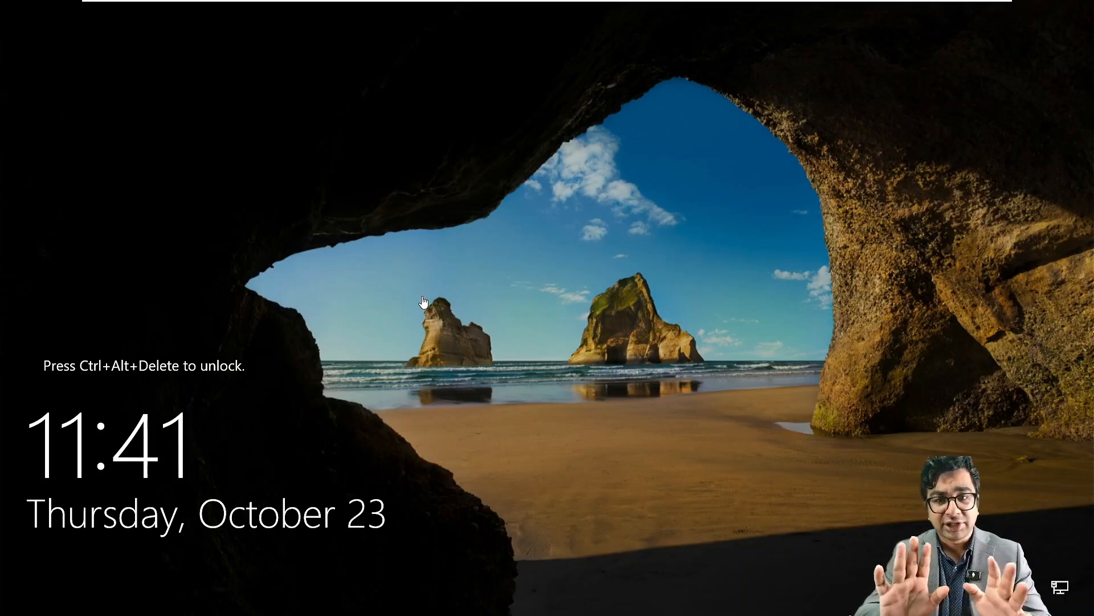
Step: Unlock NITAADDS01 with Ctrl+Alt+Del and sign in as Administrator with the account password
mouse_move(274, 11)
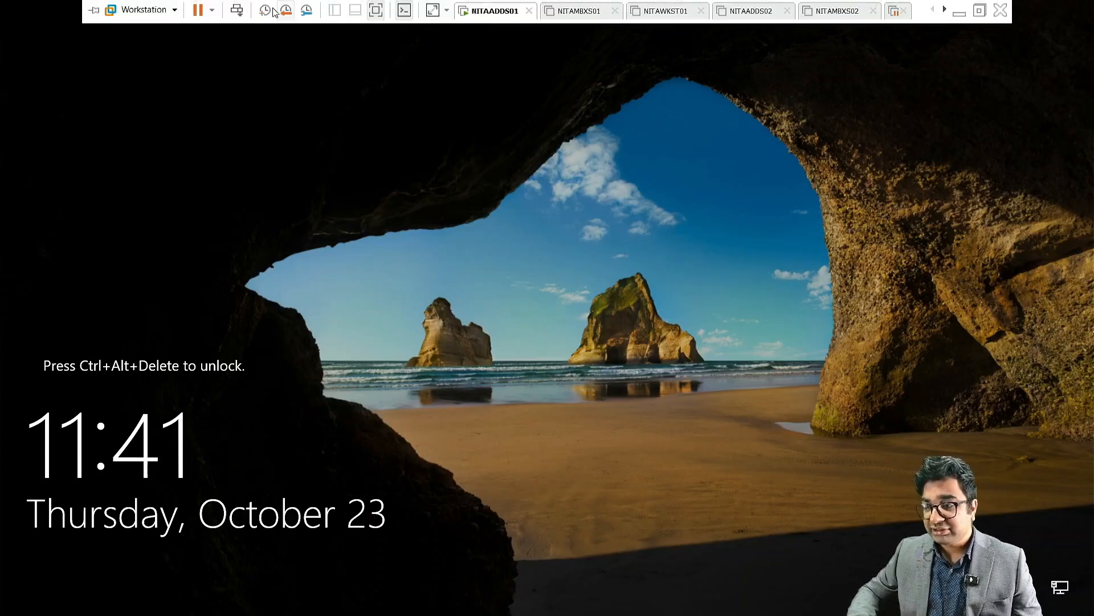
click(238, 11)
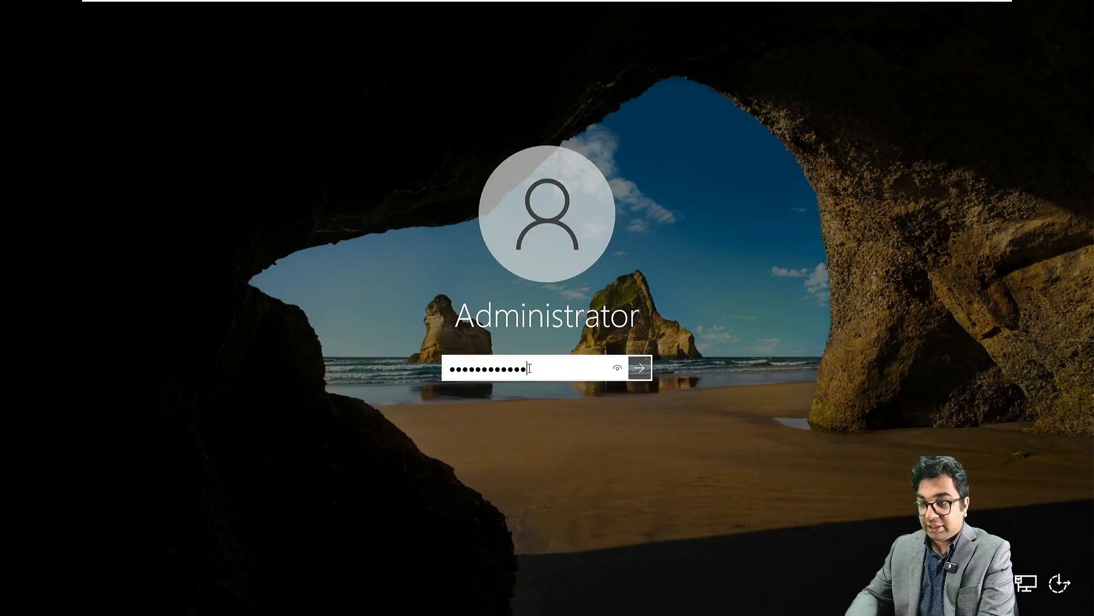
key(Return)
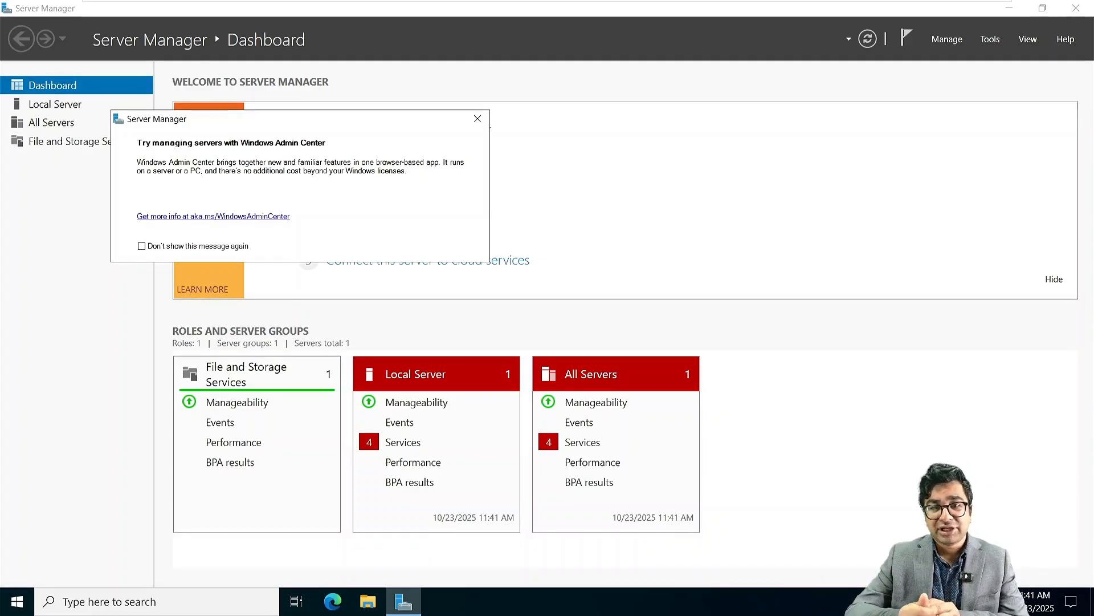
Step: Dismiss the Admin Center prompt and bring up Ethernet0's actions from Local Server's network link
click(482, 118)
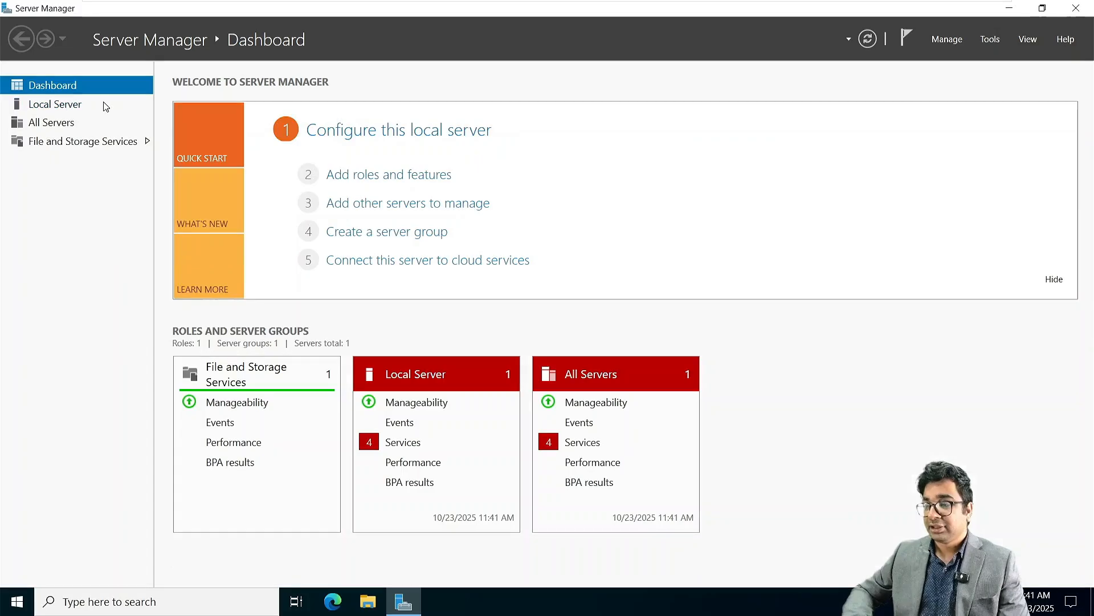
click(63, 106)
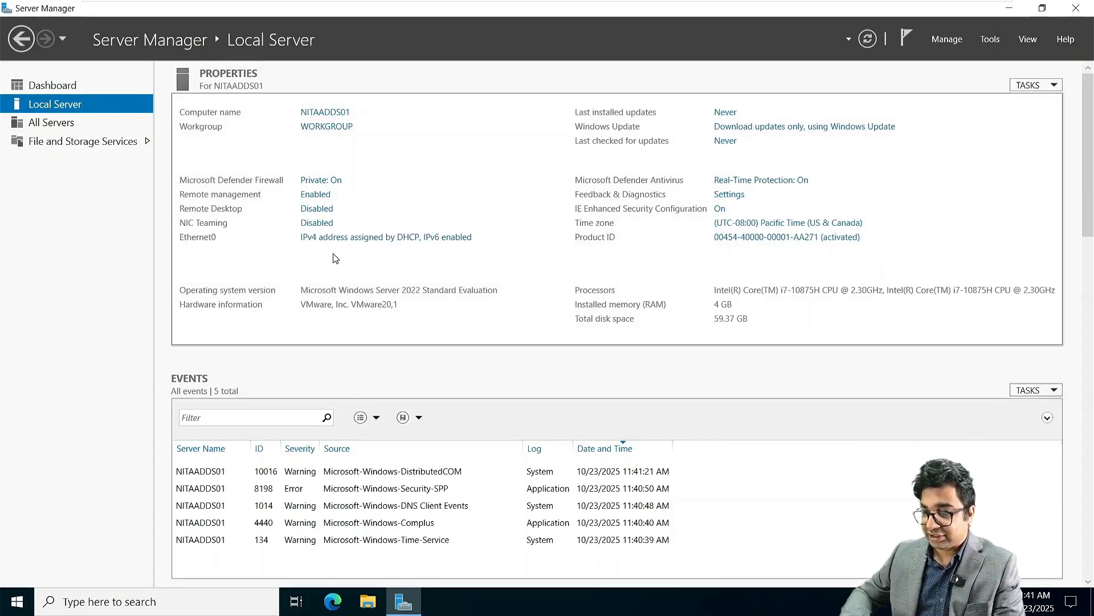
click(350, 239)
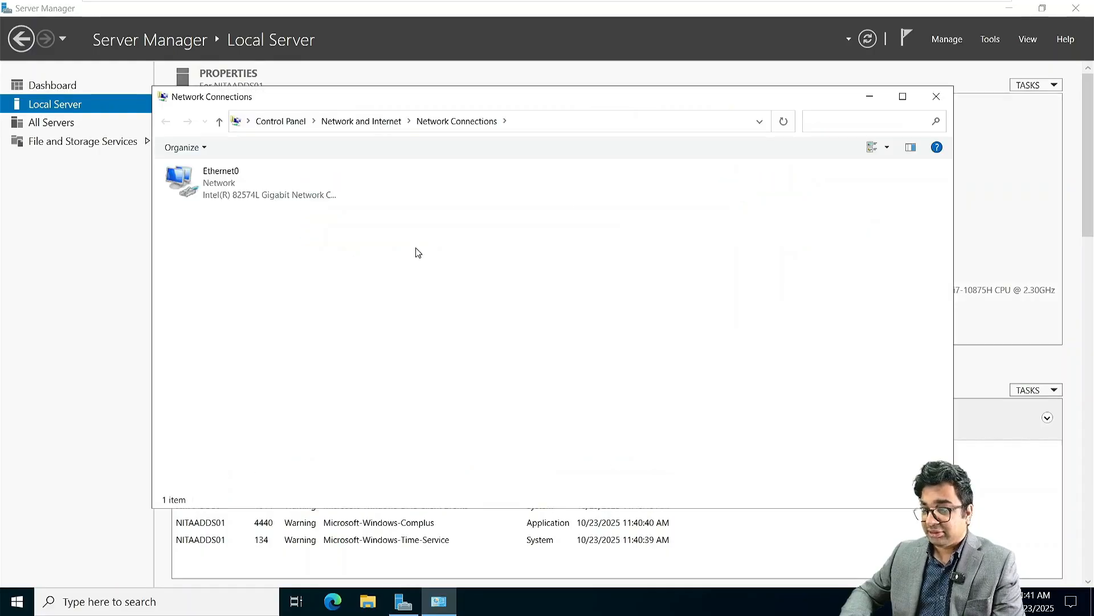
right_click(236, 187)
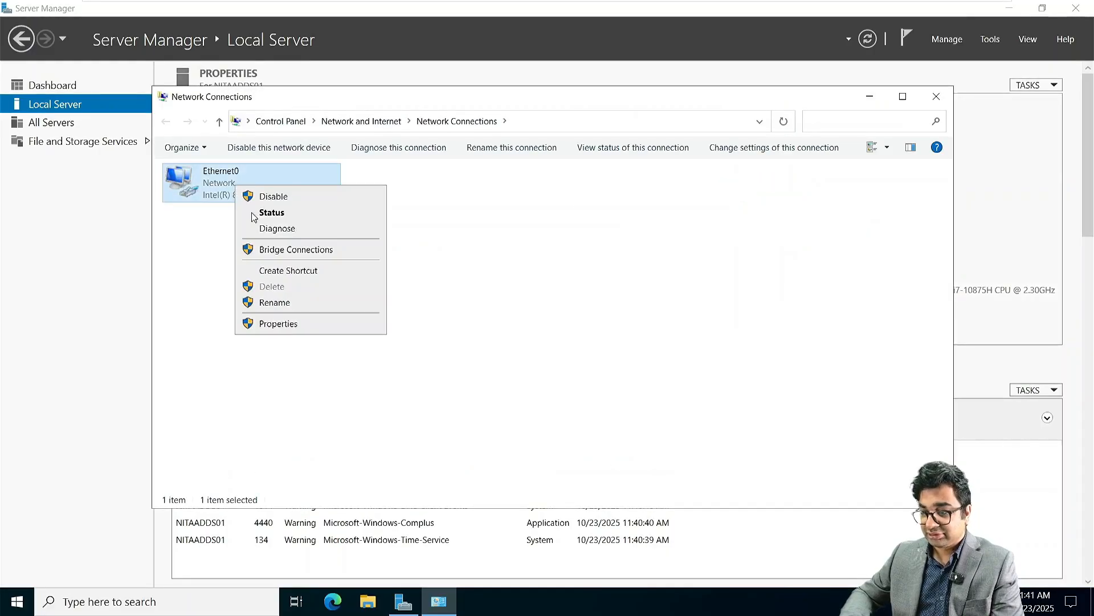
Step: Switch Ethernet0's IPv4 settings to the static address 172.16.10.10
click(278, 324)
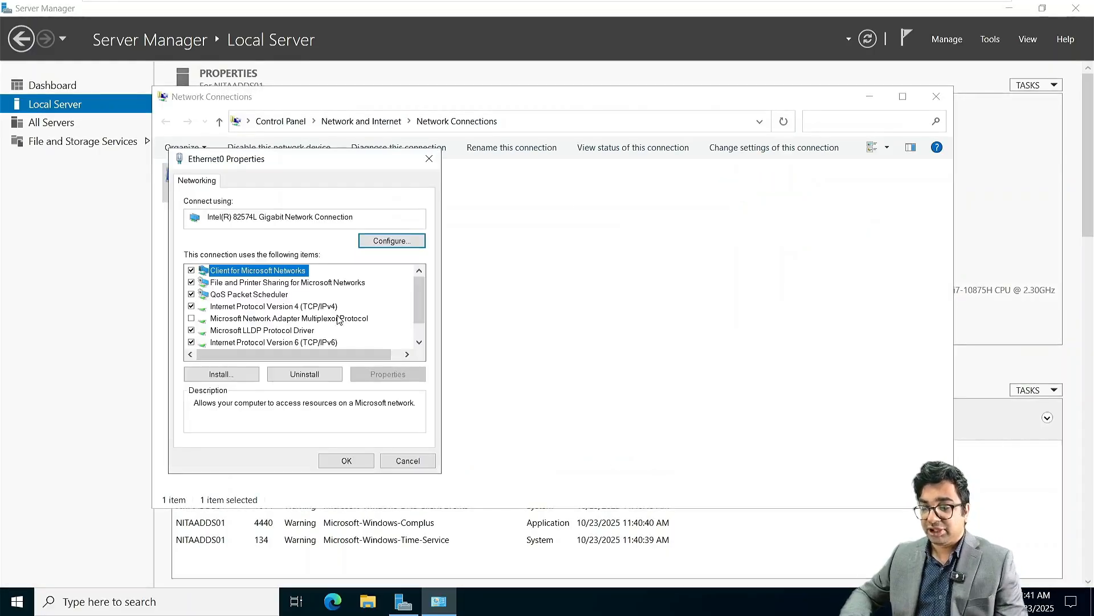
double_click(283, 310)
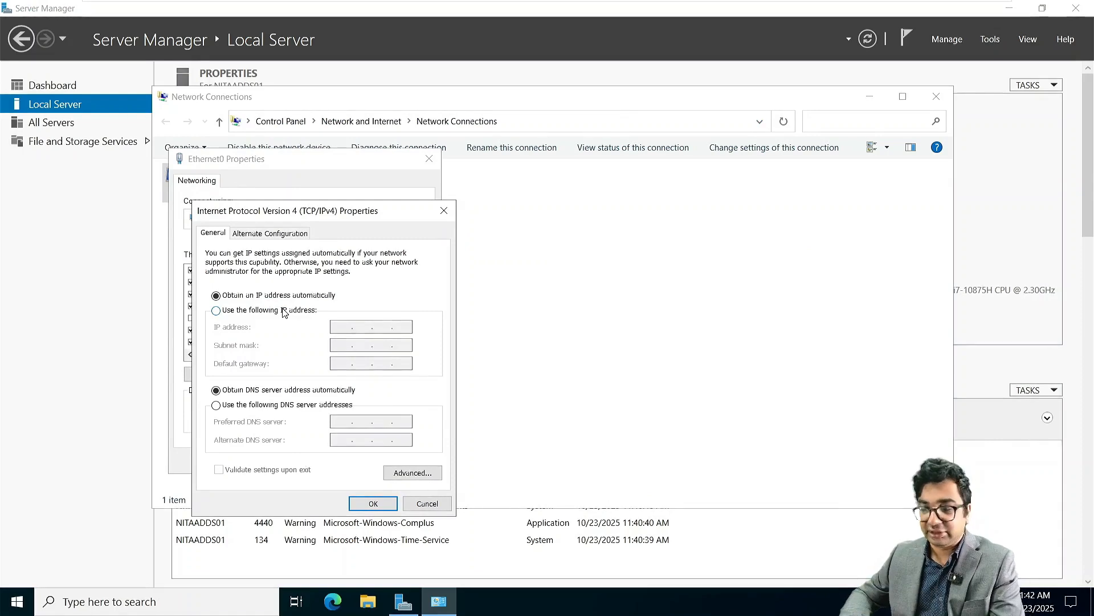
click(285, 311)
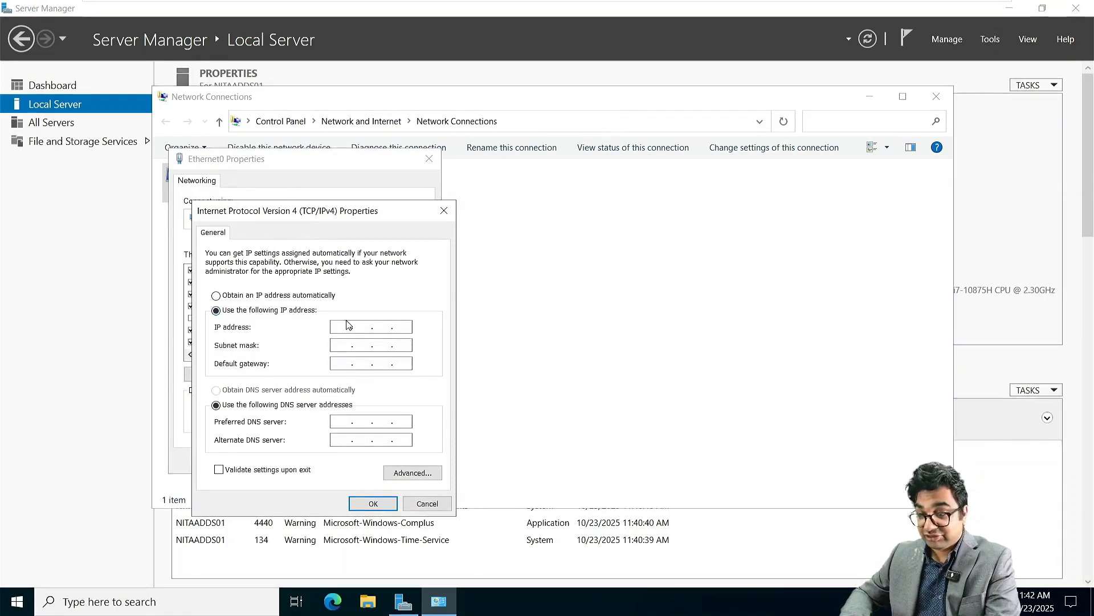
click(346, 326)
text(172 . 16 . )
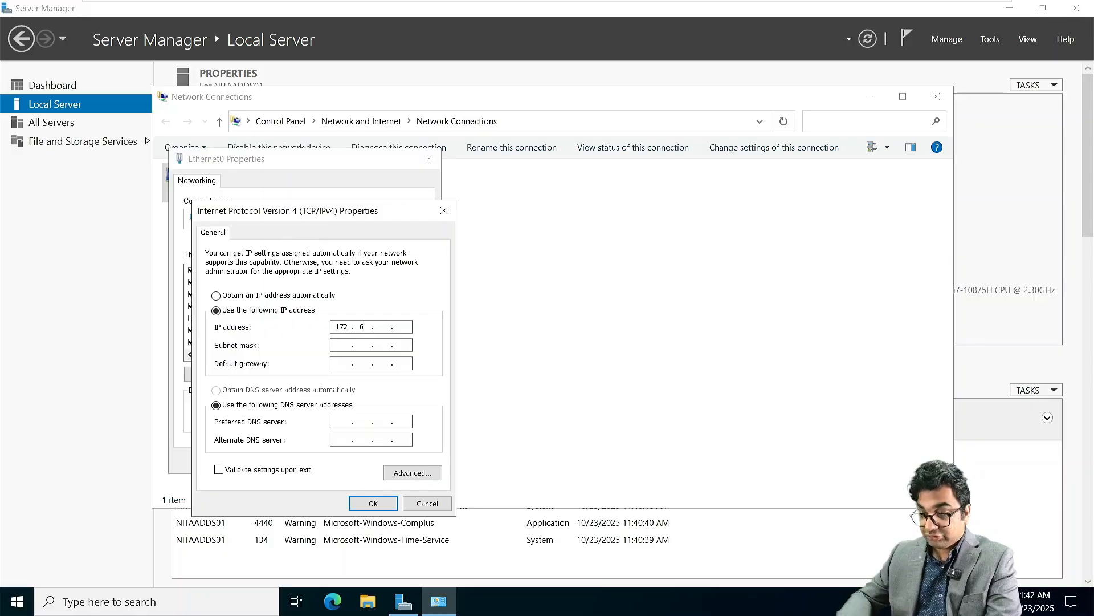
text(10 .)
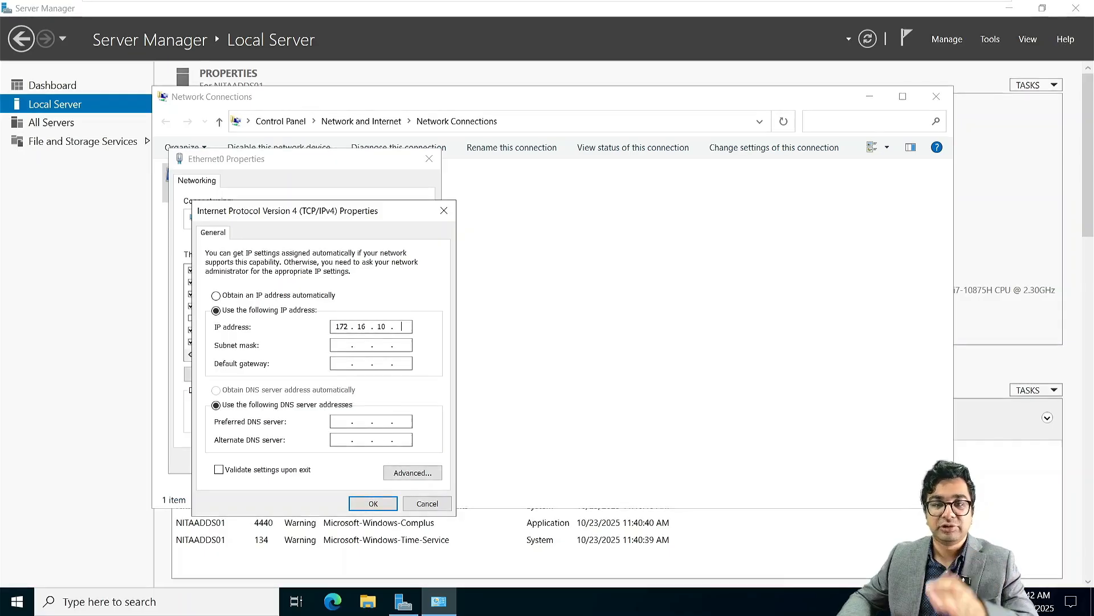
text(1)
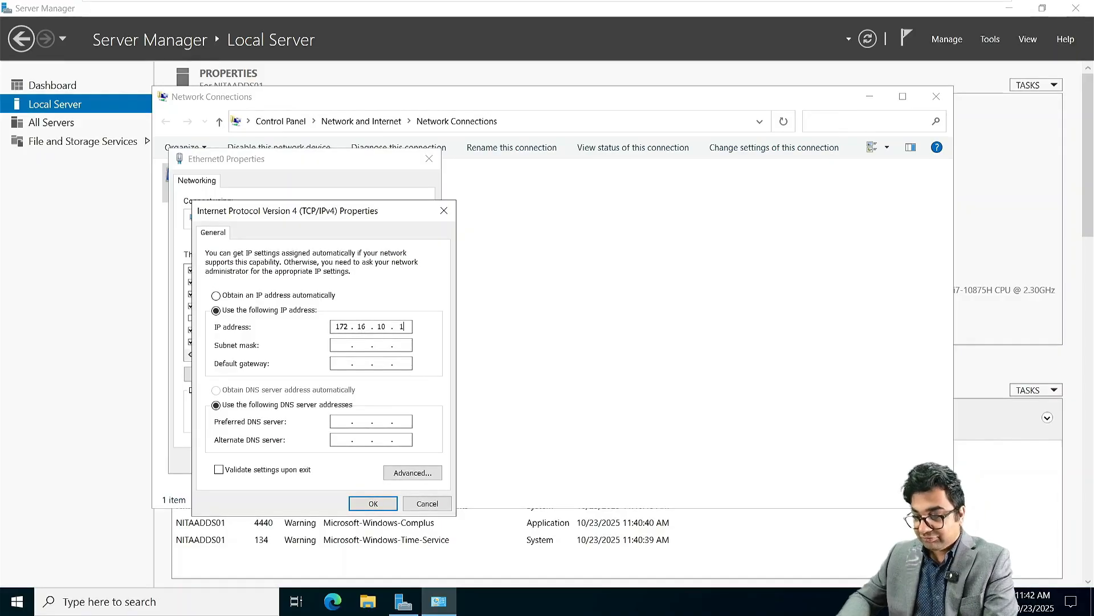
text(0)
Step: Enter mask 255.255.0.0, gateway 172.16.10.1 and DNS 172.16.10.10, apply, and close Network Connections
key(Tab)
text(255.255.0.0)
key(Tab)
text(172 . 1)
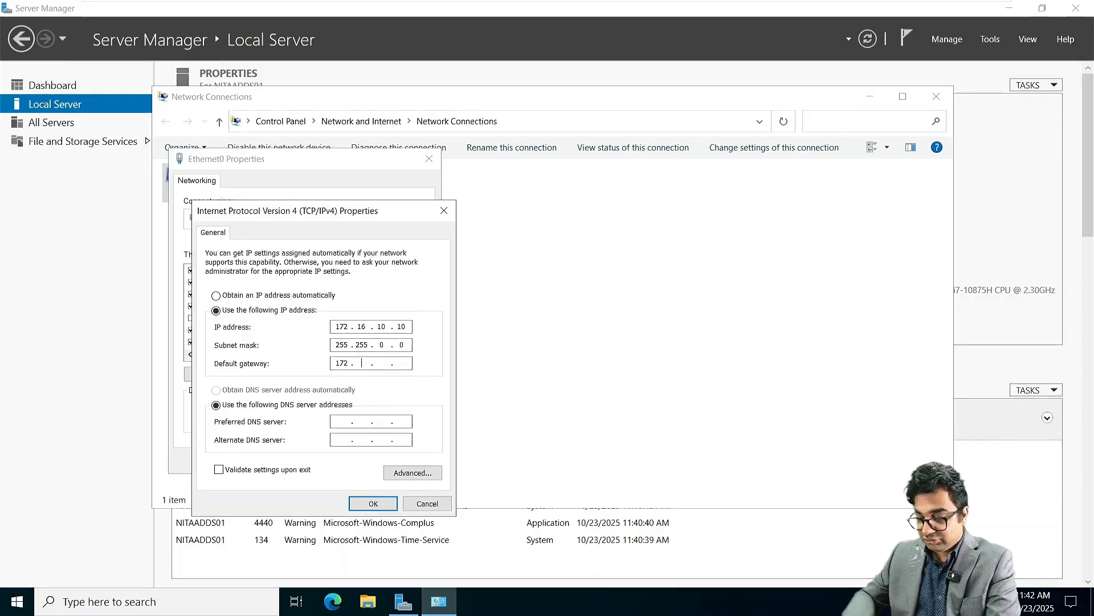
text(6 . 10 . 1)
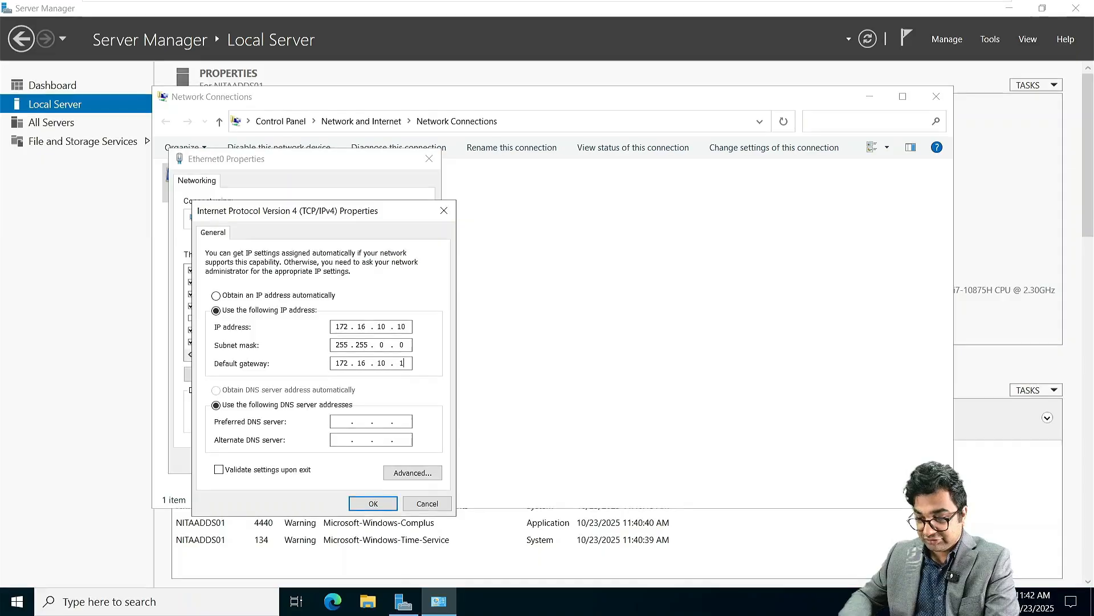
key(Tab)
text(172.16.1)
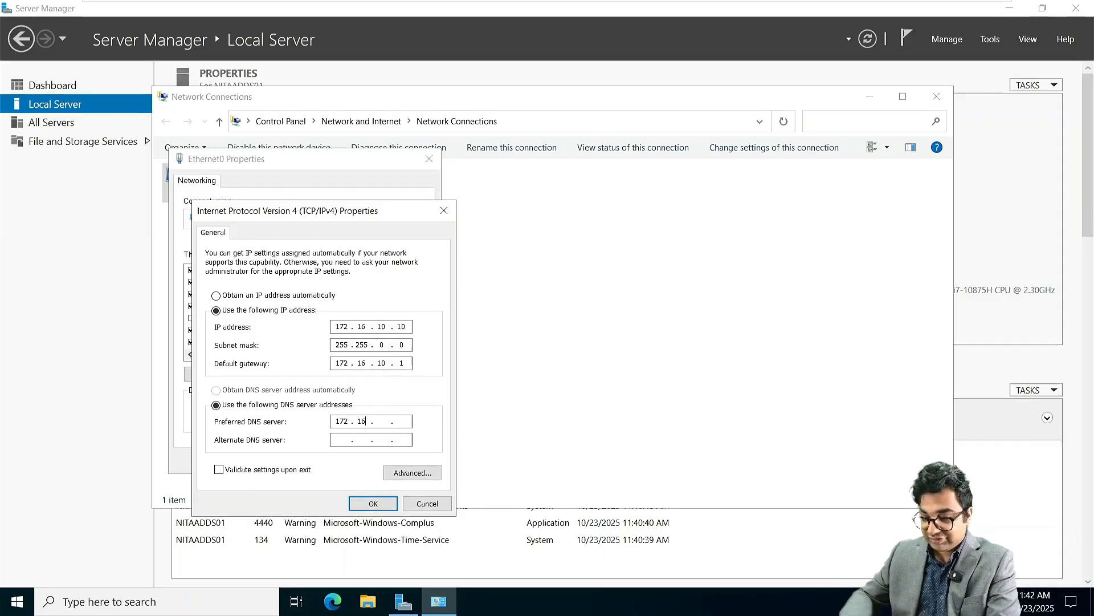
text(0.10)
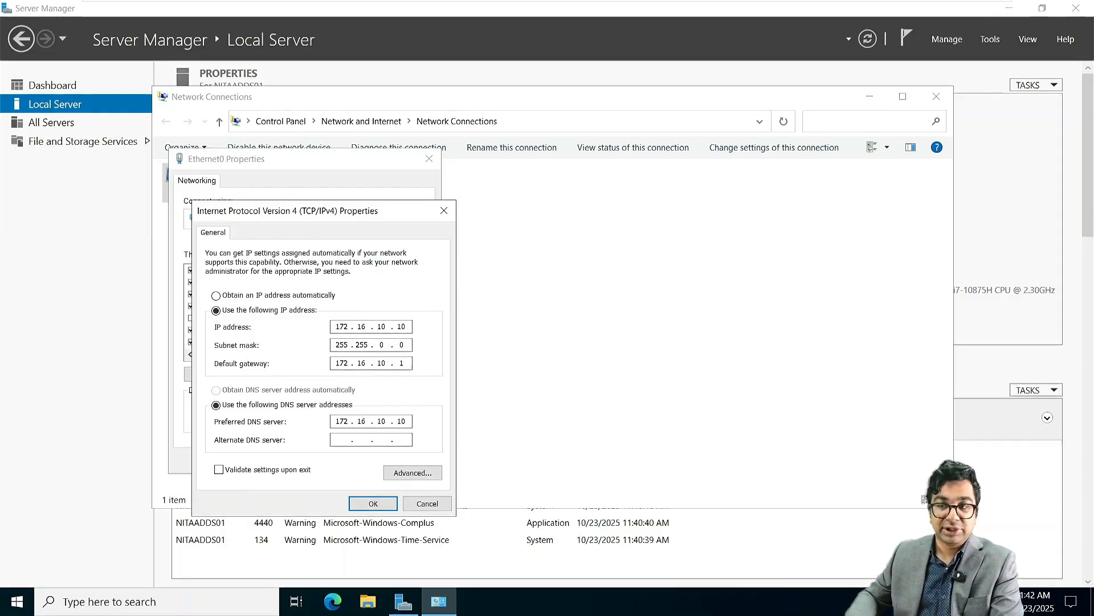
key(Return)
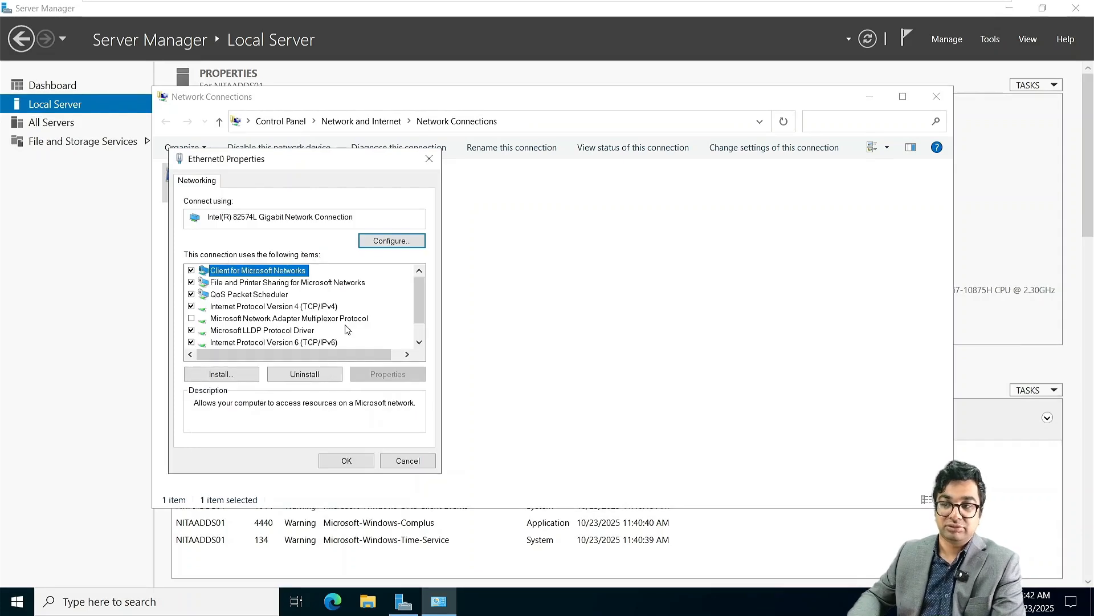
click(347, 460)
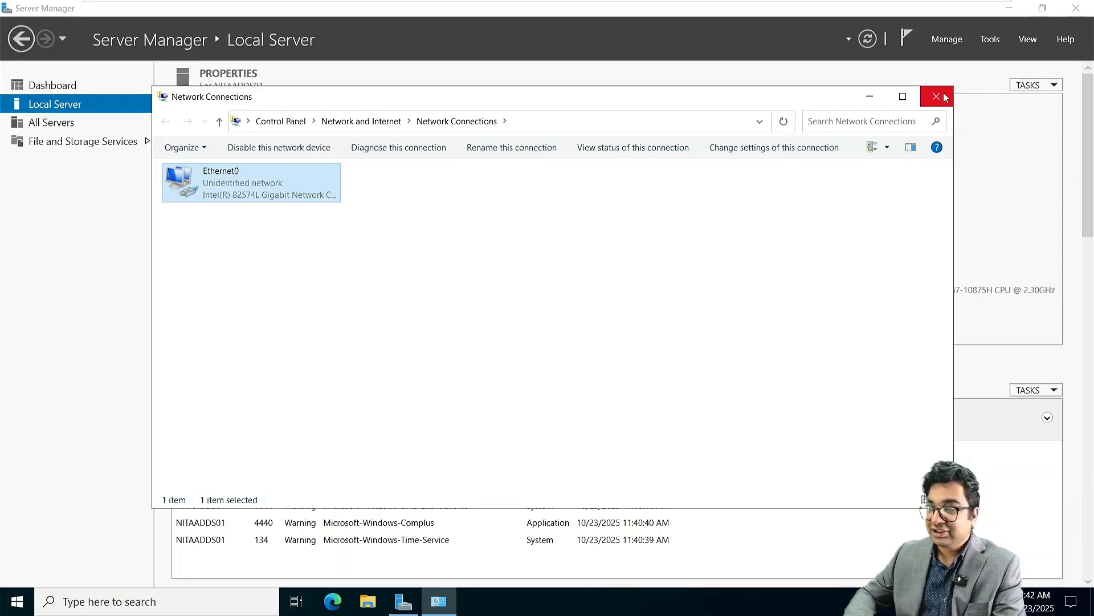
click(942, 95)
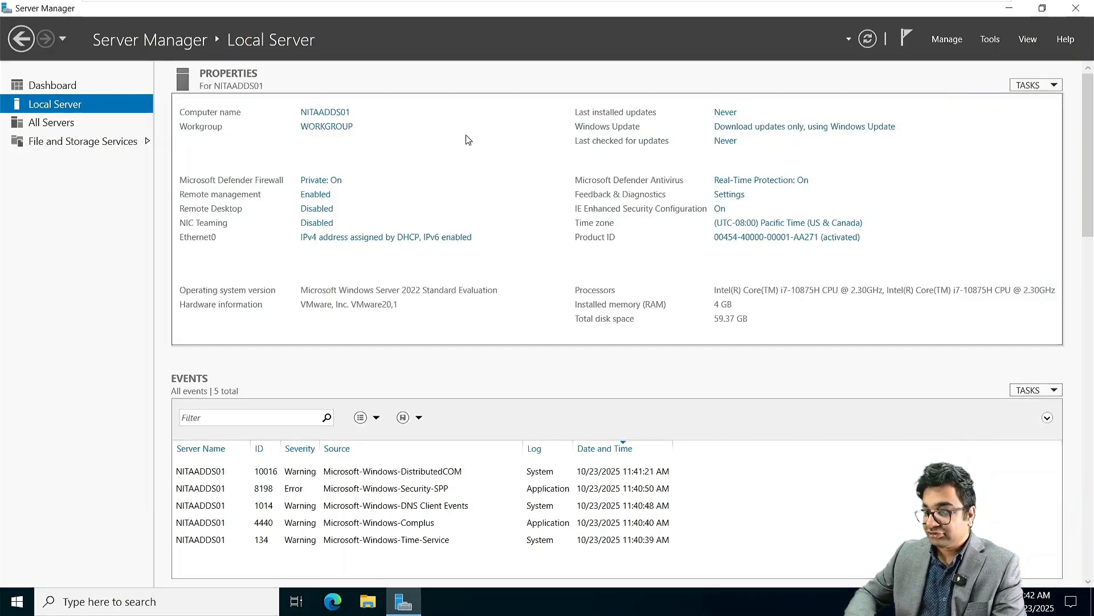
Step: Add the Active Directory Domain Services role and its management features to NITAADDS01
click(52, 85)
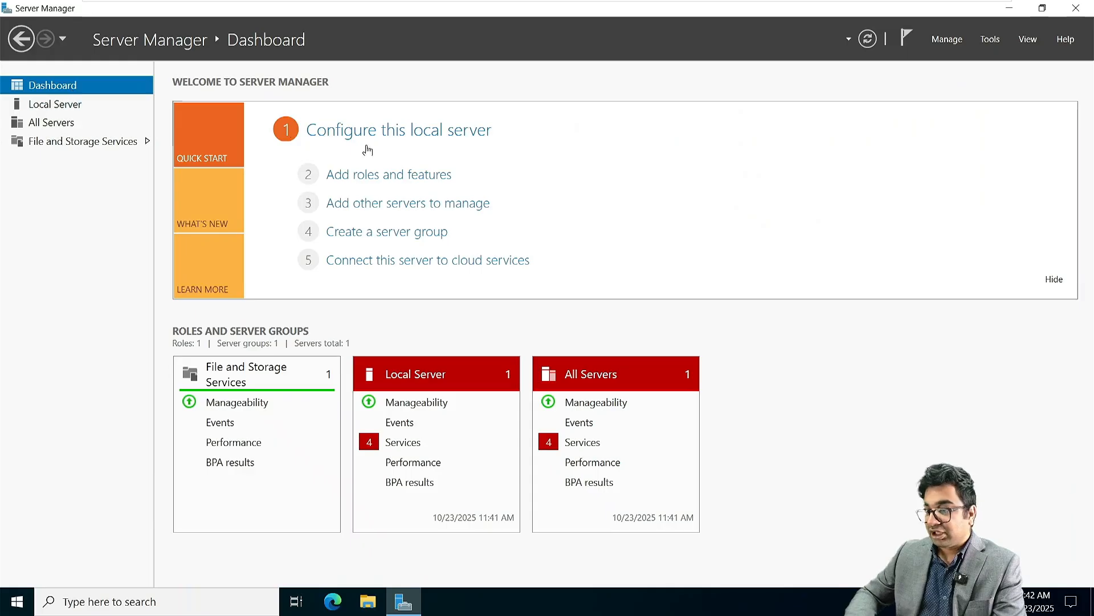
click(391, 175)
click(444, 426)
click(444, 427)
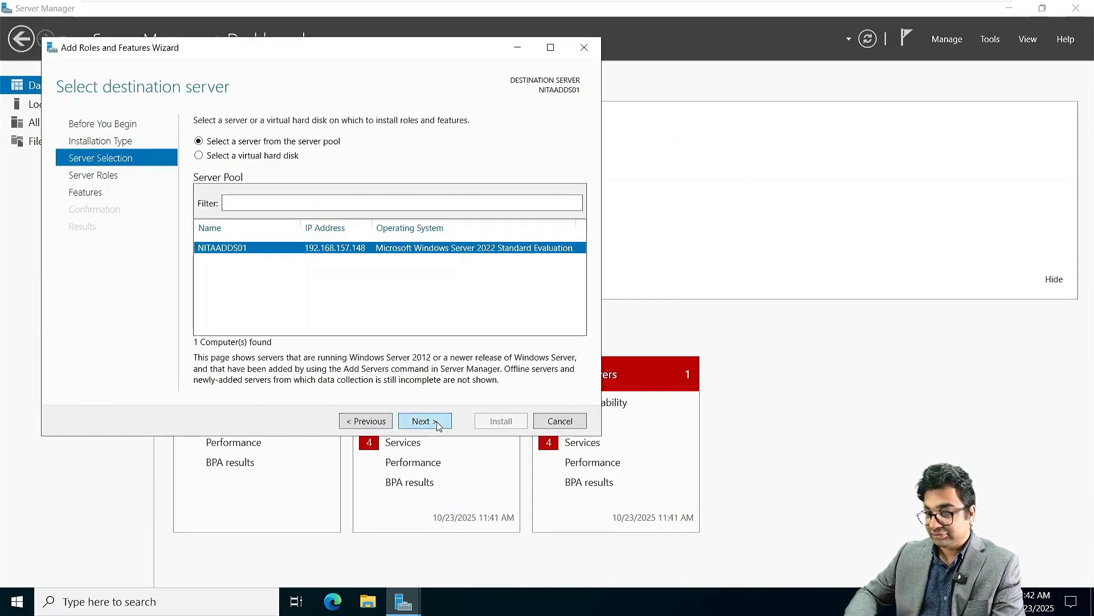
click(439, 422)
click(213, 176)
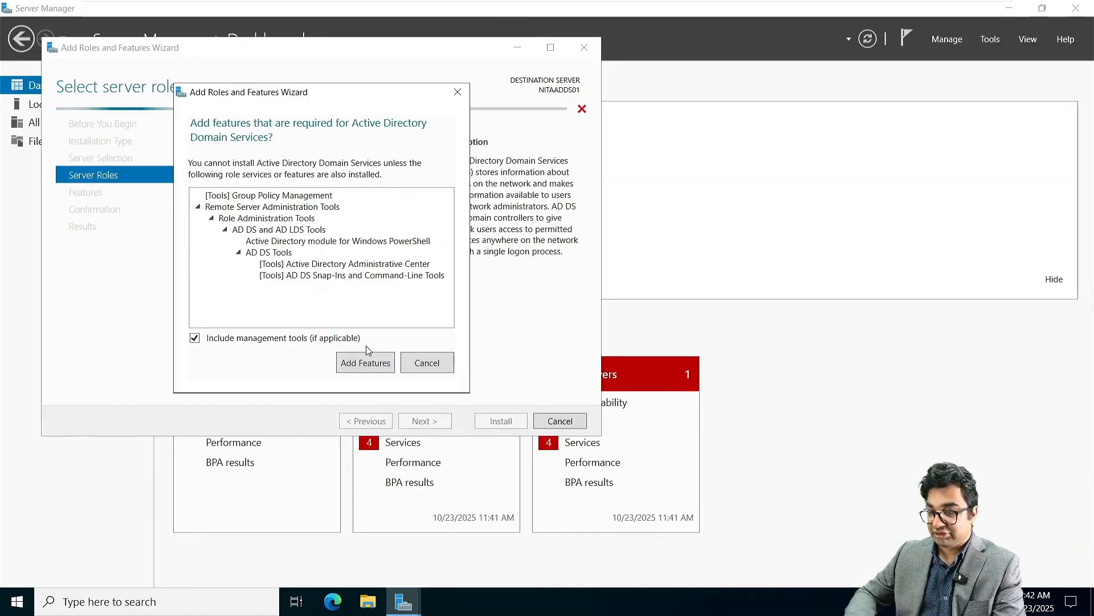
click(365, 360)
click(425, 420)
click(425, 420)
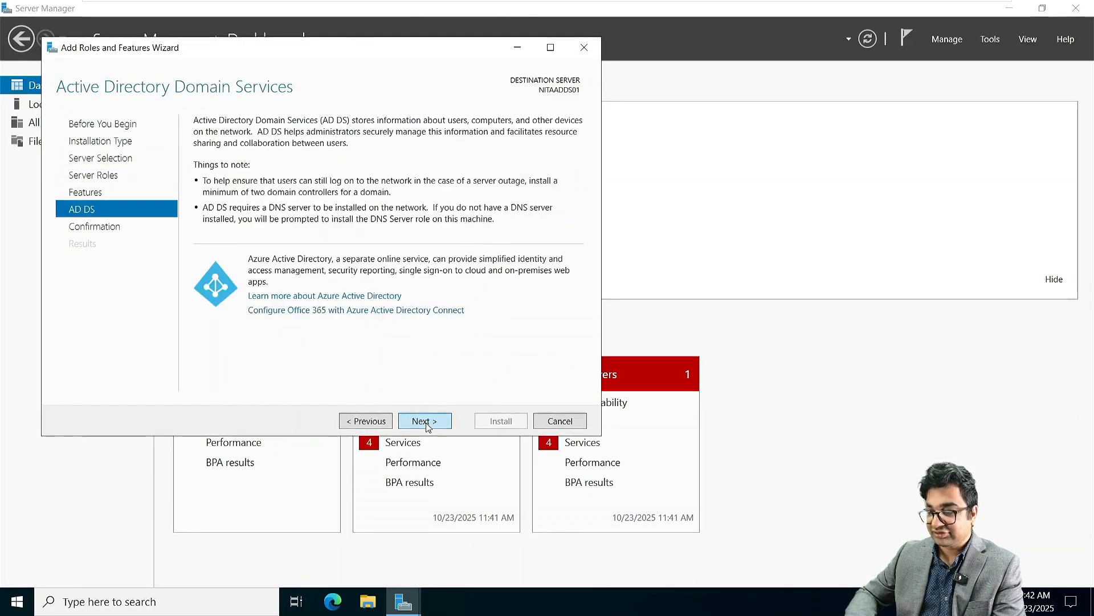
click(425, 421)
click(501, 421)
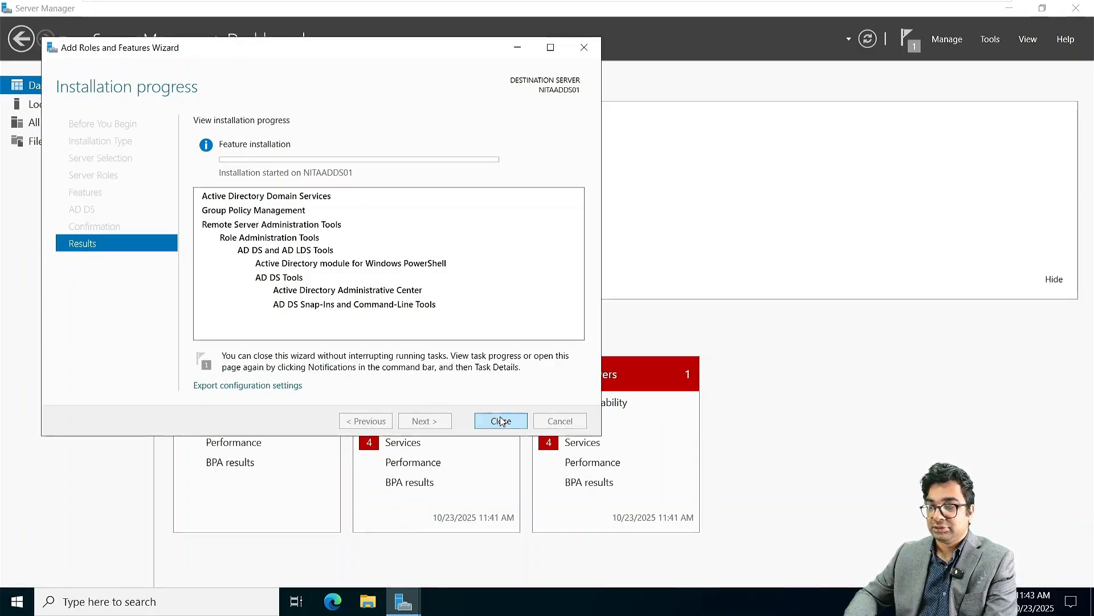
click(500, 420)
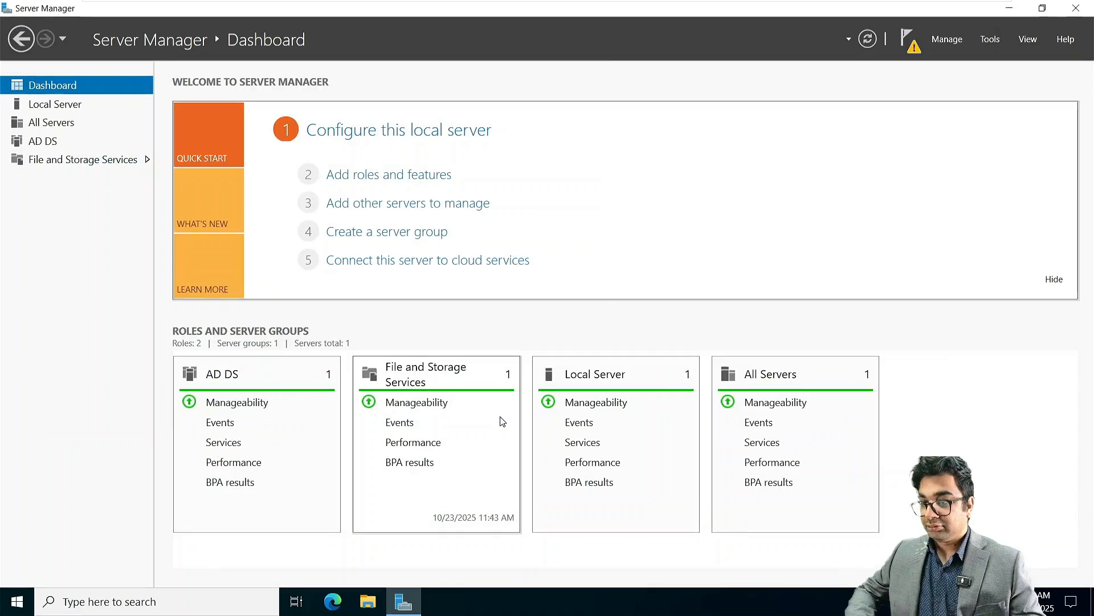
Step: Launch domain controller promotion from the notifications and choose Add a new forest
click(908, 39)
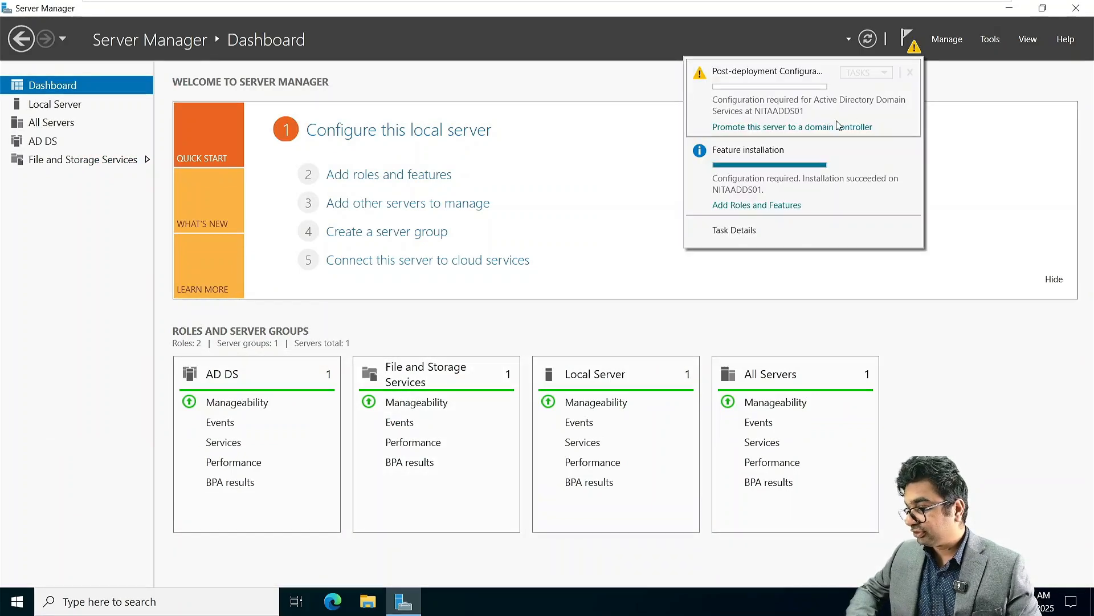
click(837, 126)
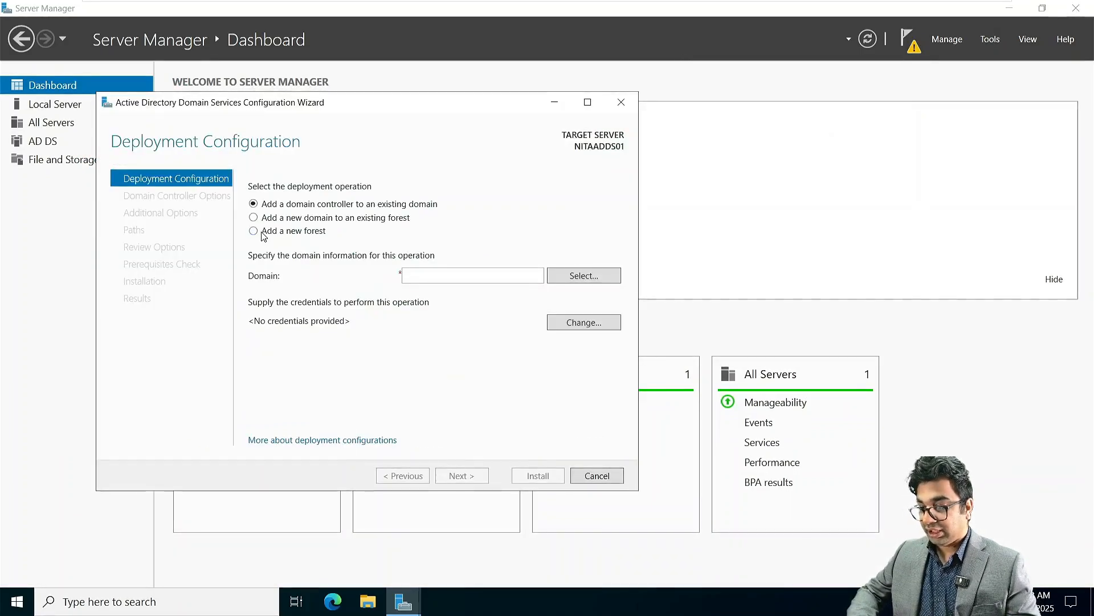
click(264, 233)
click(433, 277)
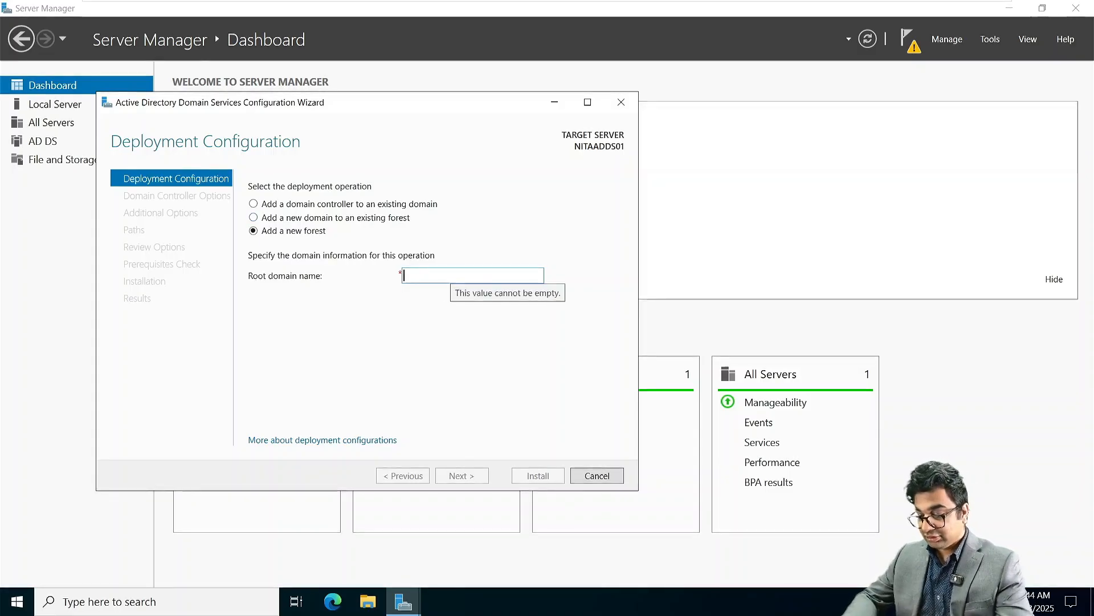
Step: Enter NetSoftAcademy.com as the root domain name, correcting its capitalization, and continue
text(n)
key(BackSpace)
text(net)
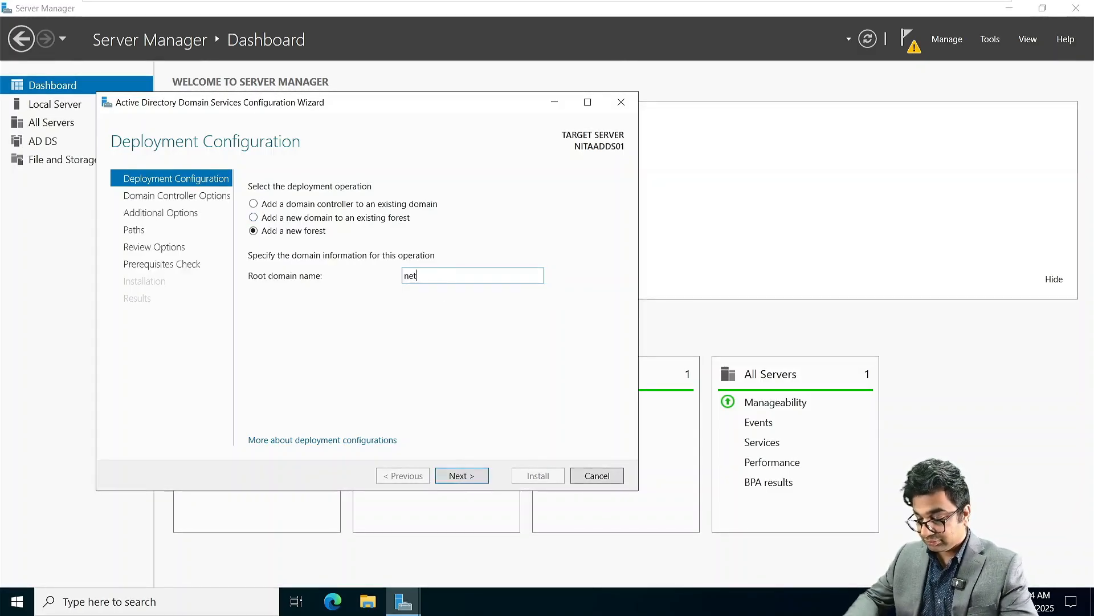
text(SoftAcadem)
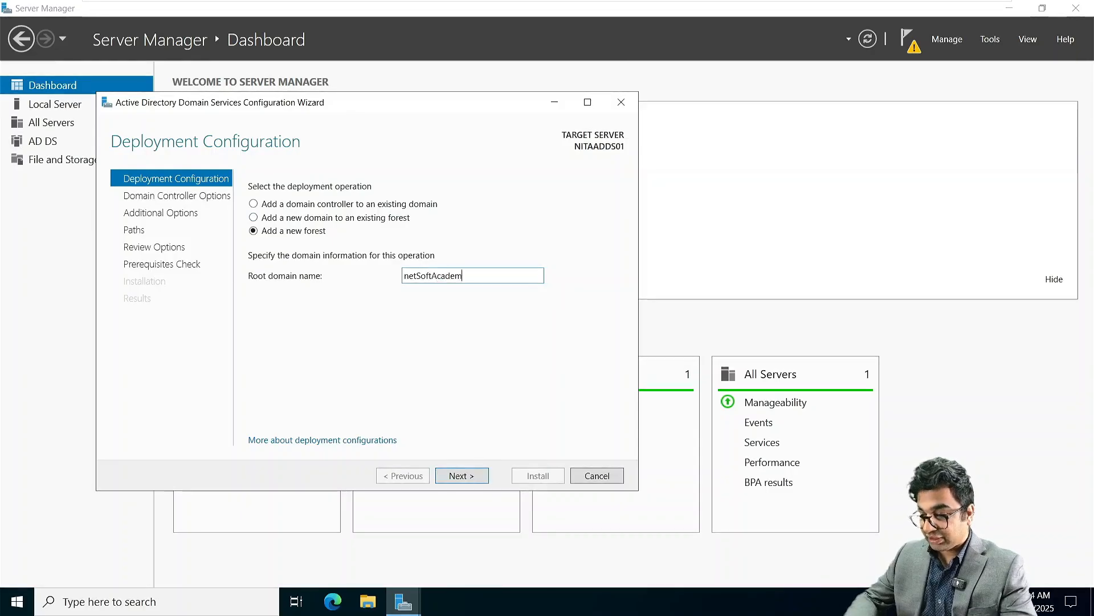
text(y.)
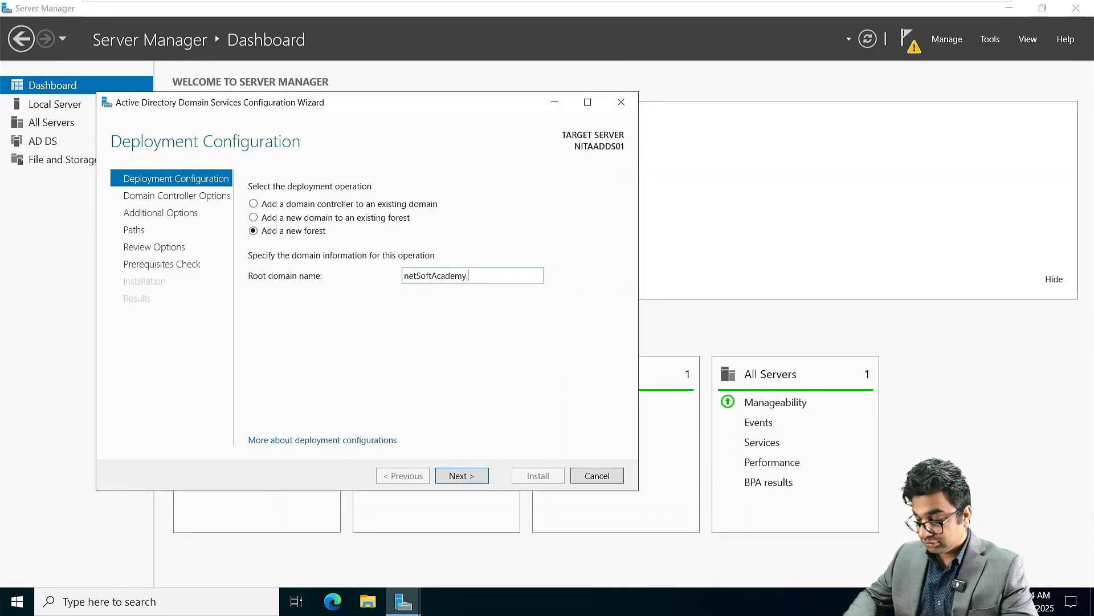
text(com)
key(Left)
key(Left)
key(Left)
key(Left)
key(Left)
key(Left)
key(Left)
key(Left)
key(Left)
key(Left)
key(Left)
key(Left)
key(Left)
key(Left)
key(Left)
key(Left)
key(Left)
key(Left)
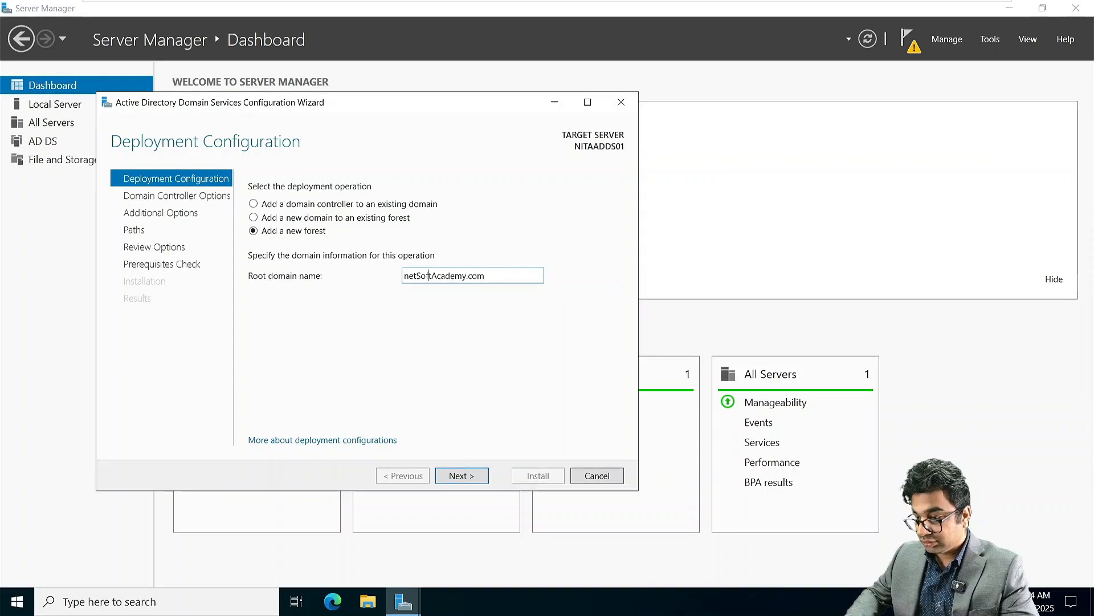
key(Delete)
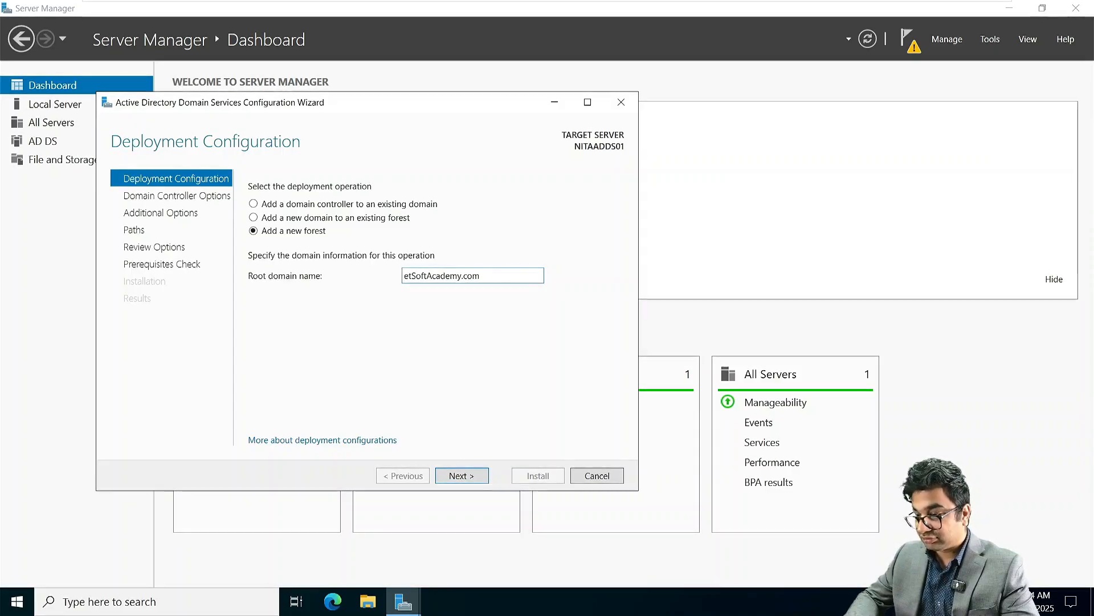
text(N)
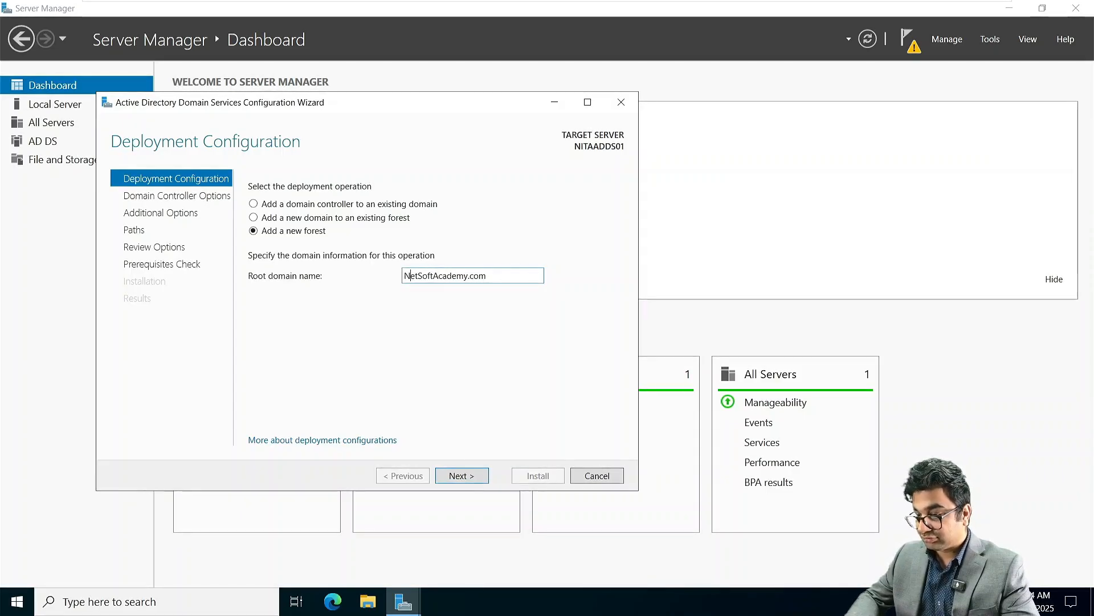
click(481, 476)
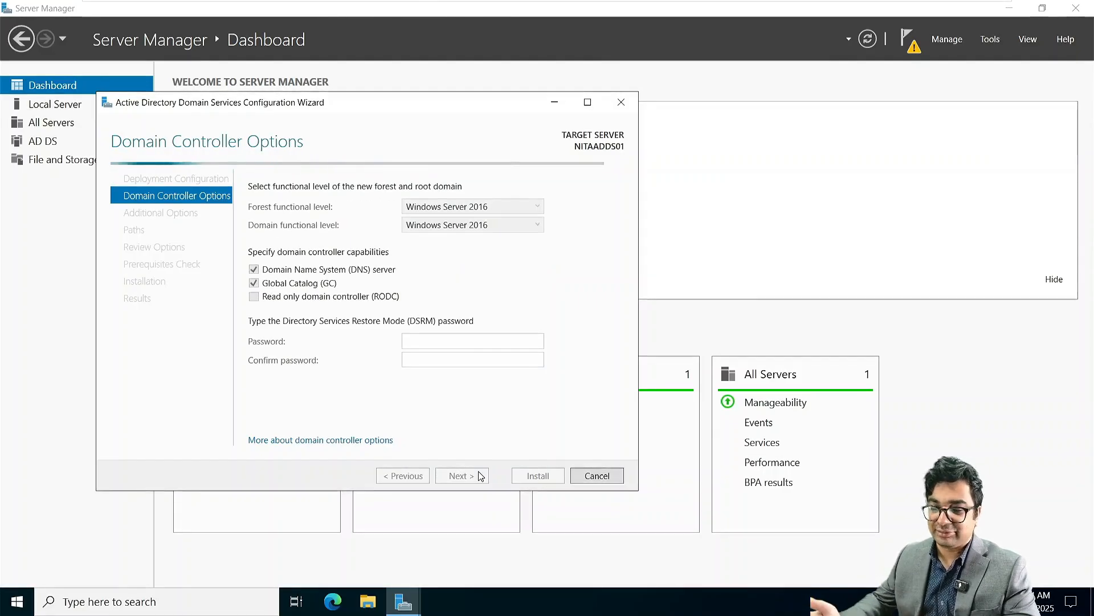
Step: Enter and confirm the DSRM password, then continue without creating a DNS delegation
click(426, 342)
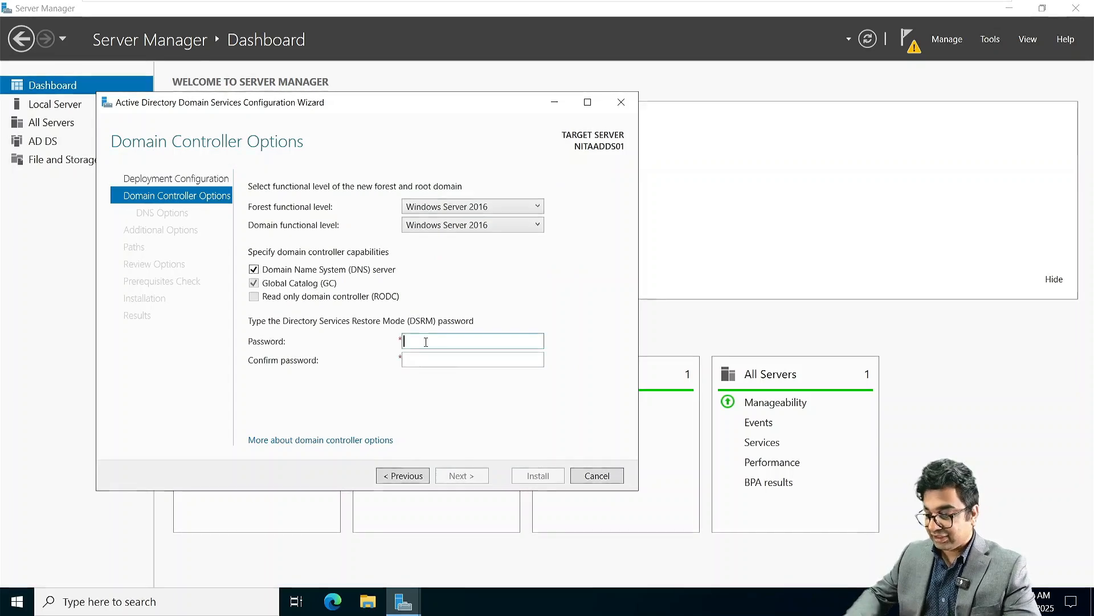
text(Password@123)
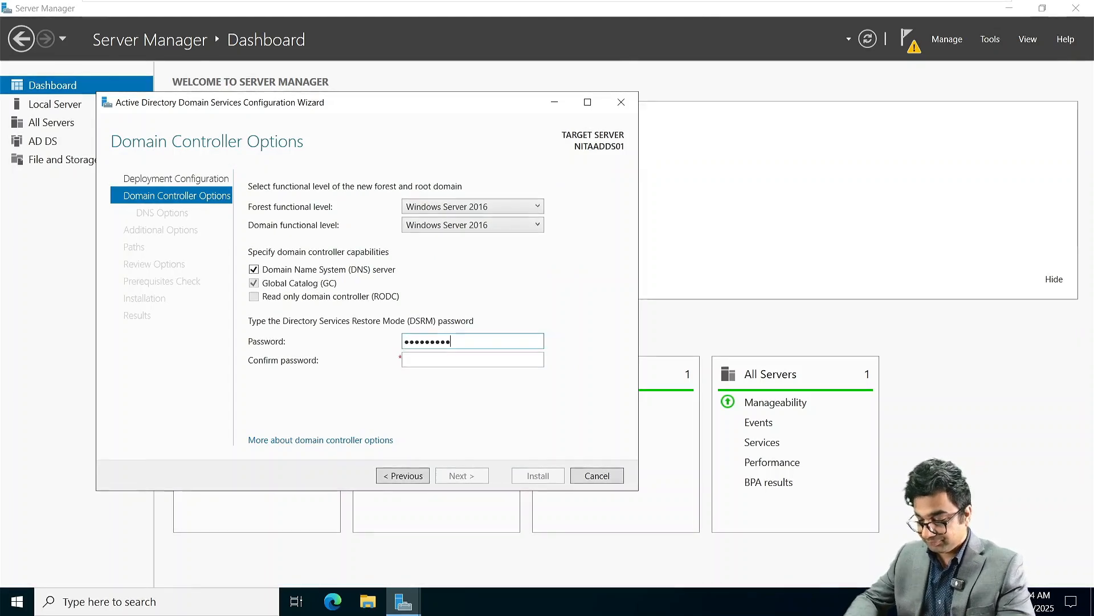
key(Tab)
text(Password@)
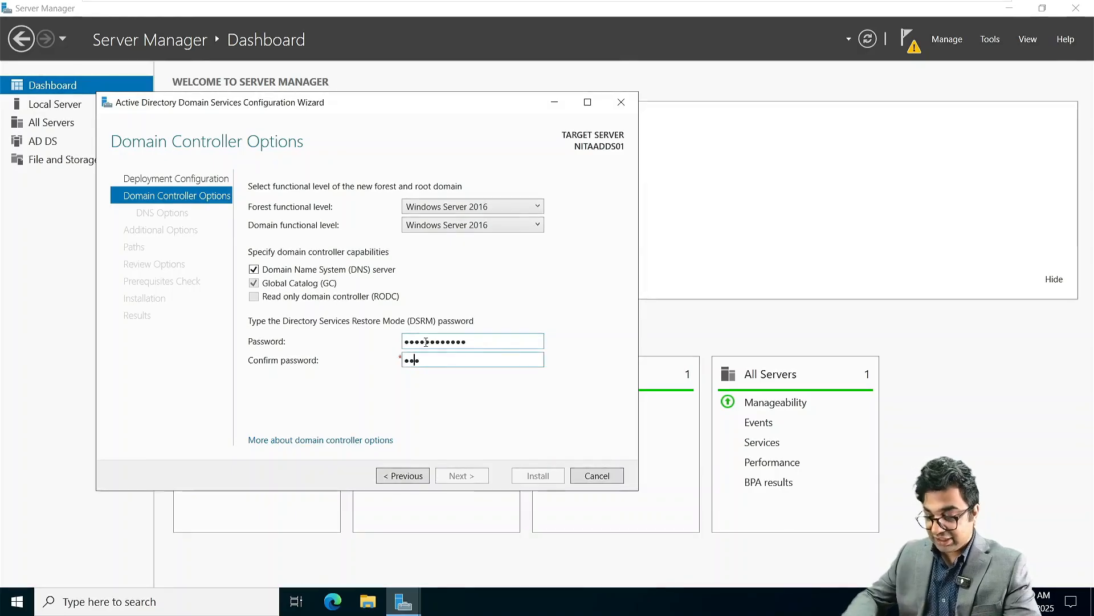
text(123)
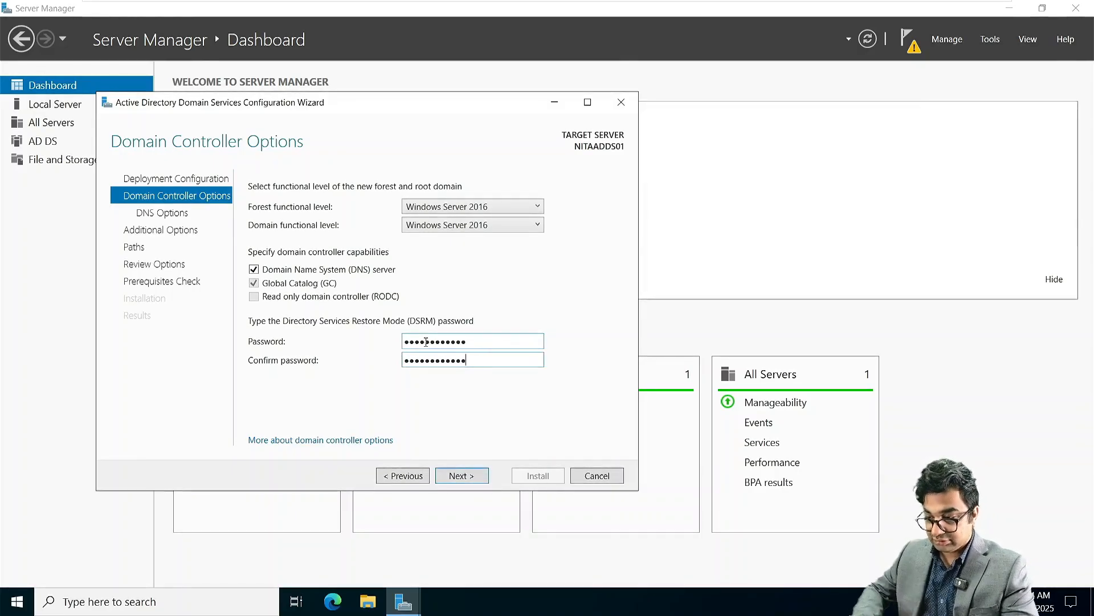
click(461, 476)
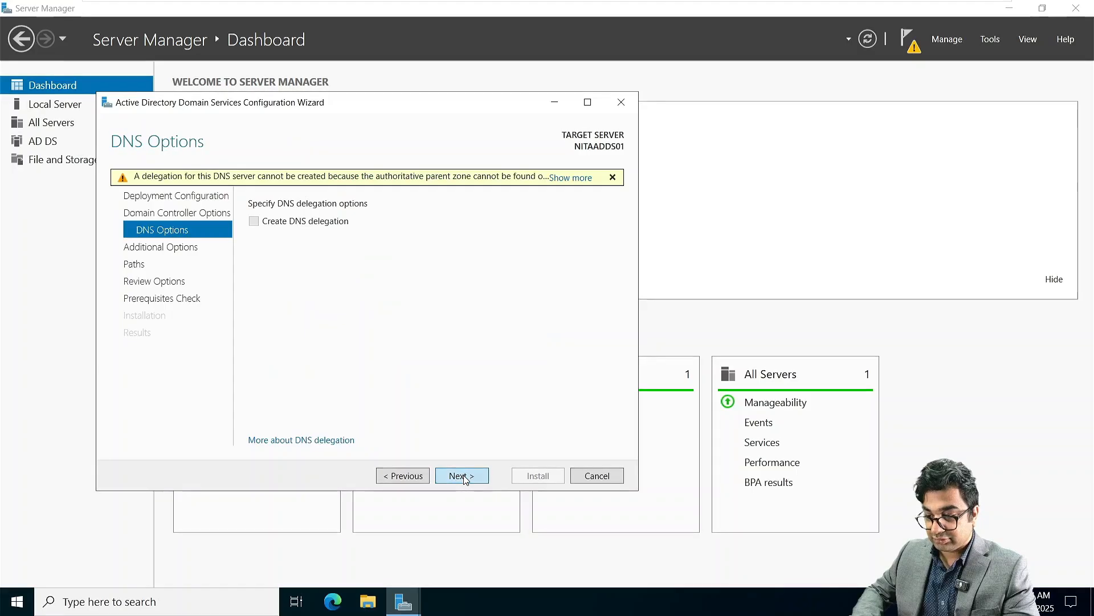
click(463, 476)
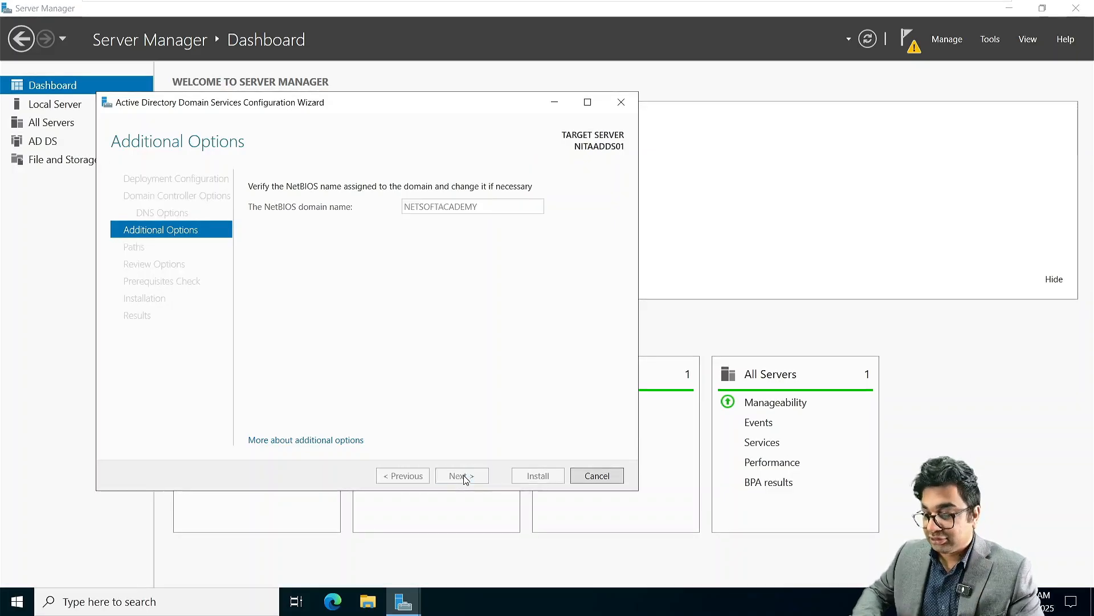
Step: Keep NetBIOS name NETSOFTACADEMY and default paths, then start installing the domain controller
click(463, 476)
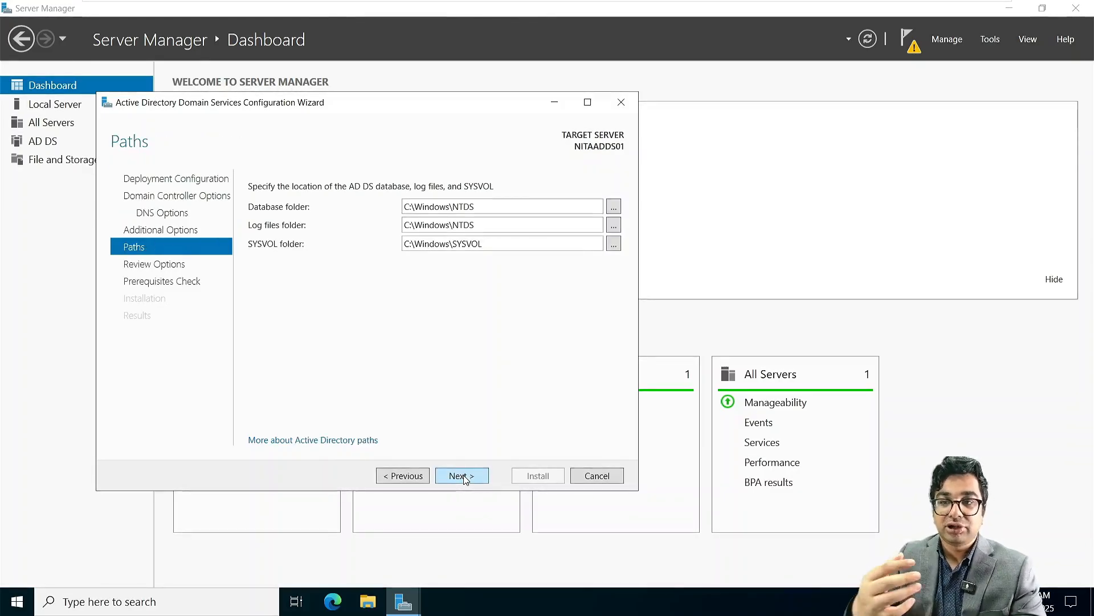
click(463, 476)
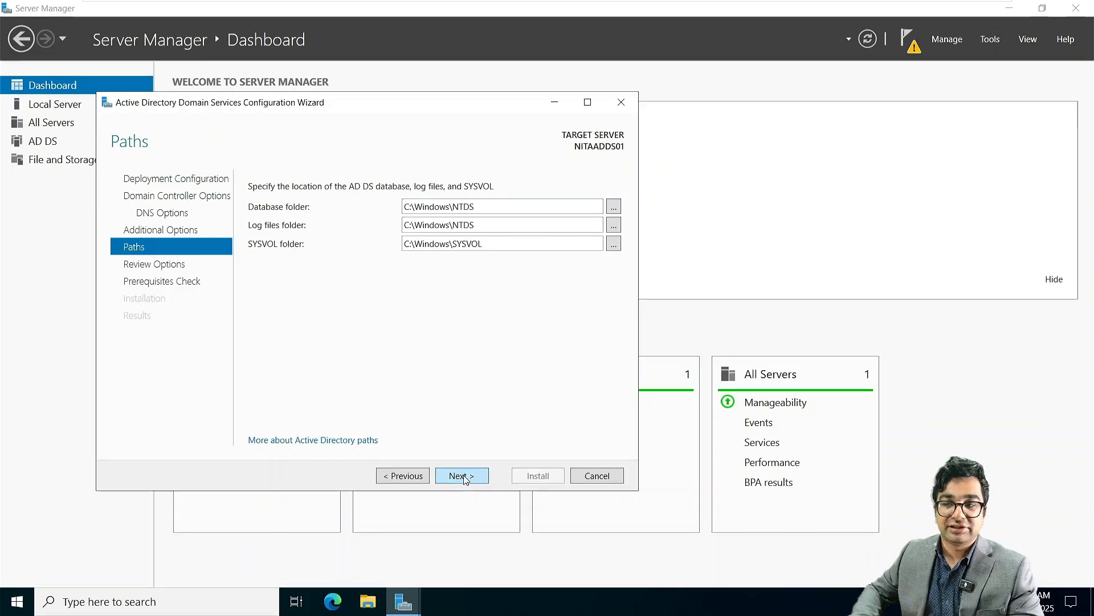
click(463, 476)
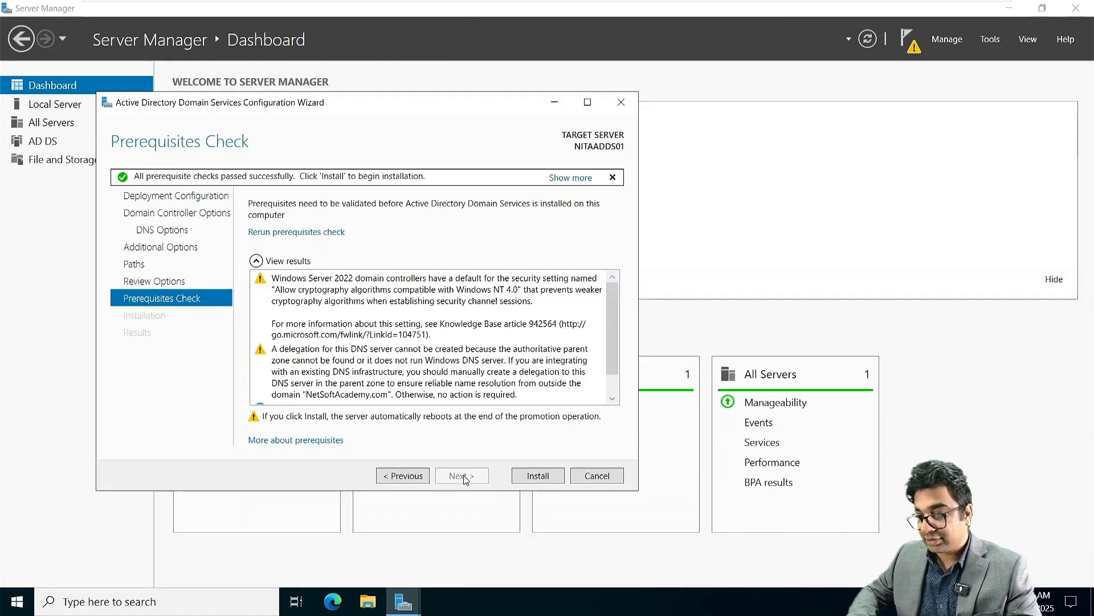
click(523, 477)
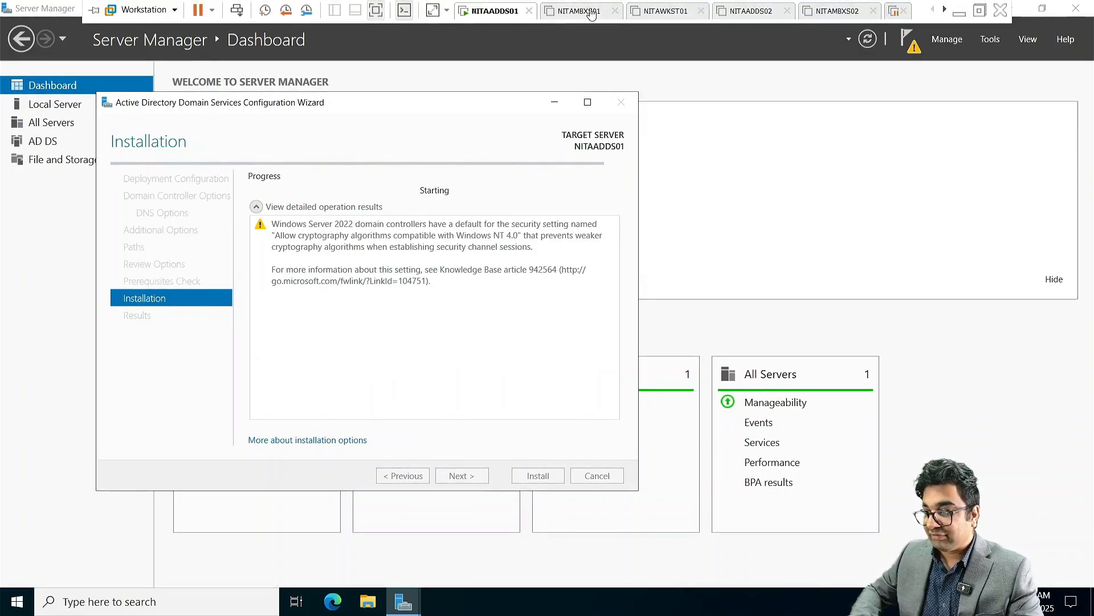
Step: Power on NITAMBXS01 and sign in as Administrator with the account password
click(581, 11)
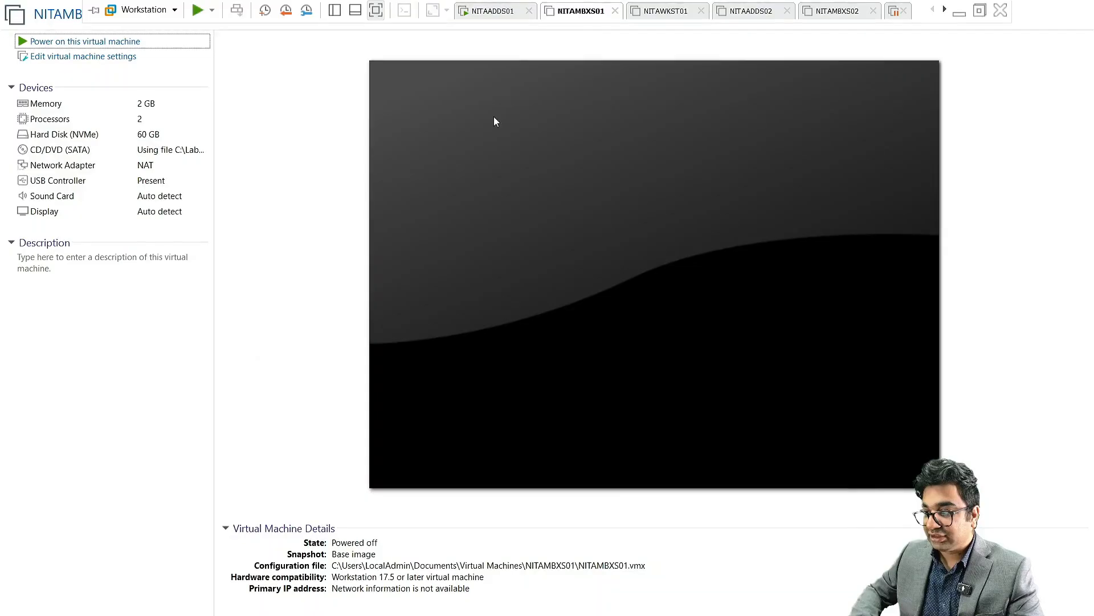
click(122, 42)
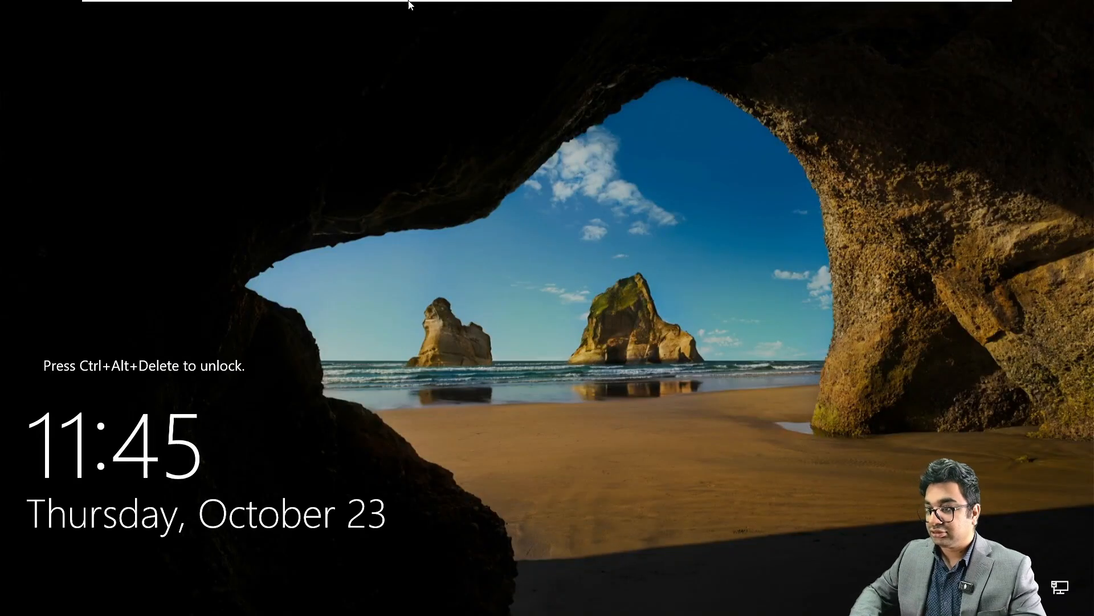
mouse_move(409, 5)
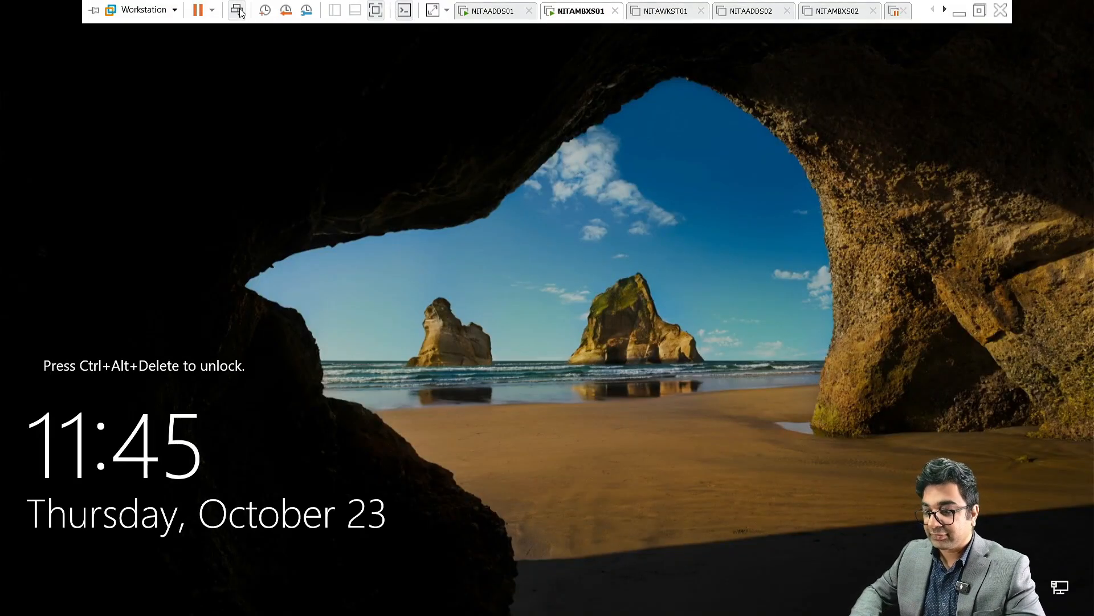
click(237, 10)
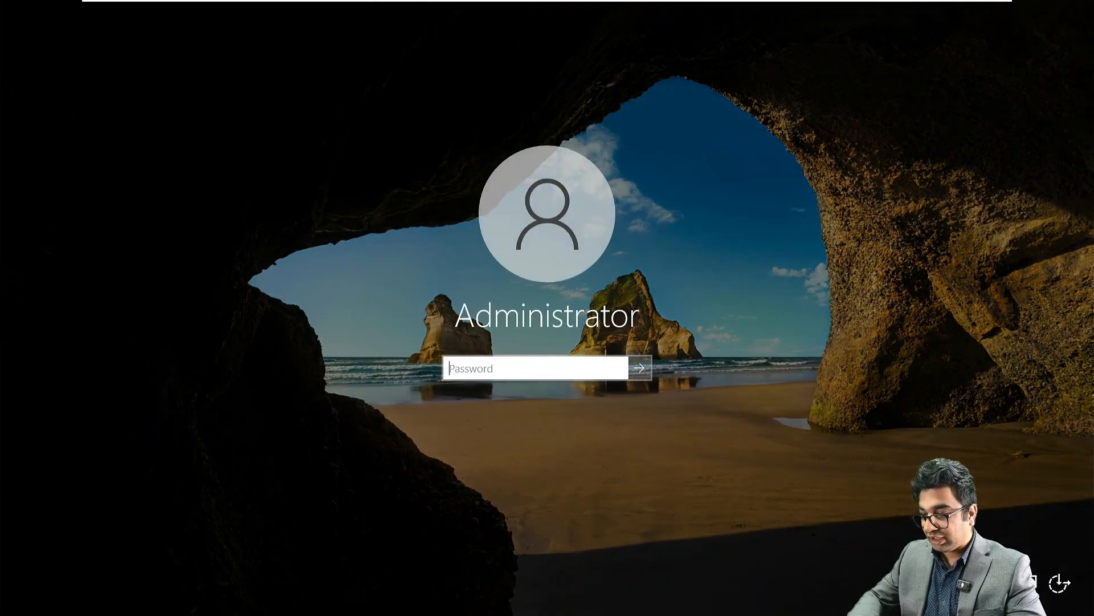
text(•)
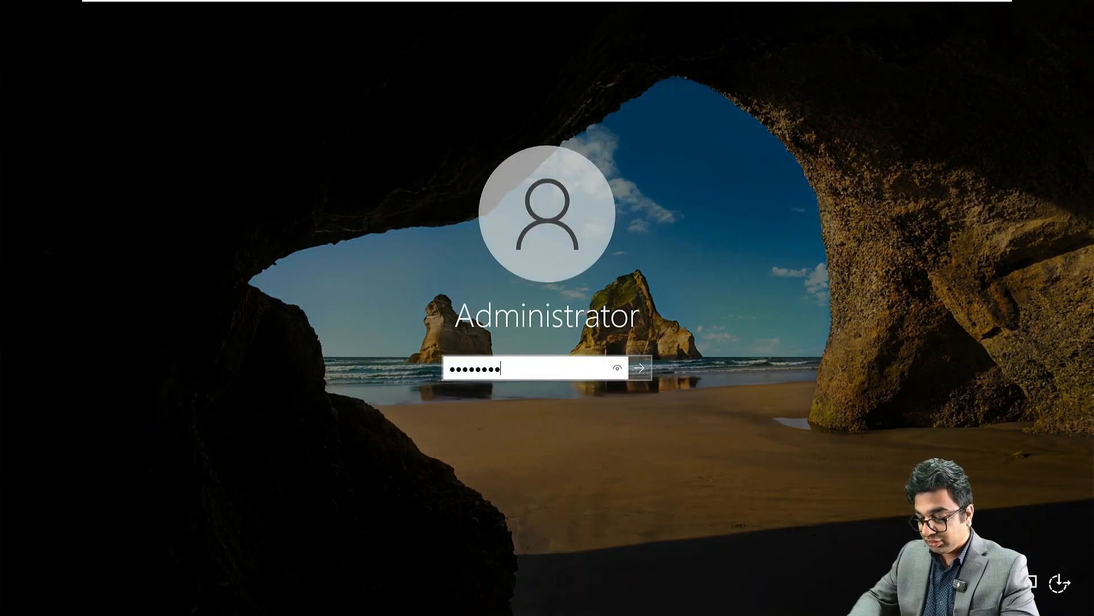
key(Return)
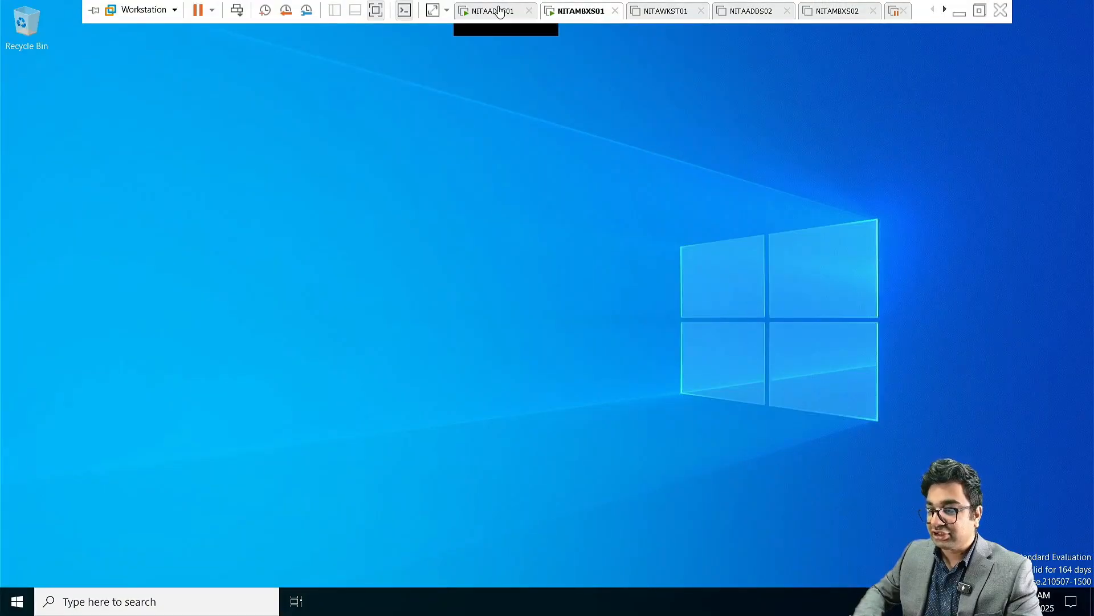
Step: On NITAADDS01, dismiss the sign-out notice and close the completed domain controller wizard
click(513, 15)
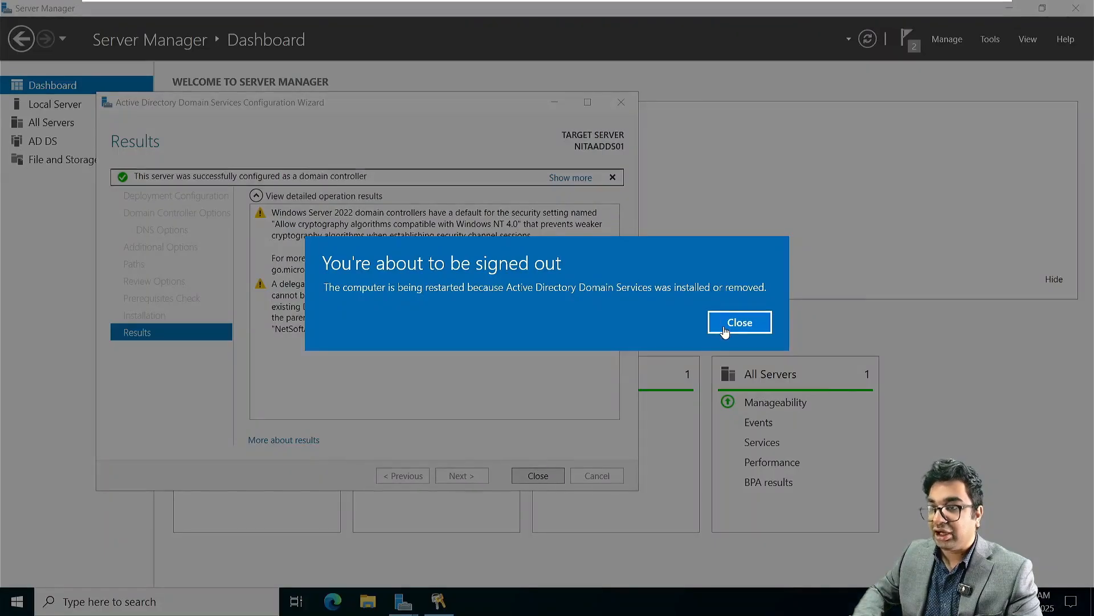
click(723, 326)
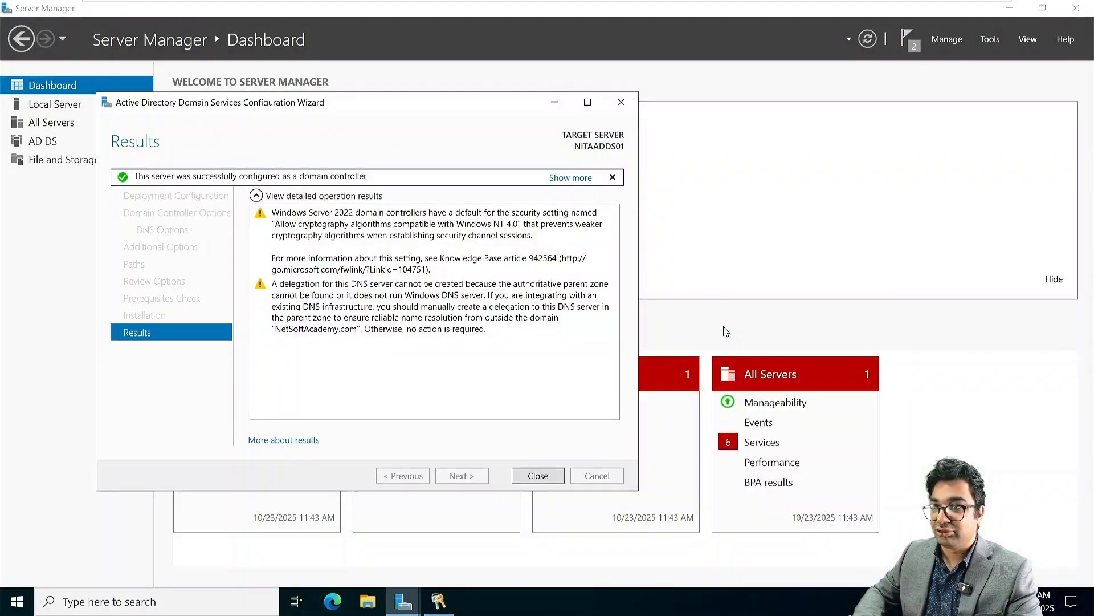
click(545, 474)
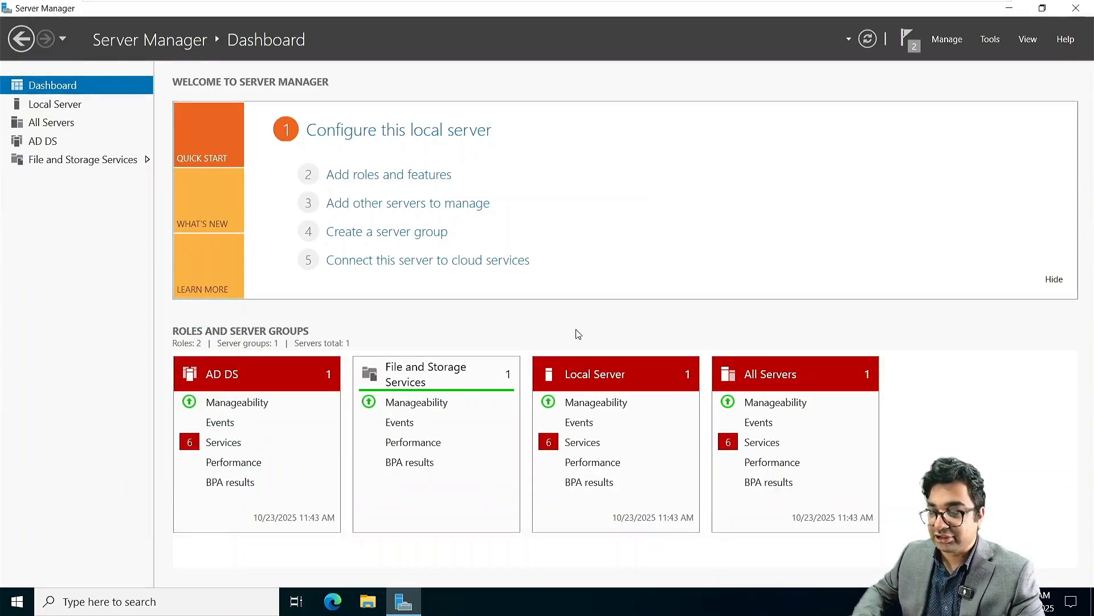
Step: Switch to NITAMBXS01 and dismiss its Windows Admin Center prompt
mouse_move(639, 6)
click(579, 11)
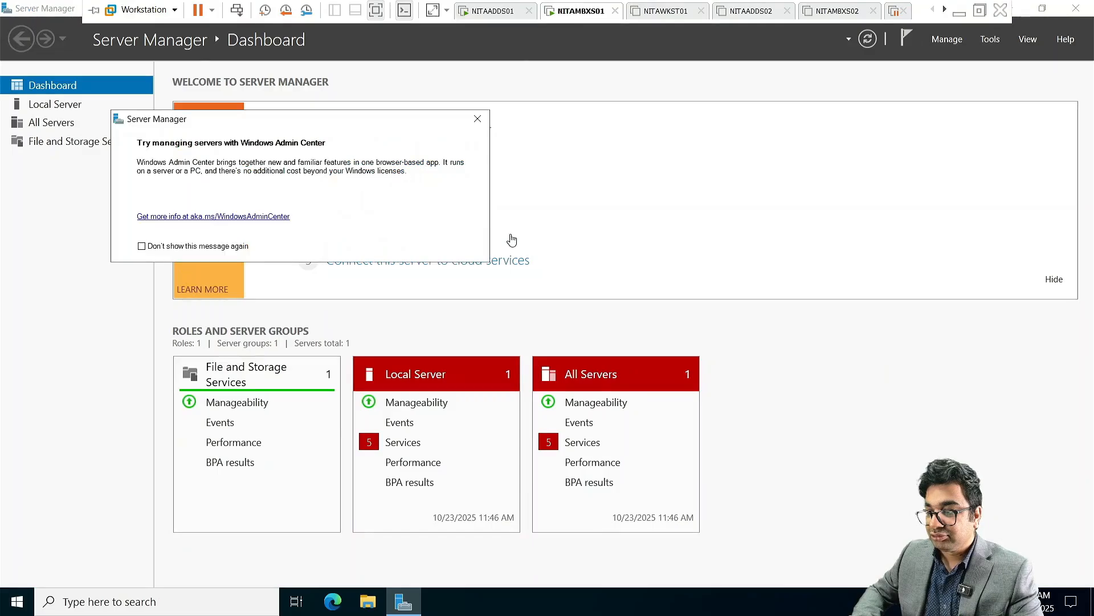
click(478, 121)
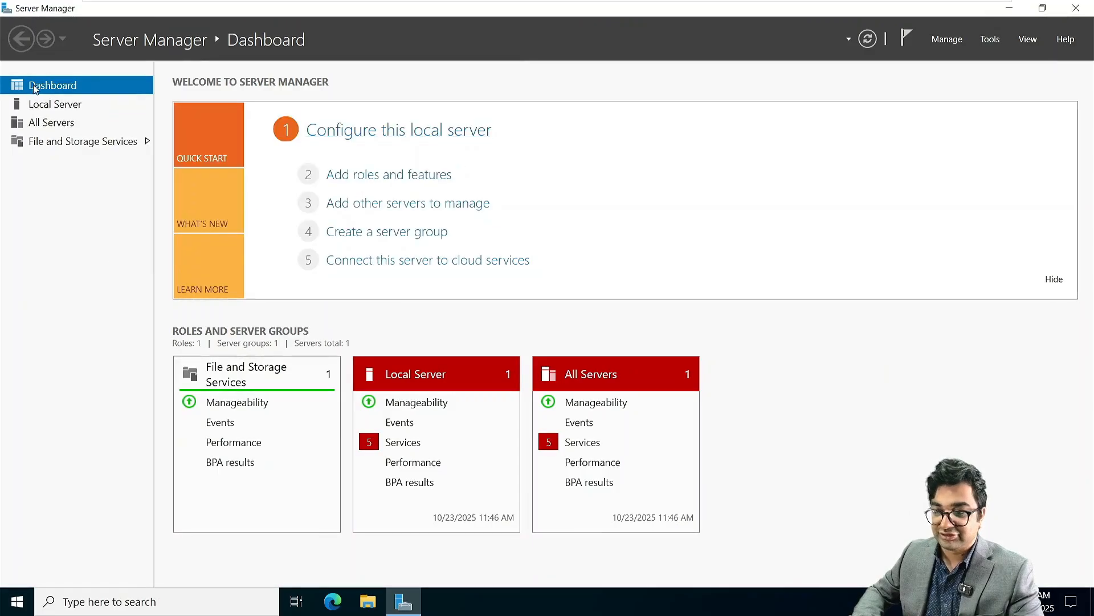
Step: Set NITAMBXS01's Ethernet0 to static IP 172.16.10.20, mask 255.255.0.0, gateway 172.16.10.1
click(60, 108)
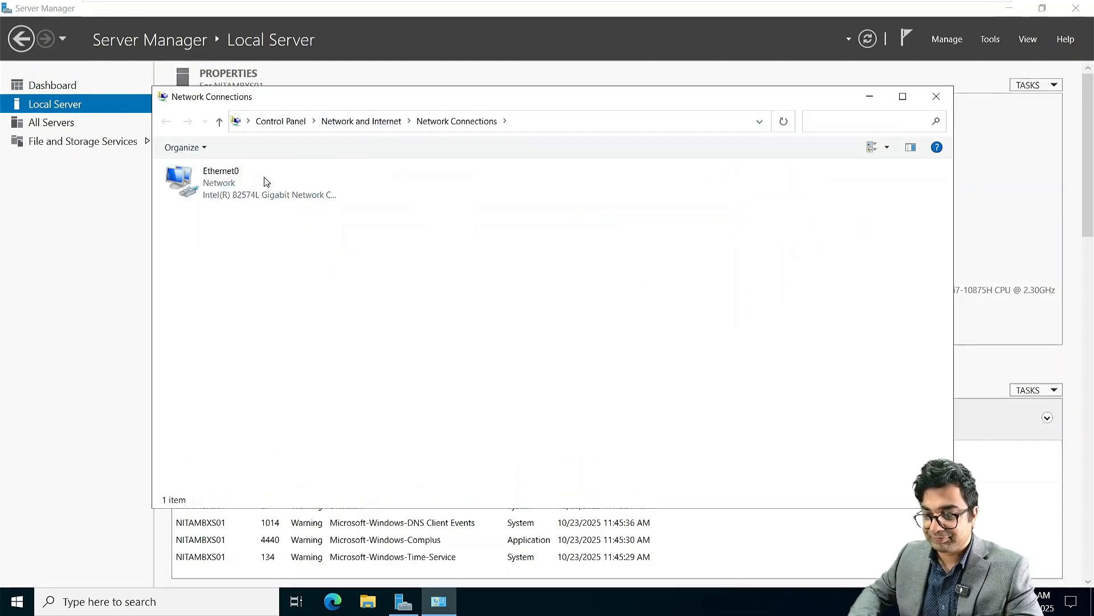
right_click(258, 181)
click(299, 321)
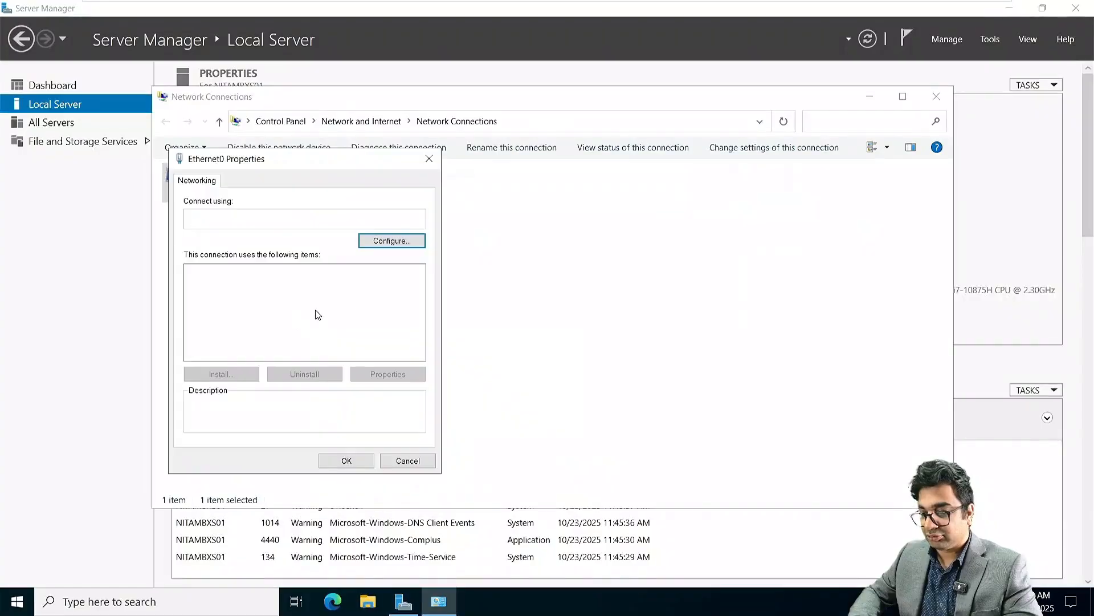
double_click(255, 308)
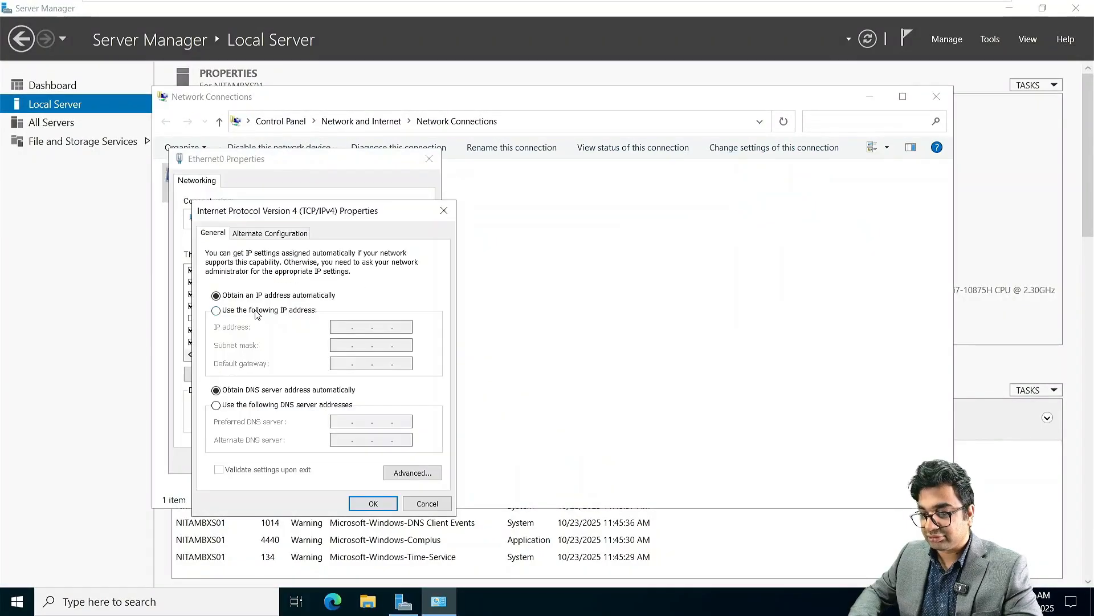
click(216, 310)
click(340, 329)
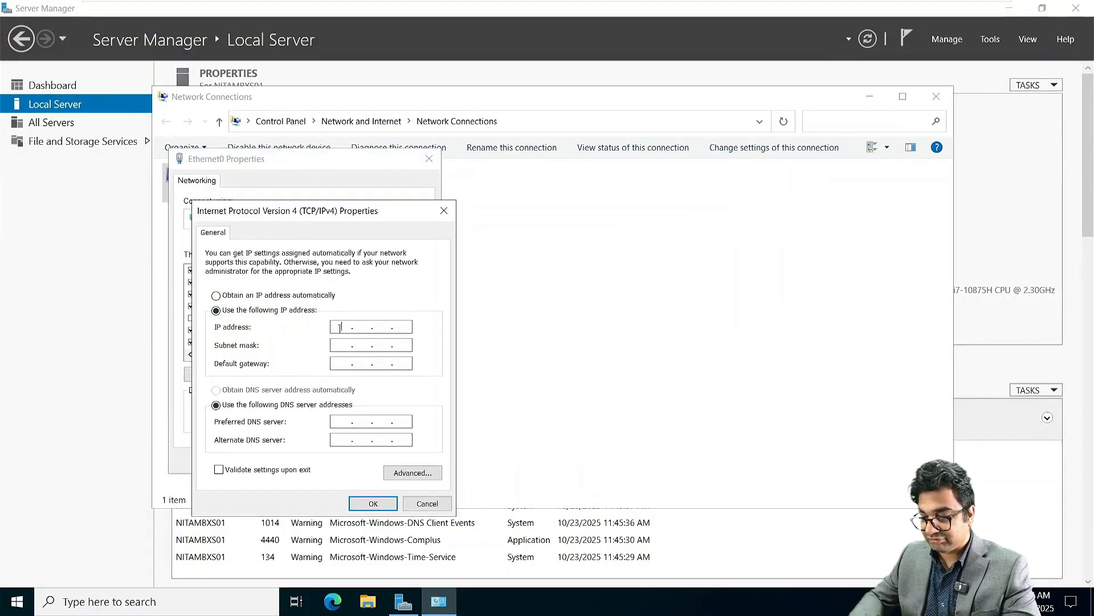
text(17216.10.2)
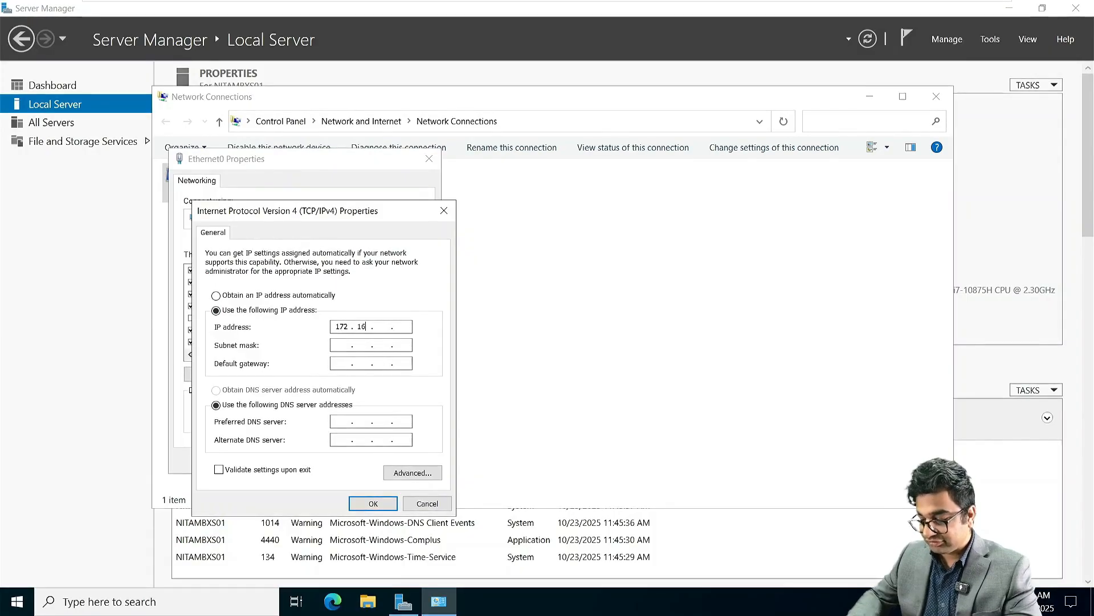
text(0)
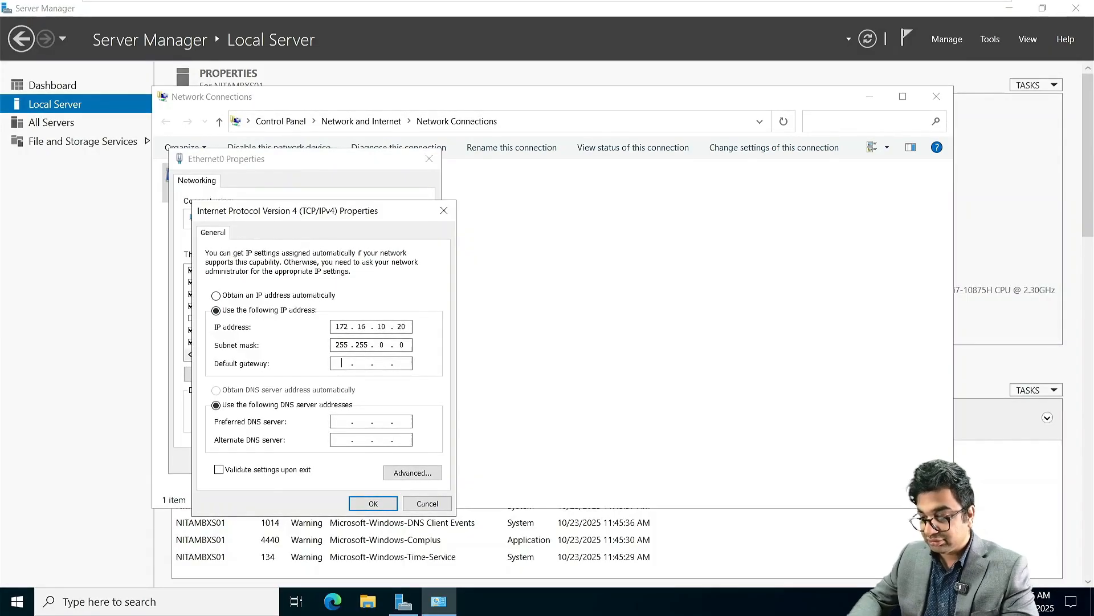
text(17216.10.)
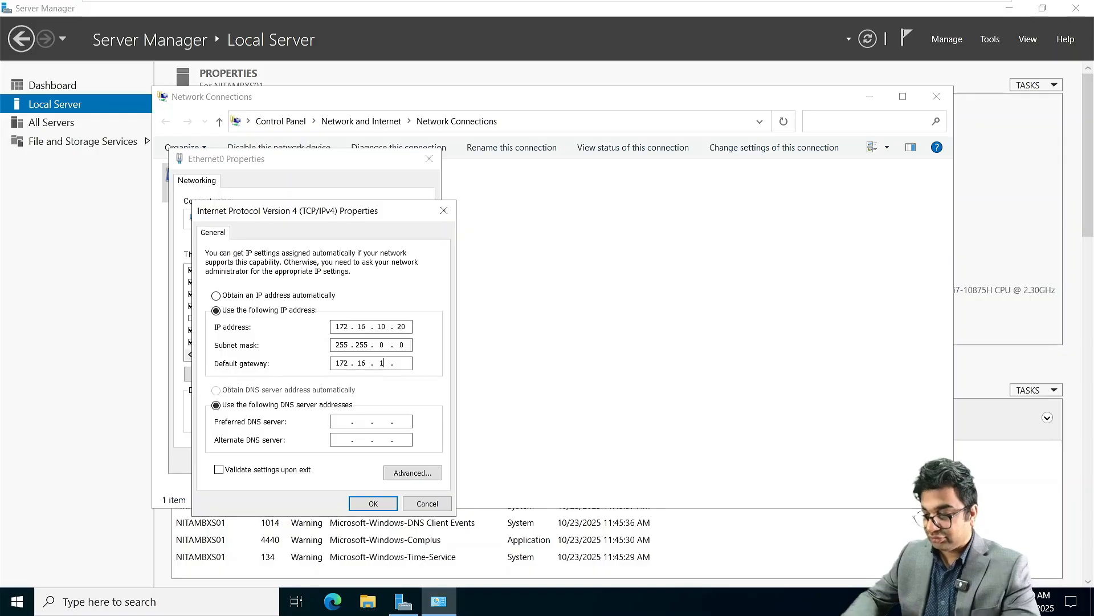
text(1)
Step: Set preferred DNS 172.16.10.10, apply the adapter settings, and close Network Connections
key(Tab)
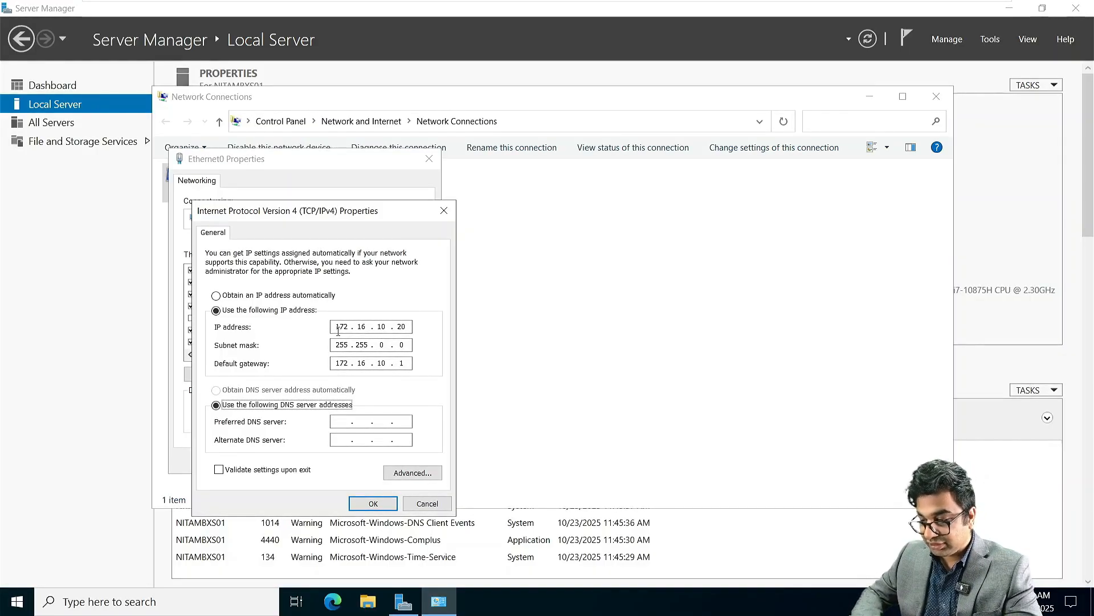
click(344, 421)
text(172.16)
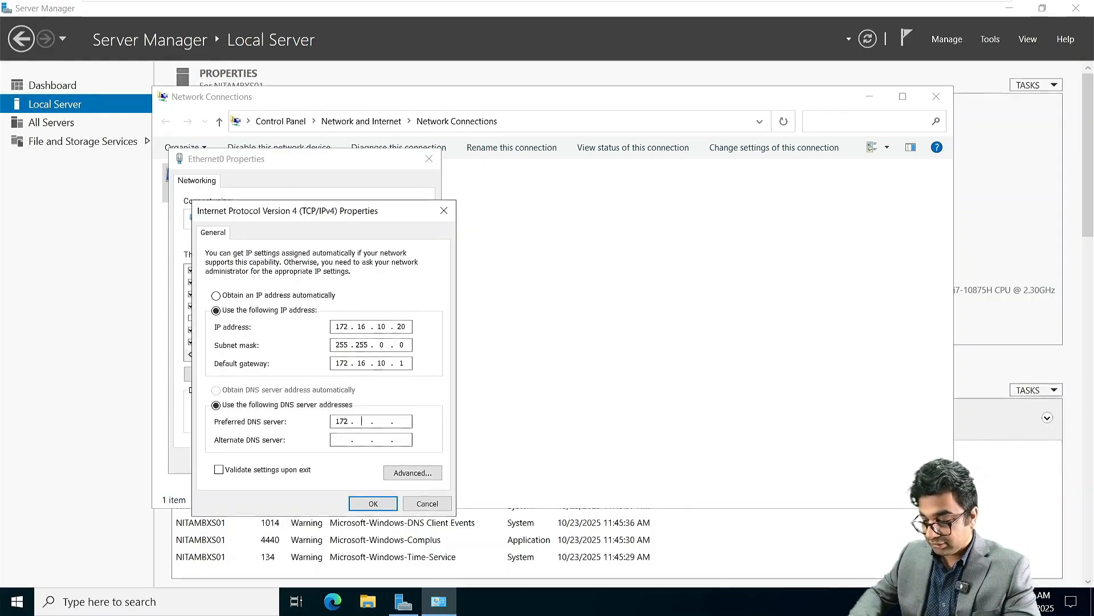
text(.10.10)
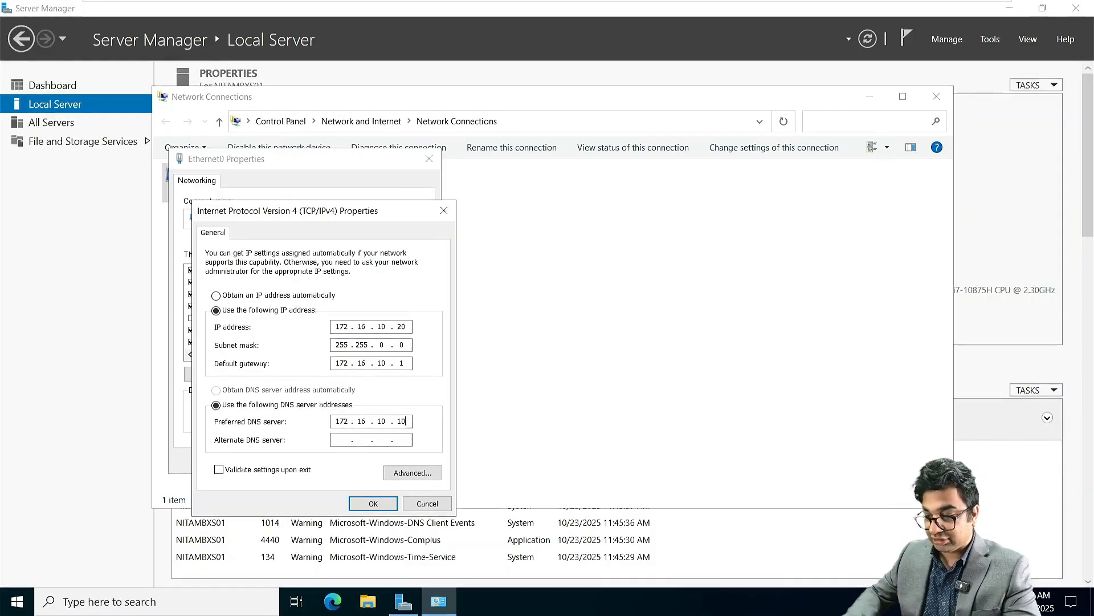
key(Return)
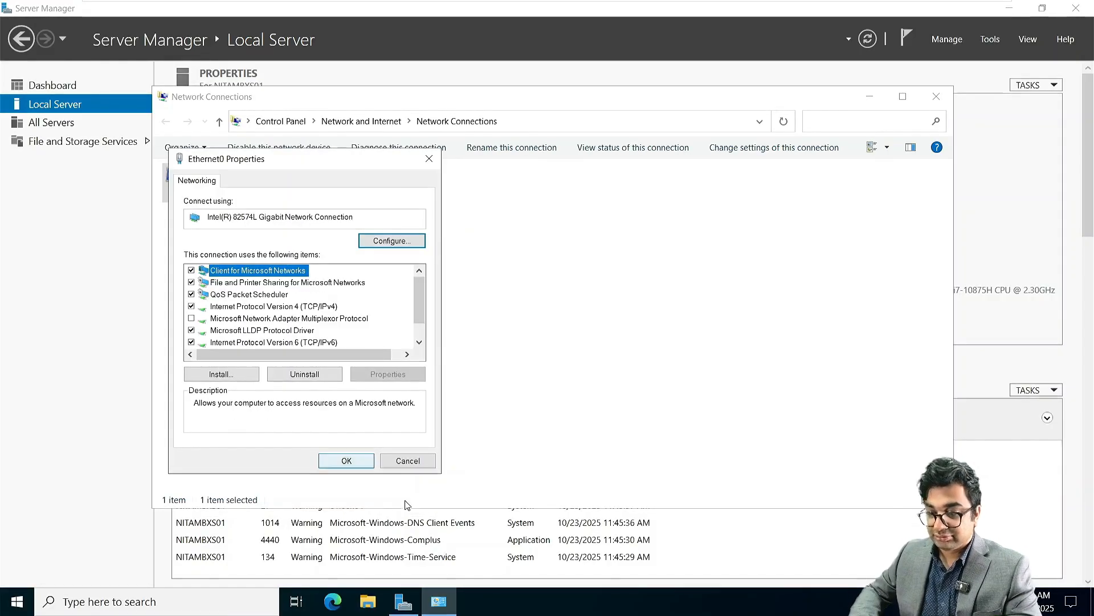
click(347, 459)
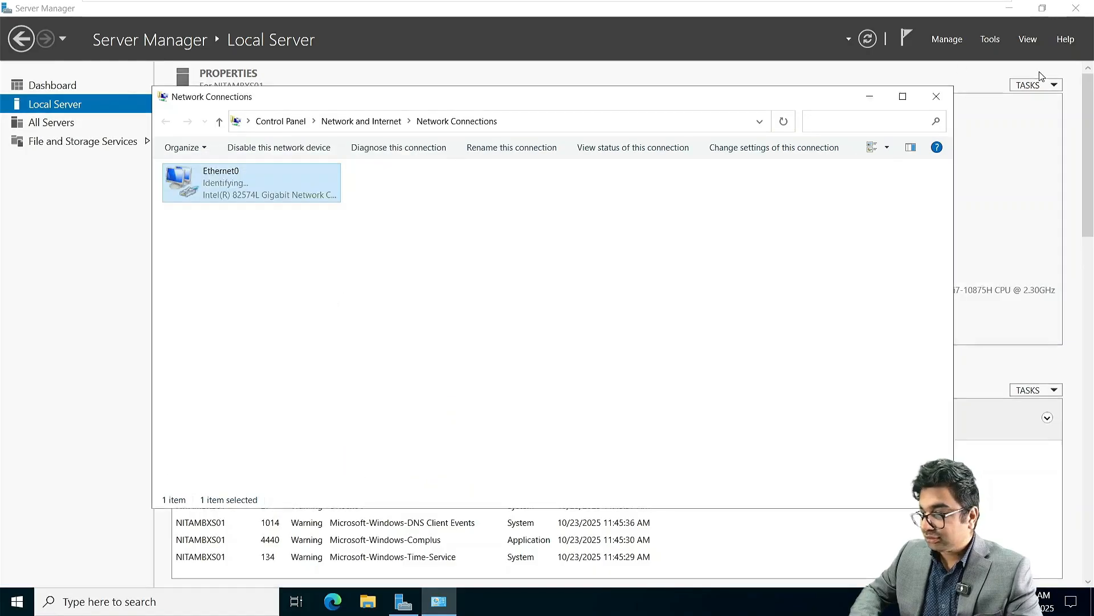
click(929, 98)
mouse_move(576, 4)
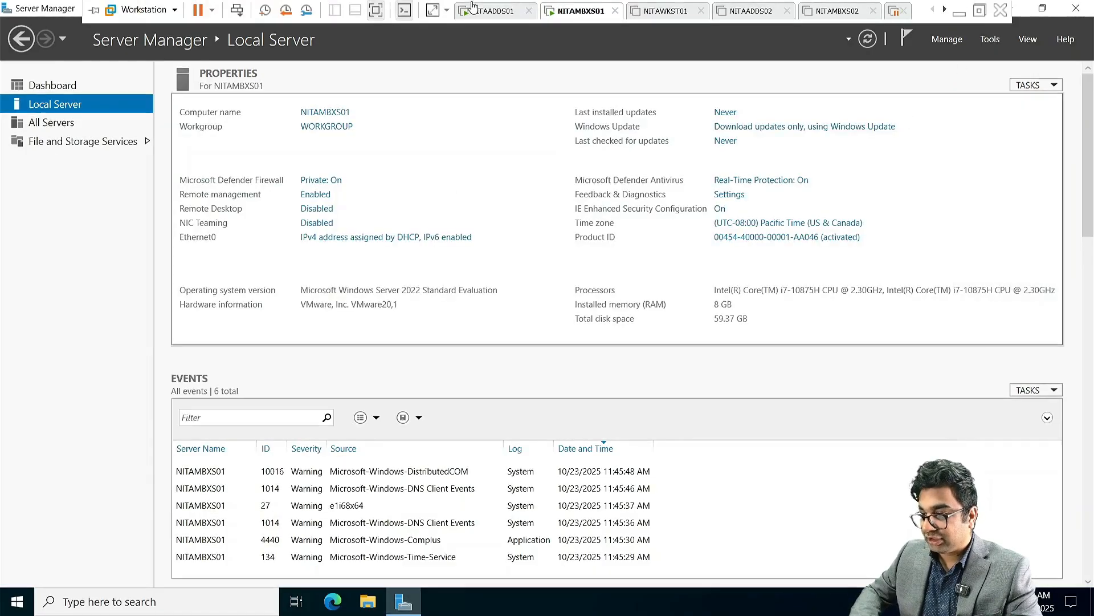
click(493, 8)
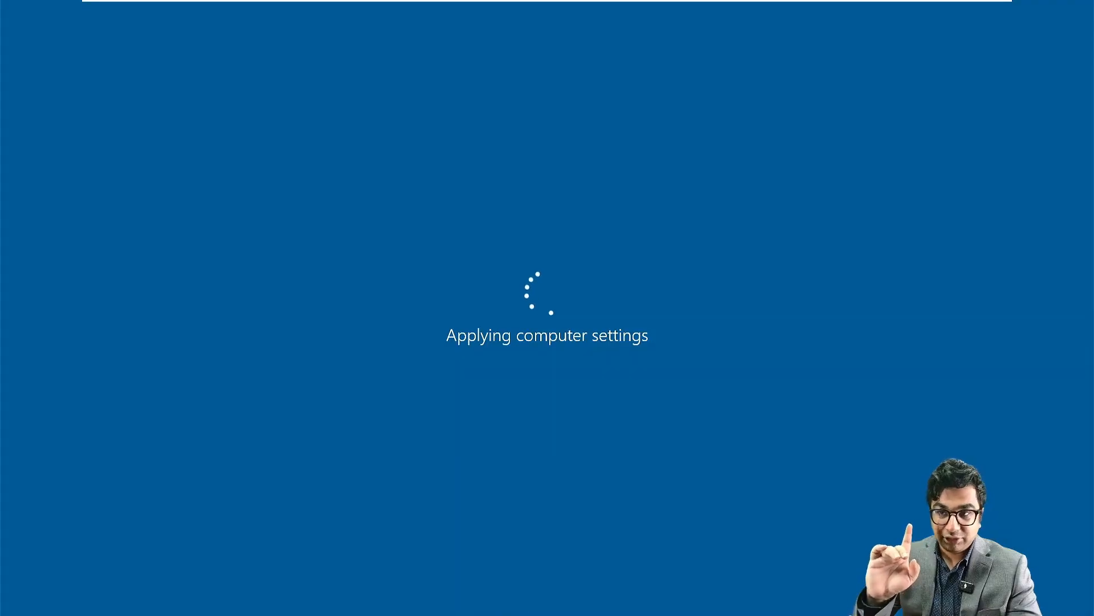
mouse_move(492, 3)
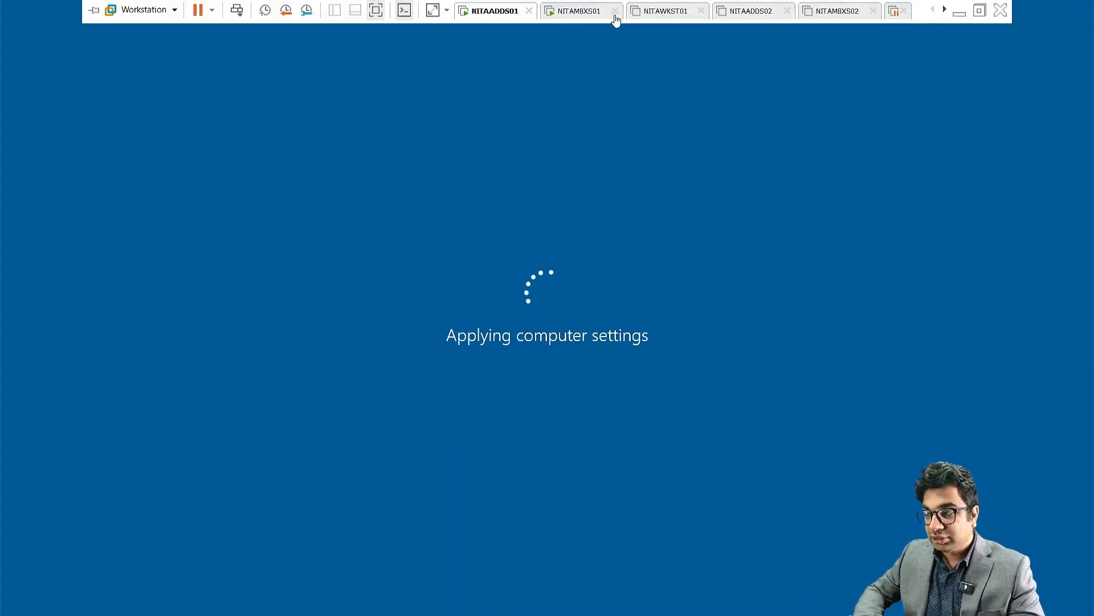
click(593, 12)
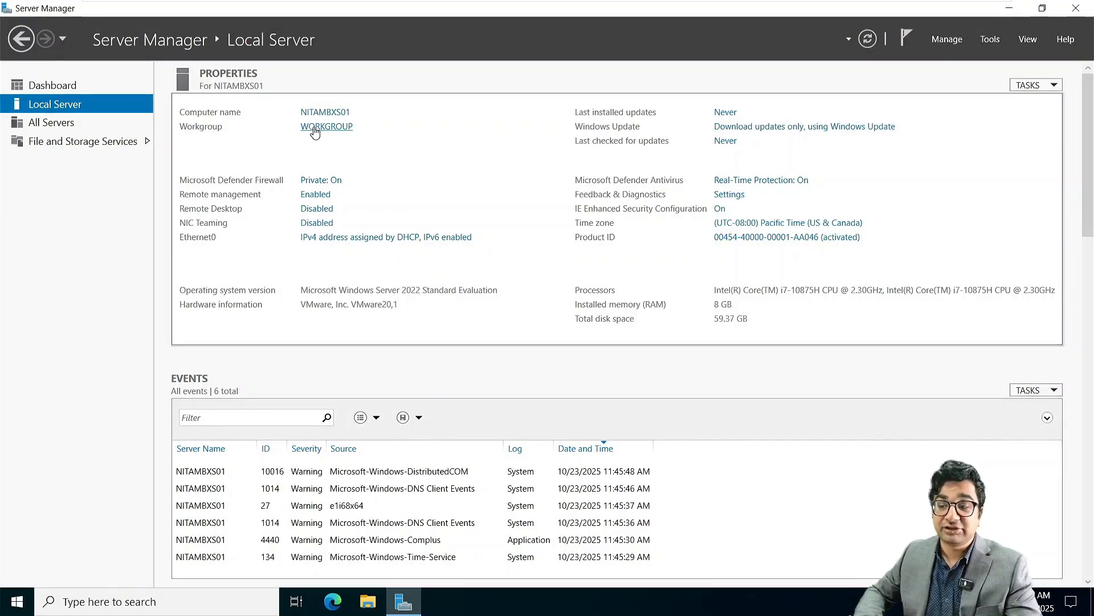
Step: Enter netsoftacademy.com as NITAMBXS01's domain, dismiss the unreachable-controller error, then check NITAADDS01
click(341, 127)
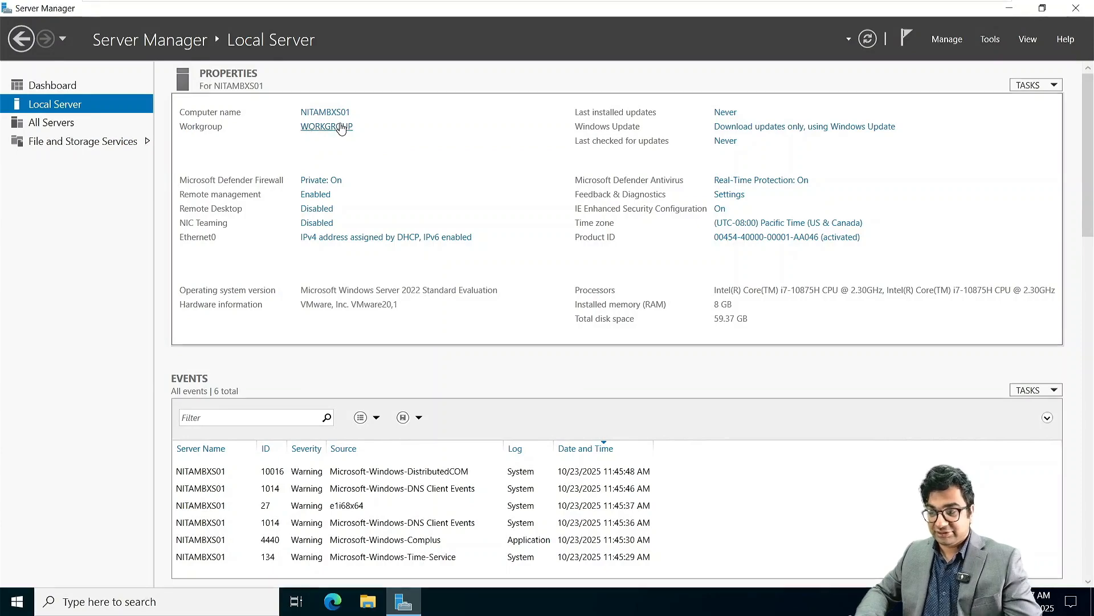
click(314, 226)
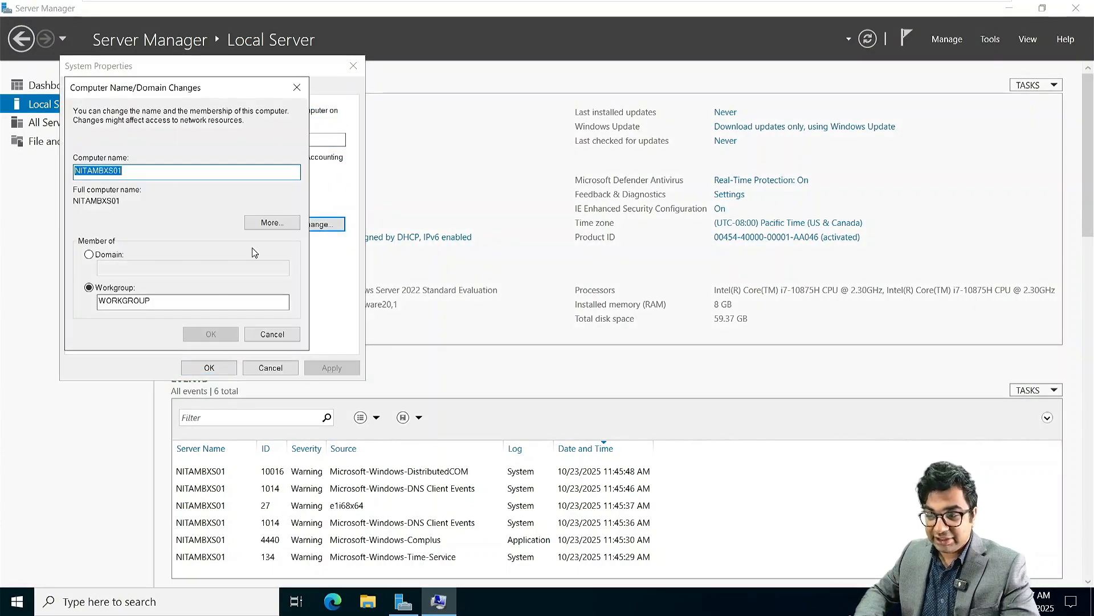
click(89, 254)
click(117, 267)
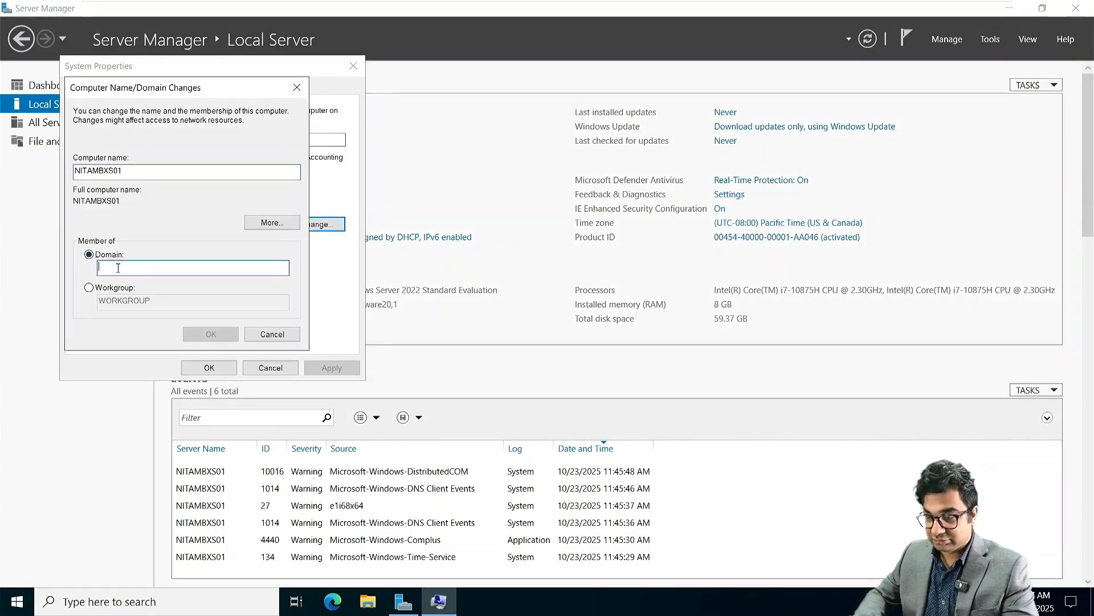
text(netsofta)
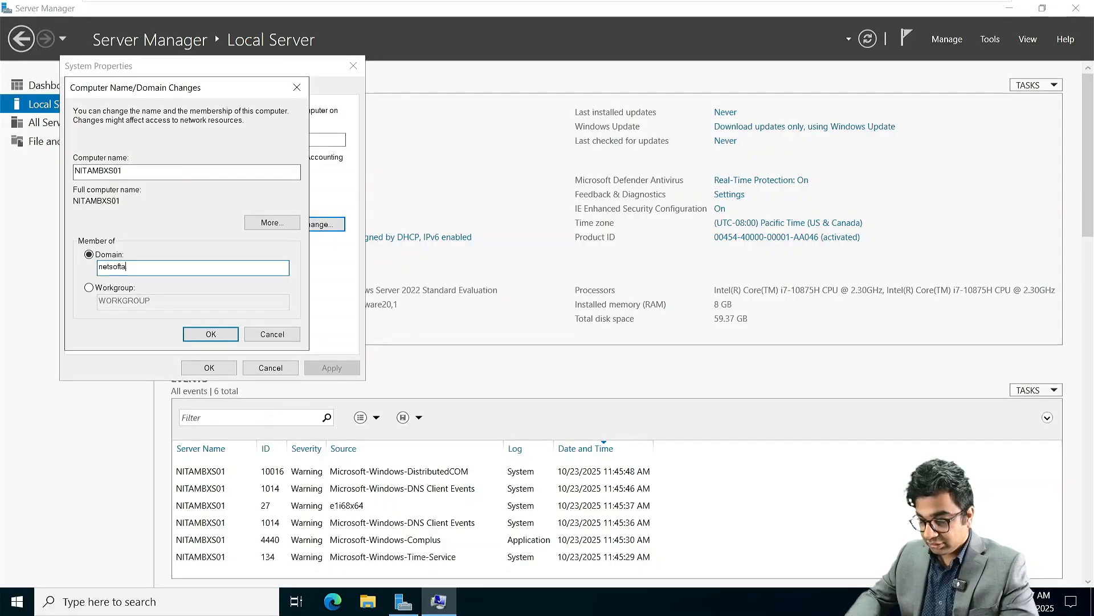
text(cademy.)
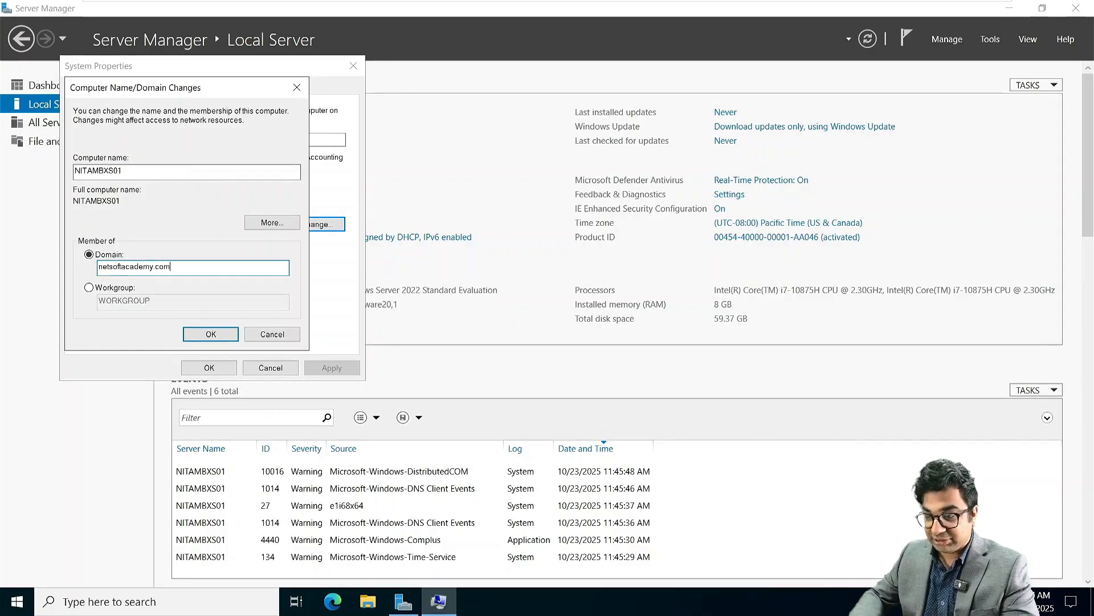
text(com)
key(Return)
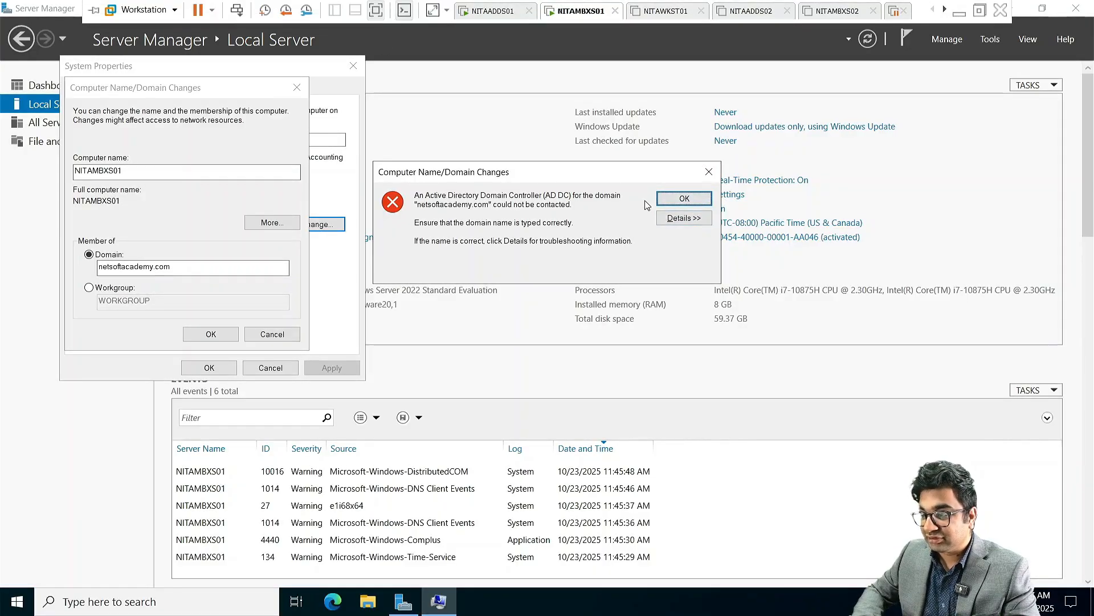
click(679, 201)
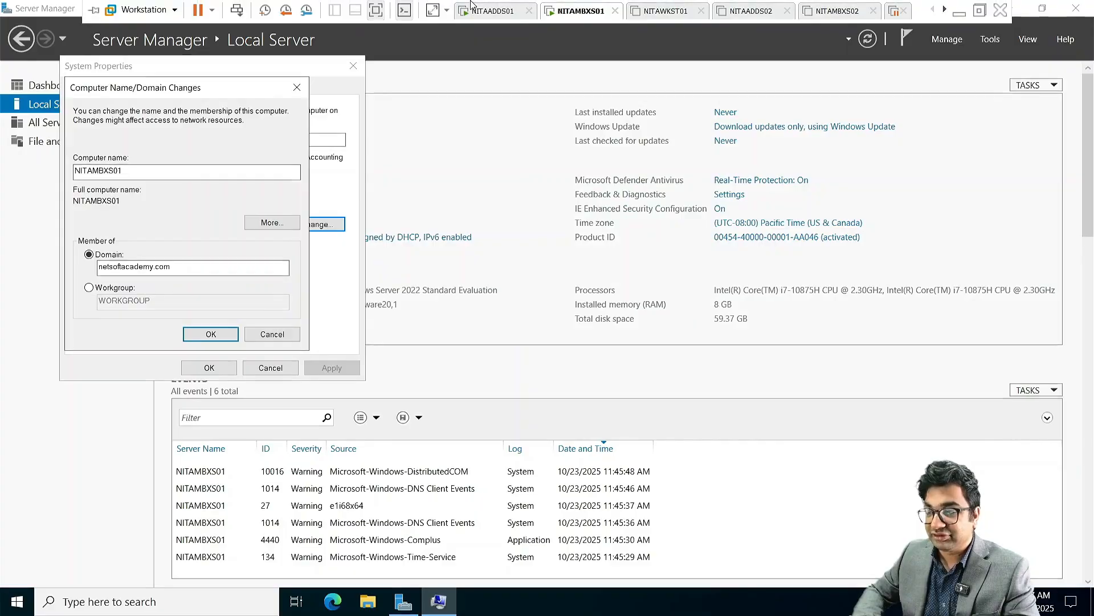
click(479, 12)
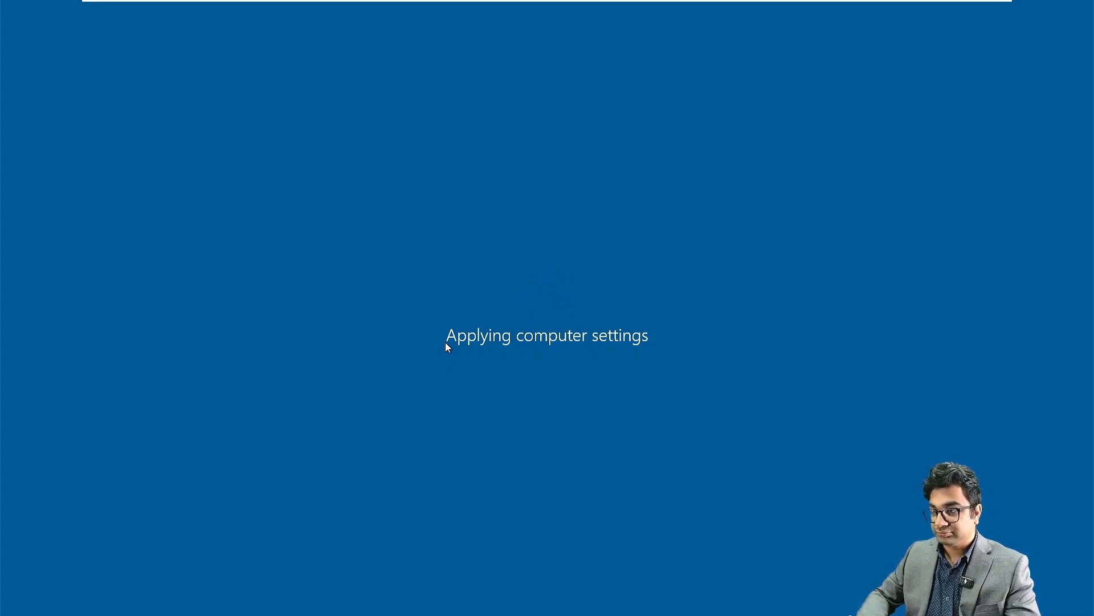
Step: Back on NITAMBXS01, authorize the domain join with the Administrator account and its password
mouse_move(474, 11)
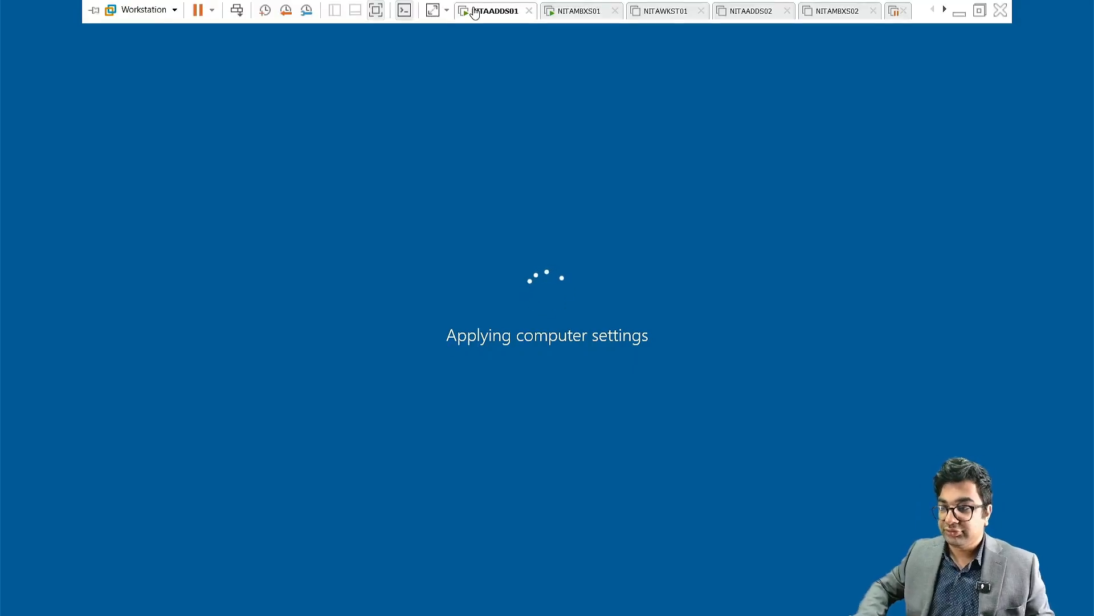
click(574, 13)
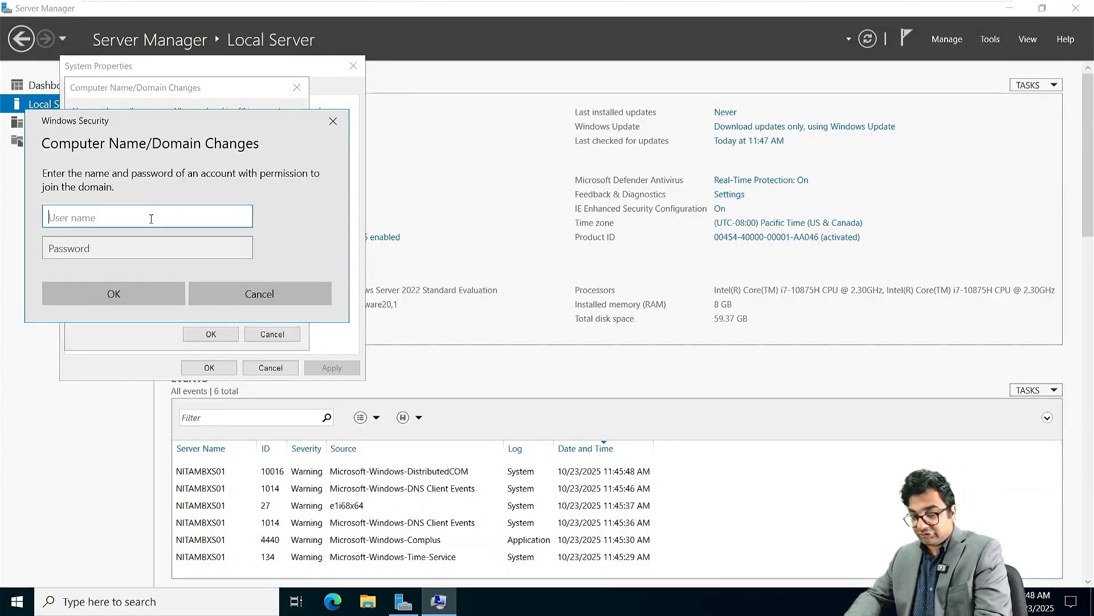
text(Administrat)
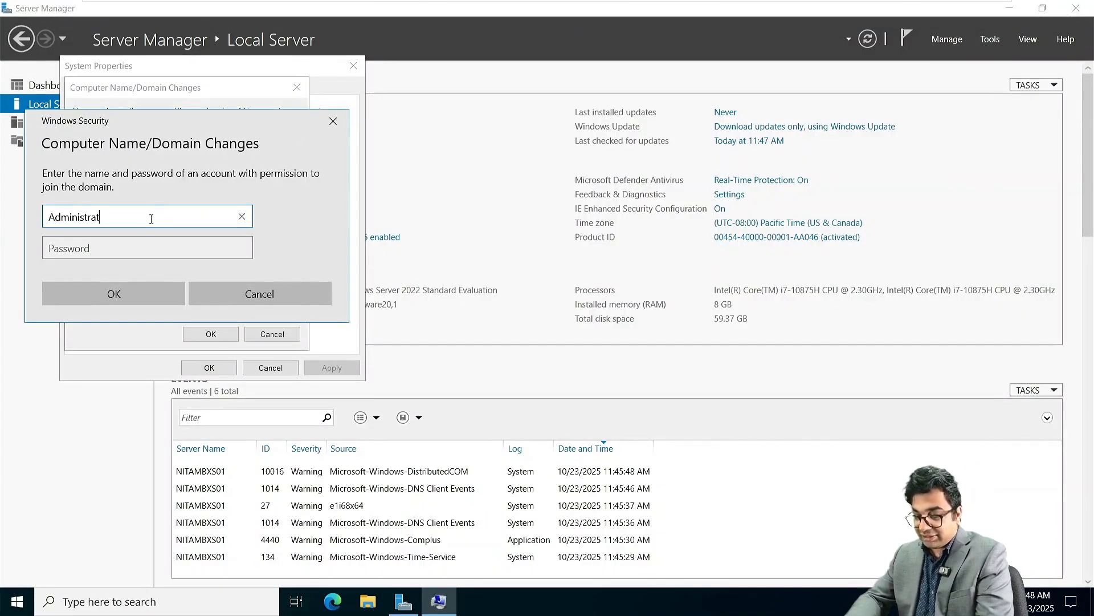
text(or)
key(Tab)
text(P●●)
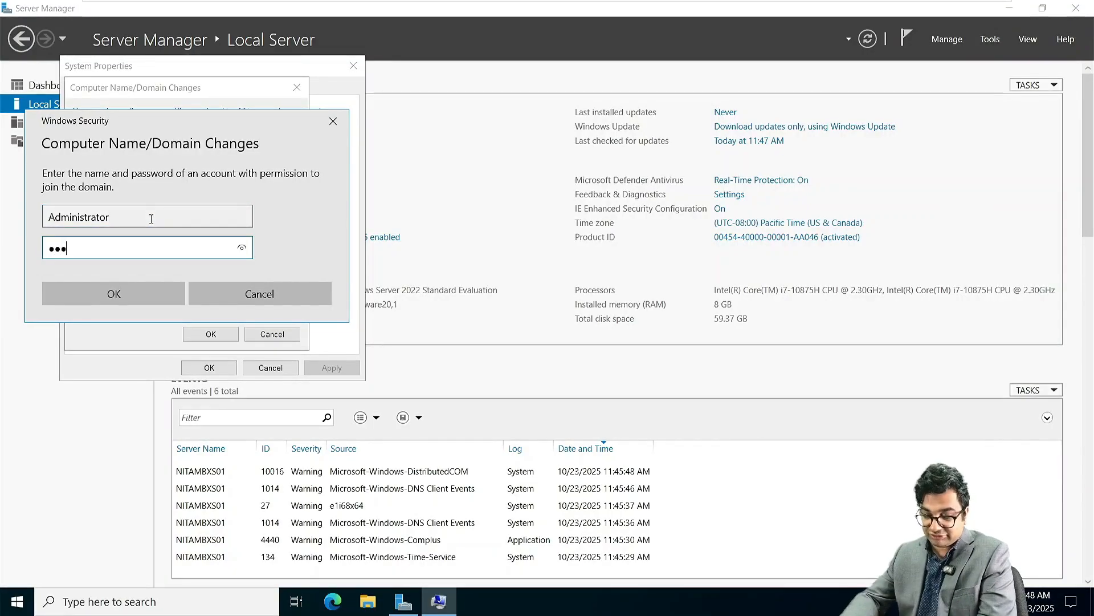
text(●●●●●●●●●)
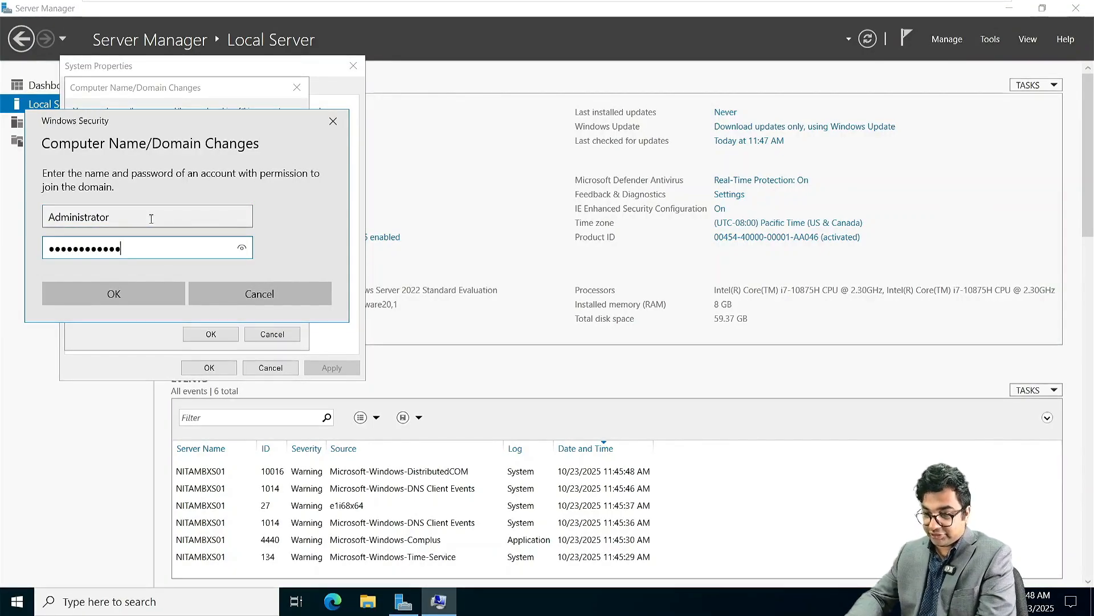
key(Return)
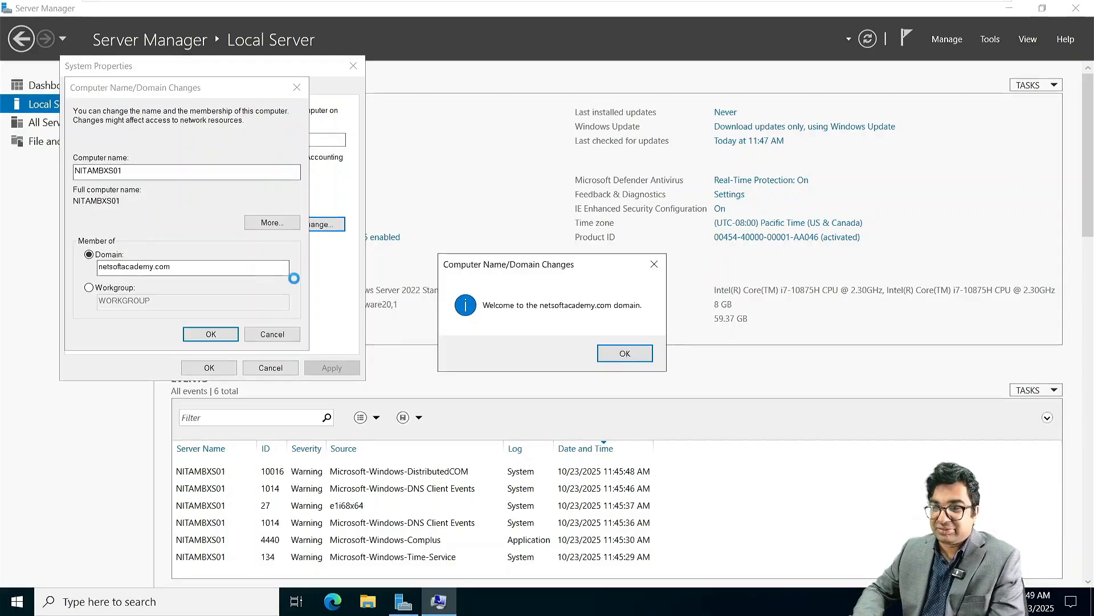
Step: Acknowledge the domain welcome and restart notices, close System Properties, and restart the server now
click(625, 354)
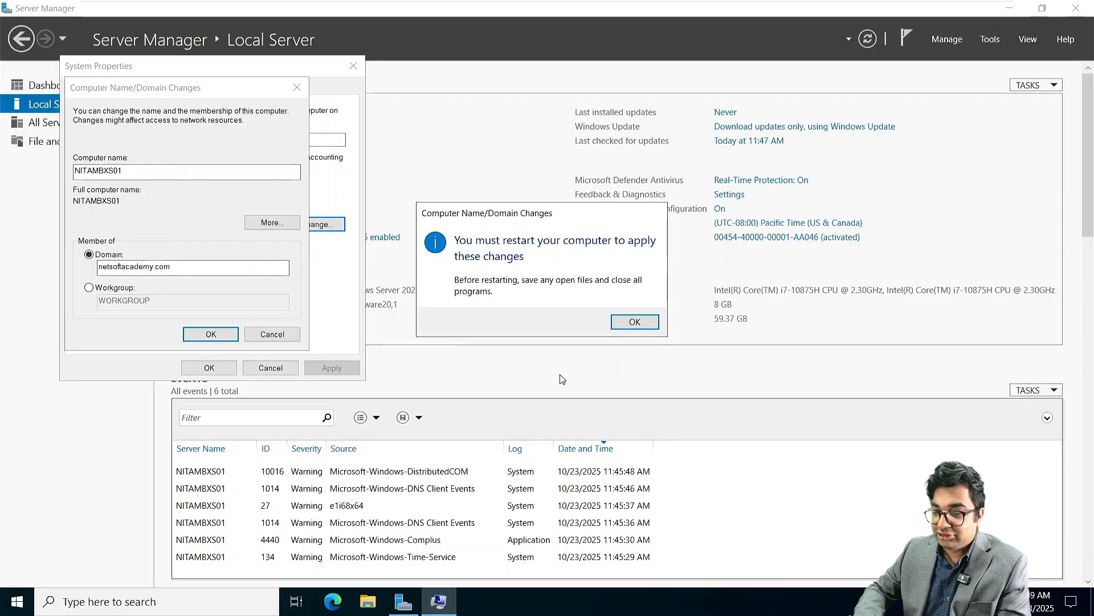
click(635, 322)
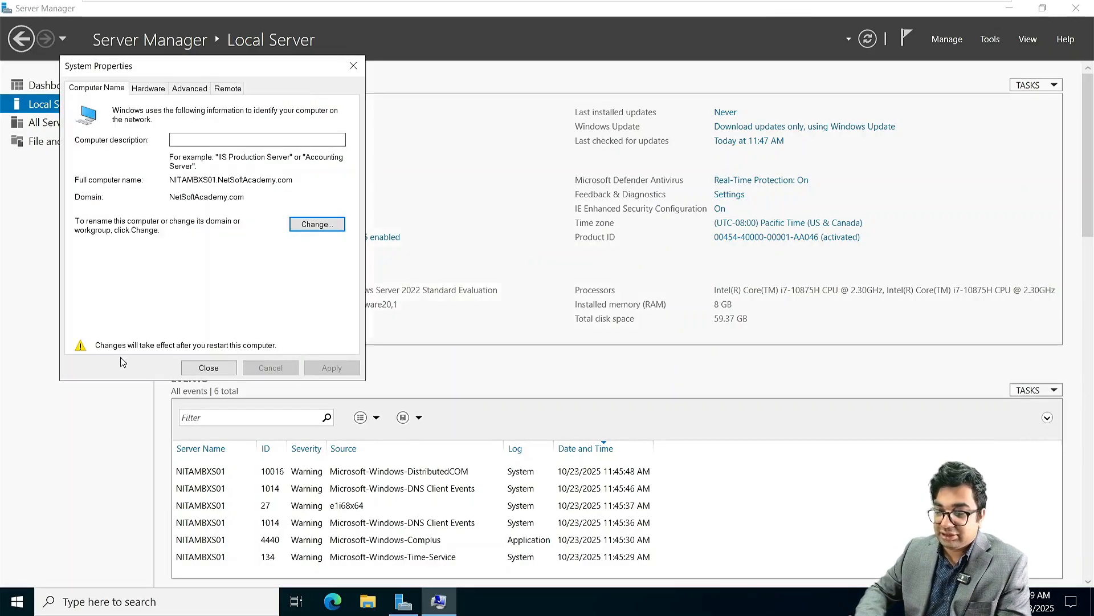
click(227, 367)
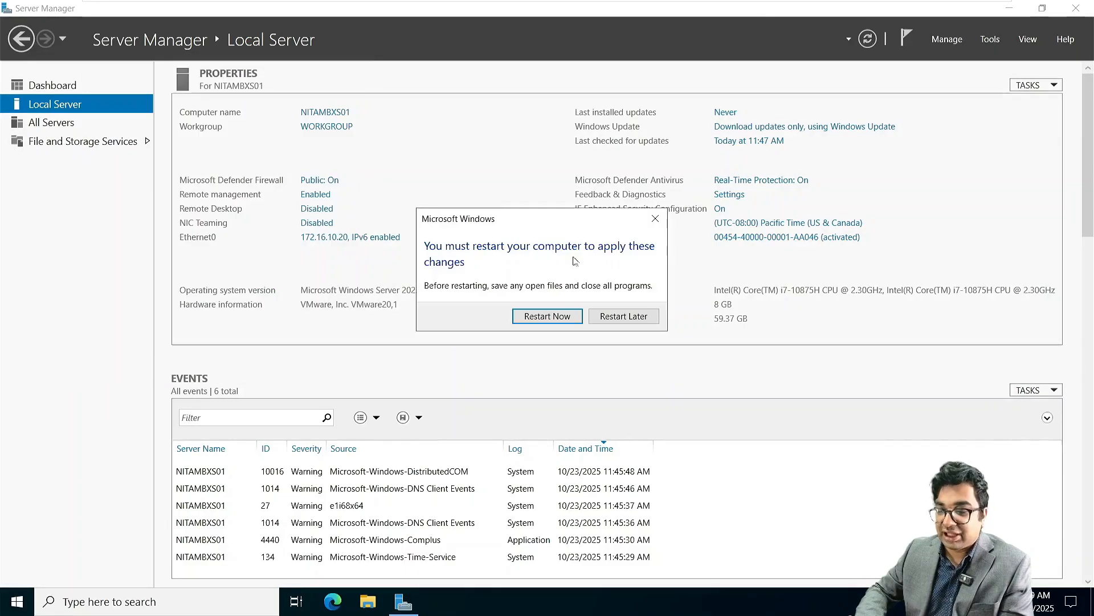
click(547, 317)
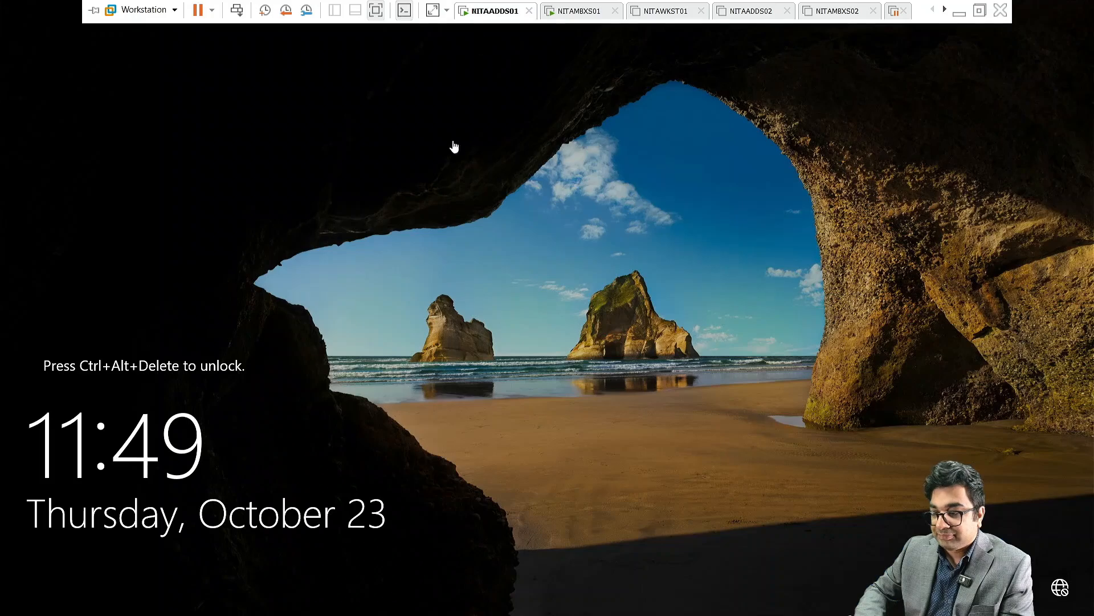
click(237, 10)
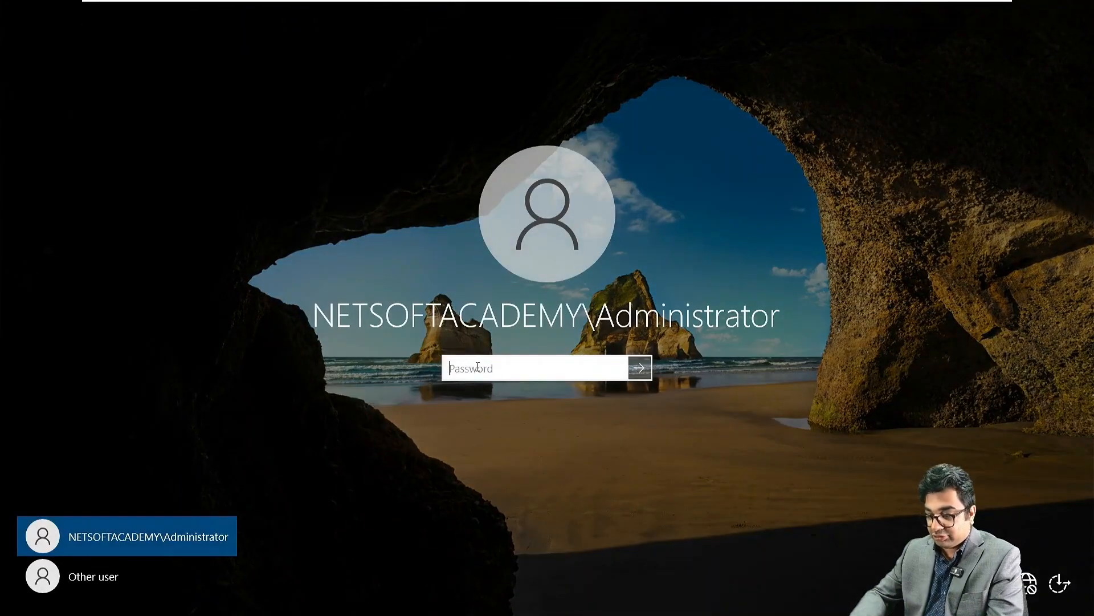
Step: Sign in with the domain administrator password, dismiss the Admin Center popup, and show Local Server
text(****)
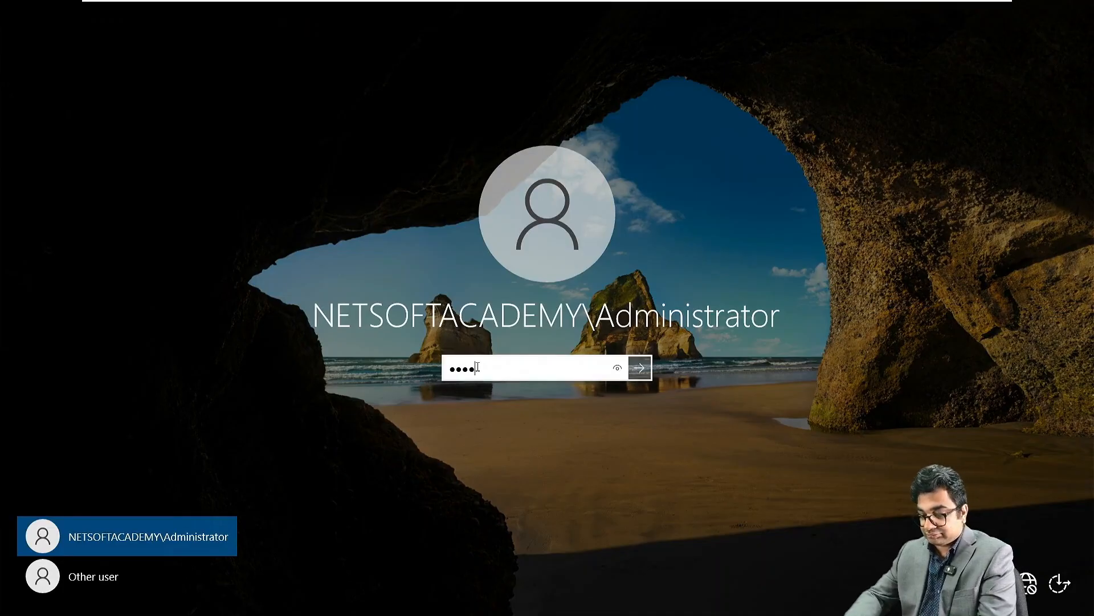
text(***)
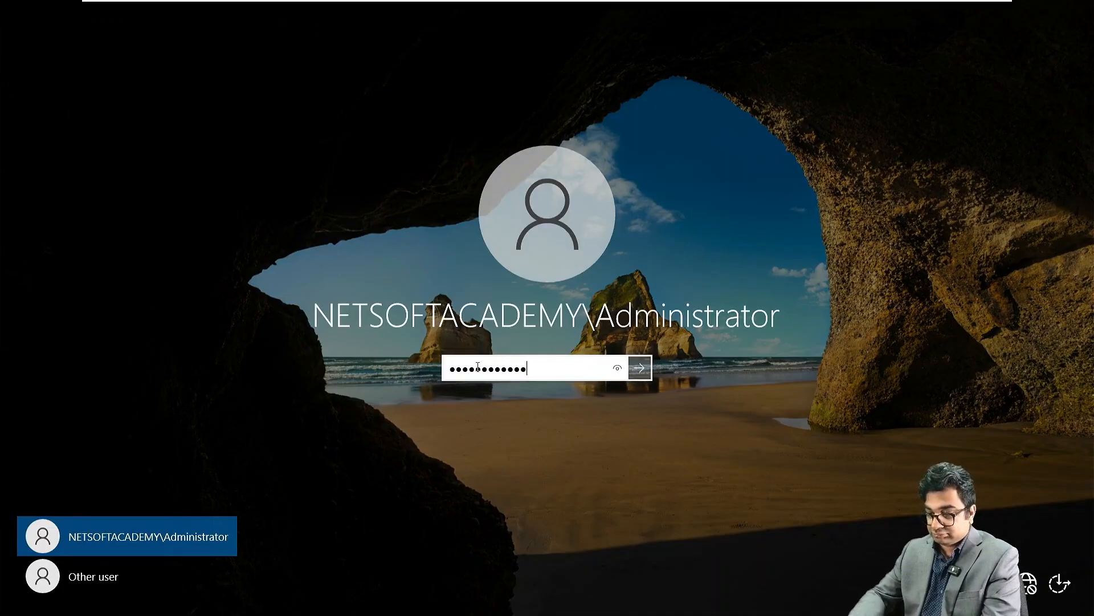
text(******)
key(Return)
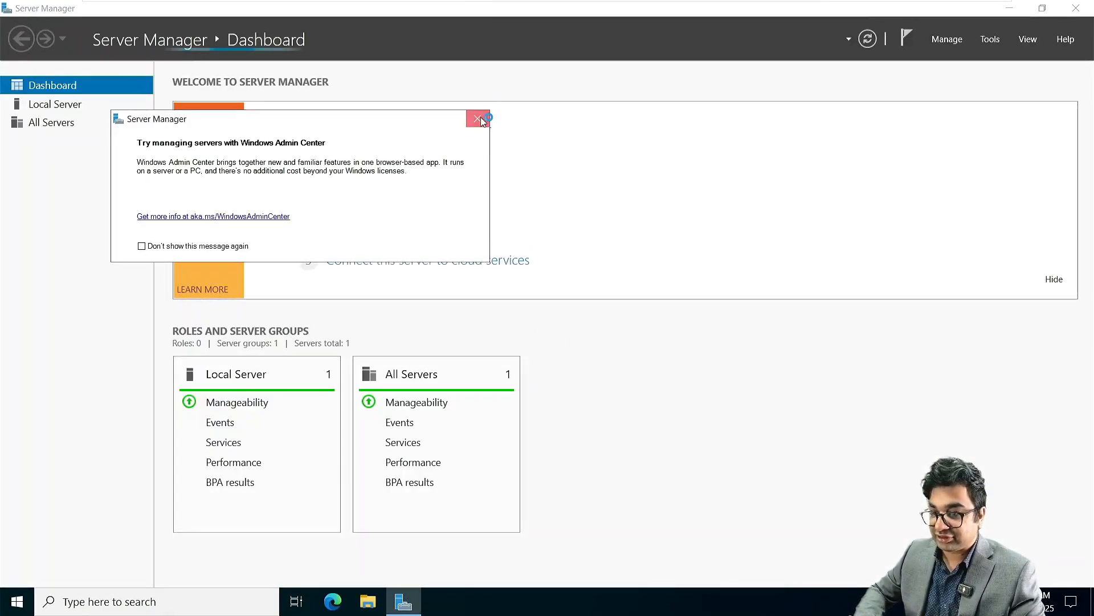
click(478, 118)
click(61, 103)
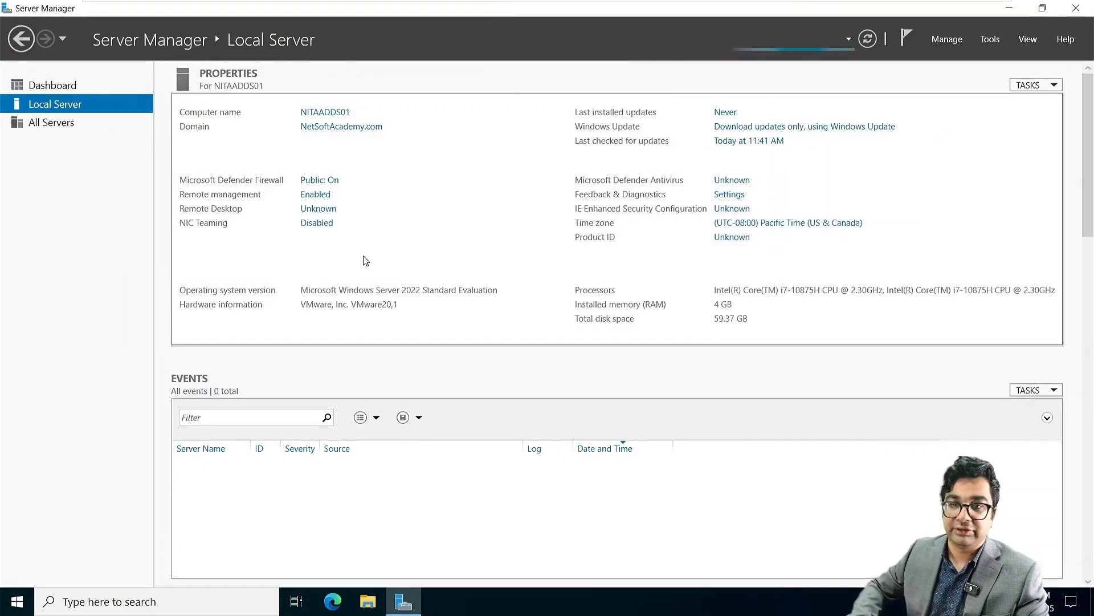
Step: Change Ethernet0's IPv4 preferred DNS server from 127.0.0.1 to 172.16.10.10
click(335, 245)
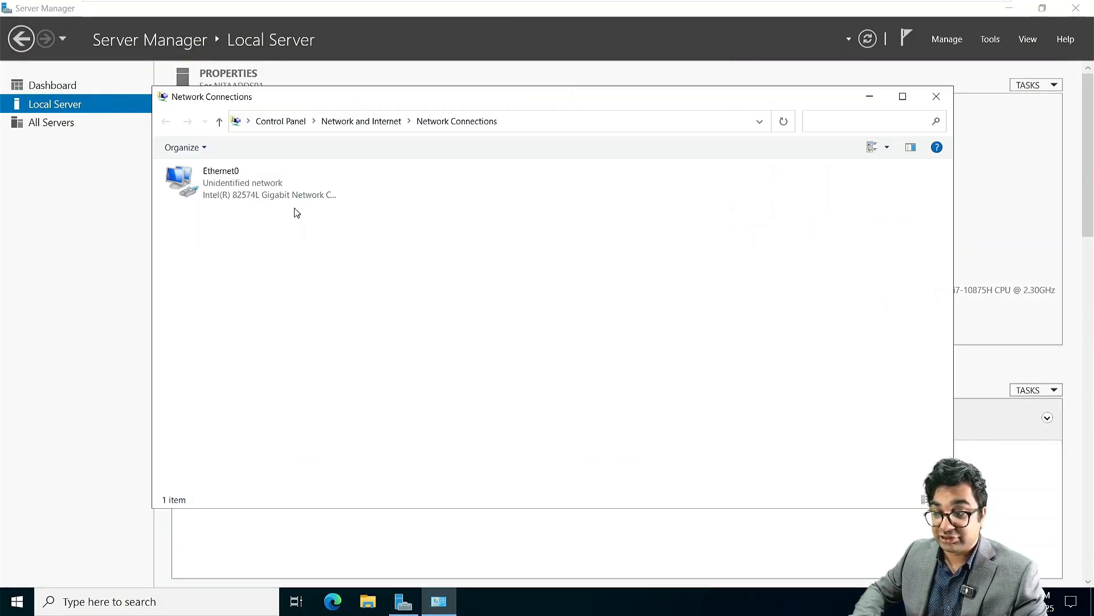
right_click(265, 180)
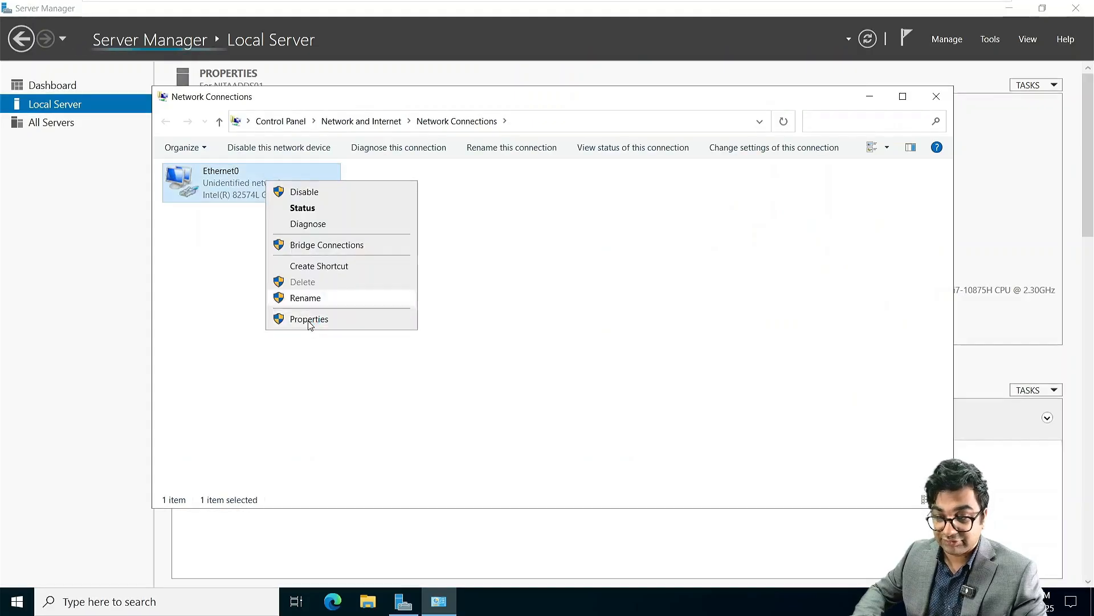
click(308, 299)
click(280, 285)
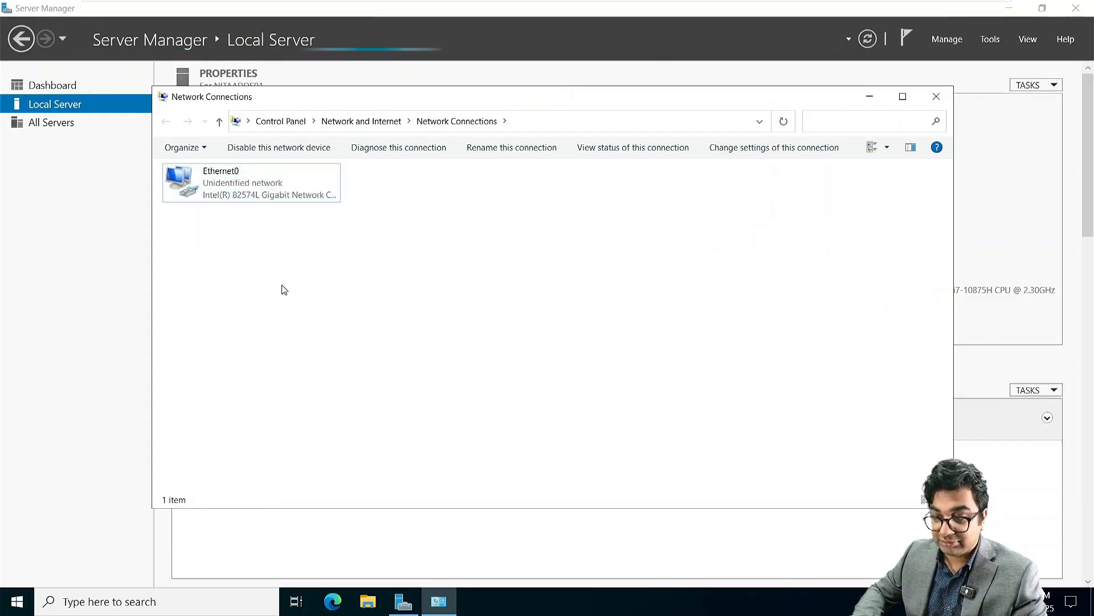
right_click(239, 185)
click(296, 319)
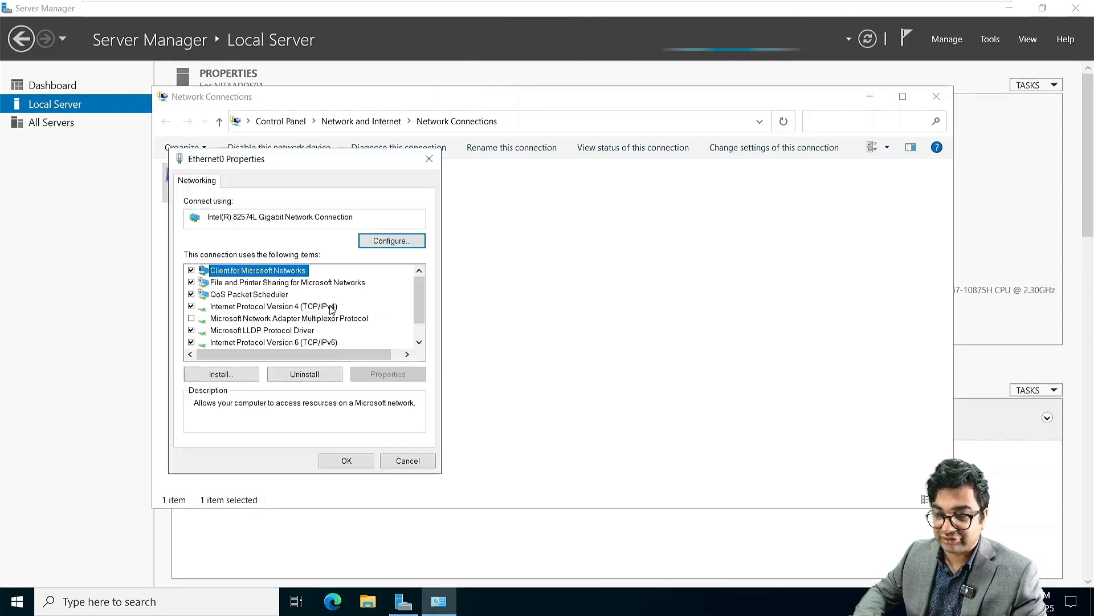
double_click(332, 308)
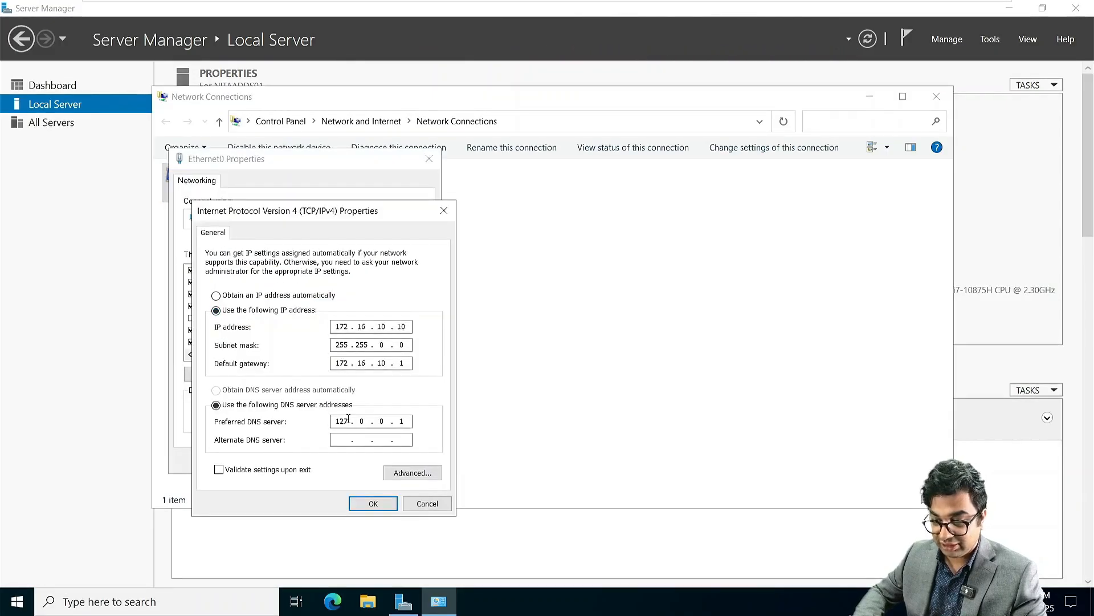
key(BackSpace)
key(BackSpace)
text(72.)
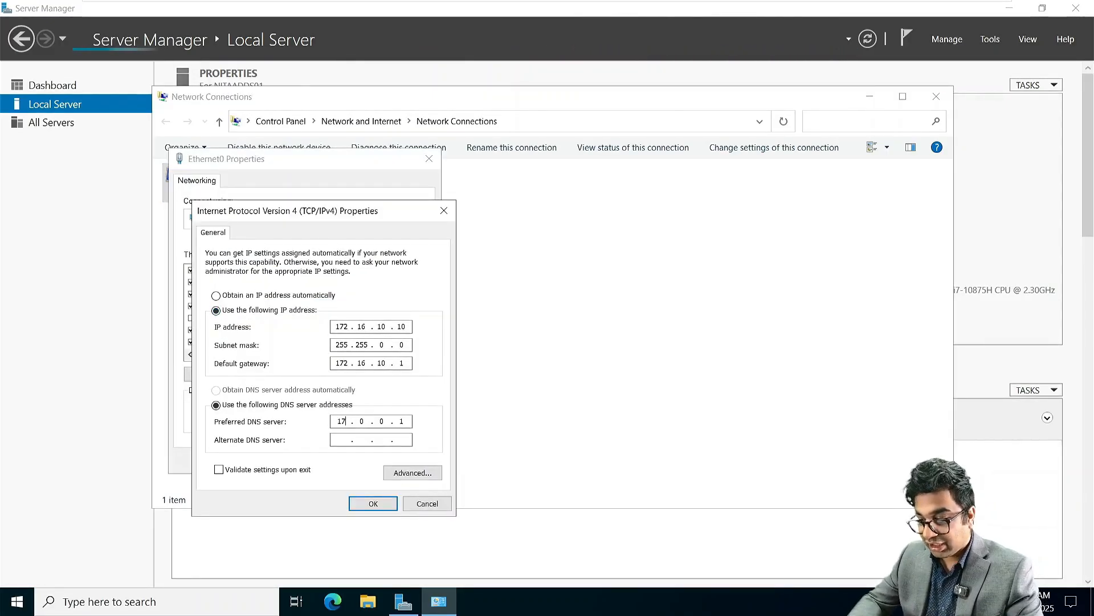
text(16.10.10)
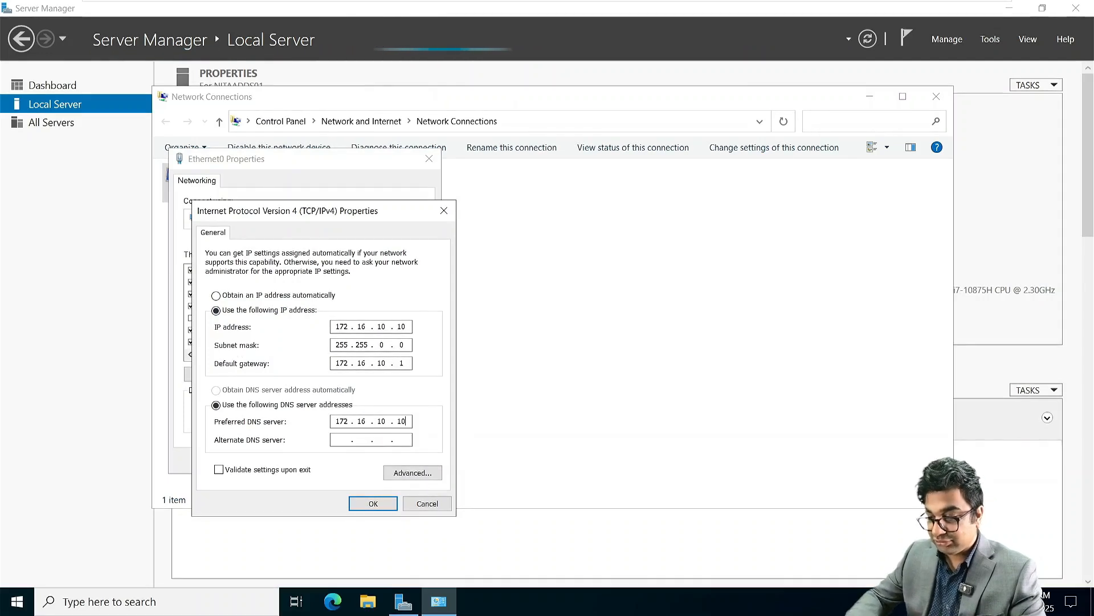
key(Return)
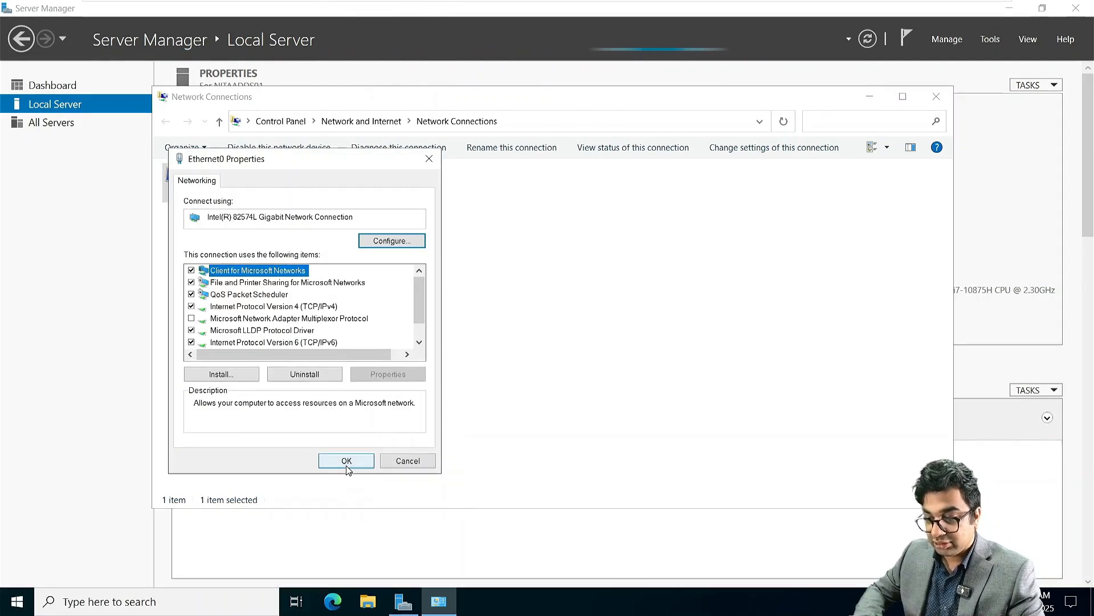
click(347, 464)
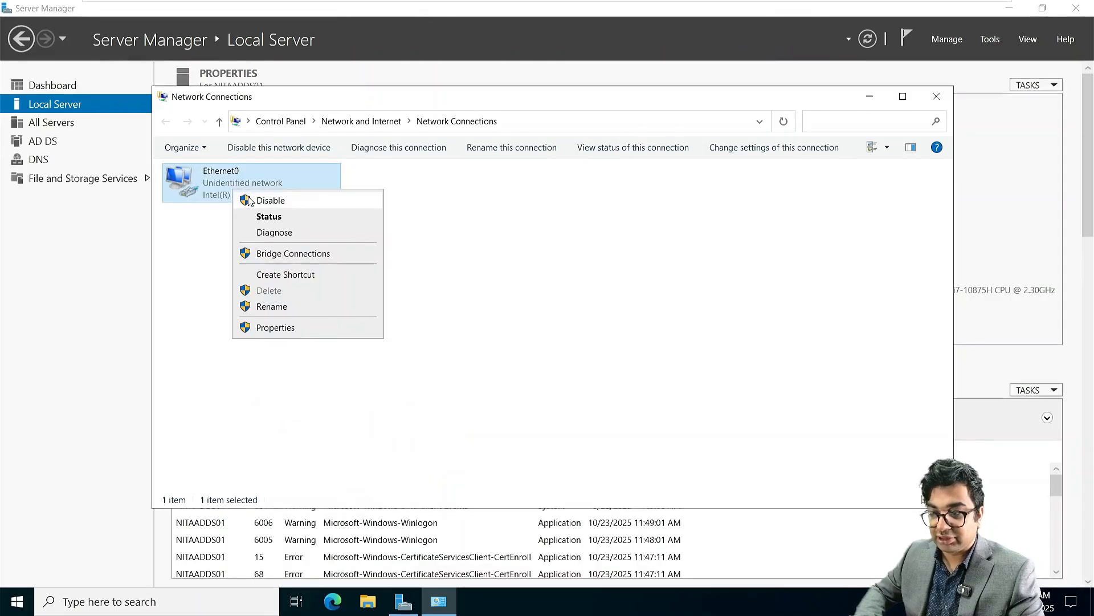
Step: Disable and re-enable the Ethernet0 adapter, then close Network Connections
click(250, 200)
right_click(231, 185)
click(268, 197)
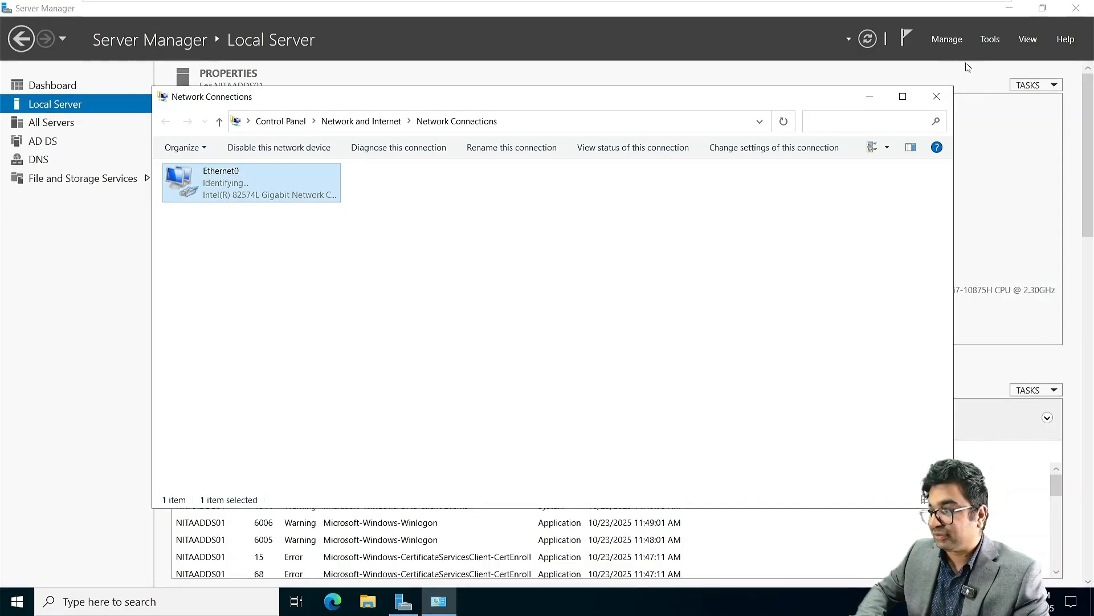
click(936, 96)
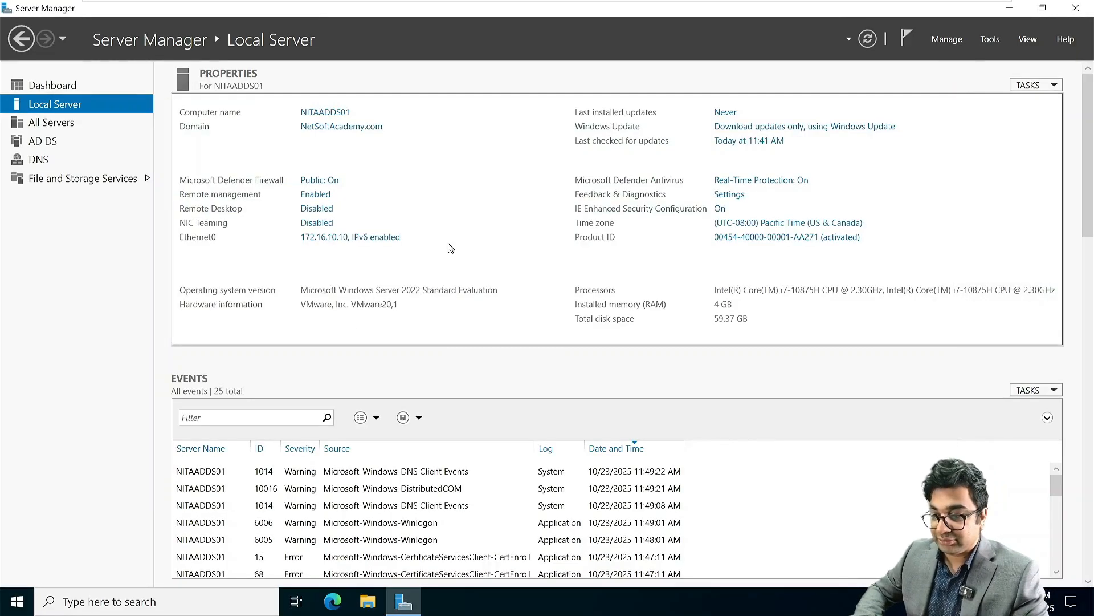
Step: Open Active Directory Users and Computers and create a Toronto OU in NetSoftAcademy.com
click(990, 38)
click(935, 120)
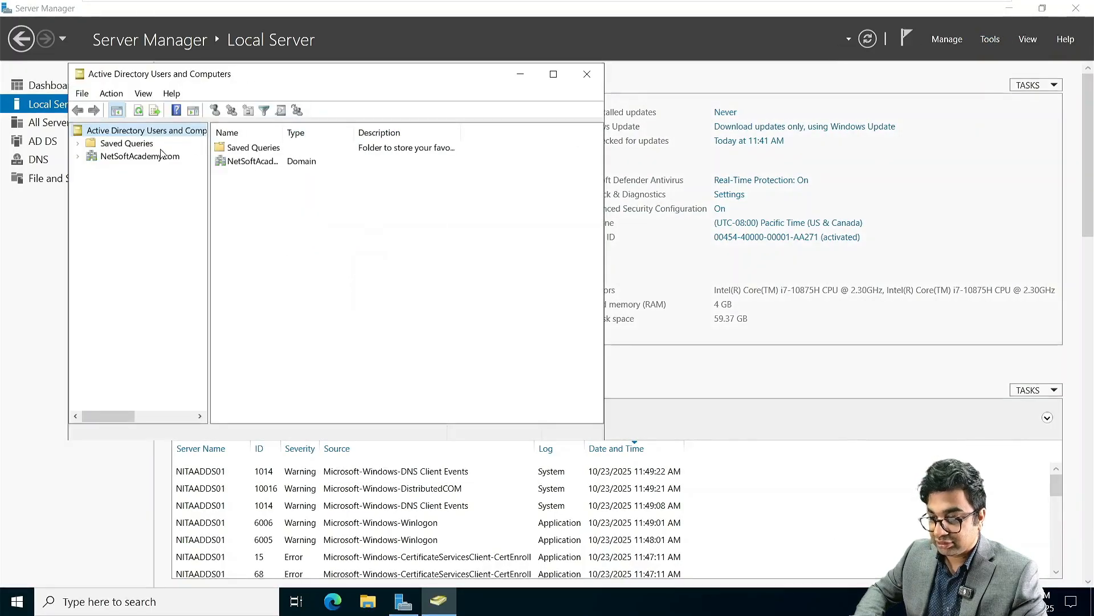
click(155, 160)
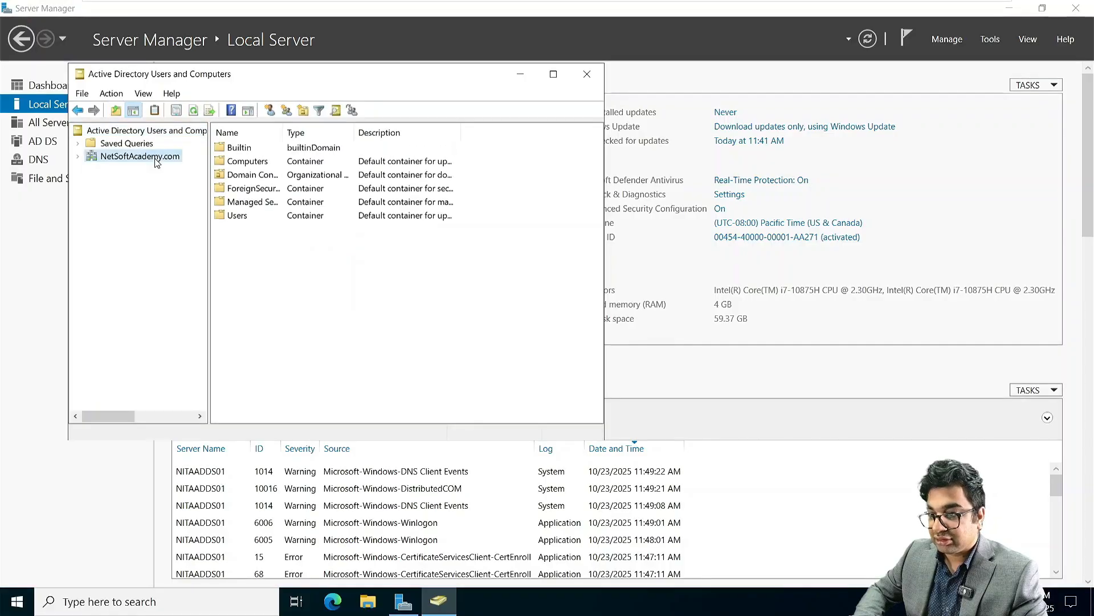
click(303, 110)
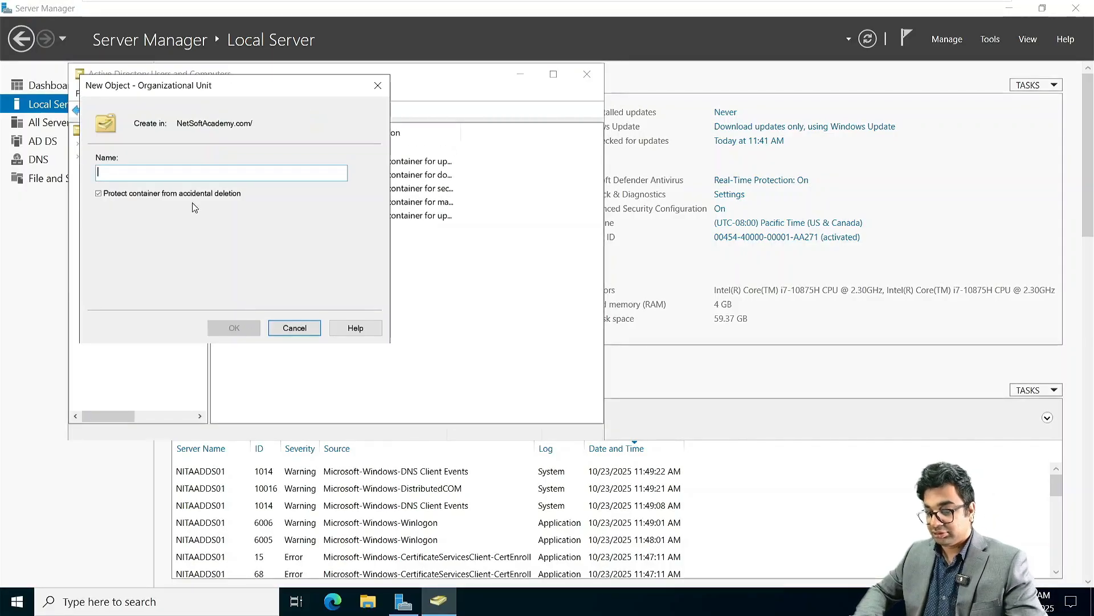
text(Toronto)
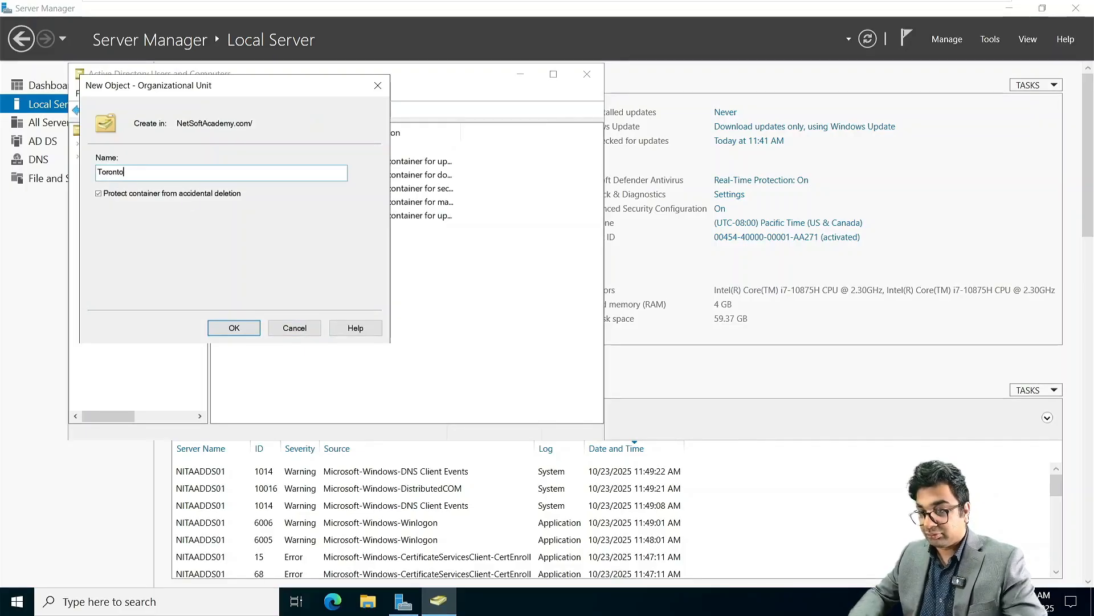
key(Return)
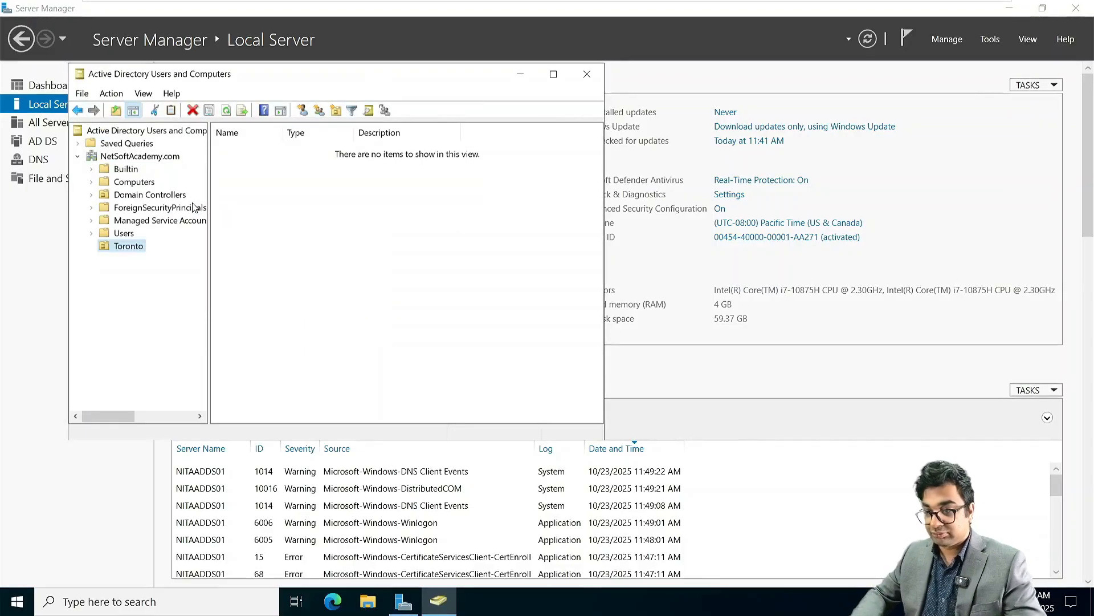
Step: Start a new user in Toronto, entering the user's full name and logon name
click(308, 112)
click(193, 208)
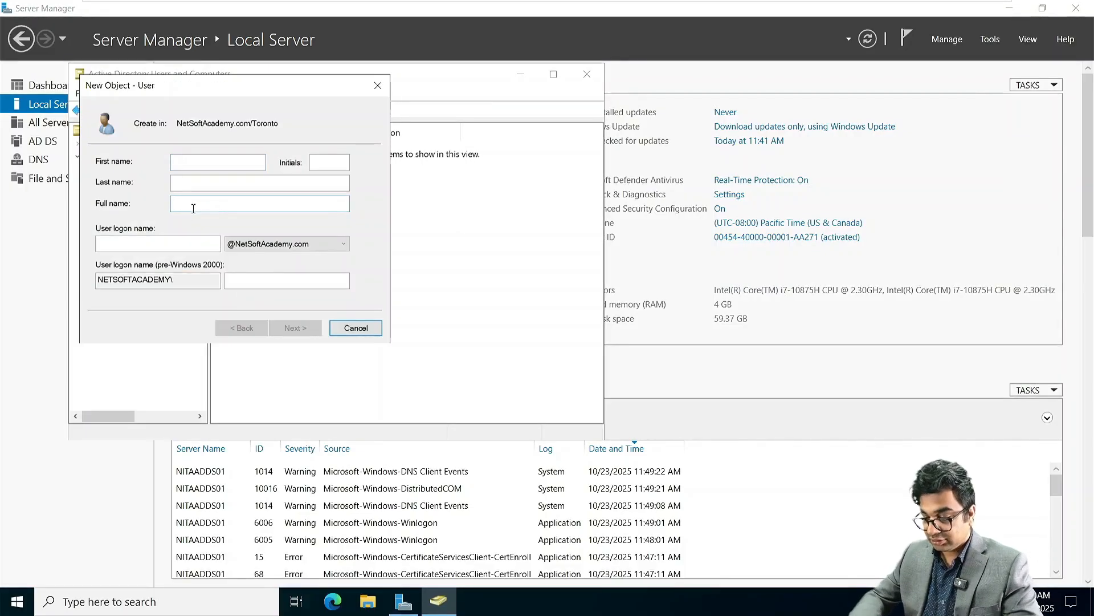
text(Bruce)
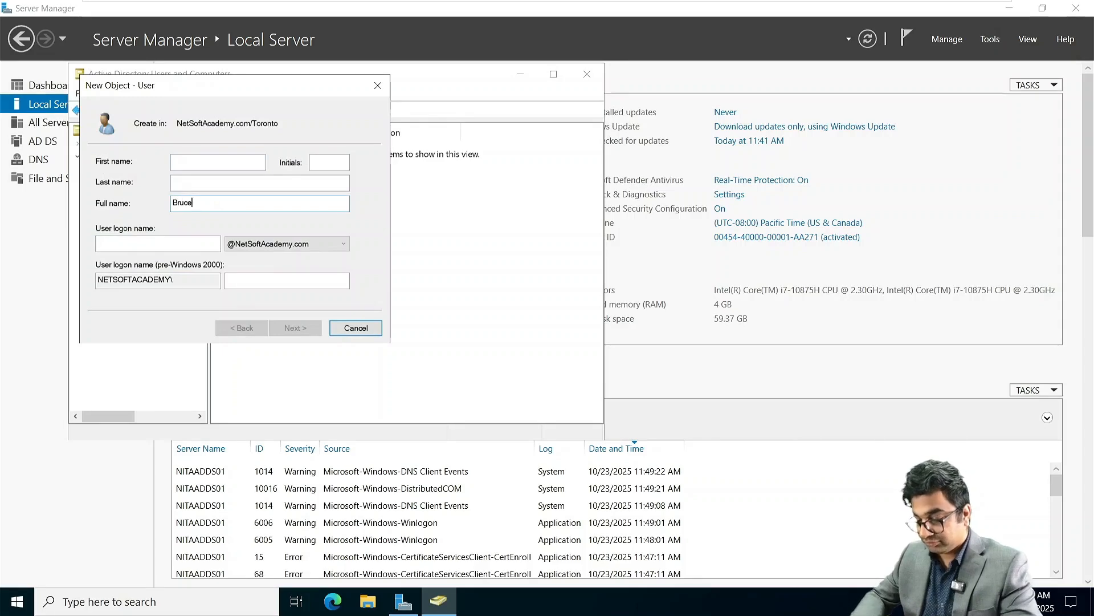
text( Lee)
key(Tab)
text(blee)
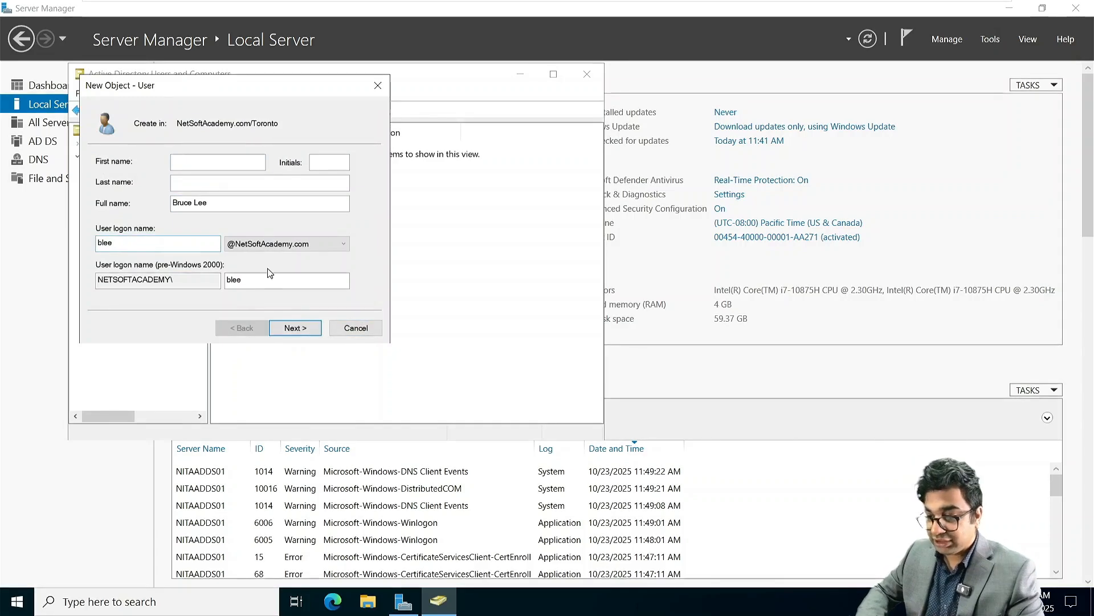
click(303, 327)
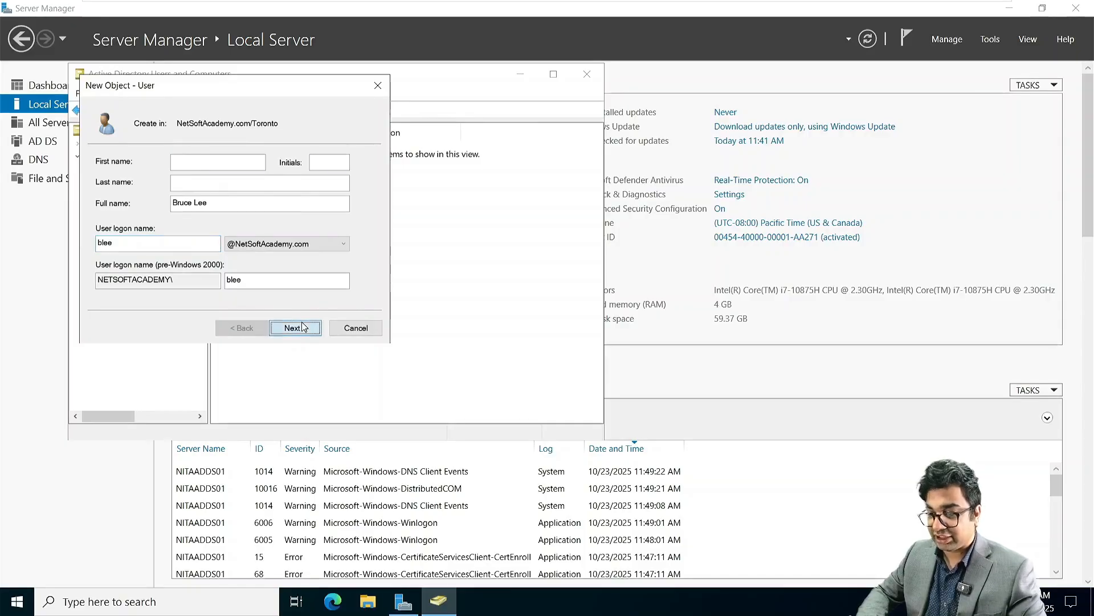
Step: Set the user's password to never expire, without forced change at logon, and create the account
text(•••••••••)
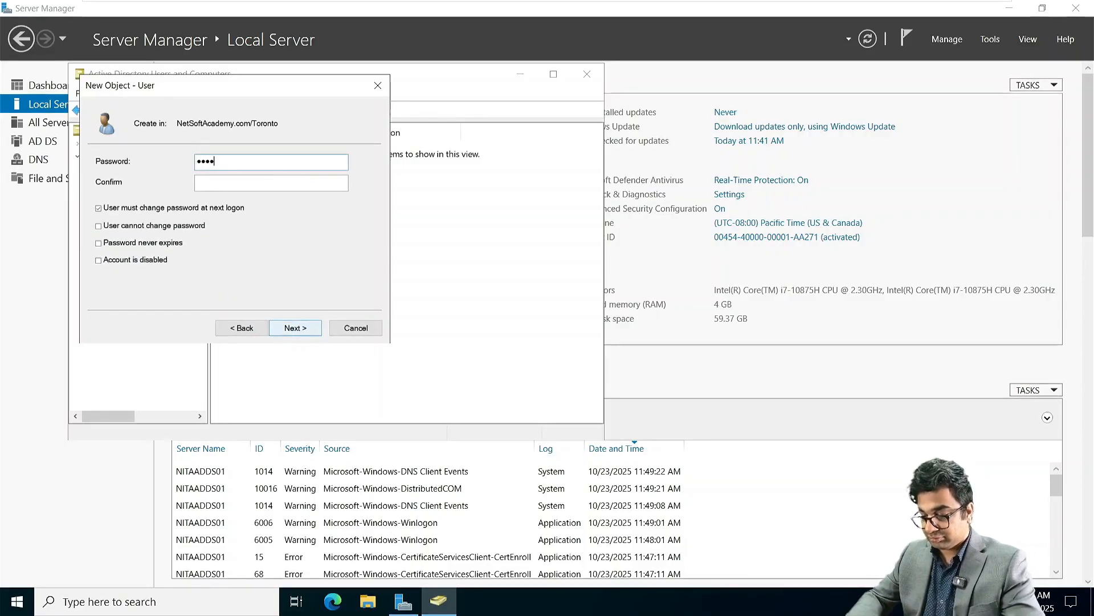
text(••)
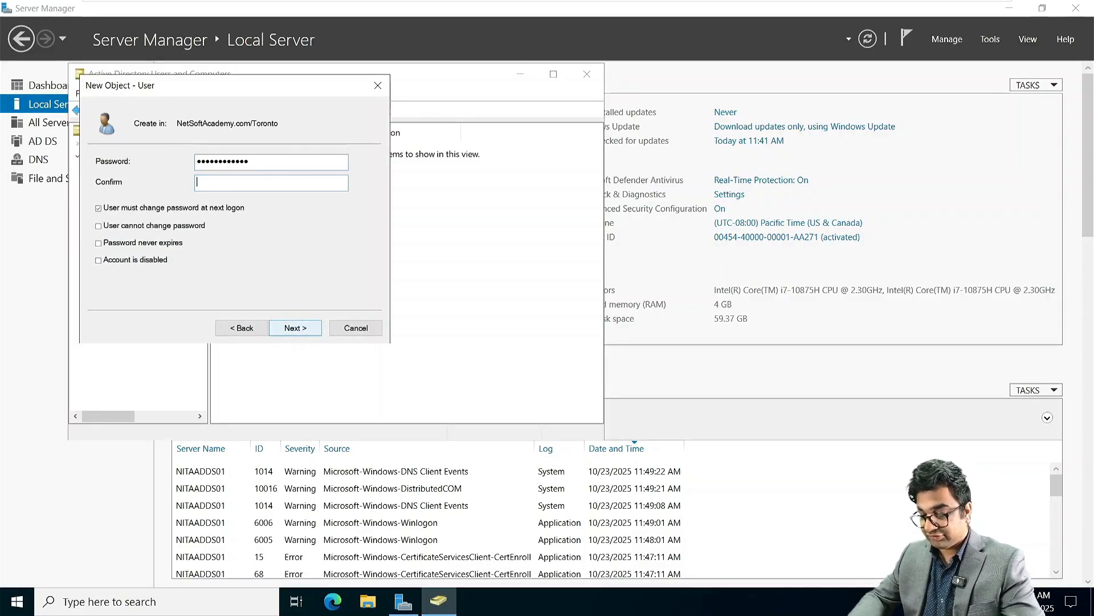
text(•••••••)
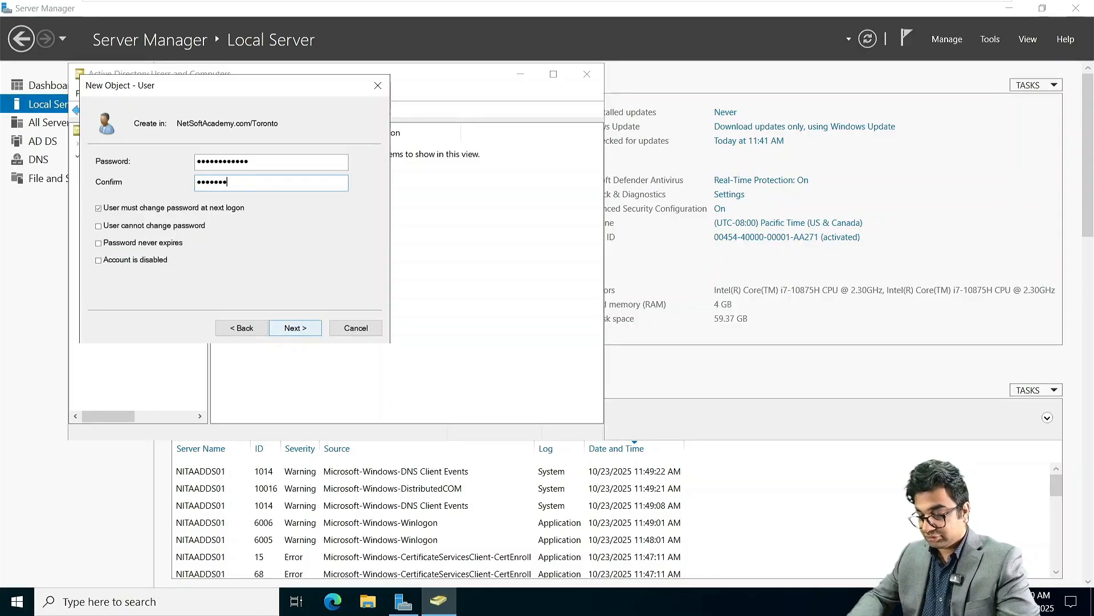
text(•••)
click(201, 208)
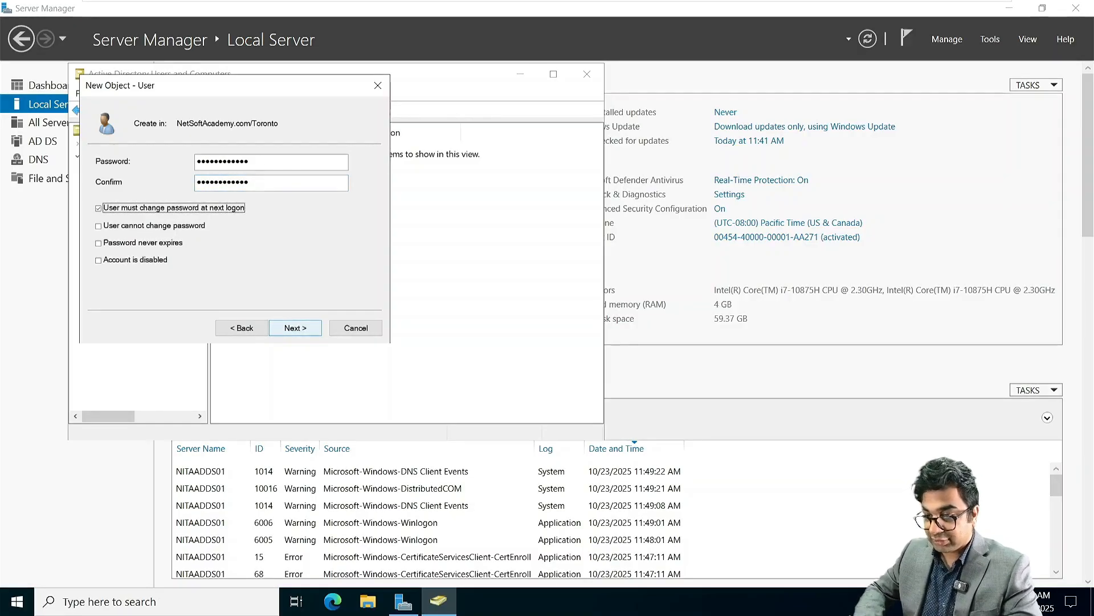
click(150, 244)
click(311, 328)
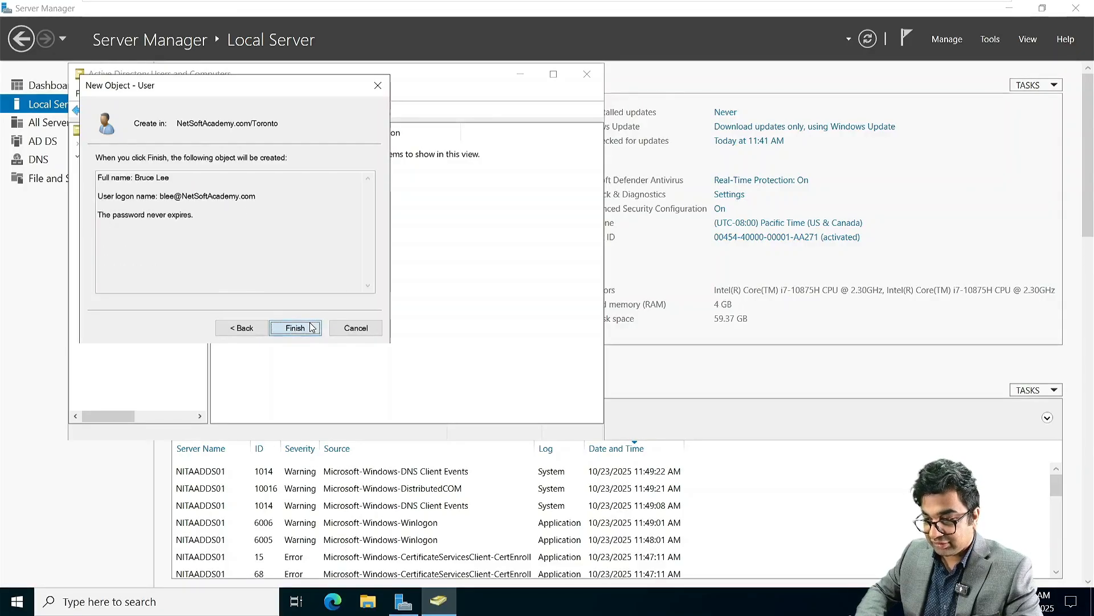
click(311, 328)
click(584, 74)
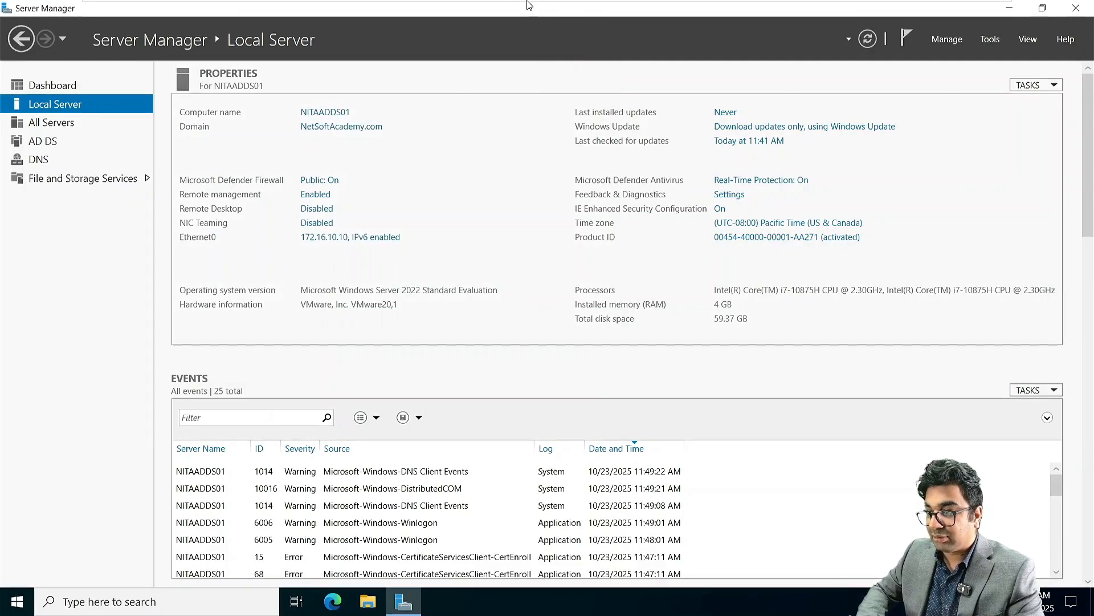
mouse_move(582, 5)
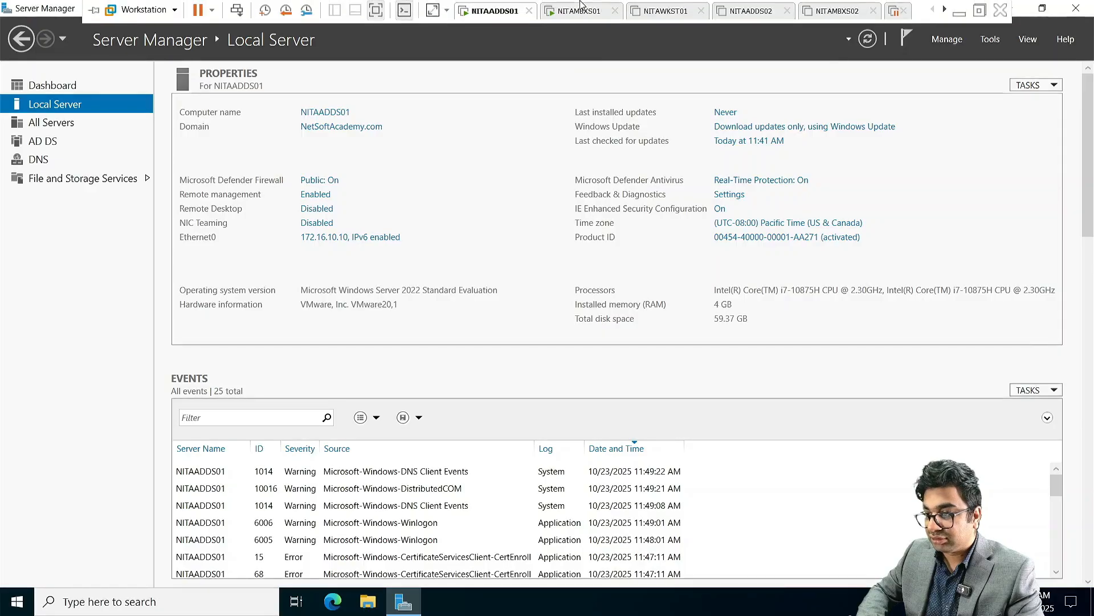
right_click(489, 10)
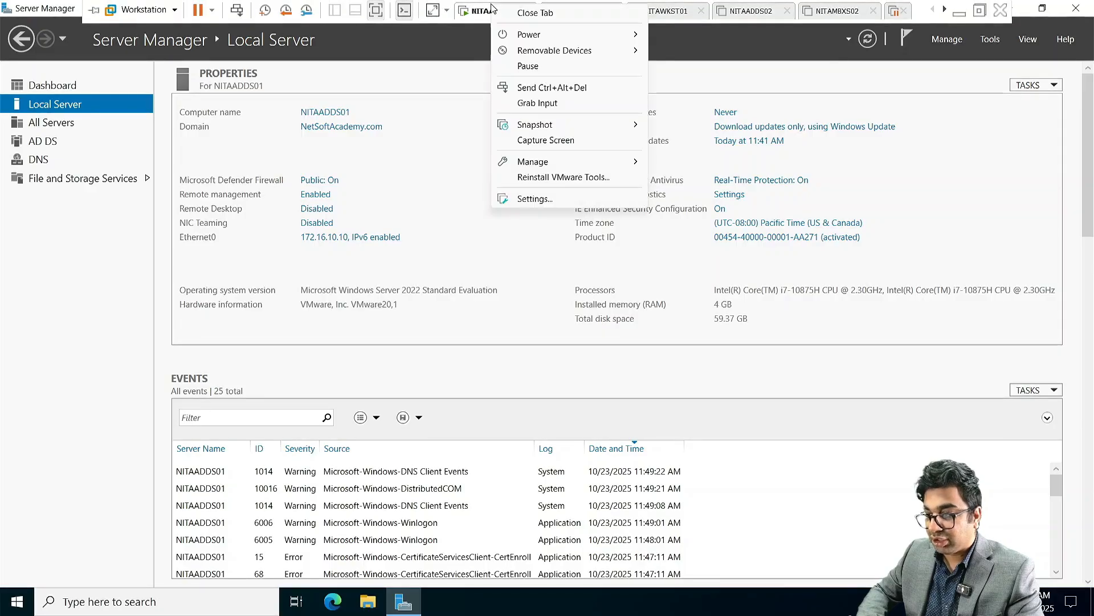
click(531, 199)
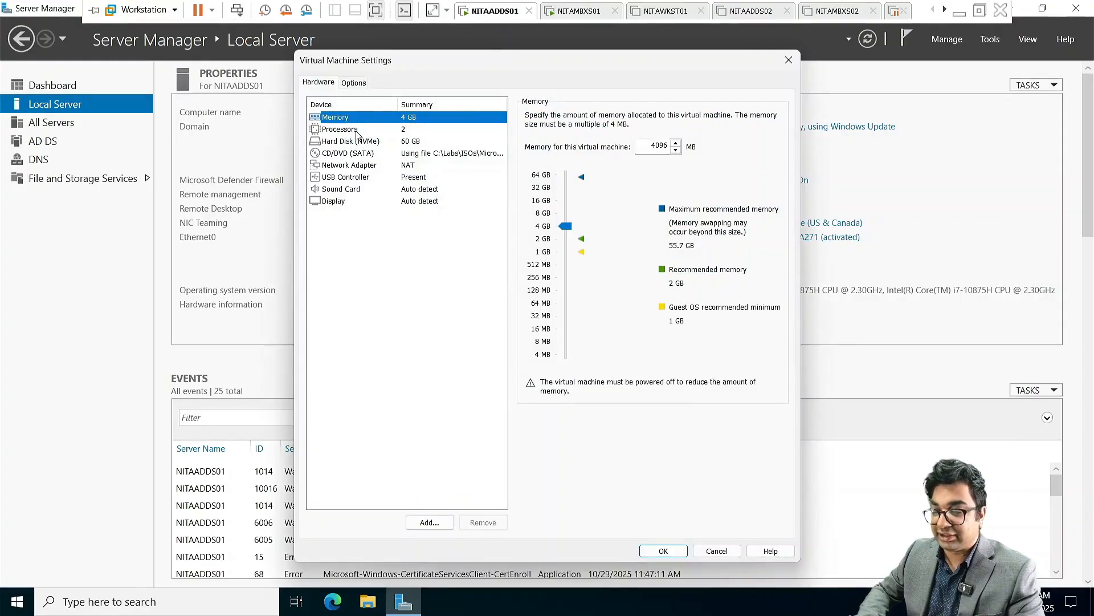
click(435, 153)
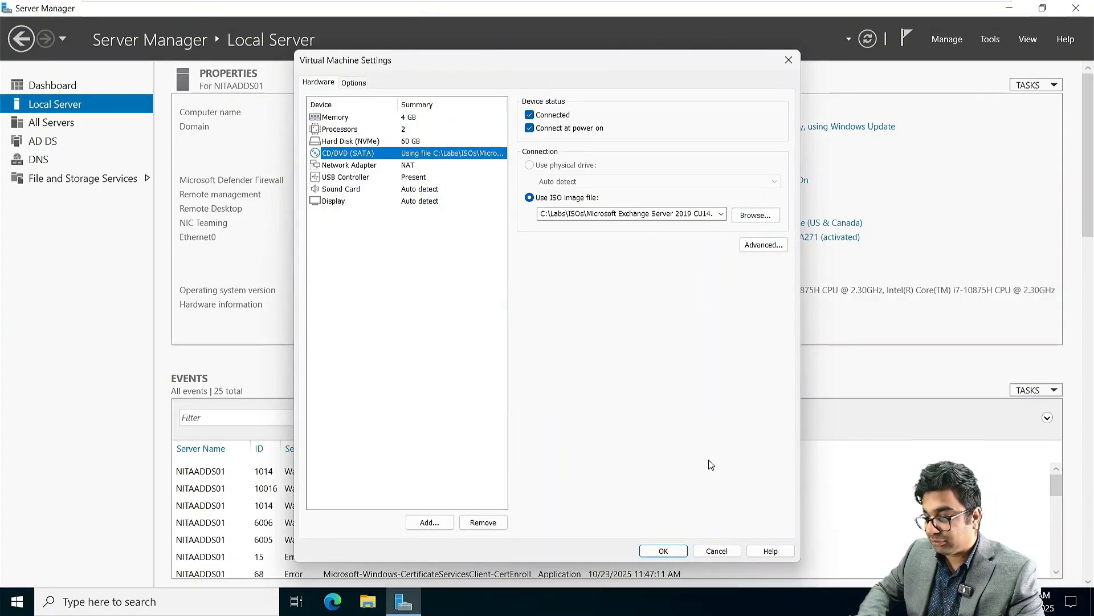
click(676, 550)
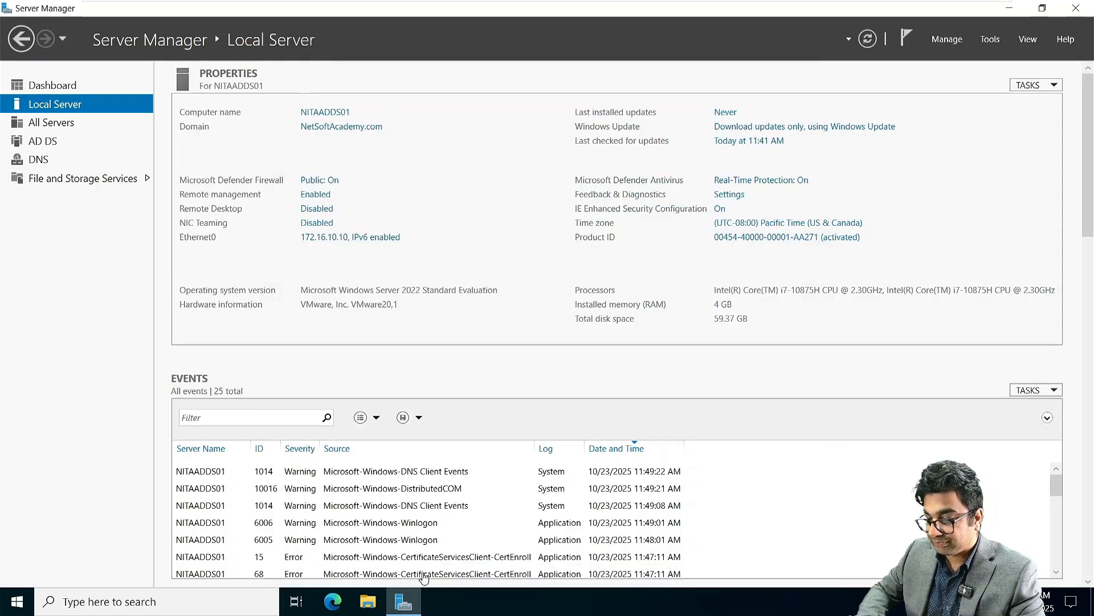
Step: Open Windows PowerShell as administrator and switch to drive D:
click(17, 609)
click(340, 199)
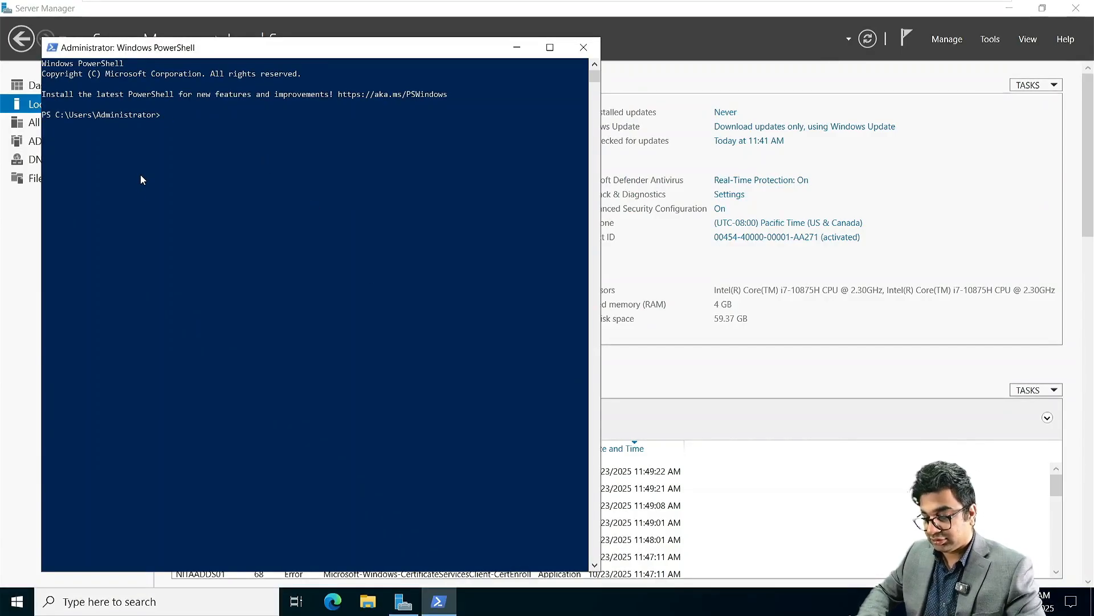
text(D:)
key(Return)
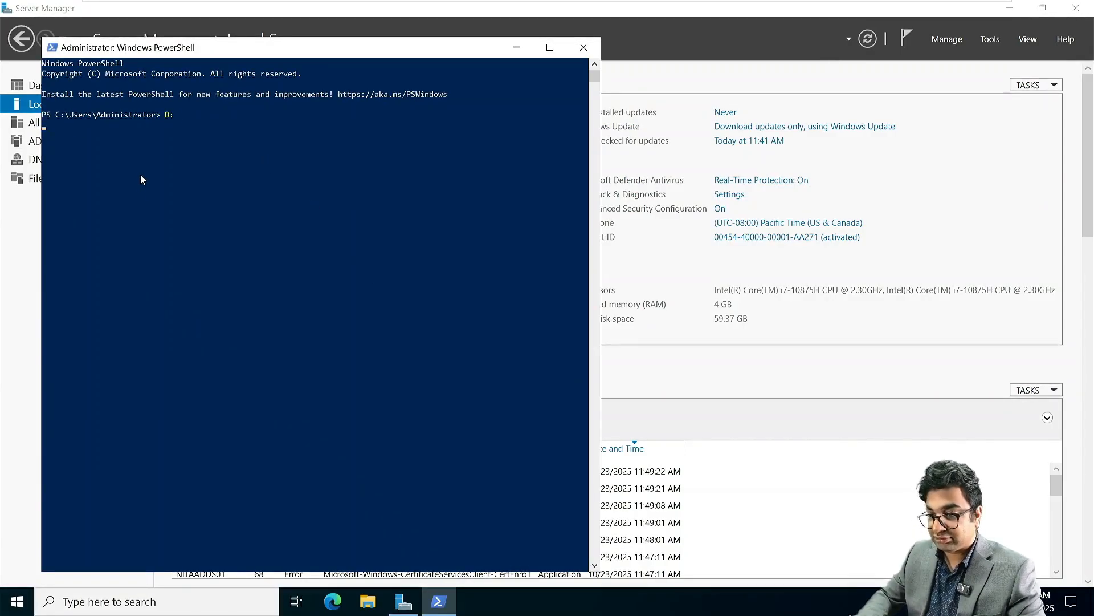
Step: Copy the Setup /PrepareSchema line from Notepad, run it in PowerShell, then switch to NITAMBXS01
key(super+Tab)
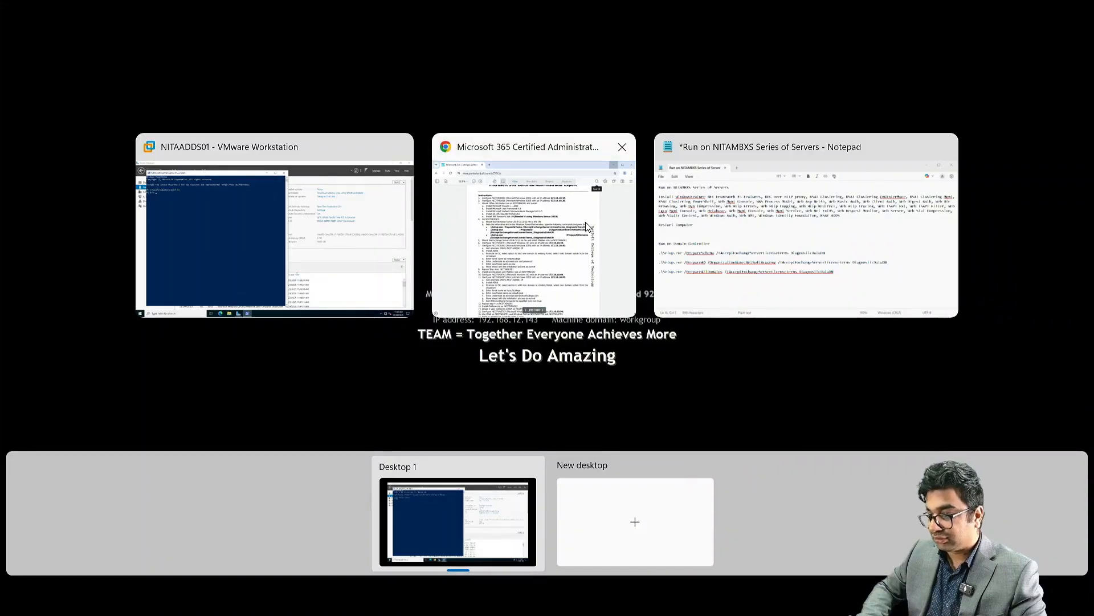
click(798, 239)
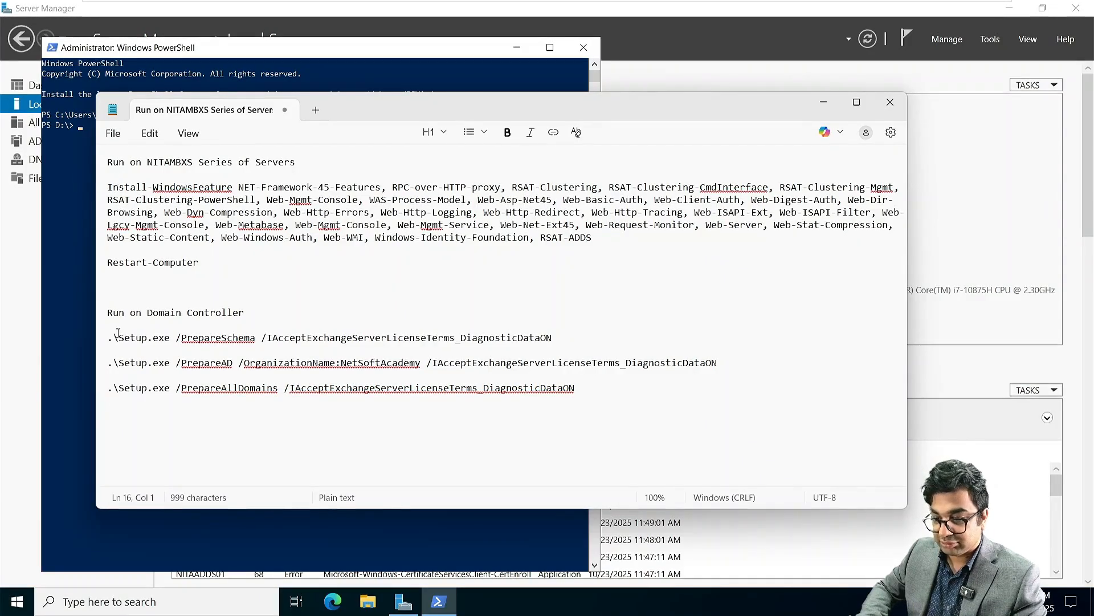
drag(311, 333, 559, 338)
key(ctrl+c)
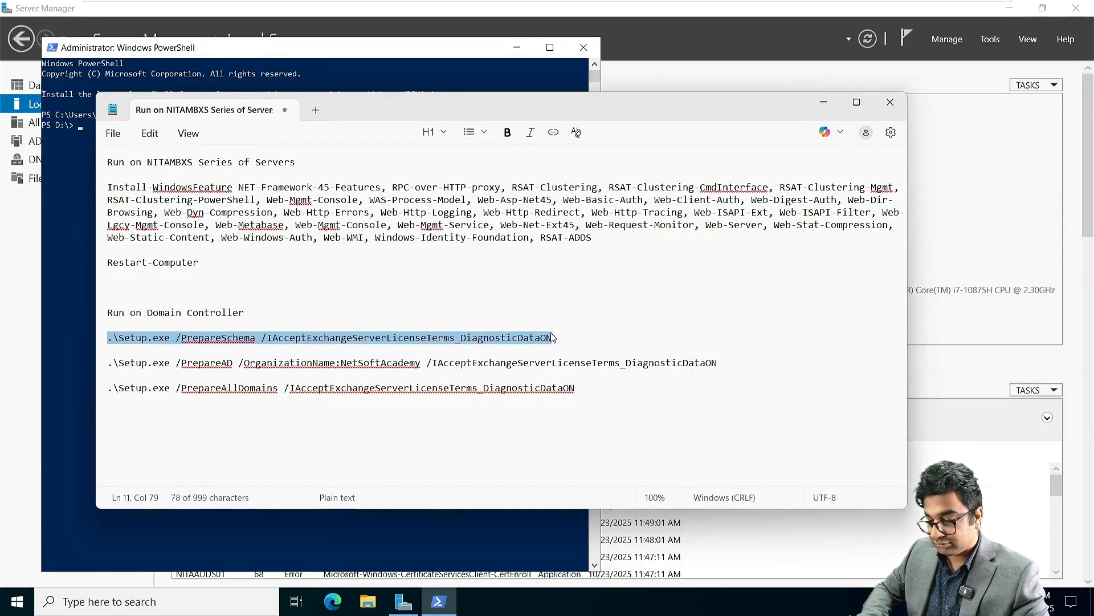
click(72, 156)
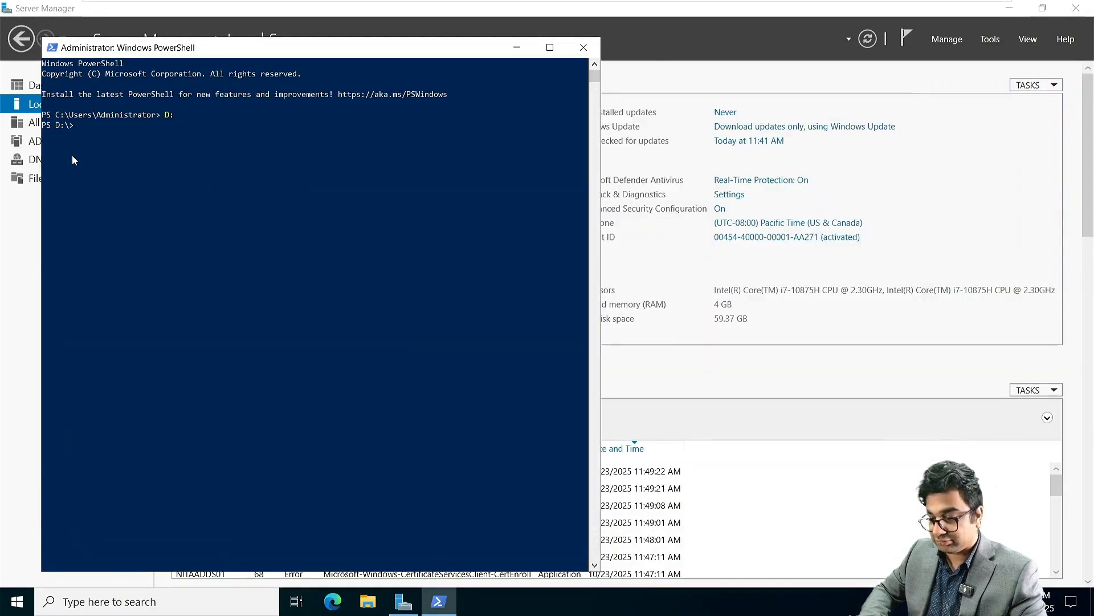
key(ctrl+v)
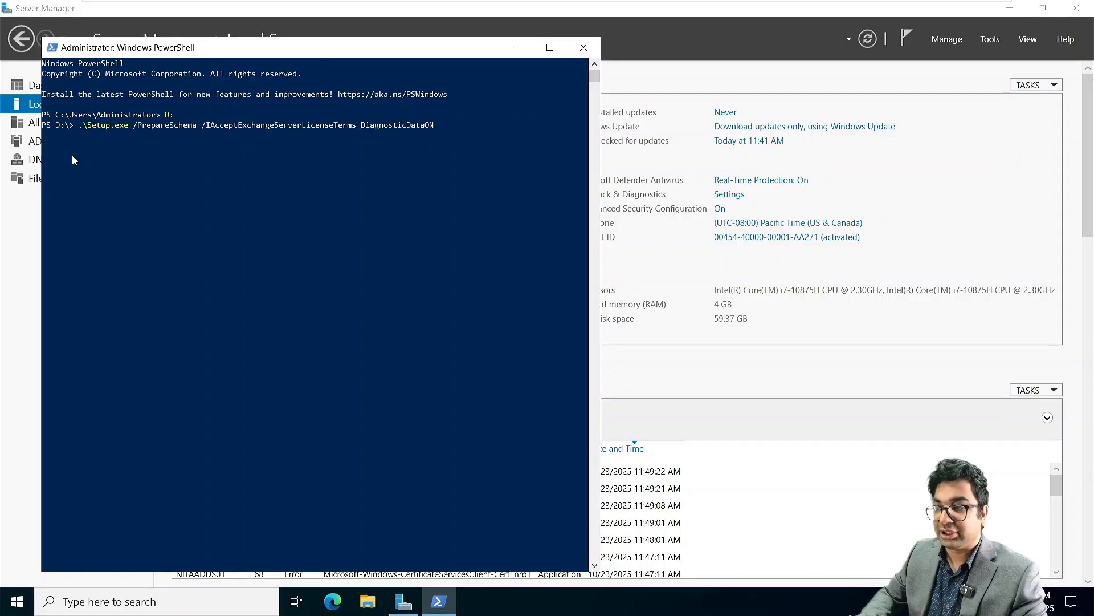
key(Return)
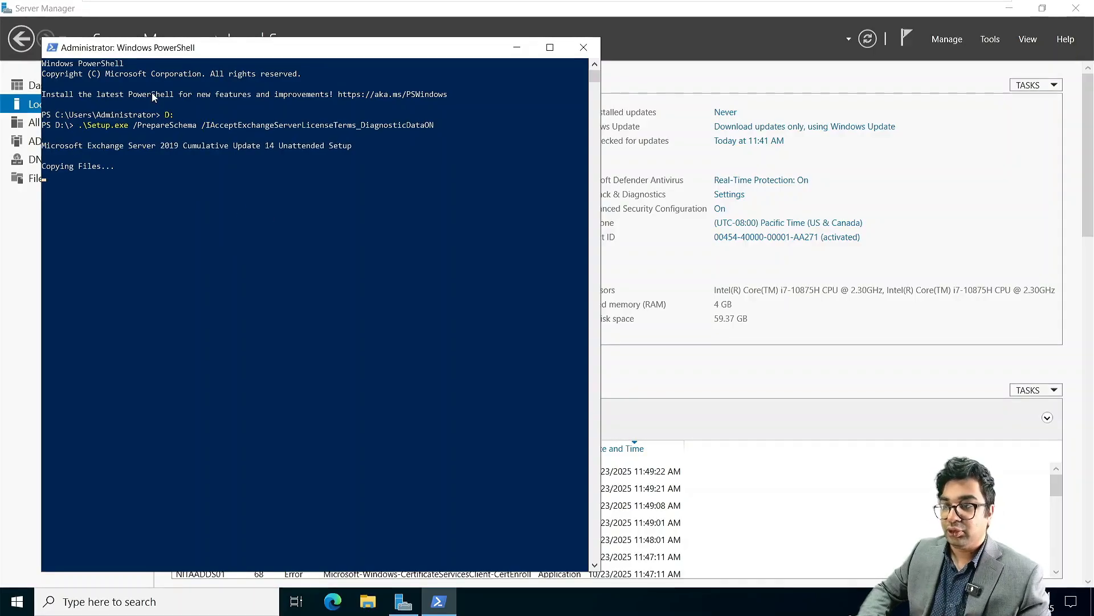
click(161, 167)
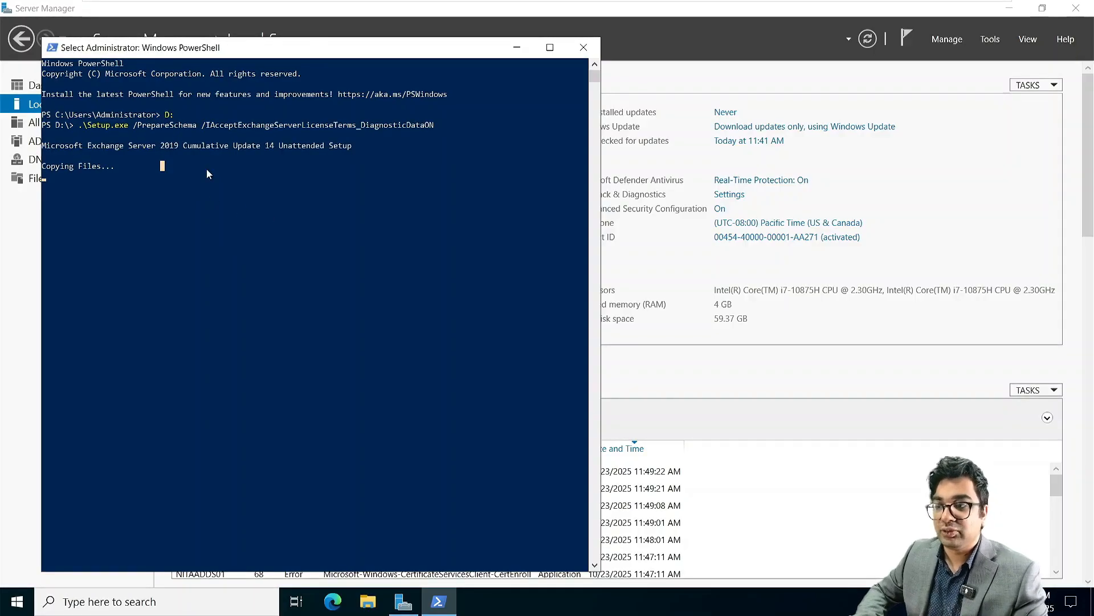
mouse_move(536, 5)
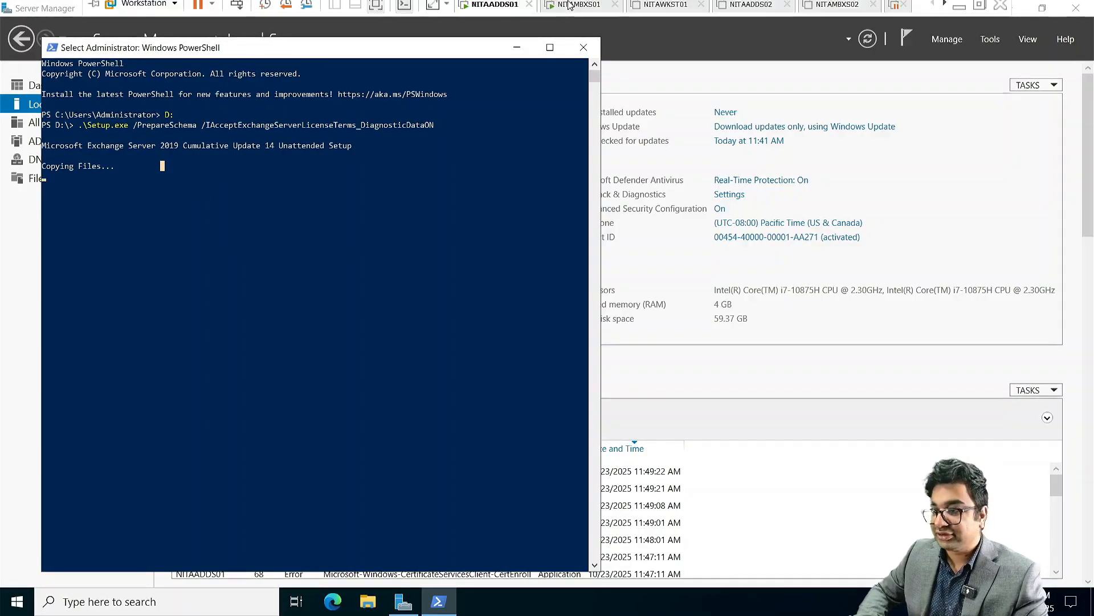
click(584, 10)
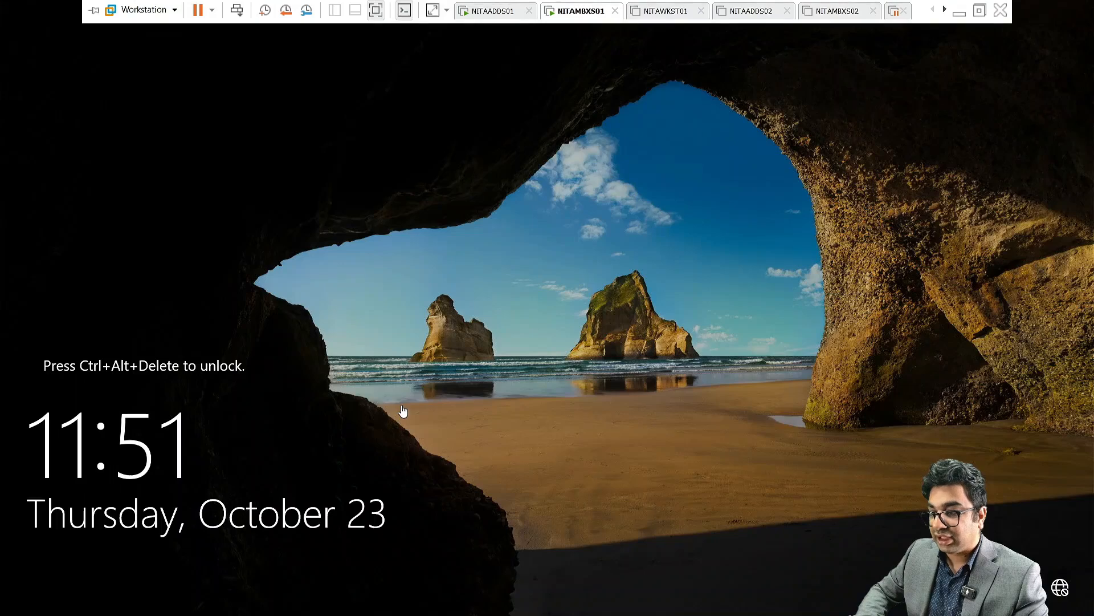
Step: Send Ctrl+Alt+Del to NITAMBXS01 and choose Other user on the sign-in screen
click(236, 10)
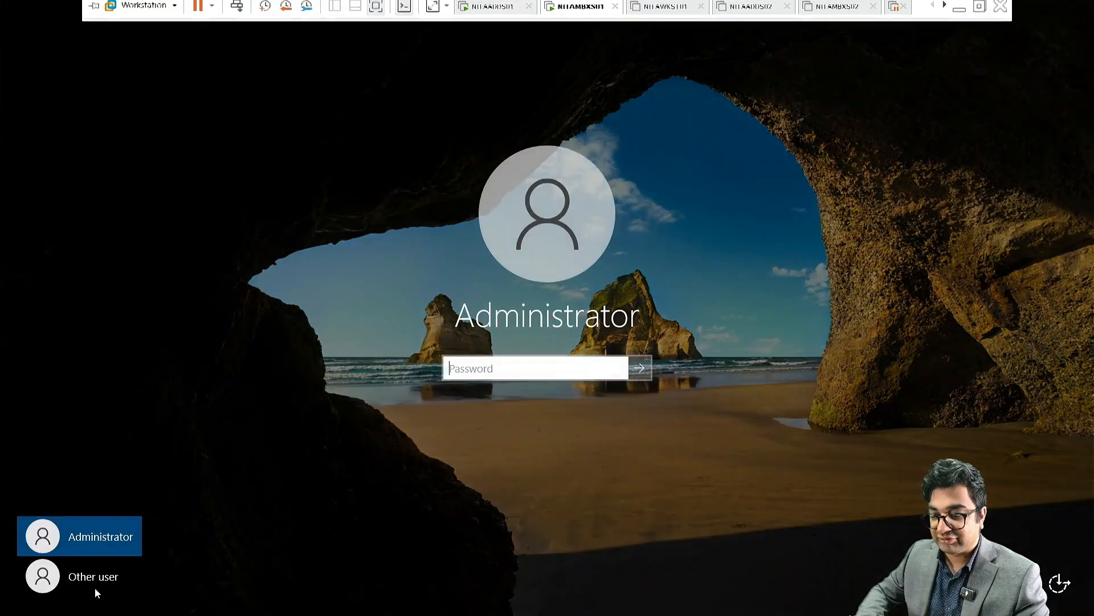
click(94, 579)
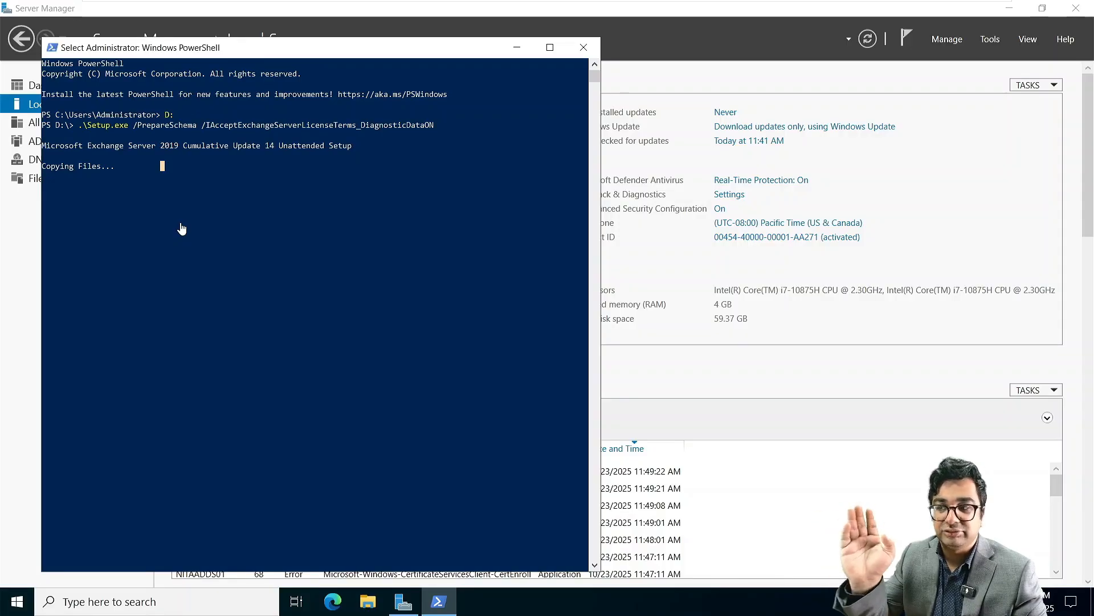
Step: Resume the paused PowerShell output so PrepareAD and PrepareAllDomains run to completion
key(Return)
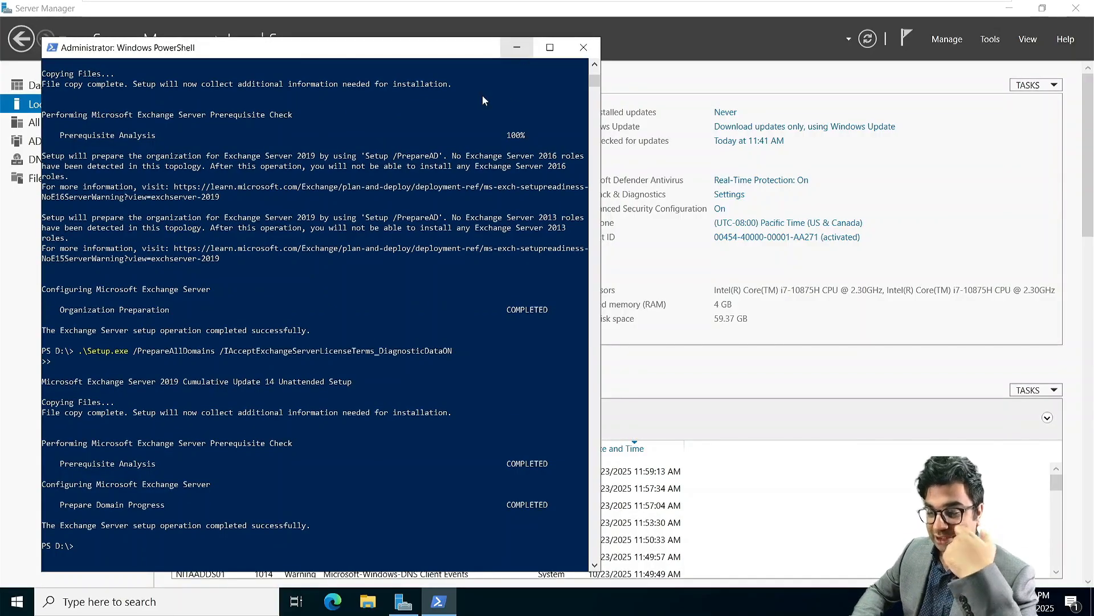
Step: Open a maximized Command Prompt, run netdom query fsmo to list role holders, then close it
click(129, 603)
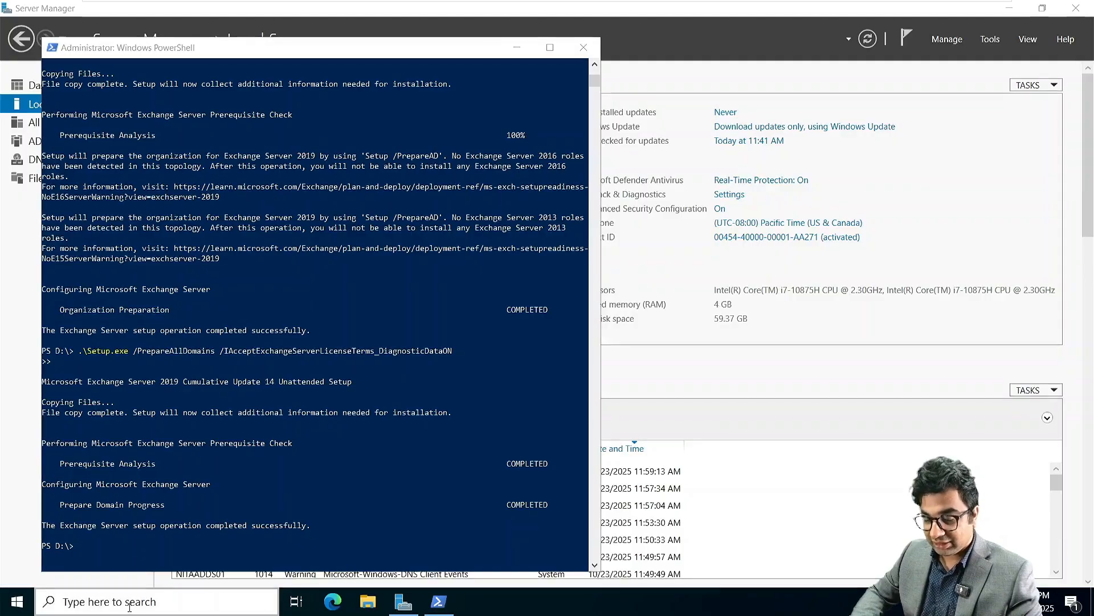
text(cmd)
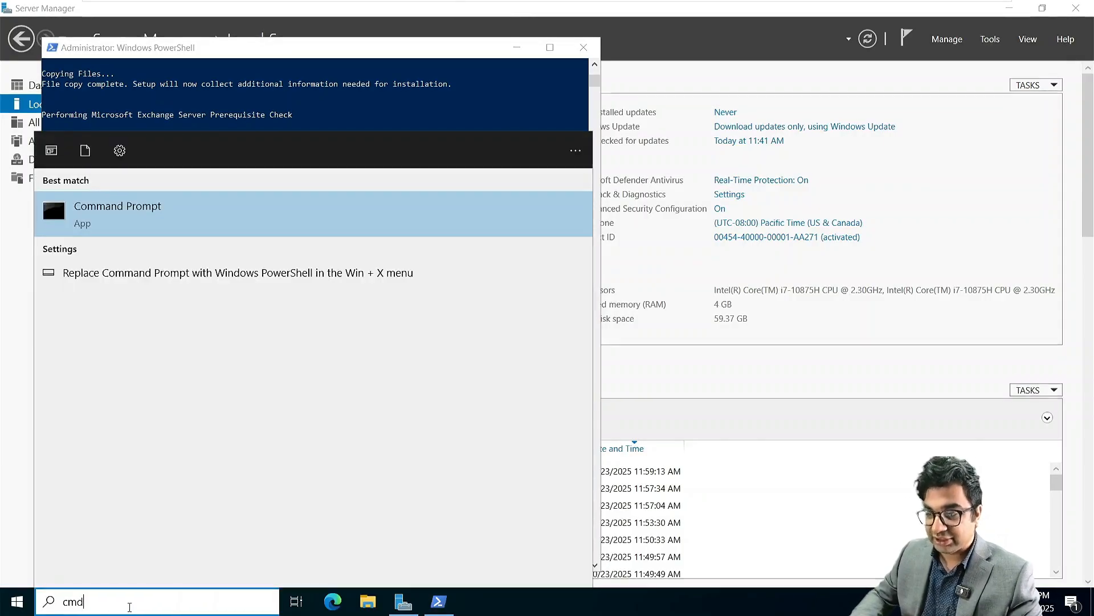
key(Return)
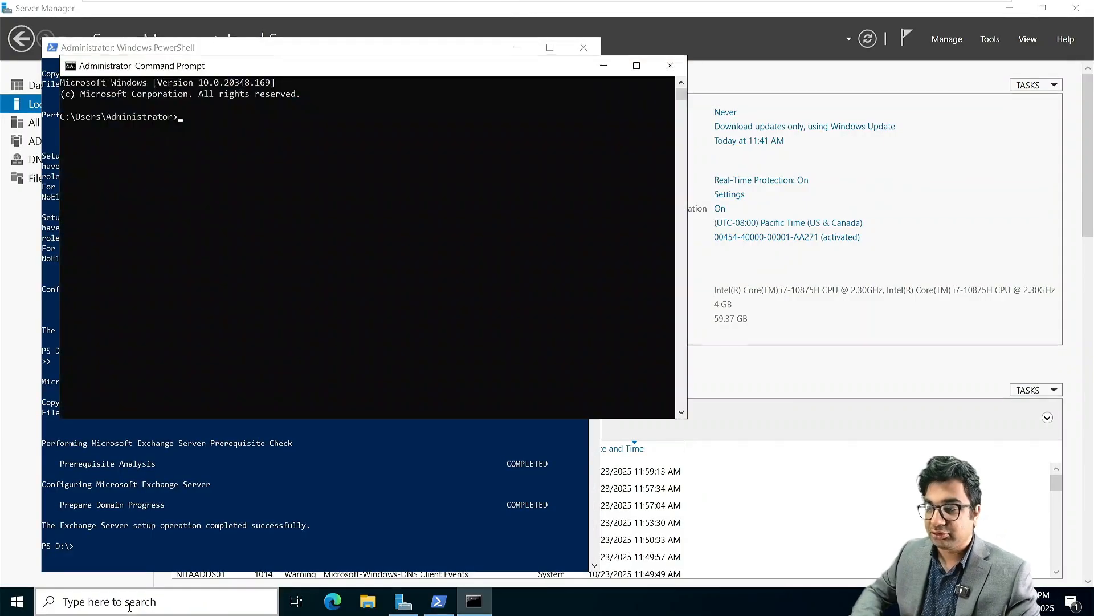
click(636, 66)
scroll(333, 132, up, 3)
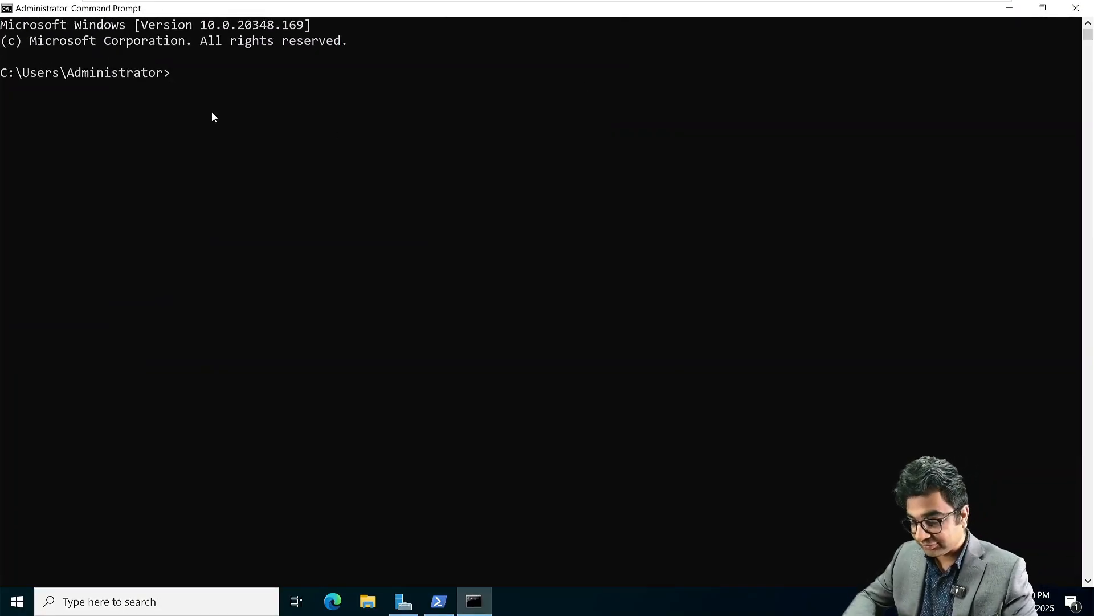
text(netdom )
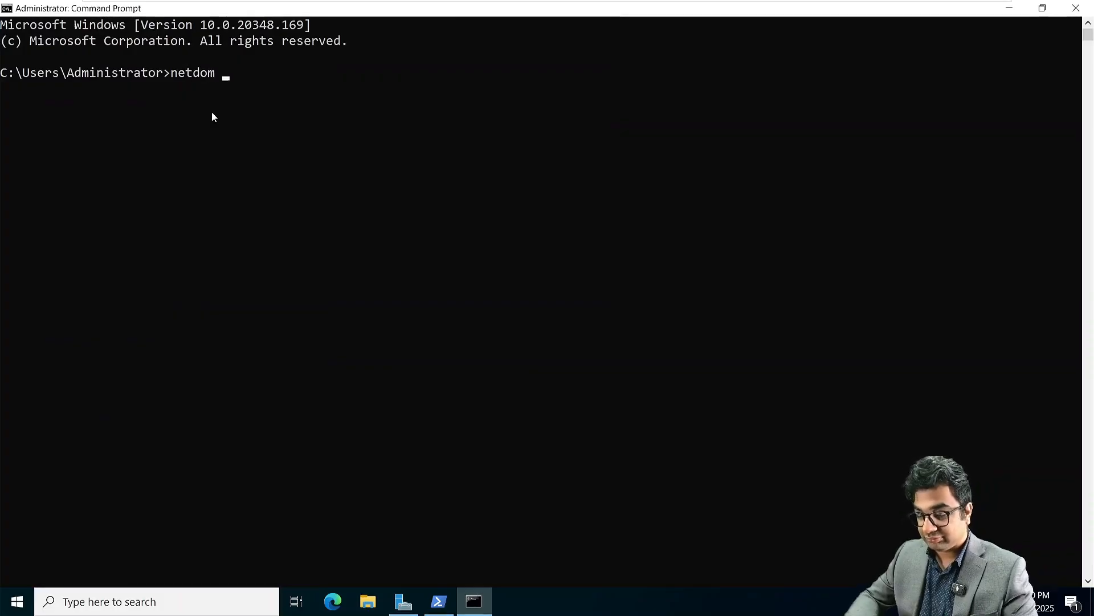
text(query fsmo)
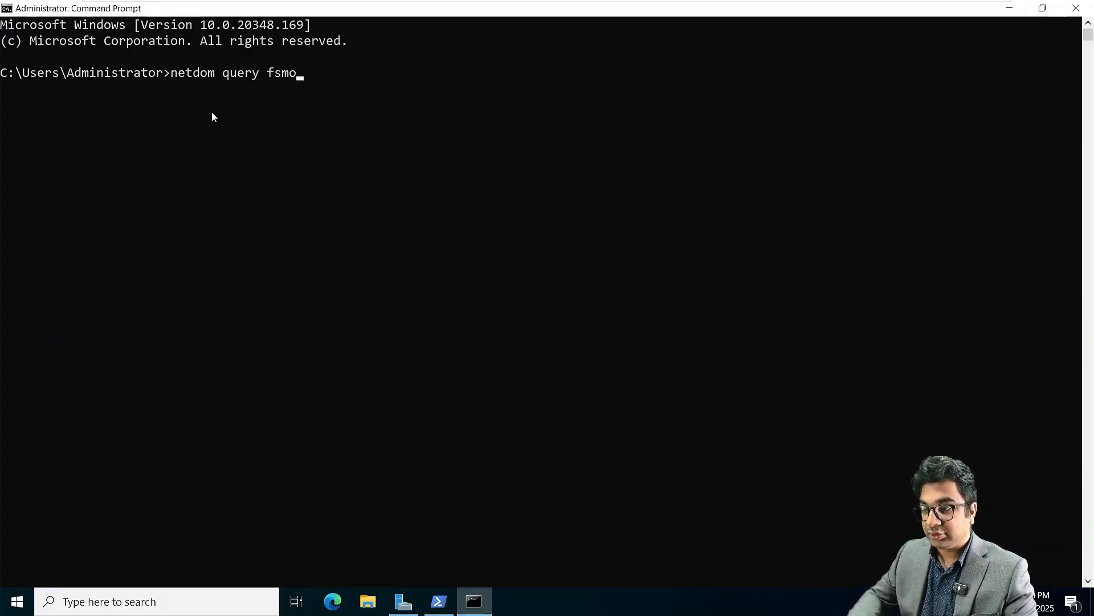
key(Return)
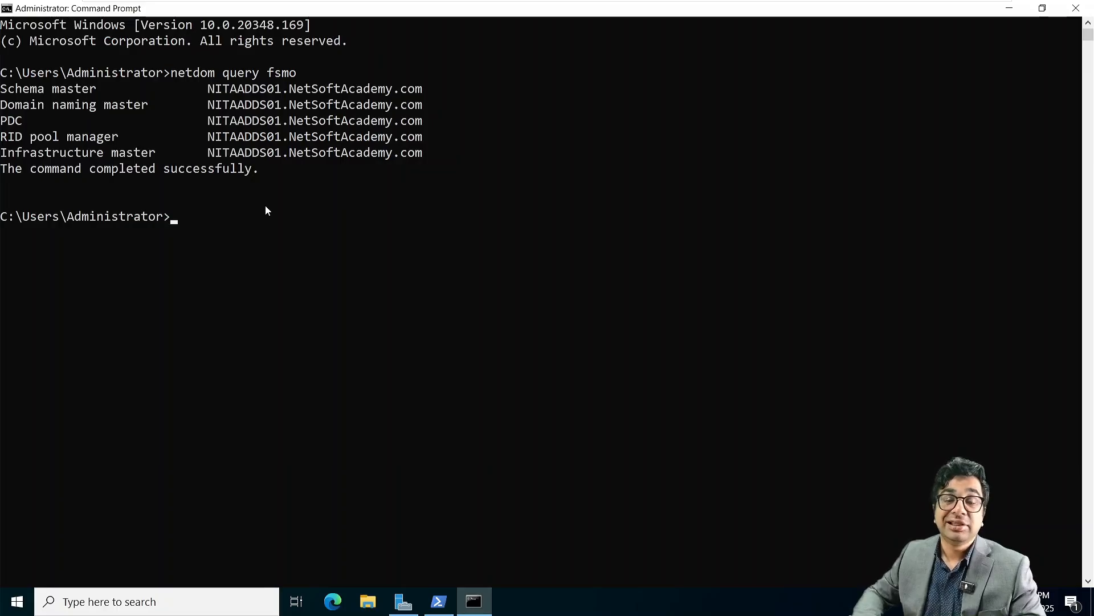
click(1083, 11)
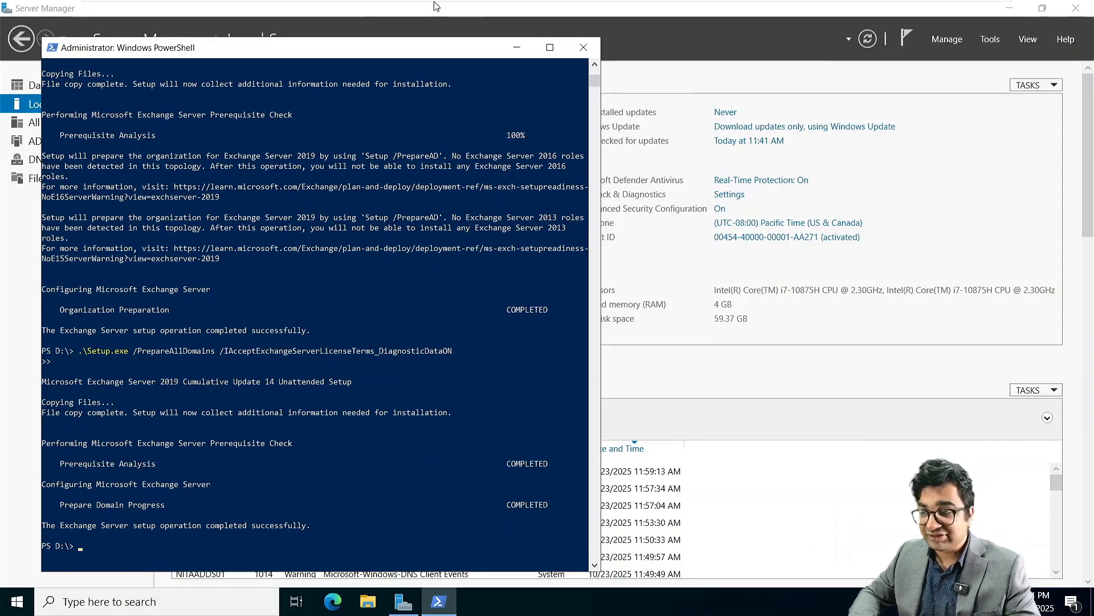
Step: Switch to NITAMBXS01 and dismiss the finished Java installation confirmation
mouse_move(459, 5)
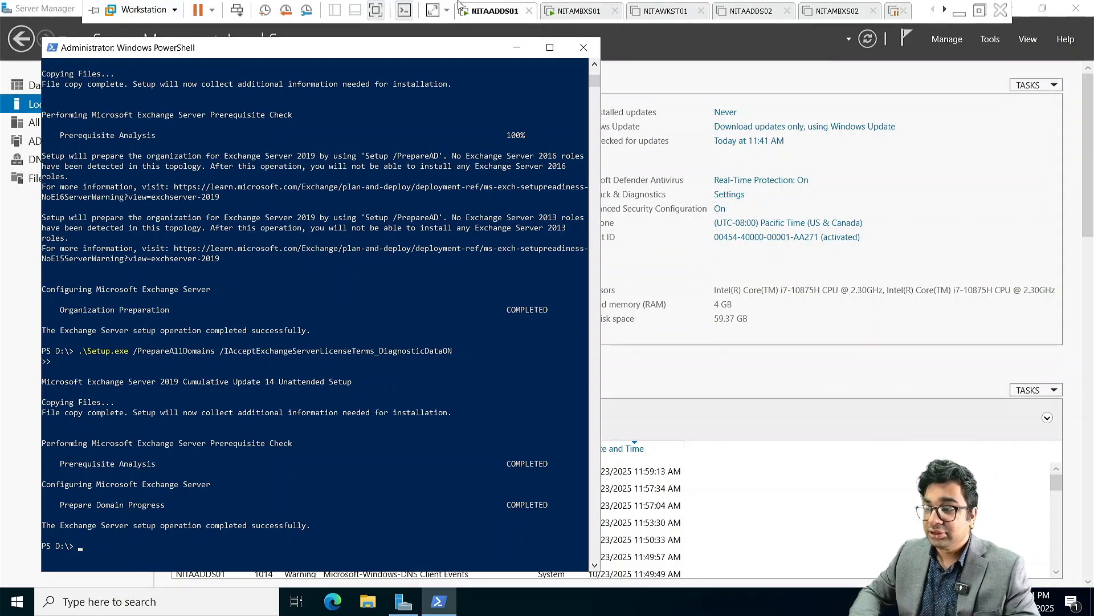
click(580, 11)
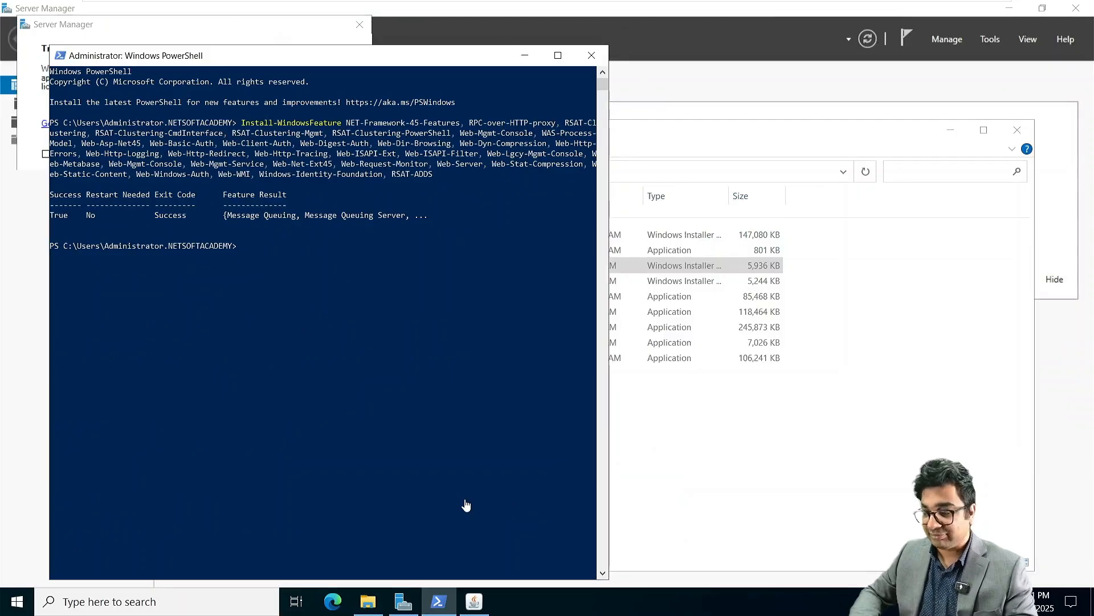
click(478, 603)
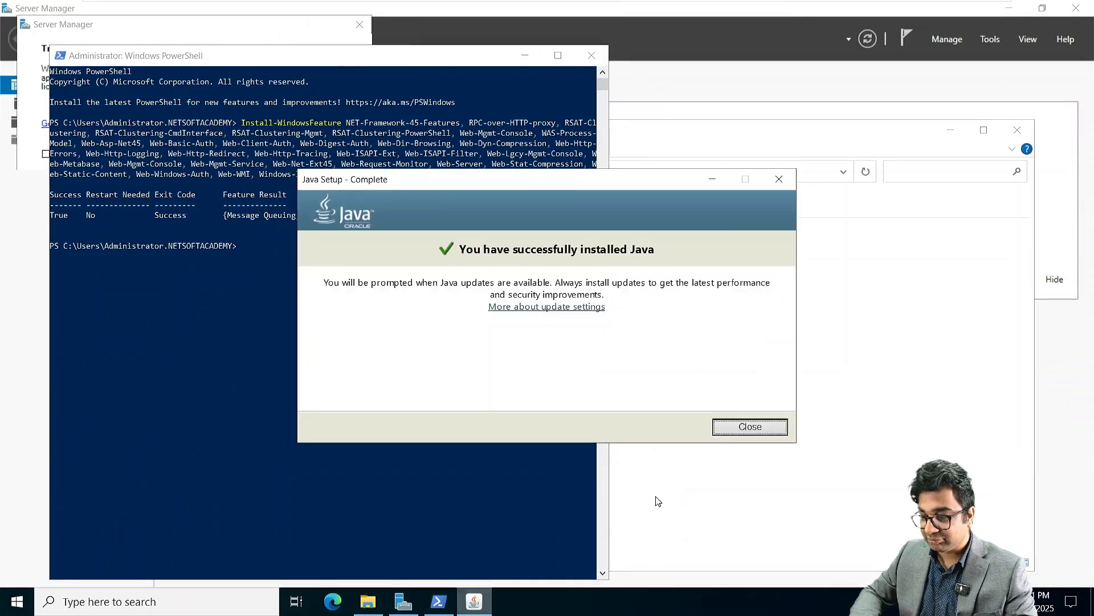
click(751, 425)
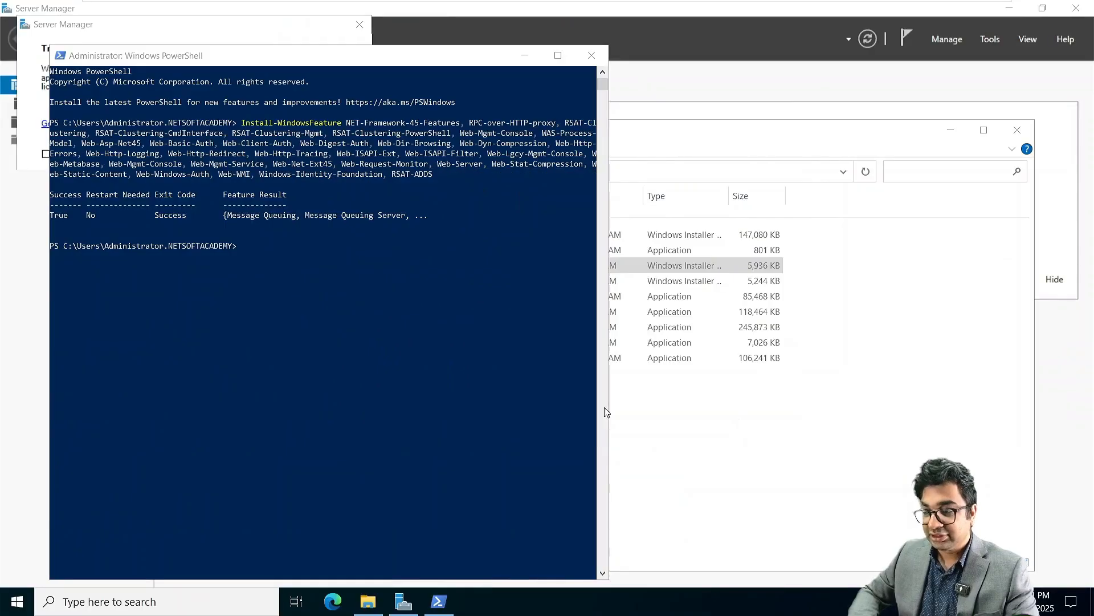
Step: Run Restart-Computer in PowerShell to restart the server
click(246, 256)
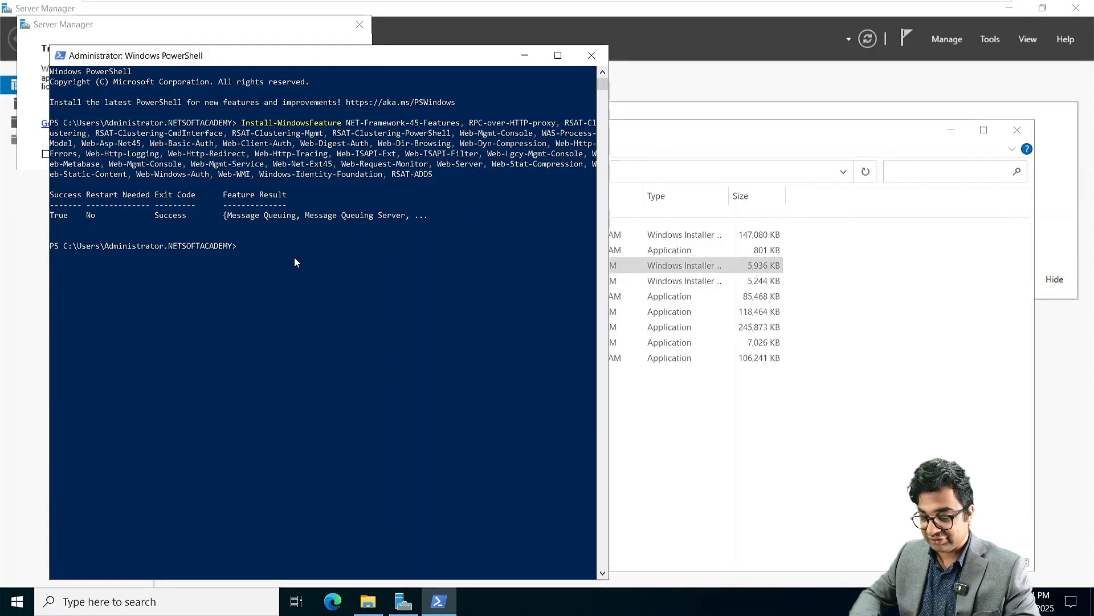
text(Restart-C)
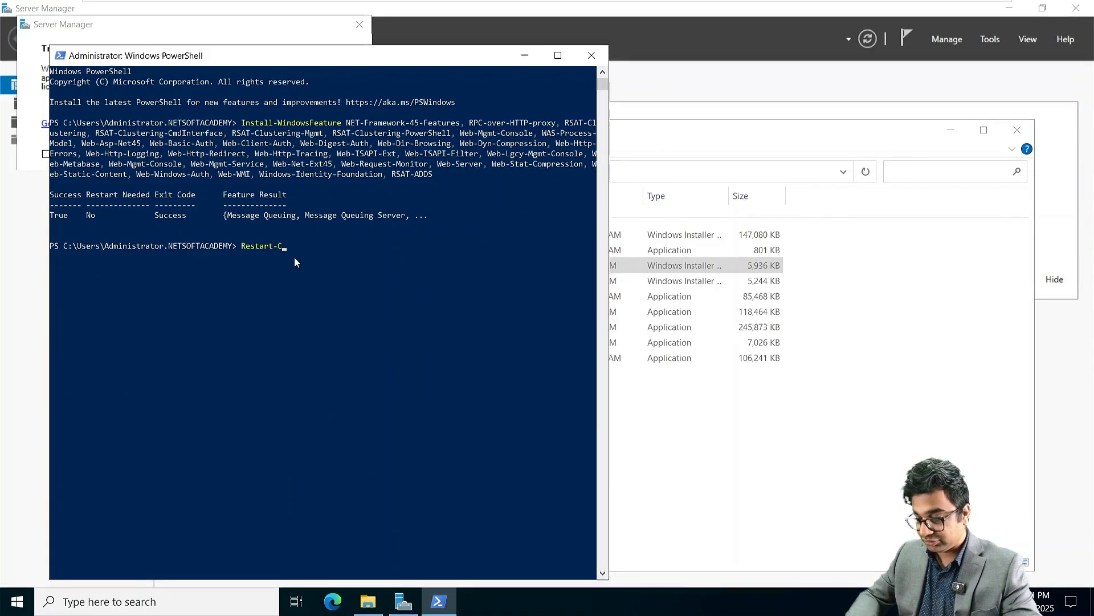
text(omputer)
key(Return)
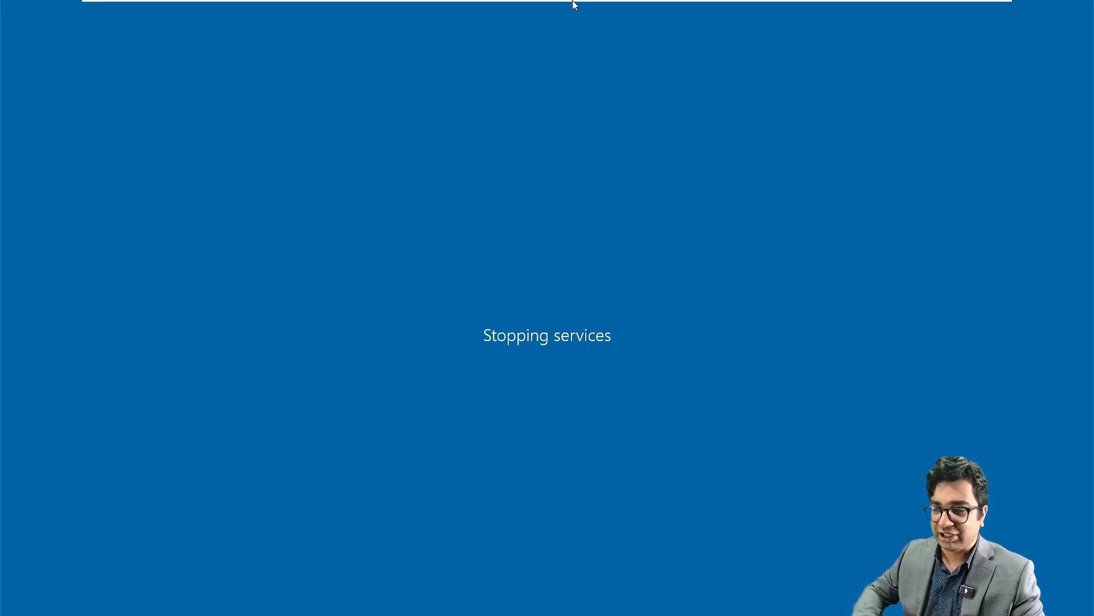
Step: Send Ctrl+Alt+Del to NITAMBXS01 and submit the domain administrator's password
mouse_move(574, 4)
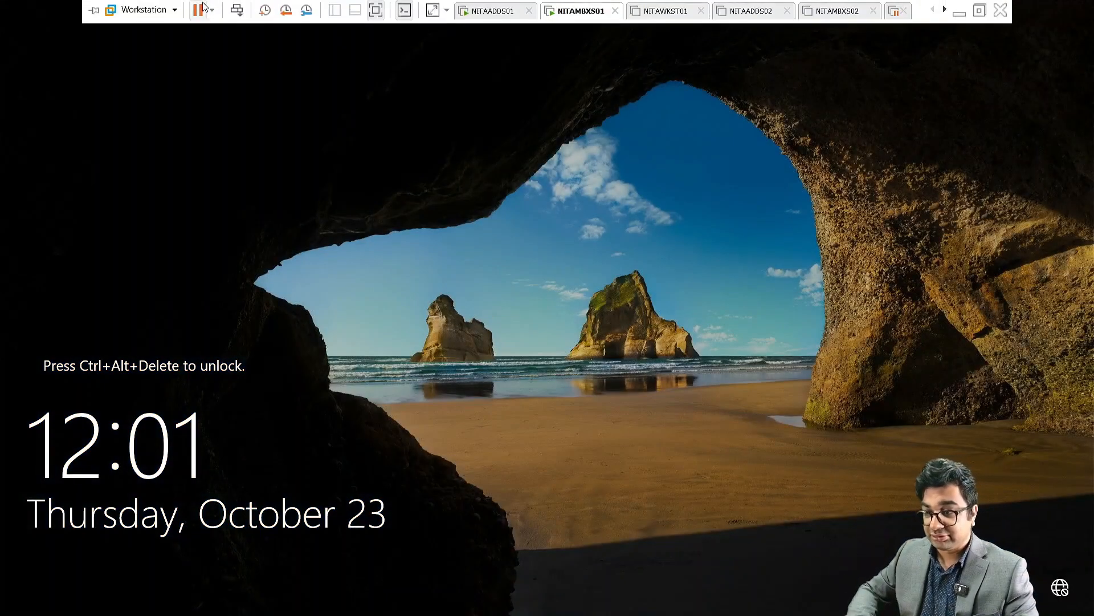
click(237, 10)
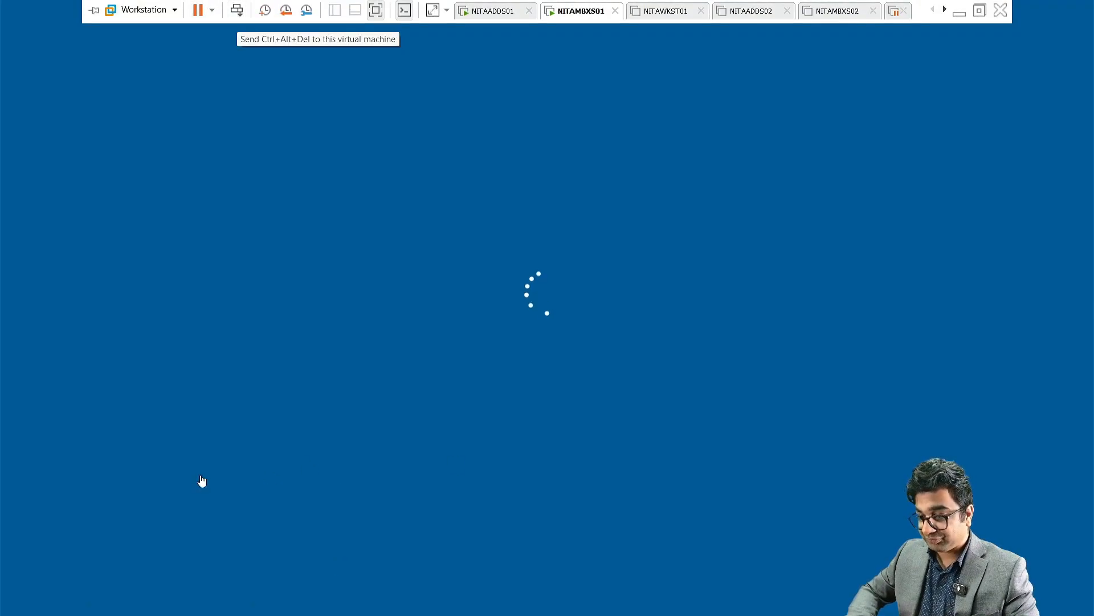
text(P)
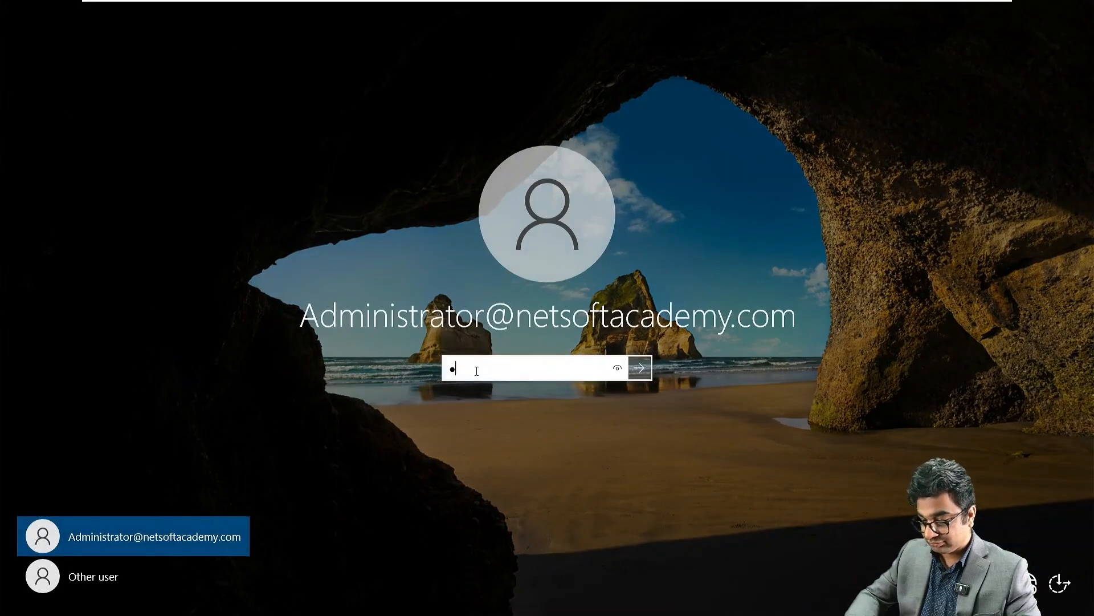
text(•••••••••••)
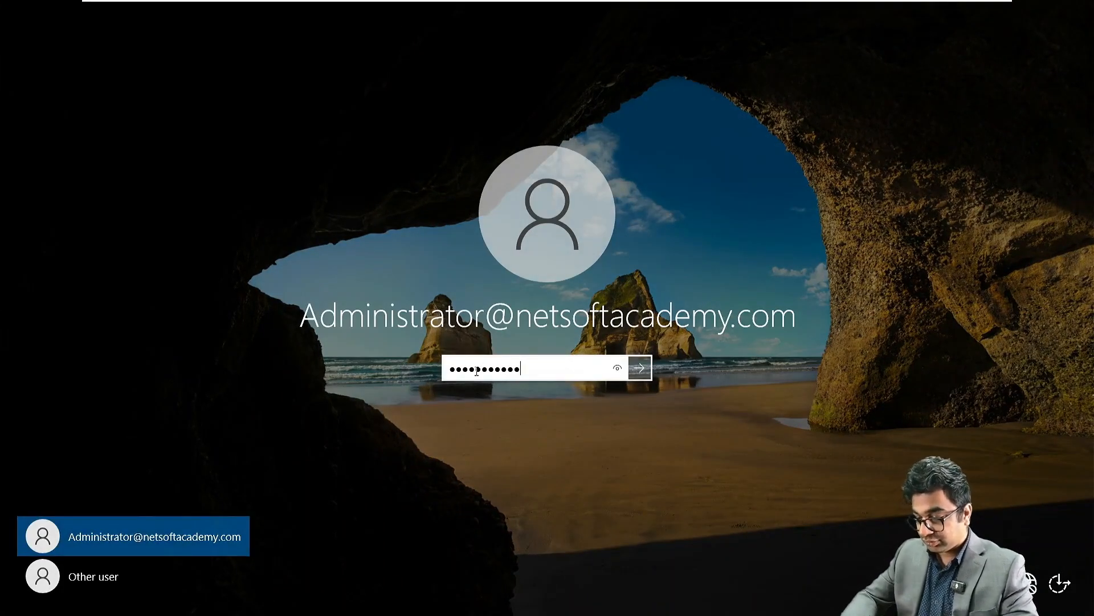
key(Return)
Step: Load the Exchange Server 2019 CU14 ISO into NITAMBXS01's virtual CD/DVD drive
mouse_move(722, 4)
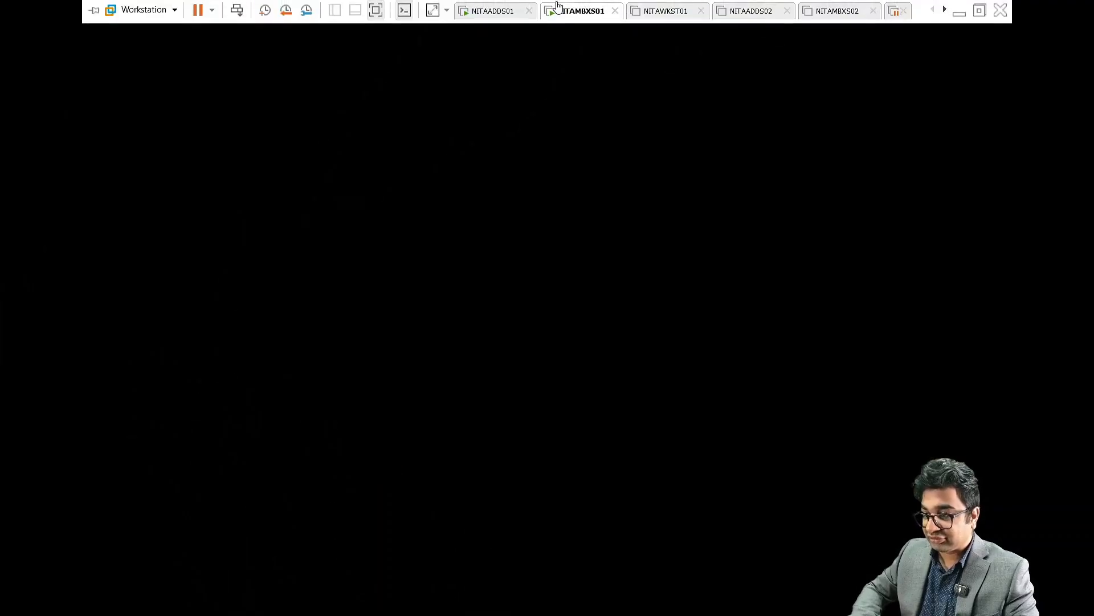
right_click(559, 10)
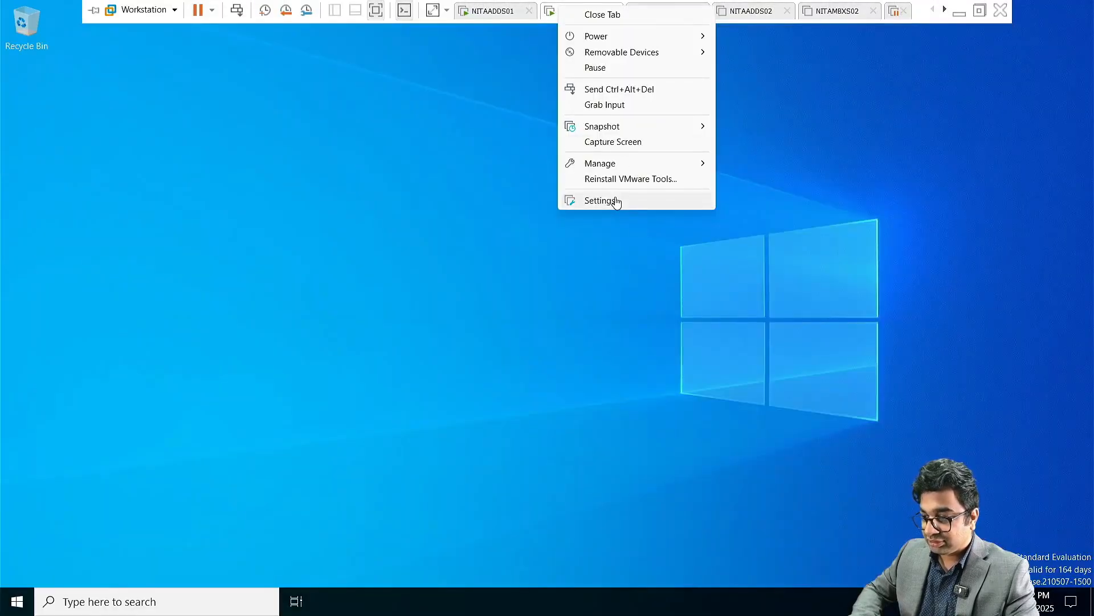
click(616, 200)
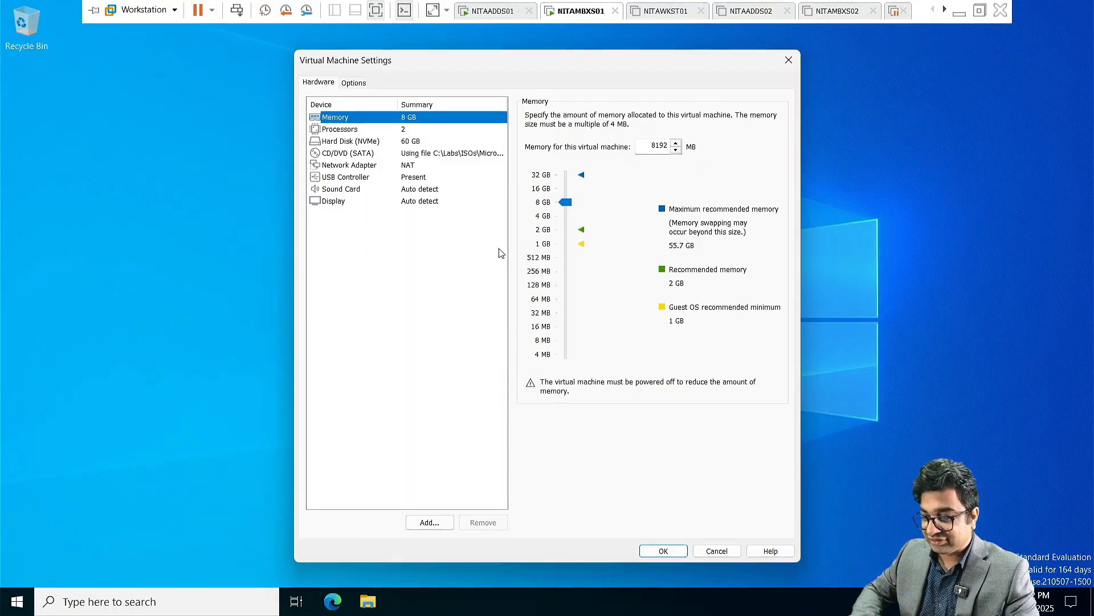
click(453, 154)
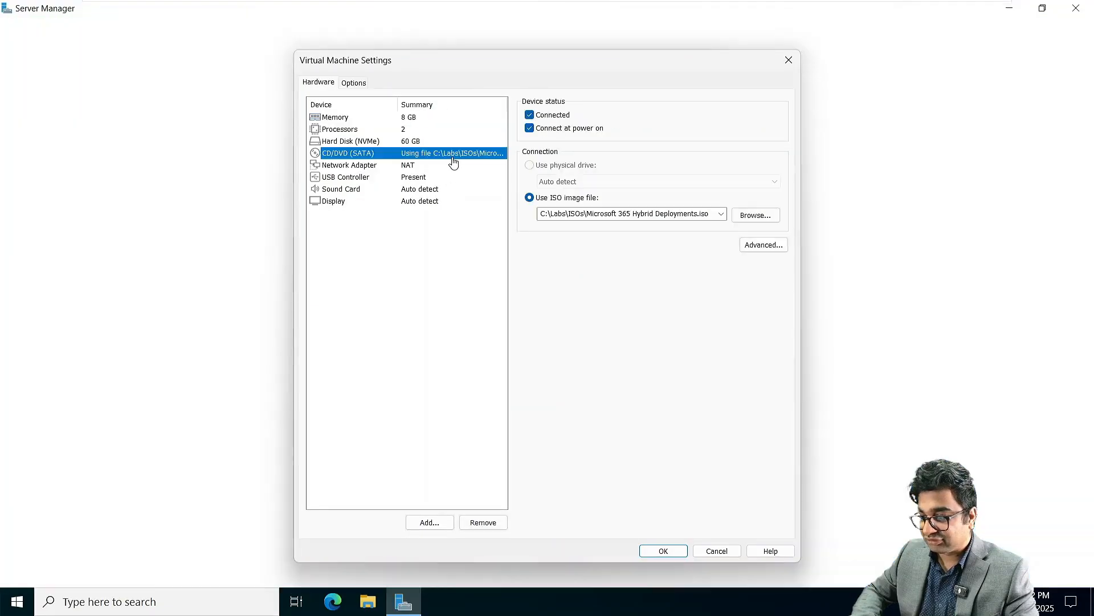
click(721, 214)
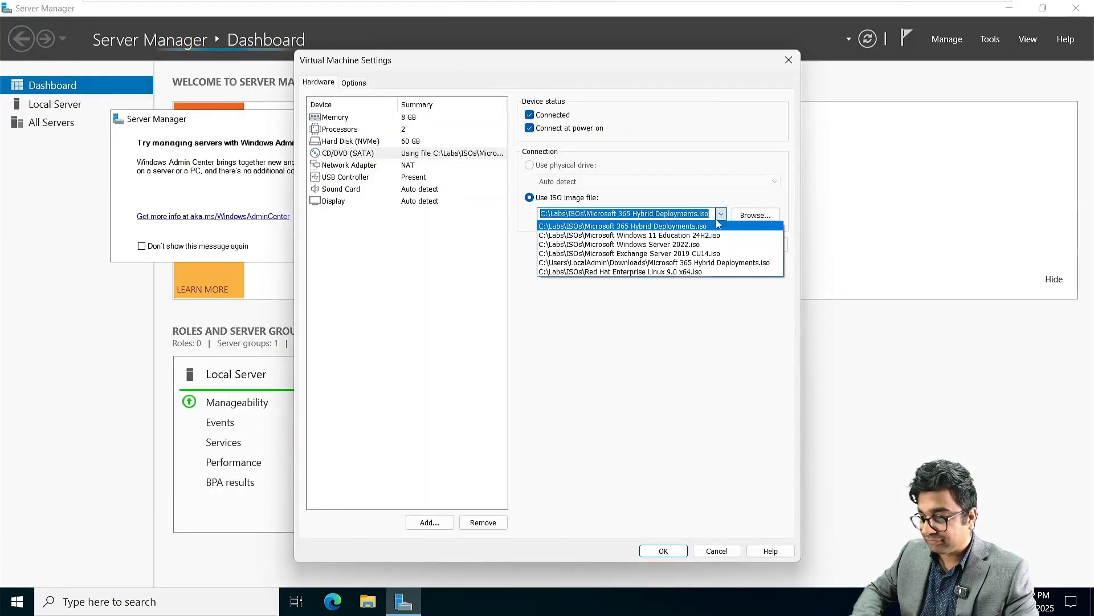
click(693, 254)
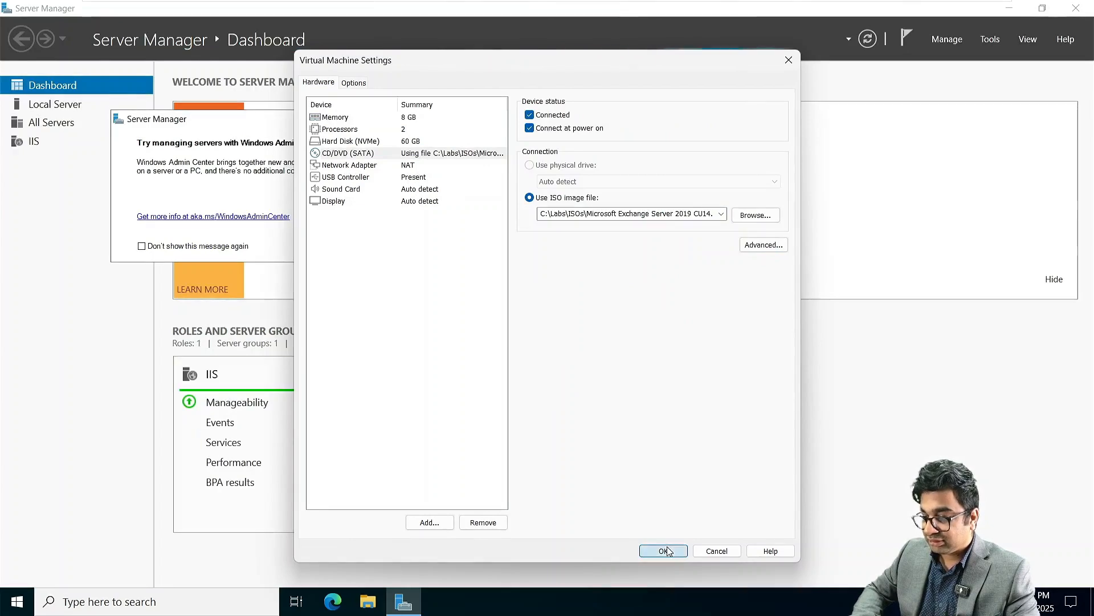
click(666, 551)
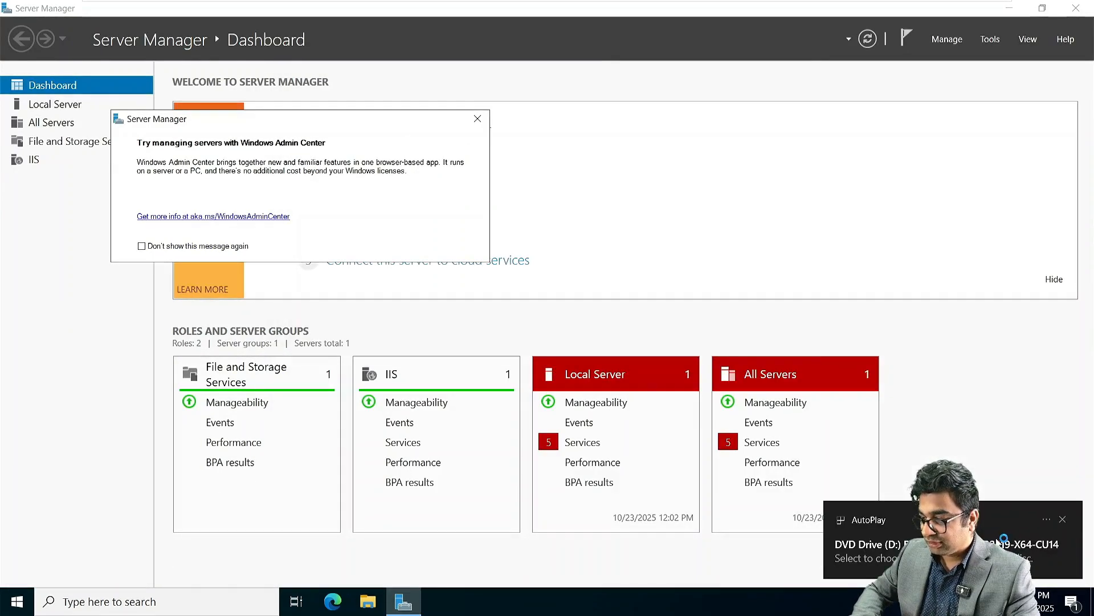
Step: Run Setup.exe from the Exchange disc, then clear the Windows Admin Center notice and Server Manager
click(866, 548)
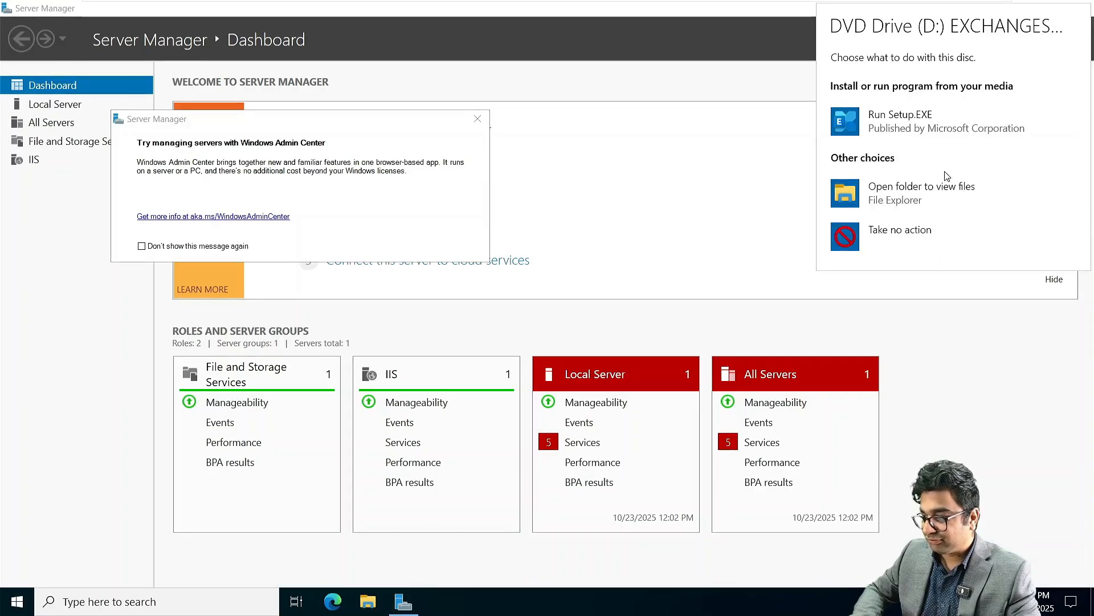
click(930, 124)
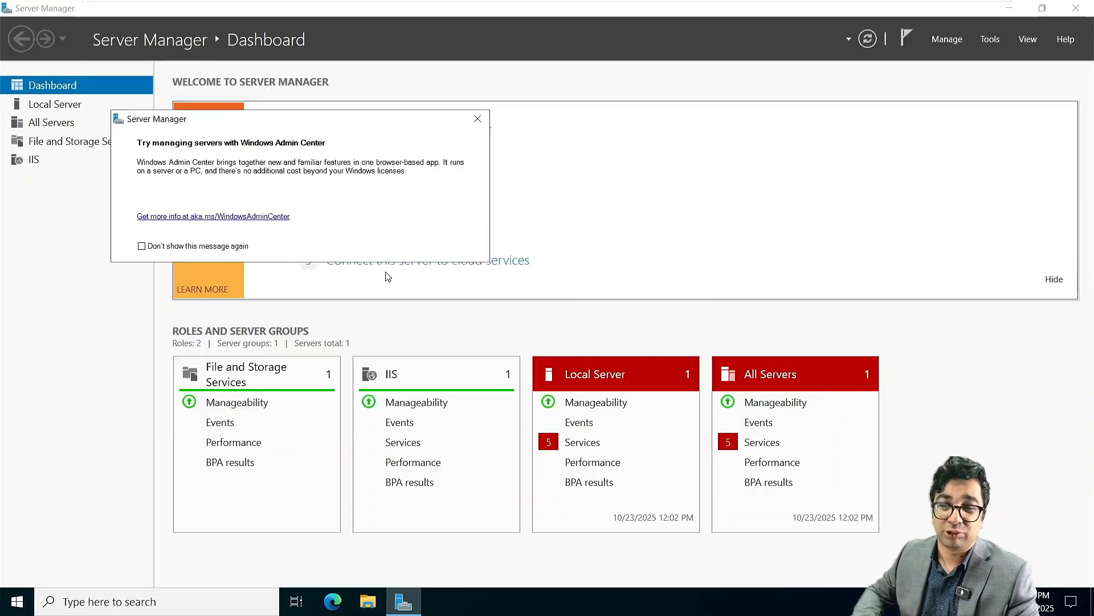
click(477, 119)
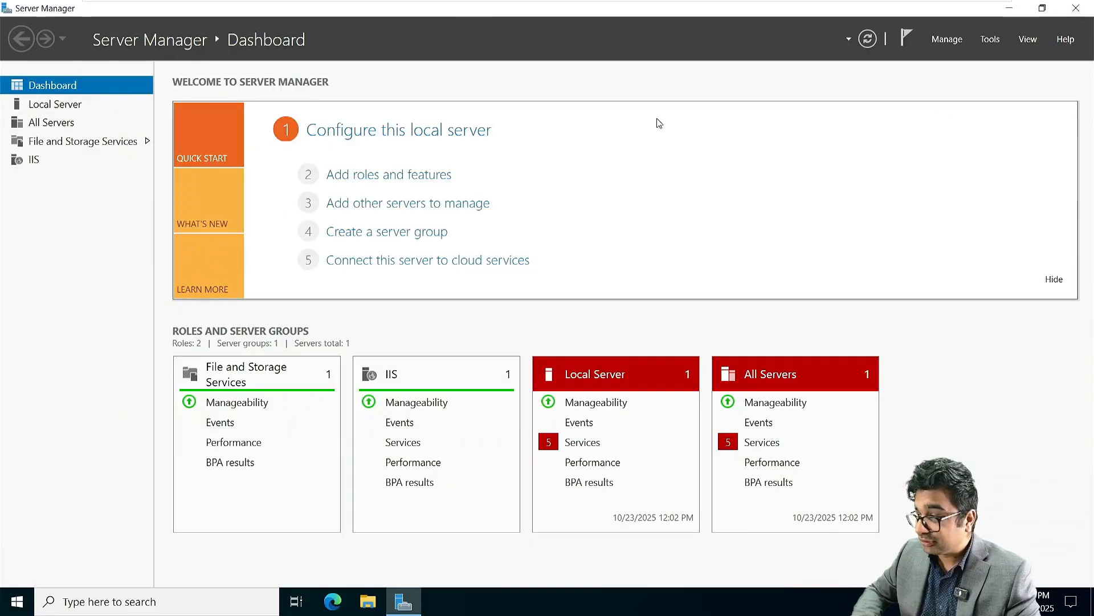
click(1010, 9)
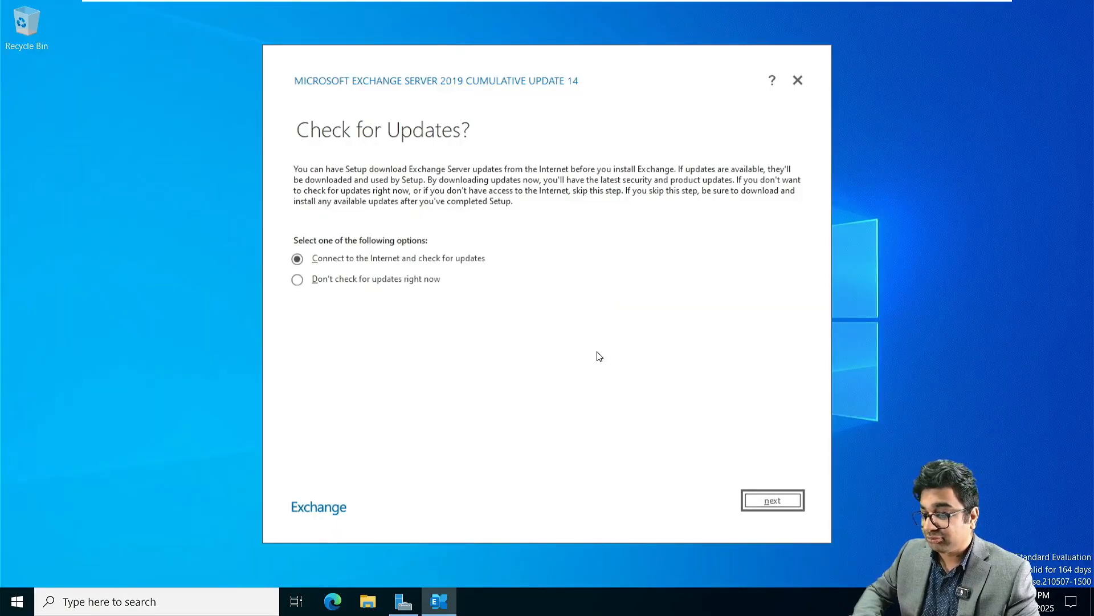
Step: Select "Don't check for updates right now" and continue Exchange setup to file copying
click(371, 283)
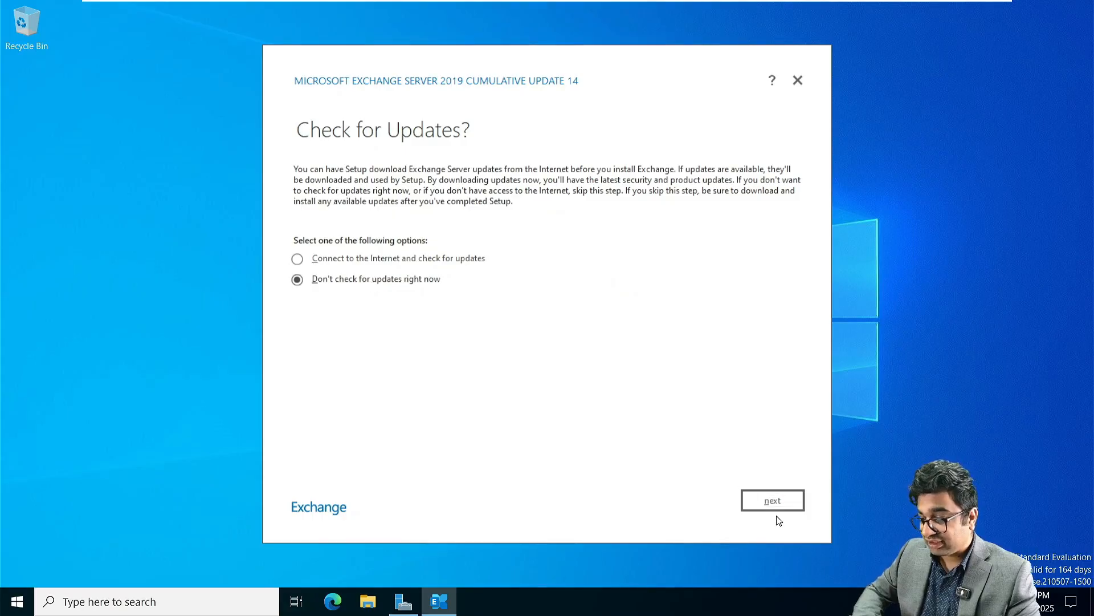
click(762, 499)
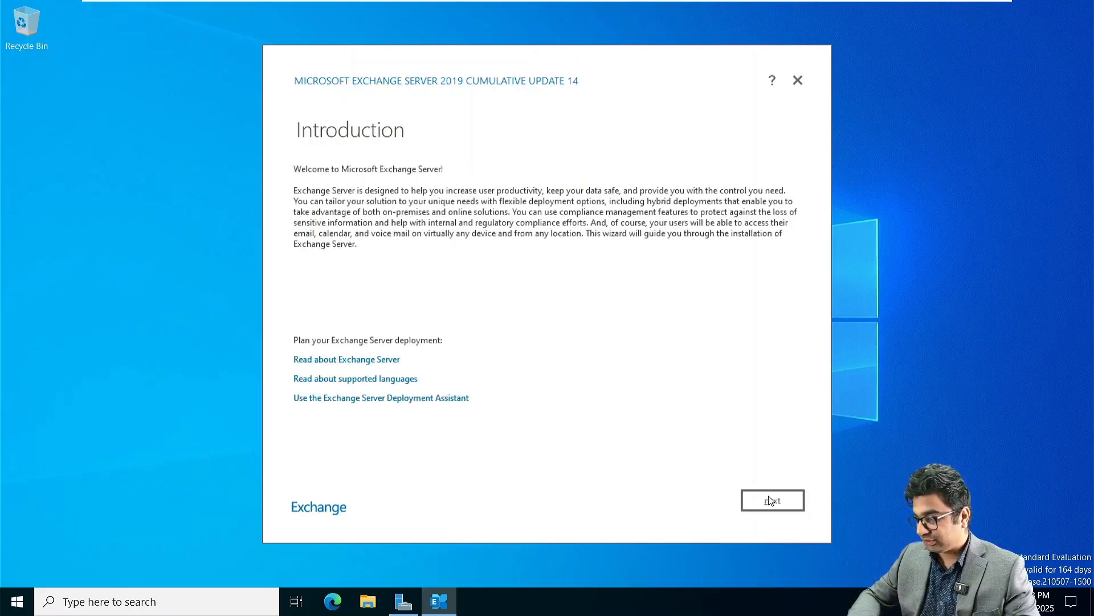
Step: Keep recommended settings, pick the Mailbox role and default path, and disable malware scanning
click(769, 500)
click(769, 499)
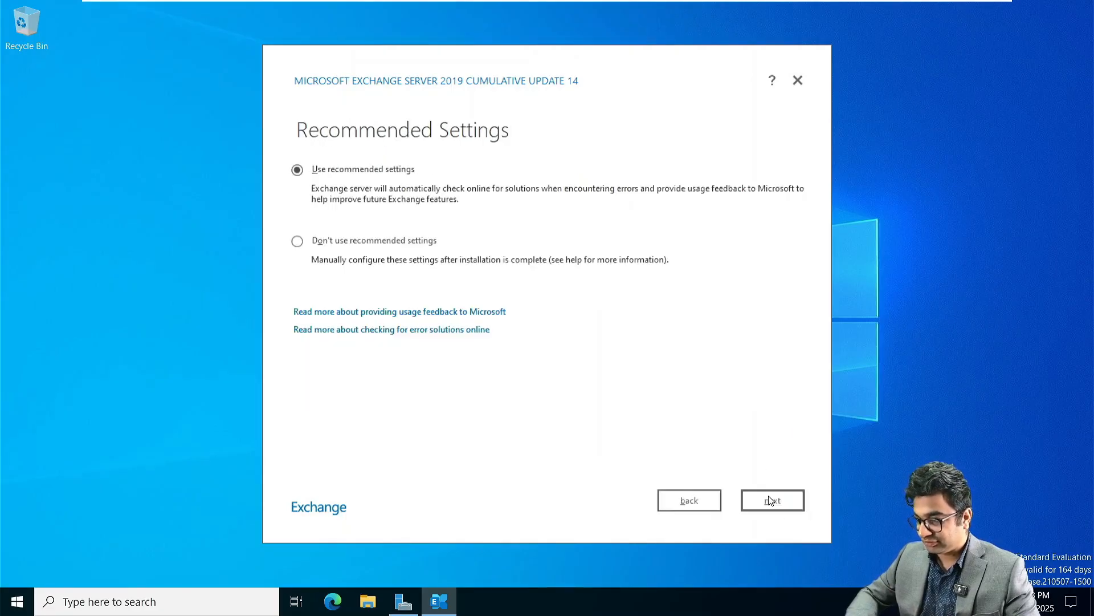
click(770, 500)
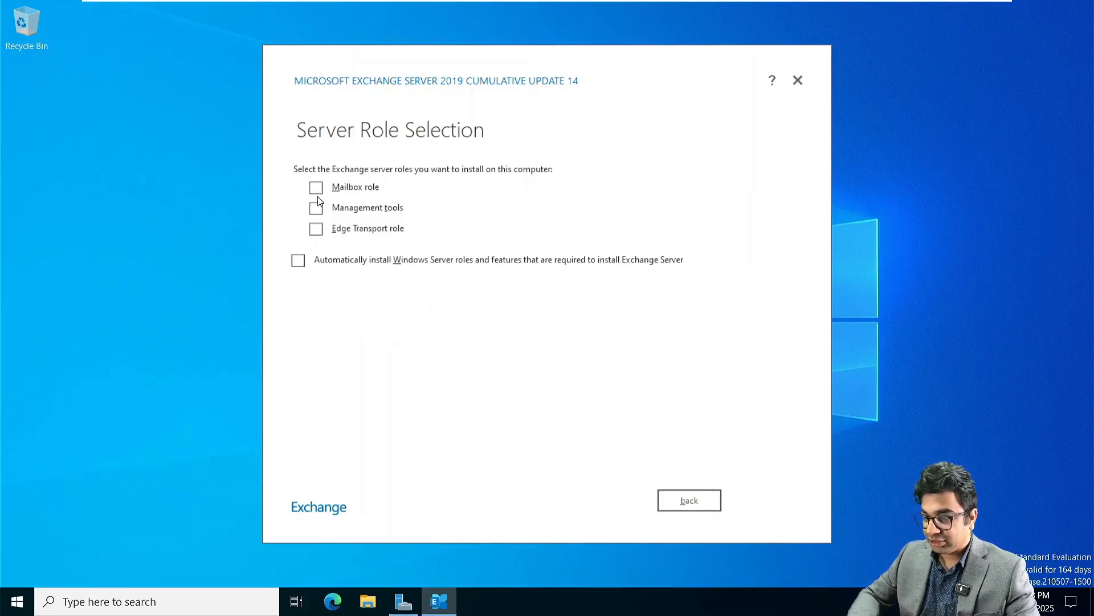
click(316, 188)
click(784, 505)
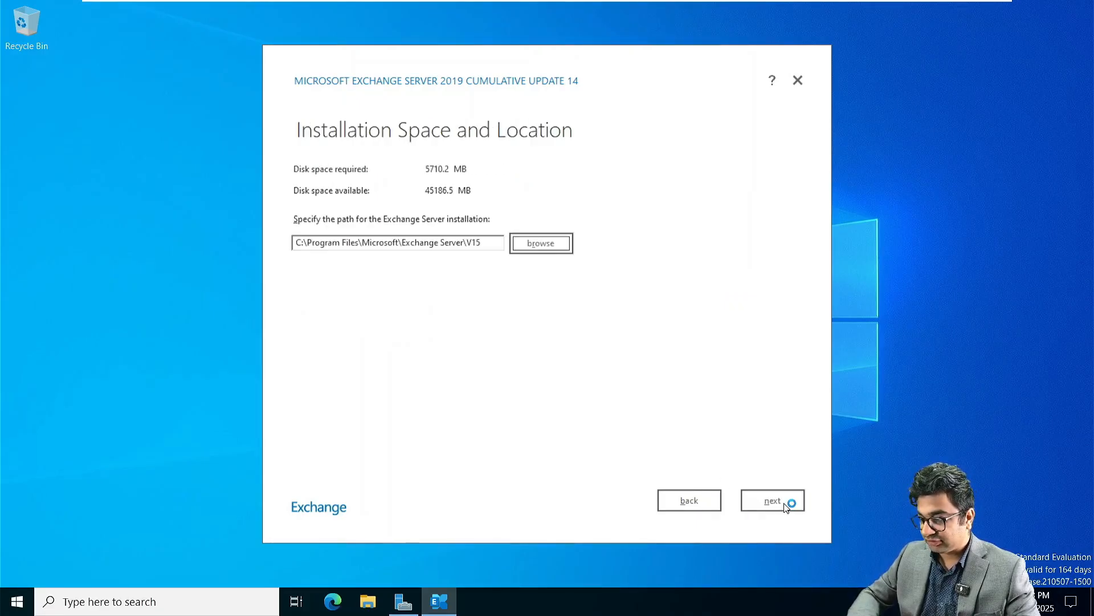
click(784, 505)
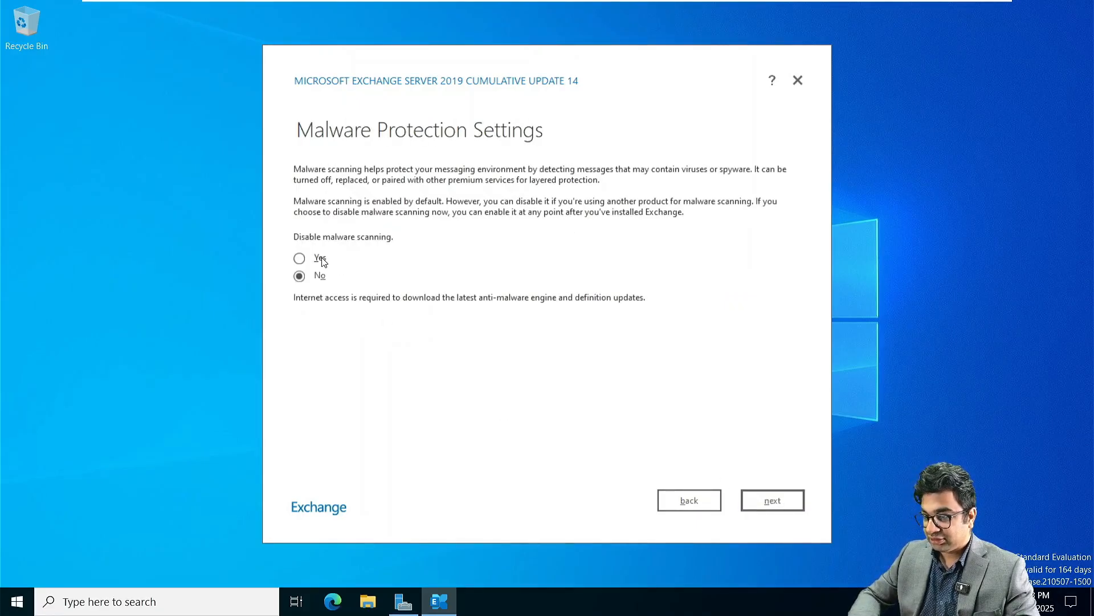
click(322, 260)
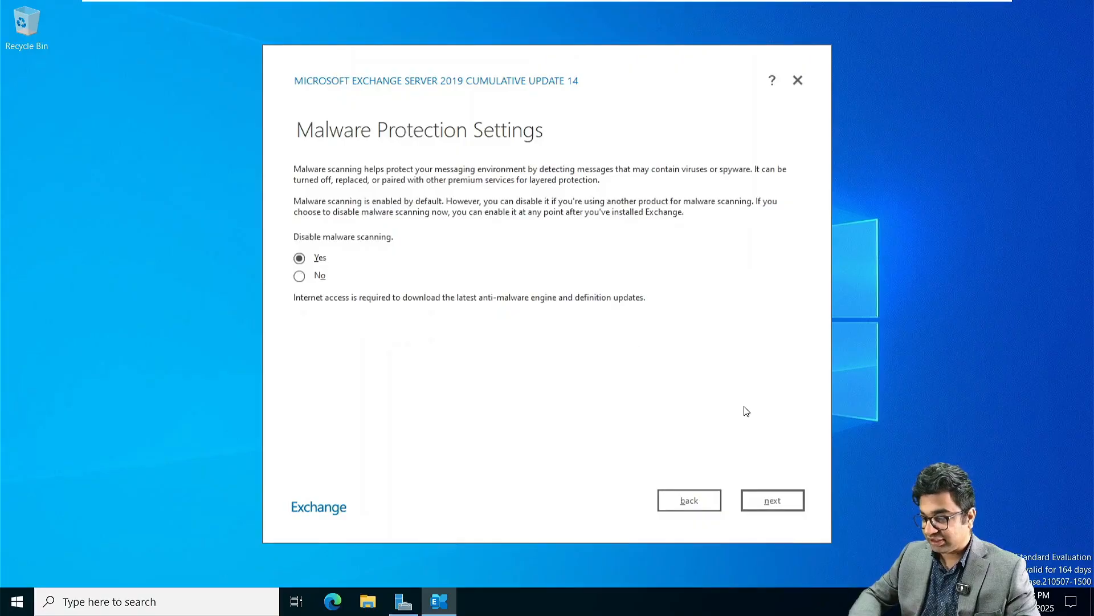
click(776, 499)
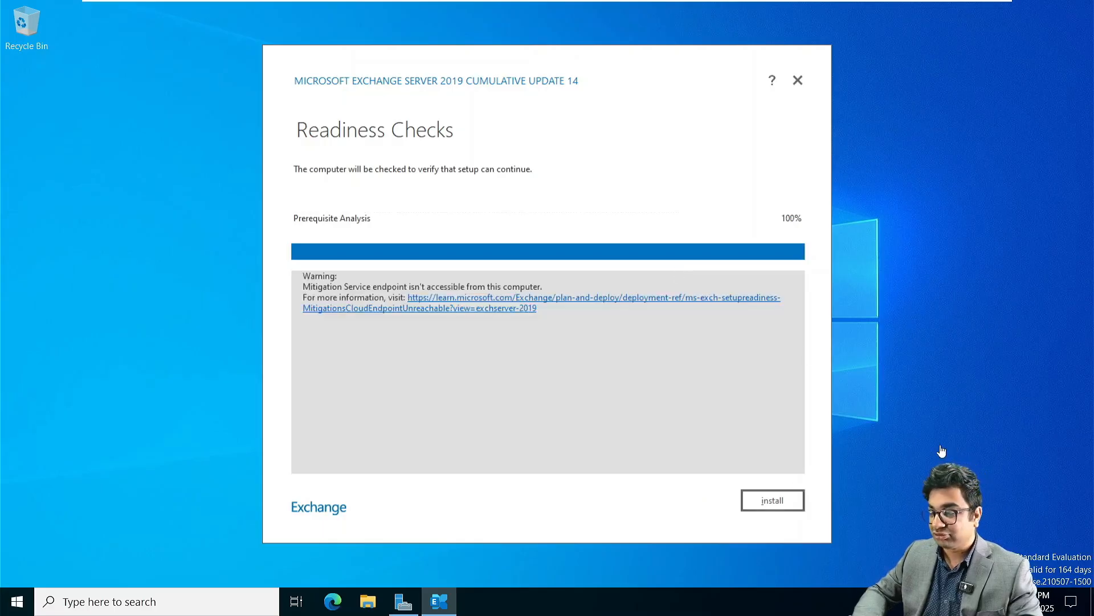
Step: Start the Exchange install, then power on NITAWKST01 and bring up its sign-in screen
click(779, 500)
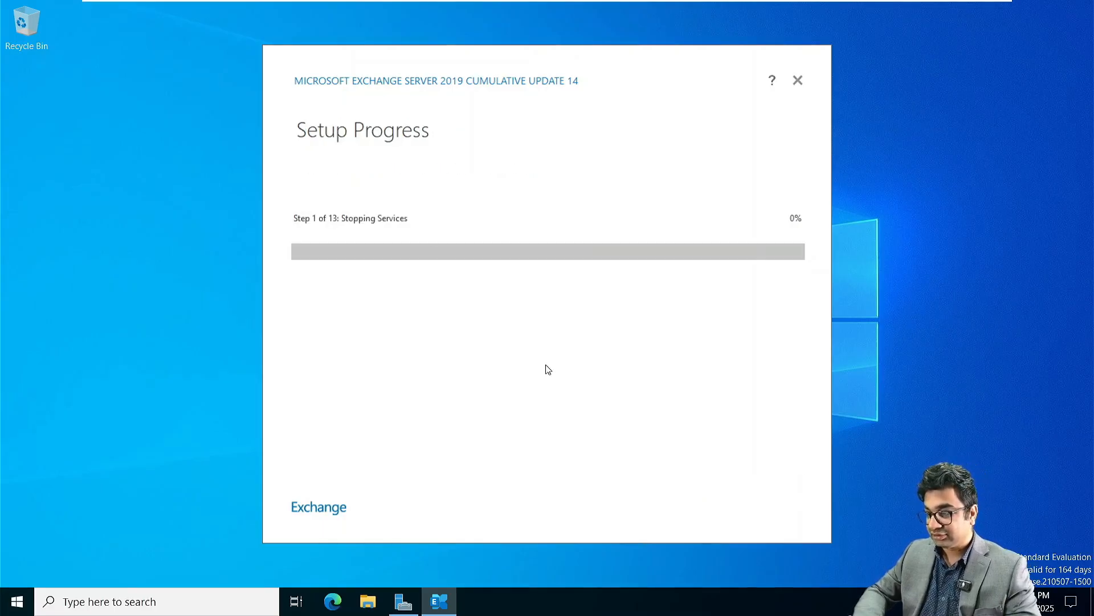
mouse_move(369, 5)
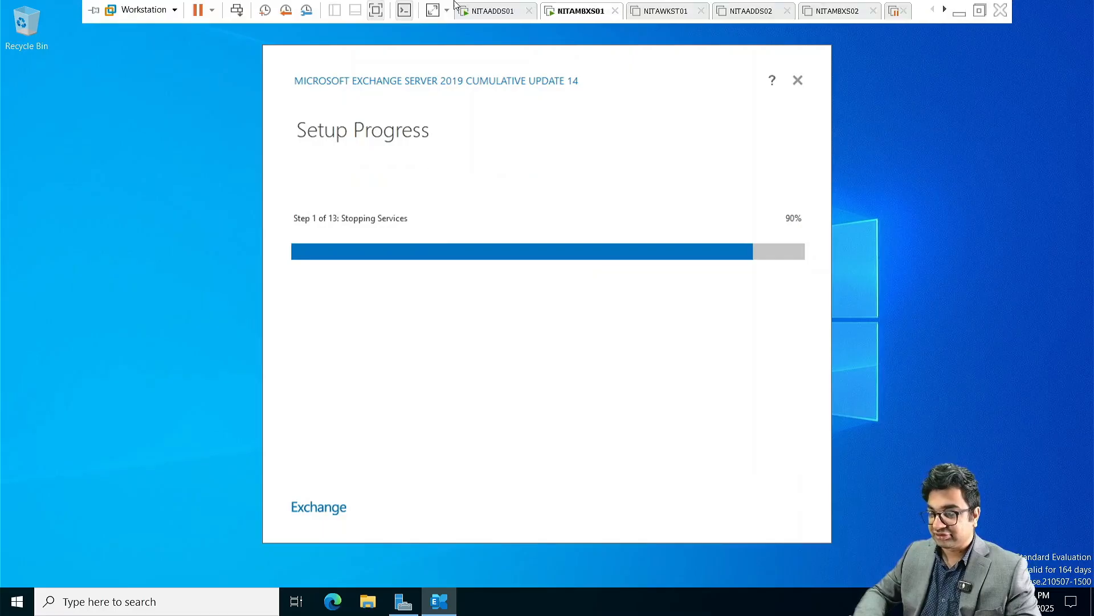
click(659, 11)
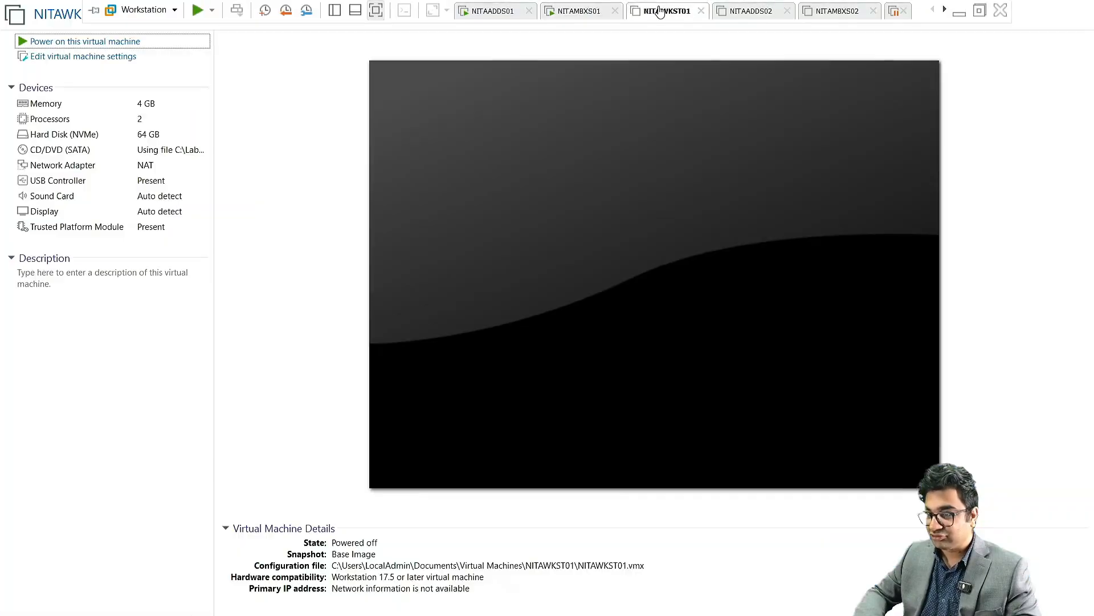
click(77, 43)
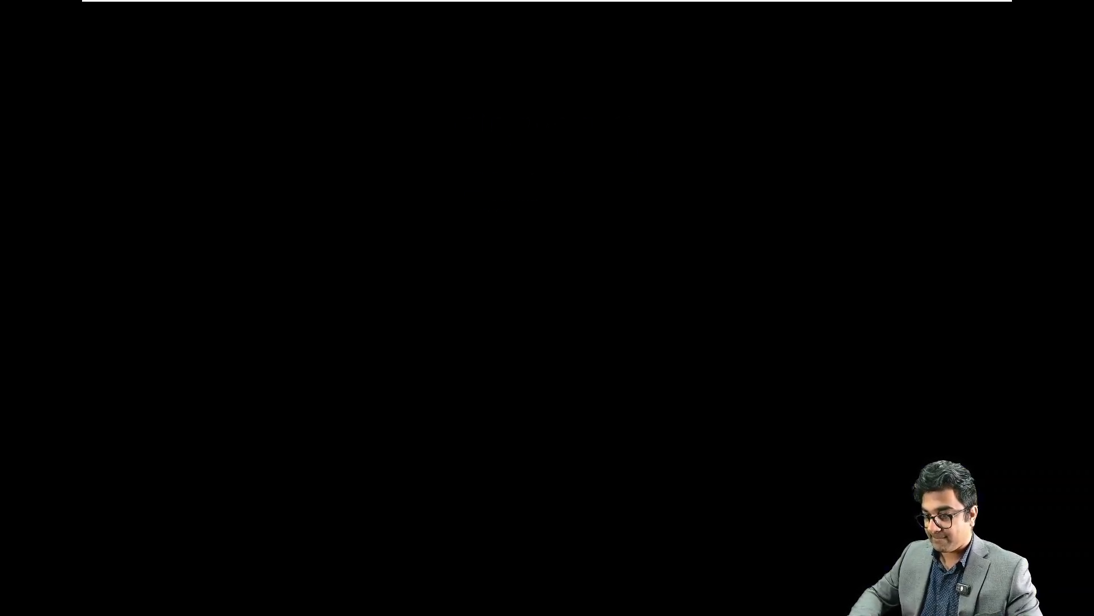
key(Return)
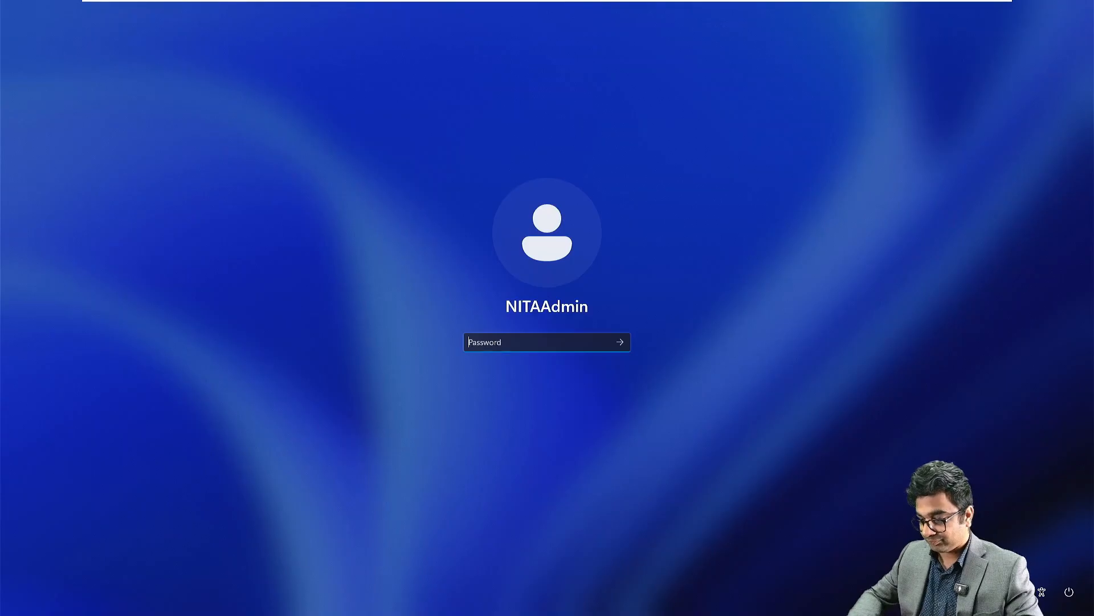
Step: Enter the workstation administrator's password to reach the Windows 11 desktop
text(•••••••••••)
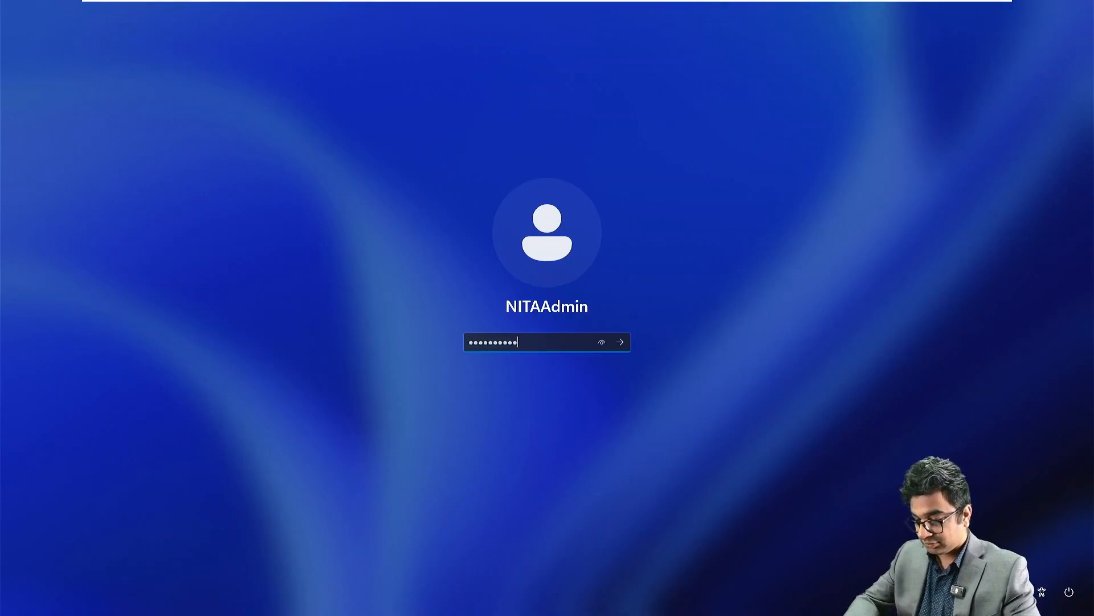
text(•)
key(Return)
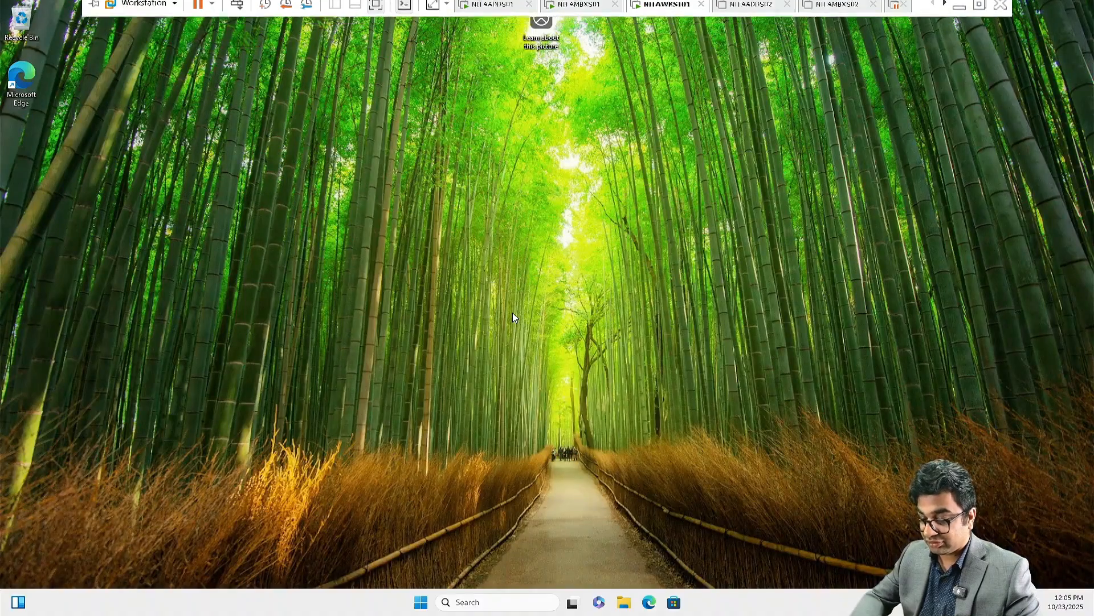
Step: Open the IPv4 properties of the Ethernet0 adapter via ncpa.cpl
key(super+r)
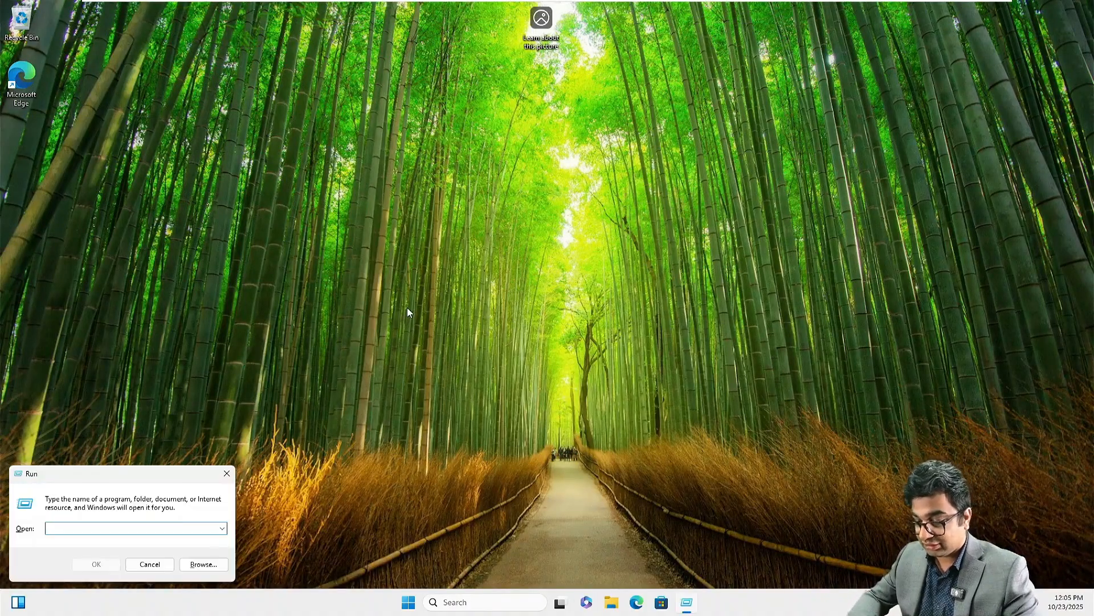
text(ncpa.cpl)
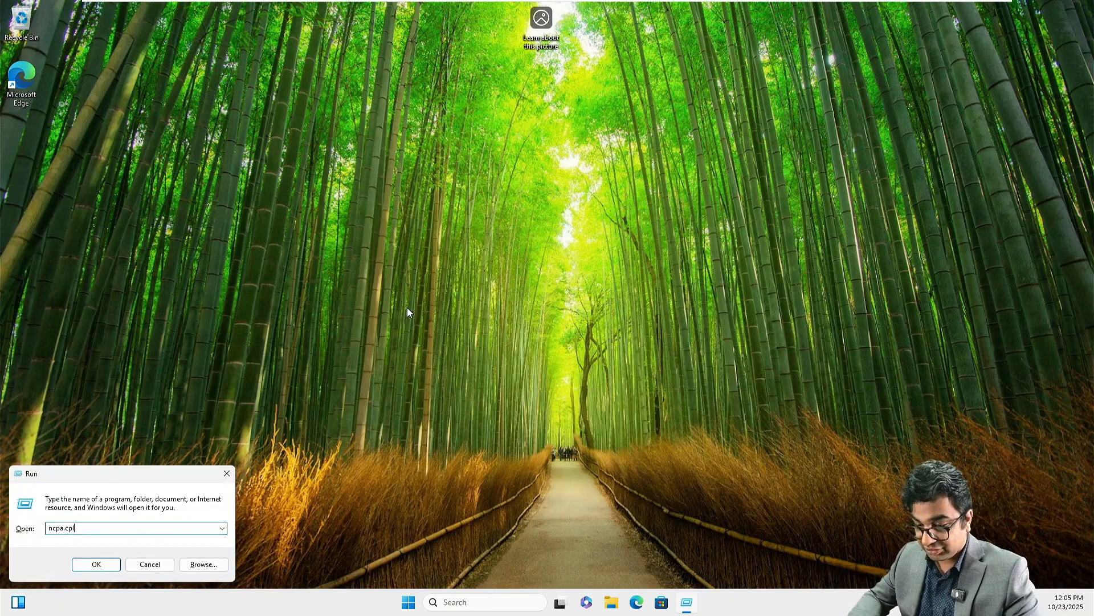
key(Return)
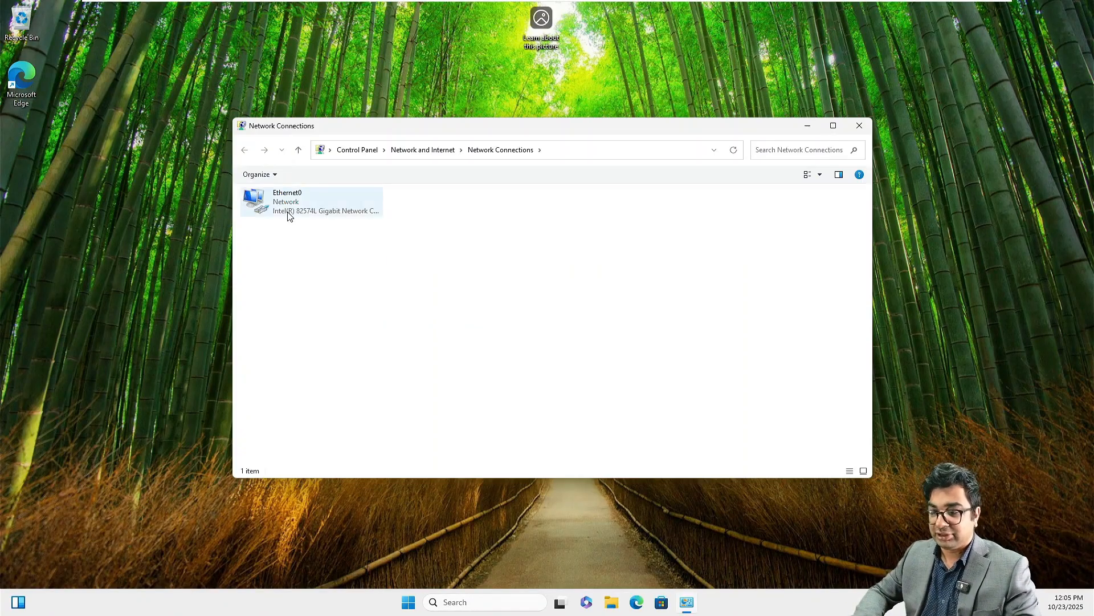
right_click(289, 215)
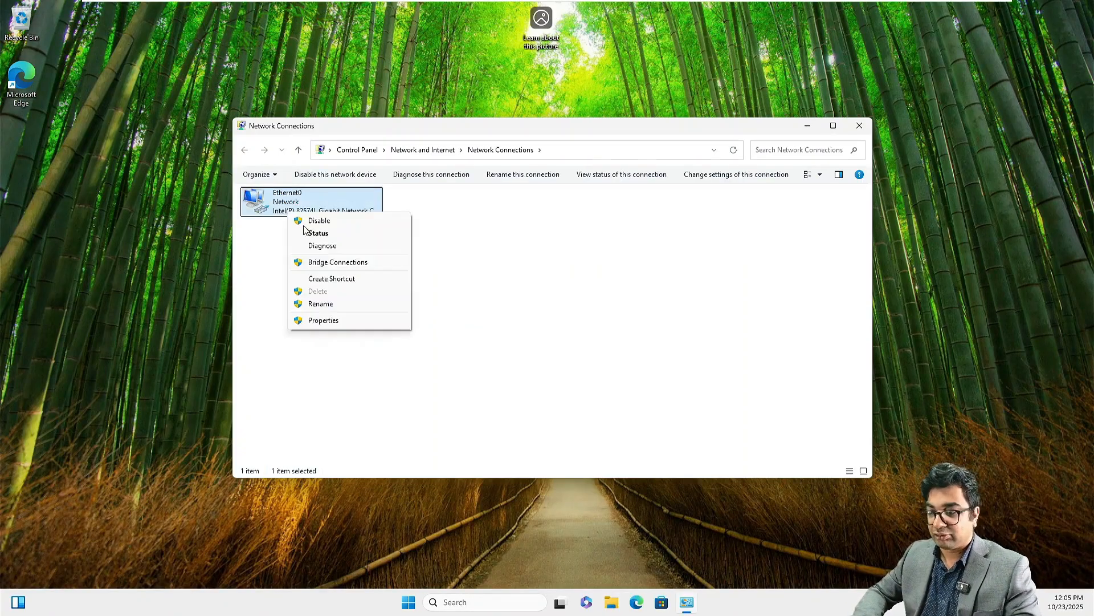
click(349, 325)
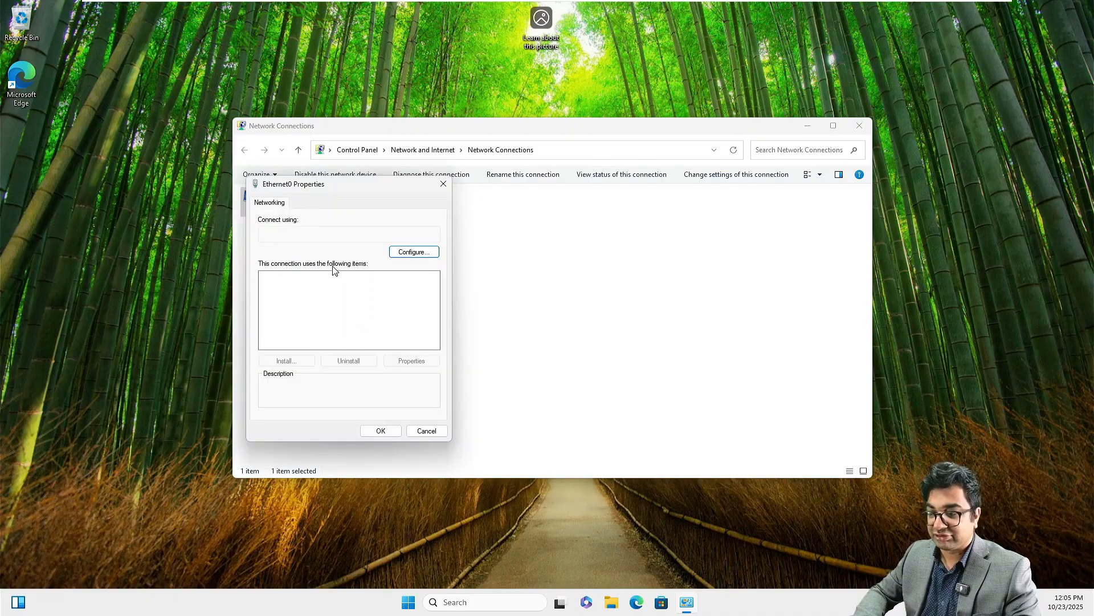
double_click(308, 306)
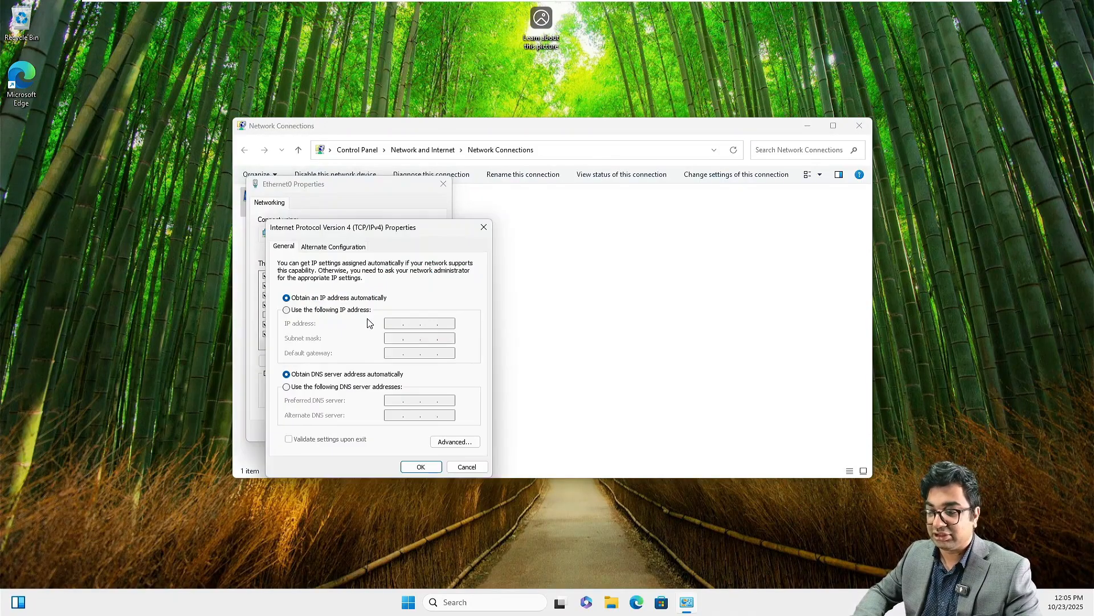
Step: Assign static IP 172.16.10.30, mask 255.255.0.0, gateway 172.16.10.1 and DNS 172.16.10.10
click(339, 313)
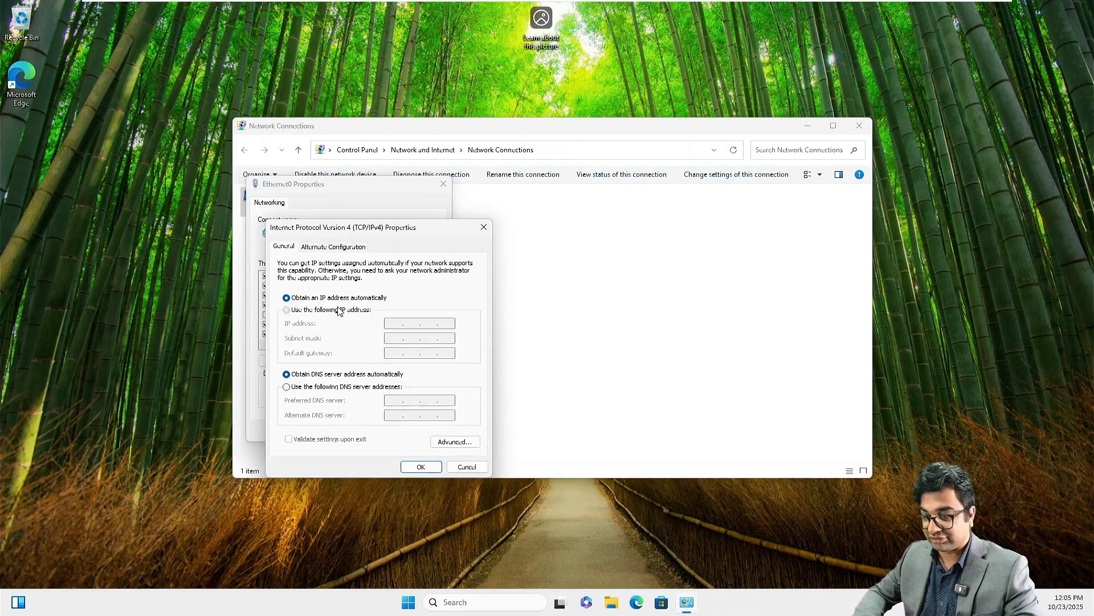
click(397, 323)
text(172.)
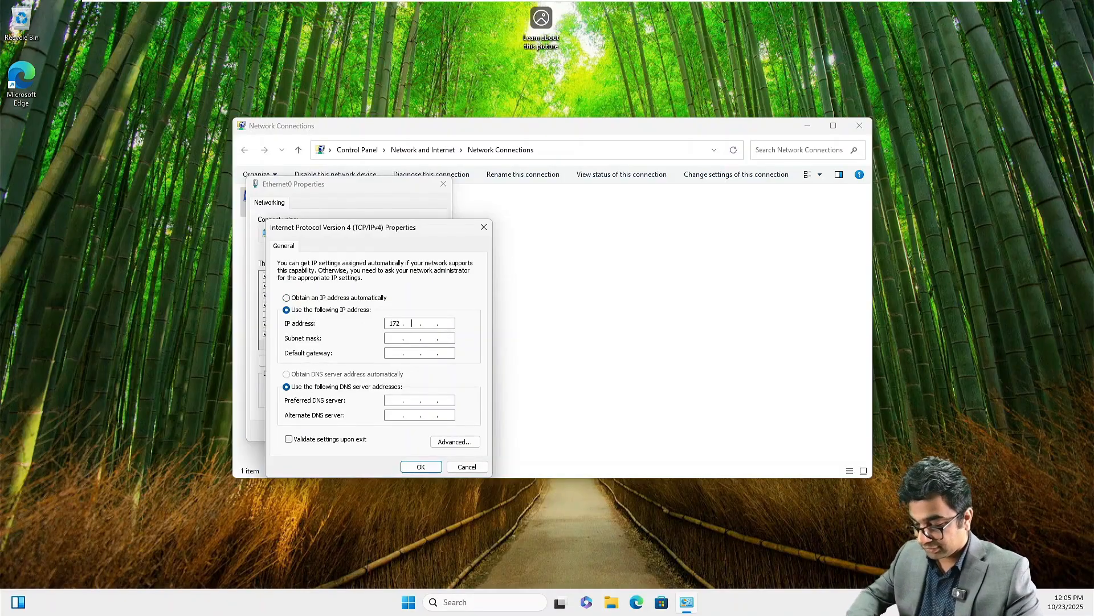
text(16.10.30)
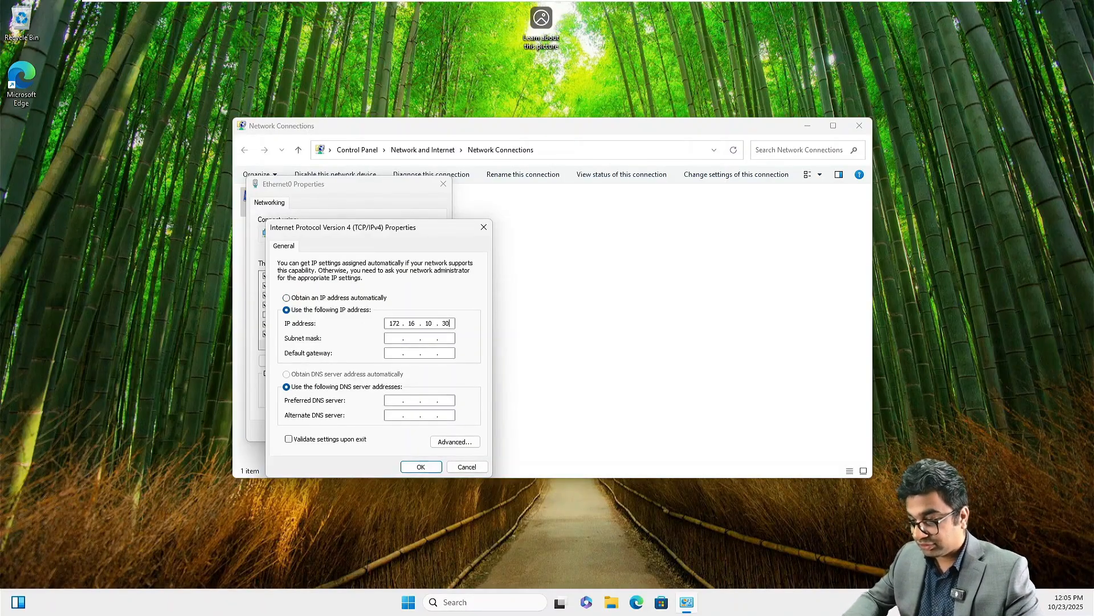
key(Tab)
key(Tab)
text(172 . 16 . 10 )
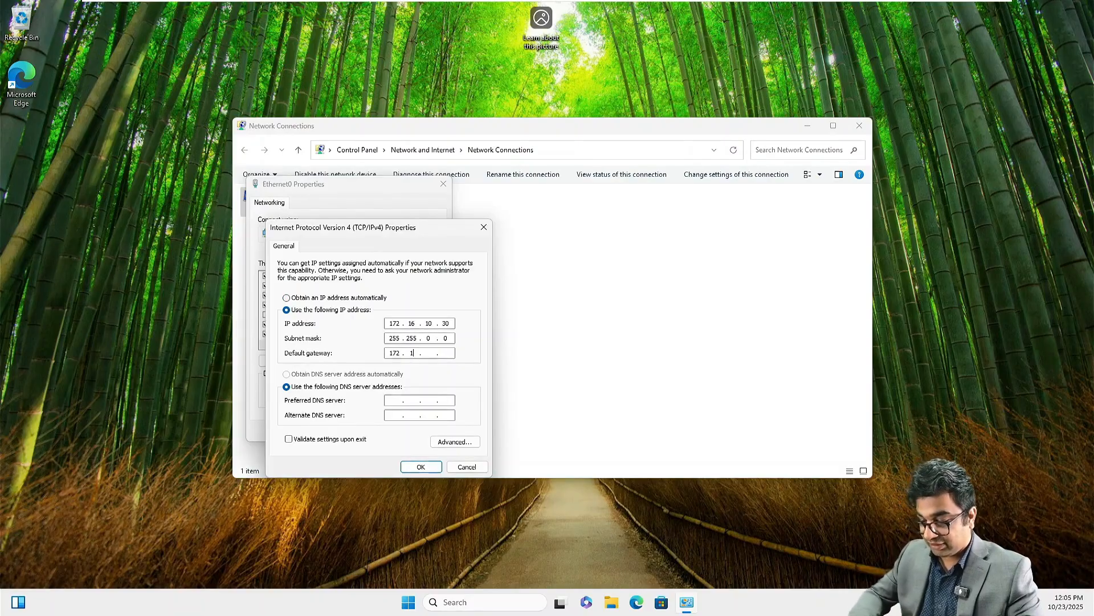
text(. 1)
key(Tab)
key(Tab)
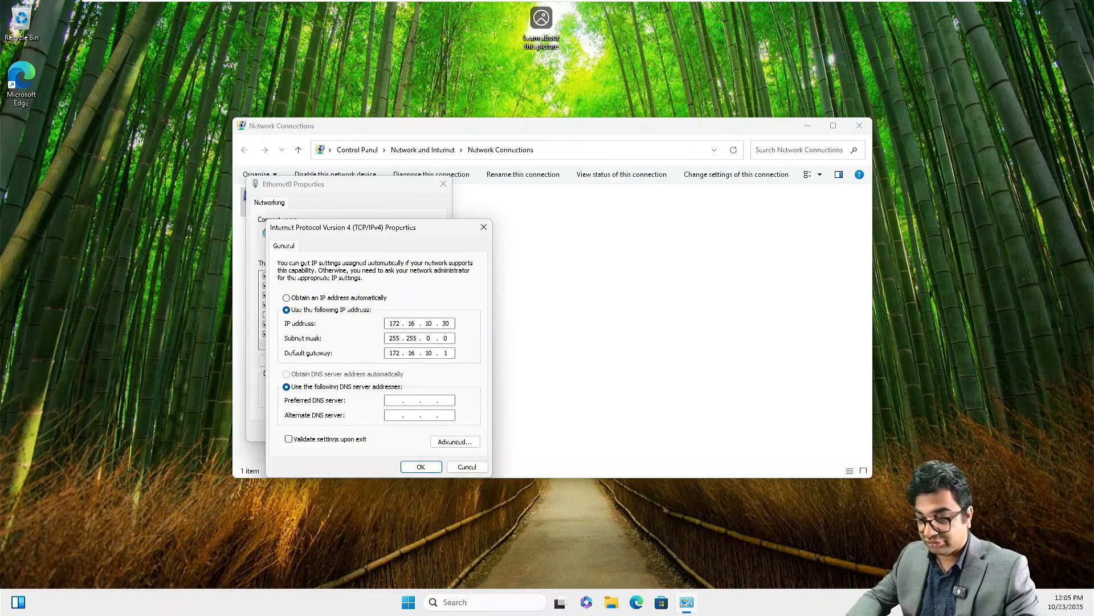
text(172.1)
text(6.10.10)
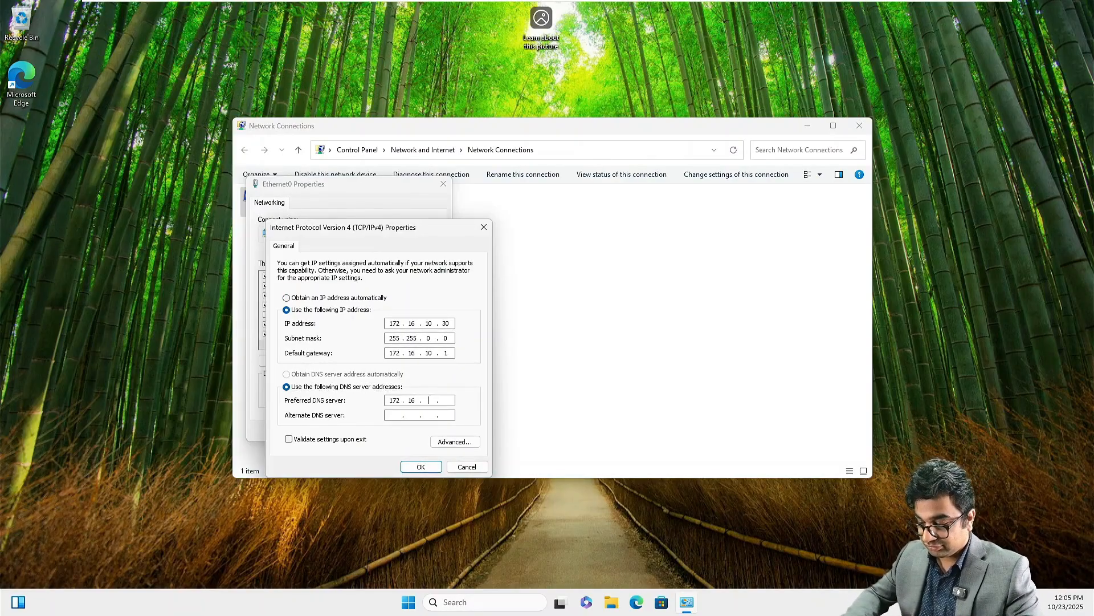
key(Return)
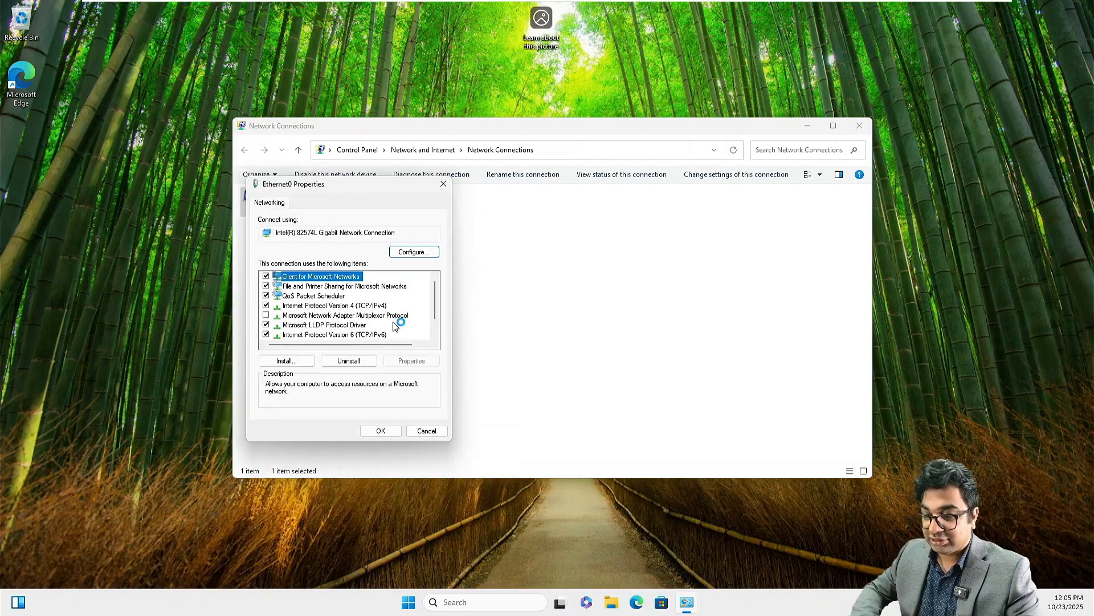
click(382, 430)
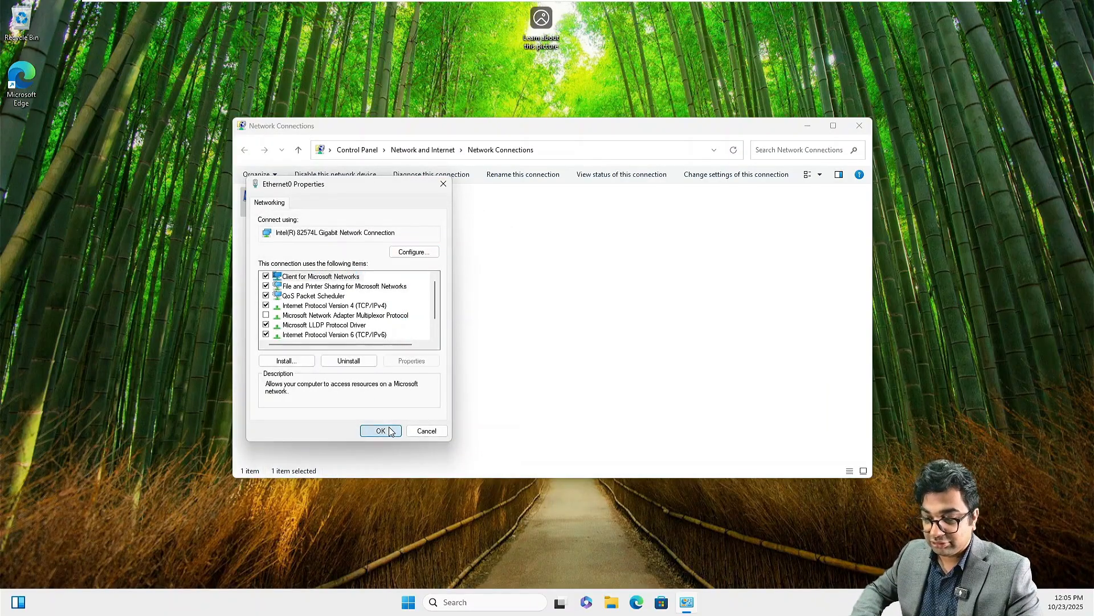
Step: Open the computer name/domain change dialog from Settings > System > About
click(860, 126)
click(421, 603)
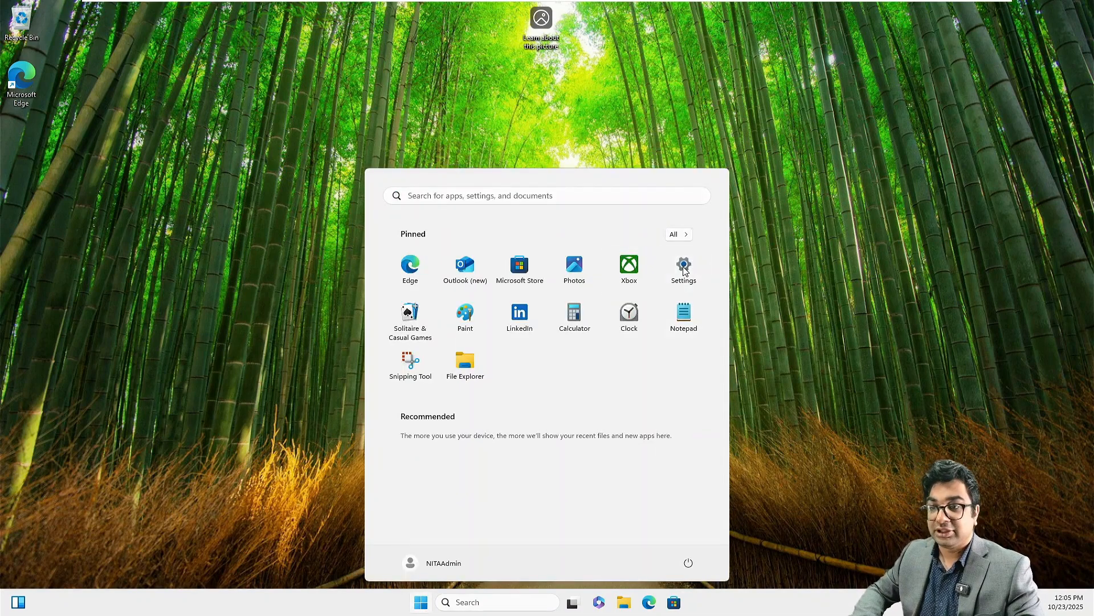
click(684, 268)
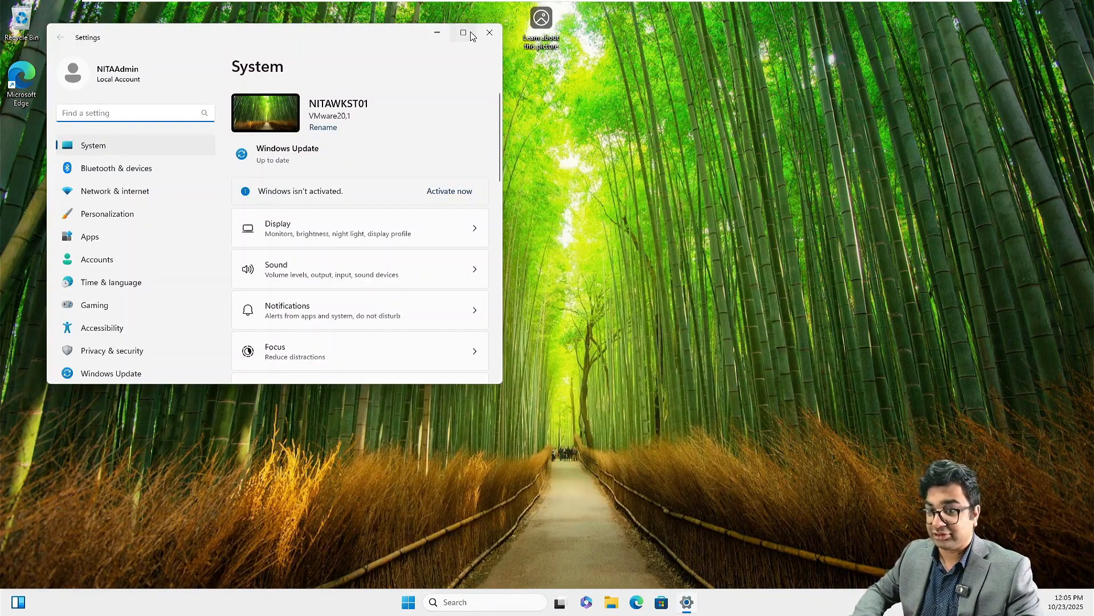
click(472, 34)
scroll(470, 246, down, 5)
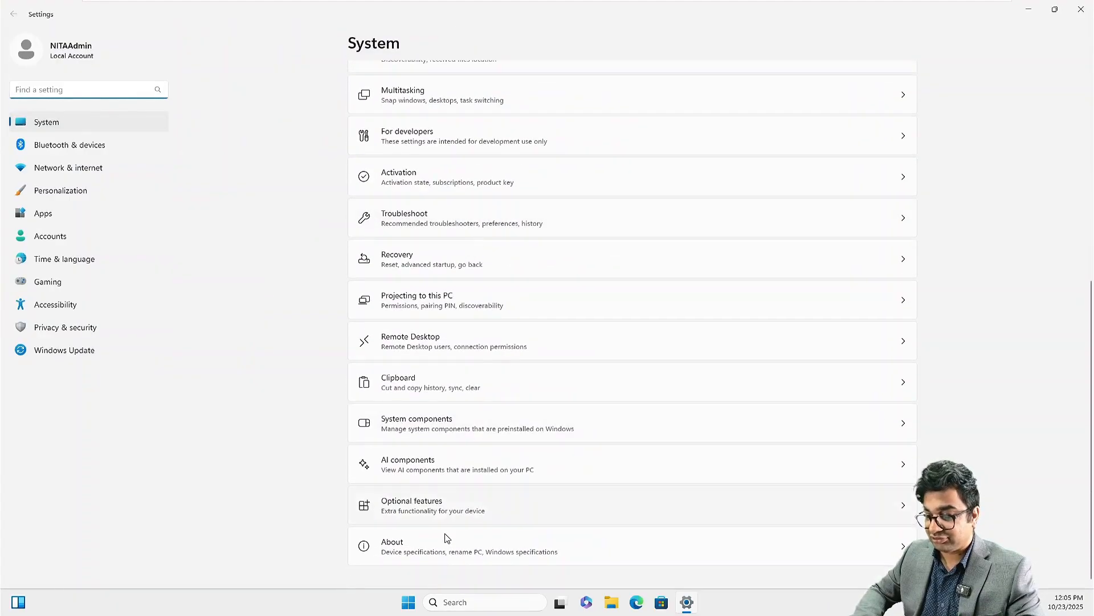
click(593, 545)
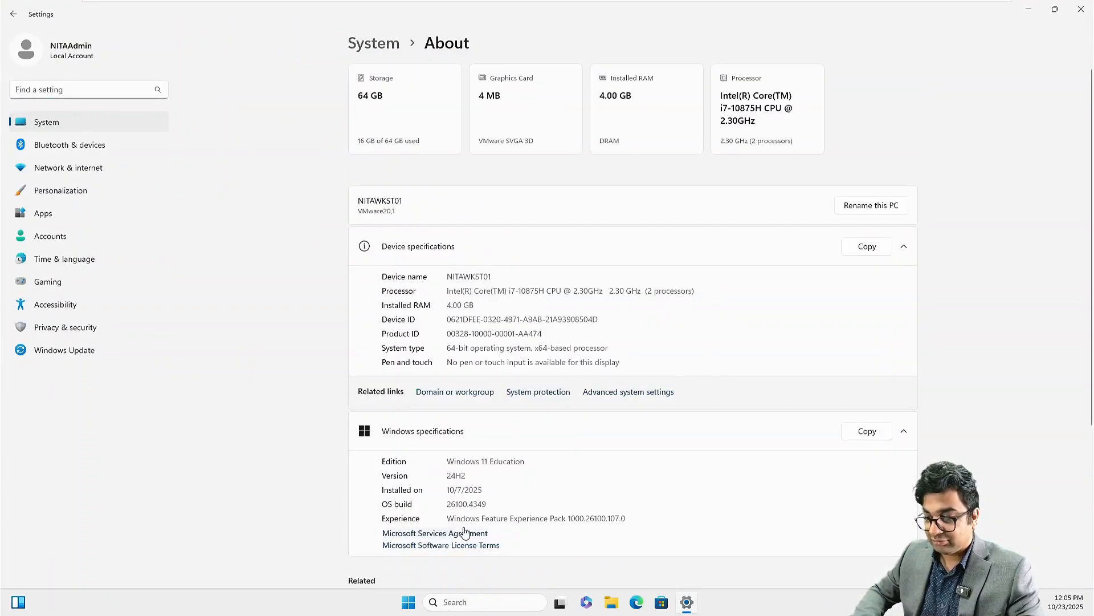
click(447, 394)
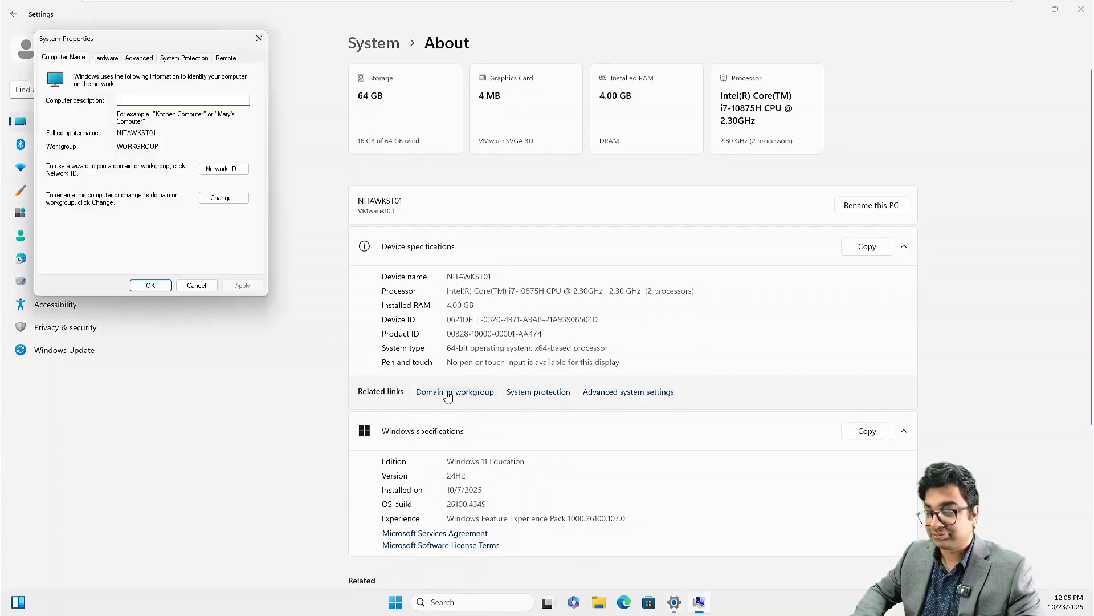
click(217, 197)
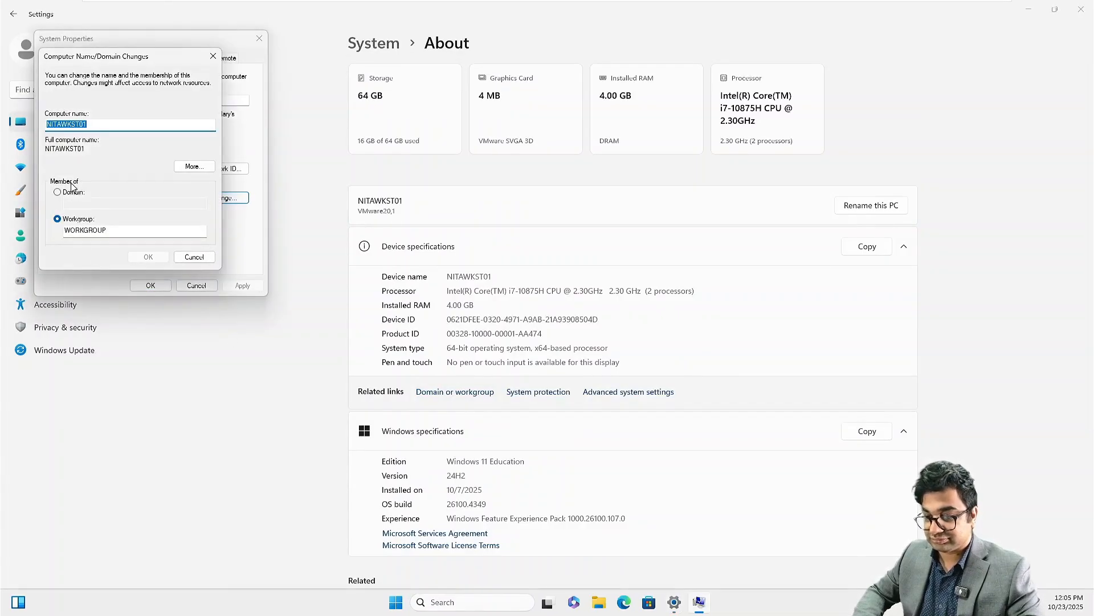
Step: Join the netsoftacademy.com domain using the Administrator account credentials
click(71, 192)
click(72, 202)
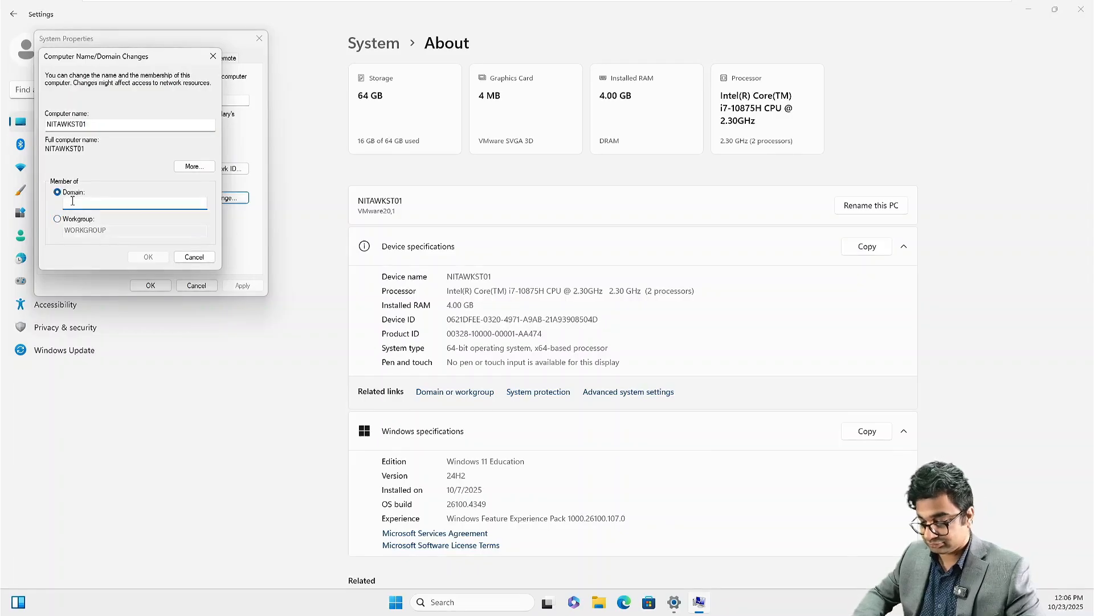
text(netsoftaca)
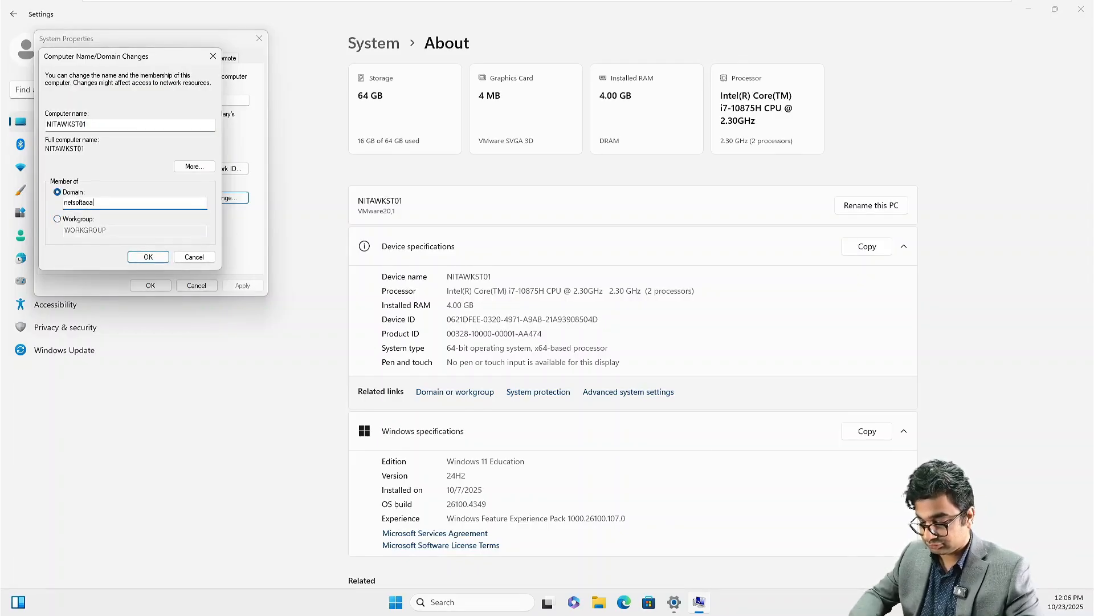
text(demy.com)
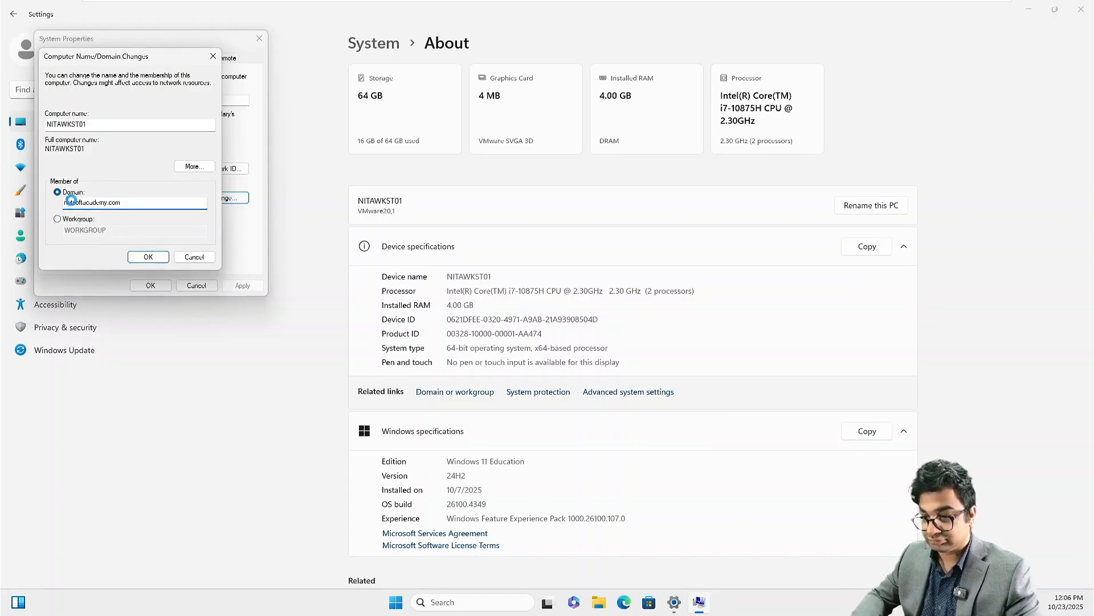
key(Return)
text(Ad)
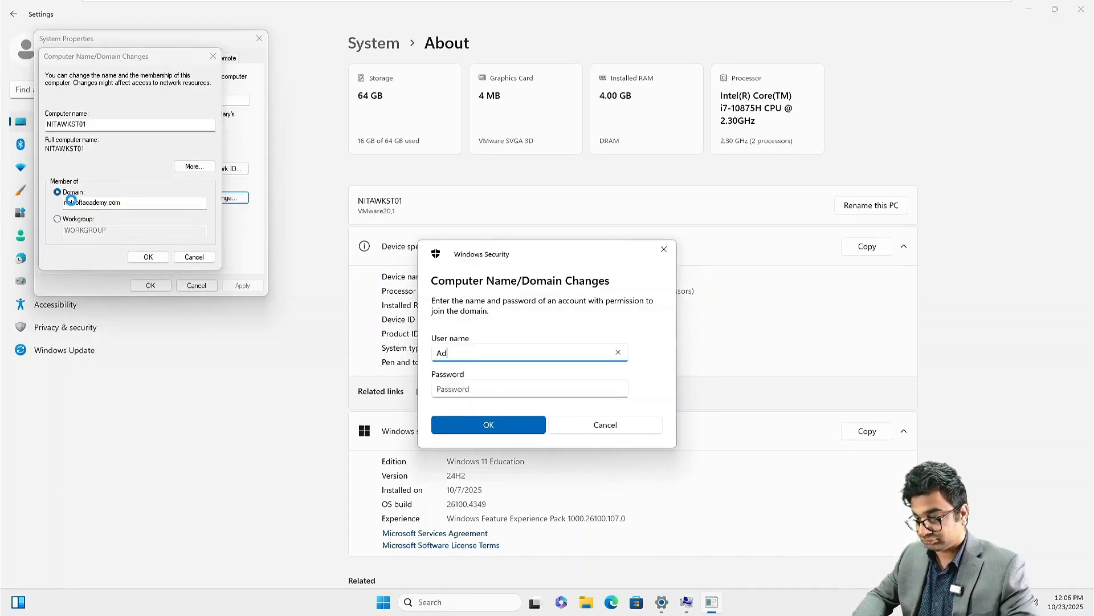
text(ministrator)
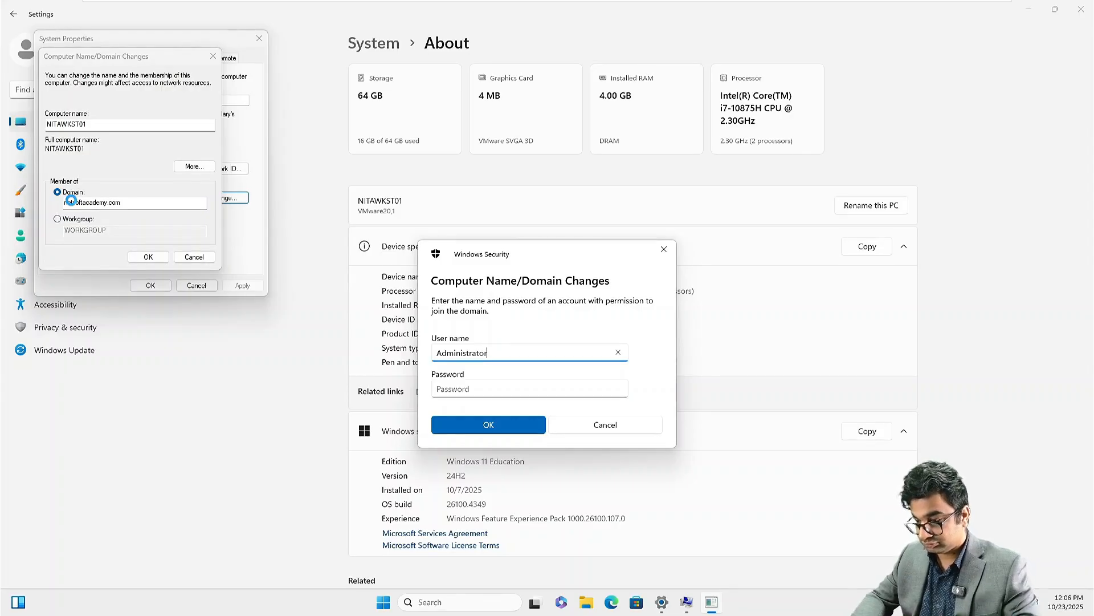
key(Tab)
text(••••)
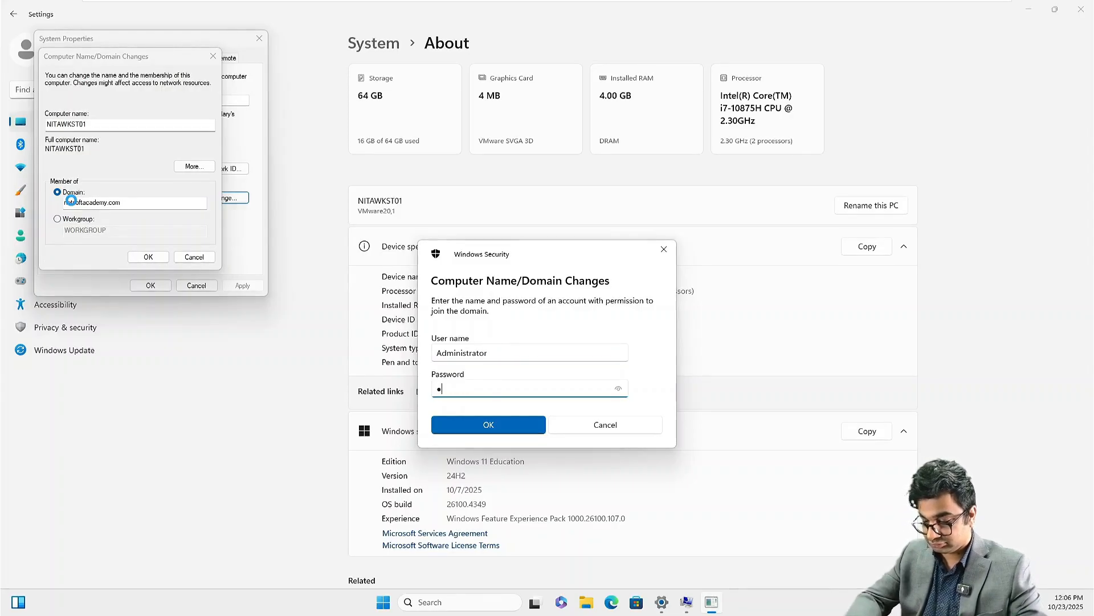
text(••••••••)
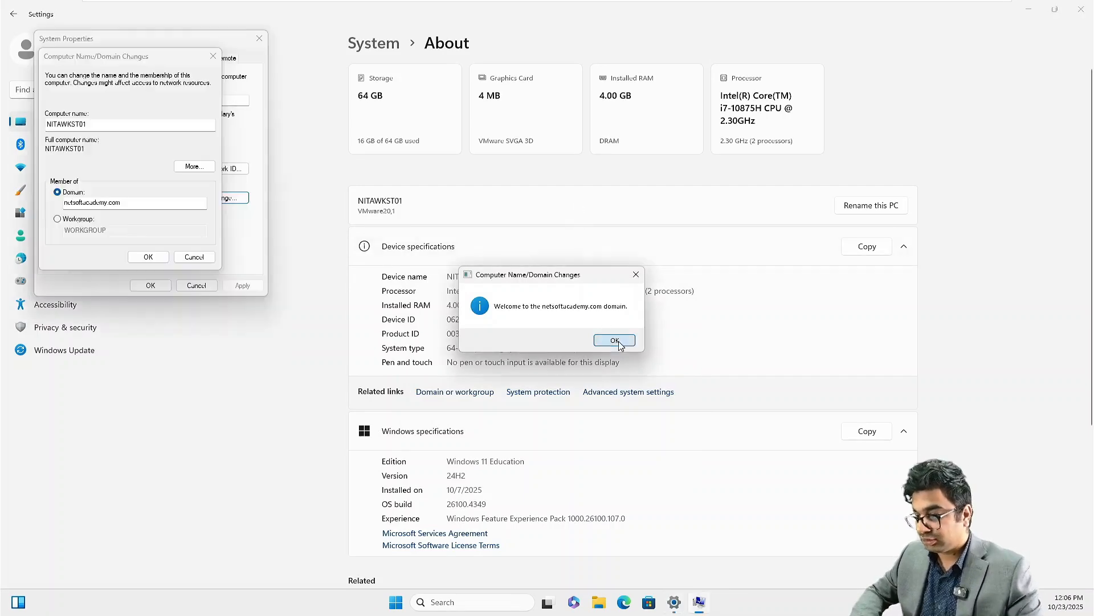
key(Return)
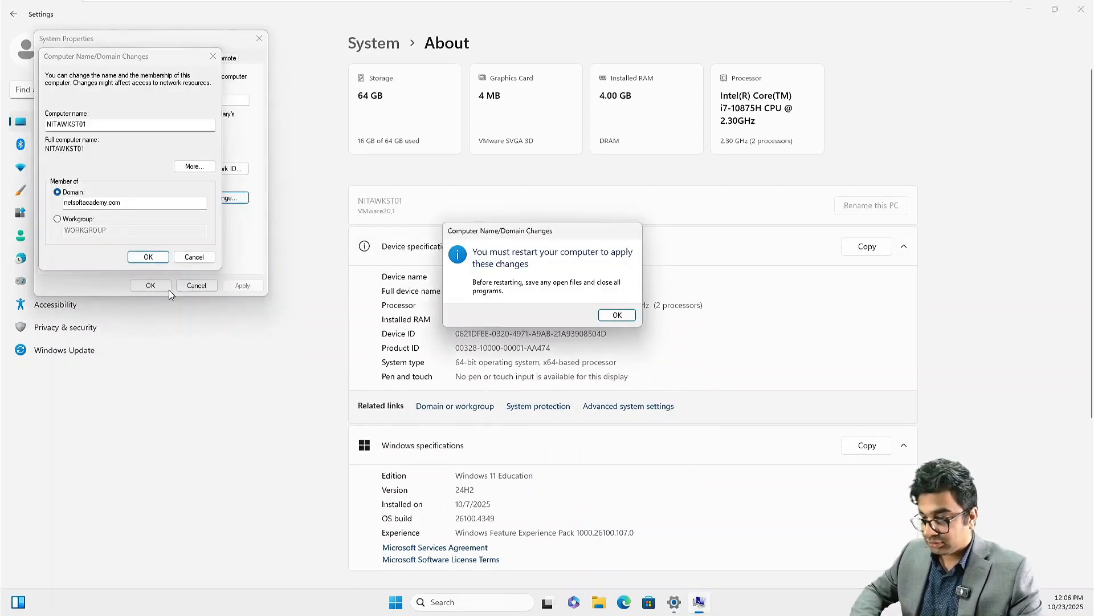
click(617, 315)
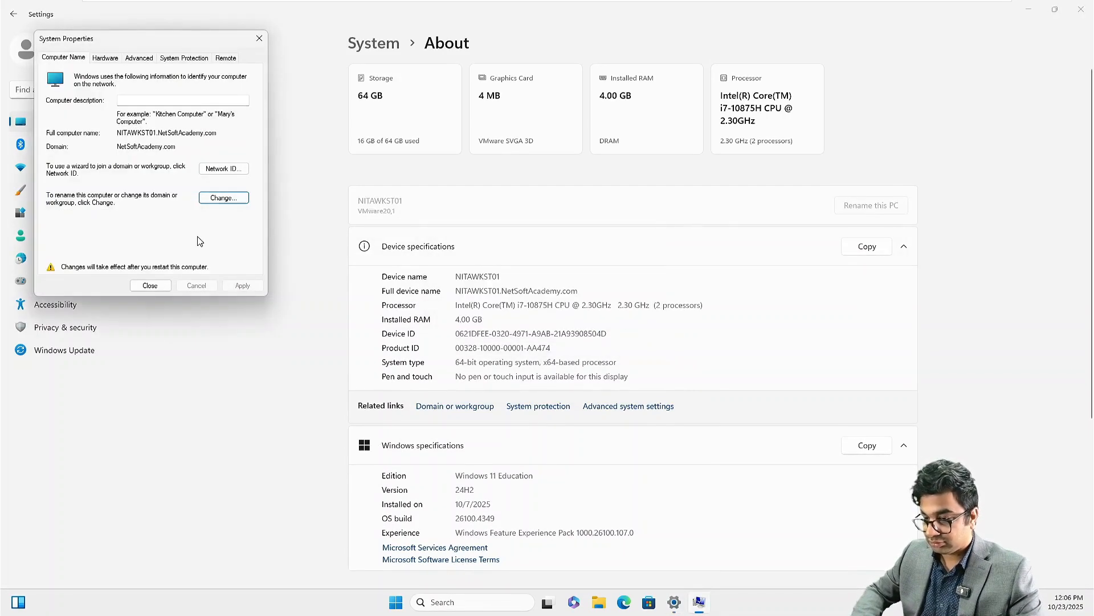
Step: Choose Restart Later, close Settings, and shut down the workstation
click(146, 286)
click(598, 315)
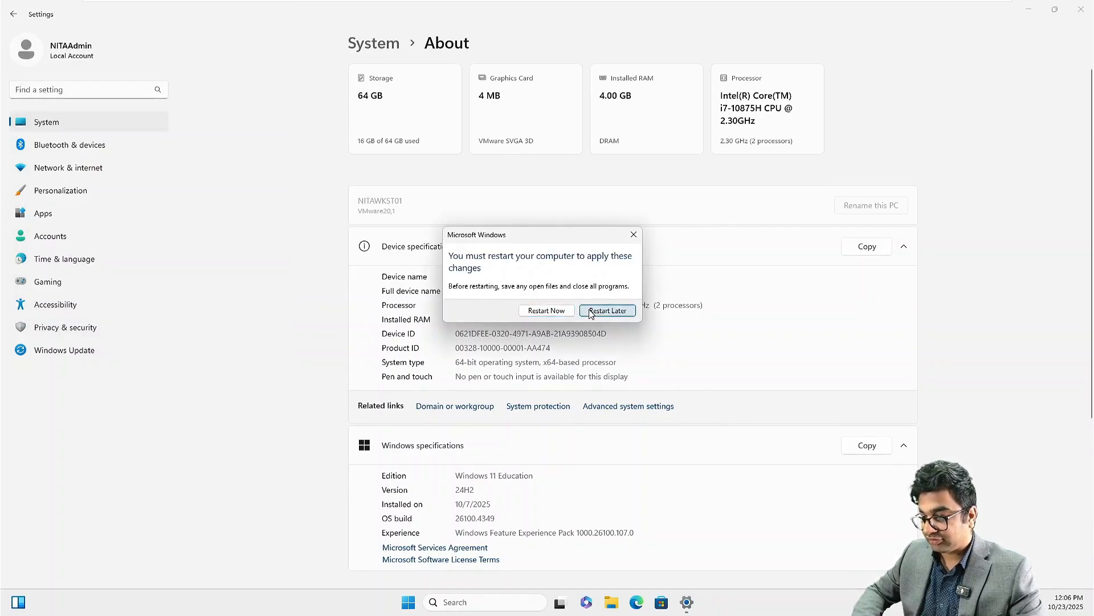
click(1081, 9)
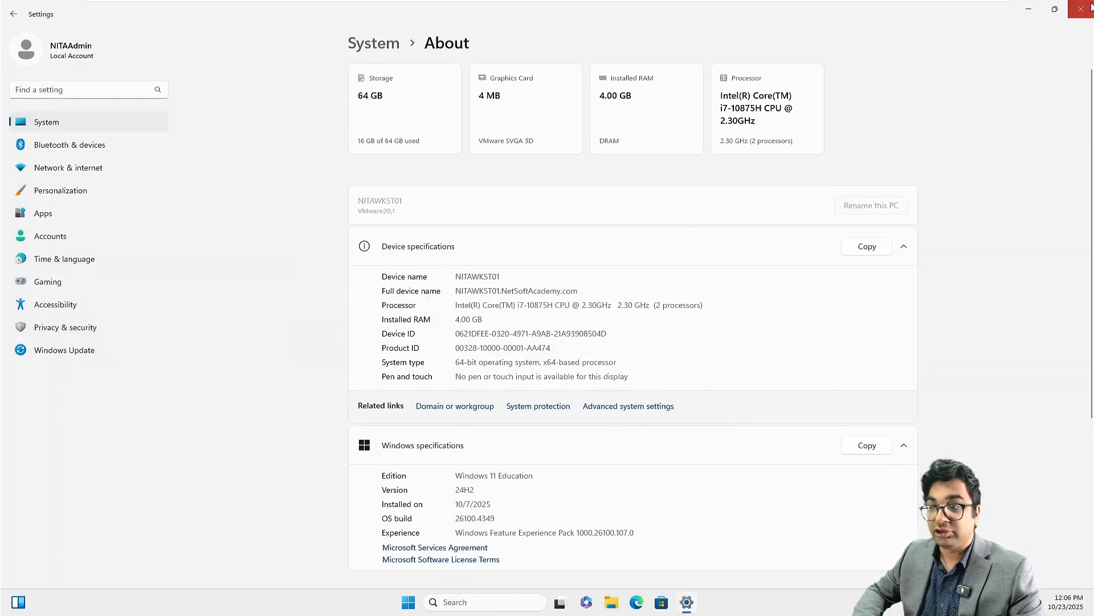
click(421, 602)
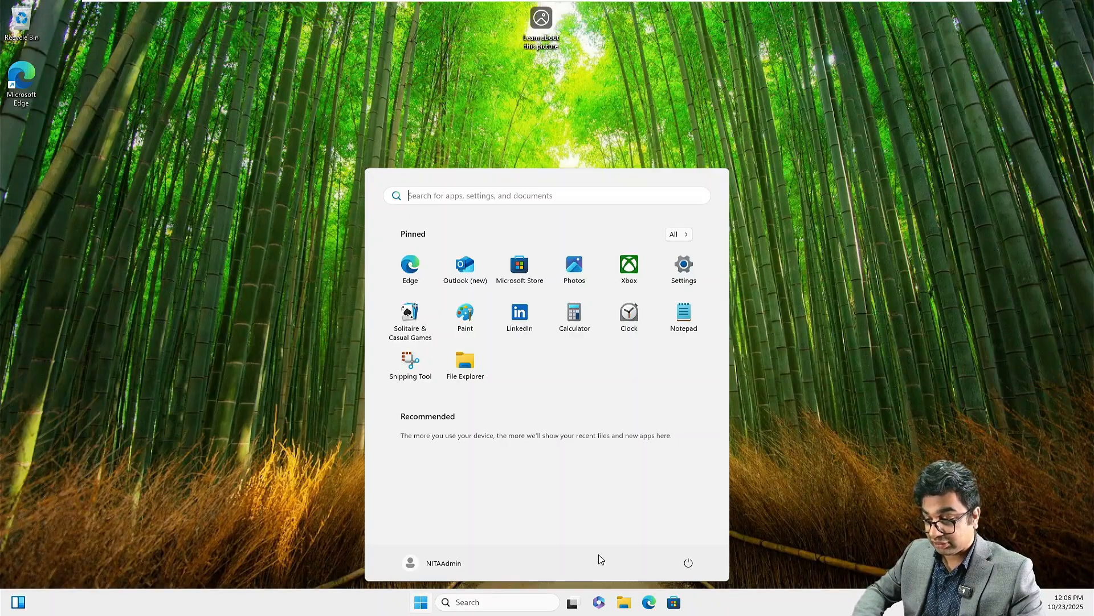
click(687, 564)
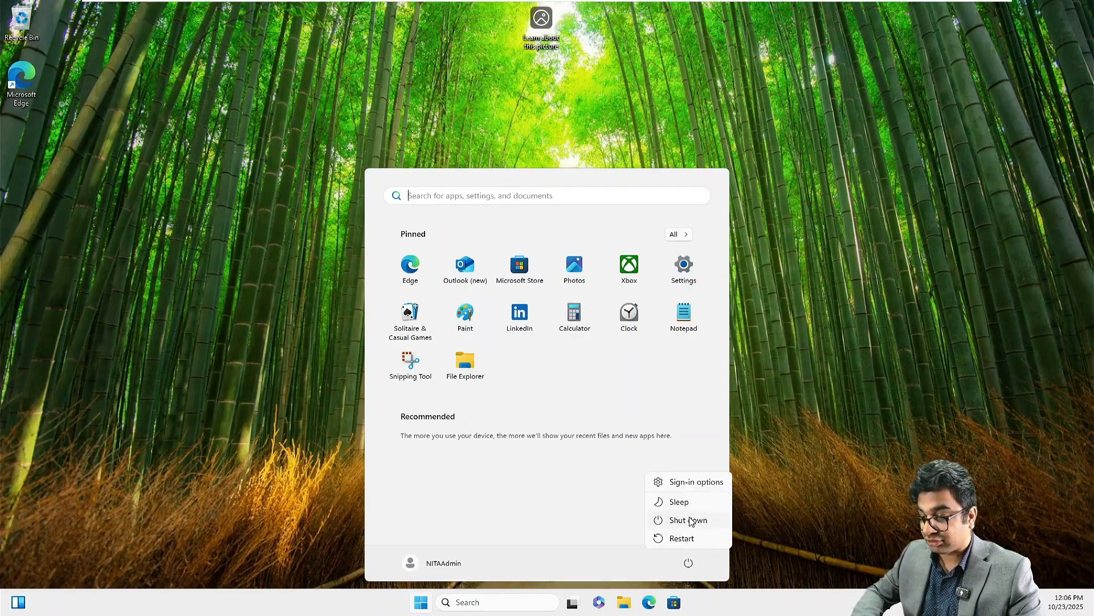
click(690, 520)
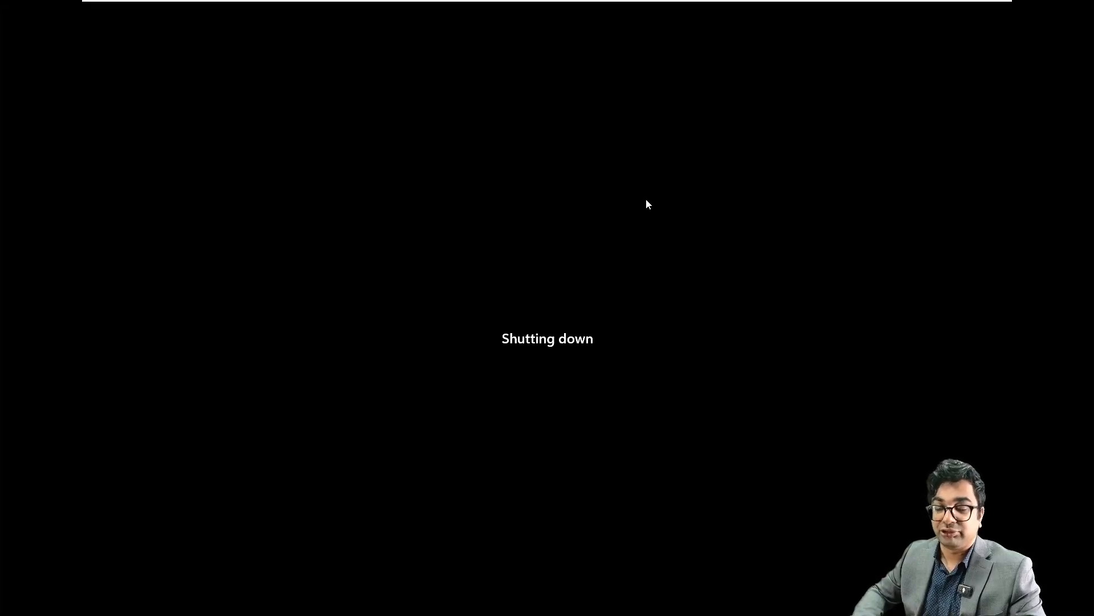
Step: Check that NITAMBXS01's Exchange setup is copying files at 16%, then switch back to NITAADDS01
click(578, 10)
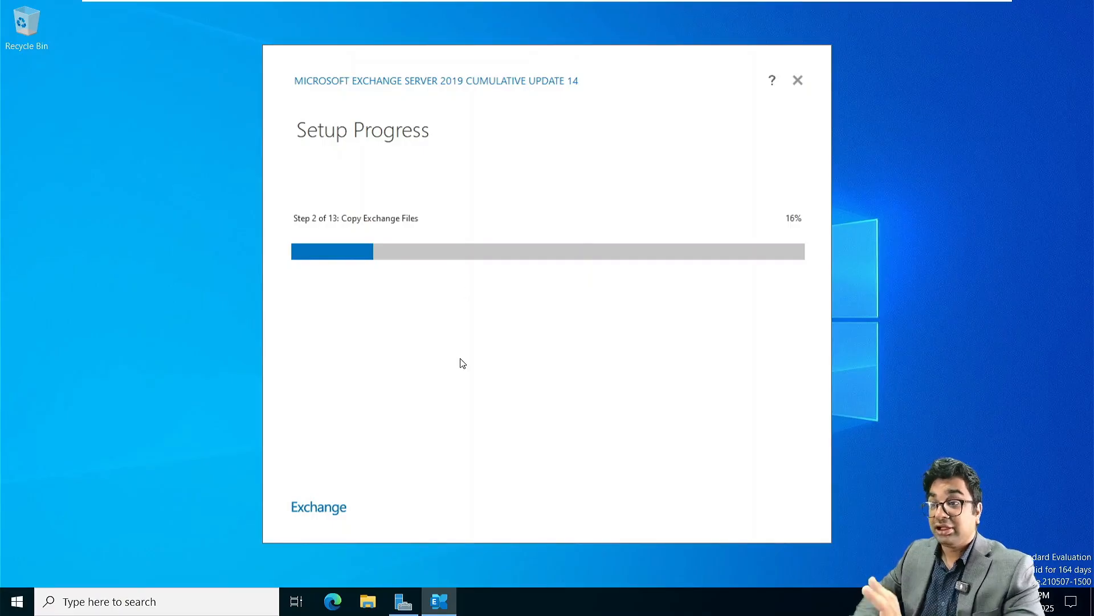
mouse_move(632, 3)
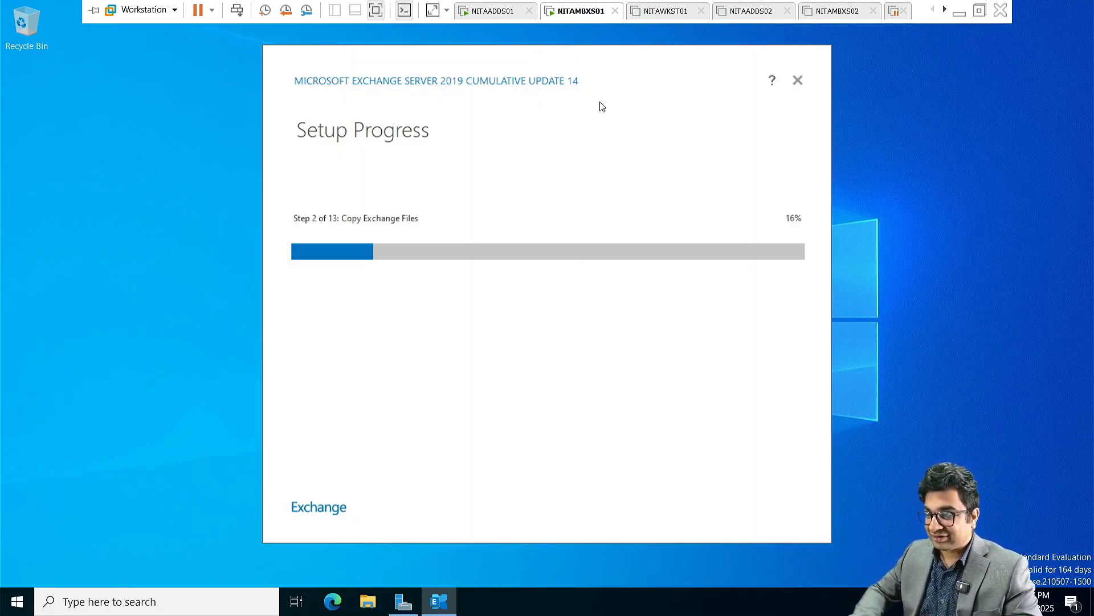
click(494, 11)
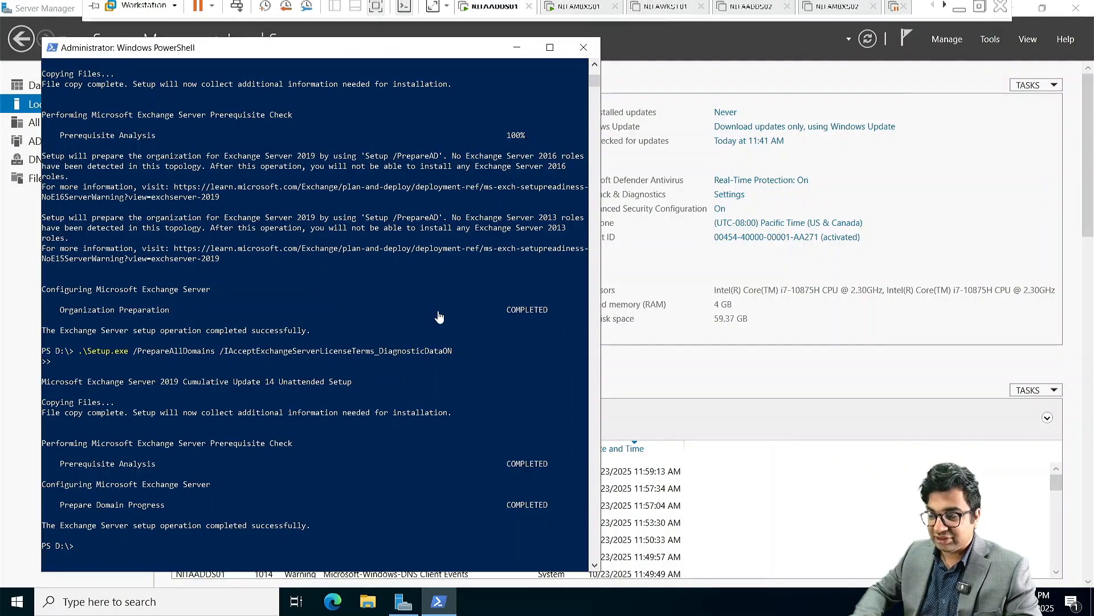
Step: Close NITAADDS01's PowerShell window and power on the NITAADDS02 virtual machine
click(579, 52)
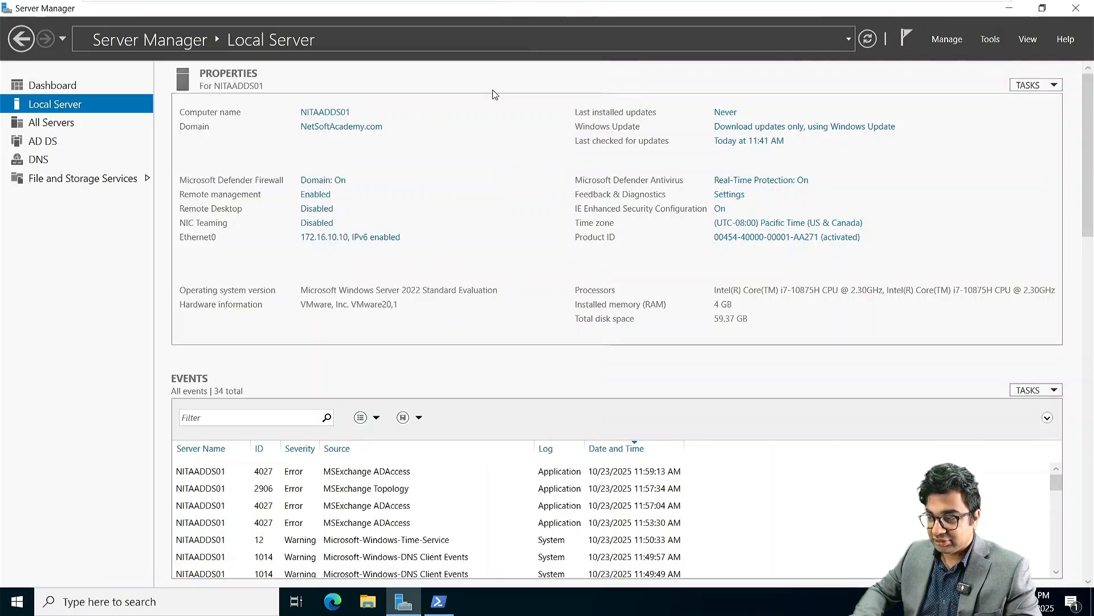
mouse_move(793, 3)
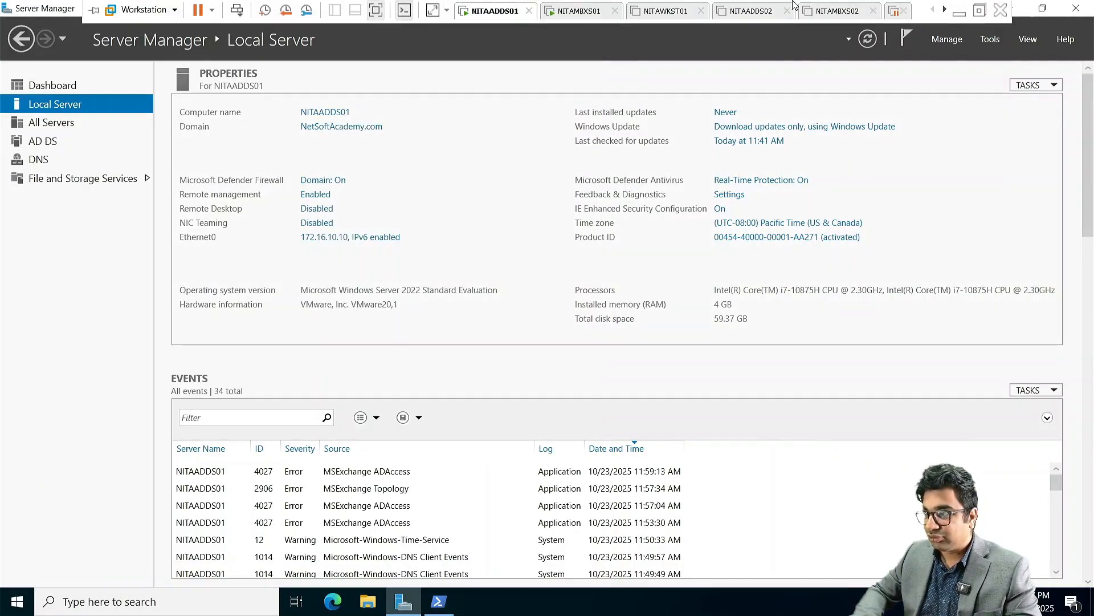
click(764, 16)
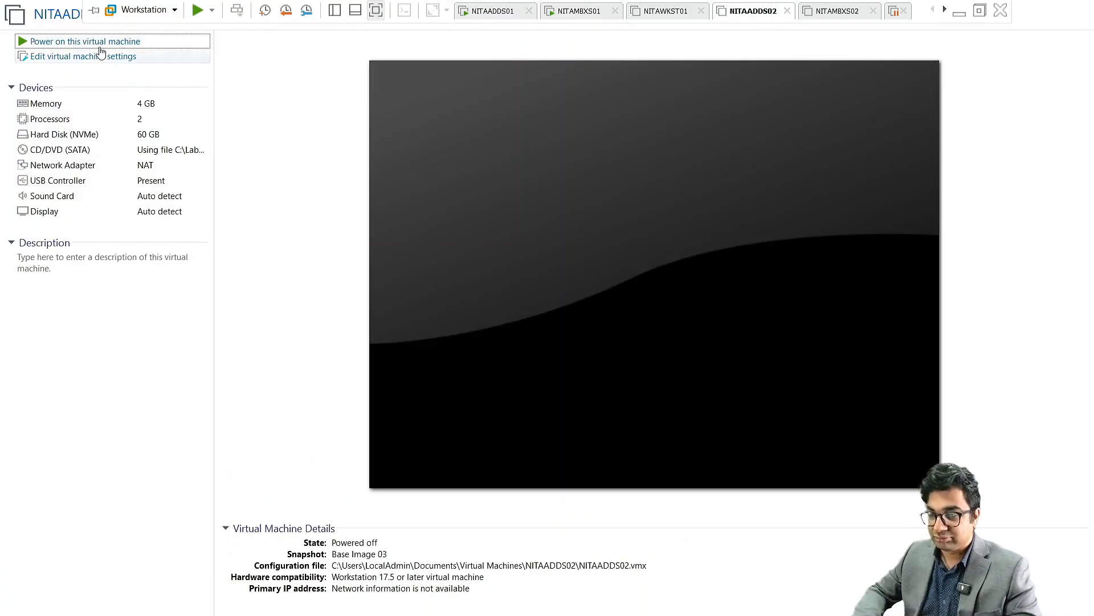
click(96, 43)
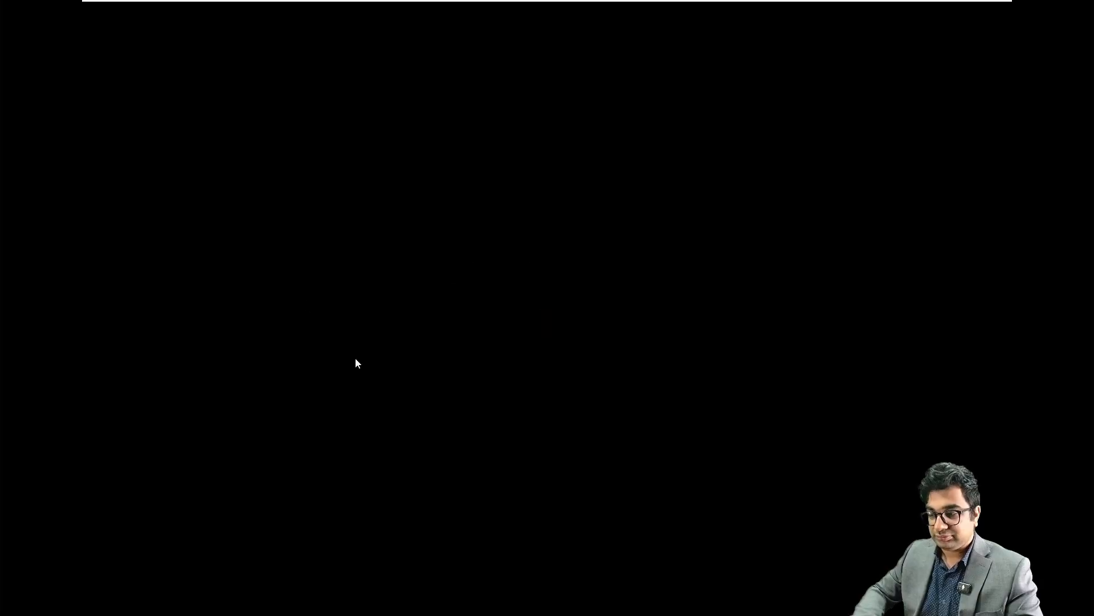
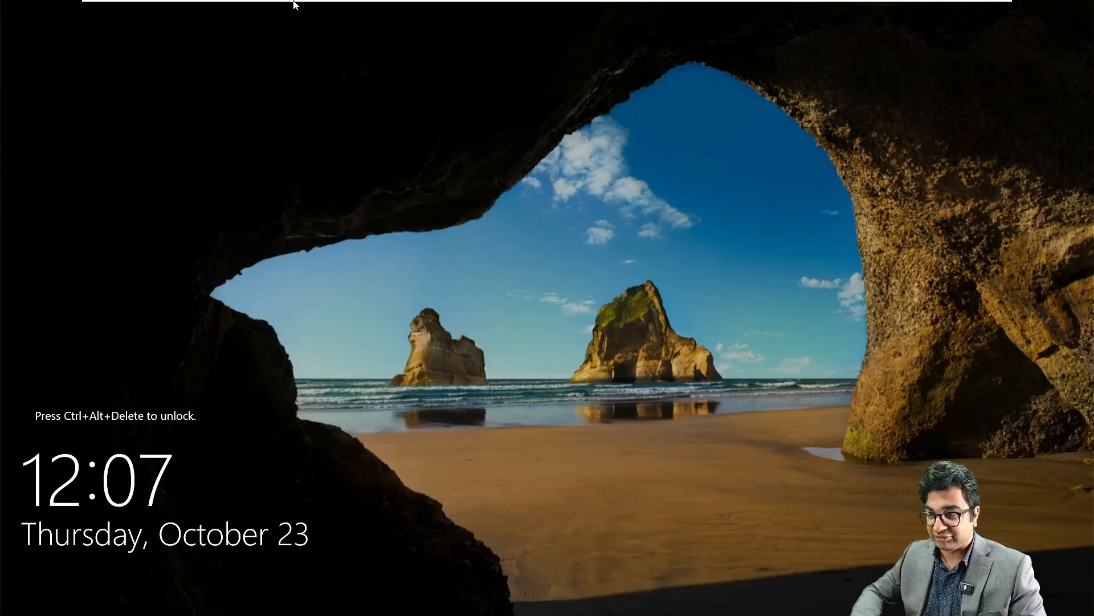
Step: Unlock NITAADDS02 with Ctrl+Alt+Del and sign in as Administrator
mouse_move(275, 3)
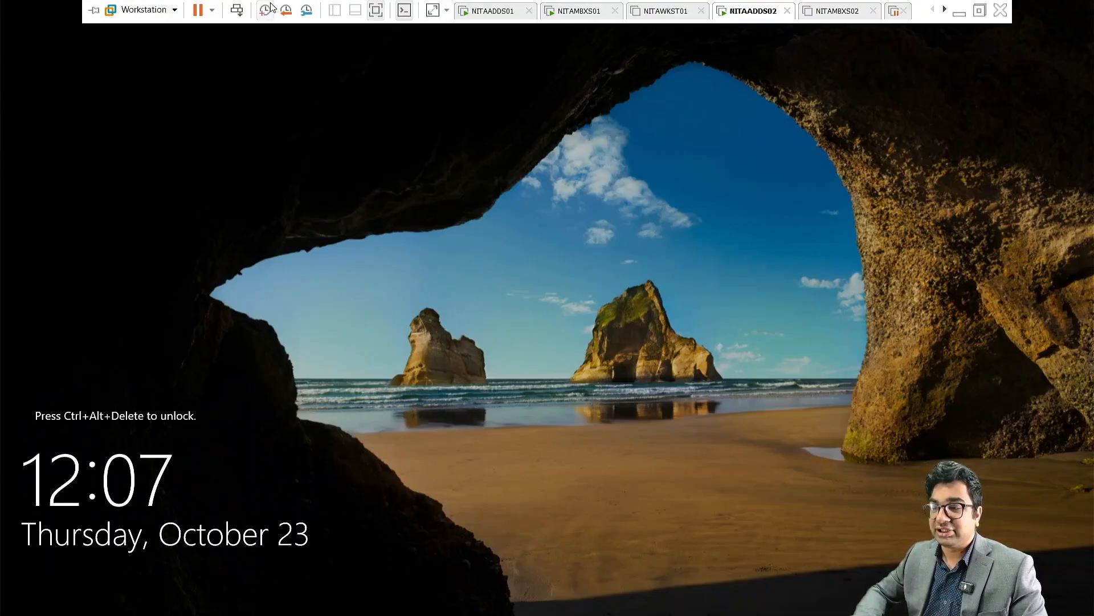
click(238, 9)
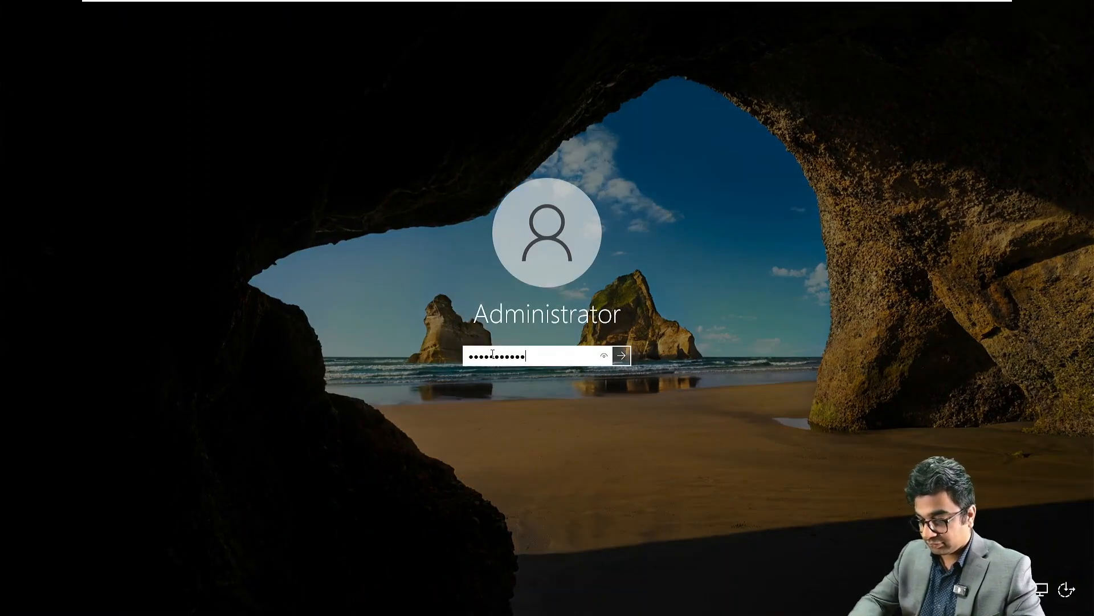
key(Return)
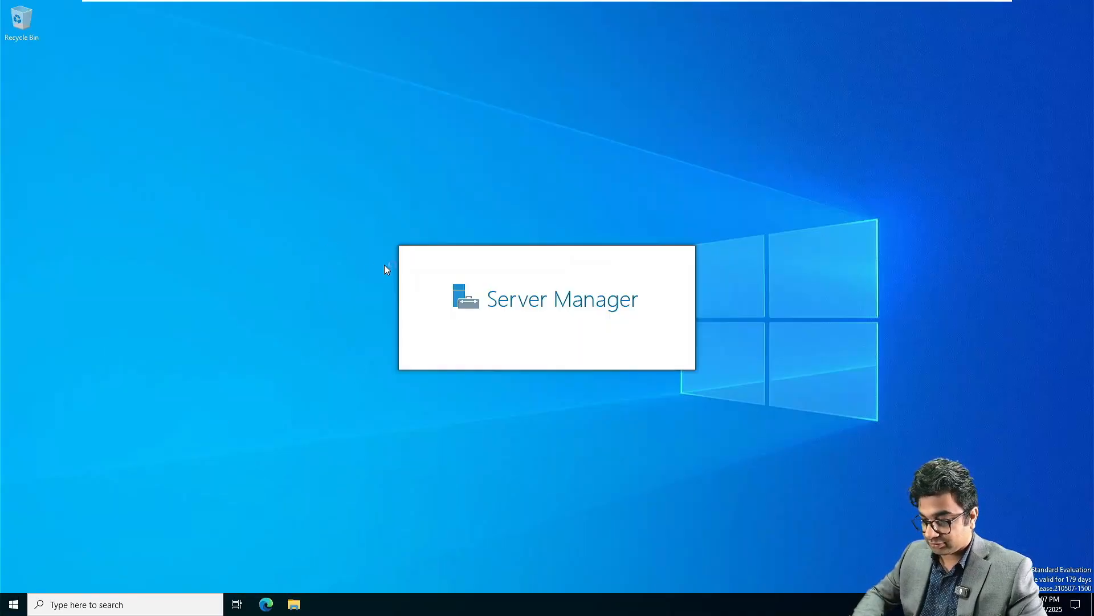
Step: Dismiss the Admin Center pop-up, then open Ethernet0's Network Connections from Local Server
mouse_move(646, 5)
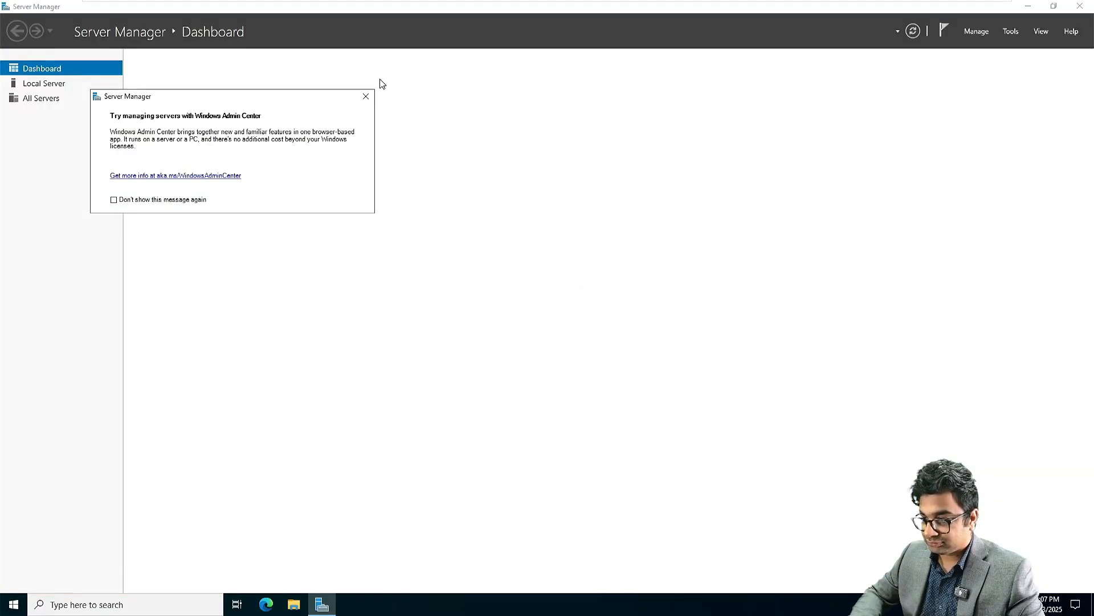
click(366, 92)
click(45, 86)
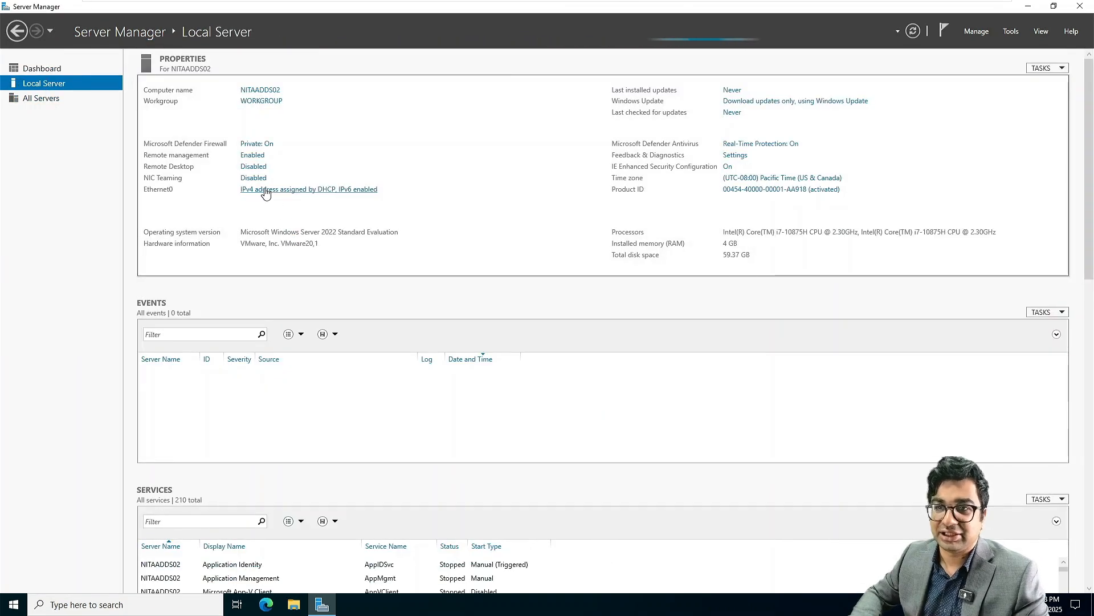
click(265, 191)
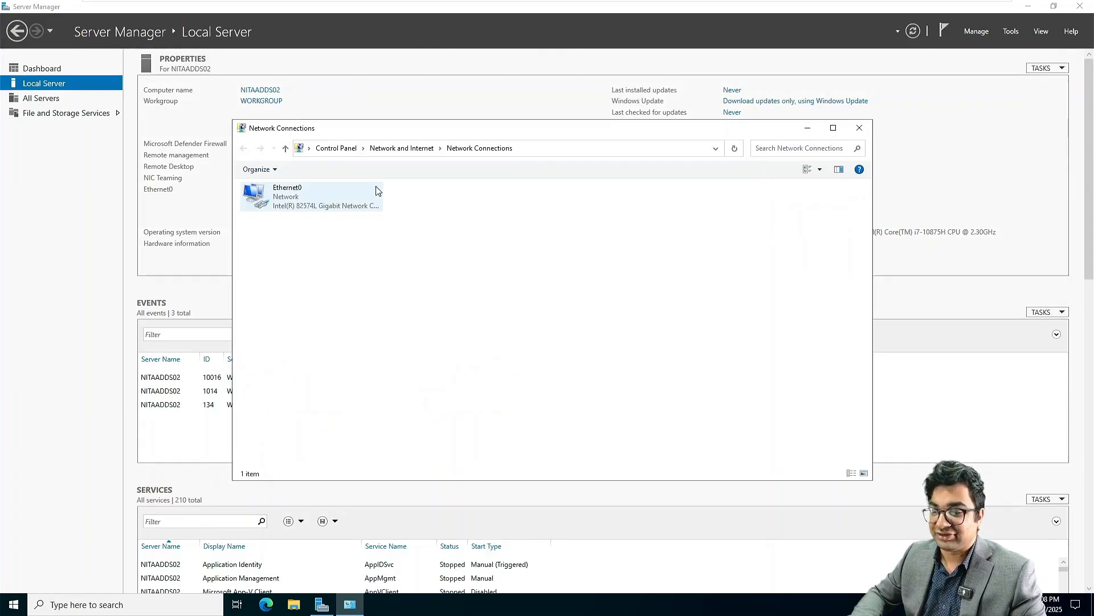
Step: Open Ethernet0's IPv4 properties, begin a static address, then cancel the dialog
click(310, 196)
right_click(311, 196)
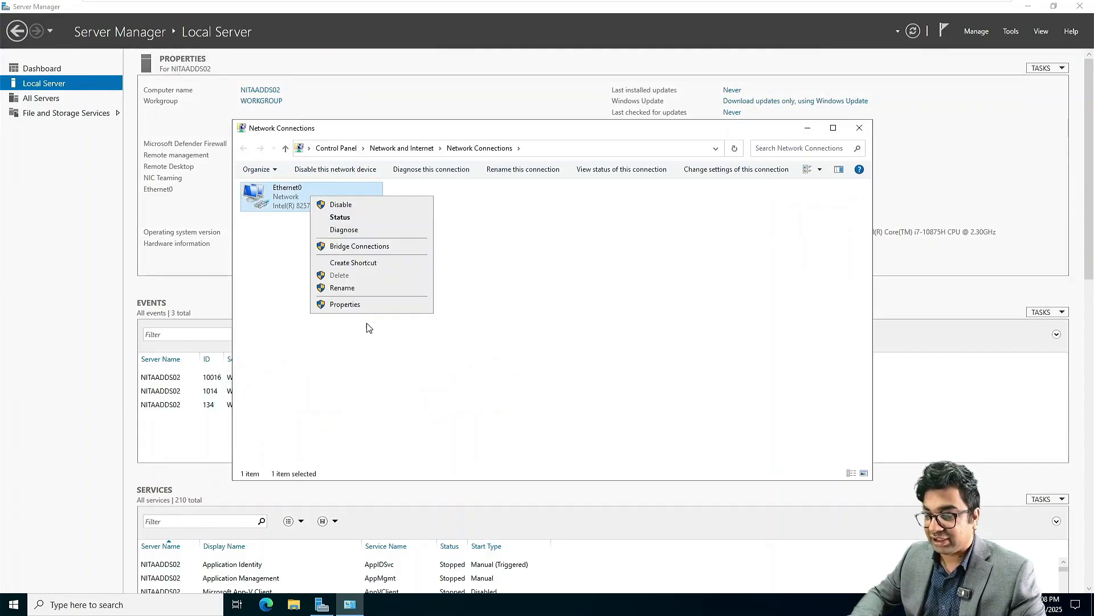
click(345, 304)
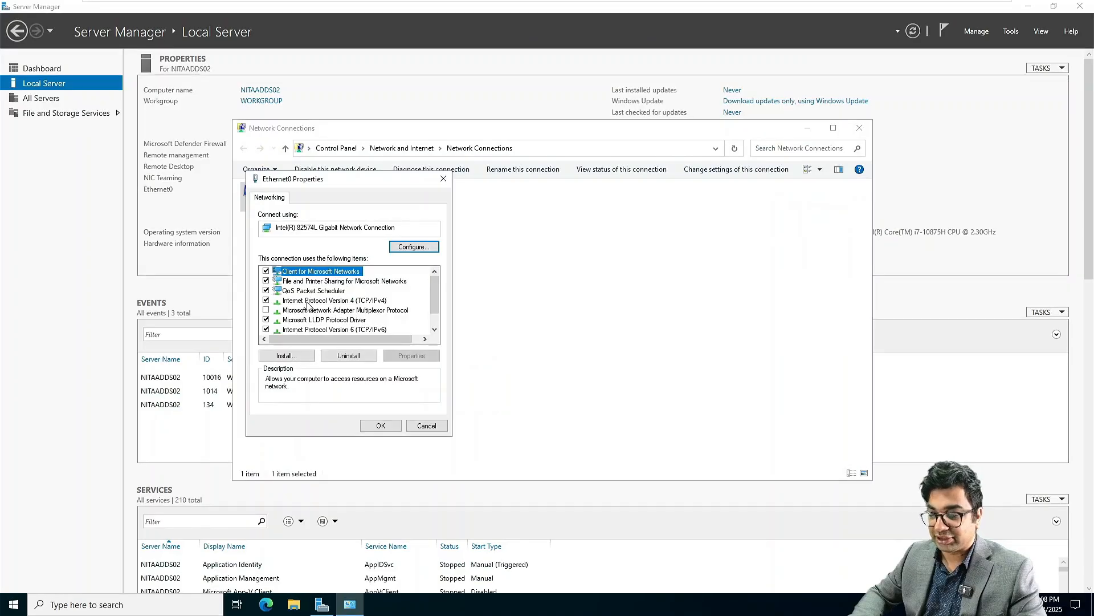
double_click(308, 300)
click(305, 305)
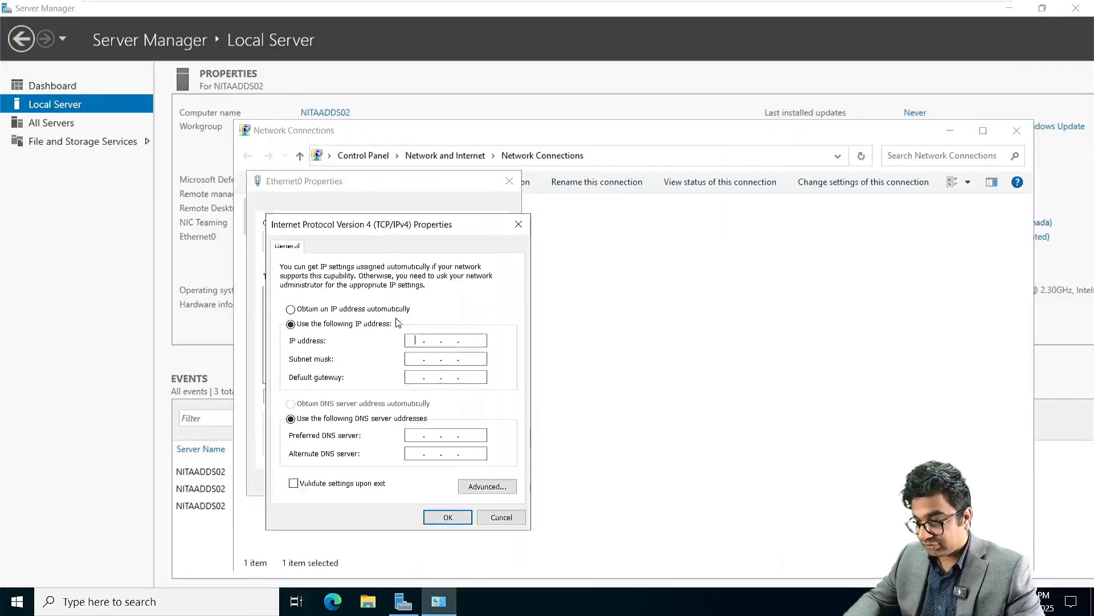
text(17)
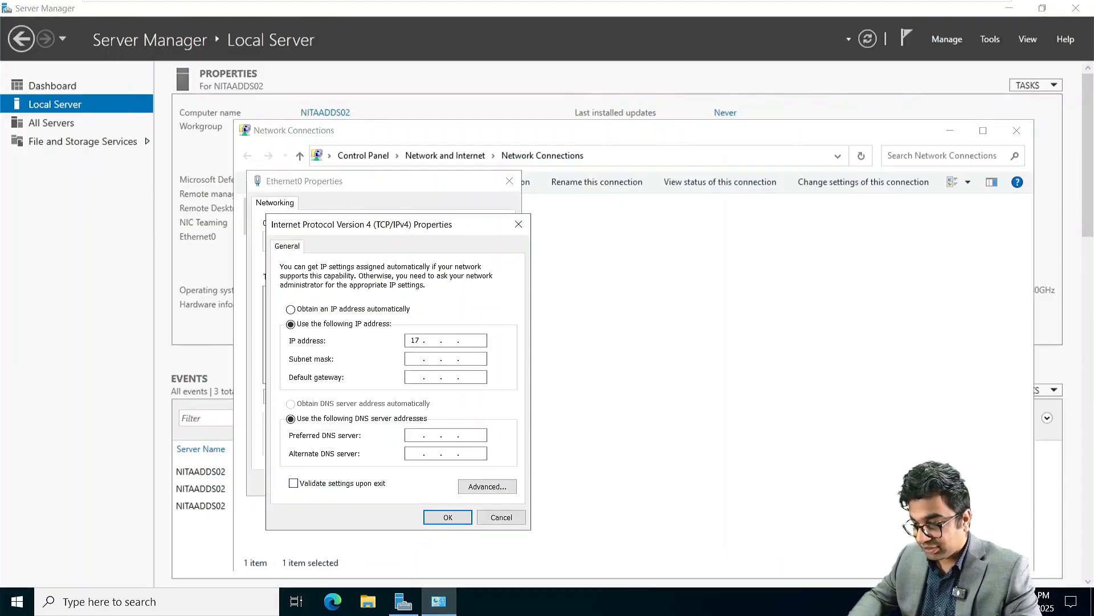
click(502, 517)
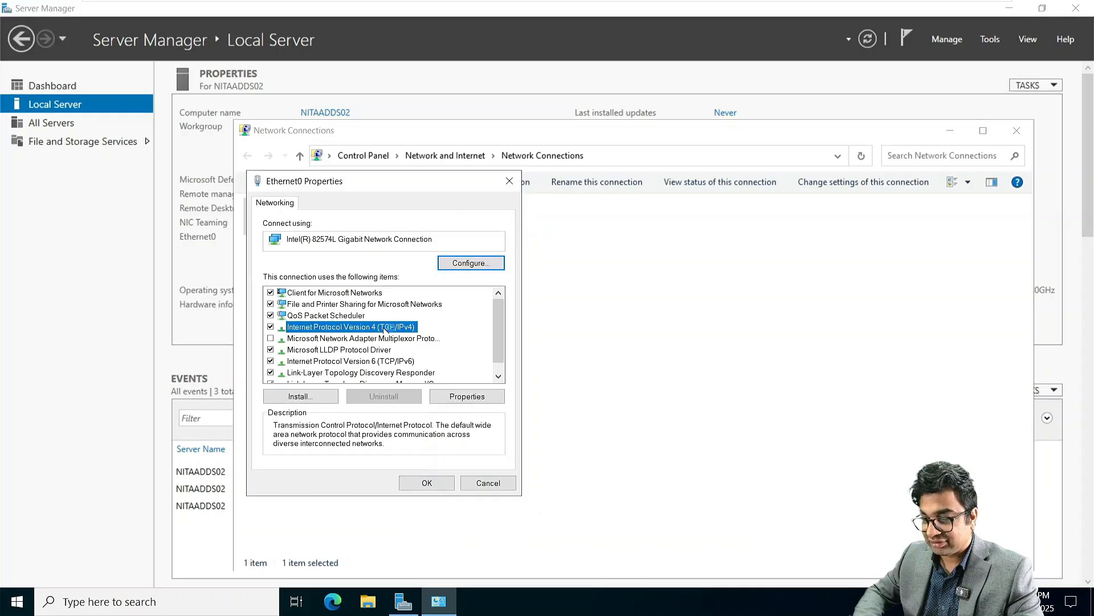
Step: Set static IP 172.16.10.40, mask 255.255.0.0, gateway 172.16.10.1, DNS 172.16.10.40 and 172.16.10.10
double_click(386, 330)
click(385, 332)
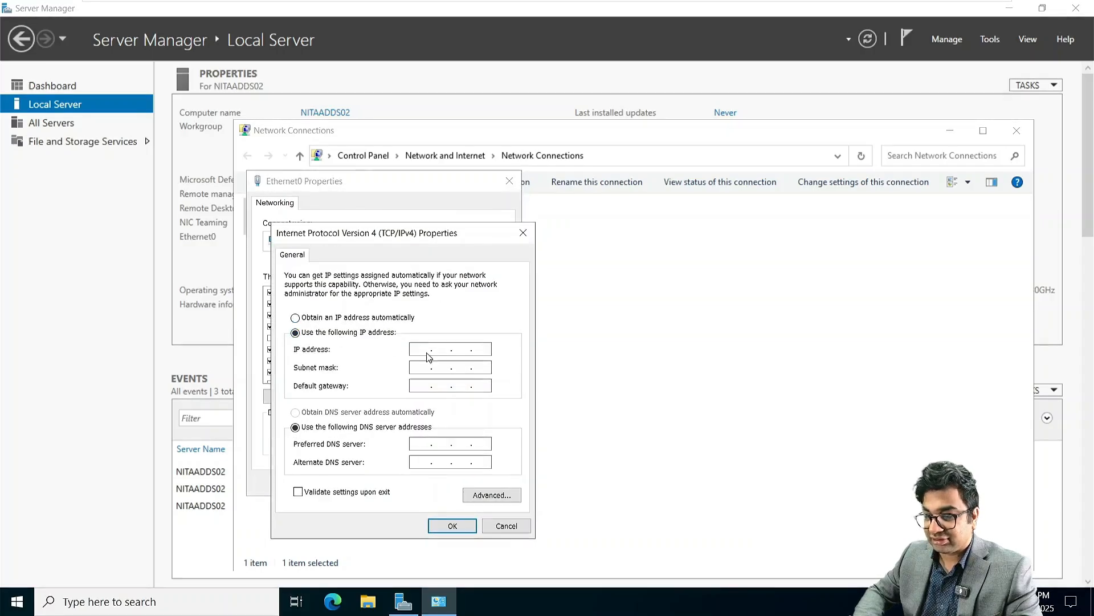
click(418, 347)
text(172 . )
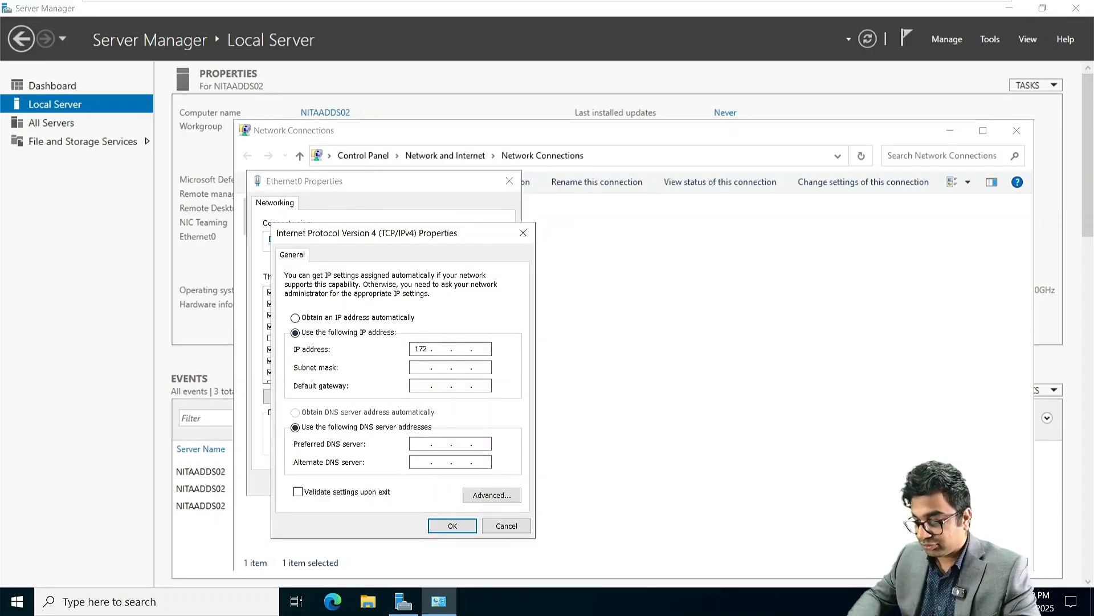
text(16 . 10 . )
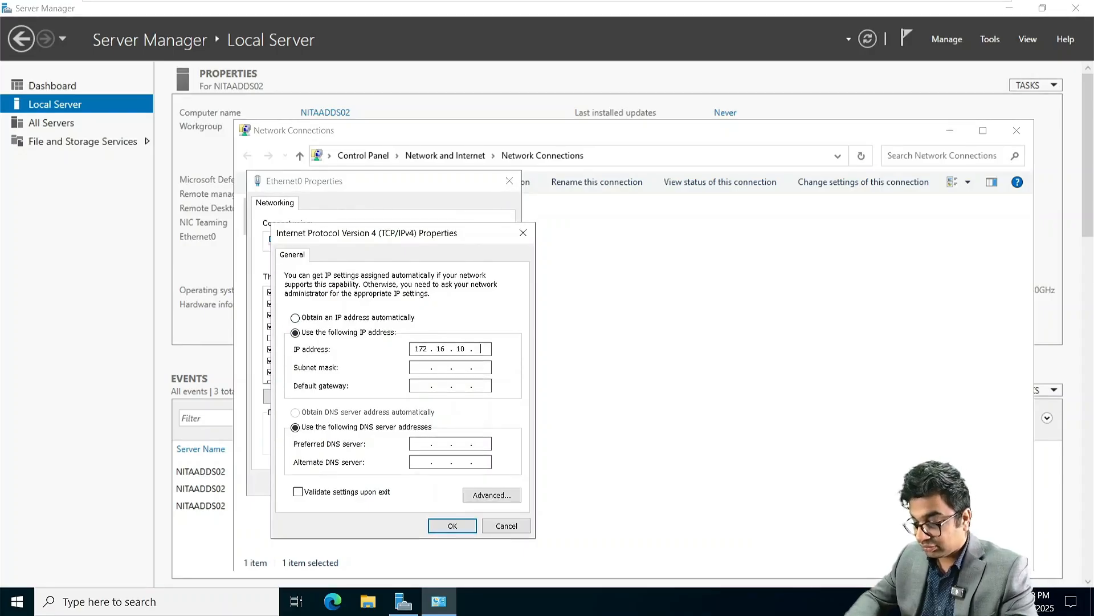
text(40)
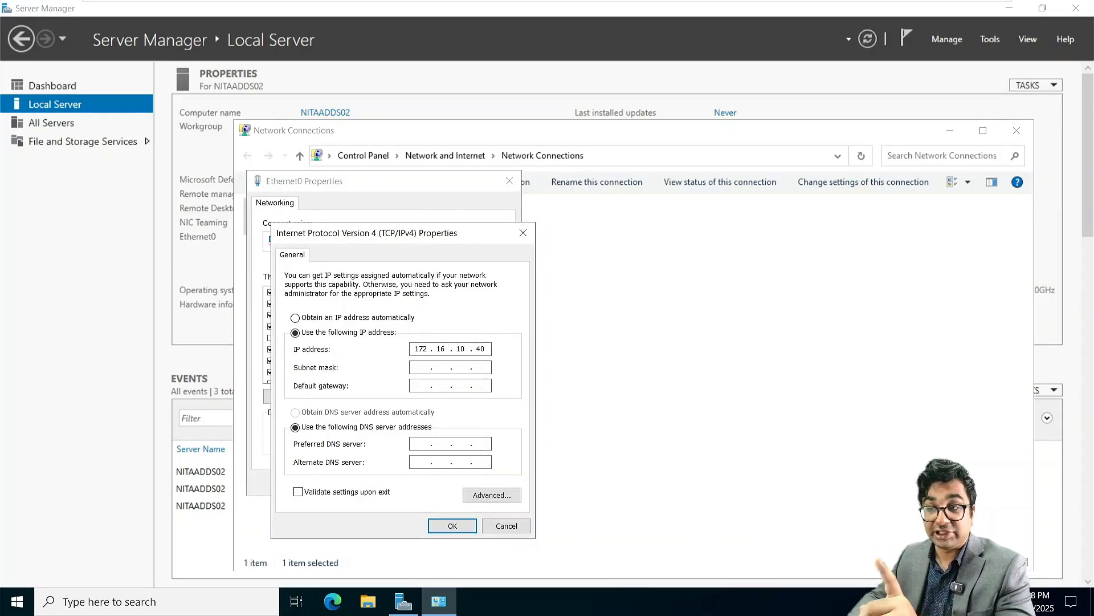
key(Tab)
key(Tab)
text(172 . )
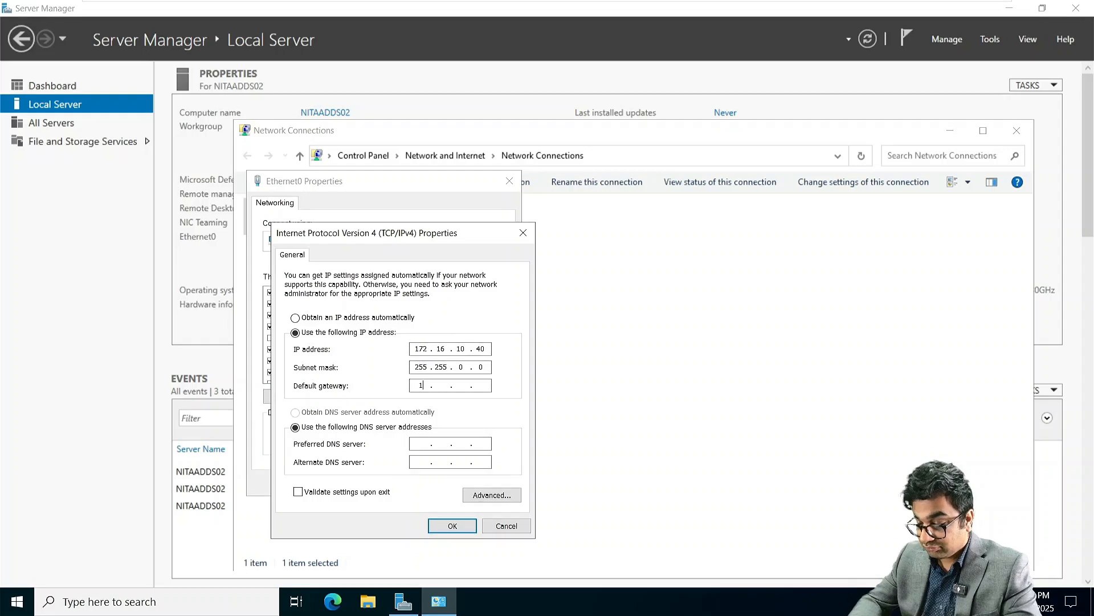
text(16 . 10 .)
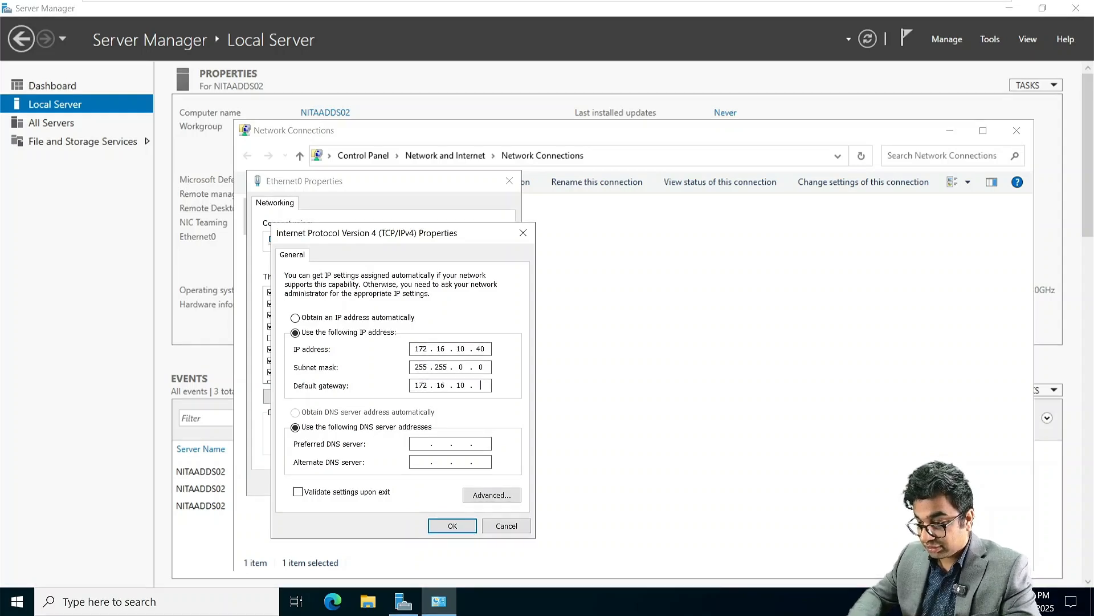
key(Tab)
text(1)
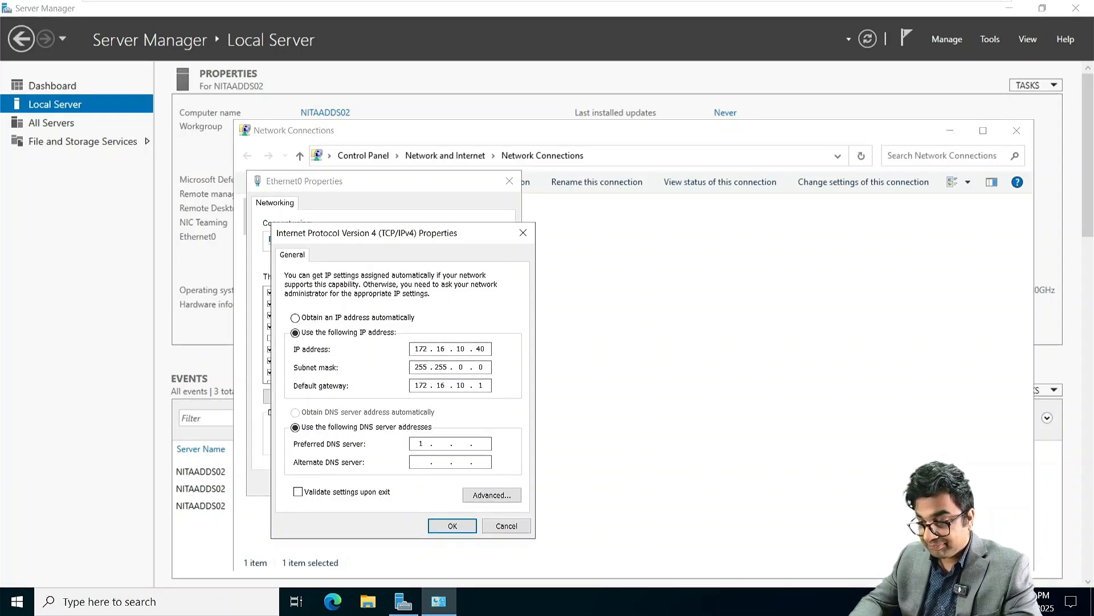
text(72)
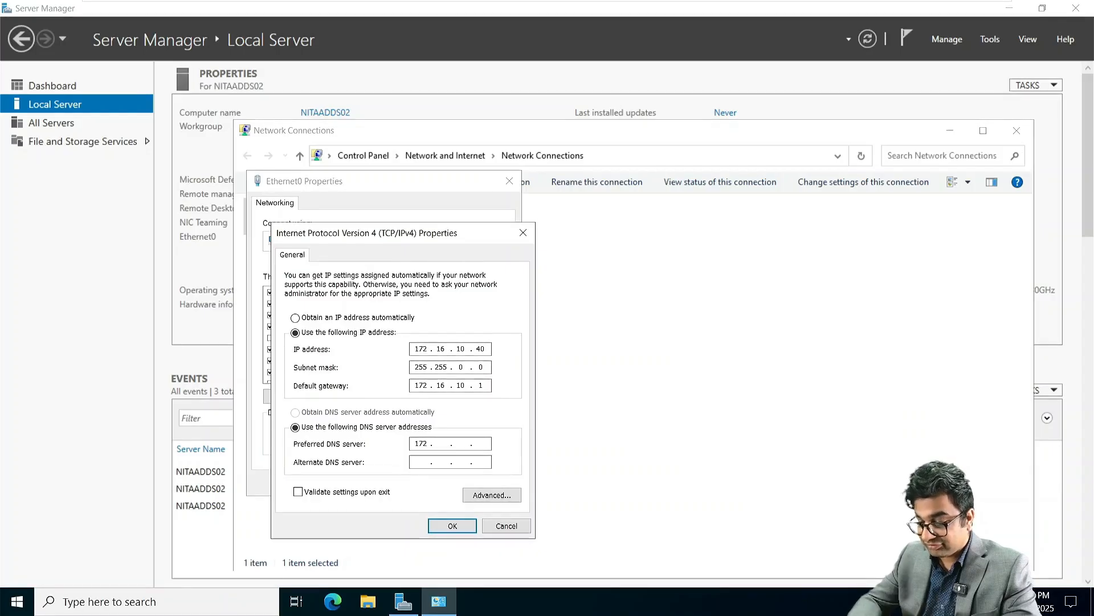
text(16.10.40)
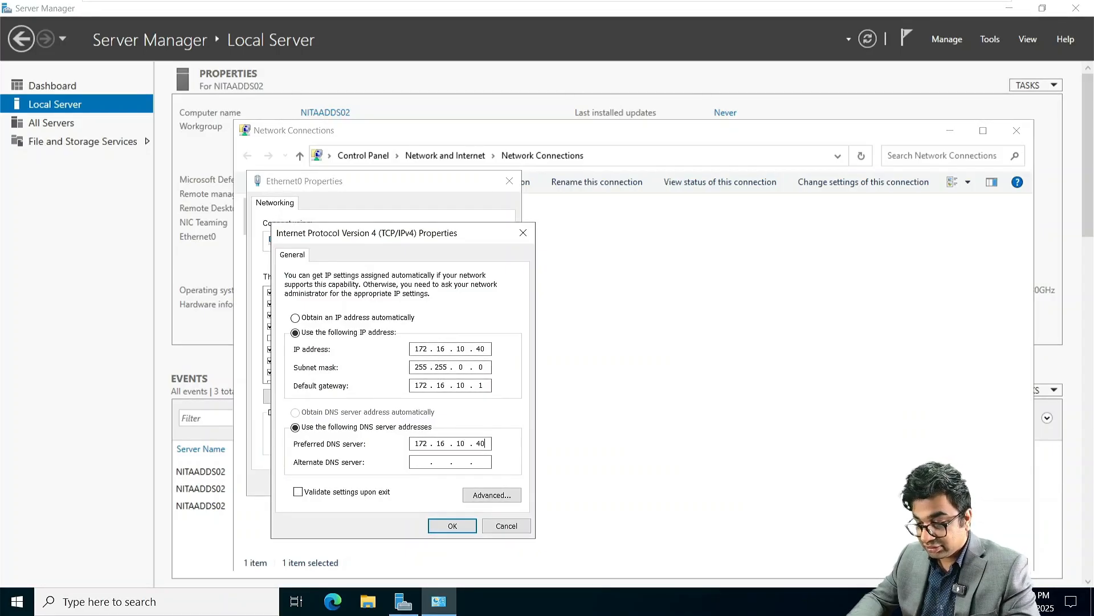
text(172 . . .)
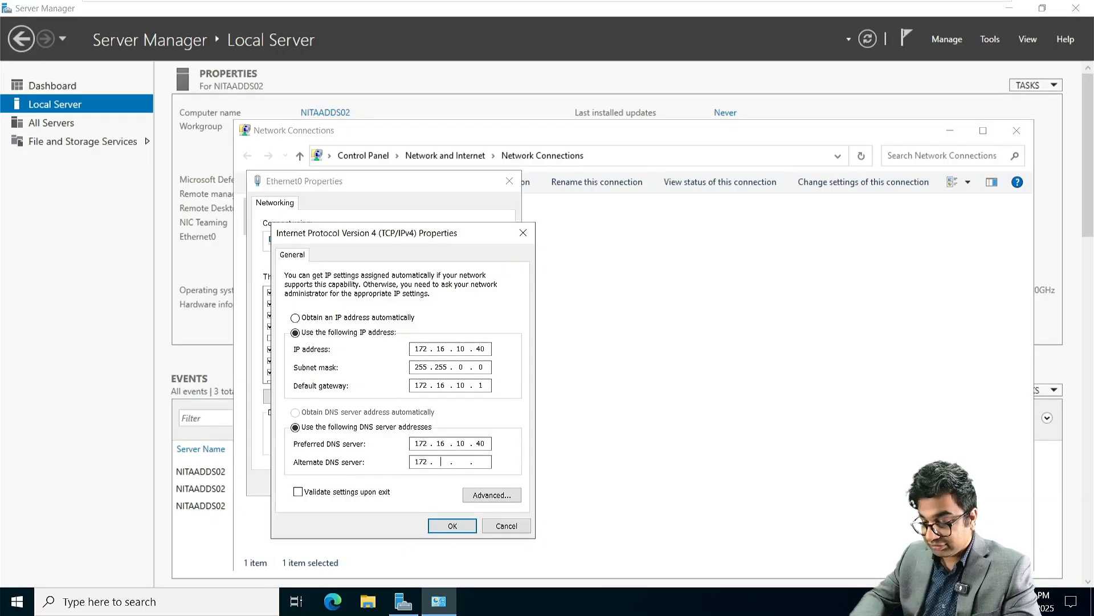
text(16.10.10)
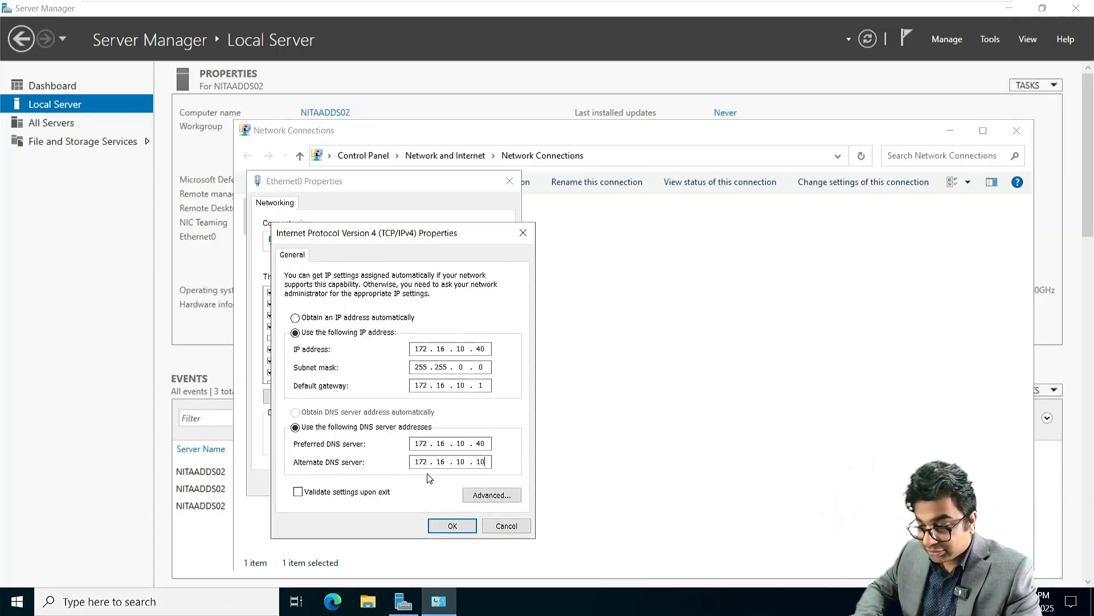
click(450, 526)
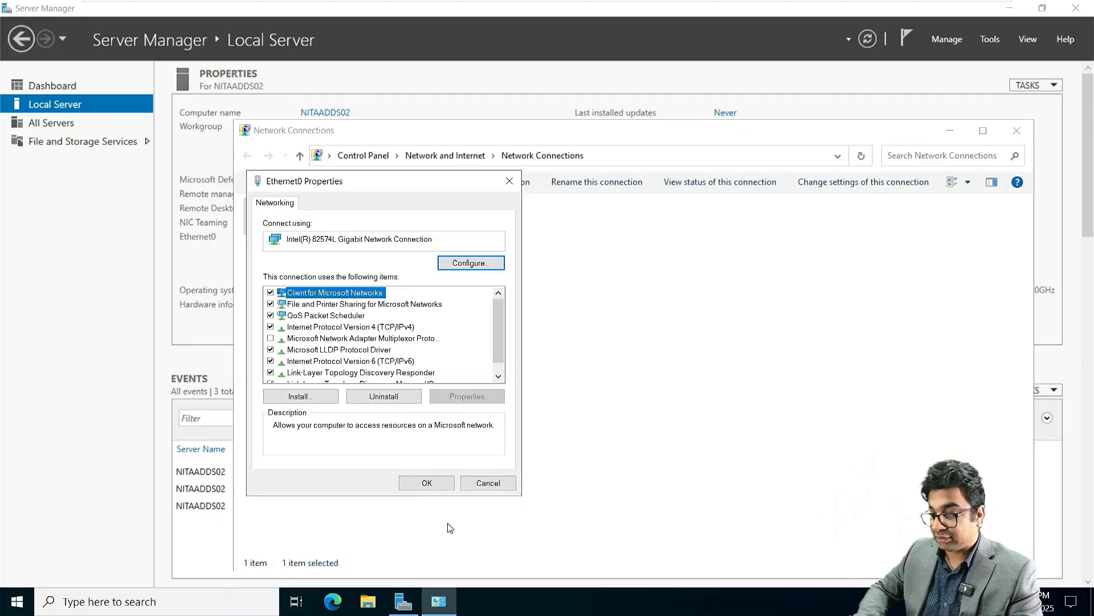
click(425, 482)
Step: Close Network Connections and select the AD DS role with its required features
click(1017, 130)
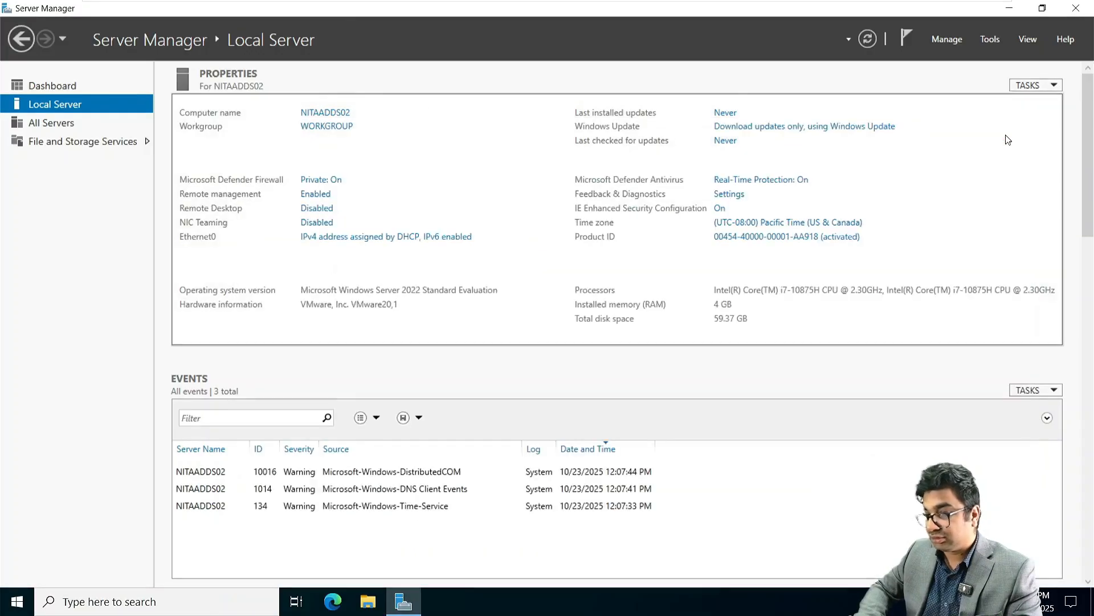
click(73, 87)
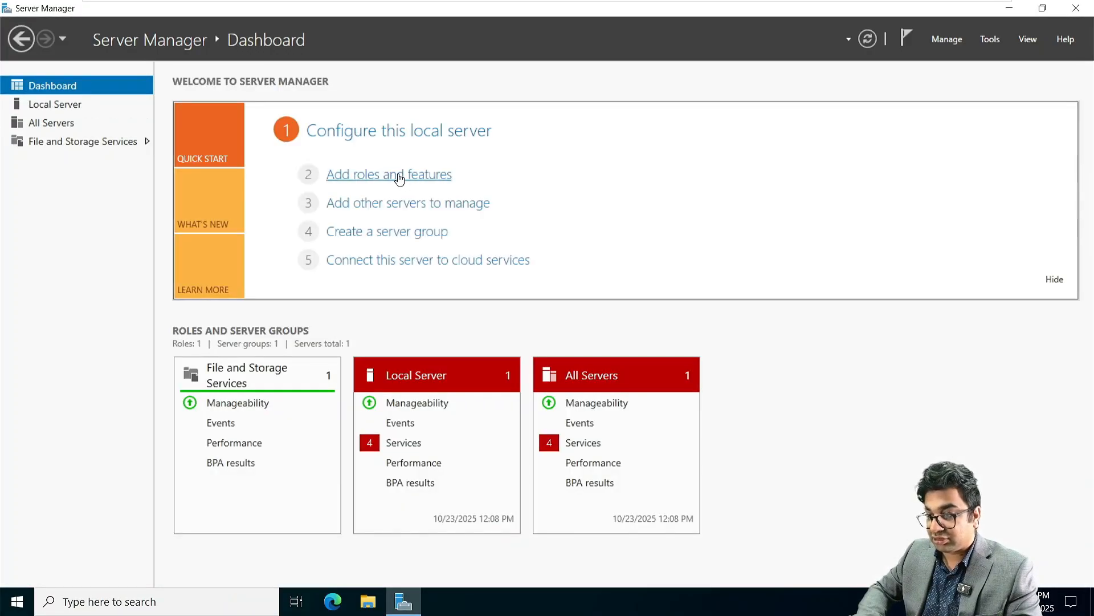
click(401, 177)
click(428, 424)
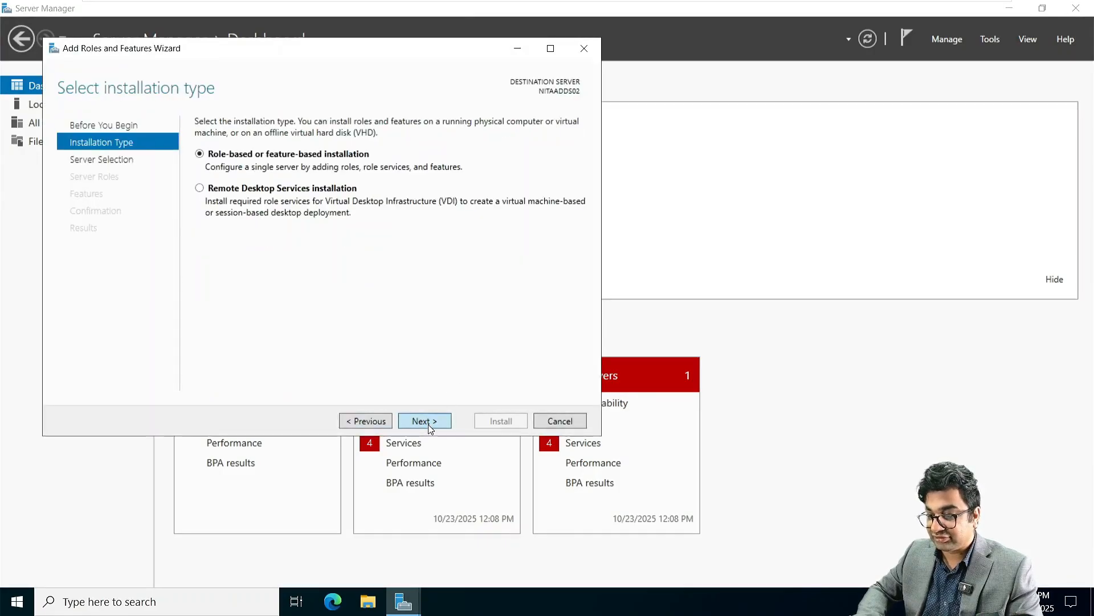
click(429, 424)
click(429, 424)
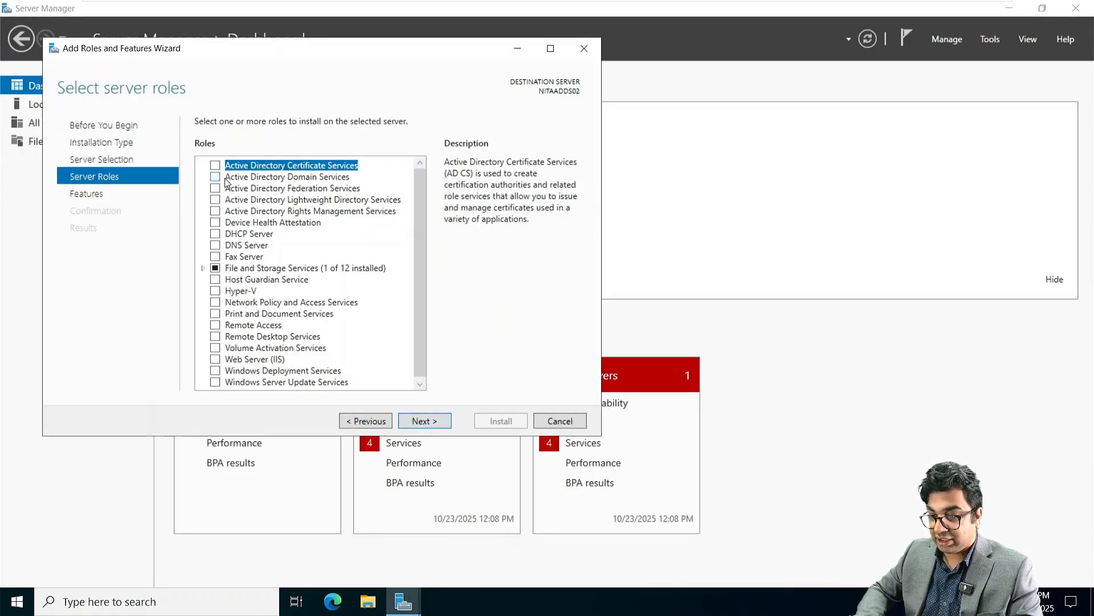
click(215, 177)
click(378, 360)
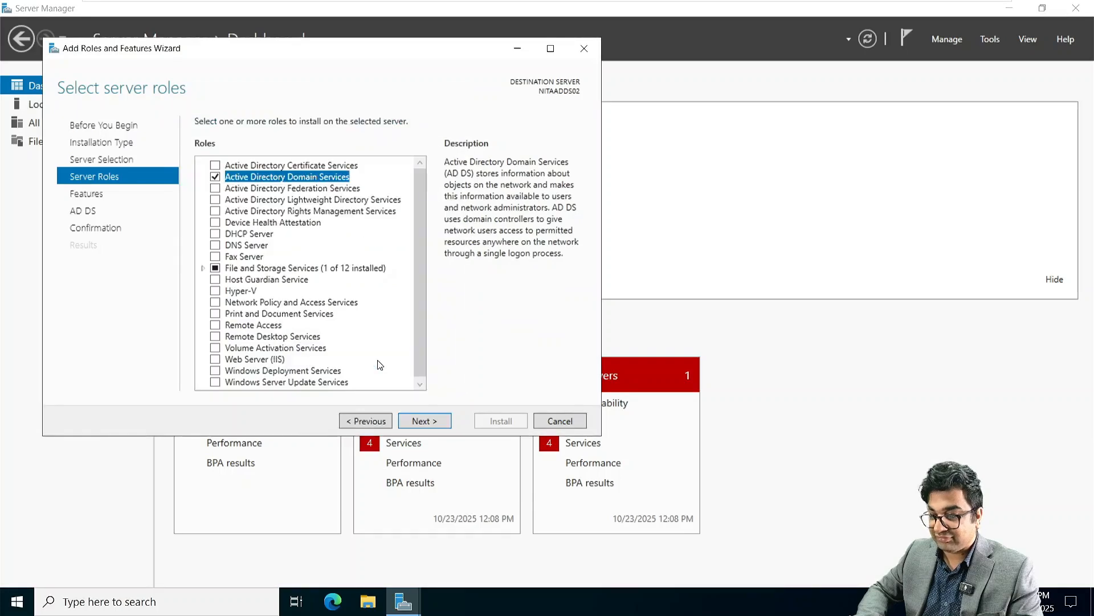
Step: Install the AD DS role and tools, close the wizard, and view the notifications
click(417, 420)
click(417, 419)
click(417, 419)
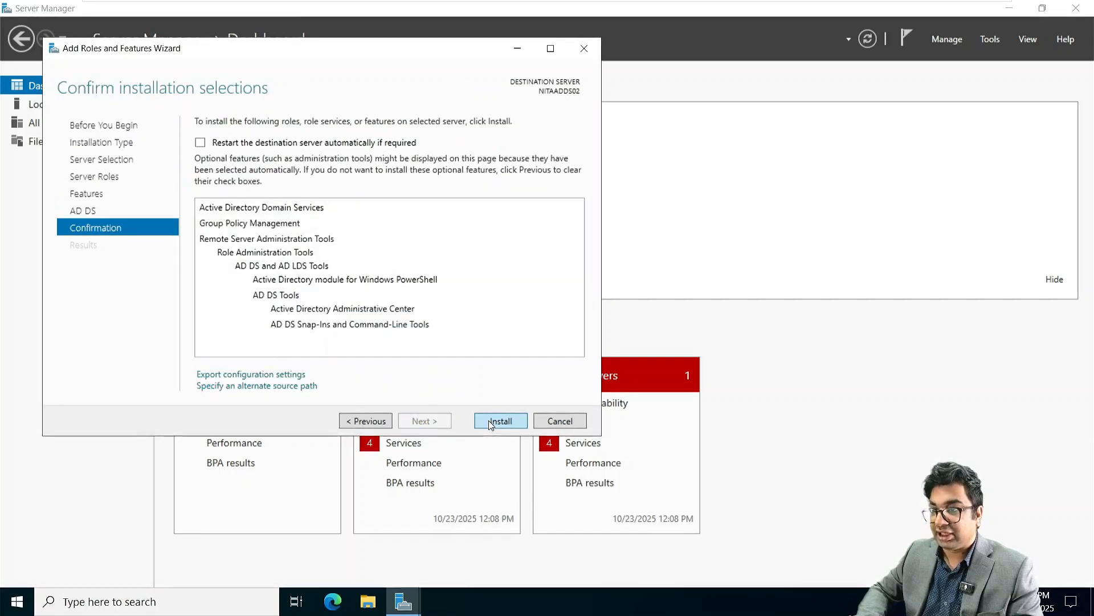
click(489, 421)
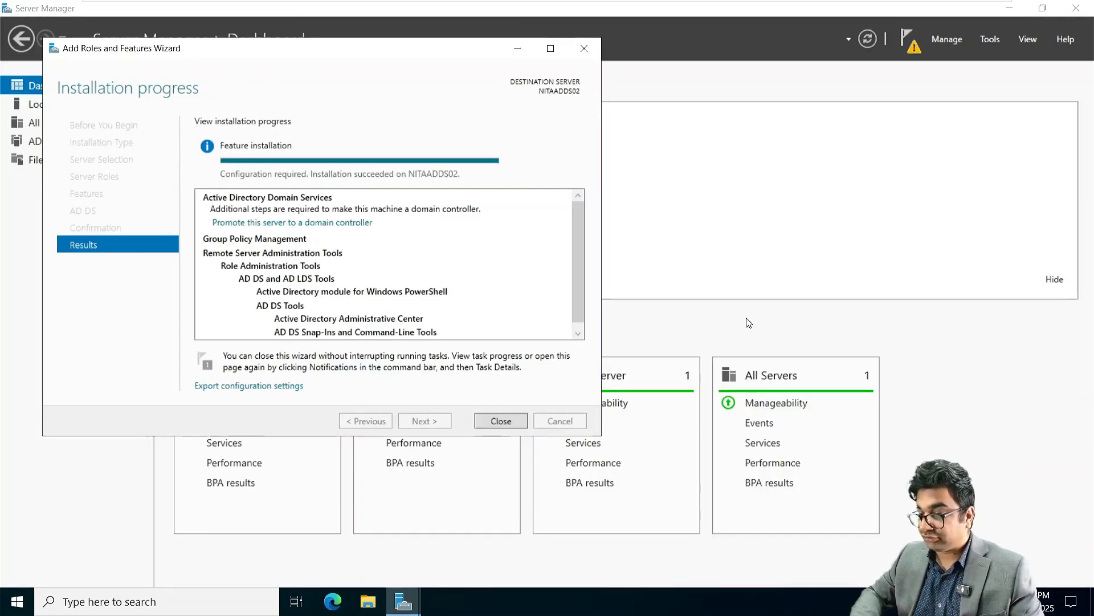
click(494, 423)
click(907, 39)
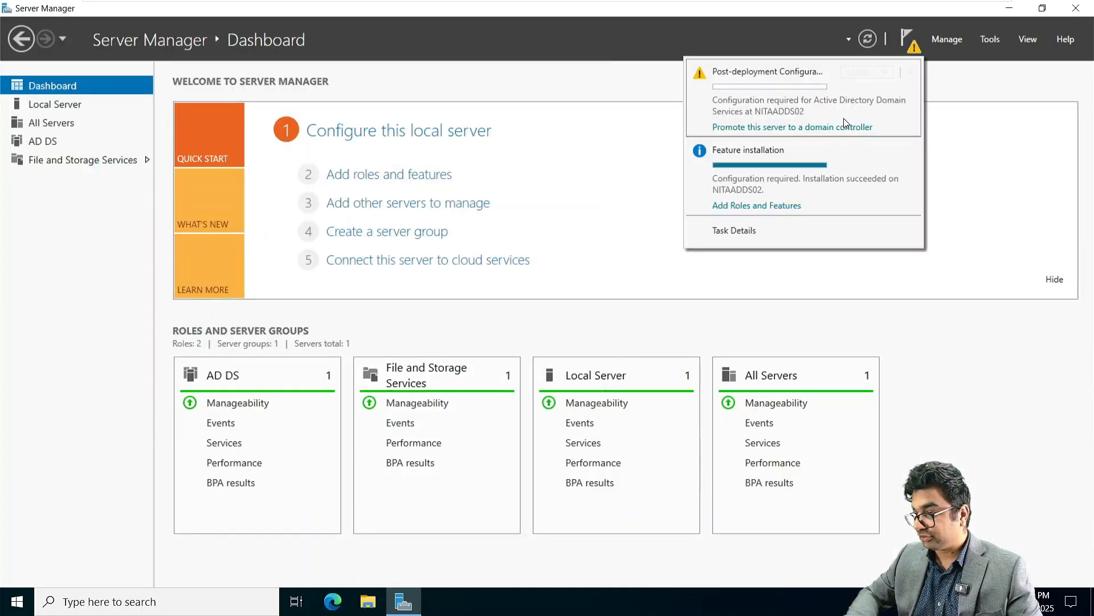
Step: Choose to add a new domain to the existing forest under parent Netsoftacademy.com
click(845, 127)
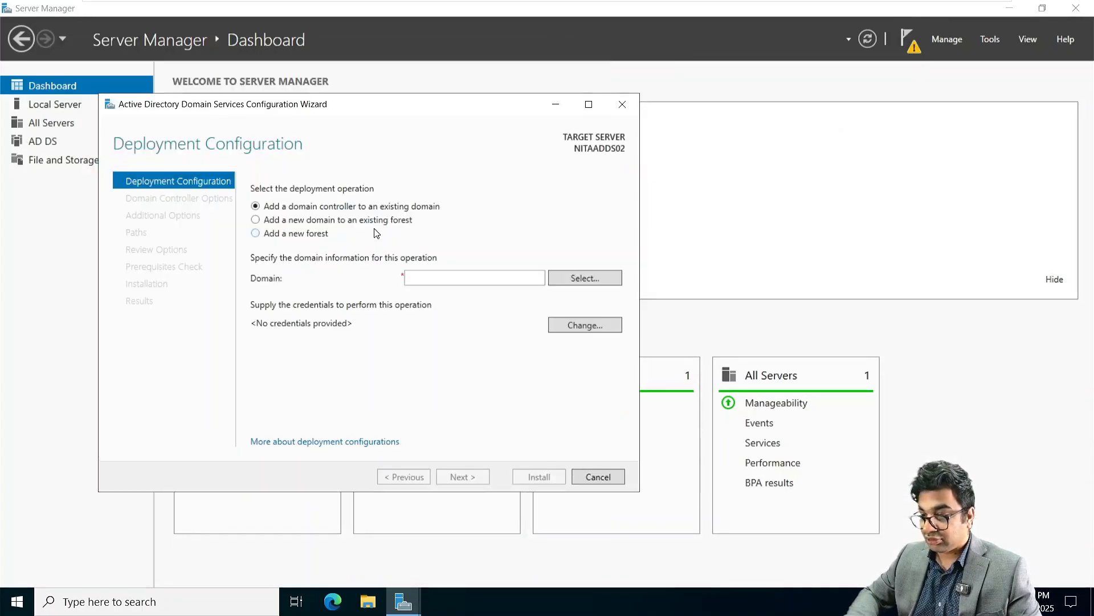
click(282, 223)
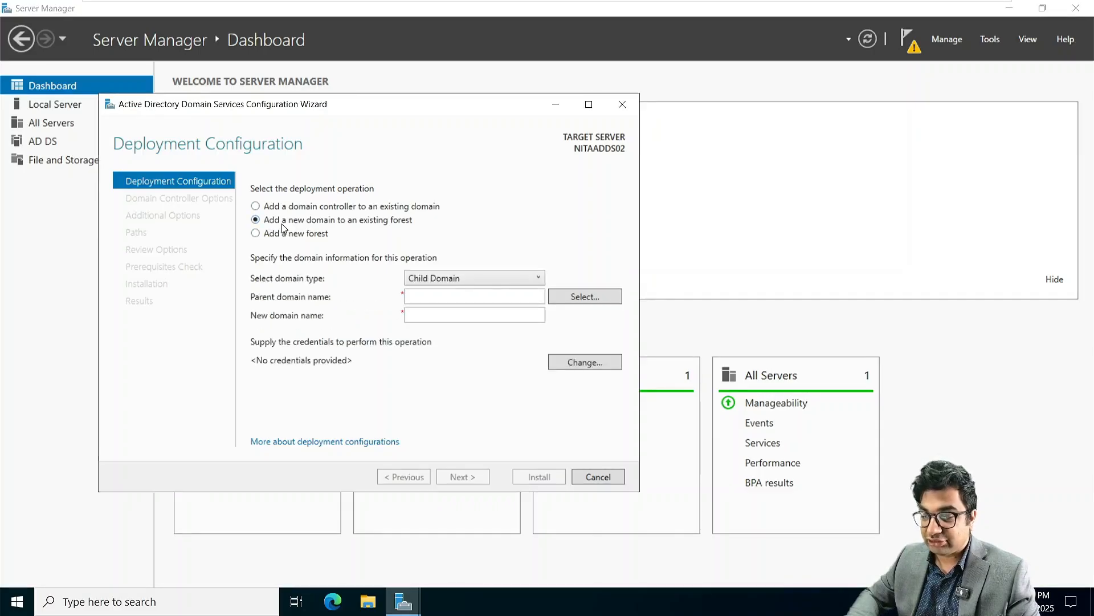
click(437, 299)
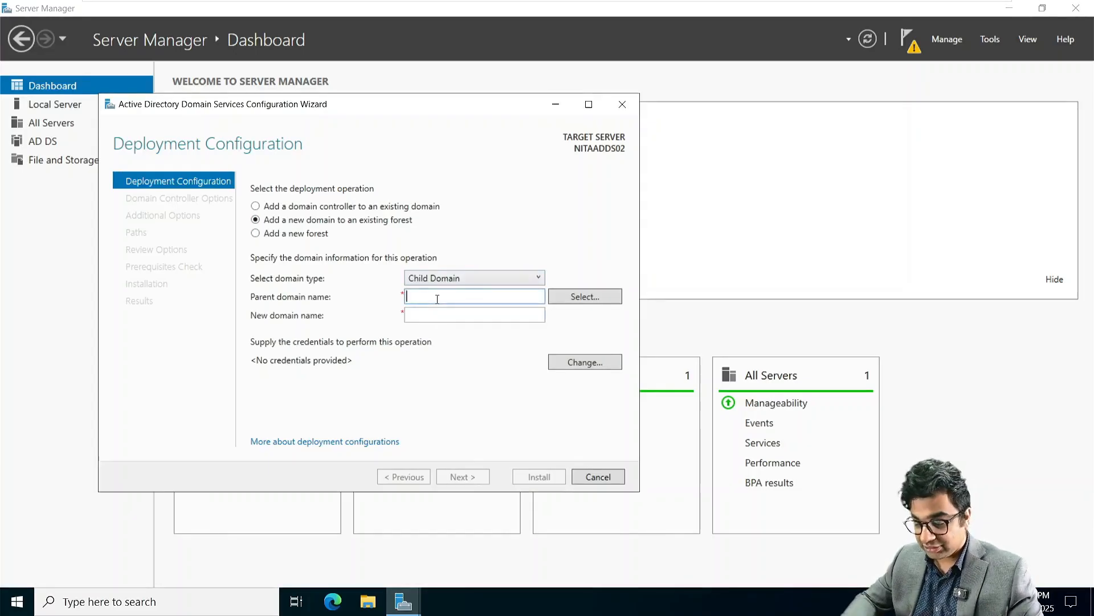
text(Netsoft)
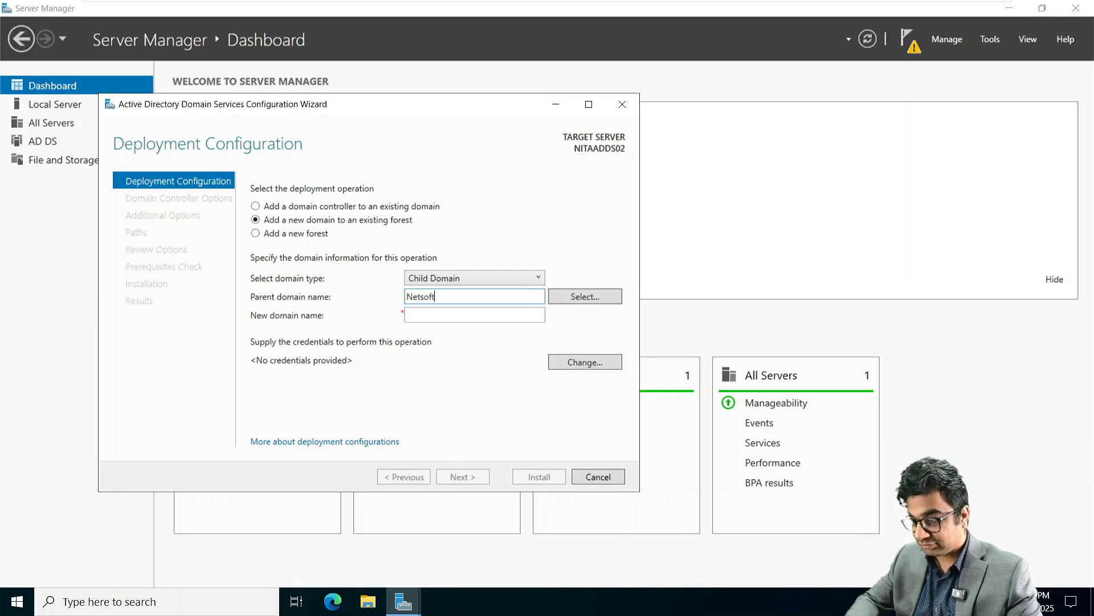
text(academy)
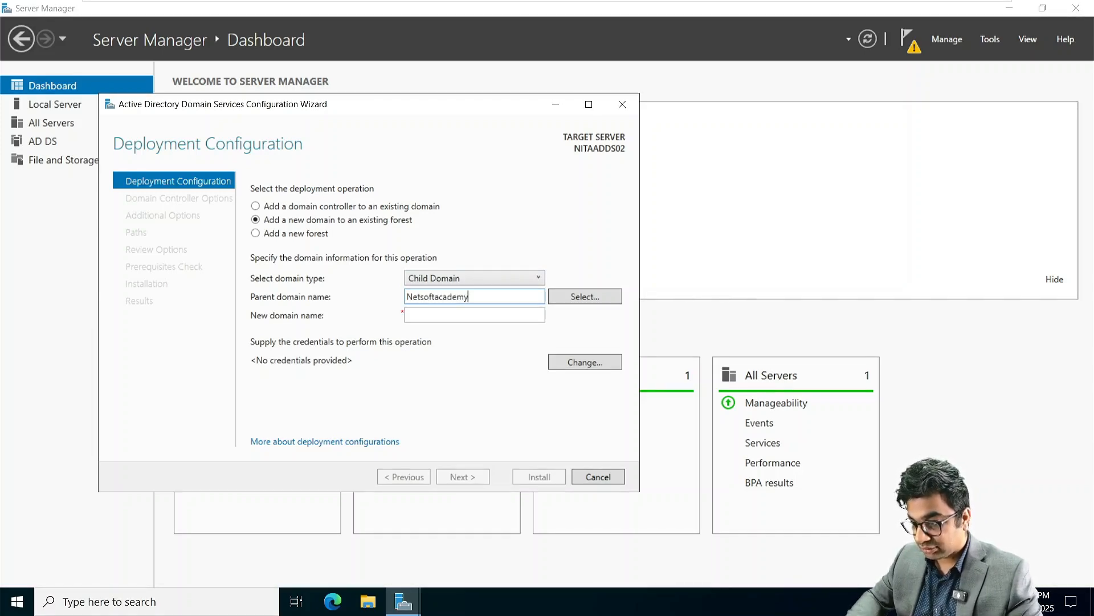
text(.com)
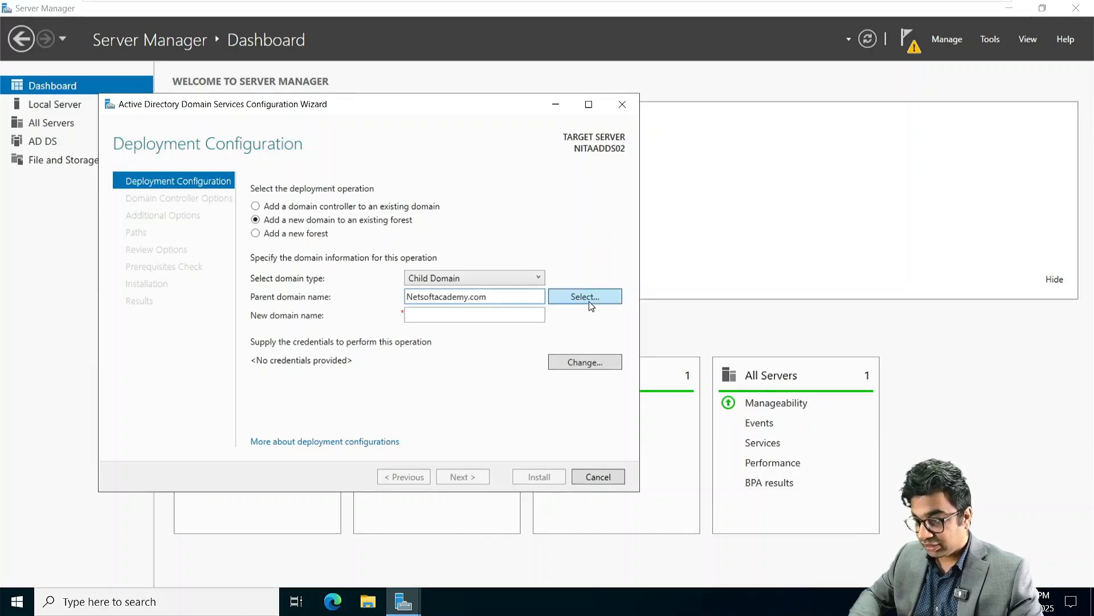
click(587, 295)
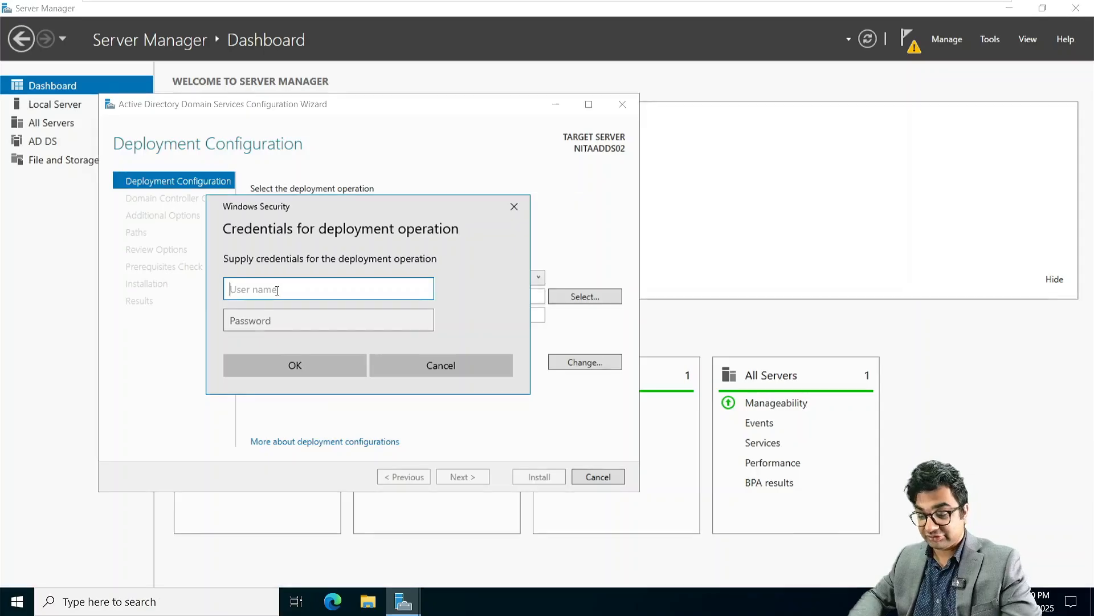
Step: Enter the Administrator user name and password, then pick NetSoftAcademy.com as the parent domain
text(Admin)
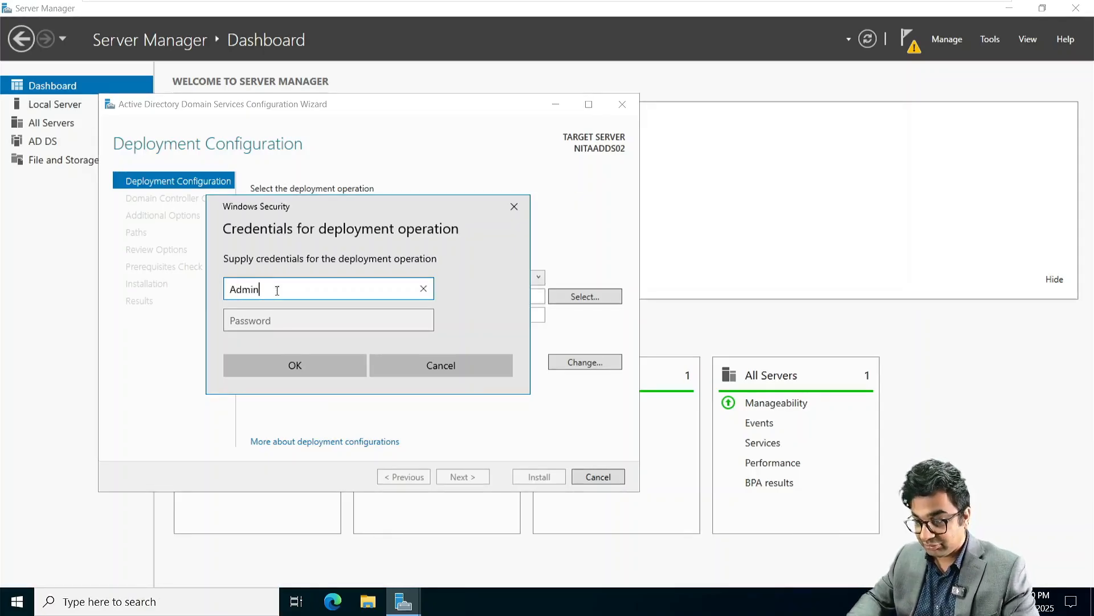
text(istr)
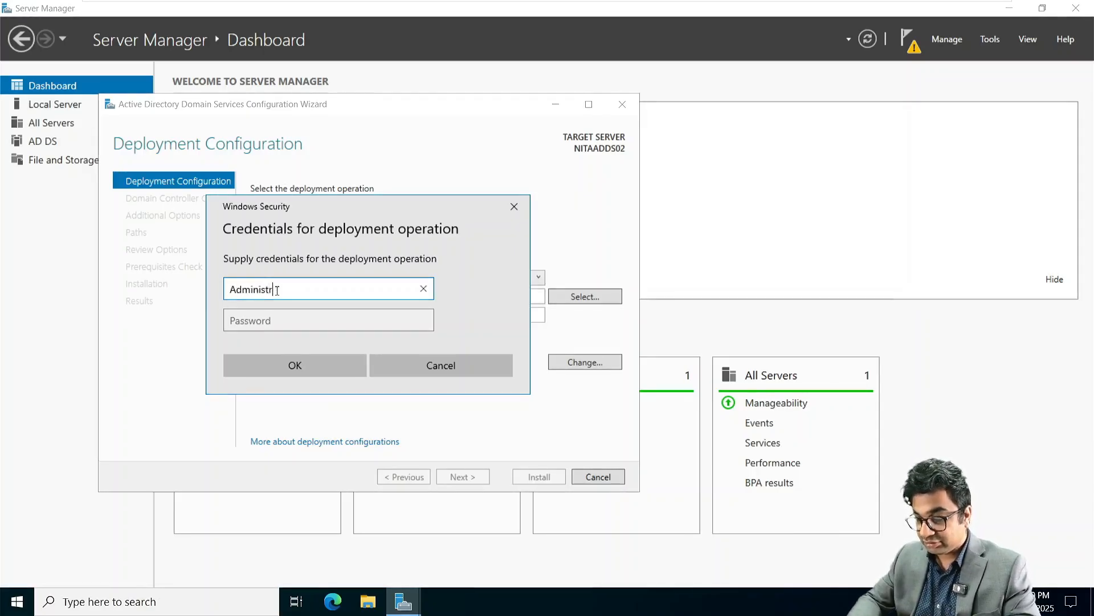
key(BackSpace)
key(BackSpace)
key(BackSpace)
key(BackSpace)
key(BackSpace)
key(BackSpace)
key(BackSpace)
key(BackSpace)
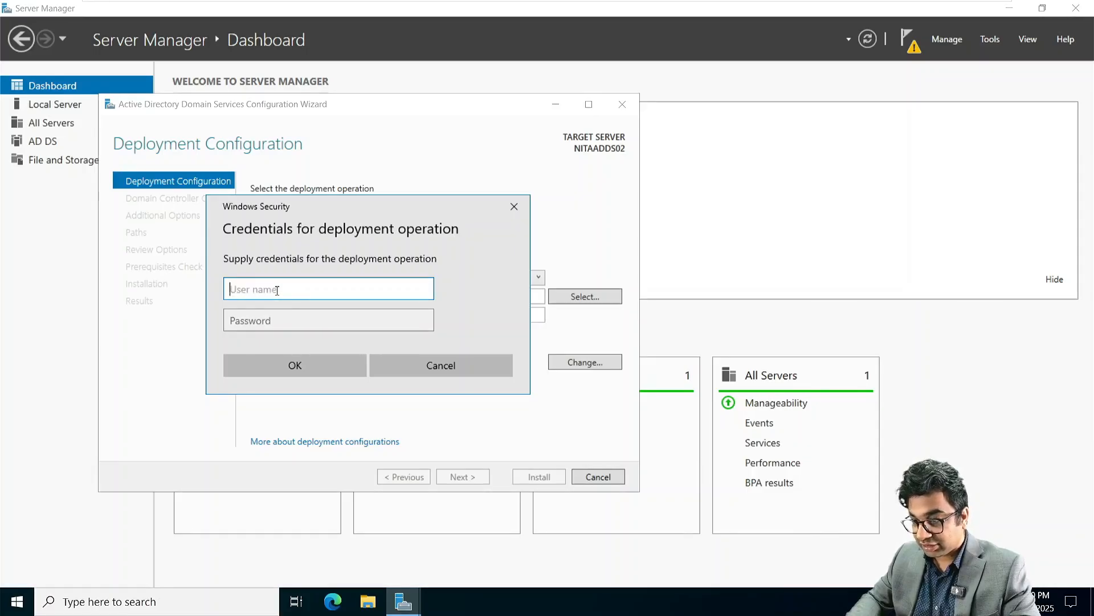
text(Administr)
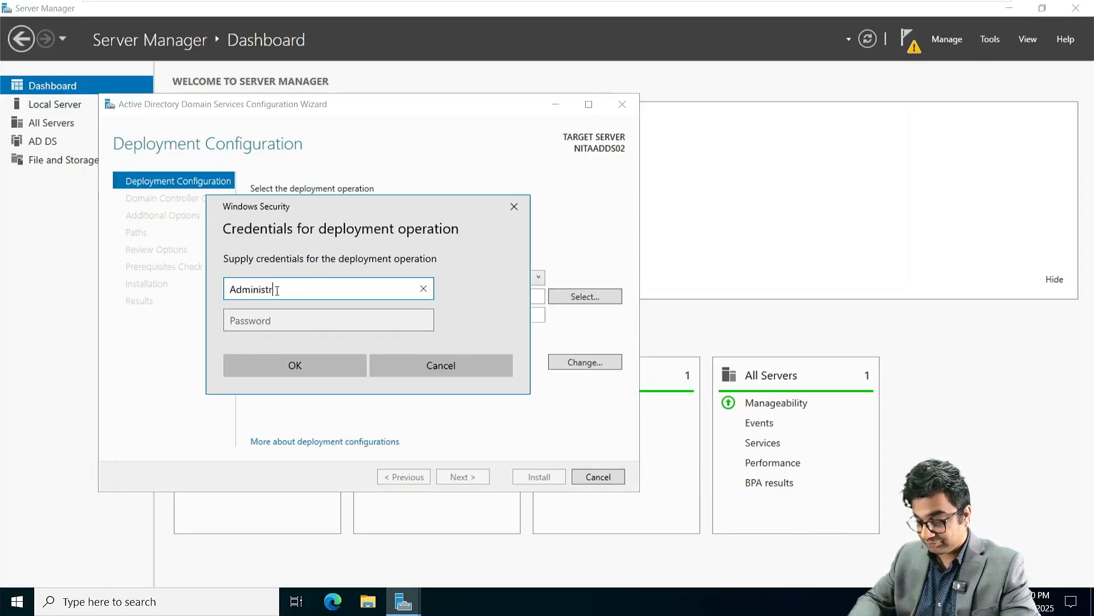
text(ator)
key(Tab)
text(P)
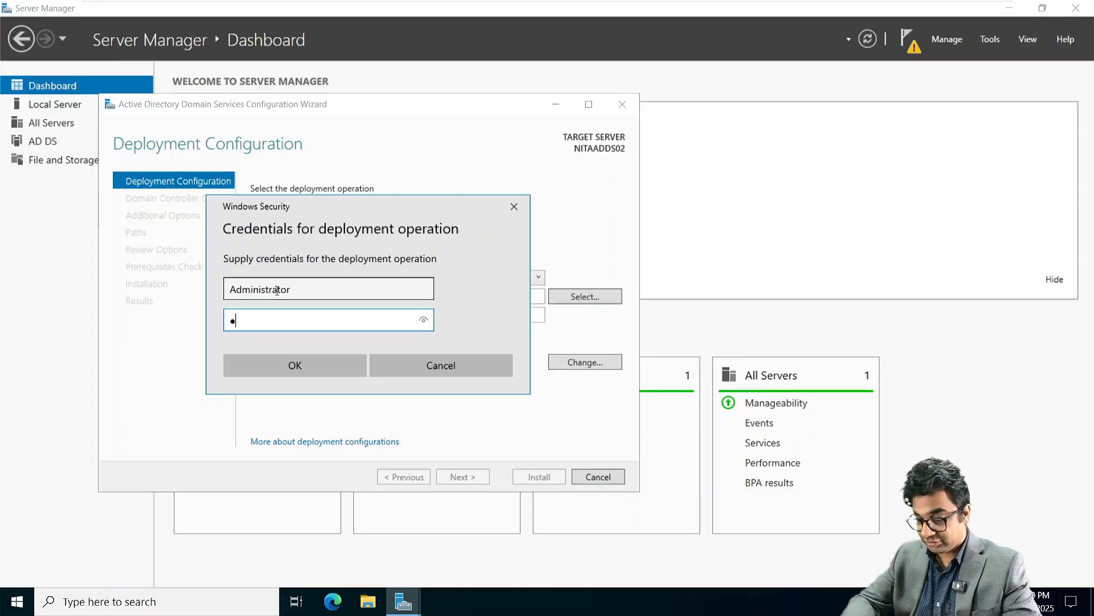
text(w0rd12)
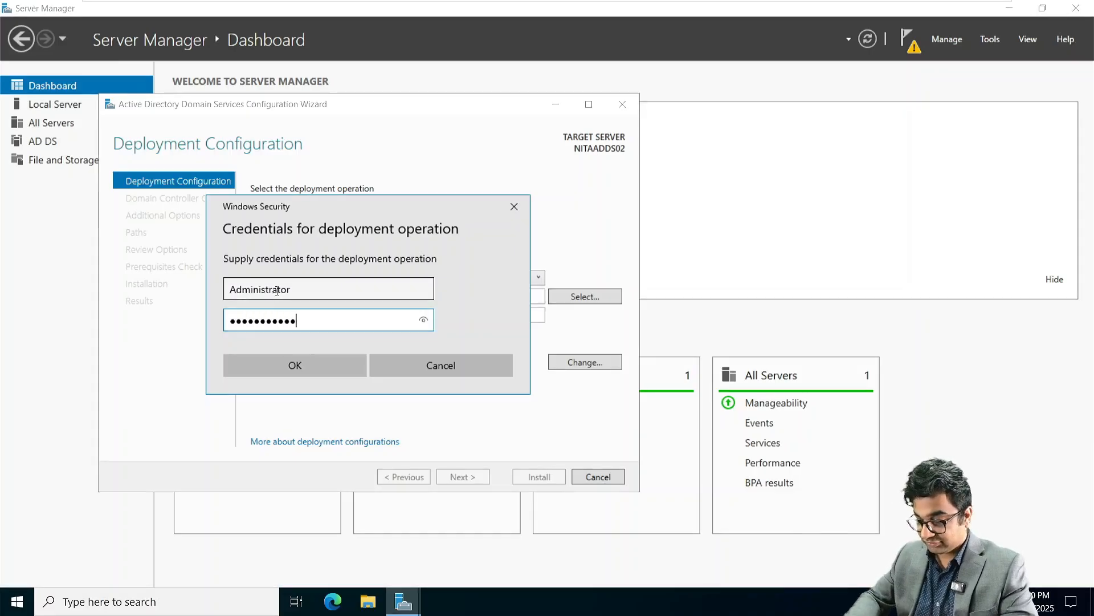
key(Return)
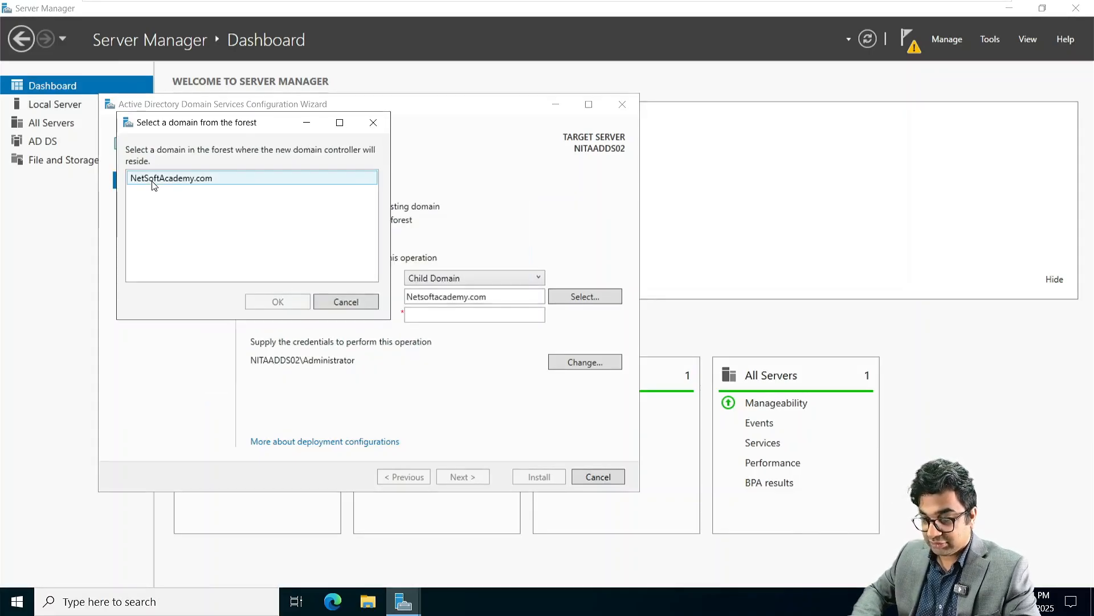
click(152, 181)
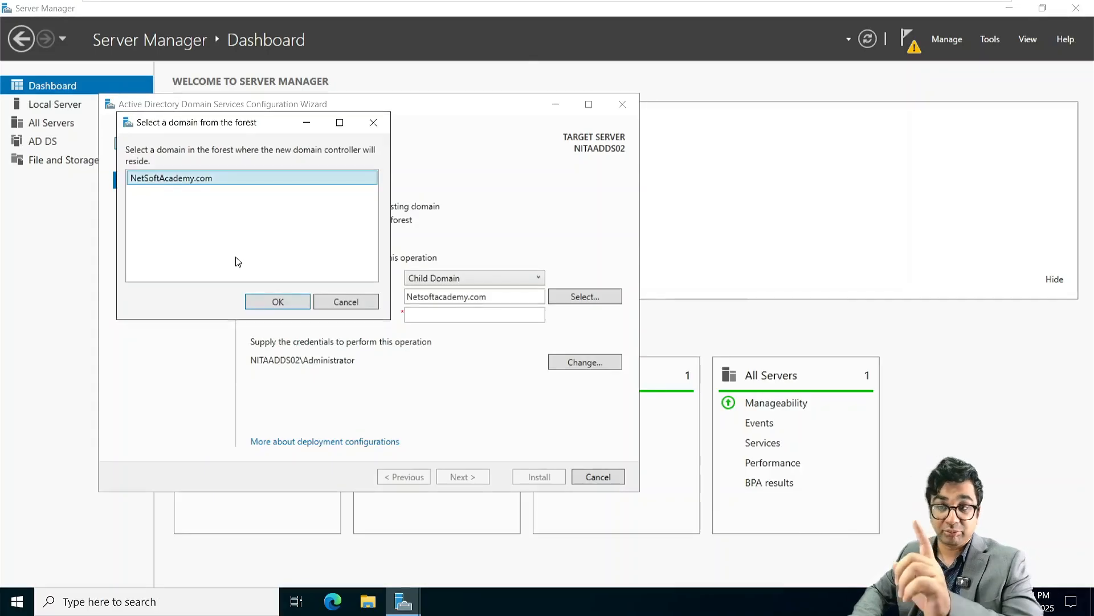
click(276, 300)
Step: Name the new child domain ASIA
click(412, 315)
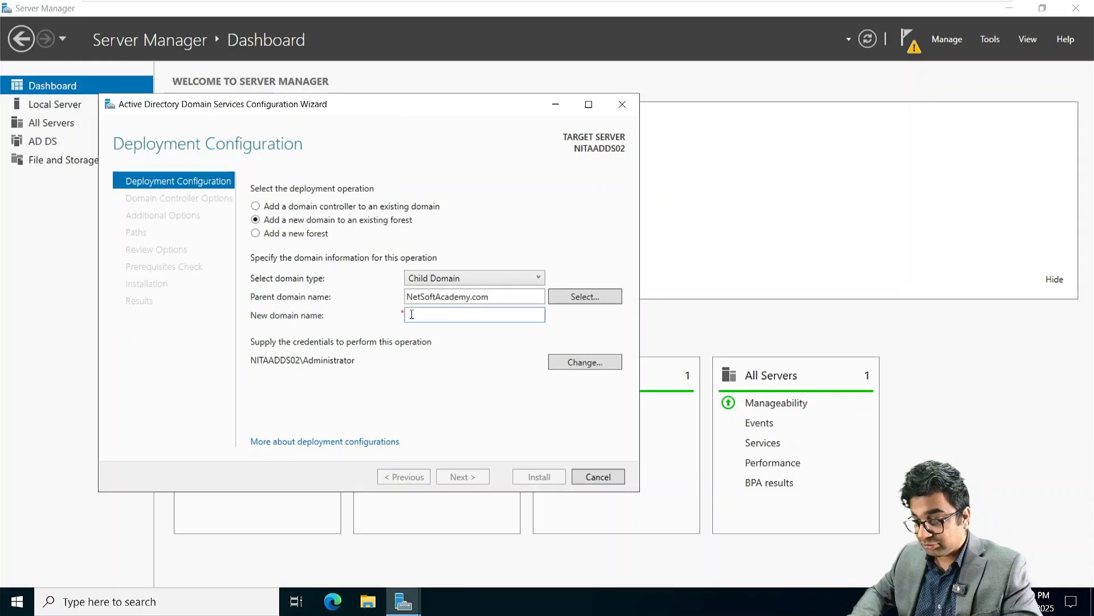
text(ASia)
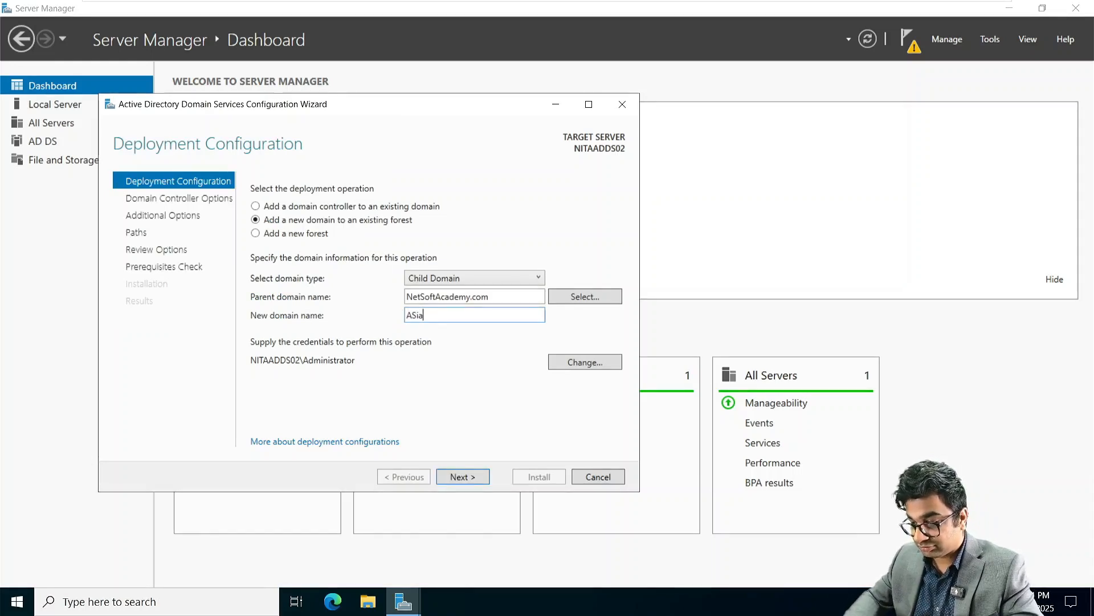
key(BackSpace)
key(BackSpace)
text(IA)
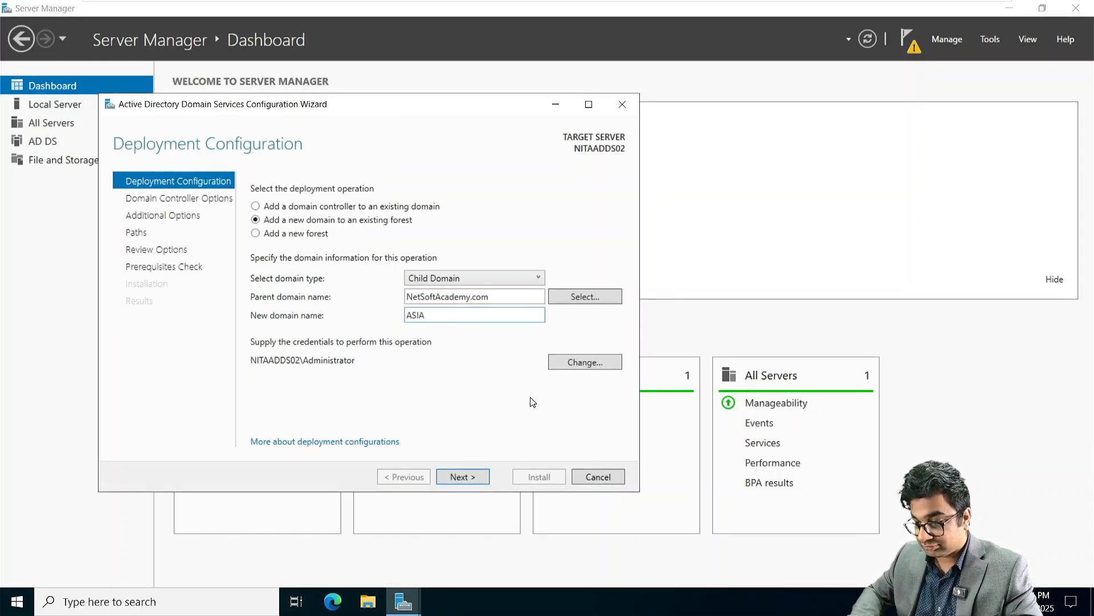
click(464, 476)
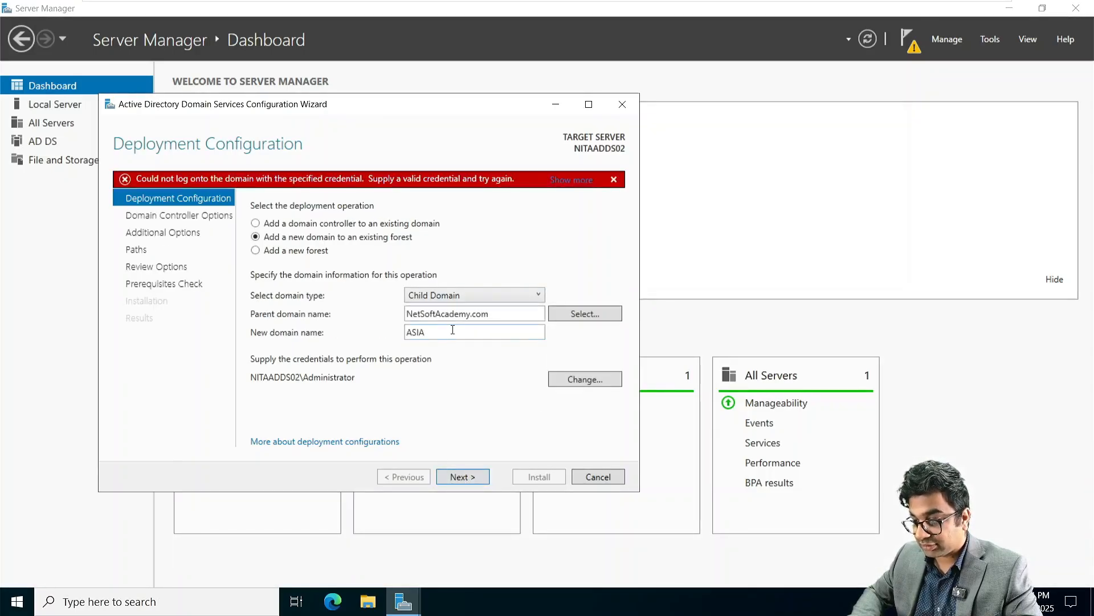
click(453, 329)
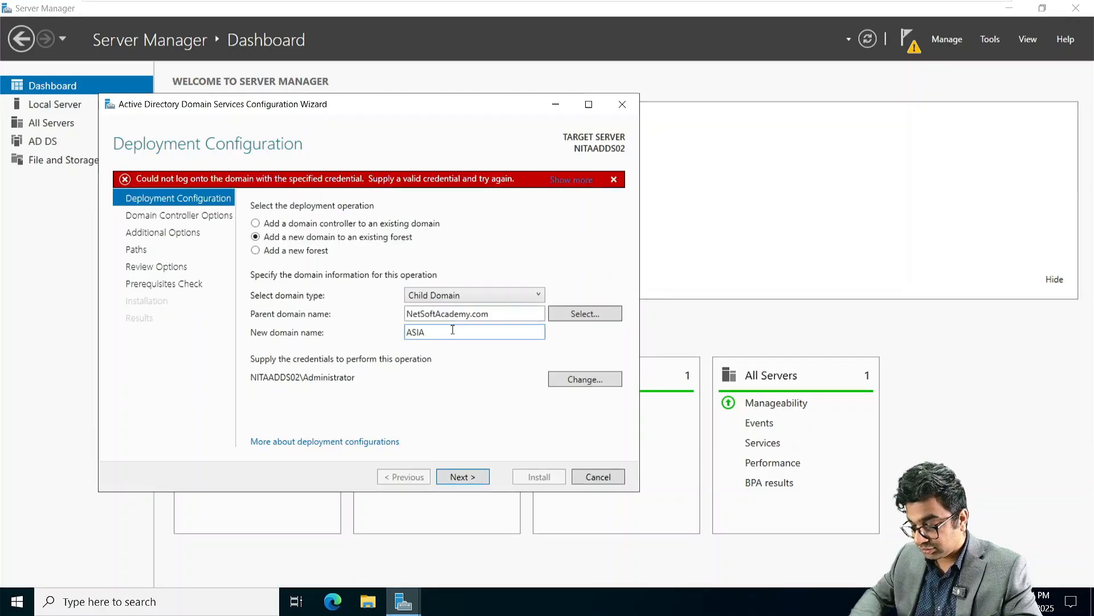
text(.)
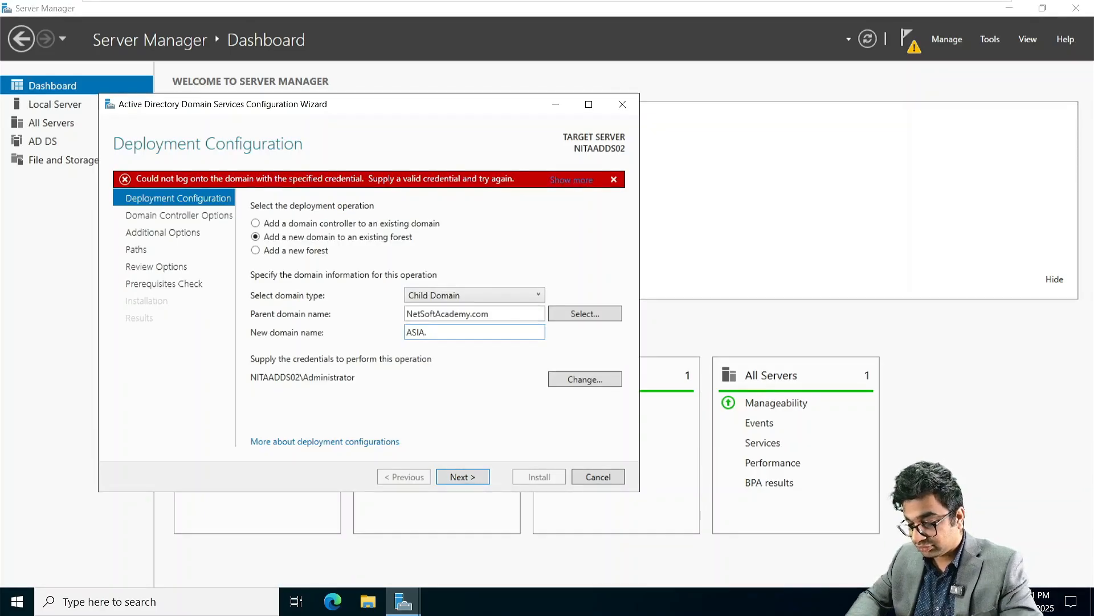
text(NetsoftAca)
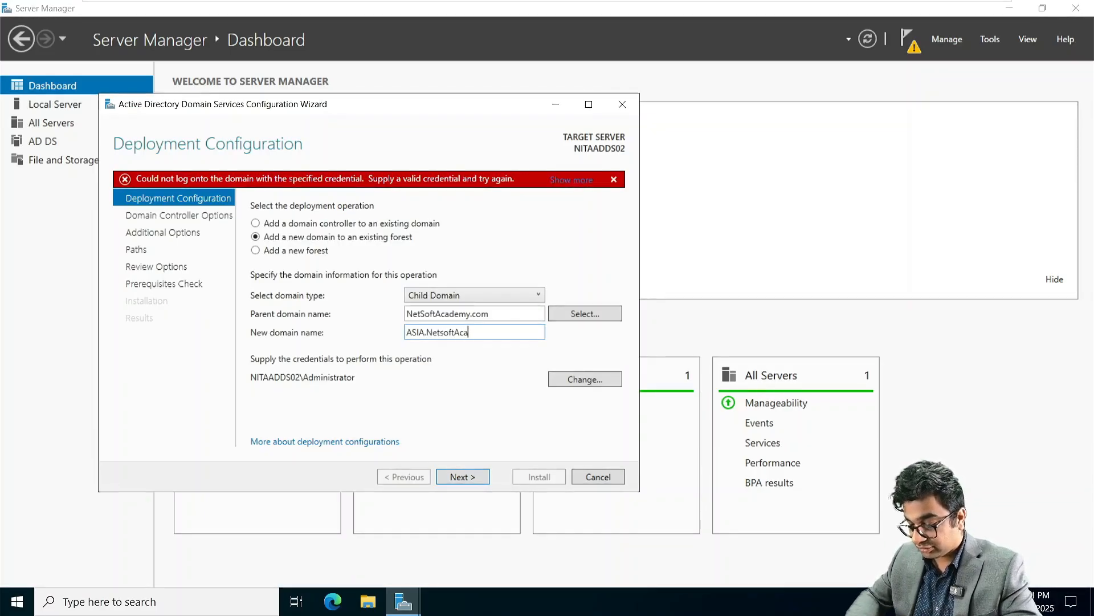
text(demy.com)
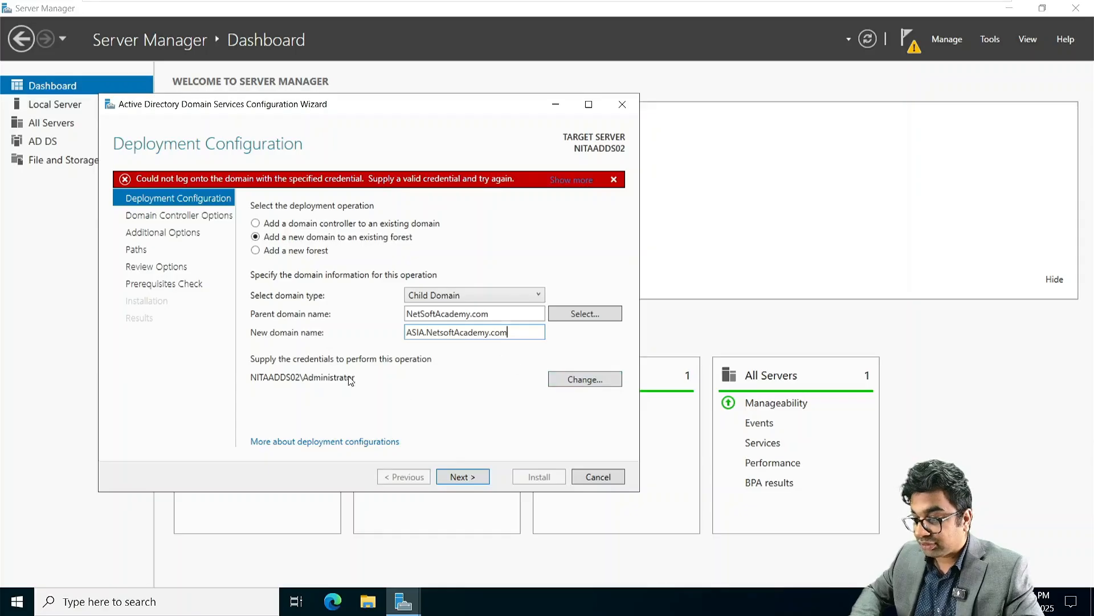
key(BackSpace)
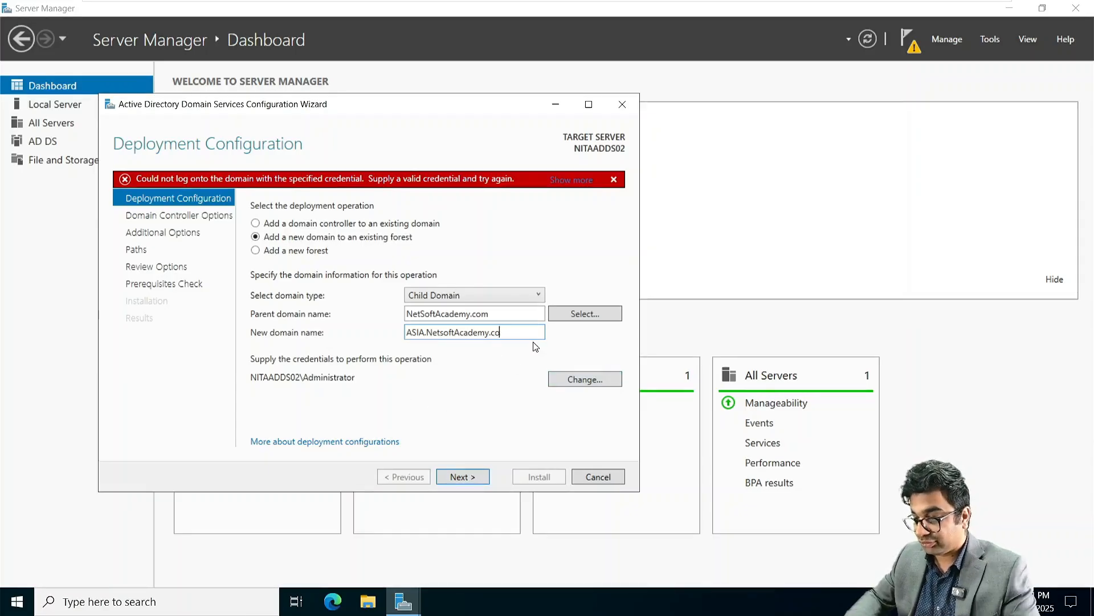
key(BackSpace)
key(BackSpace)
key(BackSpace)
key(BackSpace)
key(BackSpace)
key(BackSpace)
key(BackSpace)
key(BackSpace)
key(BackSpace)
key(BackSpace)
key(BackSpace)
key(BackSpace)
key(BackSpace)
key(BackSpace)
key(BackSpace)
key(BackSpace)
key(BackSpace)
key(BackSpace)
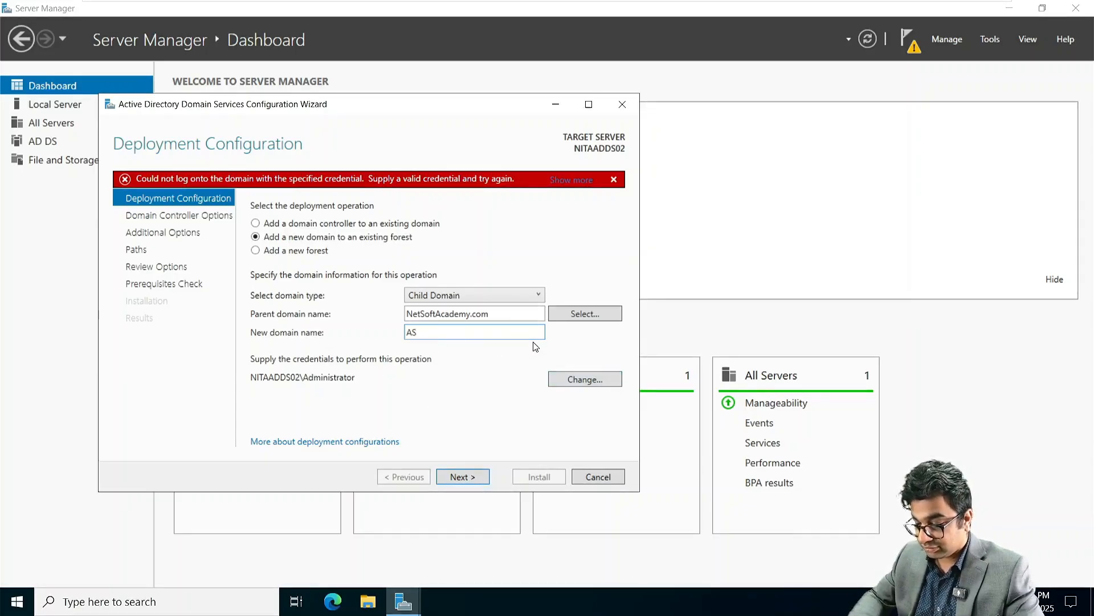
text(IA)
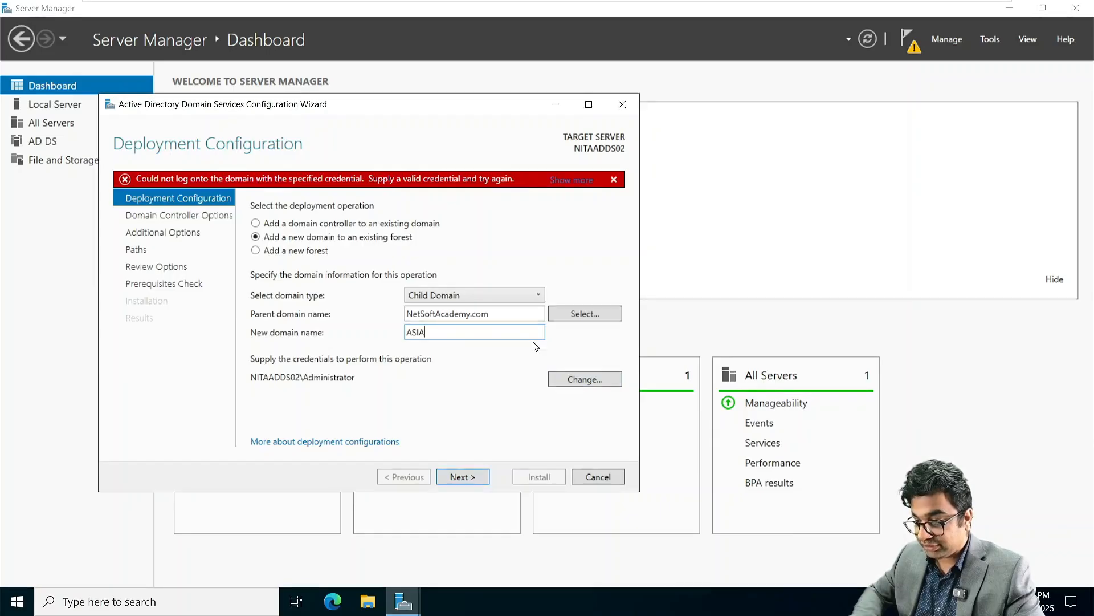
Step: Supply the parent domain Administrator's user name and password as deployment credentials
click(577, 380)
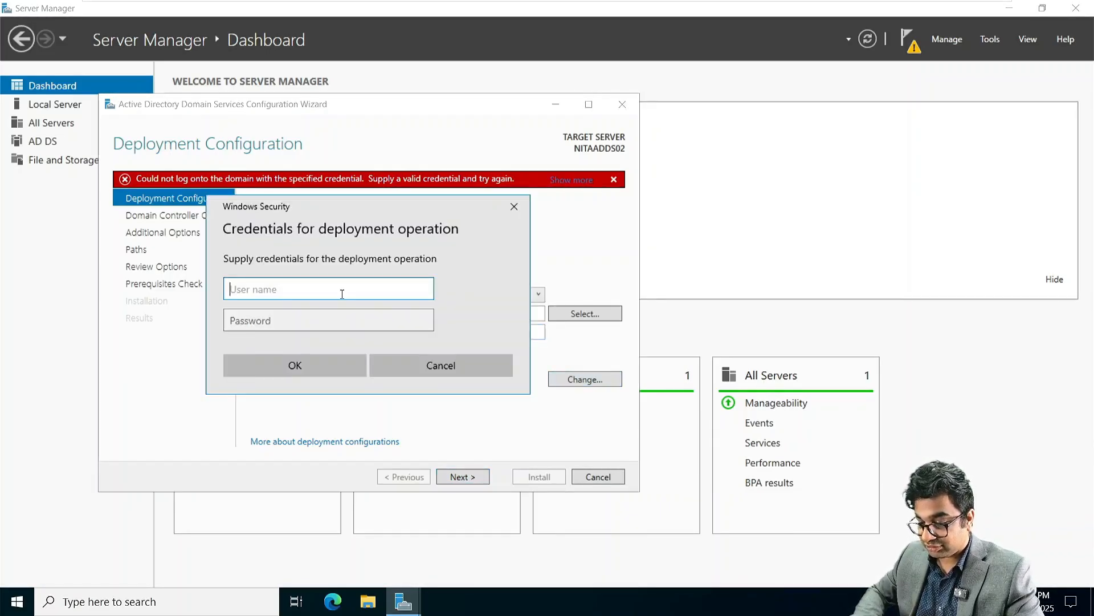
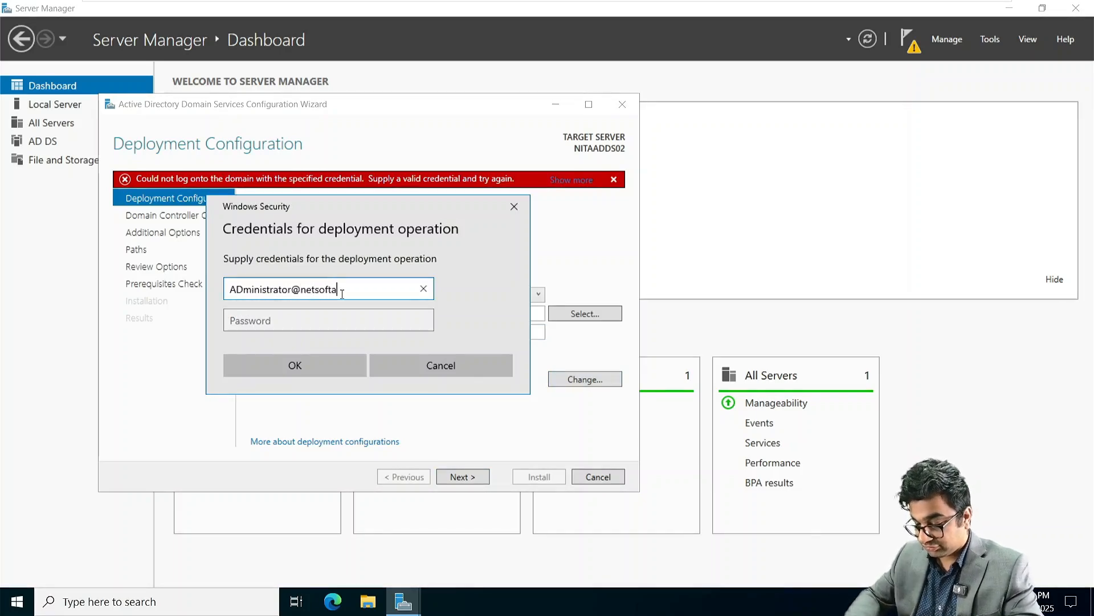
key(Tab)
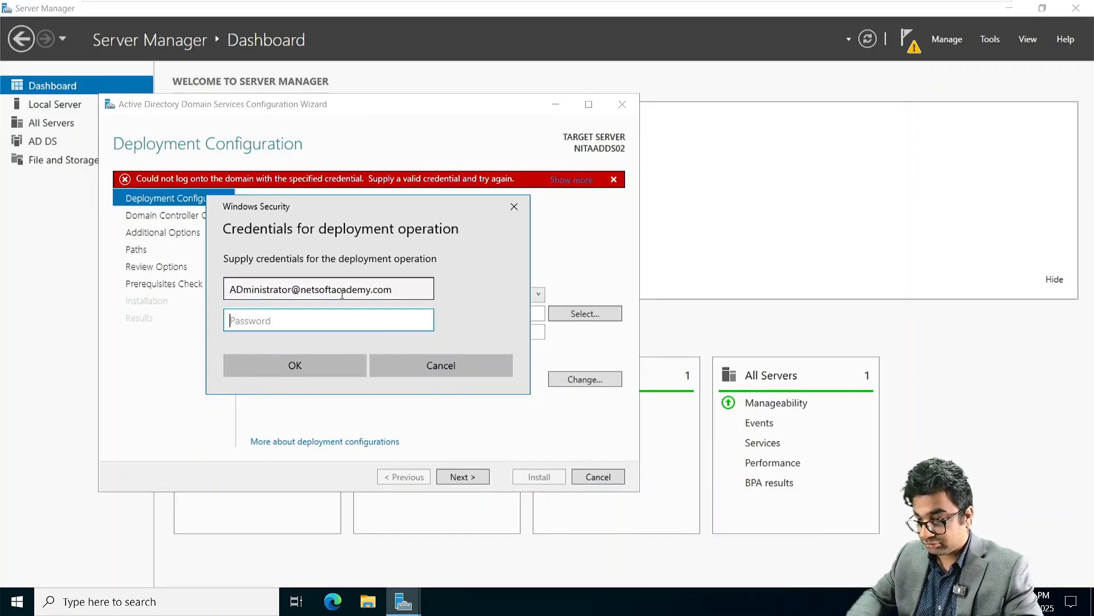
text(**********)
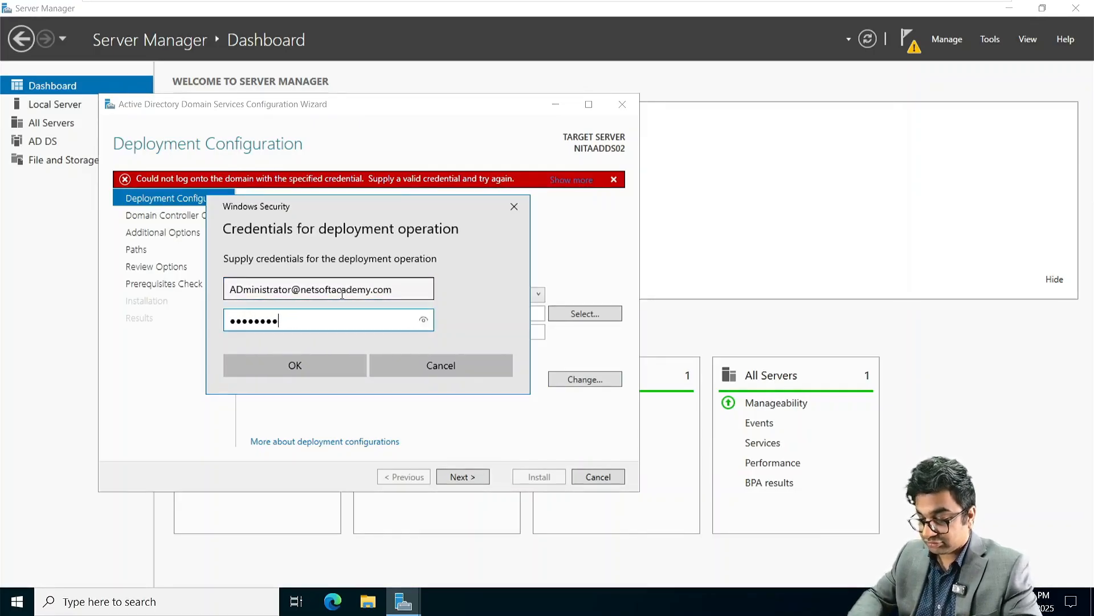
key(Return)
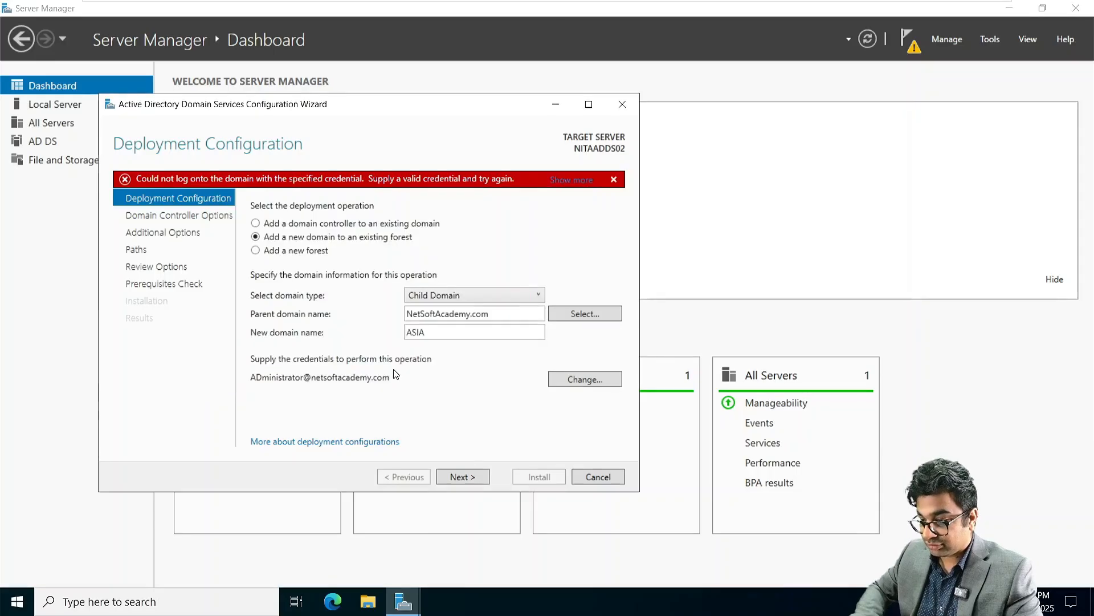
Step: Enter and confirm the DSRM password, then advance to DNS Options
click(471, 478)
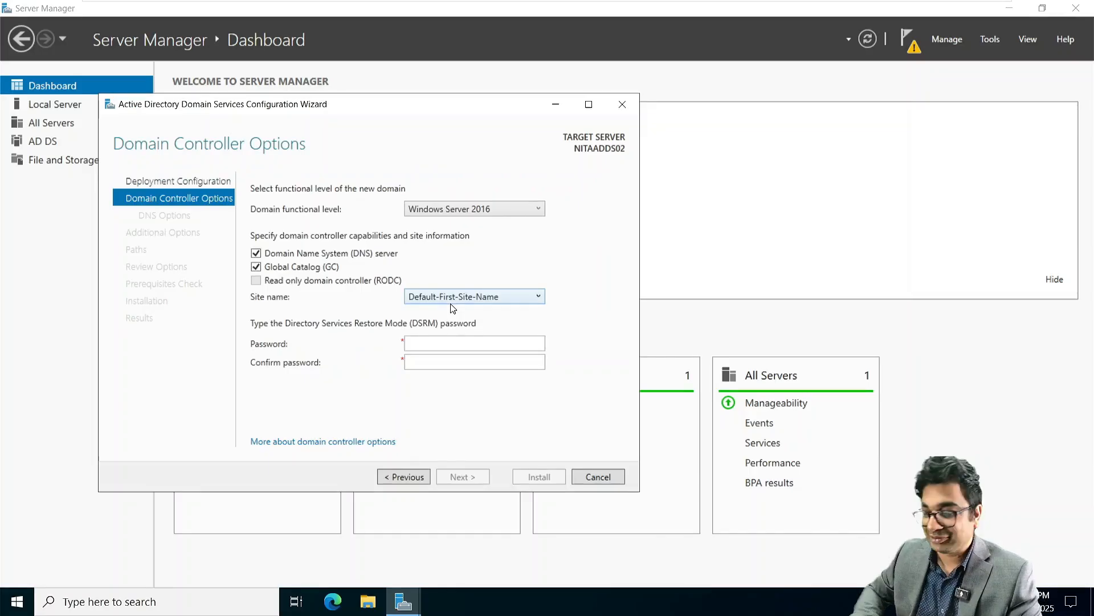
click(421, 342)
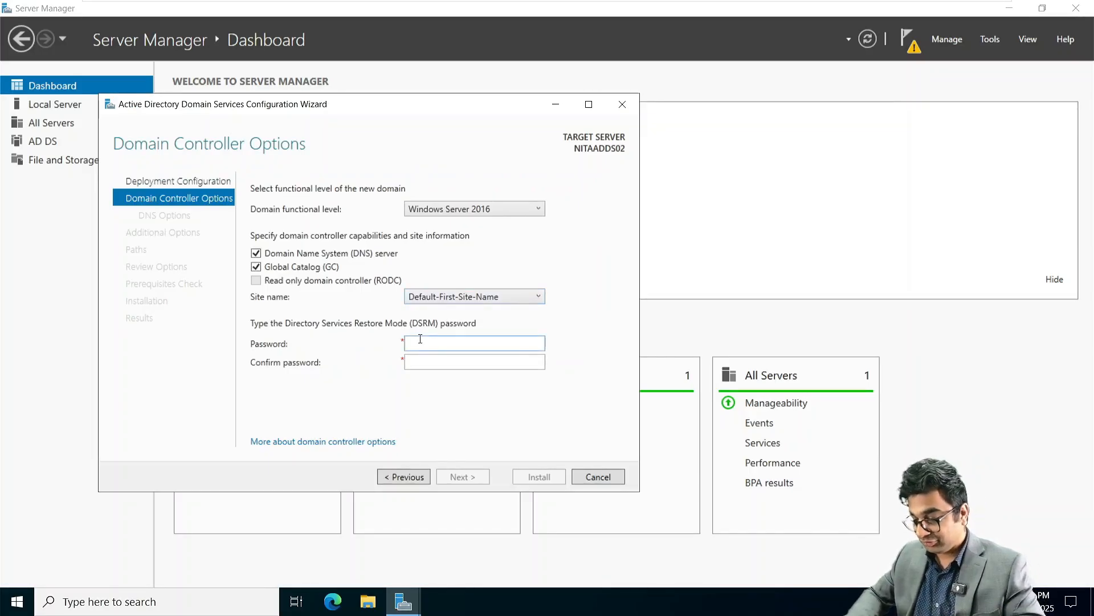
text(Password@1234)
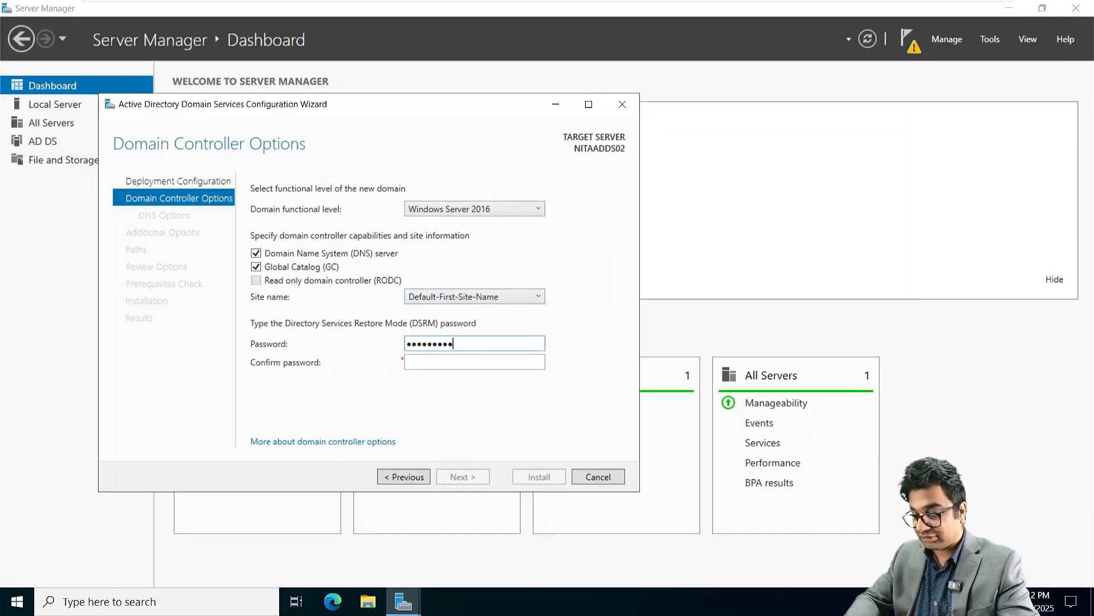
key(Tab)
text(Password)
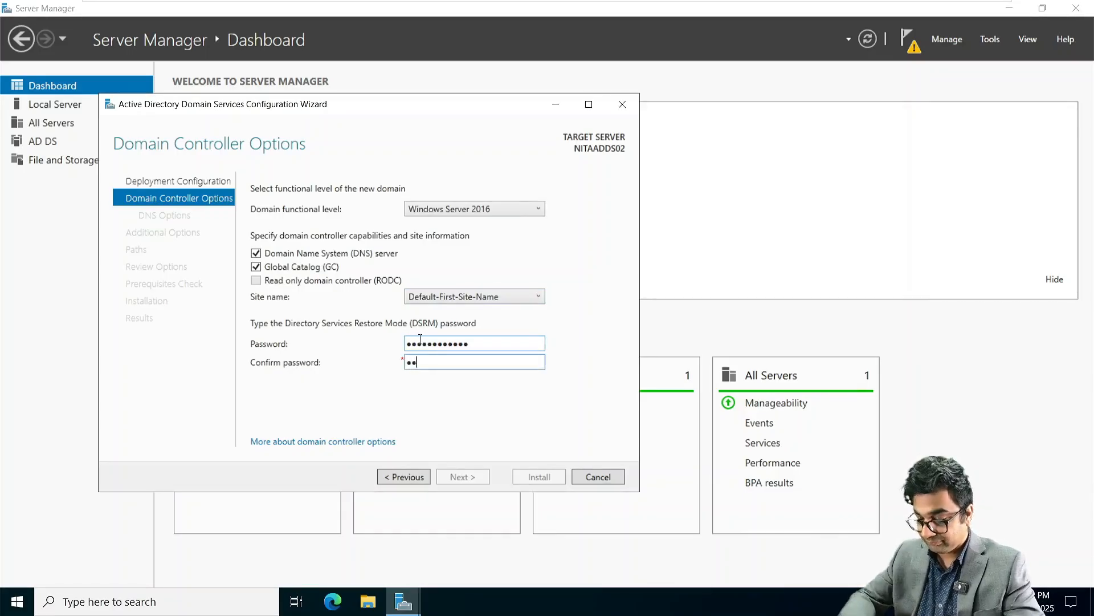
text(@1234)
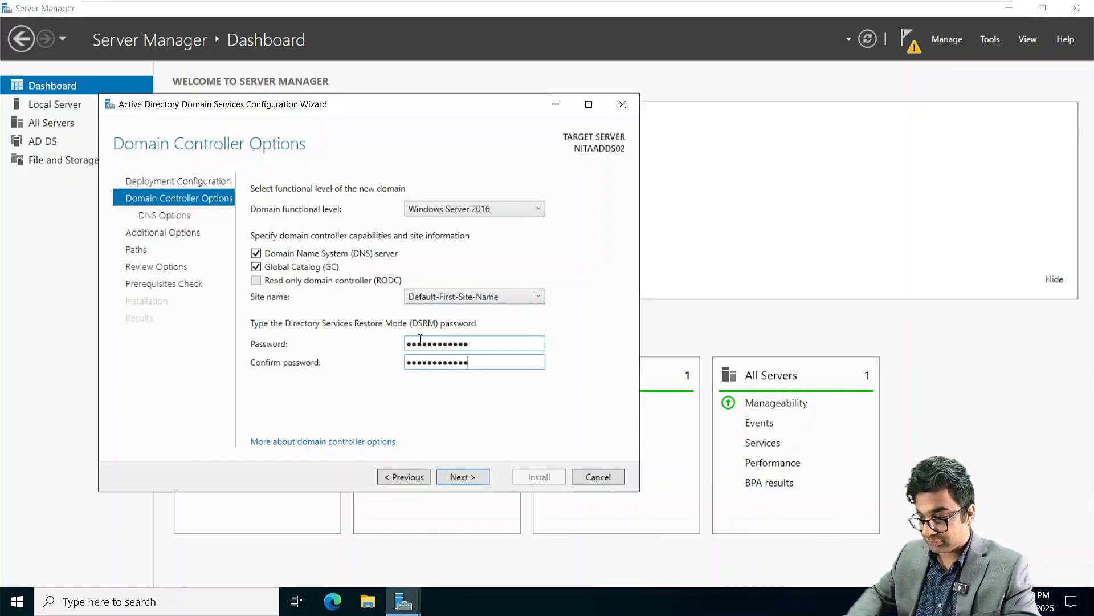
key(Return)
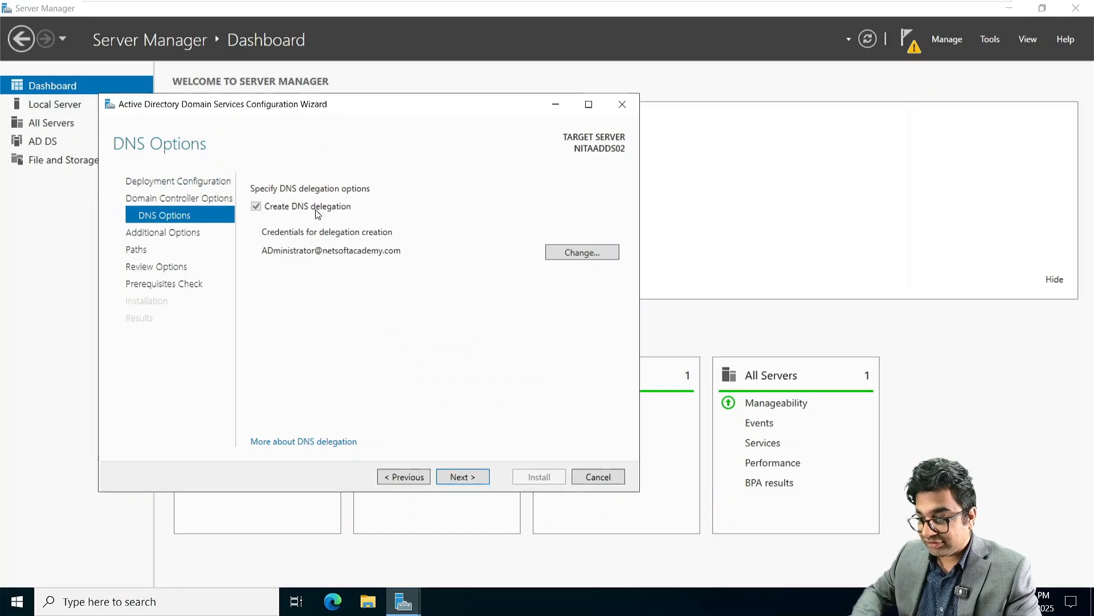
Step: Accept DNS delegation, NetBIOS name ASIA and default paths, then start the domain controller installation
click(461, 477)
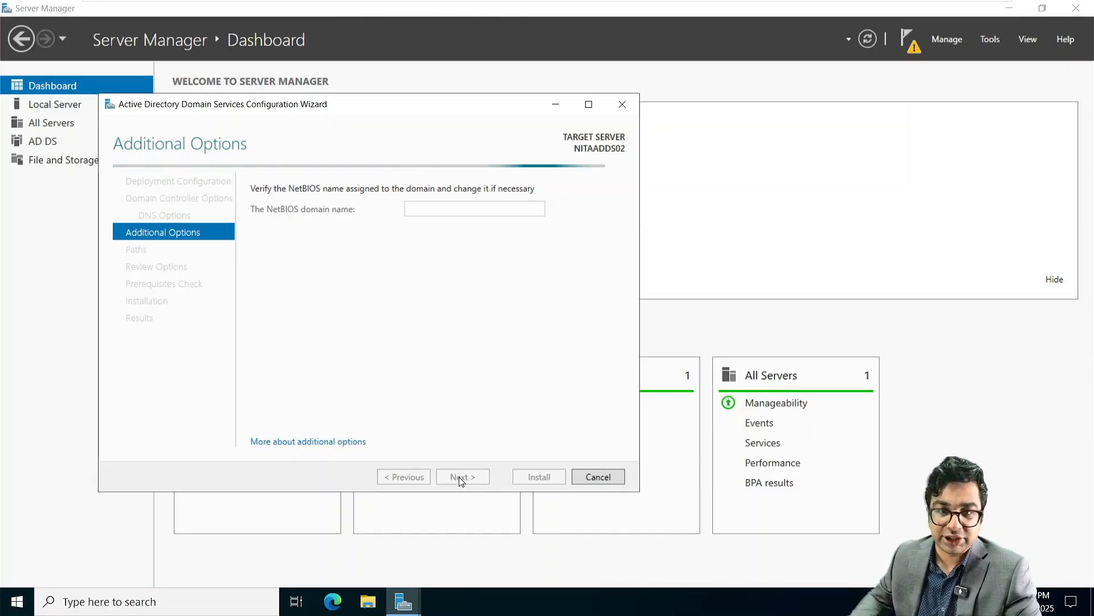
click(462, 477)
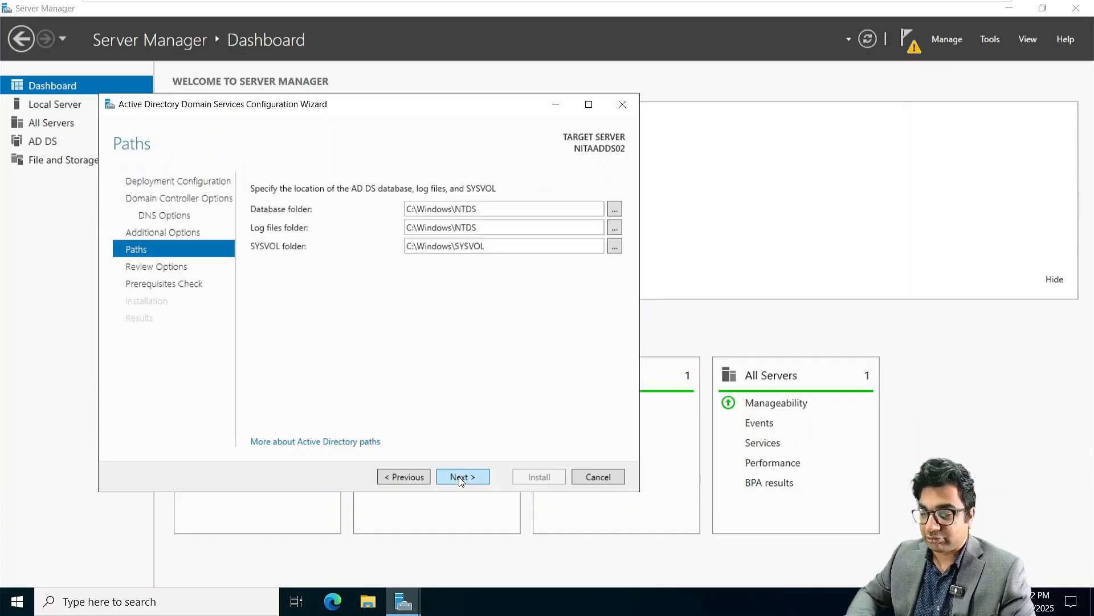
click(459, 477)
click(459, 477)
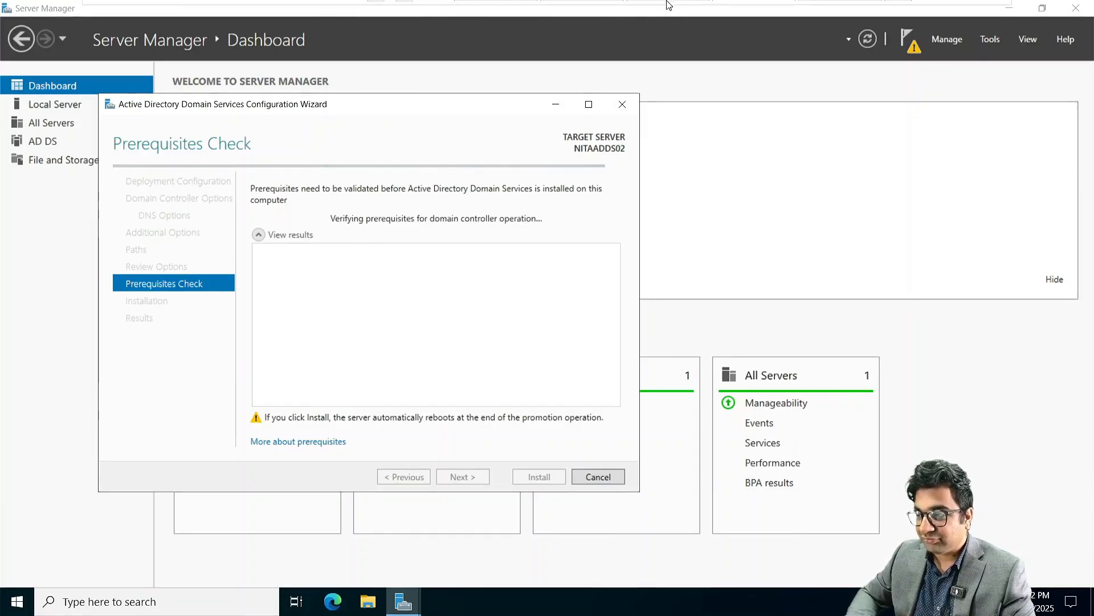
click(579, 11)
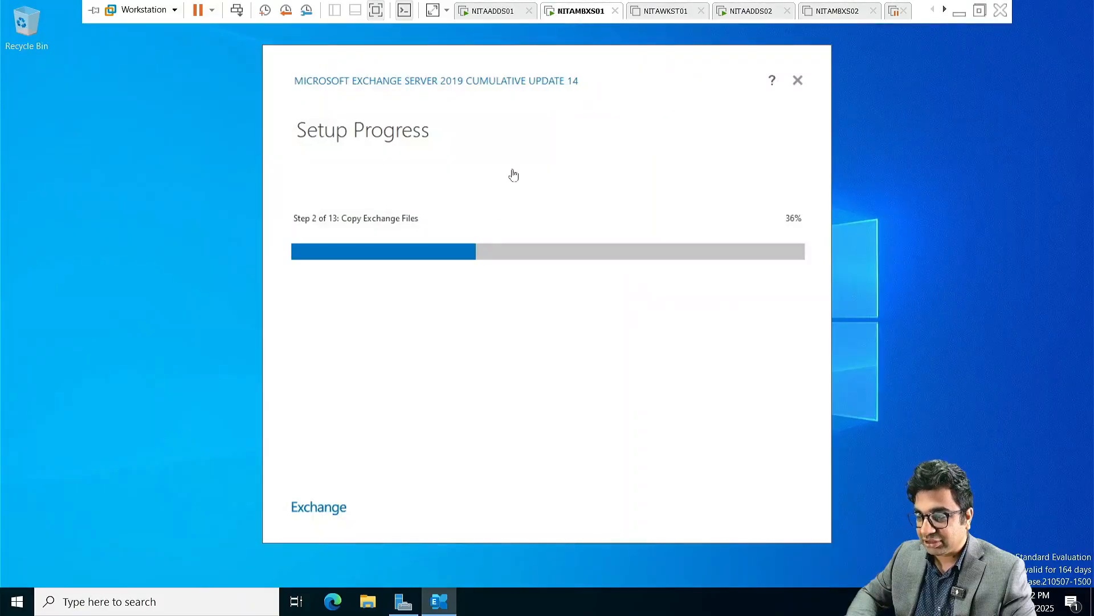
click(747, 11)
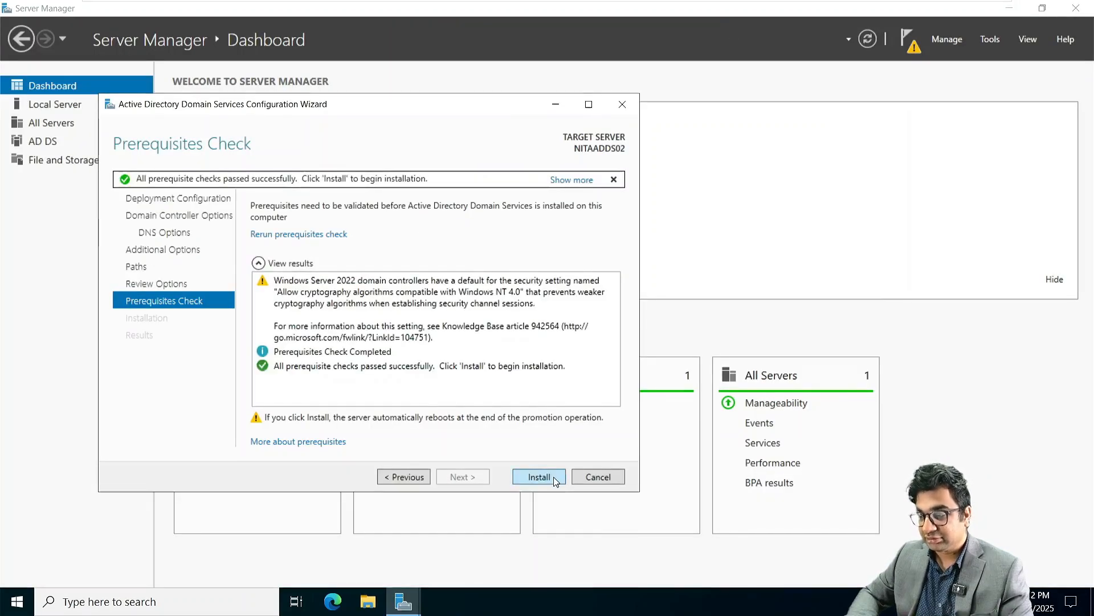
click(553, 477)
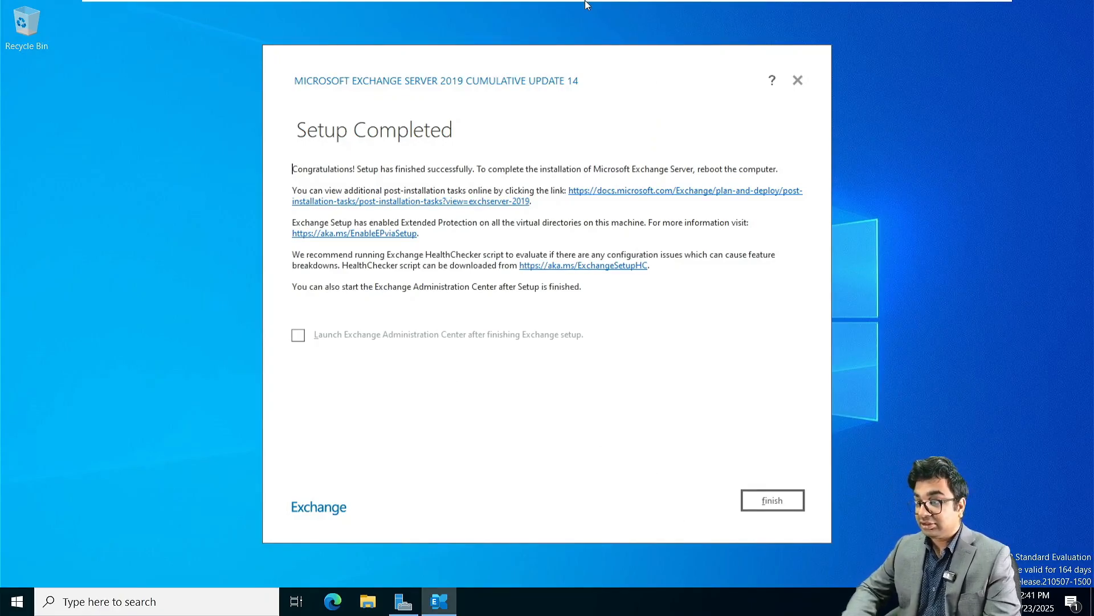
Step: Close the completed Exchange Server 2019 CU14 Setup window on NITAMBXS01
mouse_move(555, 4)
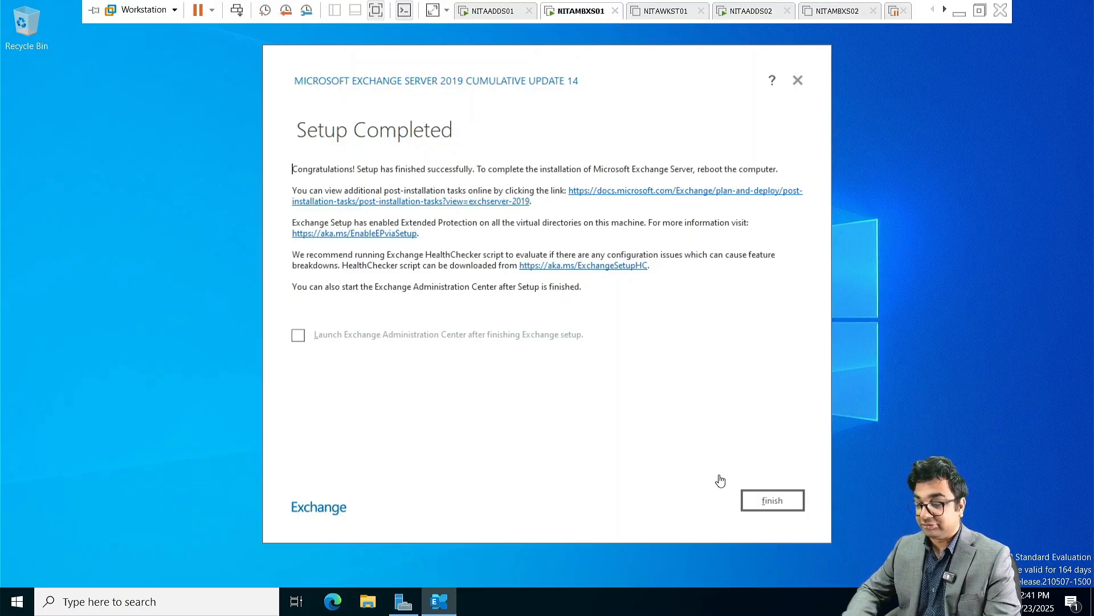
click(771, 502)
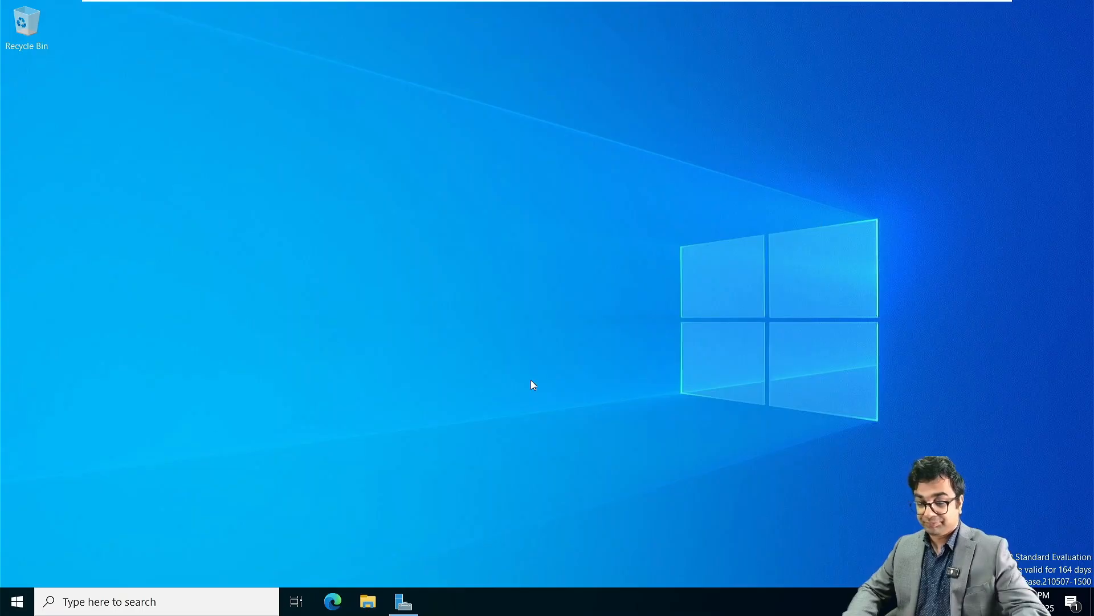
Step: Launch Exchange Management Shell from Start, then open Microsoft Edge from the taskbar
click(17, 602)
click(101, 176)
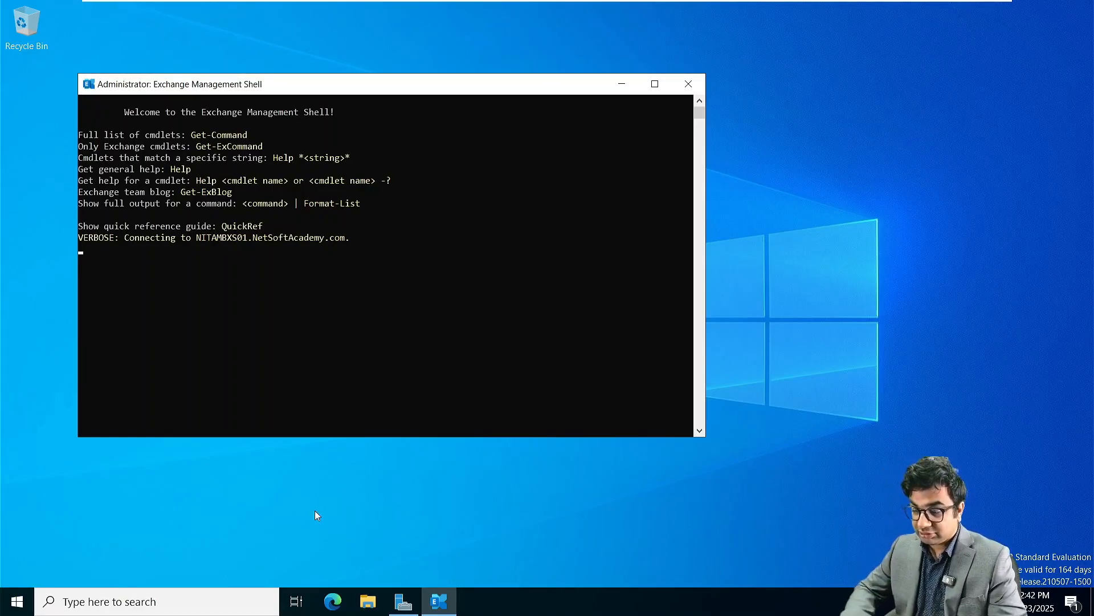
right_click(333, 602)
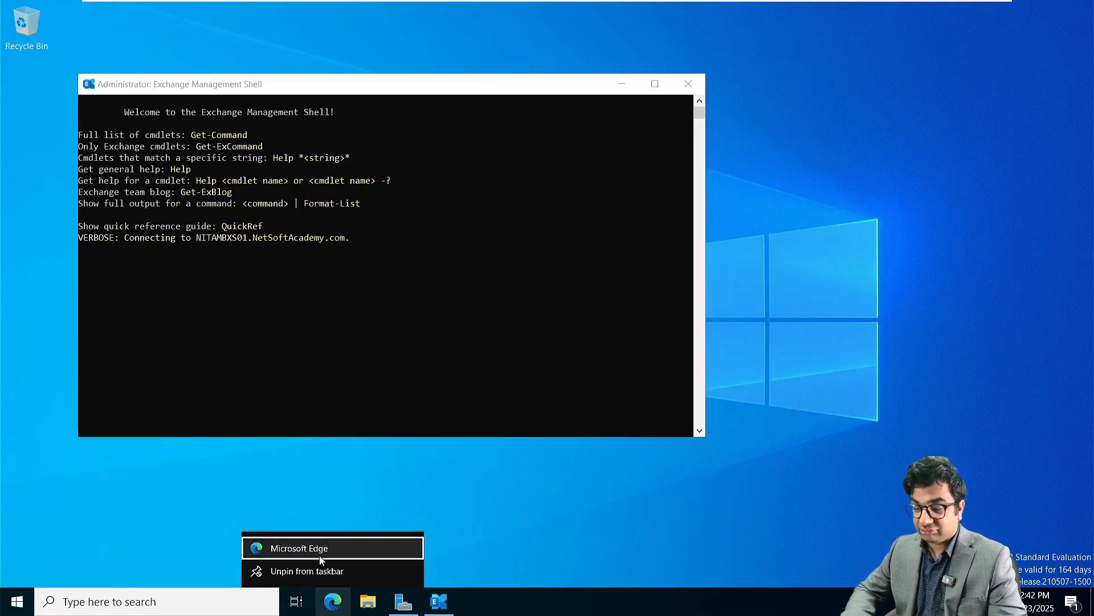
click(283, 549)
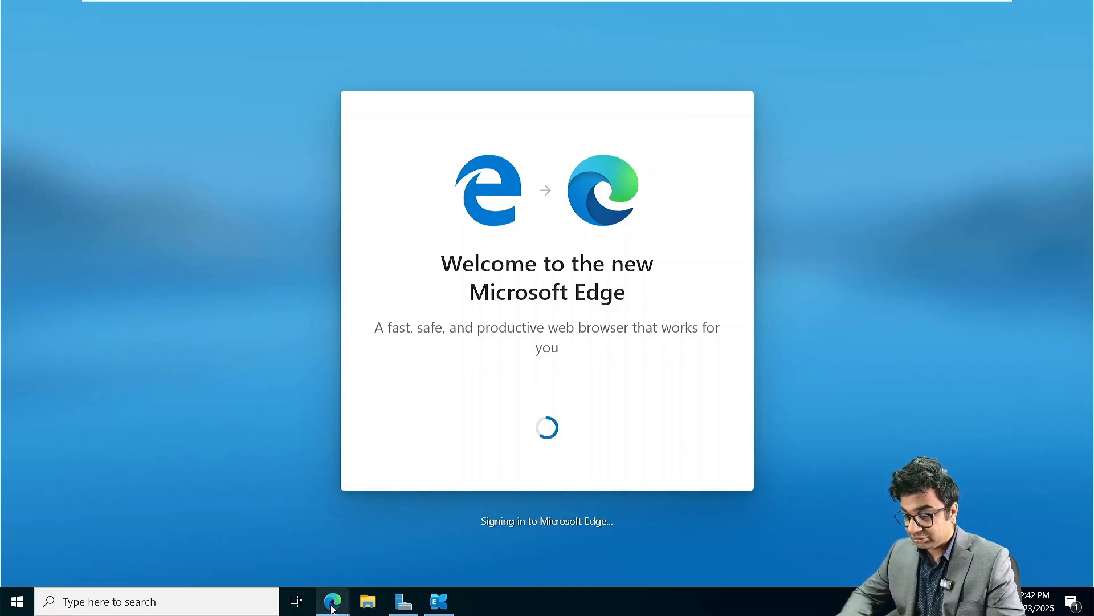
Step: Finish Edge's first-run setup and open a new InPrivate browsing window
mouse_move(332, 606)
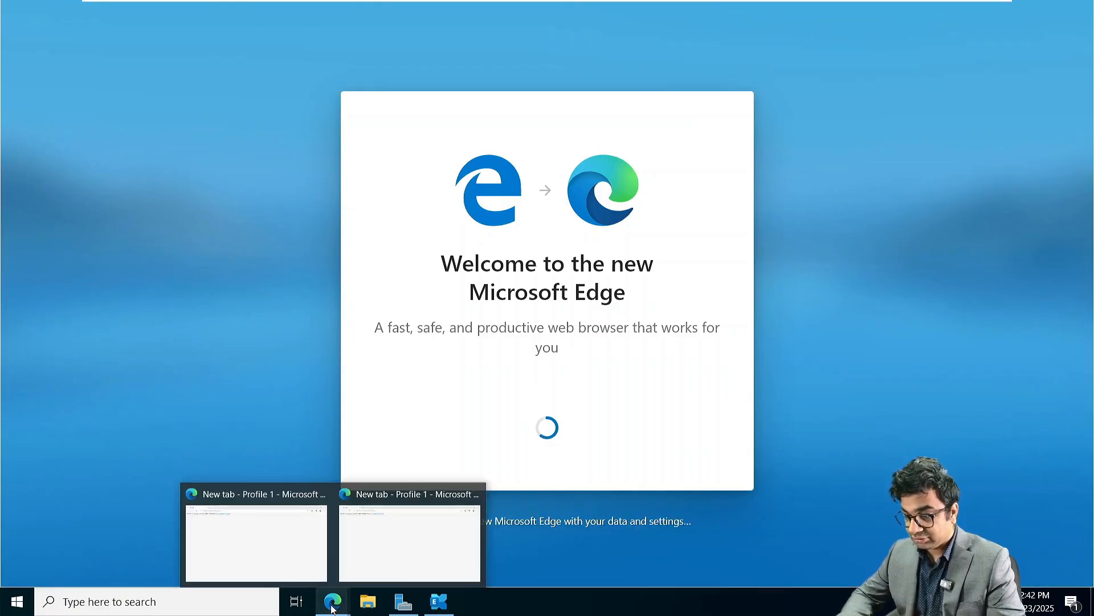
click(315, 498)
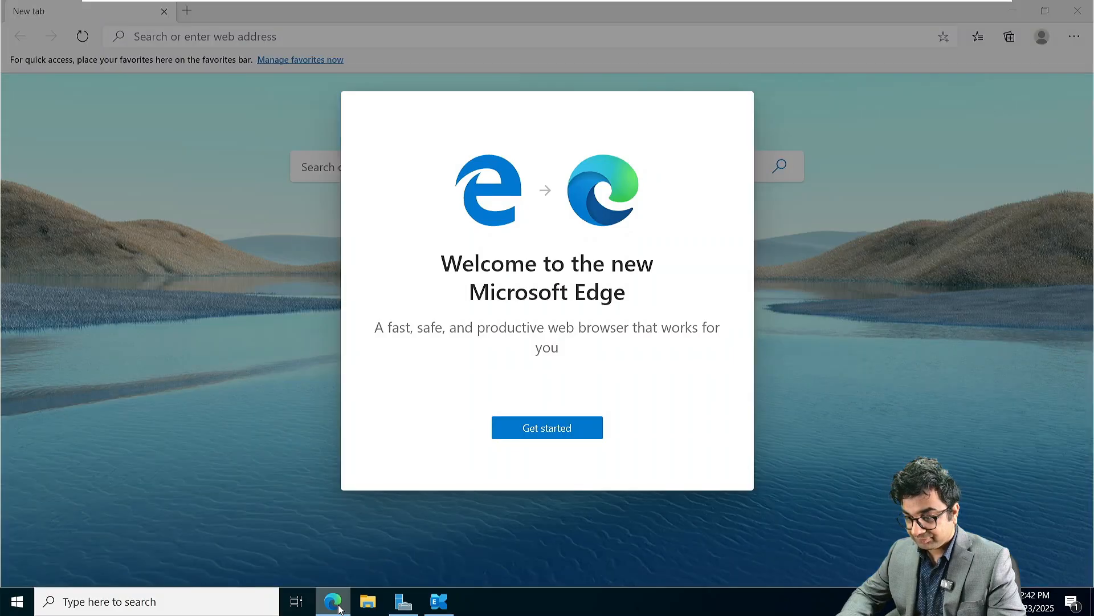
click(587, 436)
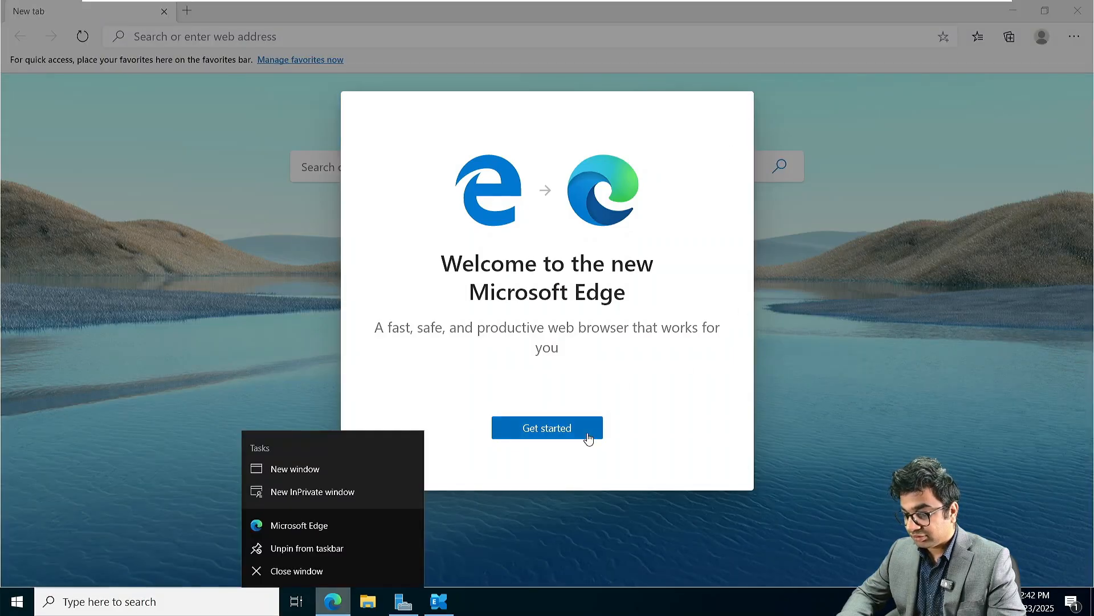
click(736, 109)
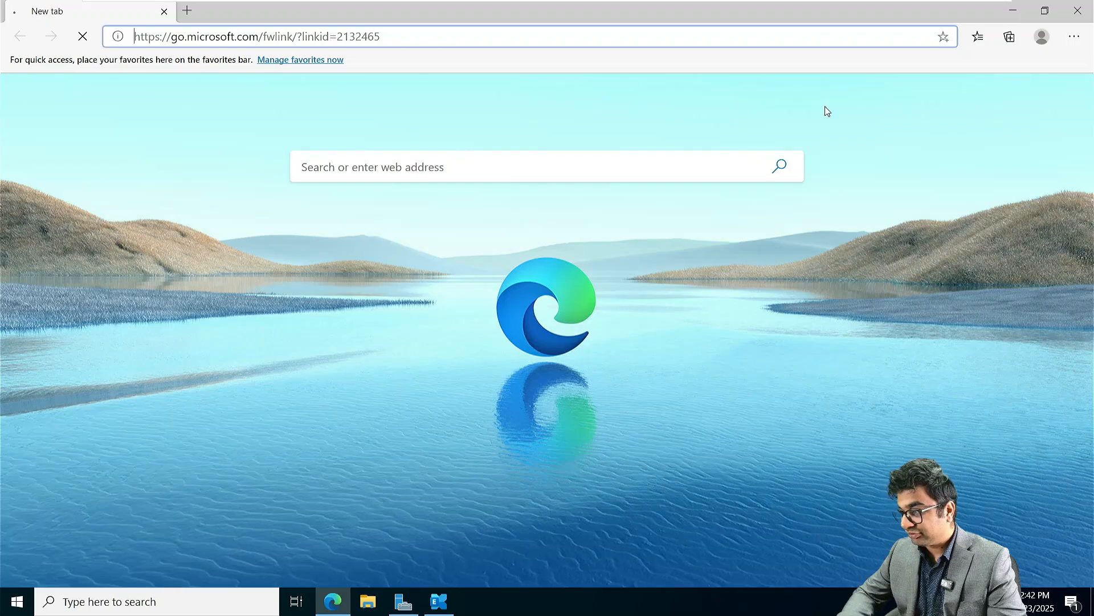
click(1073, 36)
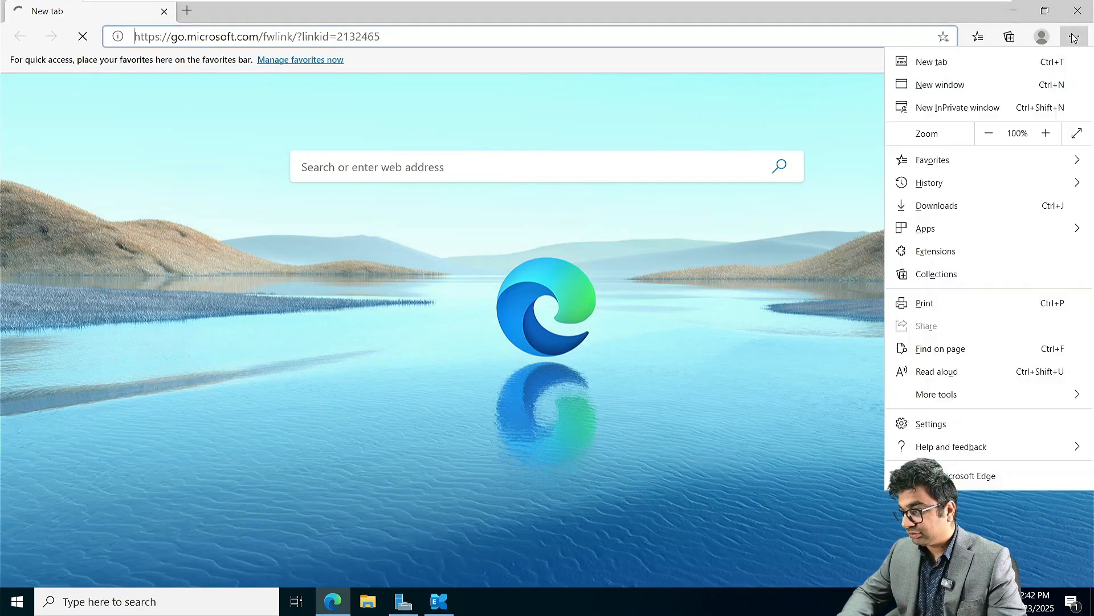
click(946, 108)
click(439, 602)
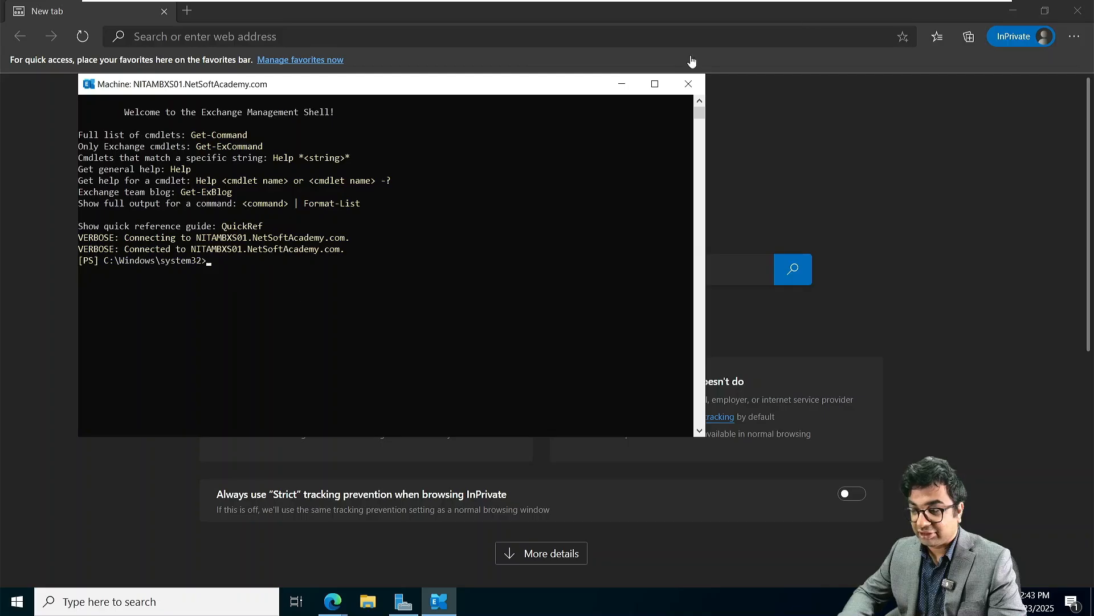
click(622, 84)
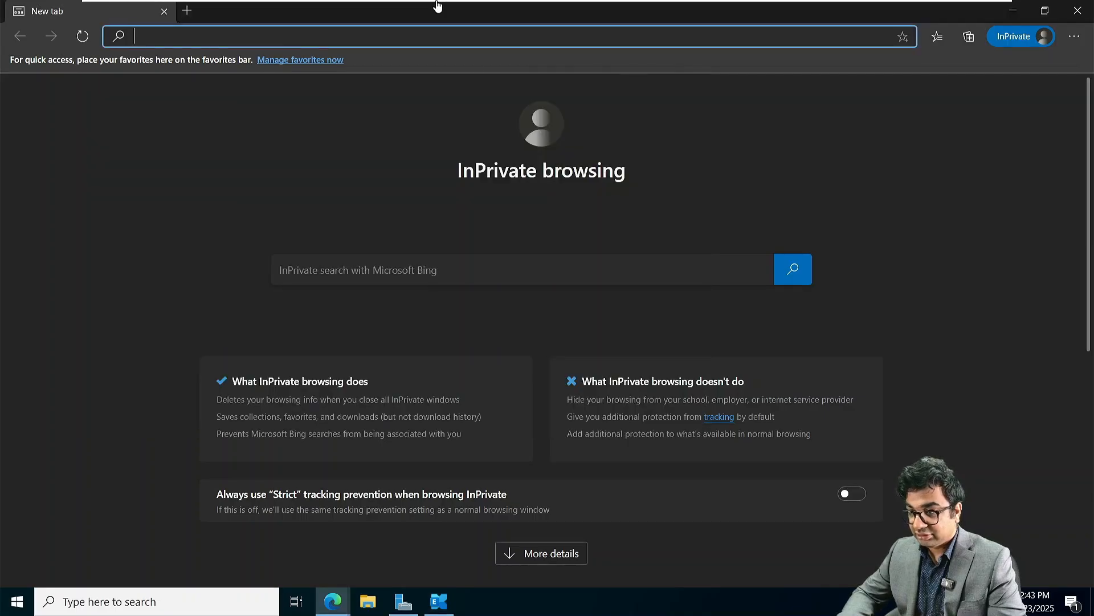
text(h)
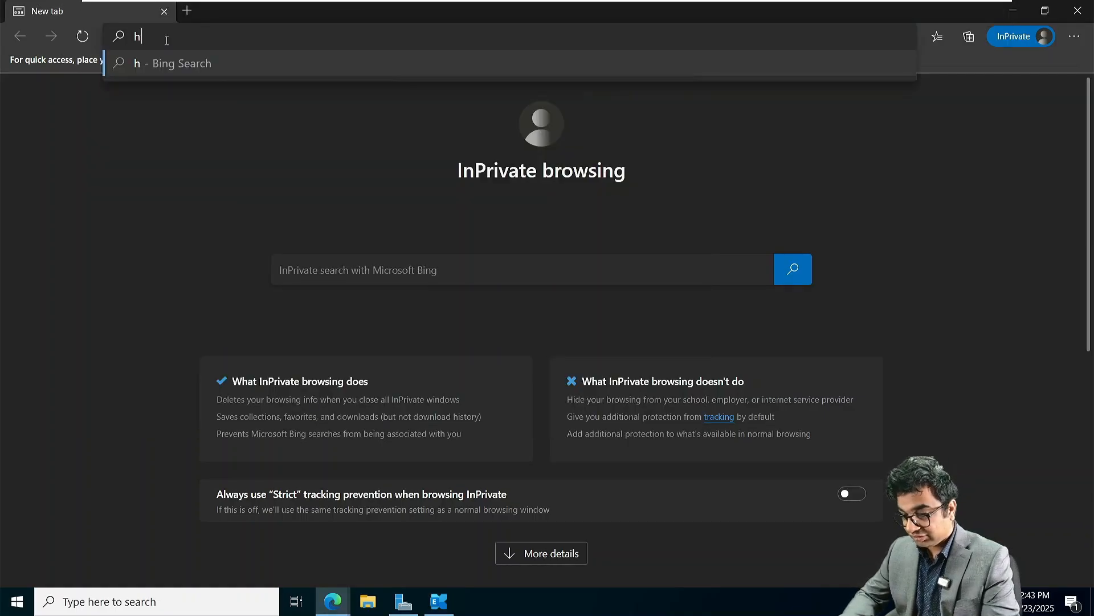
text(ttps:/)
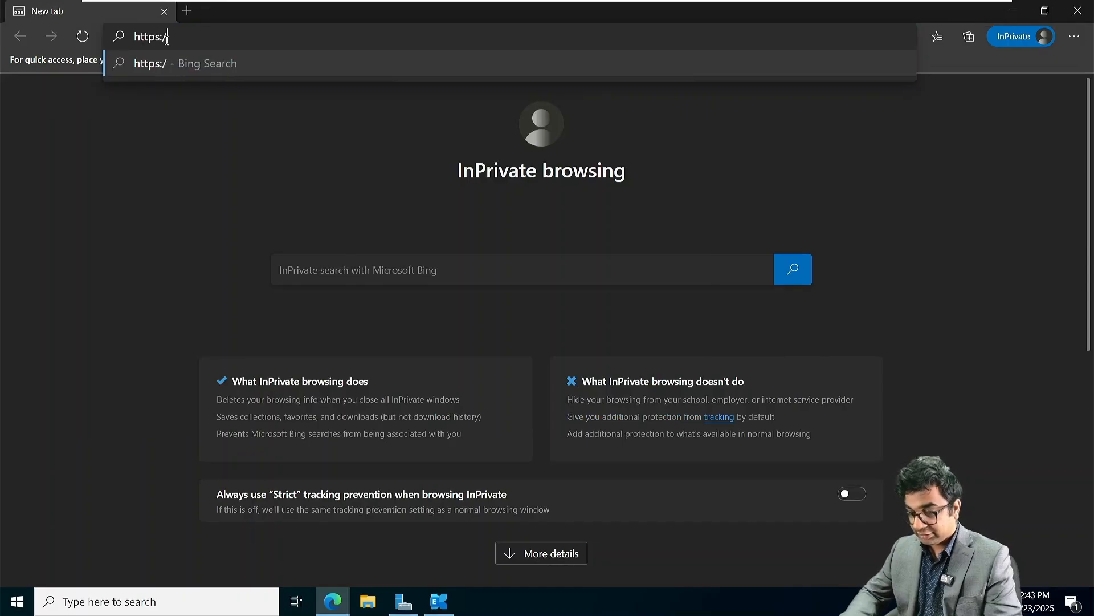
text(/nit)
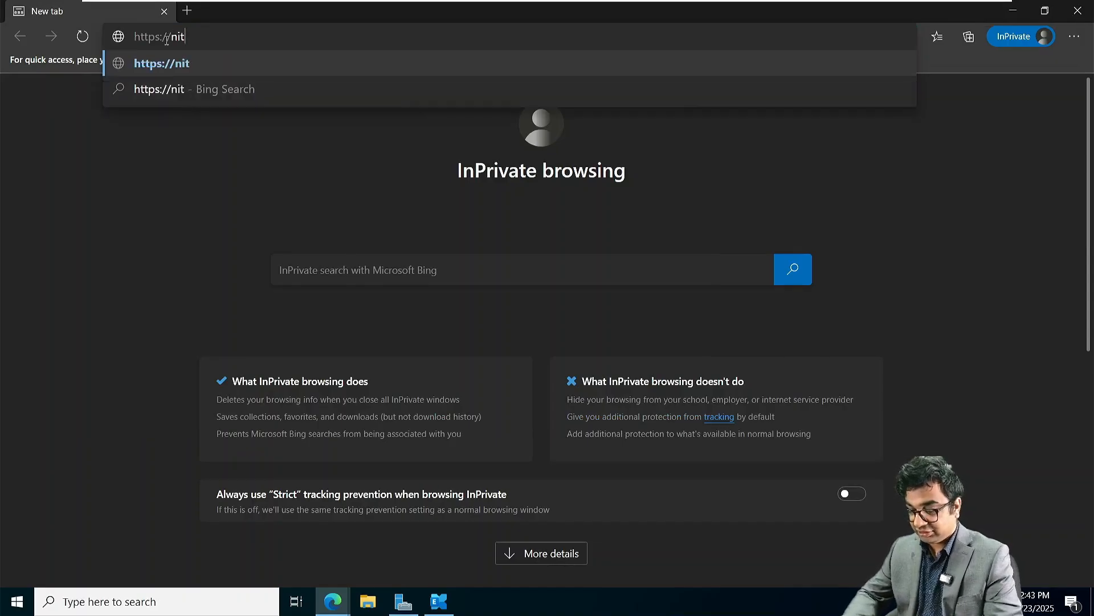
text(ambxs01.n)
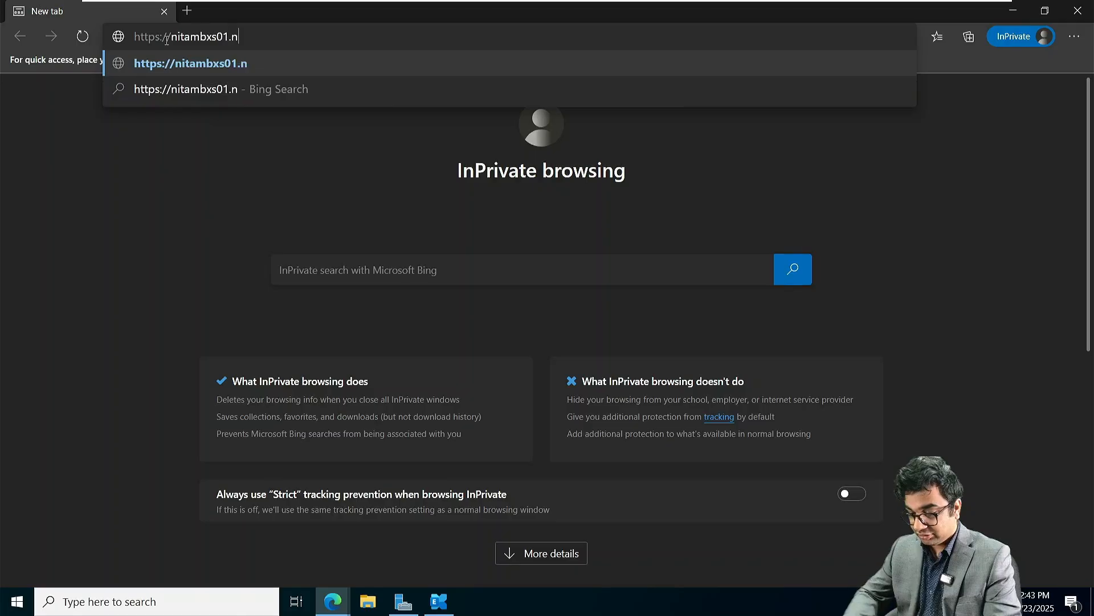
text(etsoftacade)
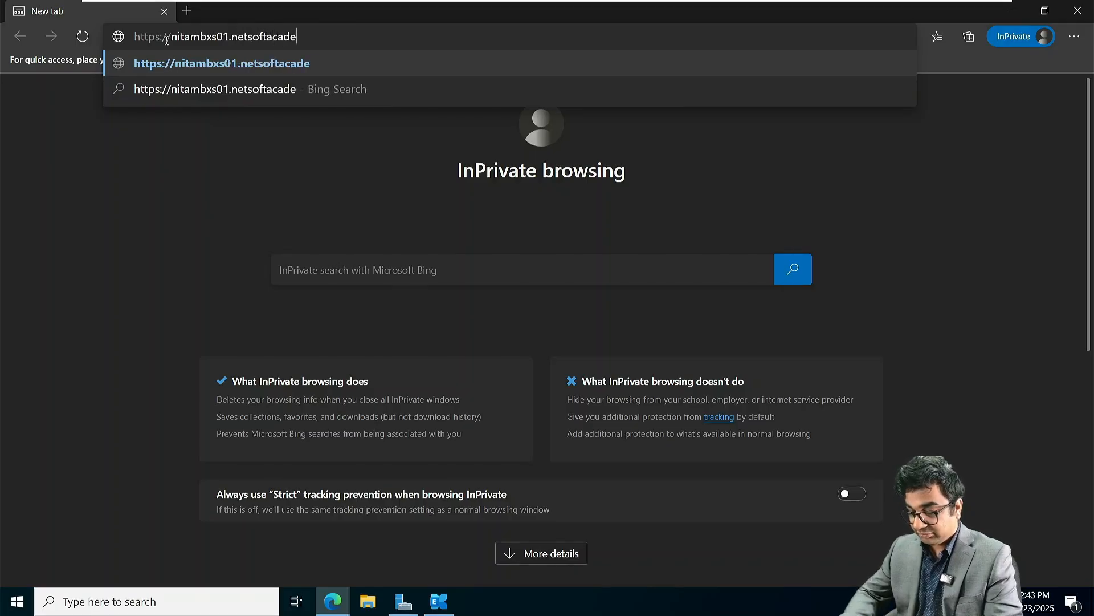
text(my.com/ecp/)
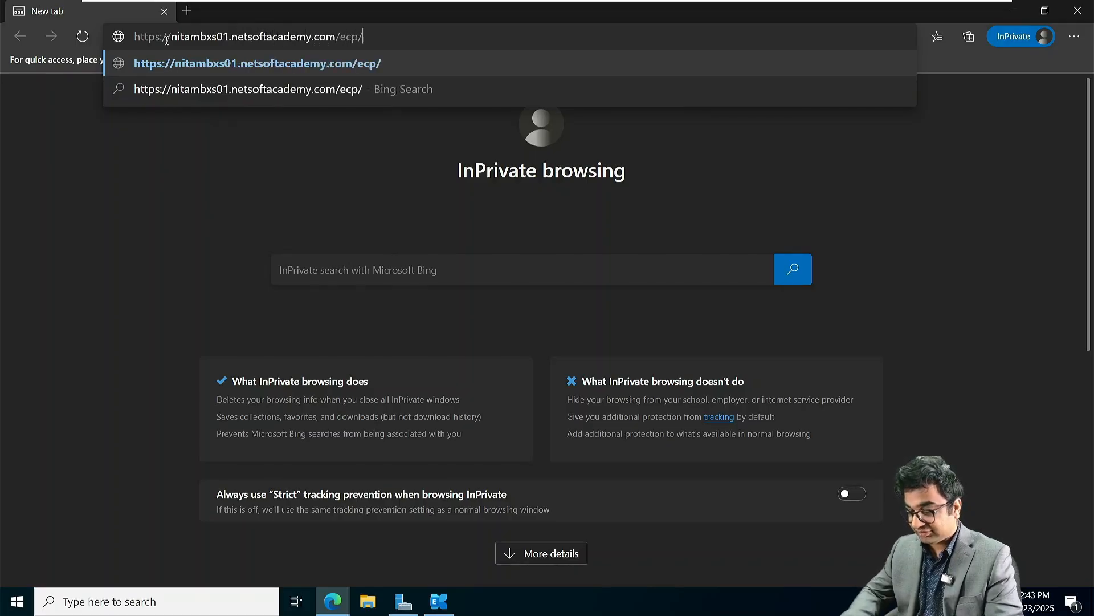
key(Return)
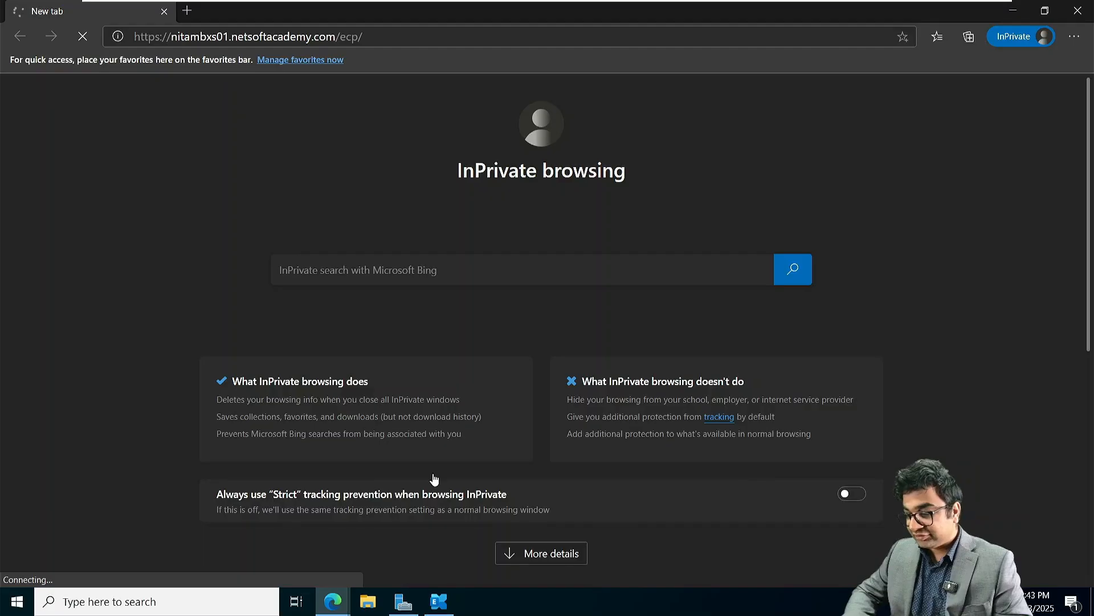
click(439, 602)
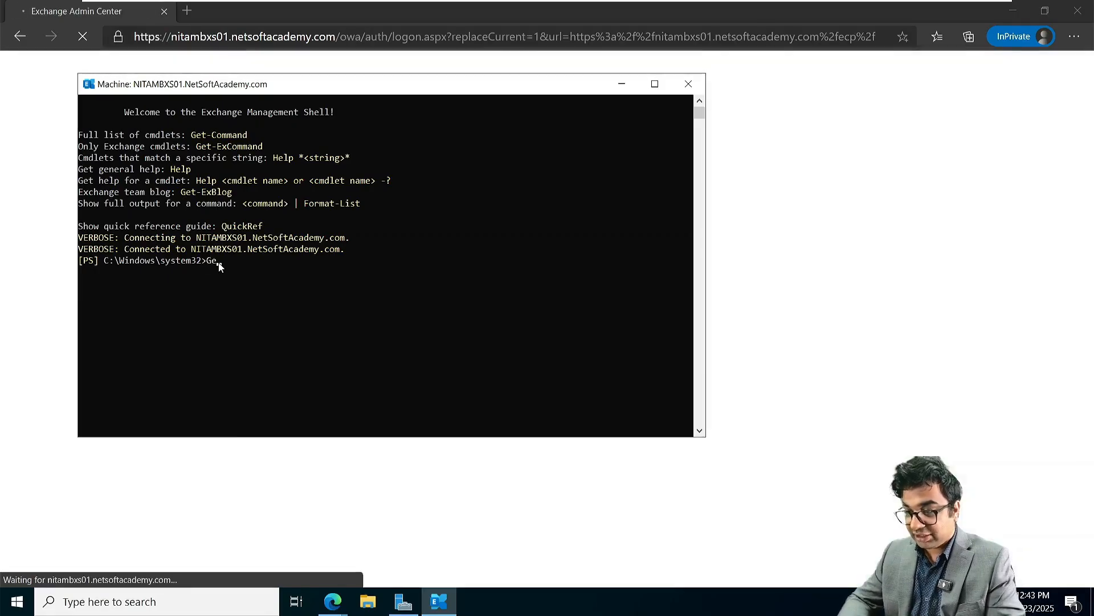
Step: Enter the Get-MailboxSearch cmdlet, using Tab completion for Get-Mailbox
text(Get-mai)
key(Tab)
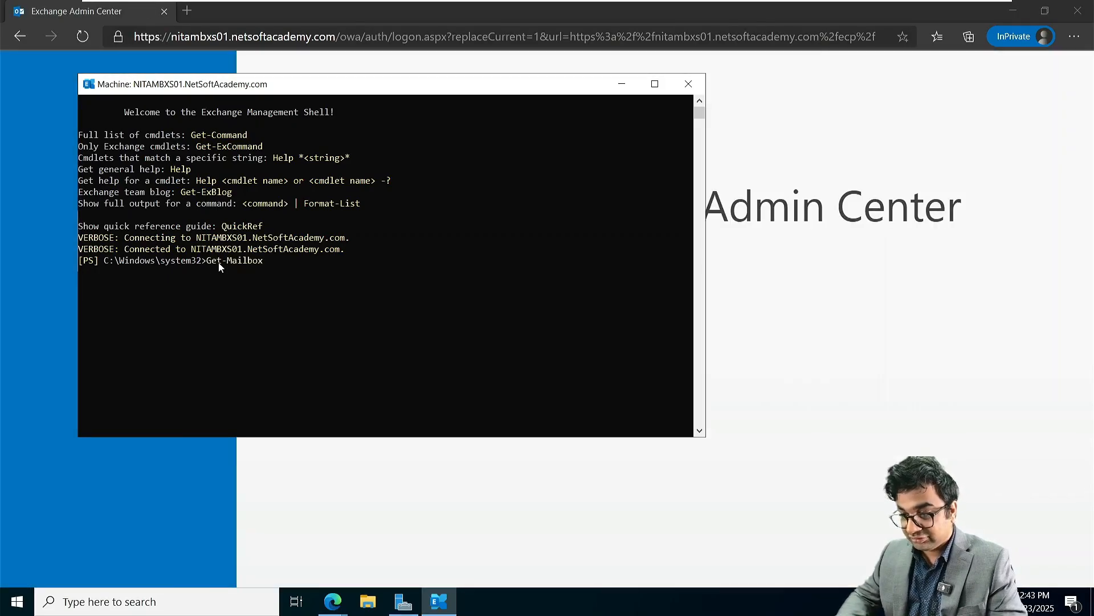
text(Search)
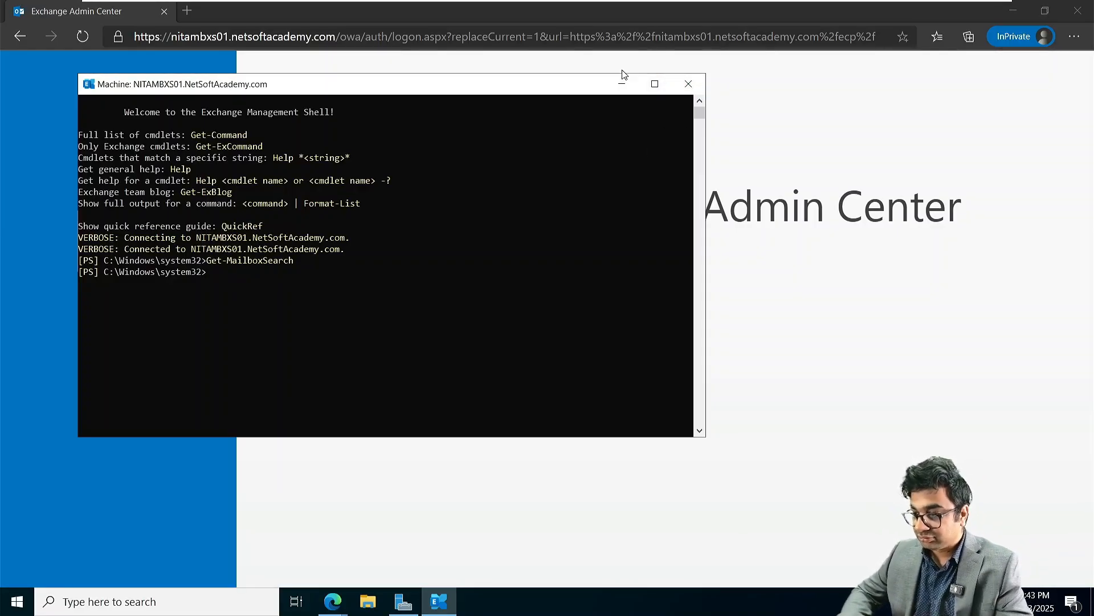
Step: Sign in to the admin center as the NETSOFTACADEMY domain Administrator with its password
click(623, 84)
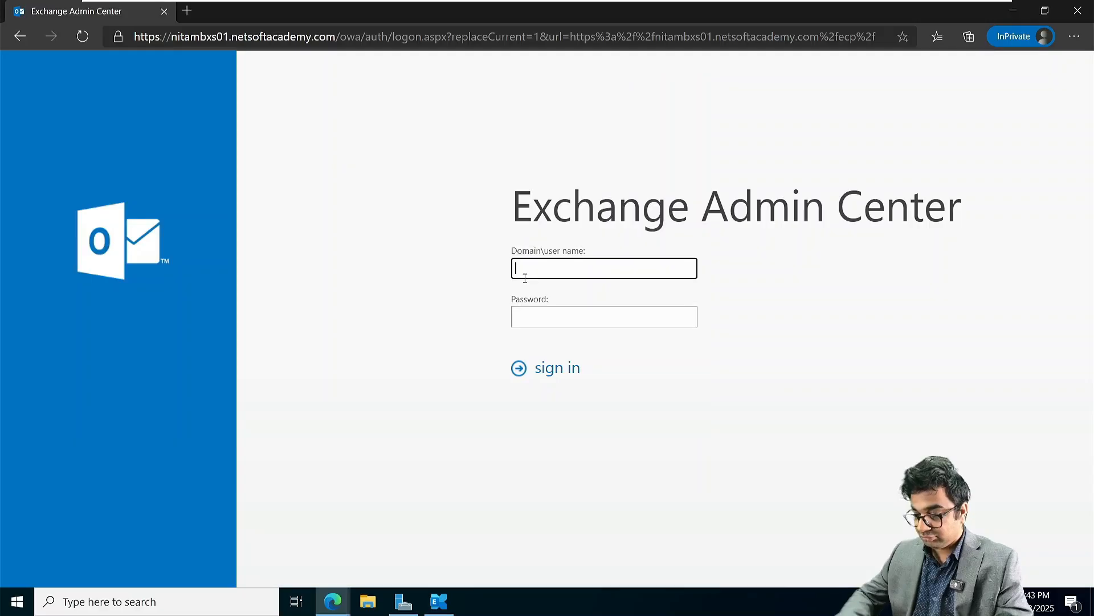
text(NE)
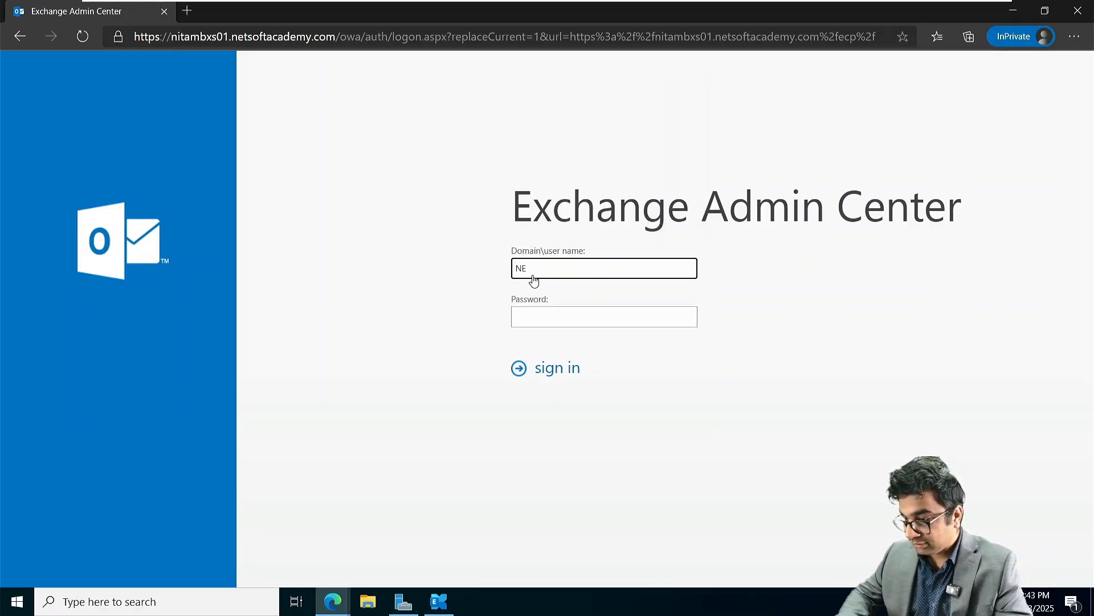
text(TSOF)
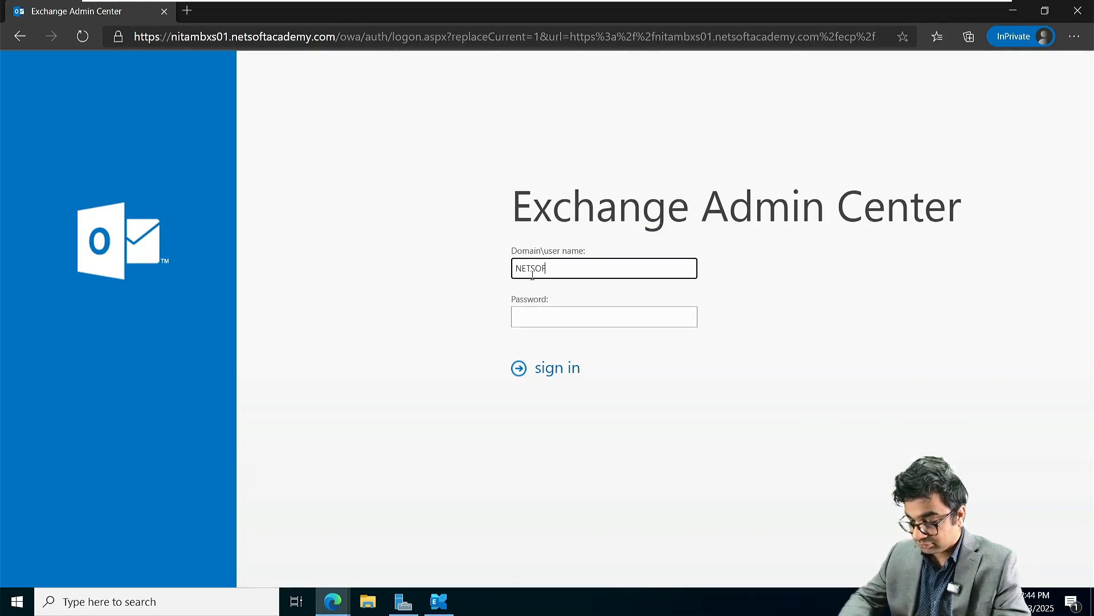
text(TAC)
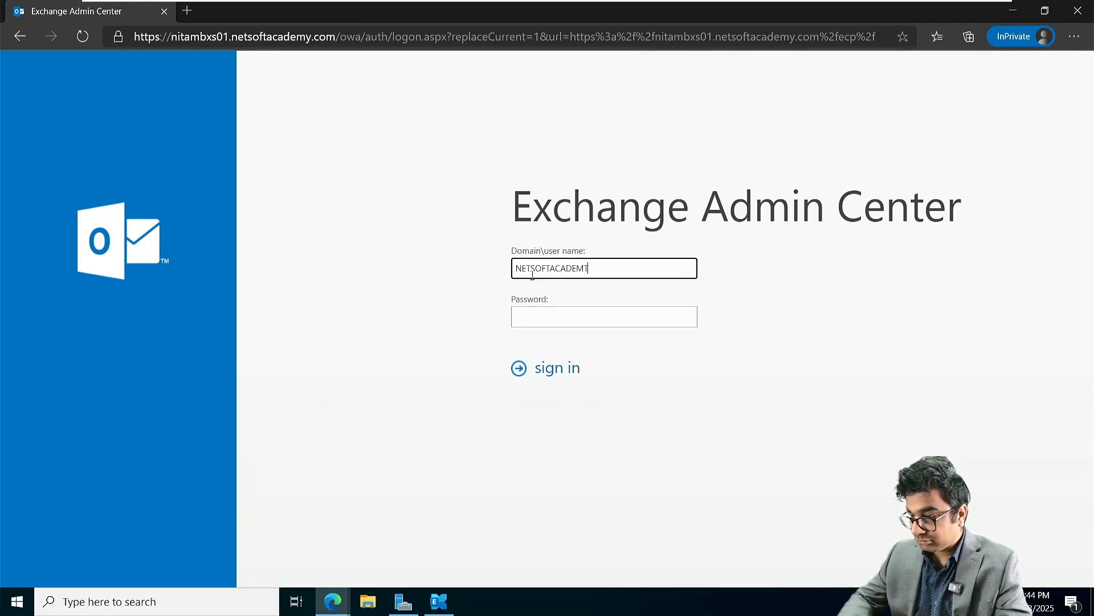
text(ADEMY)
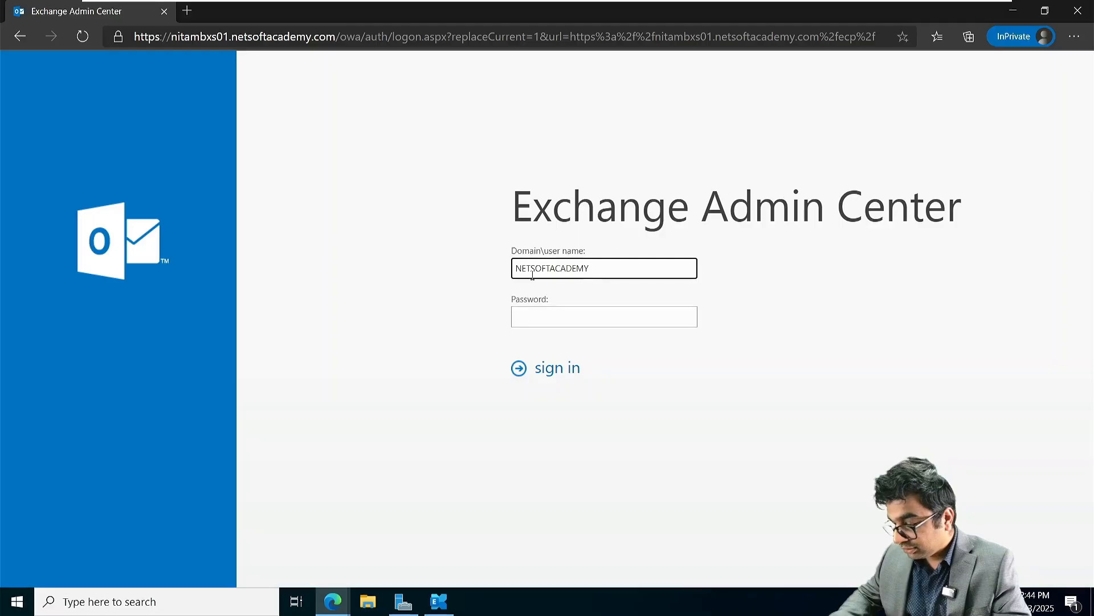
text(\Admin)
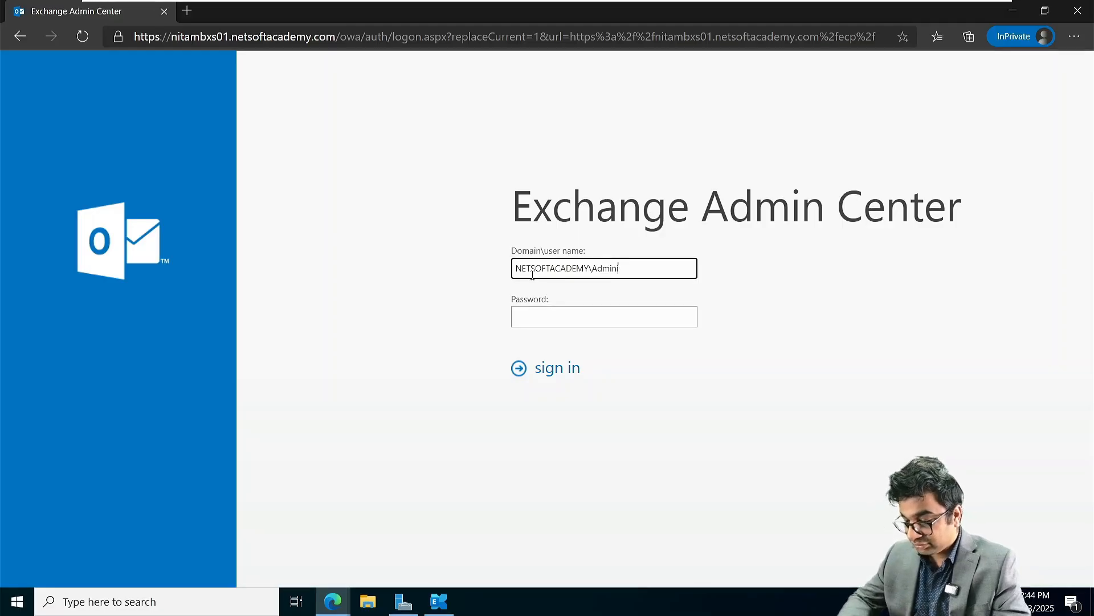
text(istrator)
key(Tab)
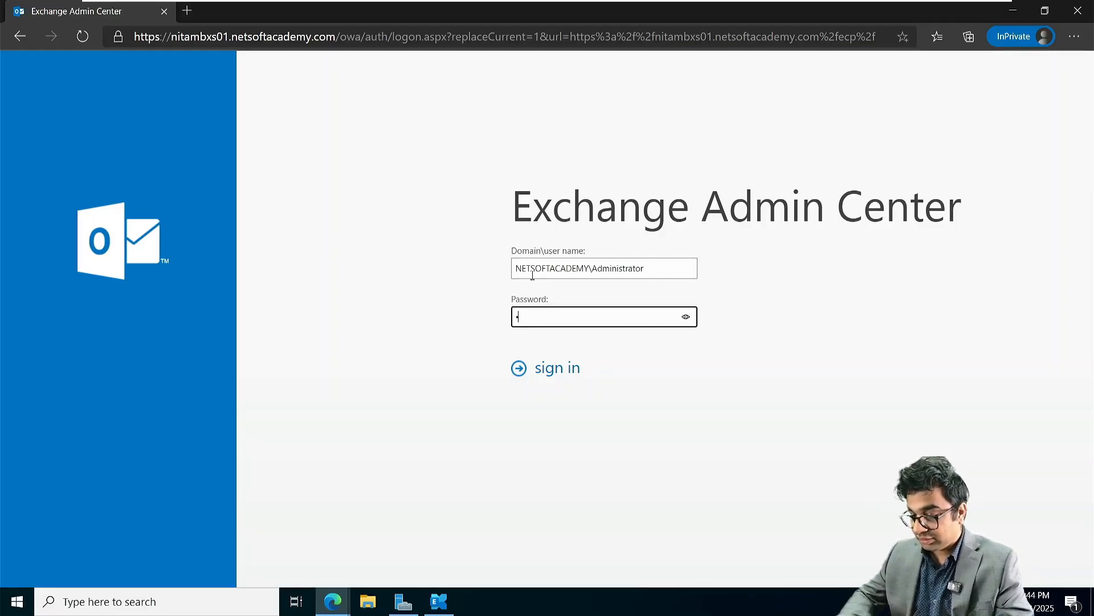
text(••••••••••••)
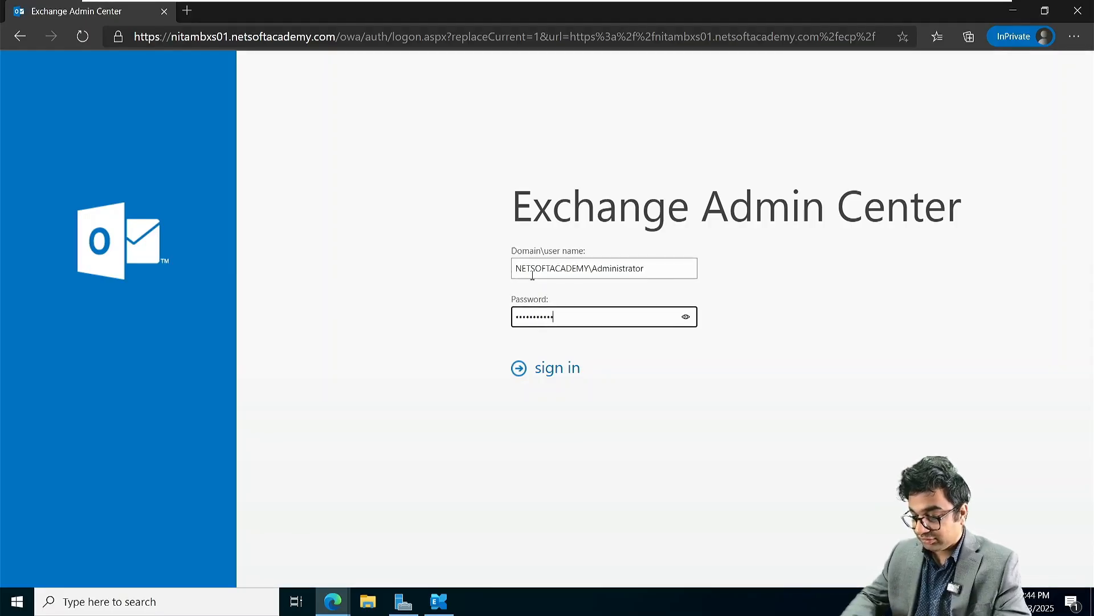
key(Return)
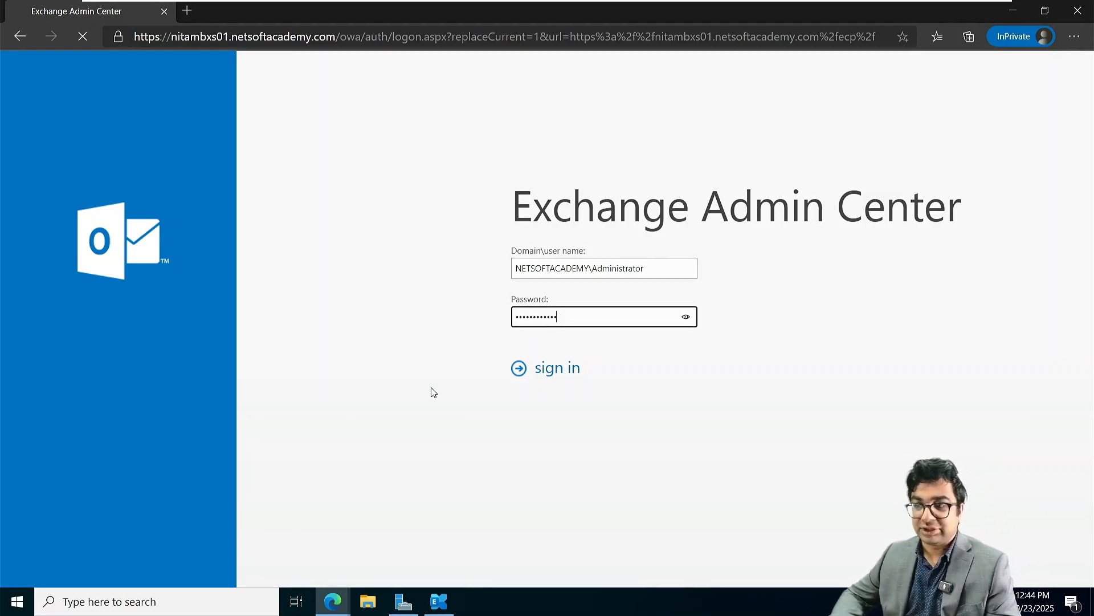
Step: Switch briefly to the NITAADDS02 VM and back to NITAMBXS01
mouse_move(561, 6)
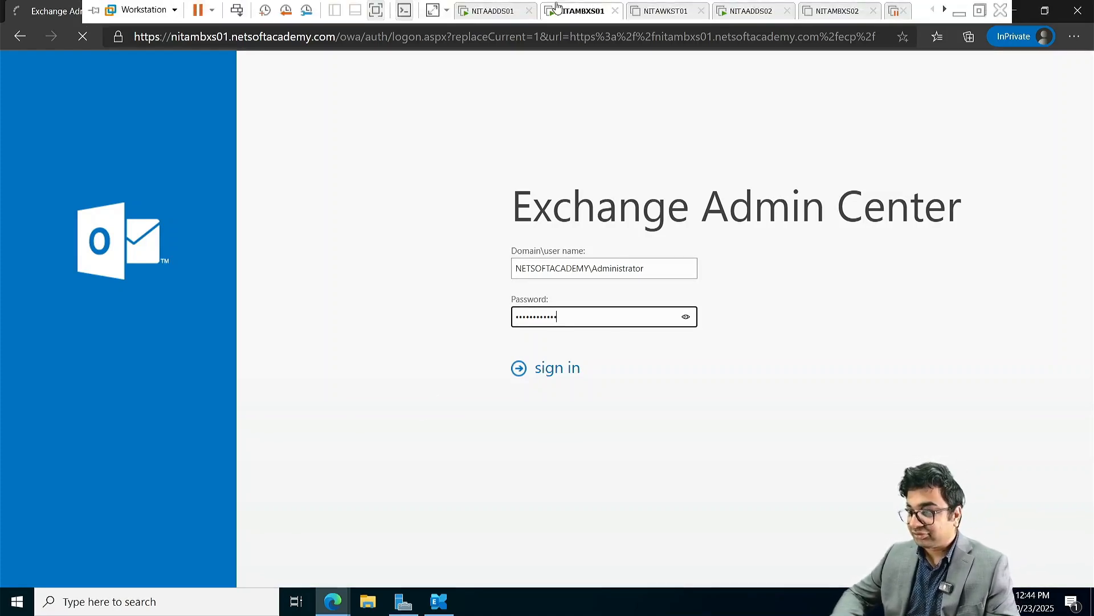
click(765, 18)
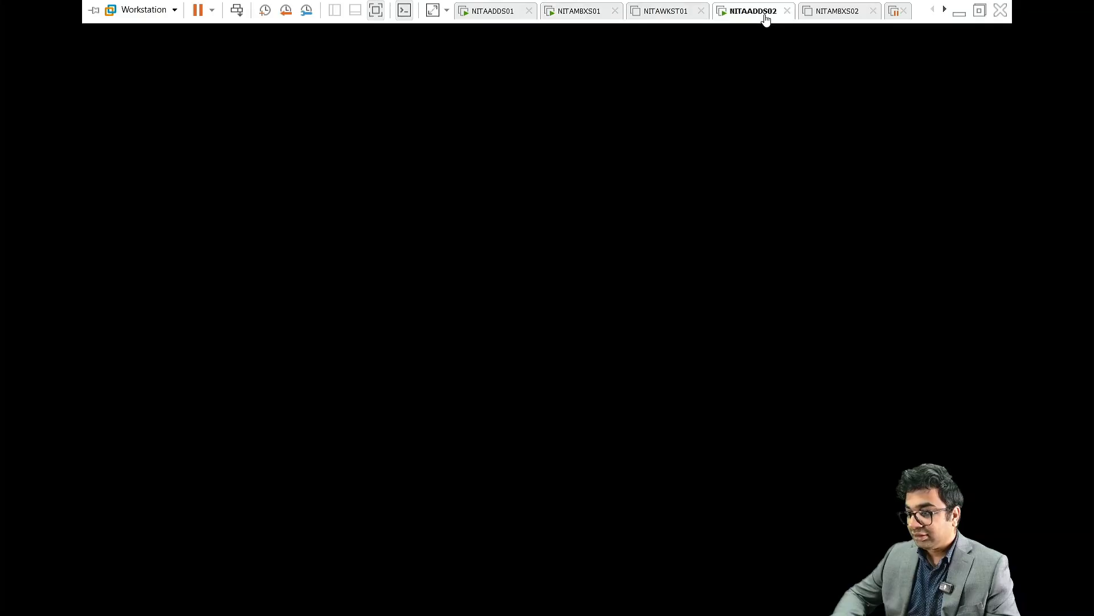
click(577, 17)
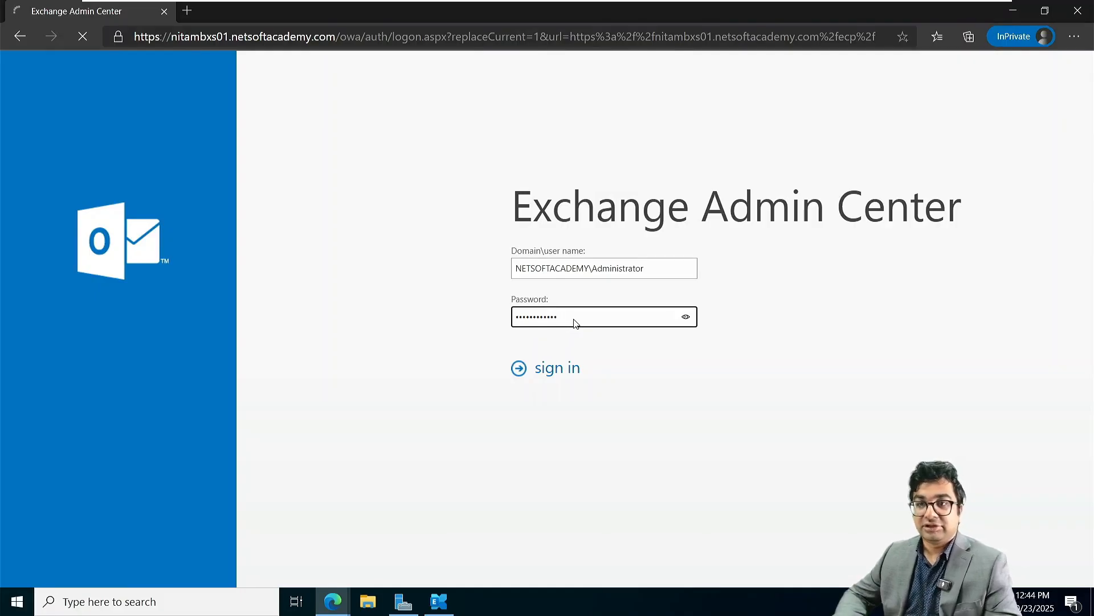
Step: Sign in, set the page zoom to 125%, and save English (United States) with Eastern Time
click(561, 367)
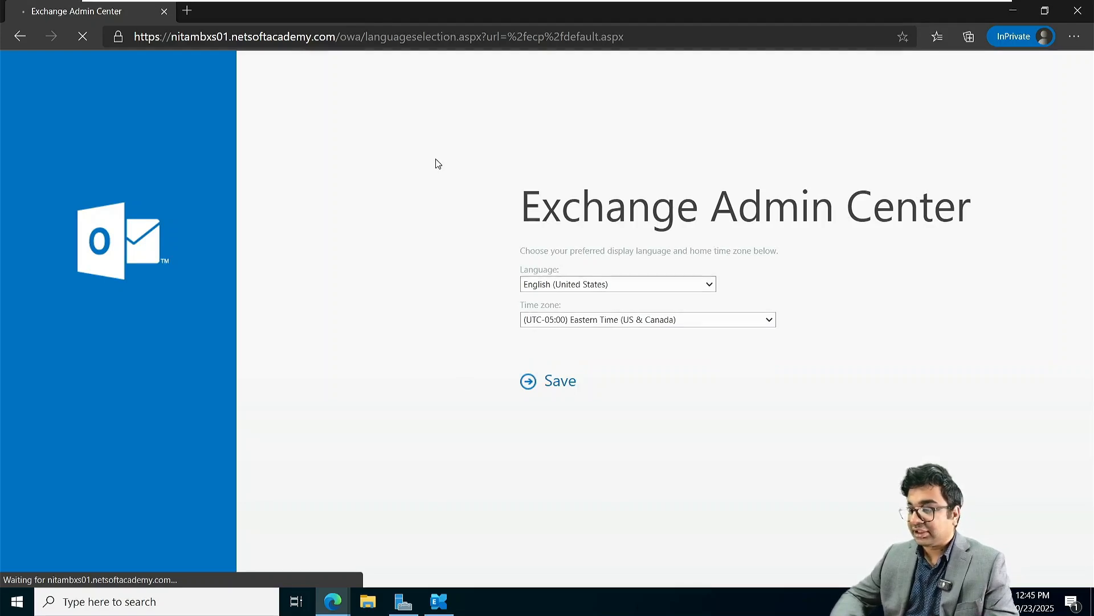
key(ctrl+plus)
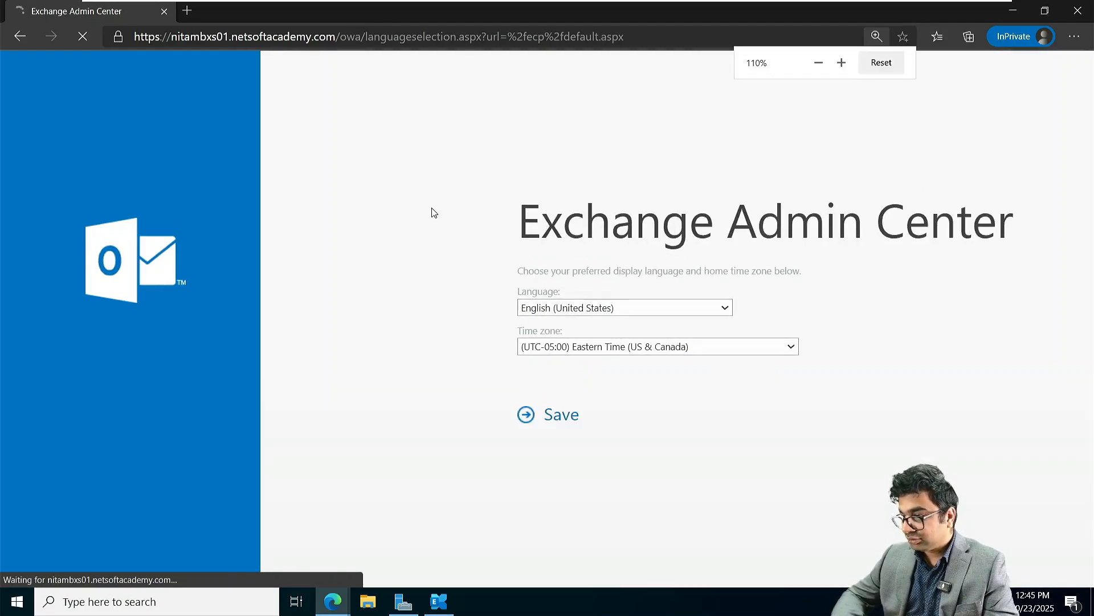
key(ctrl+minus)
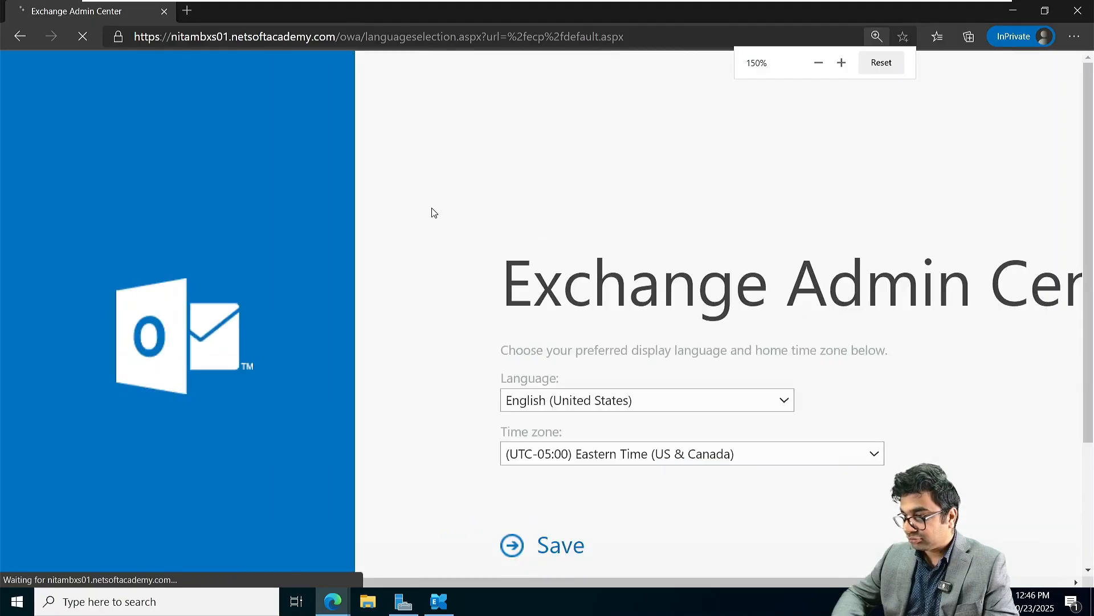
key(ctrl+minus)
key(ctrl+minus)
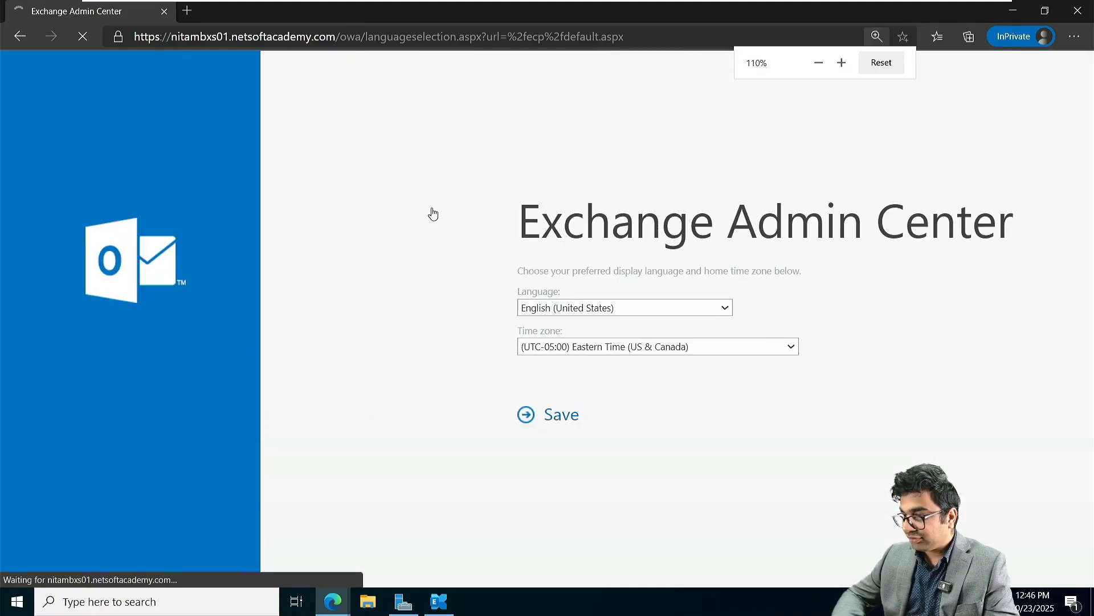
click(878, 36)
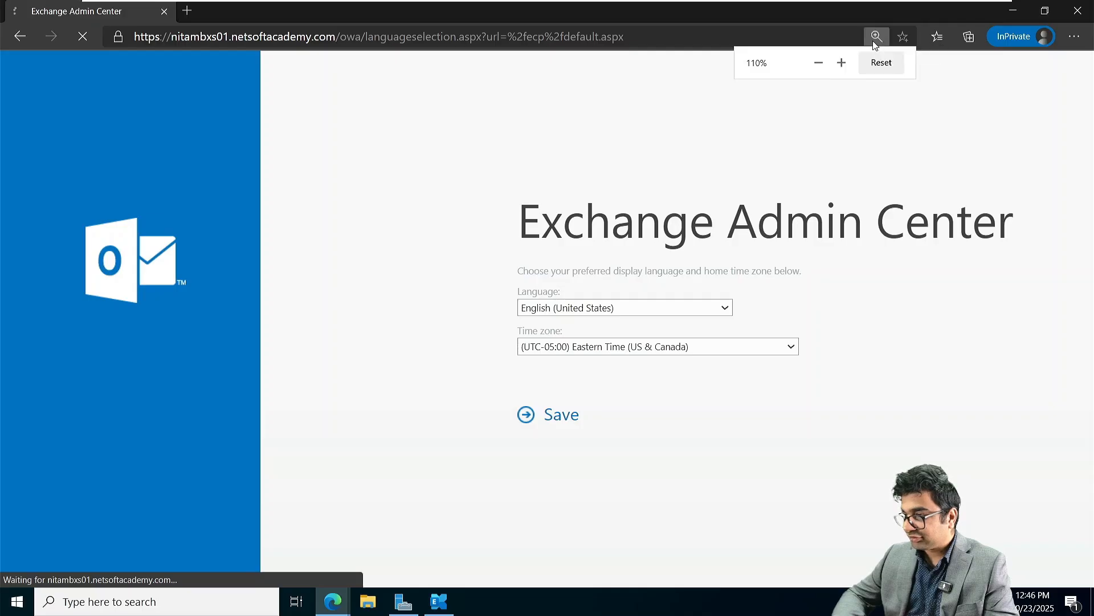
click(842, 62)
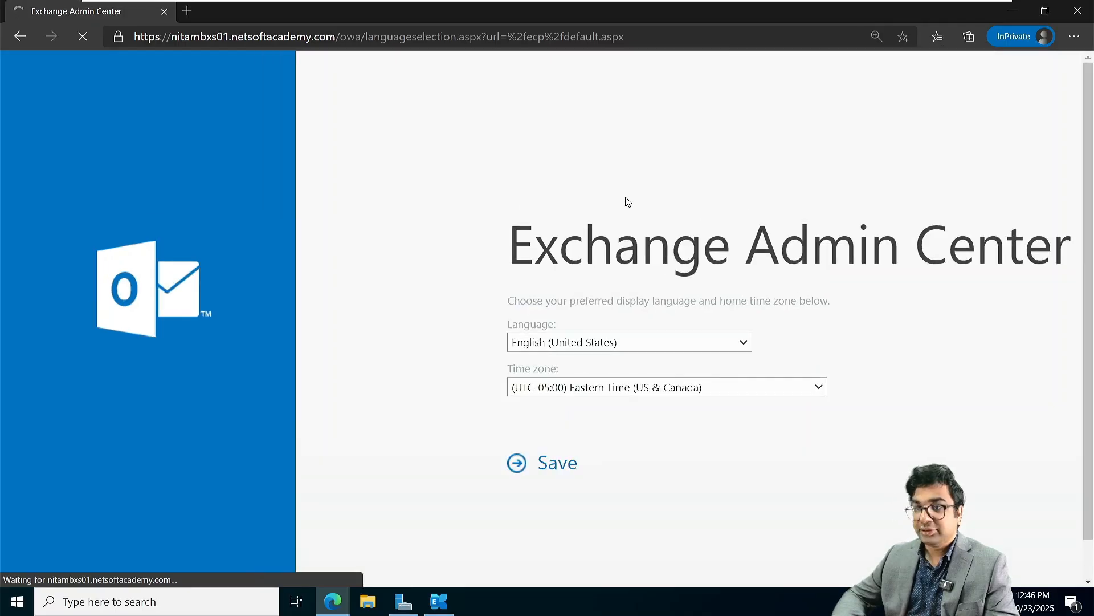
click(544, 471)
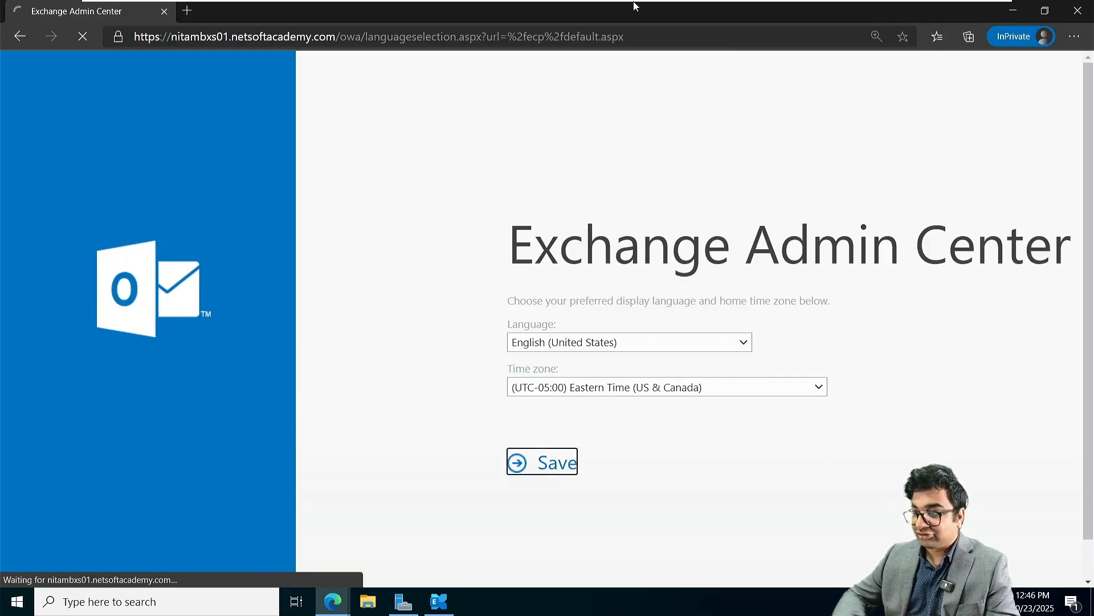
Step: Switch to the NITAADDS01 VM and back to NITAMBXS01 to see the mailboxes list
mouse_move(615, 3)
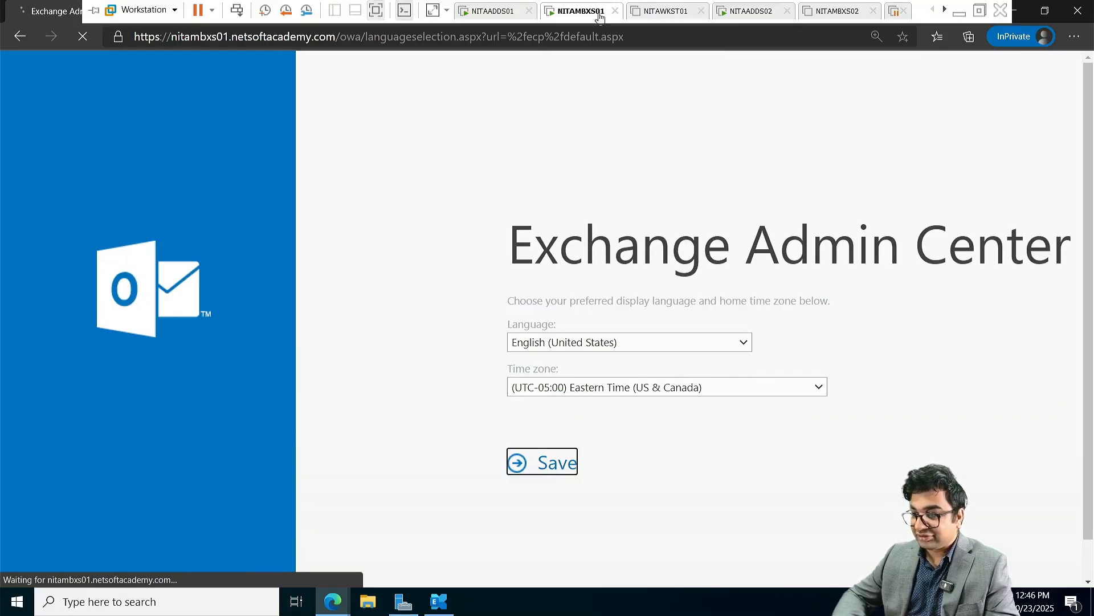
click(489, 15)
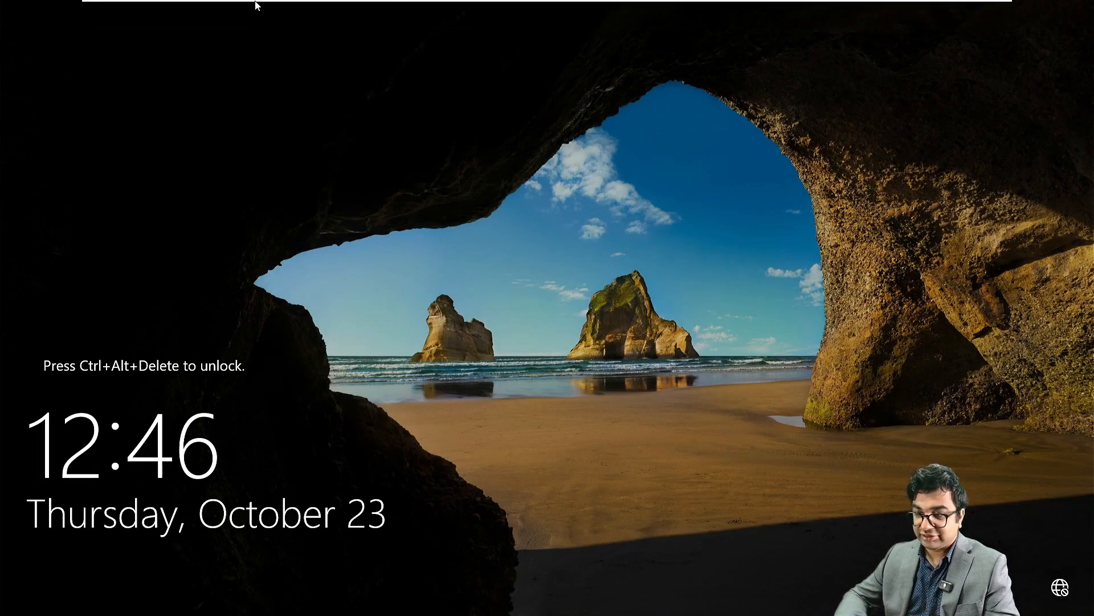
mouse_move(242, 3)
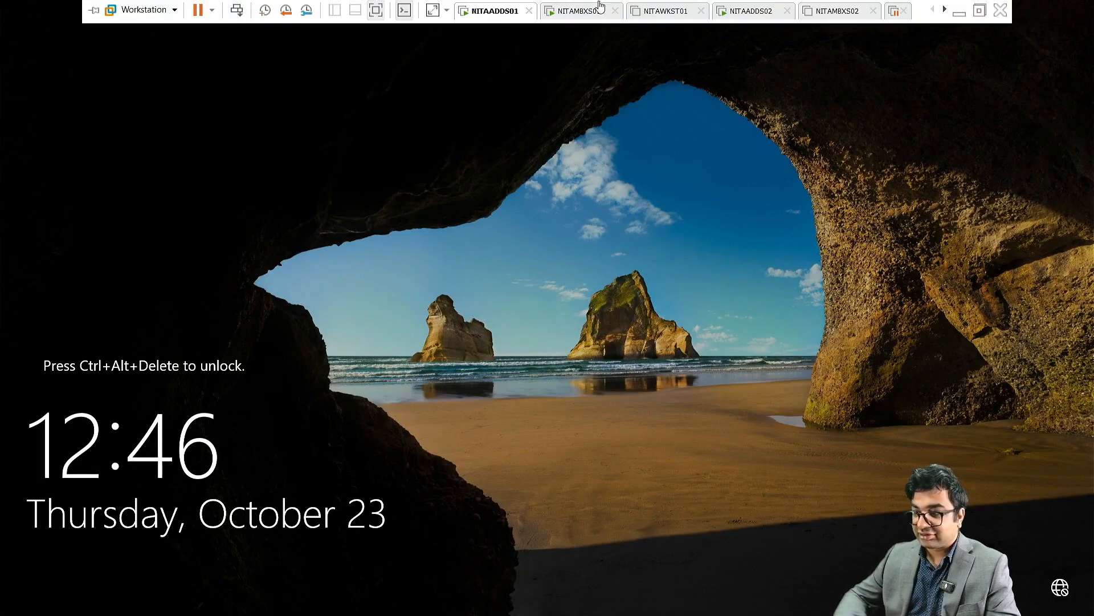
click(567, 17)
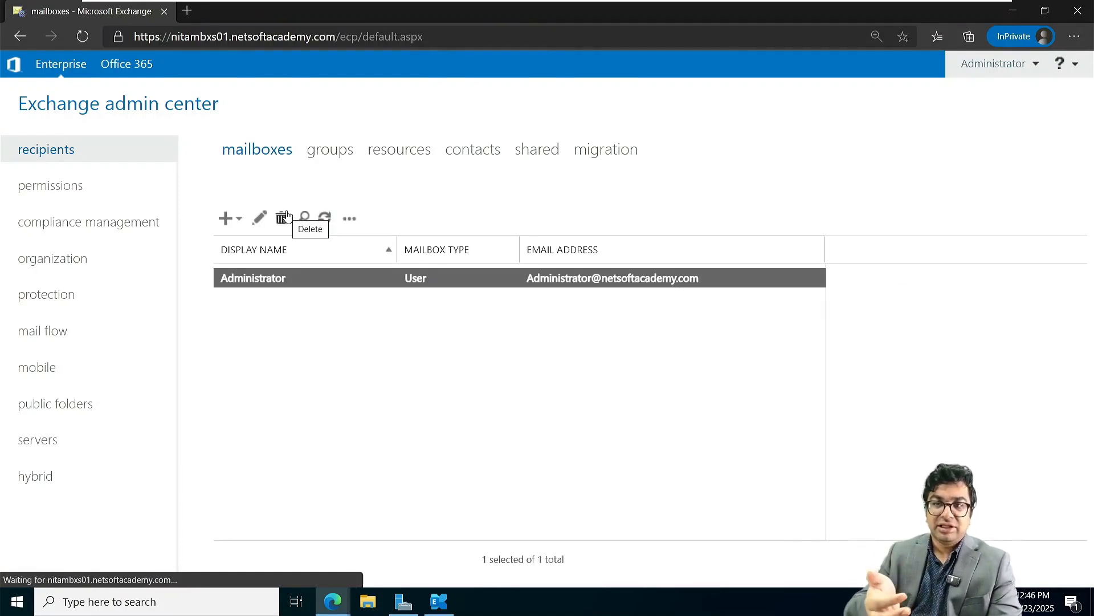
Step: Add a new User mailbox linked to an existing domain user account and save it
click(231, 219)
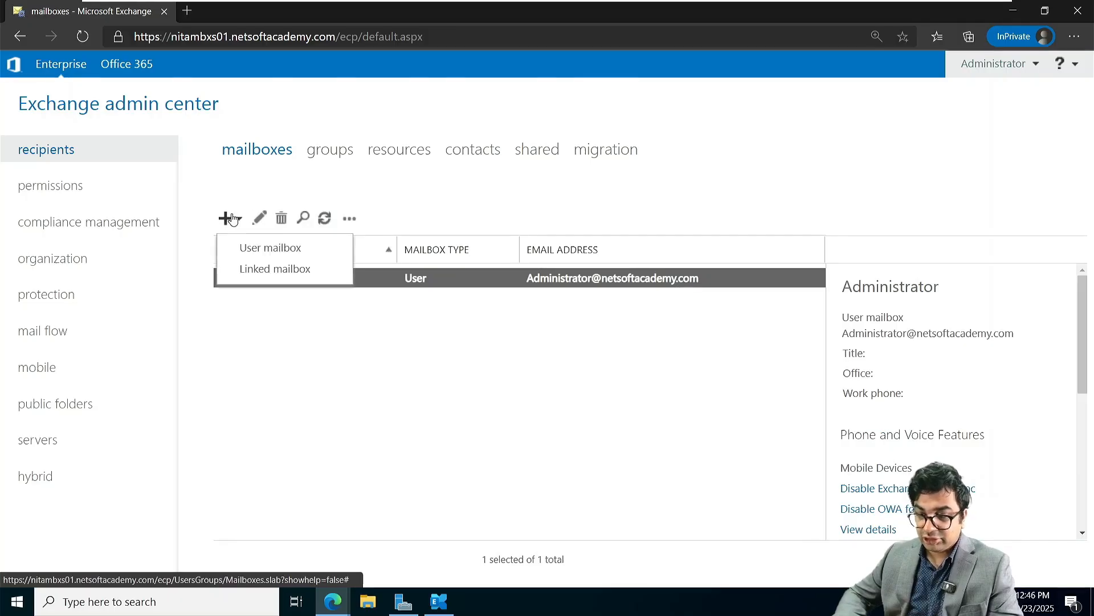
click(247, 252)
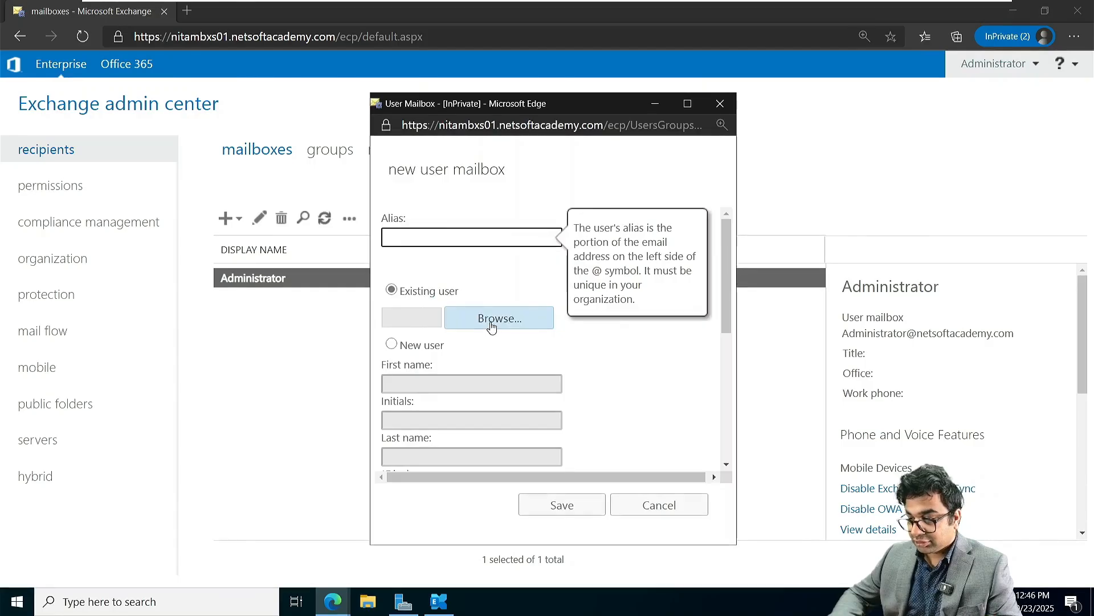
click(491, 320)
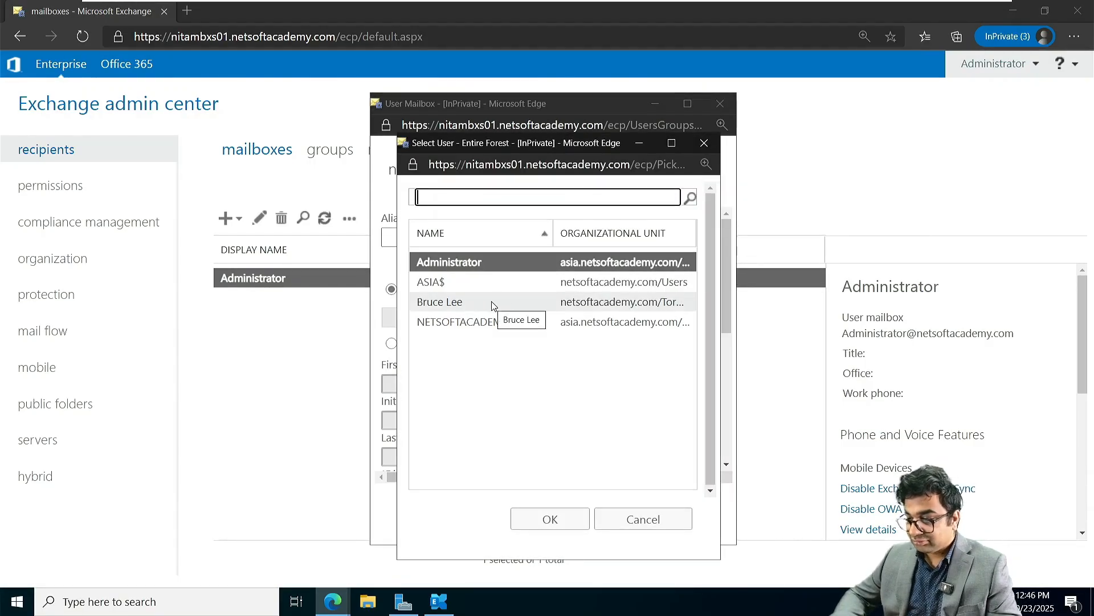
click(494, 303)
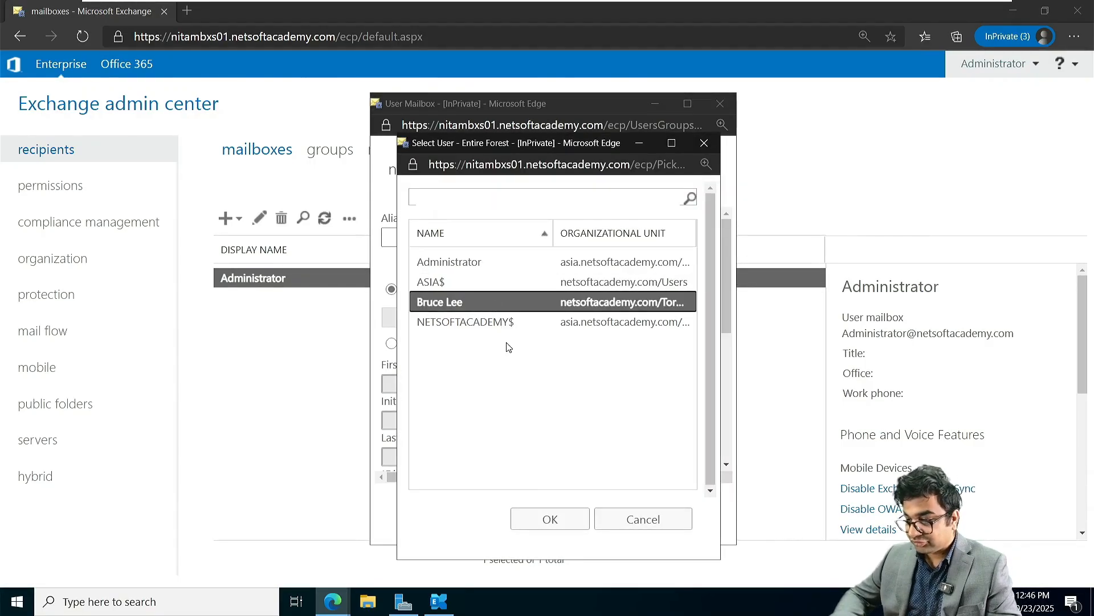
click(560, 520)
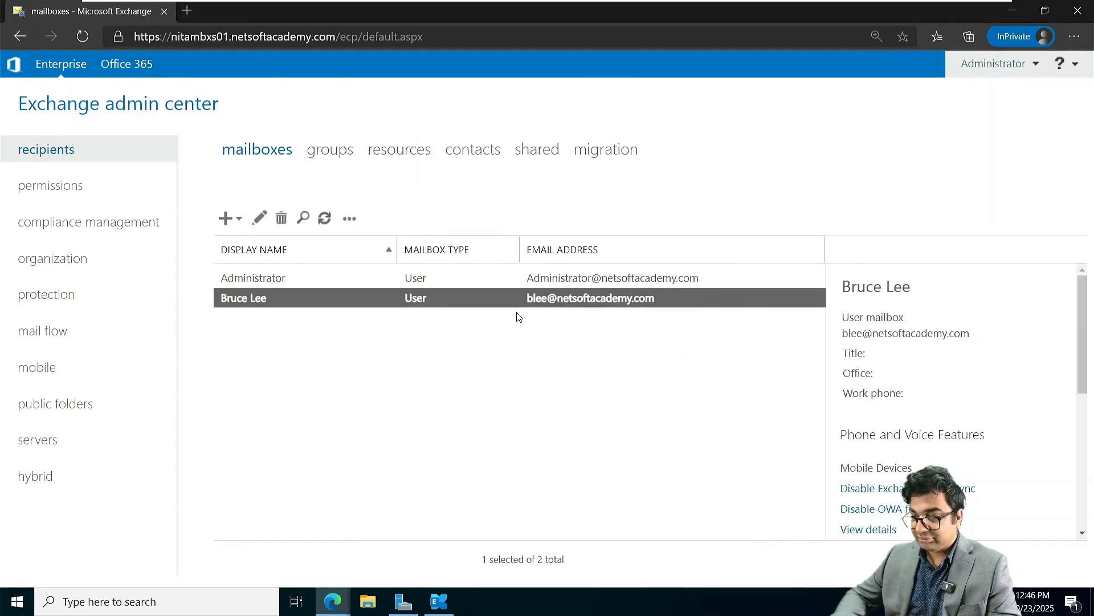
click(640, 400)
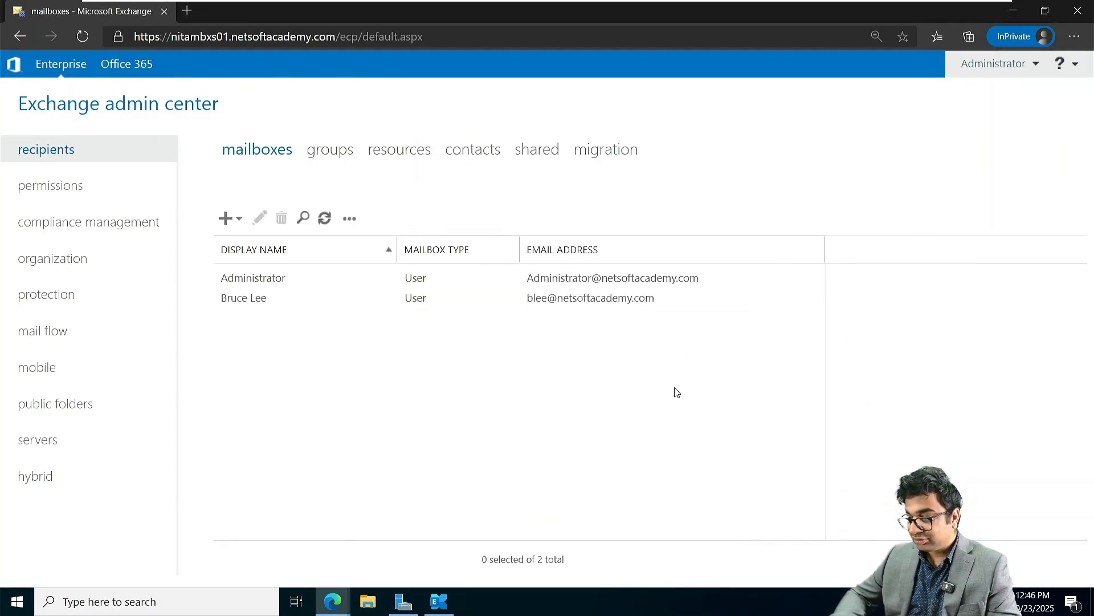
Step: Sign in to NITAADDS02 as Administrator and open Local Server showing domain ASIA.NetSoftAcademy.com
mouse_move(655, 3)
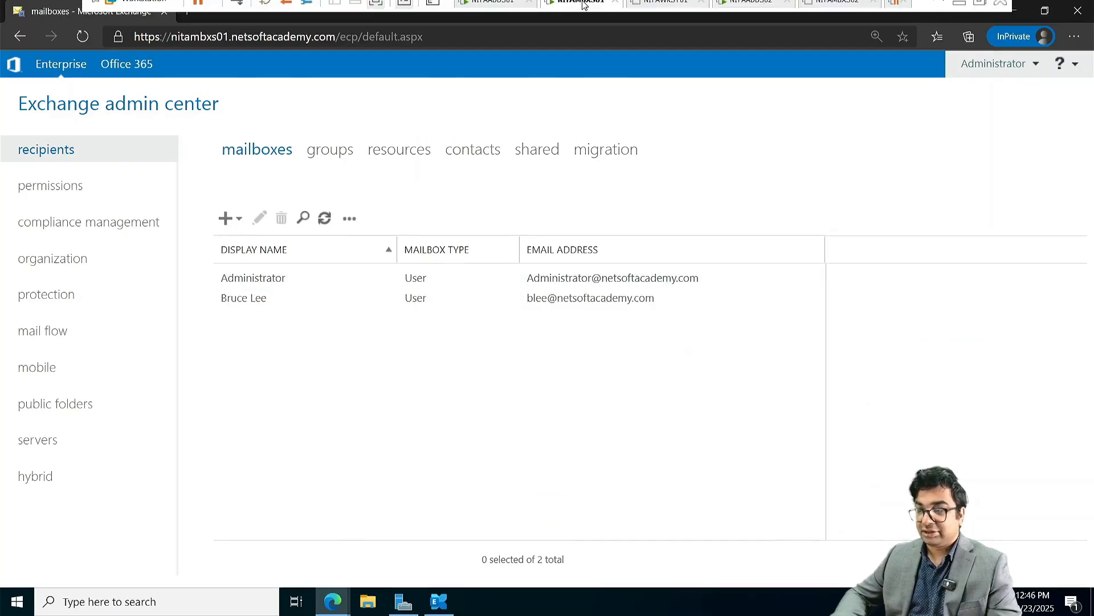
click(742, 11)
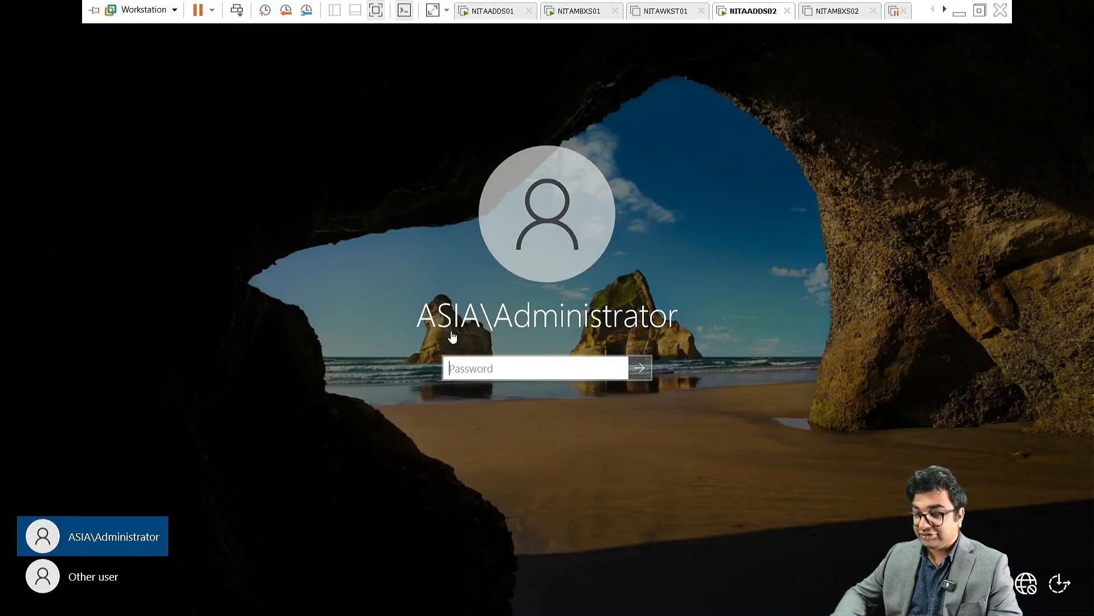
click(478, 372)
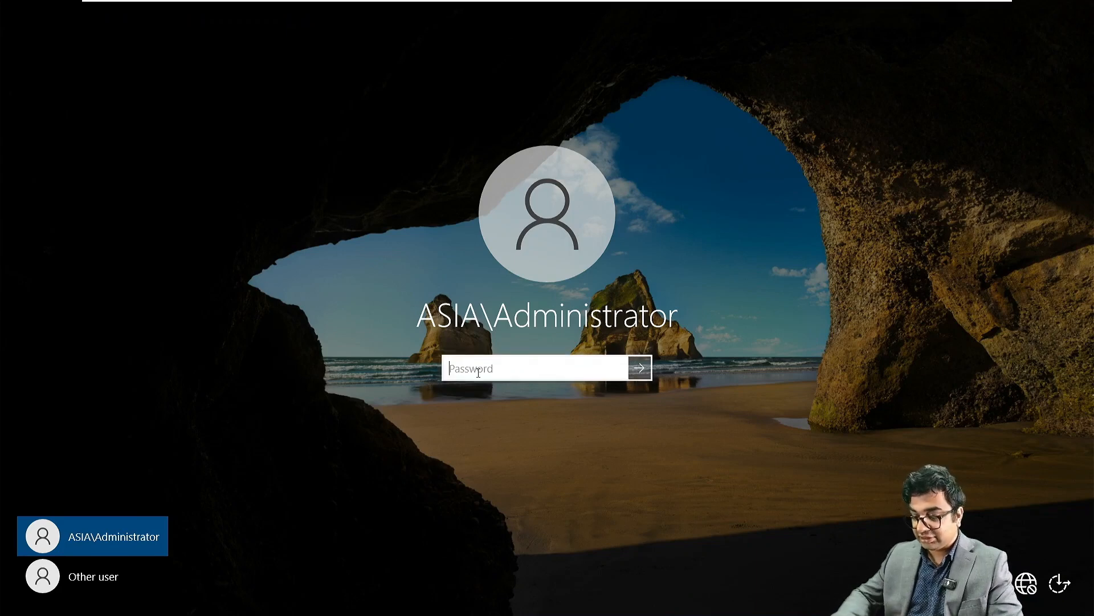
text(••••••••••••)
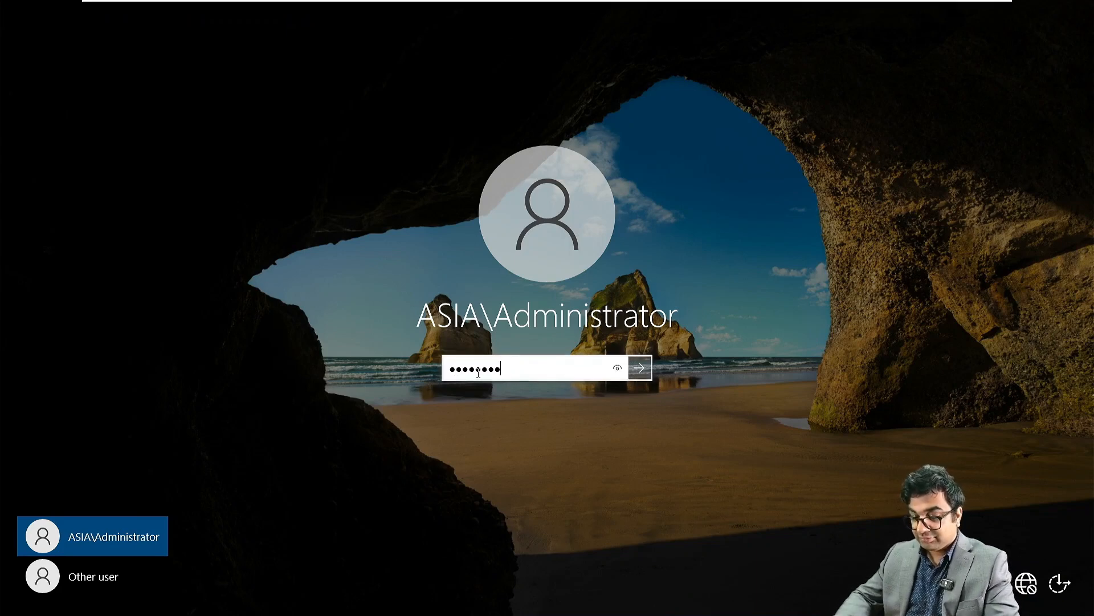
key(Return)
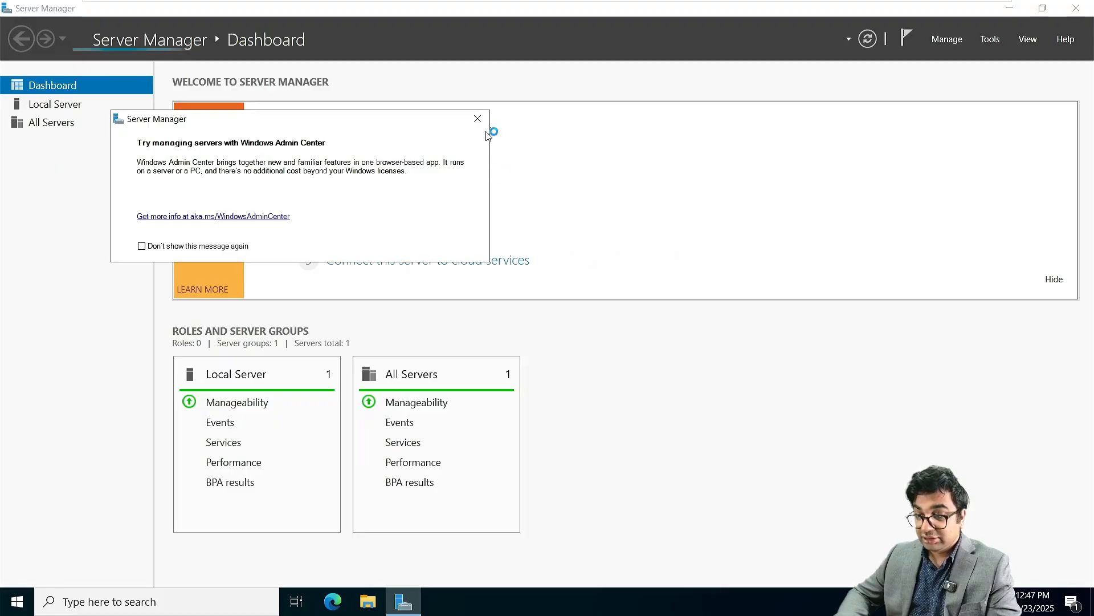
click(474, 114)
click(76, 106)
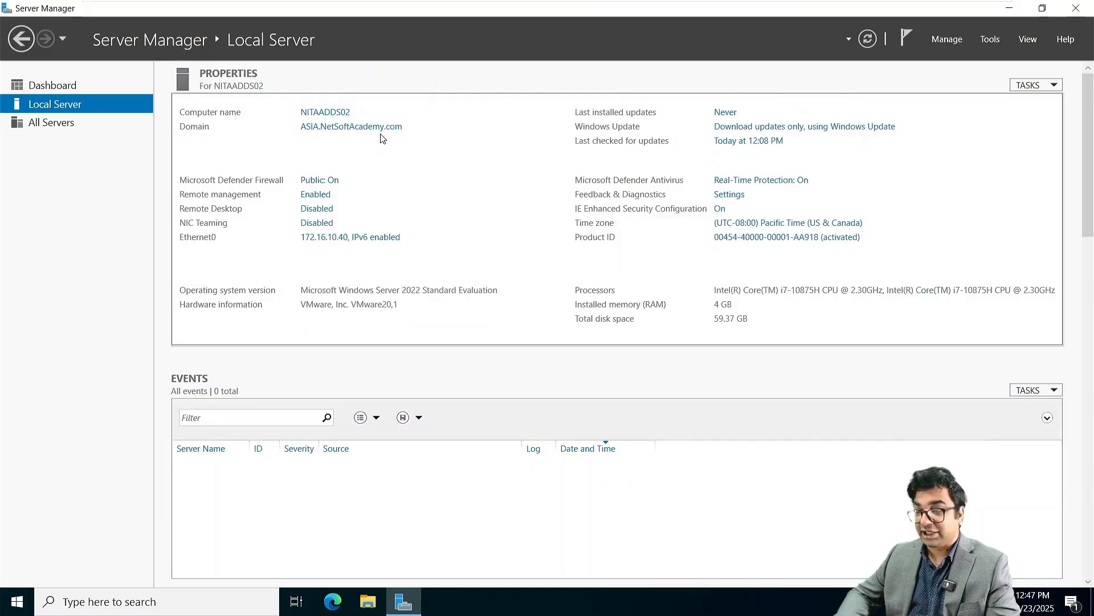
mouse_move(684, 2)
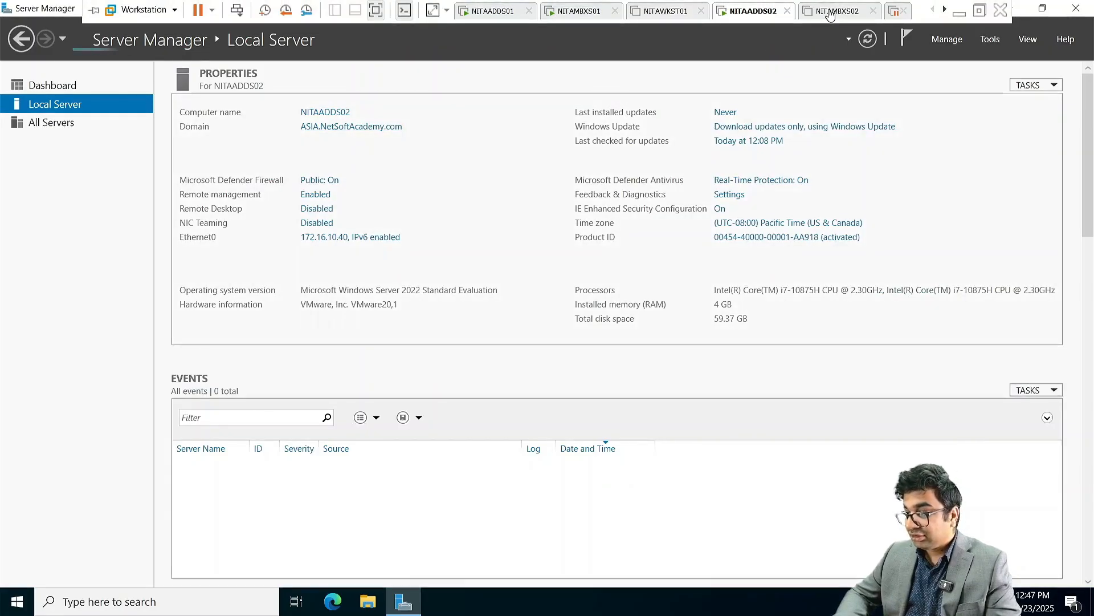
Step: Power on NITAMBXS02 and attempt the Administrator sign-in, re-entering the rejected password
click(830, 14)
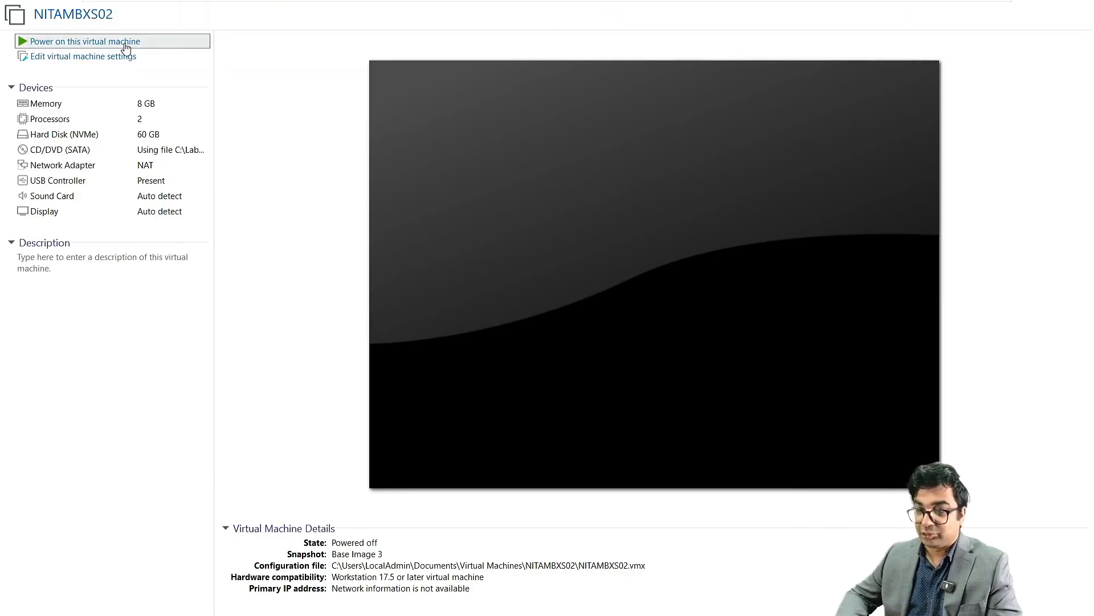
click(139, 45)
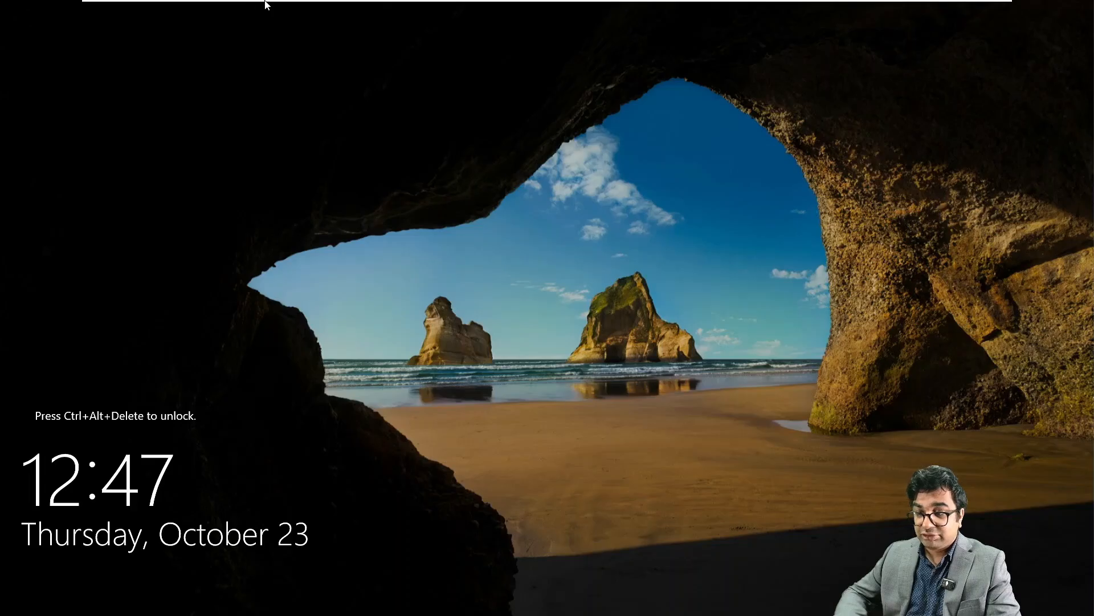
mouse_move(265, 4)
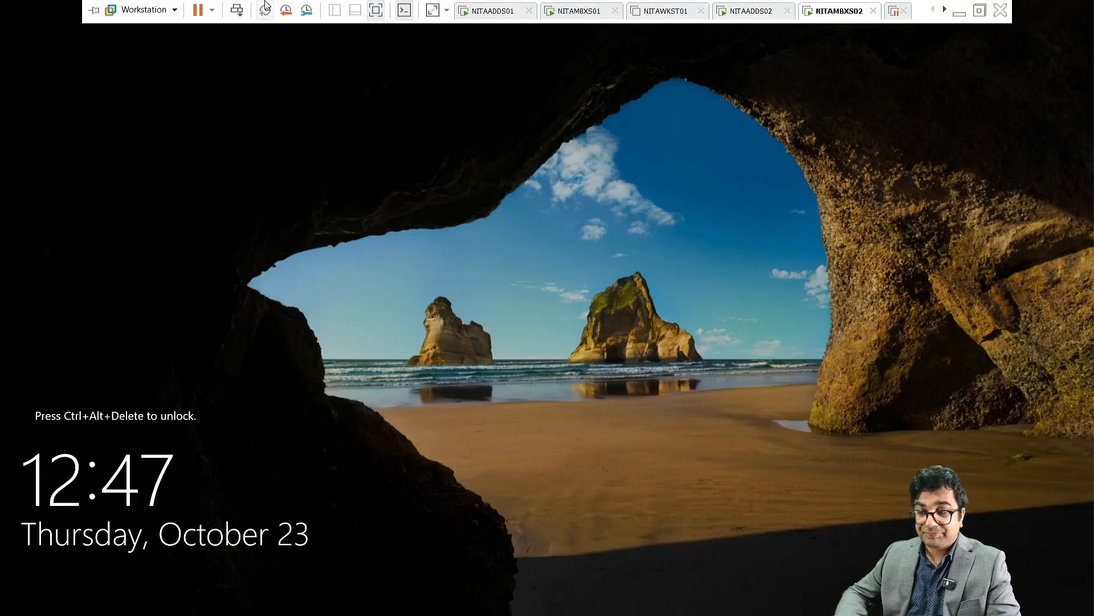
click(240, 7)
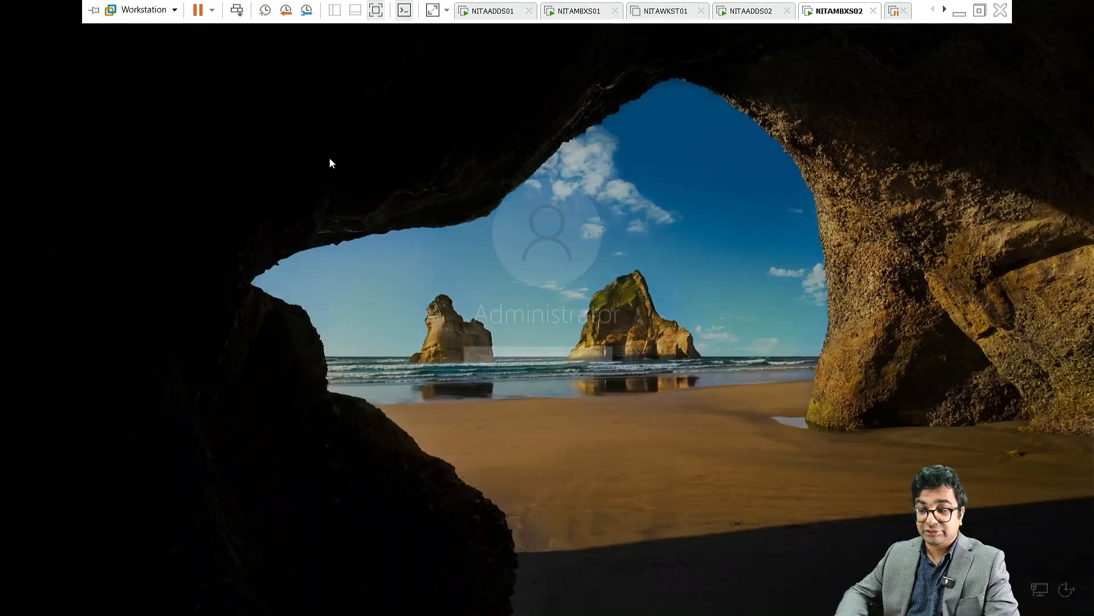
text(P)
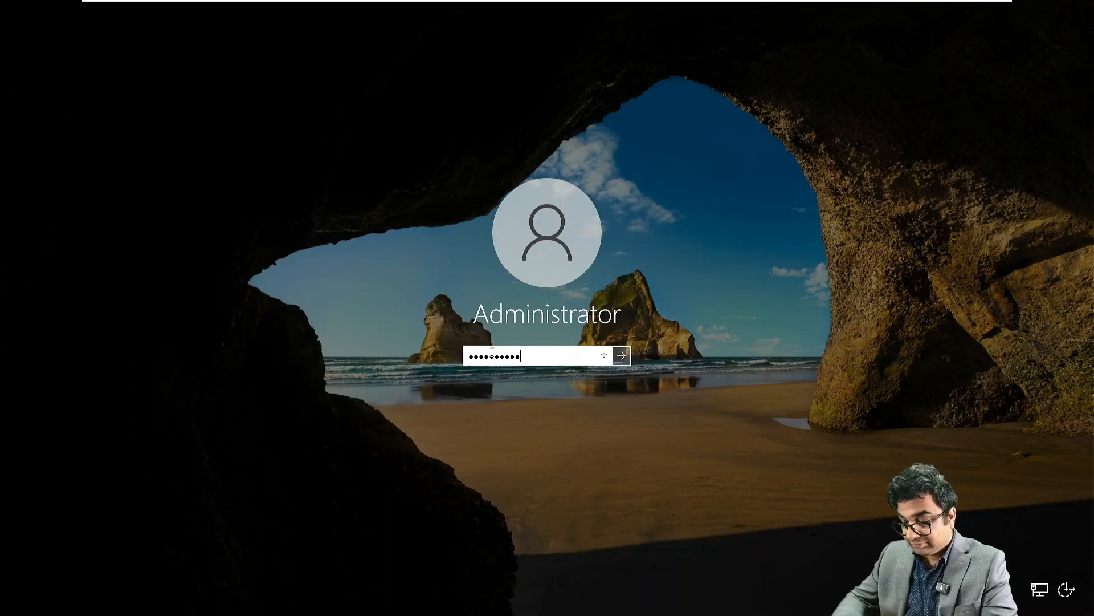
key(Return)
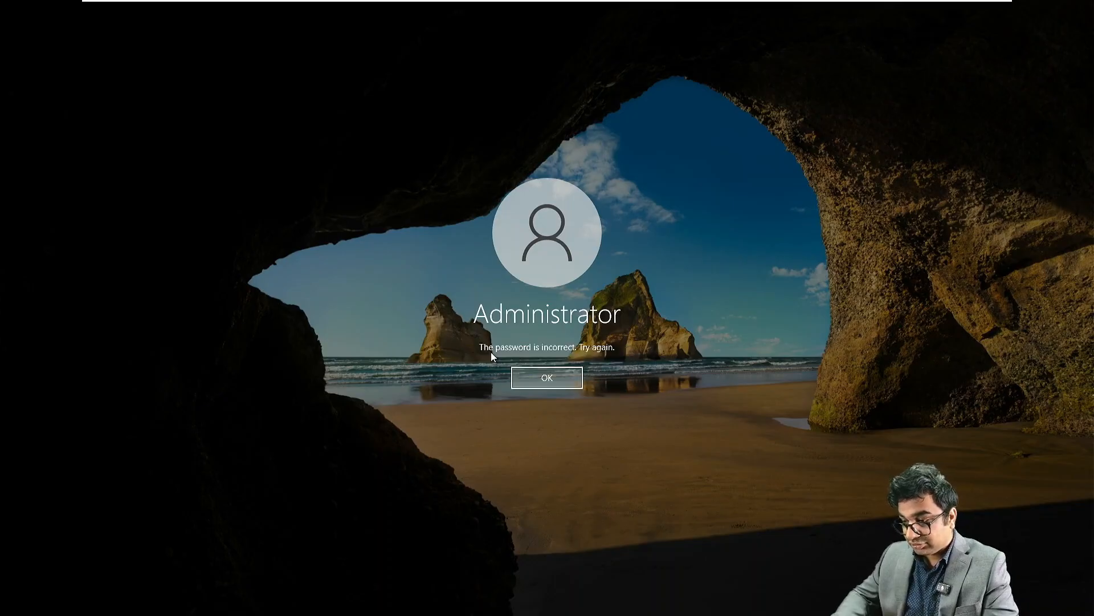
click(540, 372)
text(Pass)
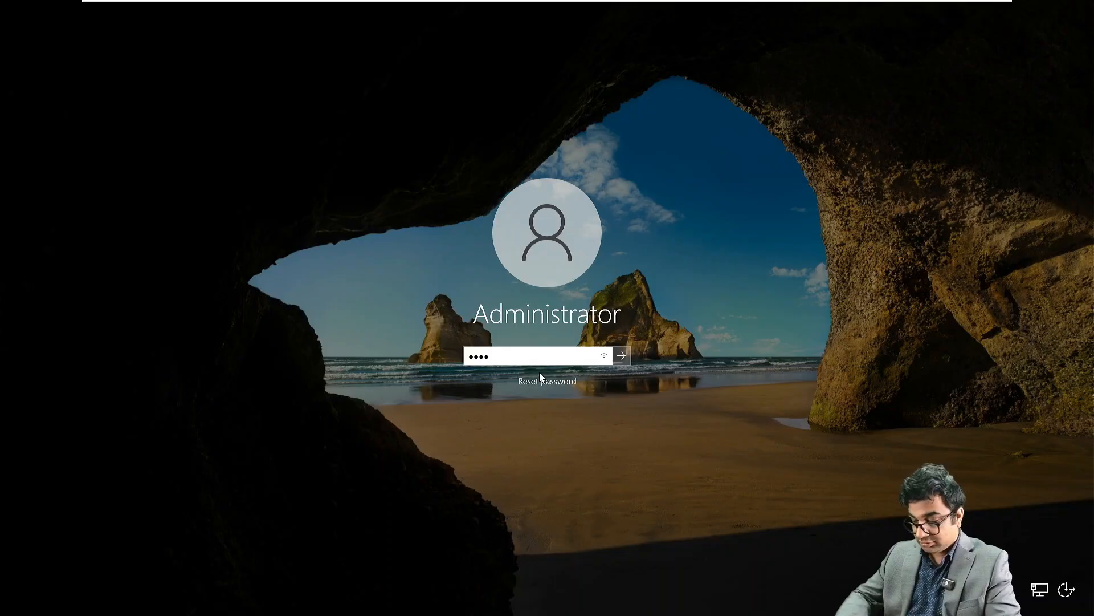
text(word)
Step: Finish signing in to NITAMBXS02 and run ncpa.cpl to open Network Connections
key(Return)
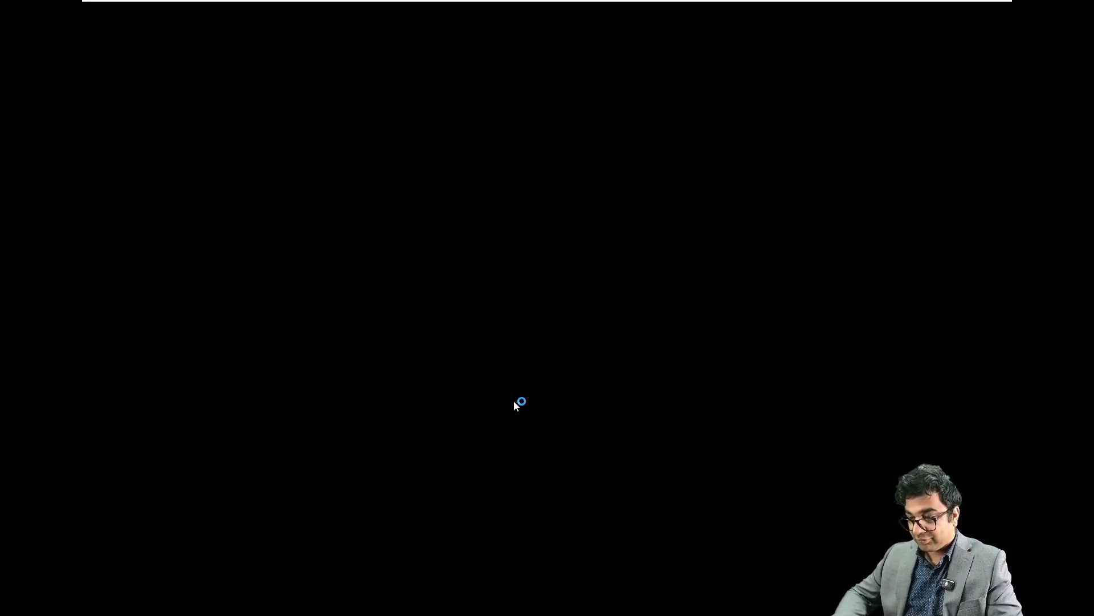
key(super+r)
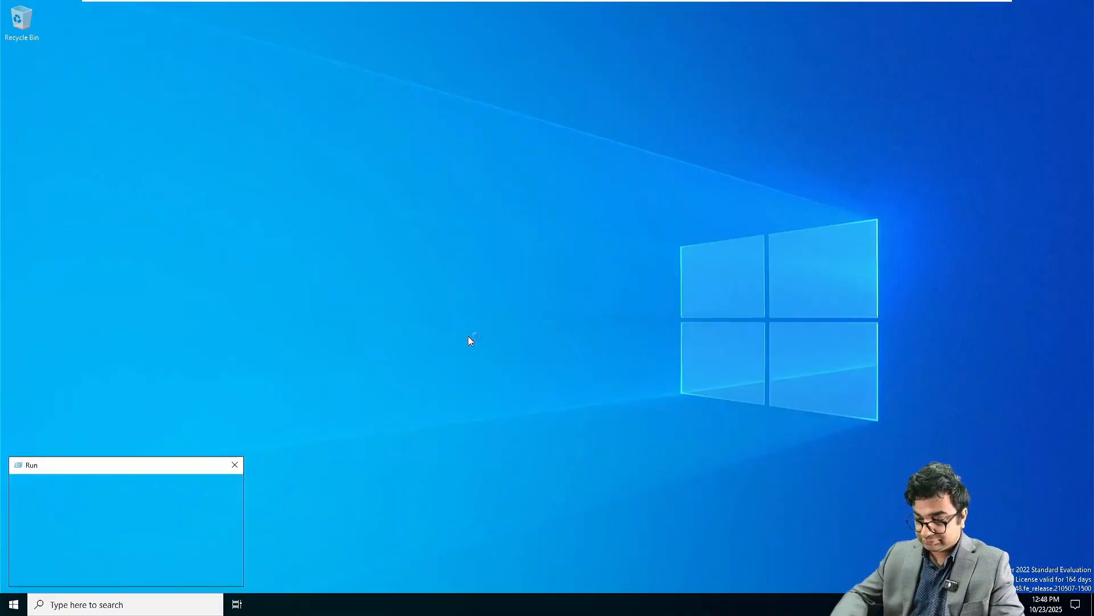
text(ncpa.cpl)
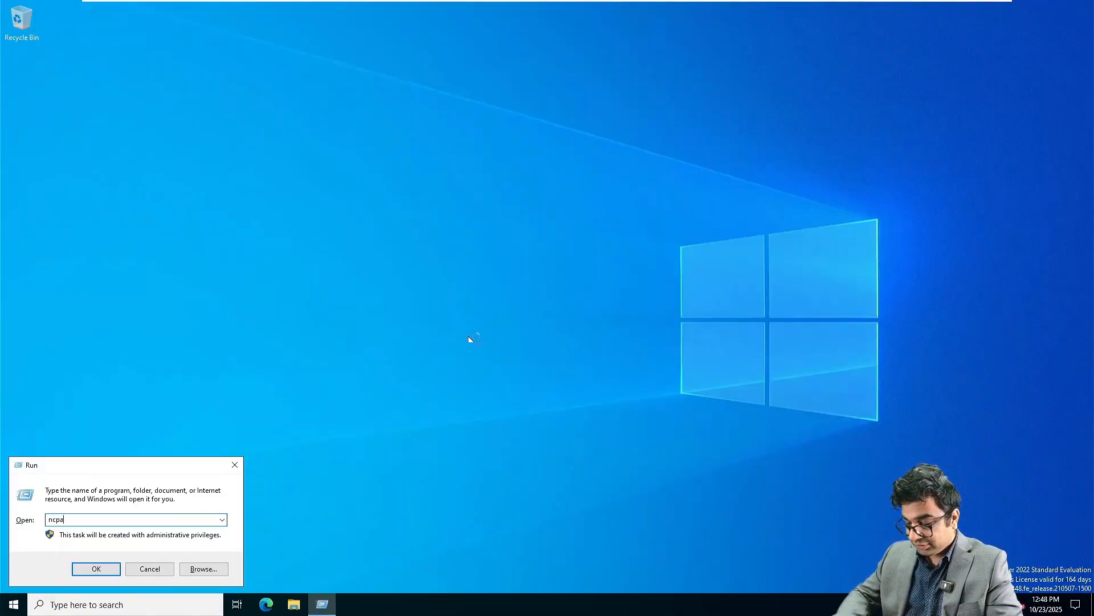
key(Return)
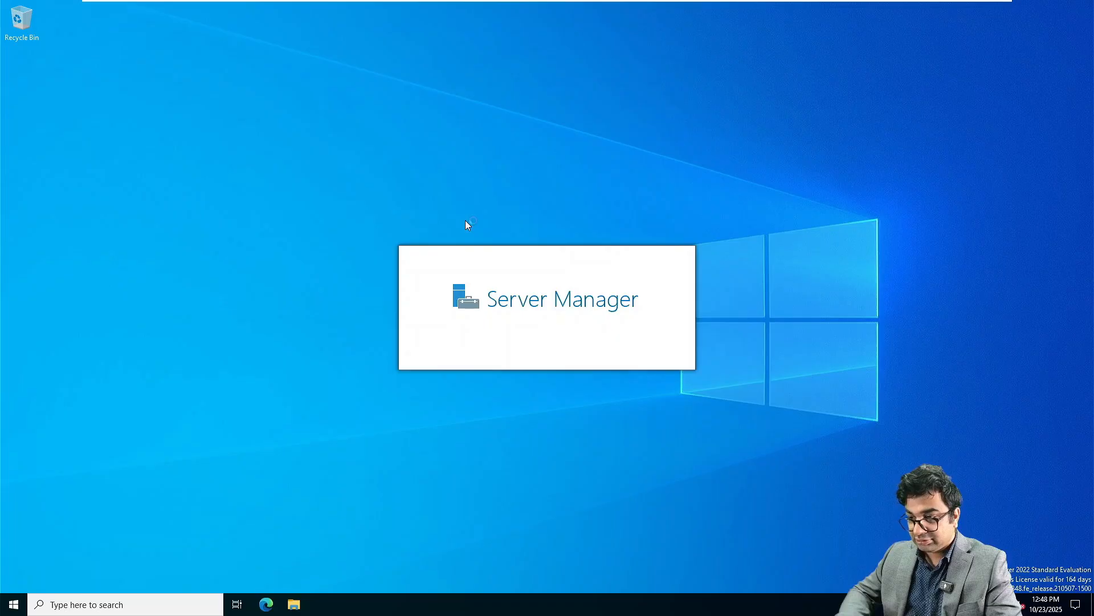
Step: Open Ethernet0's IPv4 properties and set the static address 172.16.10.50
right_click(315, 194)
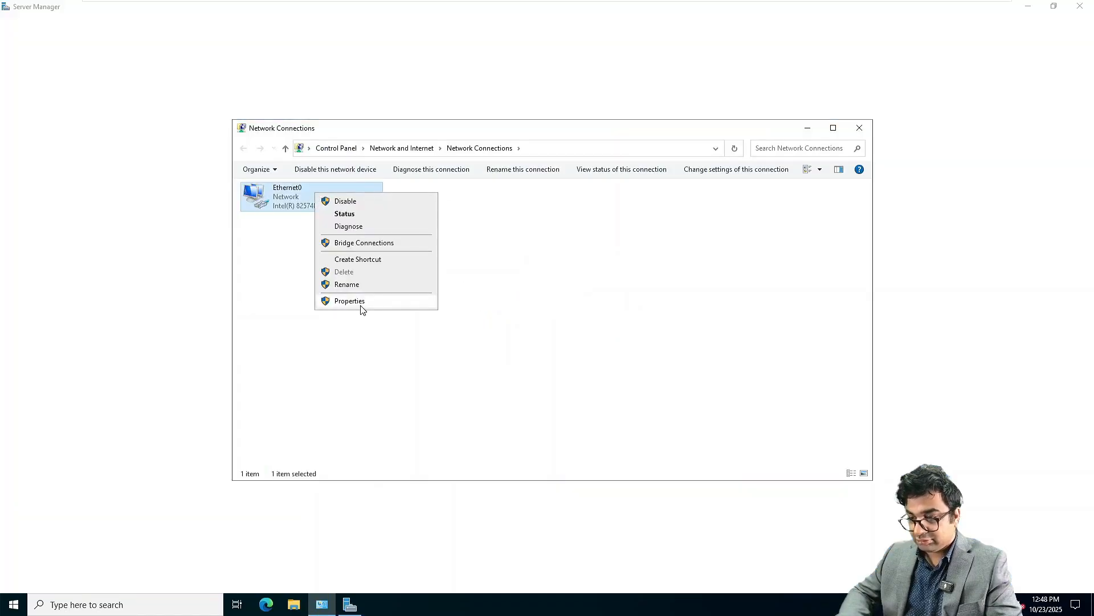
click(359, 301)
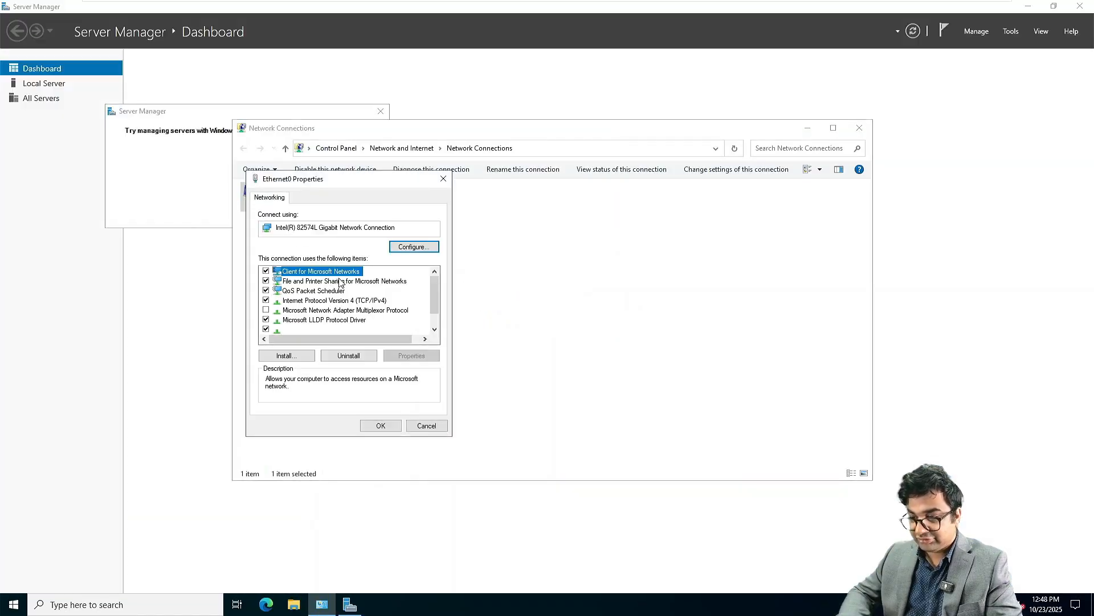
double_click(335, 300)
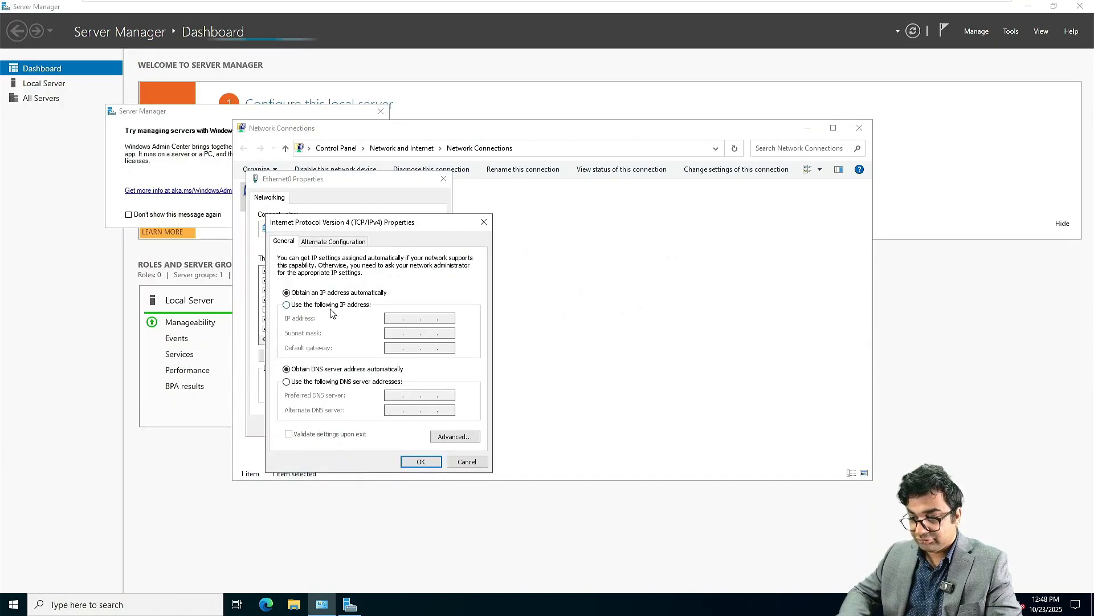
click(329, 305)
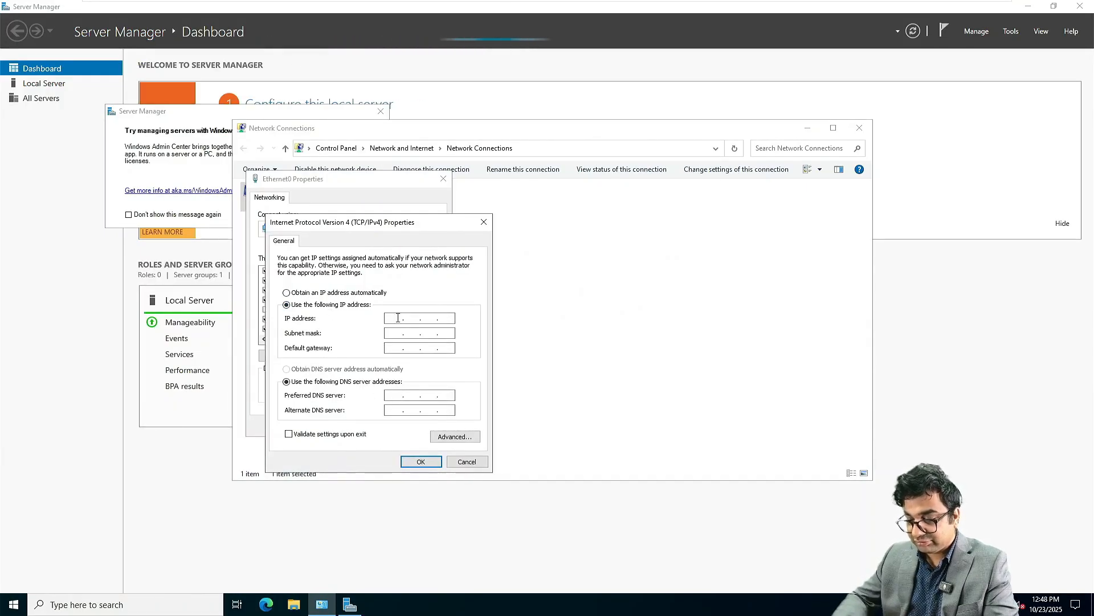
click(398, 318)
text(172.16.1)
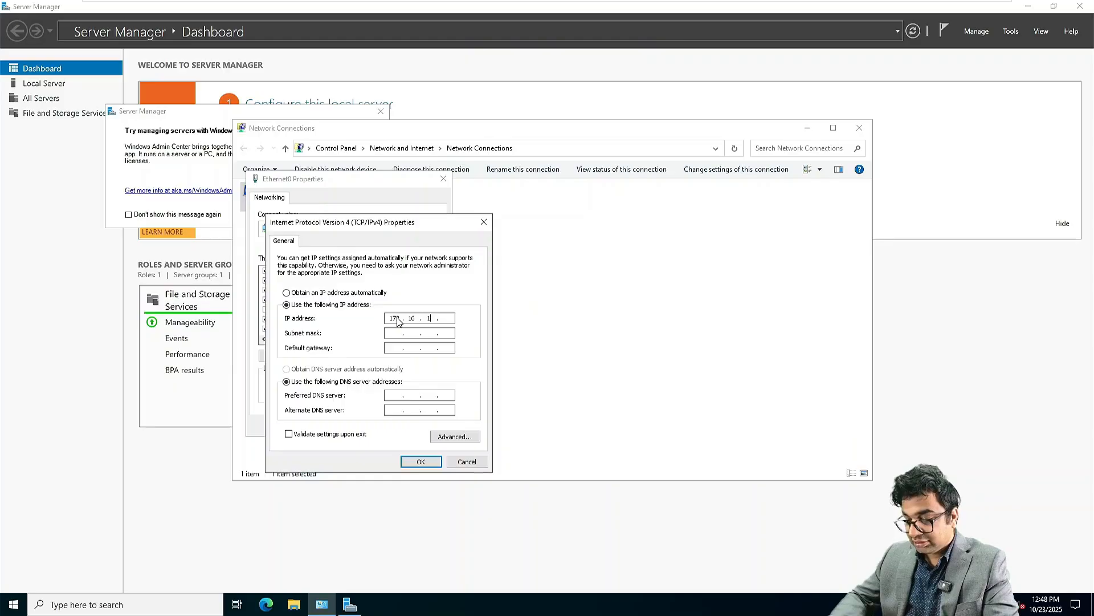
text(0.50)
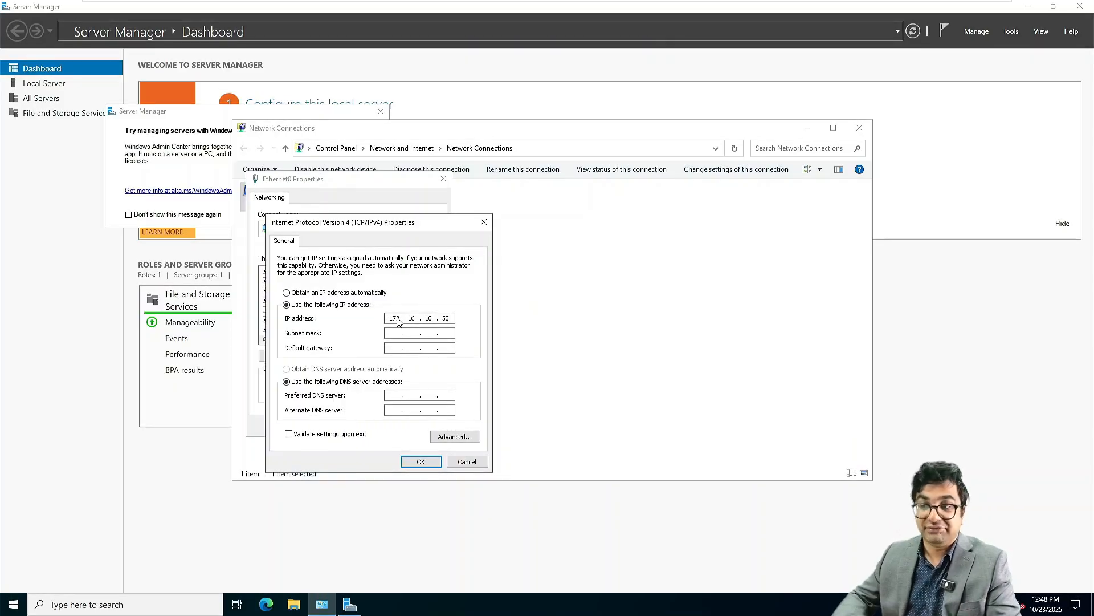
Step: Keep mask 255.255.0.0, set gateway 172.16.10.1 and DNS 172.16.10.40, then save and close
key(Tab)
key(Tab)
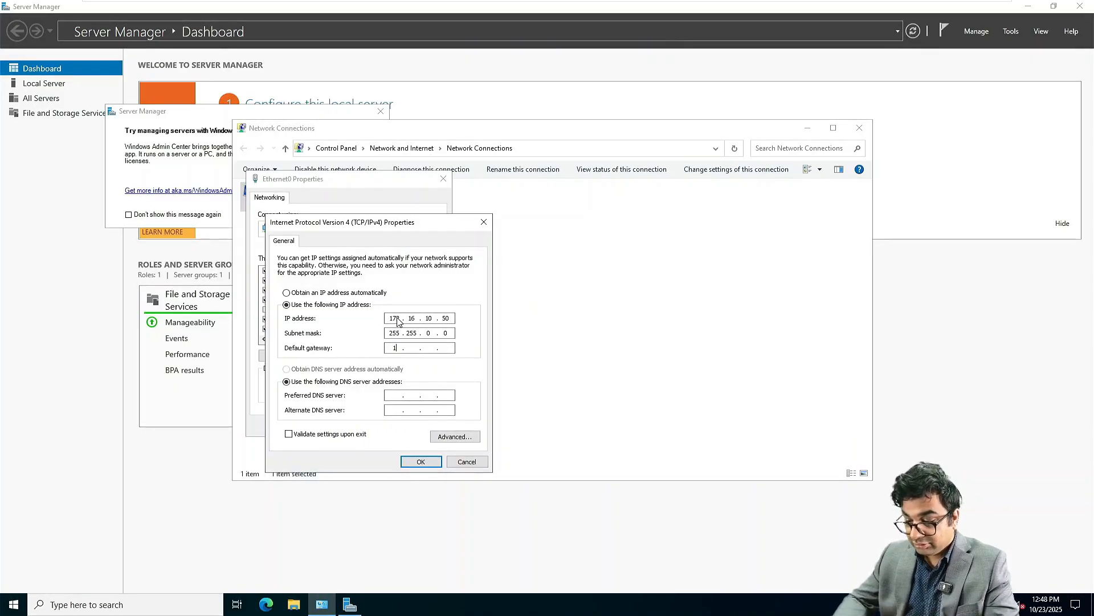
text(172.16.10.1)
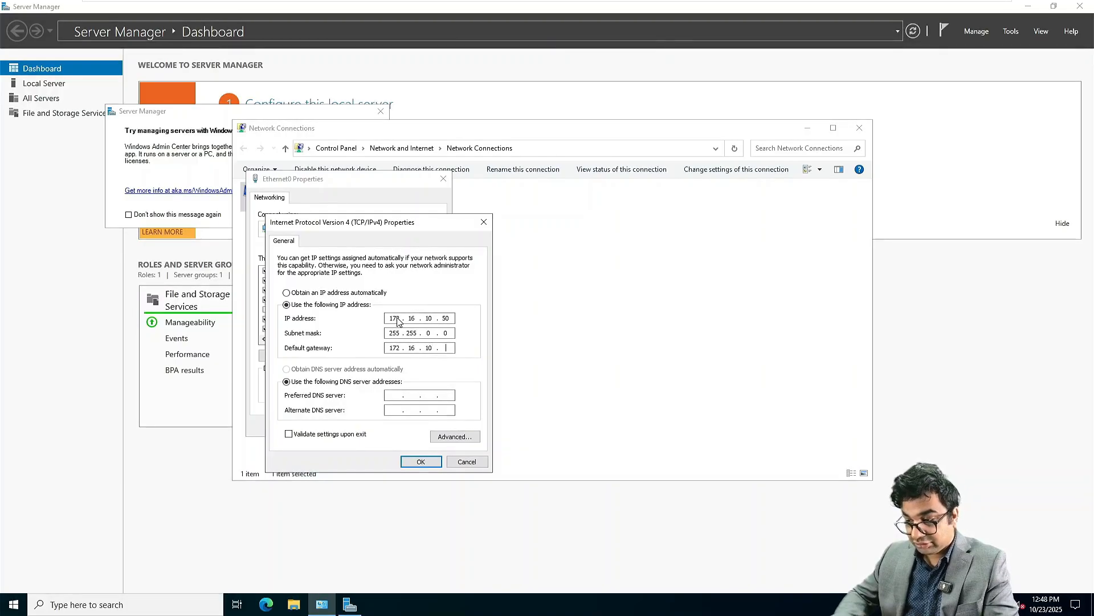
key(Tab)
key(Tab)
text(172.)
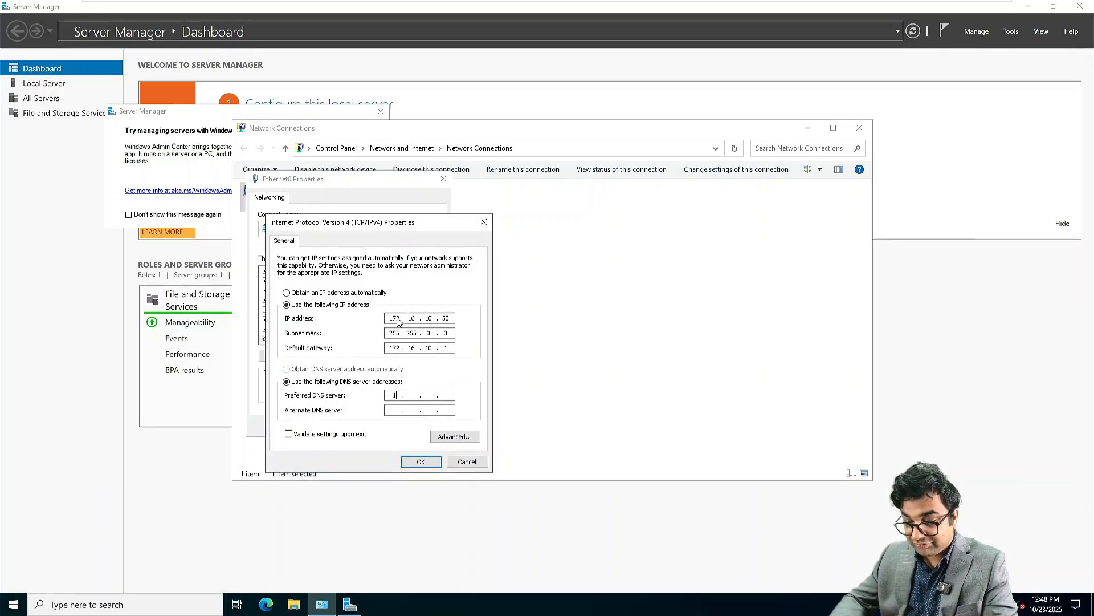
text(16.)
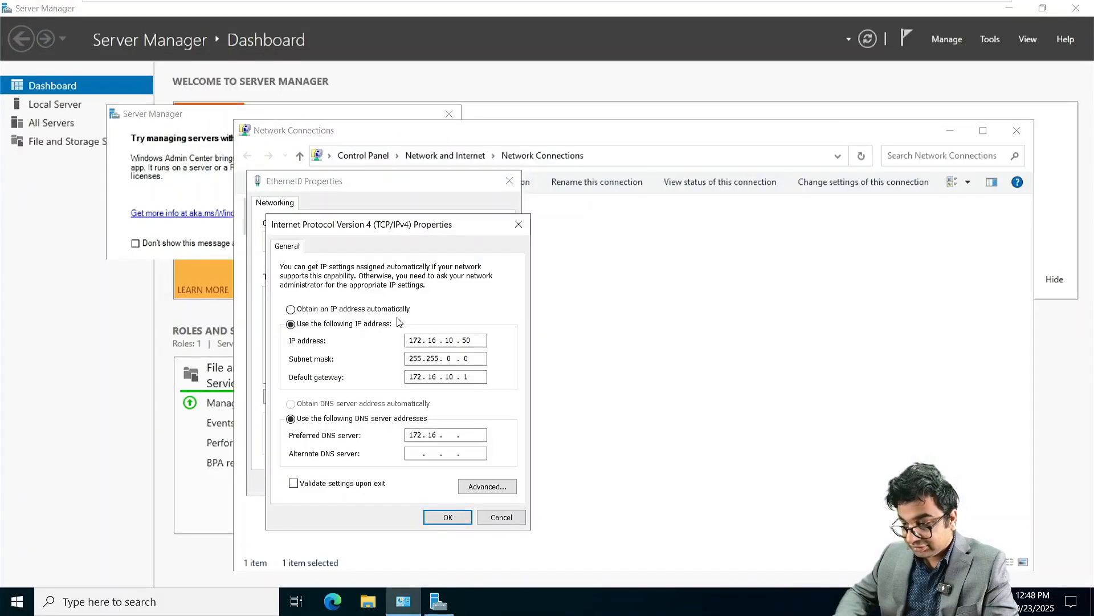
text(10.)
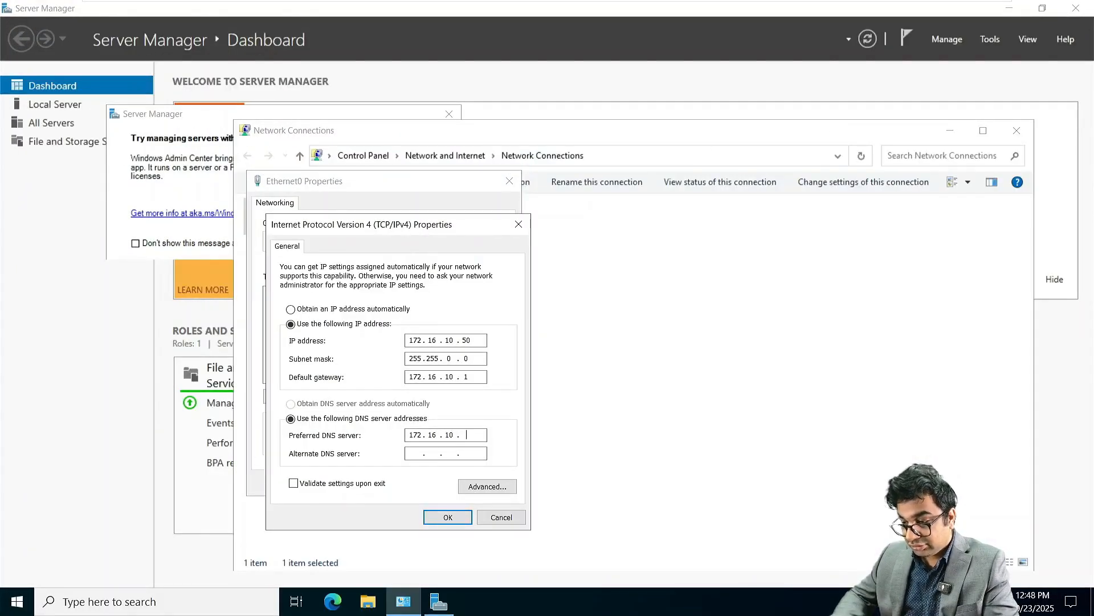
text(40)
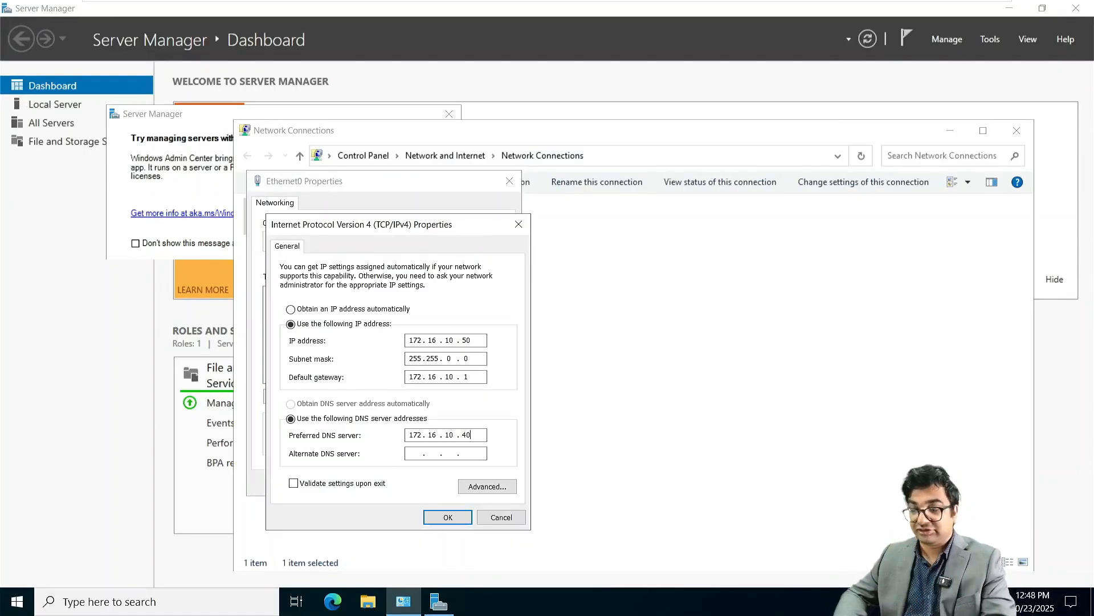
click(448, 517)
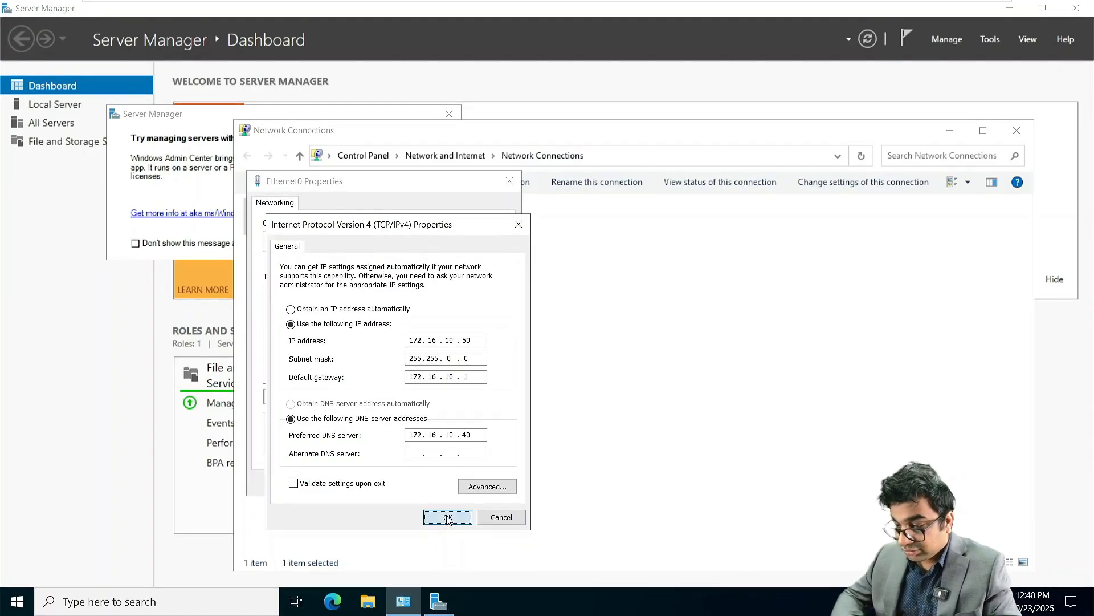
click(422, 483)
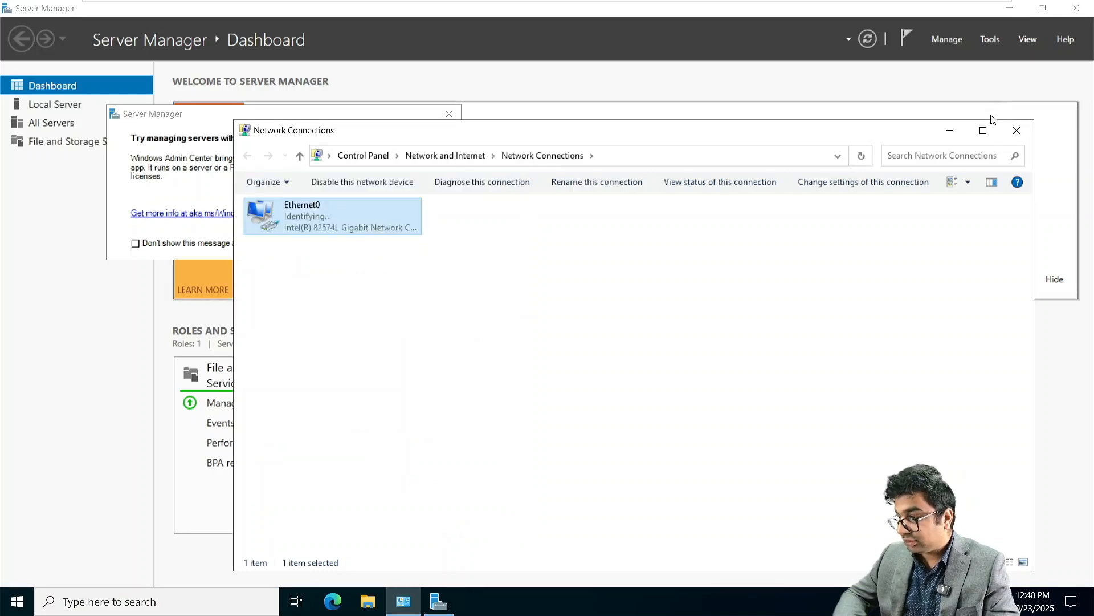
click(1016, 128)
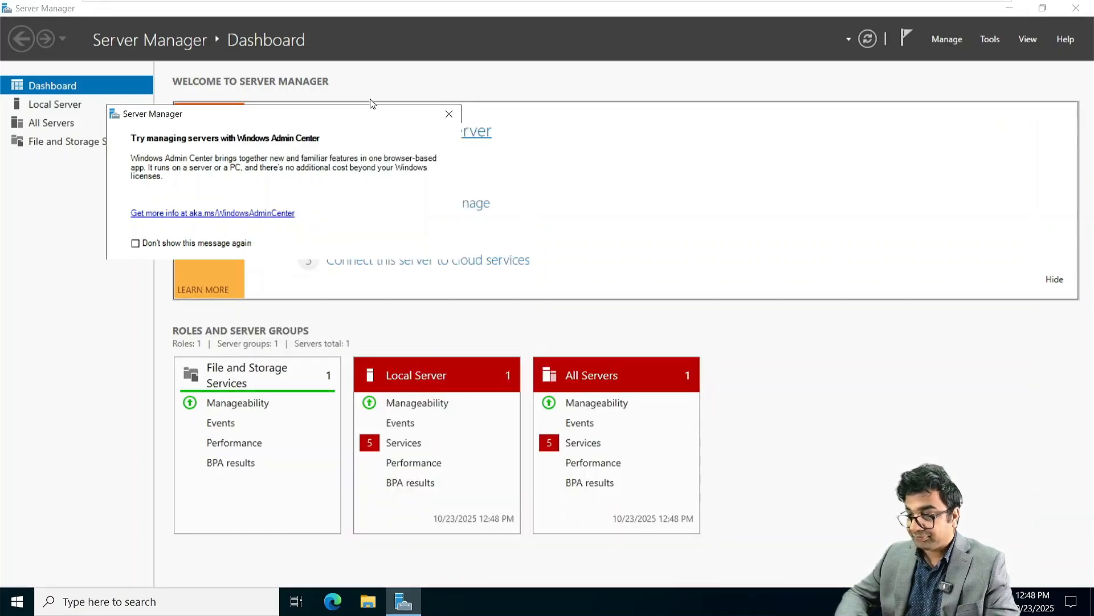
Step: From Local Server's system properties, set the computer to join domain asia.netsoftacademy.com
click(447, 115)
click(74, 105)
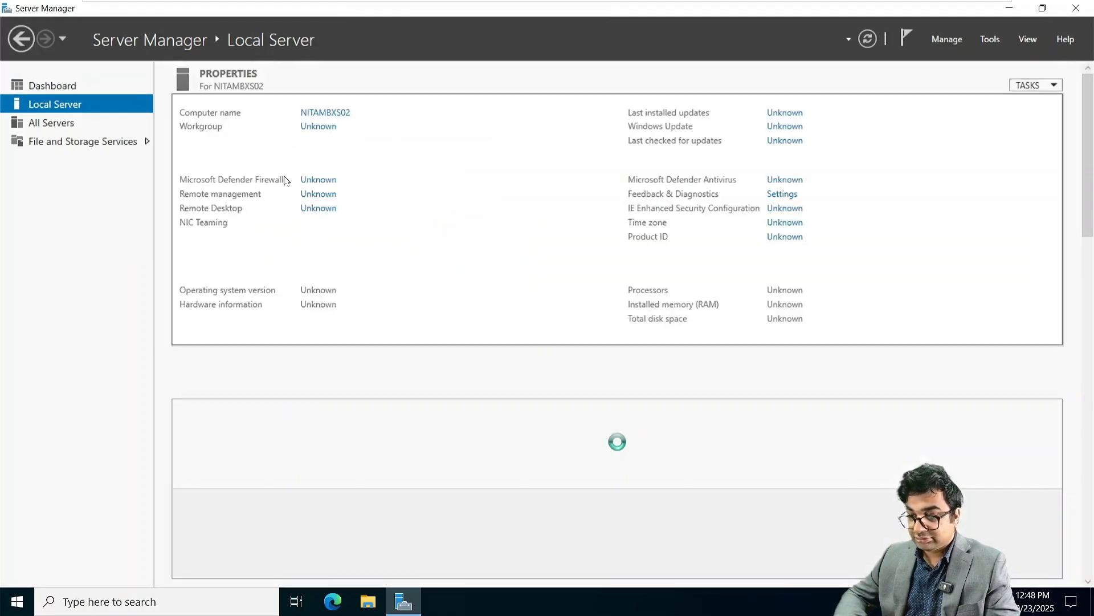
click(324, 128)
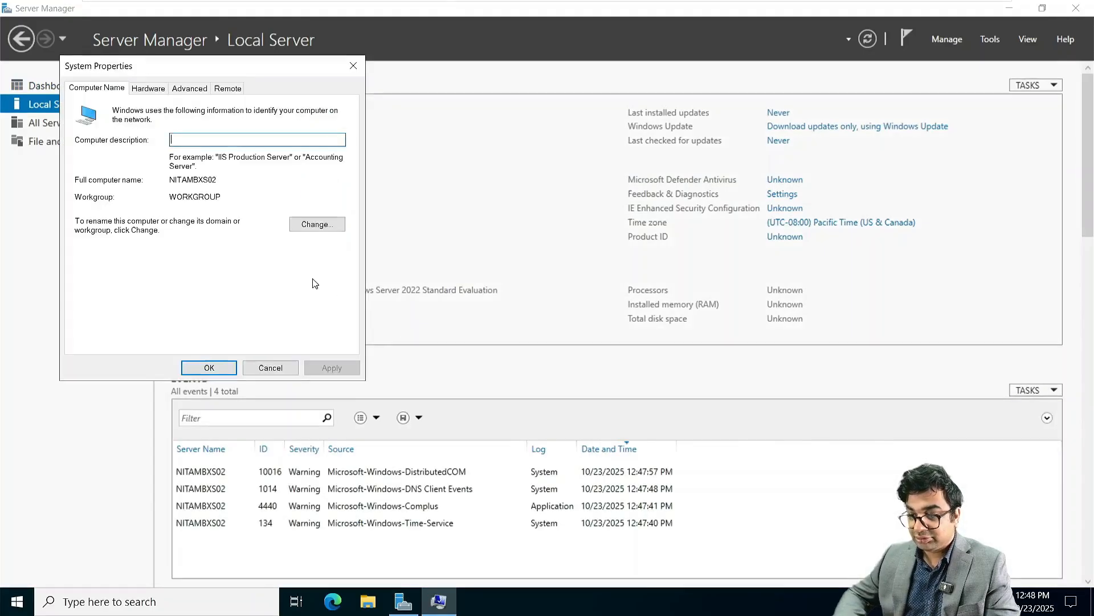
click(313, 223)
click(103, 260)
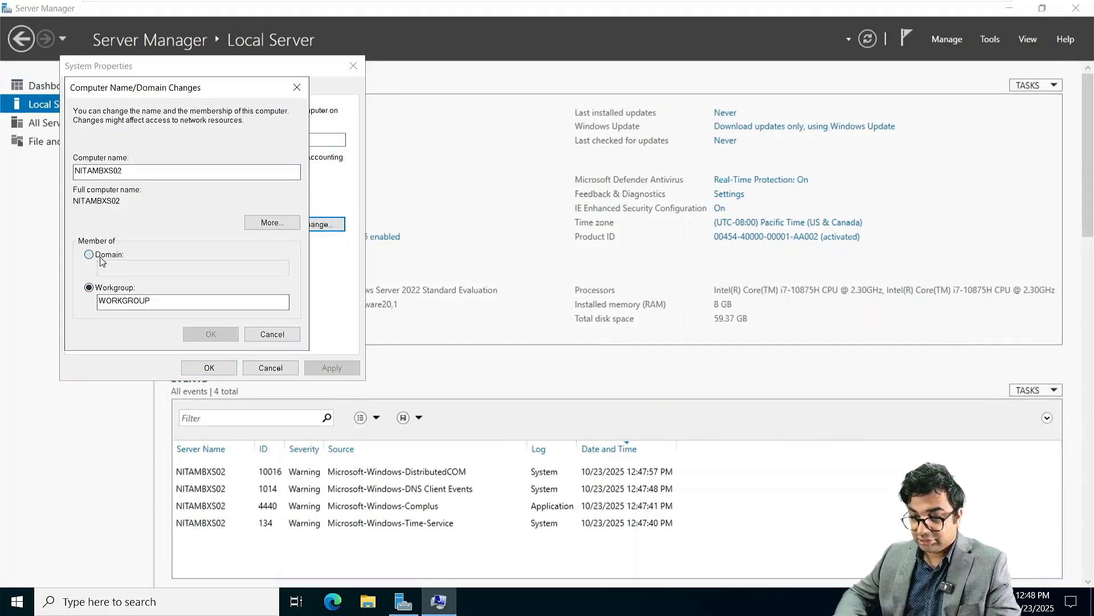
text(asi)
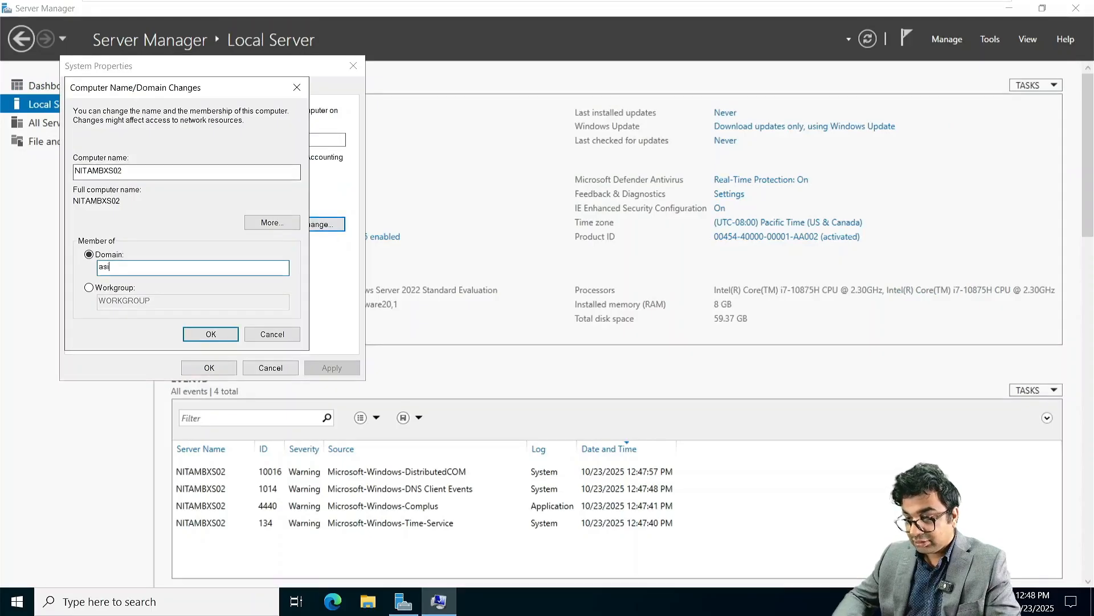
text(a.netsof)
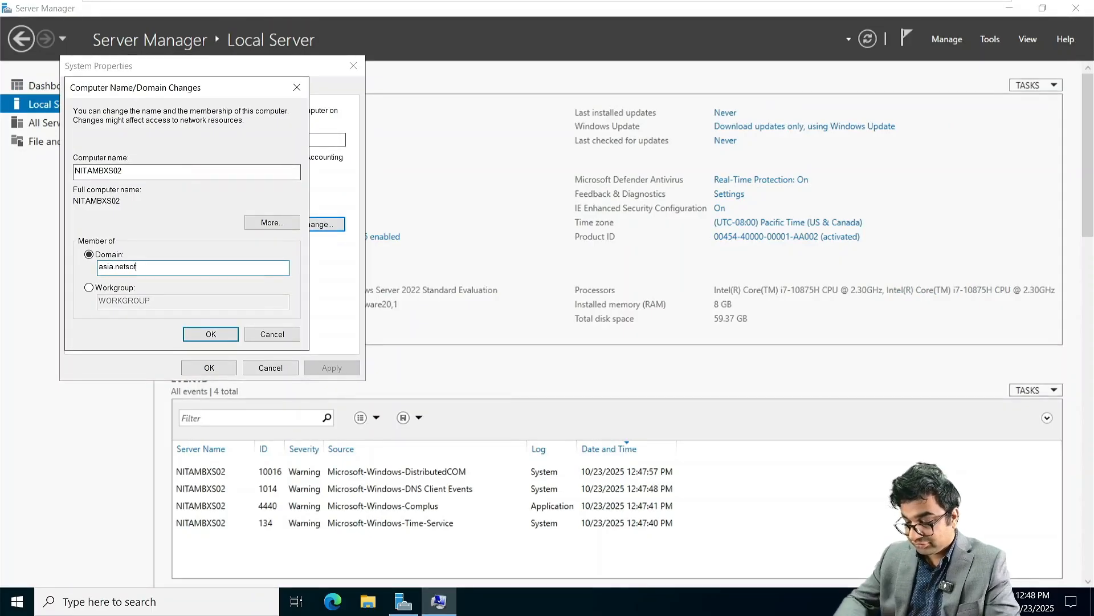
text(tacademy.c)
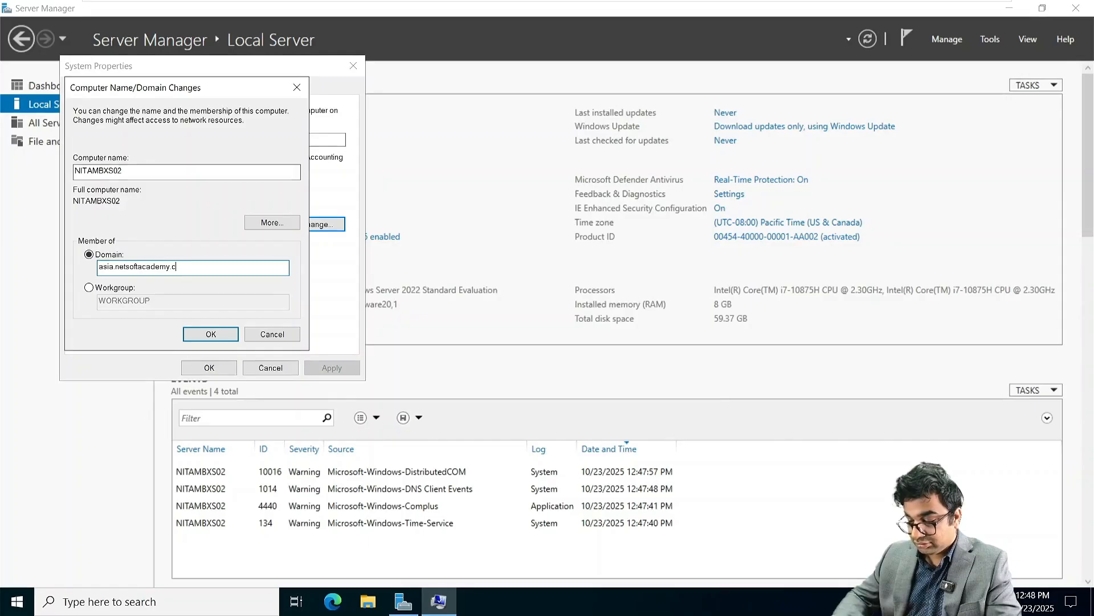
text(om)
key(Return)
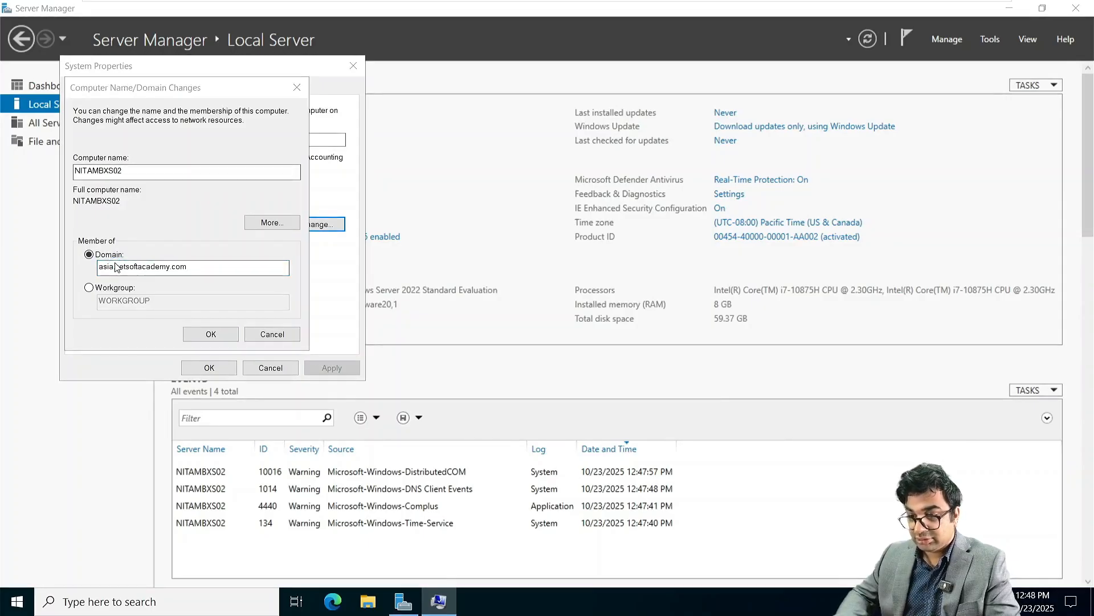
Step: Authenticate as domain Administrator, acknowledge the welcome and restart notices, and close System Properties
text(Admini)
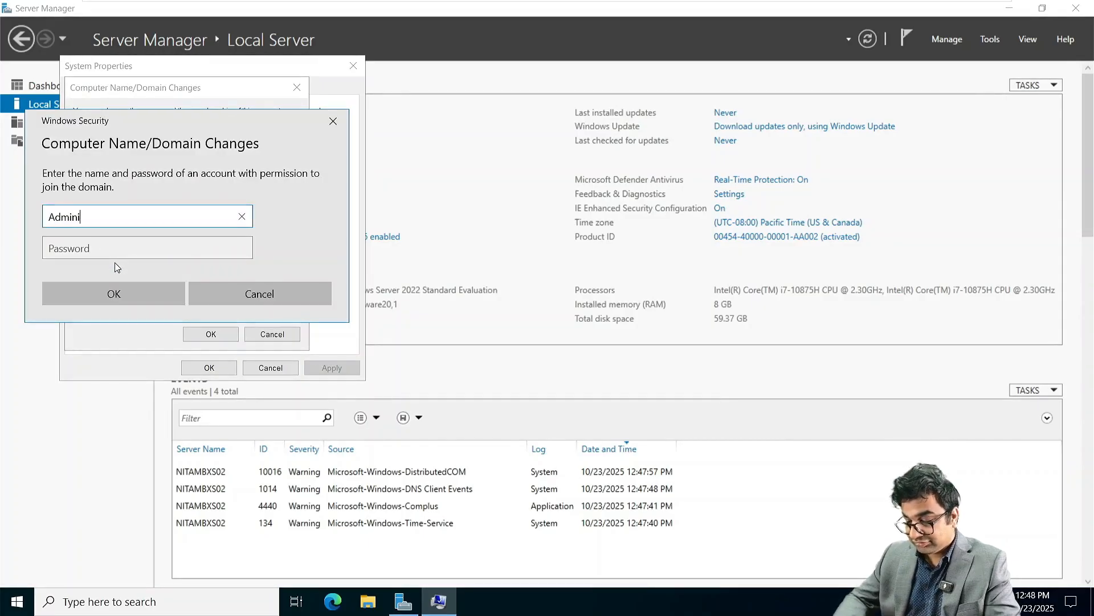
text(strator)
key(Tab)
text(******)
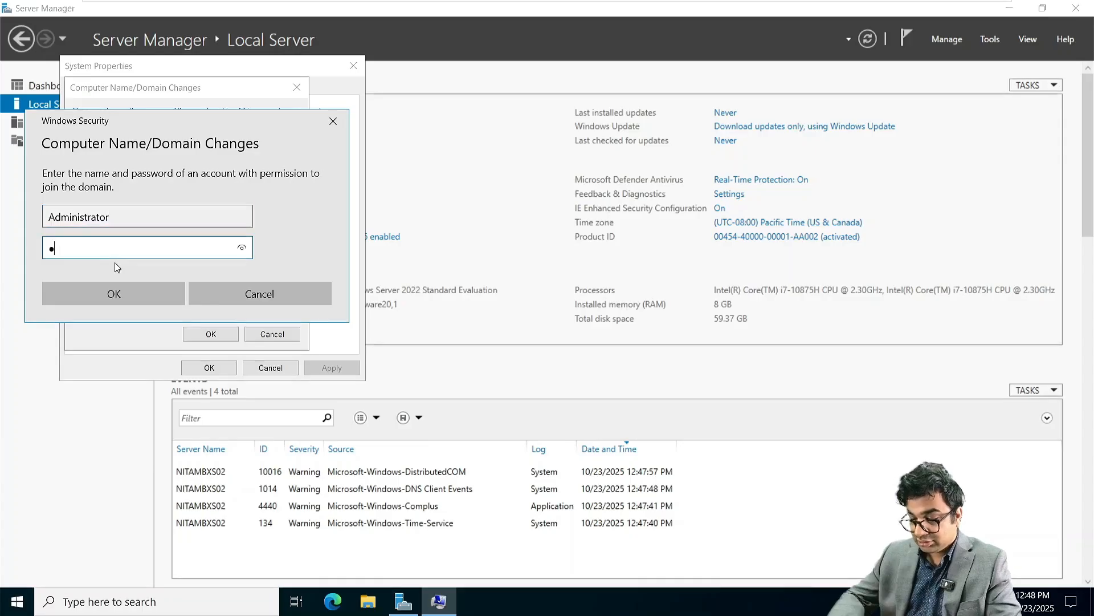
text(******)
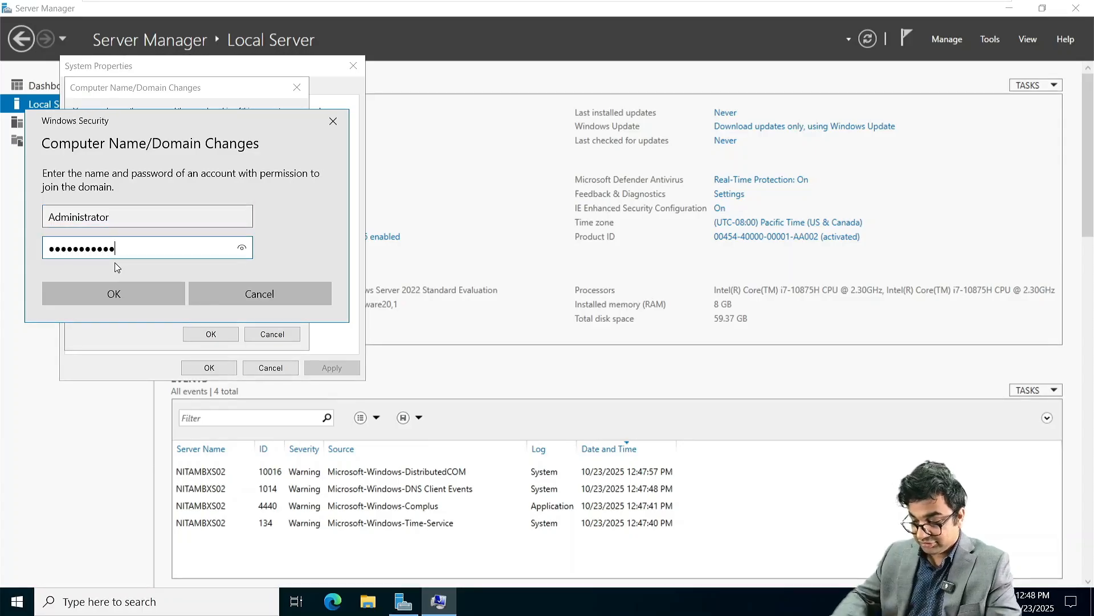
key(Return)
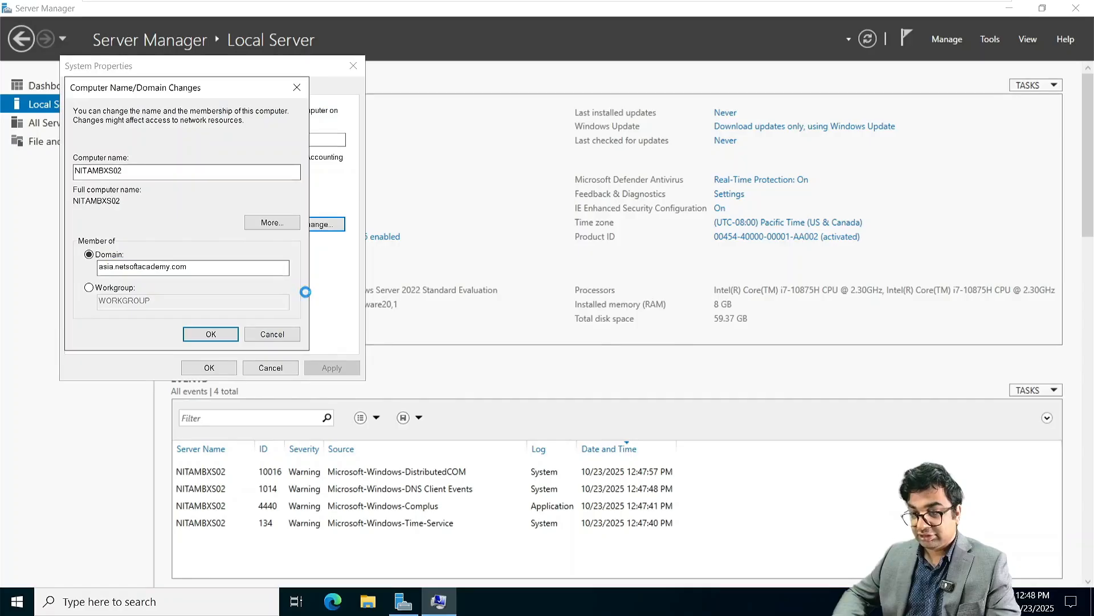
click(632, 351)
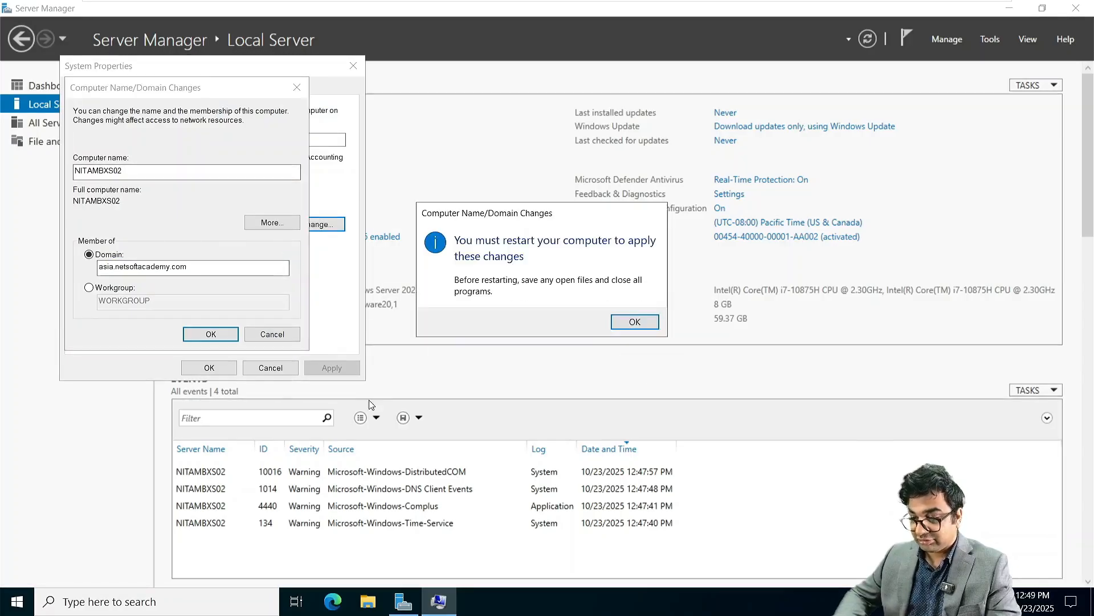
click(634, 322)
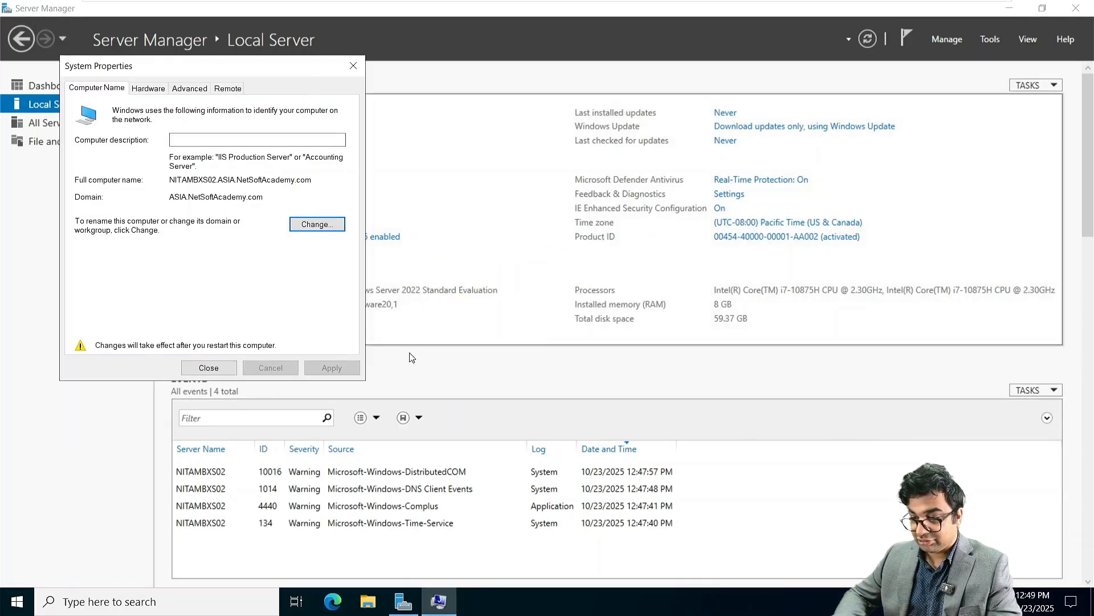
click(209, 368)
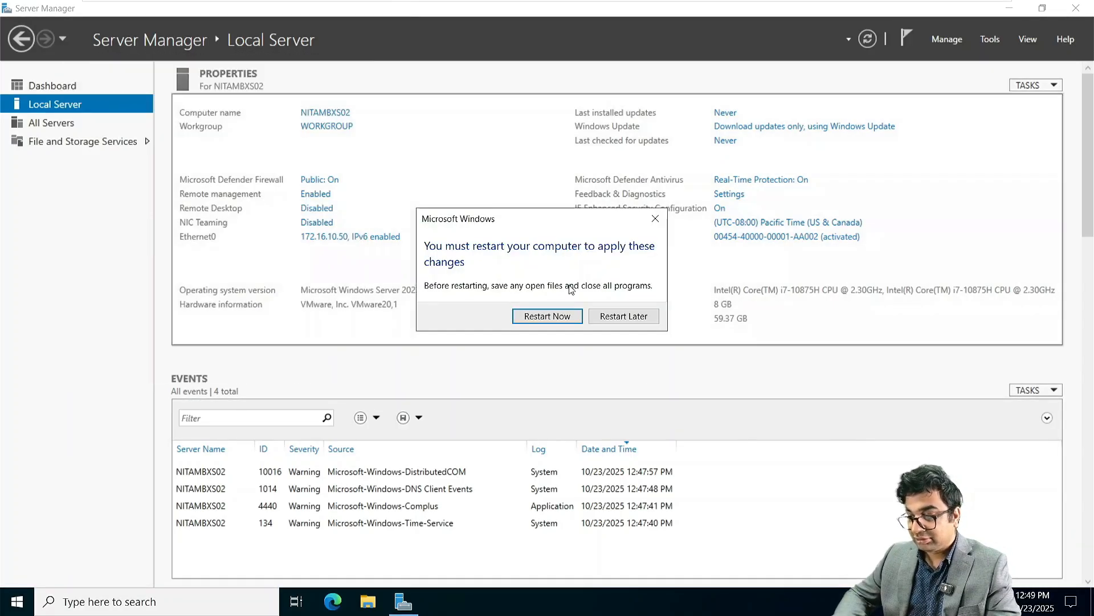
Step: Restart the server, then open the NITAMBXS02 virtual machine's context menu in VMware
click(562, 317)
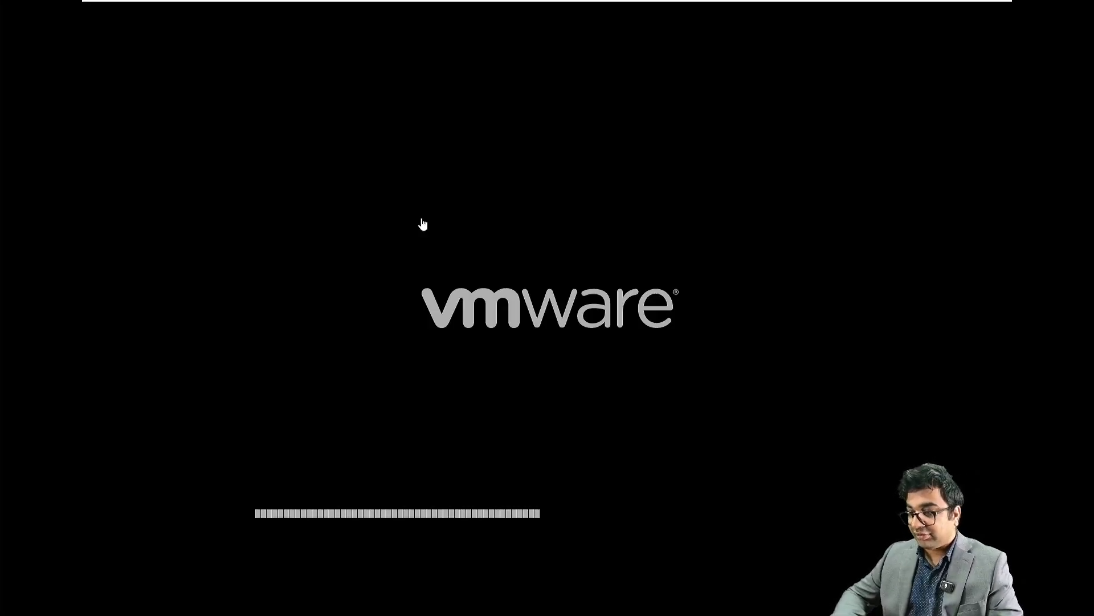
mouse_move(567, 6)
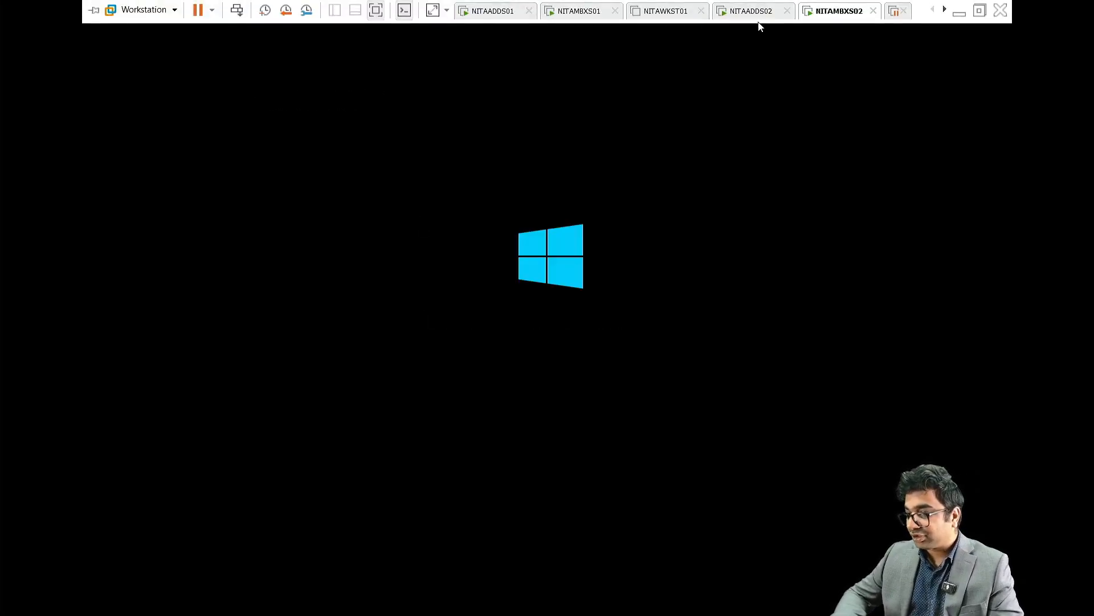
right_click(838, 14)
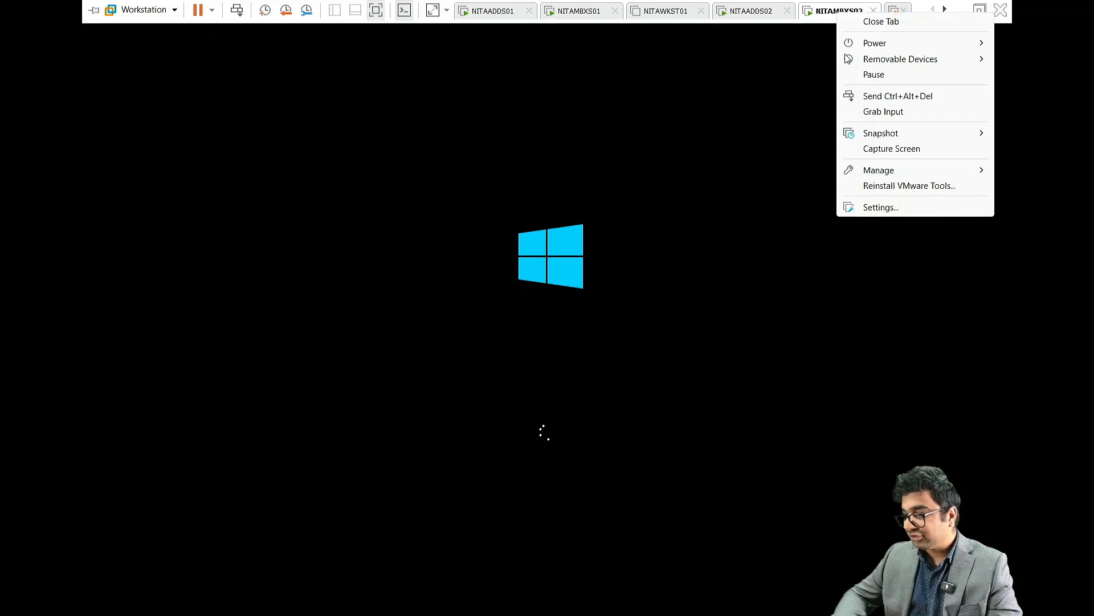
Step: Load Microsoft 365 Hybrid Deployments.iso into NITAMBXS02's CD/DVD (SATA) drive through VM Settings
click(861, 206)
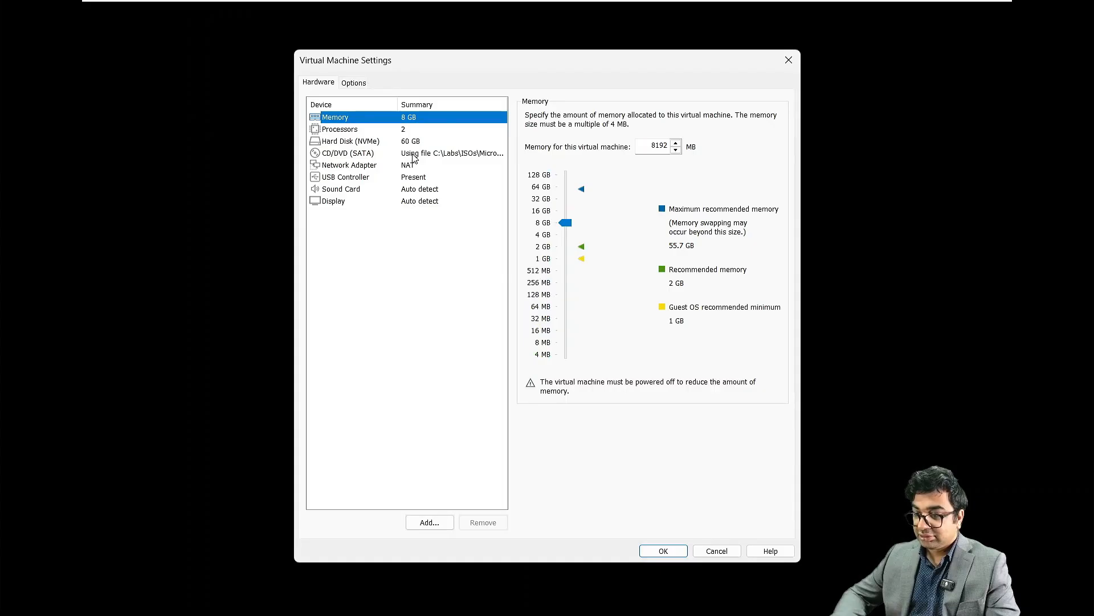
click(414, 155)
click(721, 214)
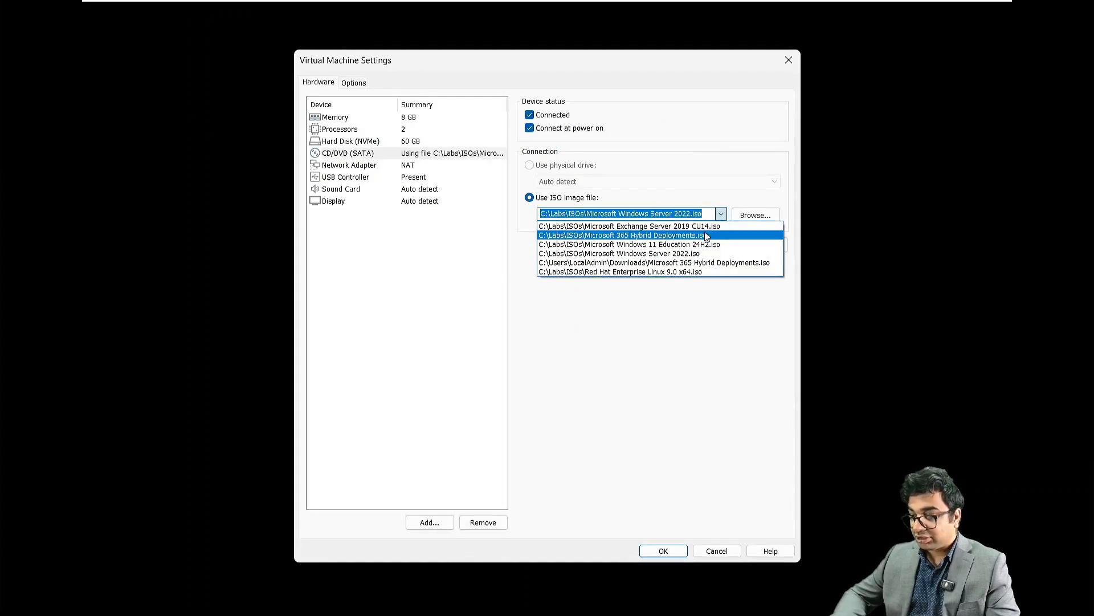
click(705, 235)
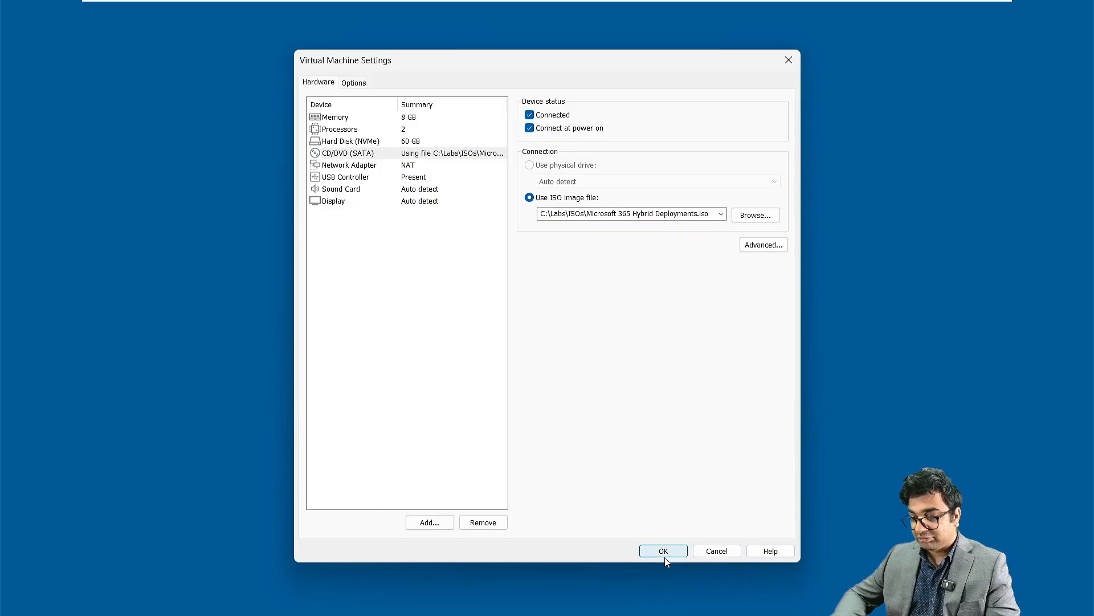
click(665, 552)
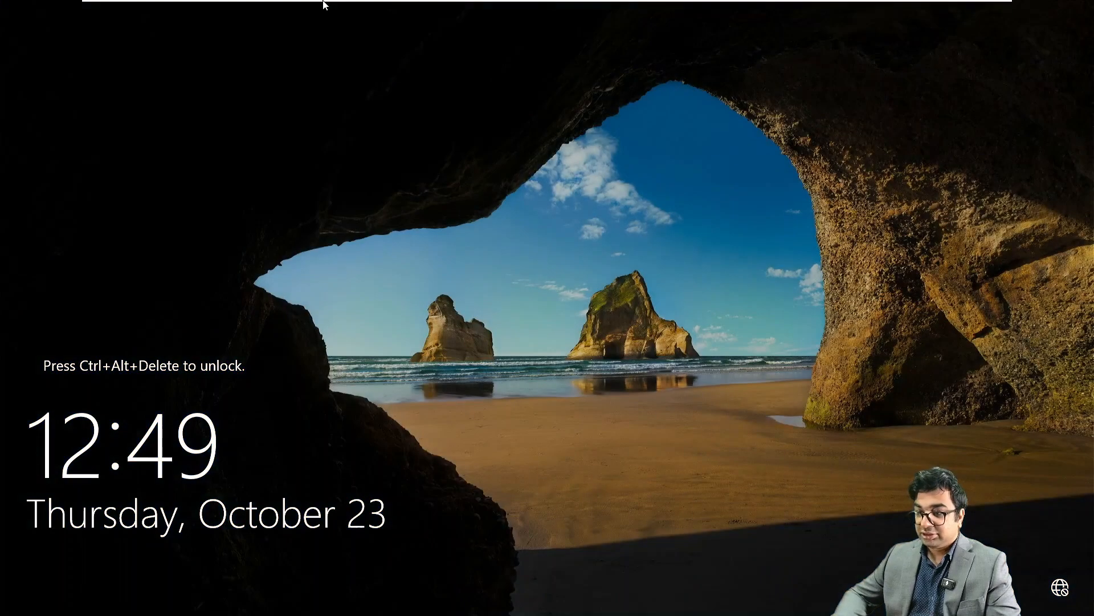
Step: Send Ctrl+Alt+Del and sign in as Other user with the ASIA domain administrator credentials
mouse_move(323, 5)
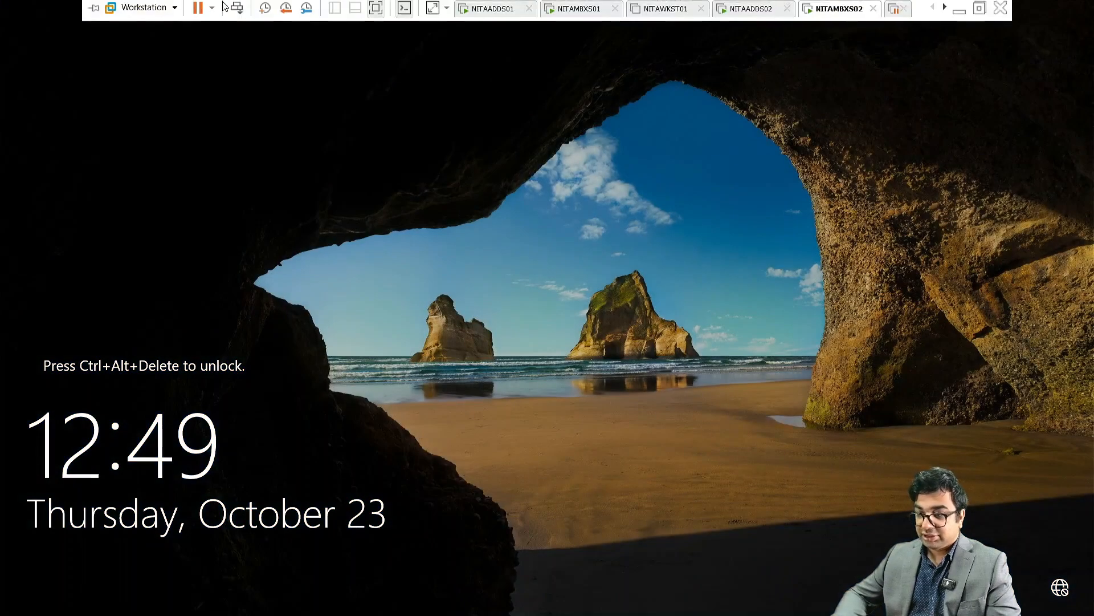
click(236, 10)
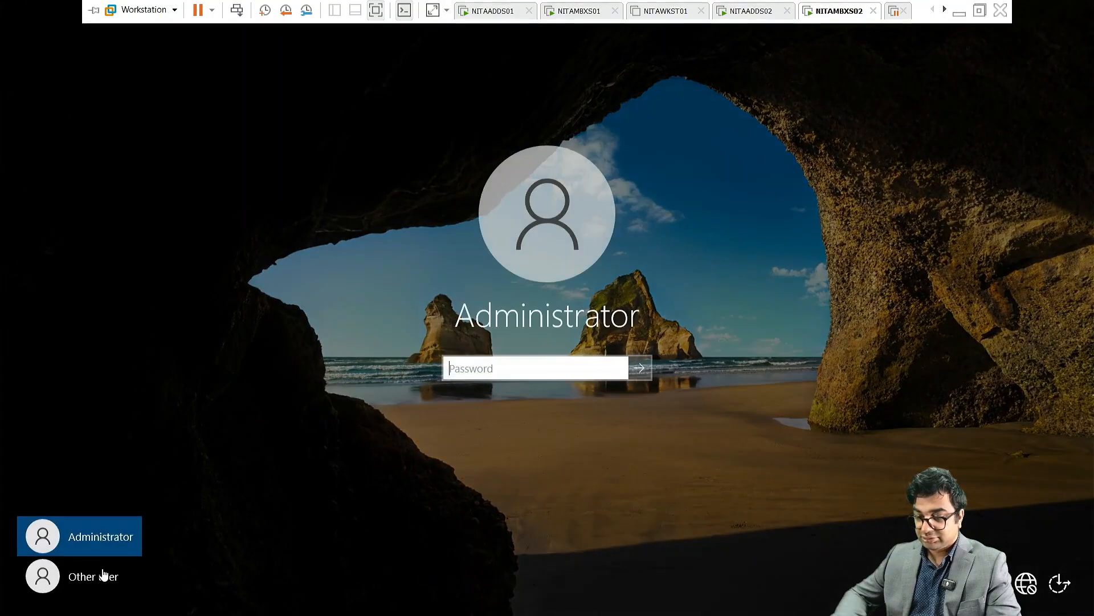
click(100, 573)
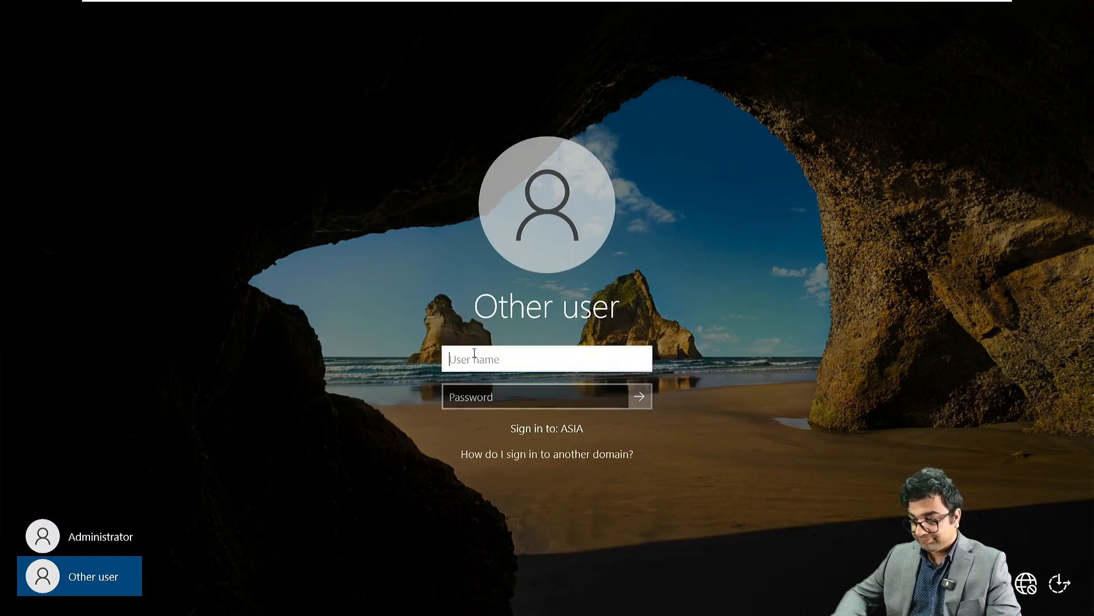
text(ASIA\Ad)
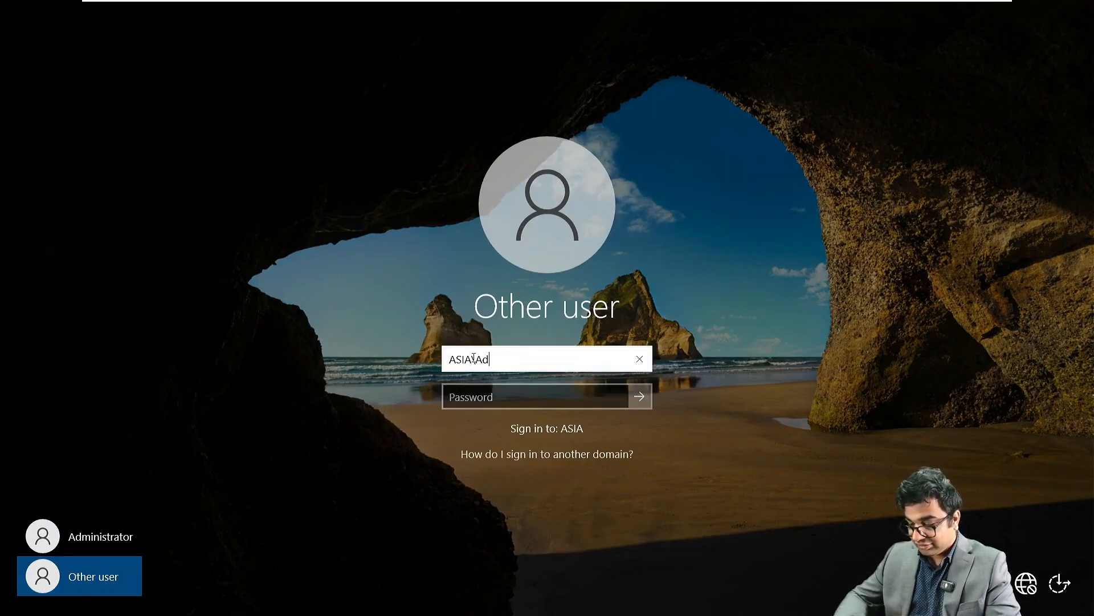
text(ministrator)
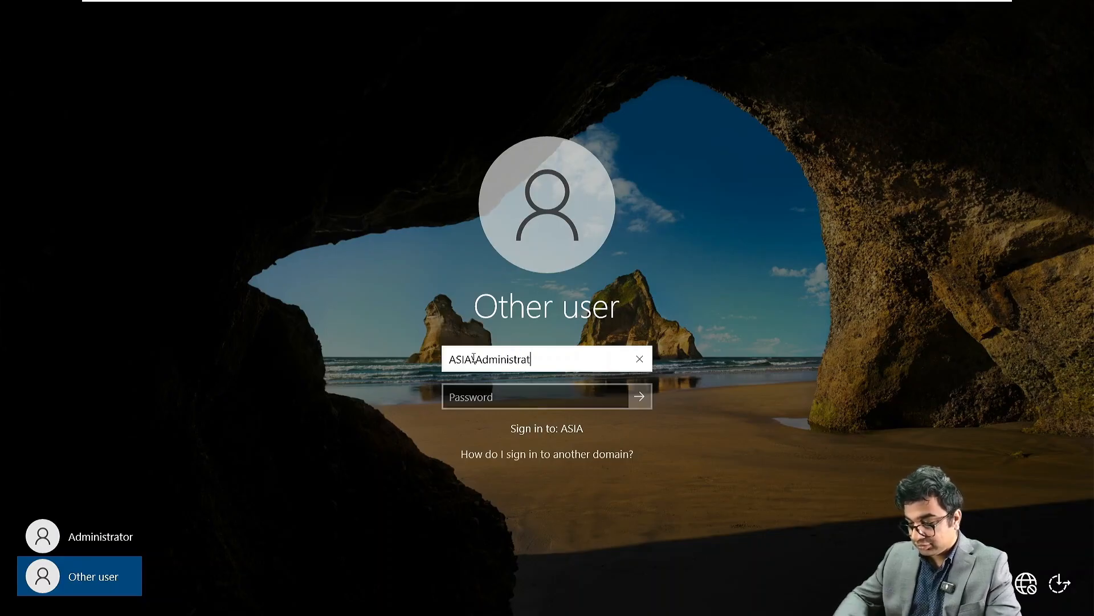
key(Tab)
text(P)
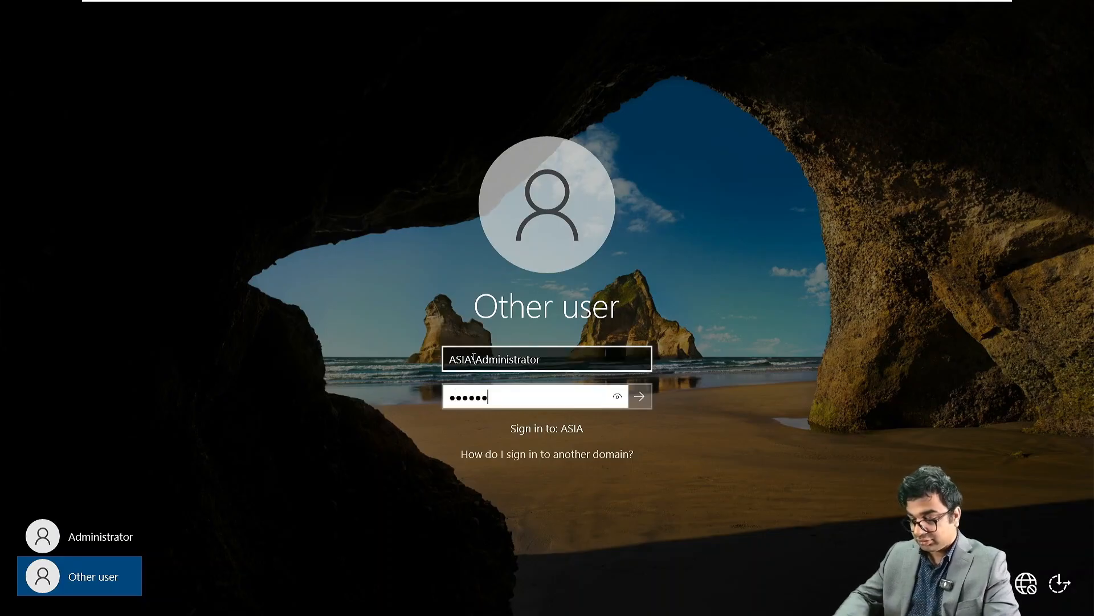
text(******)
key(Return)
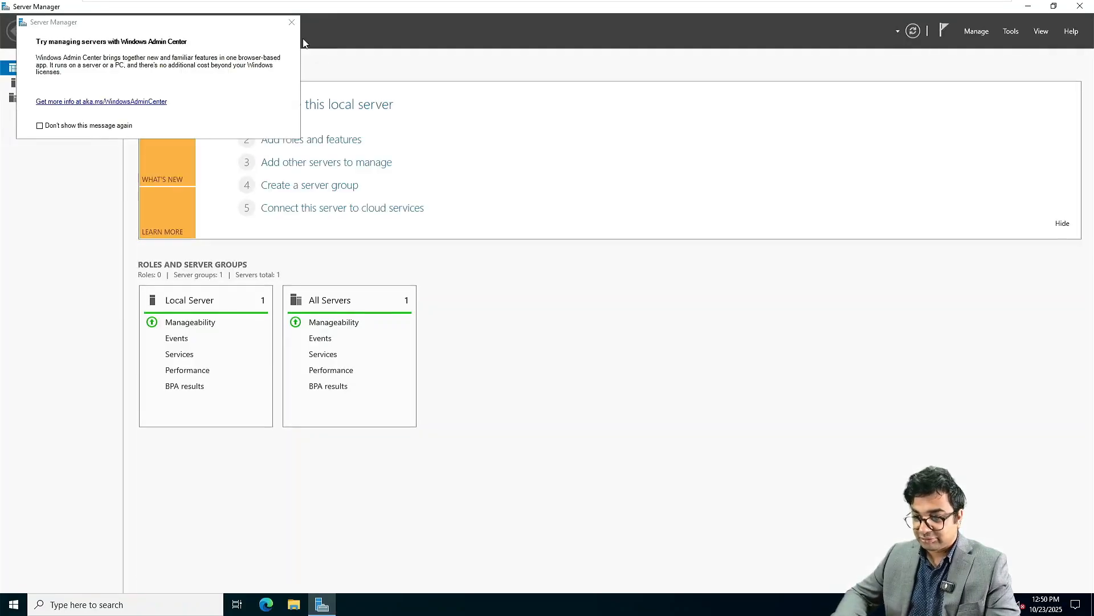
Step: Dismiss the Admin Center pop-up, add a CD drive desktop shortcut, and browse DVD Drive (D:)
click(290, 22)
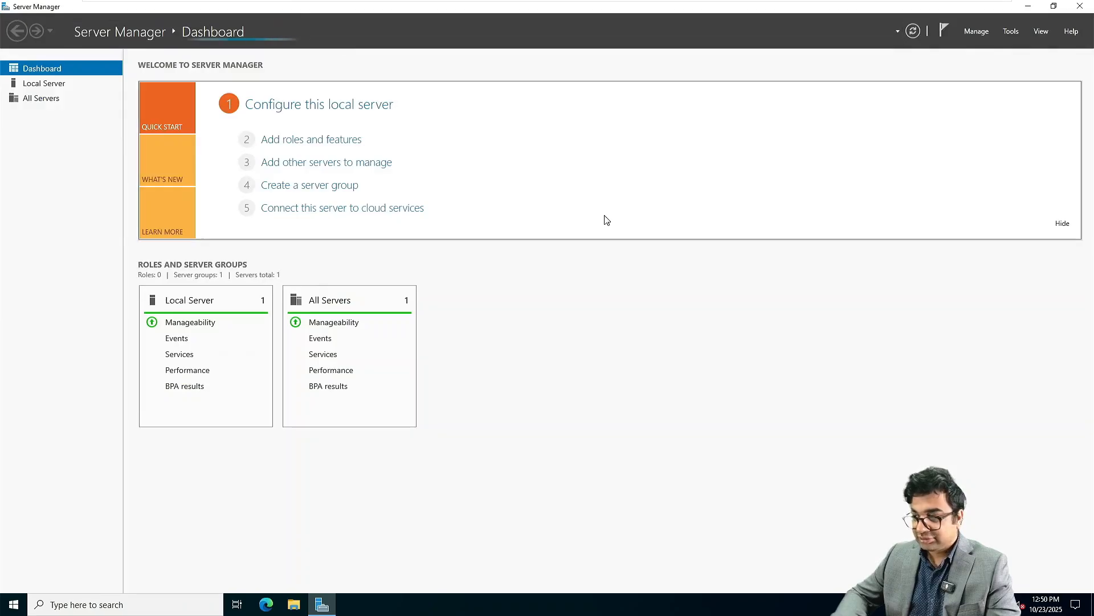
click(1034, 6)
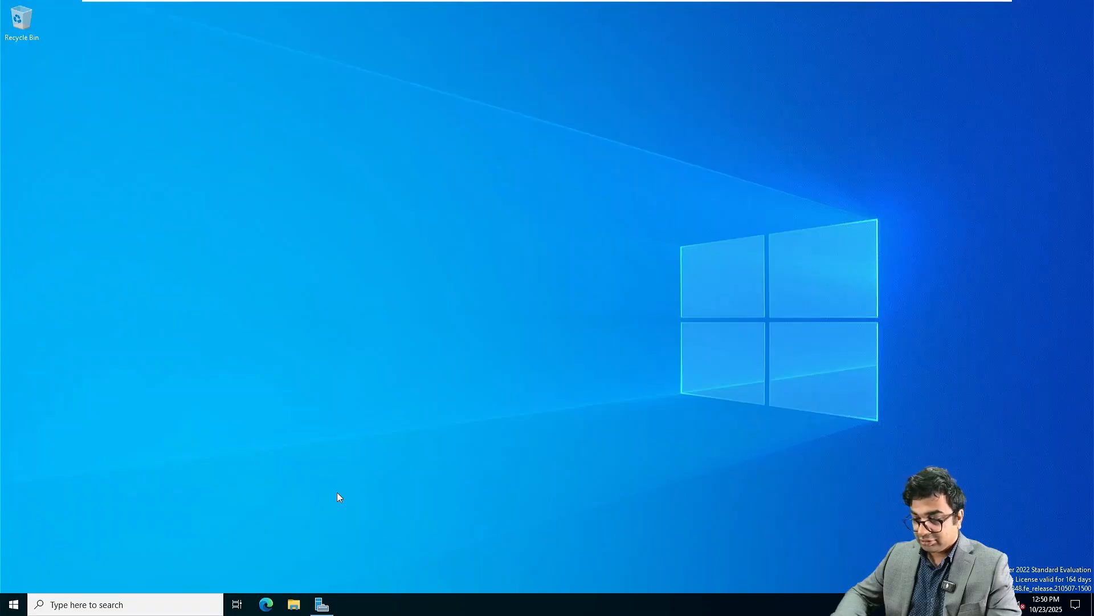
drag(294, 604, 271, 607)
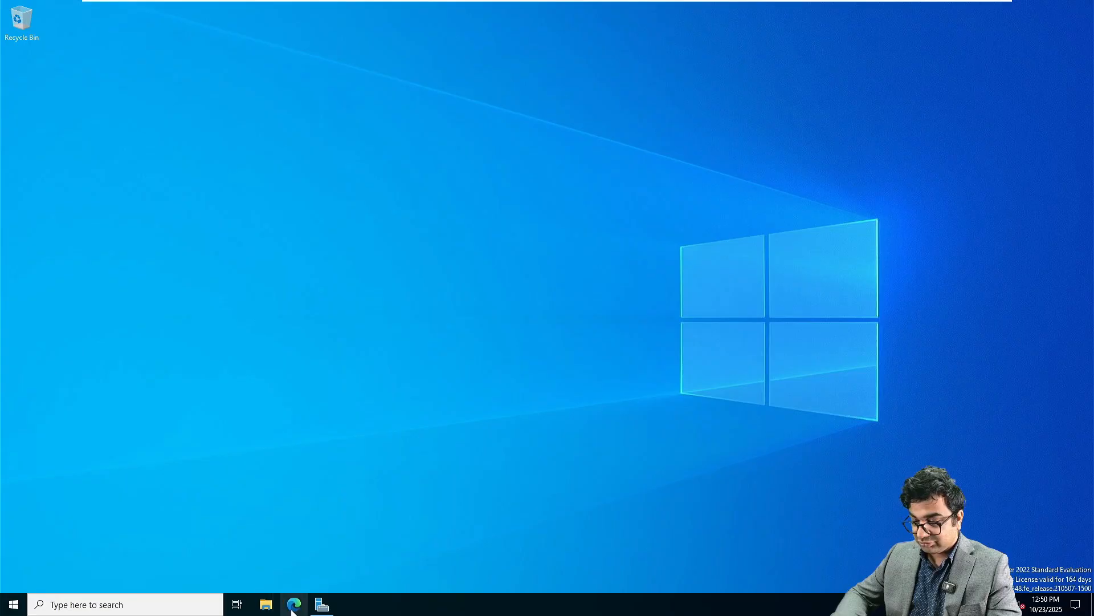
click(268, 605)
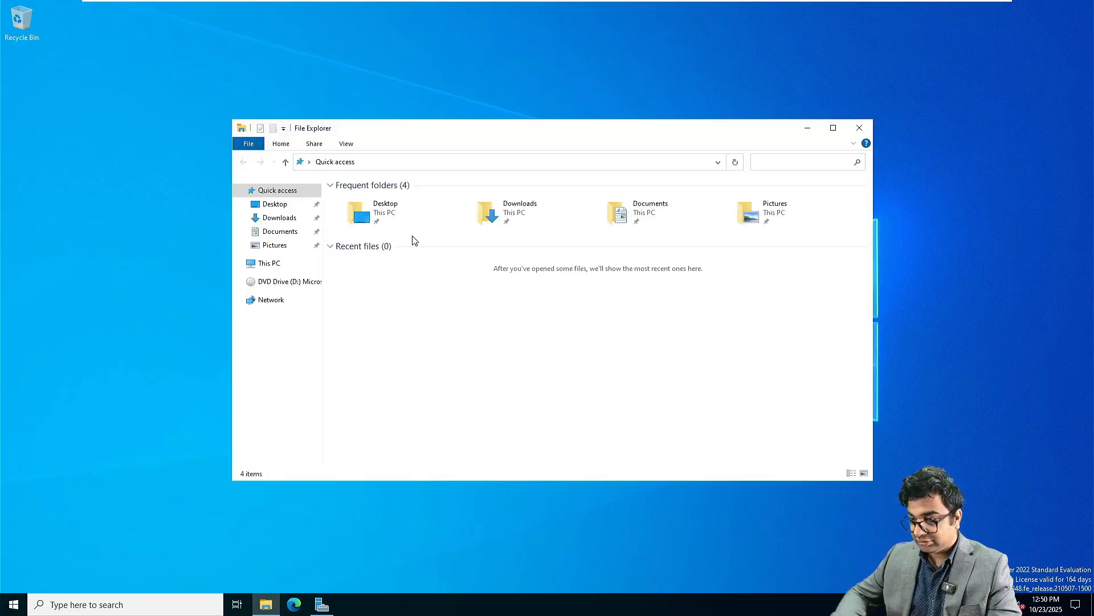
drag(298, 283, 108, 544)
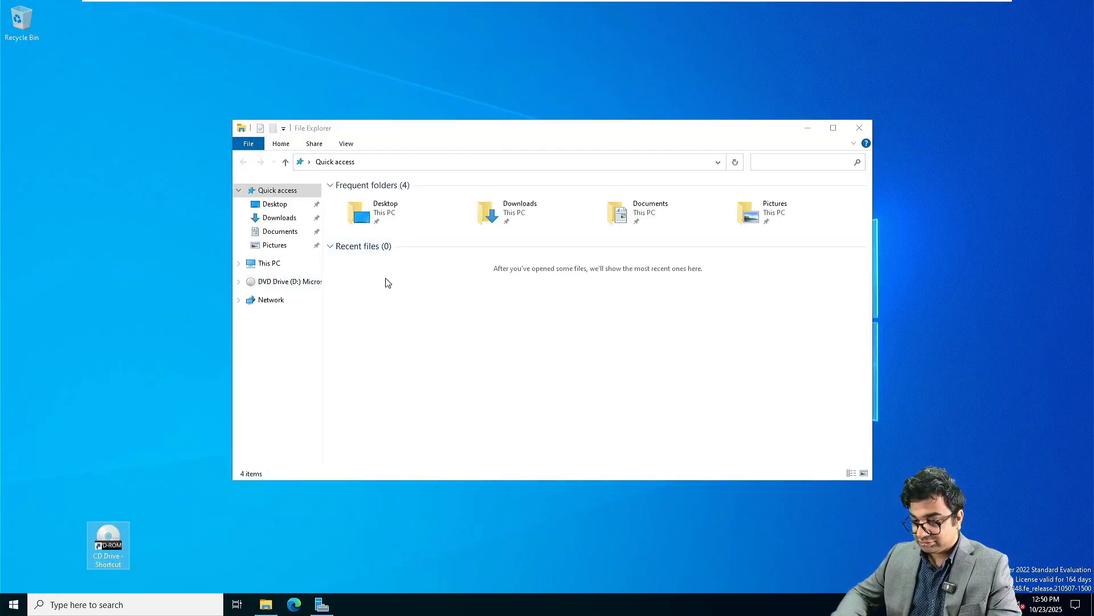
click(283, 282)
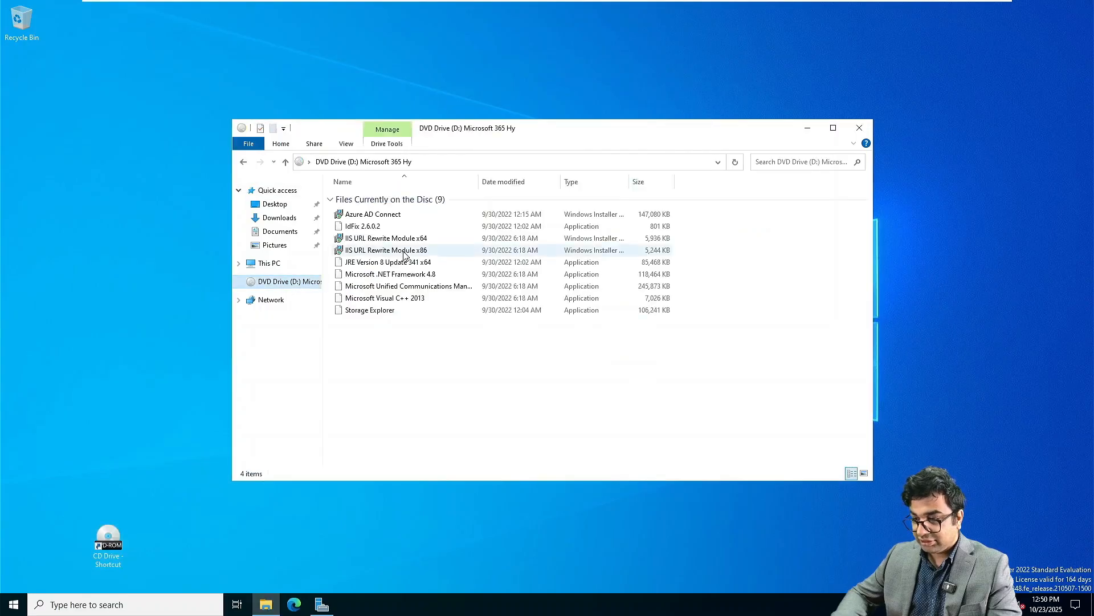
click(388, 265)
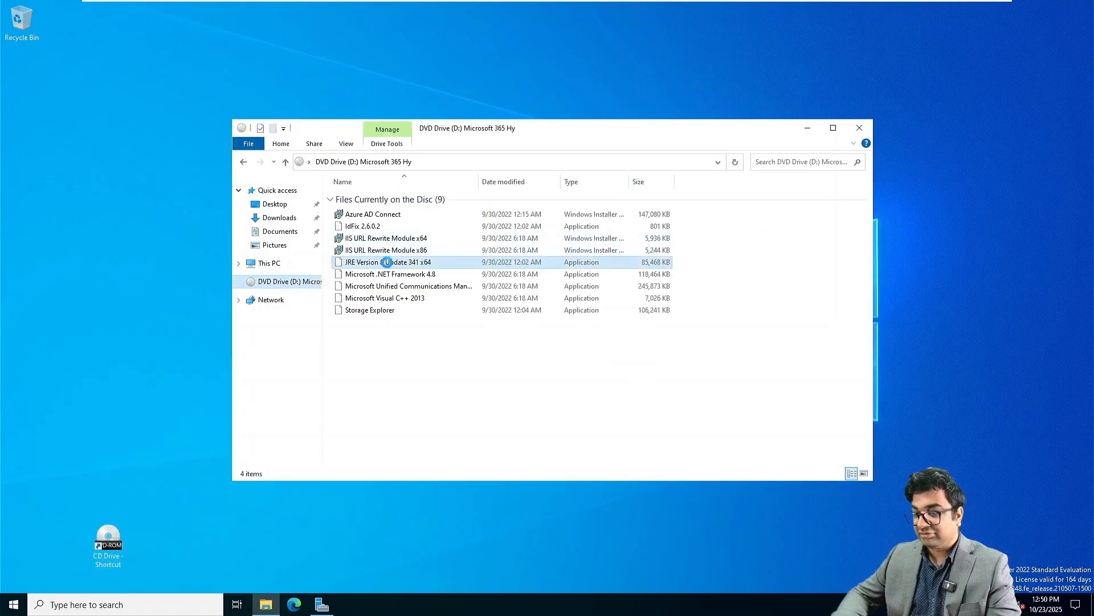
Step: Launch Windows PowerShell from the Start menu, then bring up Task View
click(14, 604)
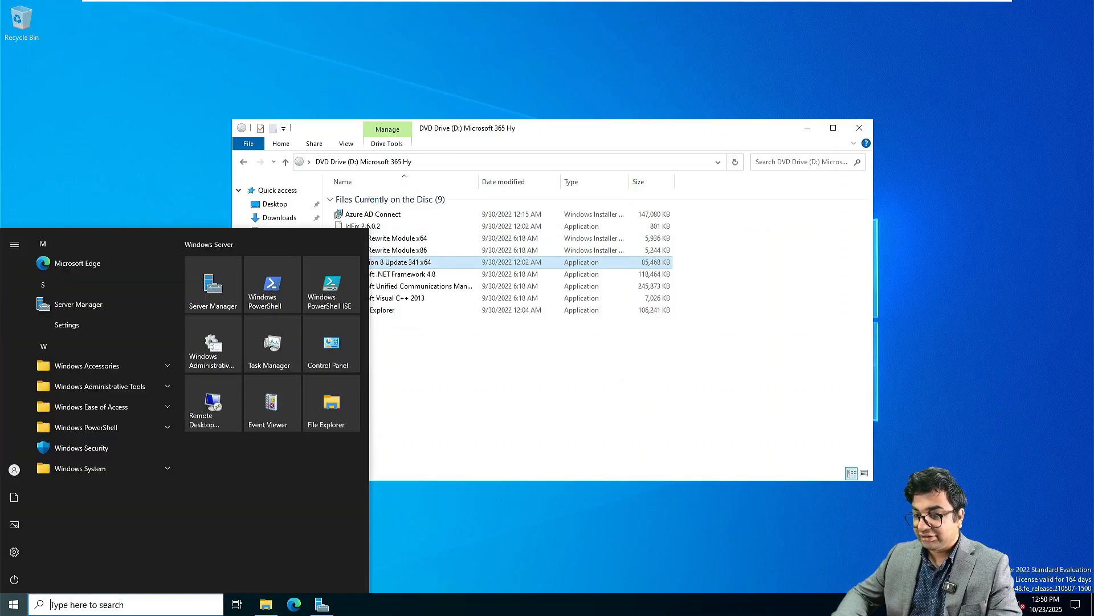
click(269, 285)
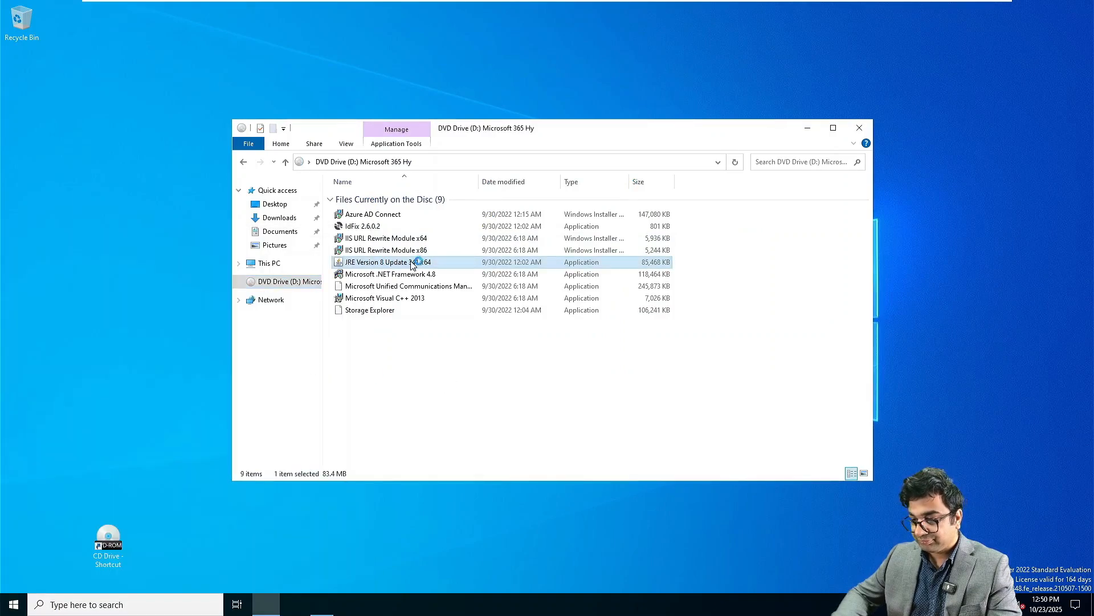
key(super+Tab)
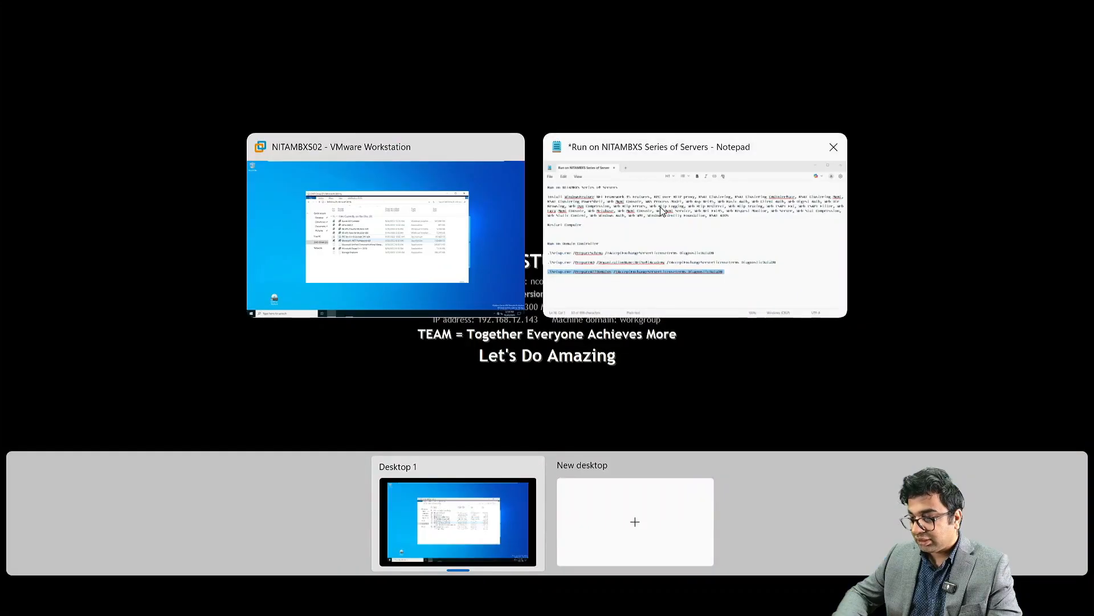
Step: Copy the Install-WindowsFeature prerequisite command from Notepad into PowerShell and run it
click(662, 211)
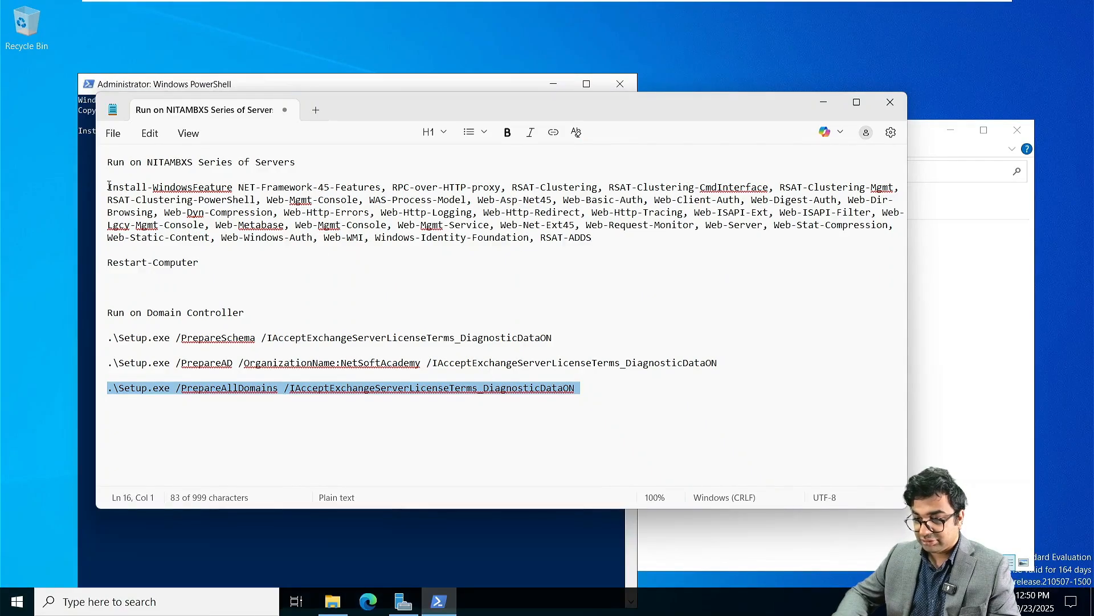
drag(108, 187, 615, 234)
key(ctrl+c)
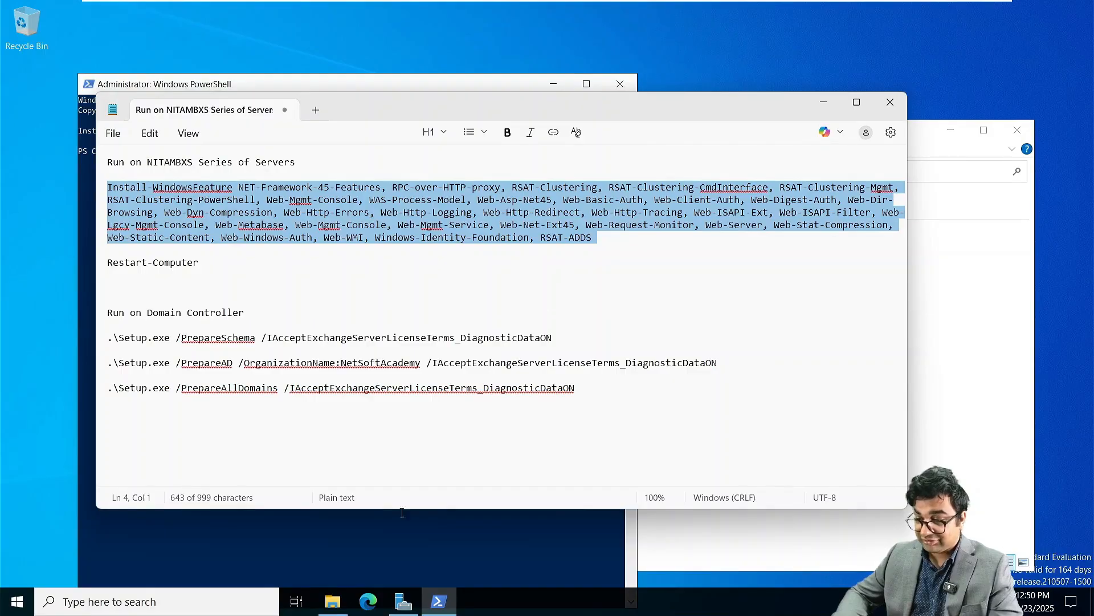
click(324, 565)
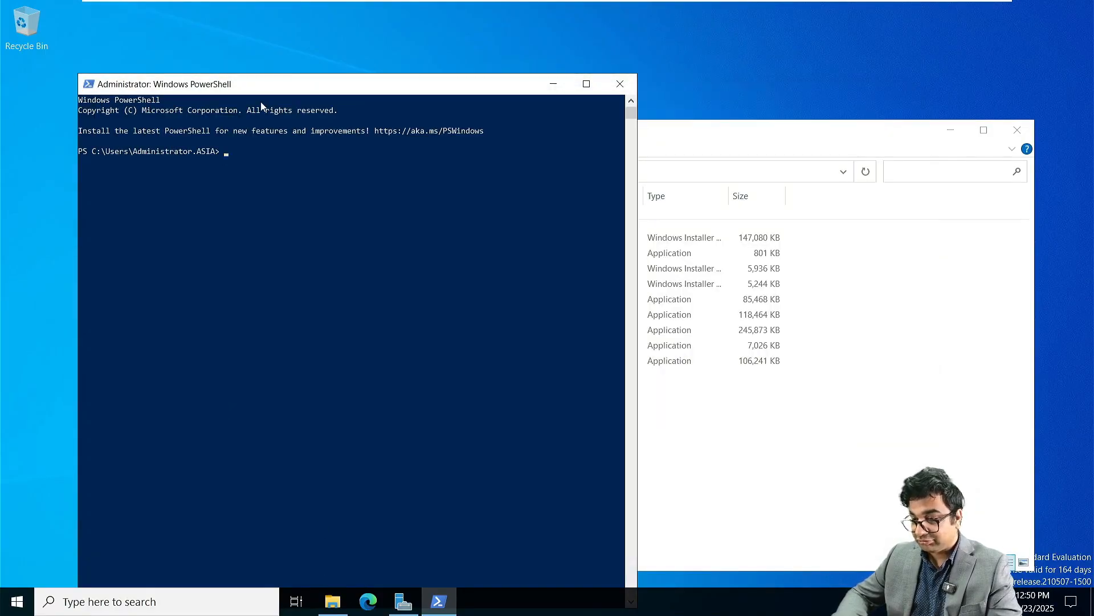
key(ctrl+v)
key(Return)
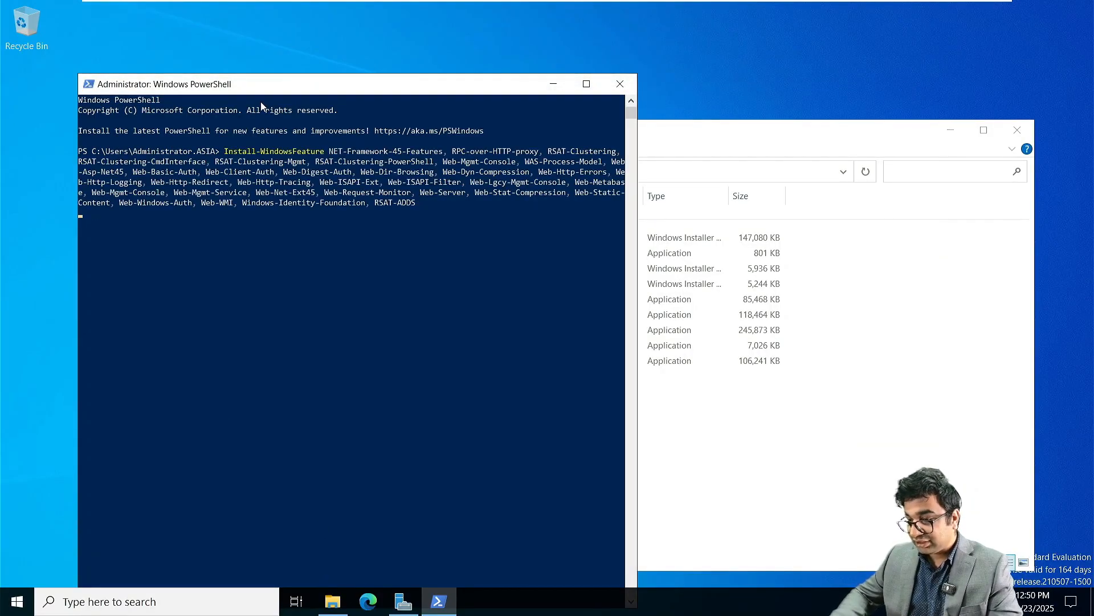
click(553, 84)
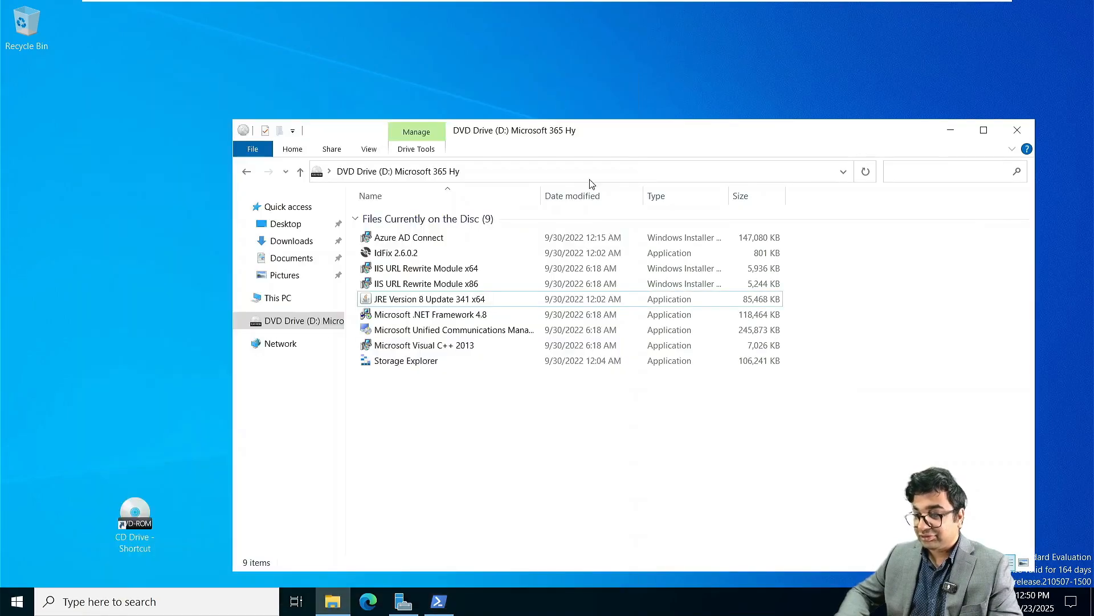
Step: Install the Microsoft Visual C++ 2013 redistributable after accepting its license terms
double_click(408, 345)
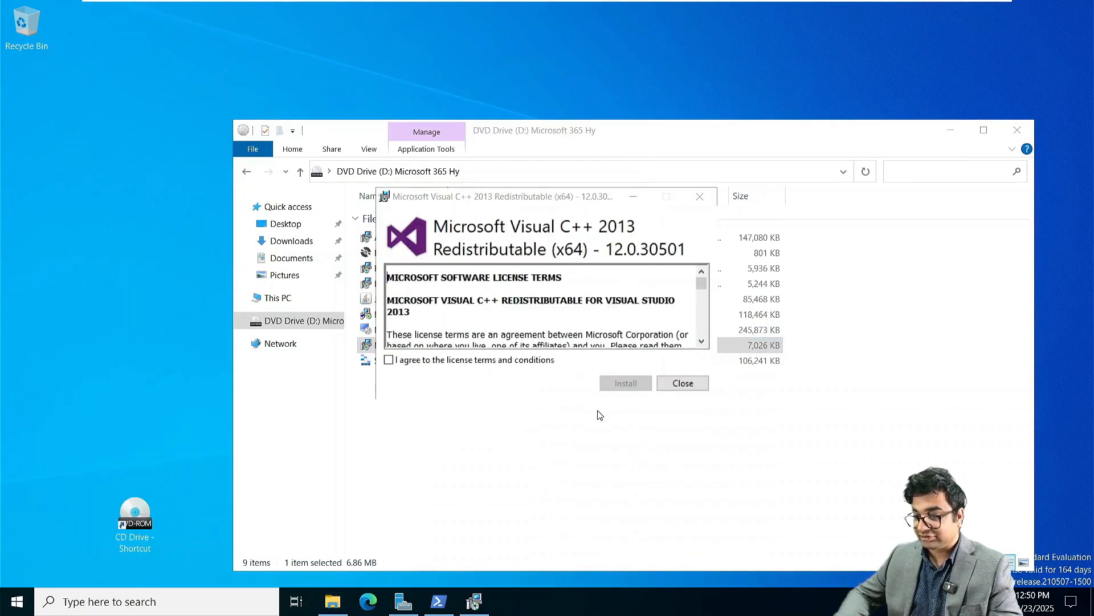
click(389, 359)
click(609, 388)
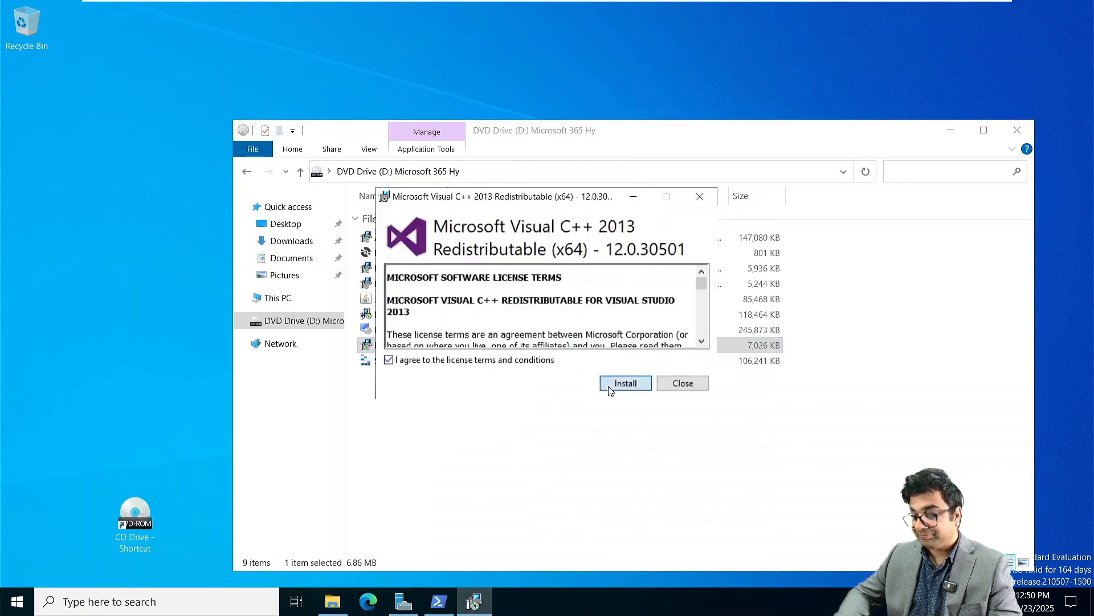
click(688, 383)
Step: Install the Unified Communications Managed API 4.0 runtime, accepting its license terms
click(473, 331)
double_click(472, 332)
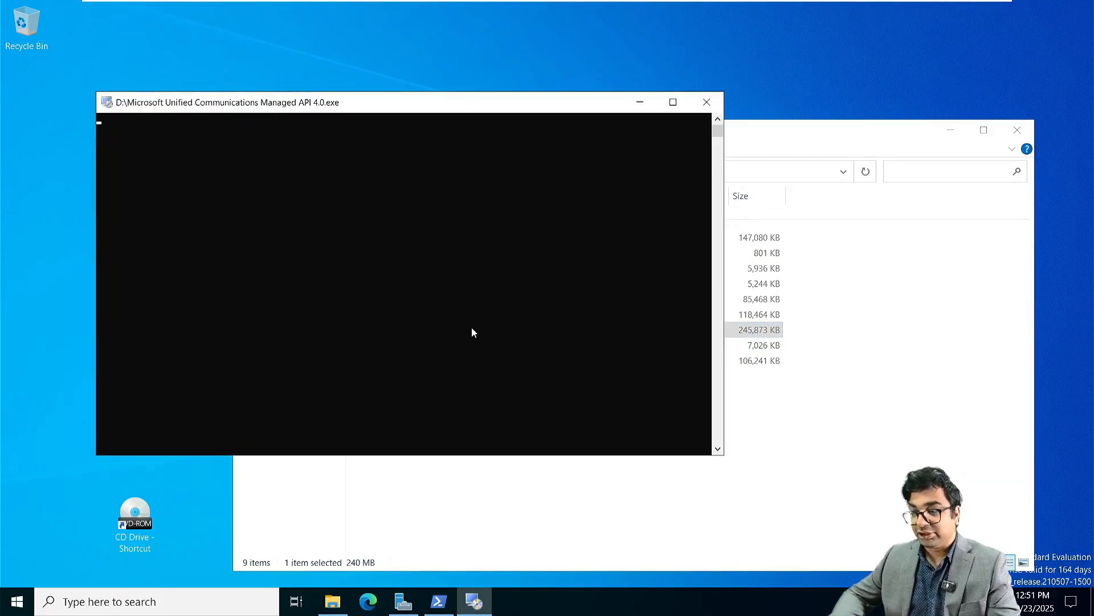
click(625, 459)
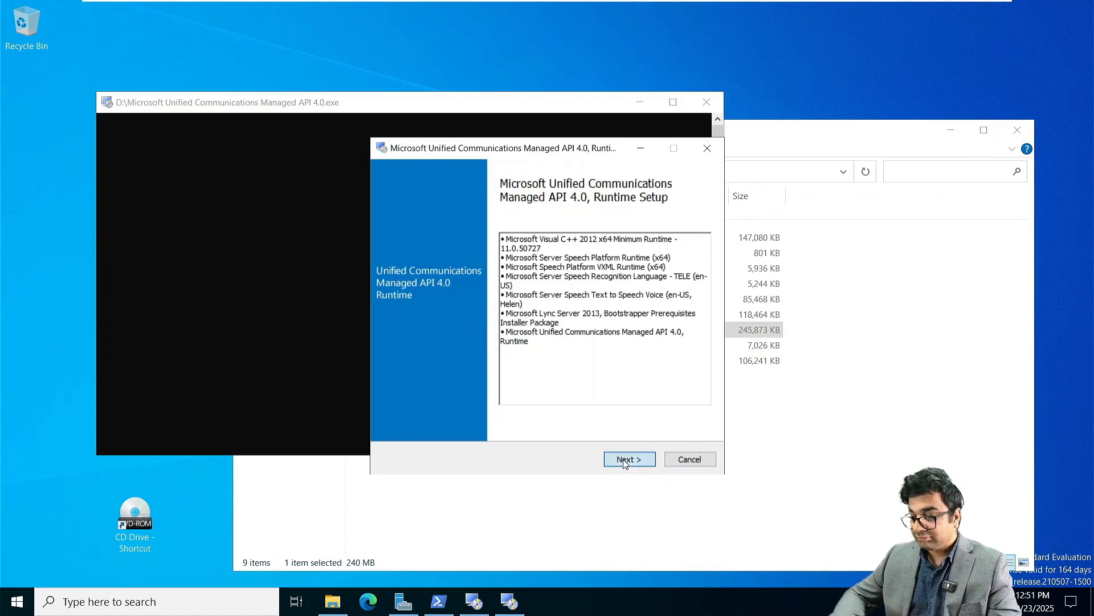
click(511, 345)
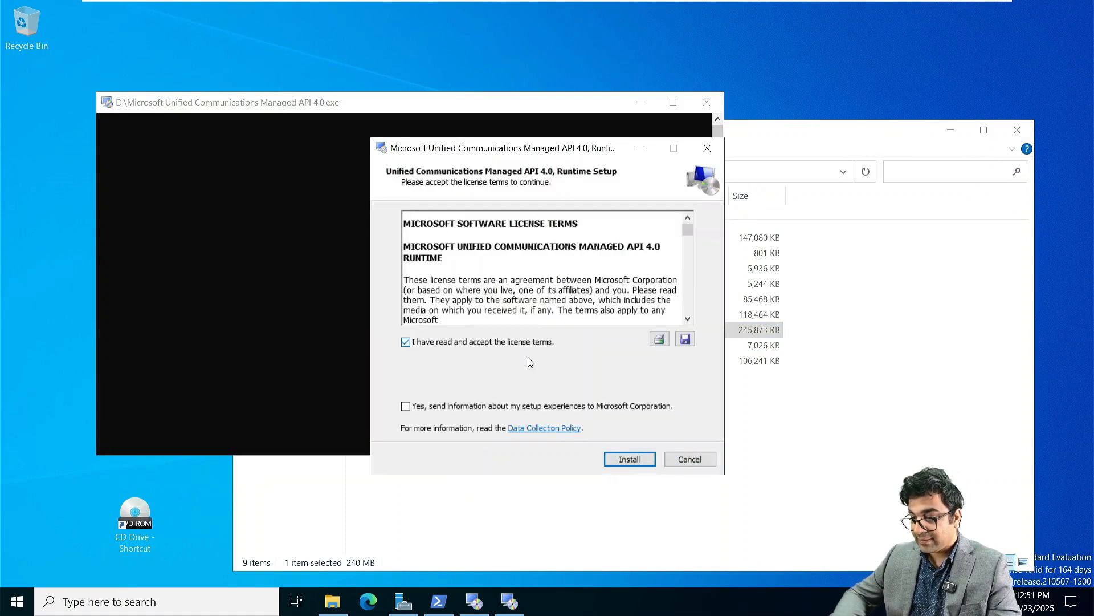
click(630, 464)
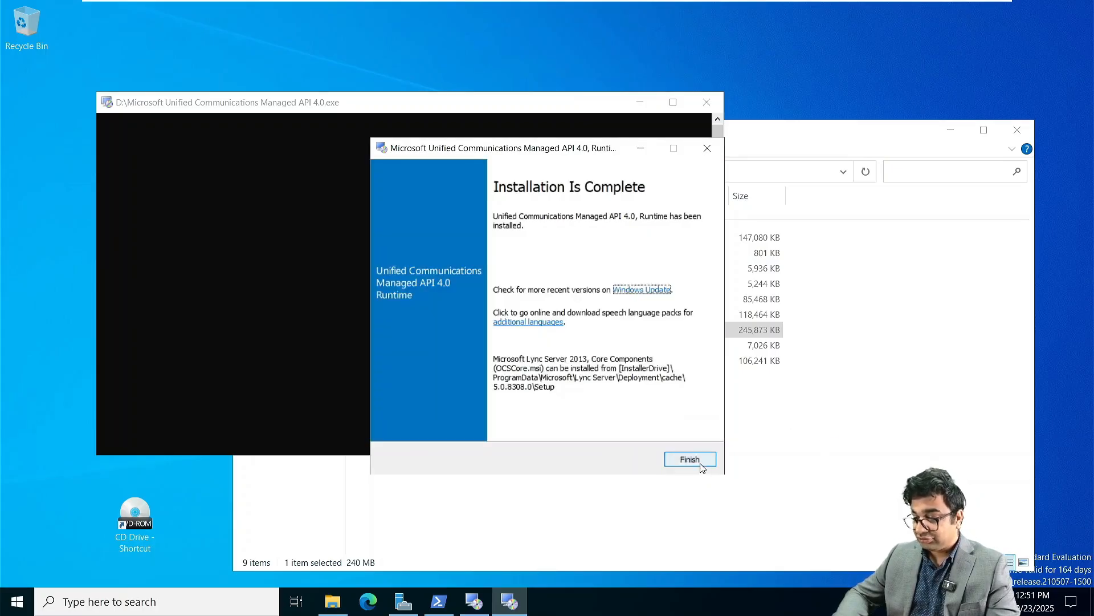
click(690, 459)
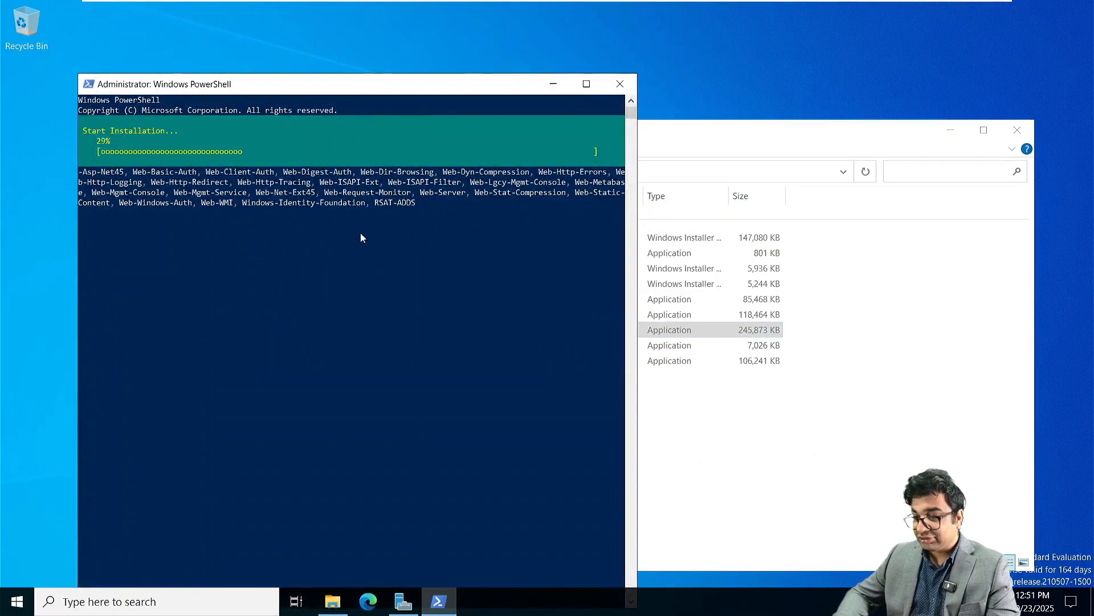
Step: Attempt the JRE 8 Update 341 x64 installer, dismiss its in-progress warning, and check PowerShell's progress
drag(391, 83, 339, 65)
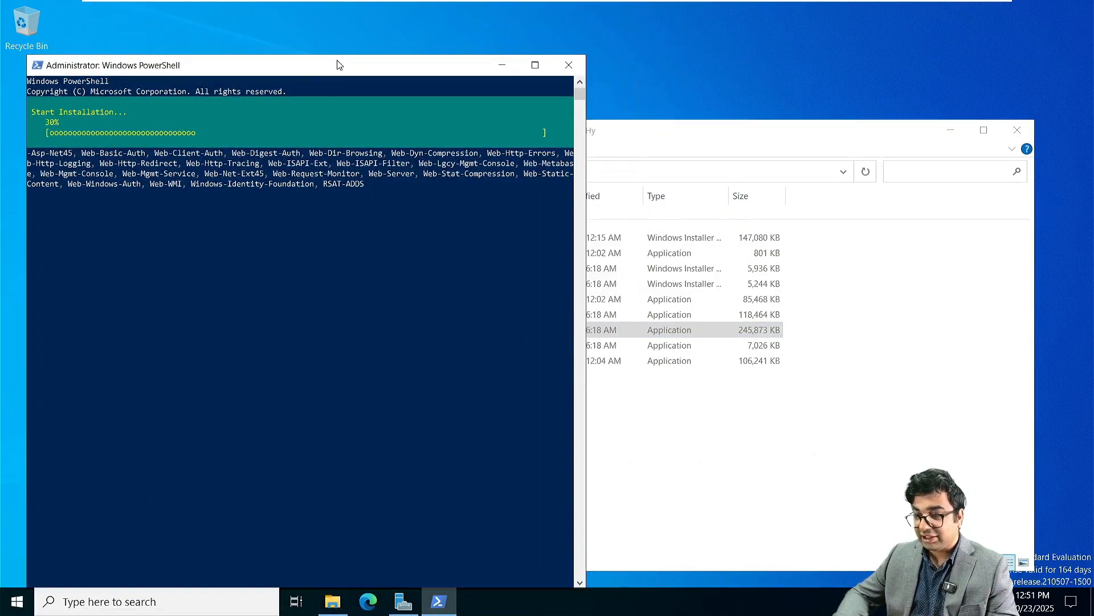
click(654, 140)
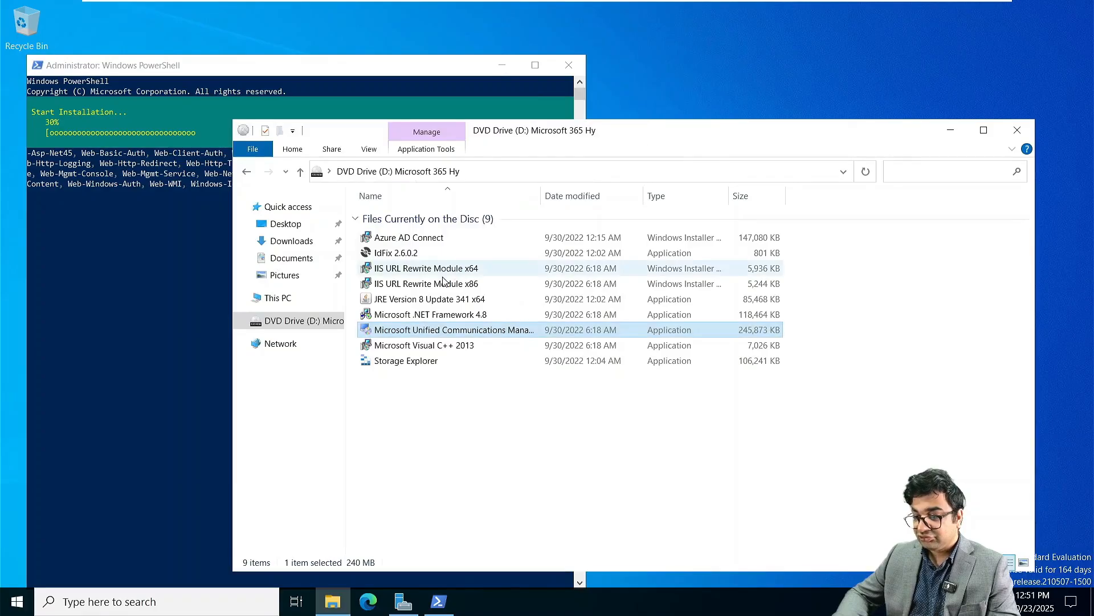
click(412, 304)
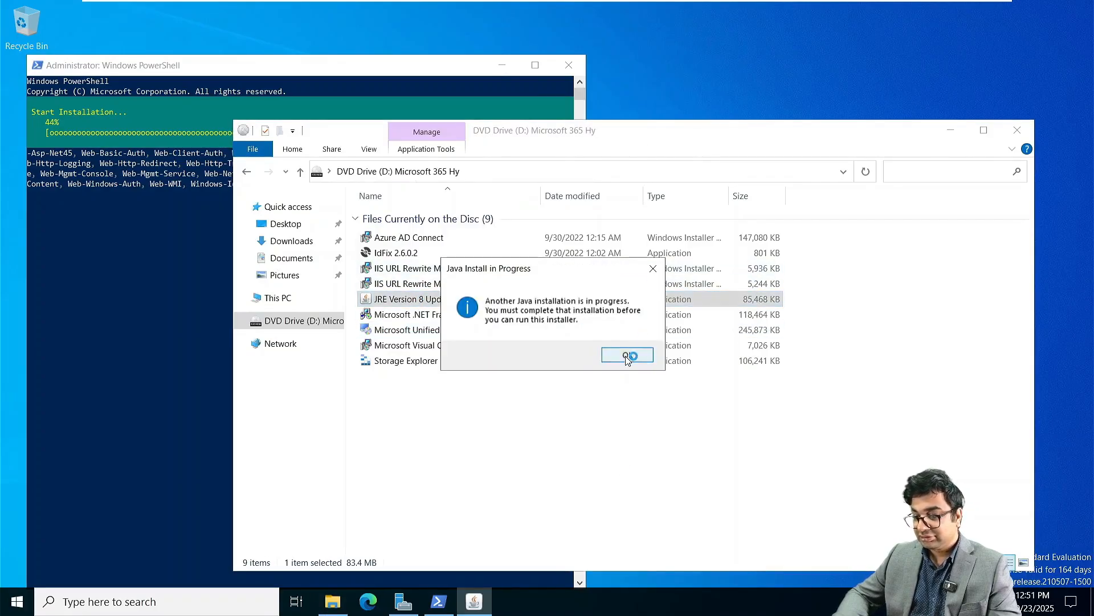
click(624, 355)
click(528, 486)
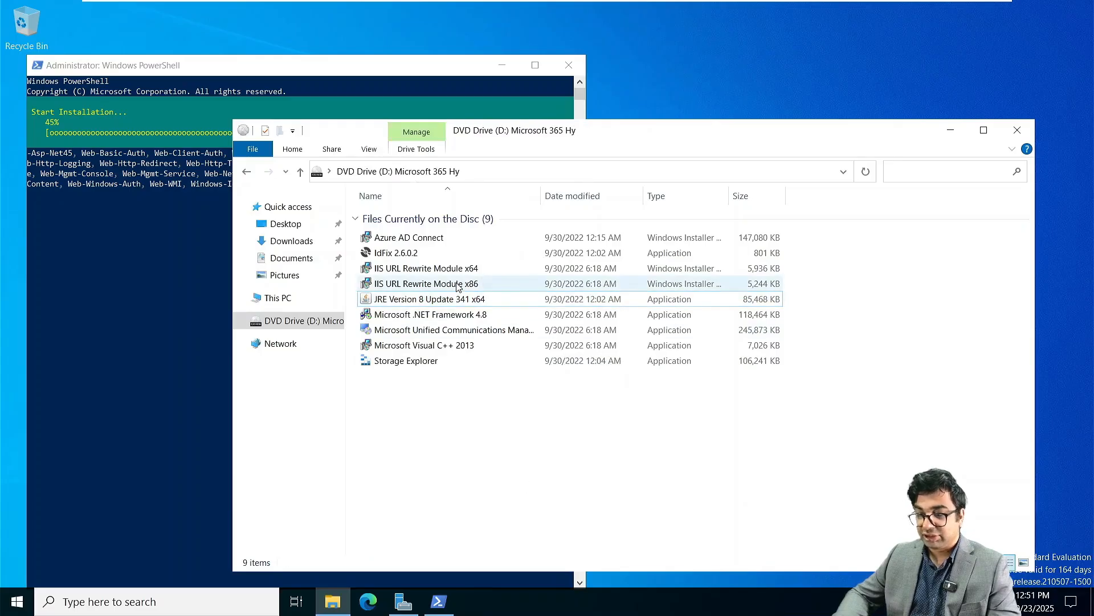
click(158, 133)
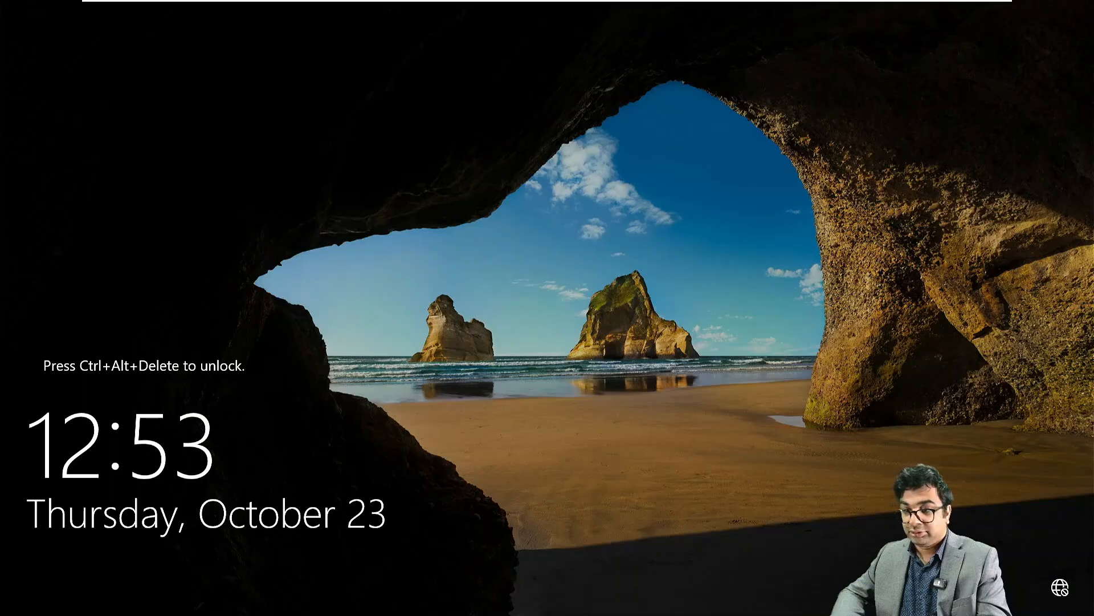
Step: Unlock the VM with Ctrl+Alt+Del and re-enter the administrator password to sign back in
mouse_move(223, 5)
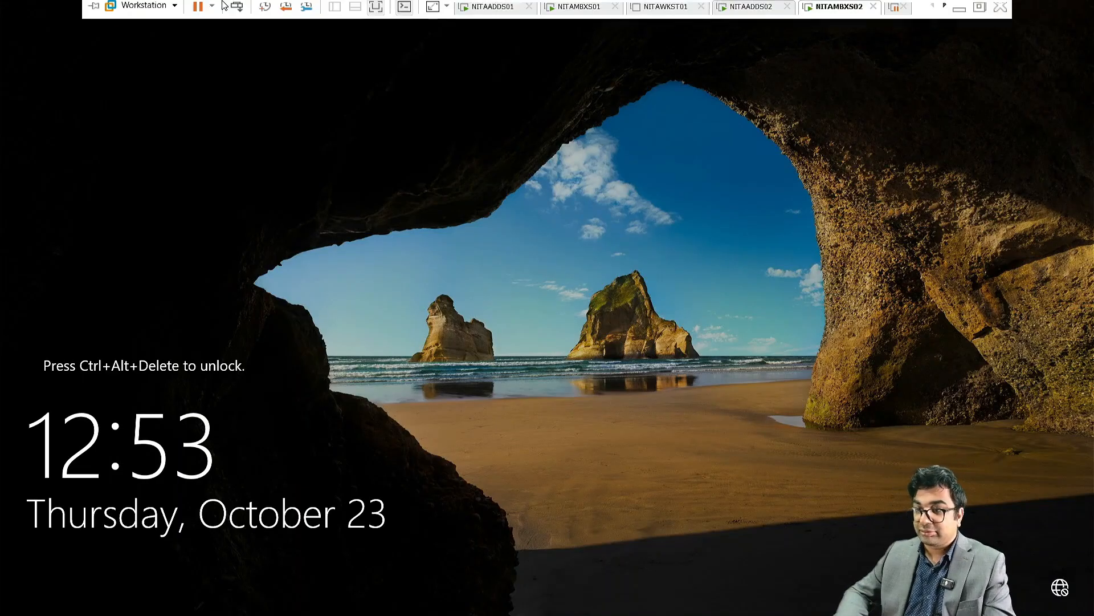
click(237, 11)
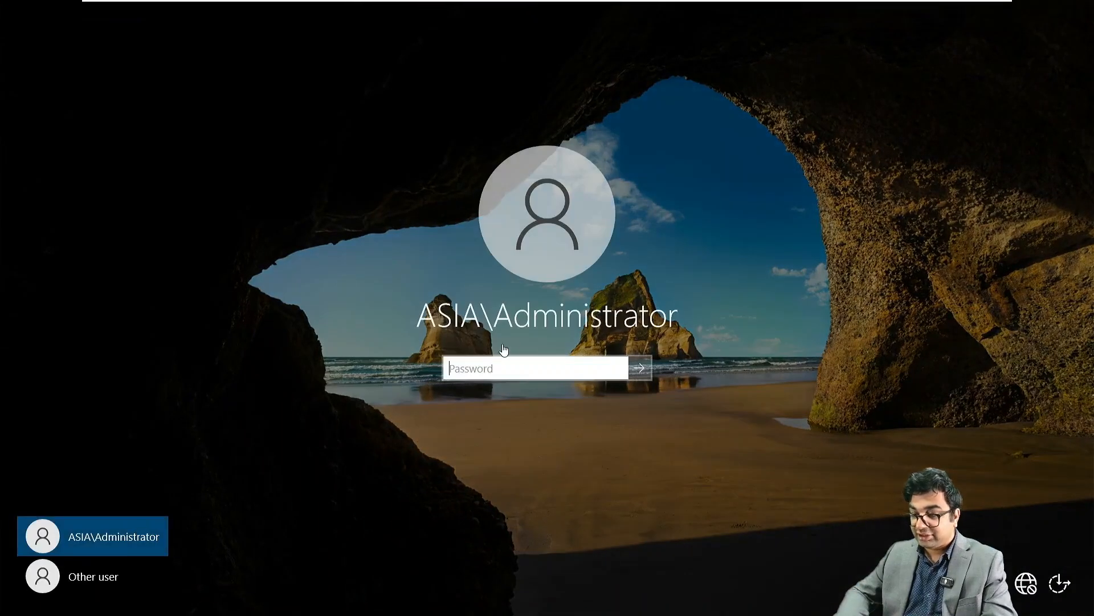
click(498, 372)
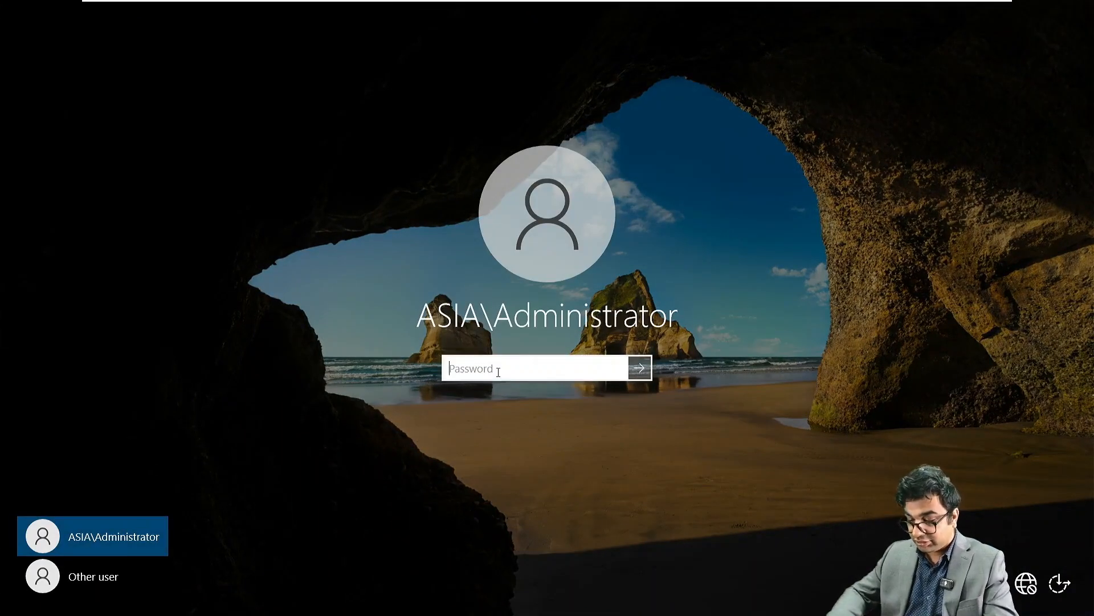
text(****)
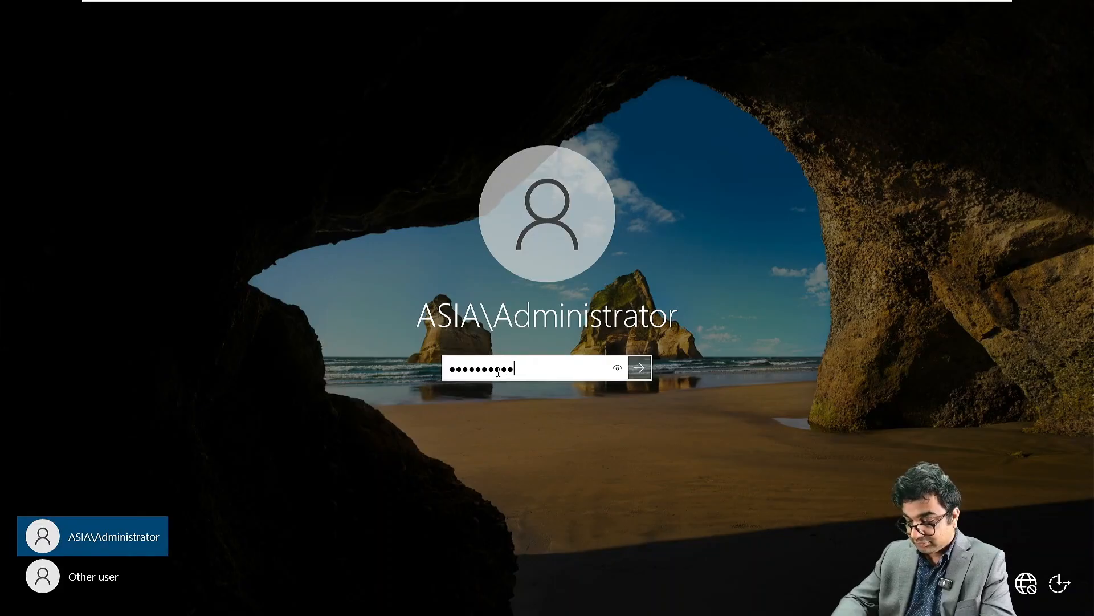
key(Return)
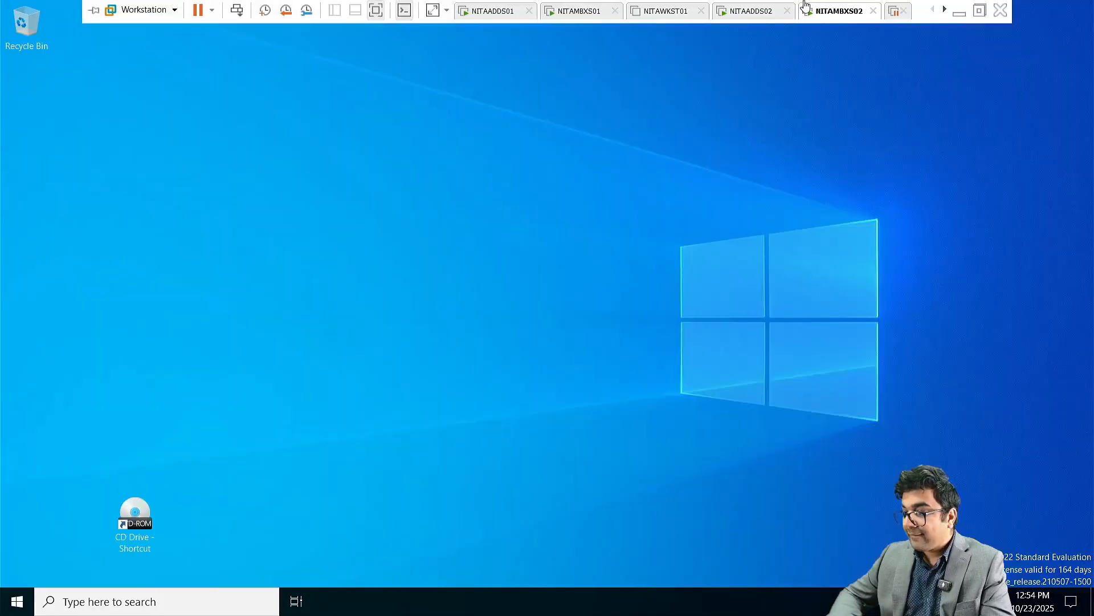
Step: Switch NITAMBXS02's CD/DVD (SATA) drive to the Exchange Server 2019 CU14 ISO in VM Settings
right_click(823, 16)
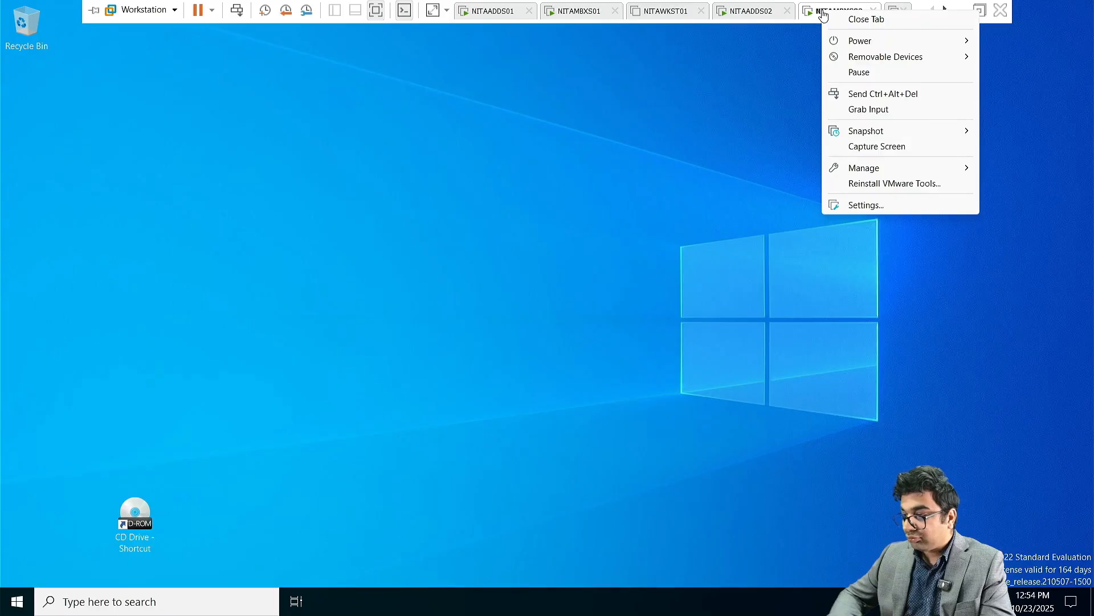
click(866, 206)
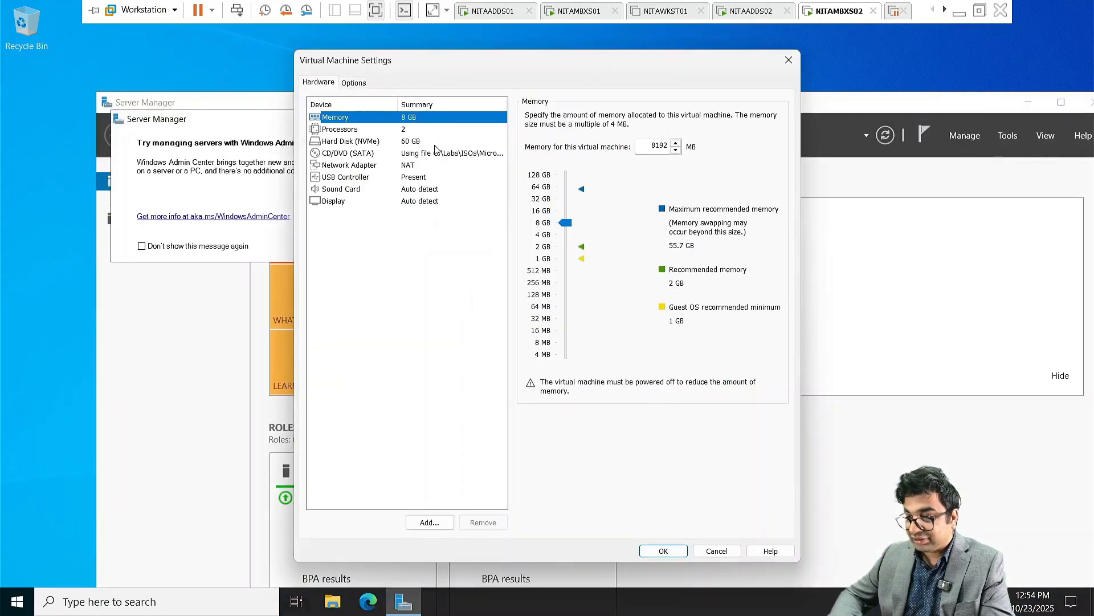
click(440, 153)
click(721, 214)
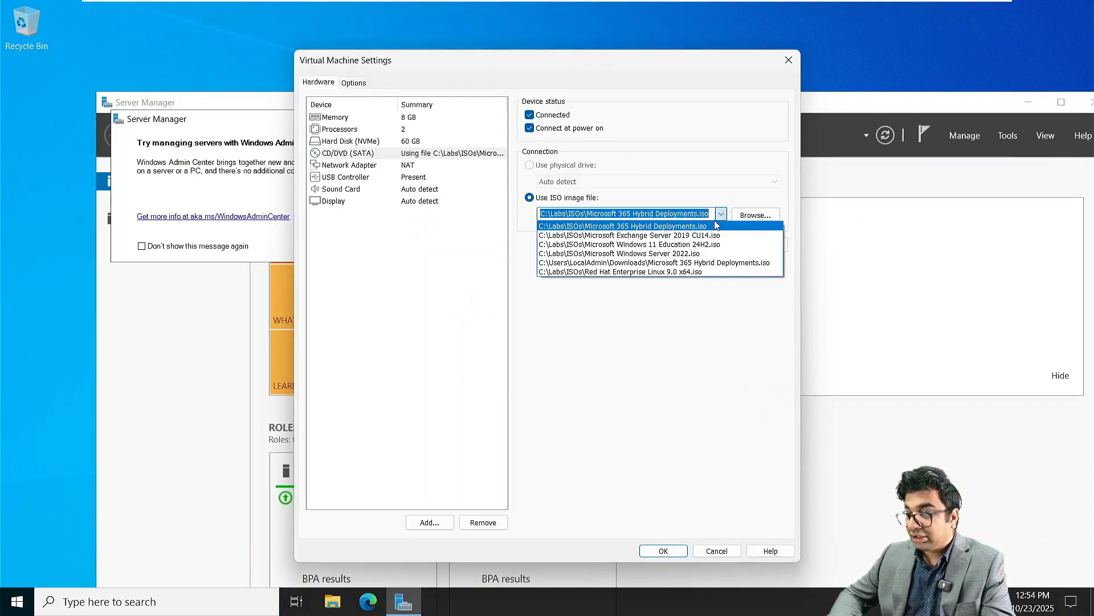
click(705, 236)
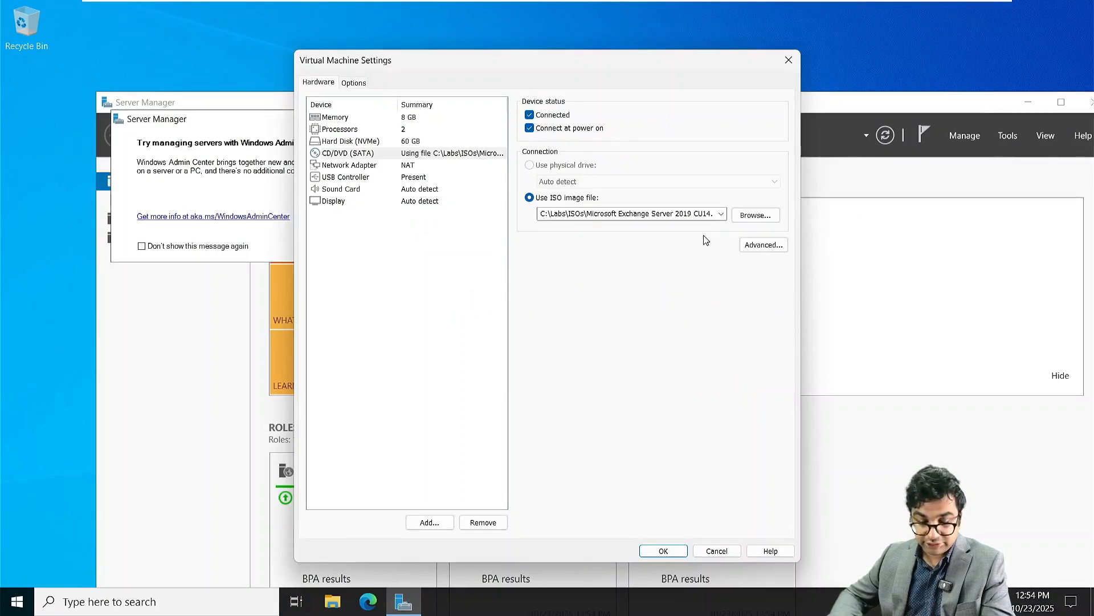
click(663, 550)
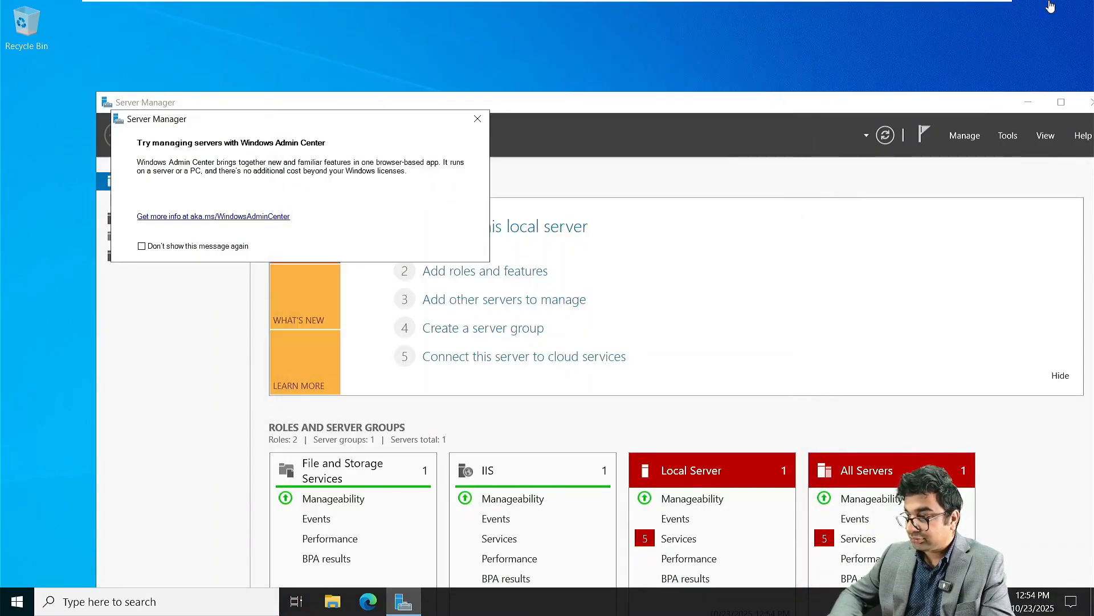
click(1064, 104)
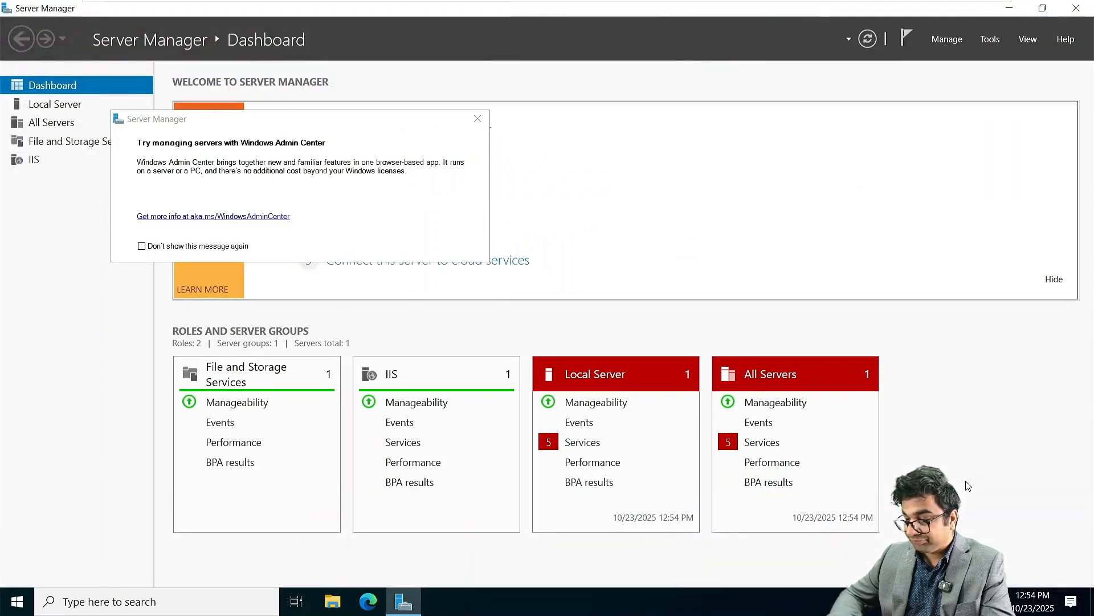
Step: Run Setup.EXE from the Exchange disc's AutoPlay, choose Don't check for updates, and continue
click(977, 527)
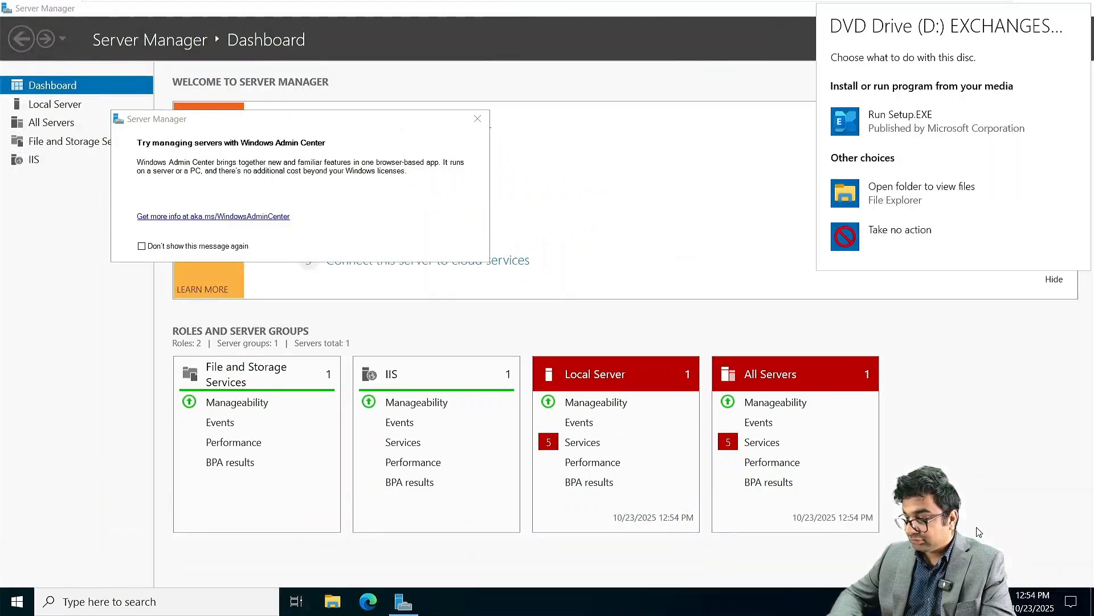
click(935, 123)
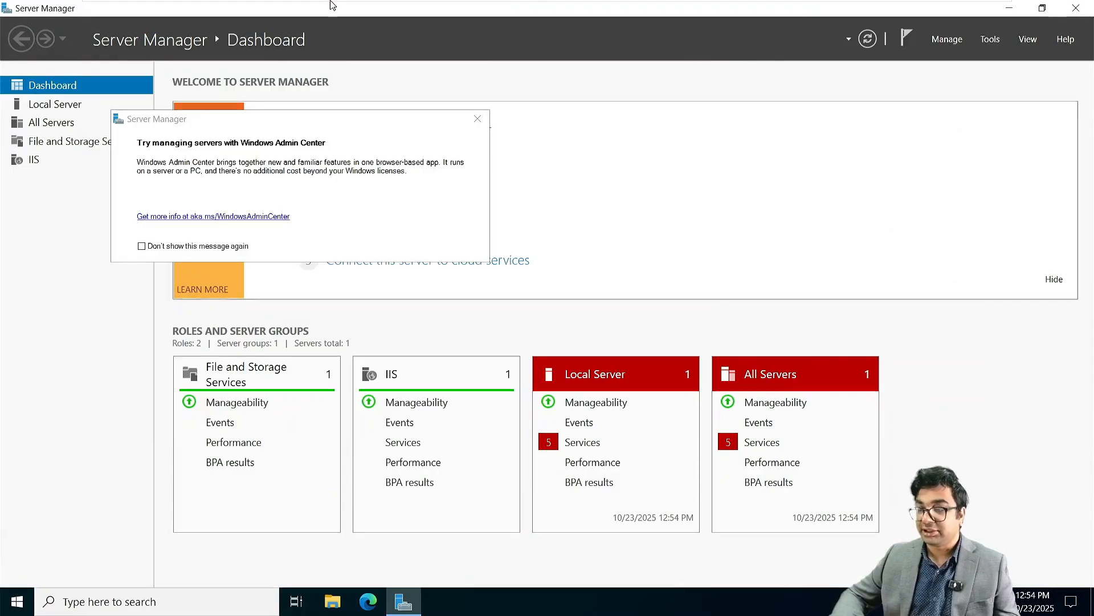
mouse_move(290, 6)
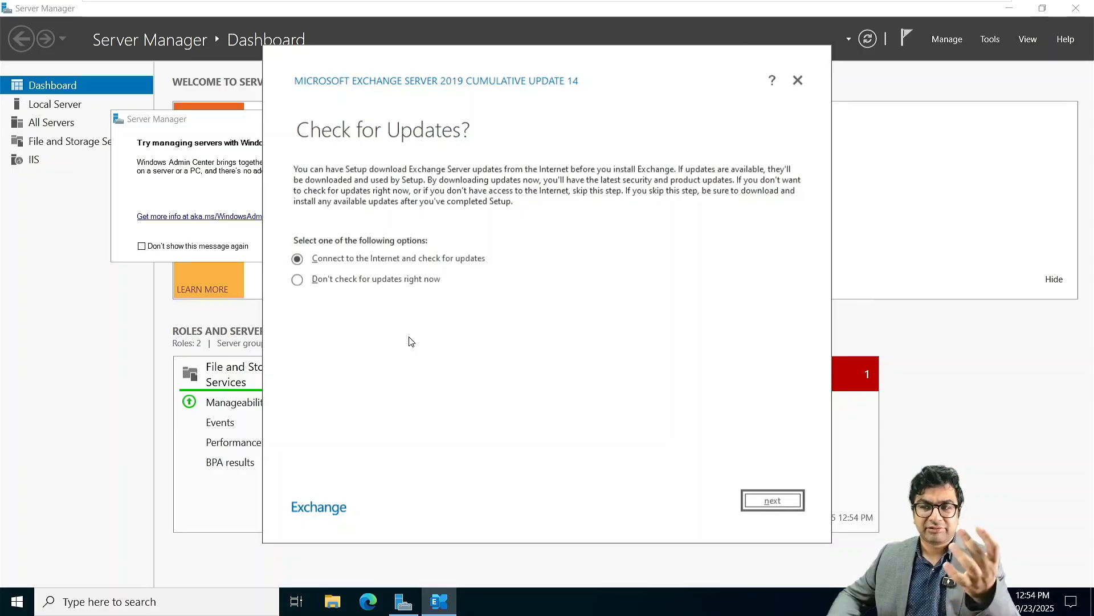
click(372, 282)
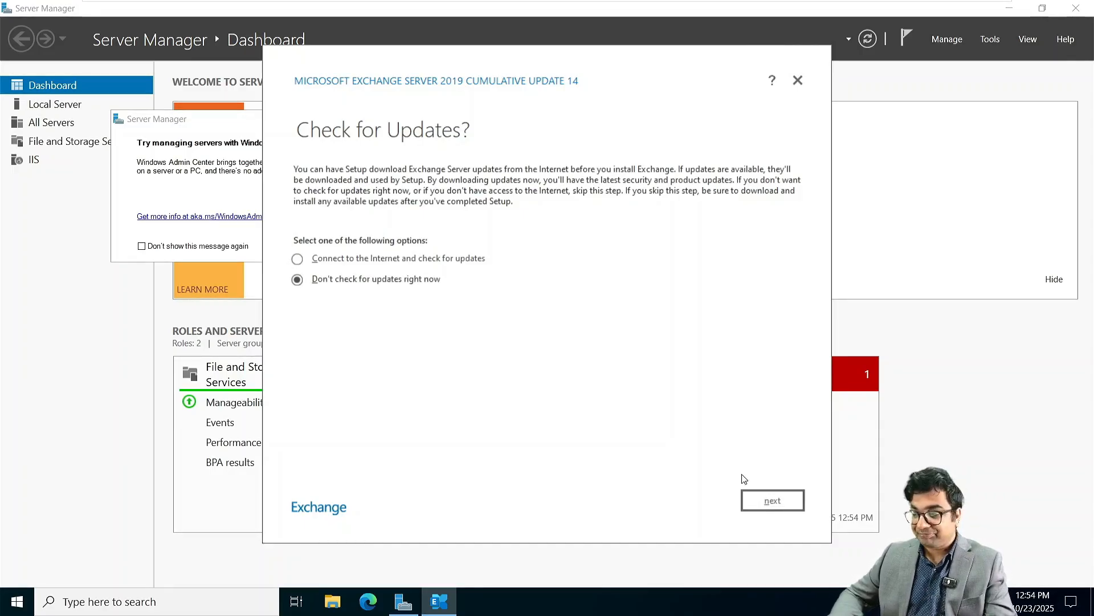
click(770, 500)
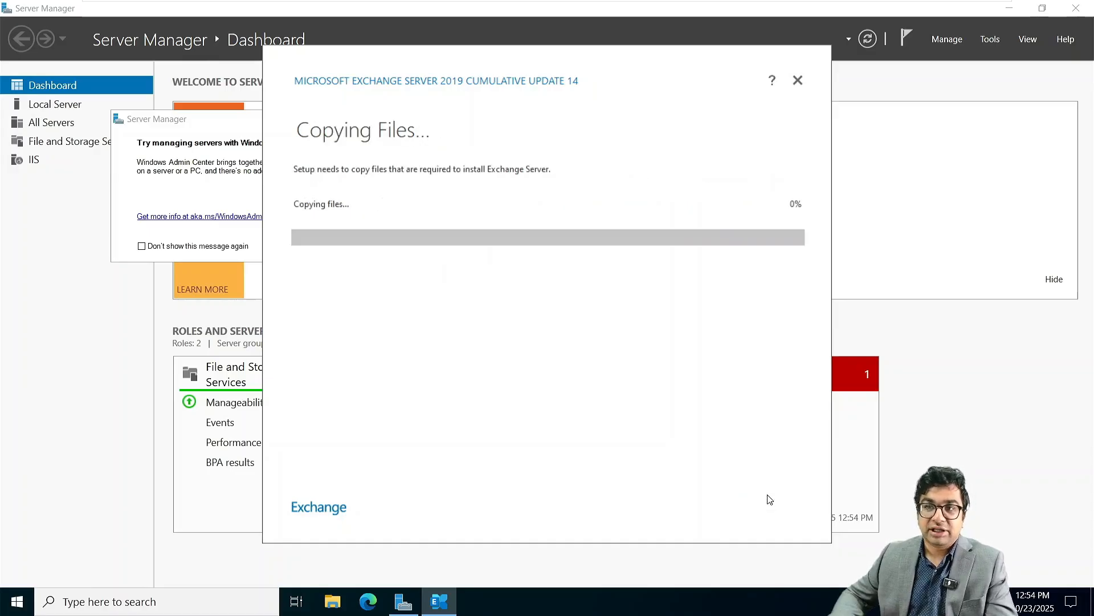
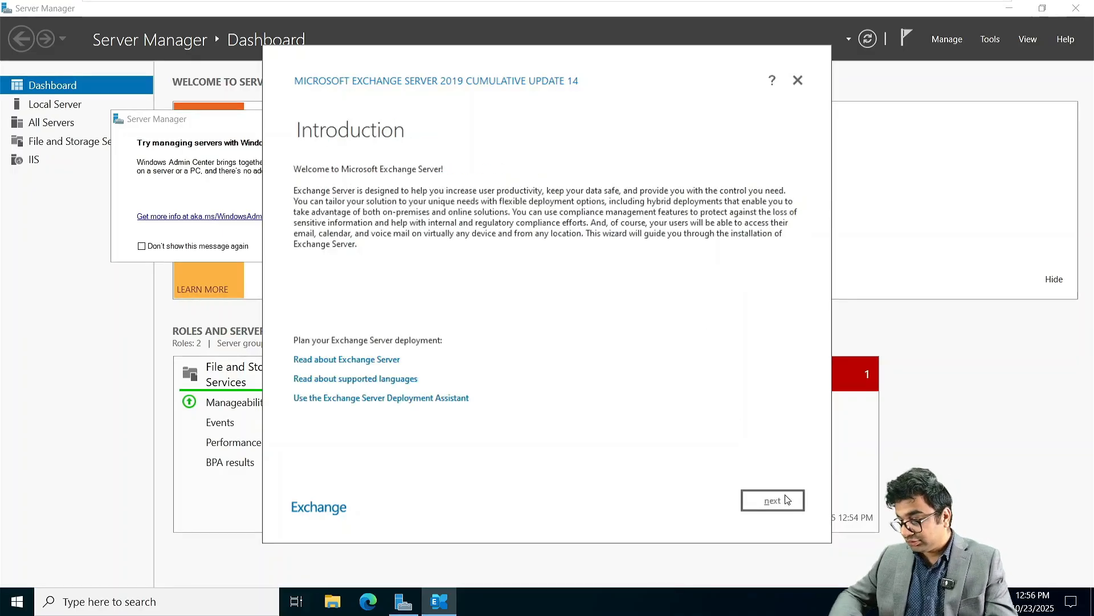
Step: Pick the Mailbox role at the default install path, disable malware scanning, and run readiness checks
click(785, 495)
click(785, 496)
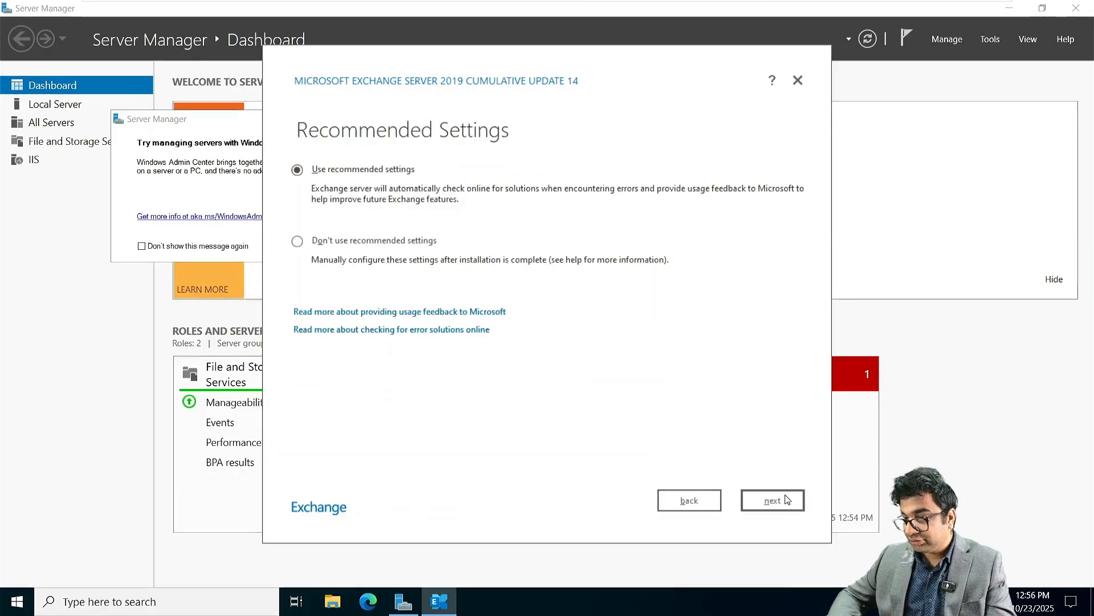
click(785, 498)
click(317, 188)
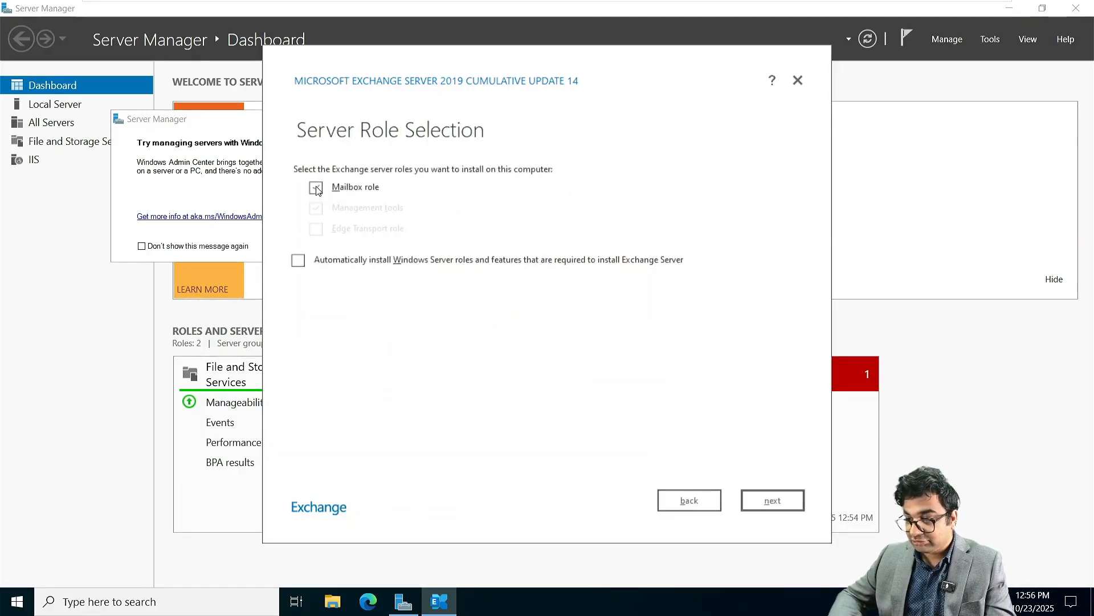
click(774, 500)
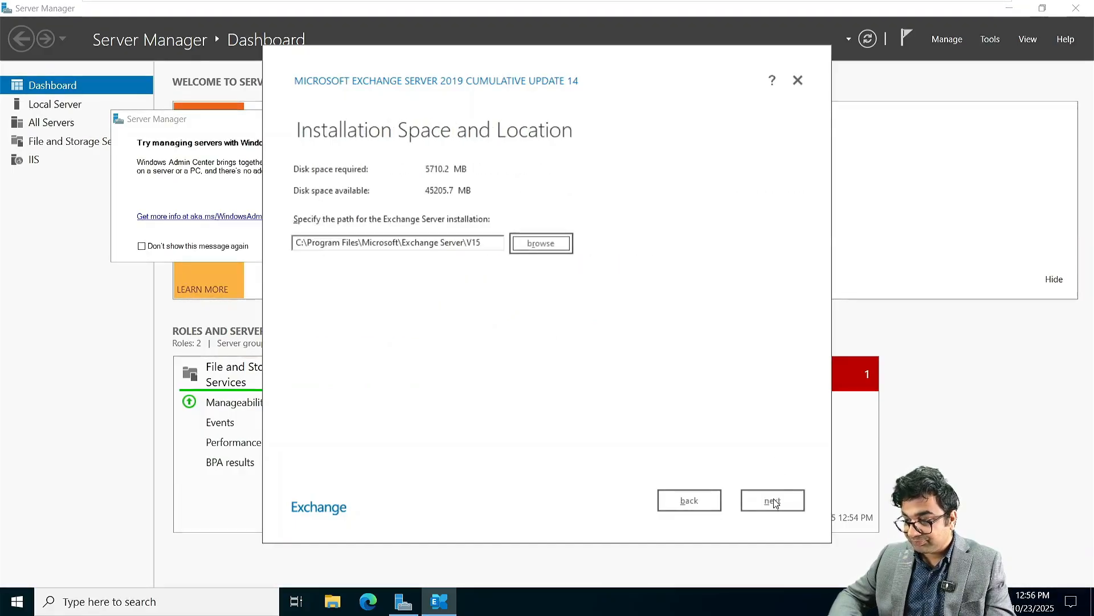
click(774, 500)
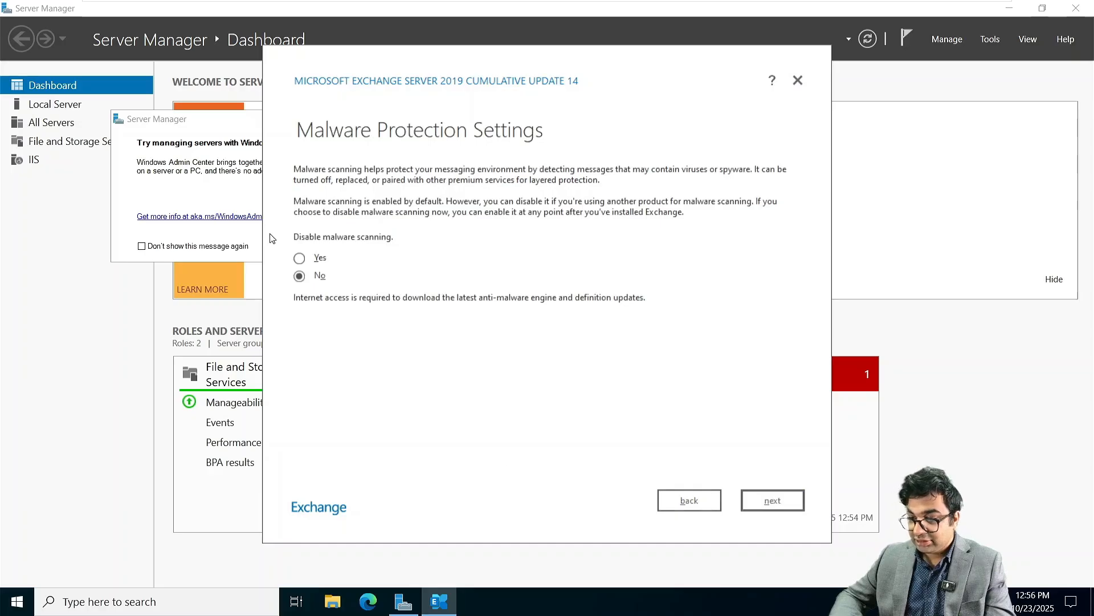
click(314, 255)
click(782, 504)
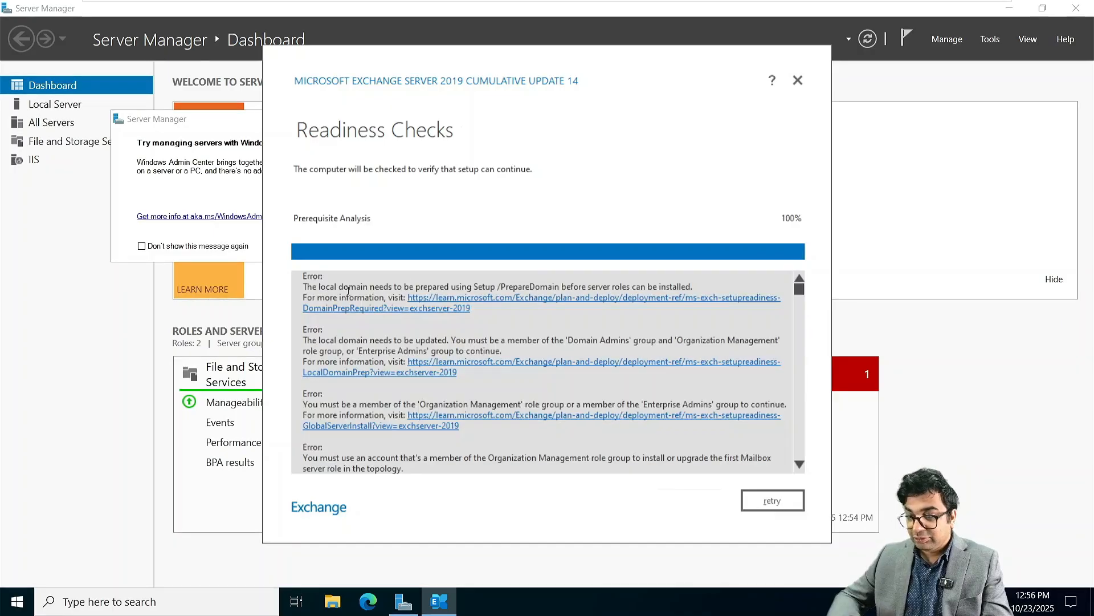
Step: Highlight the /PrepareDomain and Domain Admins membership errors in the readiness results
drag(370, 287, 529, 286)
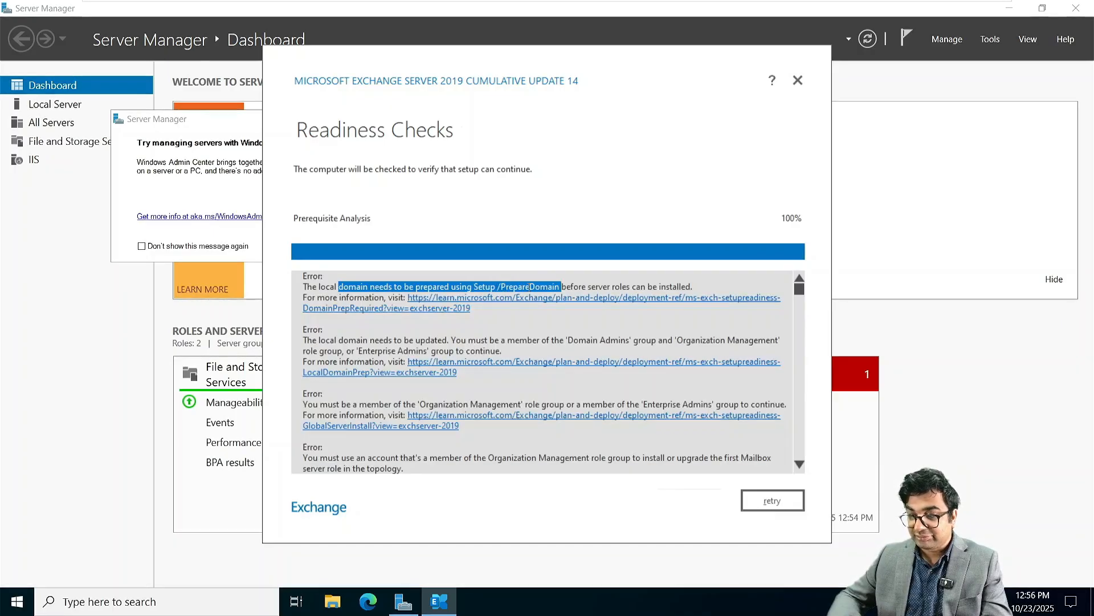
drag(340, 341, 508, 347)
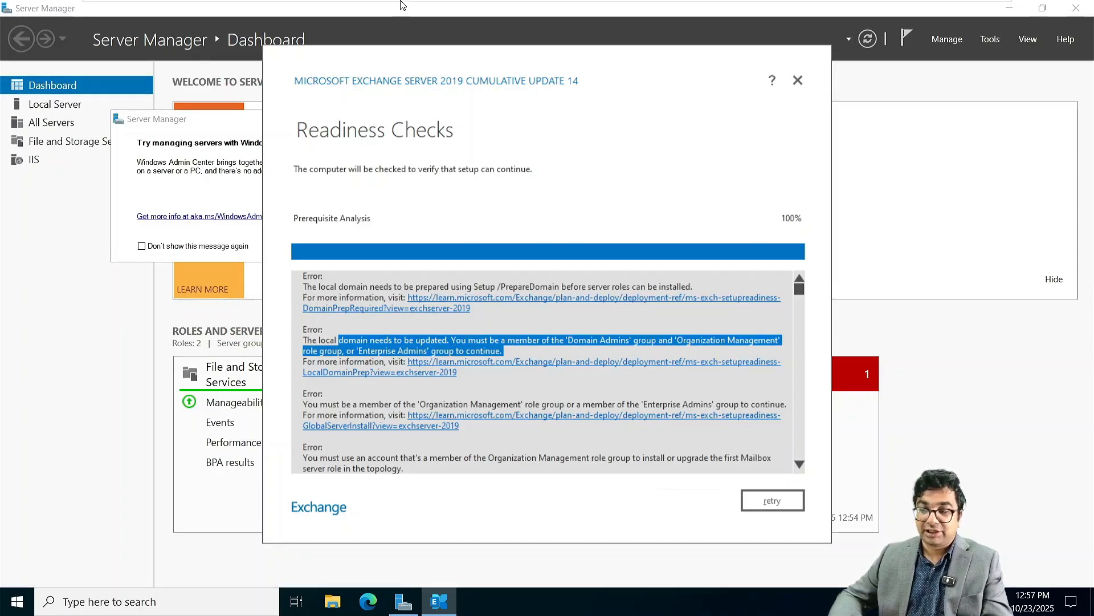
mouse_move(403, 7)
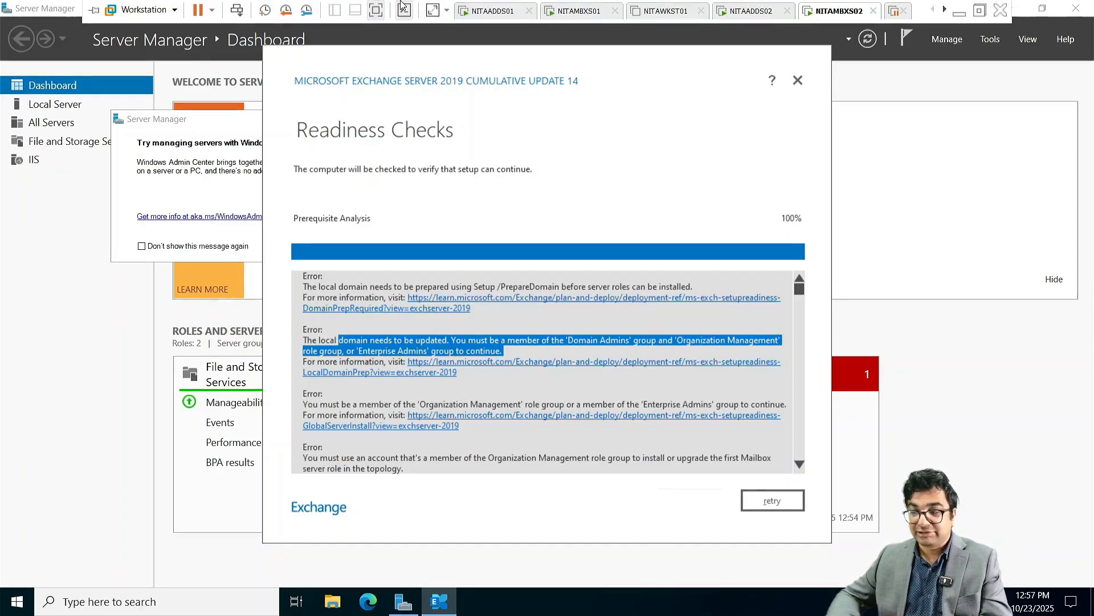
Step: Switch to NITAADDS01 and sign in with the administrator password
click(497, 14)
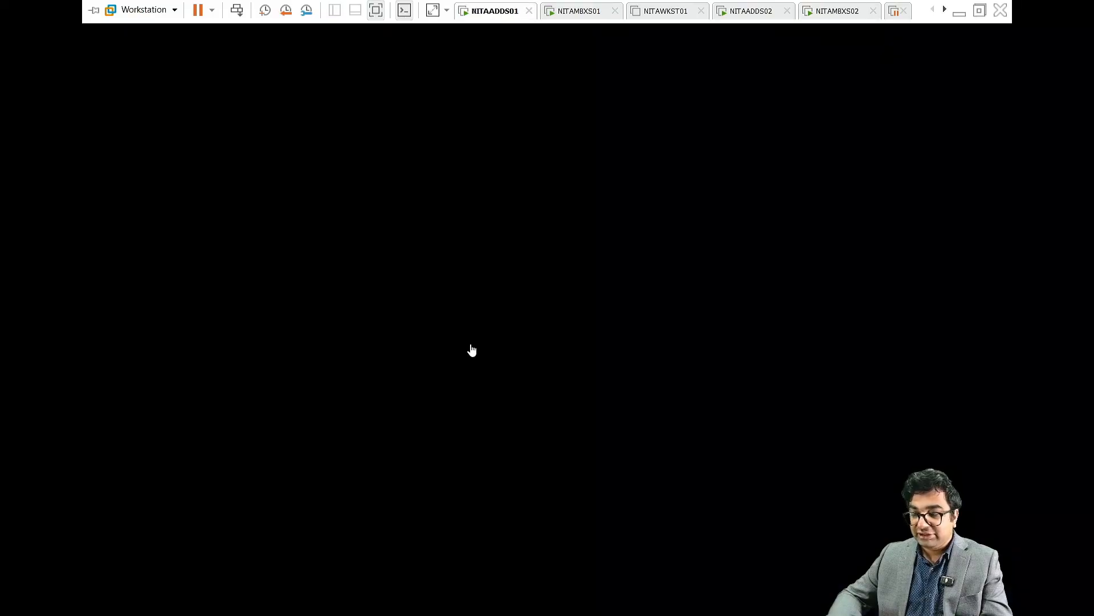
click(237, 9)
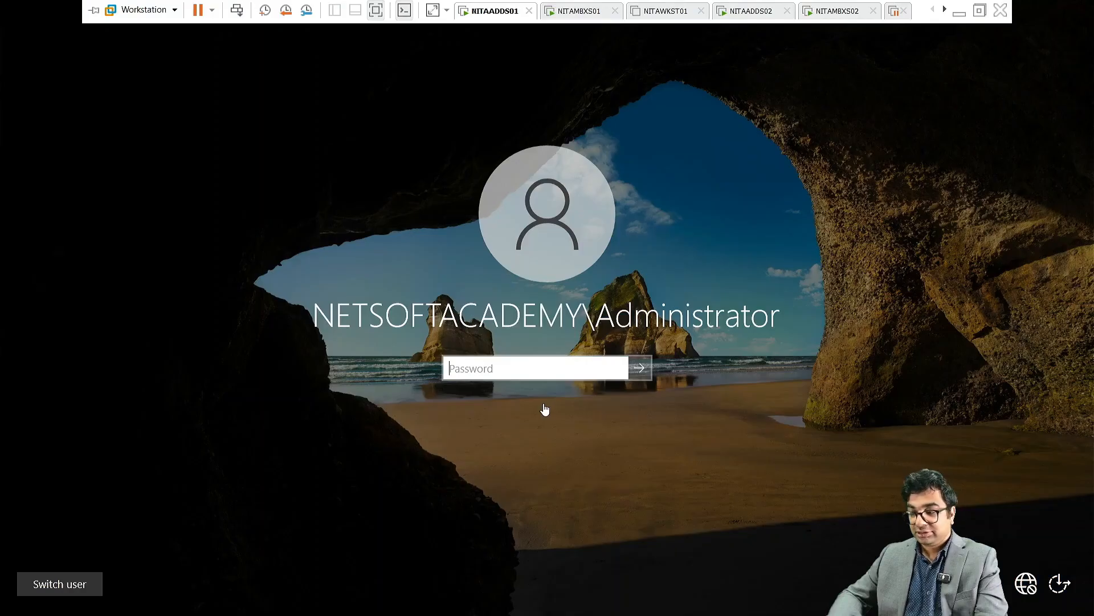
click(490, 366)
text(*)
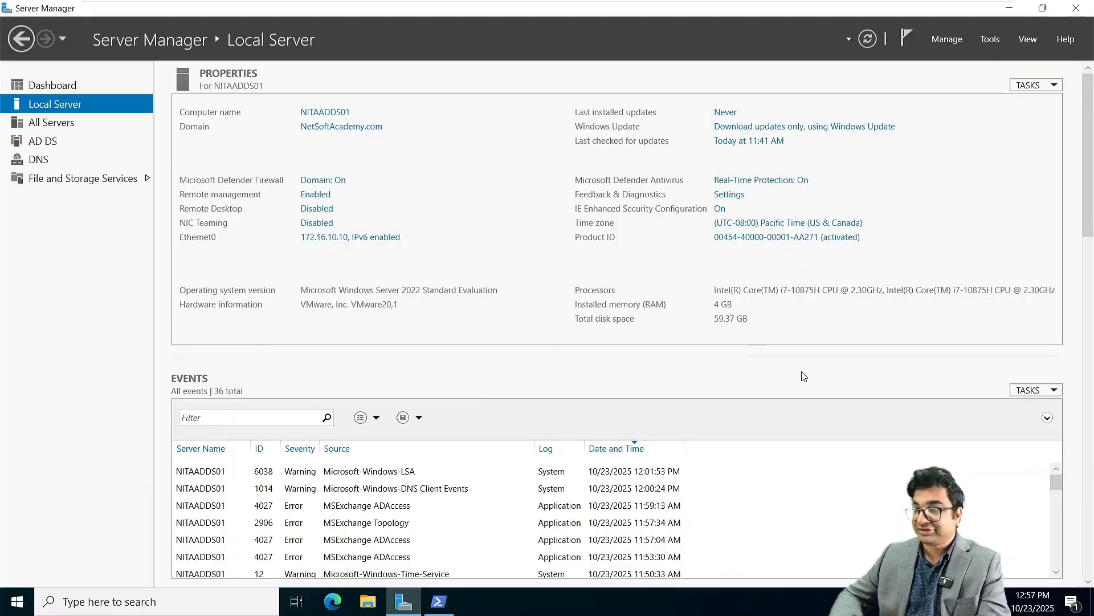
Step: Open Active Directory Users and Computers and view the Enterprise Admins group's members
click(990, 41)
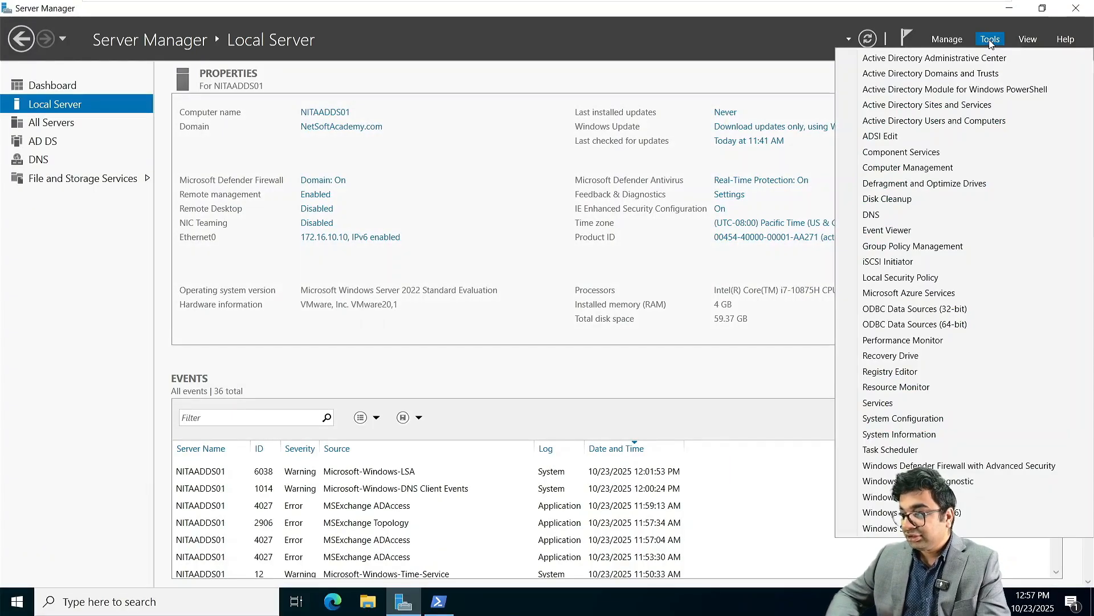
click(952, 121)
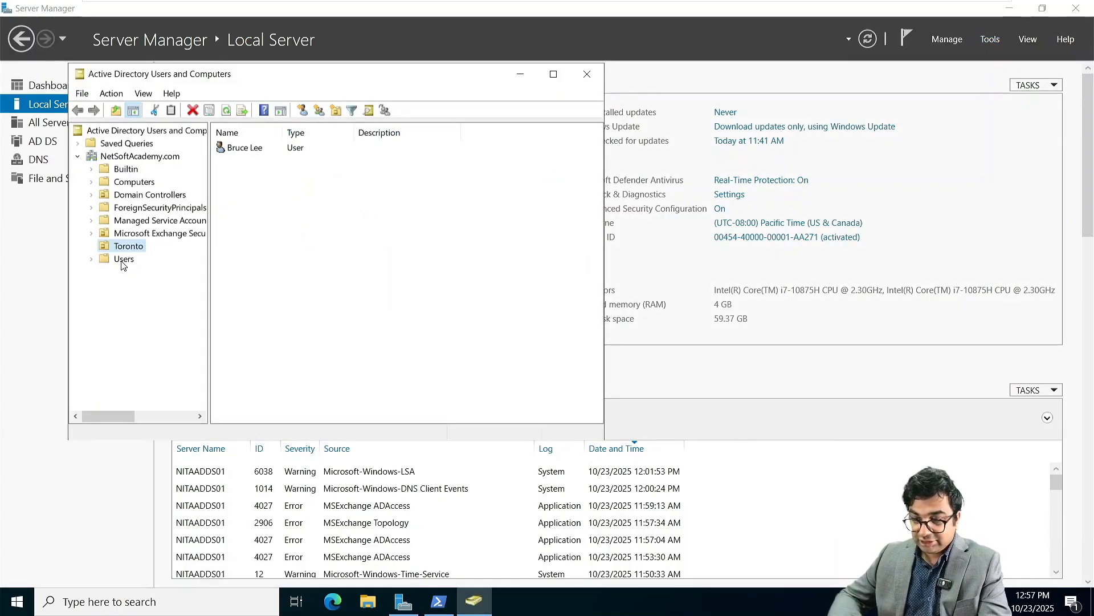
click(123, 264)
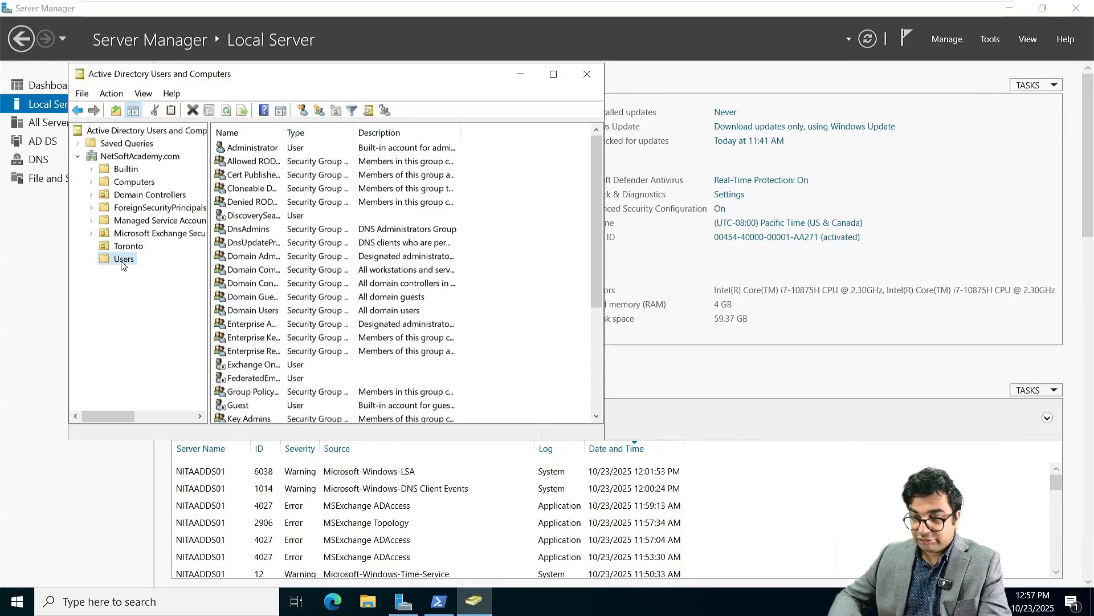
double_click(252, 323)
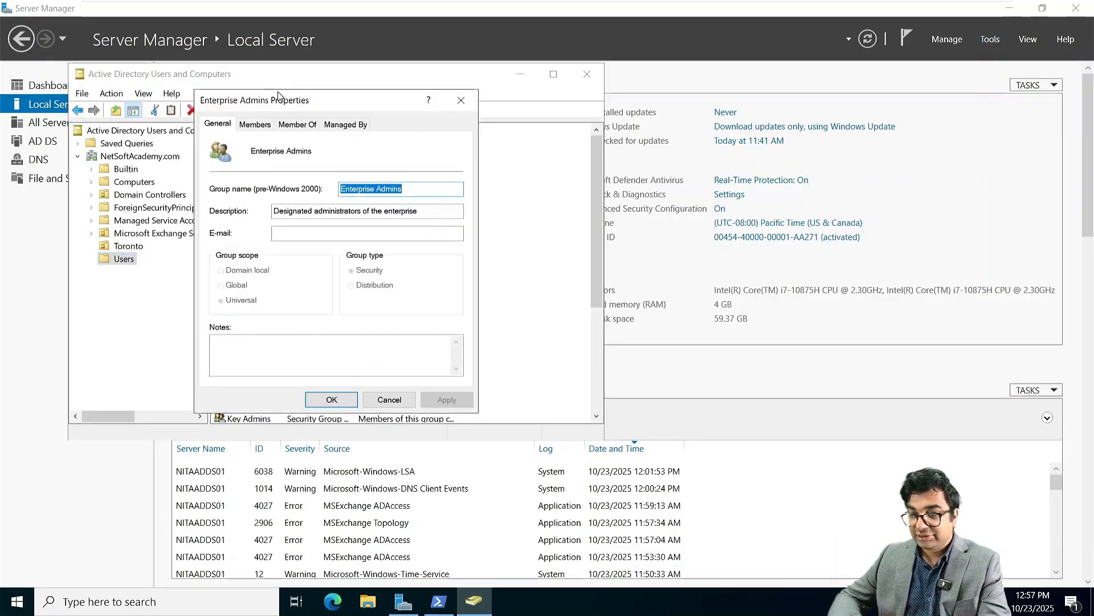
click(252, 125)
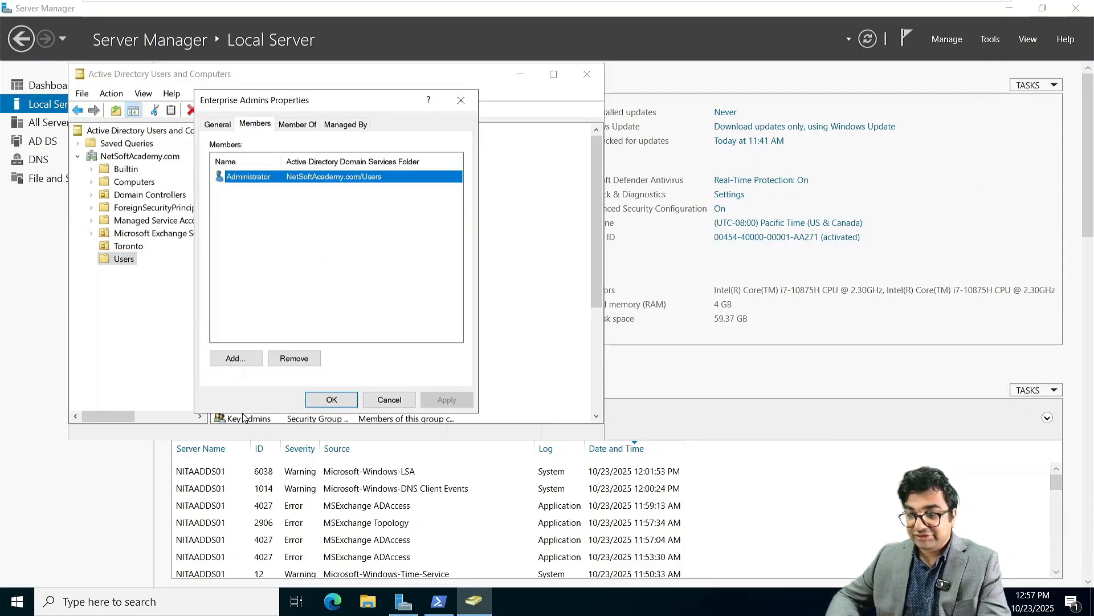
Step: Add the ASIA.NetSoftAcademy.com Administrator account as an Enterprise Admins member and apply
click(234, 357)
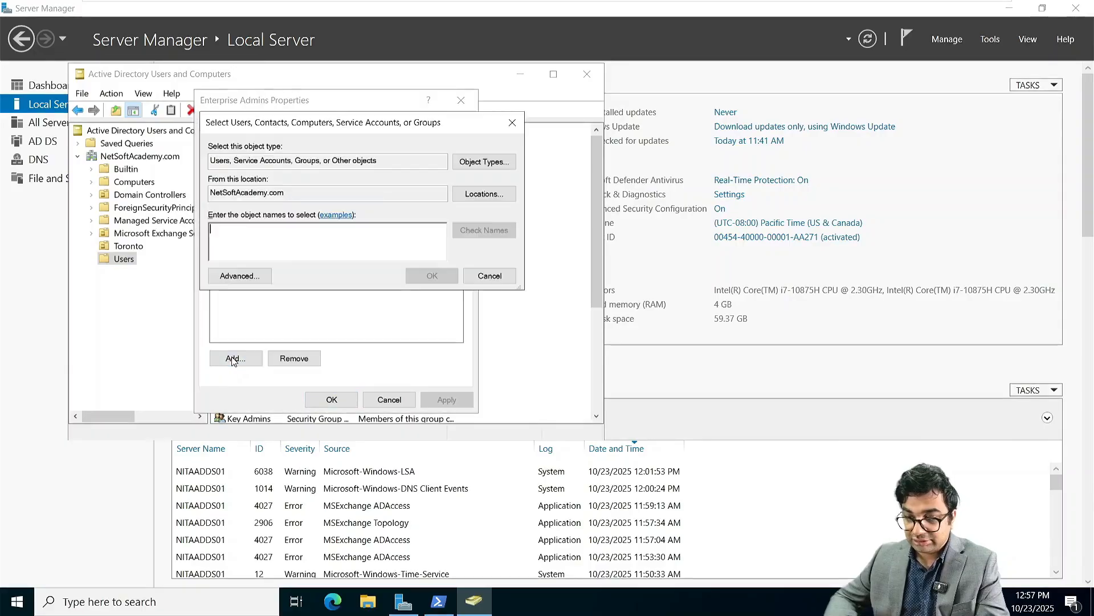
click(481, 194)
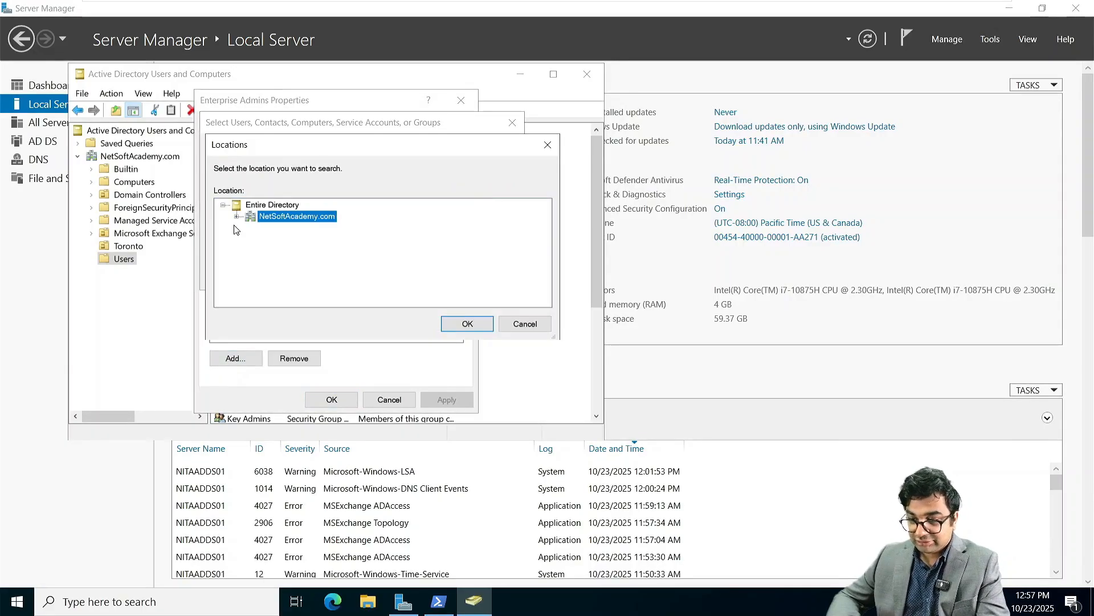
click(237, 217)
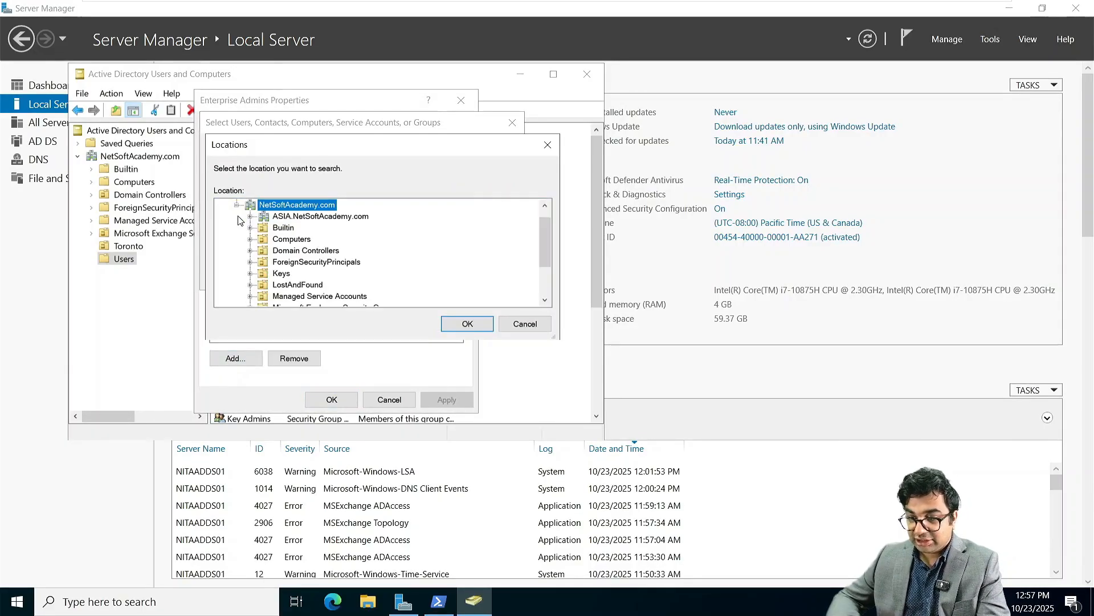
click(303, 217)
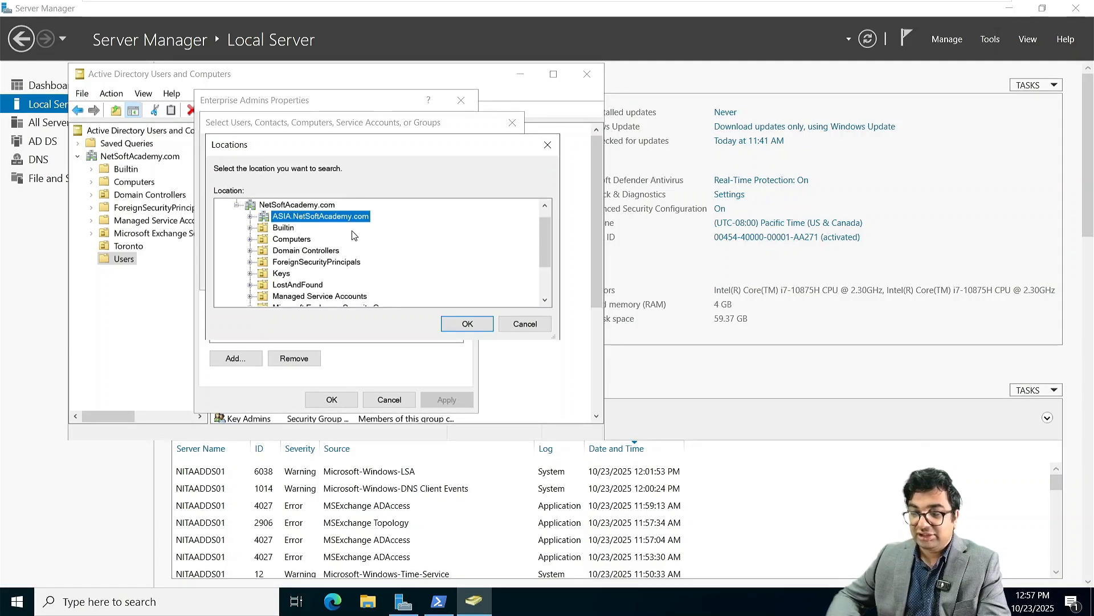
click(466, 323)
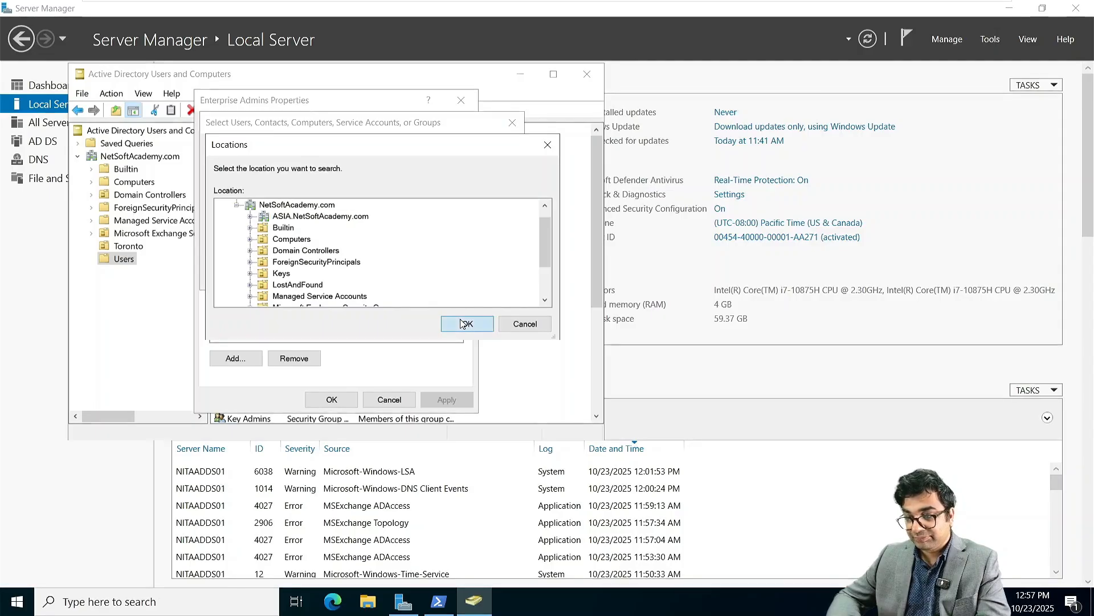
text(Administrator)
key(Return)
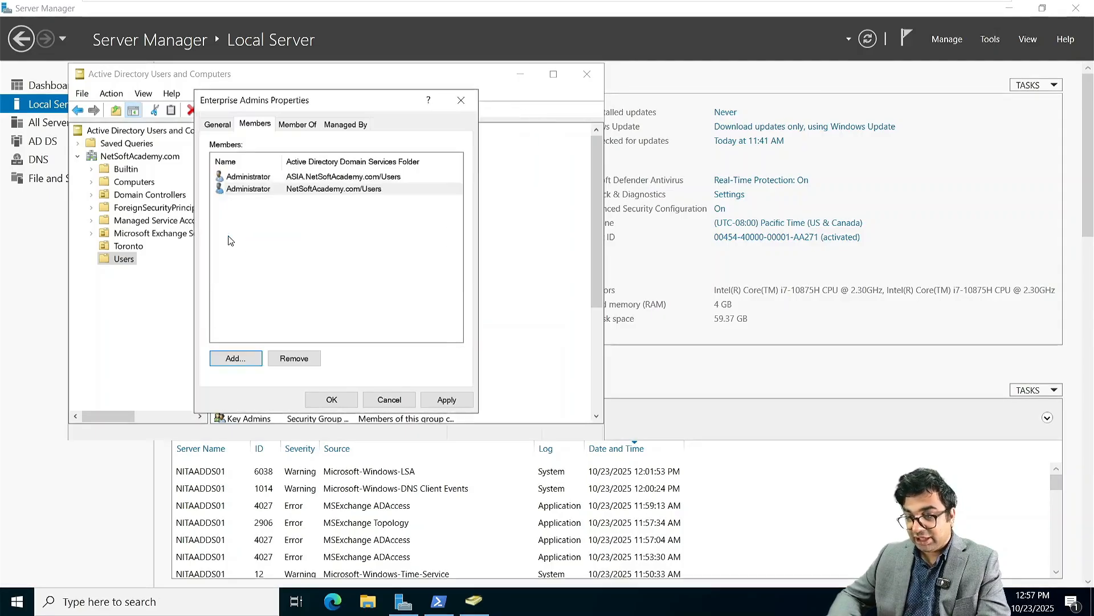
click(446, 399)
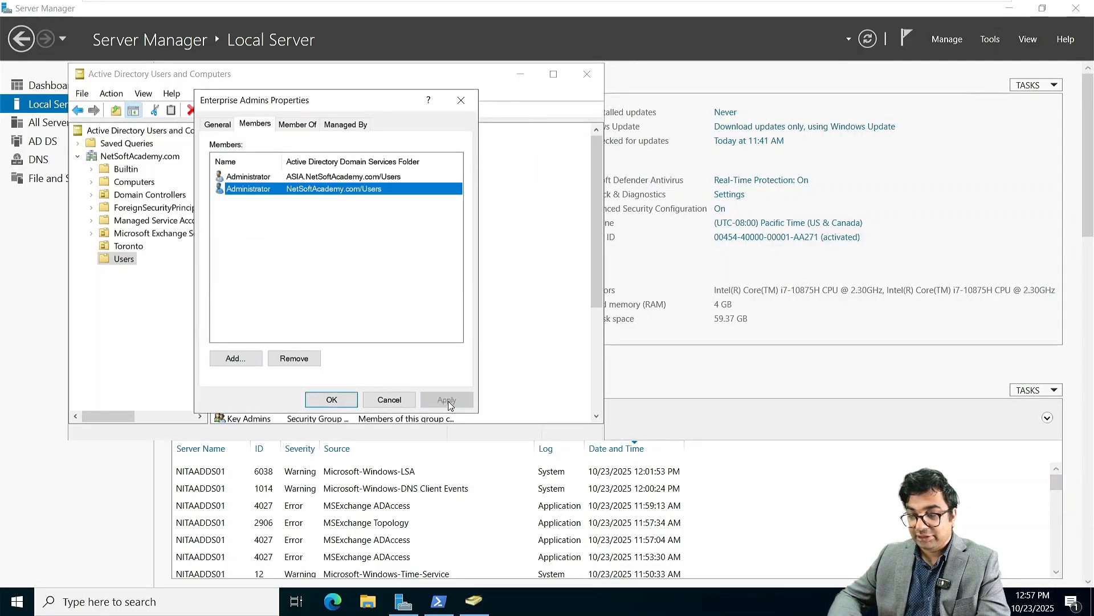
click(333, 399)
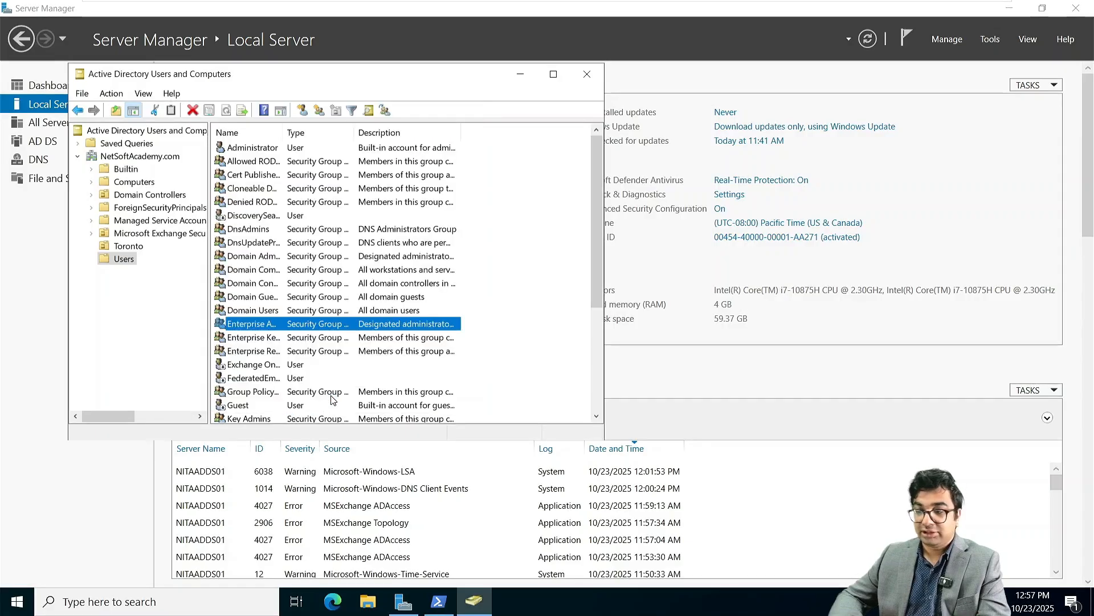
mouse_move(465, 5)
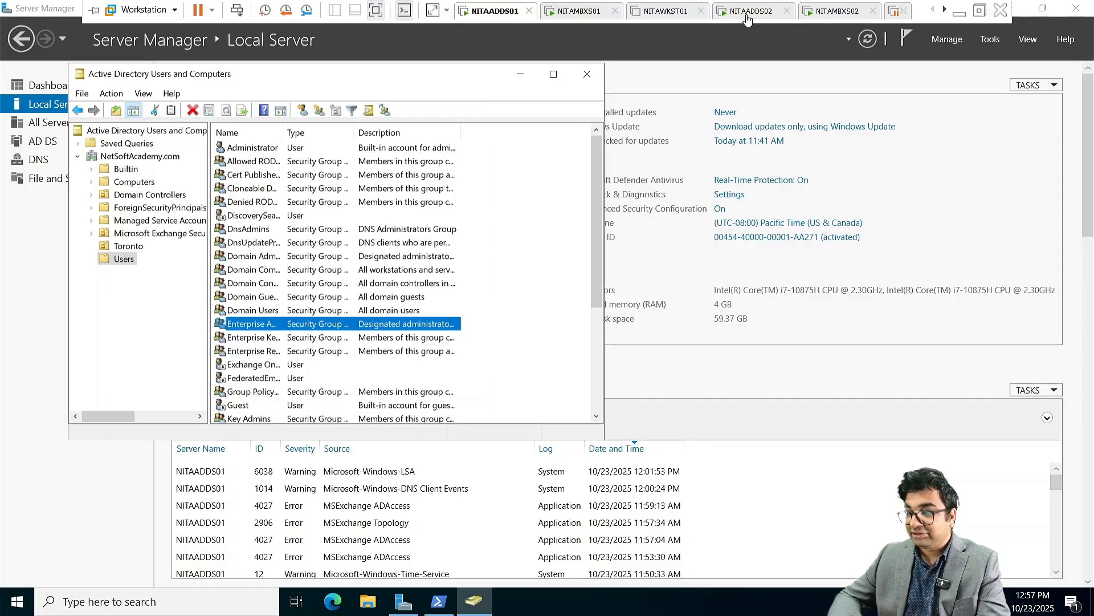
Step: Rerun the Exchange readiness checks on NITAMBXS02
click(852, 13)
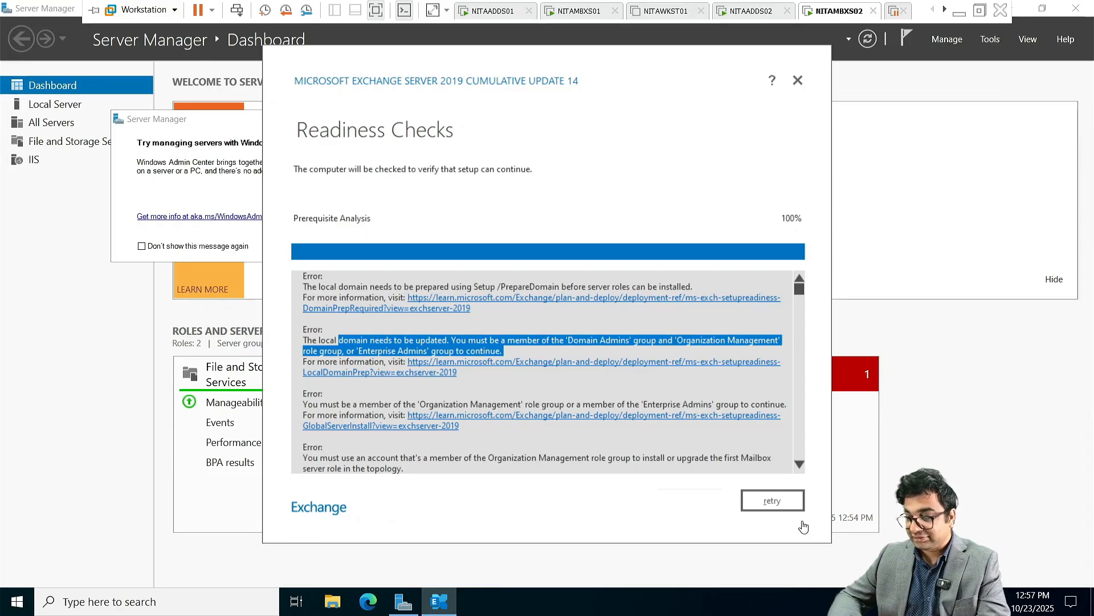
click(772, 501)
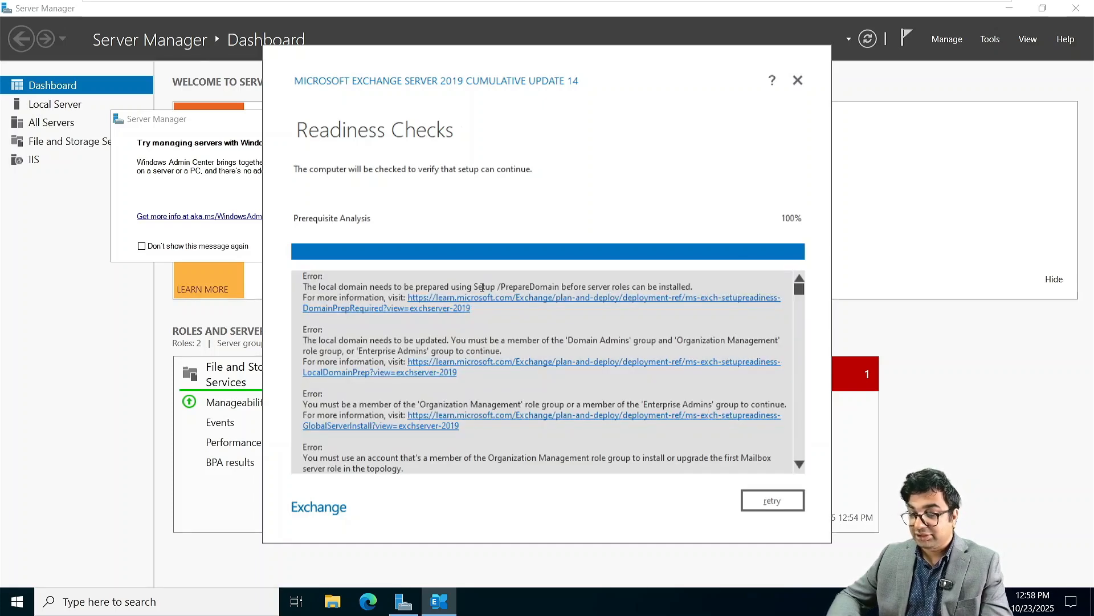
Step: On NITAADDS01, rerun Setup.exe /PrepareAD /OrganizationName:NetSoftAcademy in PowerShell until it succeeds
mouse_move(527, 6)
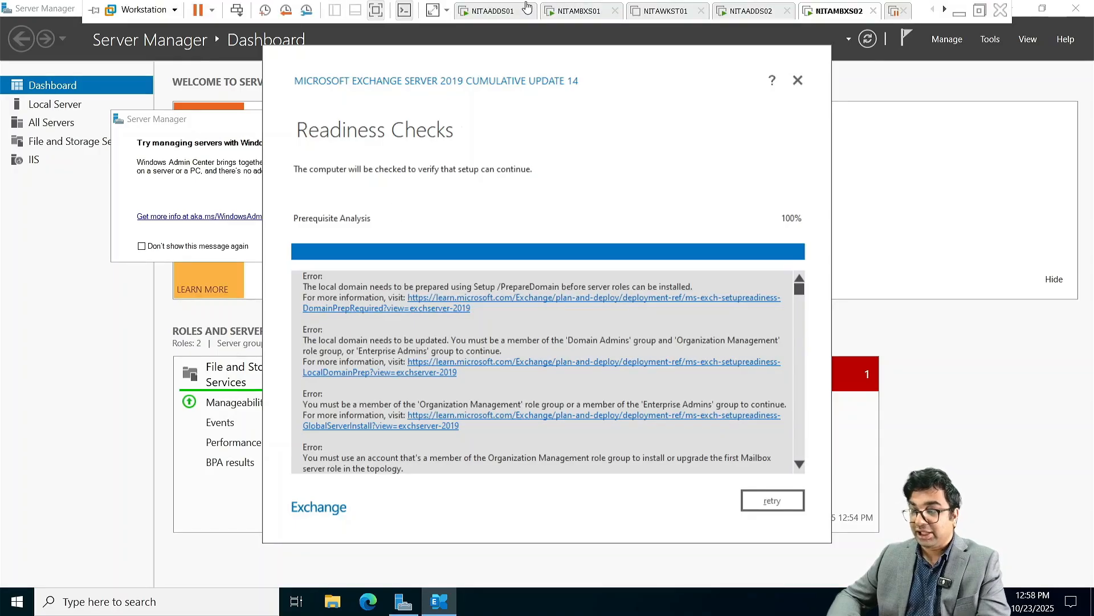
click(494, 11)
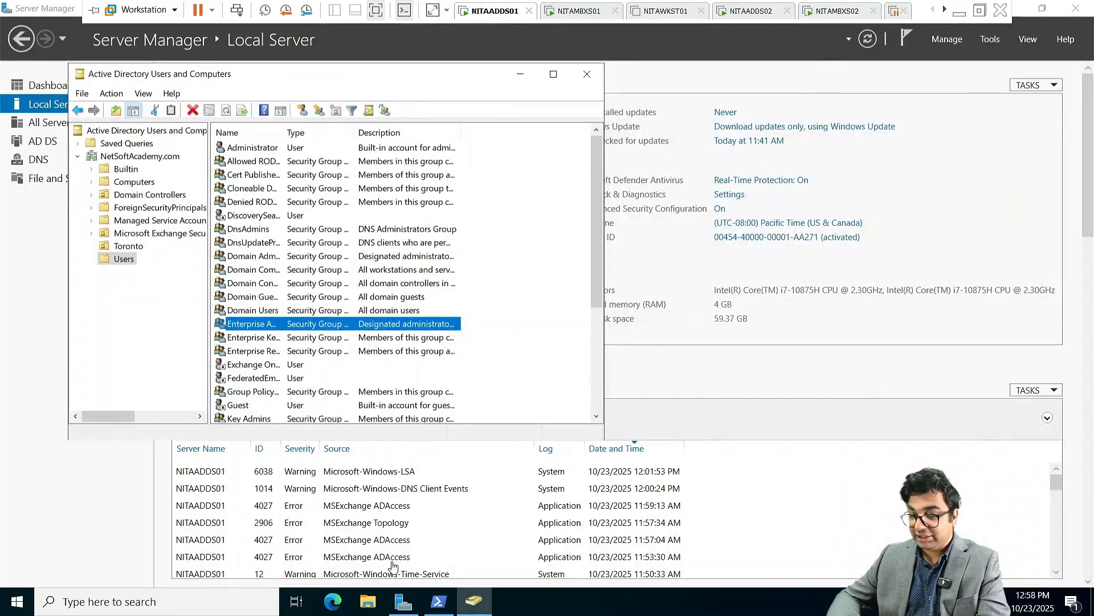
click(446, 608)
key(Up)
key(Up)
key(Up)
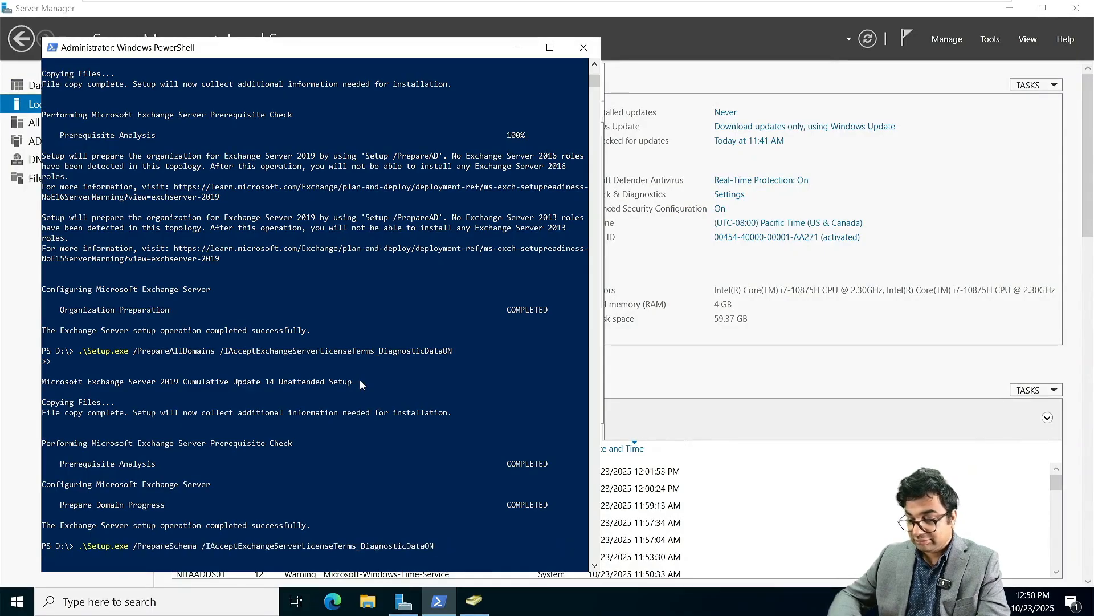
key(Return)
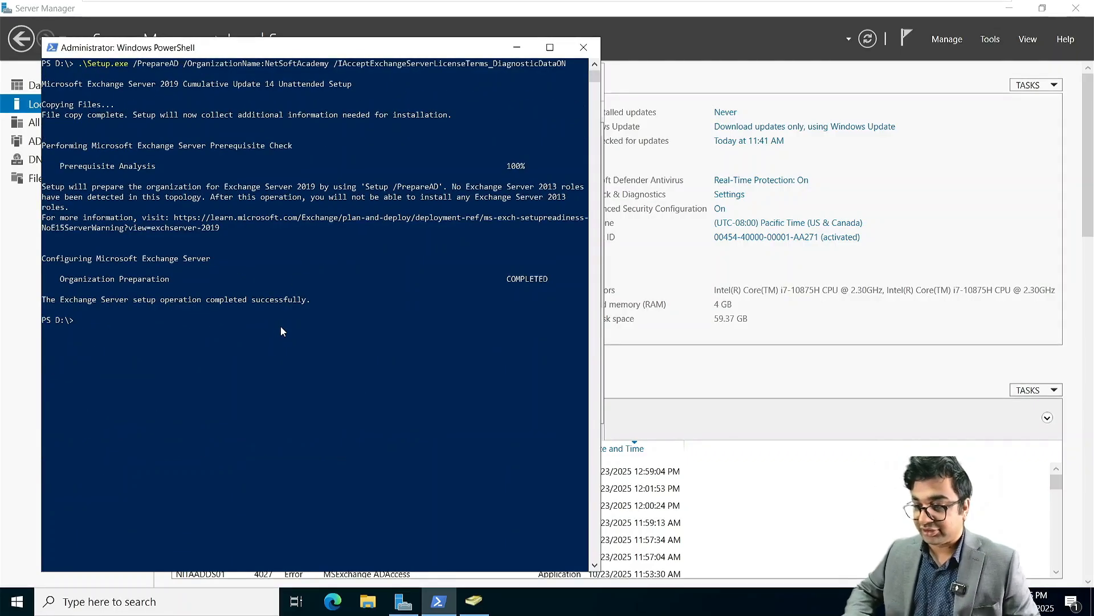
Step: Start the Exchange installation on NITAMBXS02, then switch to the suspended NITAWKST02 machine
mouse_move(756, 4)
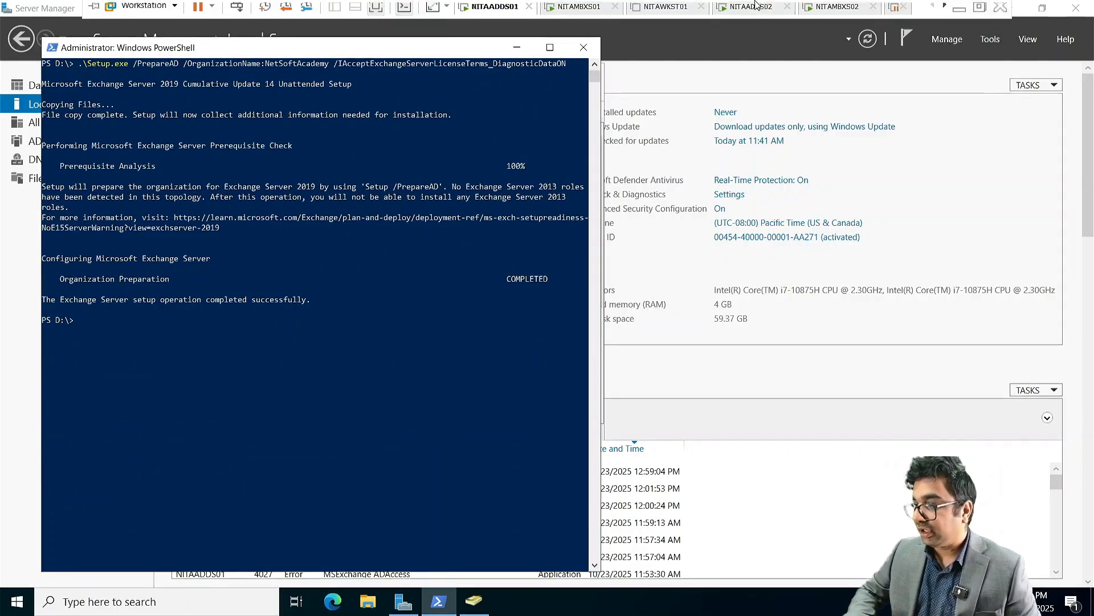
click(835, 7)
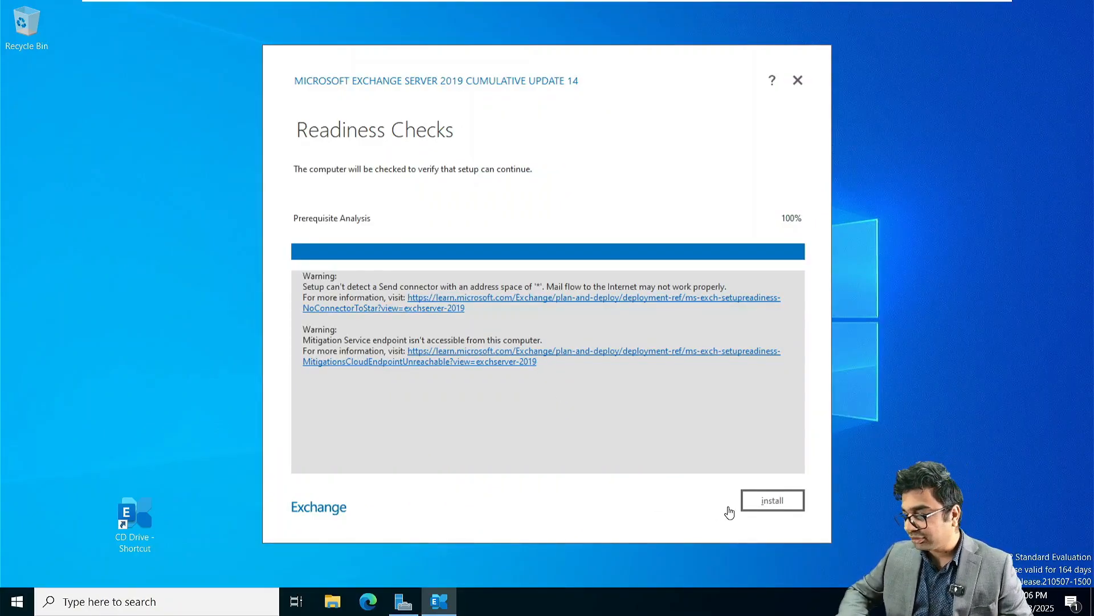
click(768, 505)
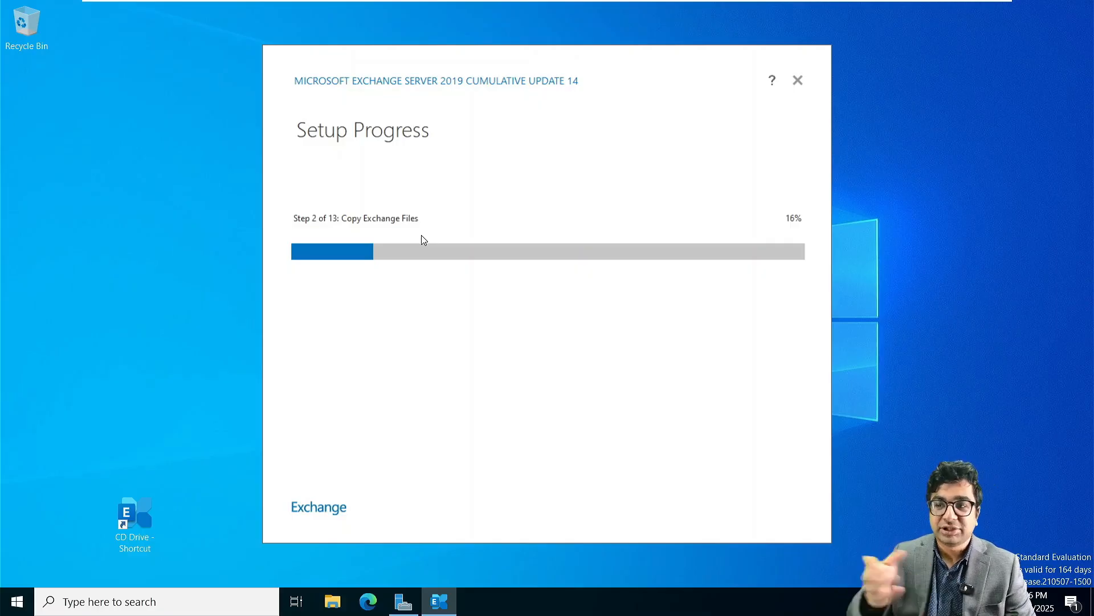
mouse_move(549, 4)
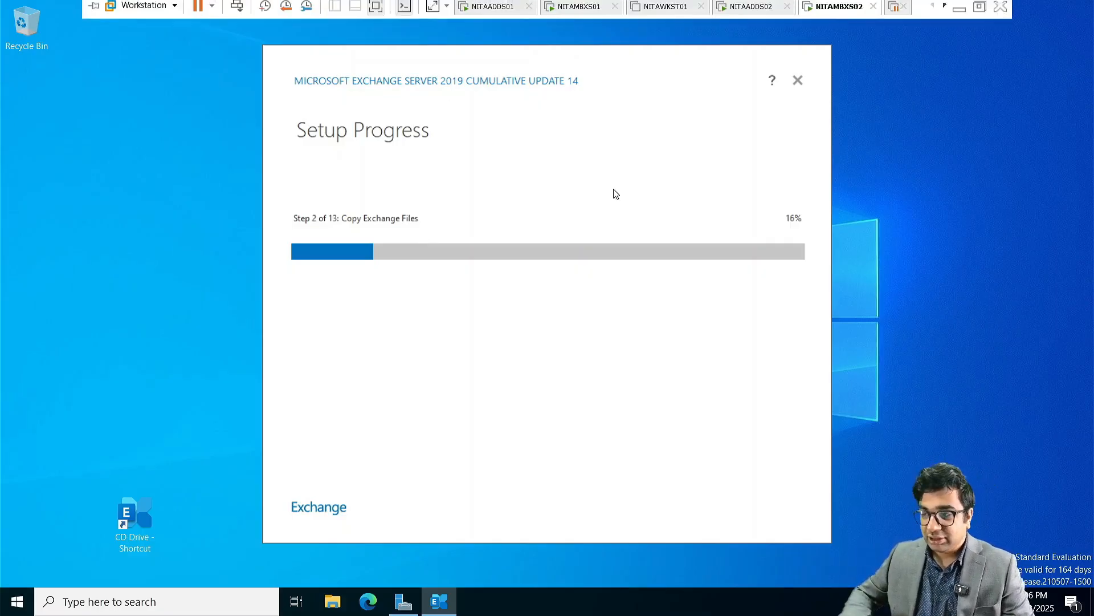
click(892, 17)
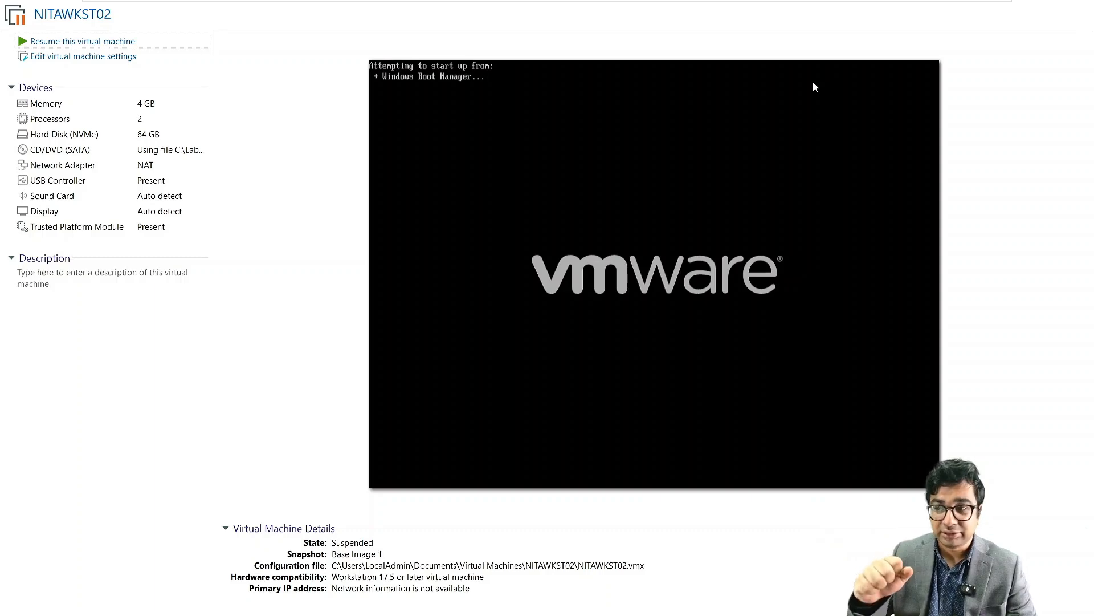
Step: Resume NITAWKST02, sign in as administrator, and check NITAMBXS02's install at 16%
click(99, 49)
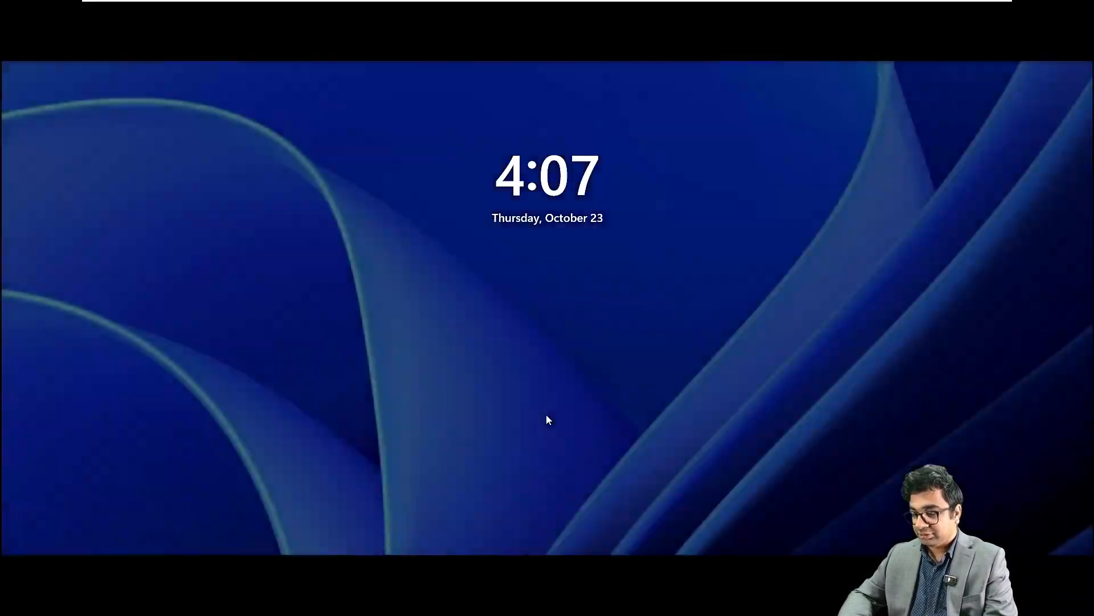
click(546, 415)
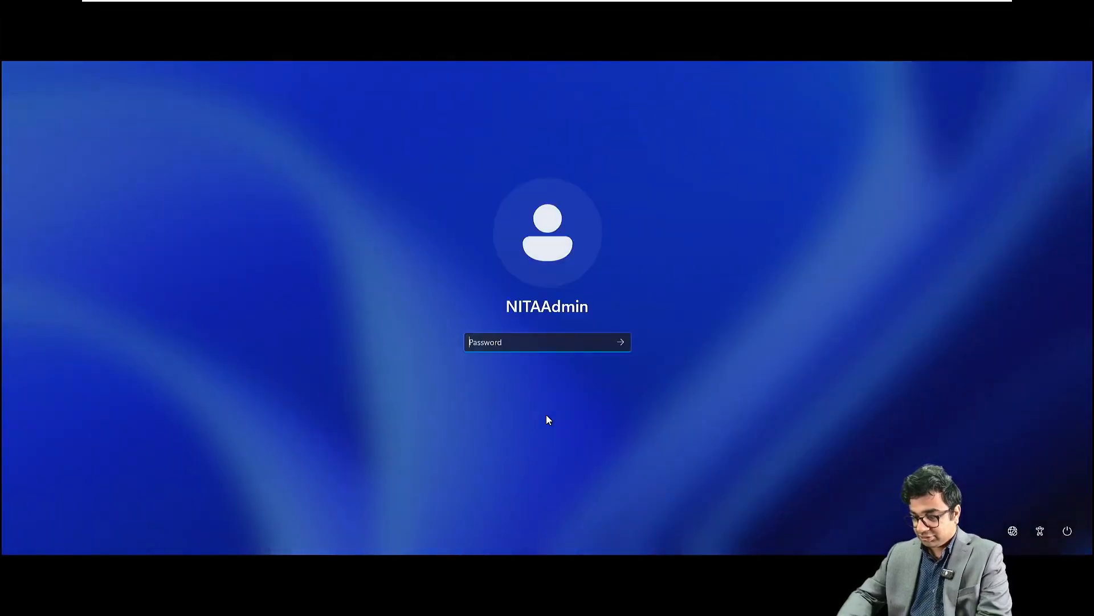
text(••••••••••)
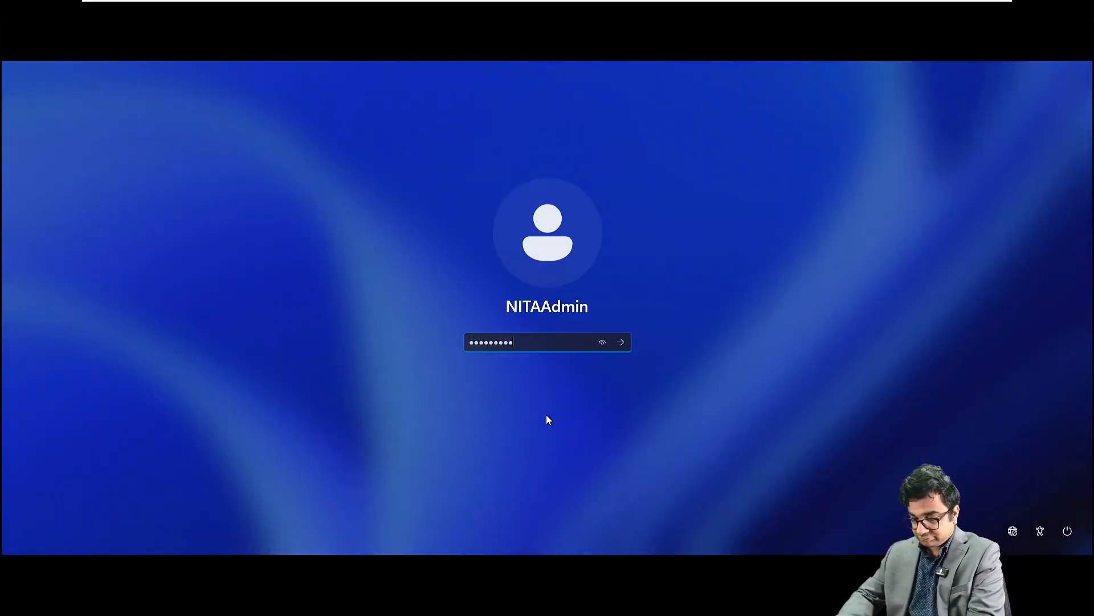
key(Return)
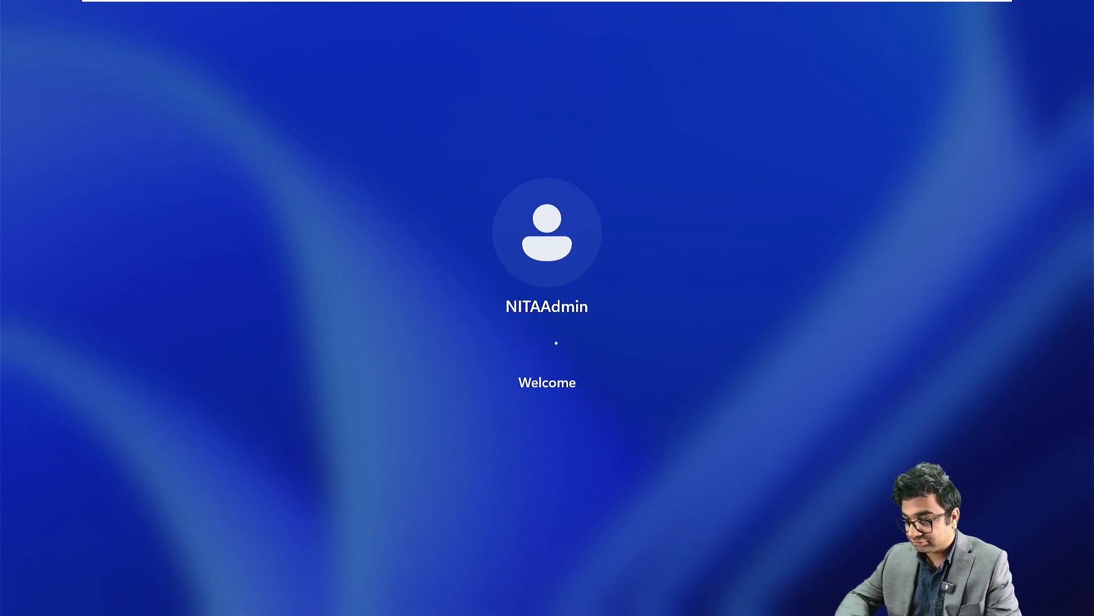
mouse_move(692, 5)
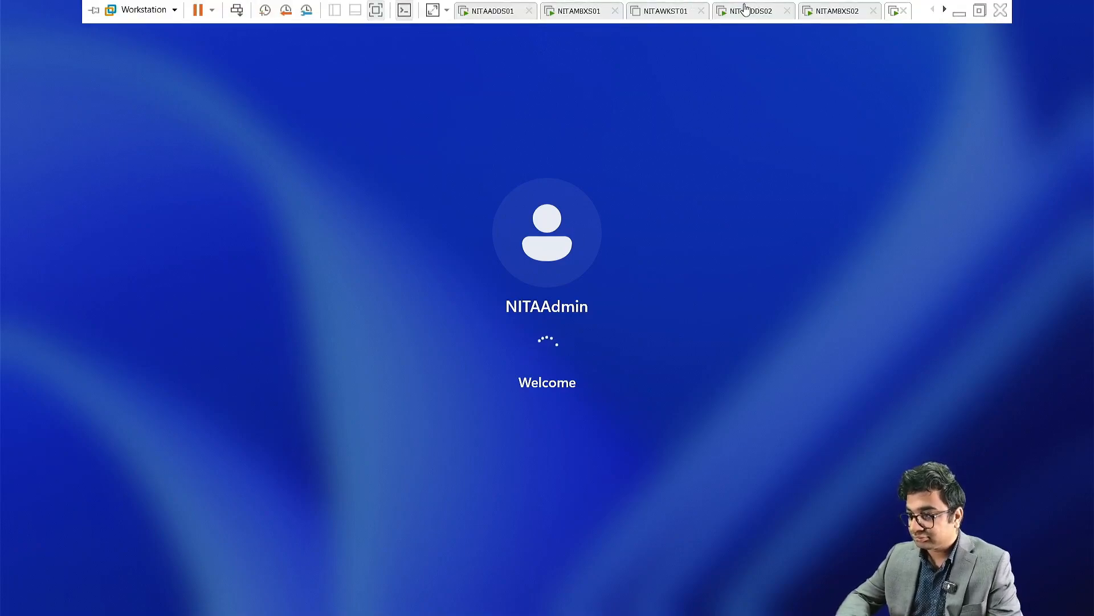
click(839, 11)
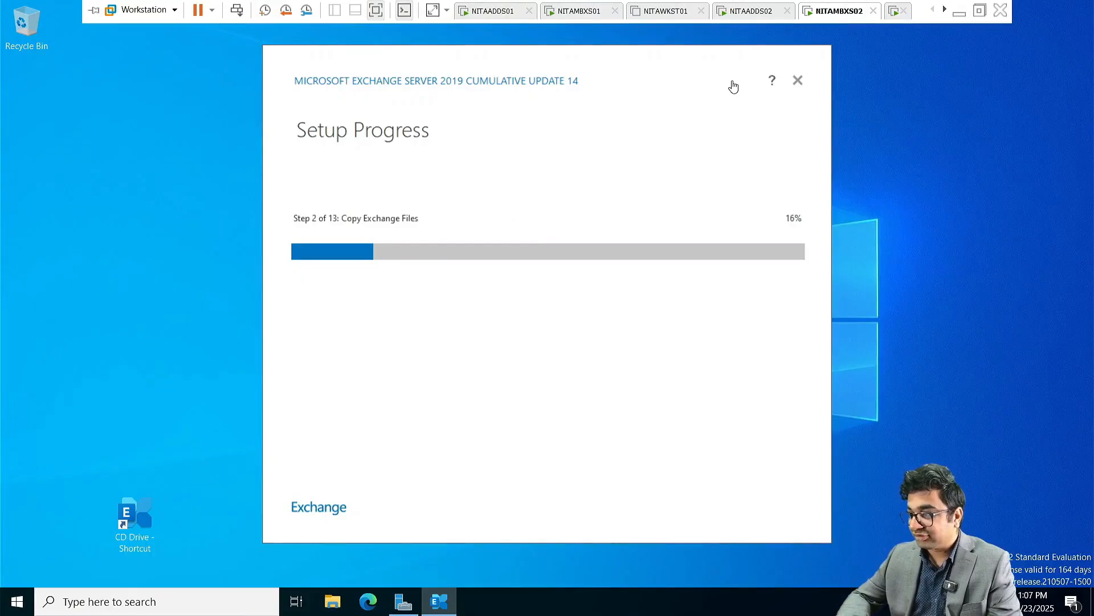
Step: On NITAWKST02, run ncpa.cpl to open Network Connections
click(894, 13)
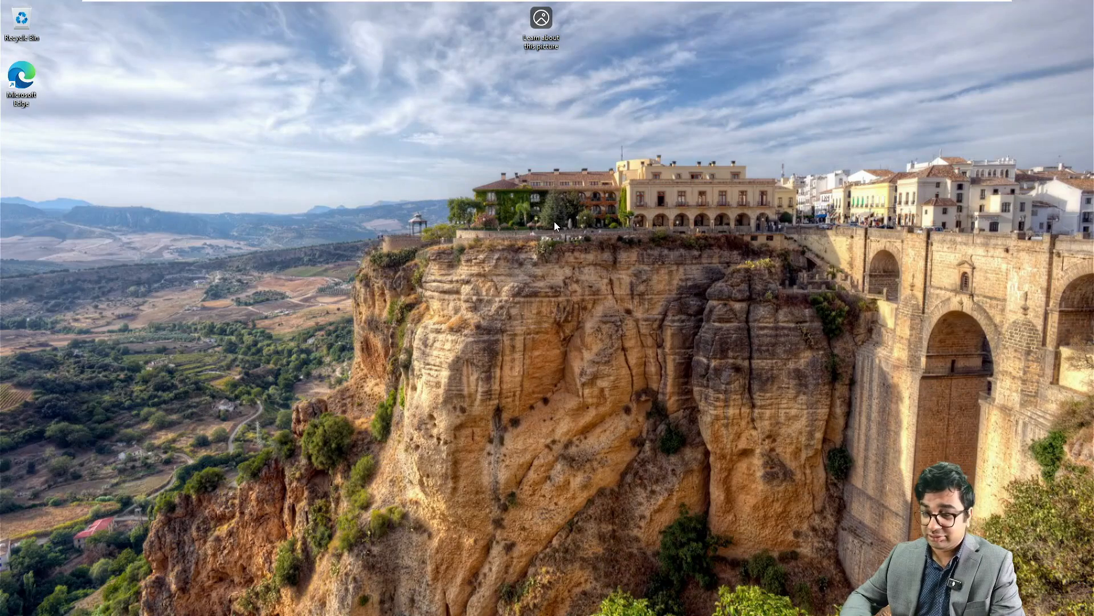
key(super+r)
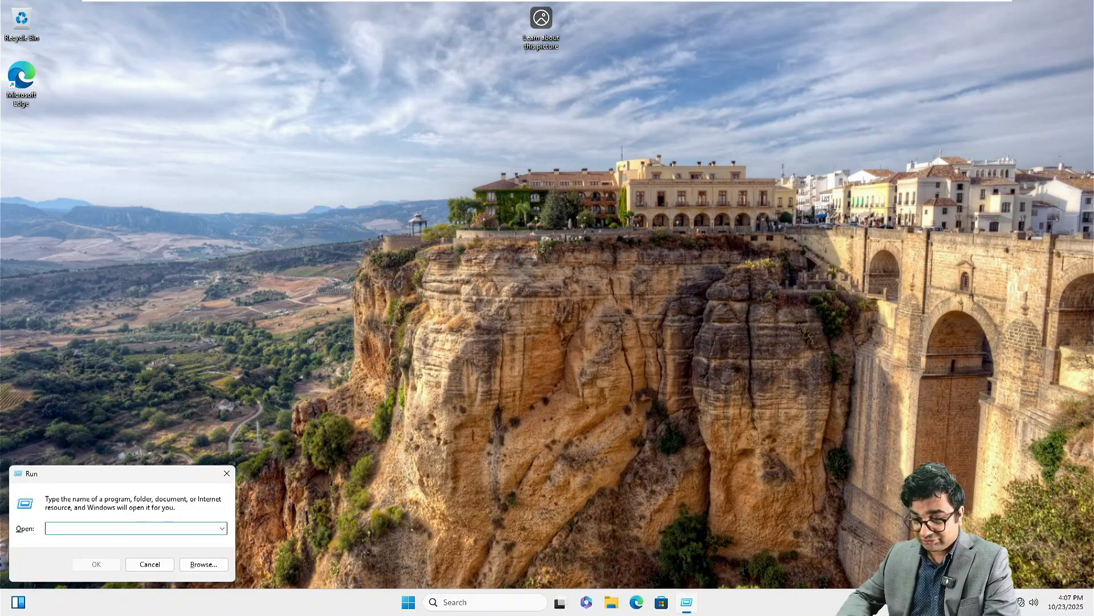
text(ncpa.cp)
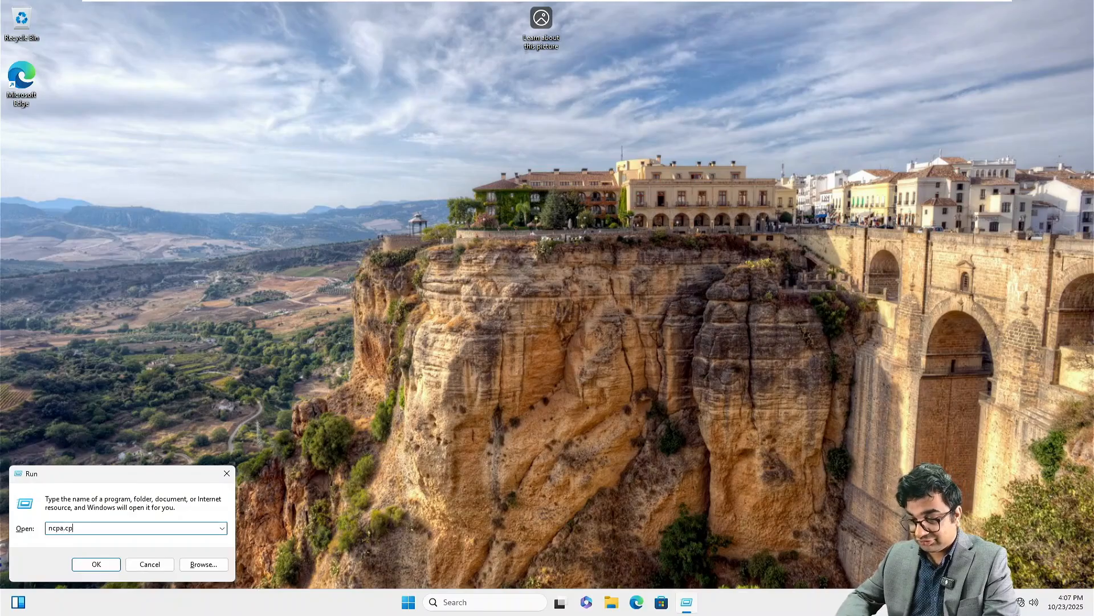
text(l)
key(Return)
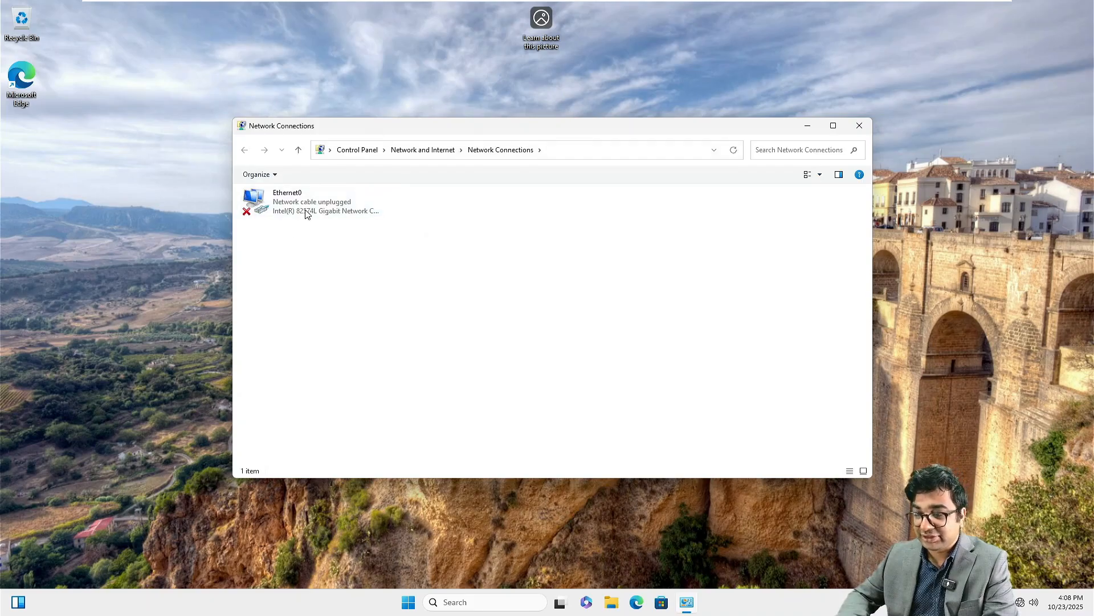
Step: Set NITAWKST02's network adapter to Connected and Connect at power on in VM Settings
mouse_move(766, 4)
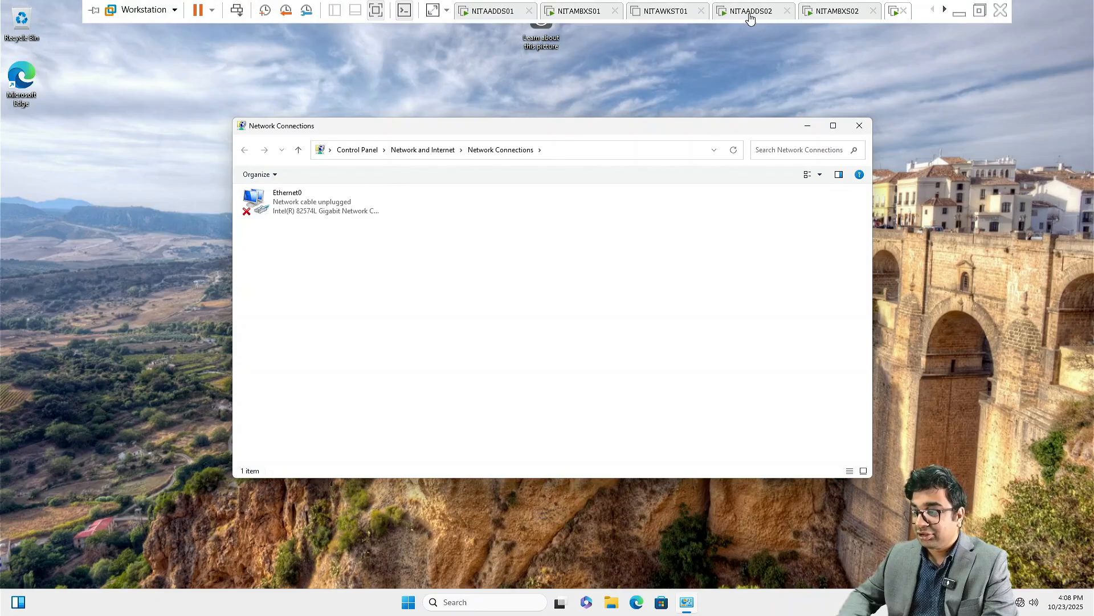
click(945, 11)
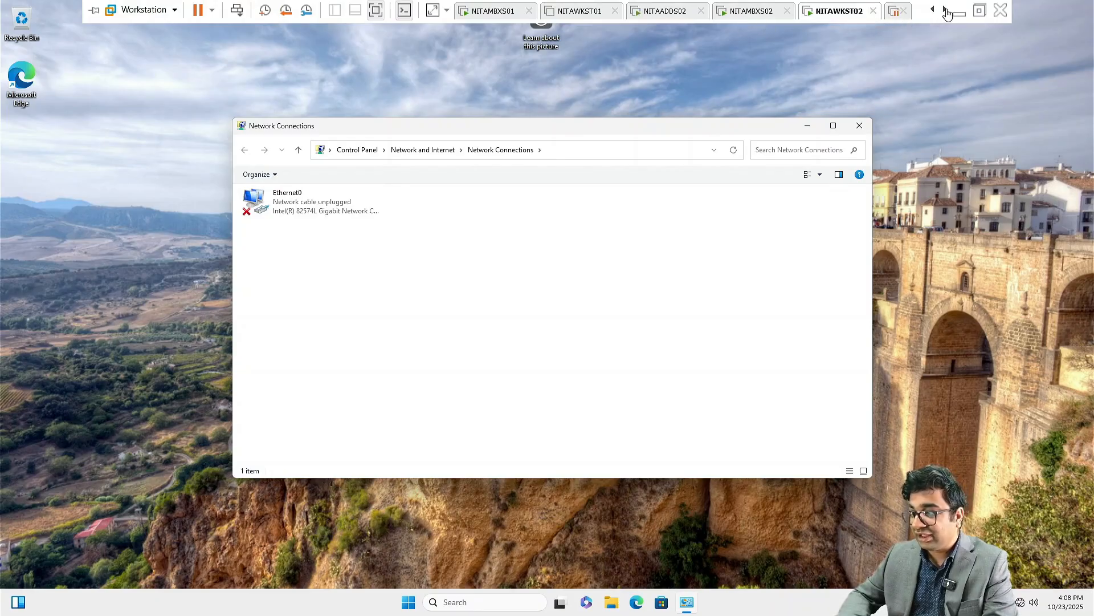
right_click(831, 16)
click(876, 204)
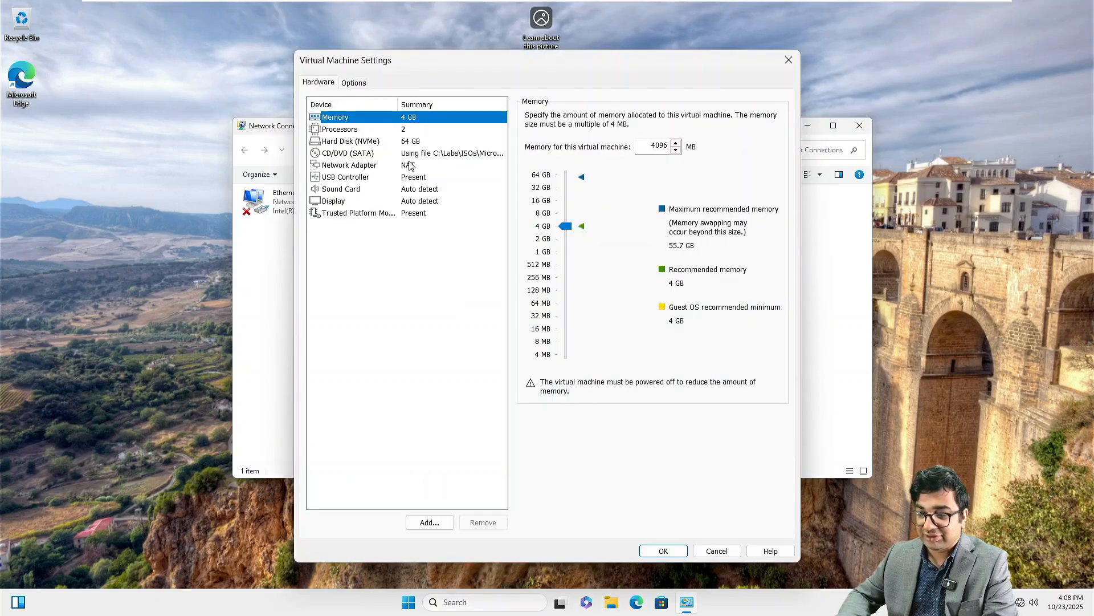
click(411, 165)
click(539, 118)
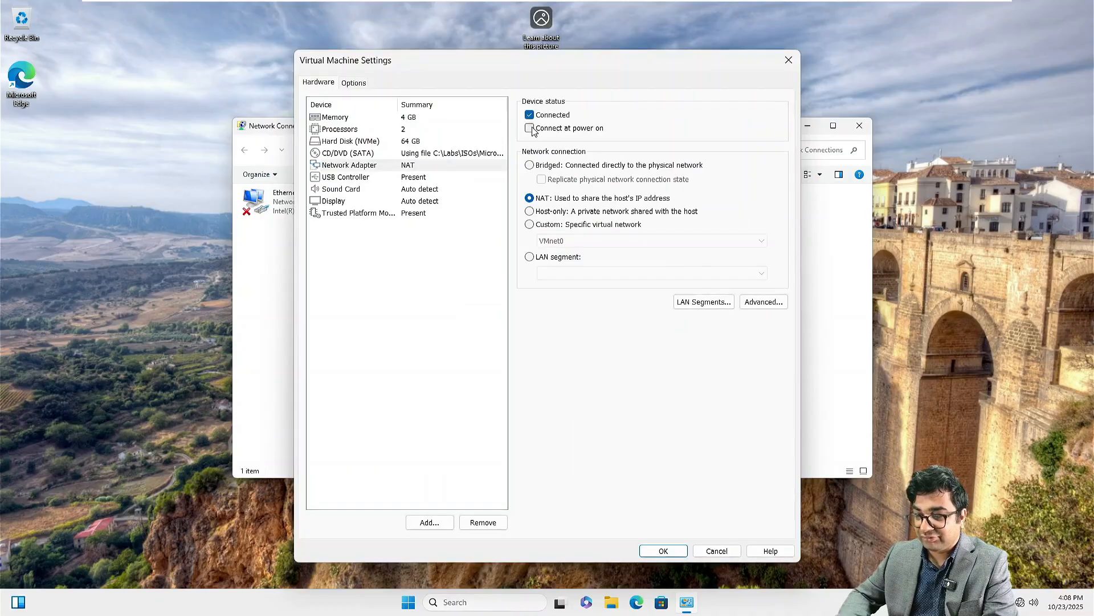
click(530, 127)
click(663, 550)
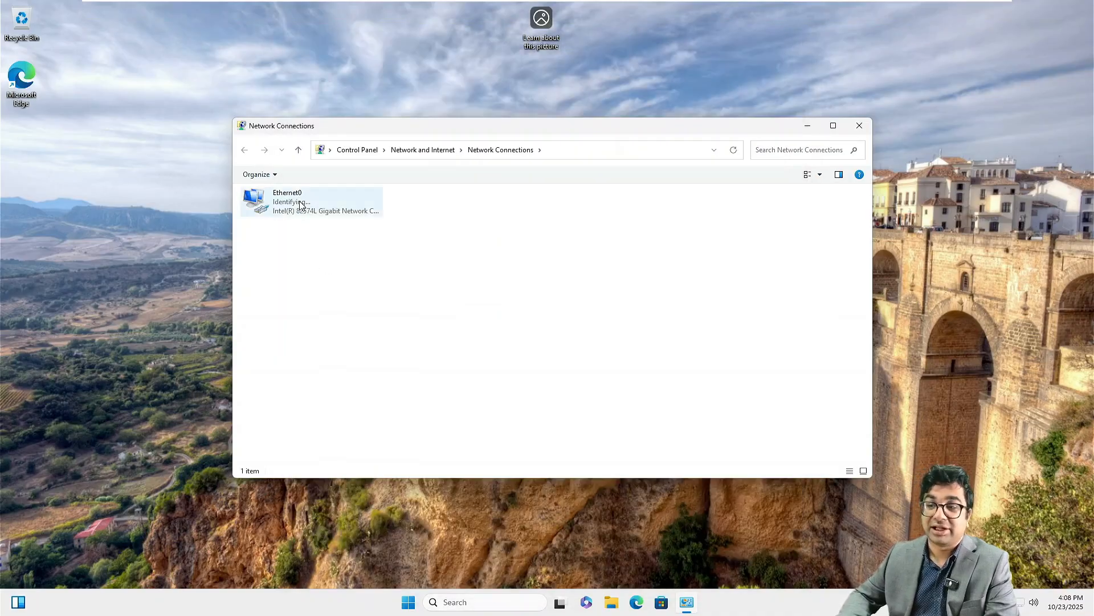
Step: Open the IPv4 properties of the Ethernet0 connection
click(302, 205)
right_click(302, 205)
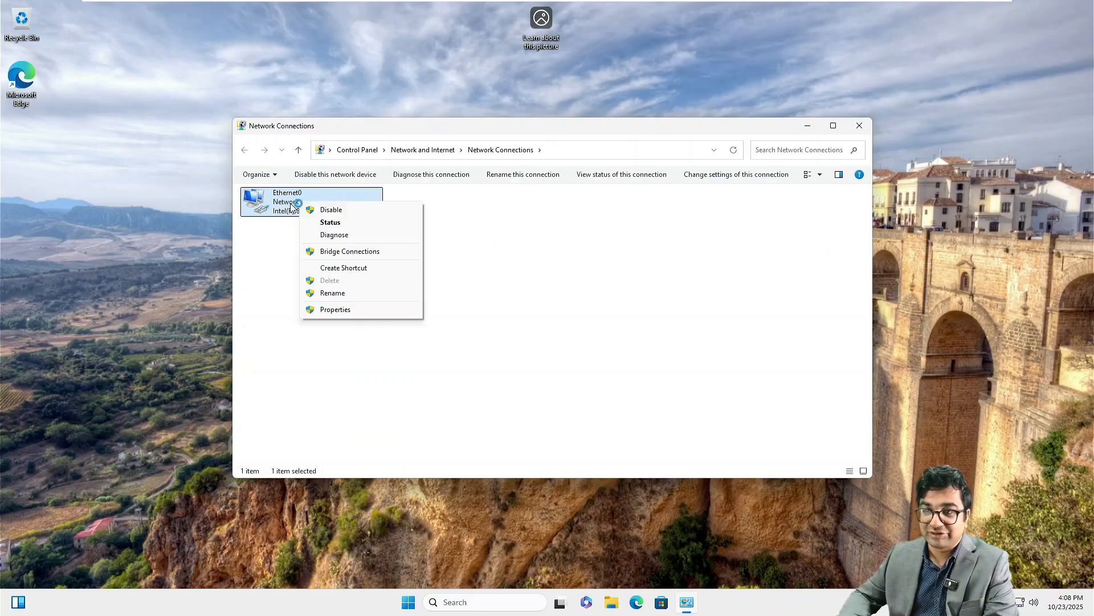
click(329, 309)
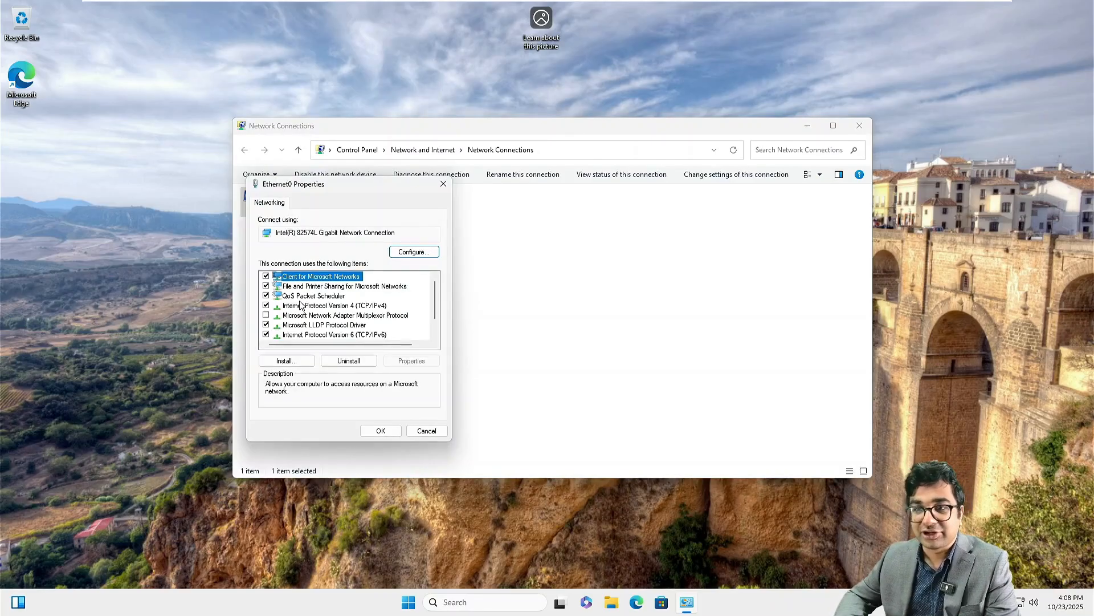
double_click(314, 306)
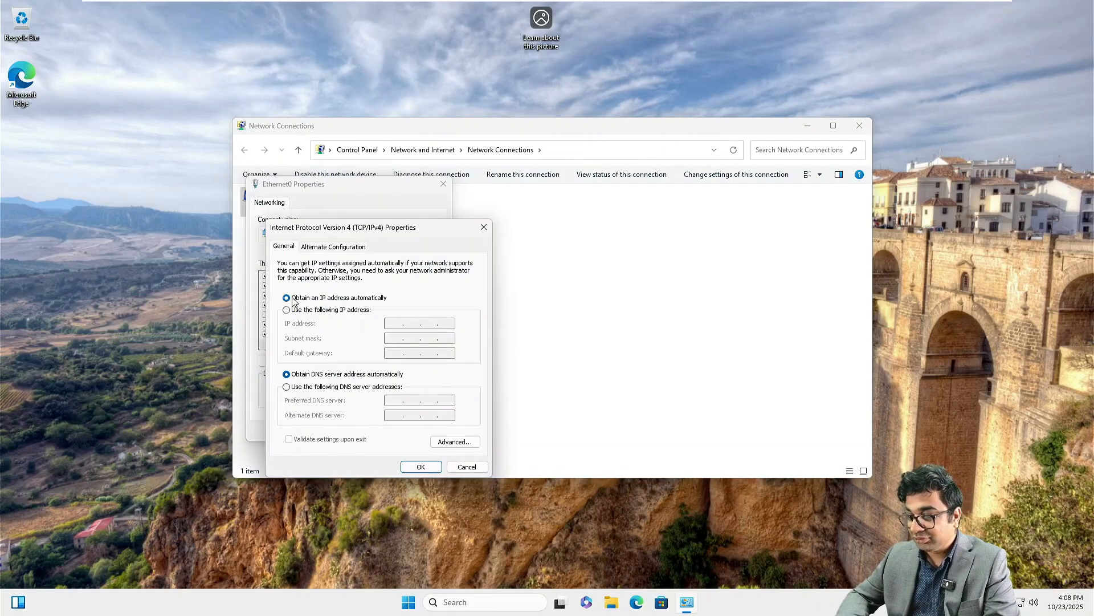
Step: Give Ethernet0 static IP 172.16.10.60, mask 255.255.0.0, gateway 172.16.10.1 and DNS, then close
click(297, 310)
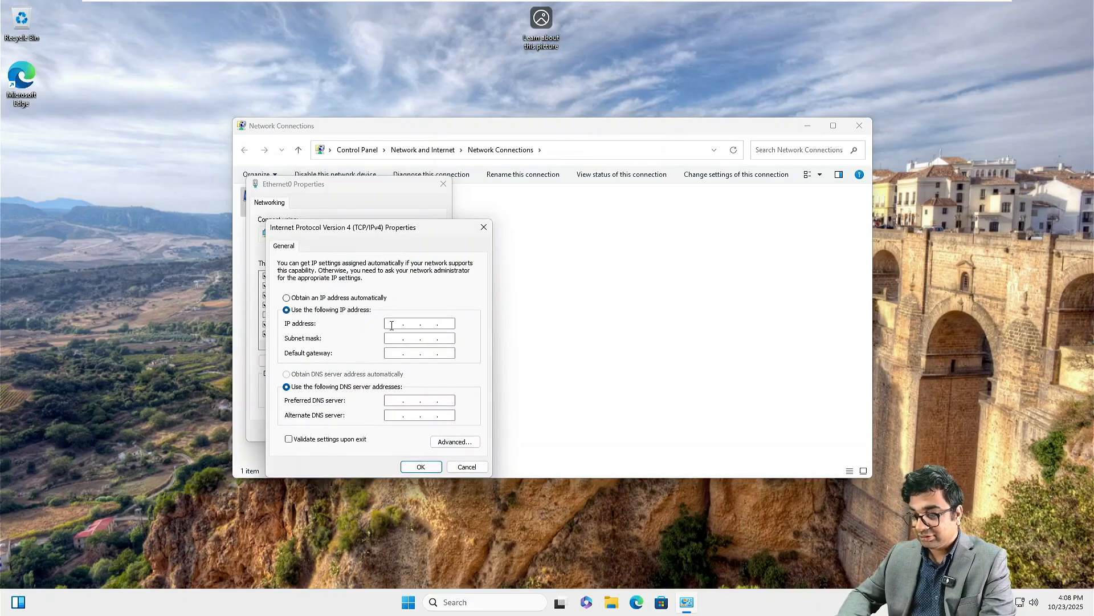
click(392, 325)
text(172.16)
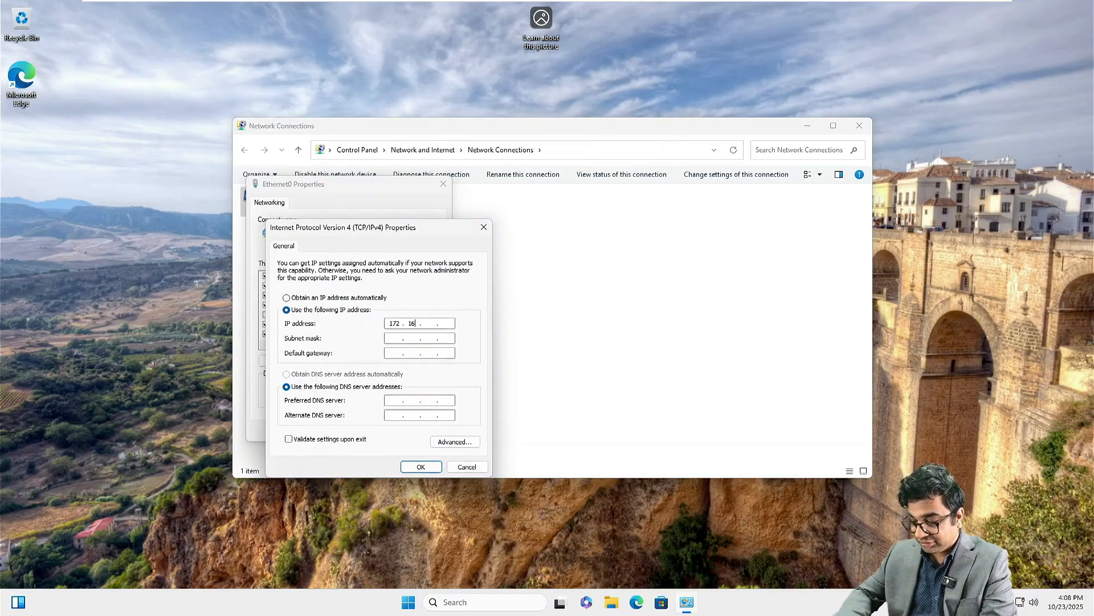
text(.10.6)
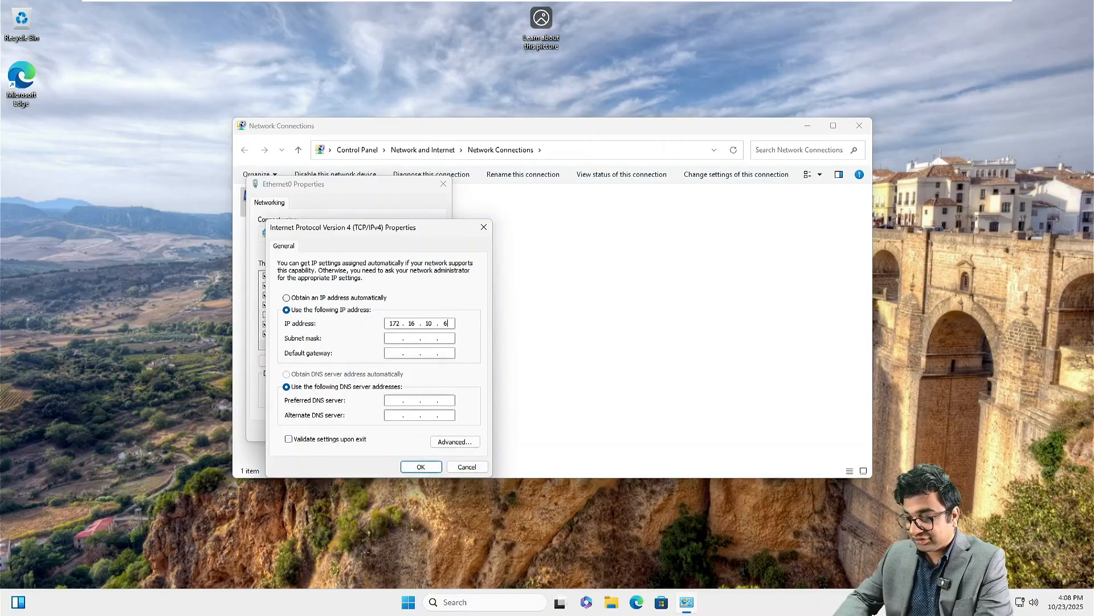
text(0)
key(Tab)
text(172.16.10.)
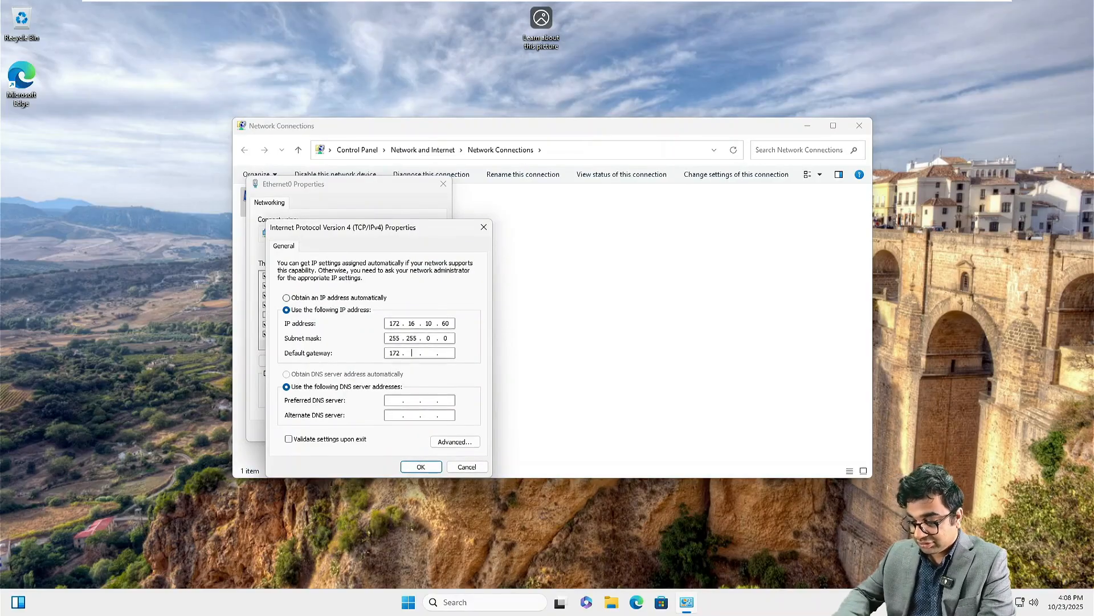
text(1)
key(Tab)
key(Tab)
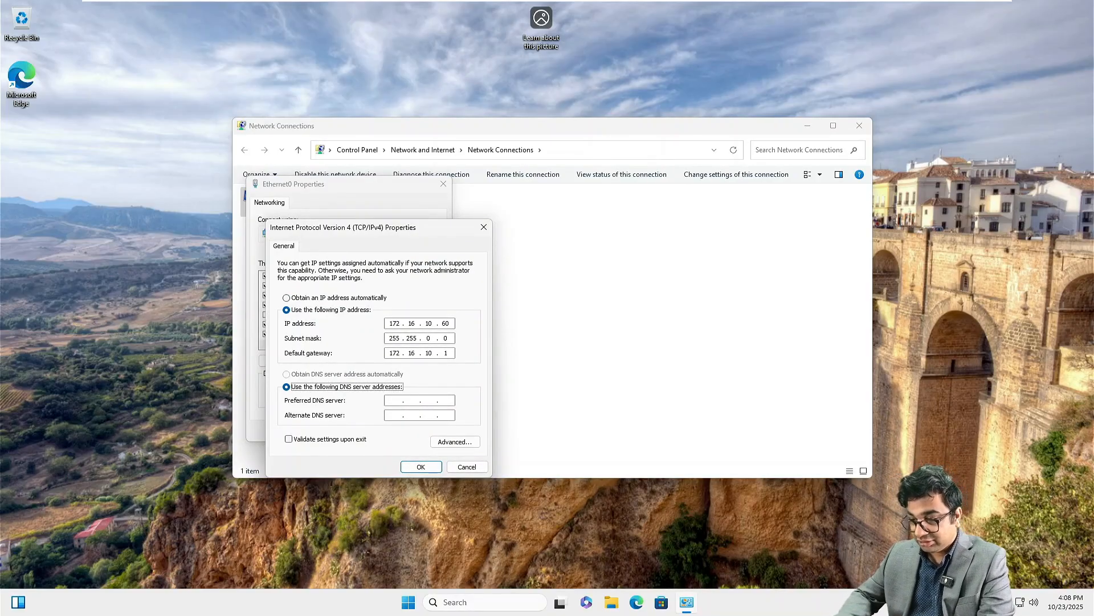
text(17216)
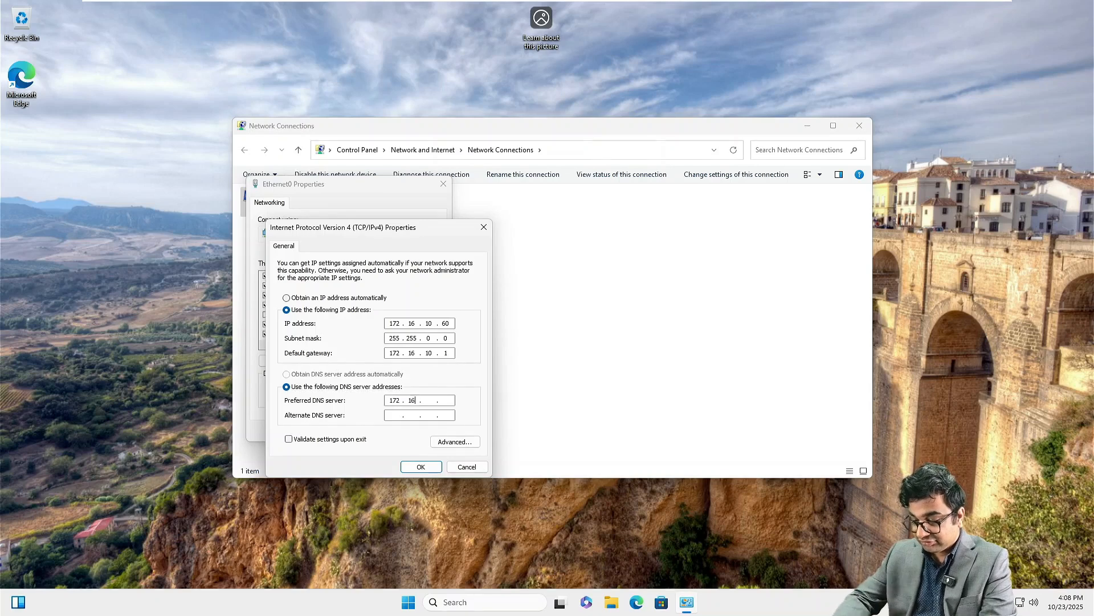
text(.10.50)
key(Return)
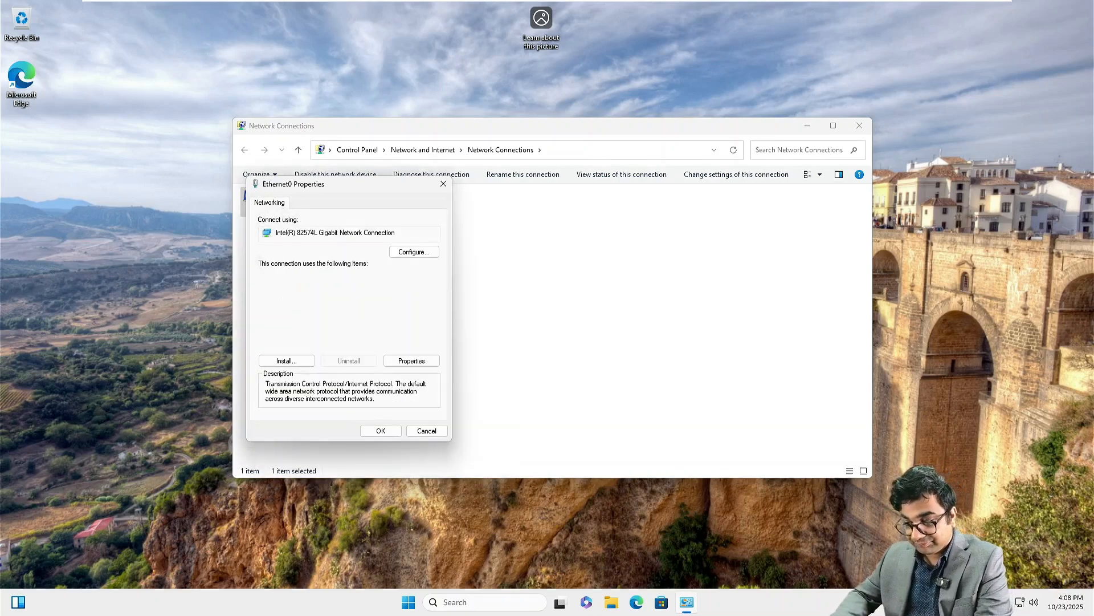
click(380, 430)
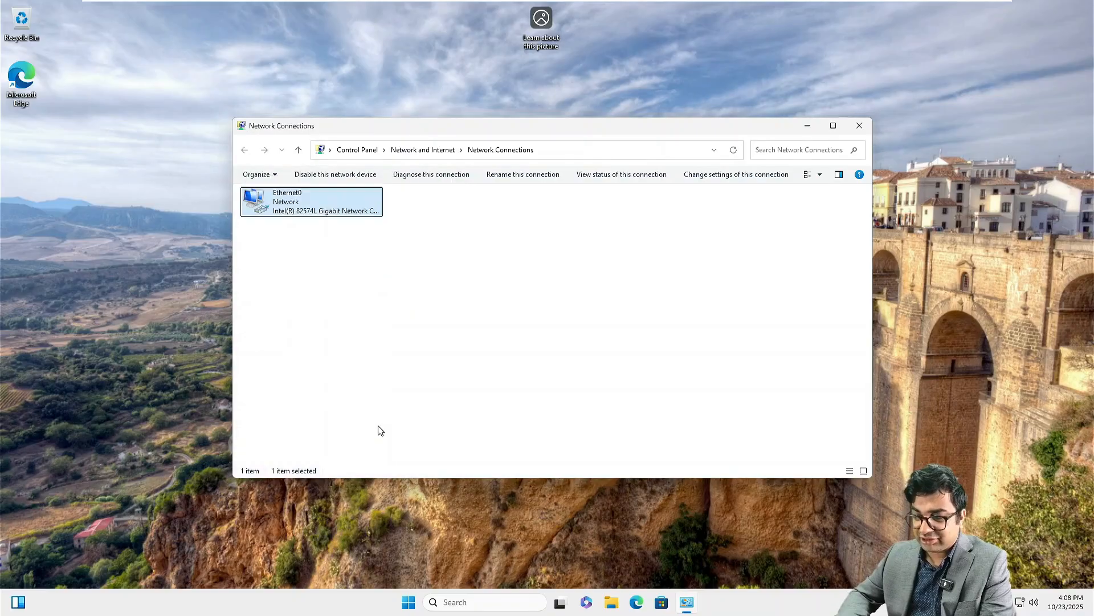
click(859, 125)
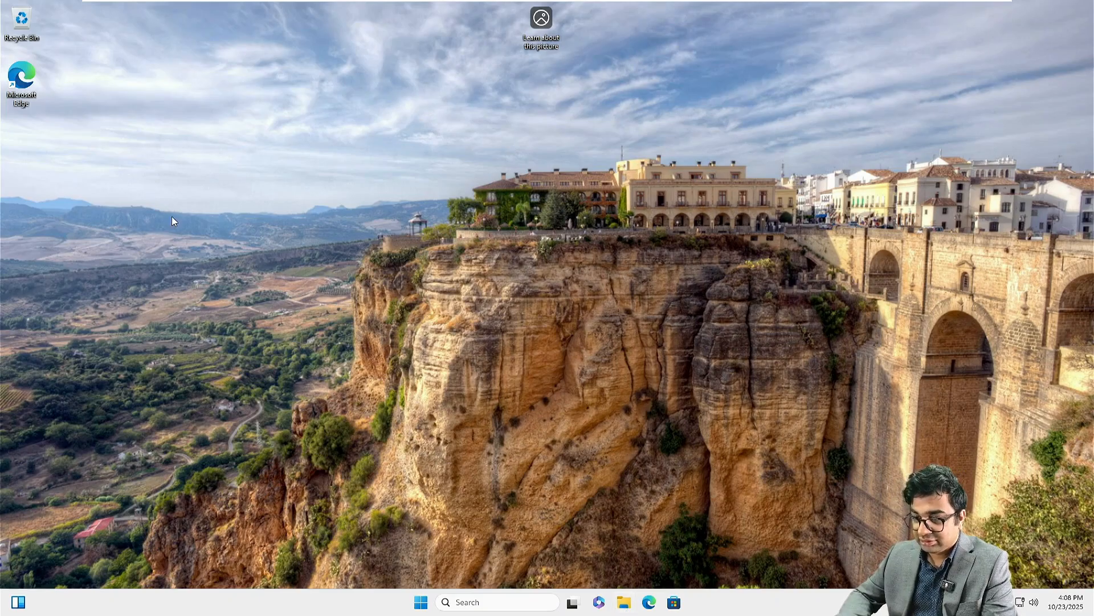
Step: Show NITAWKST02's System About page from This PC's Properties, maximized, with File Explorer closed
key(super+e)
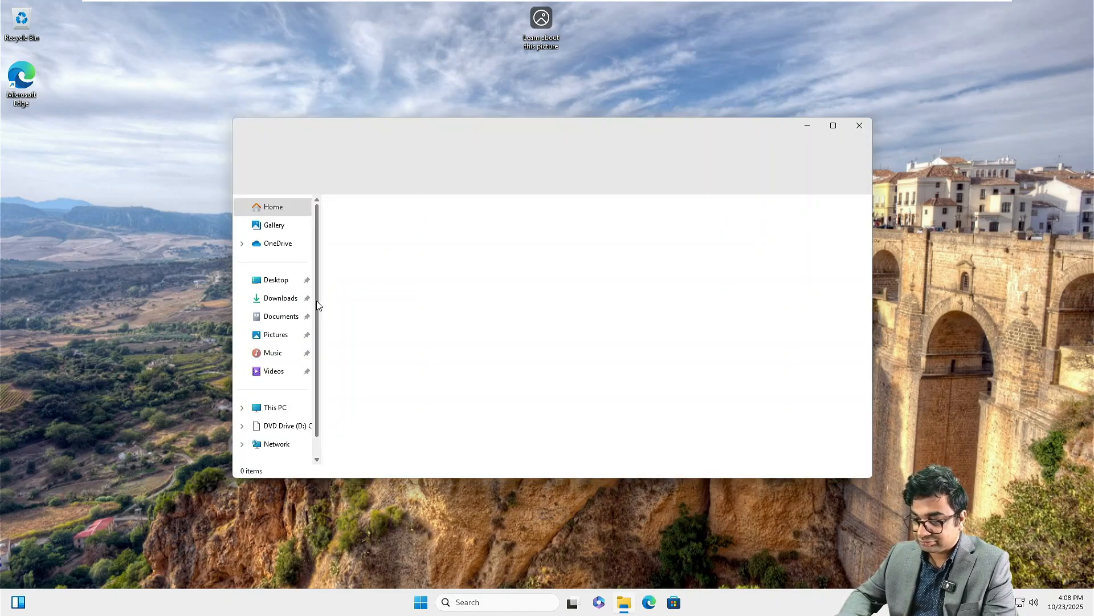
right_click(278, 414)
click(321, 380)
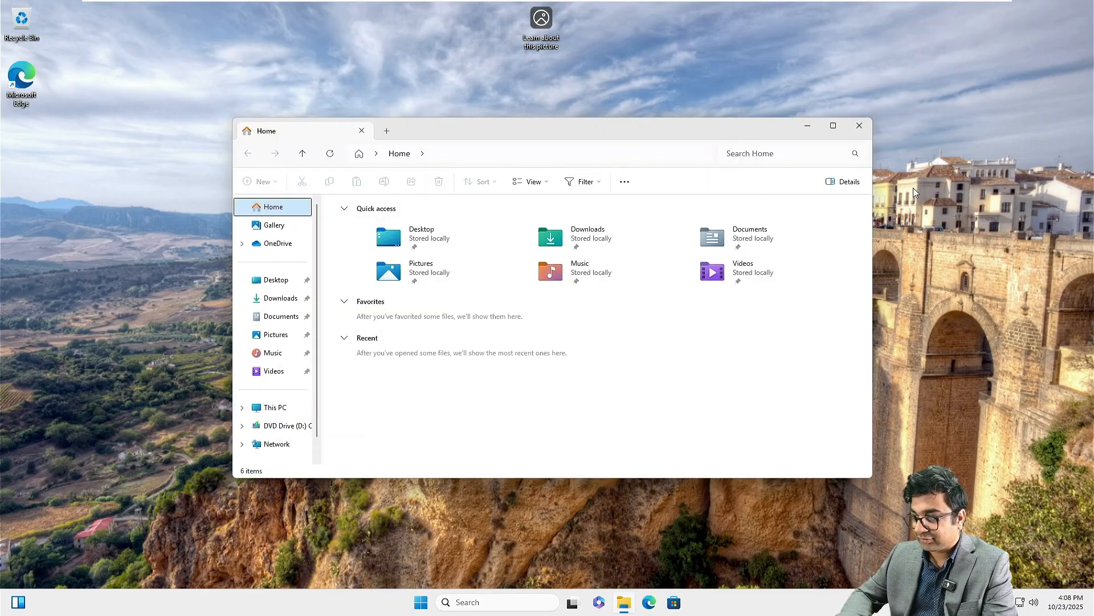
click(860, 125)
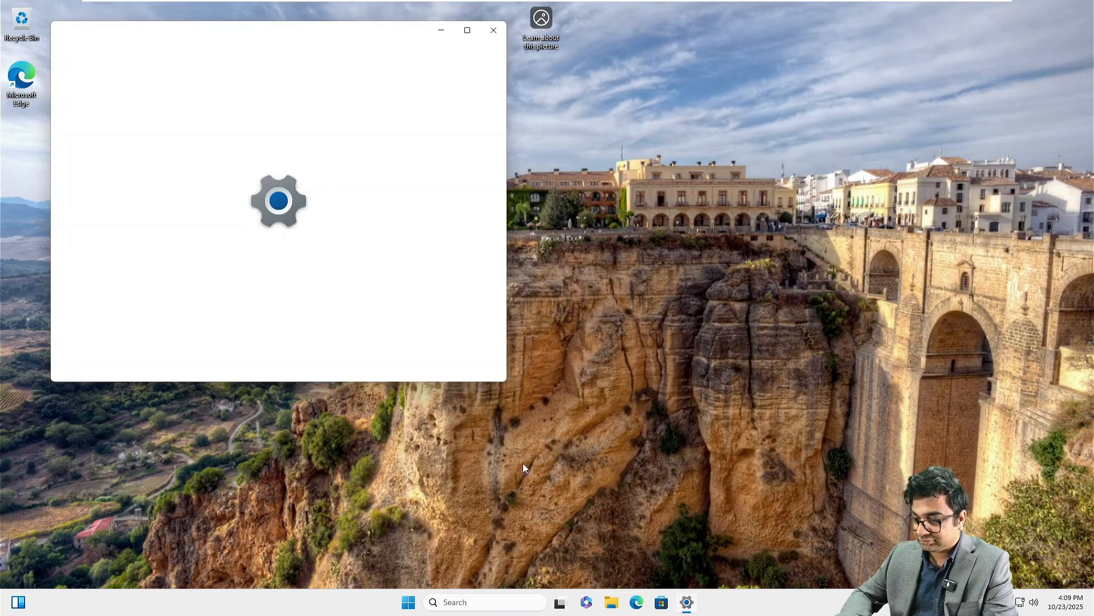
click(468, 31)
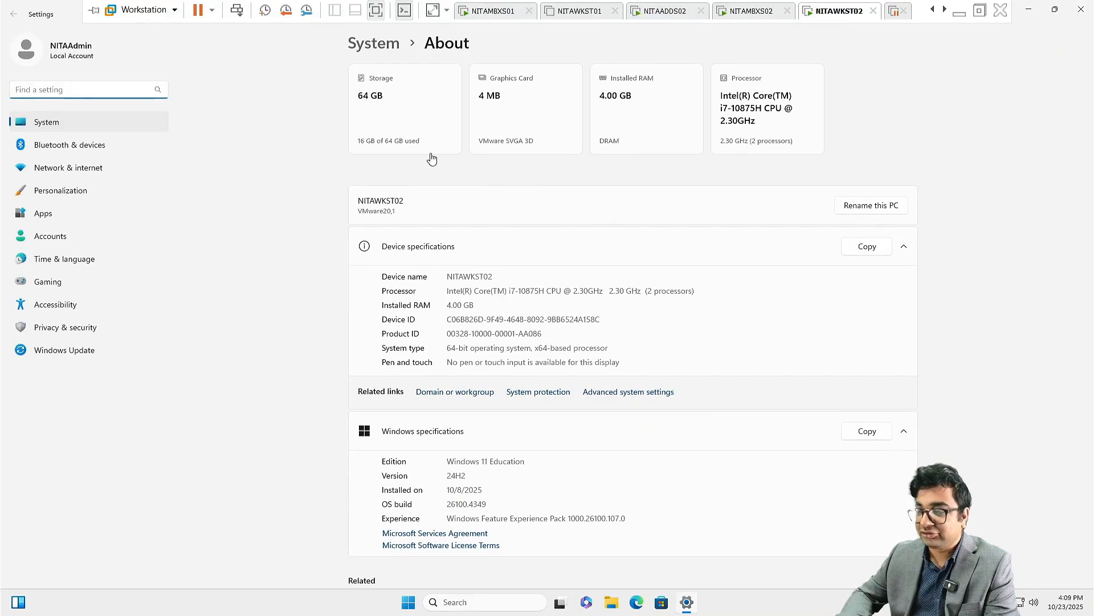
Step: Join the computer to domain asia.netsoftacademy.com using the Administrator account and its password
click(447, 392)
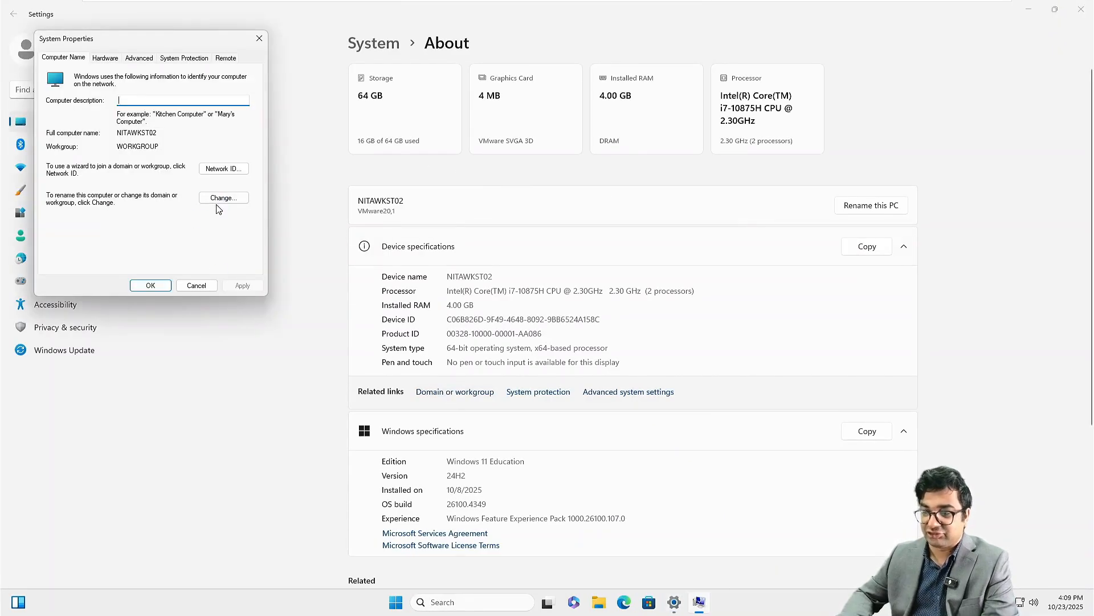
click(218, 202)
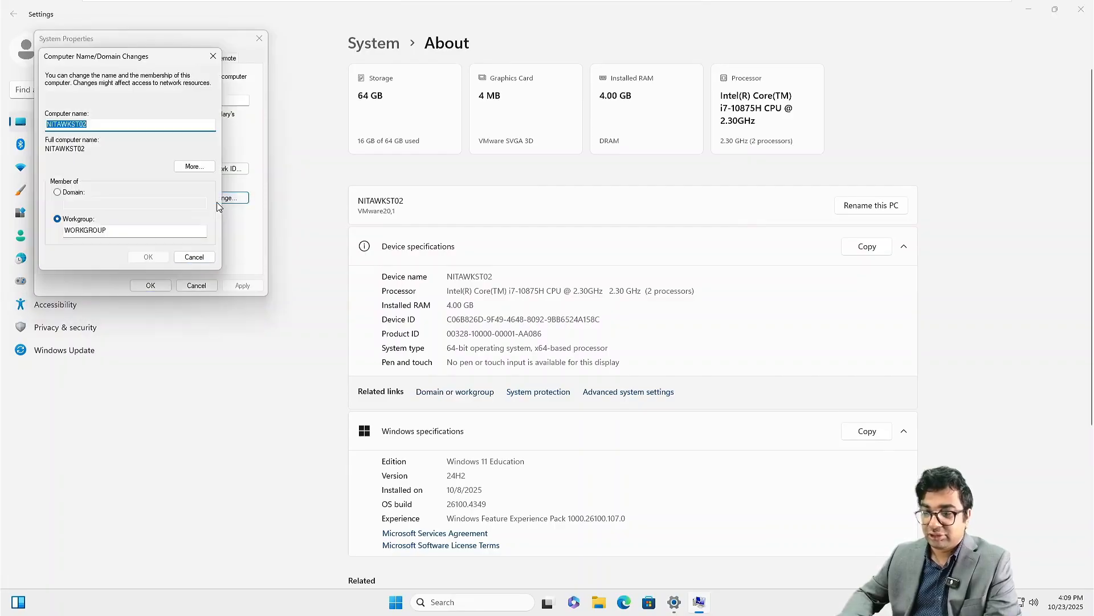
click(58, 193)
click(84, 203)
text(as)
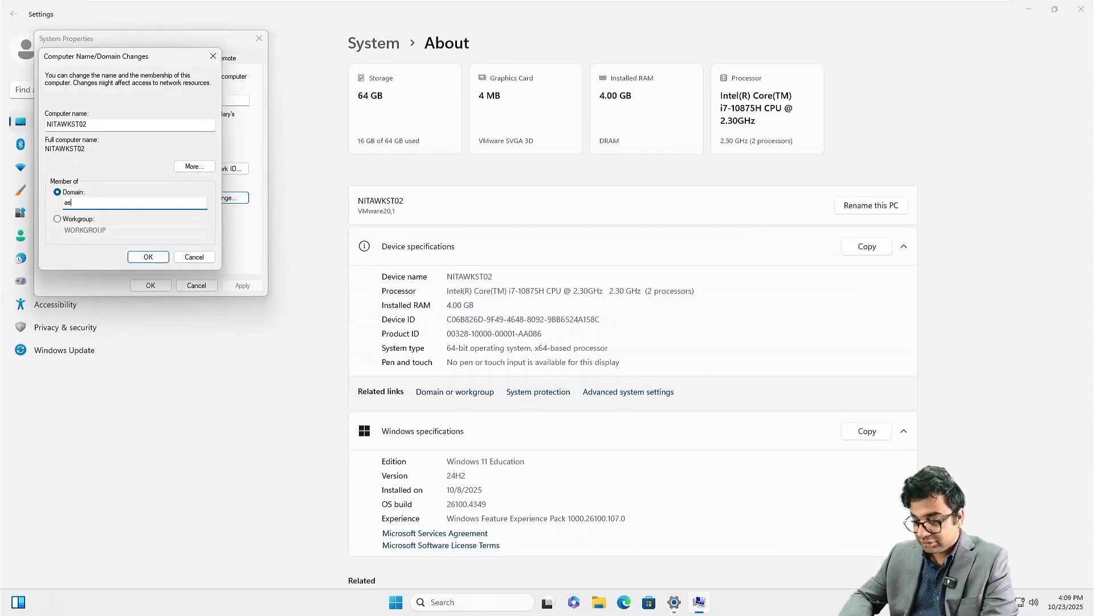
text(ia.netsoftacademy.com)
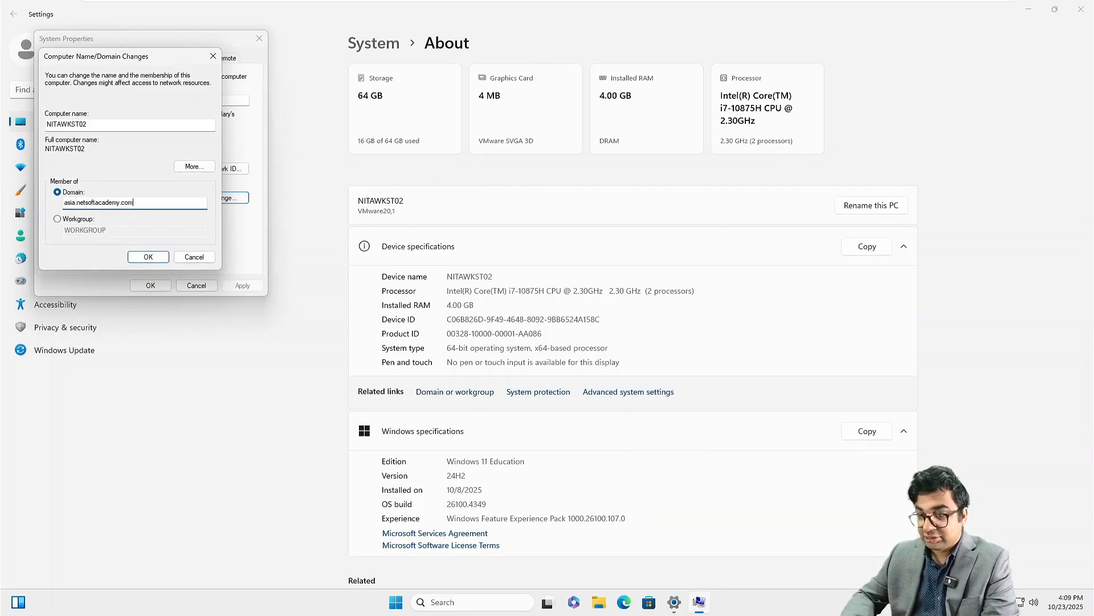
key(Return)
text(Adm)
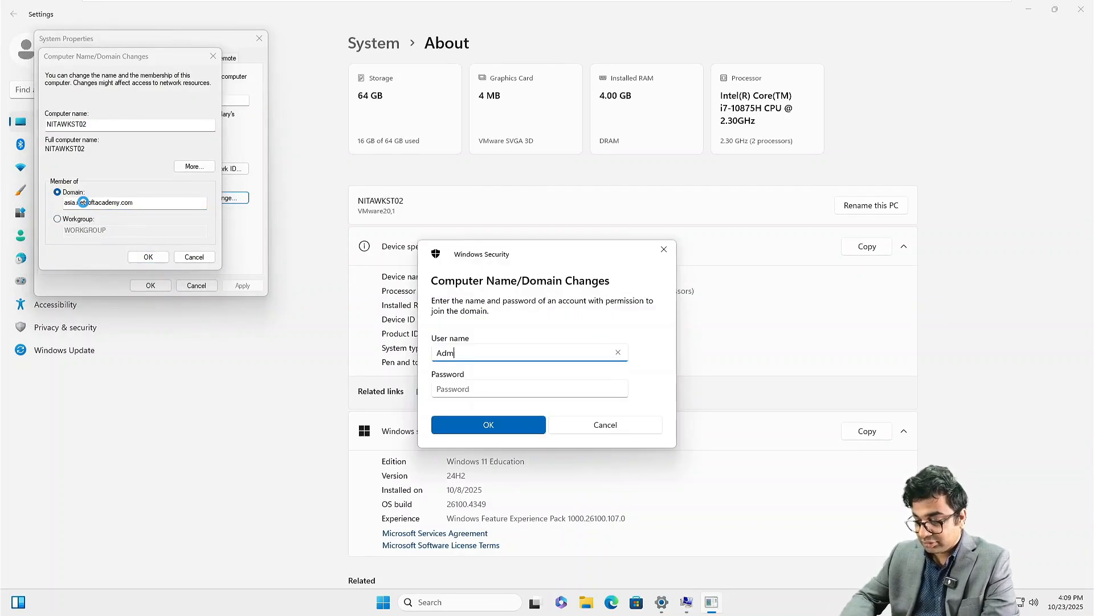
text(inistrator)
key(Tab)
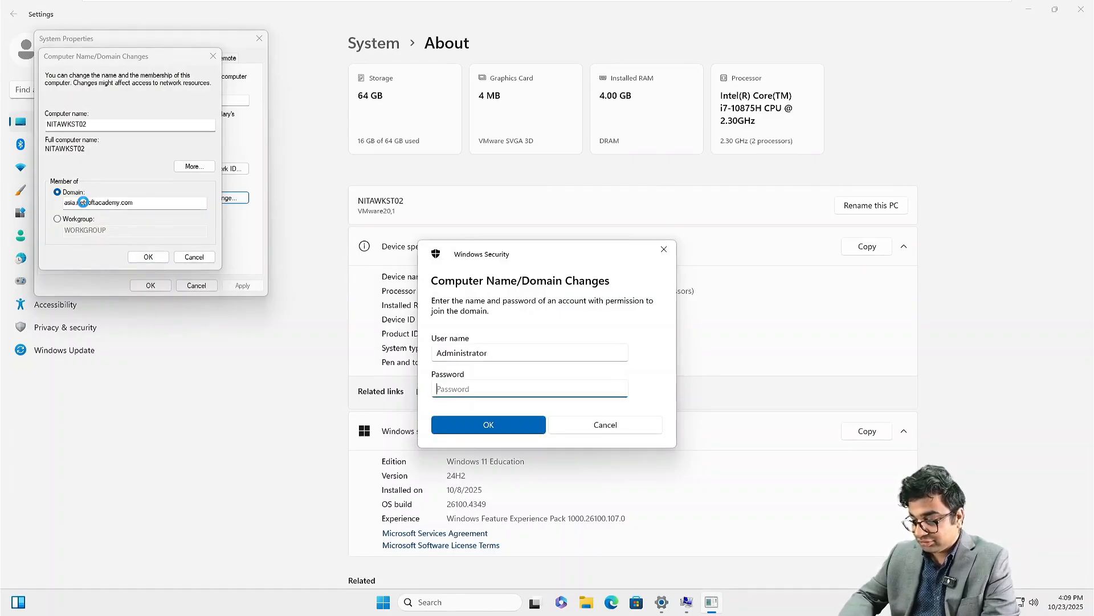
text(•••••••••)
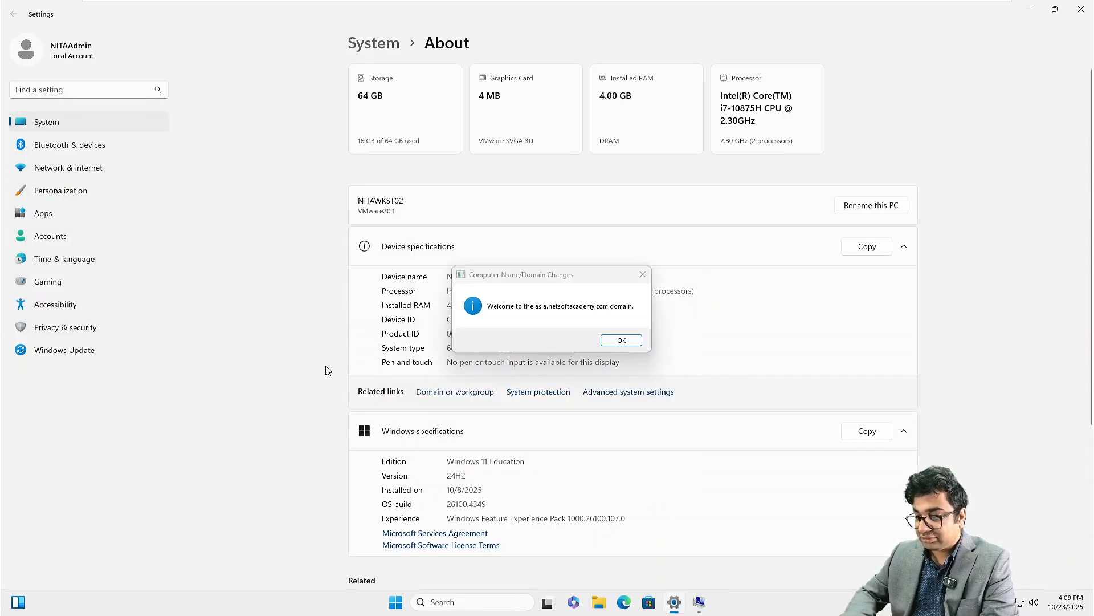
Step: Acknowledge the welcome and restart notices, choose Restart Later, and close Settings
click(621, 340)
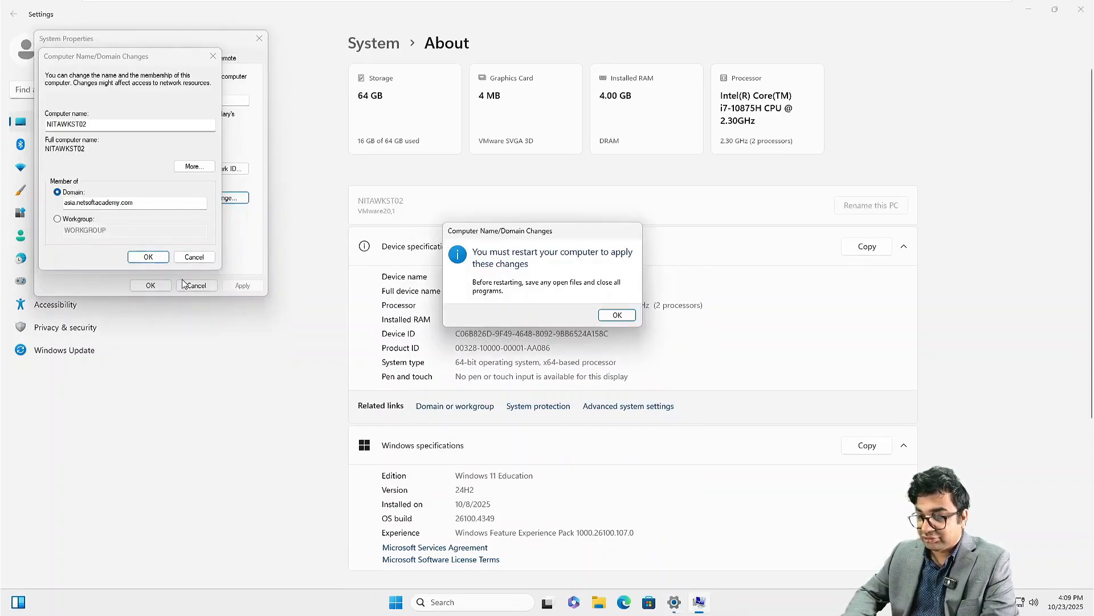
click(616, 314)
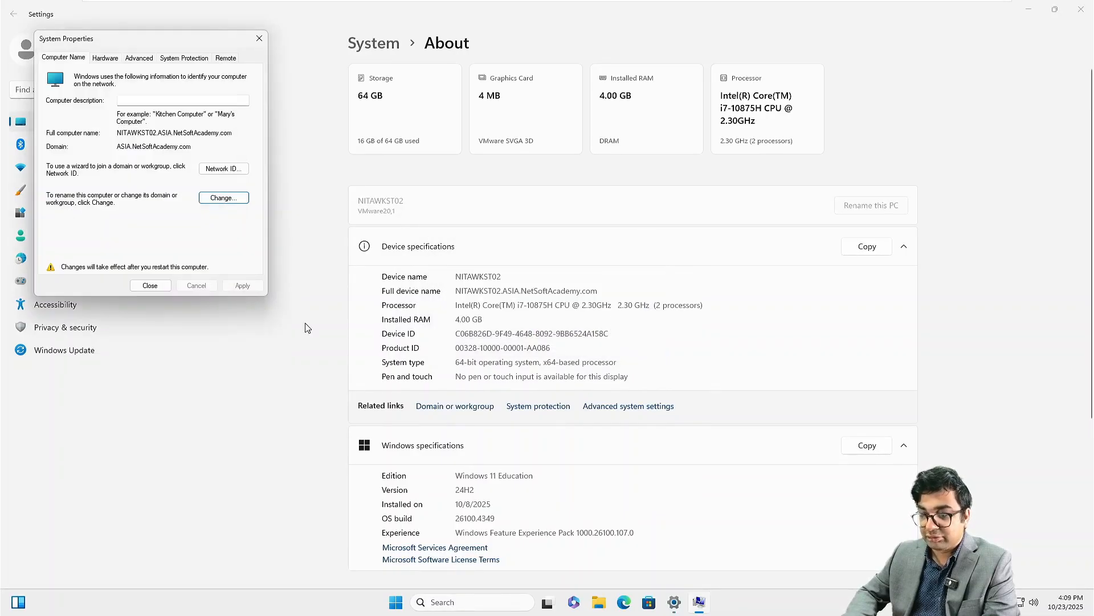
click(146, 286)
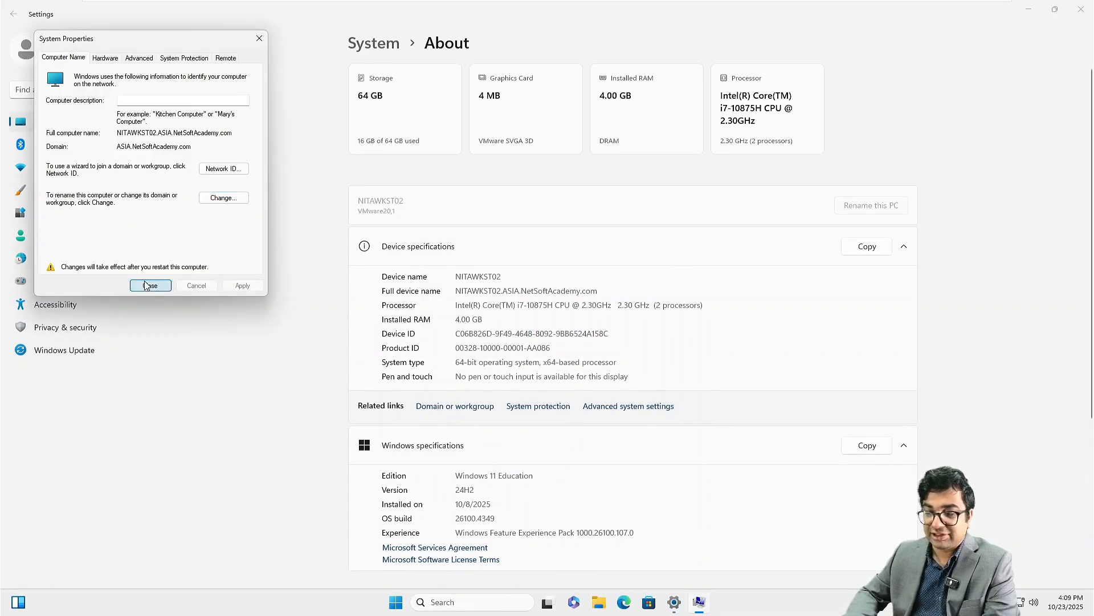
click(608, 310)
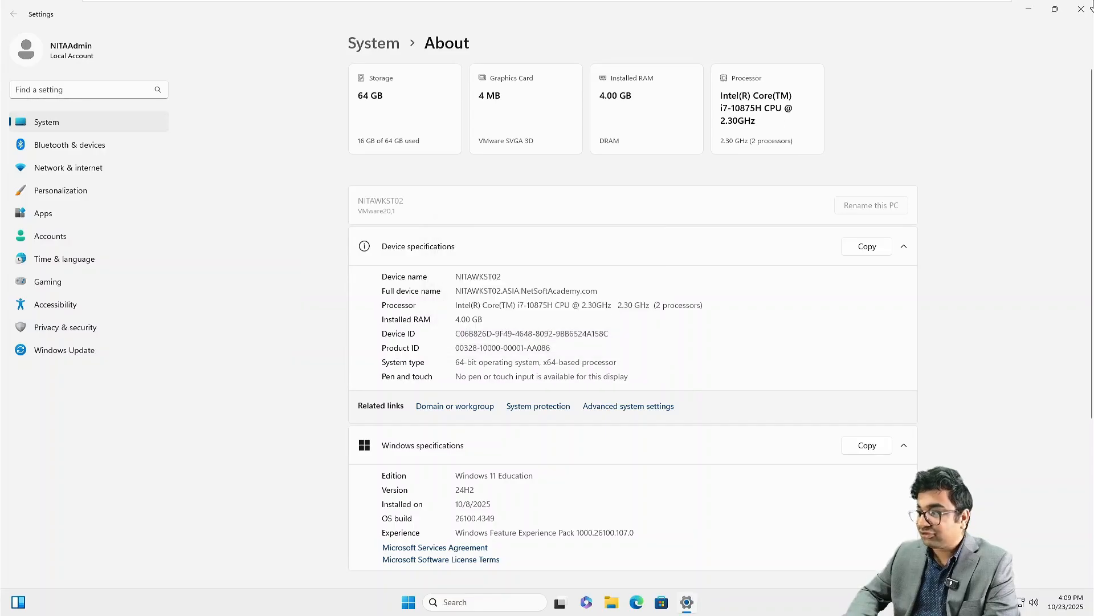
click(1082, 9)
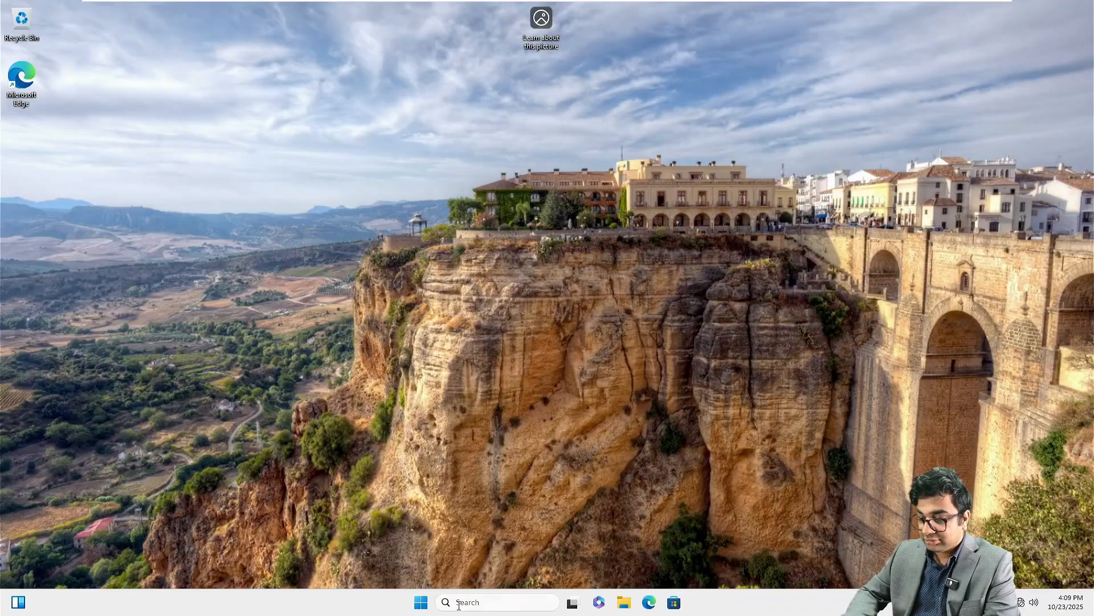
Step: Shut down the NITAWKST02 workstation from the Start menu power options
click(421, 605)
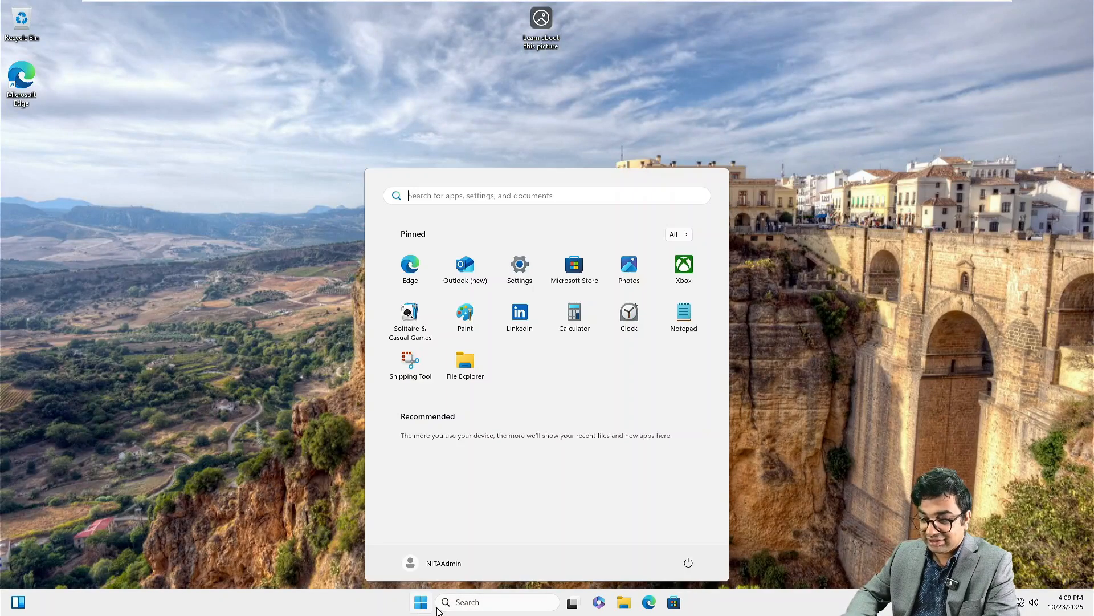
click(688, 561)
click(687, 520)
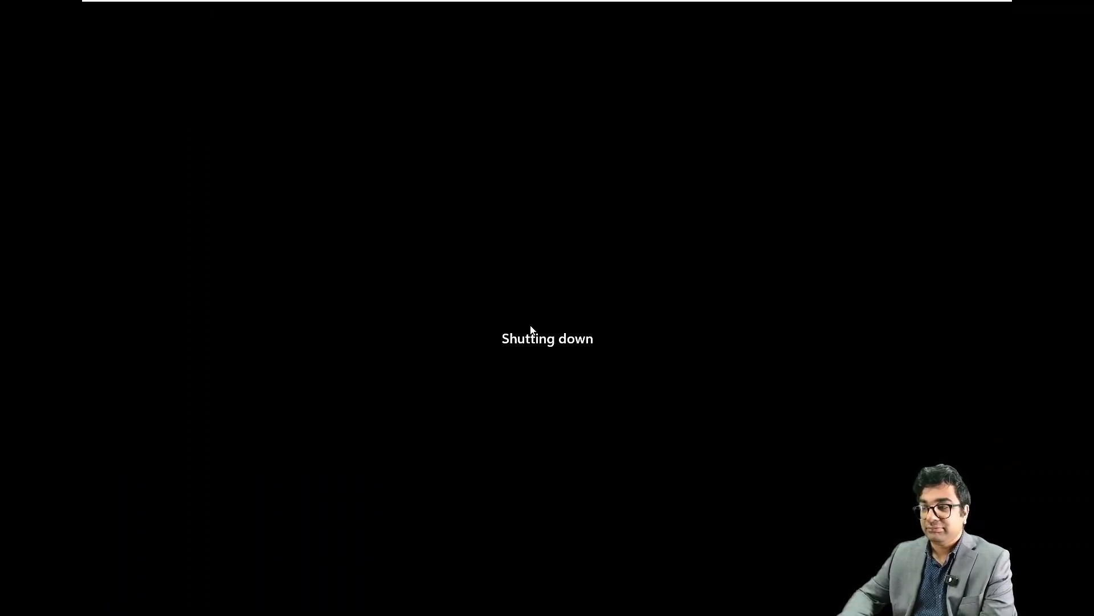
Step: Switch VMware Workstation to the NITAADDS03 virtual machine tab
mouse_move(623, 3)
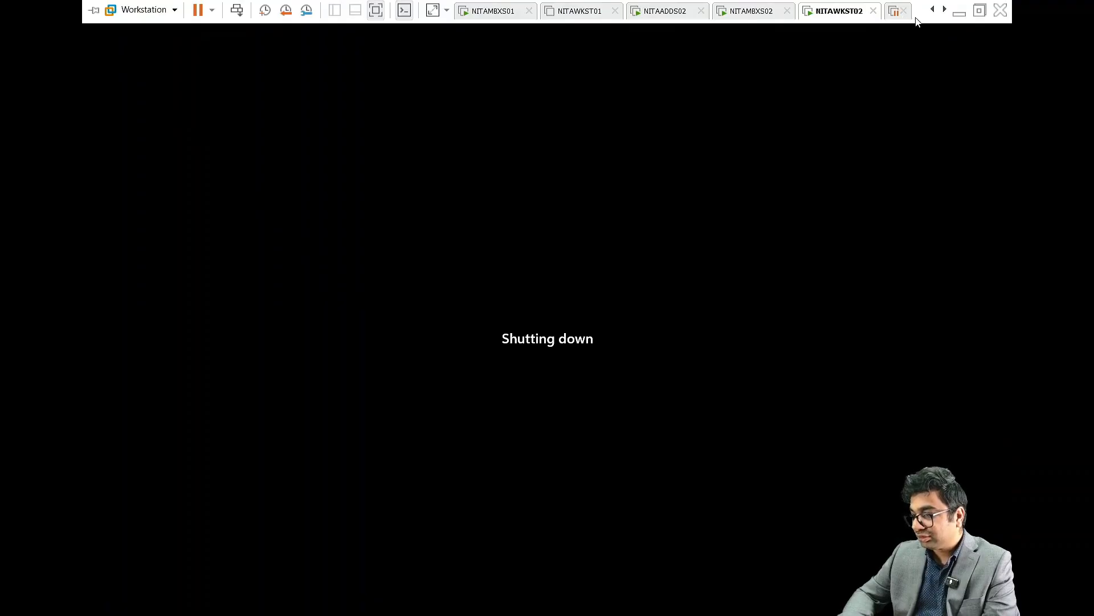
click(945, 10)
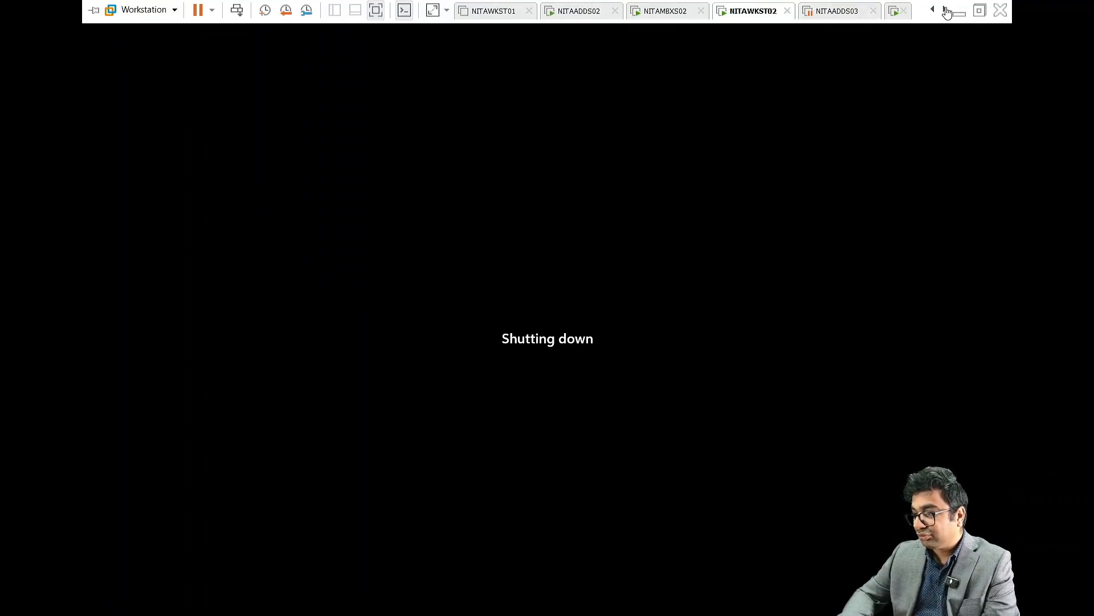
click(834, 11)
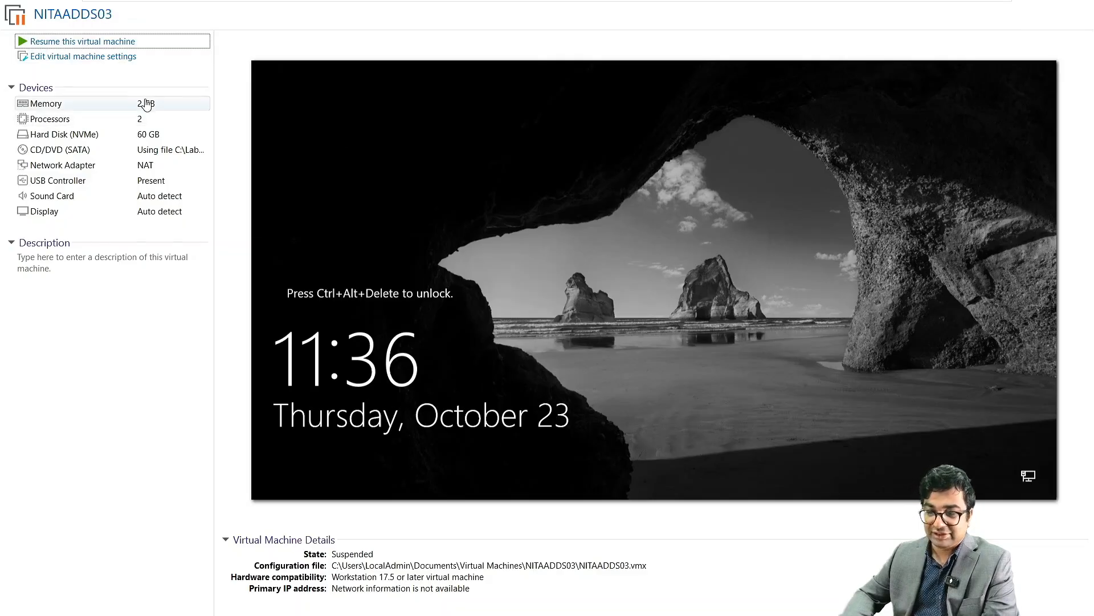
Step: Resume NITAADDS03, send Ctrl+Alt+Del, and sign in with the Administrator password
click(110, 43)
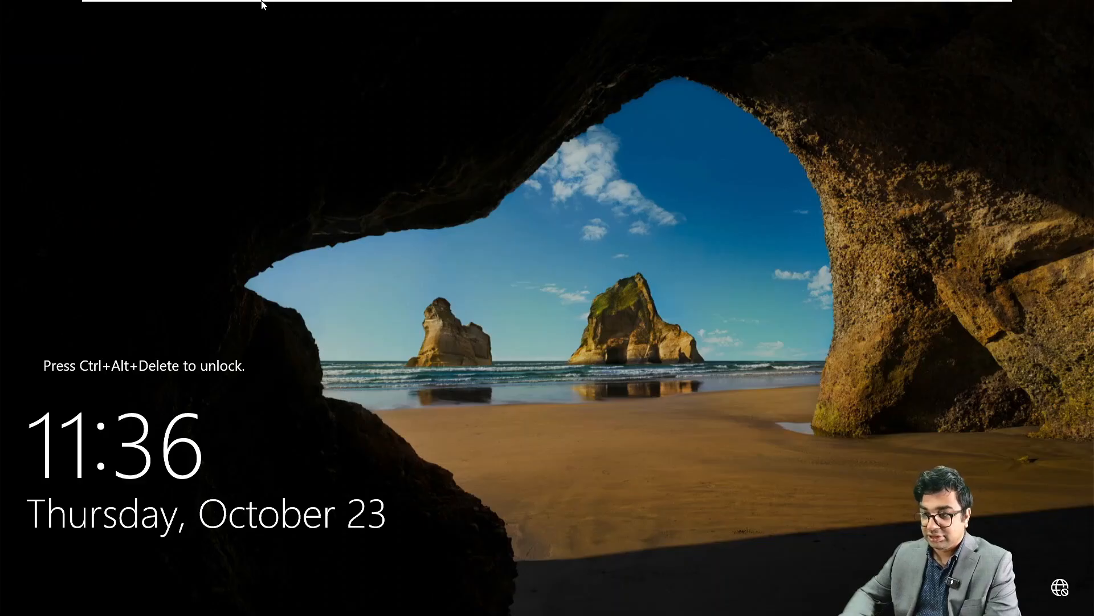
click(236, 10)
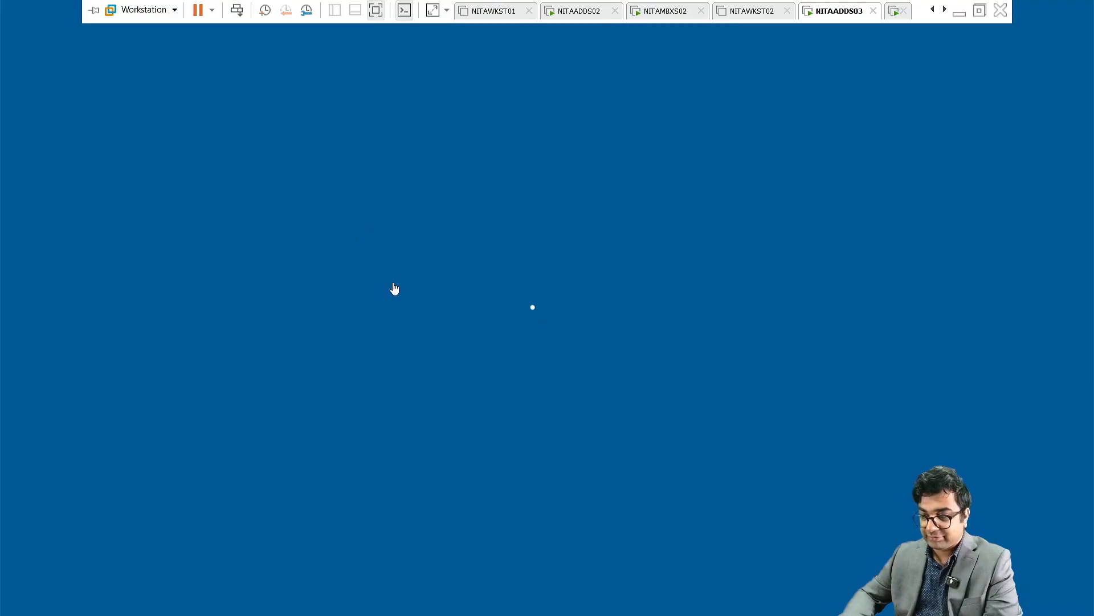
click(494, 370)
text(●)
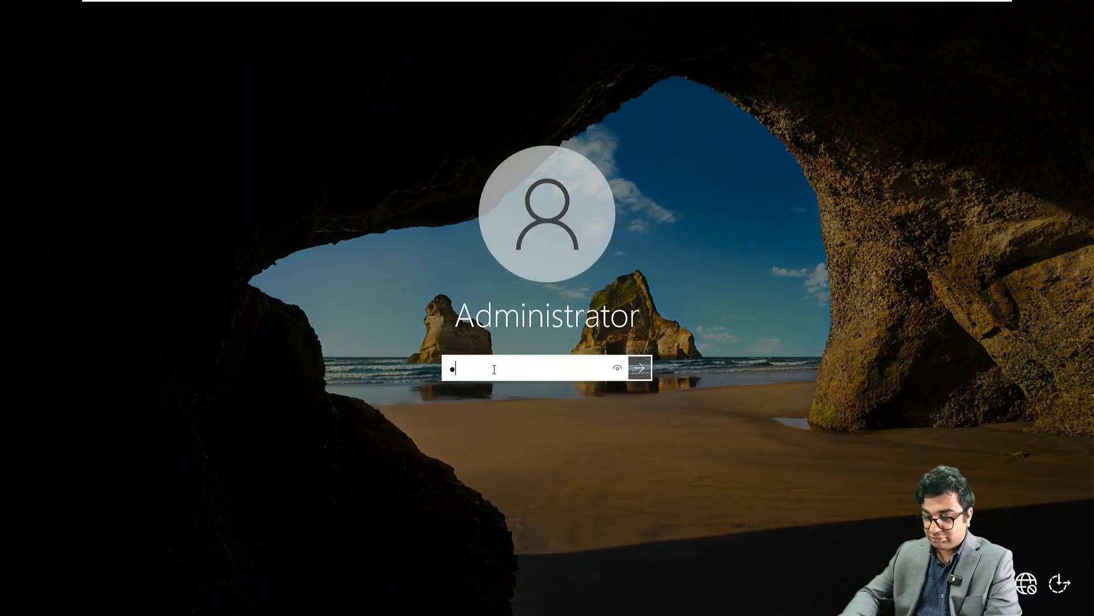
text(●●●●●●●●●●)
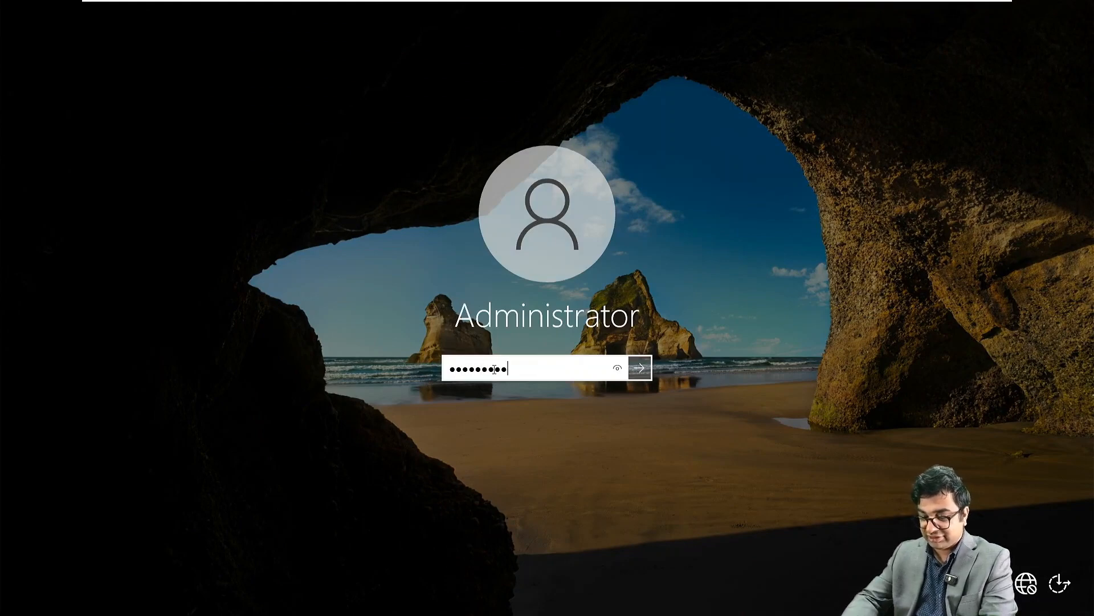
key(Return)
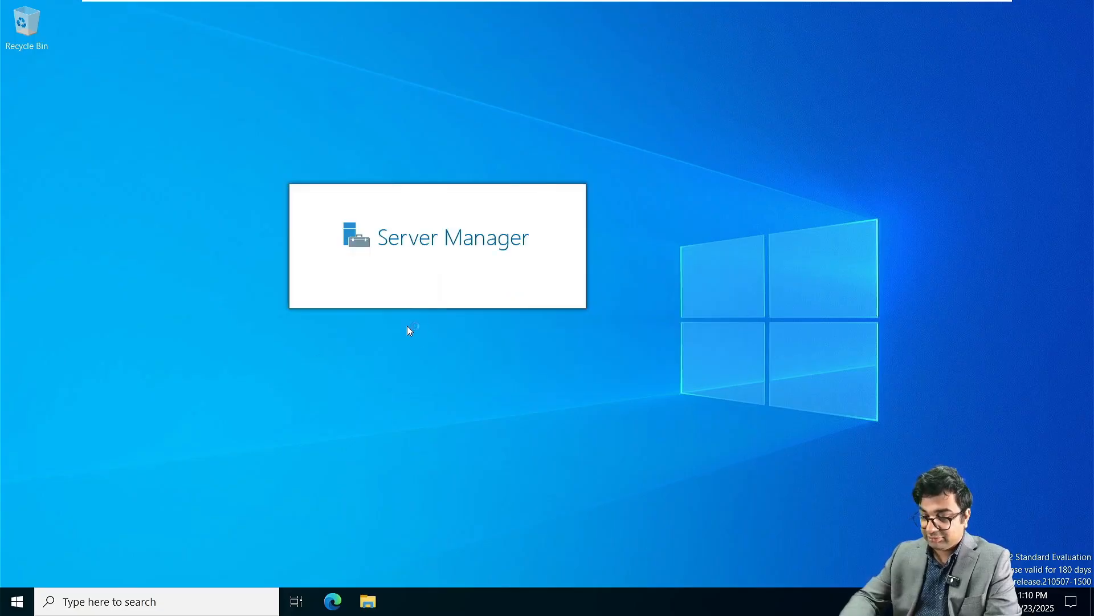
Step: Open the Ethernet0 adapter's IPv4 properties through ncpa.cpl
key(super+r)
text(ncpa.)
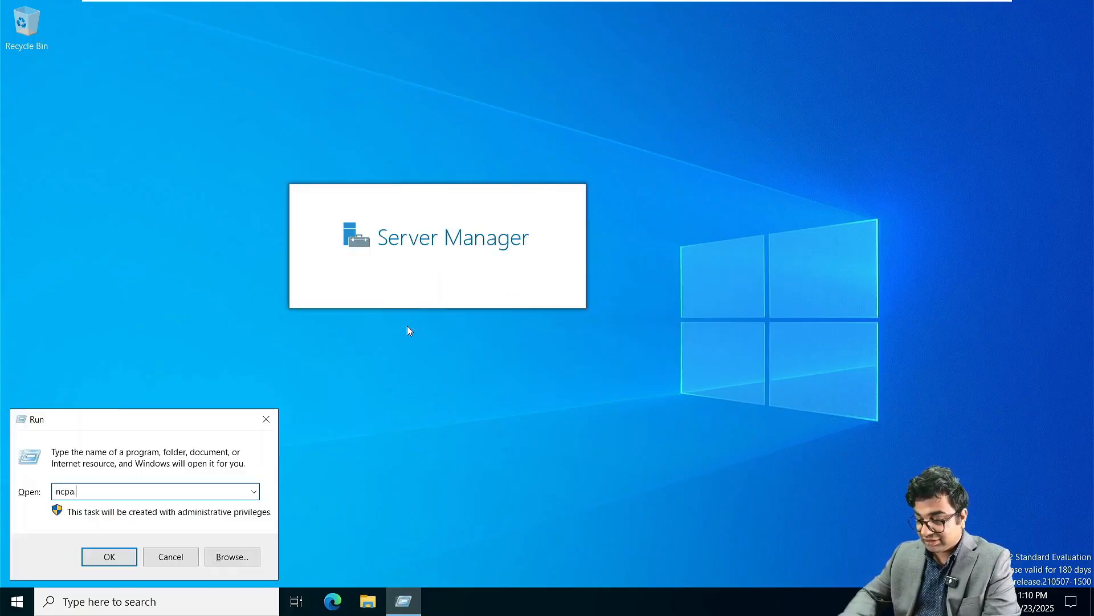
text(cpl)
key(Return)
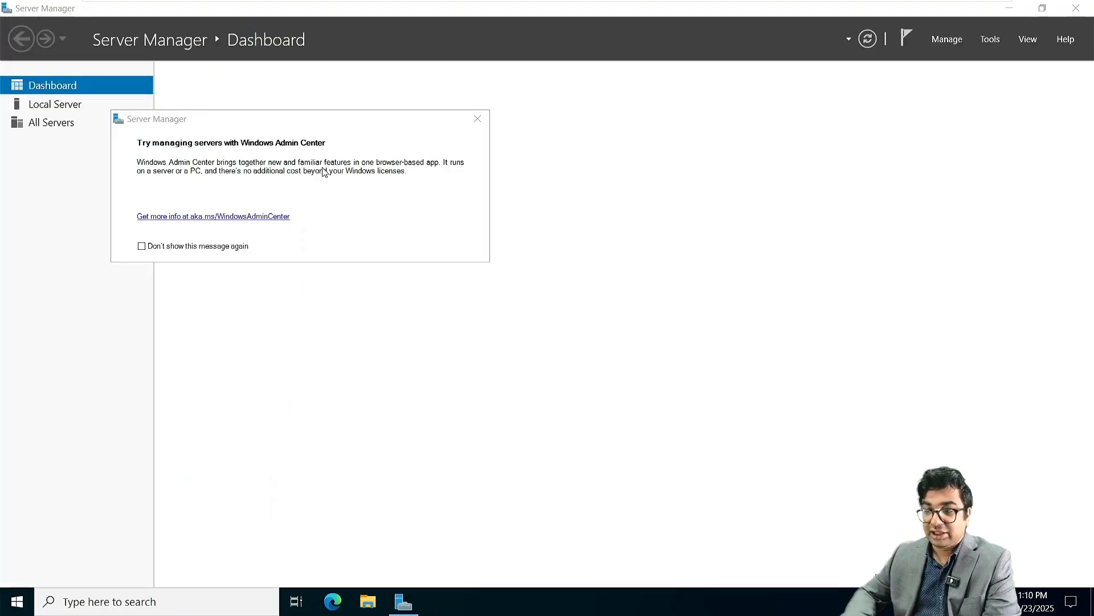
click(237, 181)
right_click(238, 182)
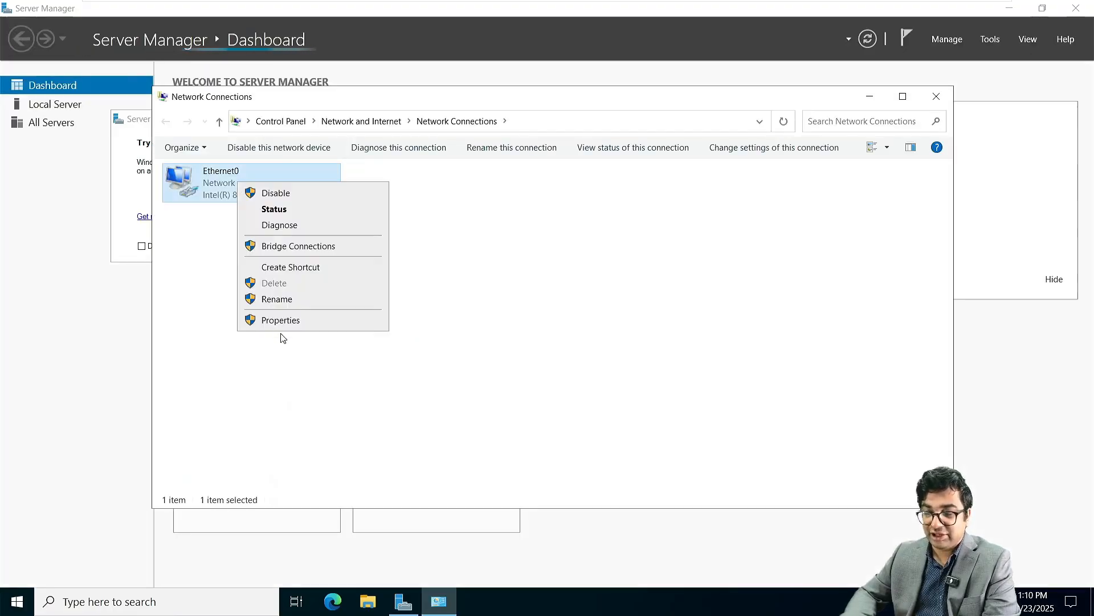
click(279, 320)
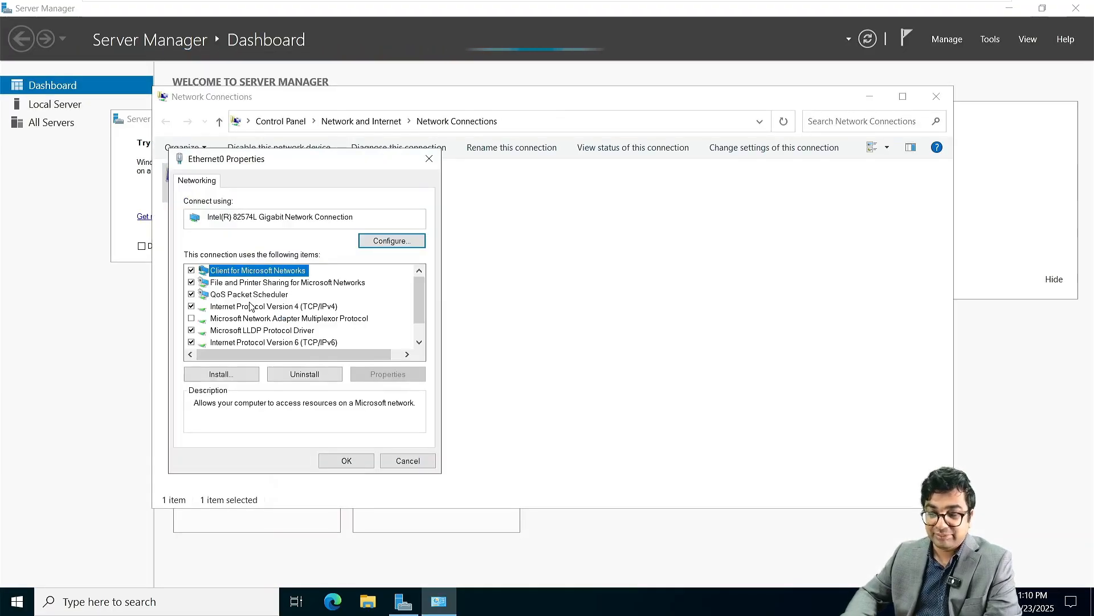
click(251, 307)
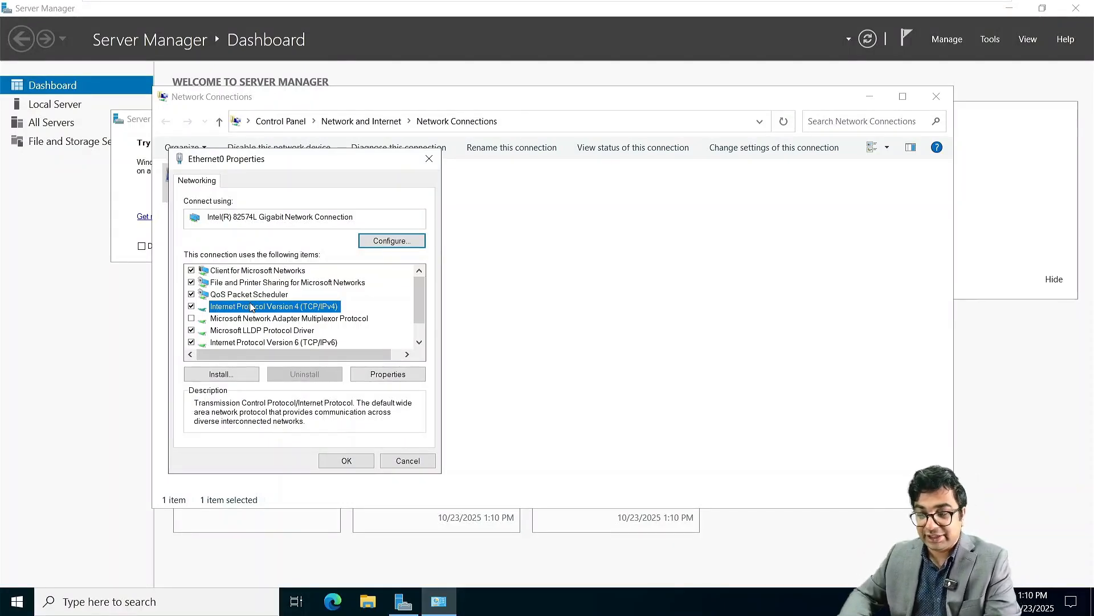
double_click(251, 307)
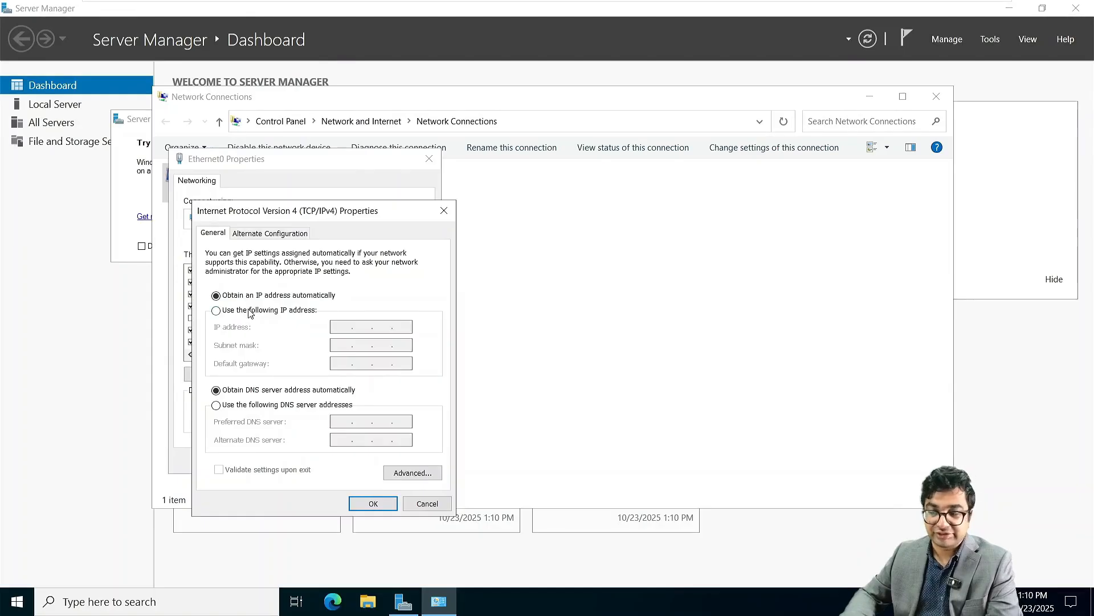
Step: Set static IP 172.16.10.70/255.255.0.0, gateway 172.16.10.1, DNS 172.16.10.70 and 172.16.10.10
click(249, 311)
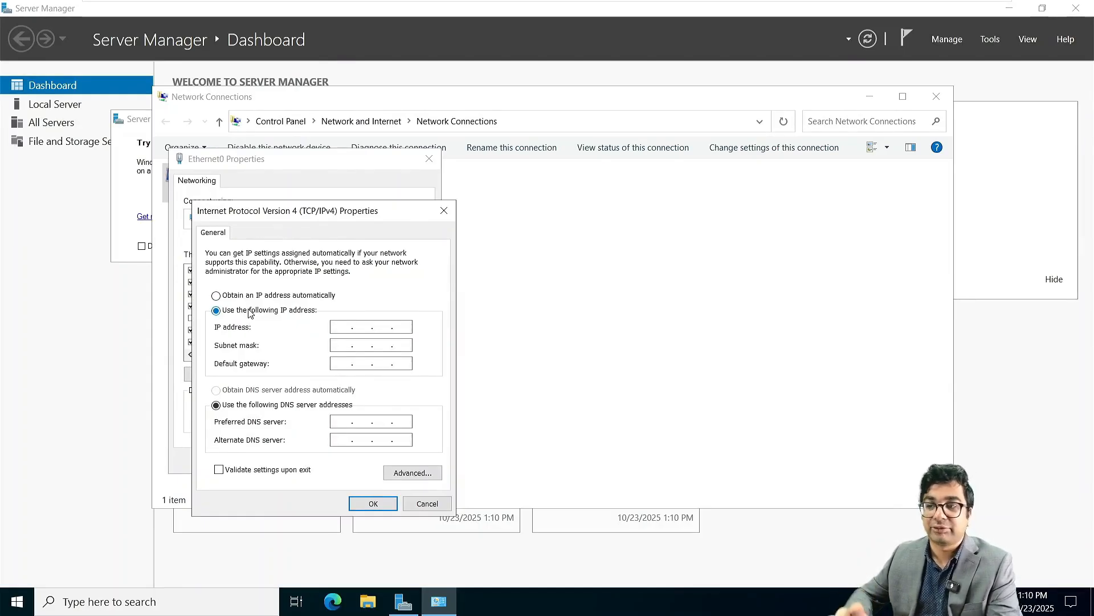
click(347, 327)
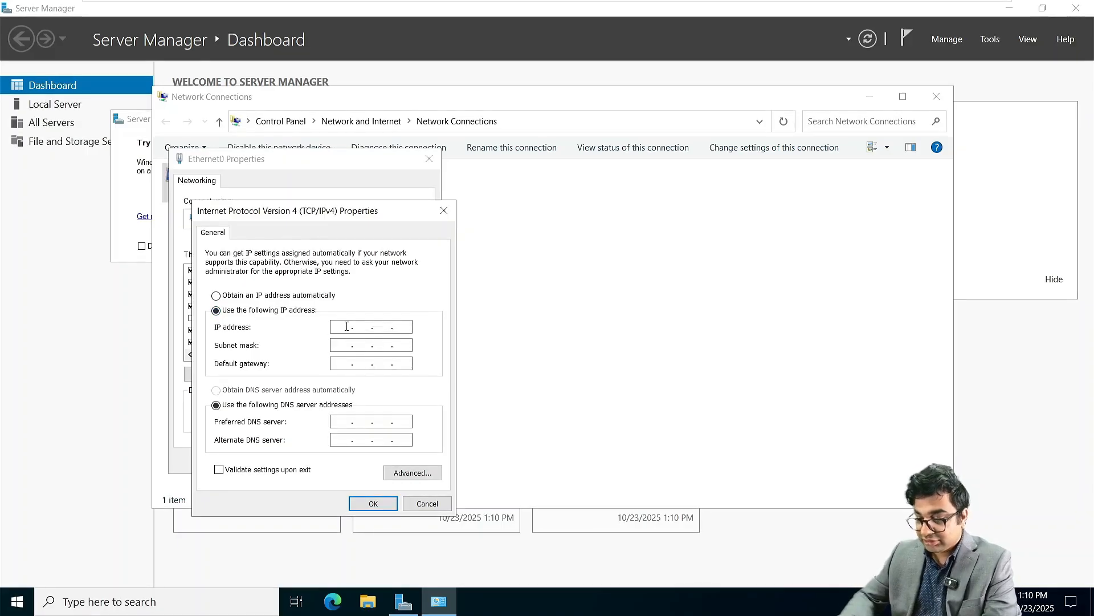
text(172.16.10)
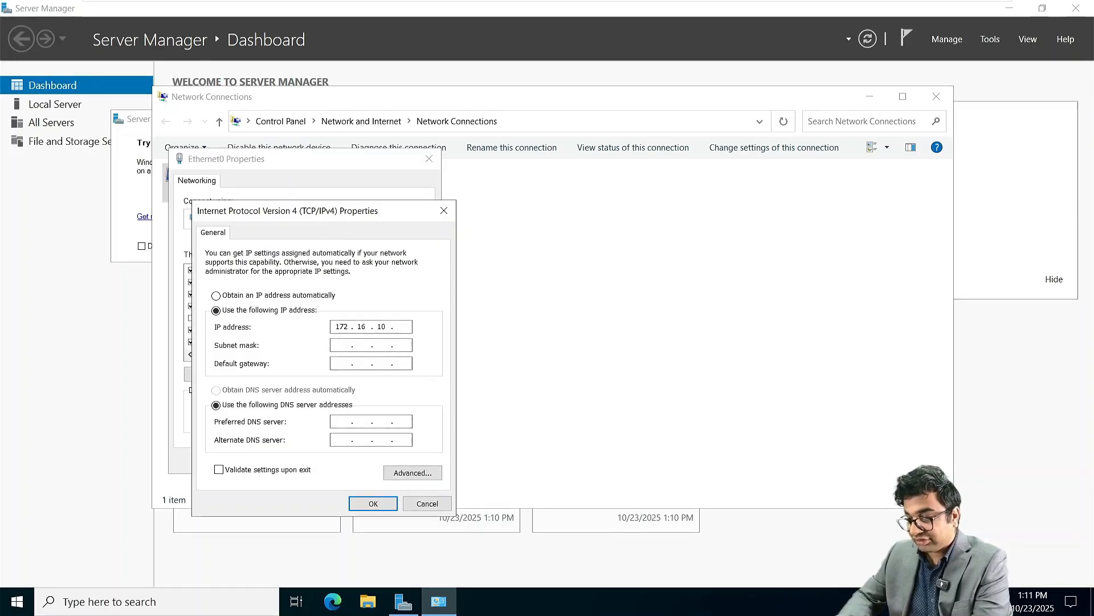
text(.70)
key(Tab)
key(Tab)
text(172)
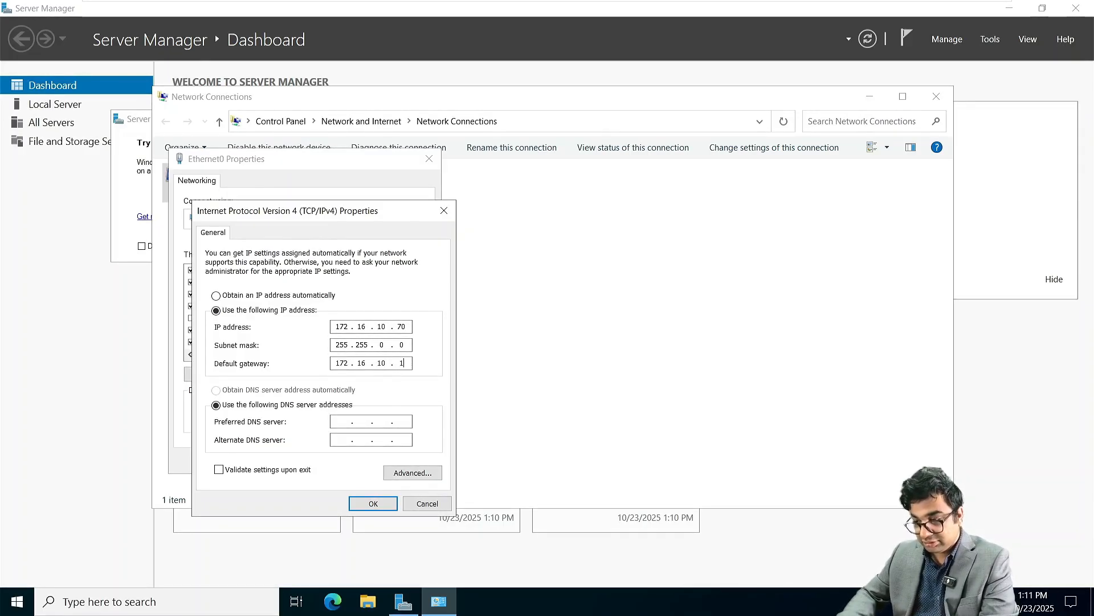
key(Tab)
key(Tab)
text(172 . 16 )
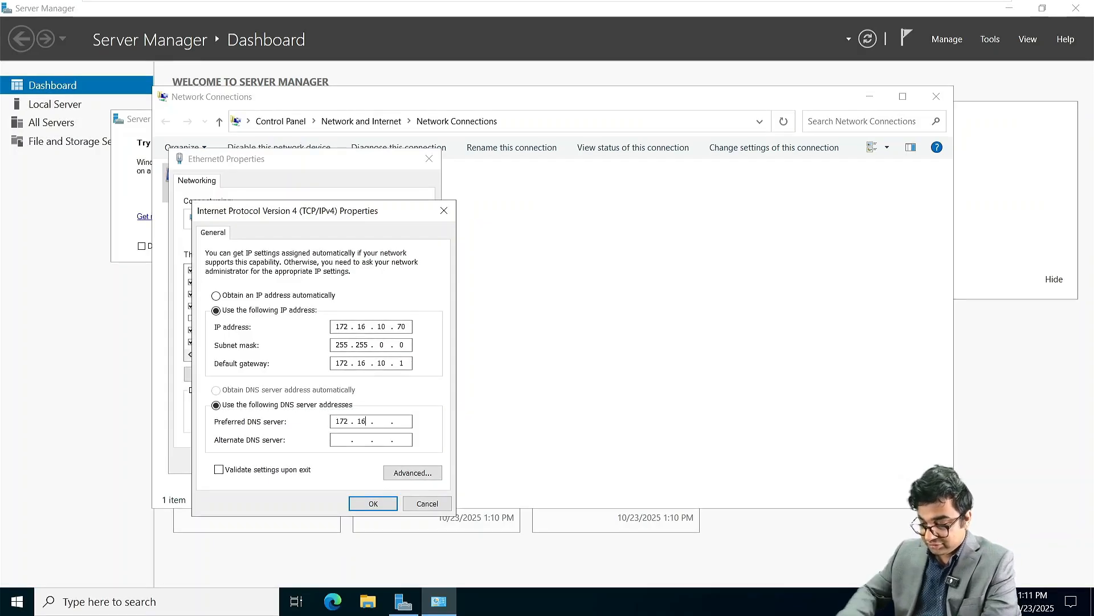
text(. 10)
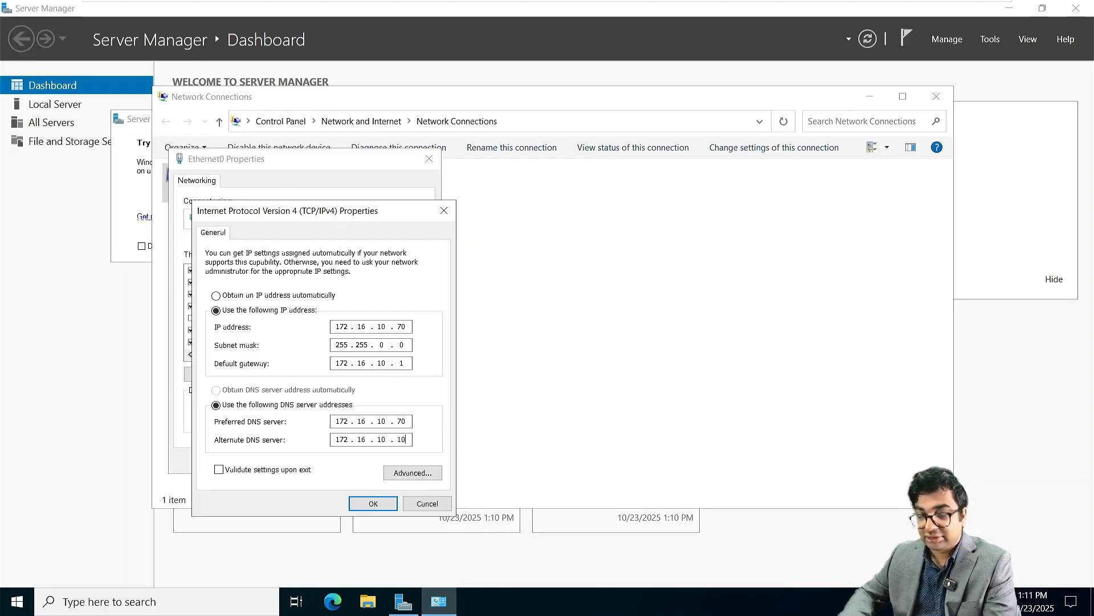
click(373, 504)
click(349, 462)
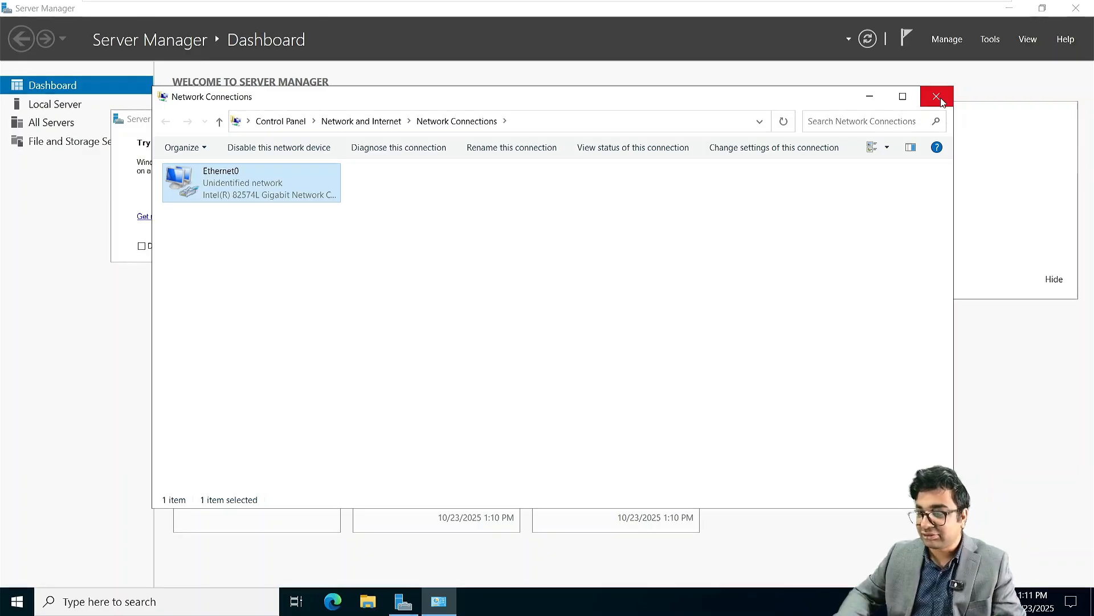
click(937, 97)
Step: Install the Active Directory Domain Services role with its management features via Add Roles and Features
click(477, 120)
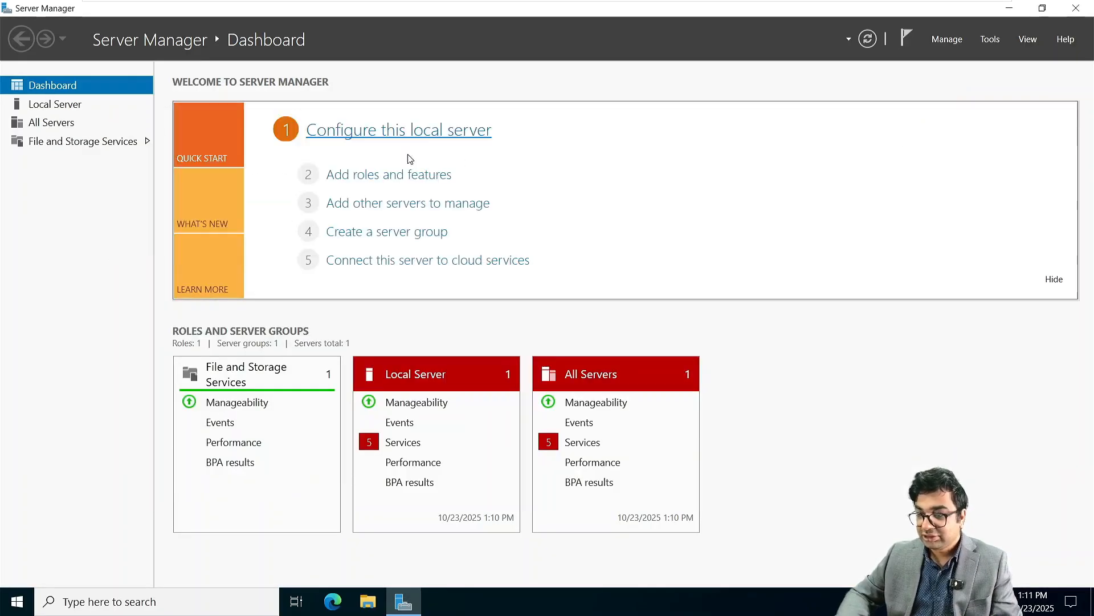
click(359, 178)
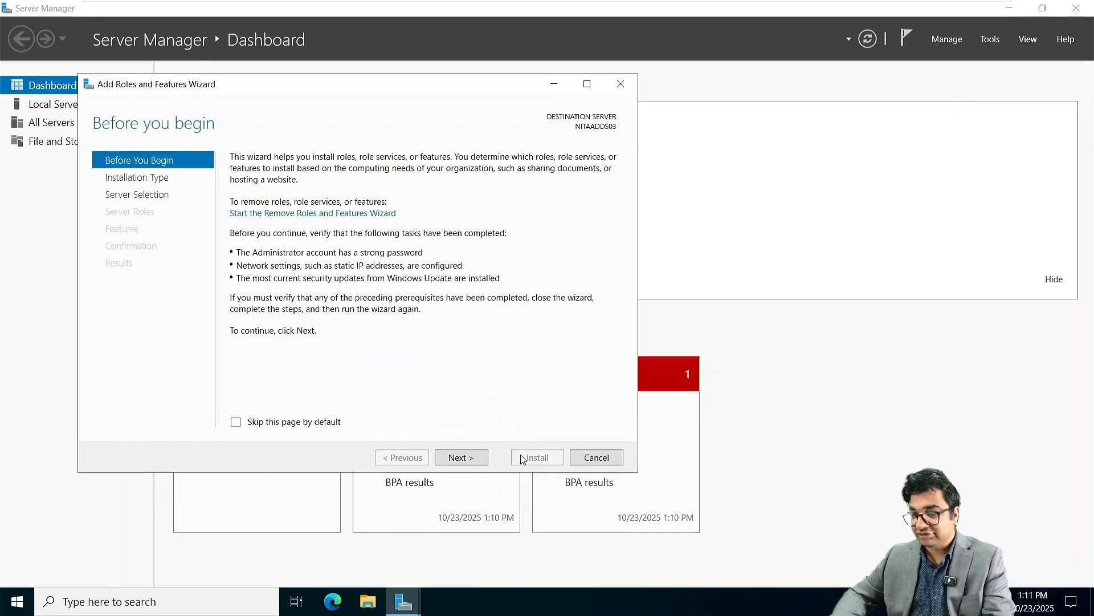
click(461, 457)
click(461, 458)
click(461, 457)
click(461, 457)
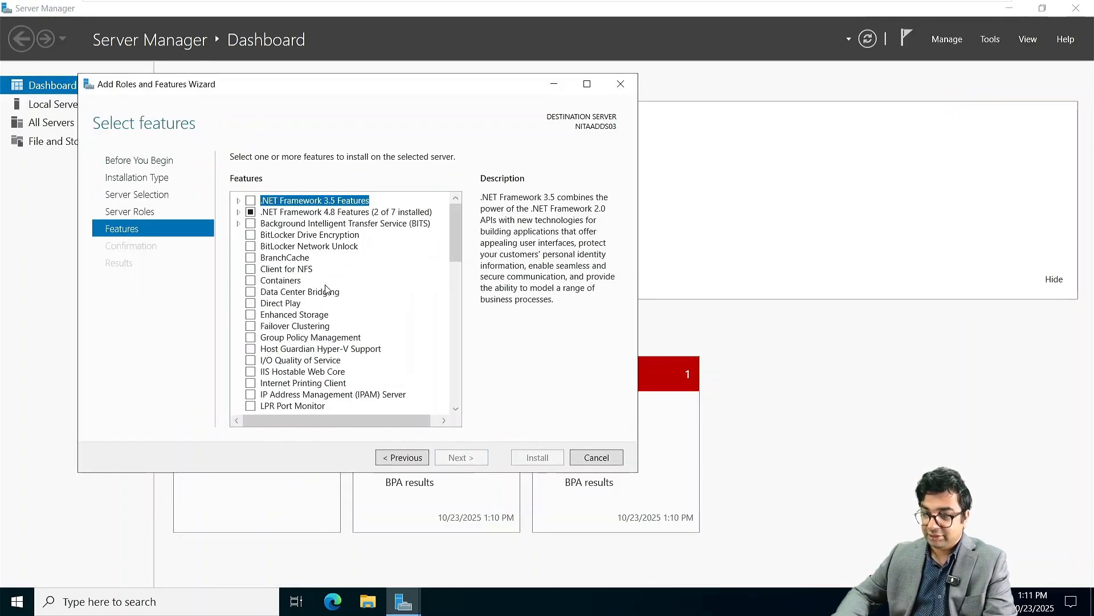
click(394, 457)
click(250, 212)
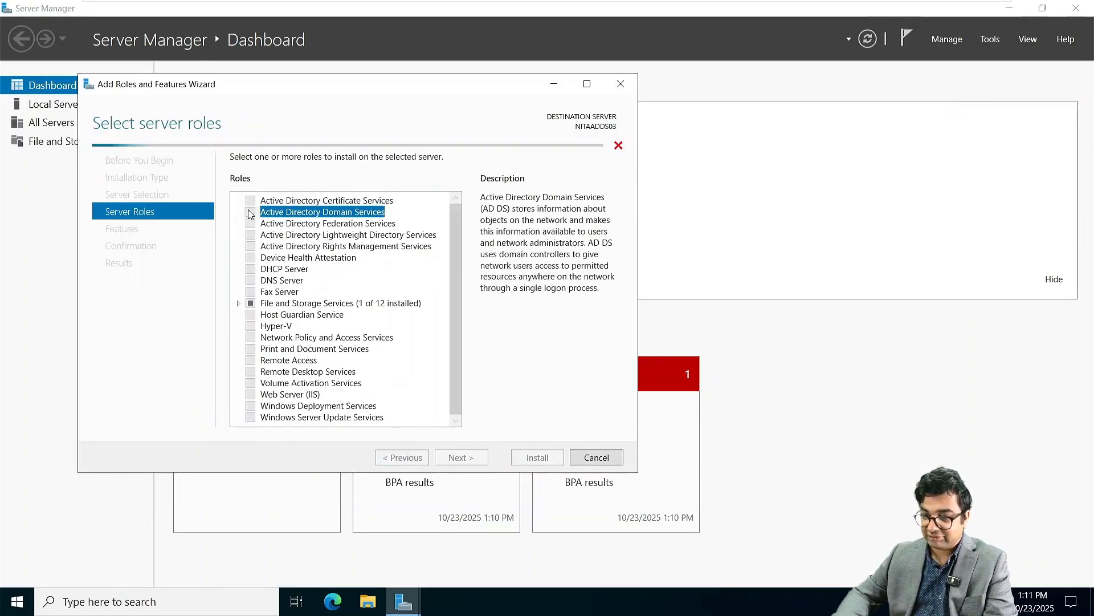
click(403, 397)
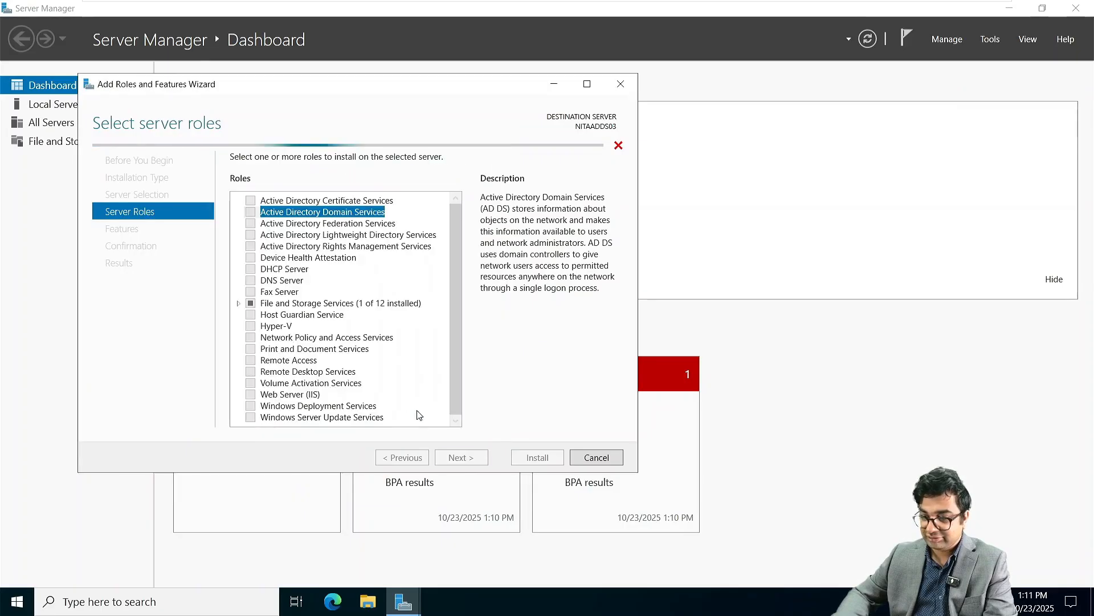
click(461, 457)
click(461, 457)
click(461, 457)
click(538, 457)
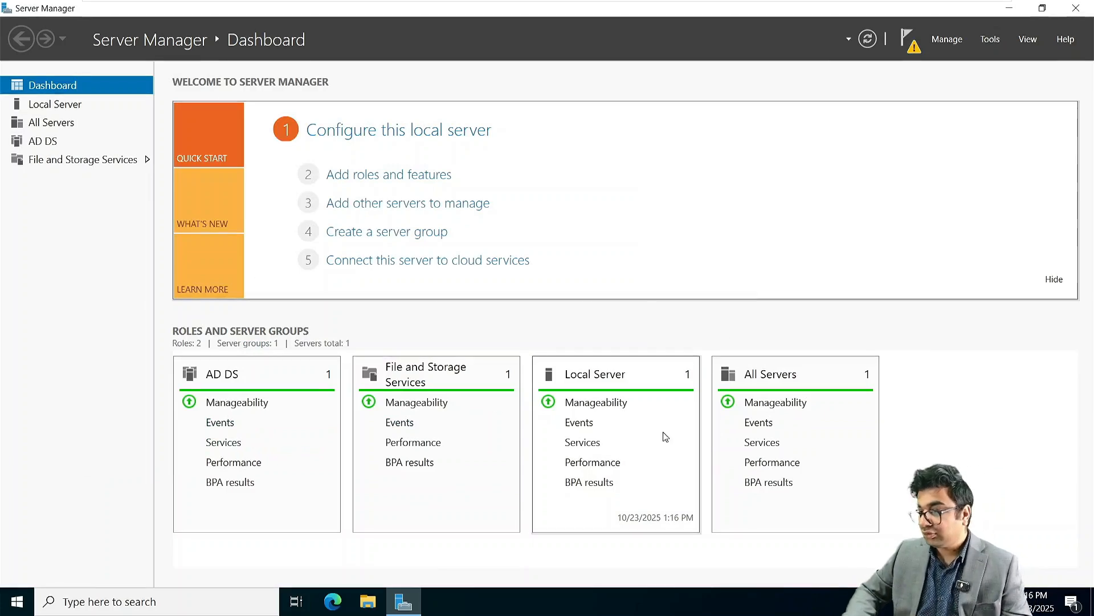
Step: Start domain controller promotion, choosing to add a new Tree Domain to an existing forest
click(908, 39)
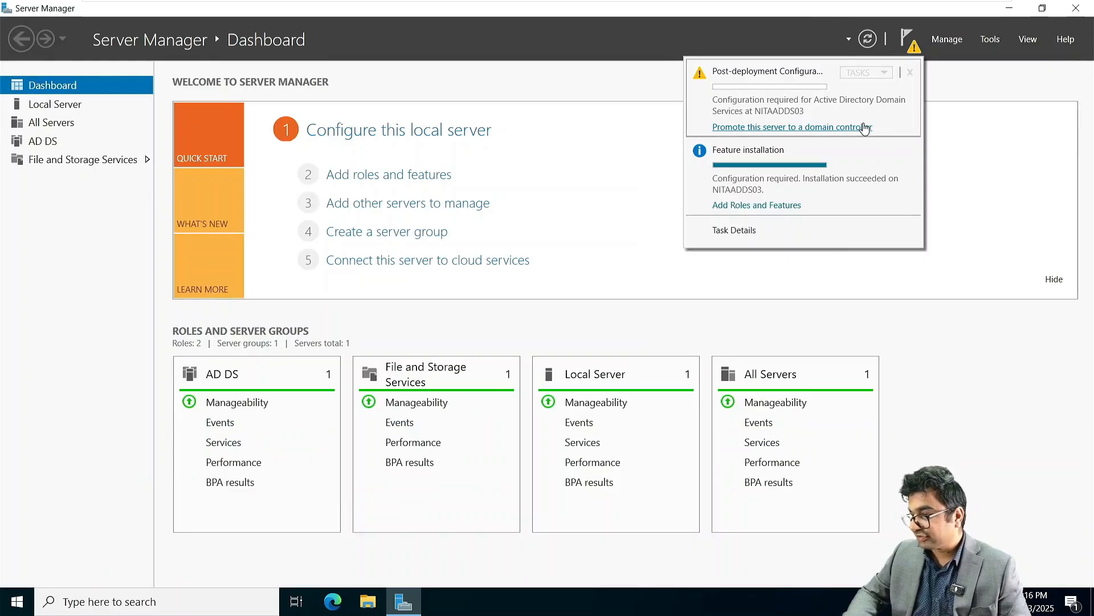
click(864, 127)
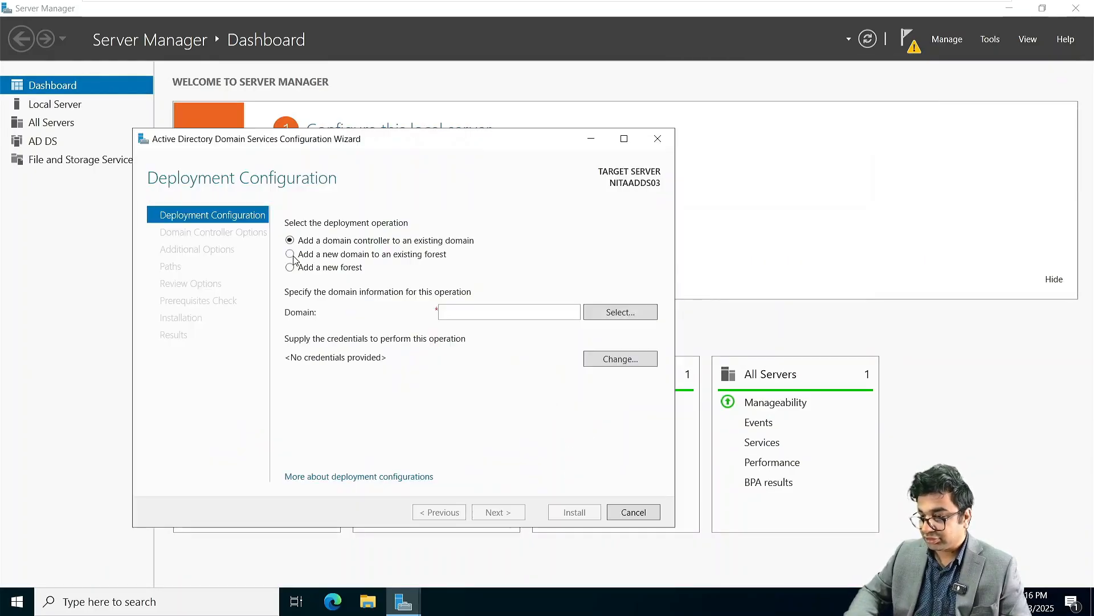
click(290, 254)
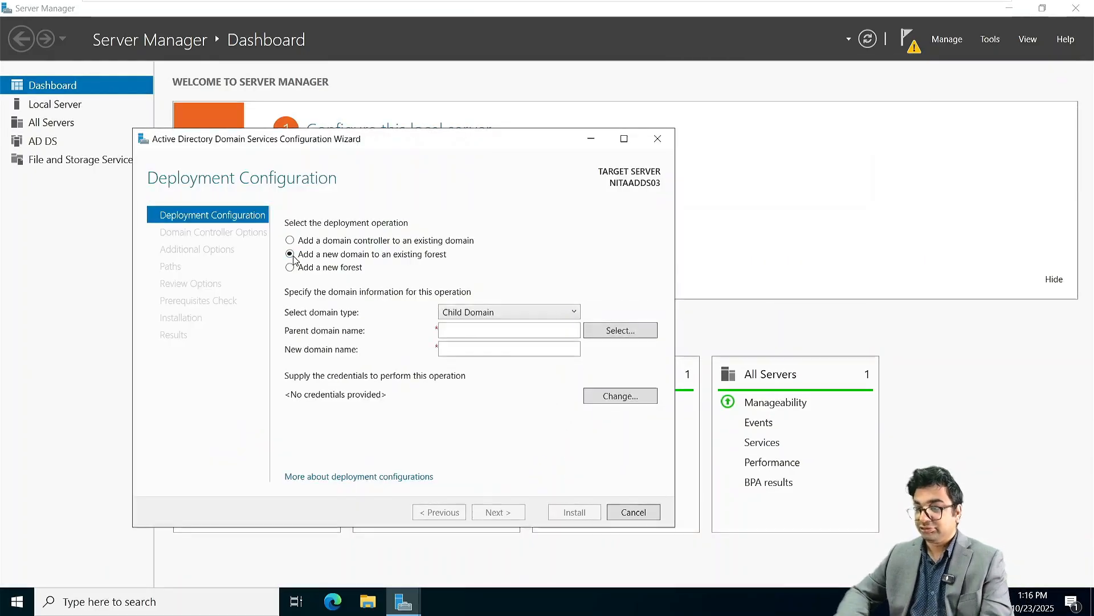
click(494, 317)
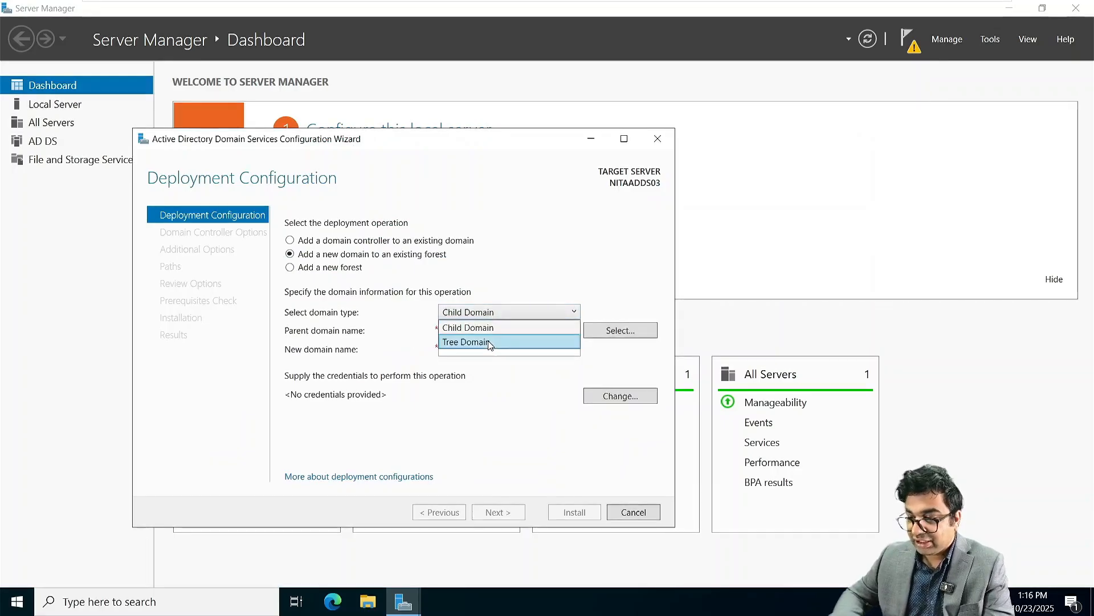
click(488, 343)
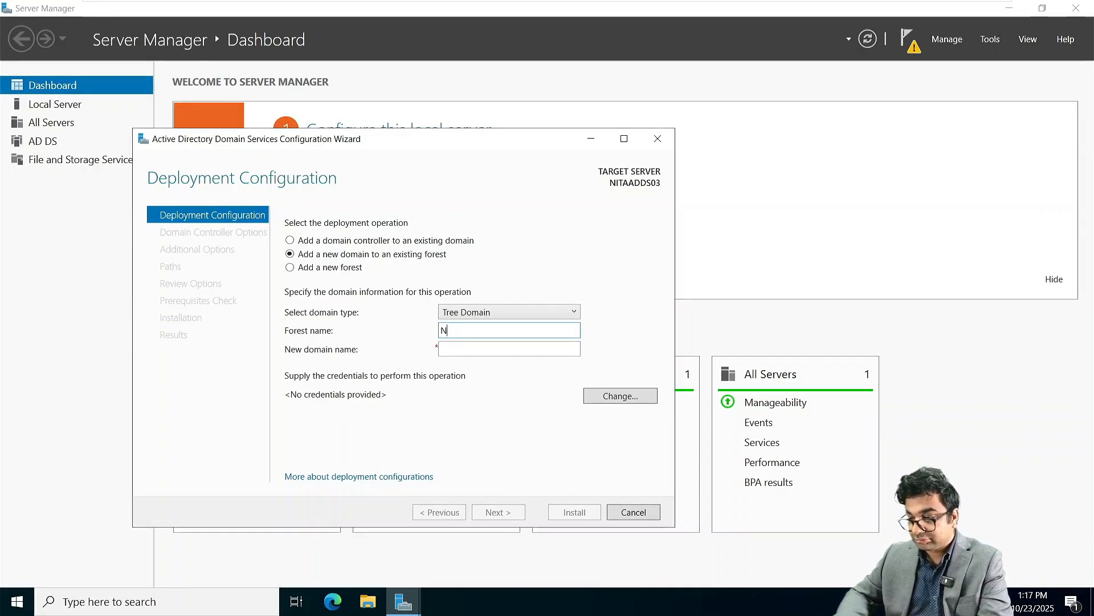
click(465, 343)
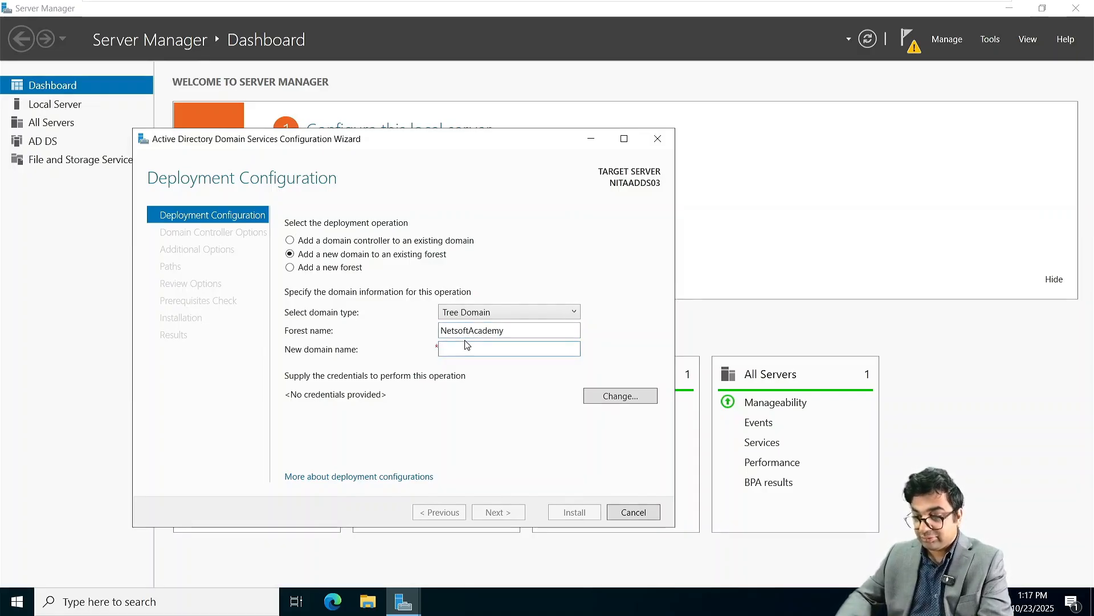
Step: Name the new domain NITA.local, supply the forest administrator's credentials, and continue
text(NITA)
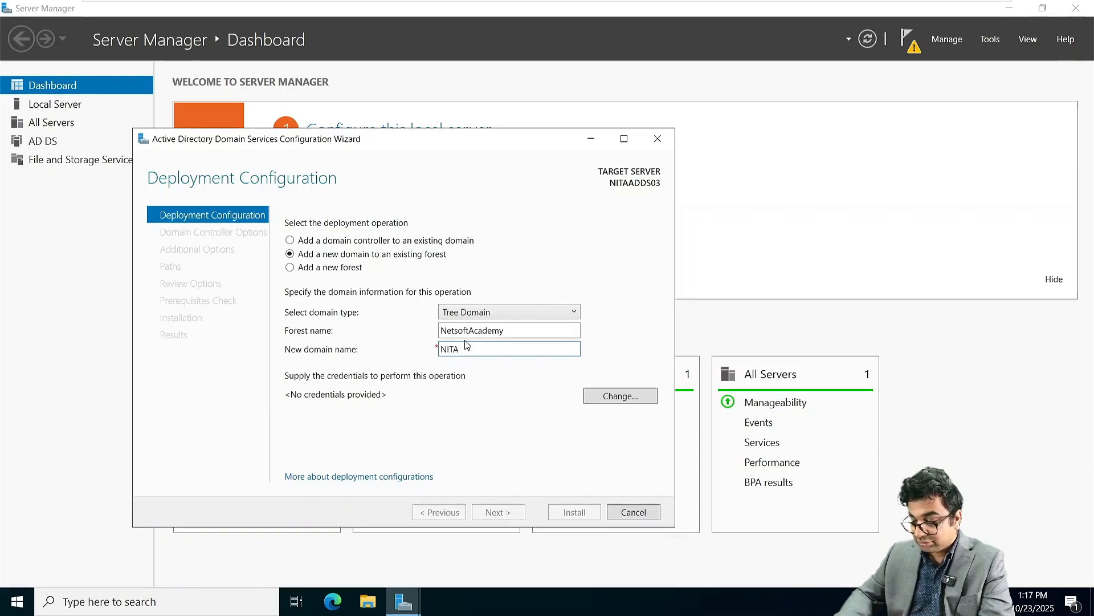
text(.local)
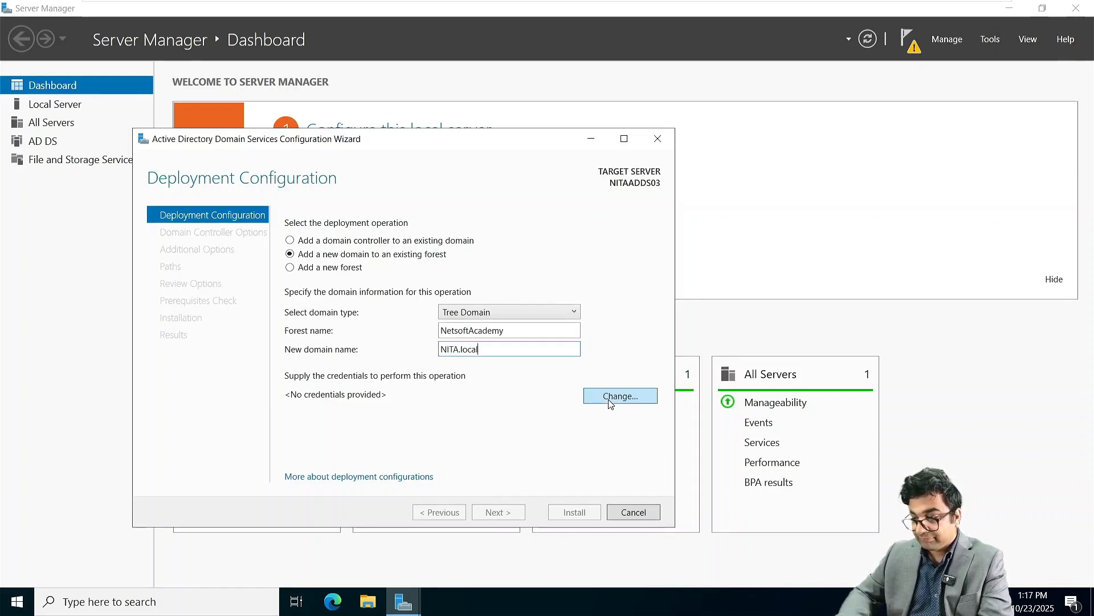
click(608, 399)
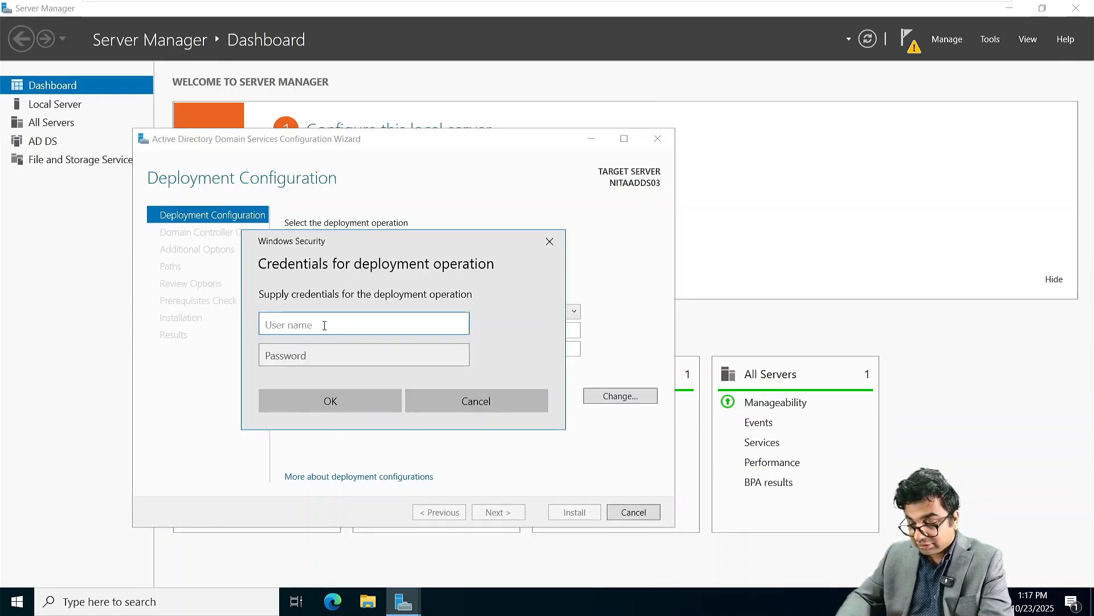
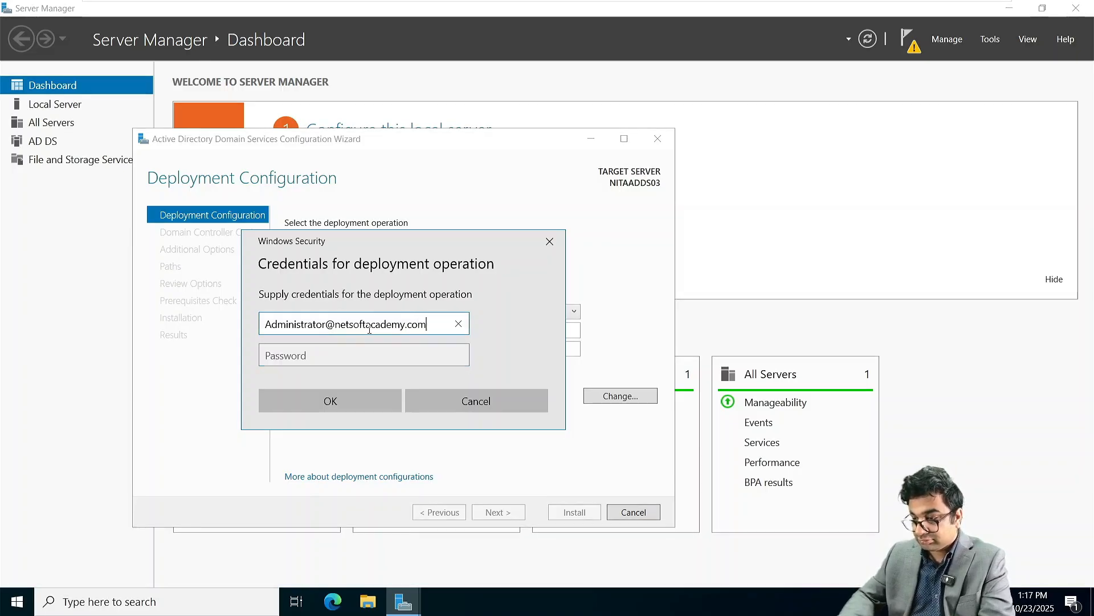
key(Tab)
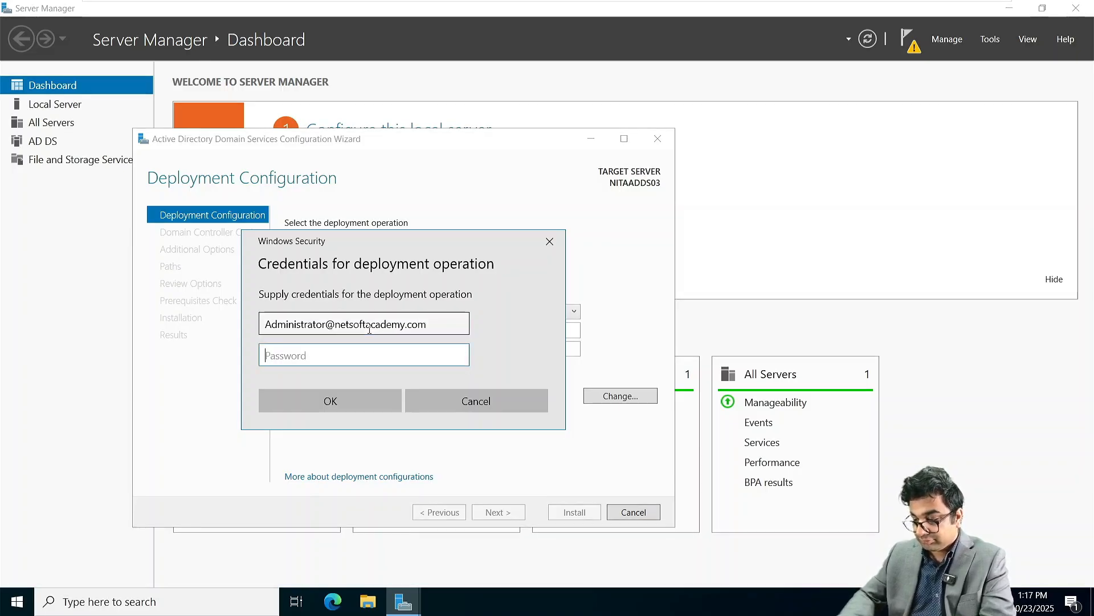
text(*)
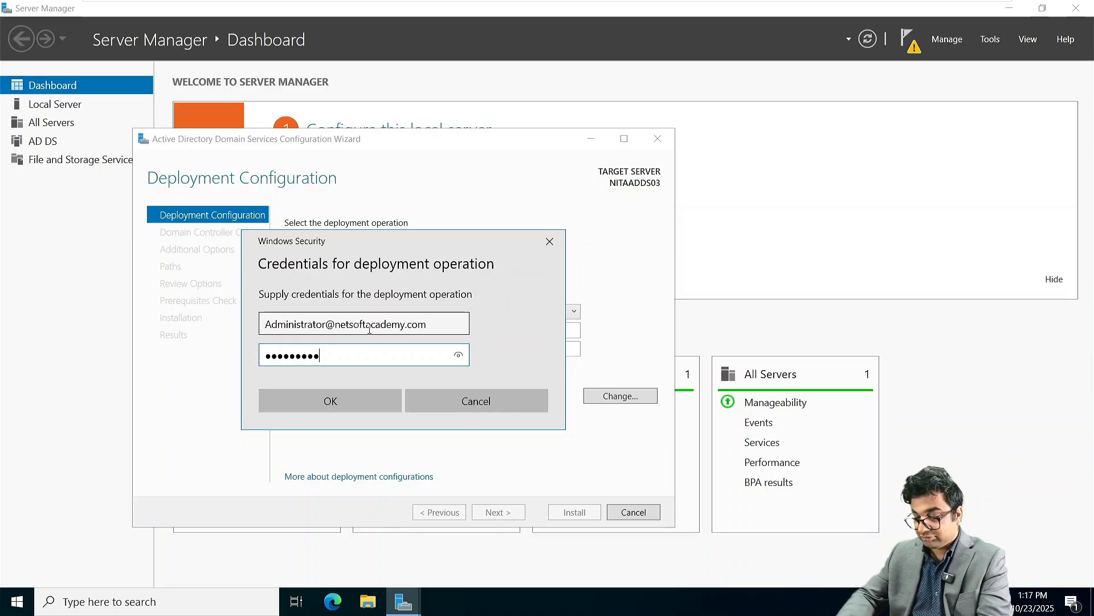
key(Return)
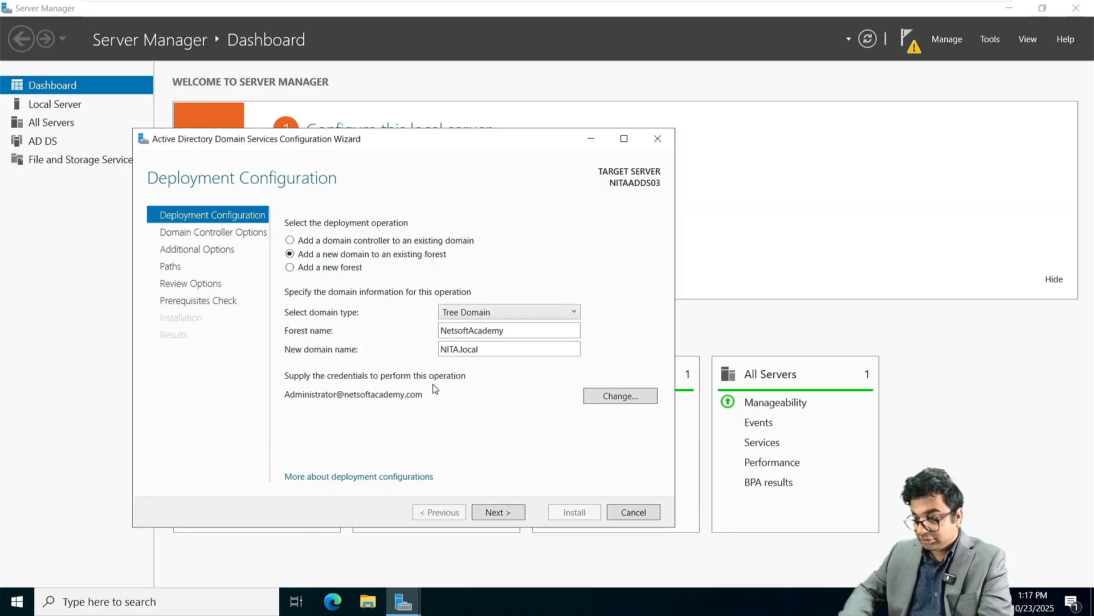
click(493, 512)
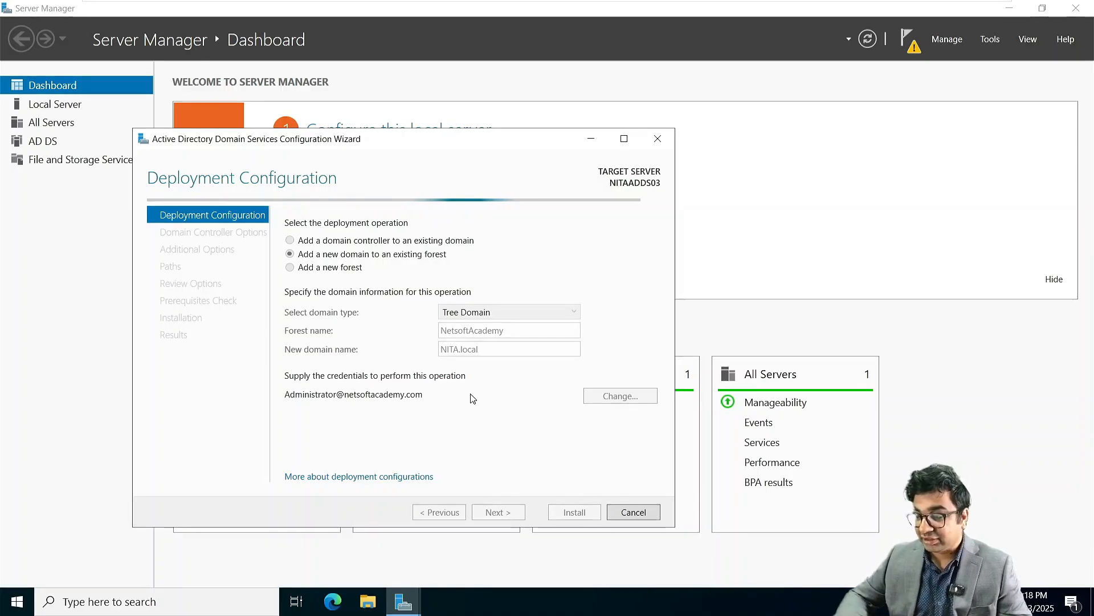
Step: Scroll the VMware tab bar to bring earlier virtual machine tabs into view
mouse_move(454, 3)
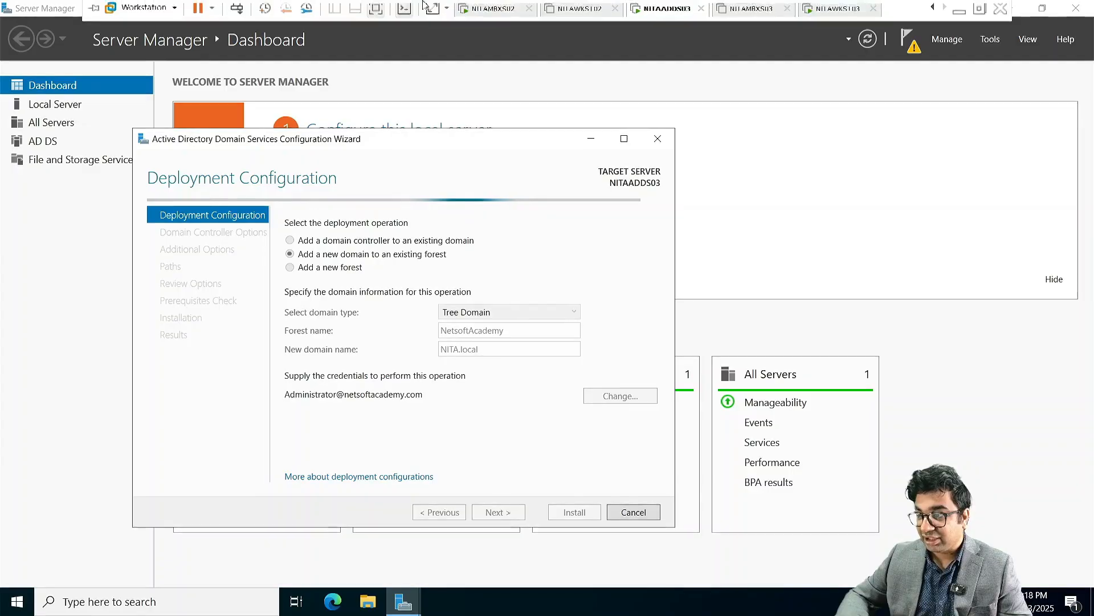
click(933, 10)
click(933, 10)
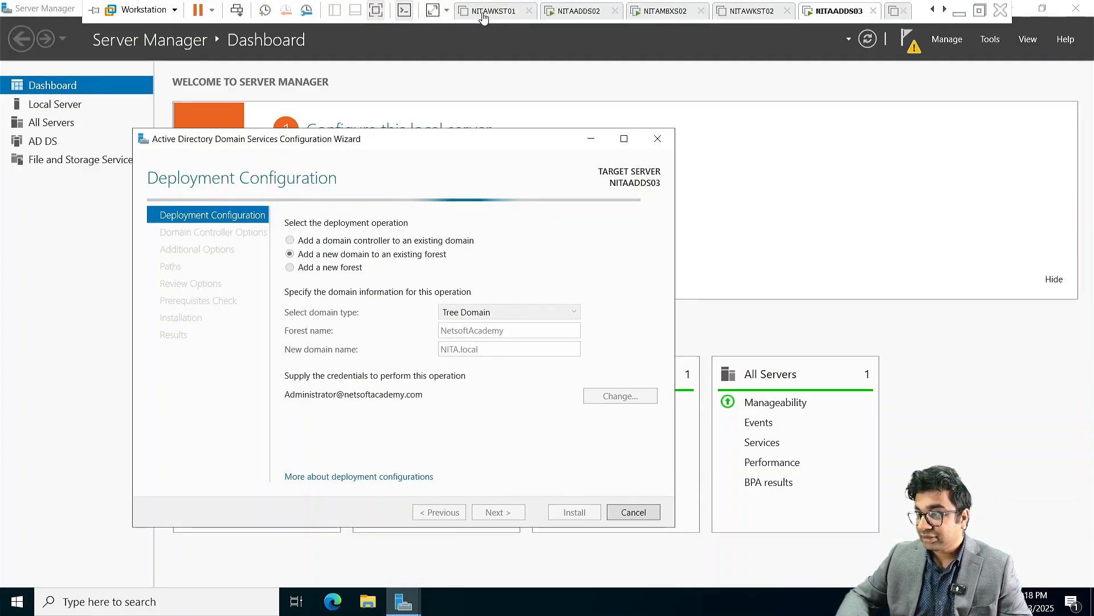
click(933, 9)
click(933, 10)
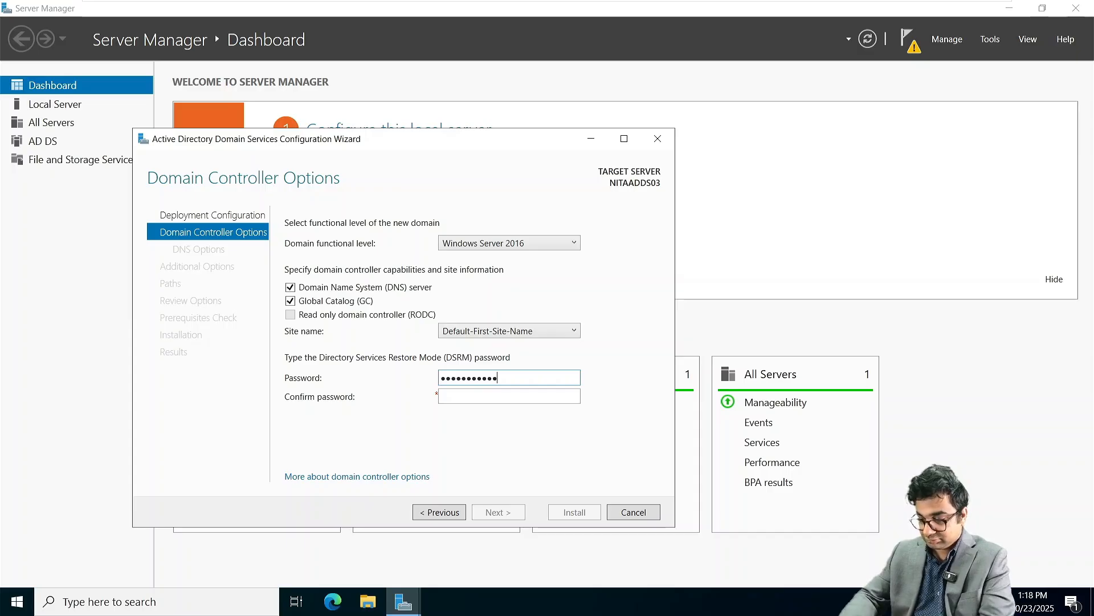
Step: Enter and confirm the DSRM restore password and advance past Domain Controller Options
text(1)
key(Tab)
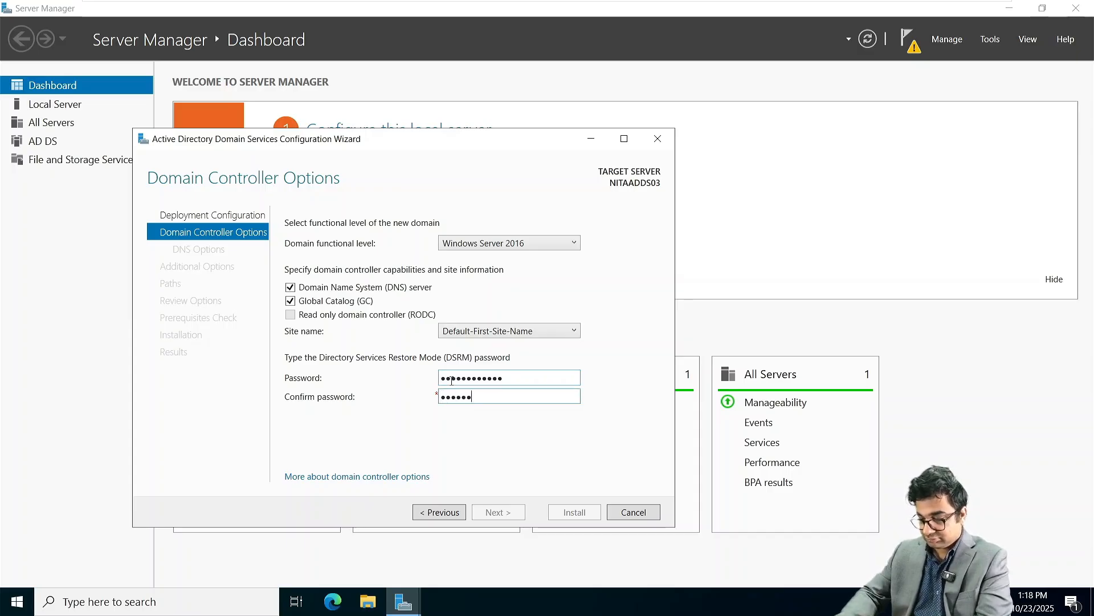
text(1)
key(Return)
key(Return)
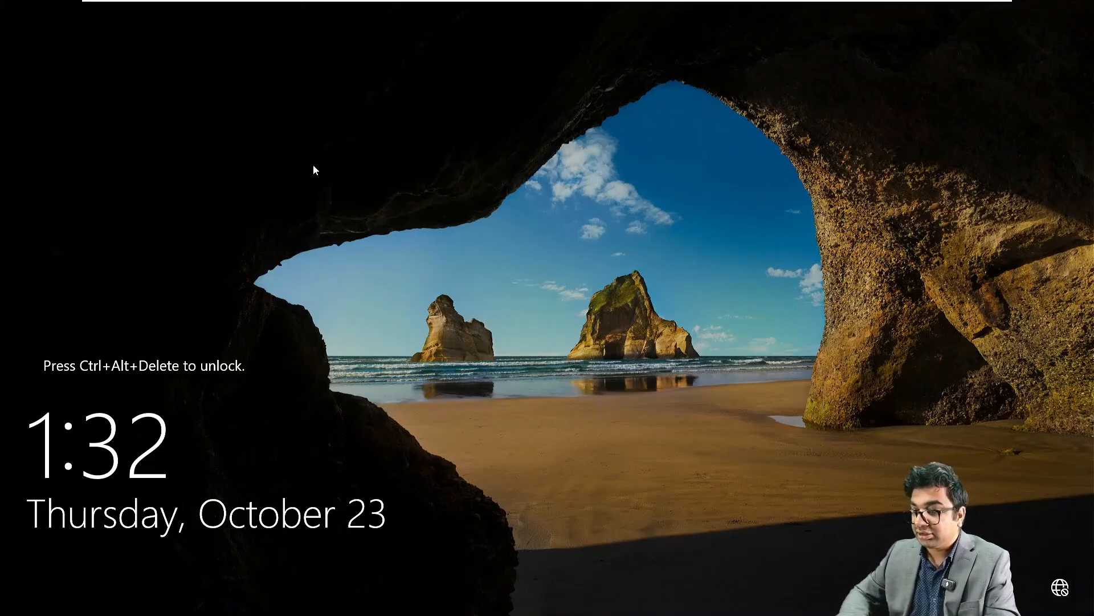
Step: Sign back in to NITAADDS03 with the domain administrator password
mouse_move(279, 3)
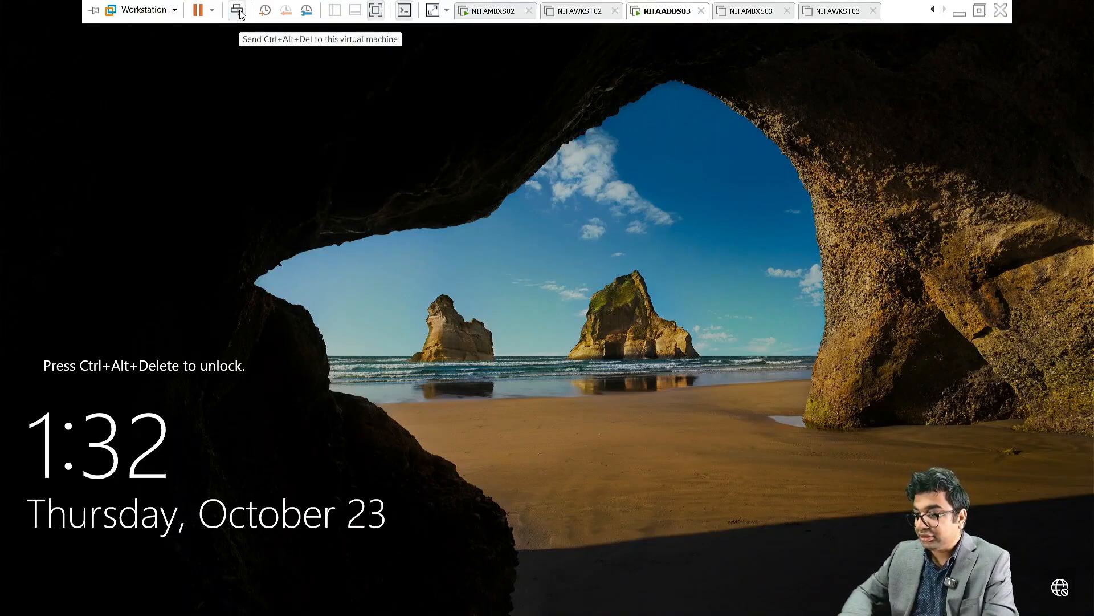
click(237, 12)
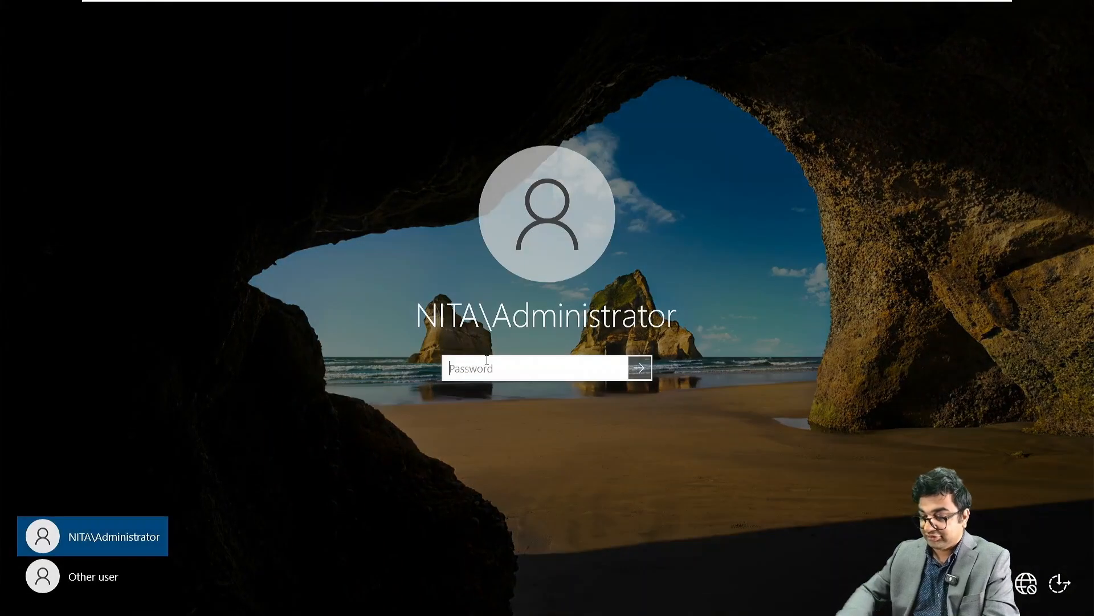
text(P@ssw0rd)
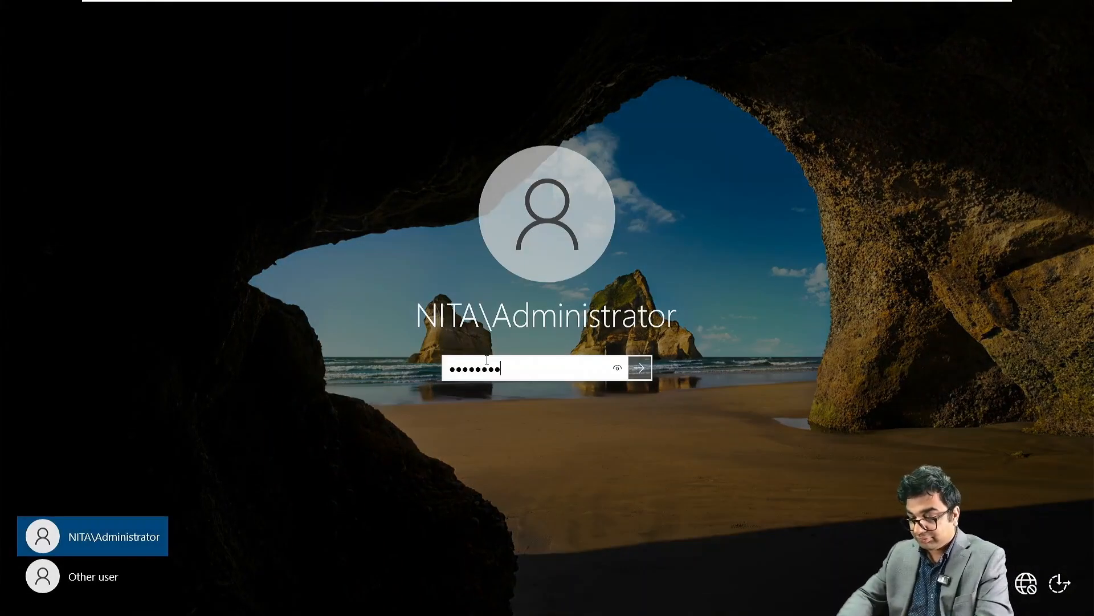
text(123)
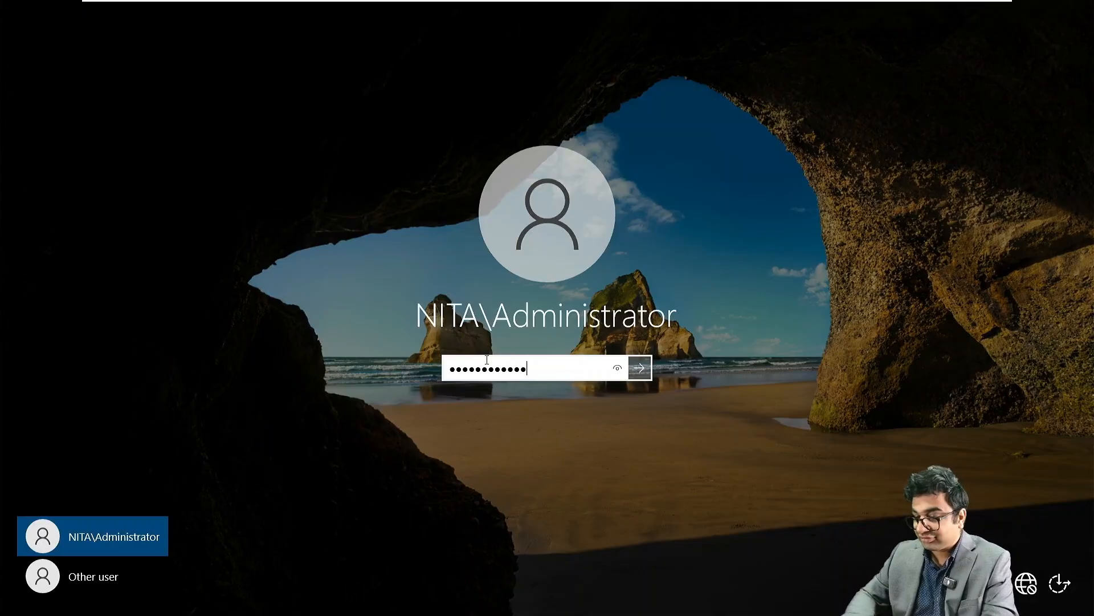
key(Return)
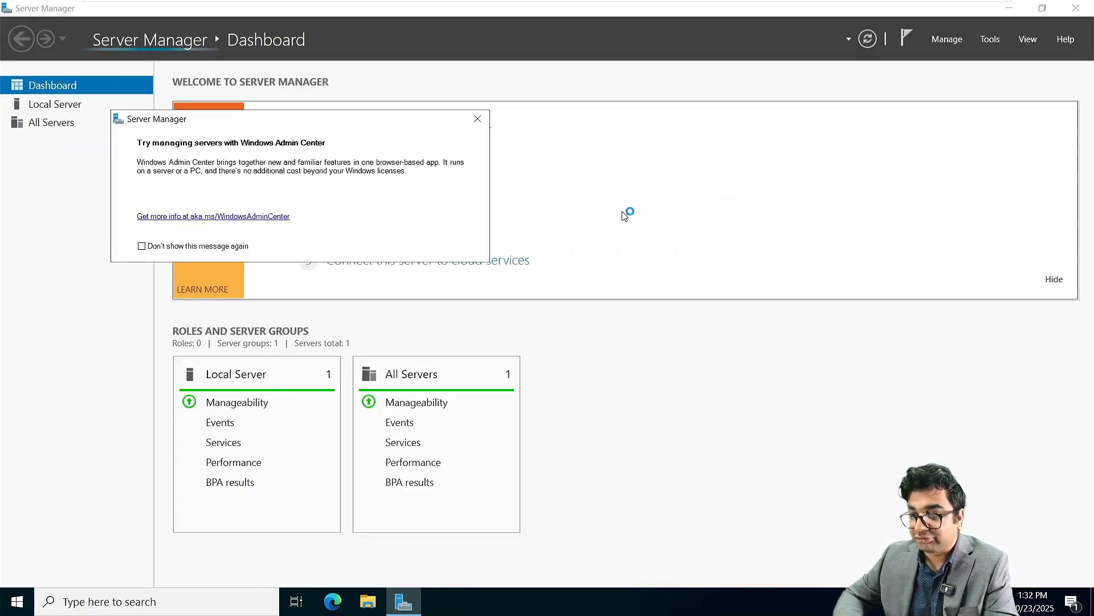
Step: Dismiss the Windows Admin Center message and launch Active Directory Users and Computers from Tools
click(476, 117)
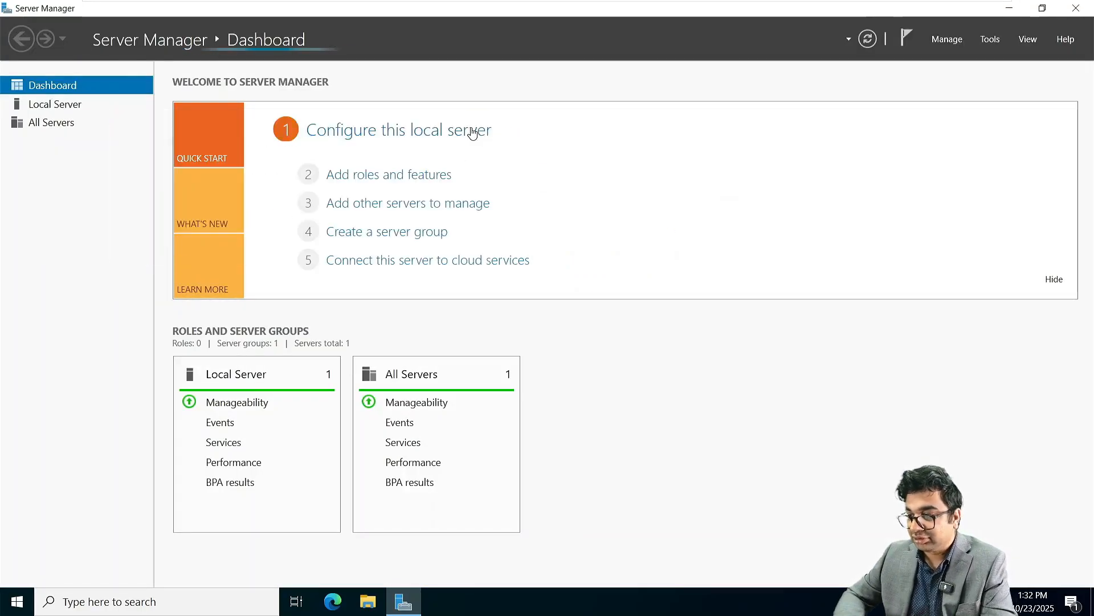
click(992, 39)
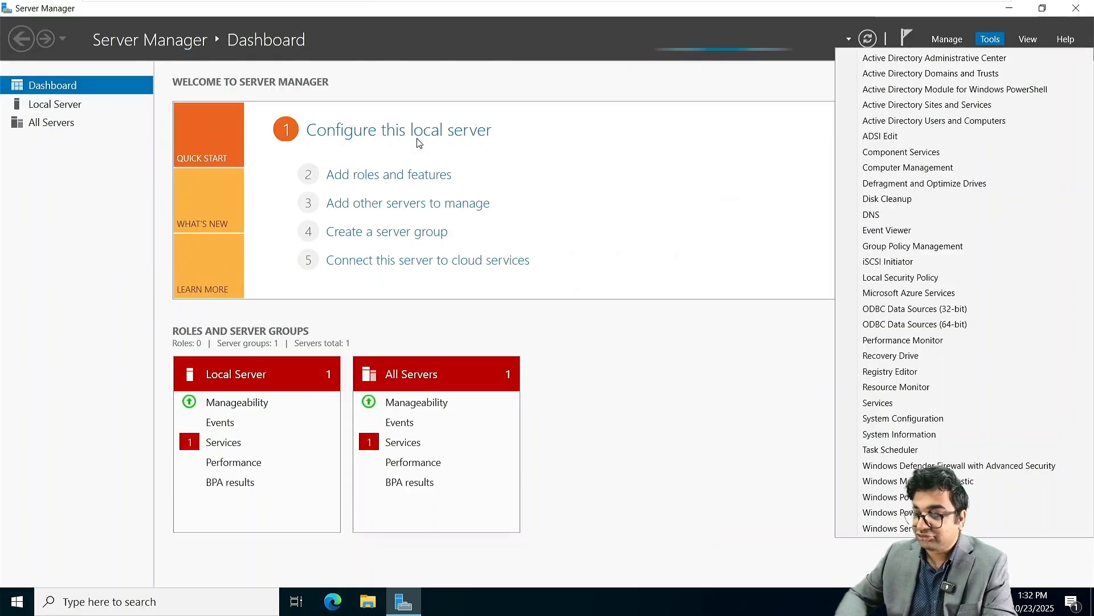
click(943, 124)
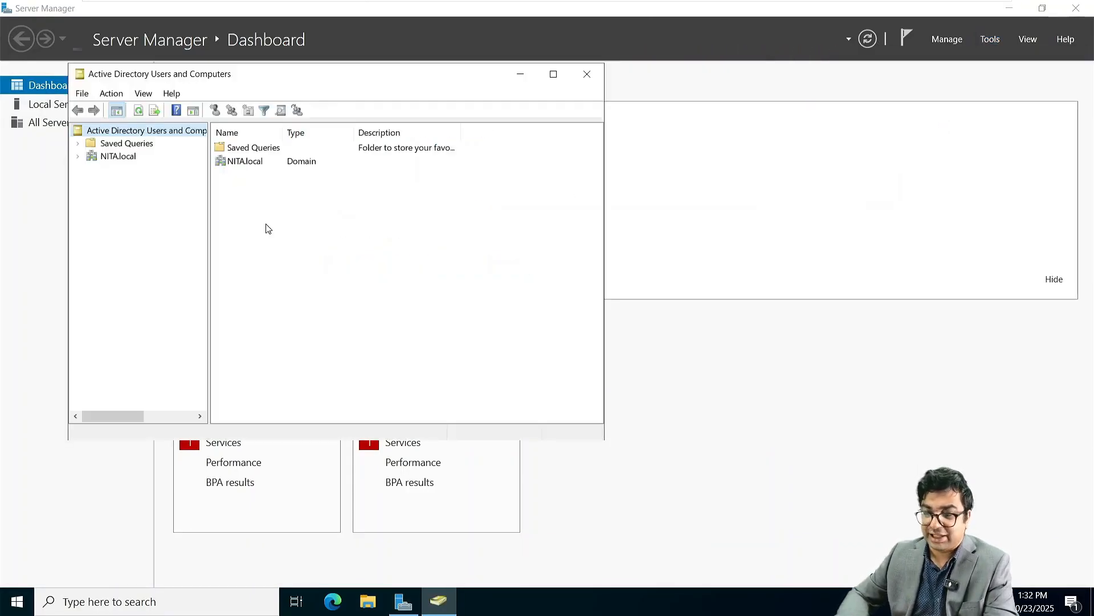
click(131, 155)
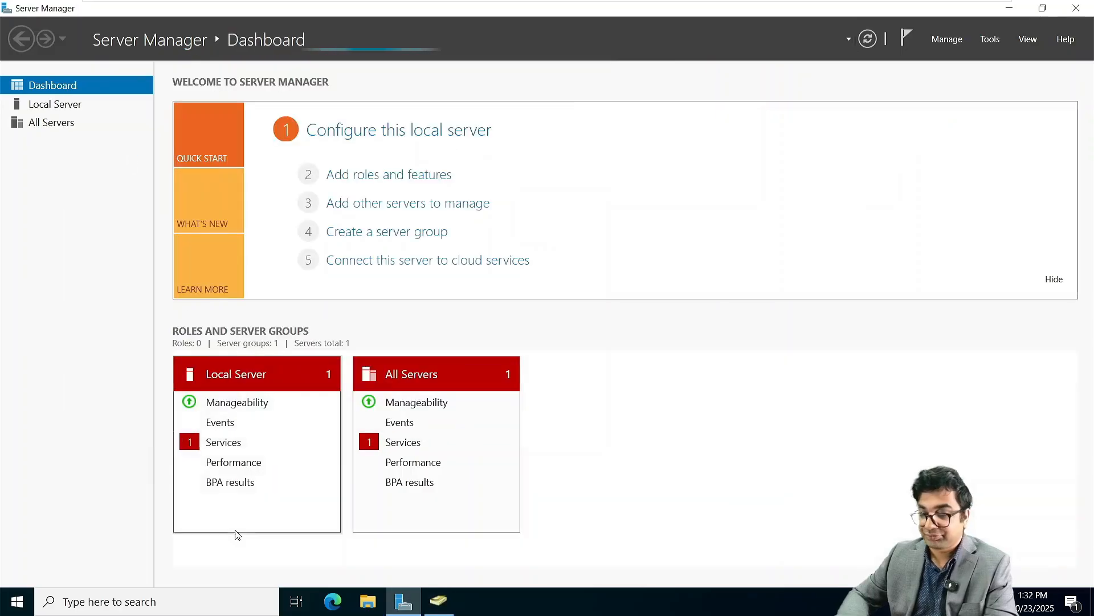
click(430, 604)
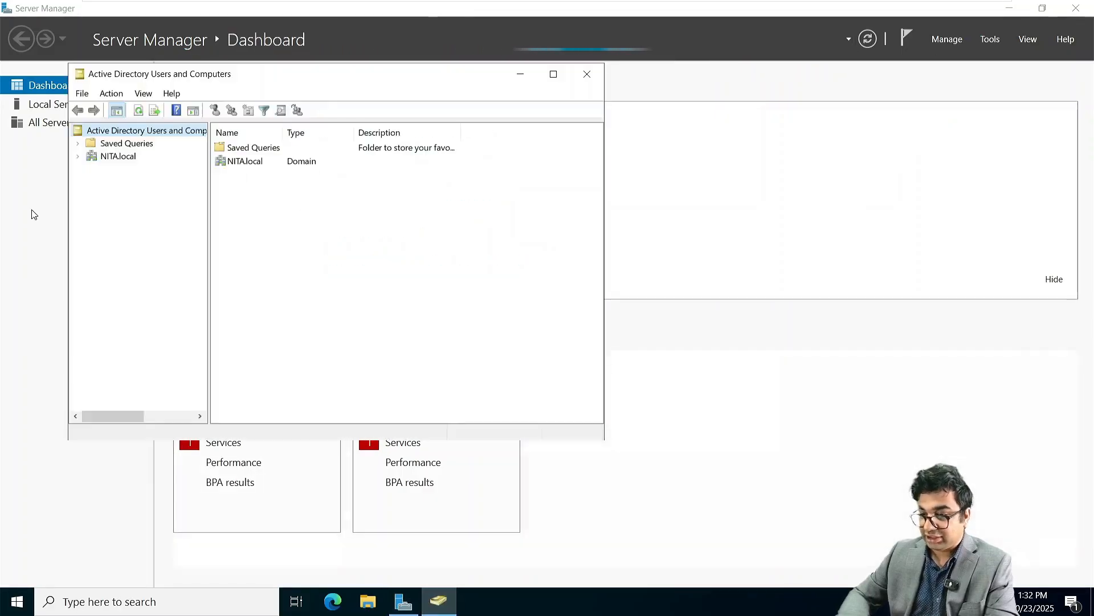
Step: Add an organizational unit named Montreal under the NITA.local domain
click(120, 156)
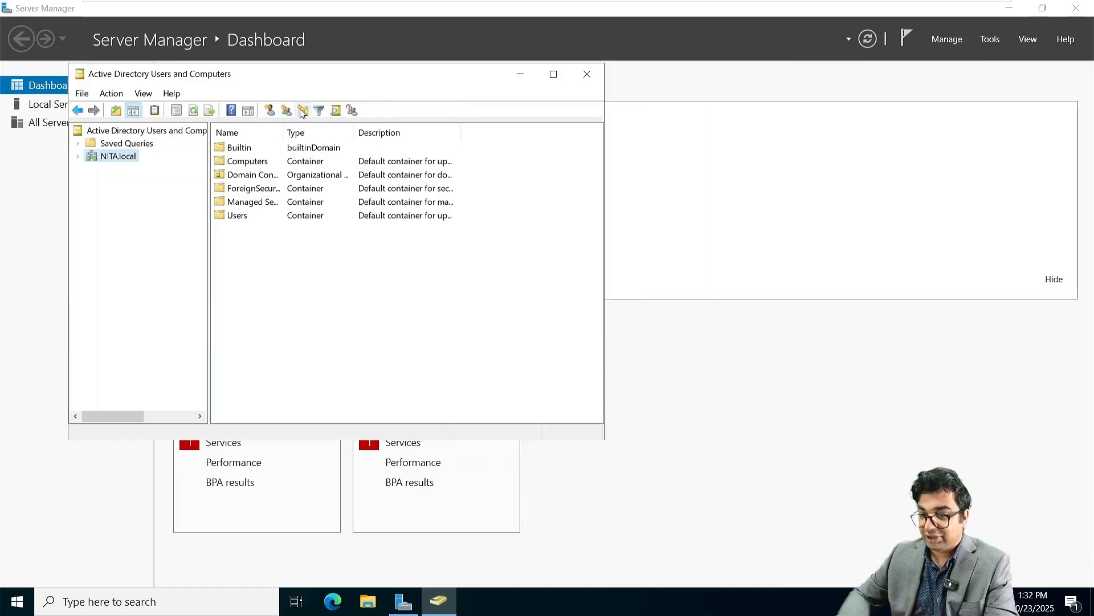
click(301, 110)
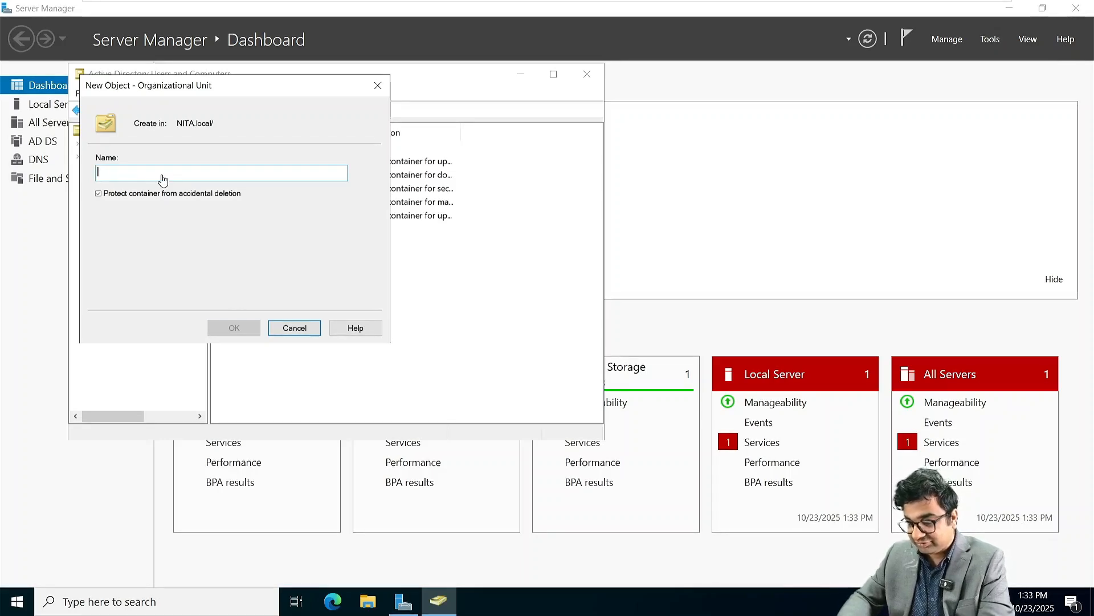
text(F)
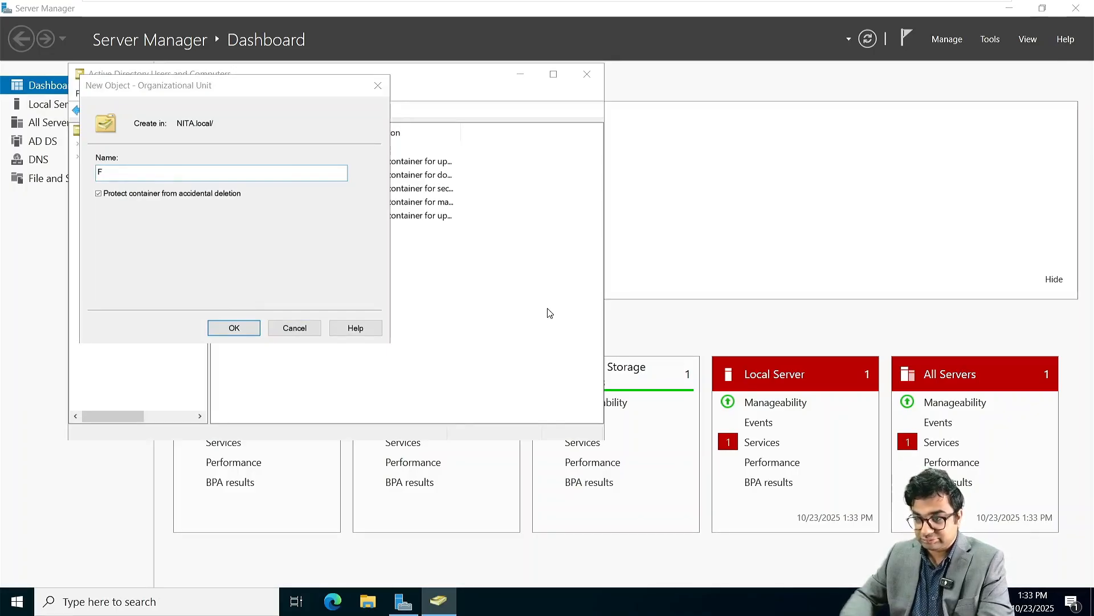
key(BackSpace)
text(Mont)
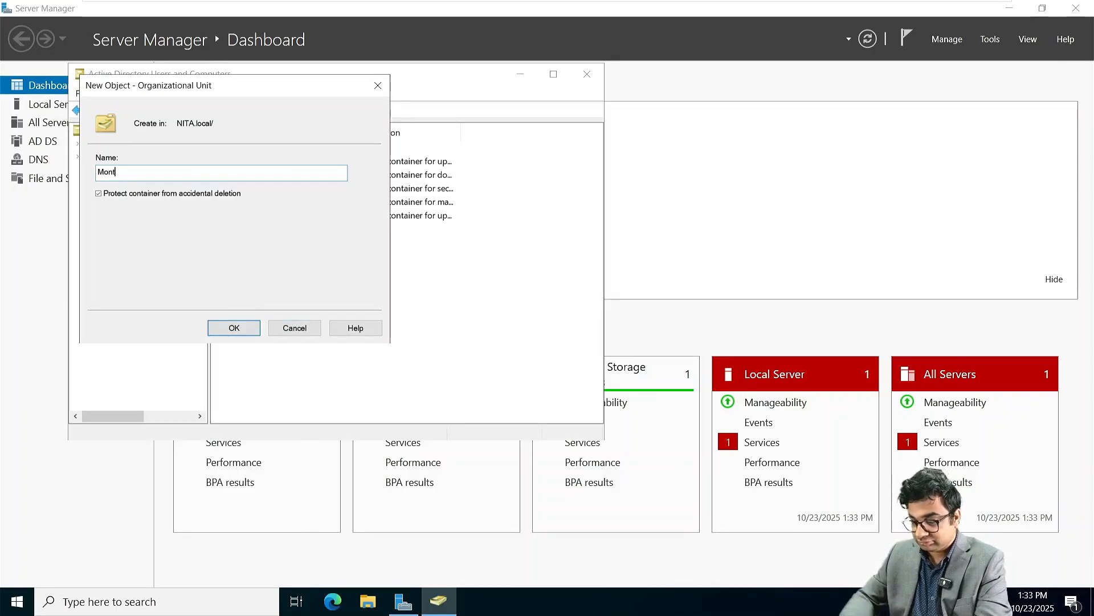
text(real)
key(Return)
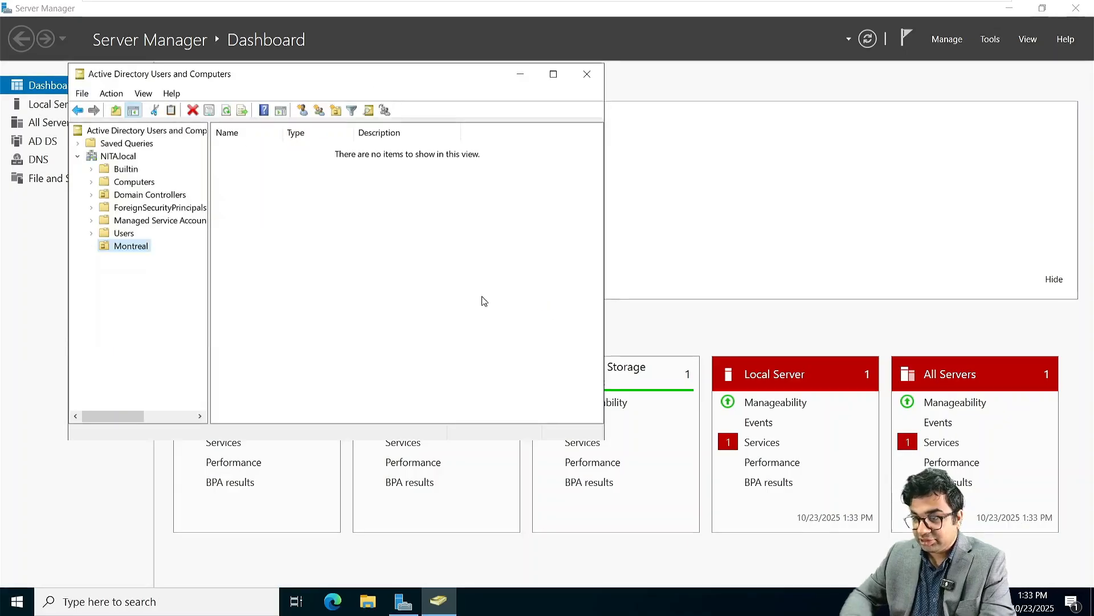
Step: Start a new user in the Montreal OU, entering the user's full name and logon name
click(302, 110)
click(200, 203)
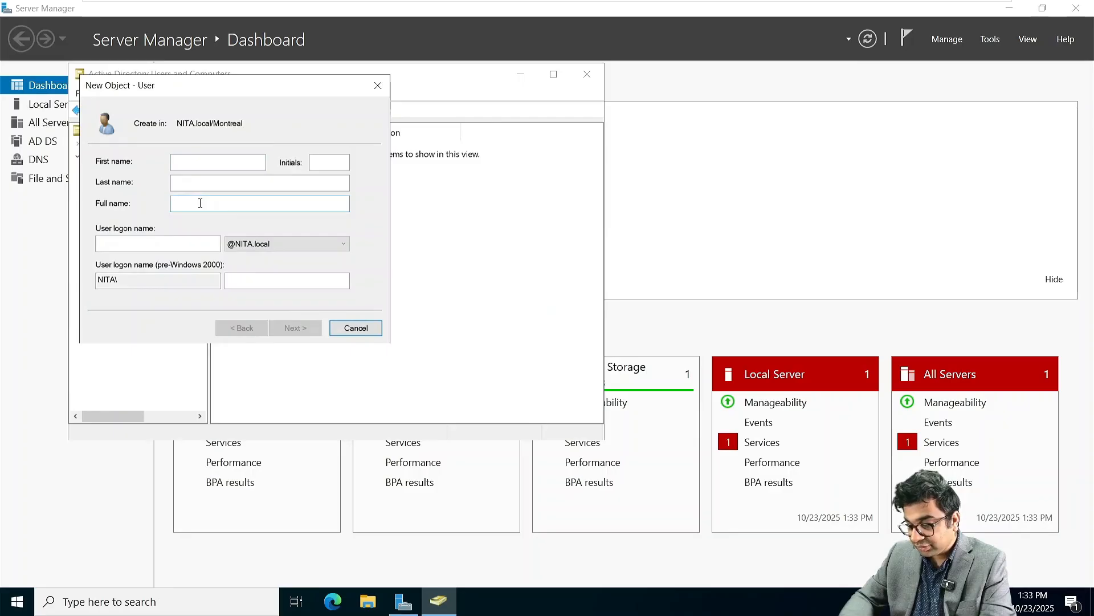
text(Jet Li)
key(Tab)
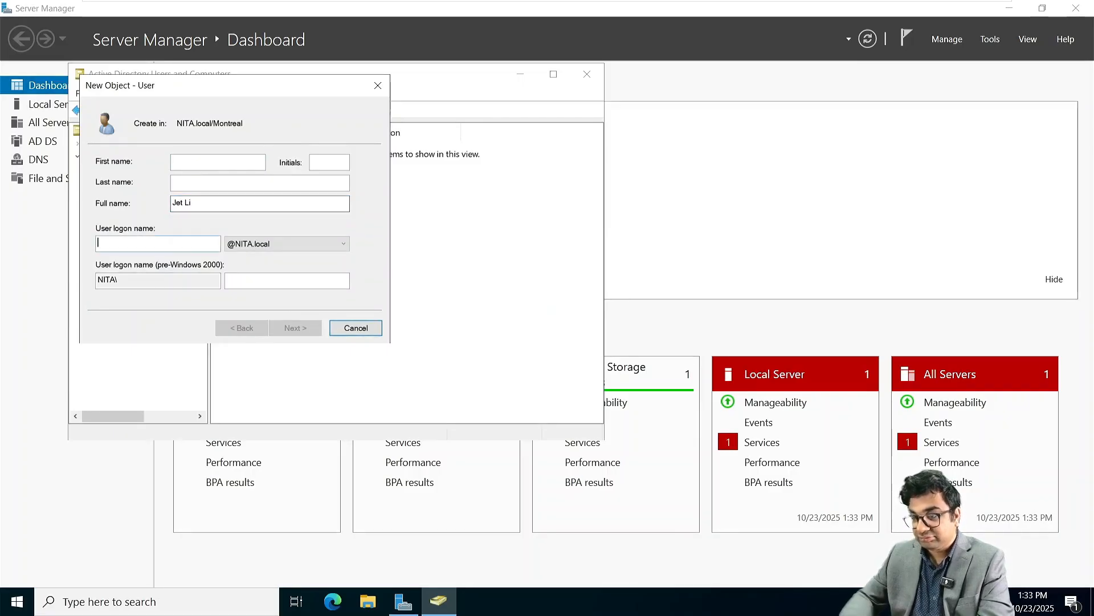
text(jli)
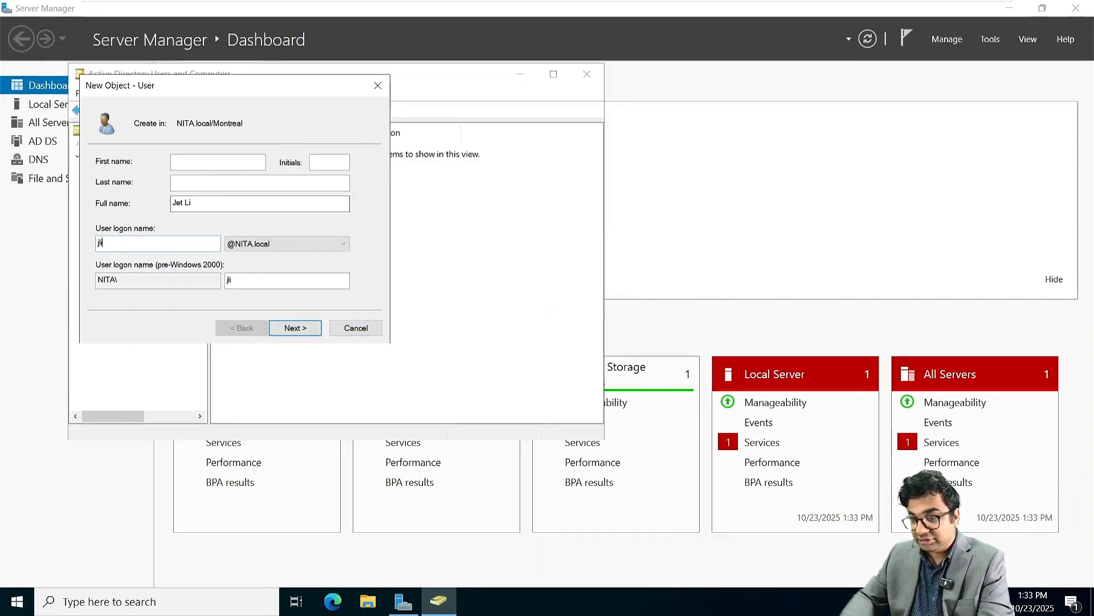
key(Return)
Step: Set a never-expiring password with no change at next logon, finish the user, then view Computers
text(P)
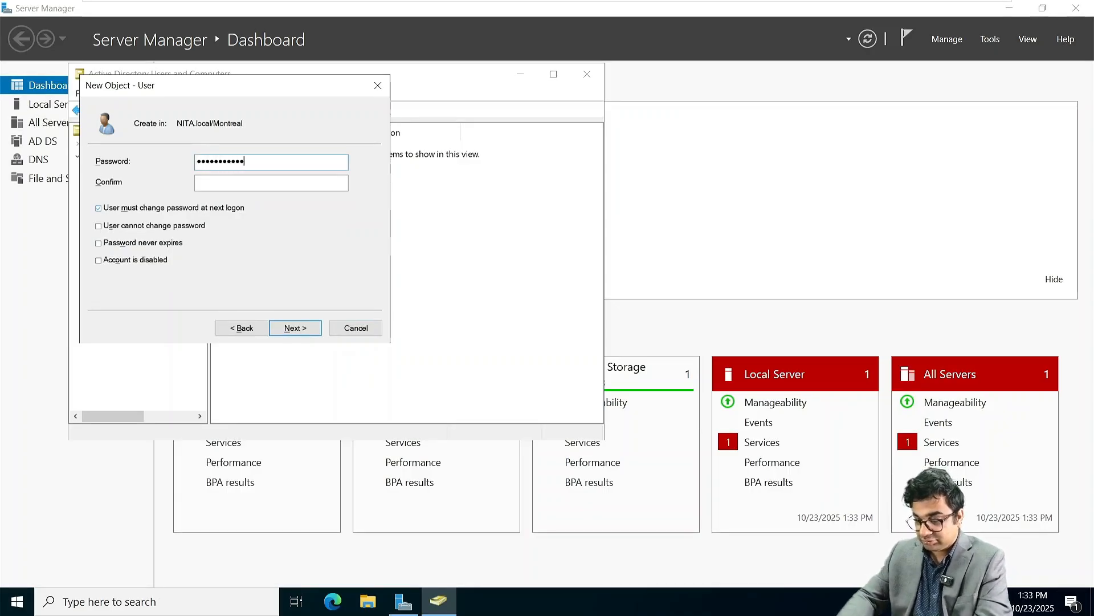
text(P)
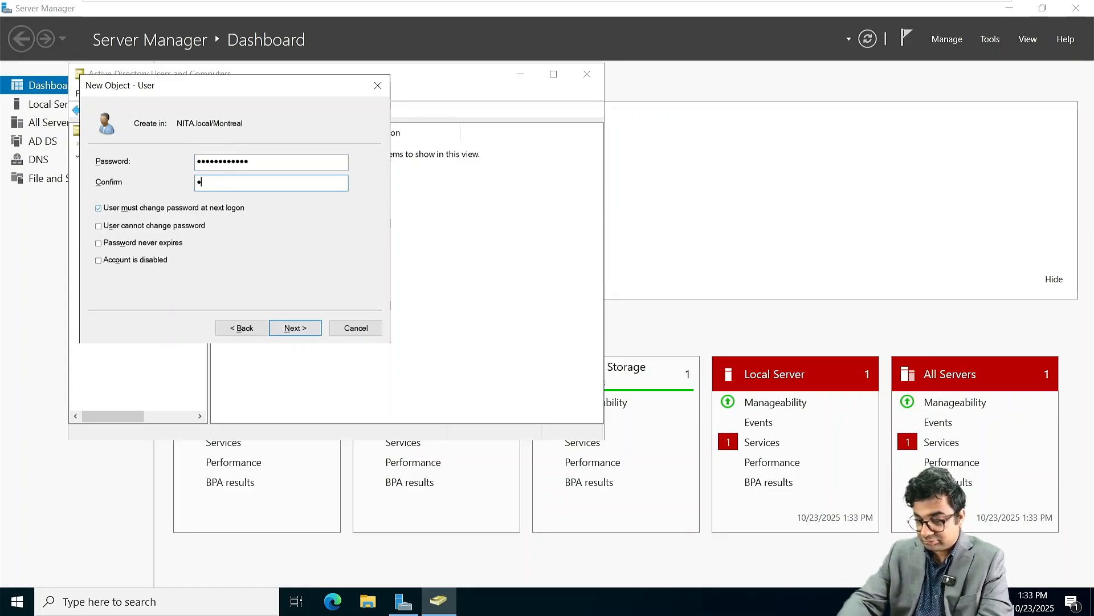
text(assword@12)
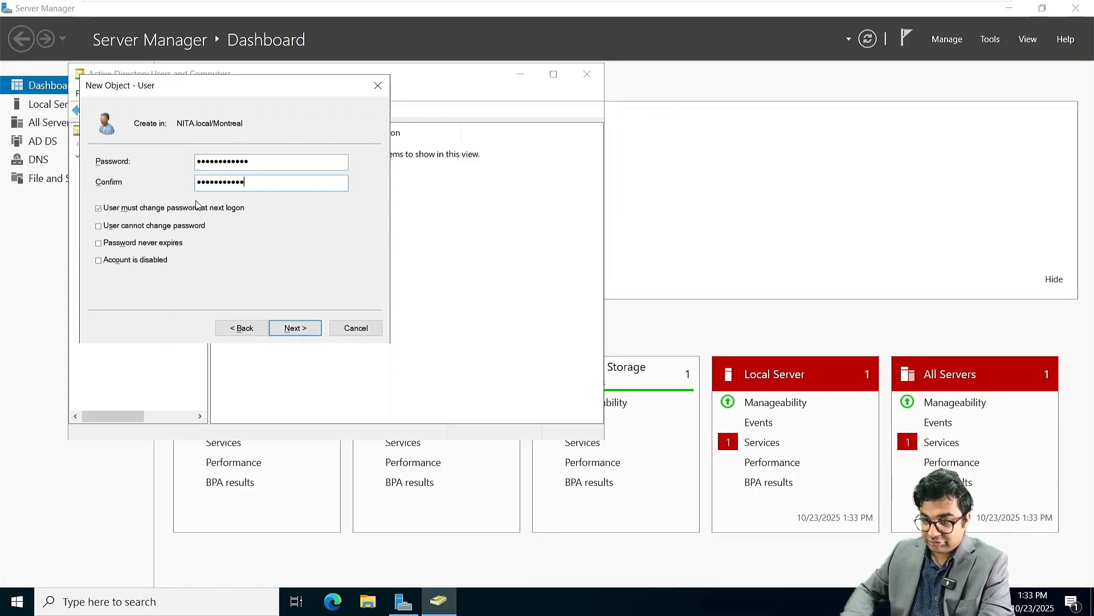
click(125, 213)
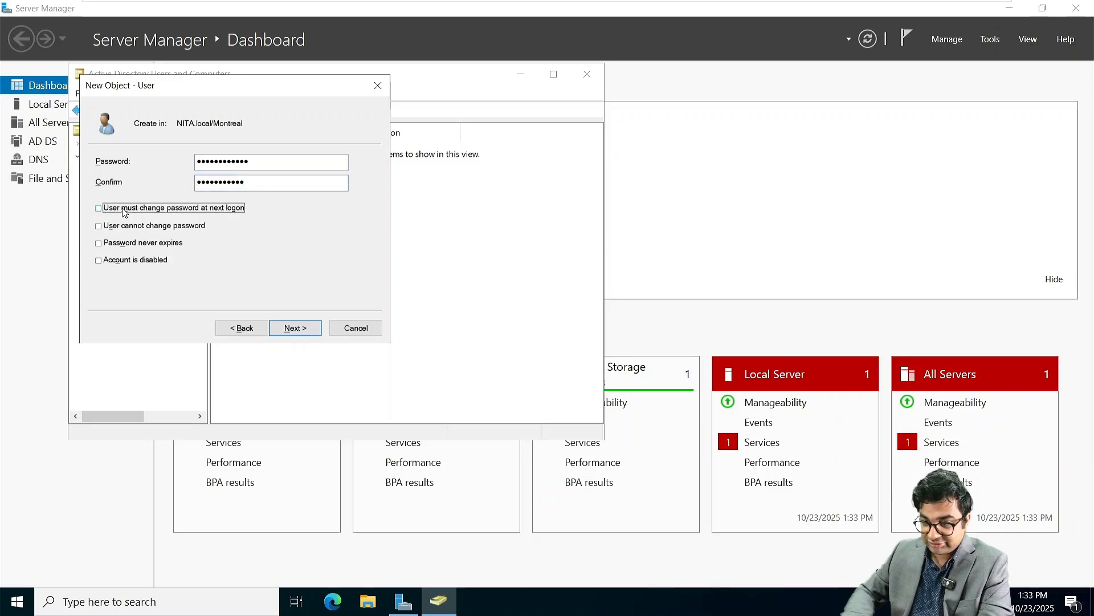
click(106, 246)
click(295, 329)
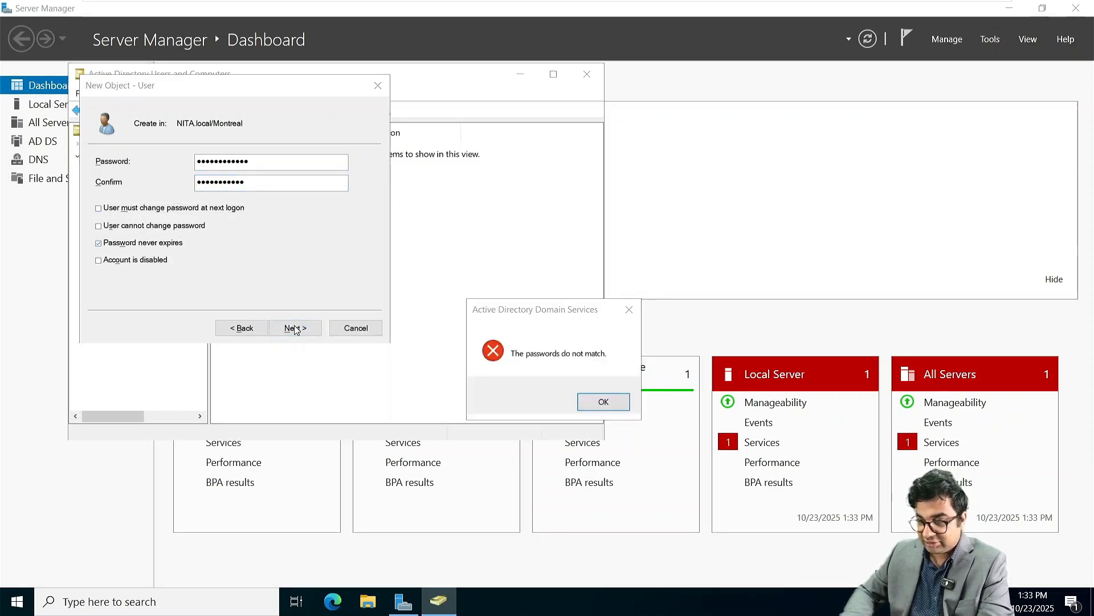
click(593, 399)
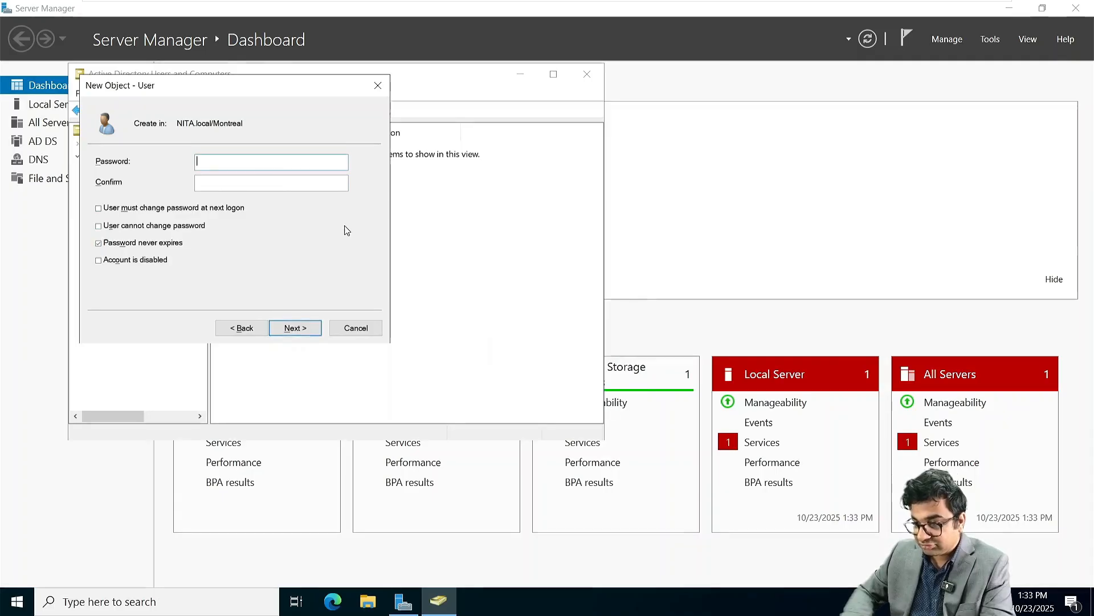
text(••••)
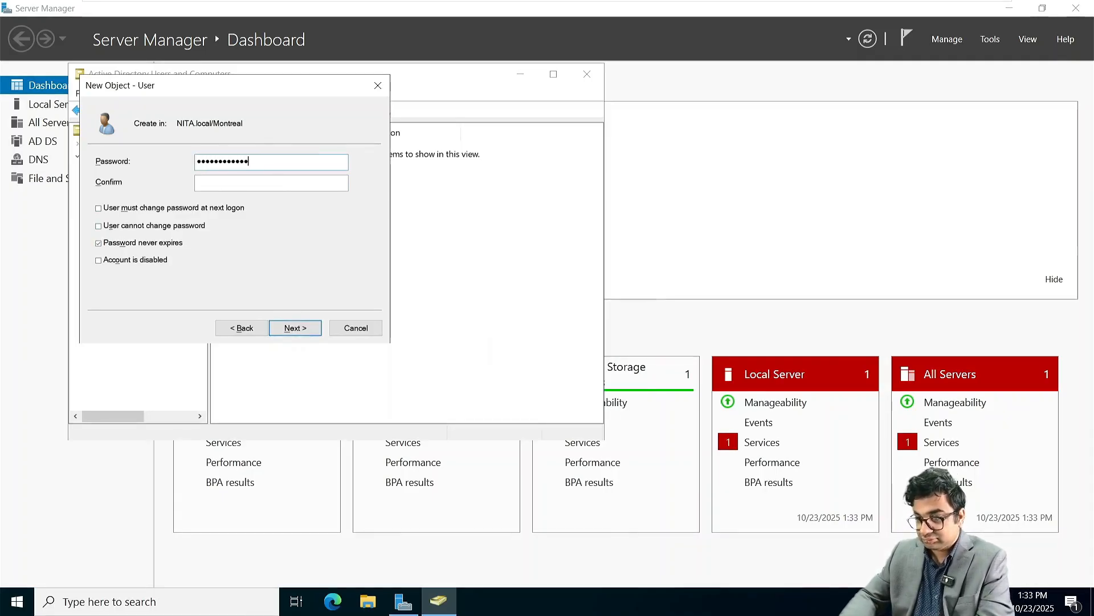
key(Tab)
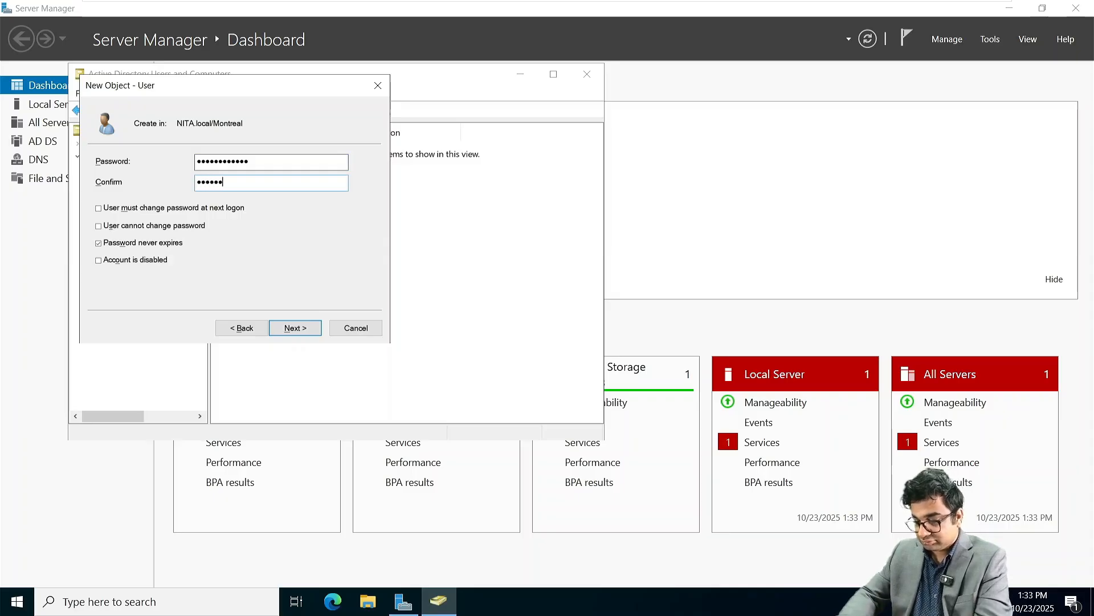
click(298, 329)
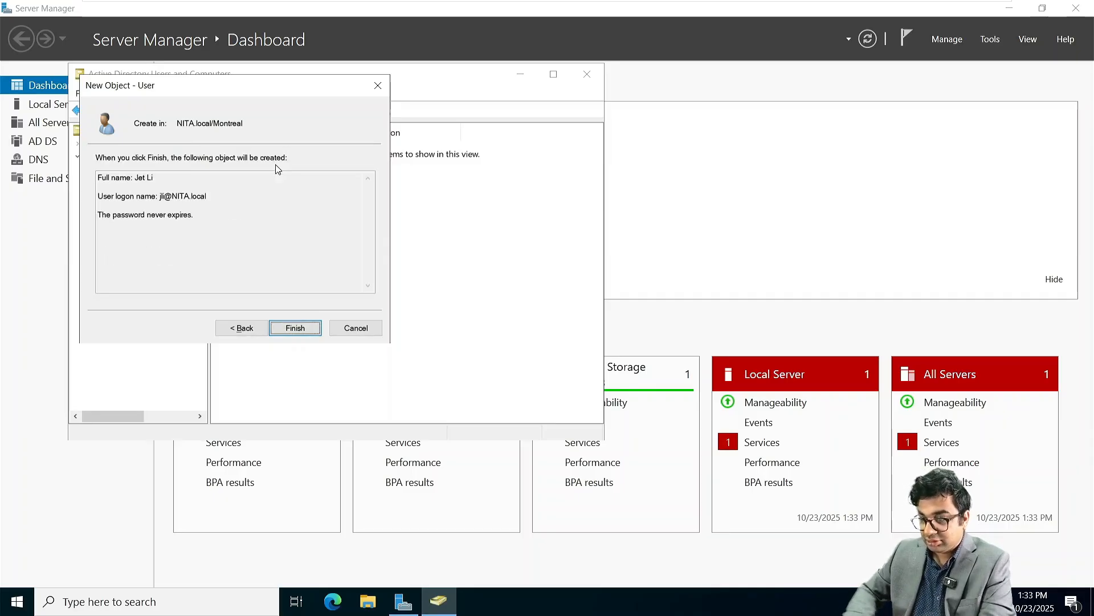
click(295, 328)
click(134, 181)
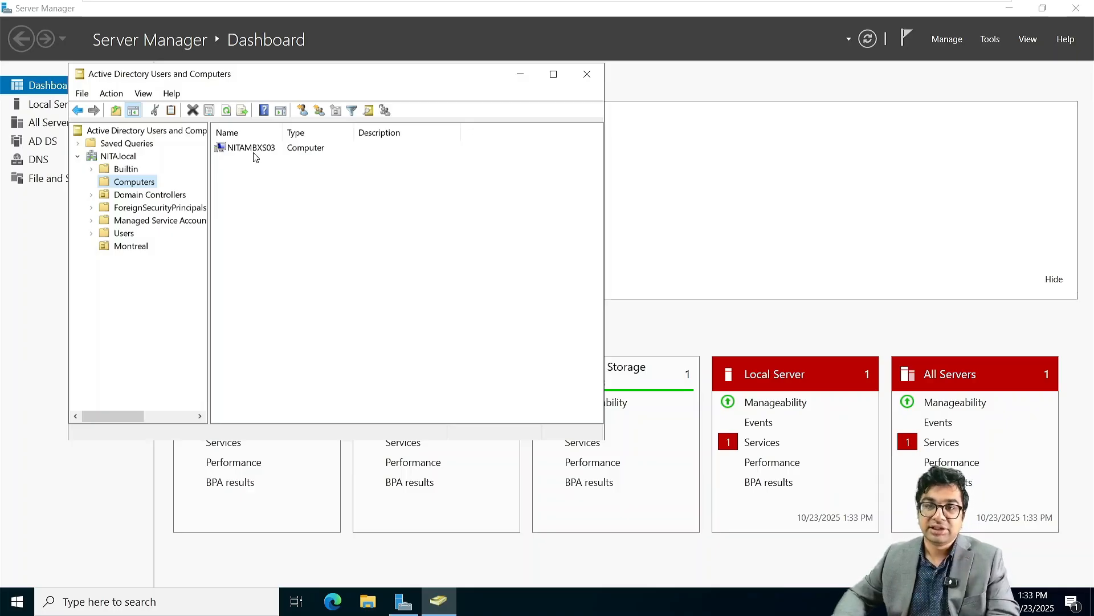
Step: Check Exchange setup on NITAMBXS02, then open NITAADDS02 and begin entering the Administrator password
mouse_move(559, 7)
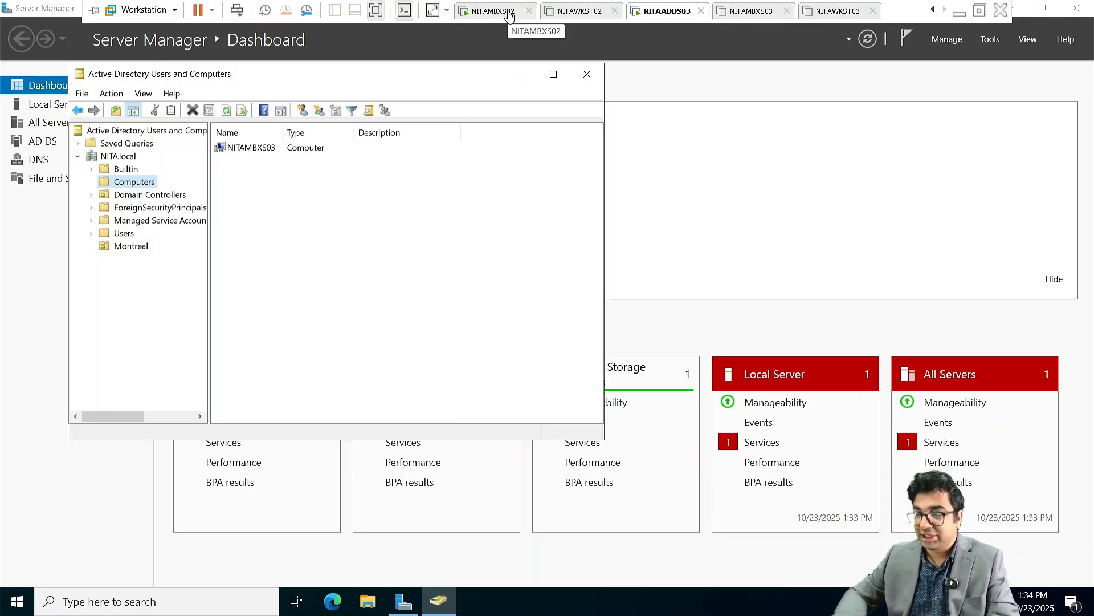
click(509, 14)
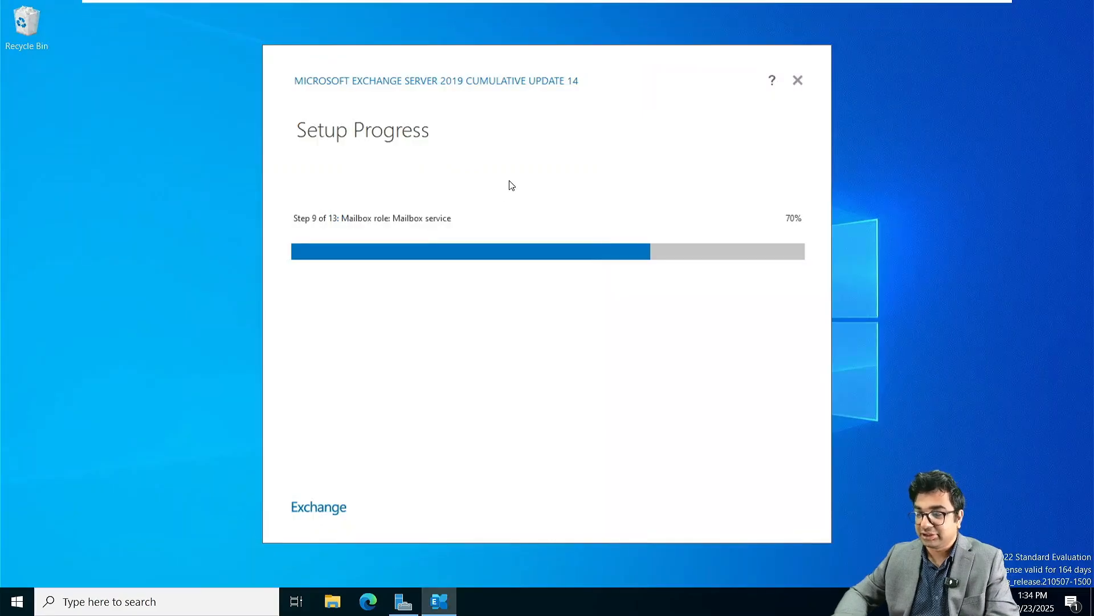
mouse_move(470, 5)
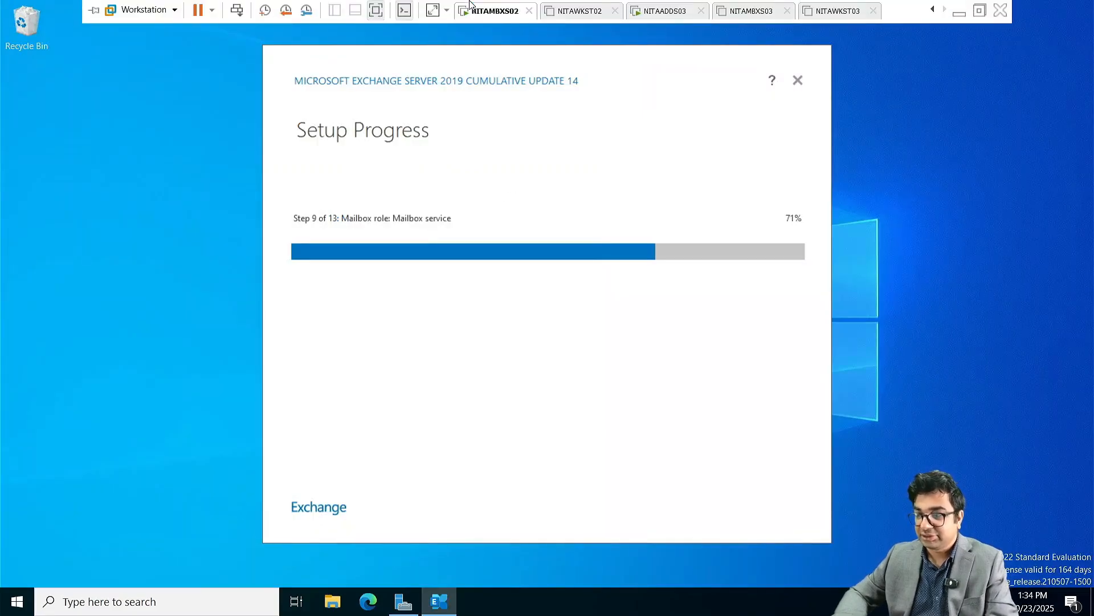
click(936, 10)
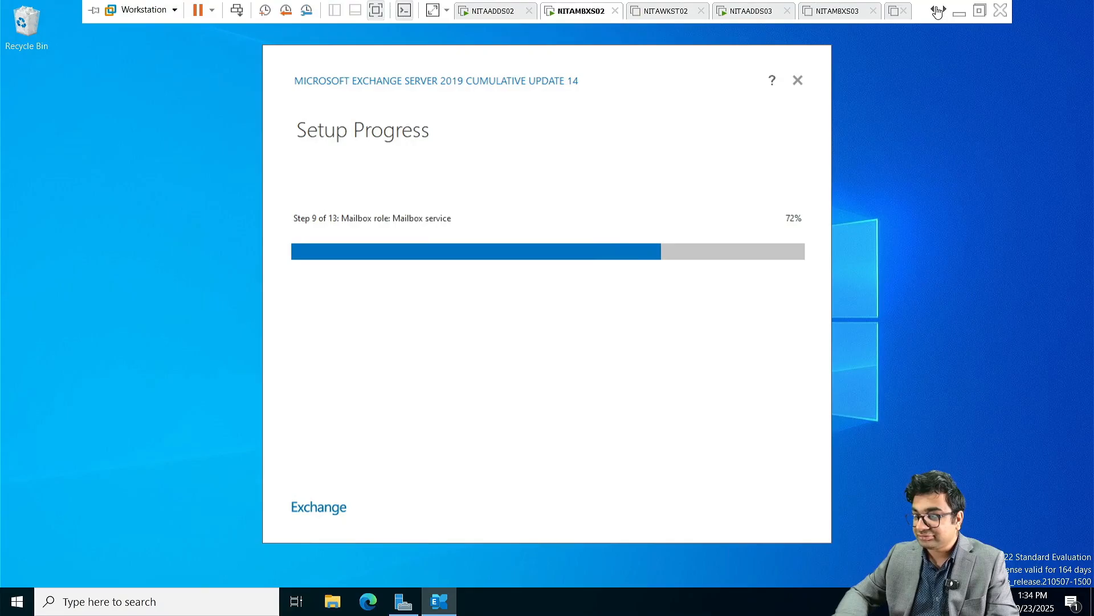
click(489, 11)
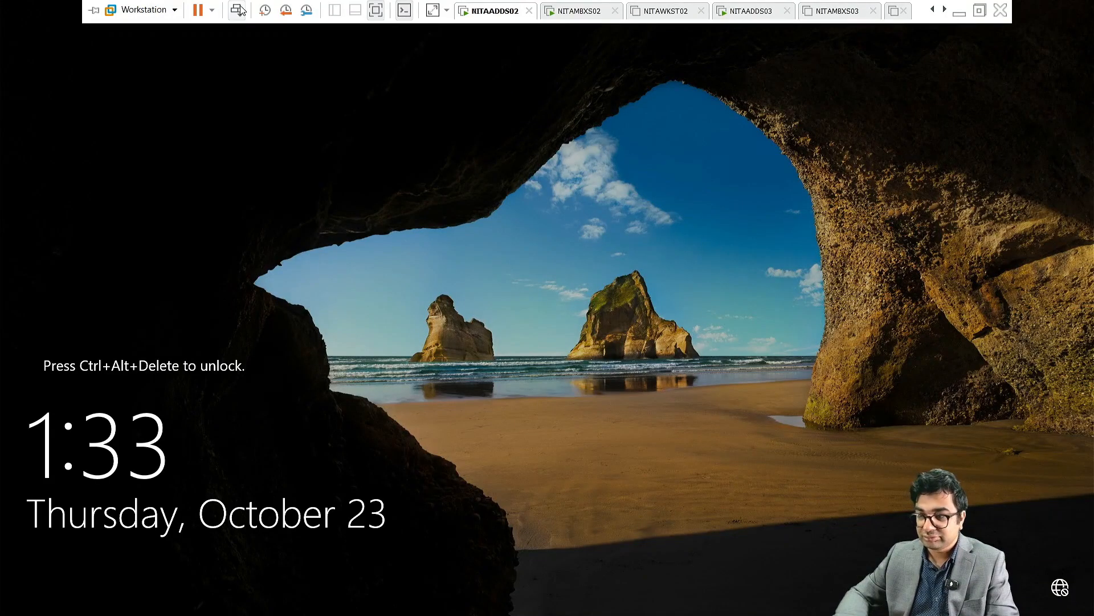
click(237, 9)
click(497, 374)
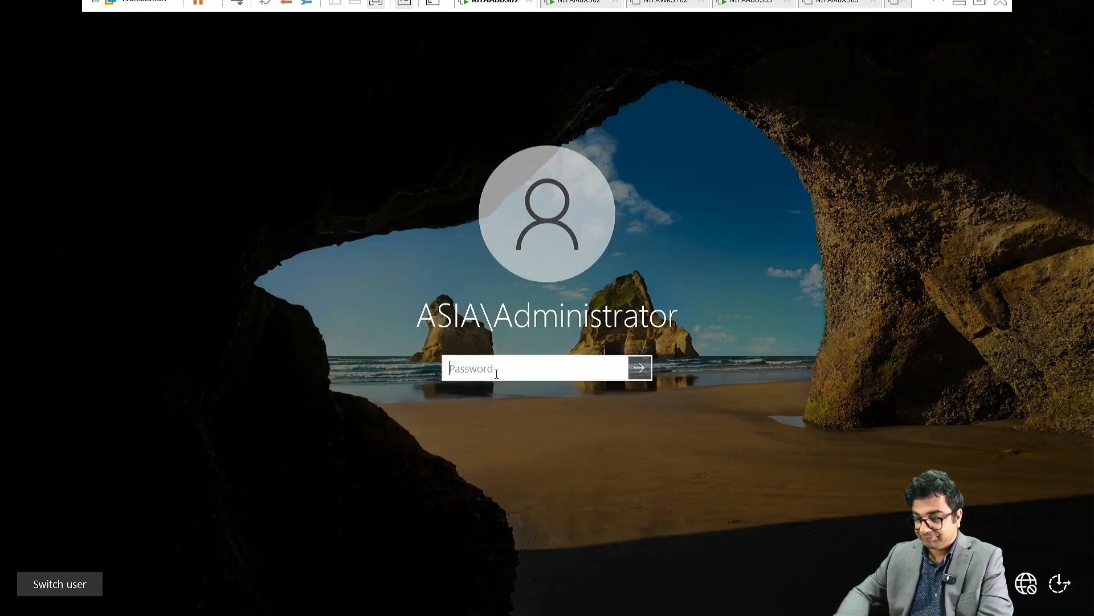
text(•)
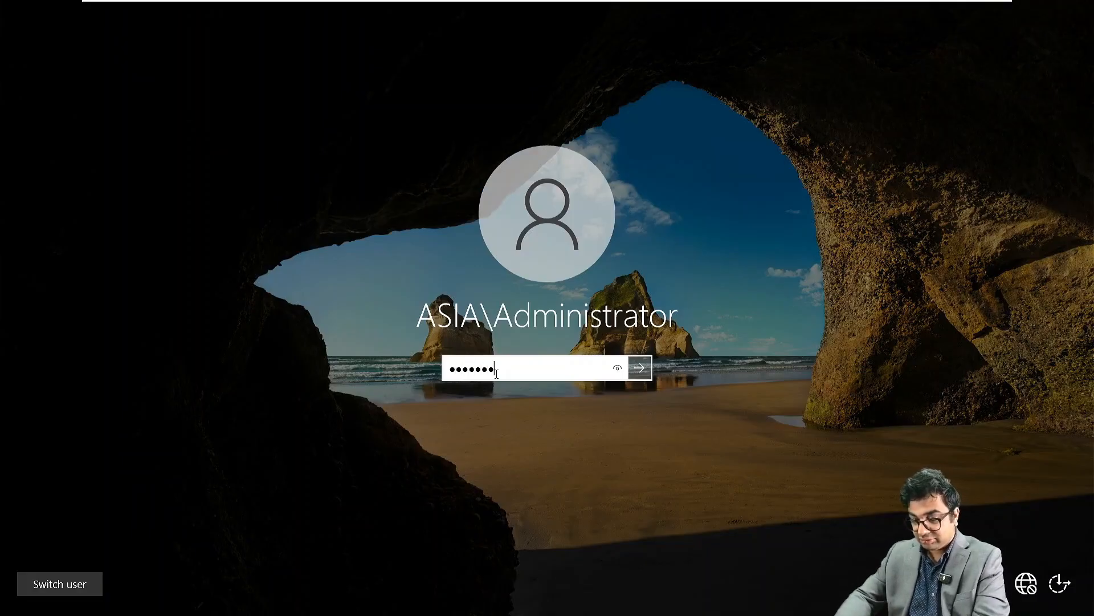
text(••••••••••)
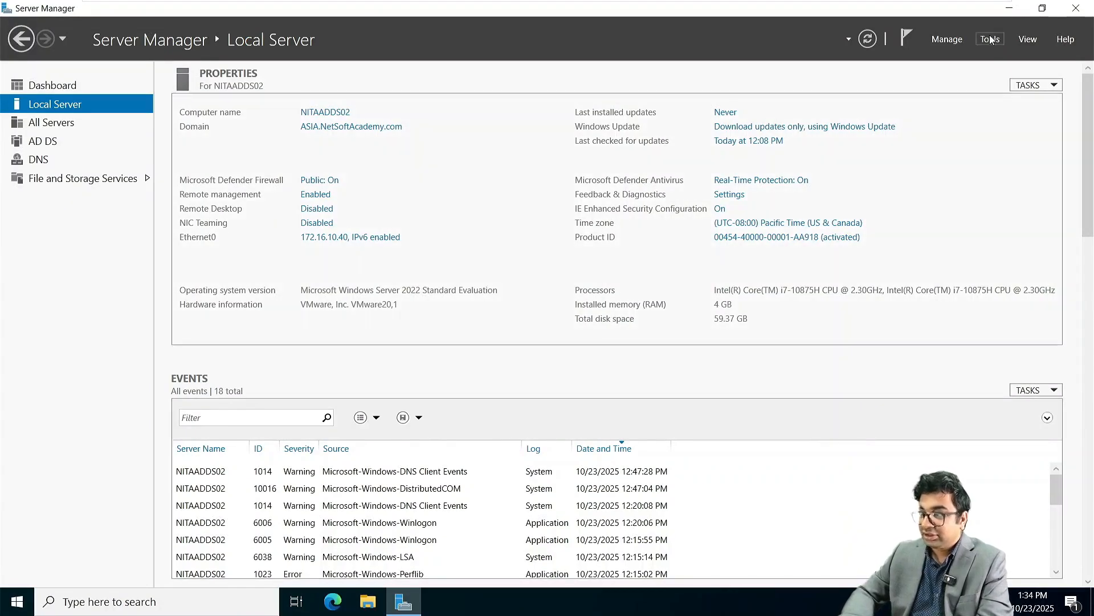
Step: Open Active Directory Users and Computers and create a France OU under ASIA.NetSoftAcademy.com
click(990, 39)
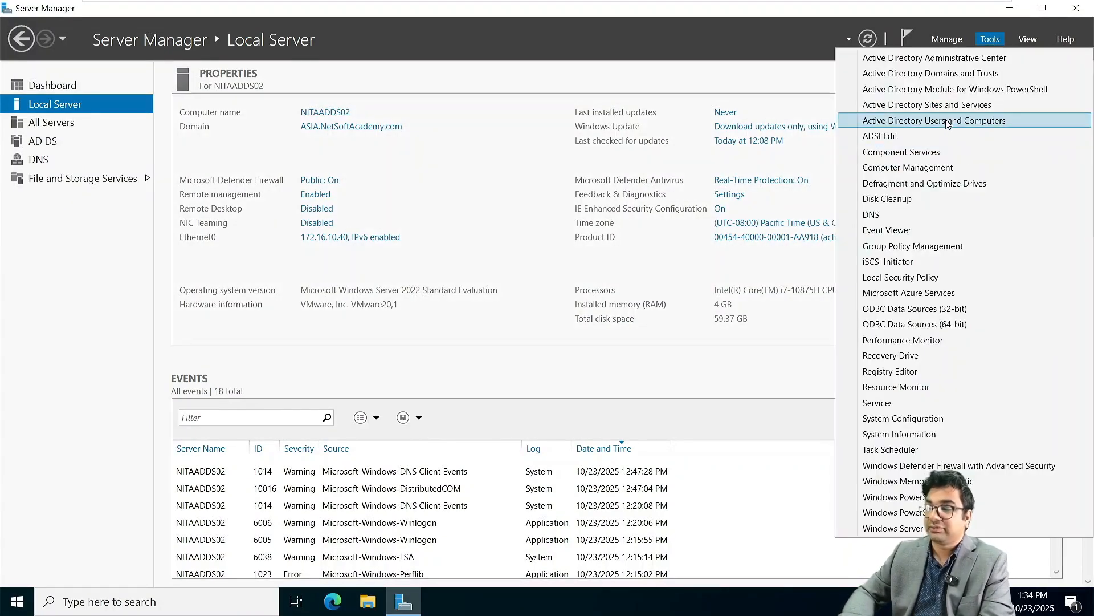
click(948, 120)
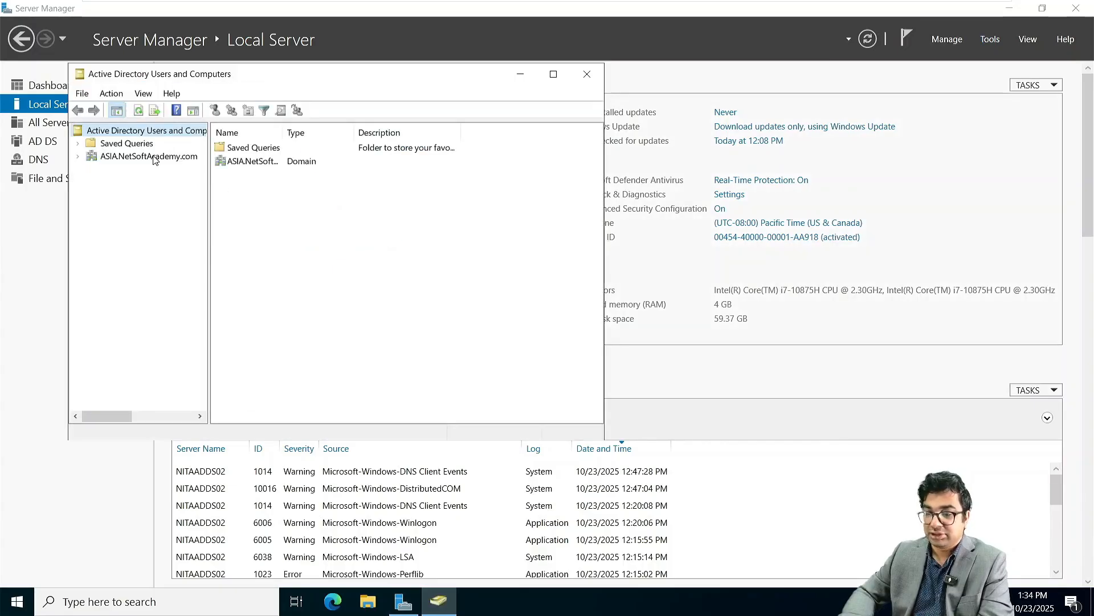
double_click(150, 157)
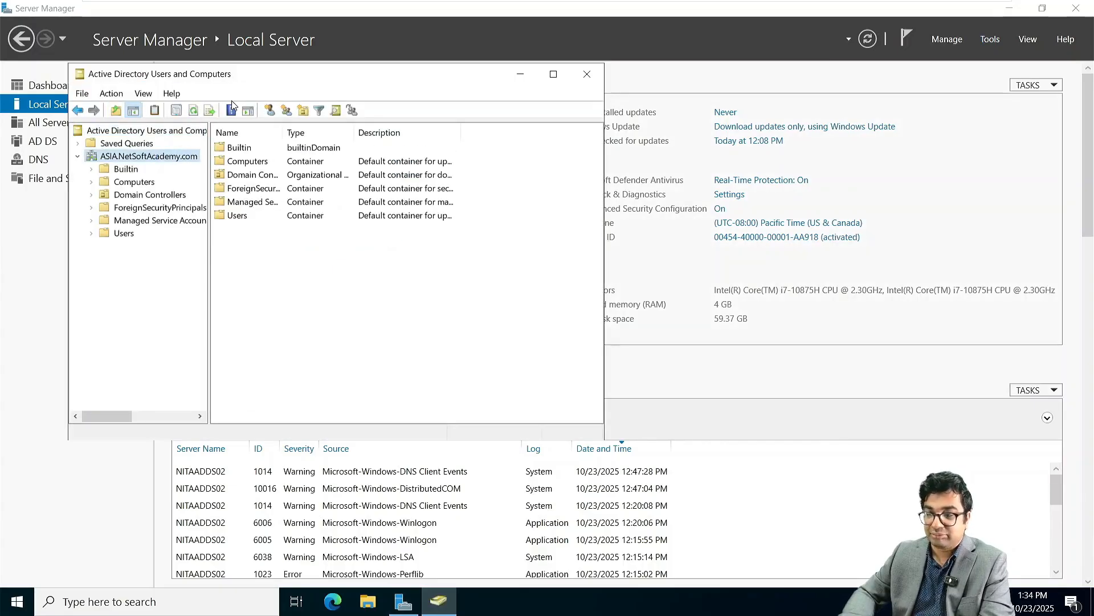
click(303, 111)
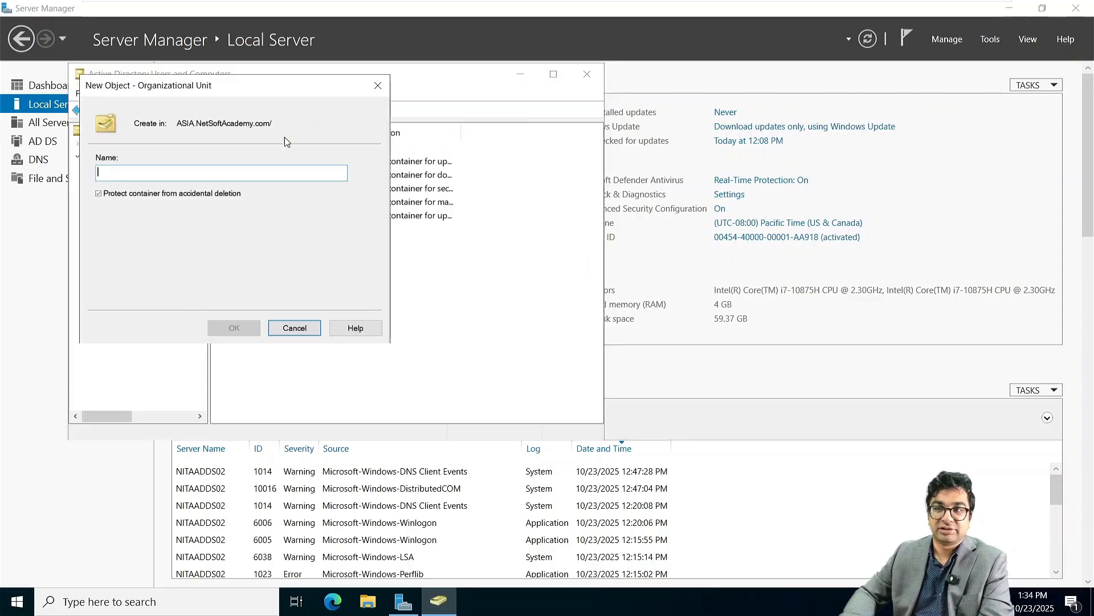
text(Pa)
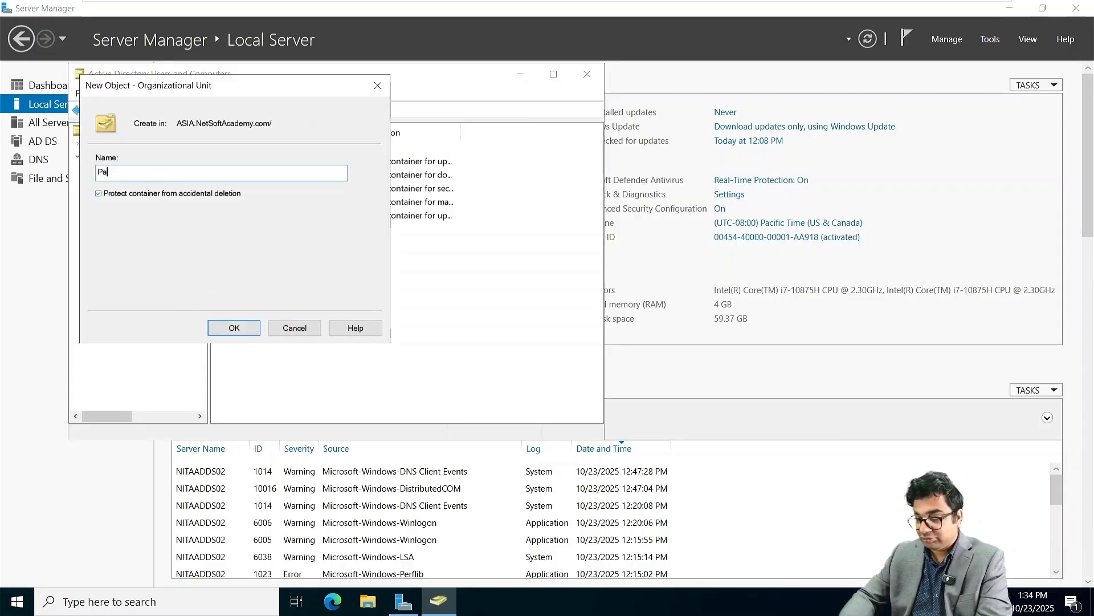
key(BackSpace)
key(BackSpace)
text(F)
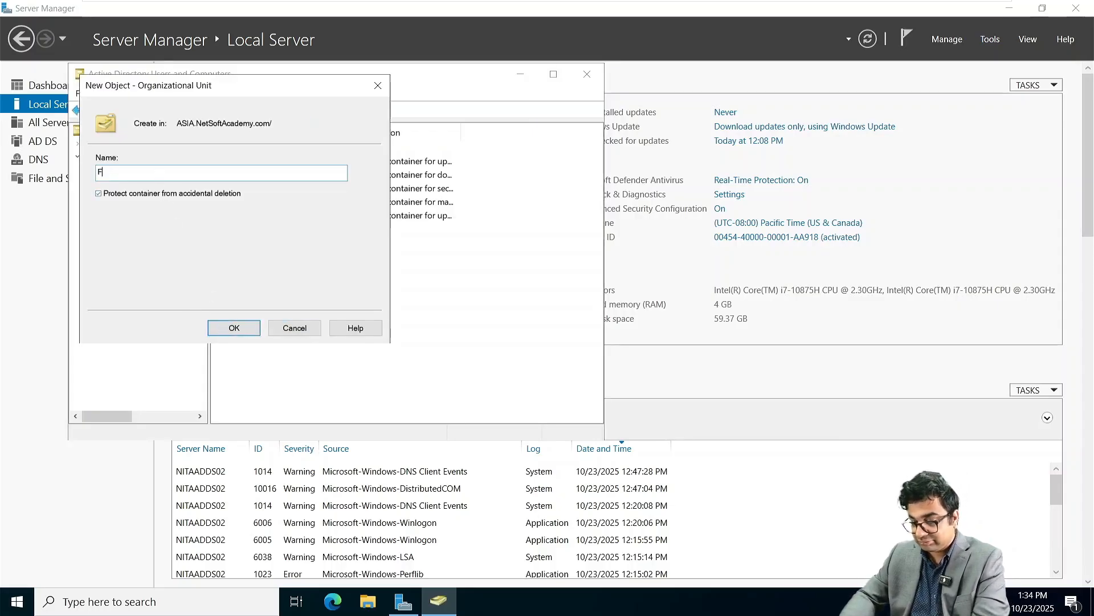
text(rance)
key(Return)
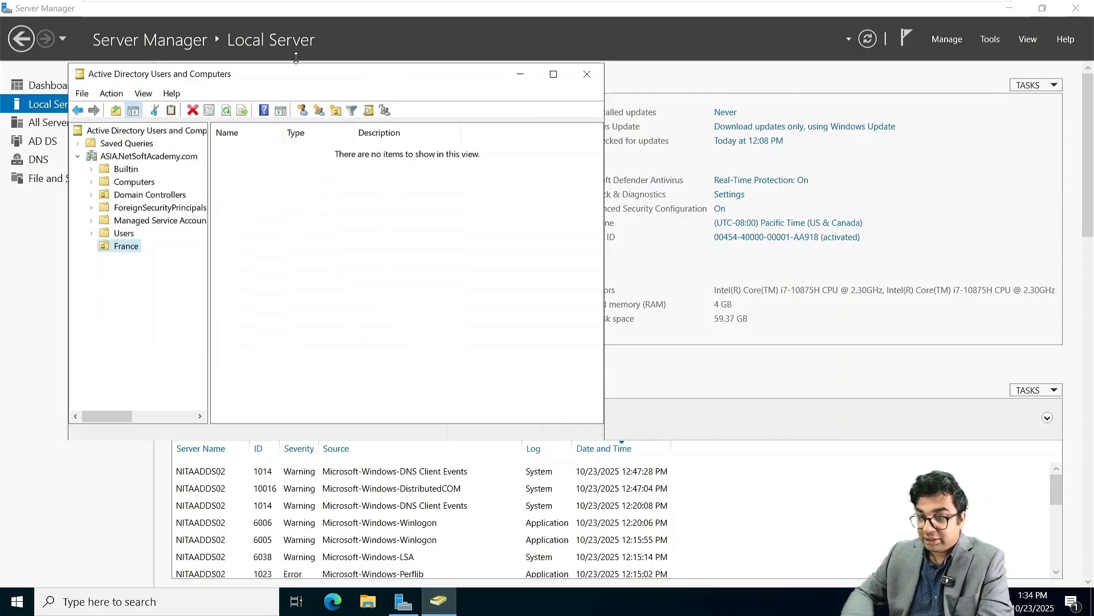
Step: Start a new user in France, entering the user's full name and logon name
click(308, 116)
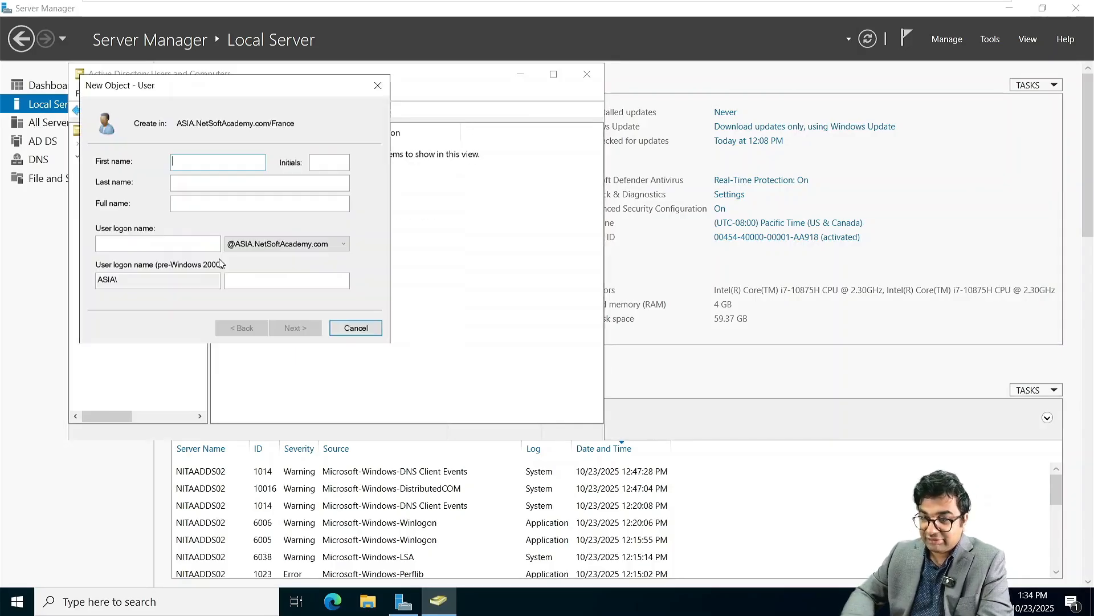
click(185, 206)
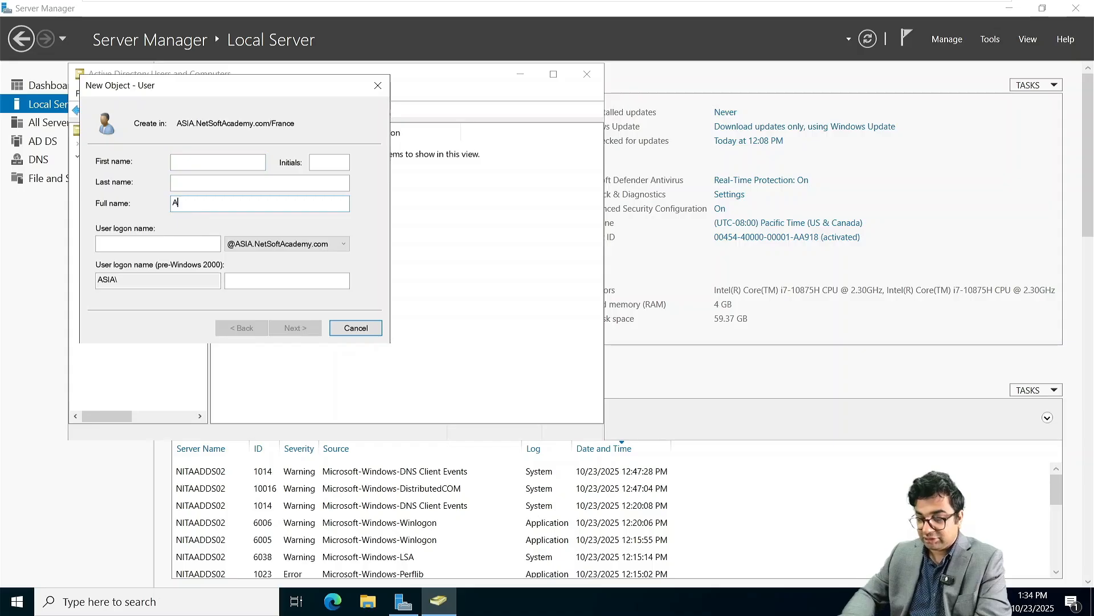
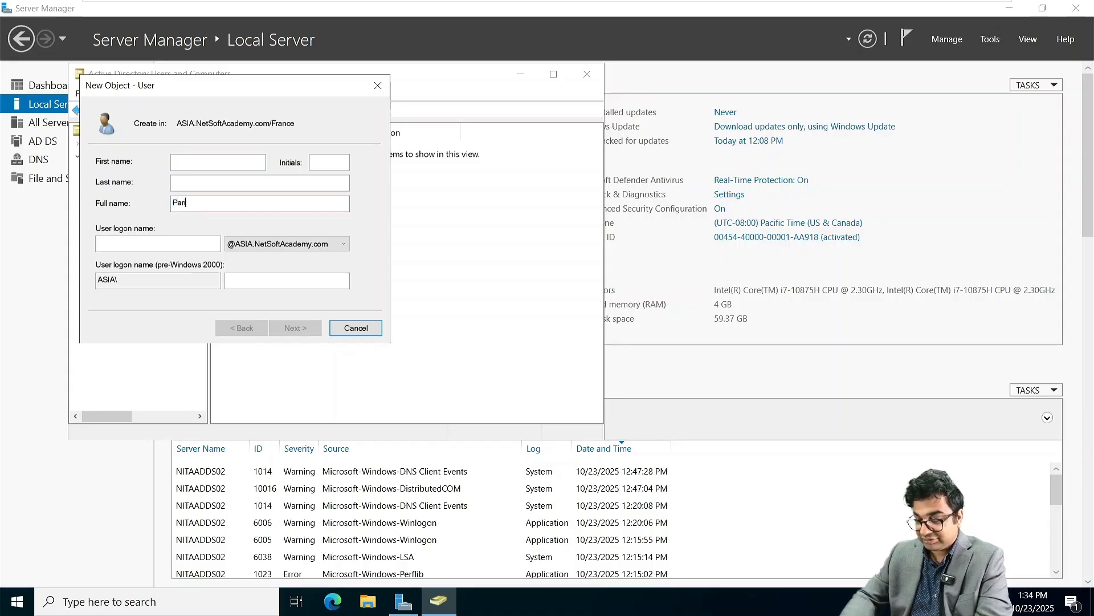
key(BackSpace)
key(BackSpace)
key(BackSpace)
key(BackSpace)
key(BackSpace)
key(BackSpace)
key(BackSpace)
key(BackSpace)
key(BackSpace)
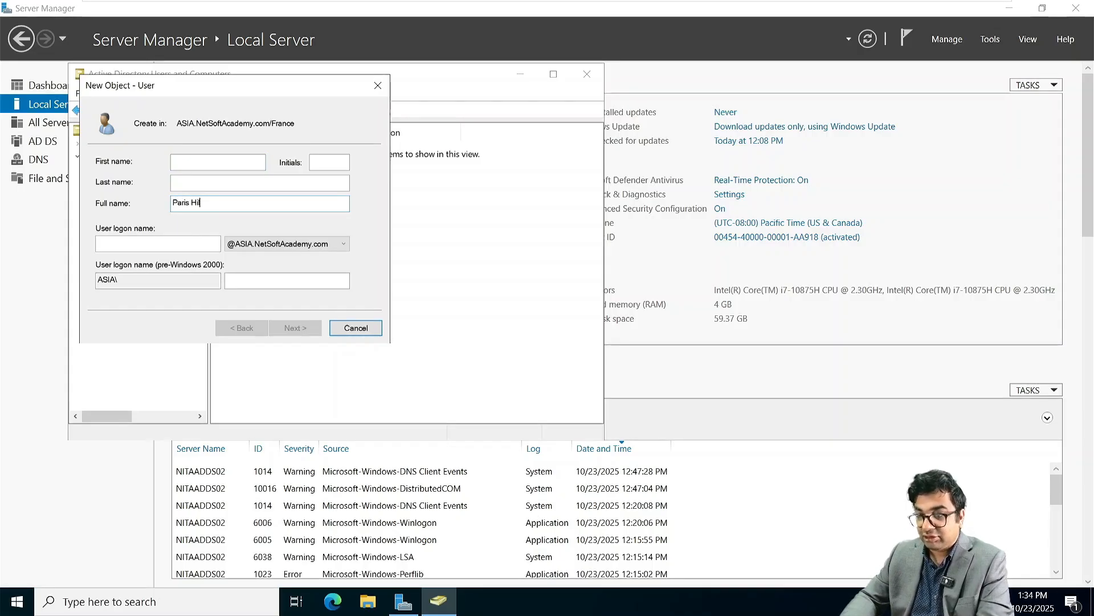
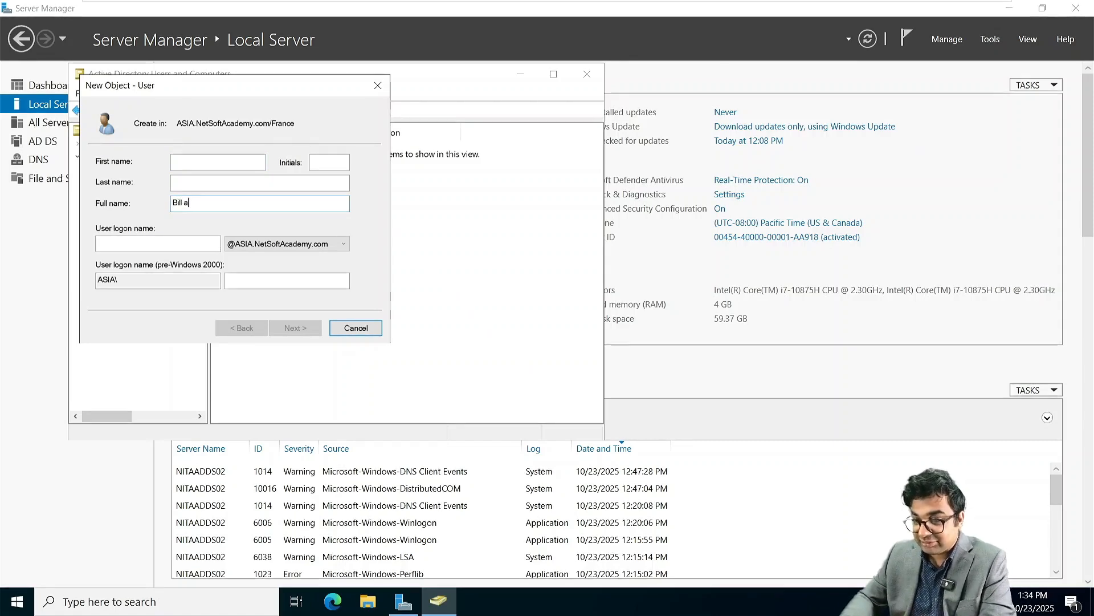
key(Tab)
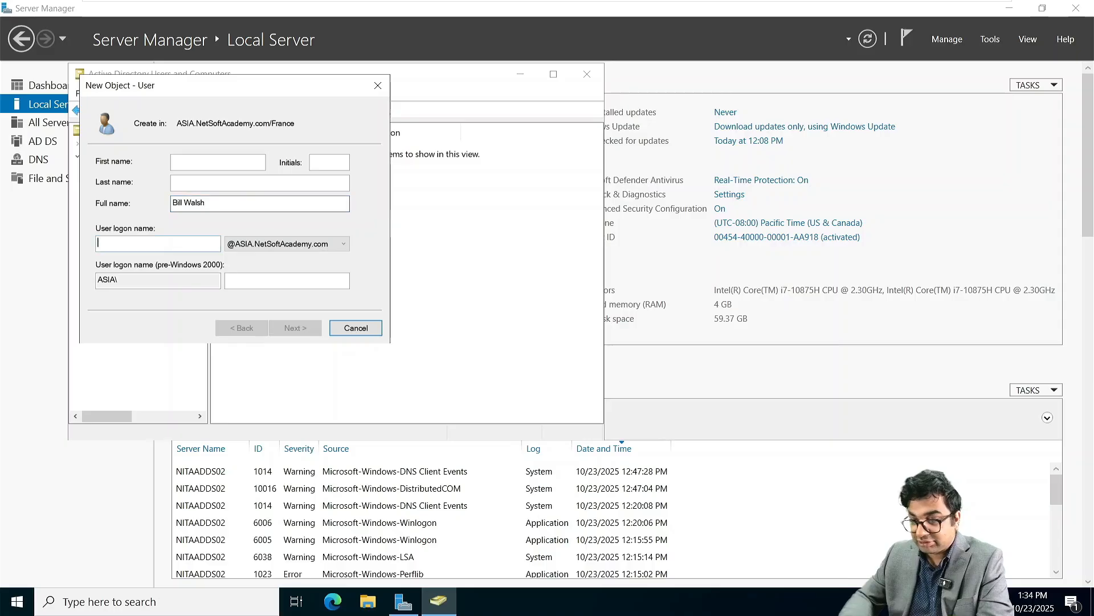
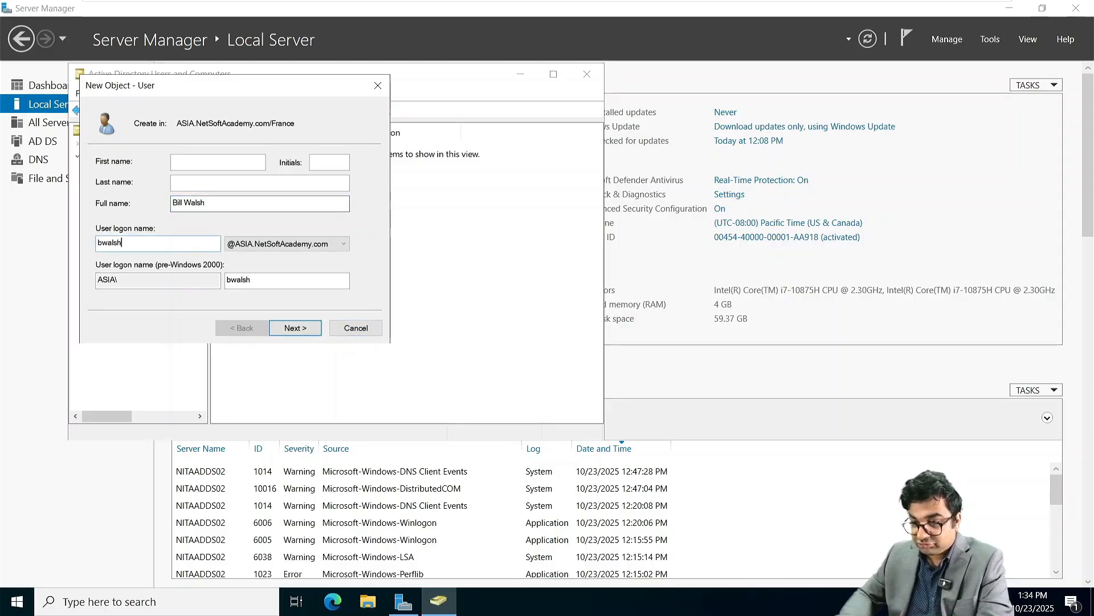
key(Return)
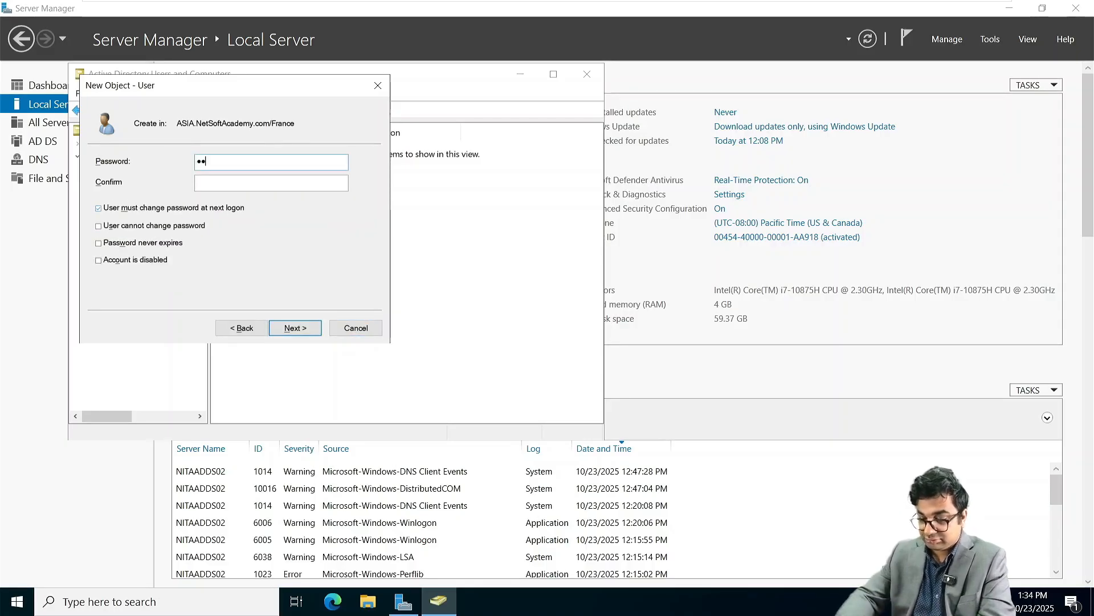
Step: Give the user a password that never expires, with no change required at next logon, and finish
text(1)
key(Tab)
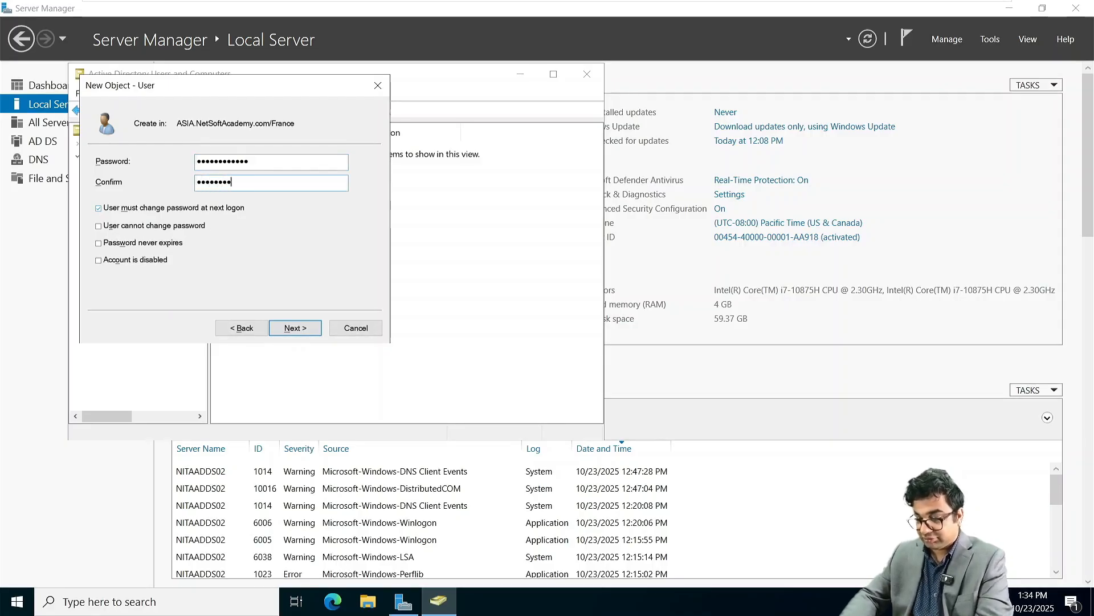
click(124, 210)
click(117, 247)
click(116, 250)
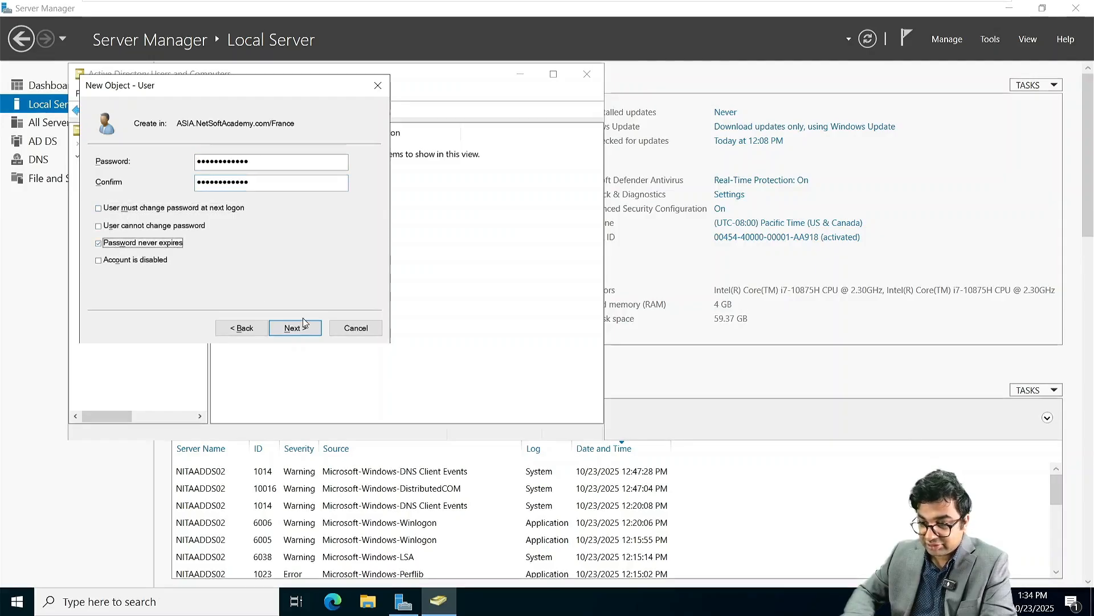
click(296, 328)
click(303, 325)
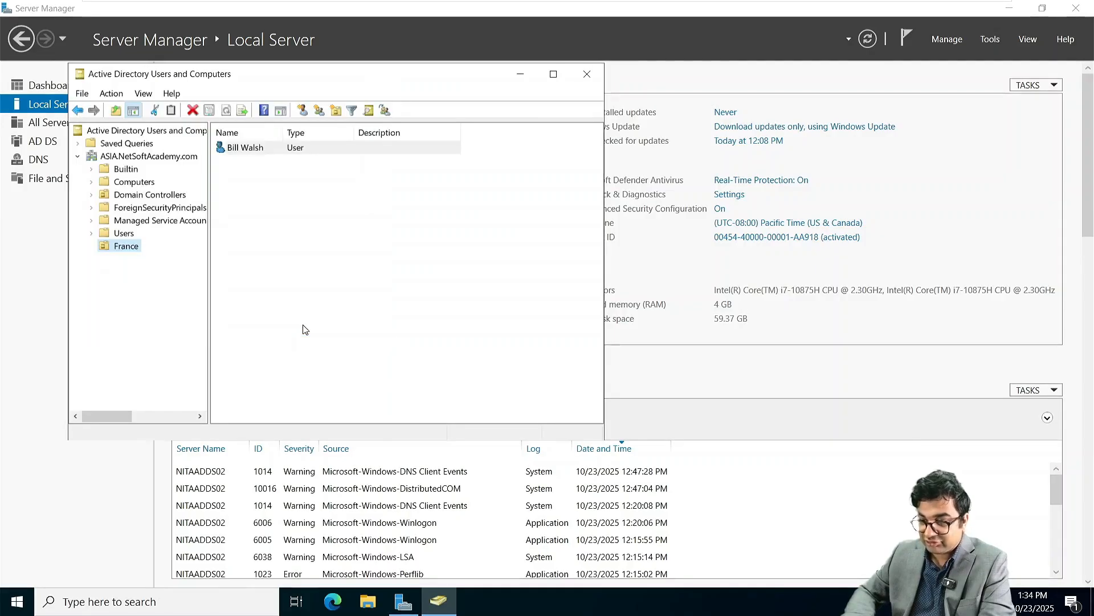
click(409, 272)
Step: Switch to NITAADDS01 and unlock it with the domain Administrator password
mouse_move(572, 1)
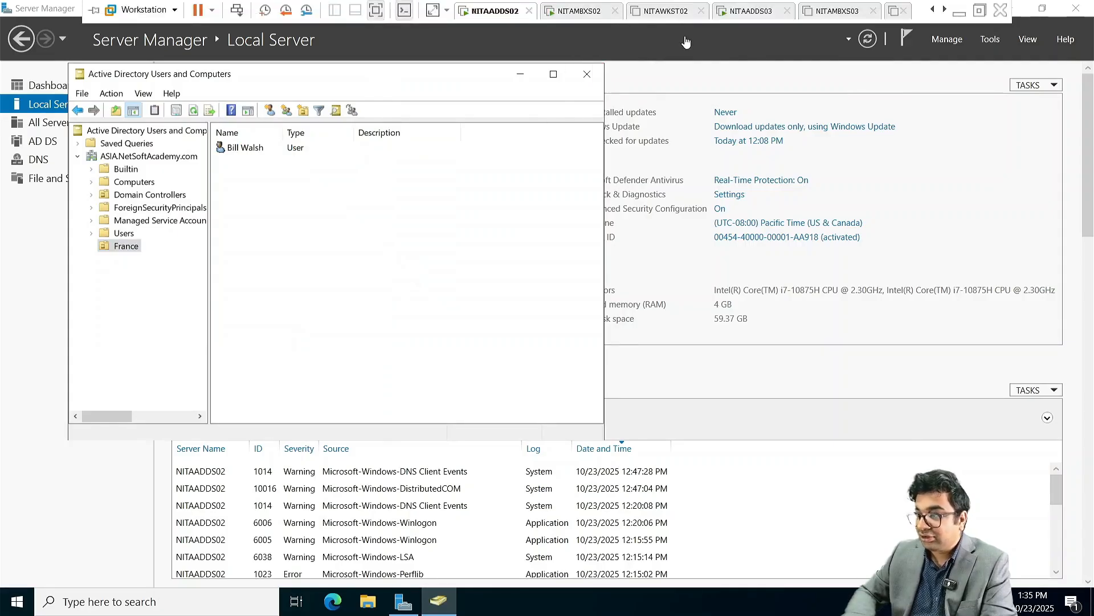
click(935, 10)
click(936, 10)
click(936, 10)
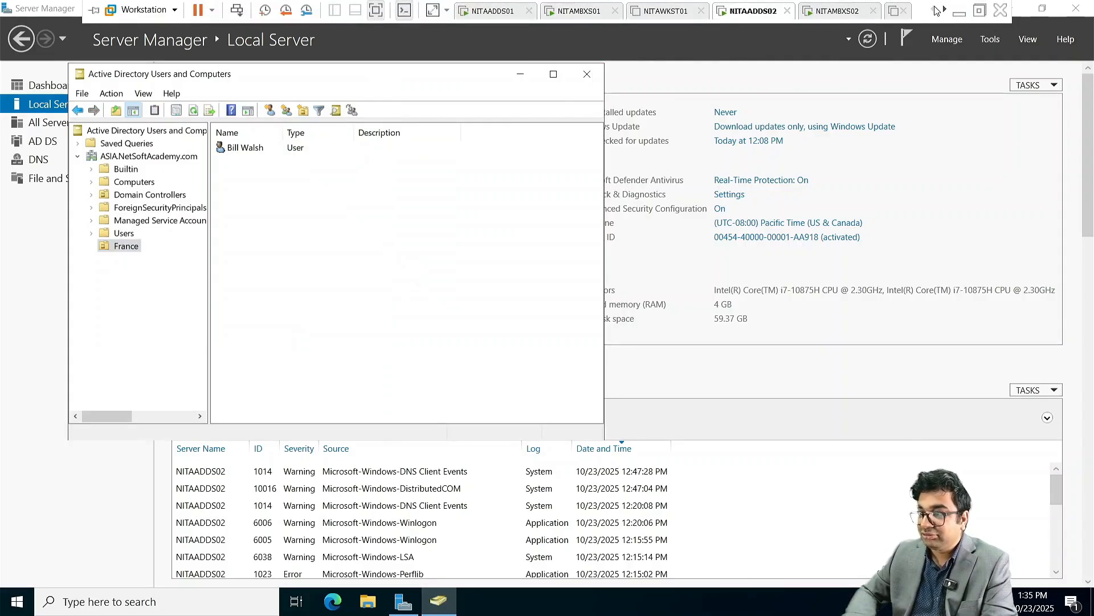
click(514, 11)
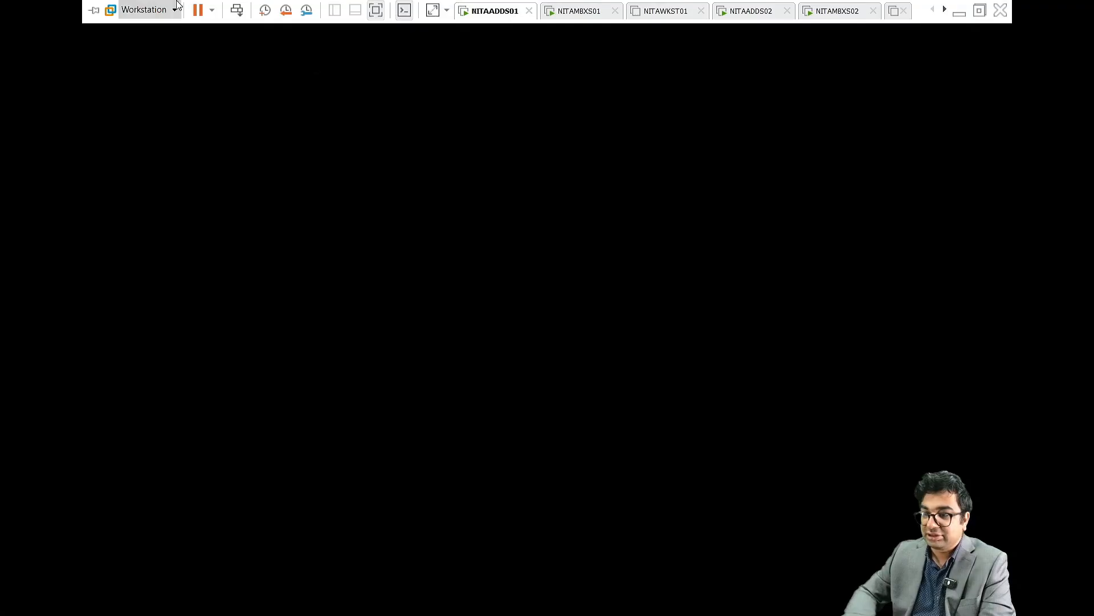
click(236, 10)
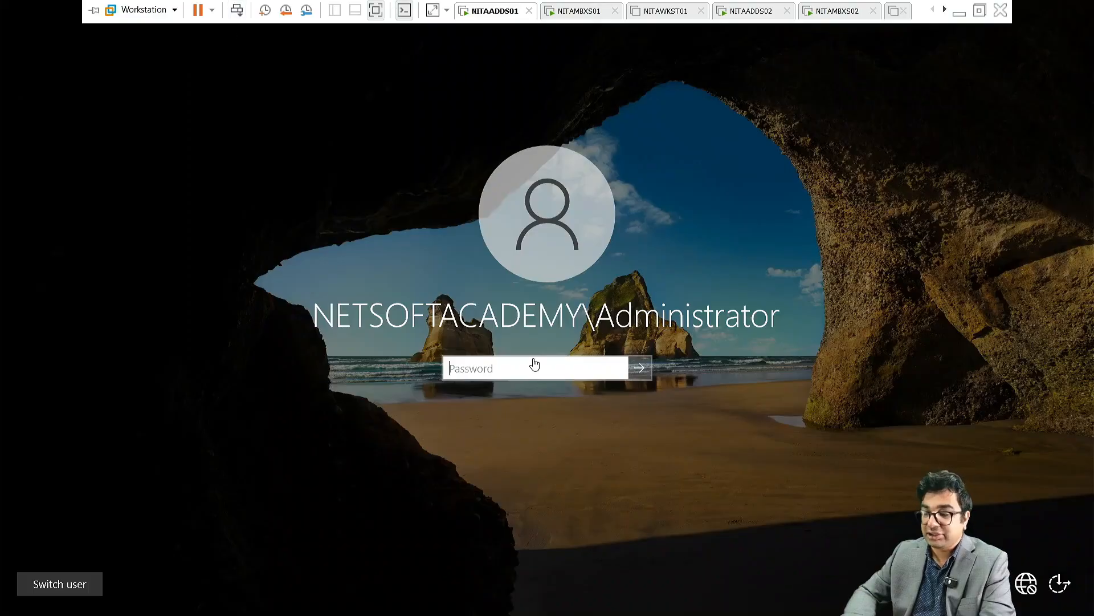
text(P)
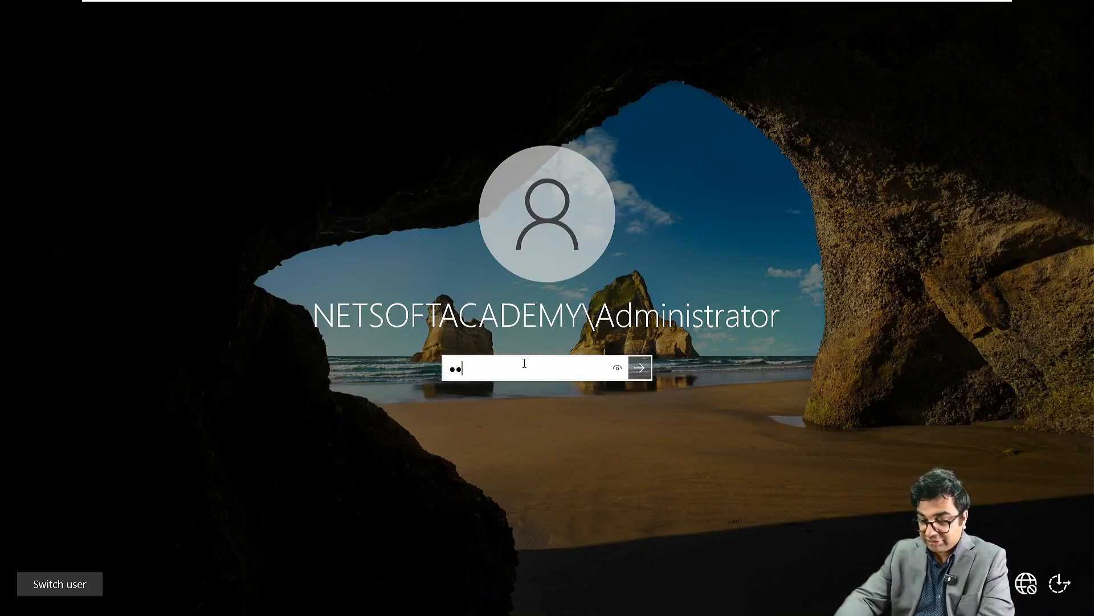
text(a$$w0r)
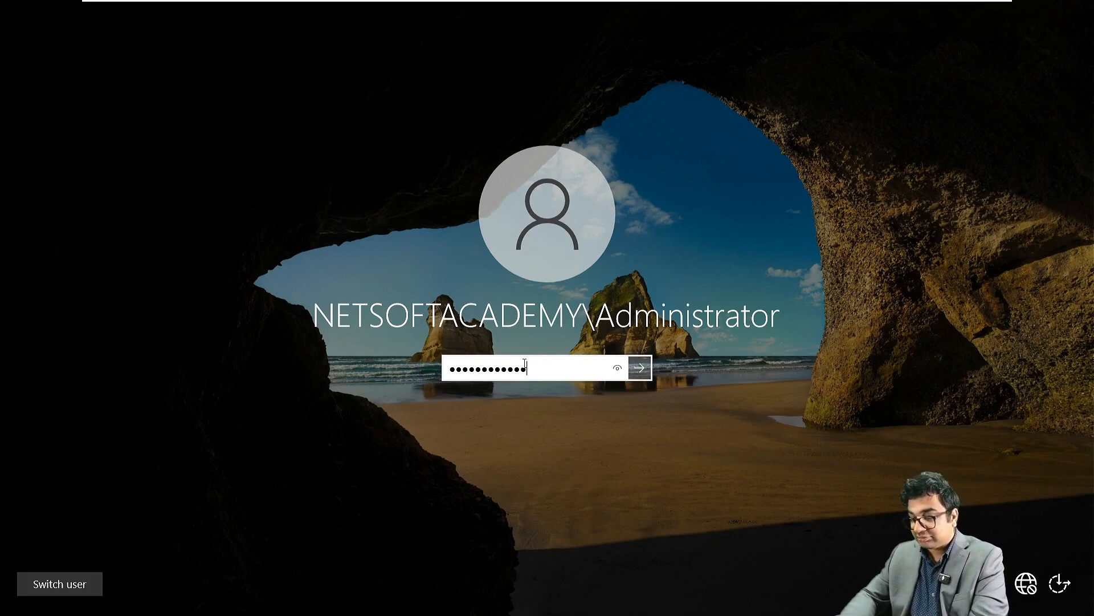
key(Return)
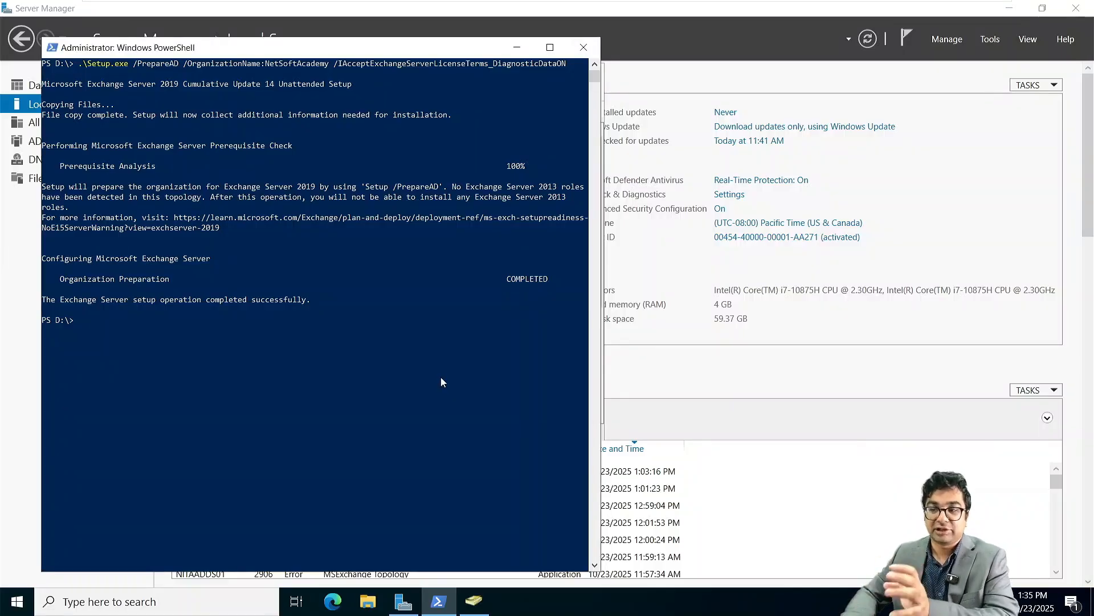
Step: Add Admin from NITA.local to Enterprise Admins members, which returns Name Not Found
click(517, 47)
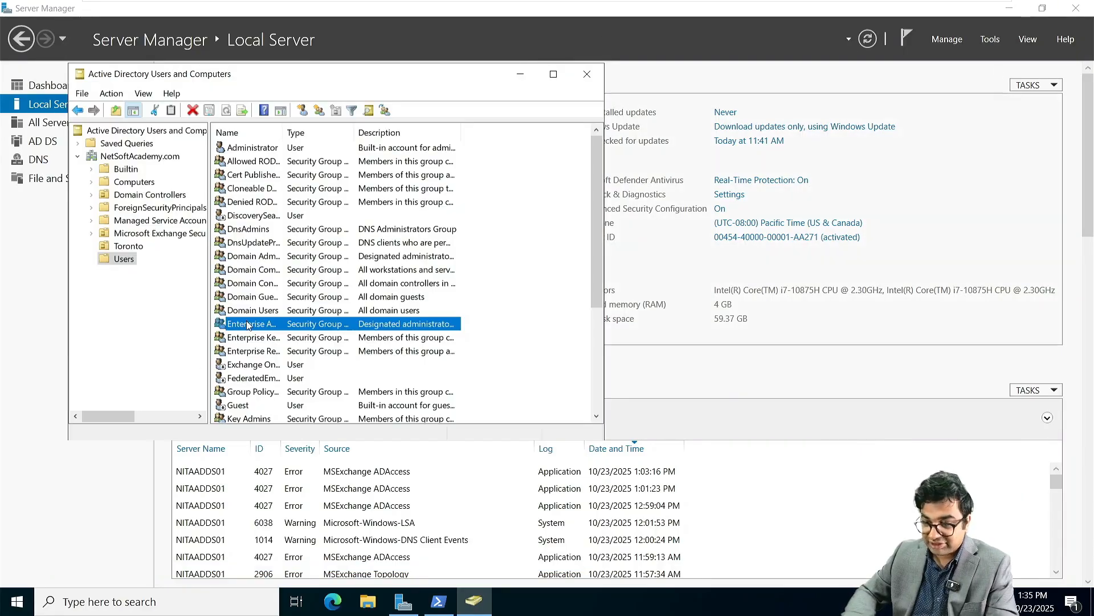
double_click(248, 324)
click(255, 124)
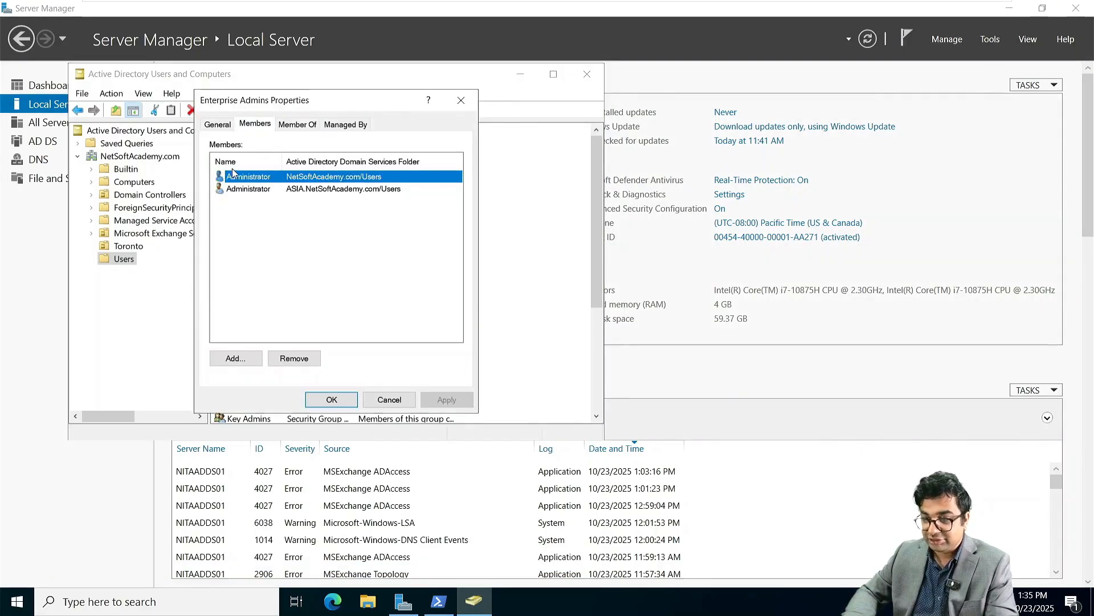
click(235, 358)
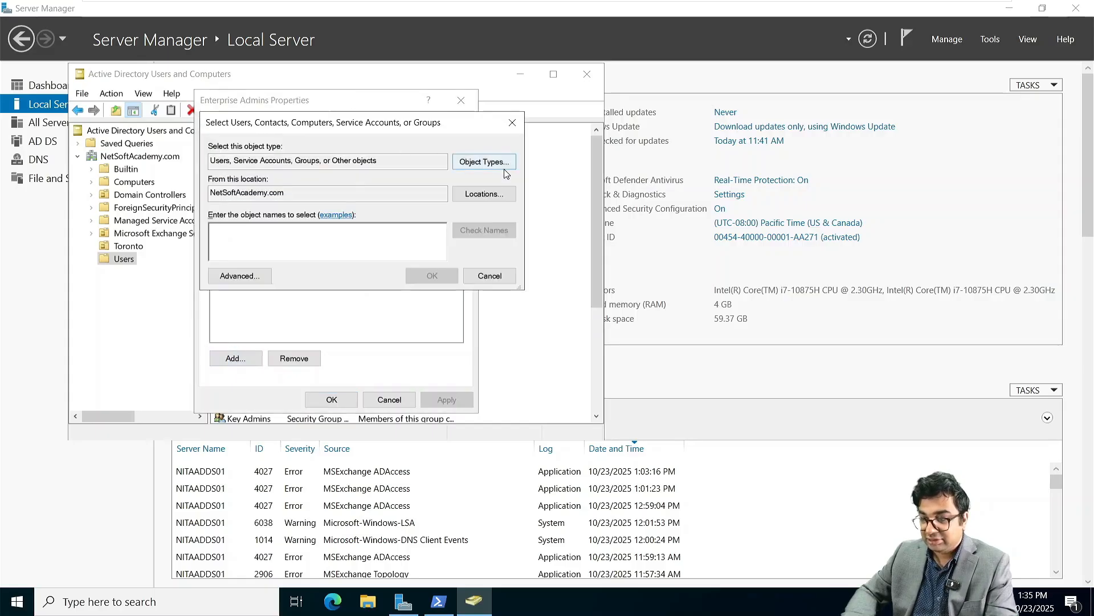
click(485, 193)
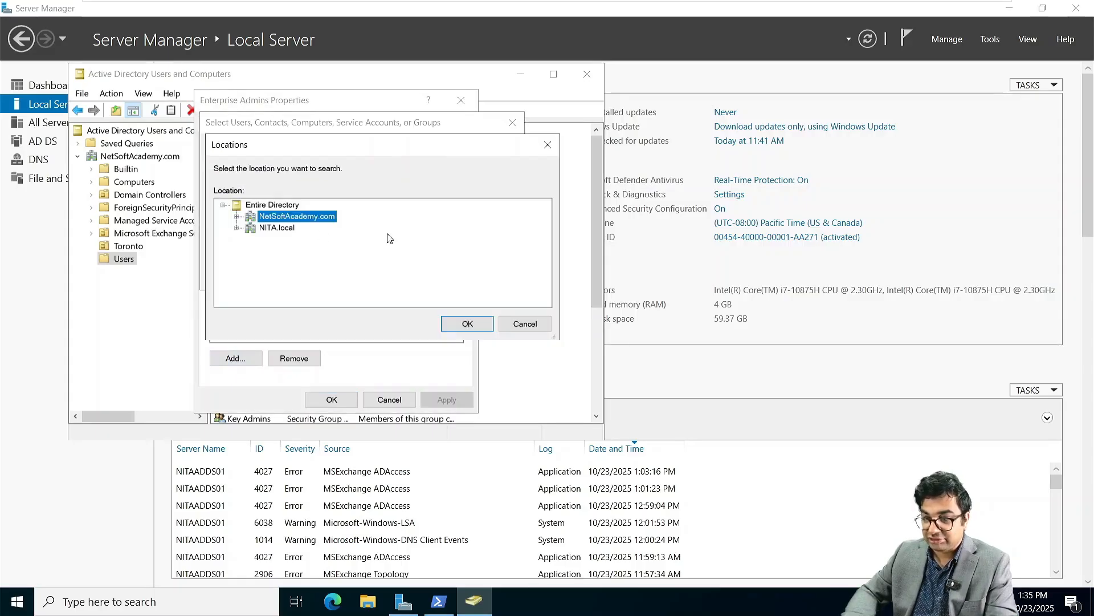
click(276, 227)
click(464, 324)
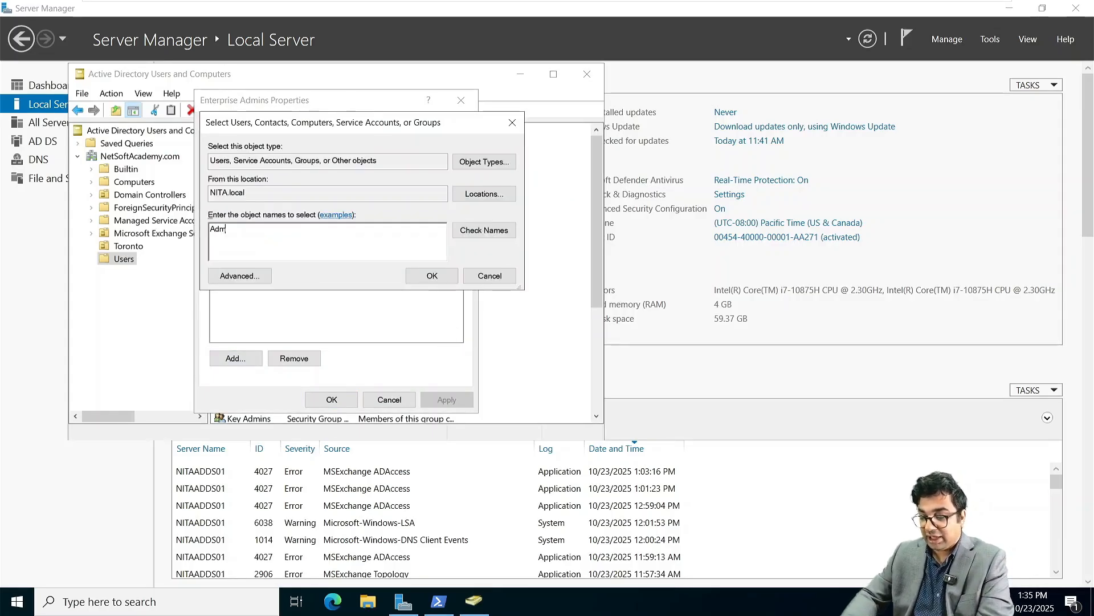
key(Return)
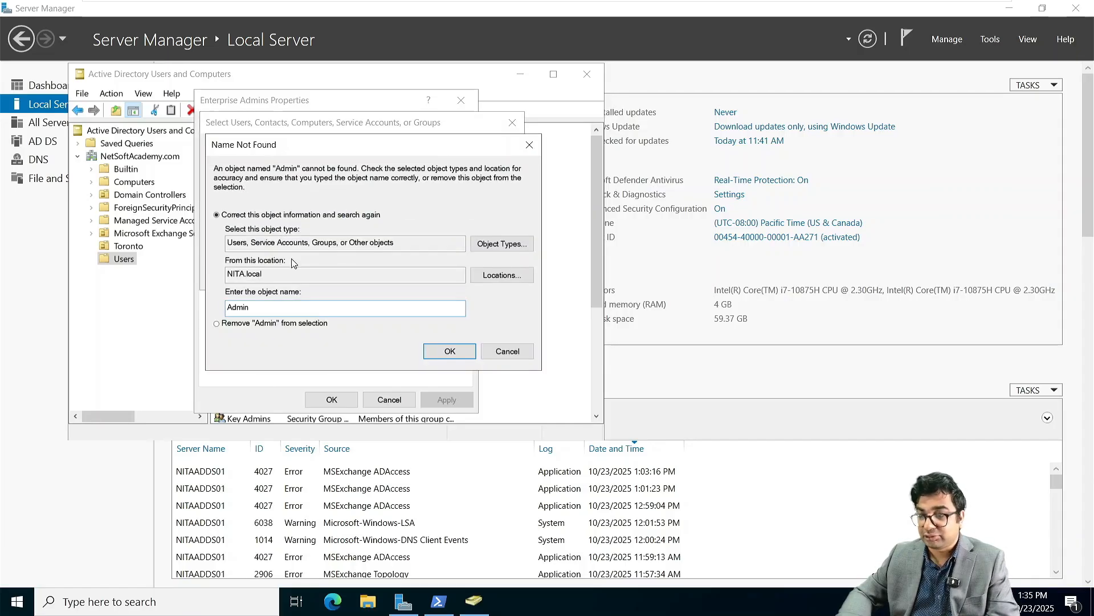
Step: Dismiss Name Not Found, browse NITA.local in Locations, then force-close the hung console without reporting
click(507, 351)
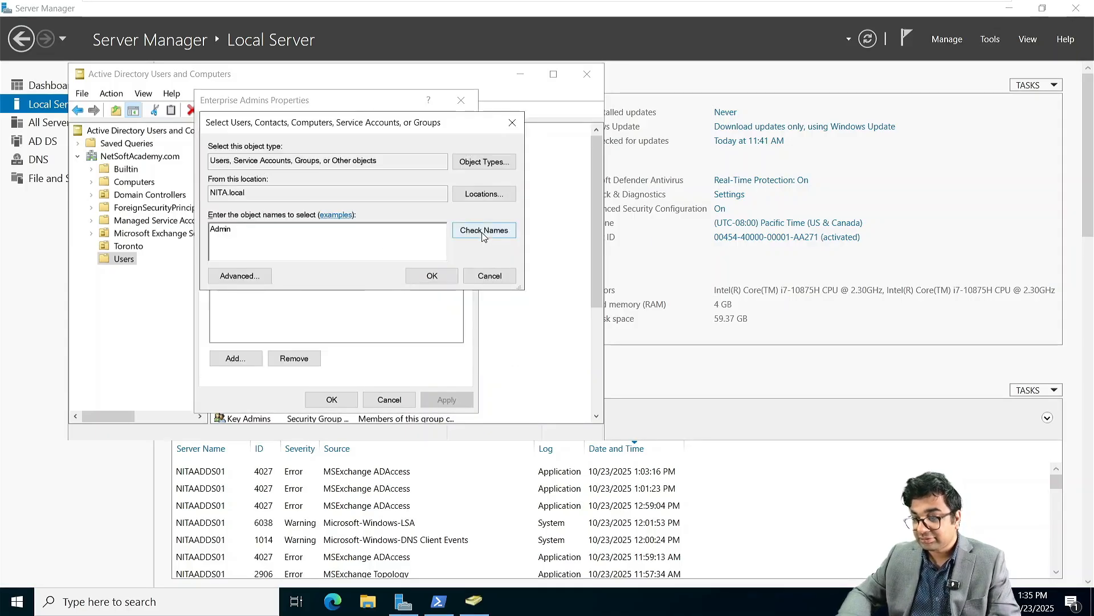
click(489, 195)
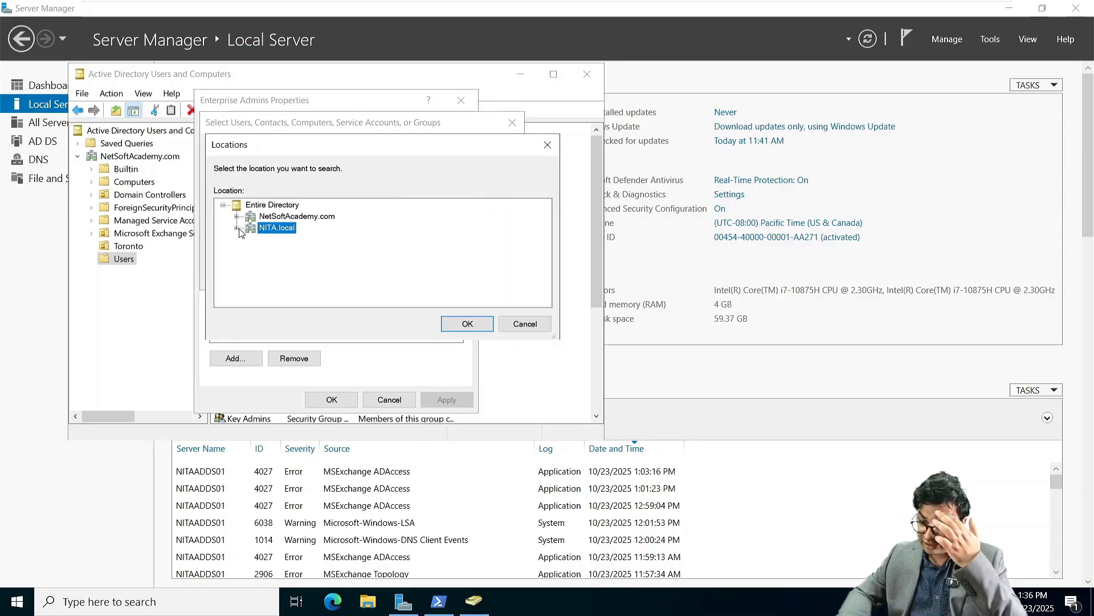
click(237, 228)
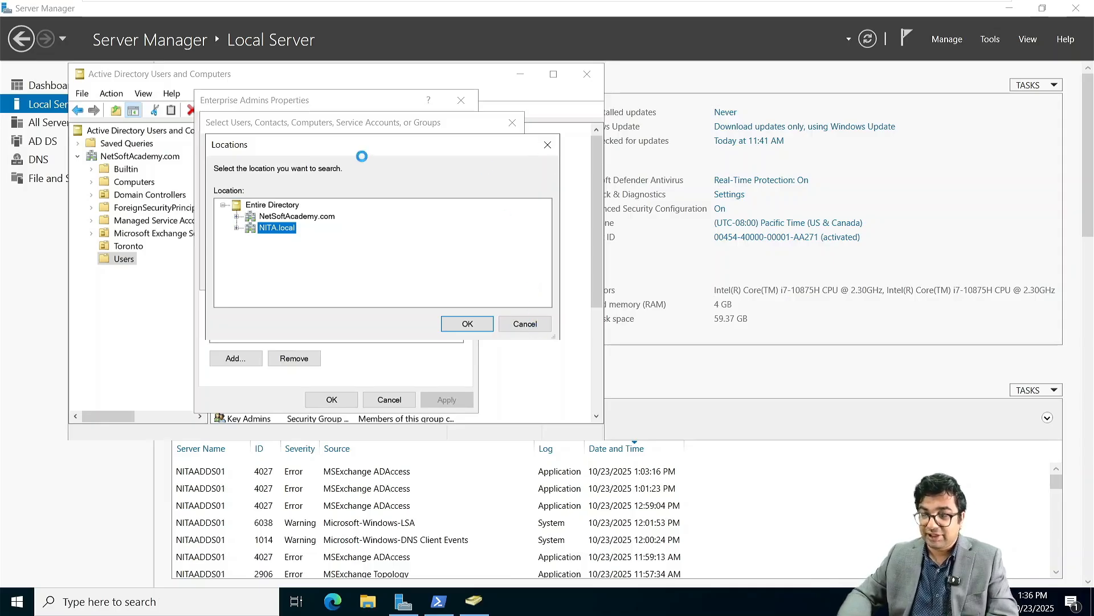
click(549, 146)
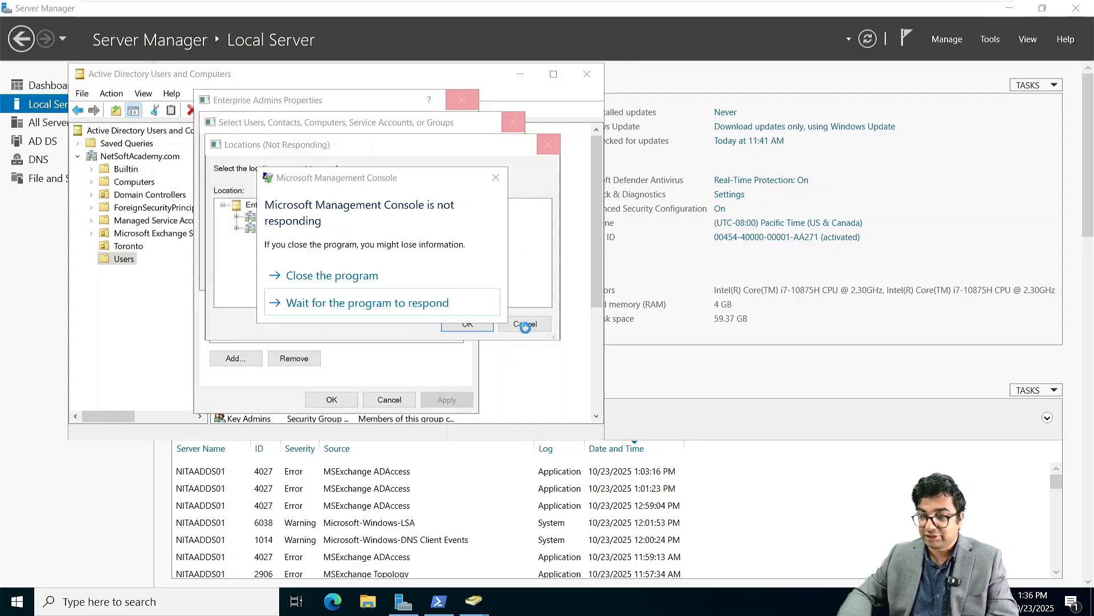
click(372, 279)
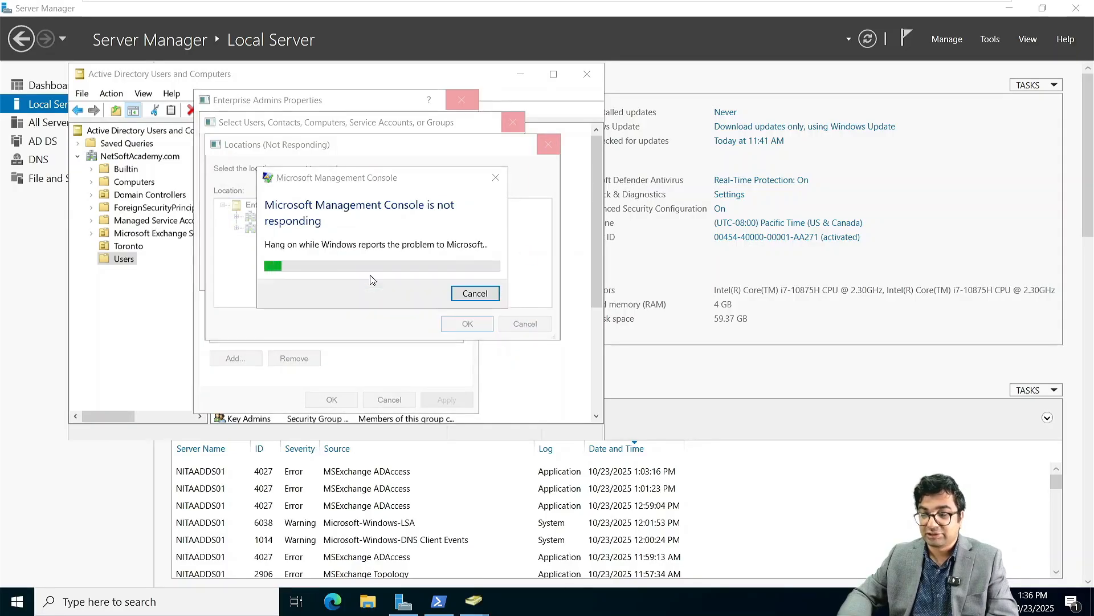
click(479, 294)
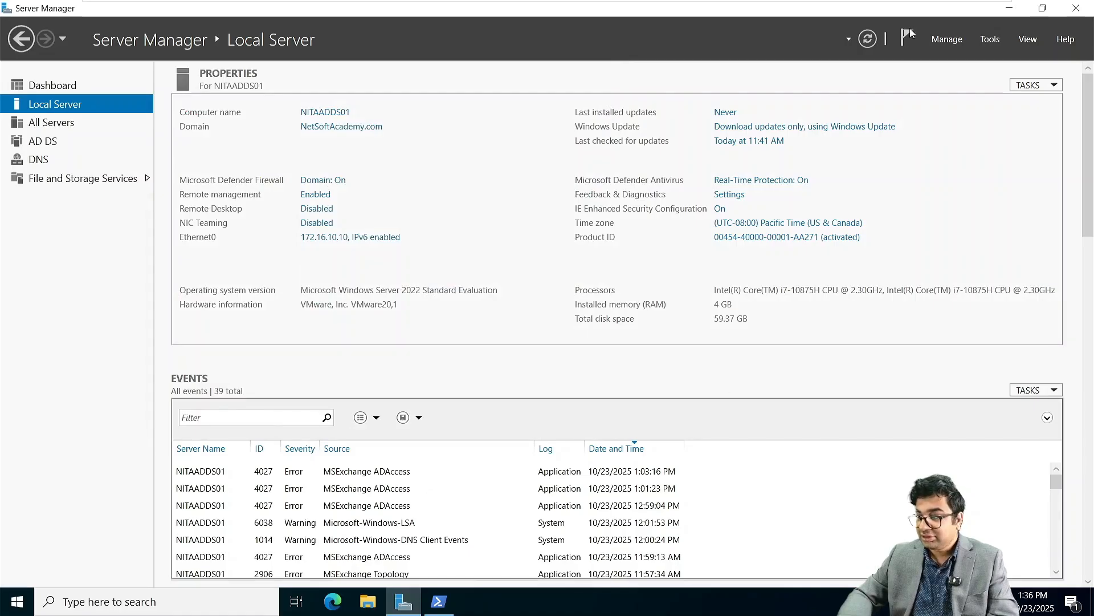
Step: Relaunch Active Directory Users and Computers maximized and list the Microsoft Exchange Security Groups
click(990, 40)
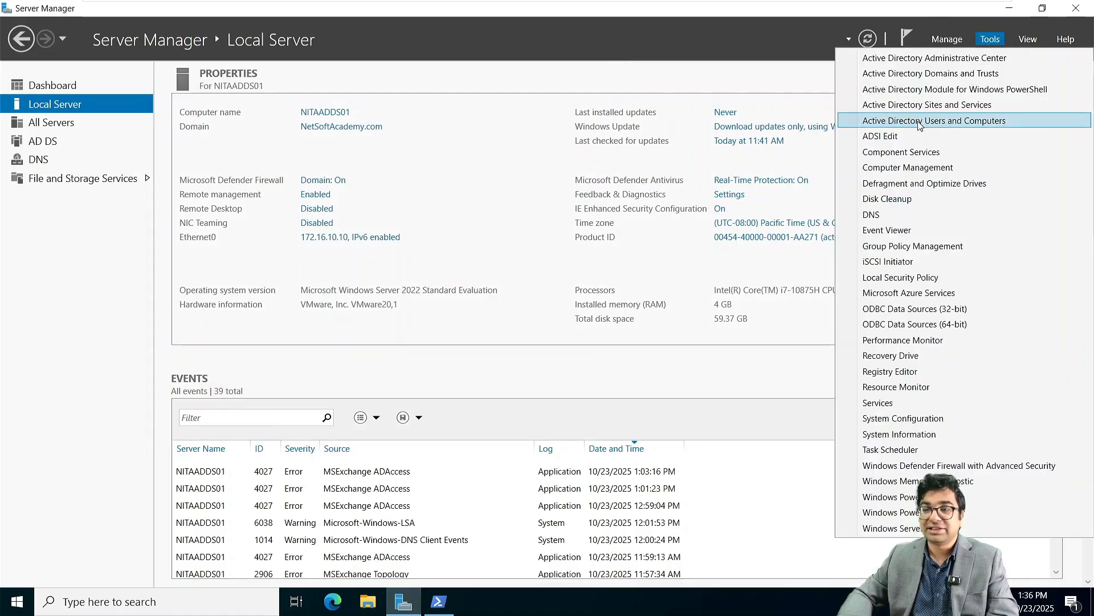
click(919, 121)
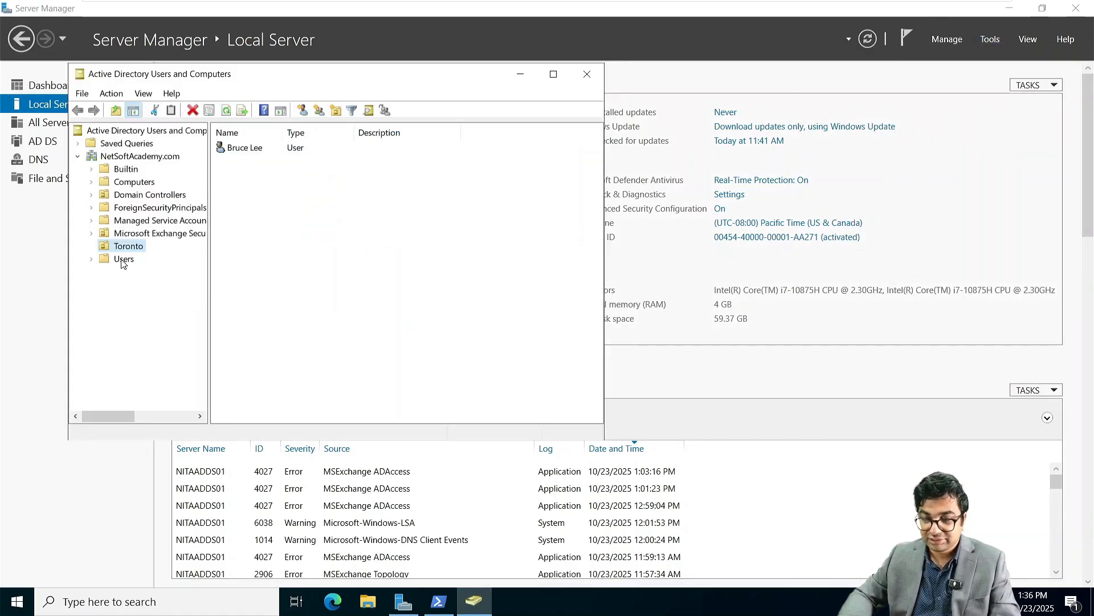
click(123, 259)
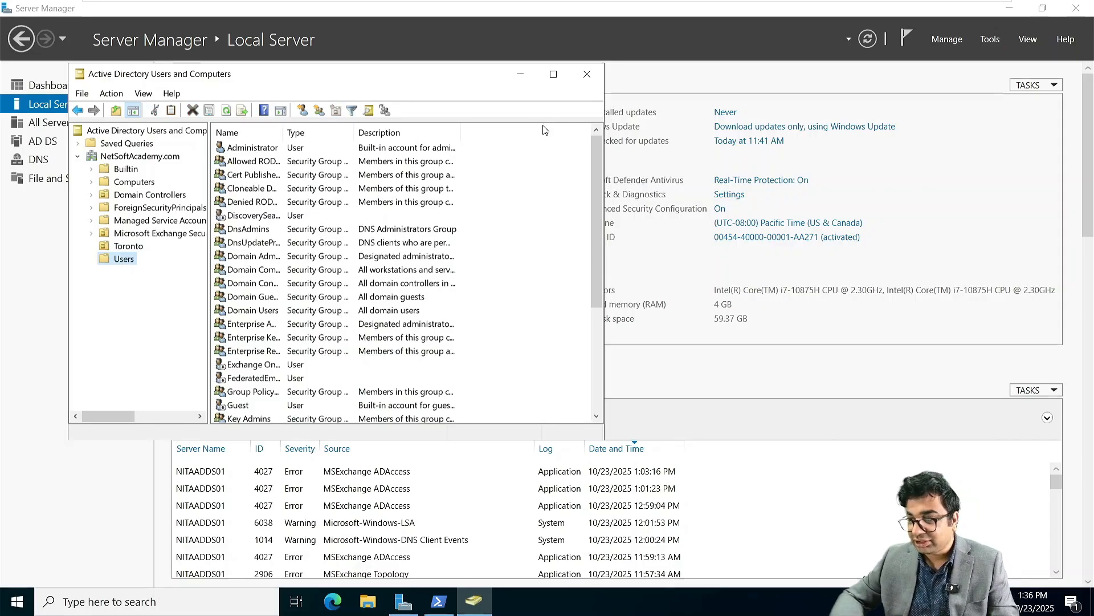
click(553, 74)
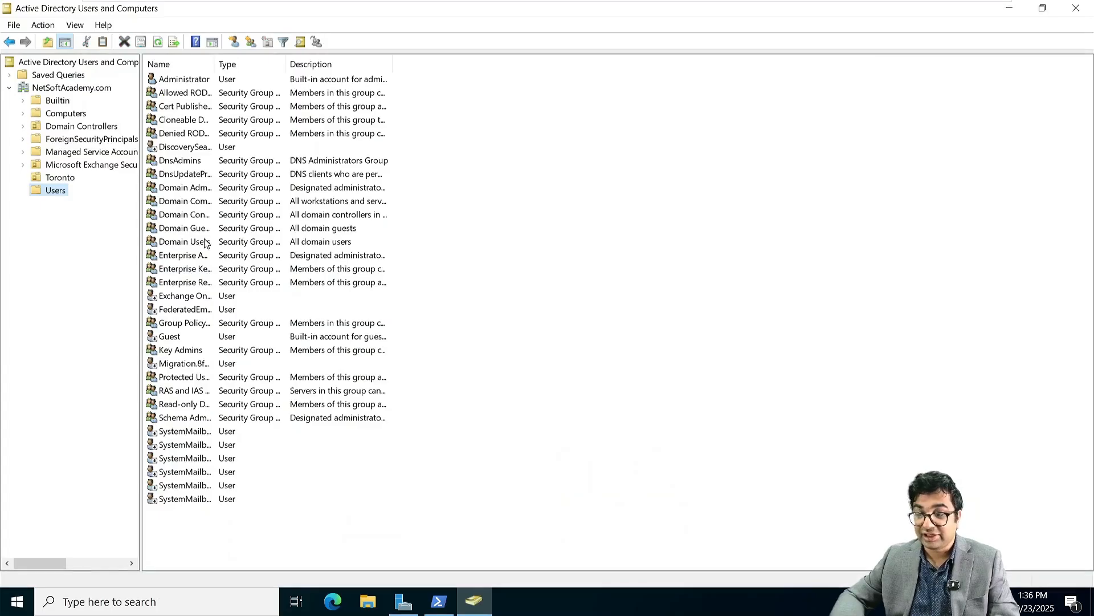
click(84, 153)
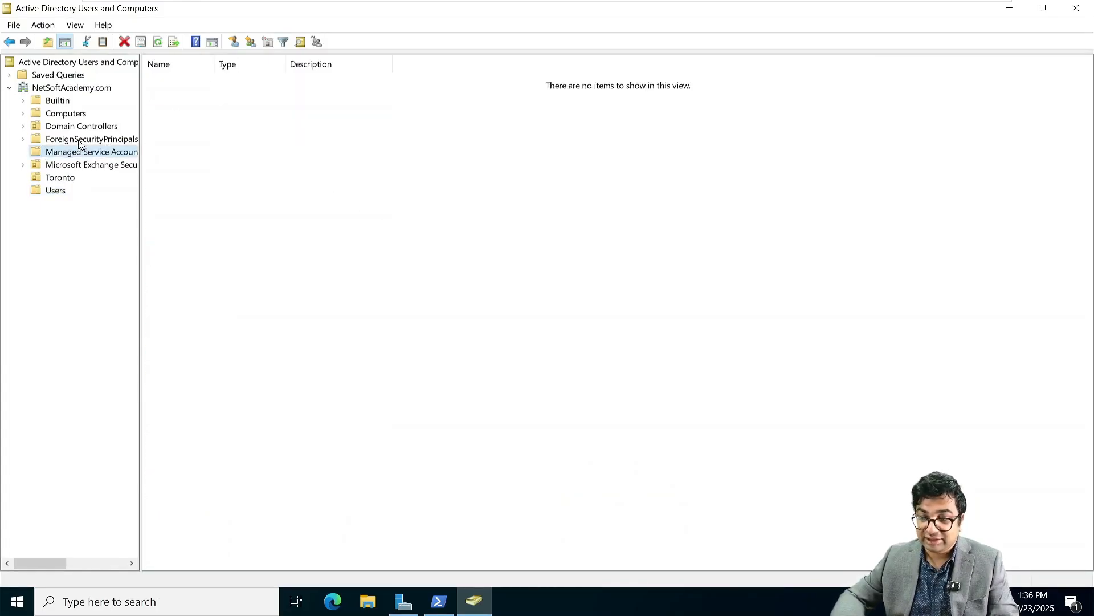
click(79, 140)
click(83, 165)
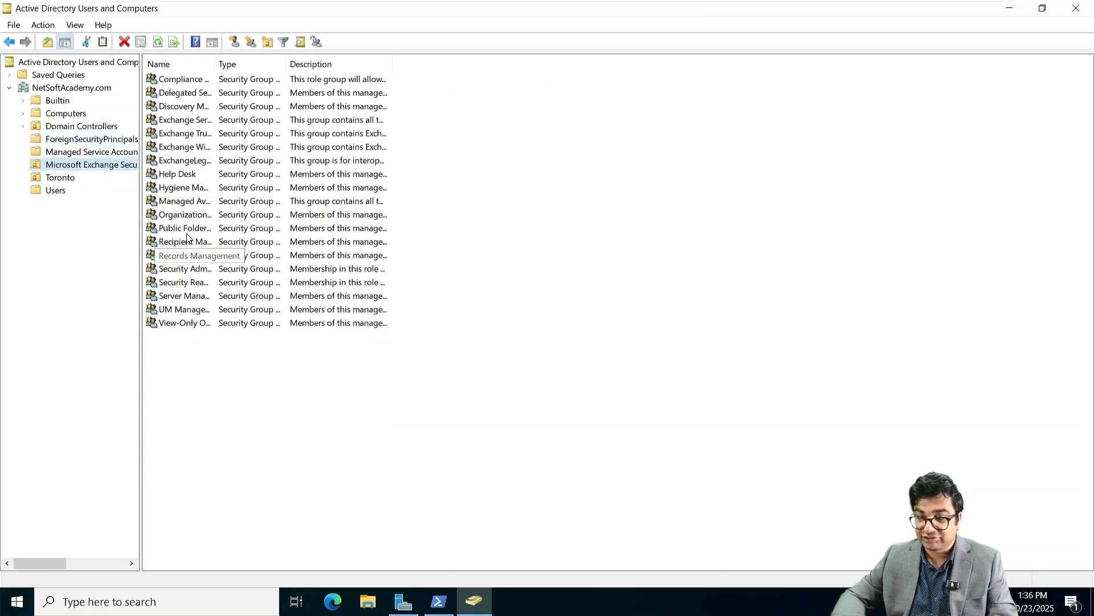
Step: In Organization Management members, look up Admin in the NITA.local location
double_click(184, 214)
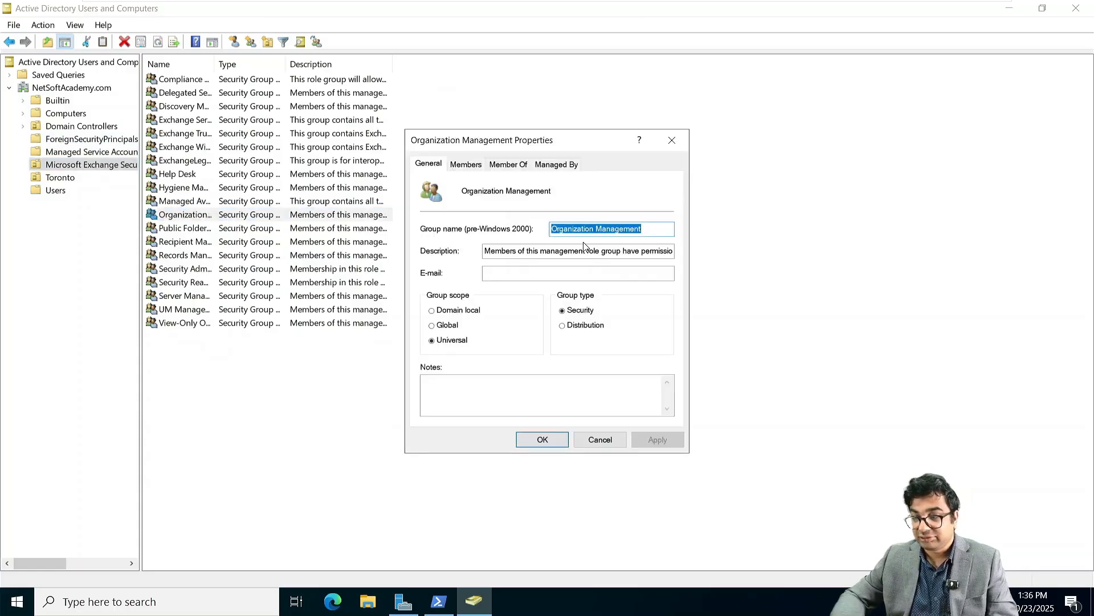
click(466, 165)
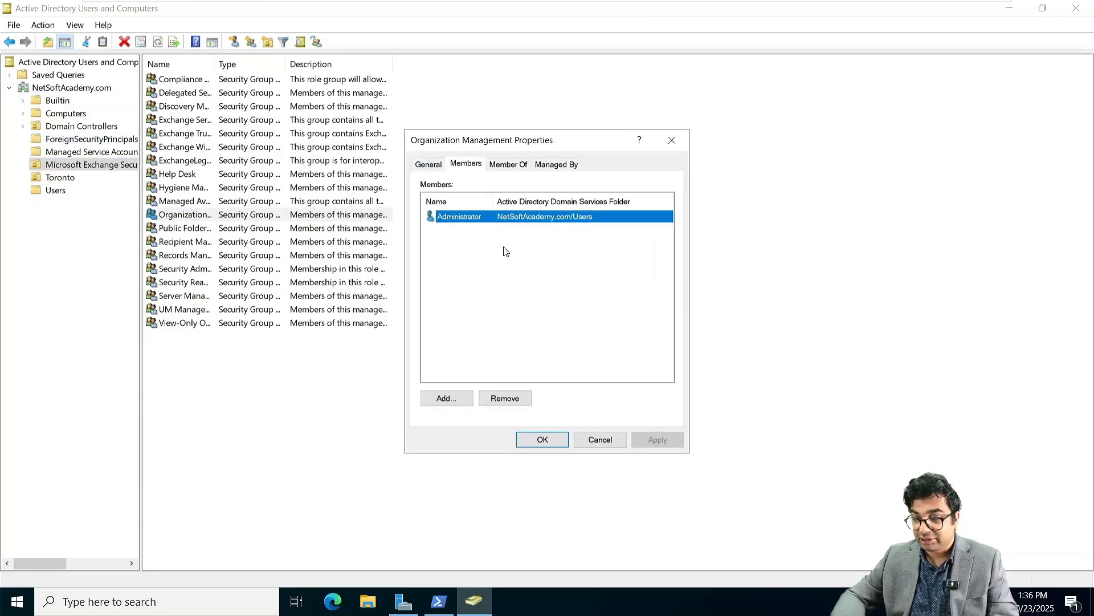
click(456, 399)
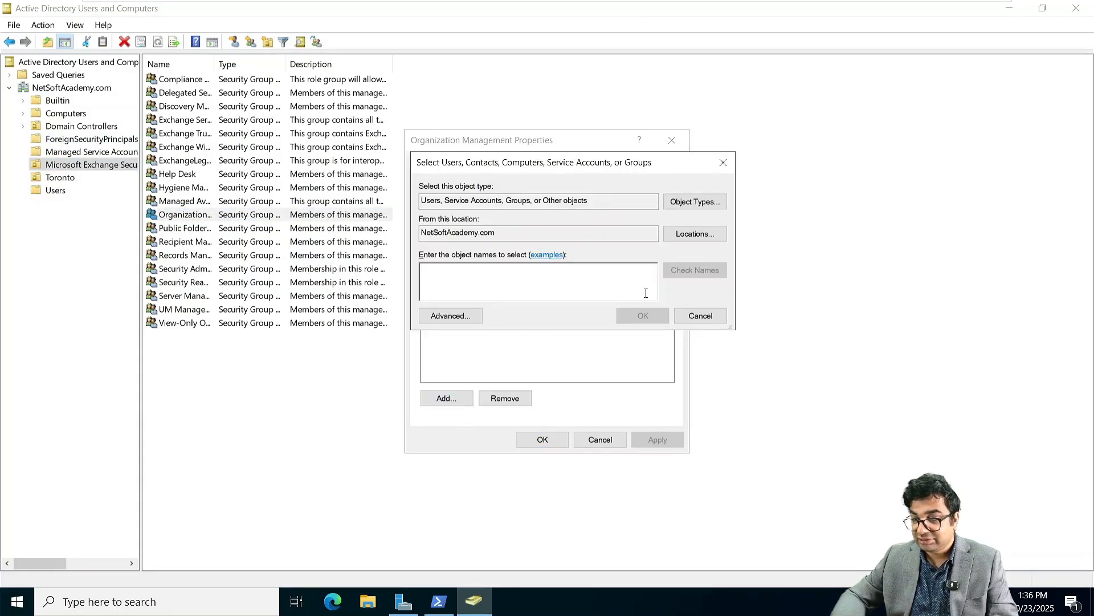
click(689, 235)
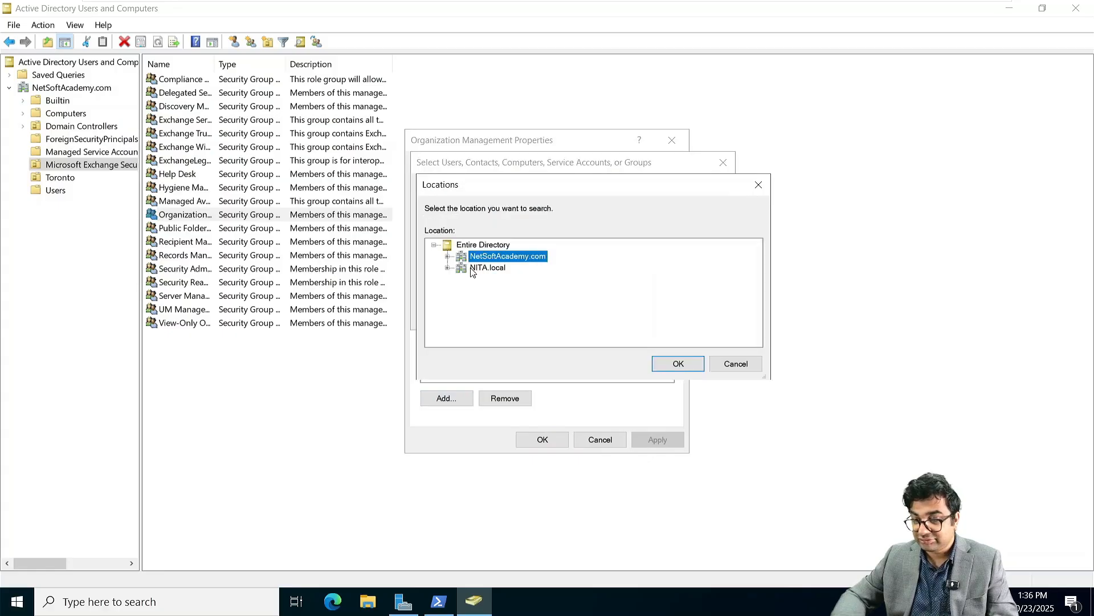
click(484, 269)
click(678, 367)
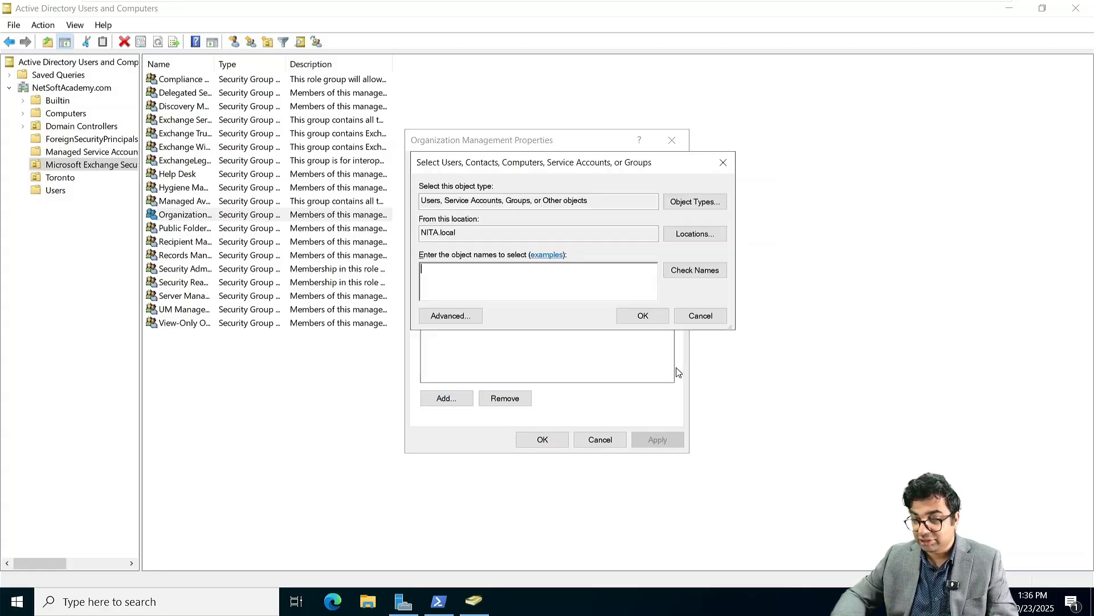
text(Admin)
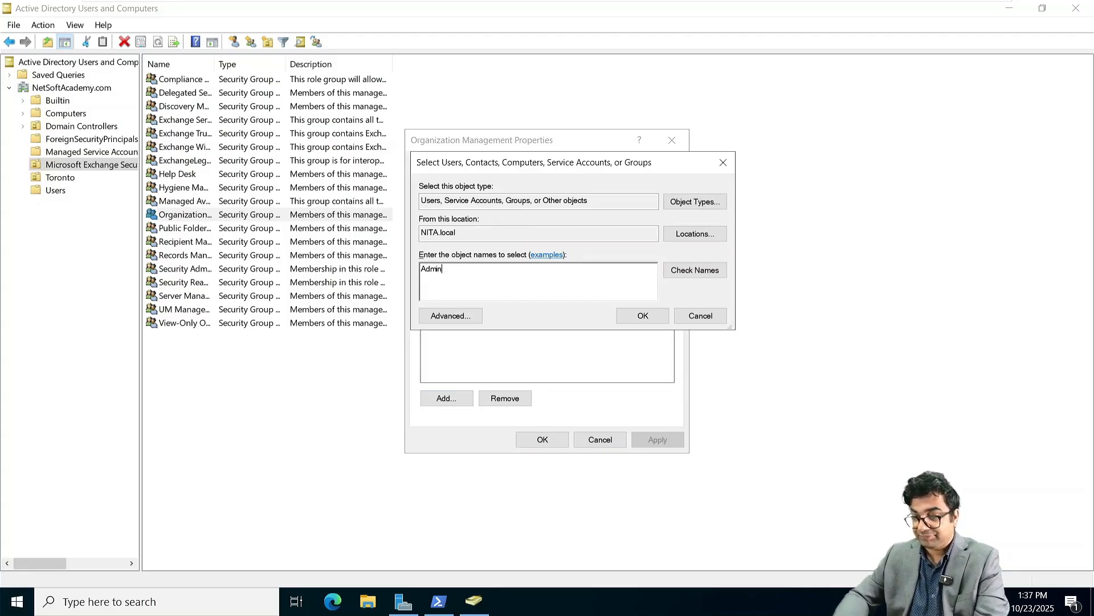
key(Return)
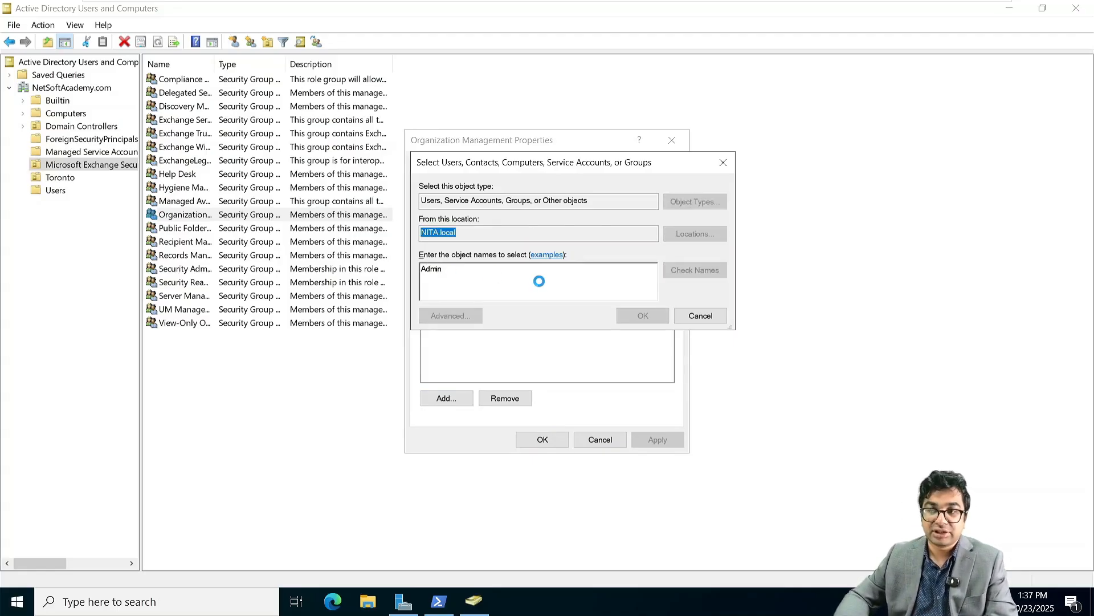
Step: On NITAADDS03, change the console's domain from NITA.local to NetSoftAcademy.com
mouse_move(816, 3)
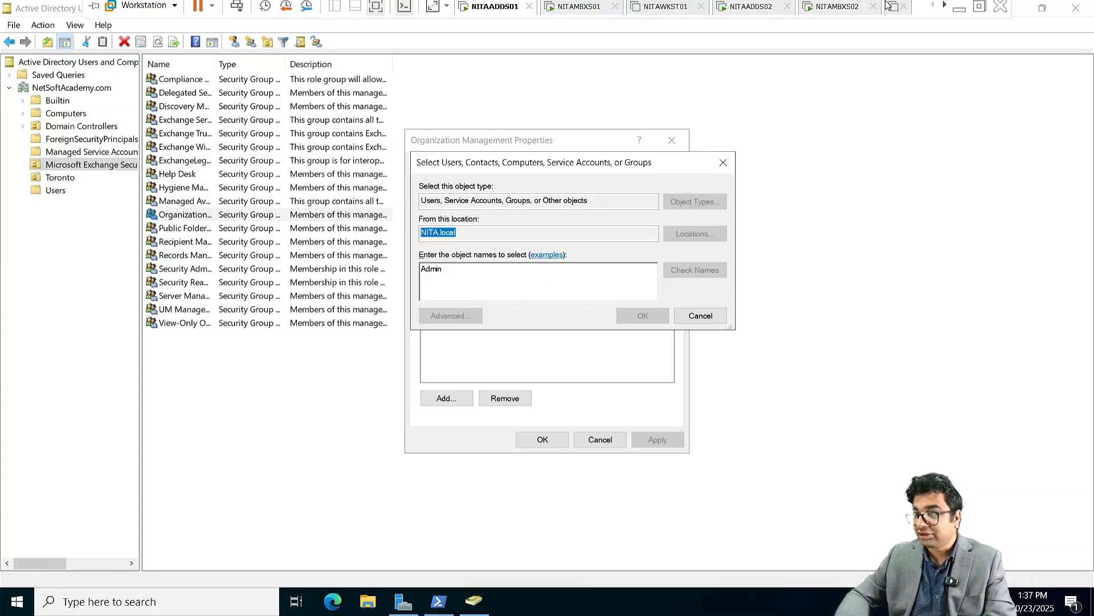
click(944, 12)
click(945, 12)
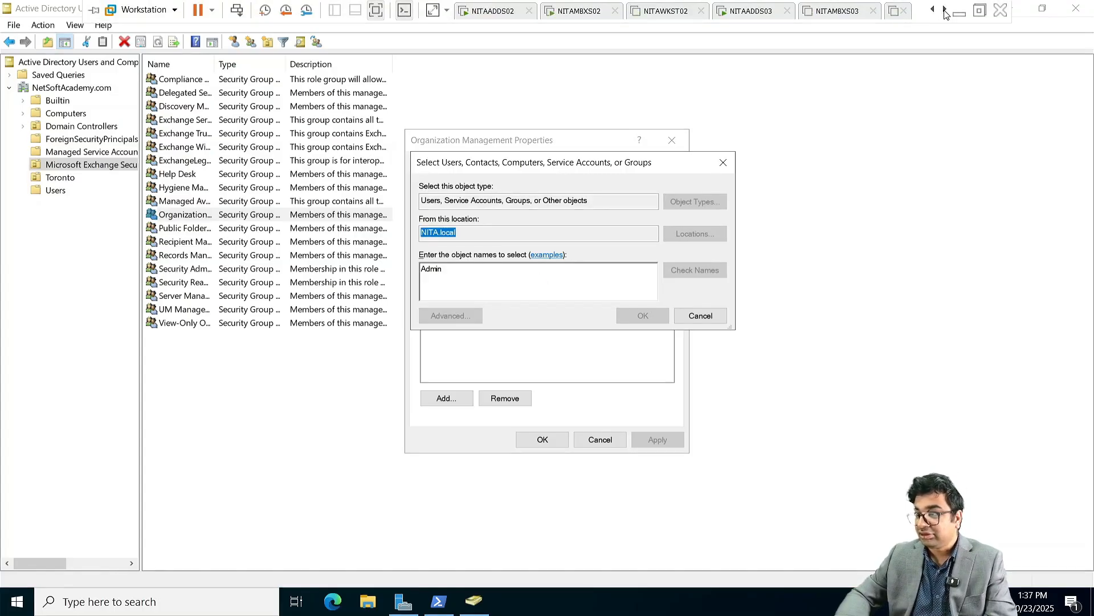
click(944, 12)
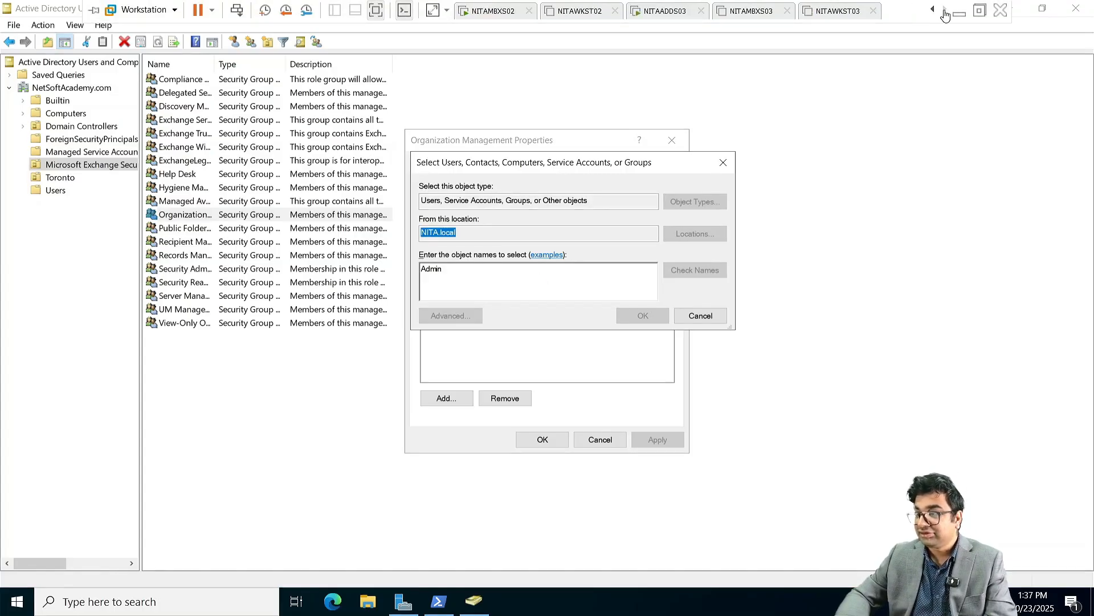
click(664, 11)
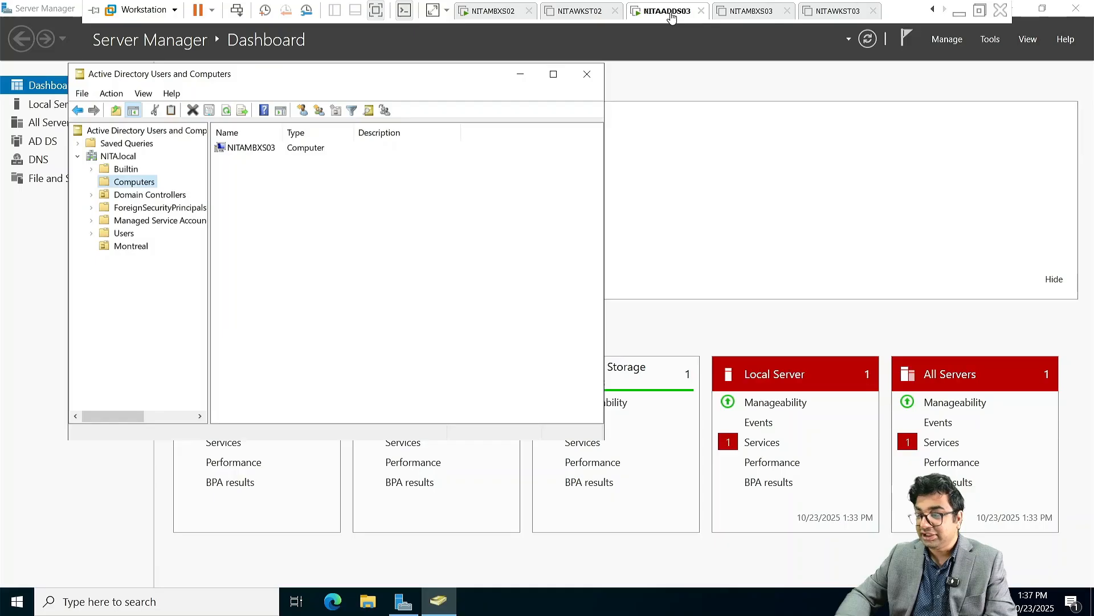
click(126, 235)
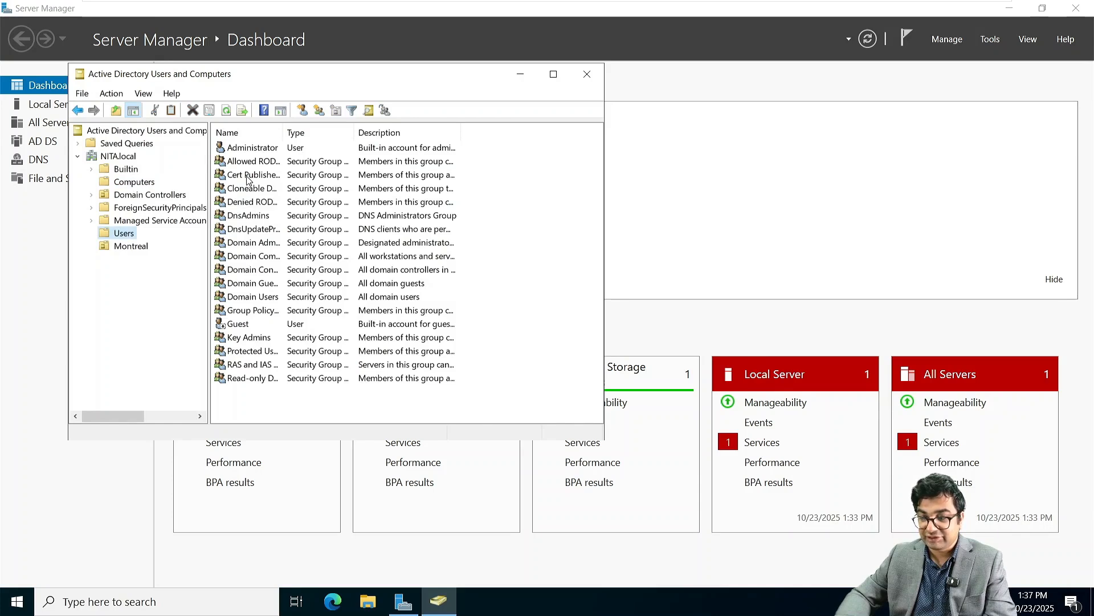
right_click(126, 157)
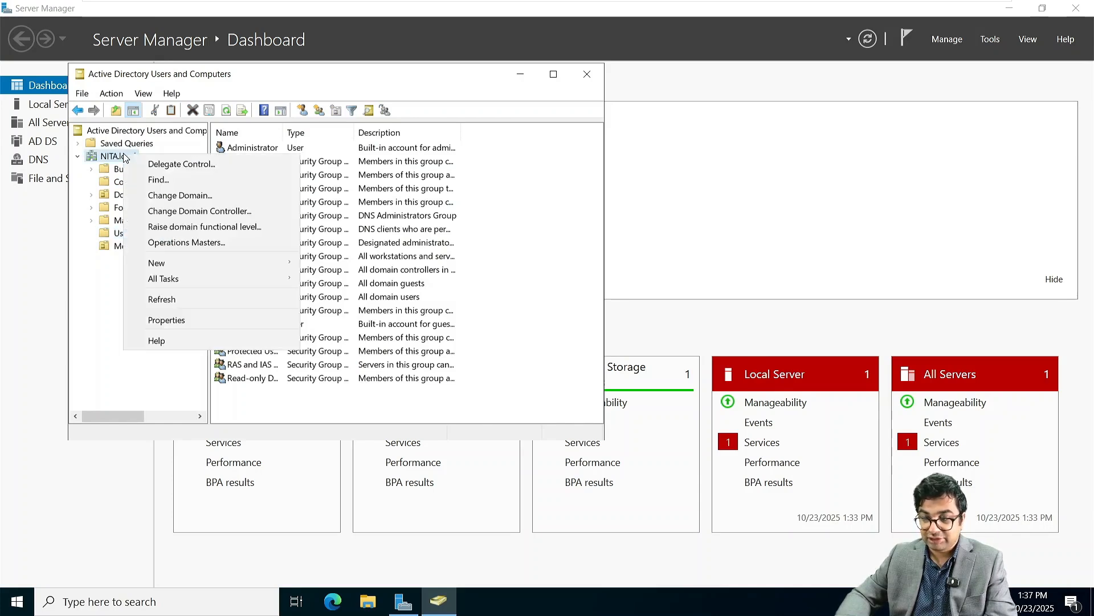
click(172, 197)
click(445, 236)
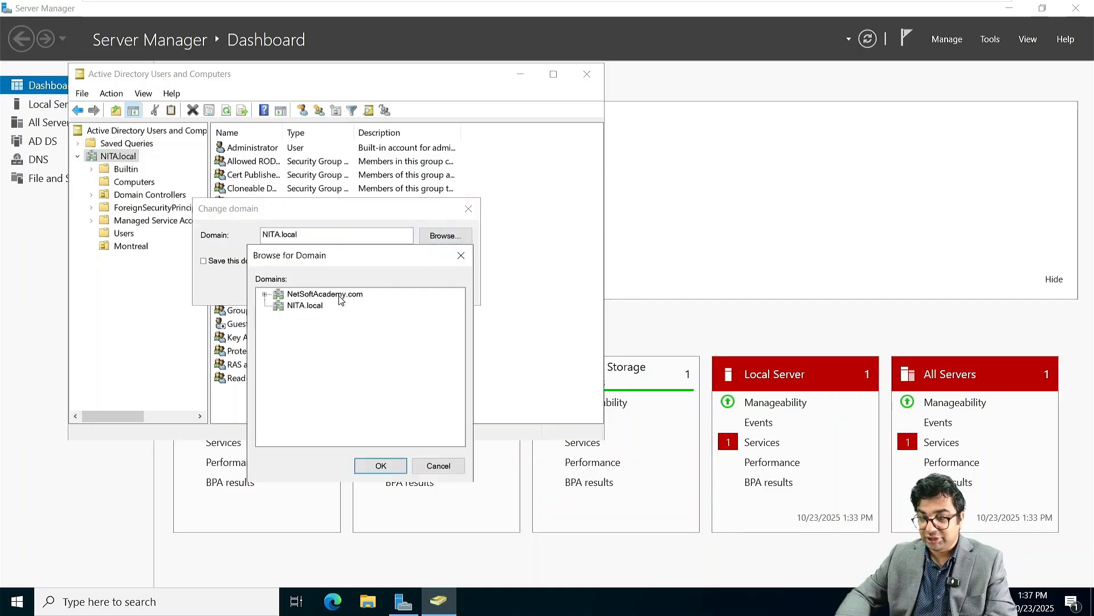
click(329, 294)
click(381, 465)
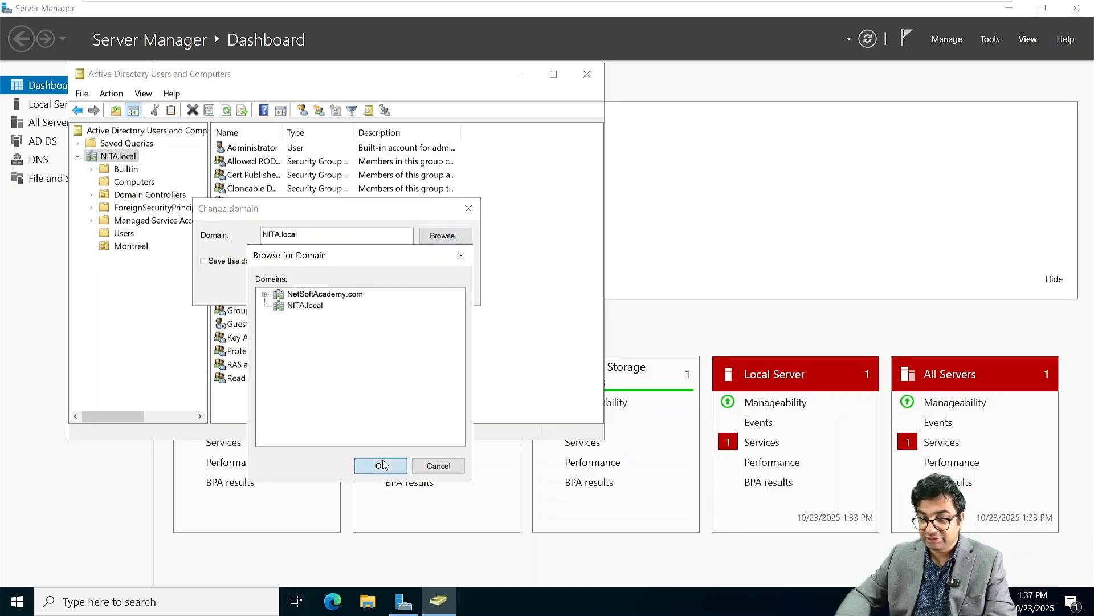
click(329, 288)
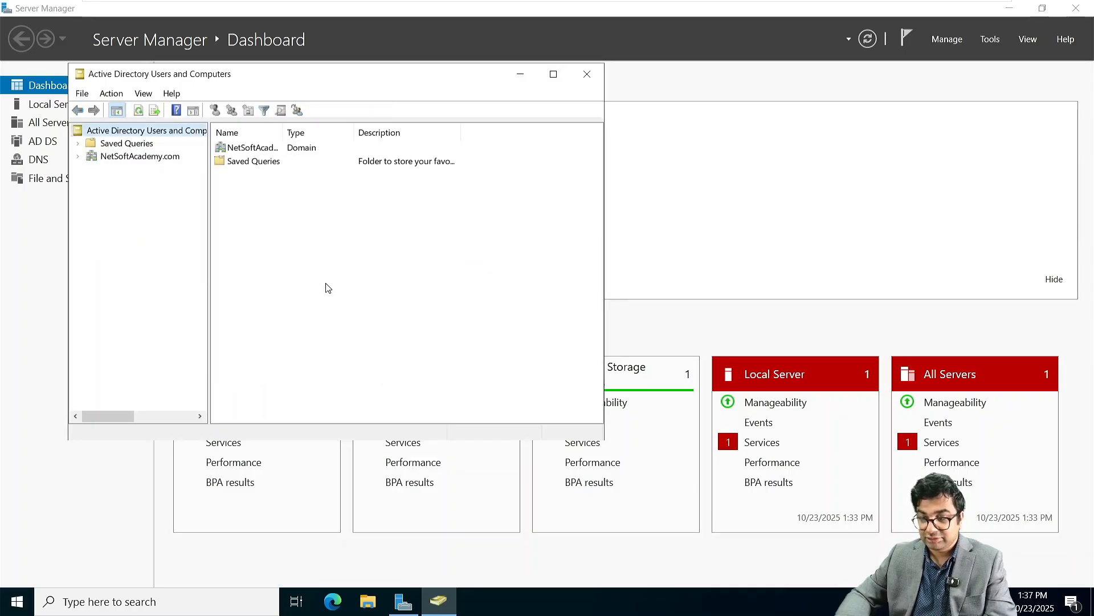
Step: Review the Enterprise Admins members in NetSoftAcademy.com's Users container, then cancel
click(143, 157)
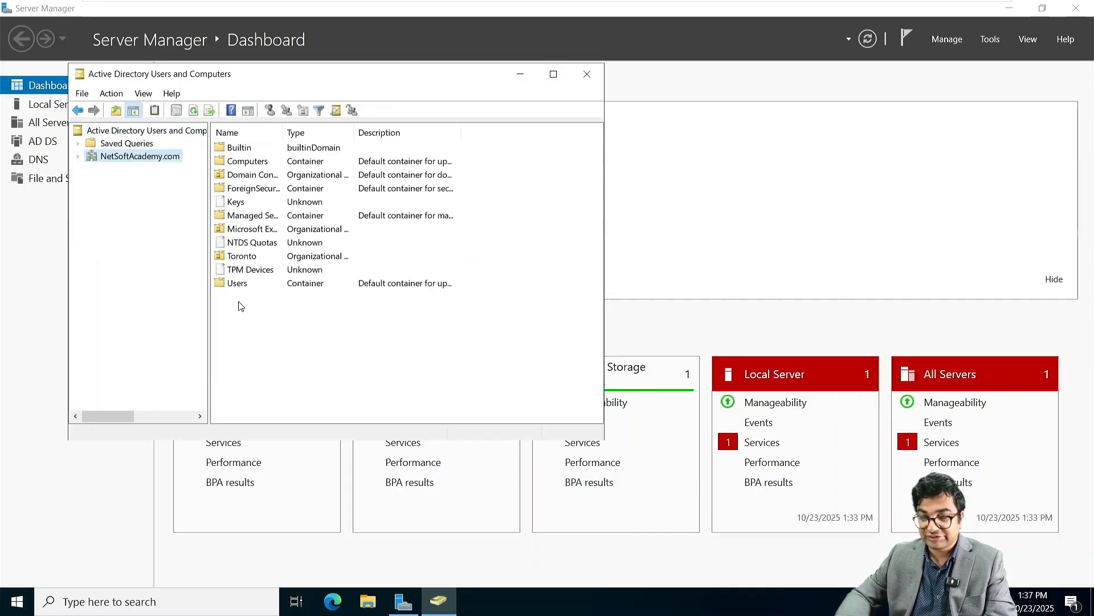
double_click(236, 284)
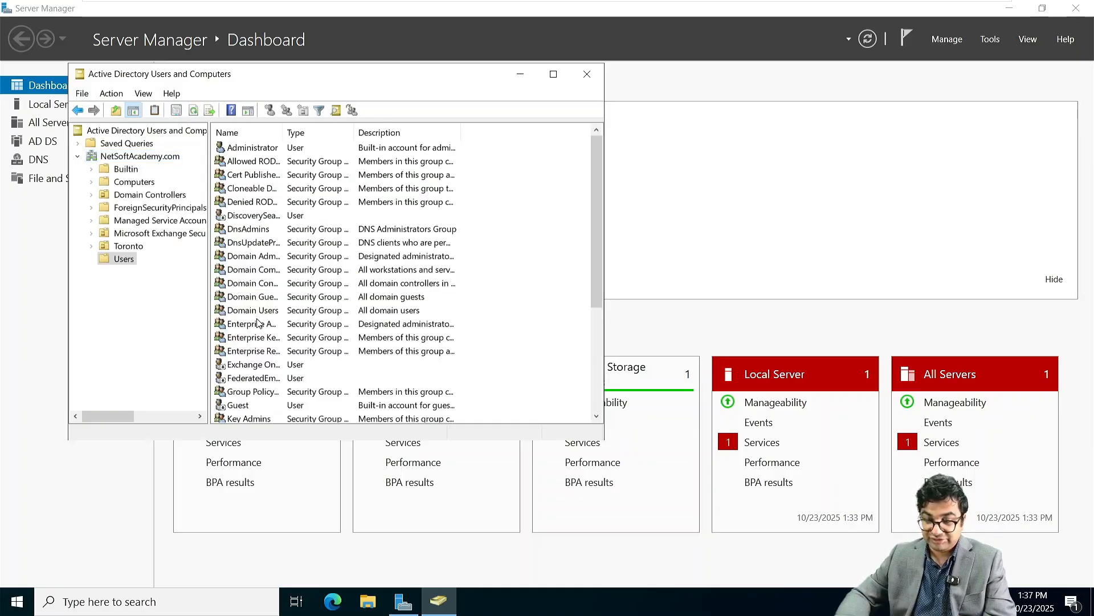
click(258, 324)
double_click(258, 323)
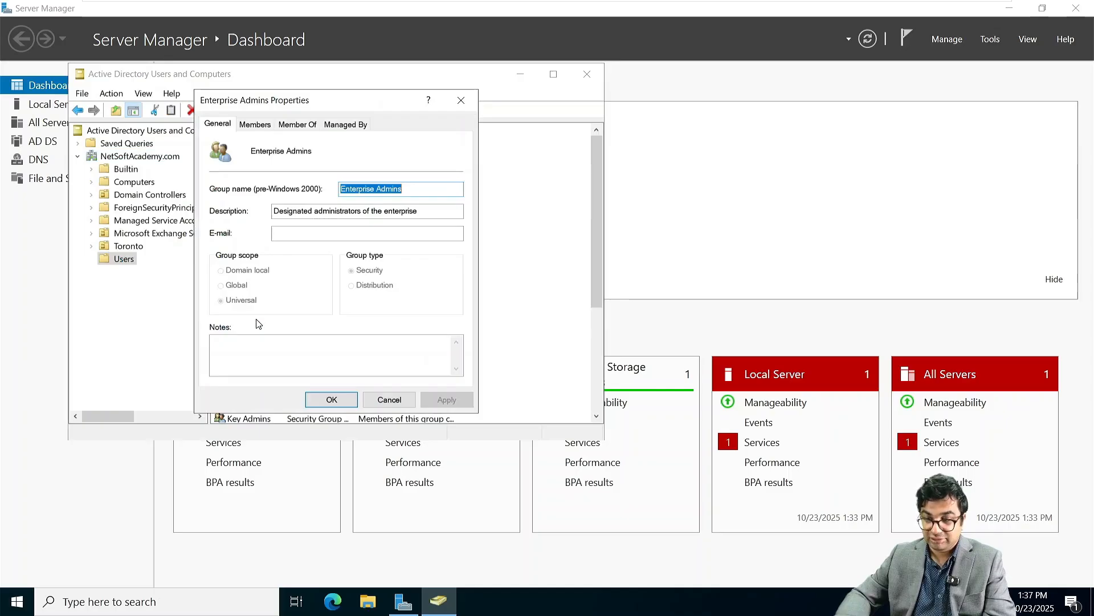
click(249, 125)
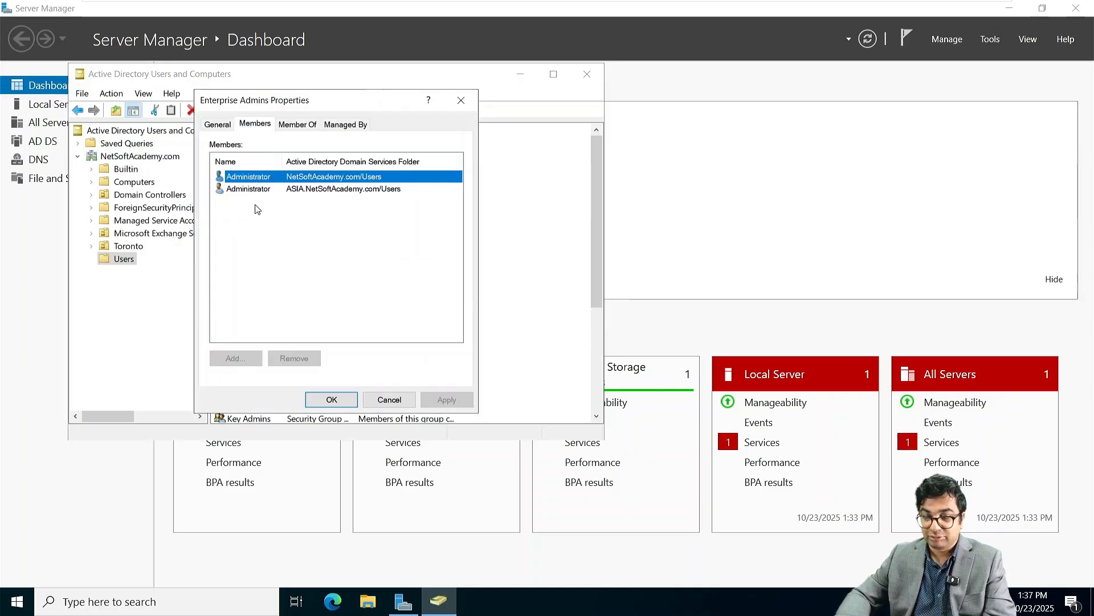
click(390, 399)
Step: Back on NITAADDS01, dismiss Name Not Found and close Organization Management unchanged
mouse_move(633, 5)
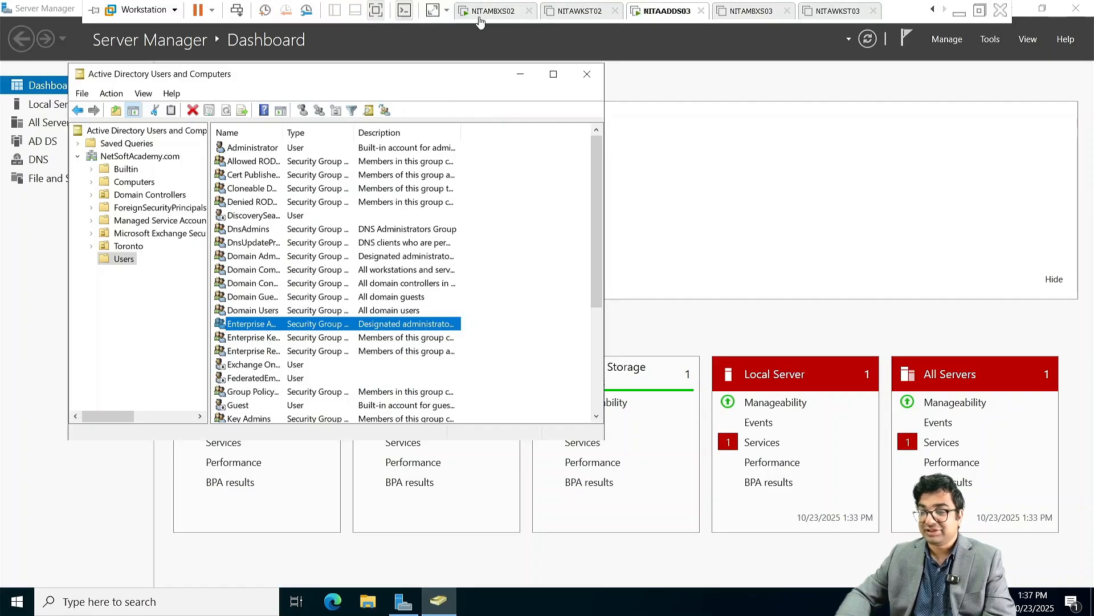
click(932, 10)
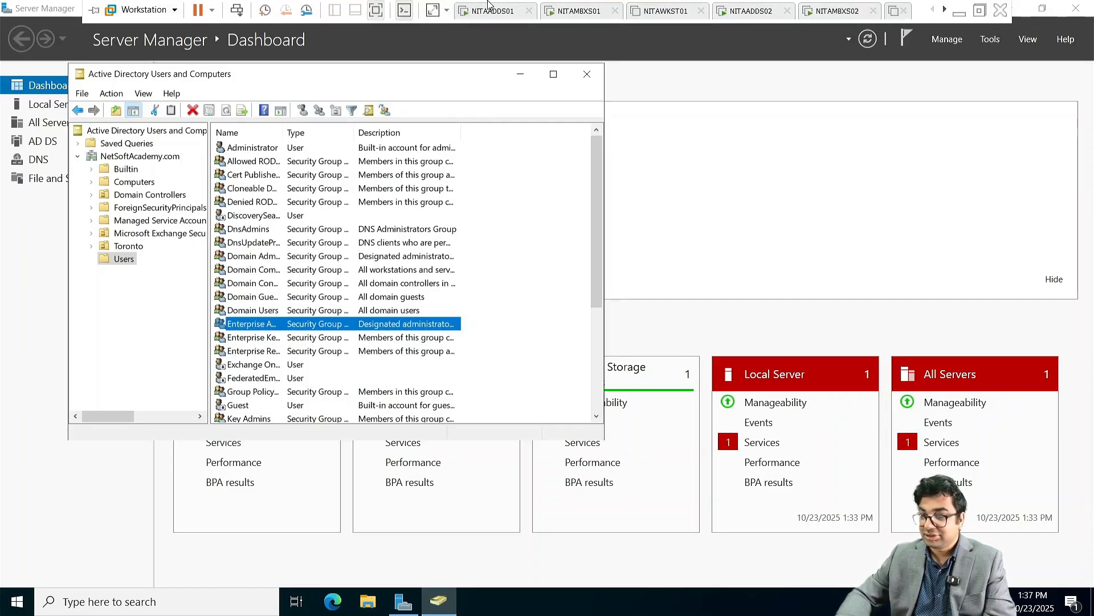
click(488, 7)
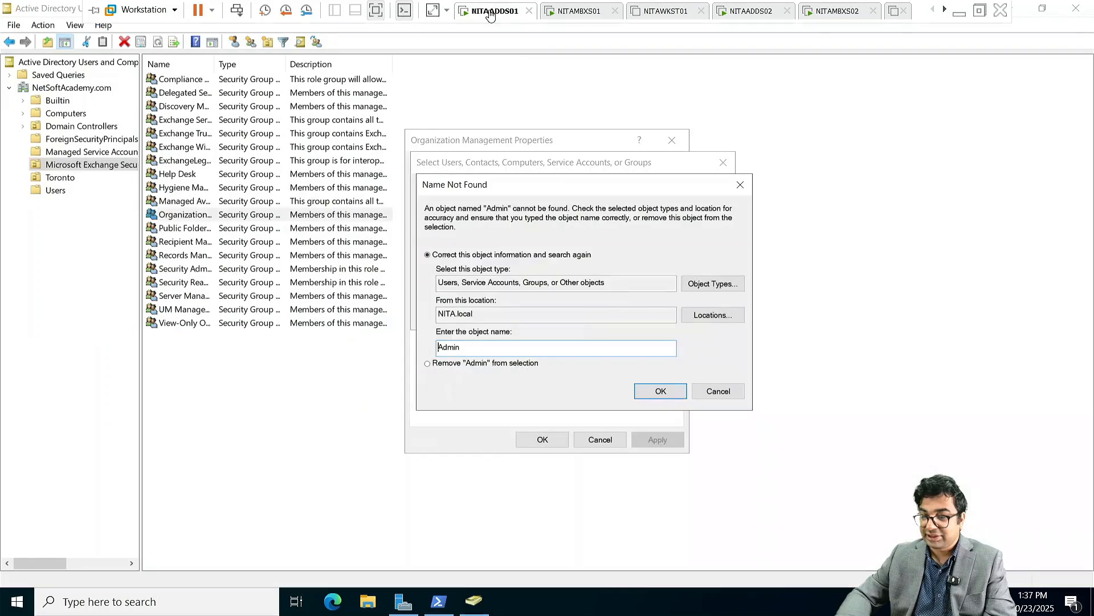
click(733, 394)
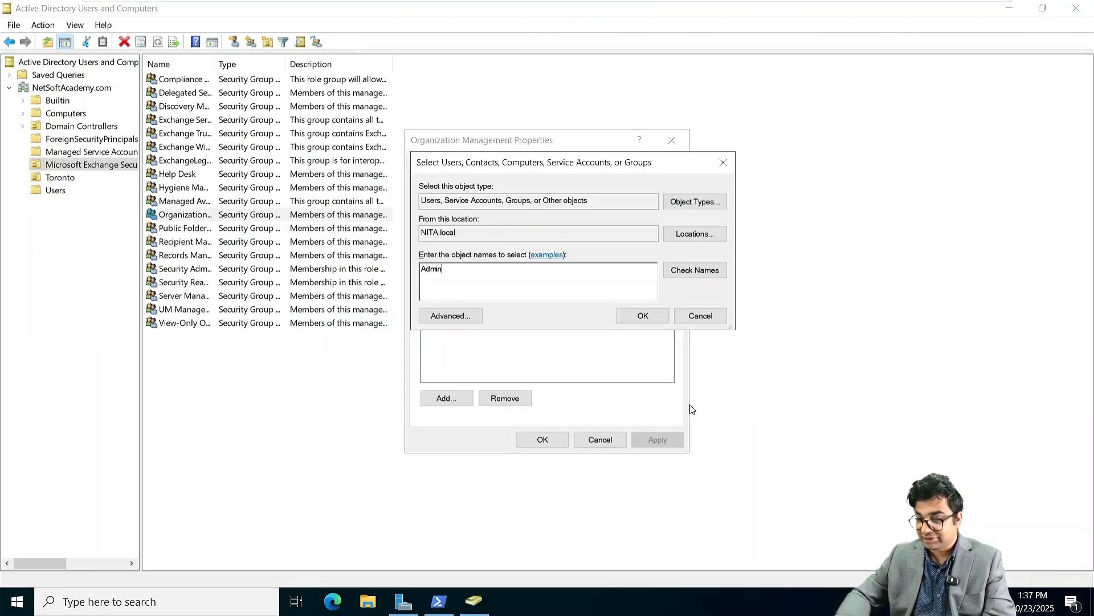
click(700, 315)
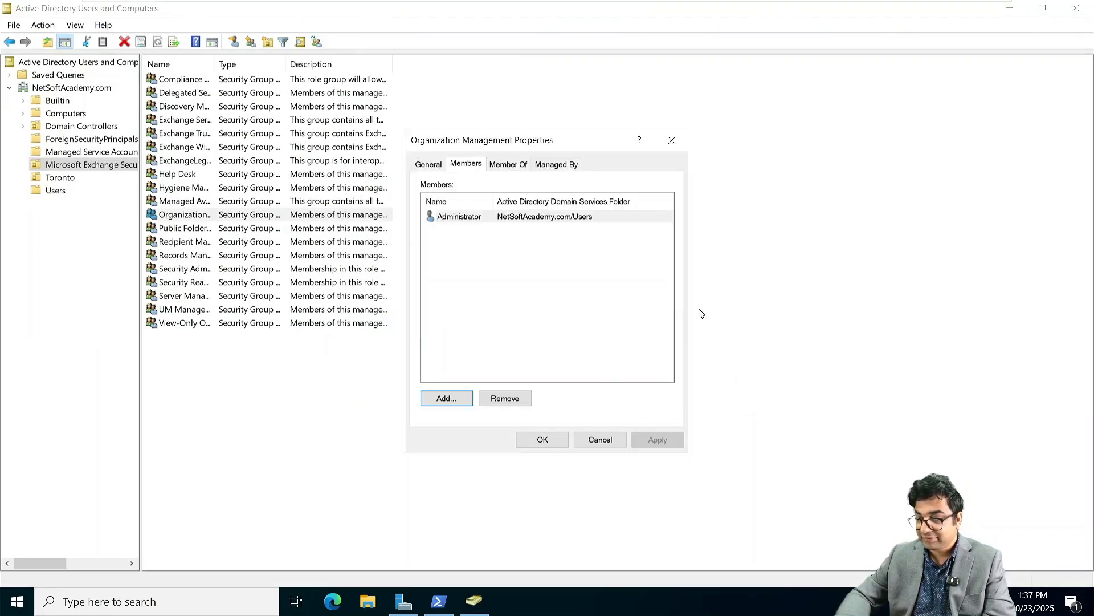
click(600, 442)
Step: Change the console's domain from NetSoftAcademy.com to NITA.local
right_click(68, 88)
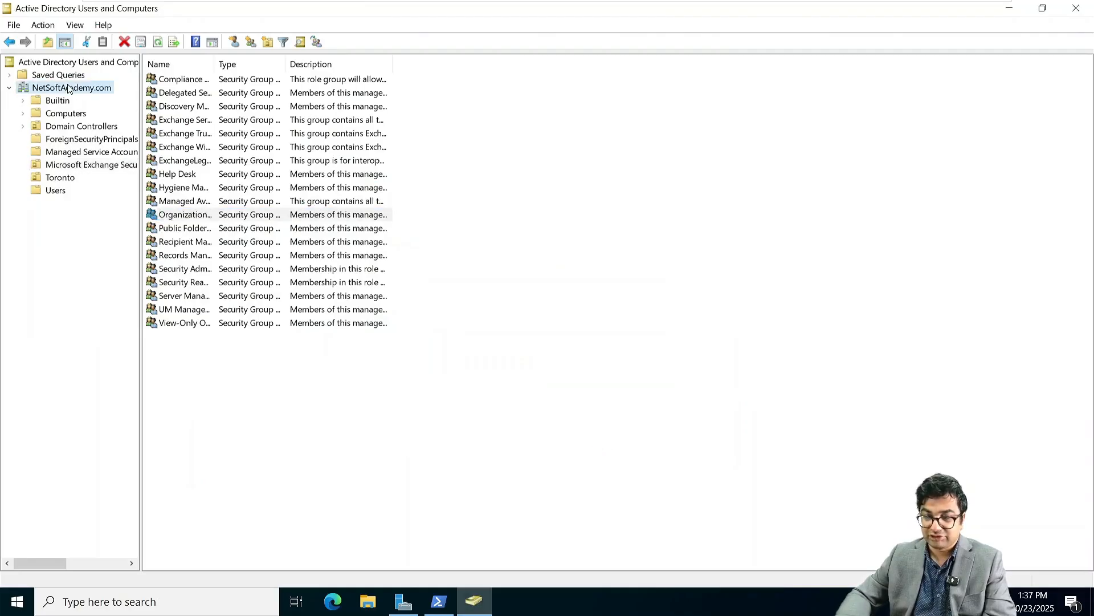
click(123, 125)
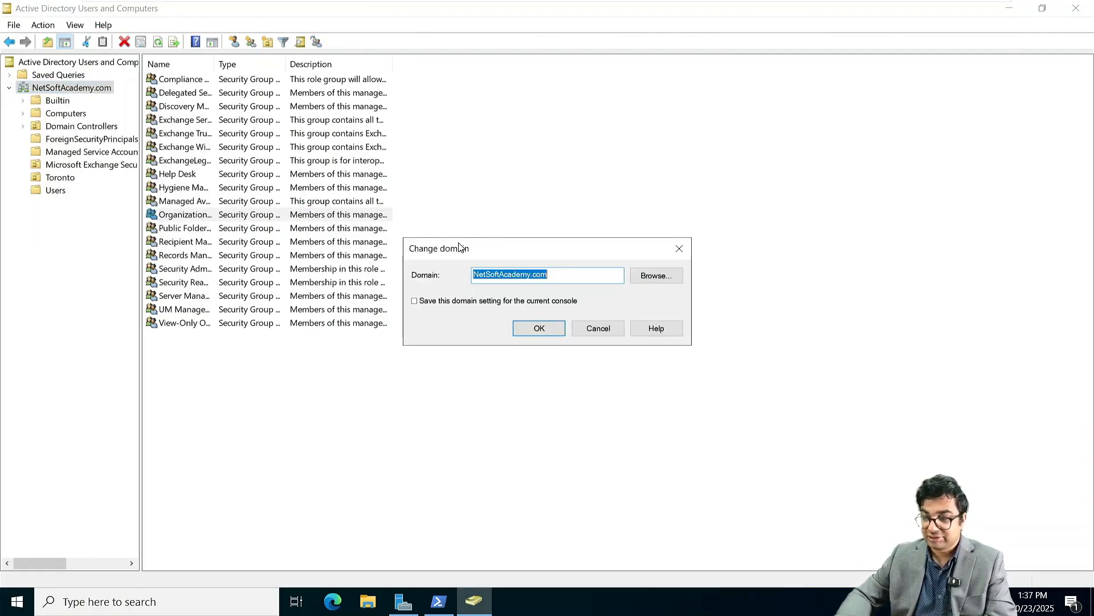
click(655, 277)
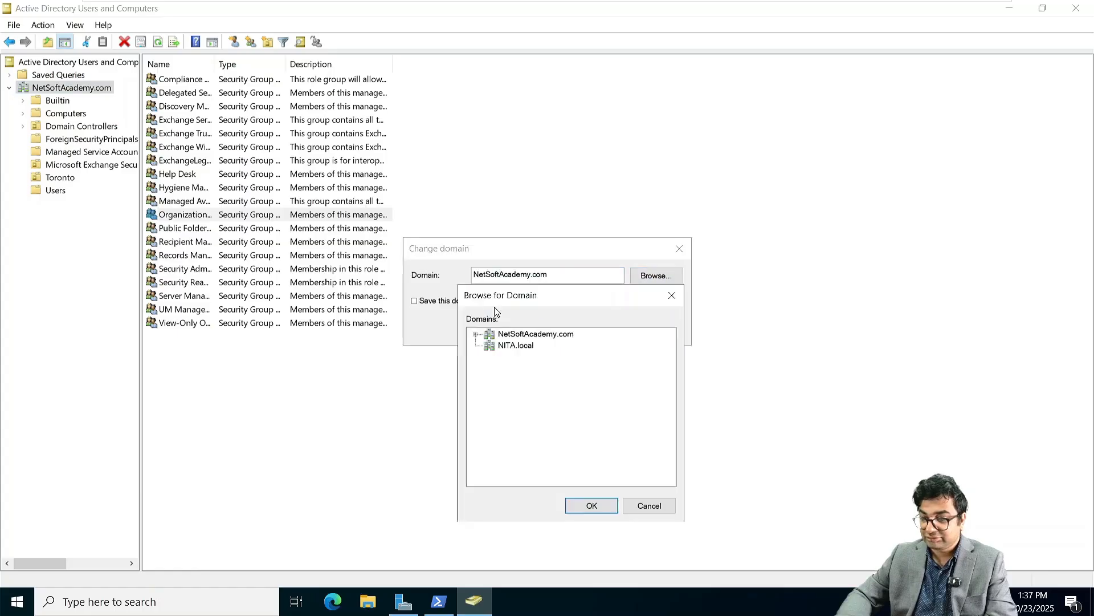
click(521, 346)
click(600, 509)
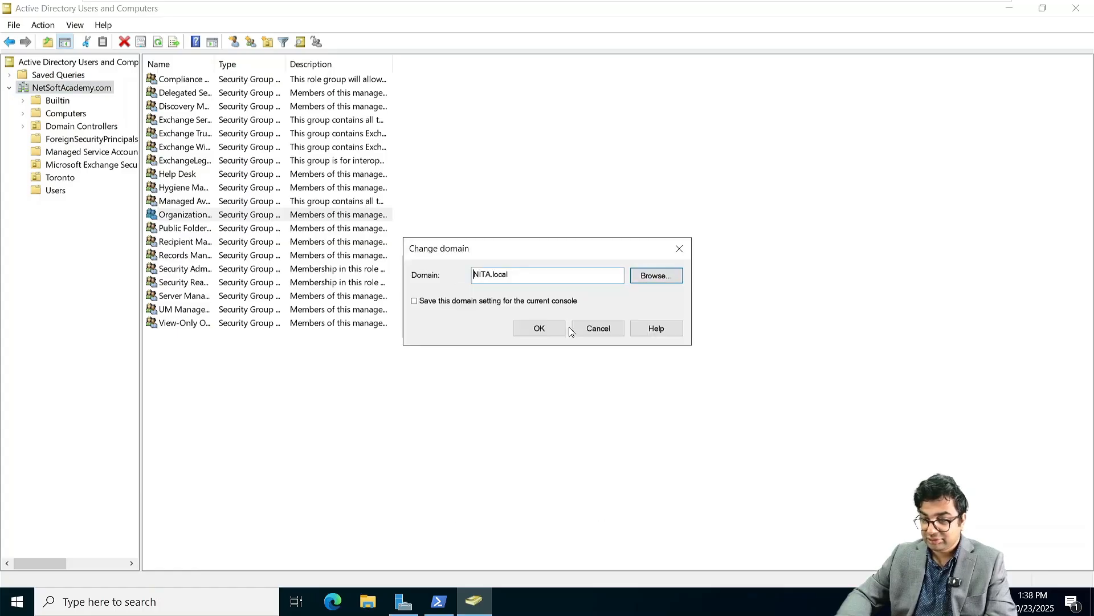
click(544, 327)
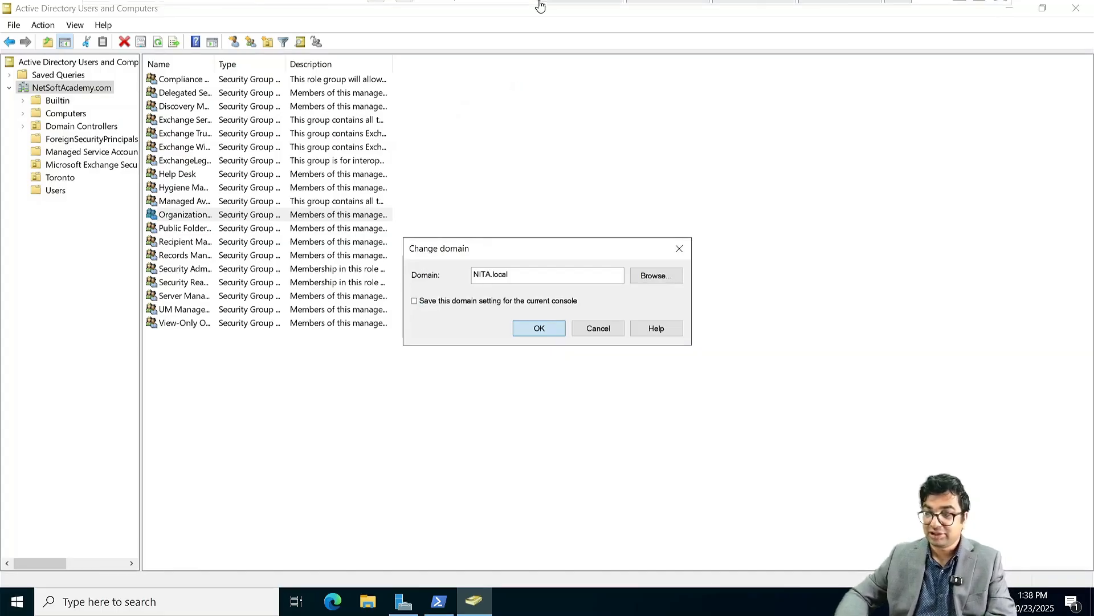
Step: Switch to the NITAMBXS02 virtual machine to see Exchange setup finalizing
mouse_move(540, 6)
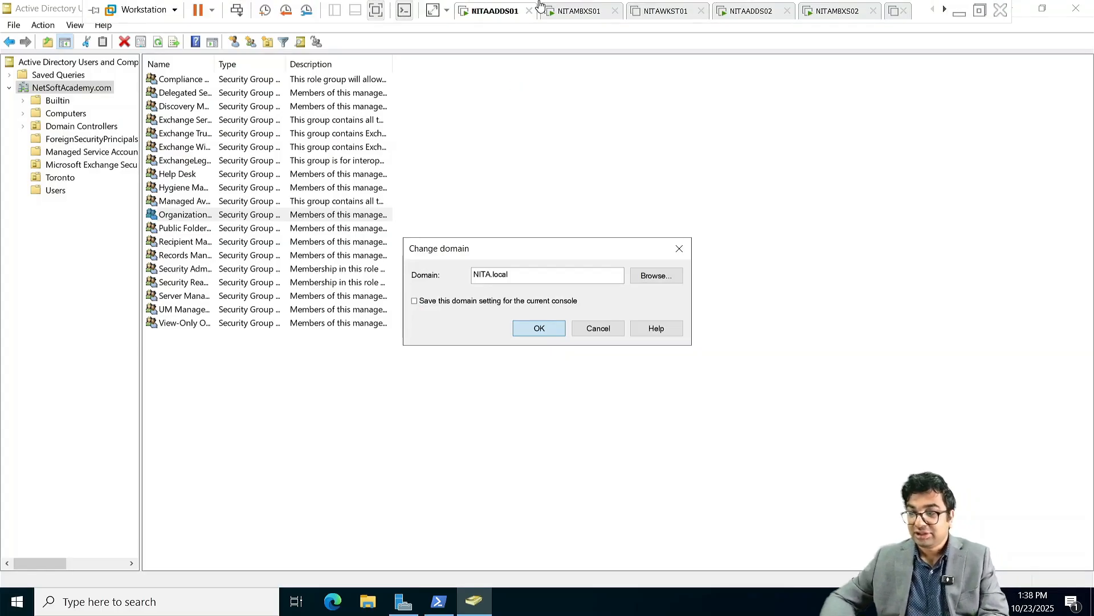
click(943, 12)
click(943, 12)
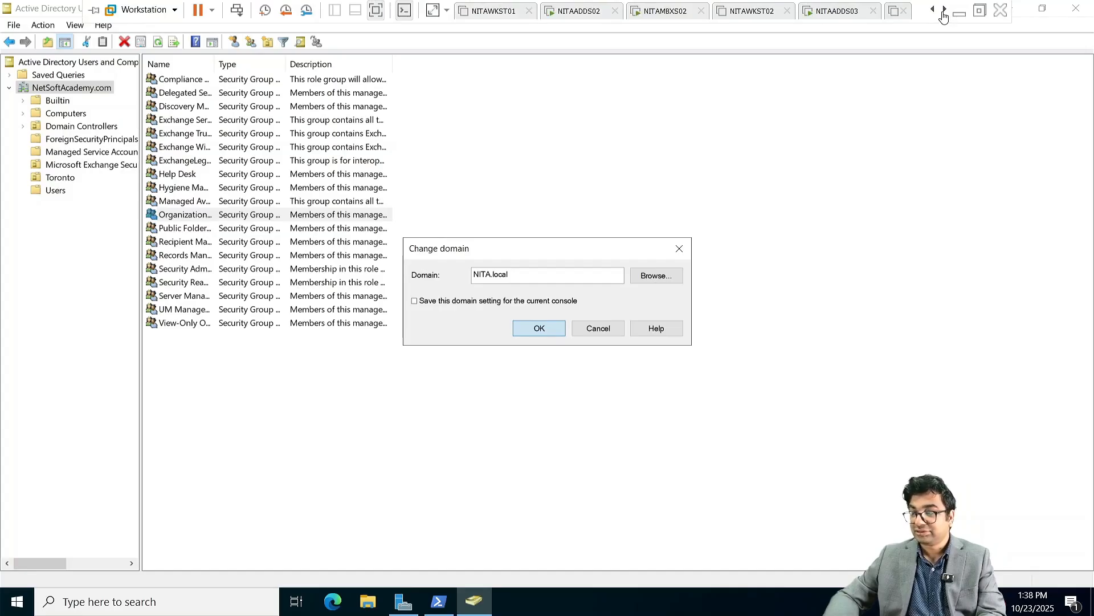
click(944, 12)
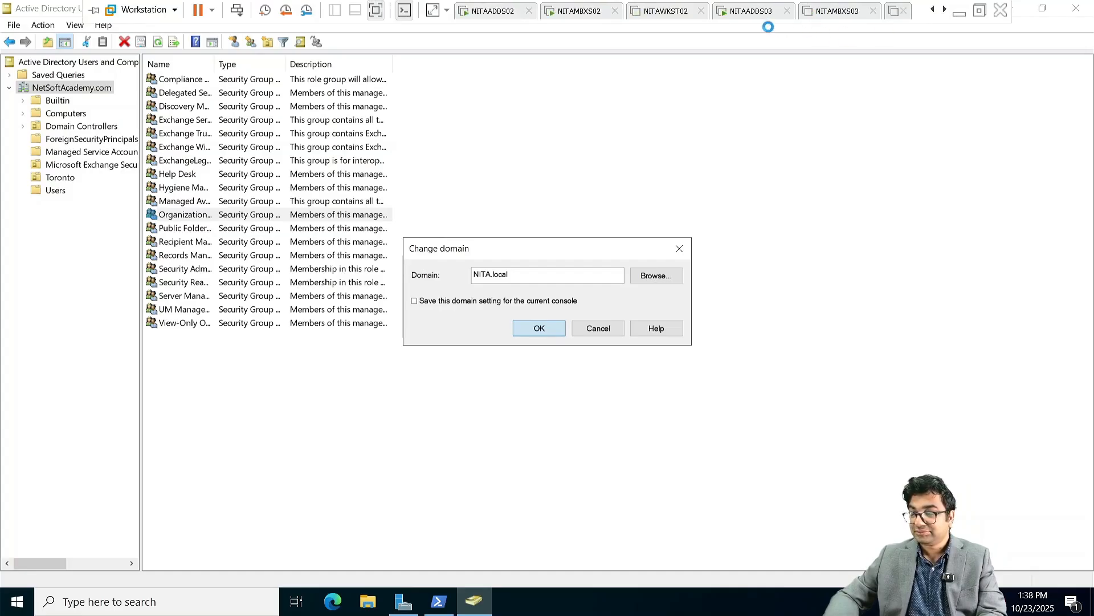
click(591, 17)
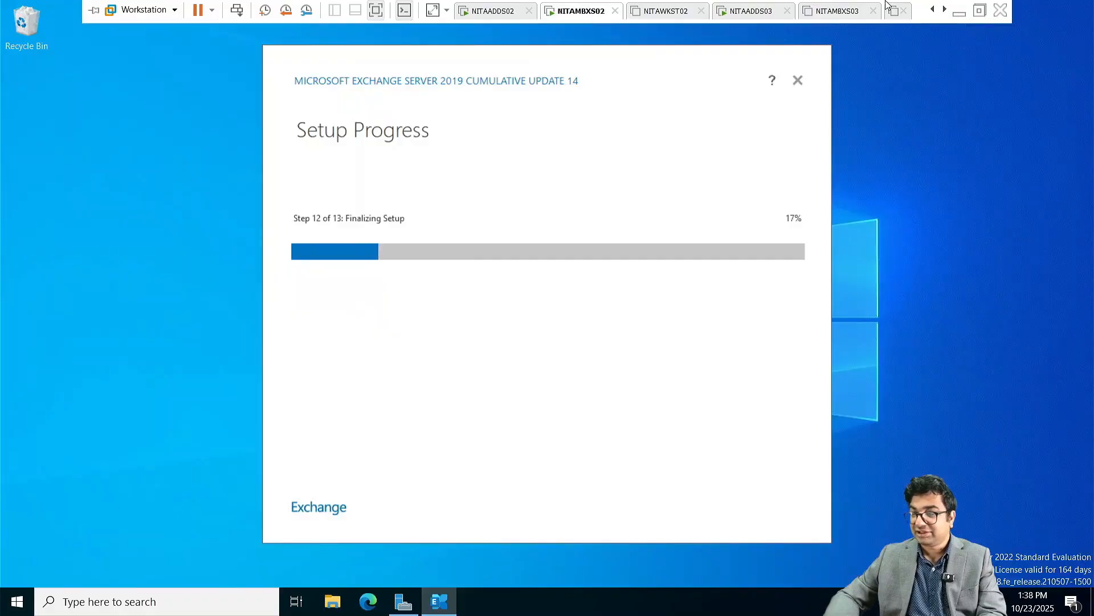
Step: Check NITAADDS01, then return to NITAMBXS02 as Exchange setup reaches 75% of Step 12
click(934, 9)
click(934, 9)
double_click(936, 9)
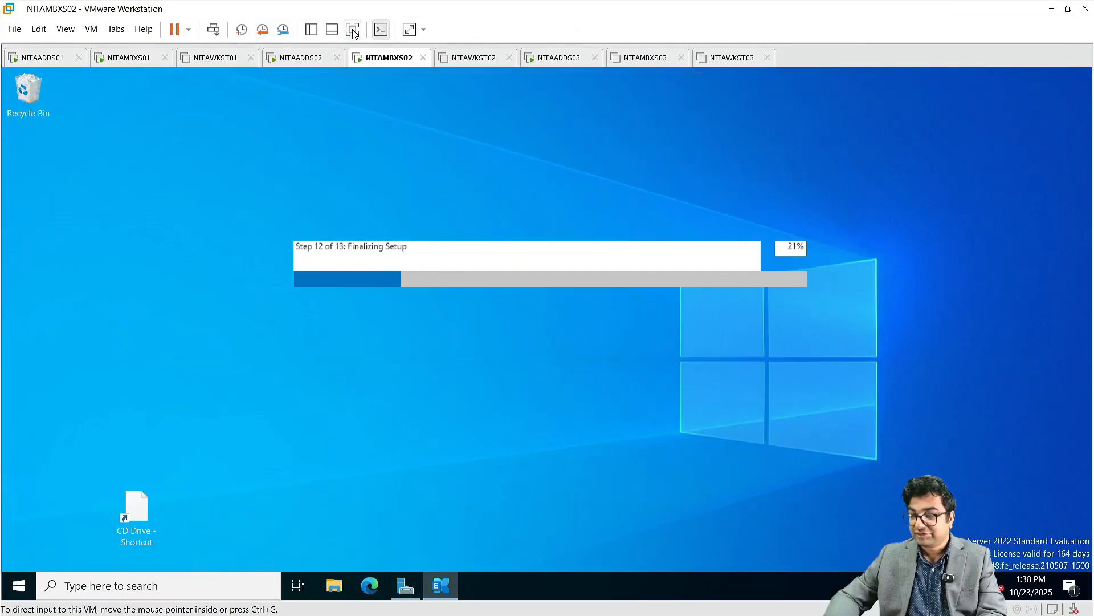
click(352, 30)
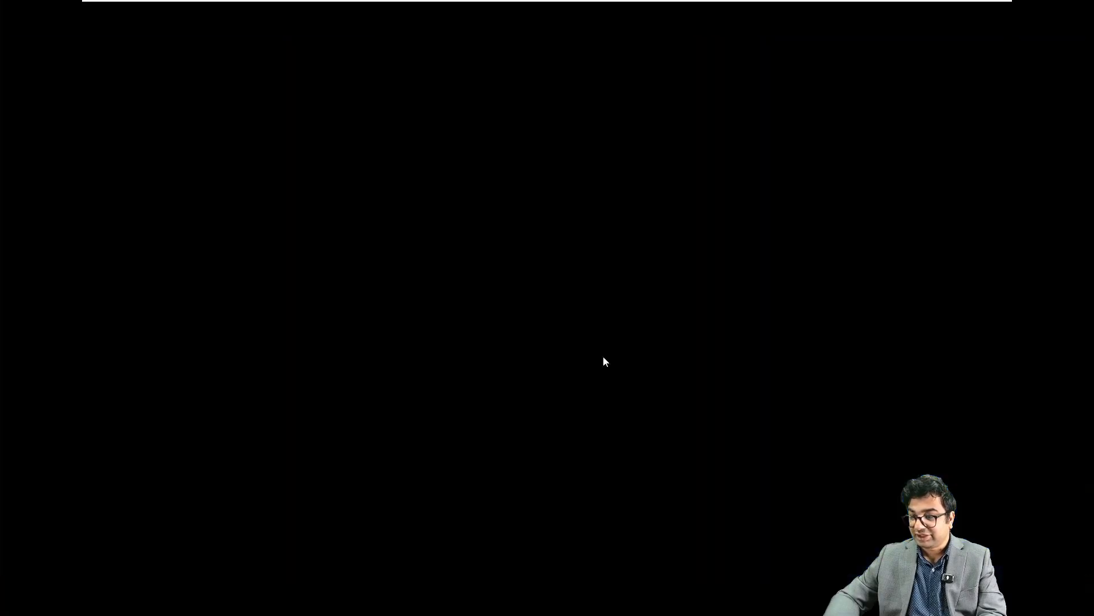
mouse_move(877, 5)
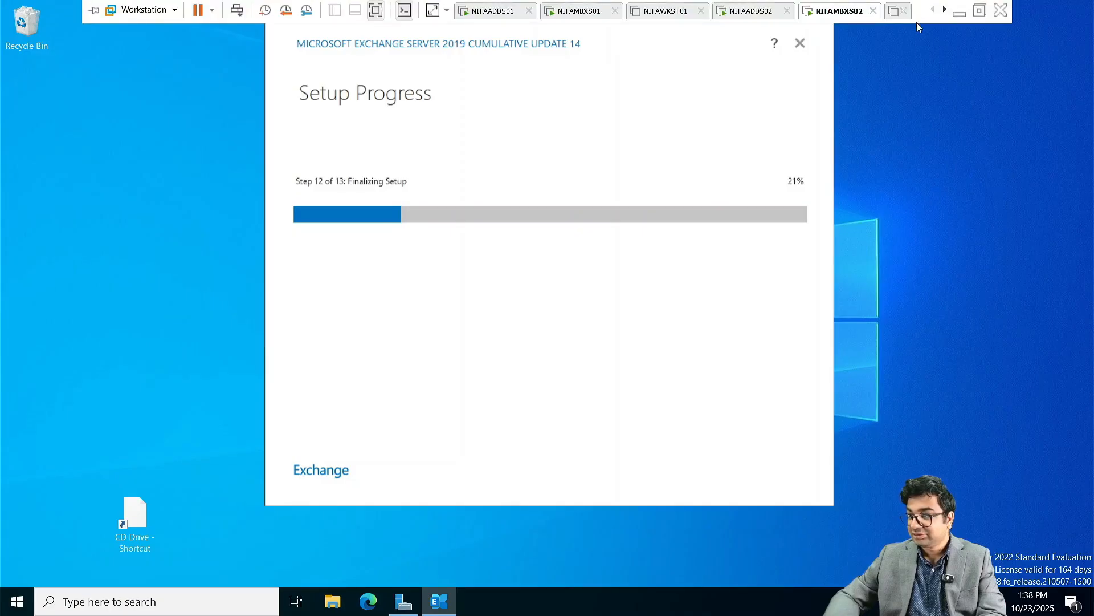
click(505, 21)
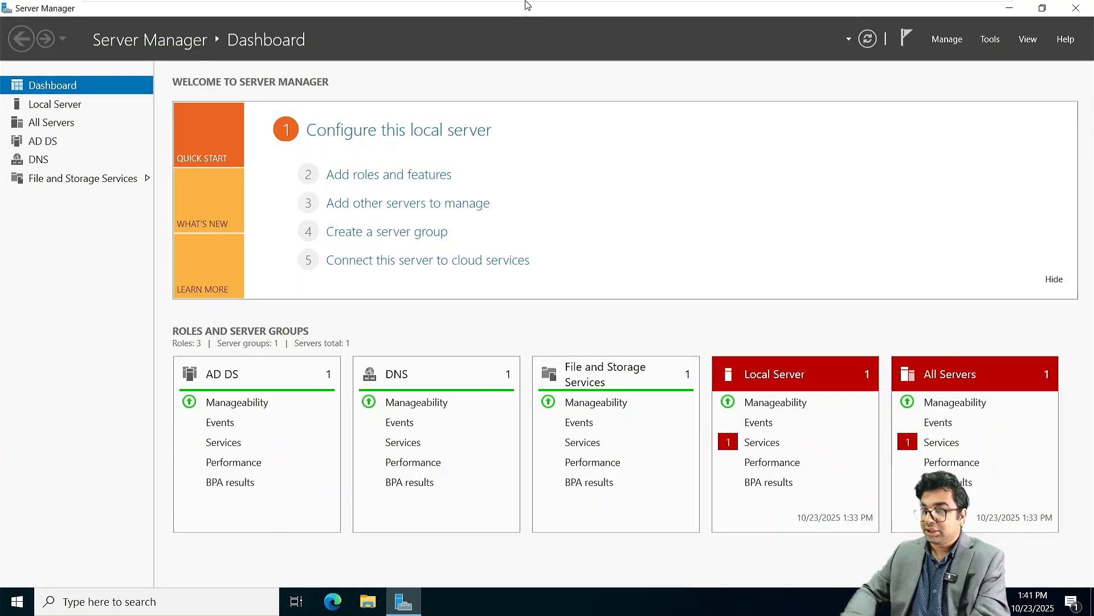
mouse_move(528, 4)
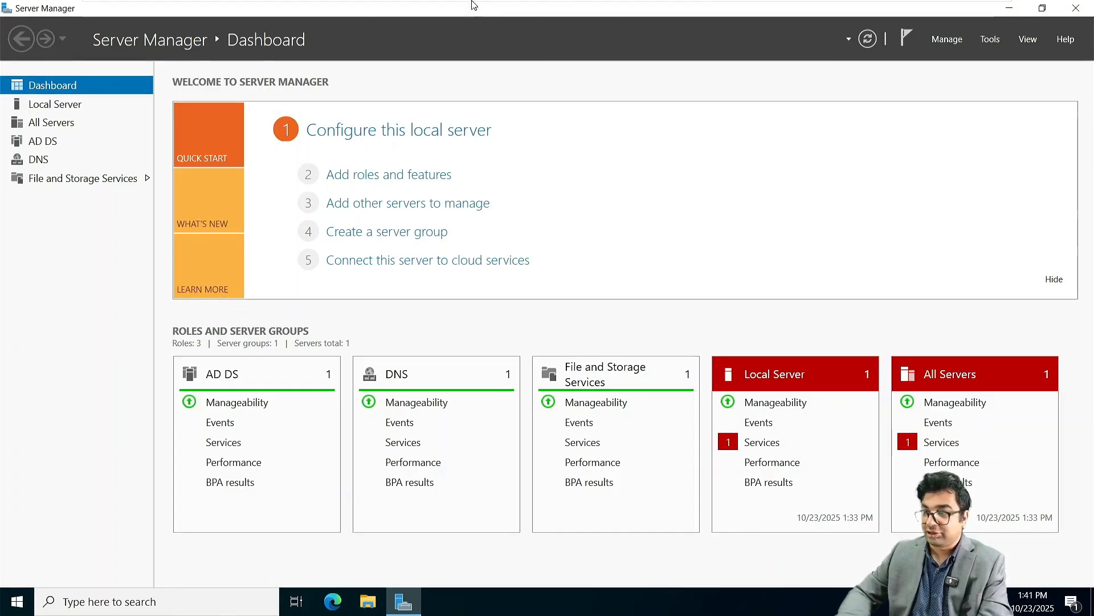
click(485, 11)
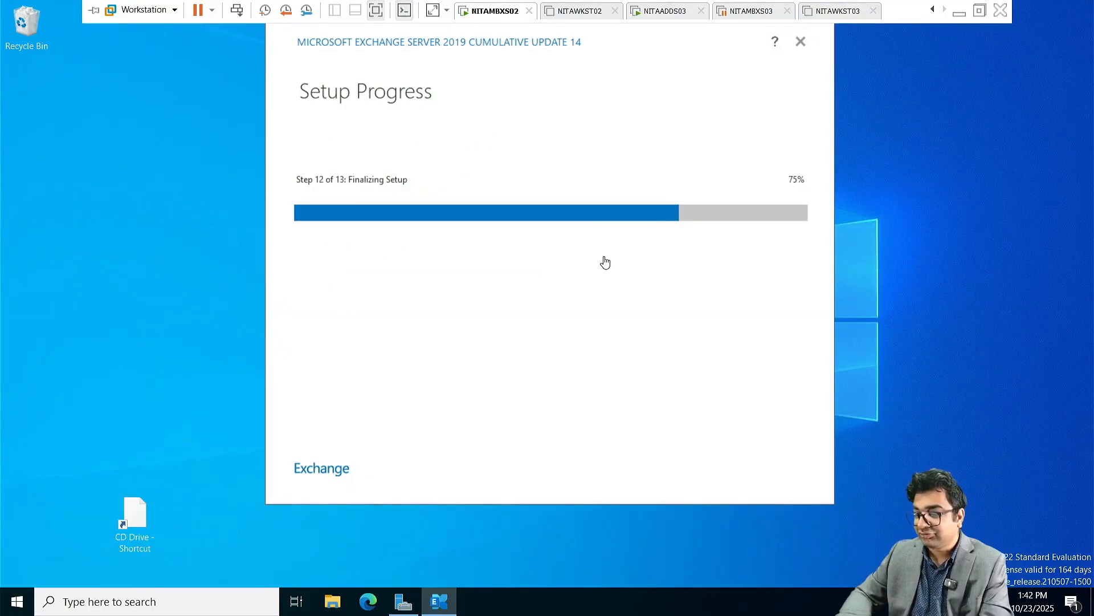
Step: Resume the suspended NITAMBXS03 VM and open Server Manager's local server view
click(750, 10)
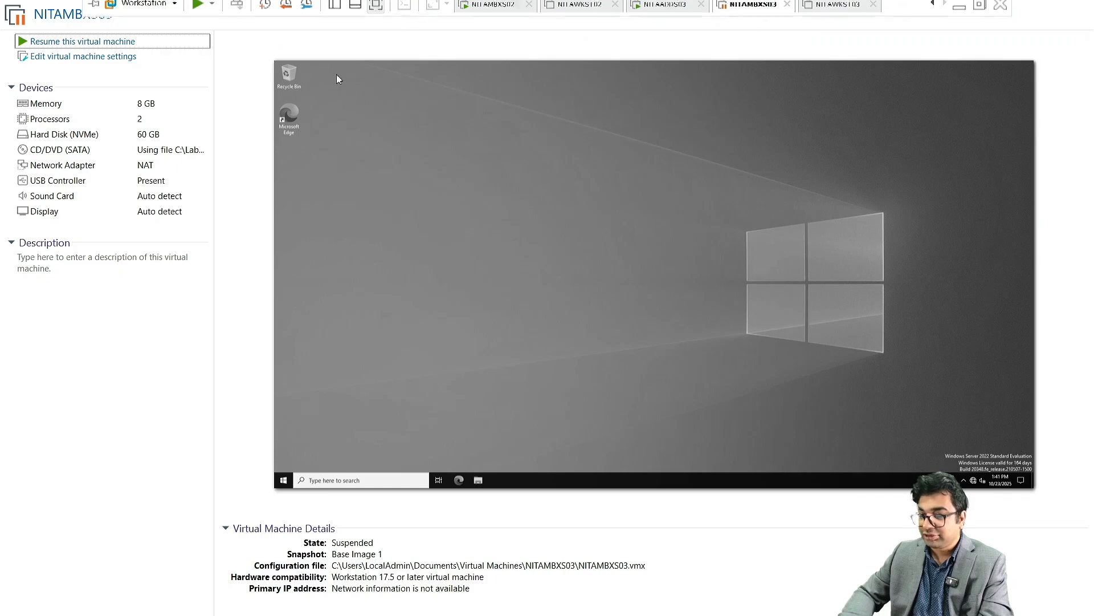
click(71, 42)
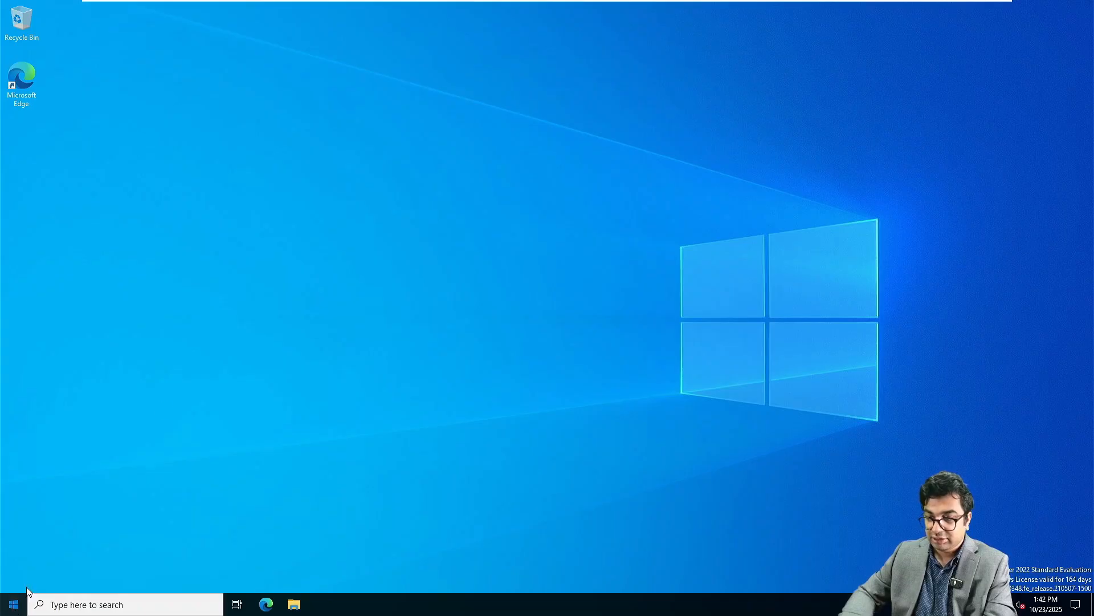
click(14, 604)
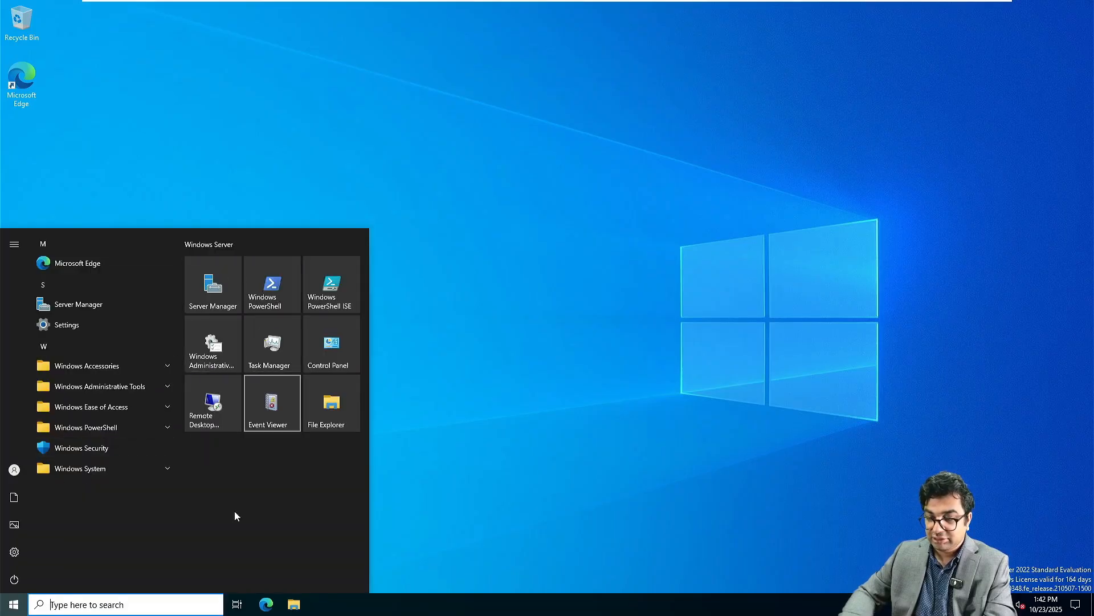
click(213, 284)
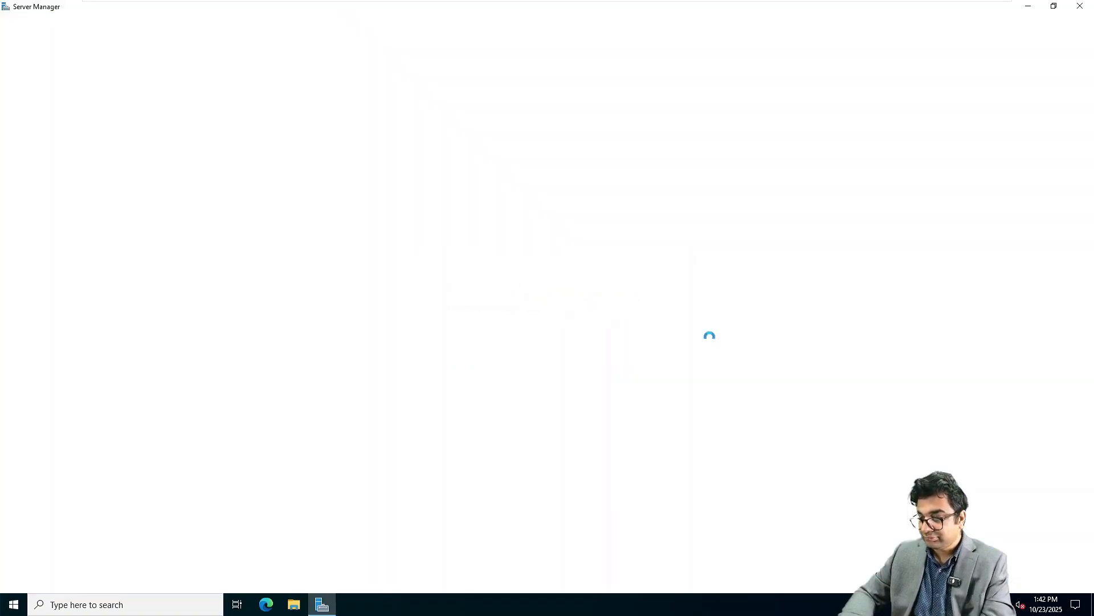
click(307, 38)
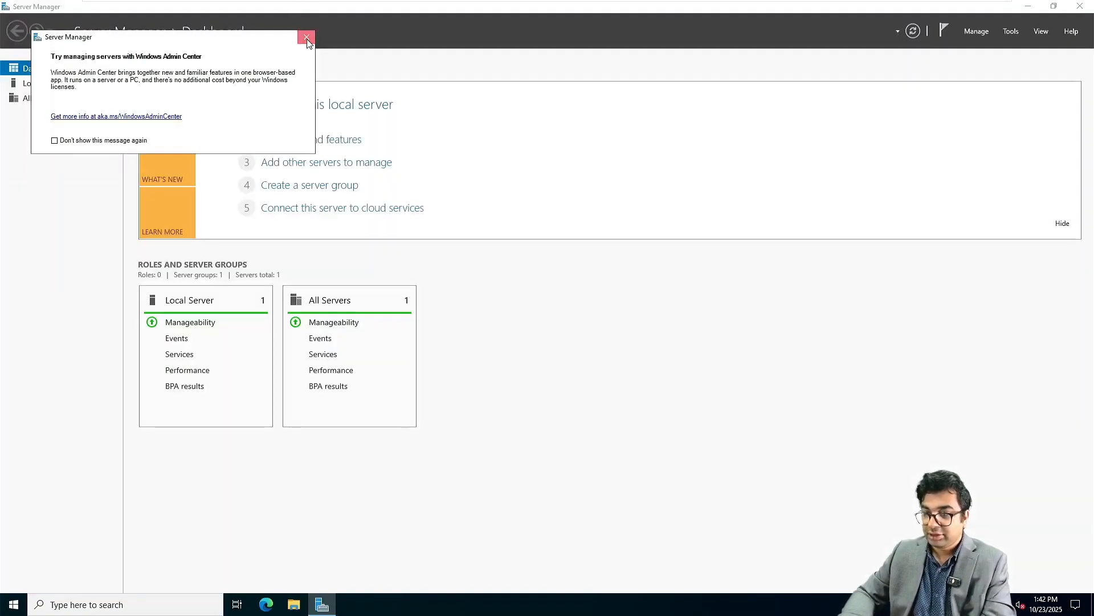
click(62, 84)
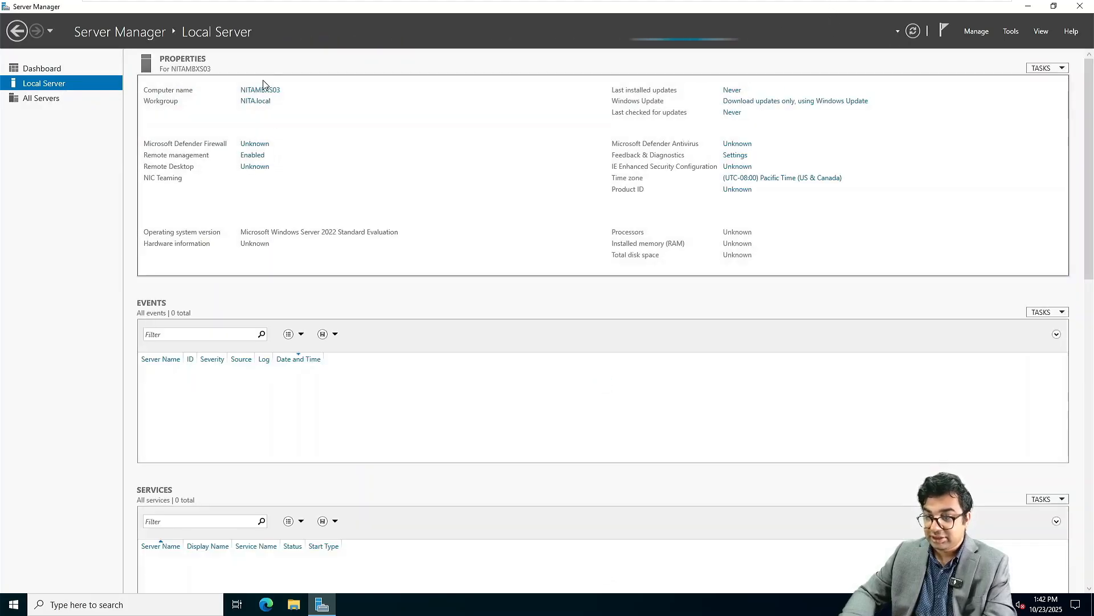
Step: Look for restart options in the guest's Start menu, which reports no power options available
click(14, 604)
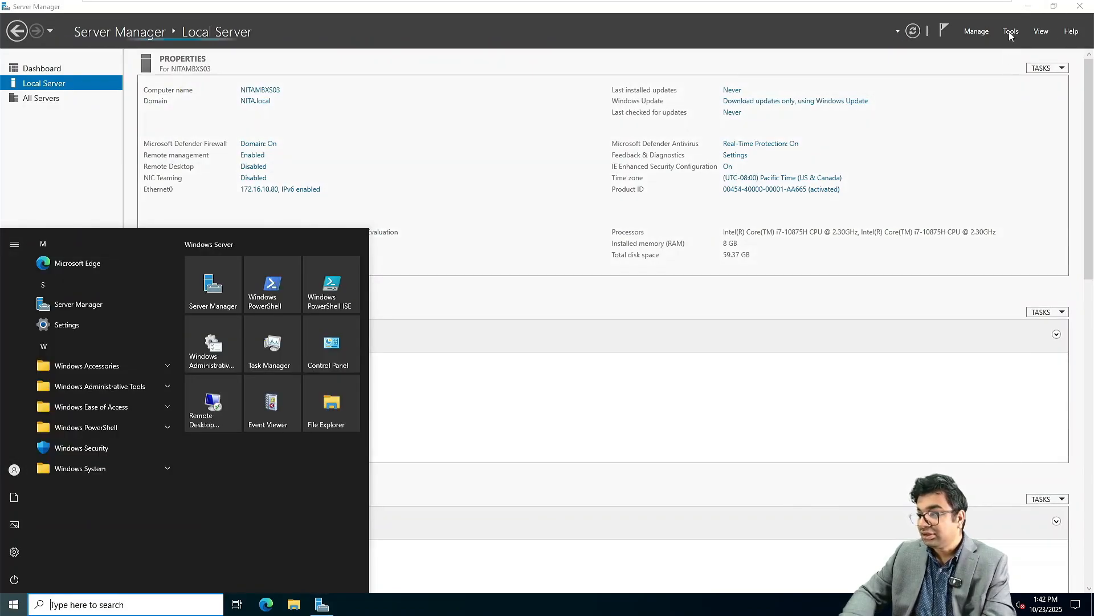
click(1009, 32)
click(1008, 30)
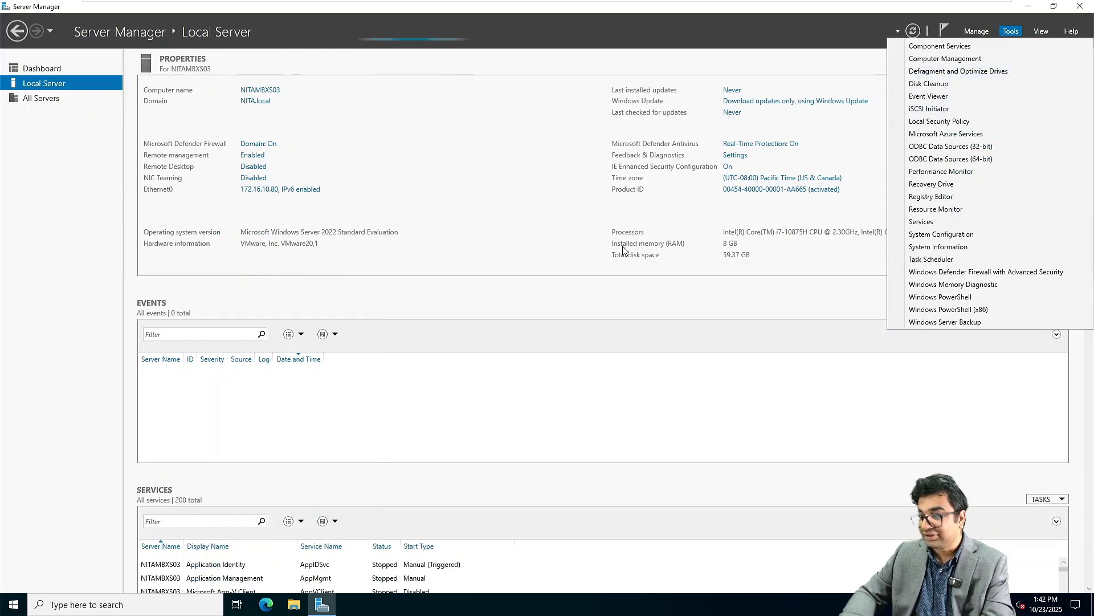
click(13, 604)
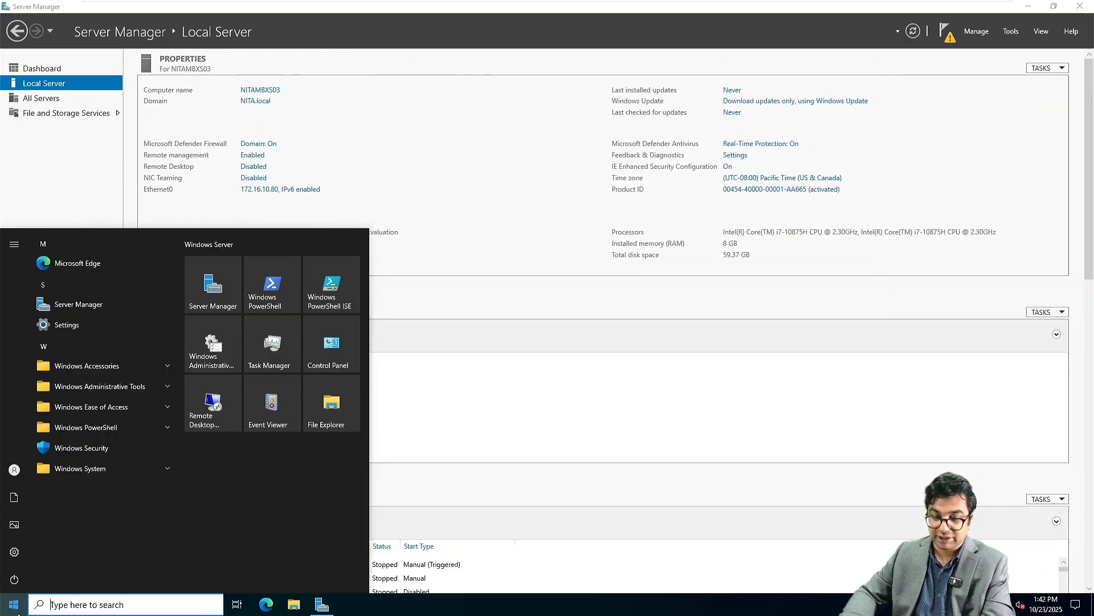
click(23, 578)
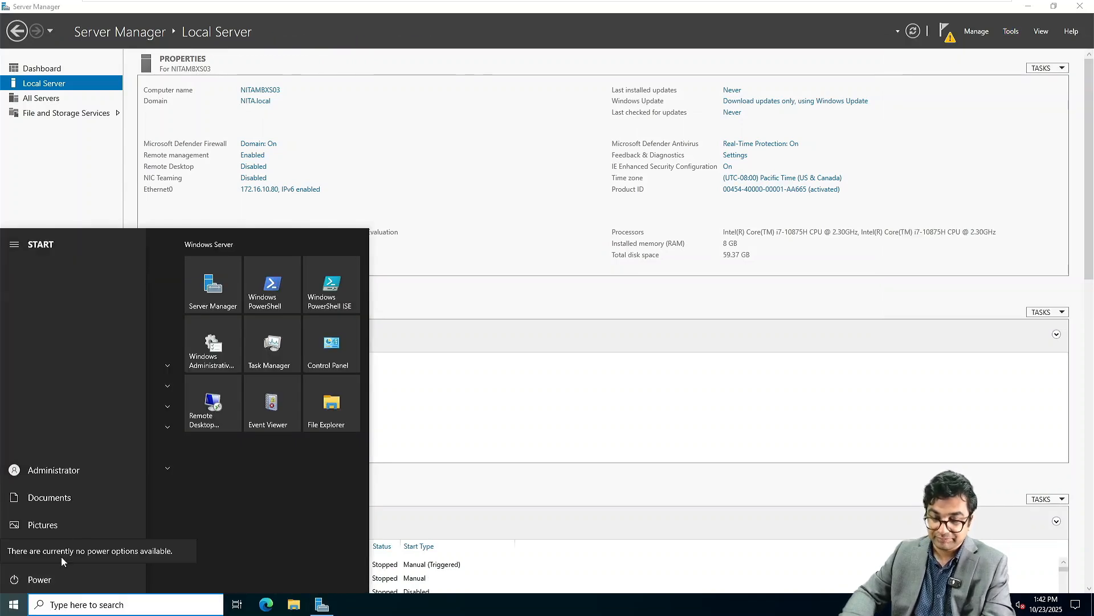
click(30, 588)
click(19, 580)
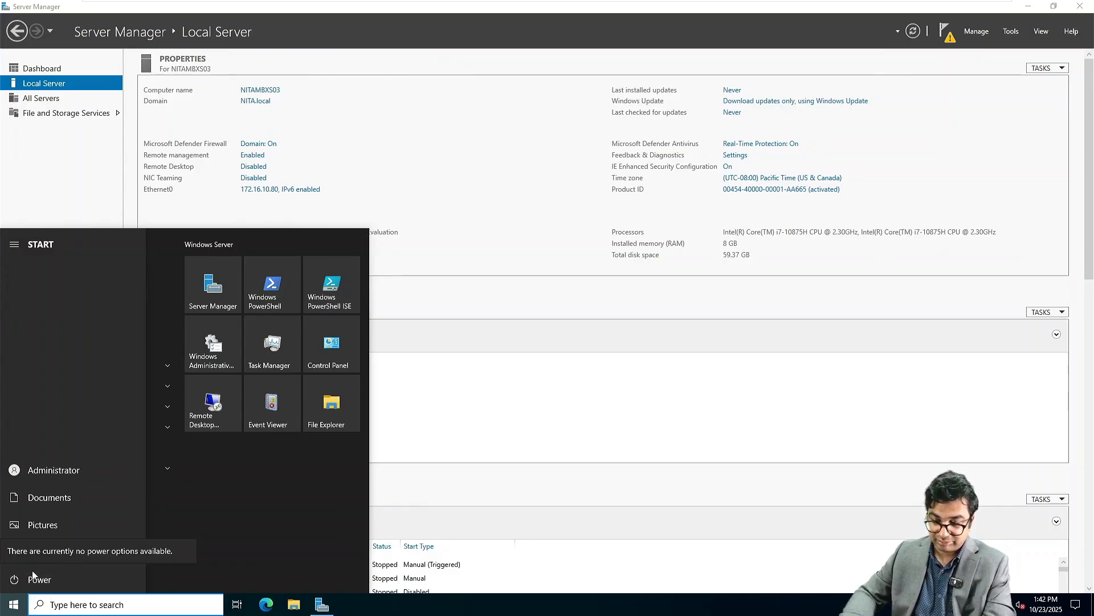
click(16, 579)
click(17, 579)
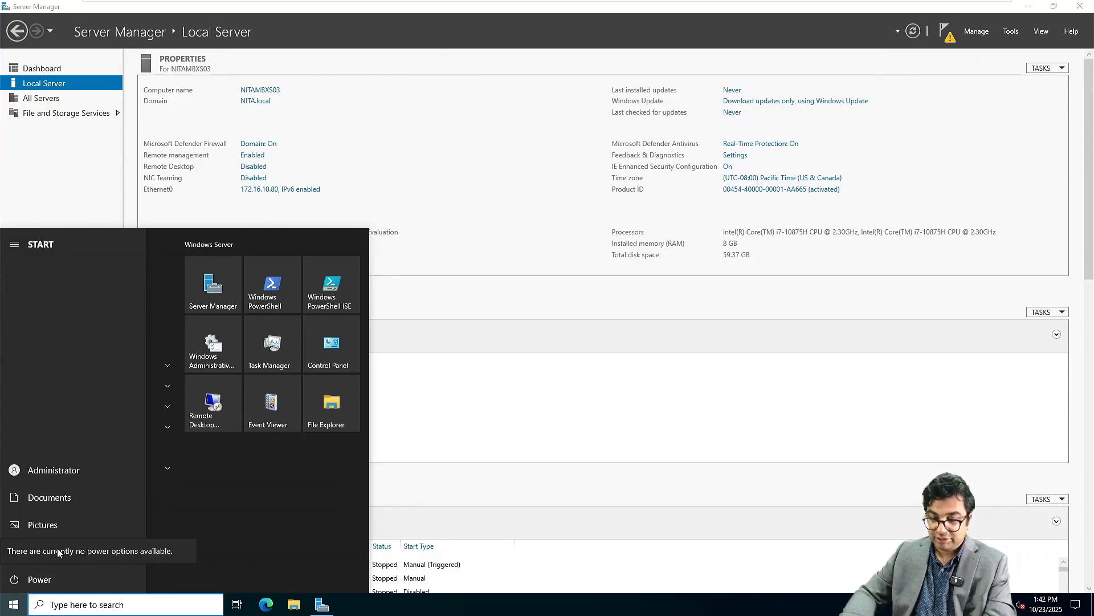
Step: Restart the NITAMBXS03 guest via VMware's Restart Guest, then switch to NITAMBXS02
mouse_move(249, 4)
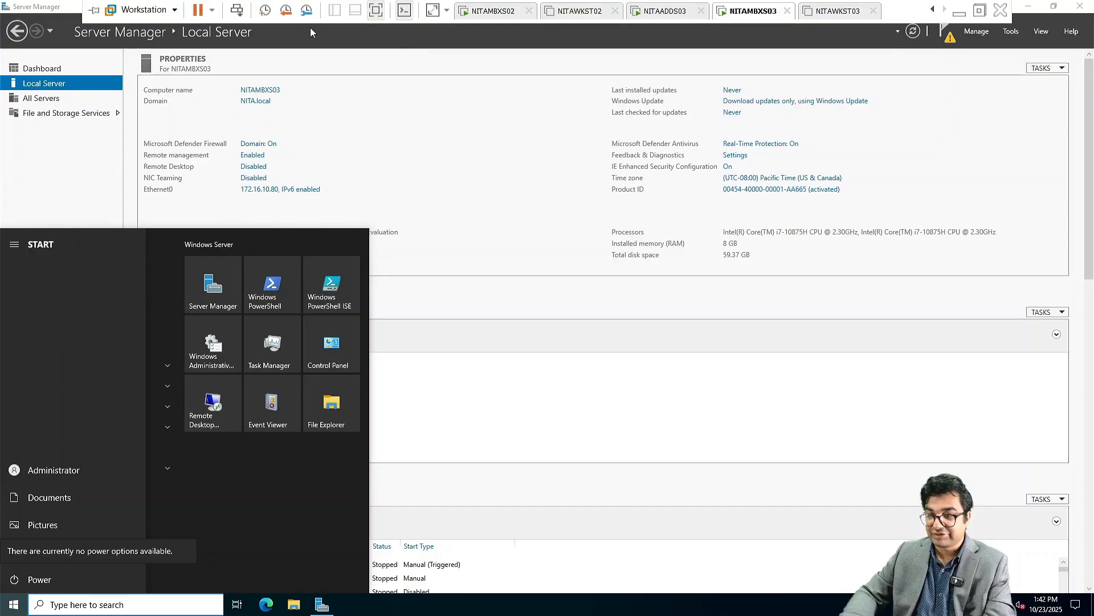
click(211, 10)
click(247, 79)
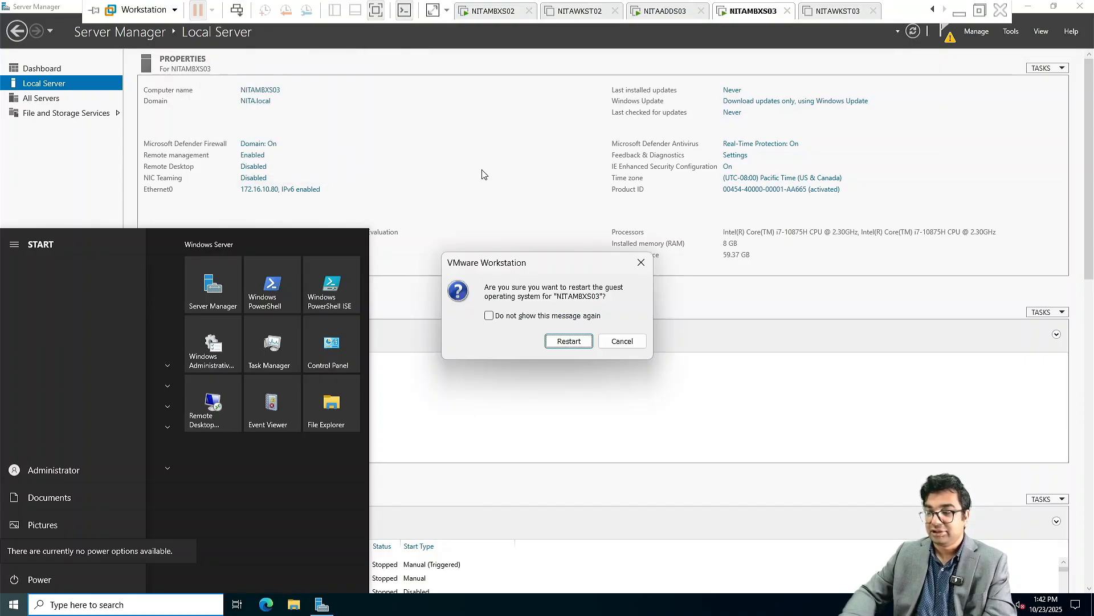
click(569, 340)
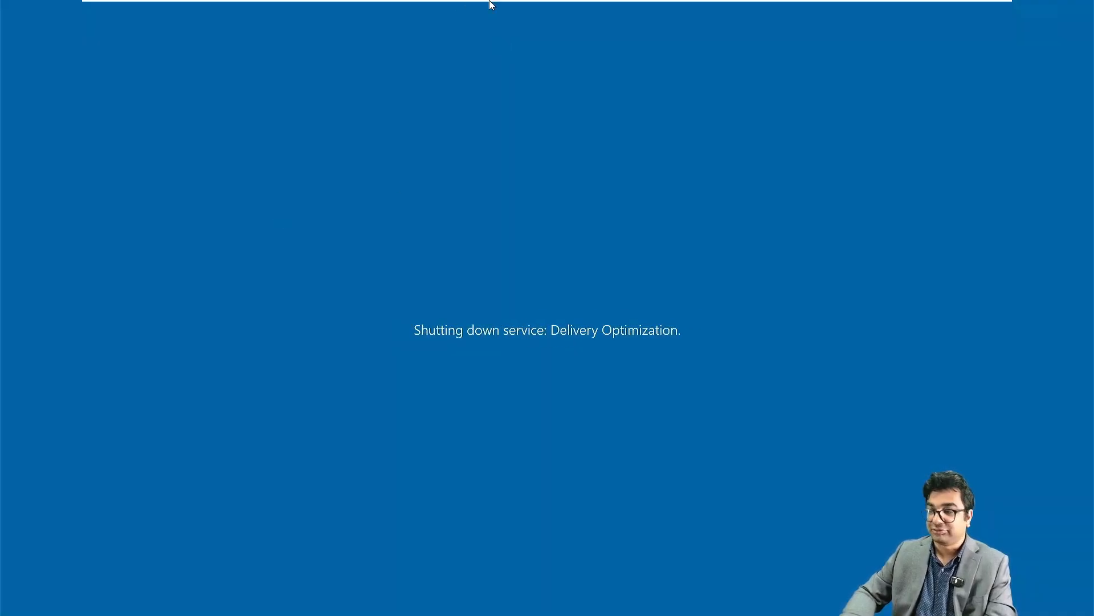
mouse_move(772, 12)
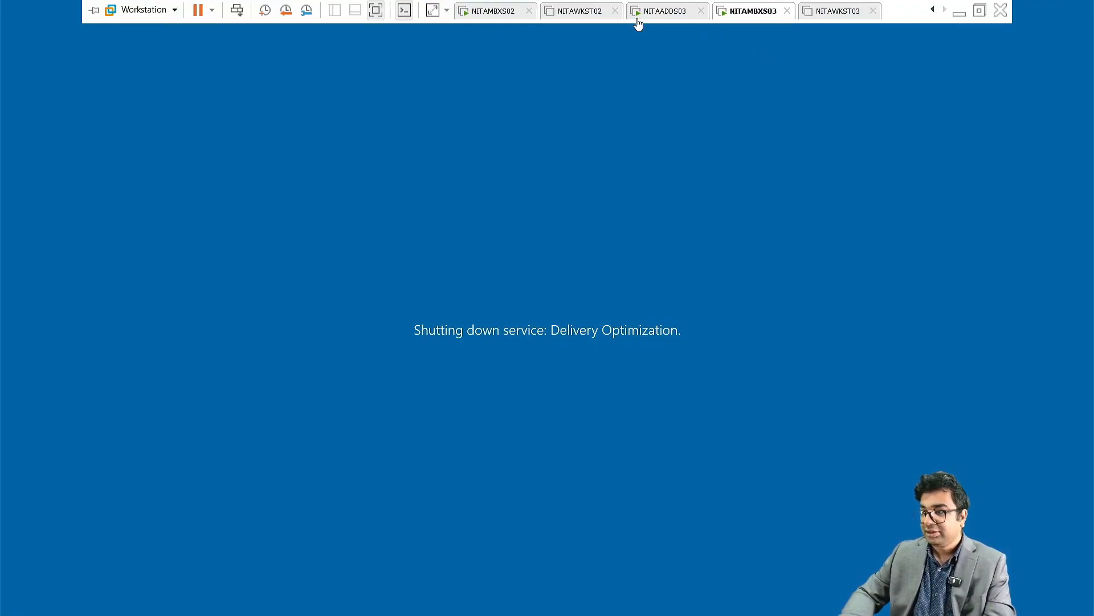
click(511, 8)
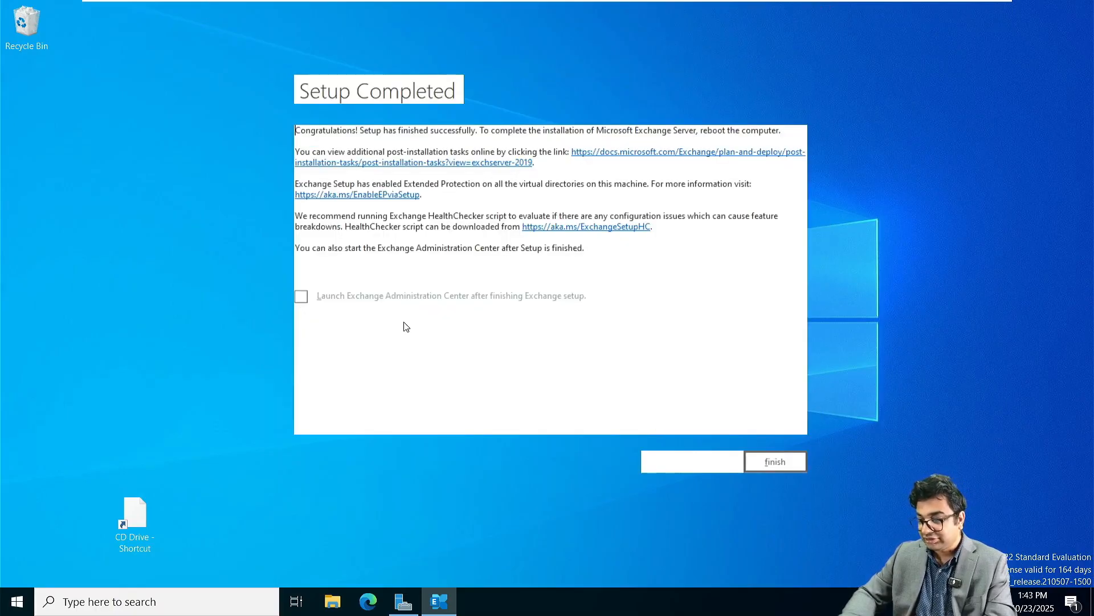
Step: Finish the Exchange Server 2019 setup and launch the Exchange Management Shell
click(769, 461)
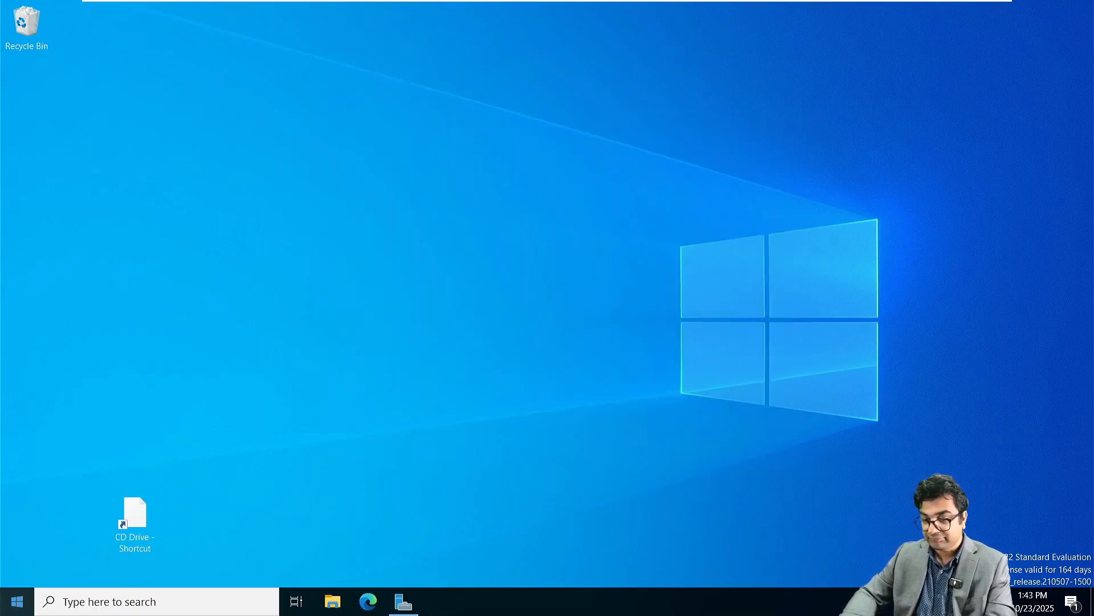
click(17, 605)
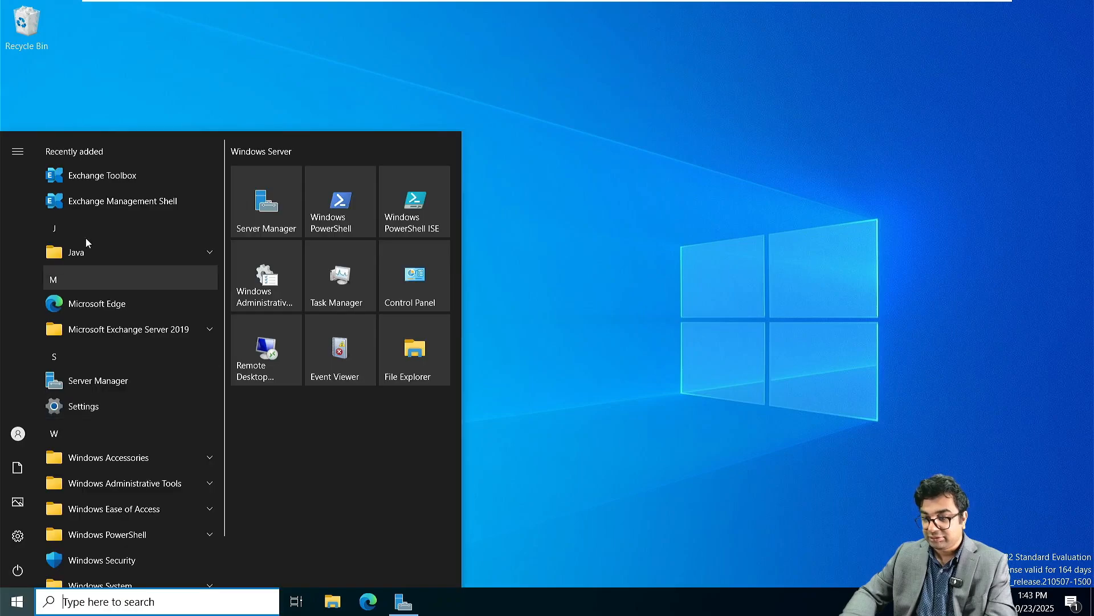
click(120, 202)
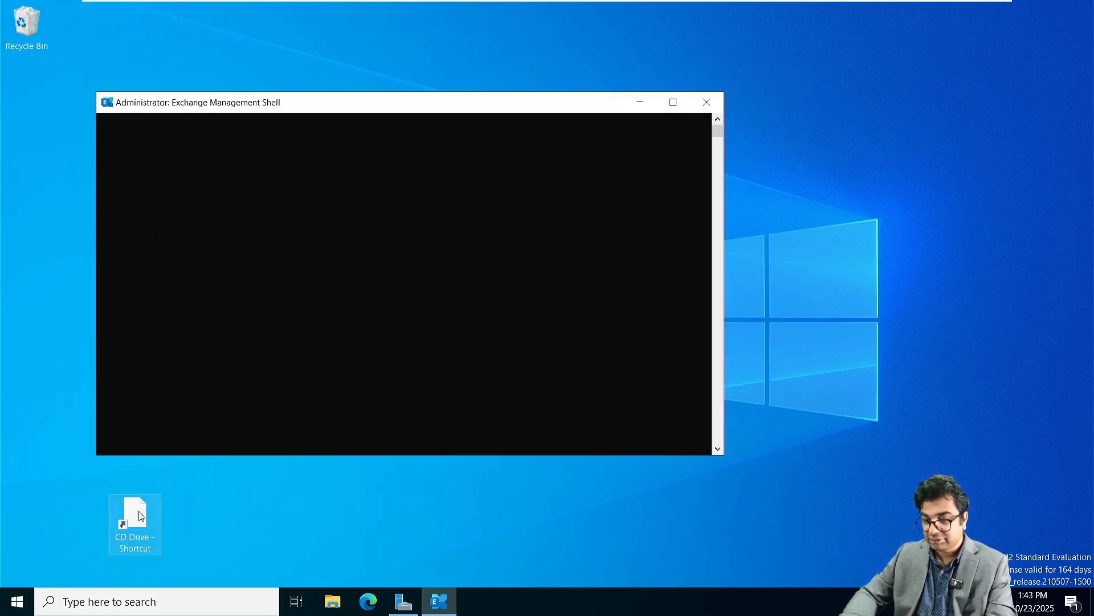
Step: Try deleting the desktop CD Drive shortcut, dismissing the item-not-found error
click(139, 511)
key(Delete)
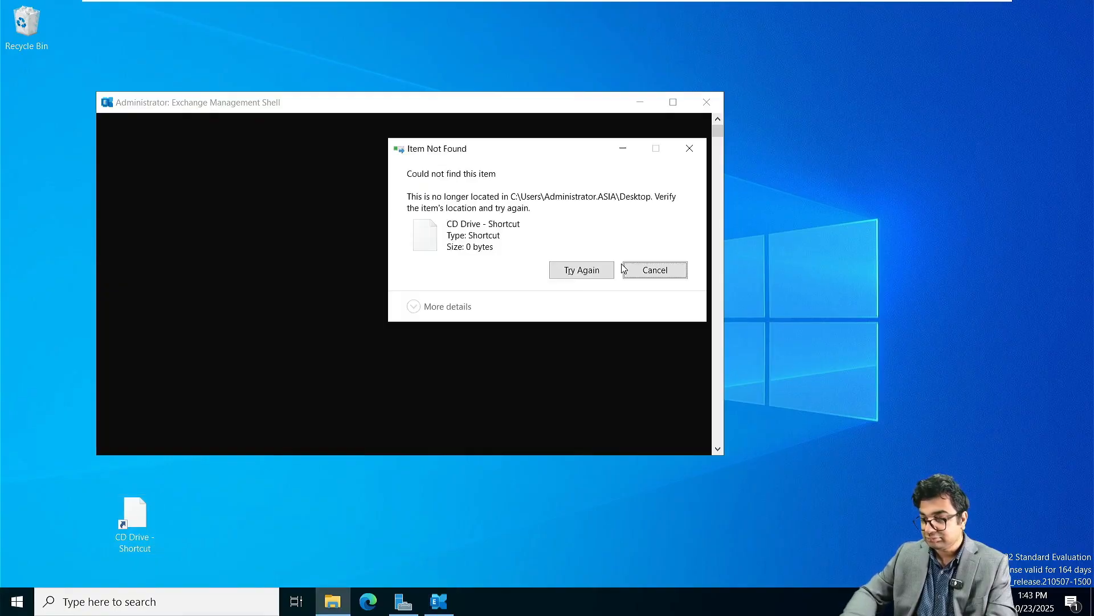
click(577, 269)
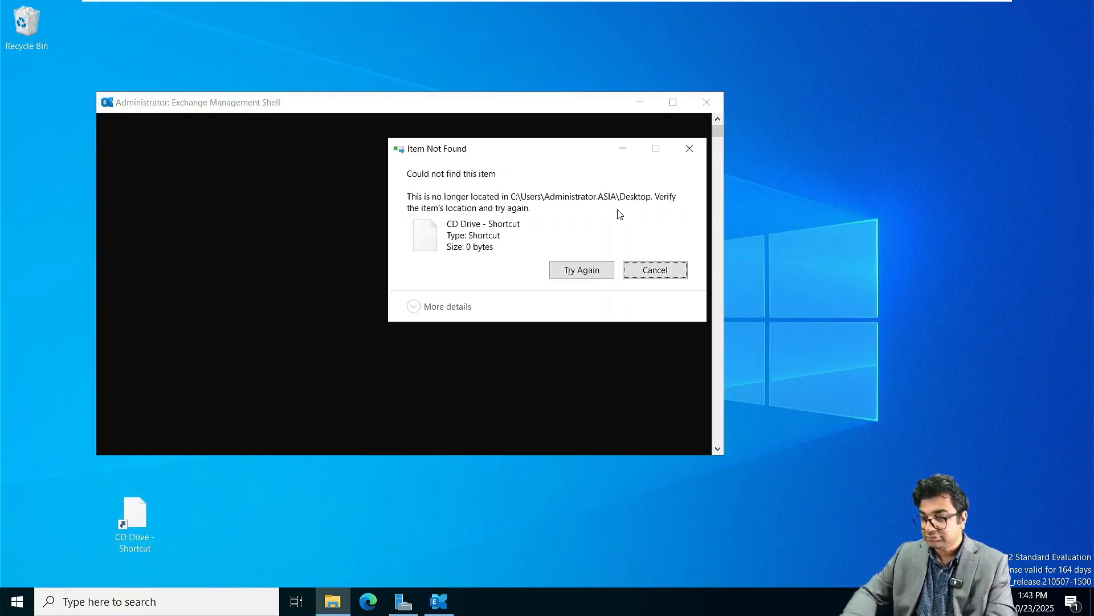
click(690, 147)
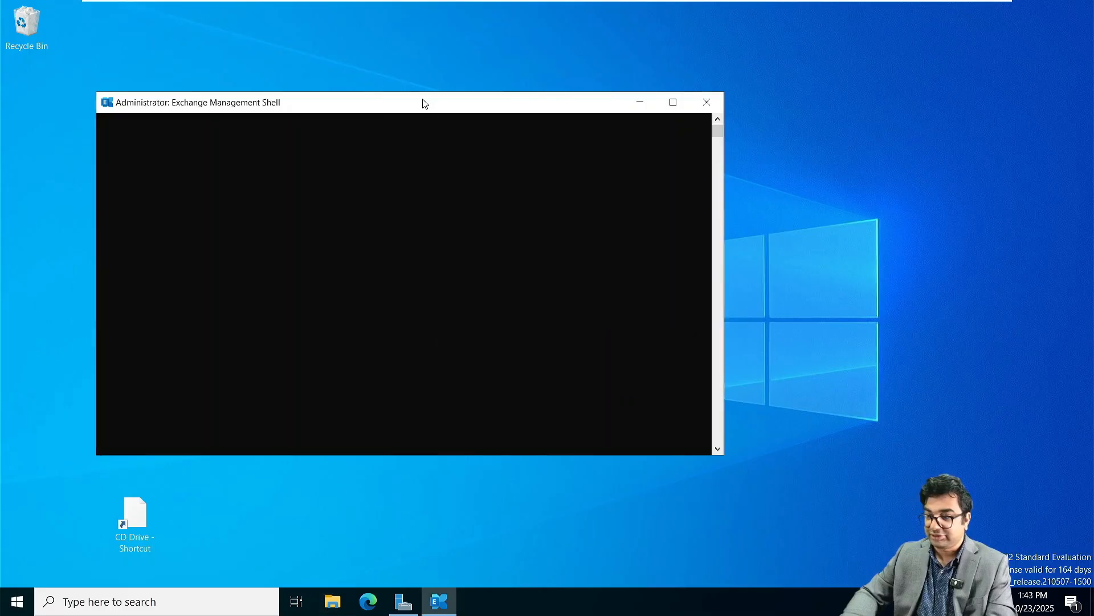
Step: Move the shell window and copy the NITAMBXS02.ASIA.NetSoftAcademy.com server name from the VERBOSE line
drag(425, 101, 505, 69)
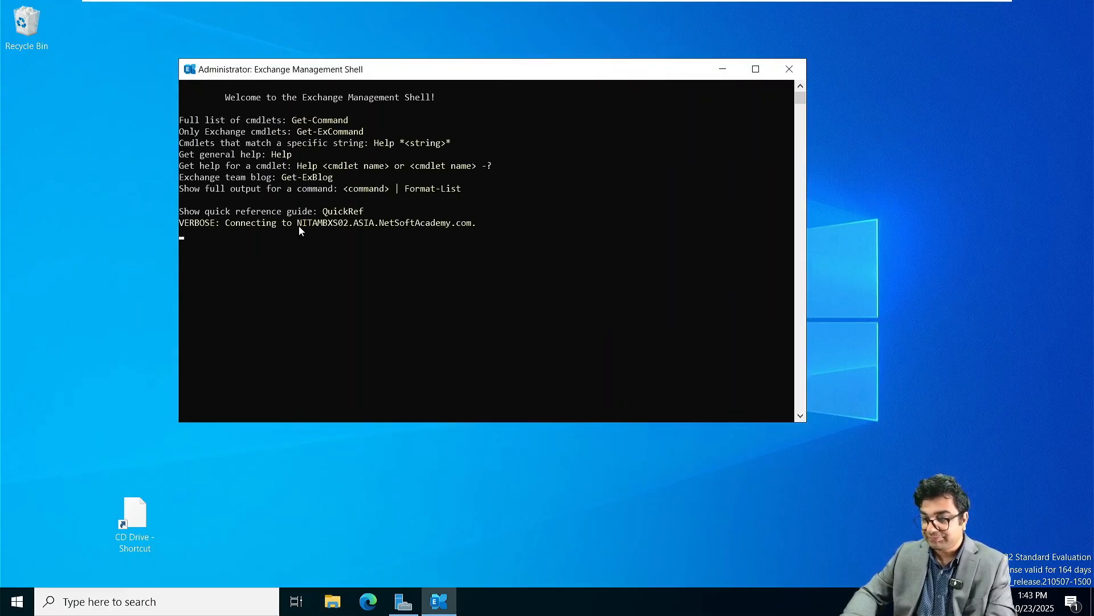
drag(299, 224, 477, 226)
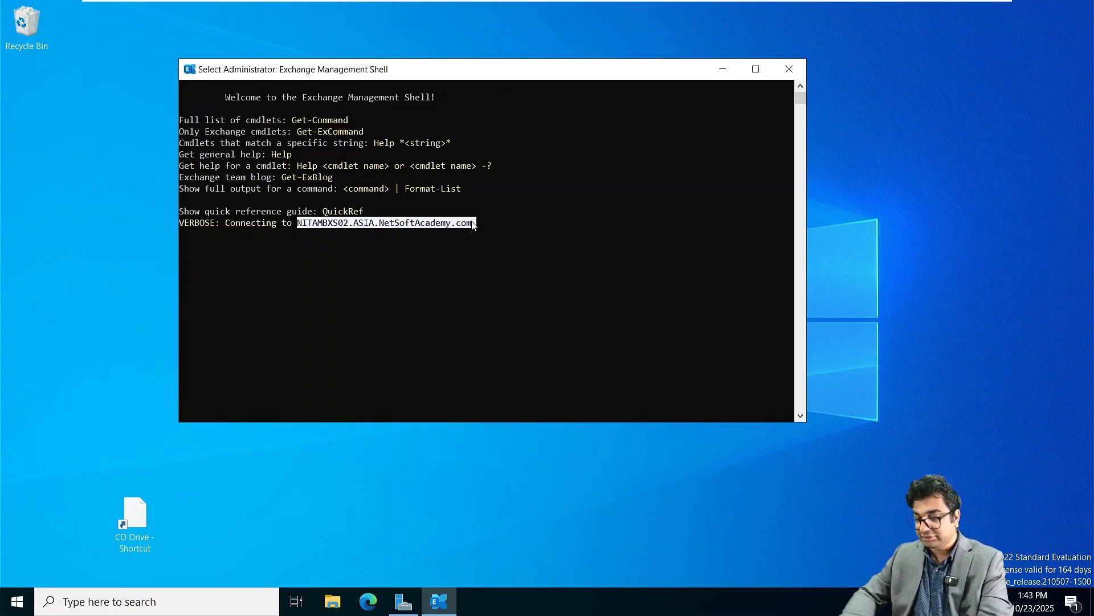
key(Escape)
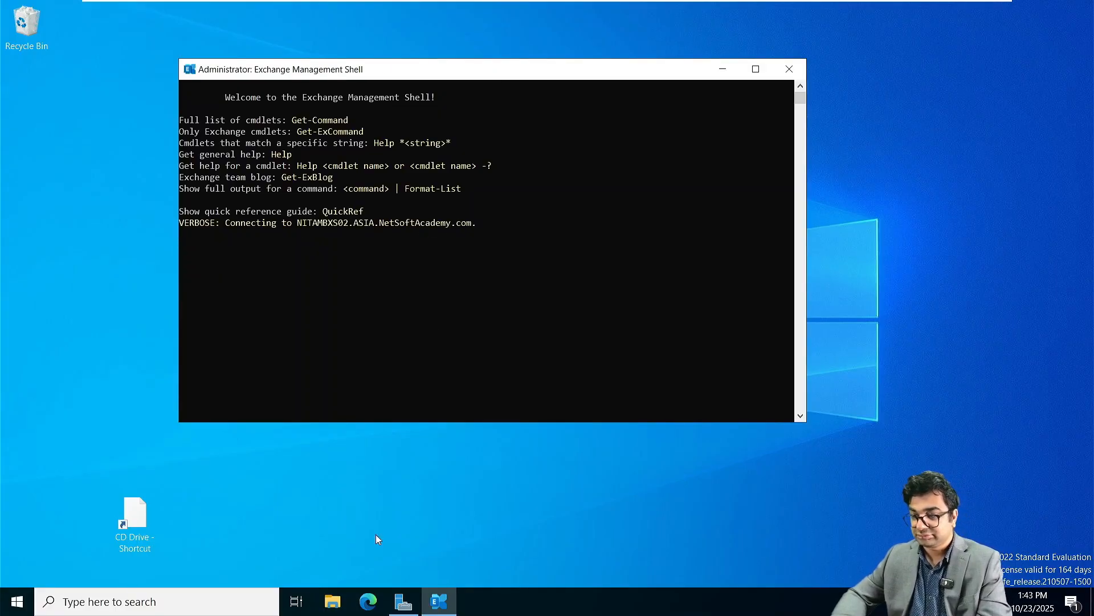
click(364, 598)
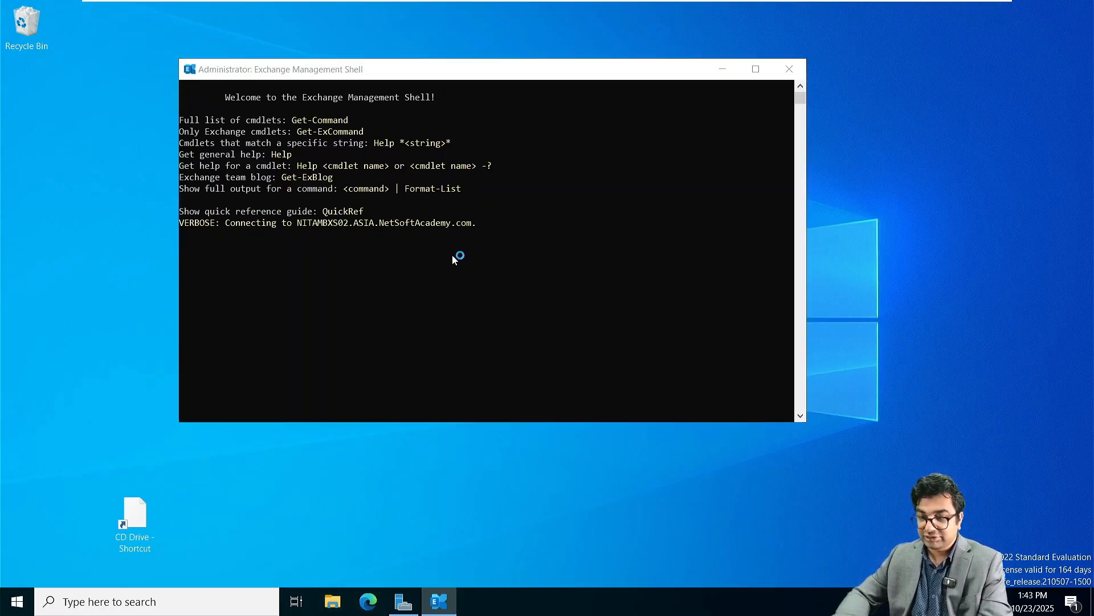
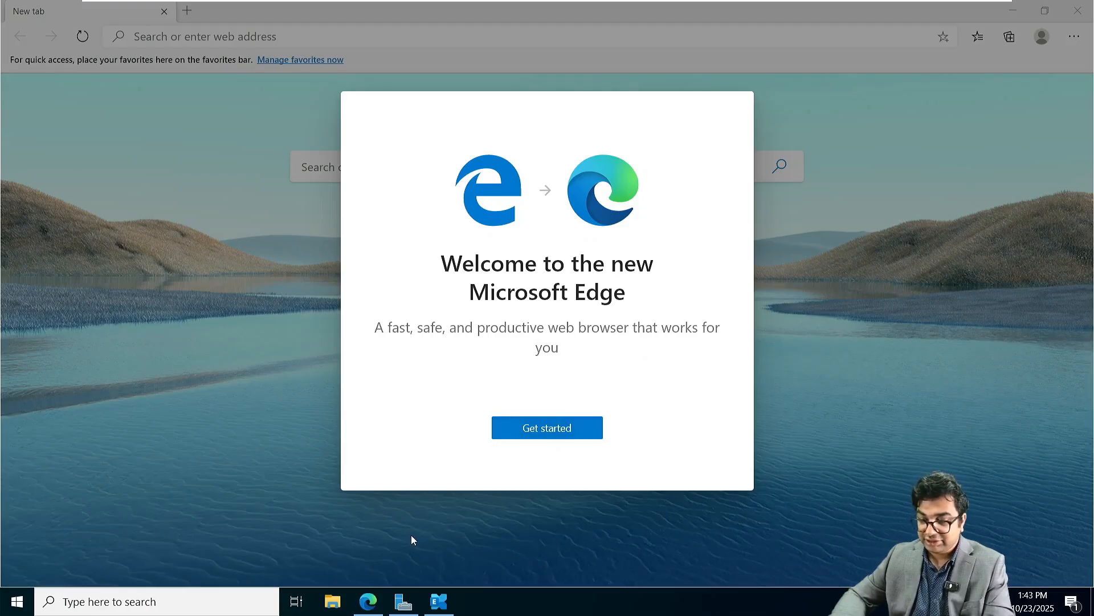
click(553, 429)
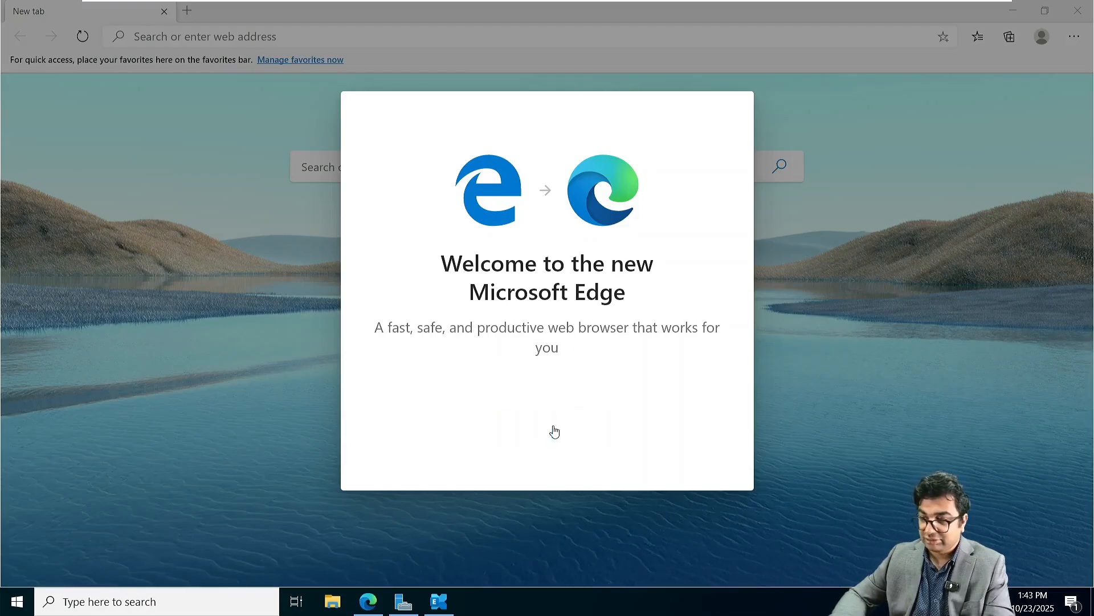
click(735, 101)
key(ctrl+shift+n)
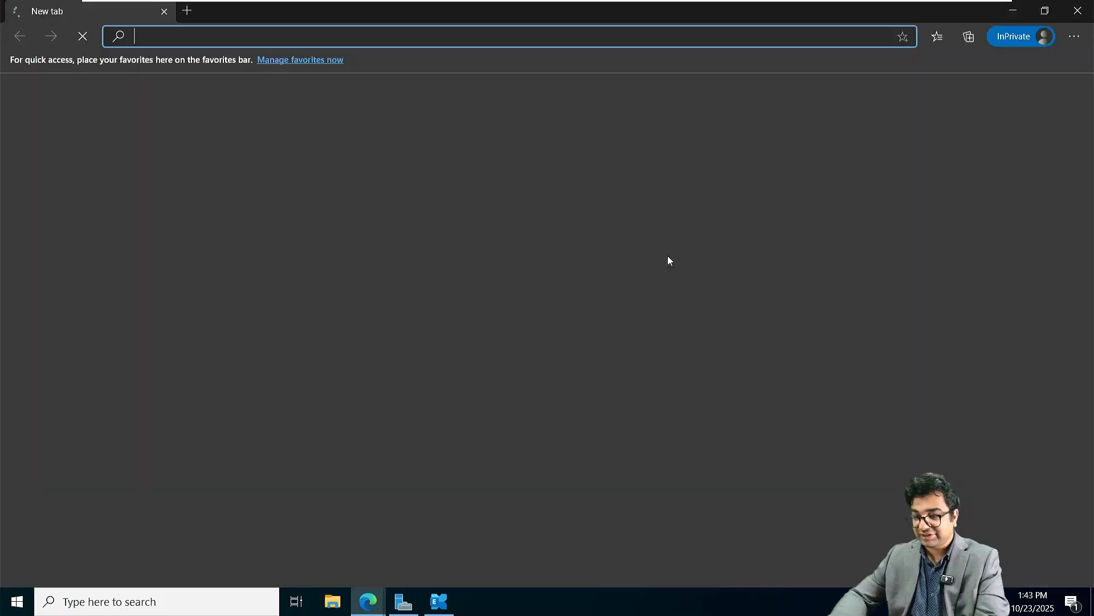
key(ctrl+v)
key(BackSpace)
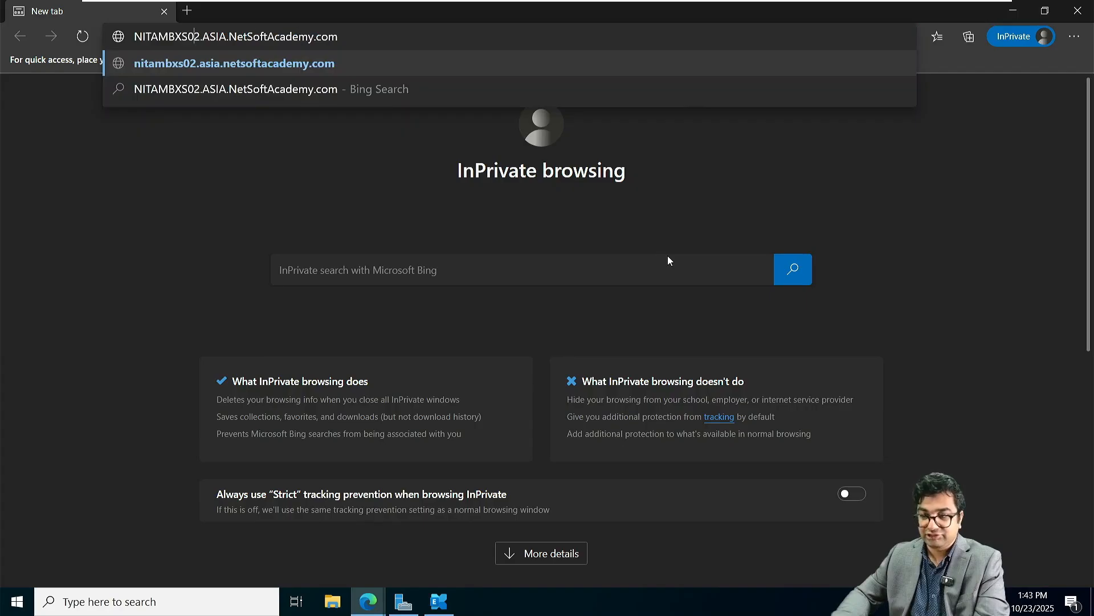
text(https://)
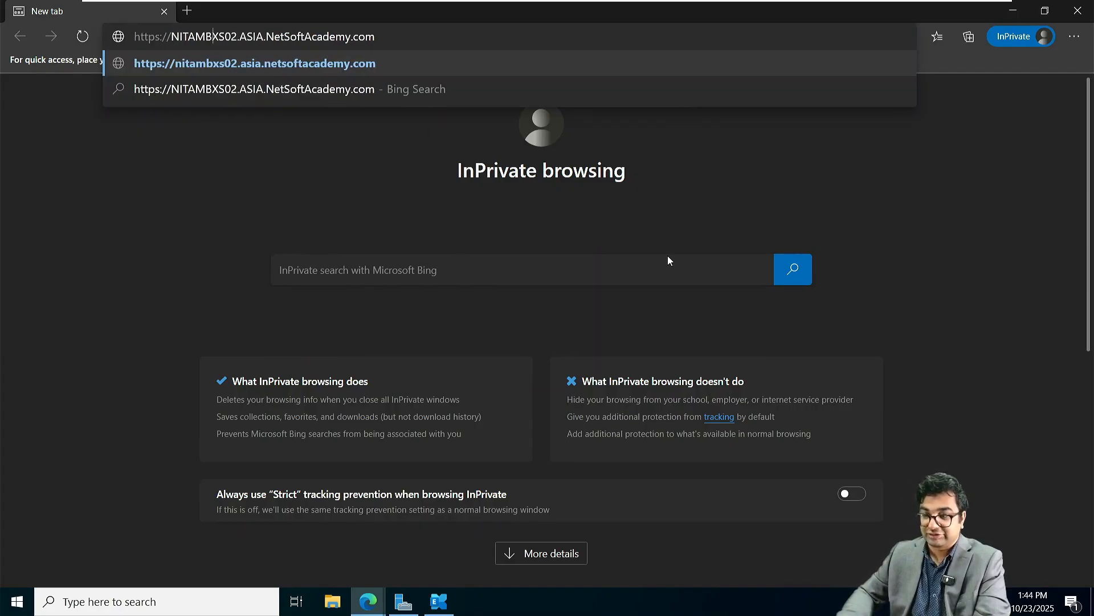
text(/ecp/)
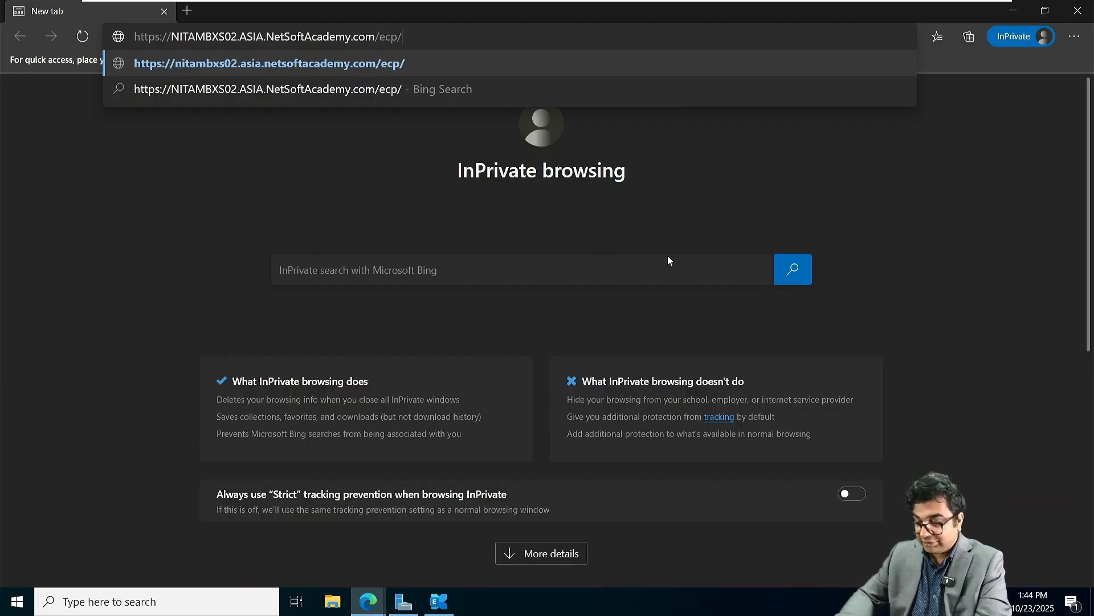
key(Return)
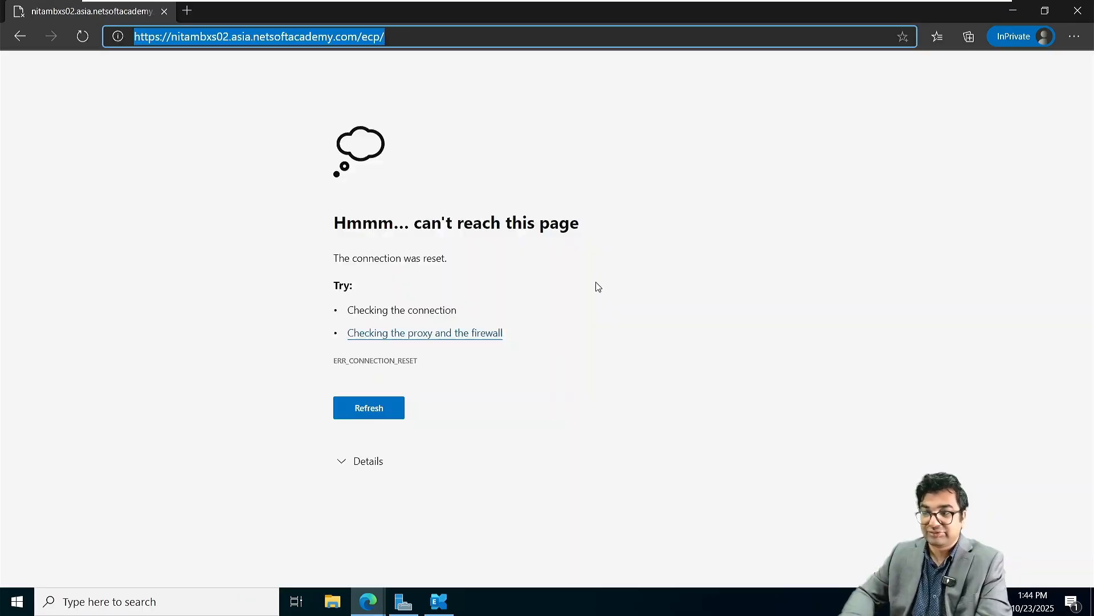
Step: Bring up the Exchange Management Shell connected to NITAMBXS02 and cancel its text selection
click(439, 602)
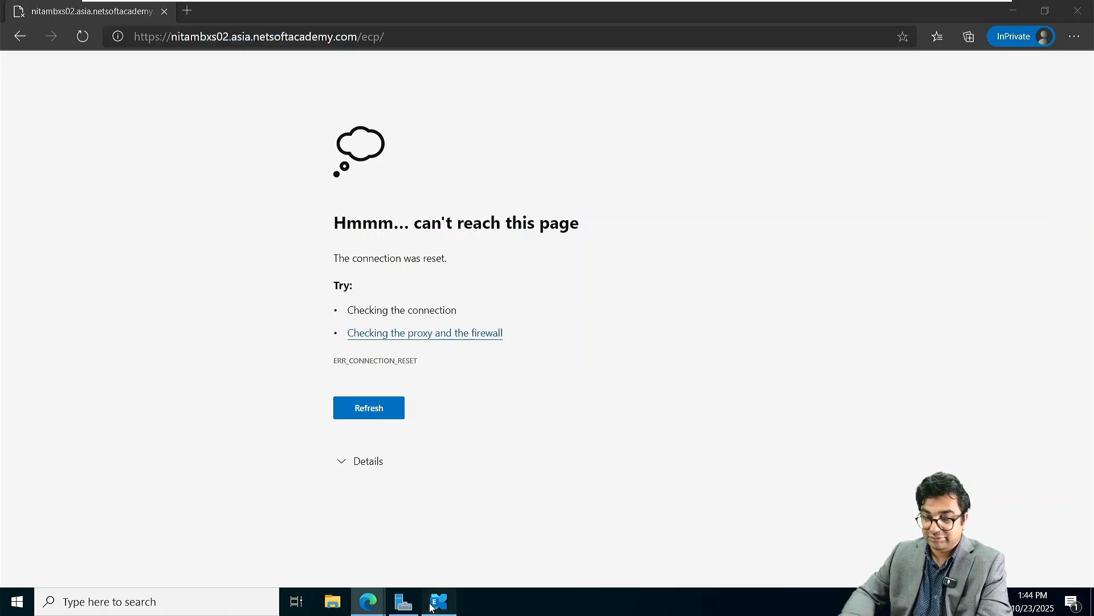
click(336, 256)
right_click(336, 256)
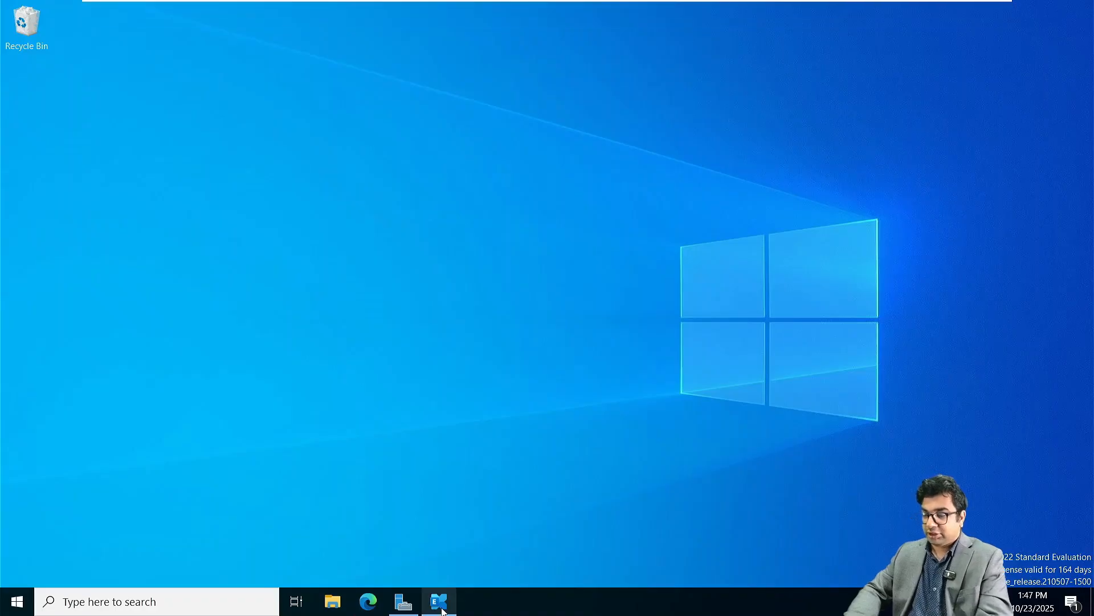
click(439, 601)
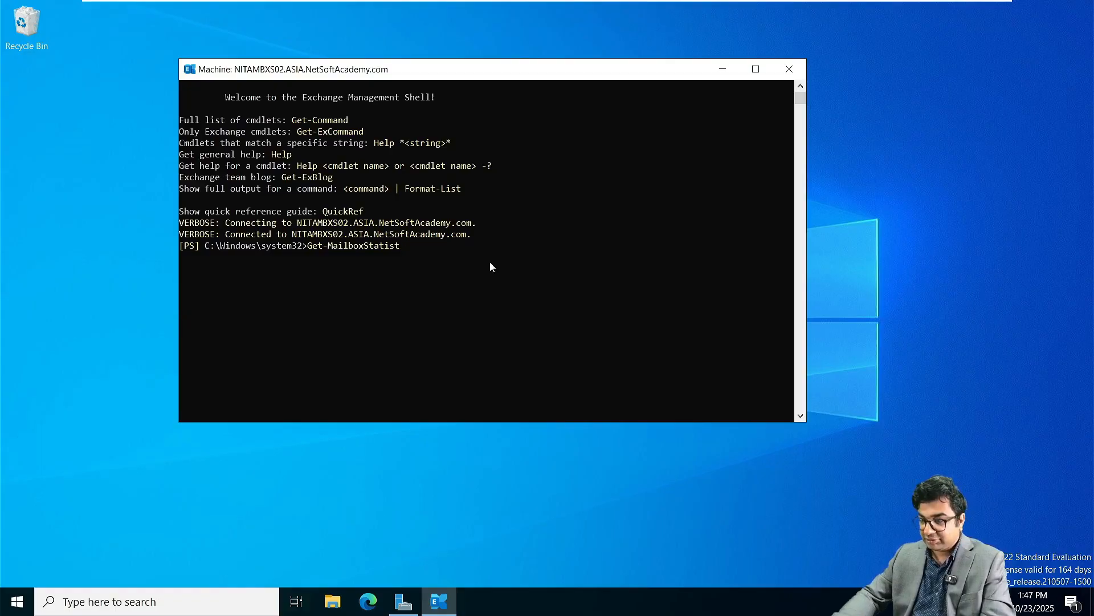
click(403, 257)
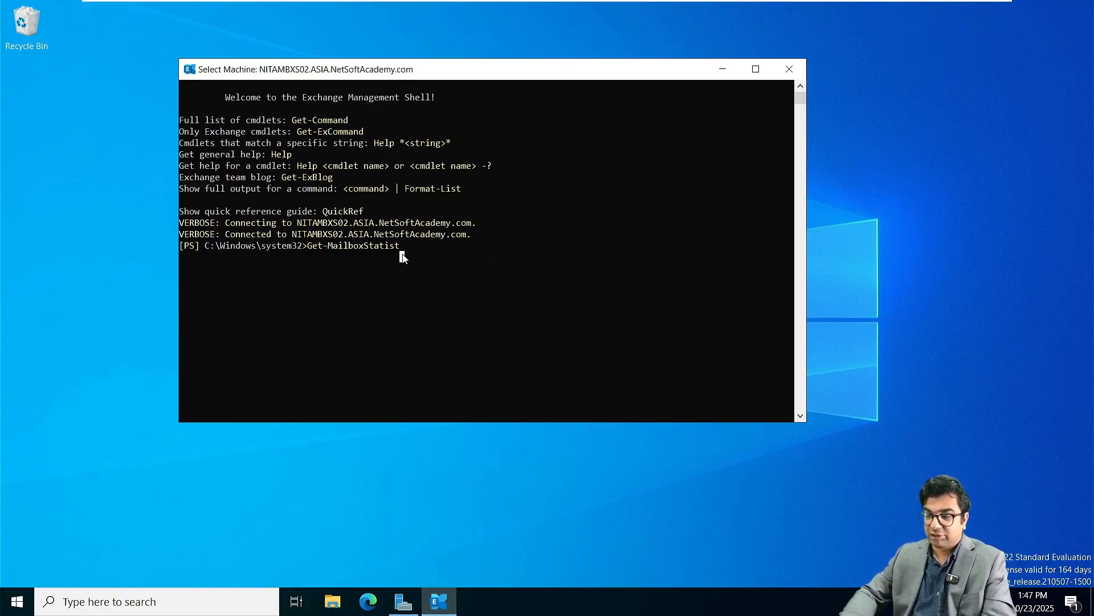
key(Escape)
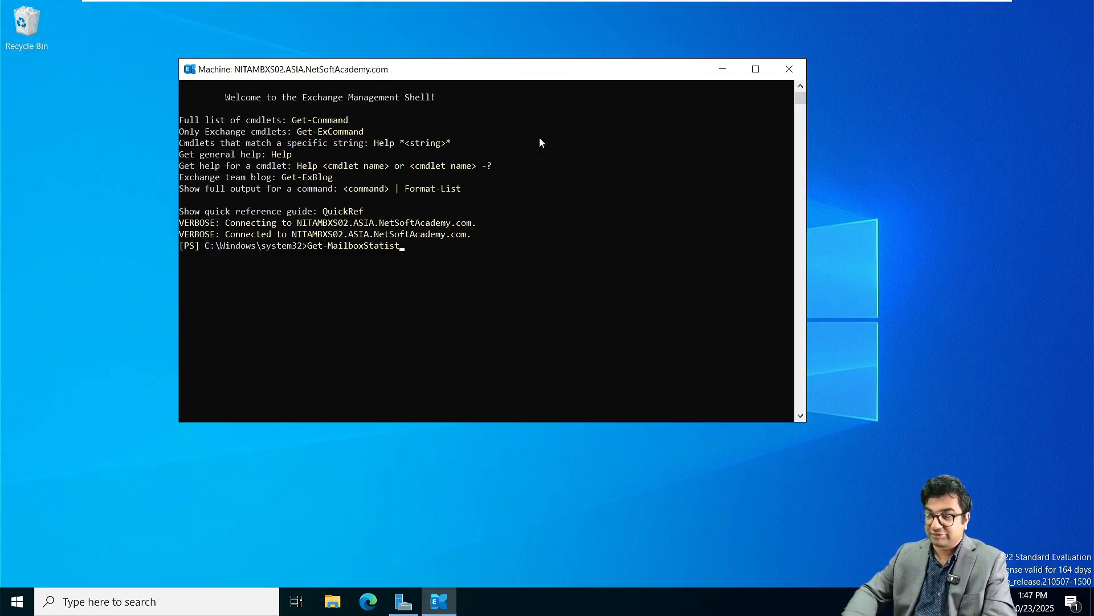
Step: Switch to the NITAMBXS01 machine and create a user mailbox for an existing directory user
click(790, 68)
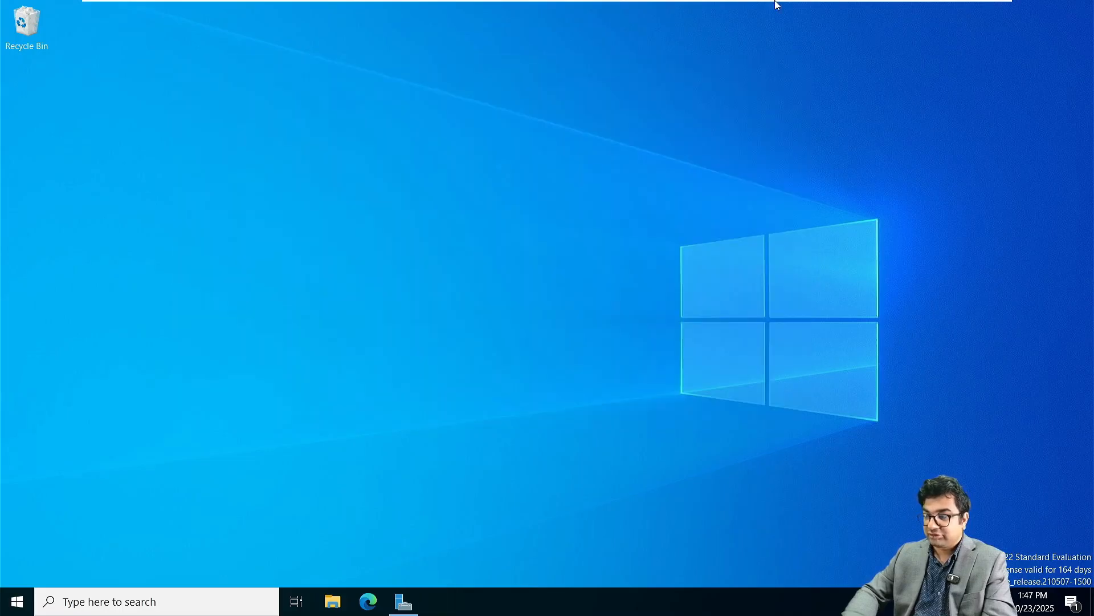
mouse_move(777, 2)
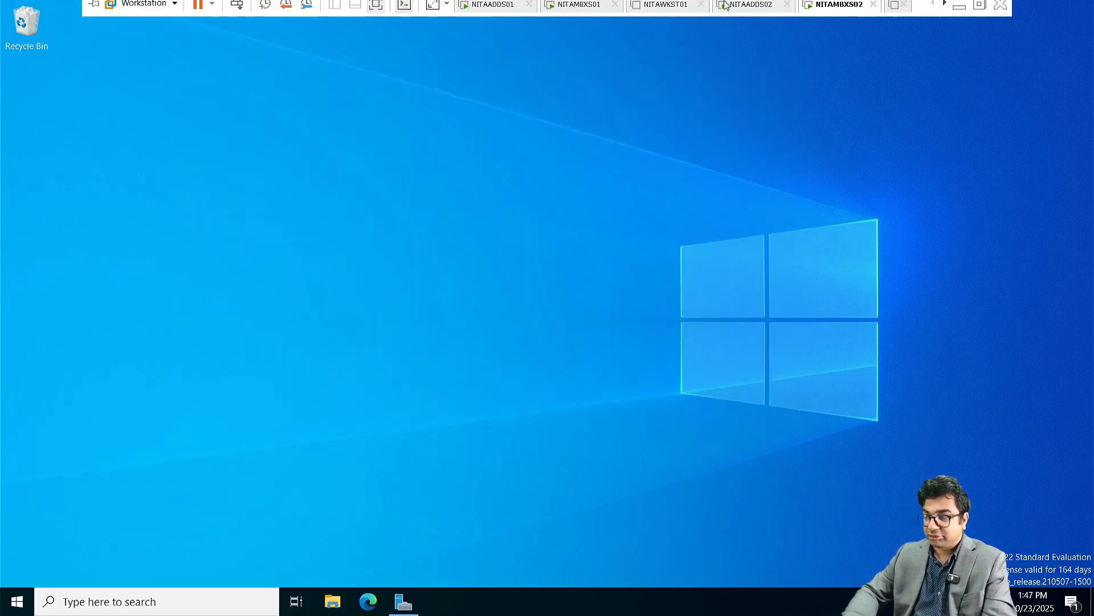
click(569, 17)
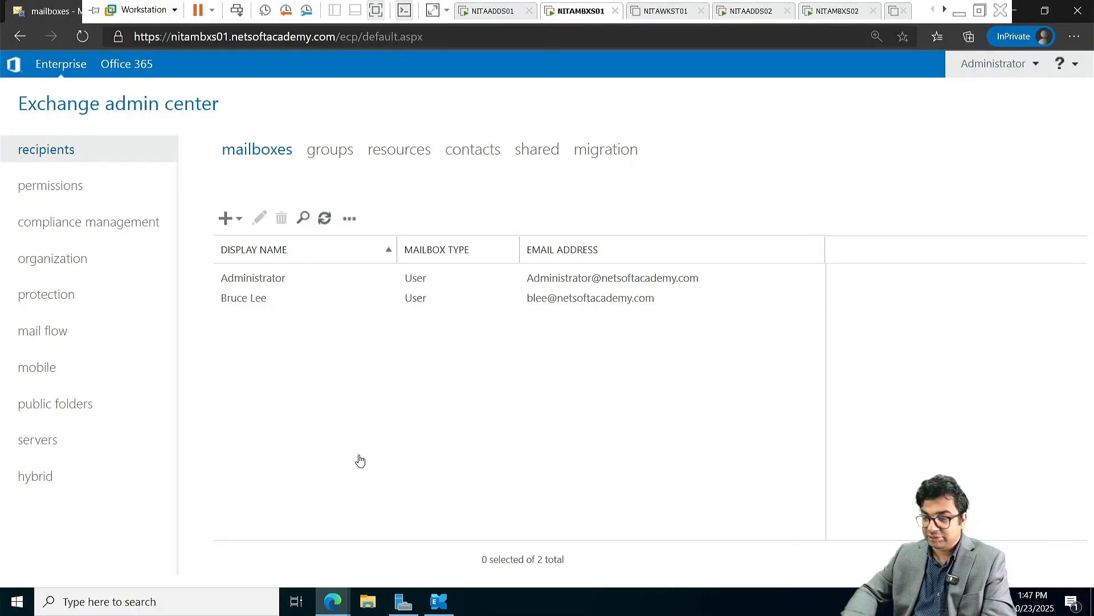
click(228, 221)
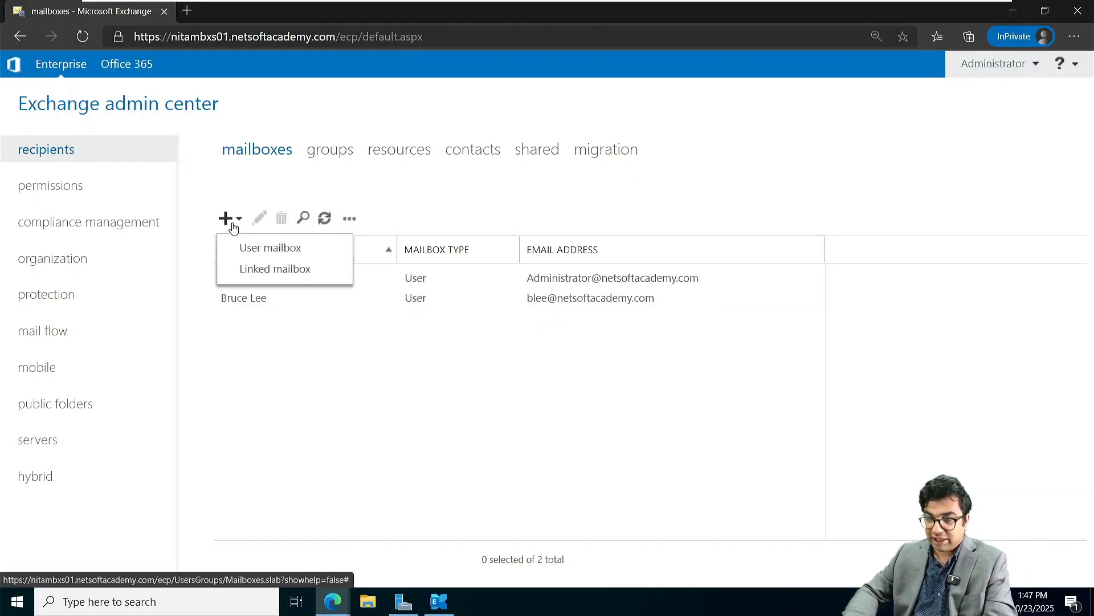
click(259, 248)
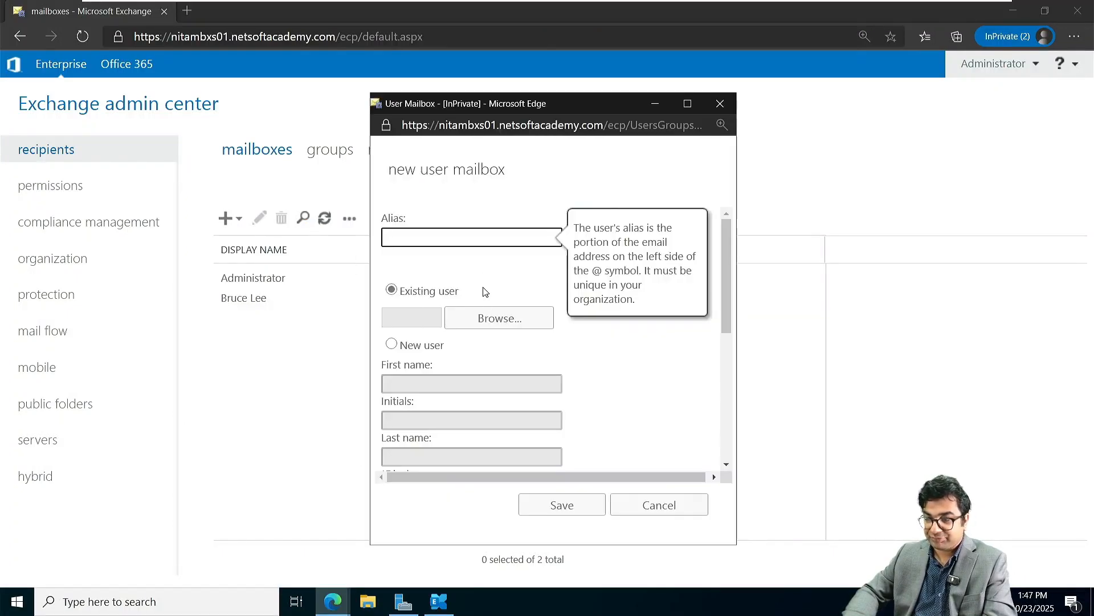
click(497, 319)
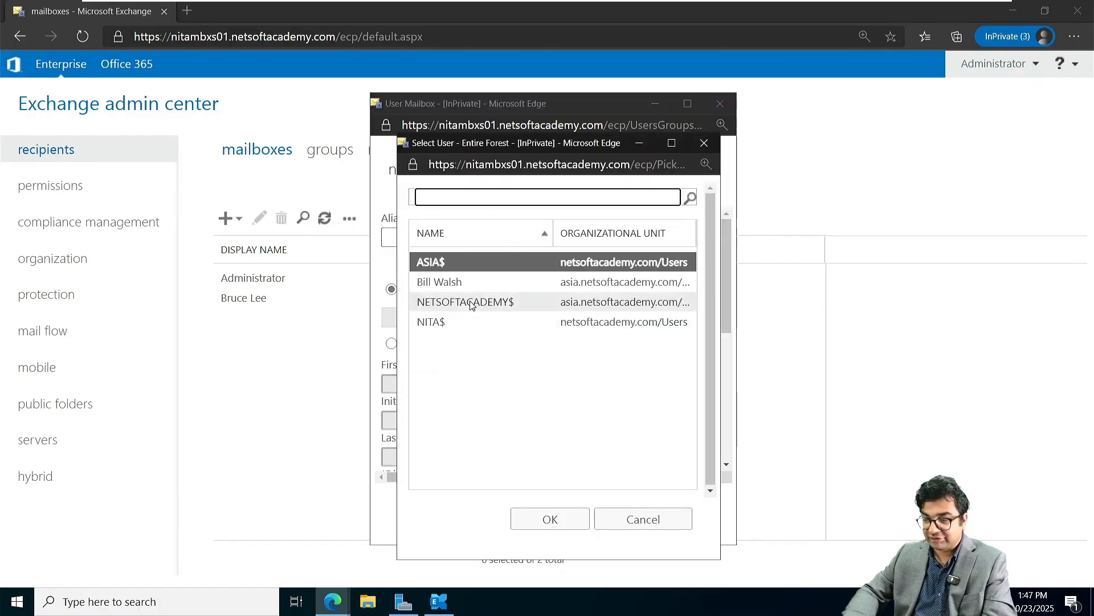
click(462, 281)
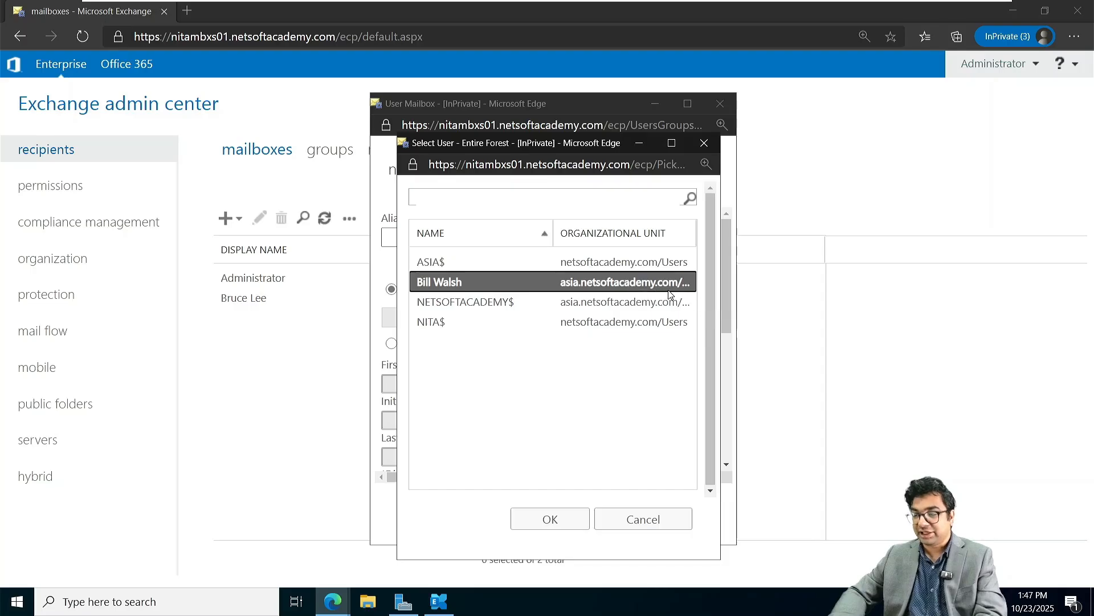
click(554, 529)
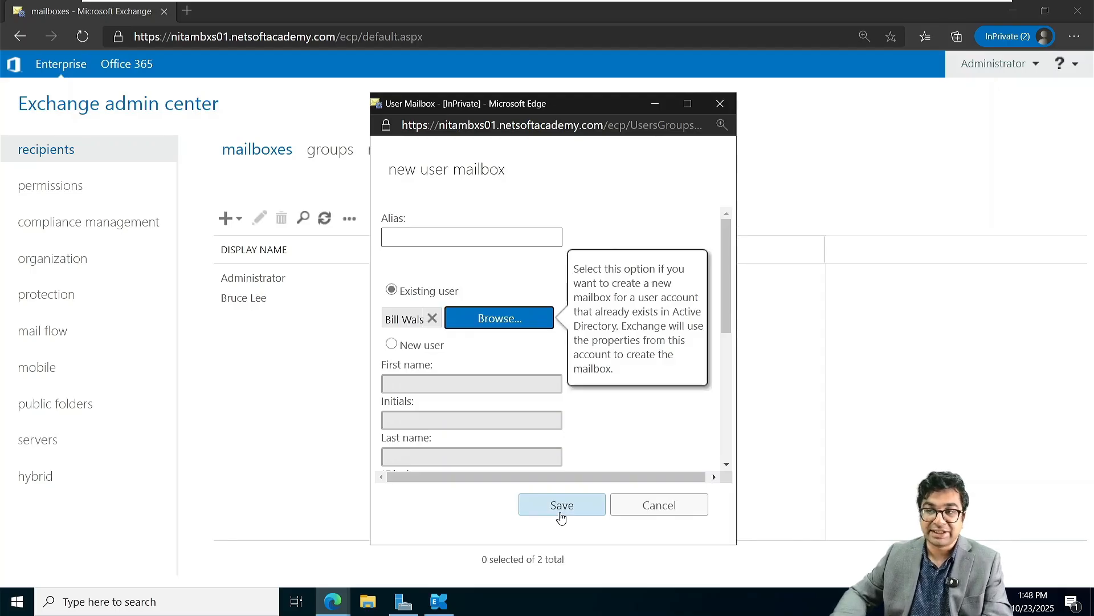
click(558, 516)
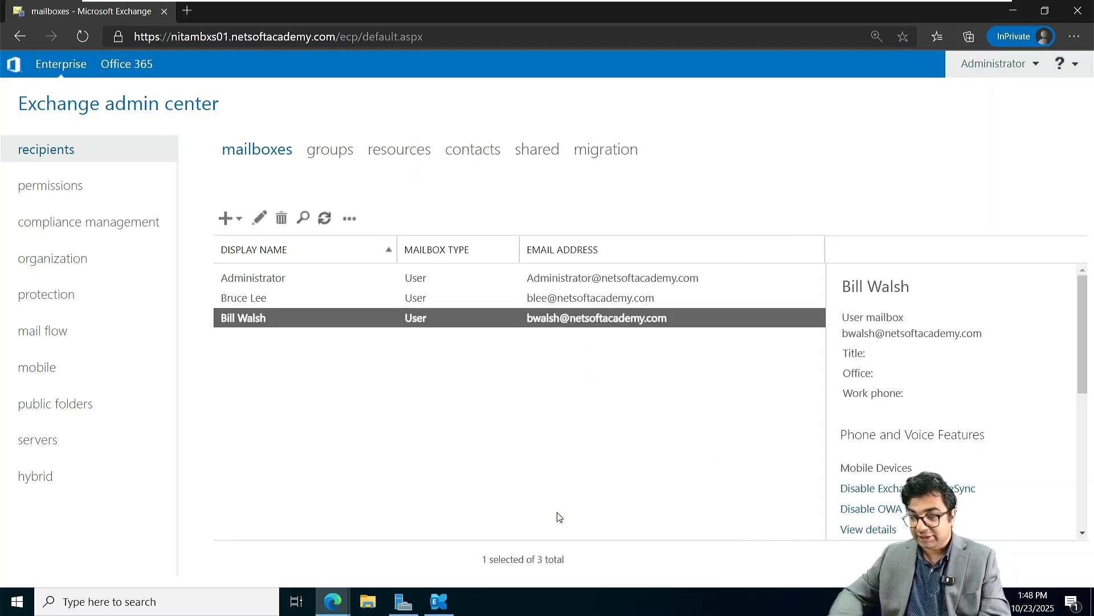
click(573, 321)
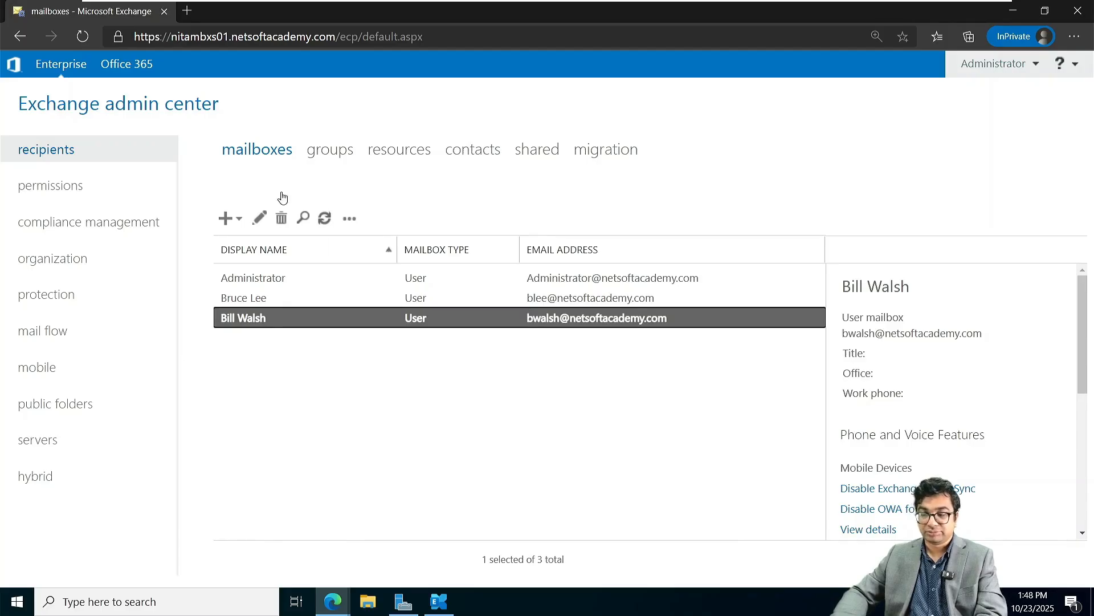
Step: Edit the new mailbox, keep ASIA.NetSoftAcademy.com as its logon domain, and save
click(258, 223)
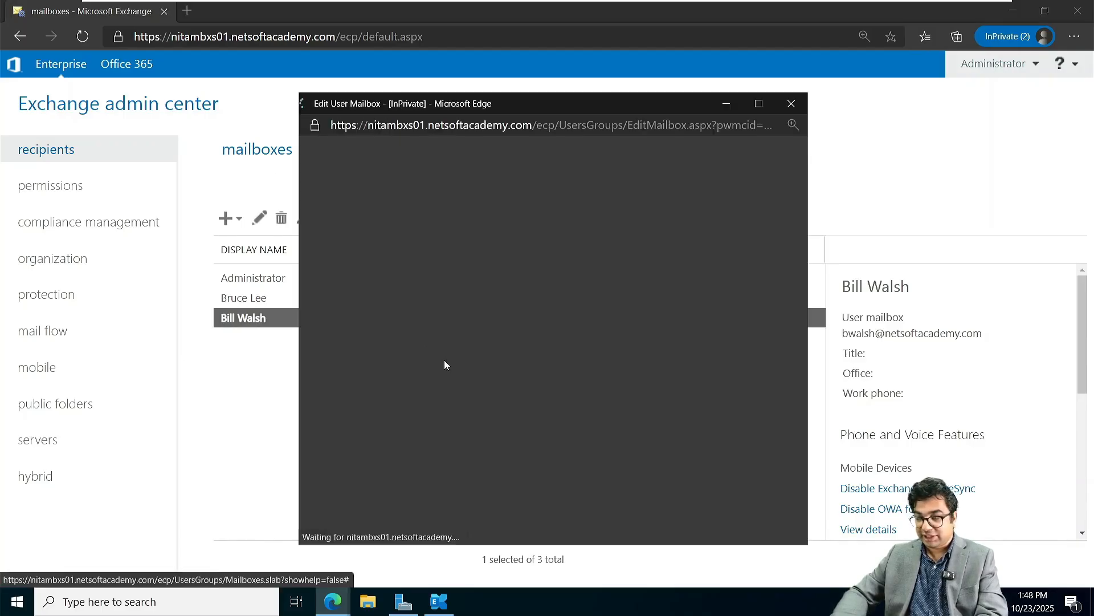
scroll(548, 367, down, 2)
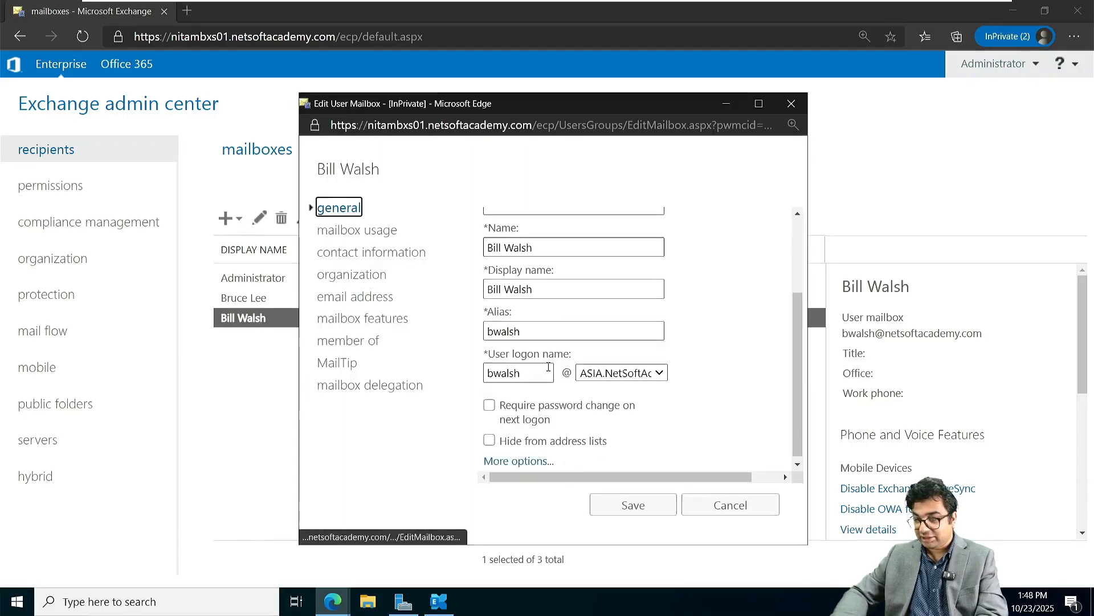
click(630, 373)
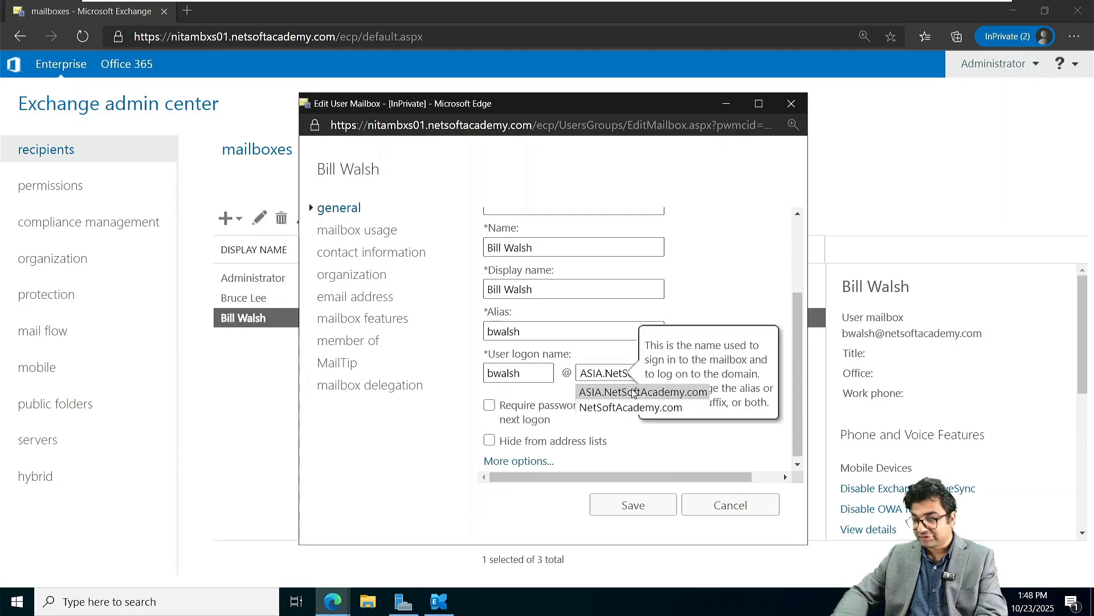
click(634, 392)
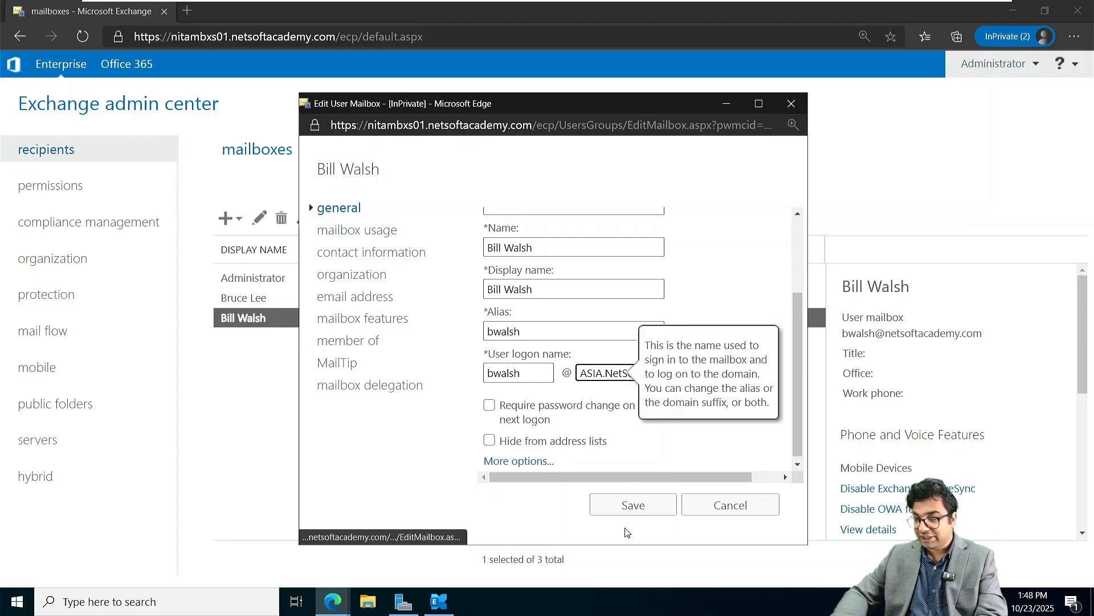
click(633, 505)
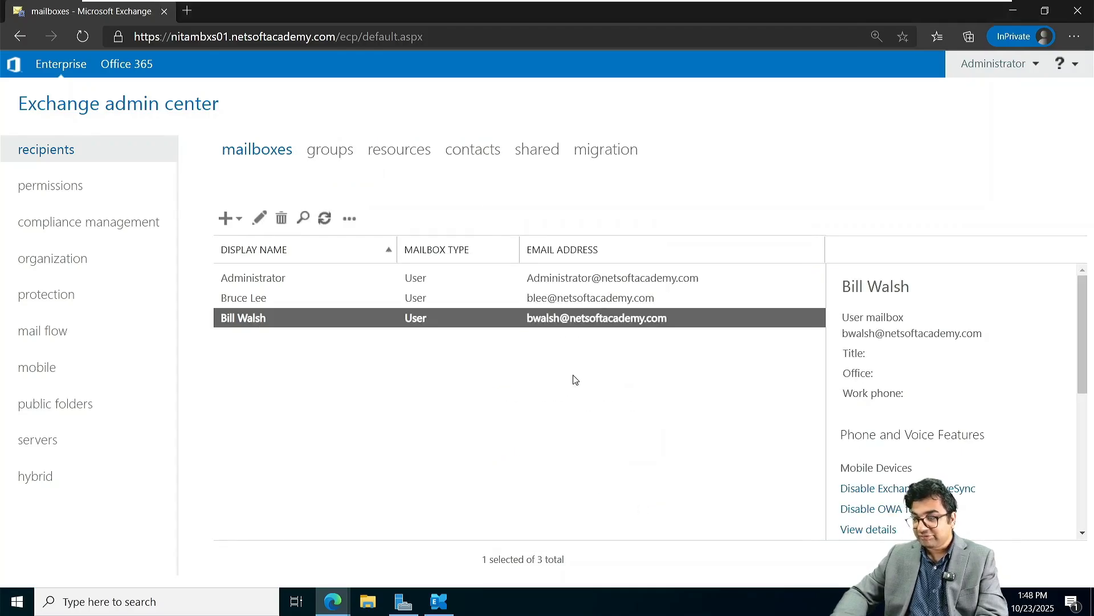
click(613, 319)
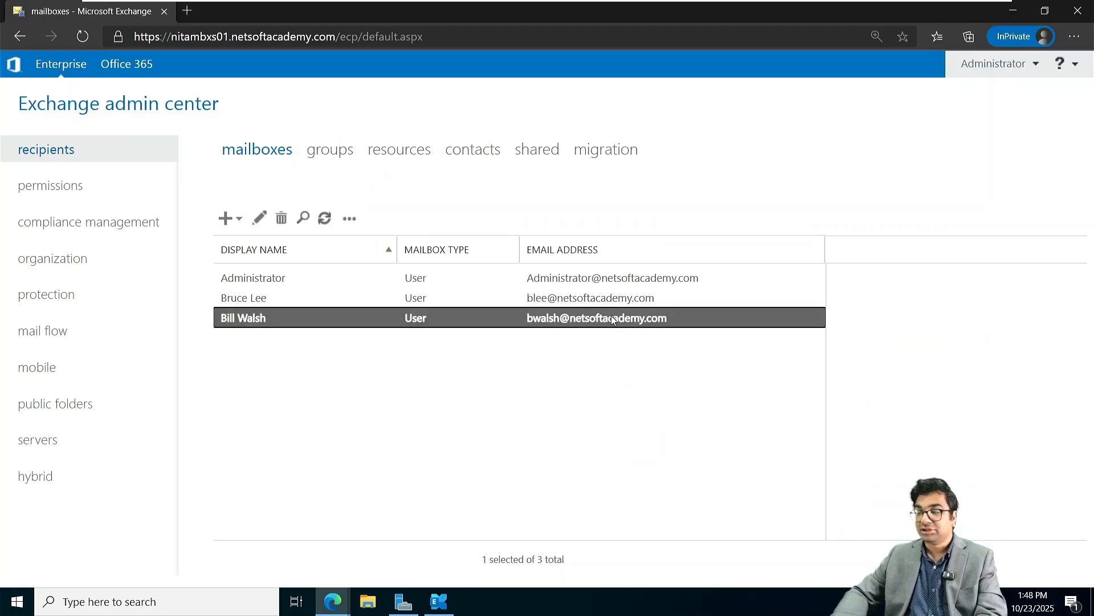
click(515, 424)
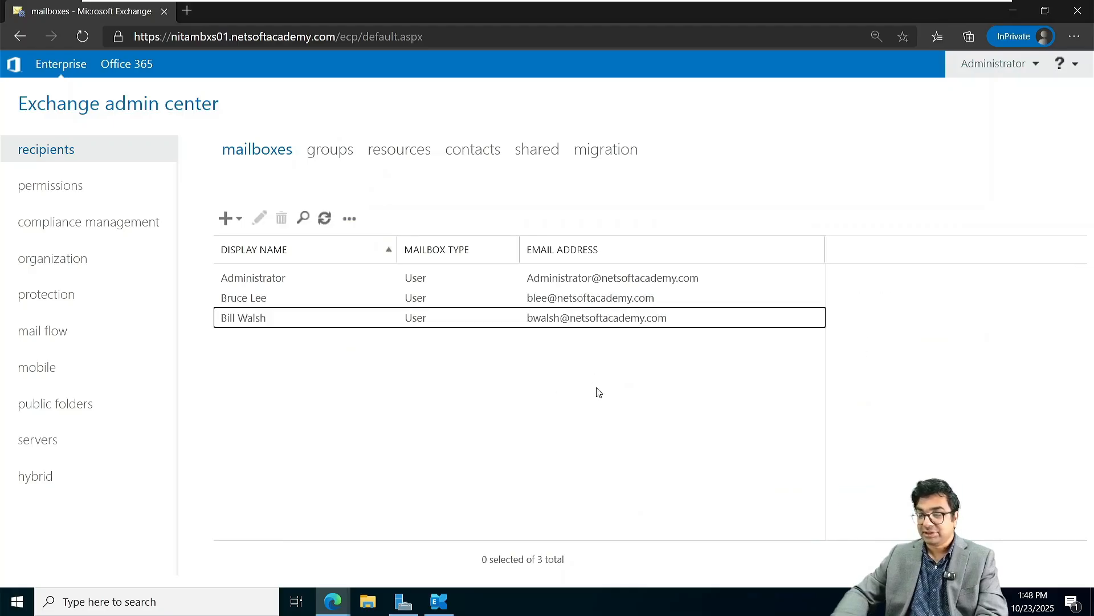
Step: Switch to the NITAMBXS03 virtual machine tab and resume the suspended machine
mouse_move(889, 9)
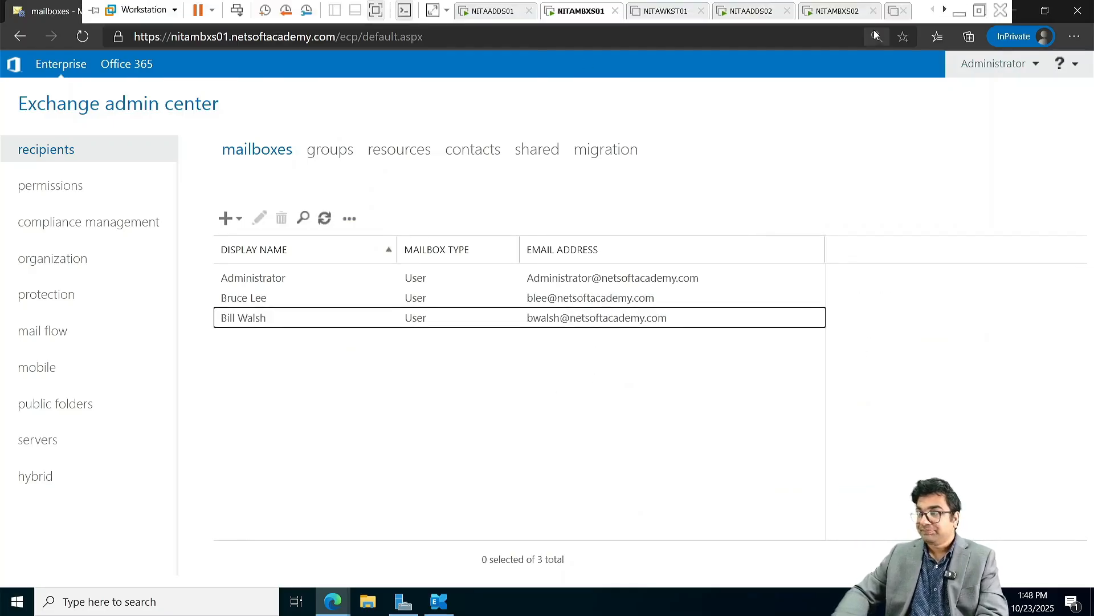
click(945, 9)
click(945, 9)
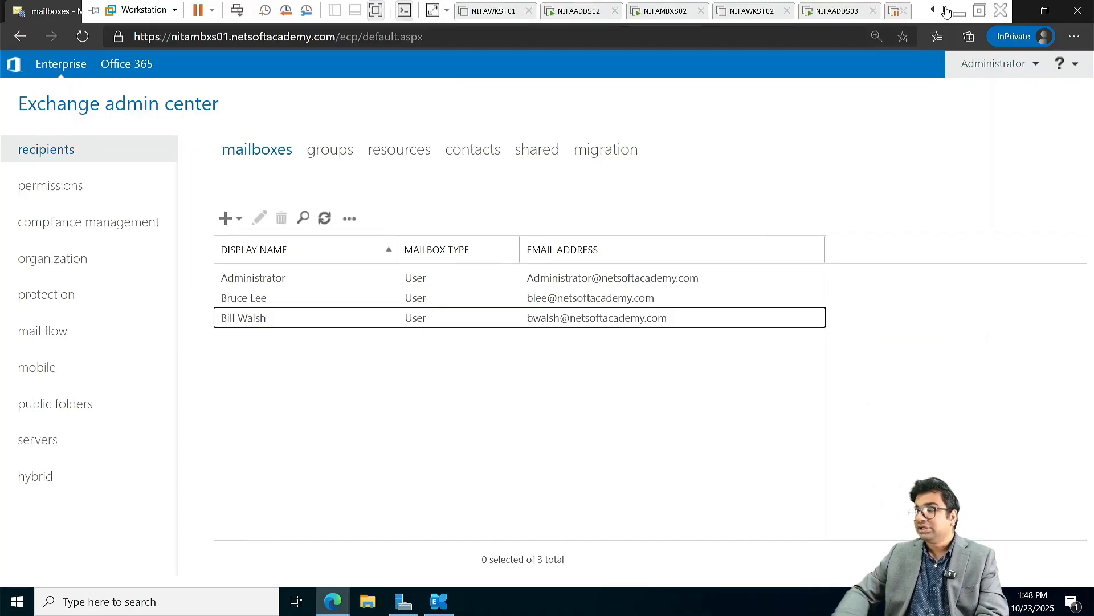
click(944, 10)
click(839, 11)
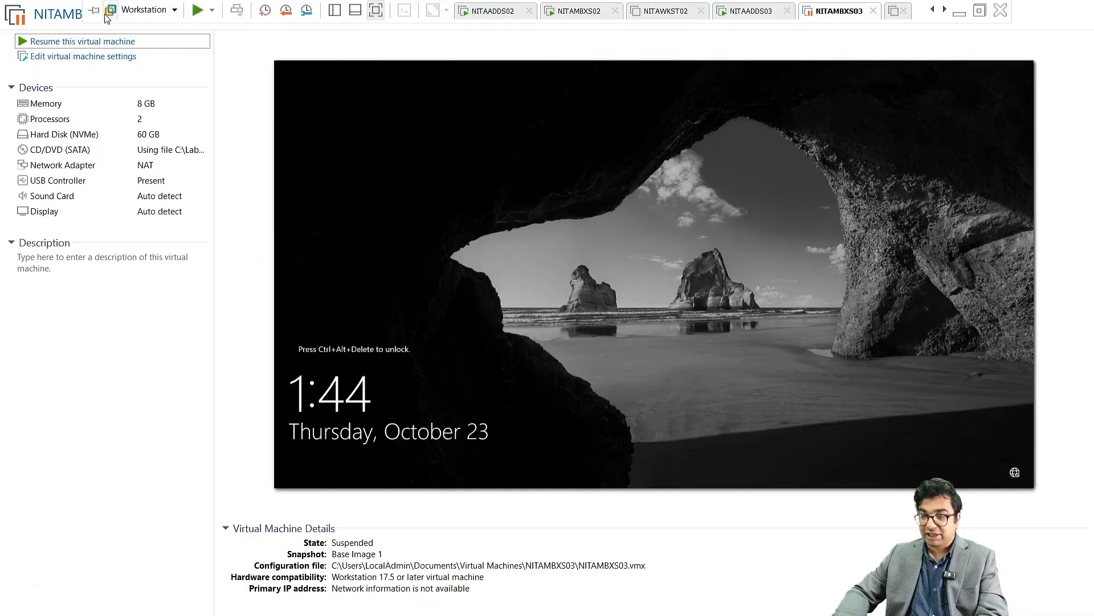
click(85, 41)
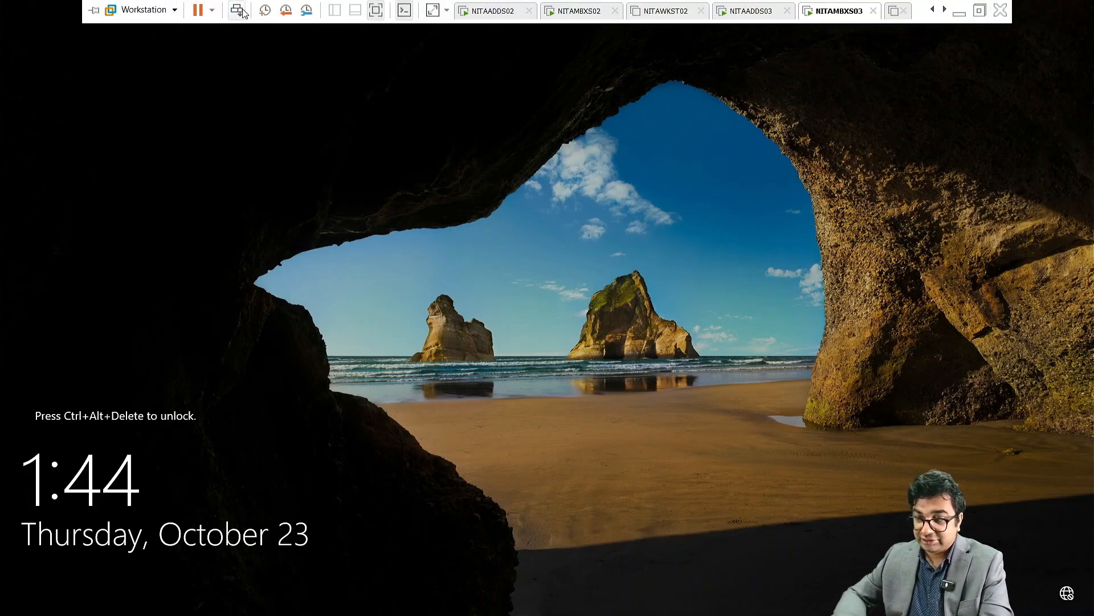
Step: Sign in as NETSOFTACADEMY\Administrator, dismiss the shutdown reason prompt, and bring Notepad forward
click(237, 11)
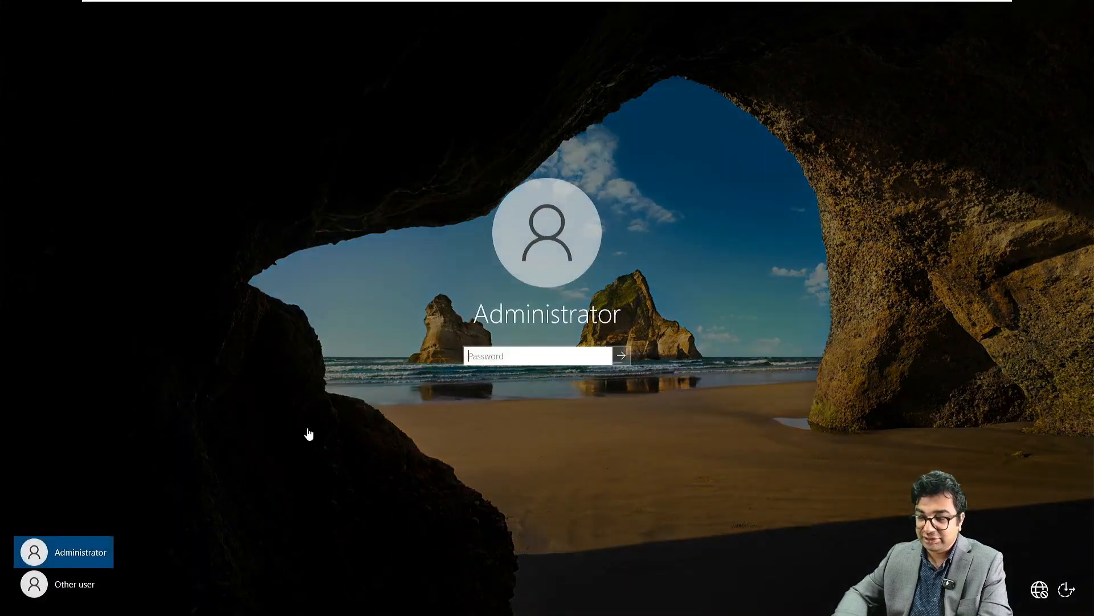
click(74, 588)
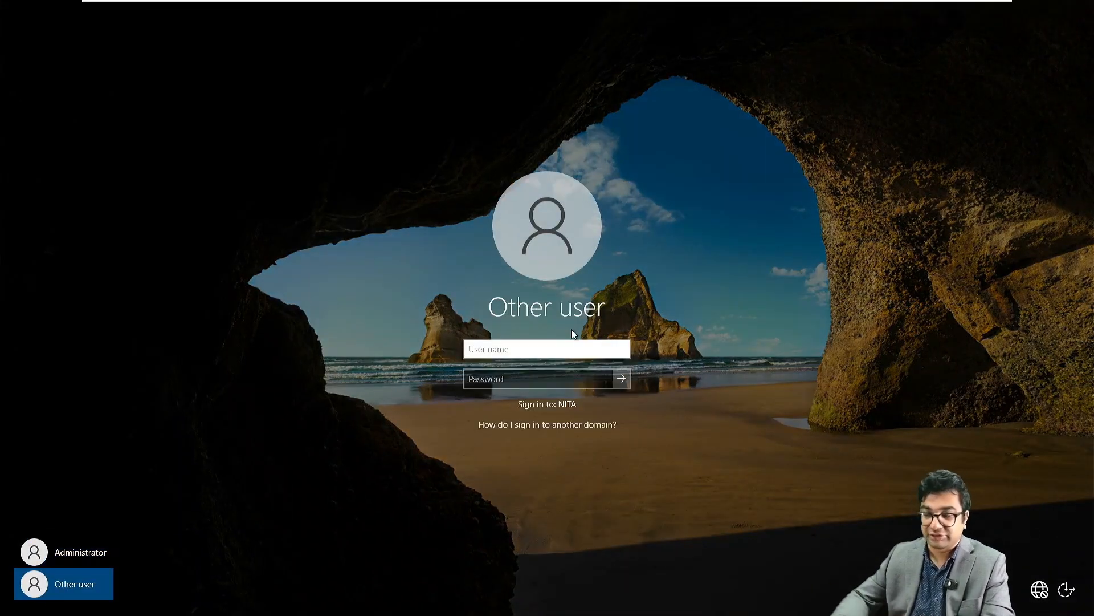
text(NETSOFTA)
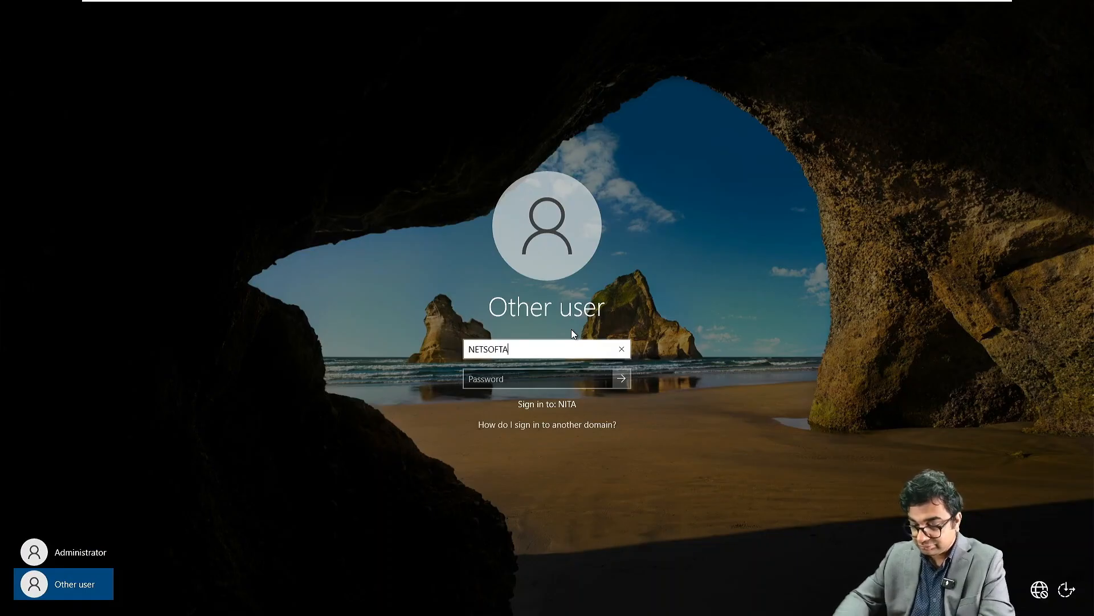
text(CADE)
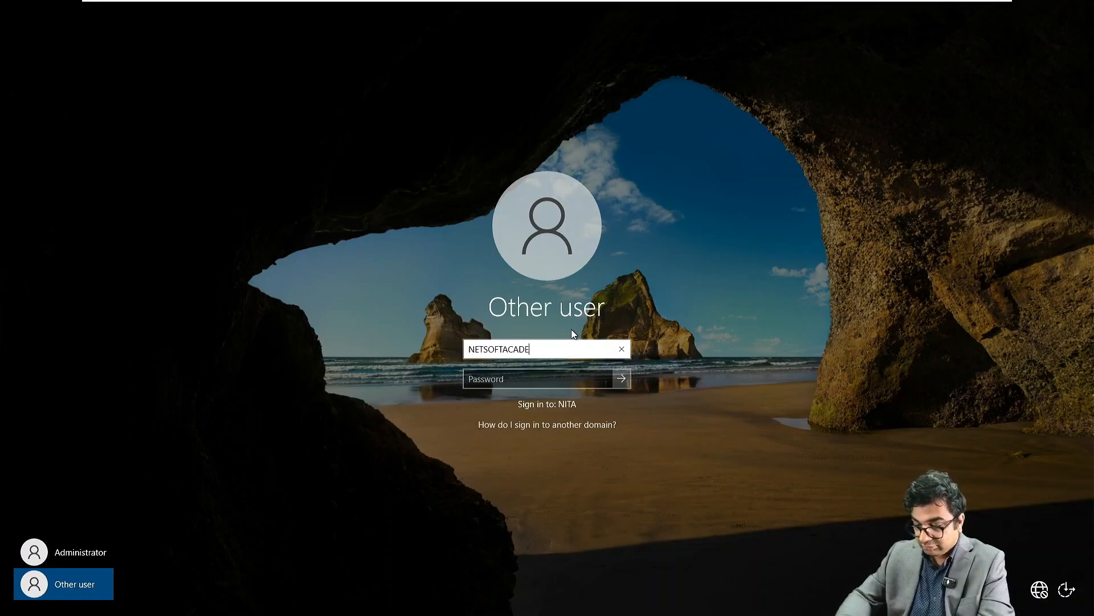
text(MY\)
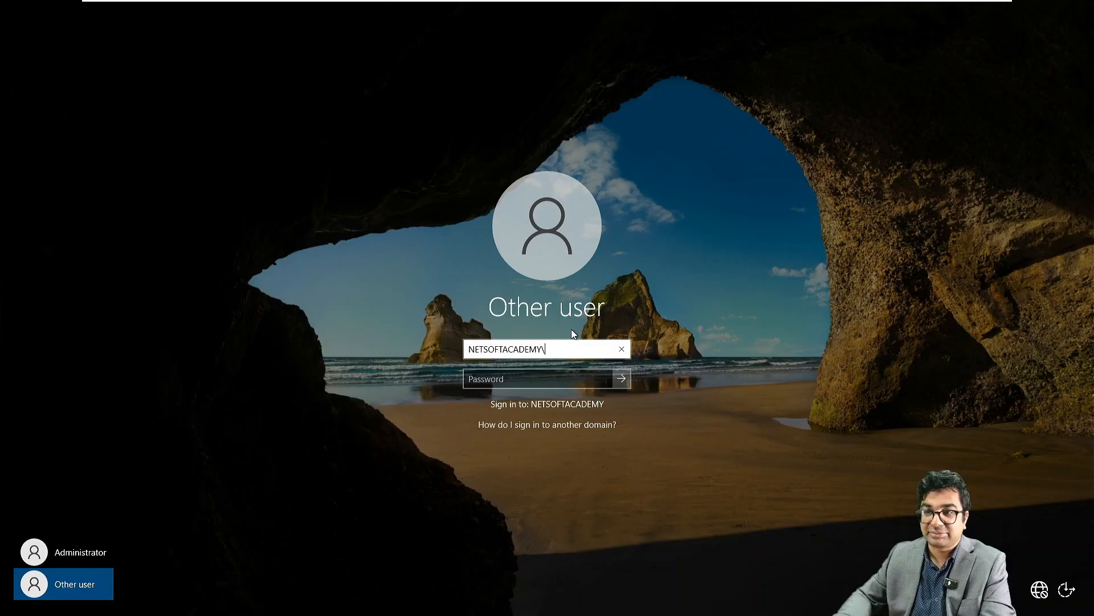
text(Administrator)
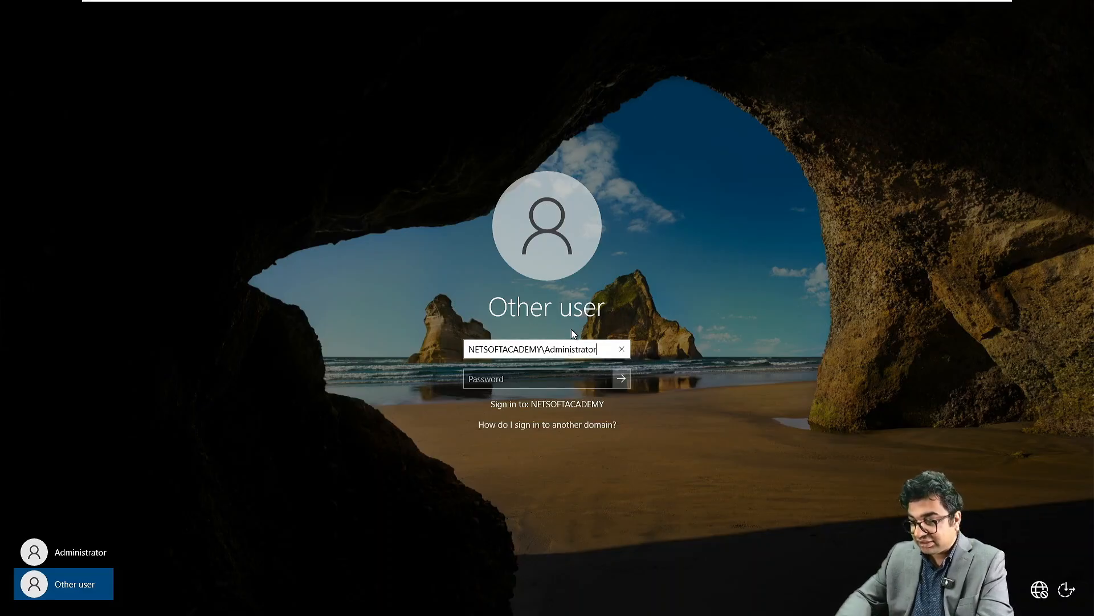
key(Tab)
text(•)
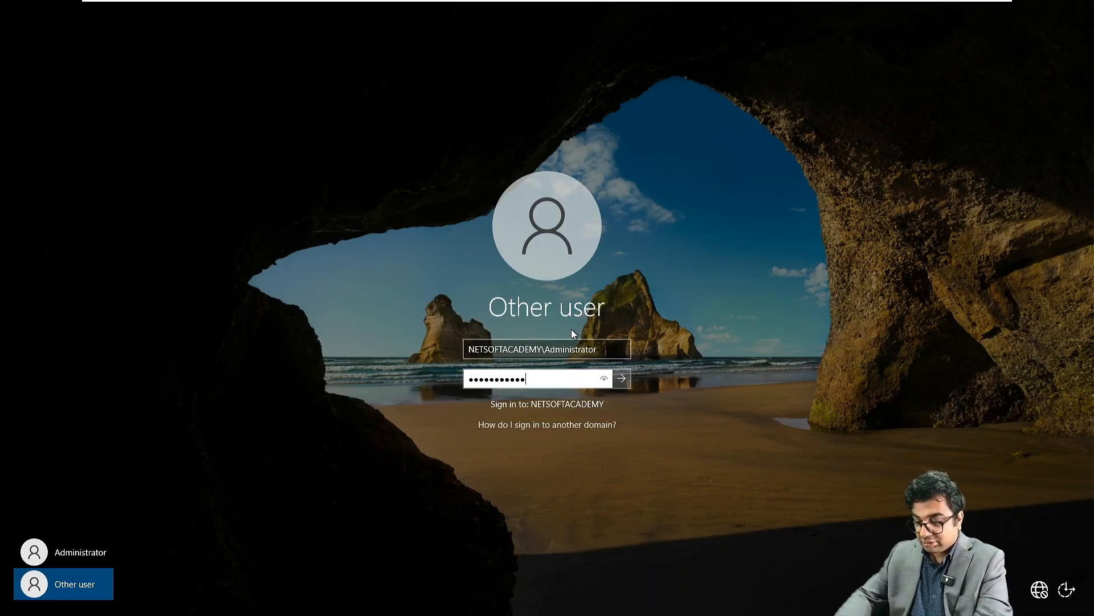
text(•••••••••••)
key(Return)
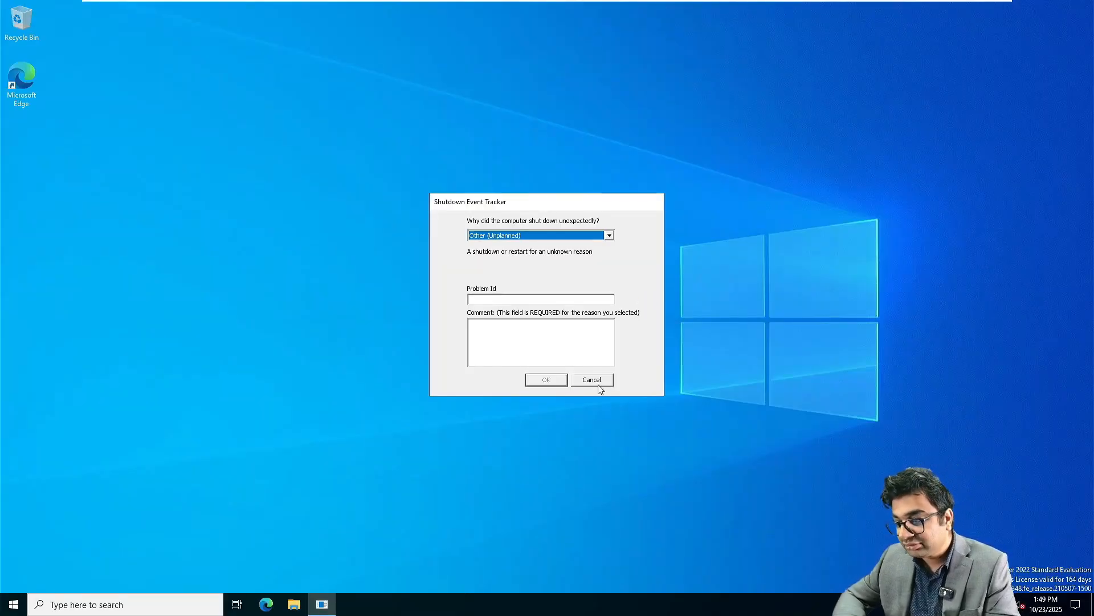
click(607, 381)
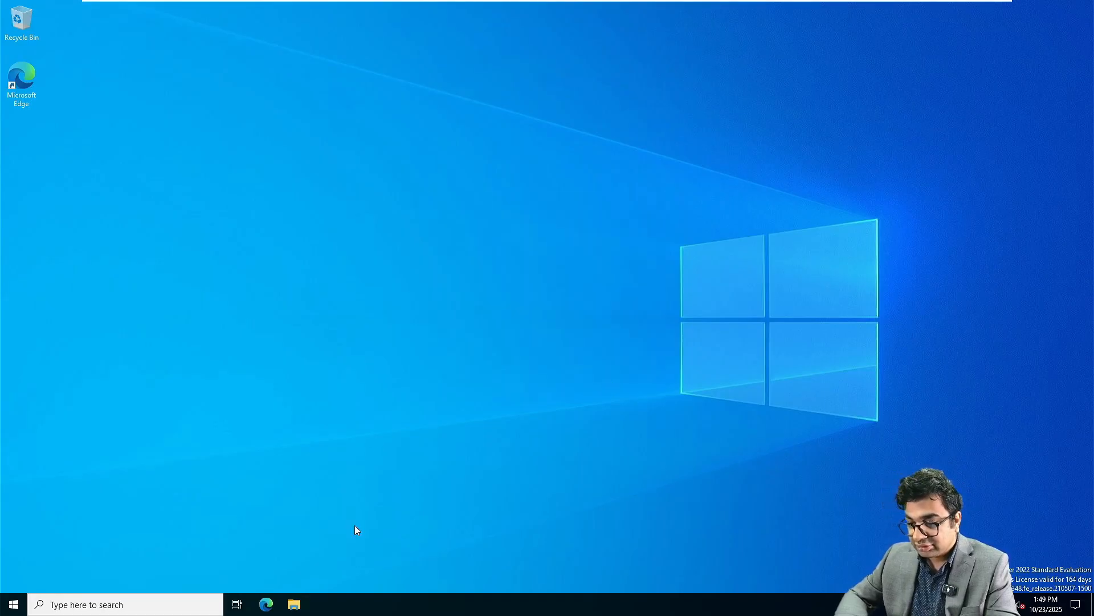
key(super+Tab)
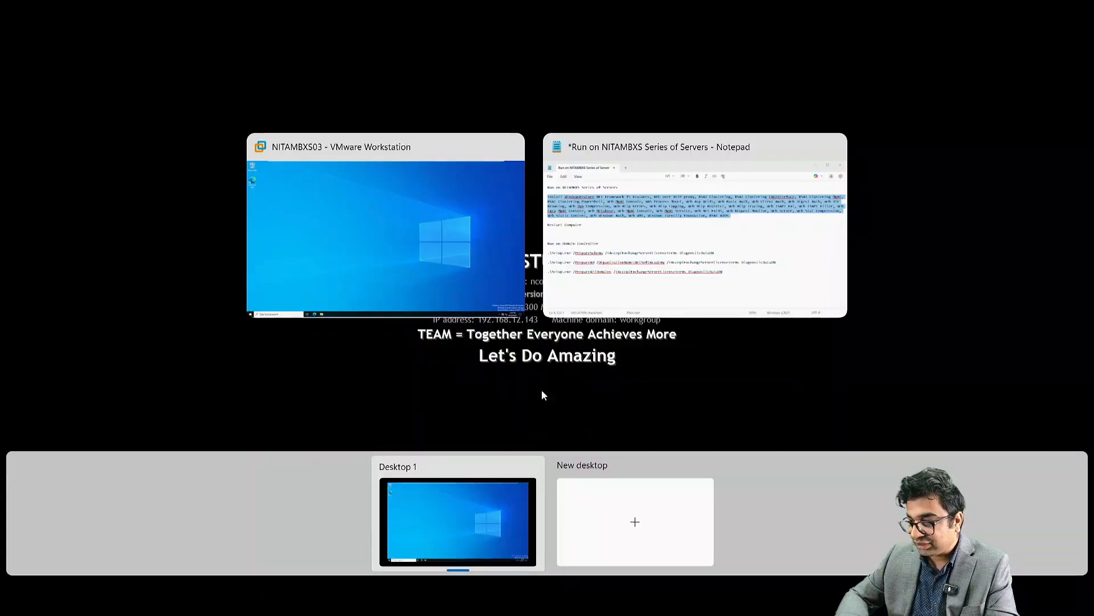
click(662, 212)
Step: Point NITAMBXS03's CD/DVD (SATA) drive at Microsoft 365 Hybrid Deployments.iso and confirm the settings
key(super+Tab)
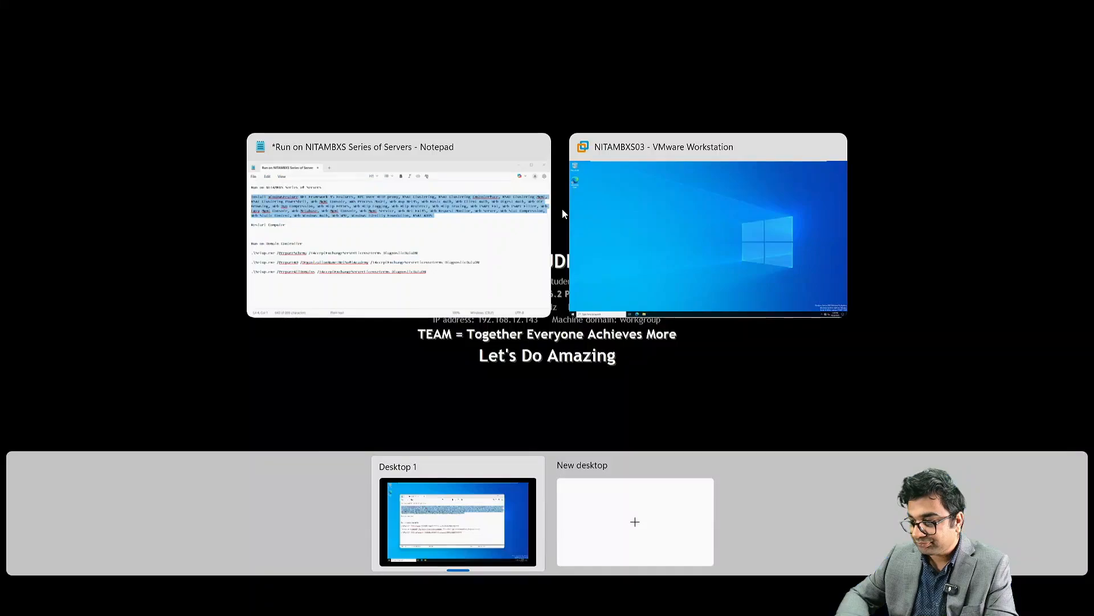
click(645, 245)
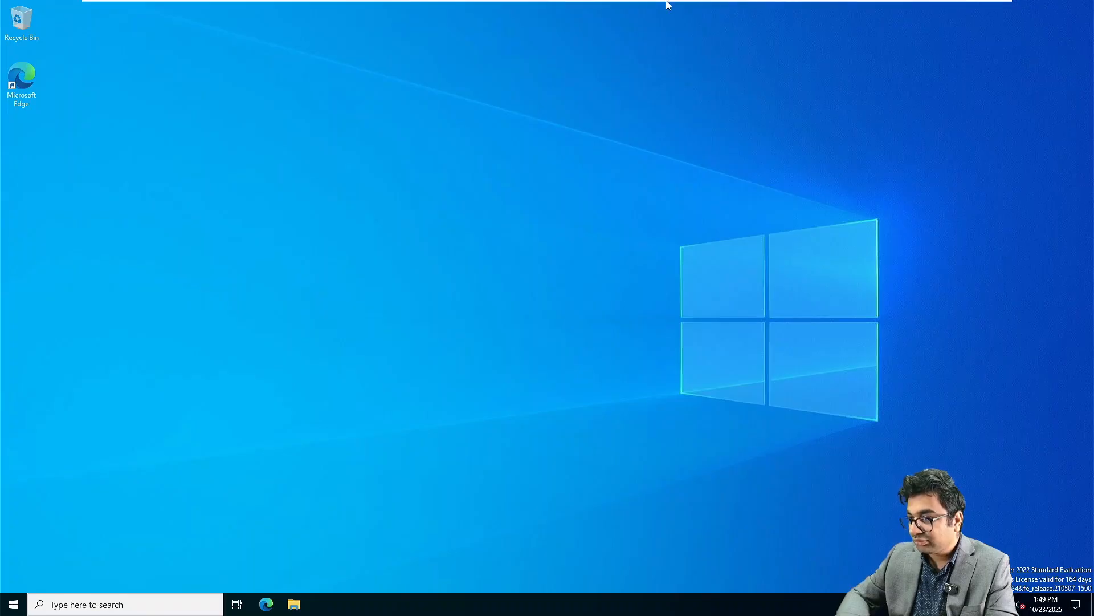
mouse_move(779, 22)
right_click(839, 9)
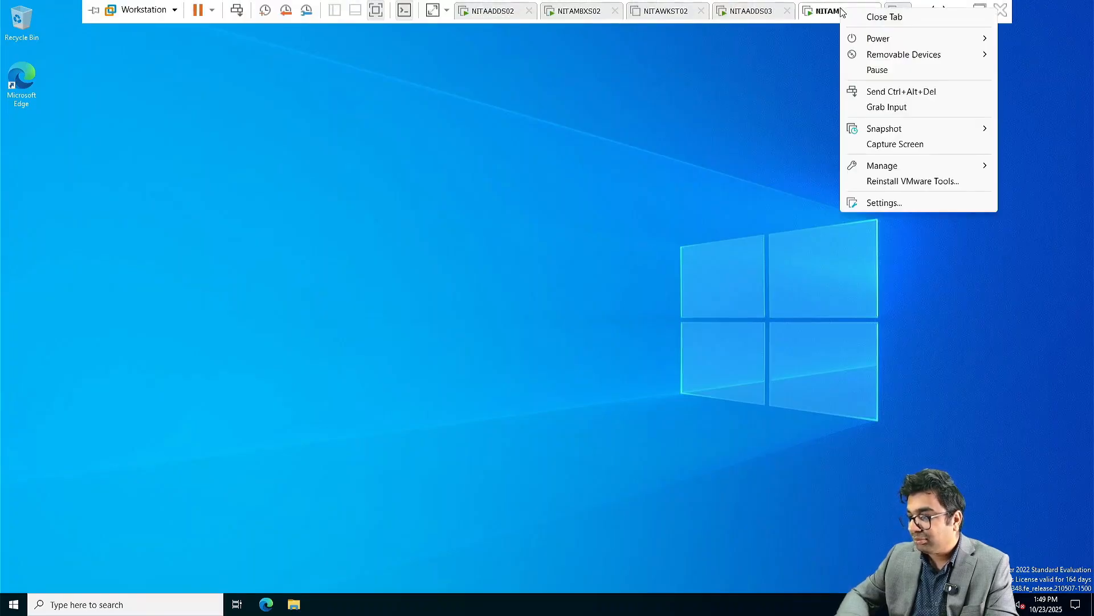
click(875, 203)
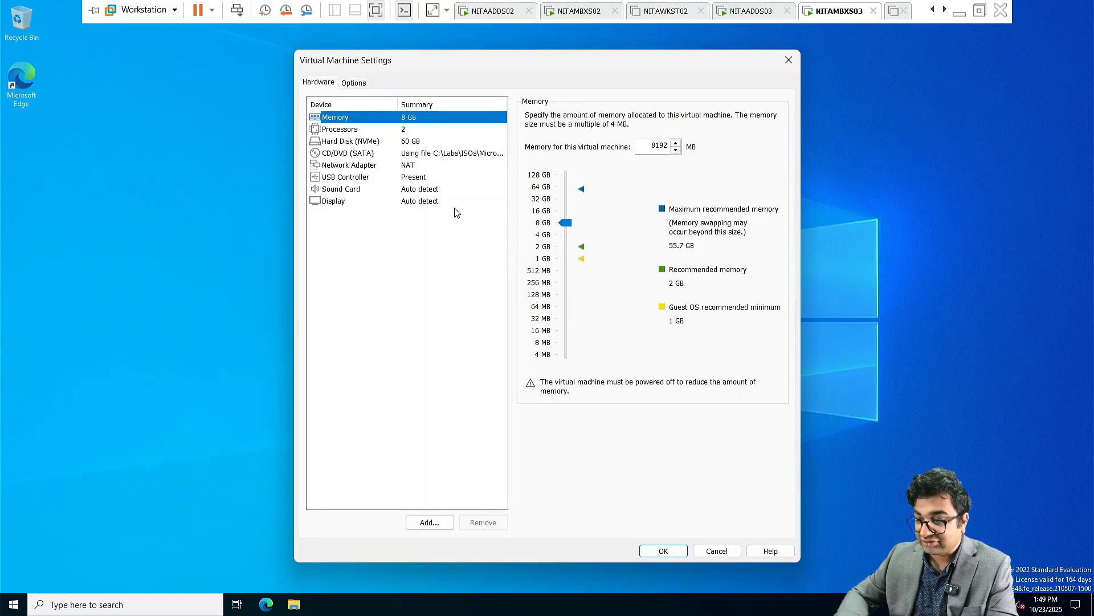
click(426, 154)
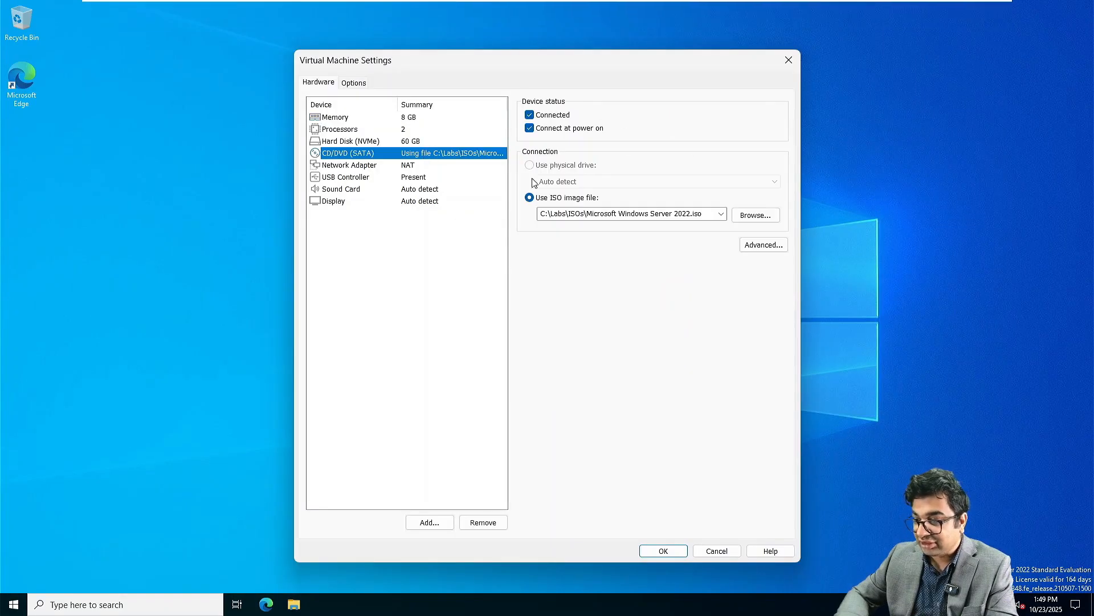
click(721, 214)
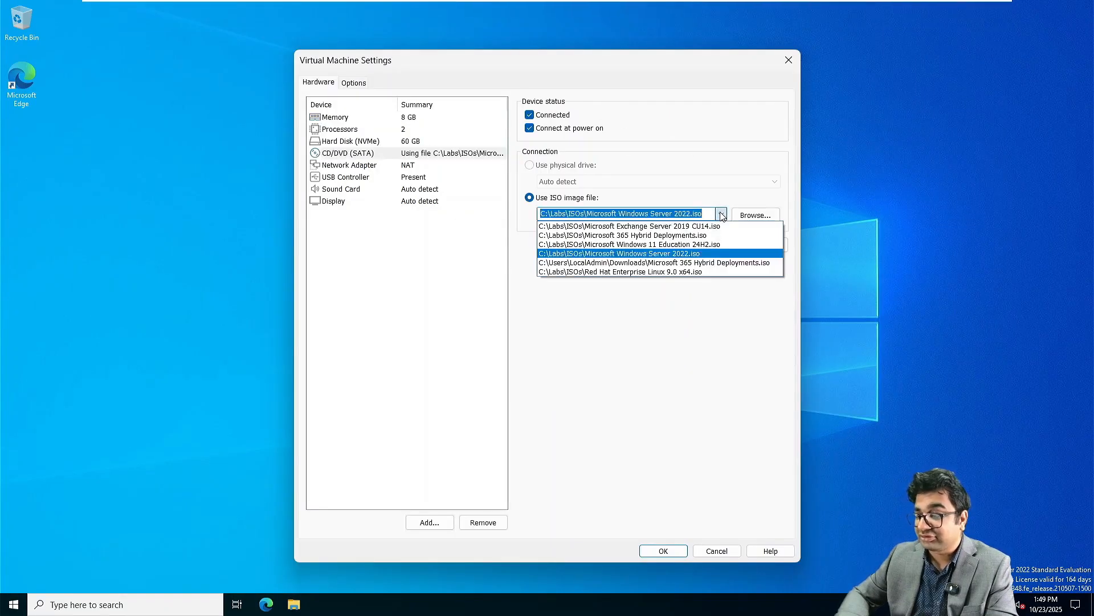
click(682, 235)
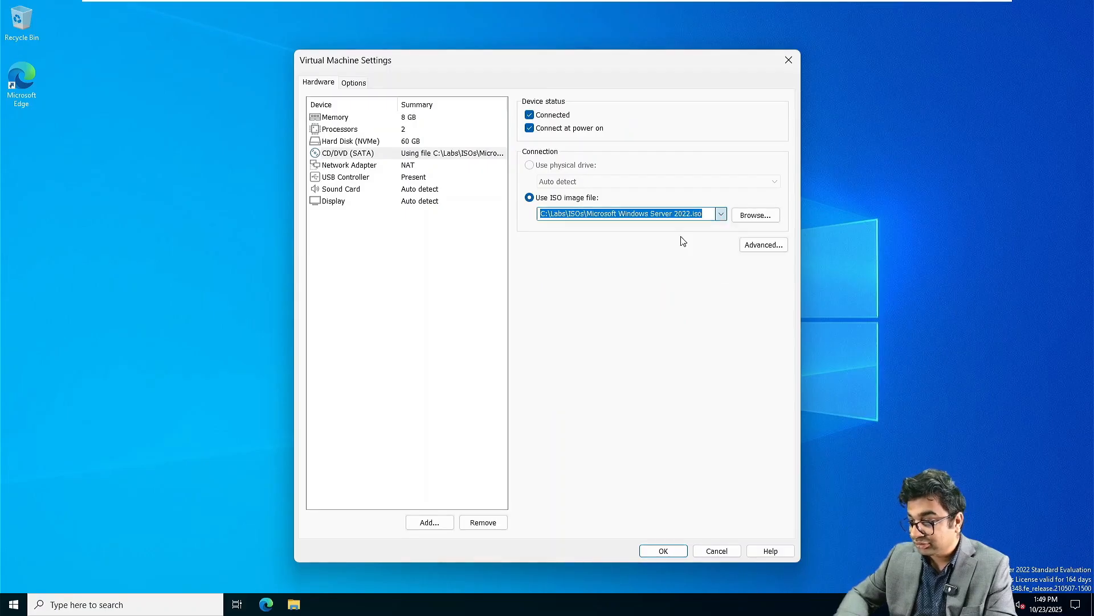
click(664, 552)
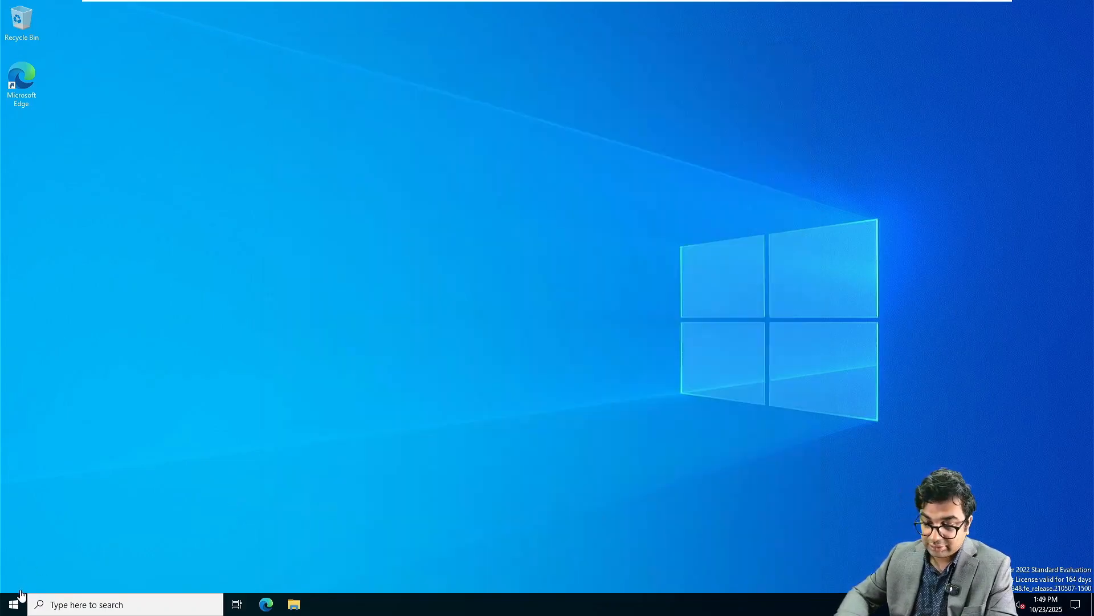
Step: Launch Windows PowerShell and open the inserted disc's files
click(14, 604)
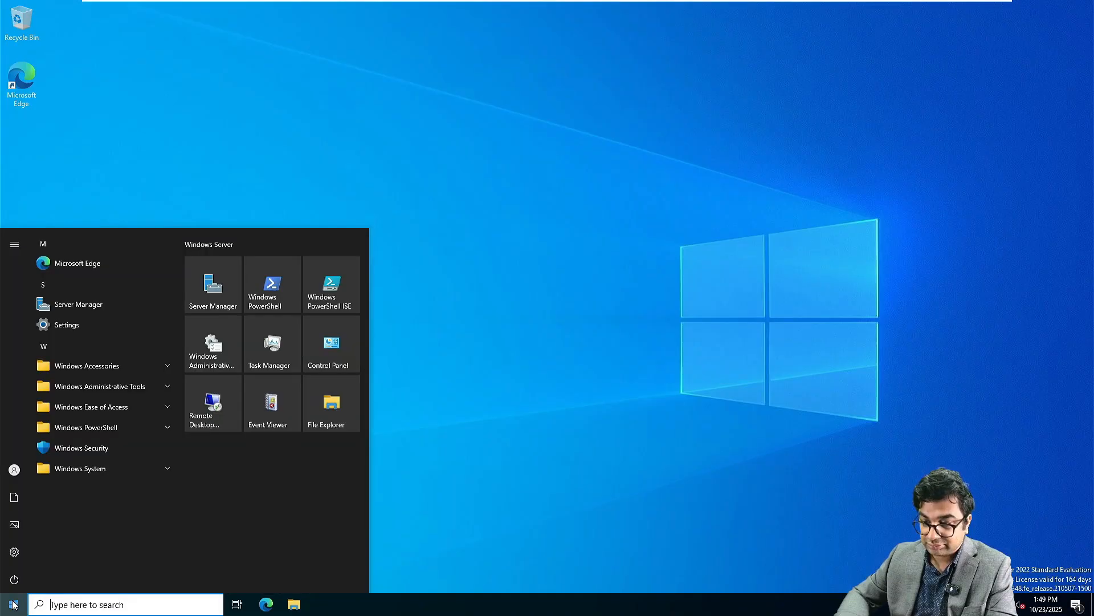
click(272, 288)
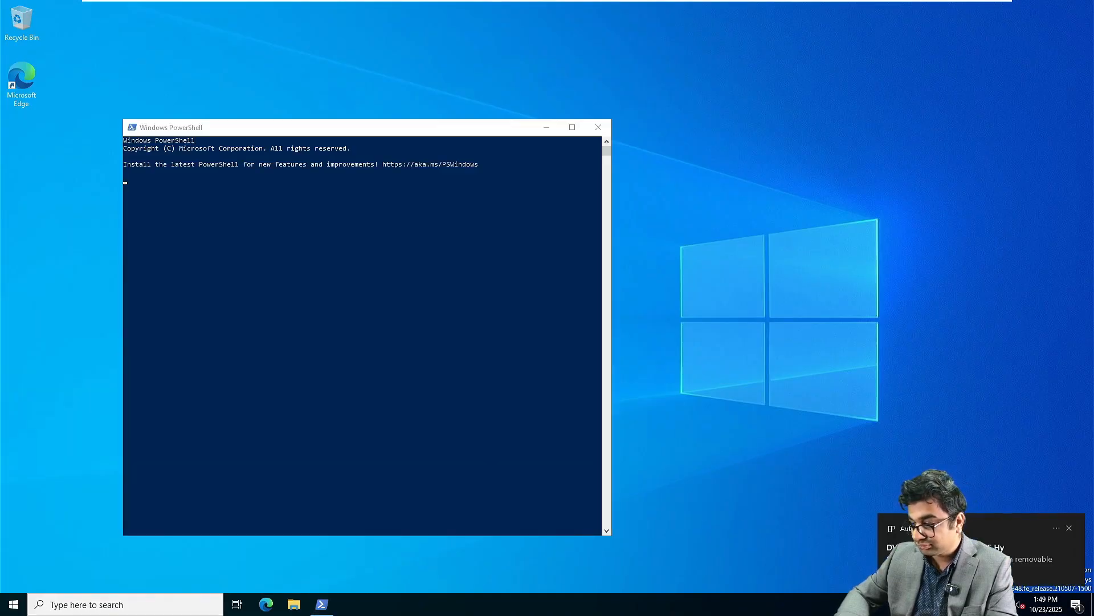
click(963, 550)
click(867, 125)
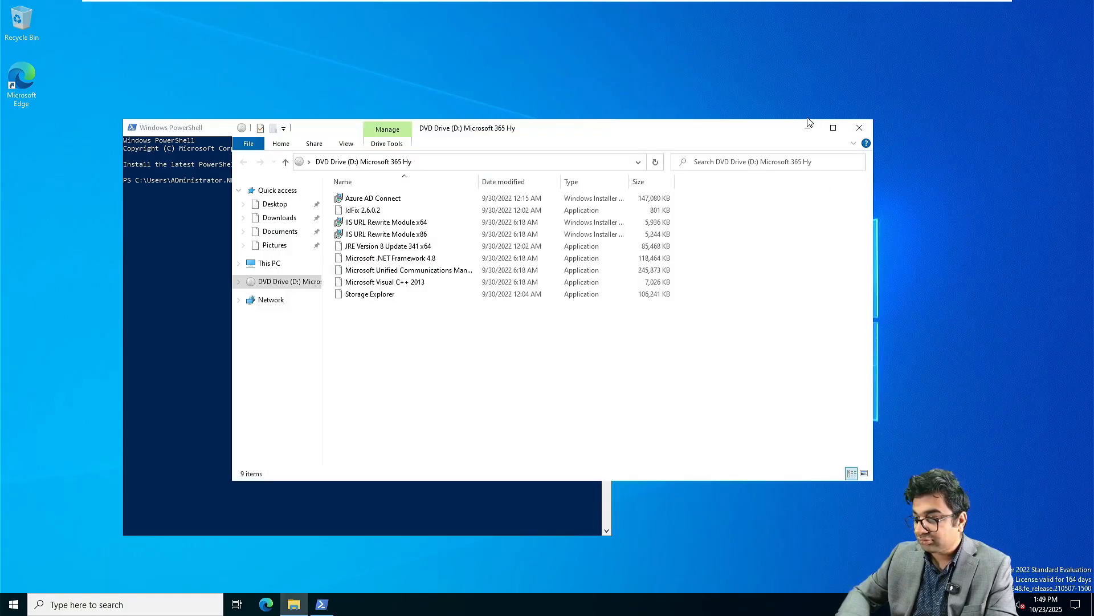
click(808, 129)
Step: Run the Install-WindowsFeature prerequisite command and start the Visual C++ 2013 installer from the disc
click(293, 180)
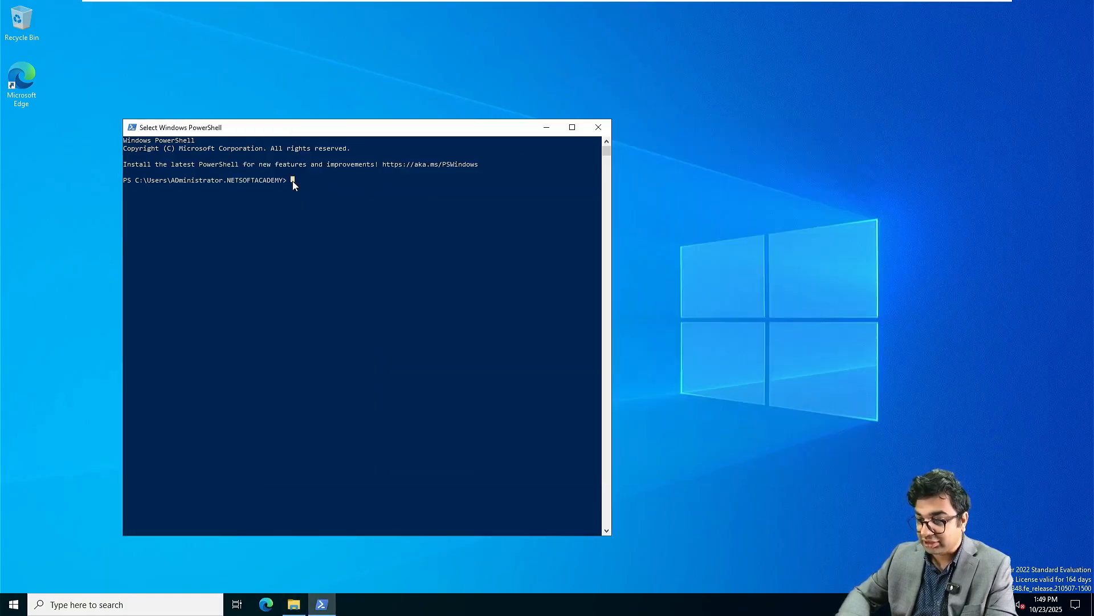
right_click(293, 181)
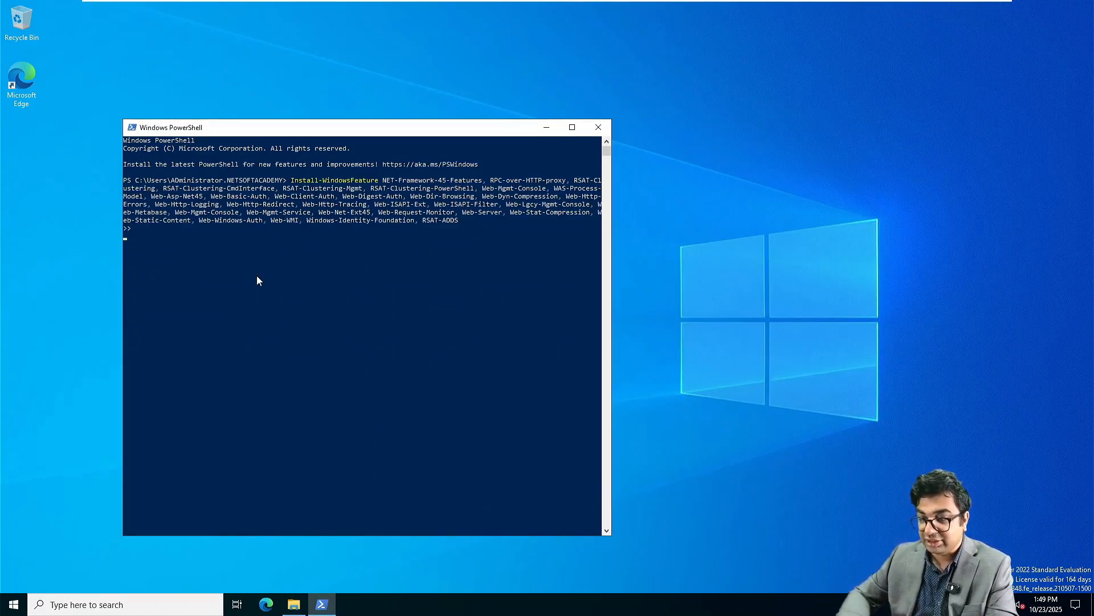
key(Return)
click(293, 605)
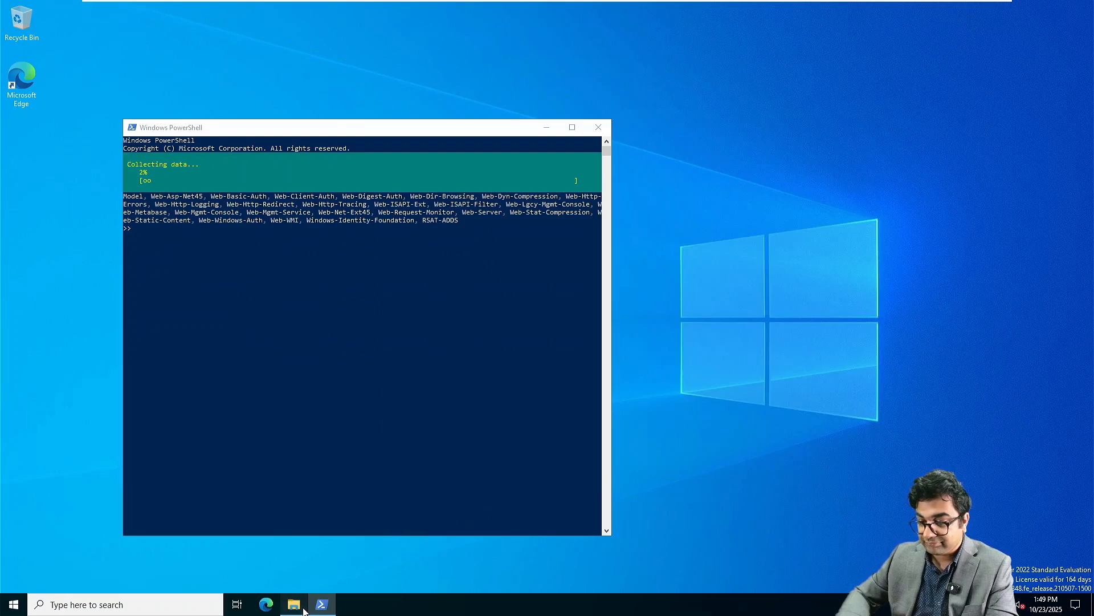
click(388, 246)
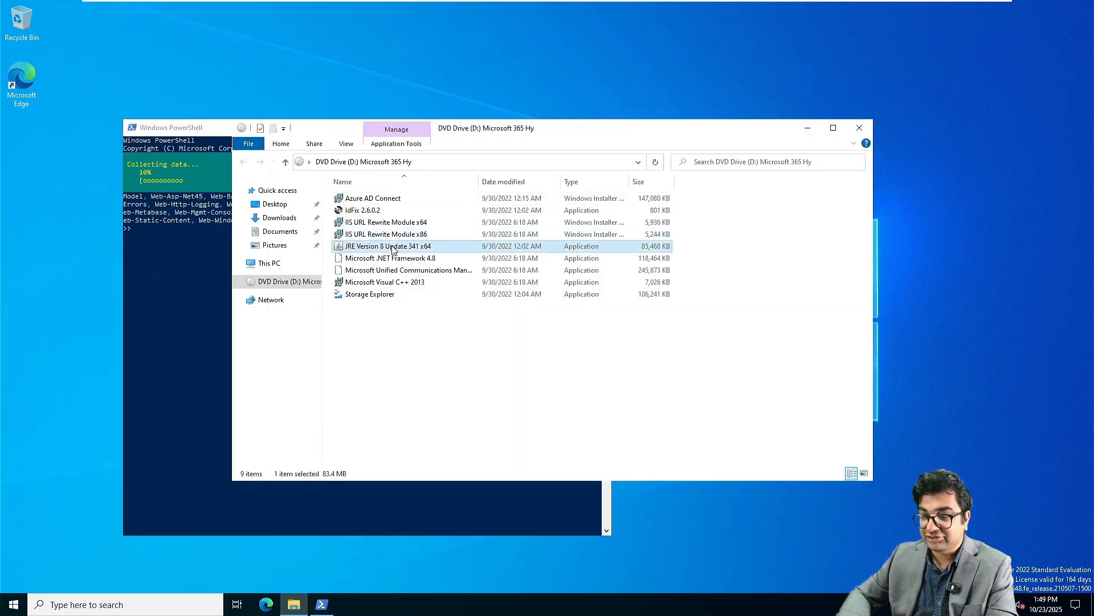
double_click(416, 283)
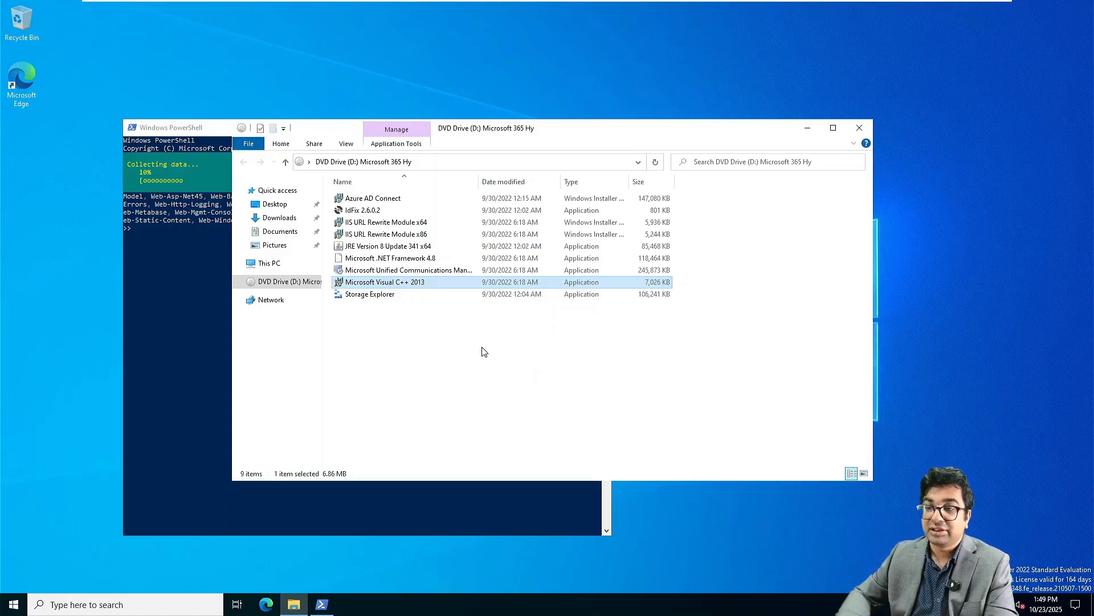
click(204, 358)
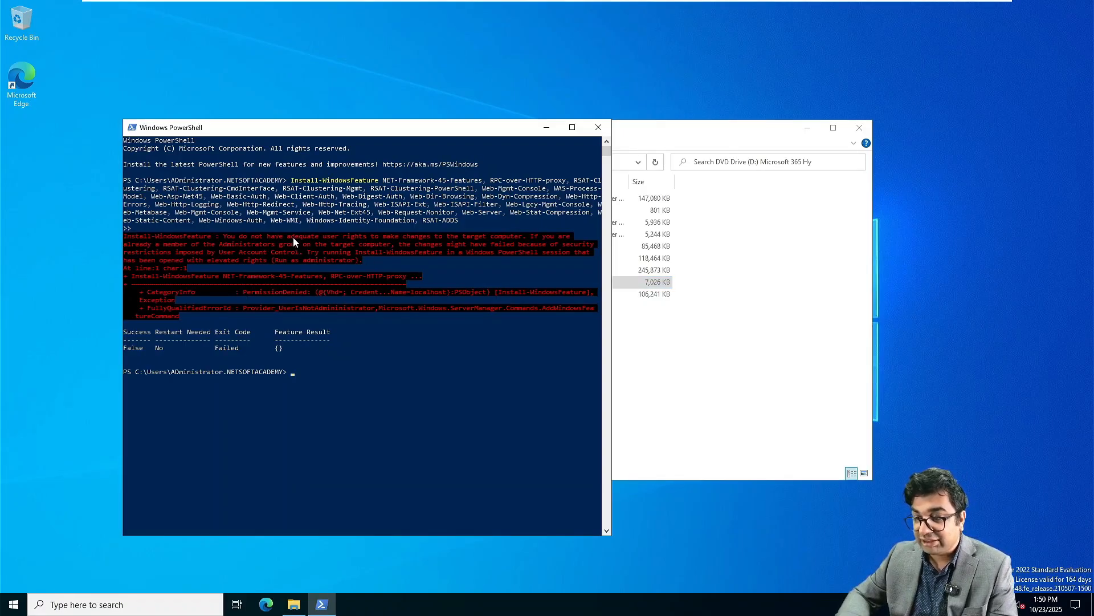
Step: Paste and rerun Install-WindowsFeature at the prompt, then launch Visual C++ 2013 from the DVD listing
drag(281, 228, 422, 231)
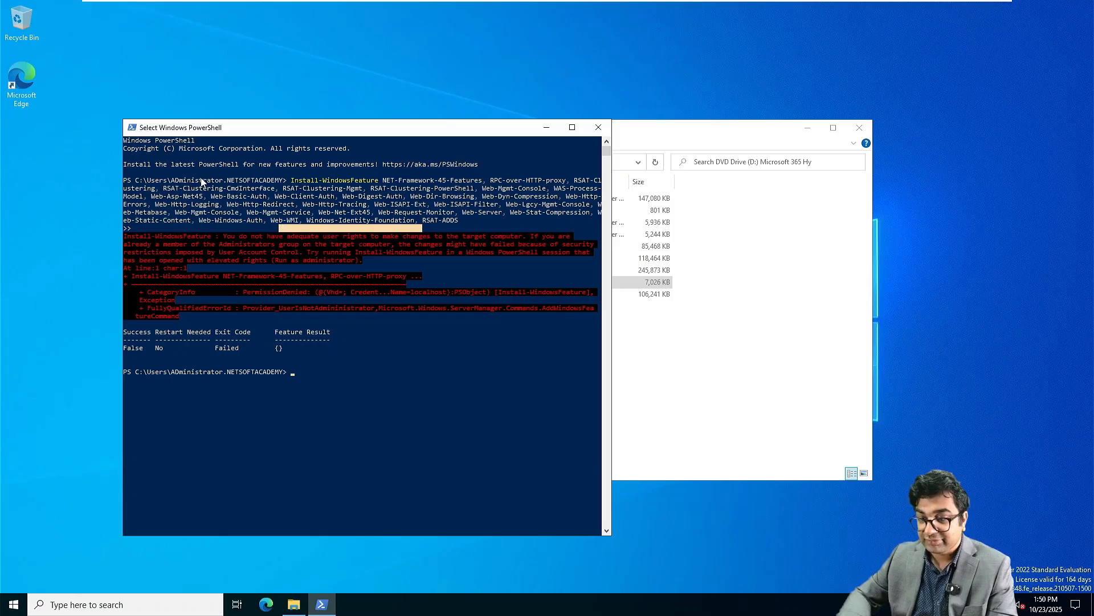
drag(175, 180, 281, 190)
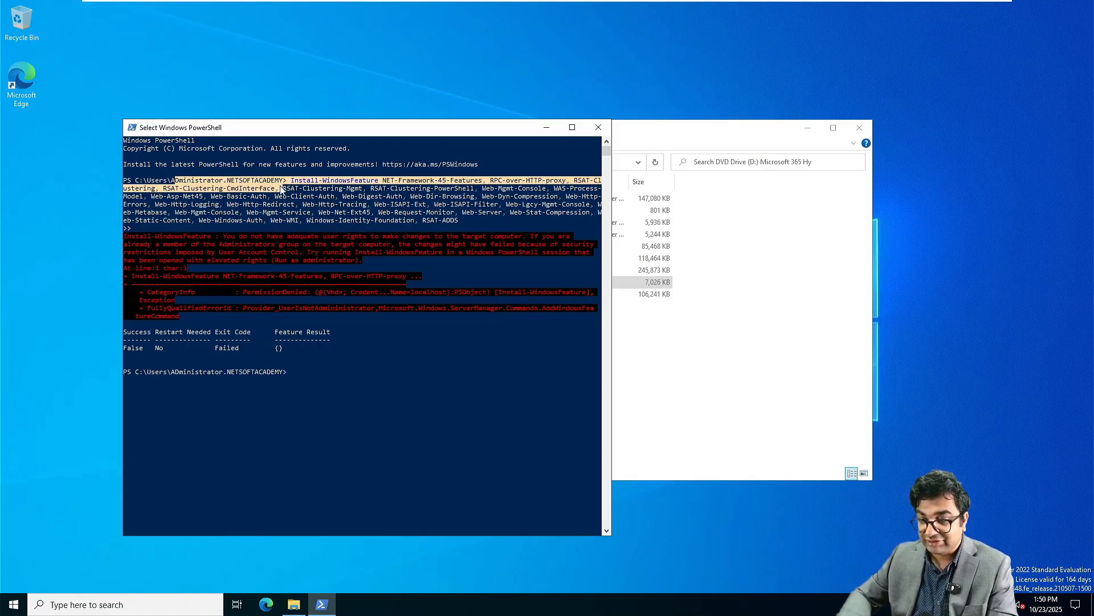
right_click(307, 396)
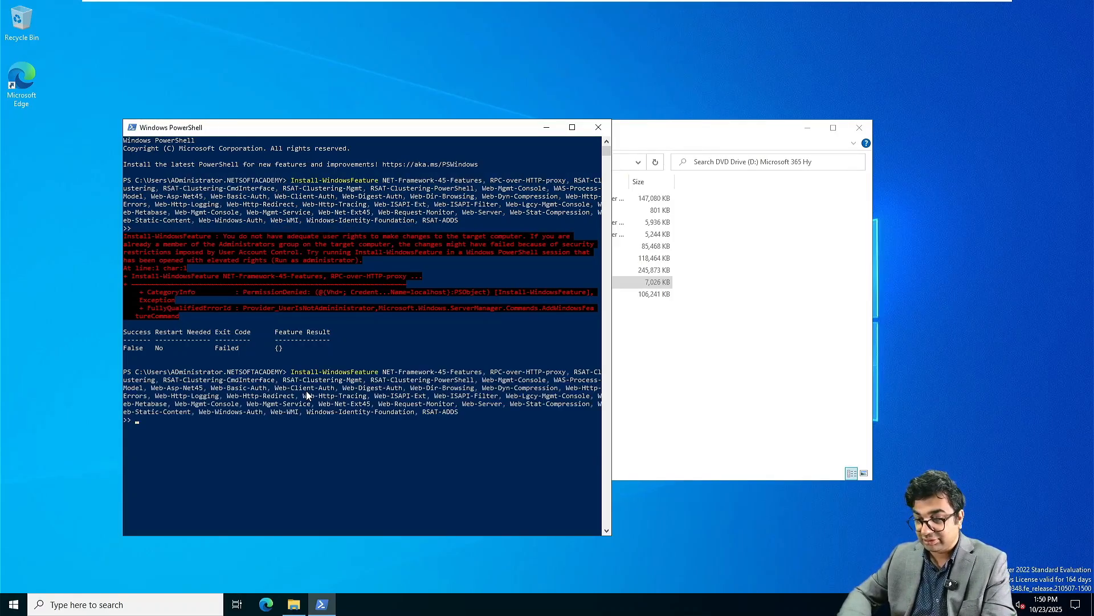
key(Return)
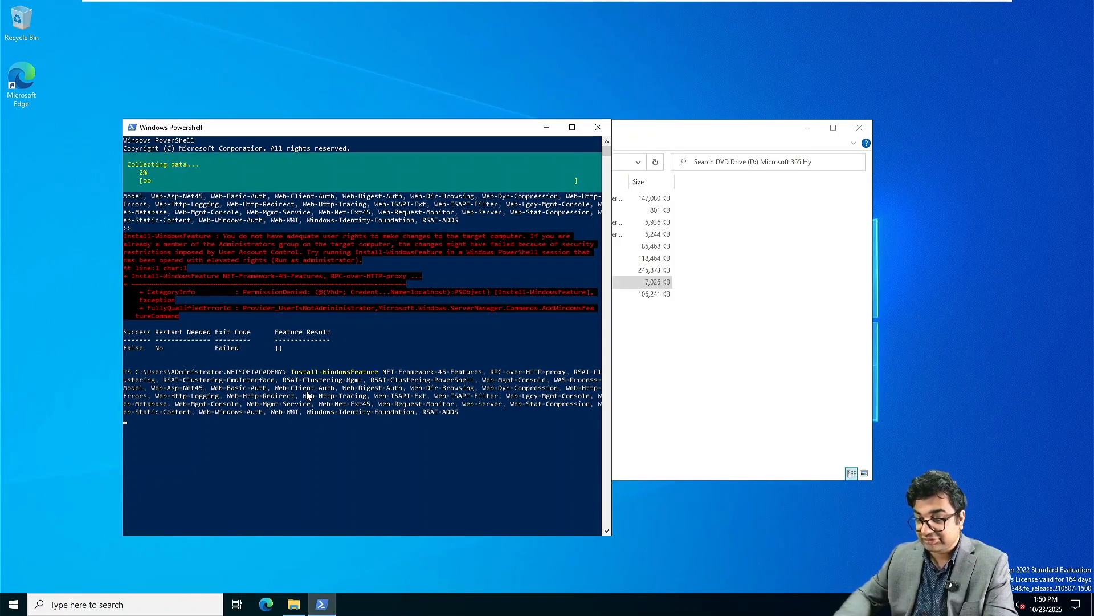
click(704, 350)
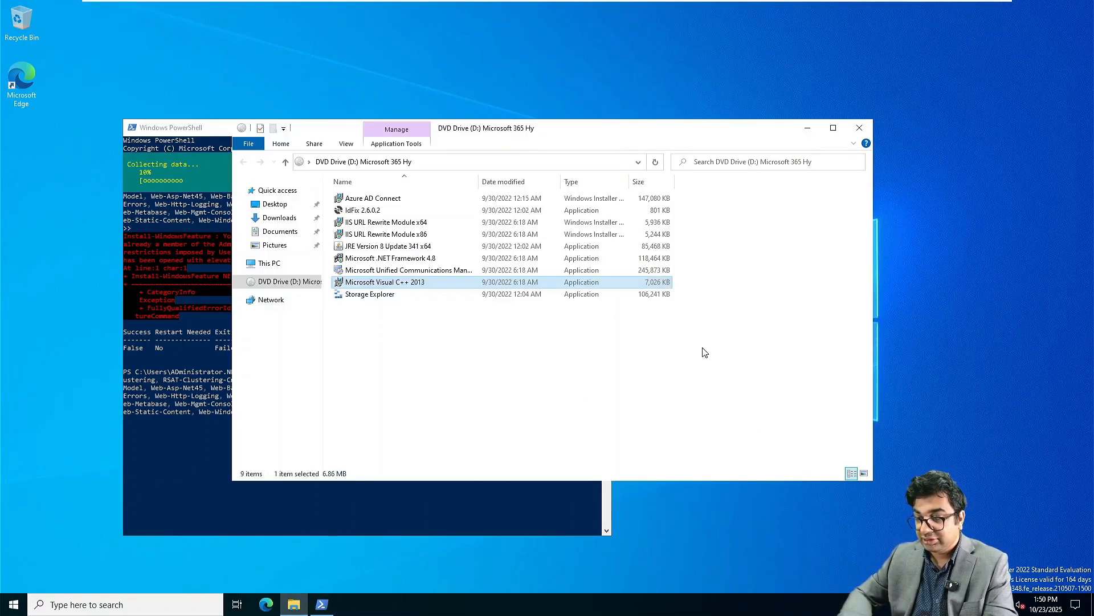
double_click(376, 282)
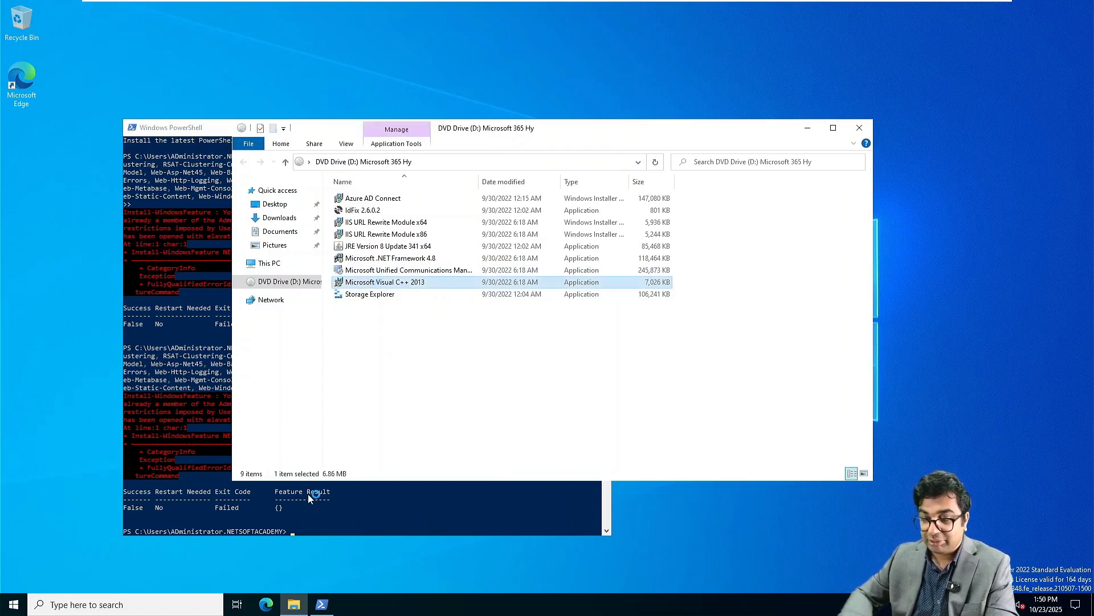
click(14, 604)
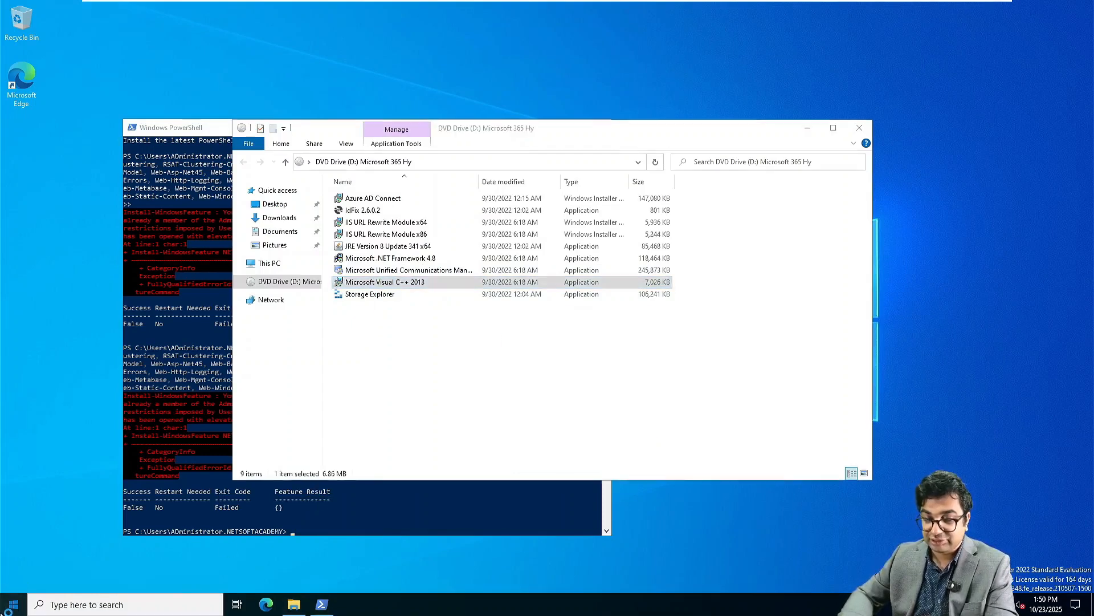
Step: Sign out of the current Administrator session from the Start menu
mouse_move(14, 579)
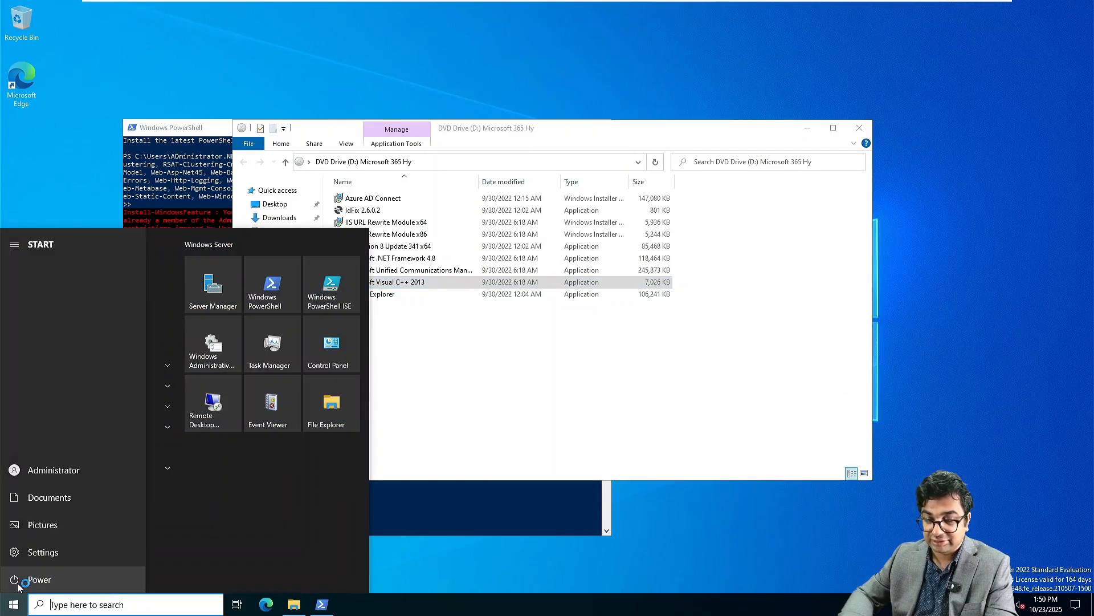
click(28, 471)
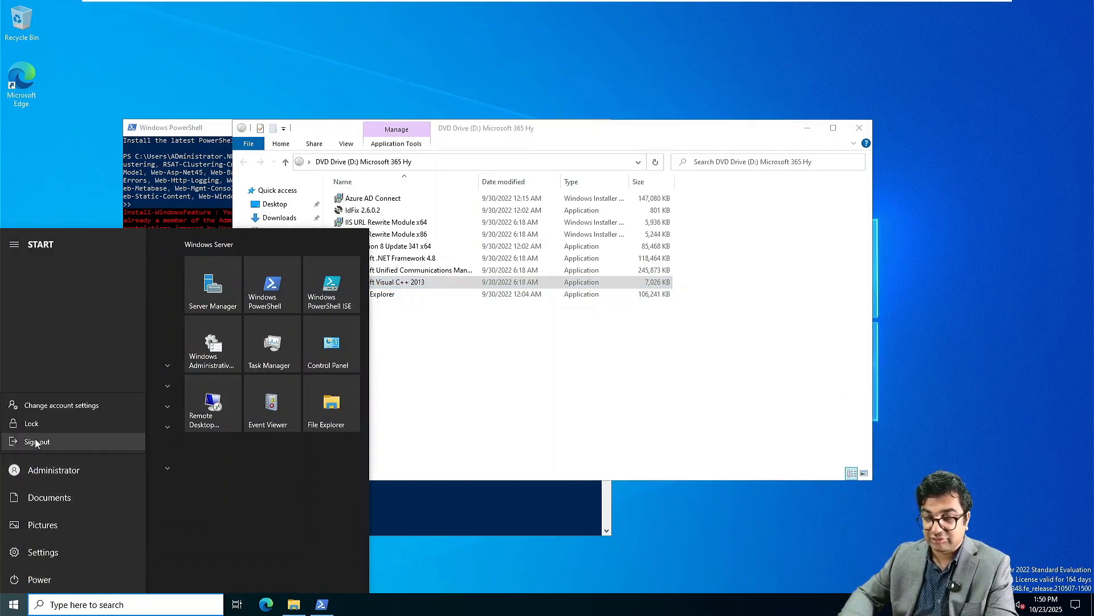
click(36, 443)
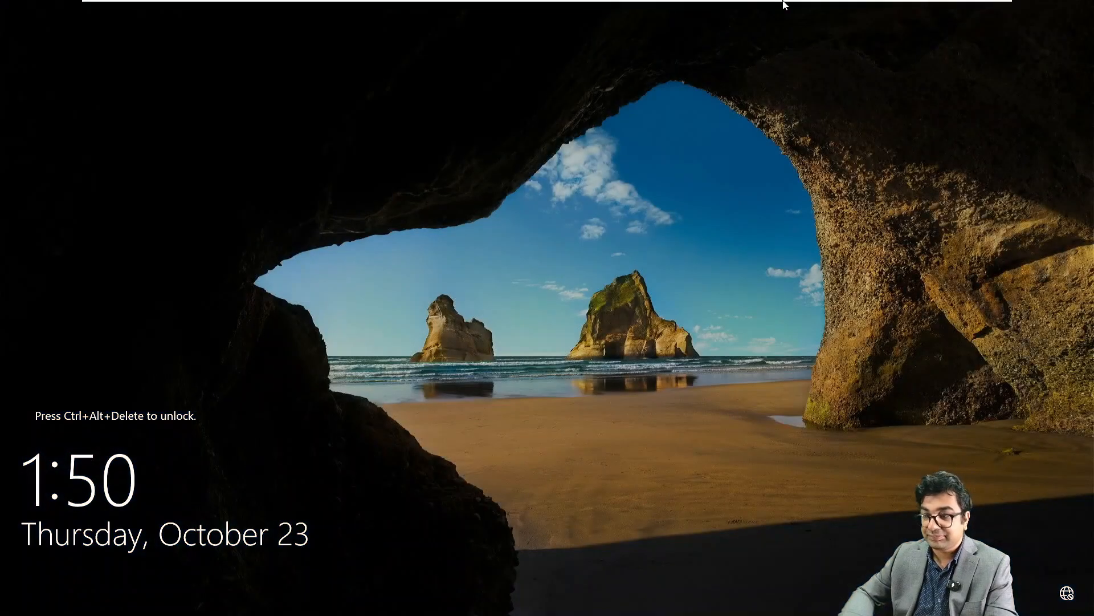
Step: Sign back in as another user with the NITA\Administrator account and its password
mouse_move(784, 4)
click(237, 10)
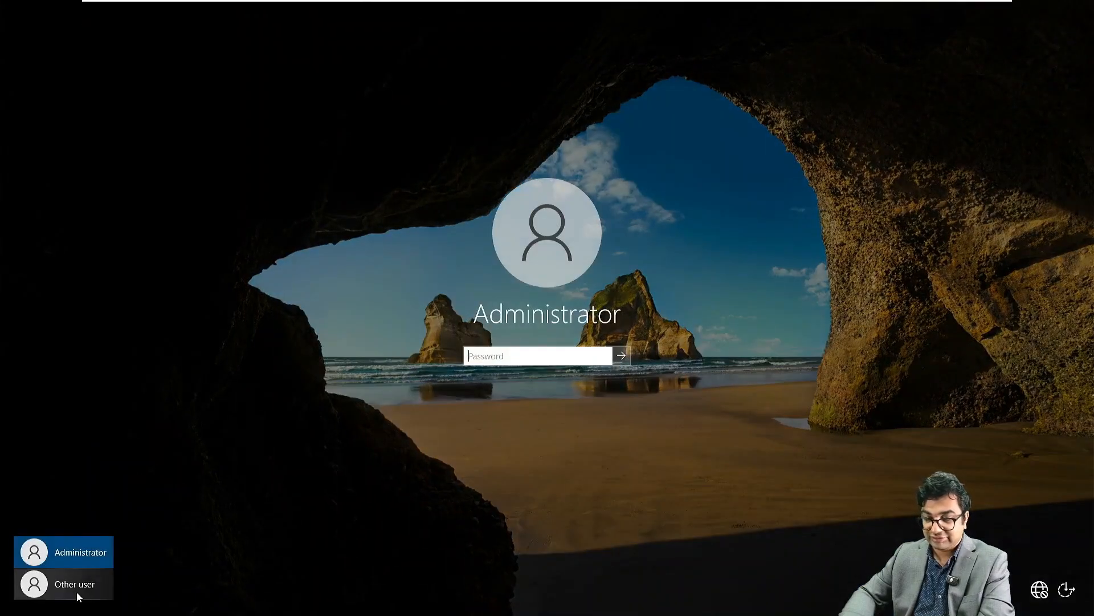
click(77, 592)
text(NI)
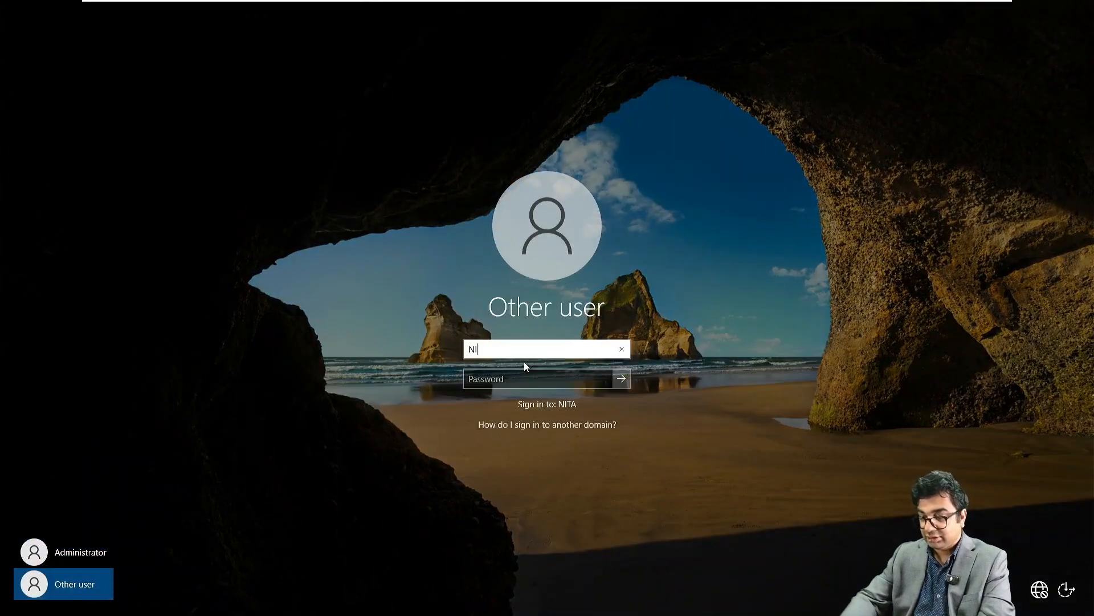
text(TA\Admin)
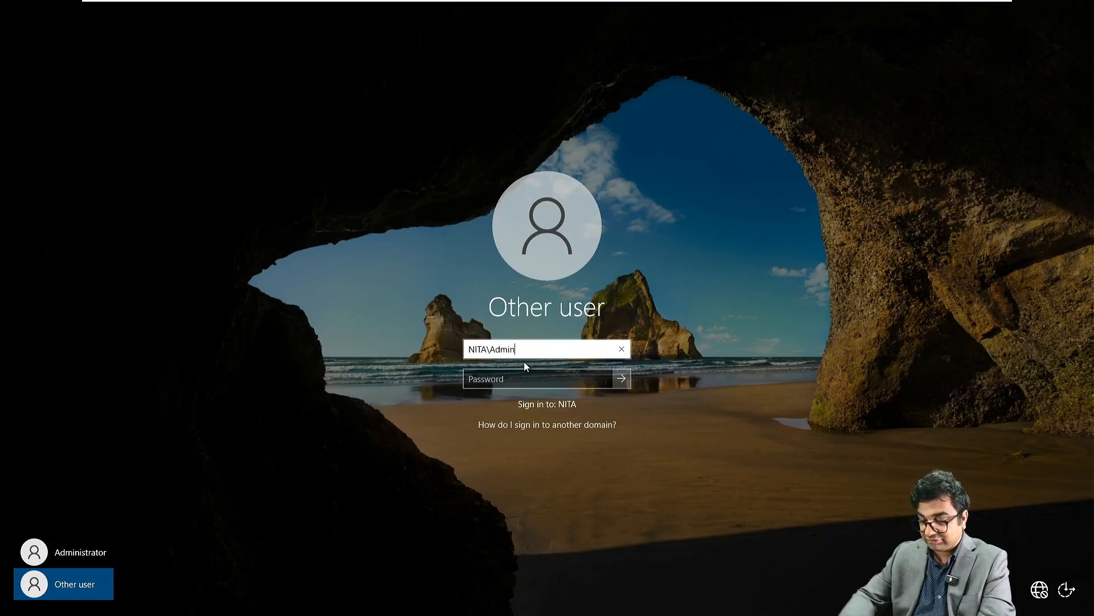
text(istrator)
key(Tab)
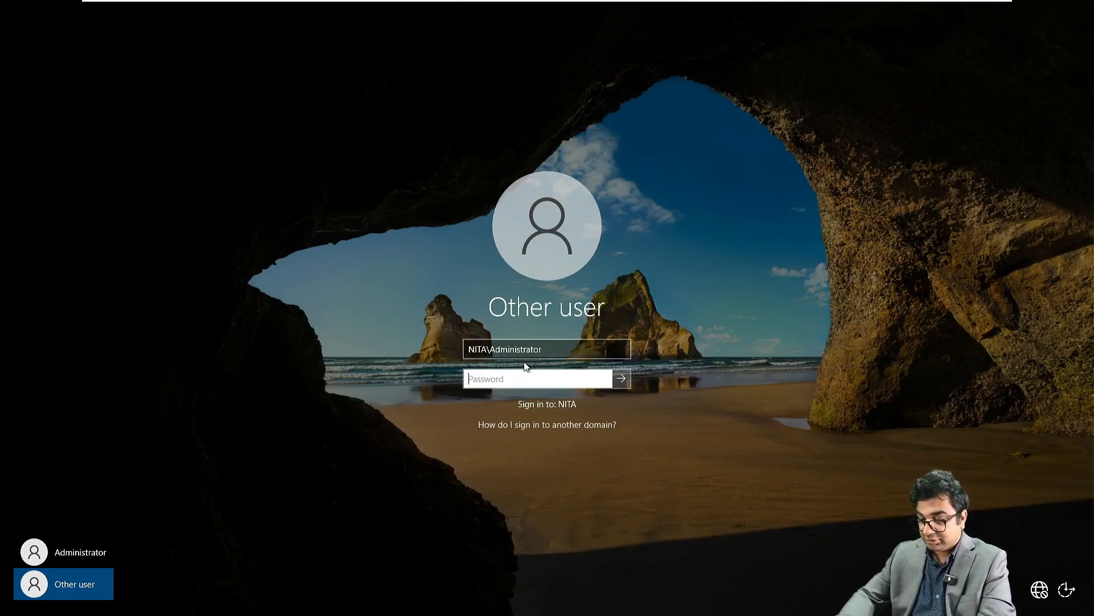
text(••)
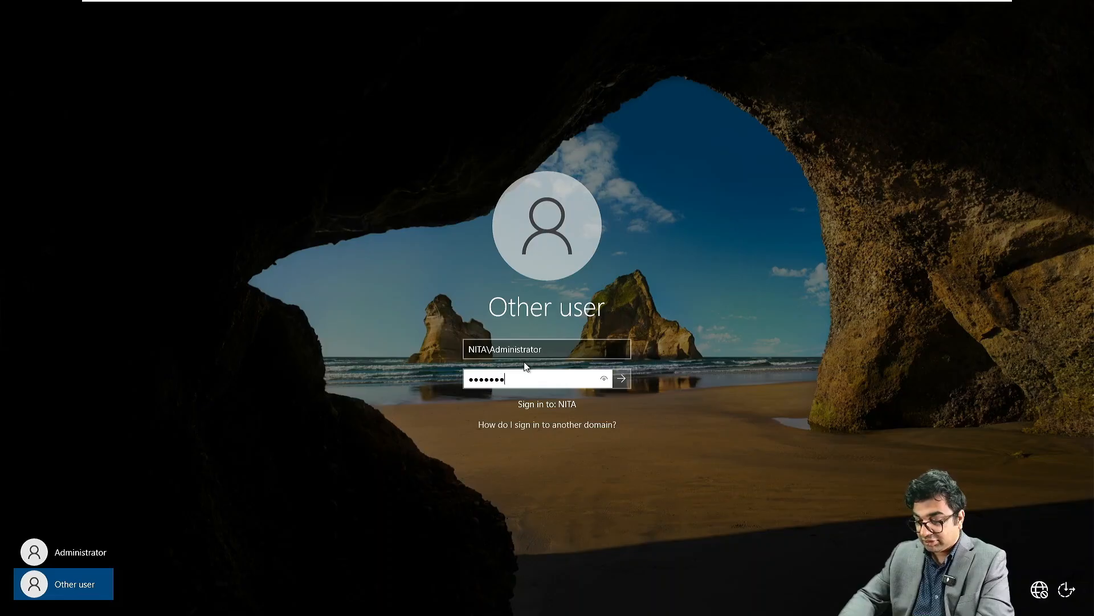
key(Return)
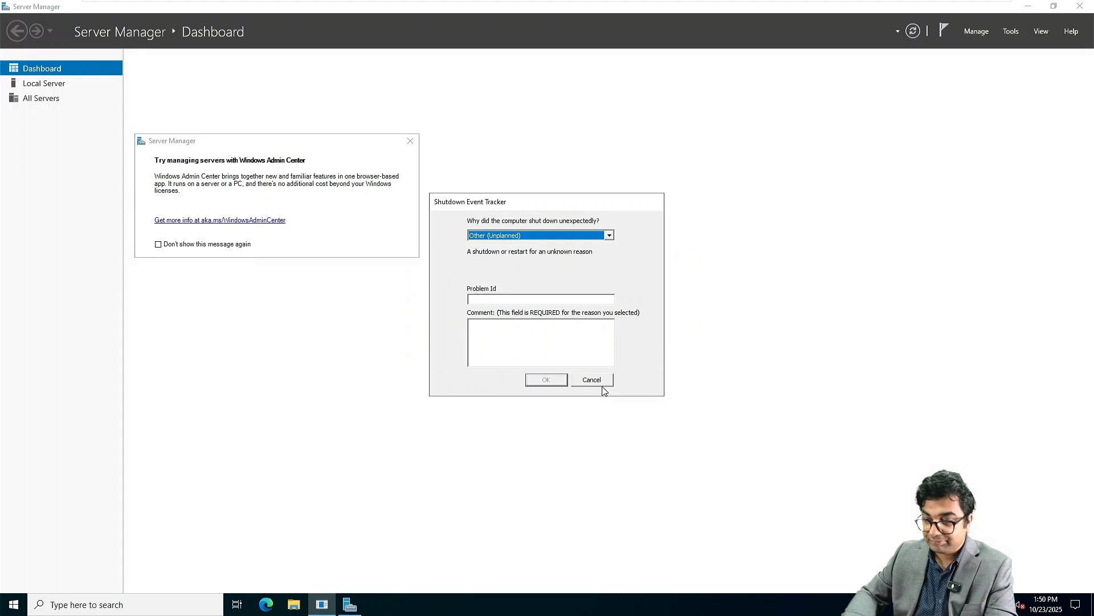
Step: Dismiss the shutdown reason prompt, launch PowerShell, and reposition its window
click(595, 379)
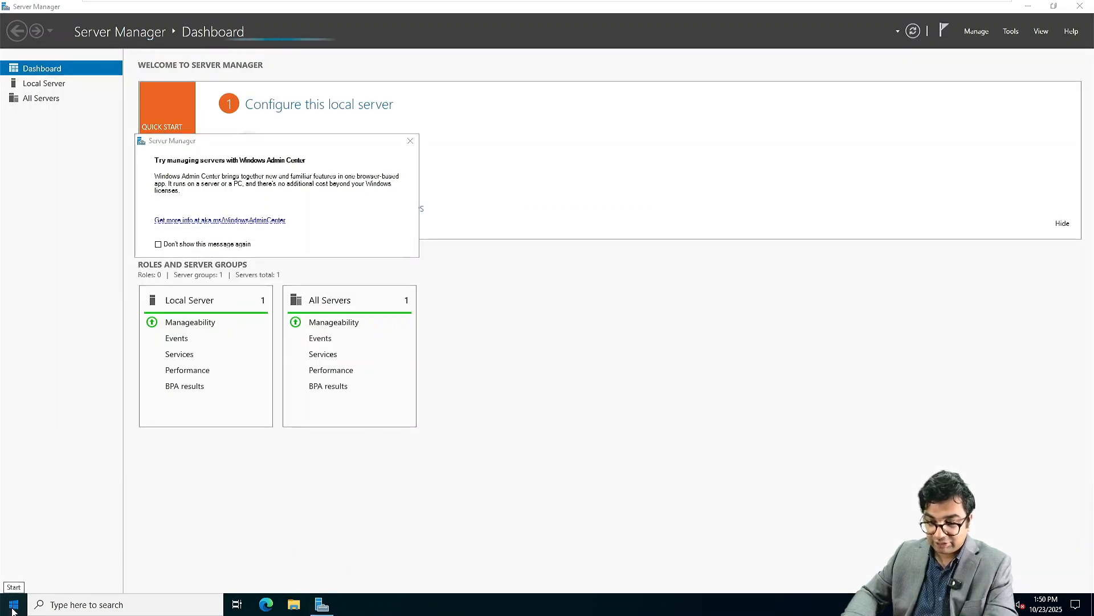
click(13, 605)
click(272, 285)
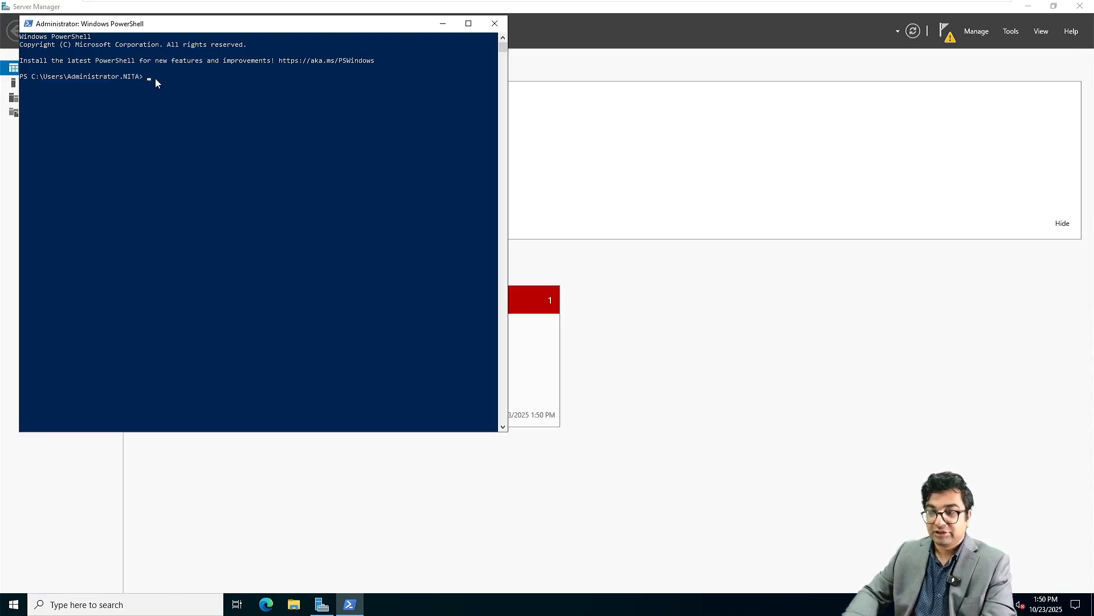
key(super+Tab)
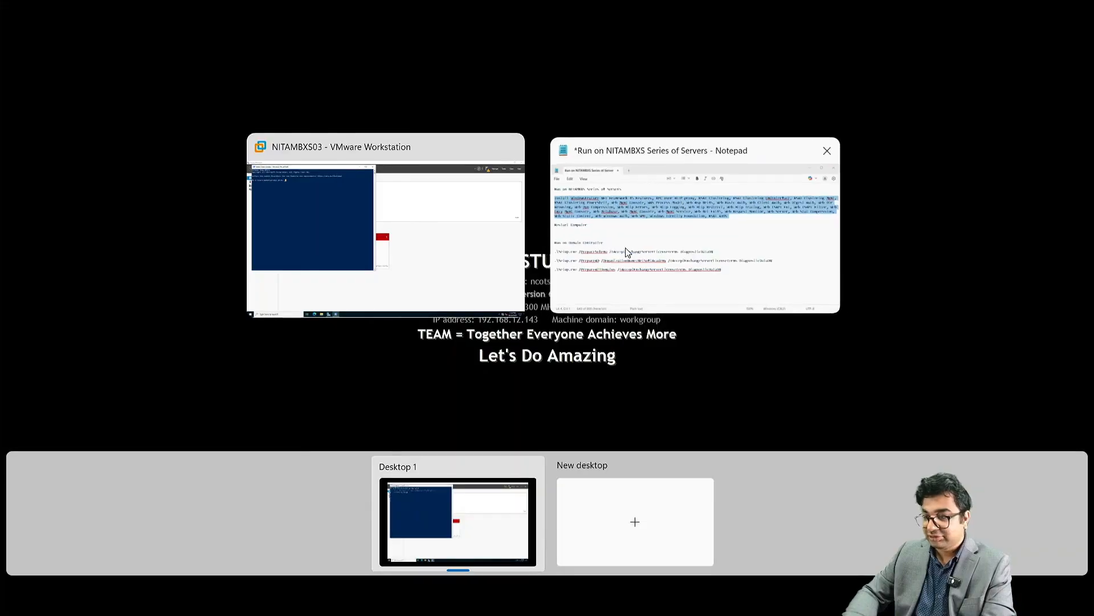
click(627, 252)
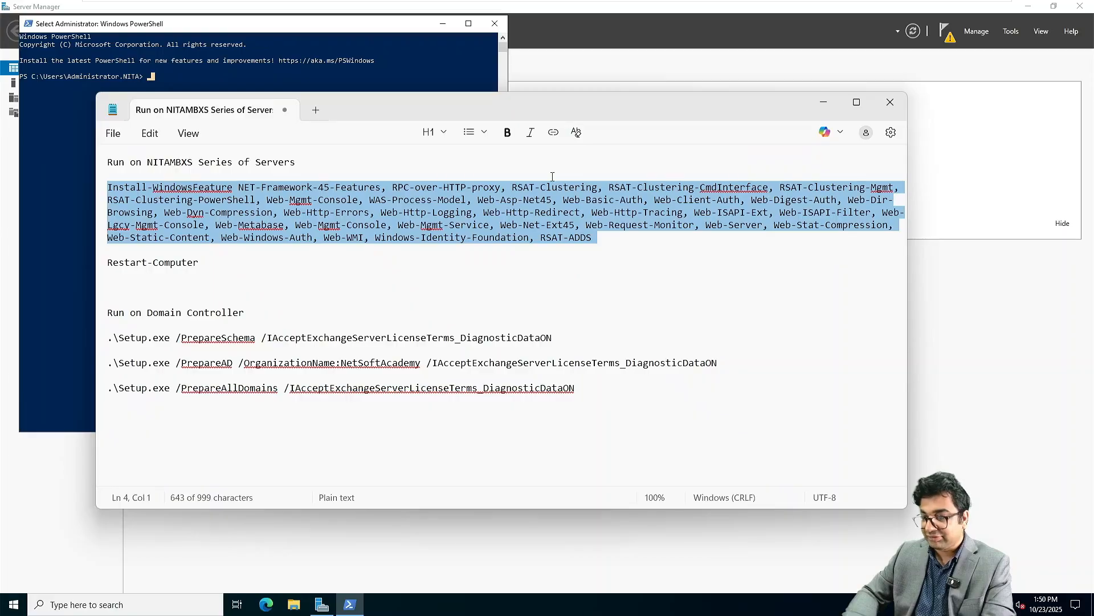
click(49, 165)
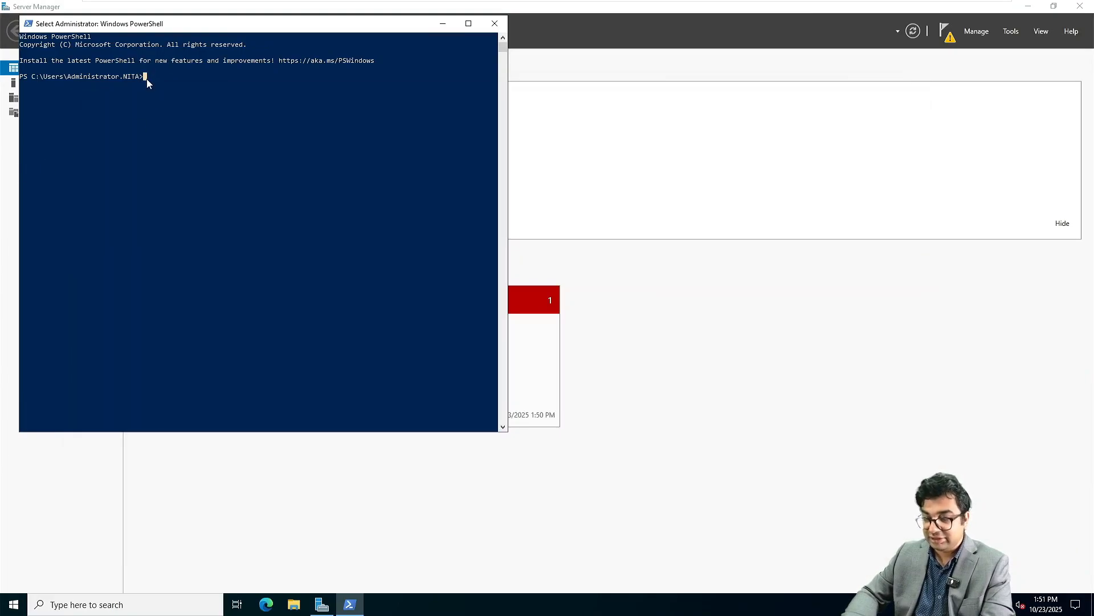
key(Escape)
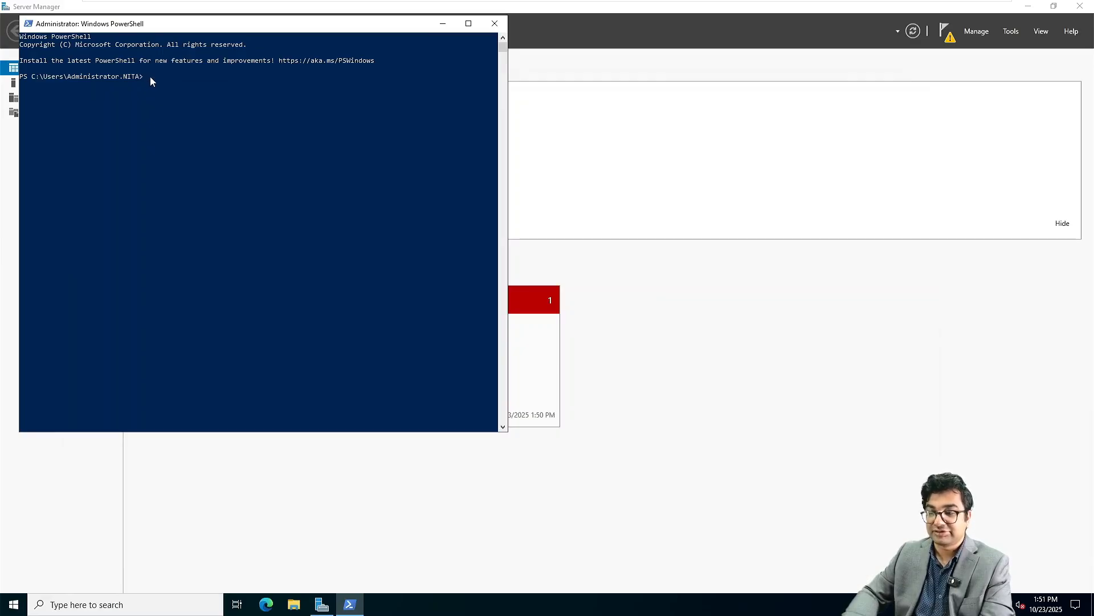
click(149, 76)
key(Escape)
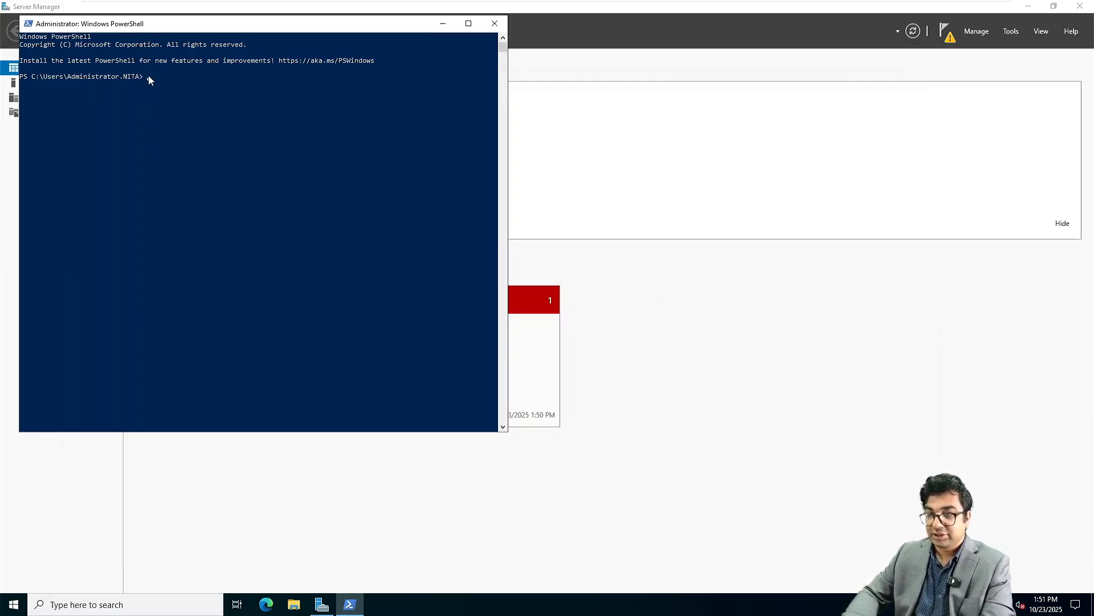
drag(213, 22, 289, 132)
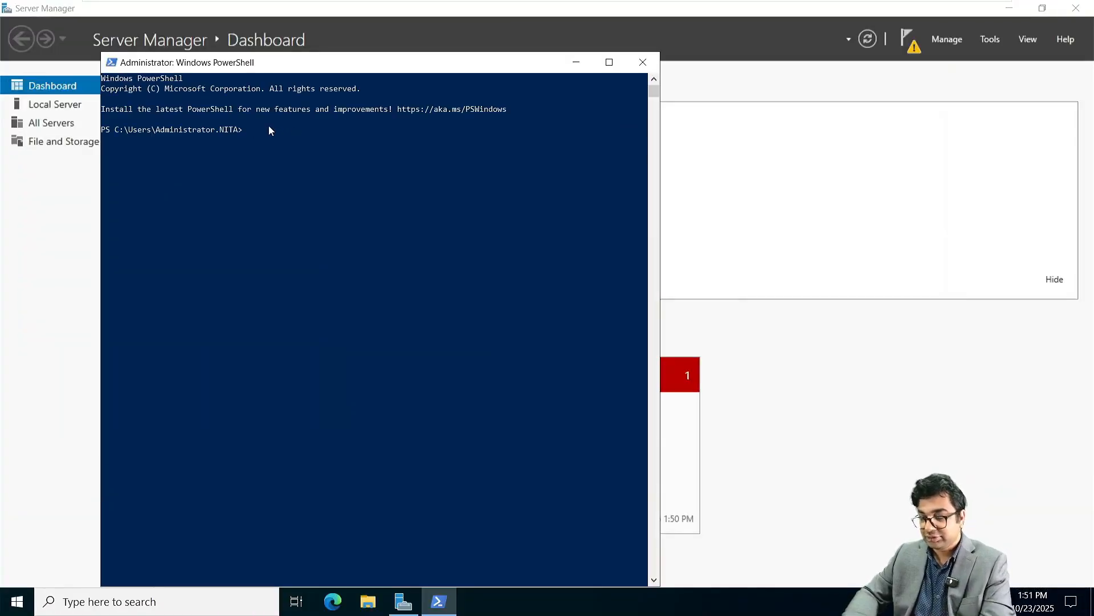
Step: Paste the prerequisite Install-WindowsFeature command from the Notepad notes into PowerShell and run it
key(super+Tab)
click(606, 195)
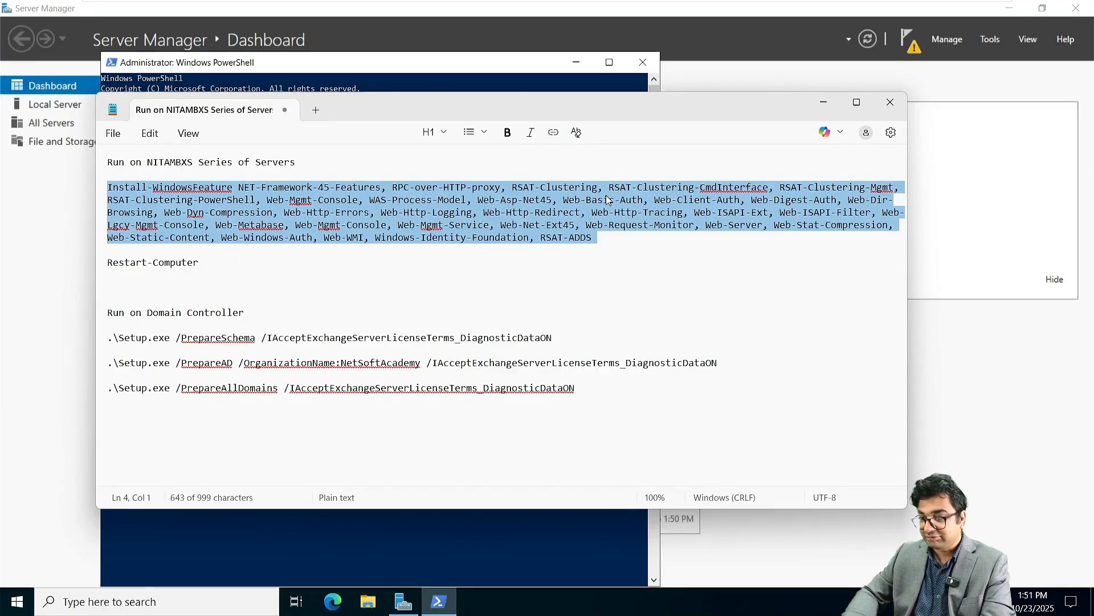
key(alt+Tab)
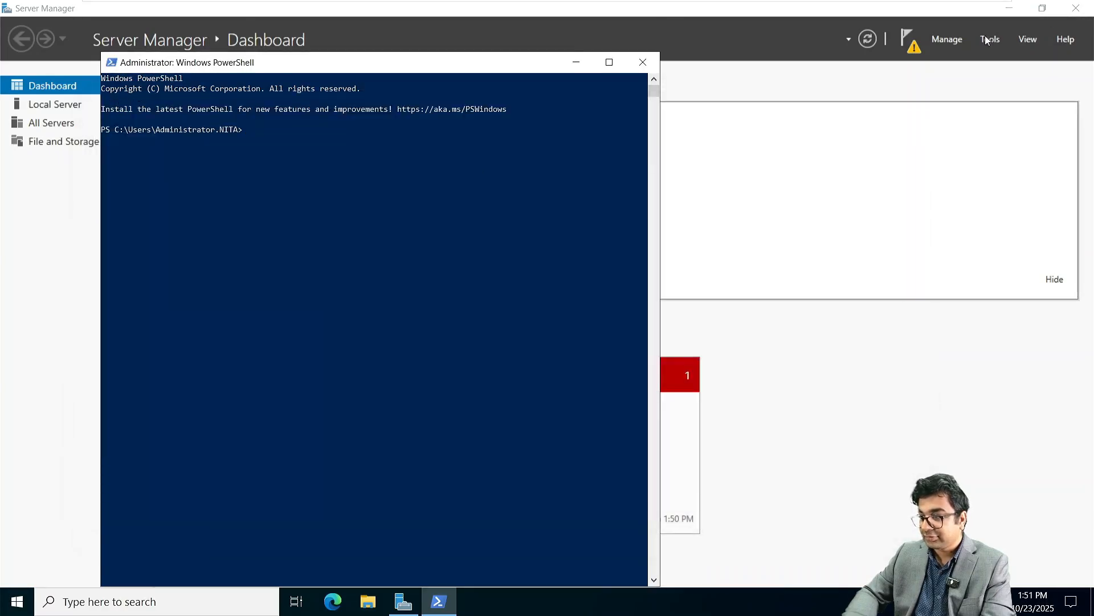
click(913, 45)
mouse_move(764, 144)
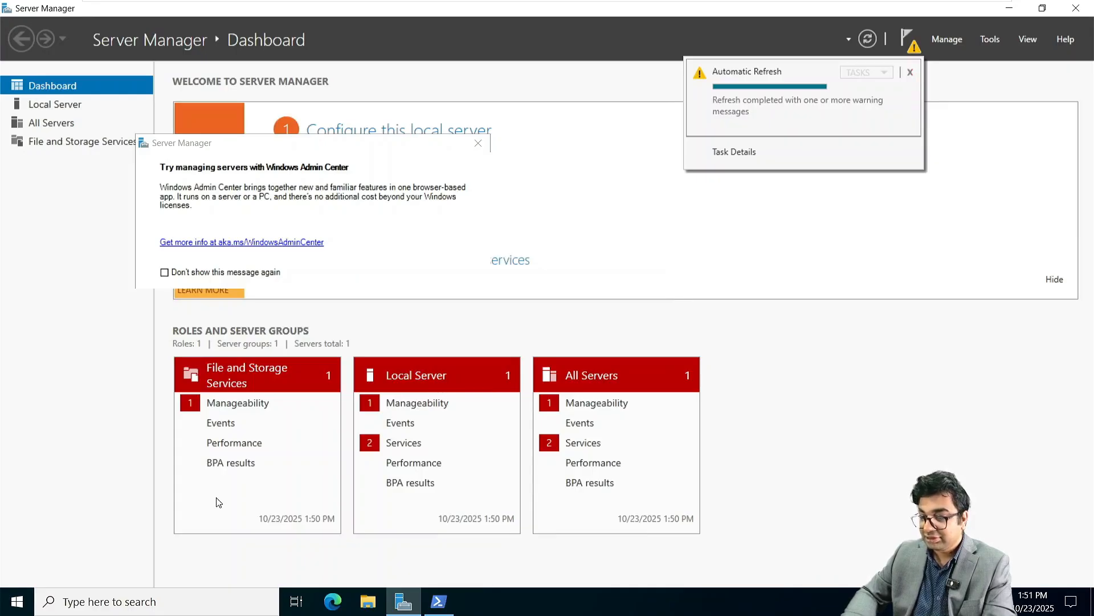
click(431, 606)
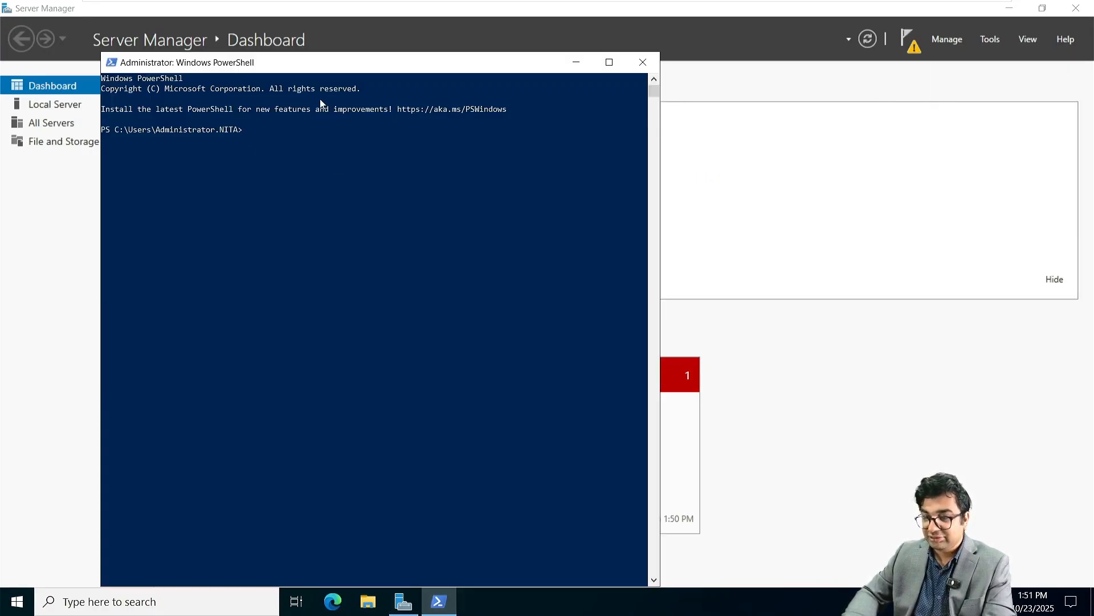
right_click(249, 136)
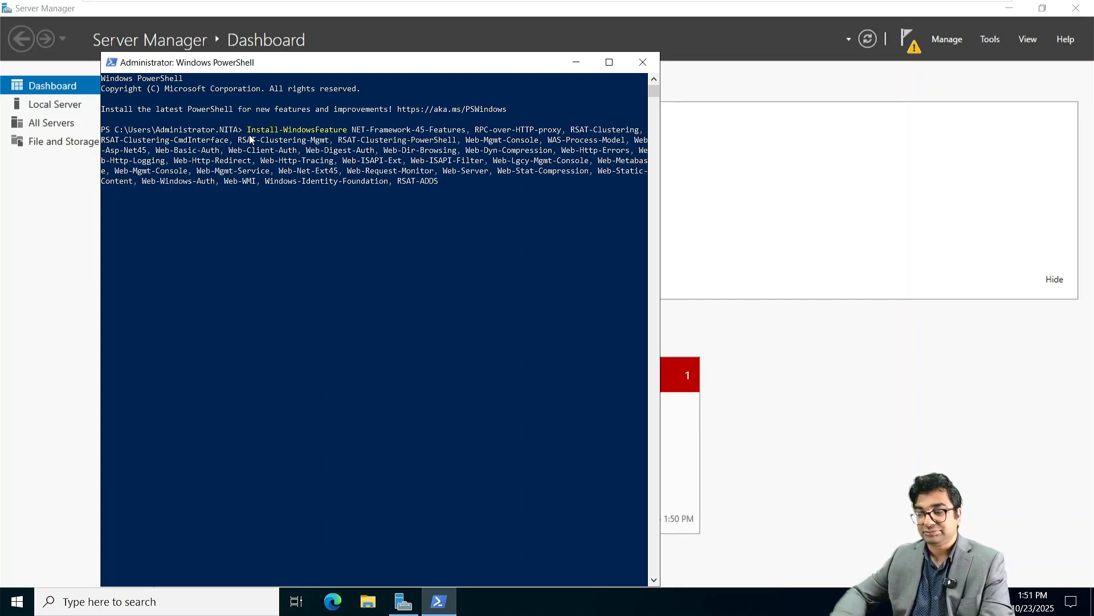
key(Return)
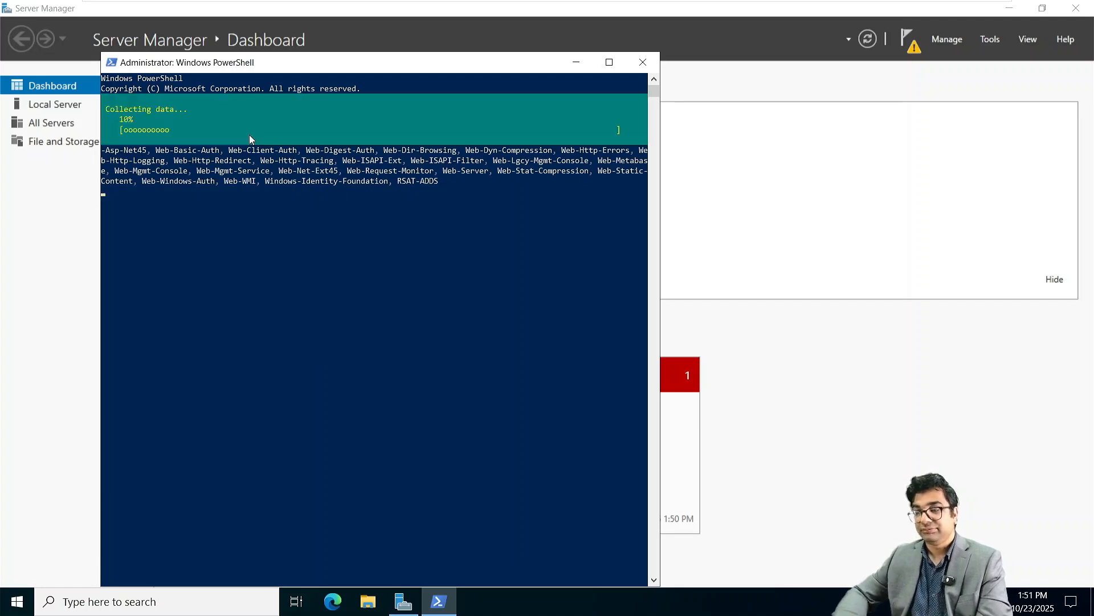
Step: Open DVD Drive (D:) and install Visual C++ 2013 after accepting its license
click(377, 604)
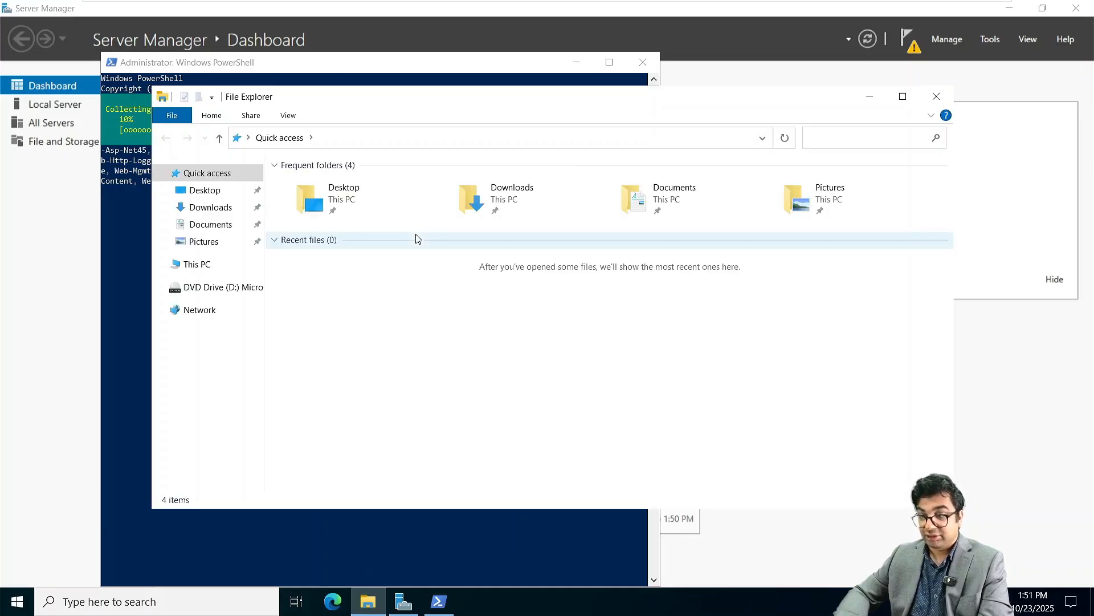
click(207, 288)
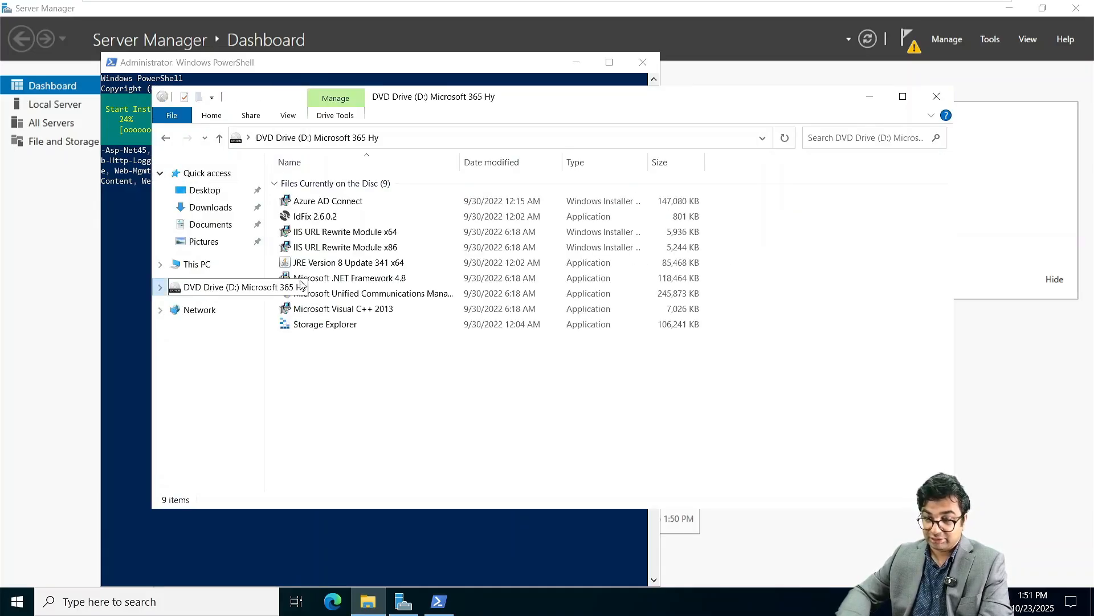
click(327, 268)
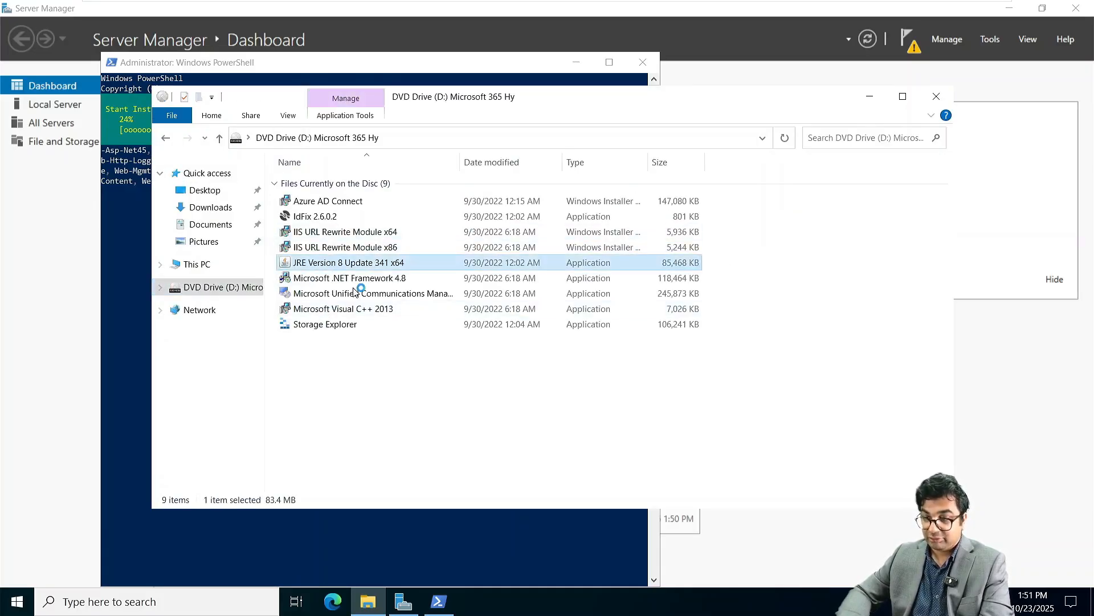
double_click(371, 309)
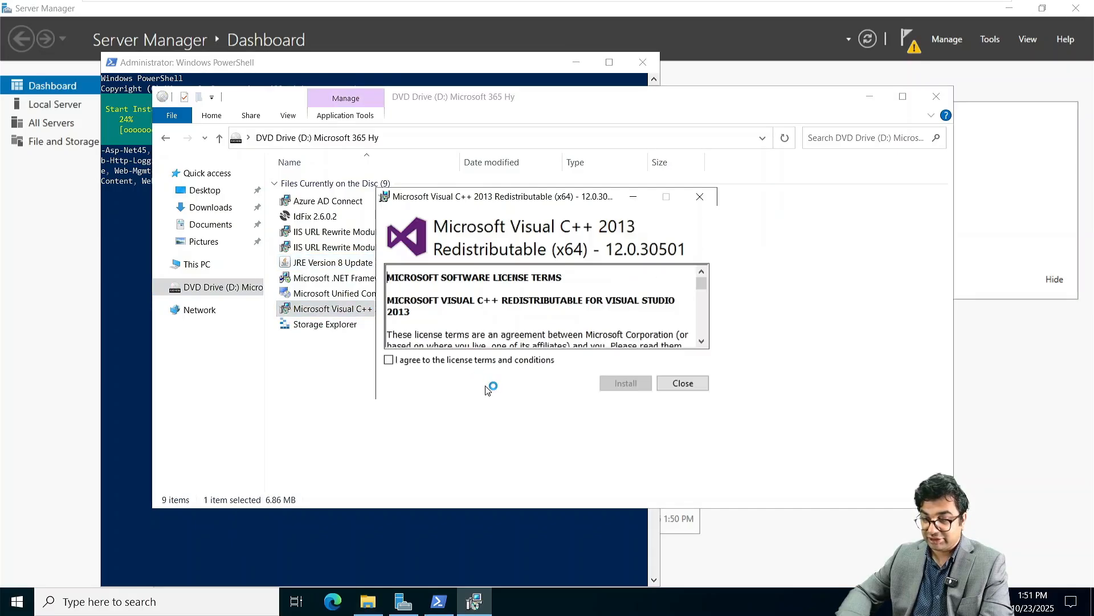
click(467, 360)
click(609, 384)
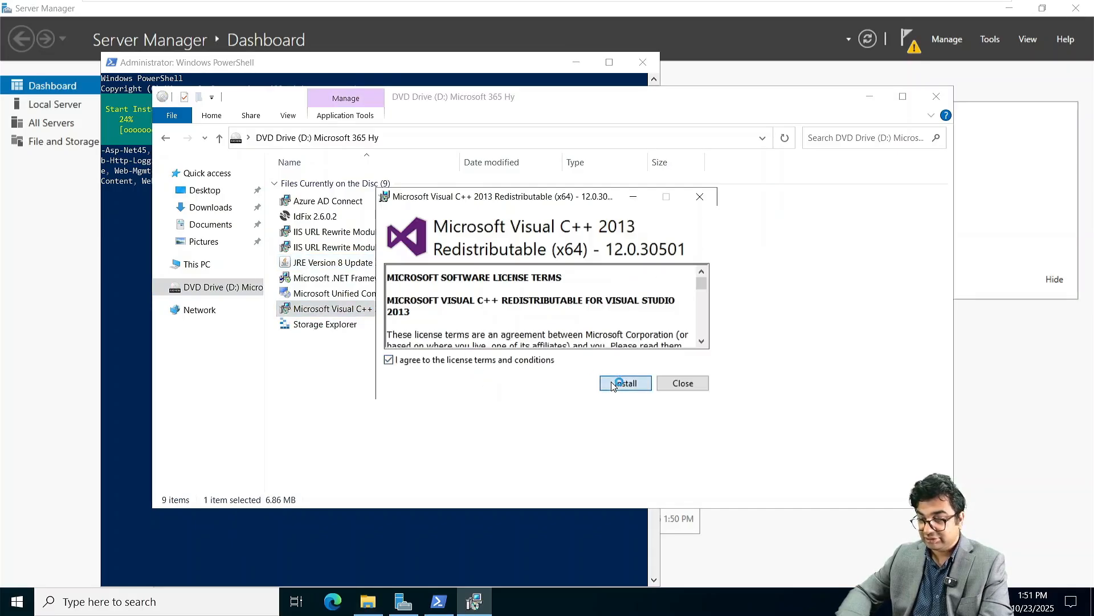
Step: Start the UCMA 4.0 Runtime install, close the finished Visual C++ setup, and check PowerShell progress
double_click(328, 294)
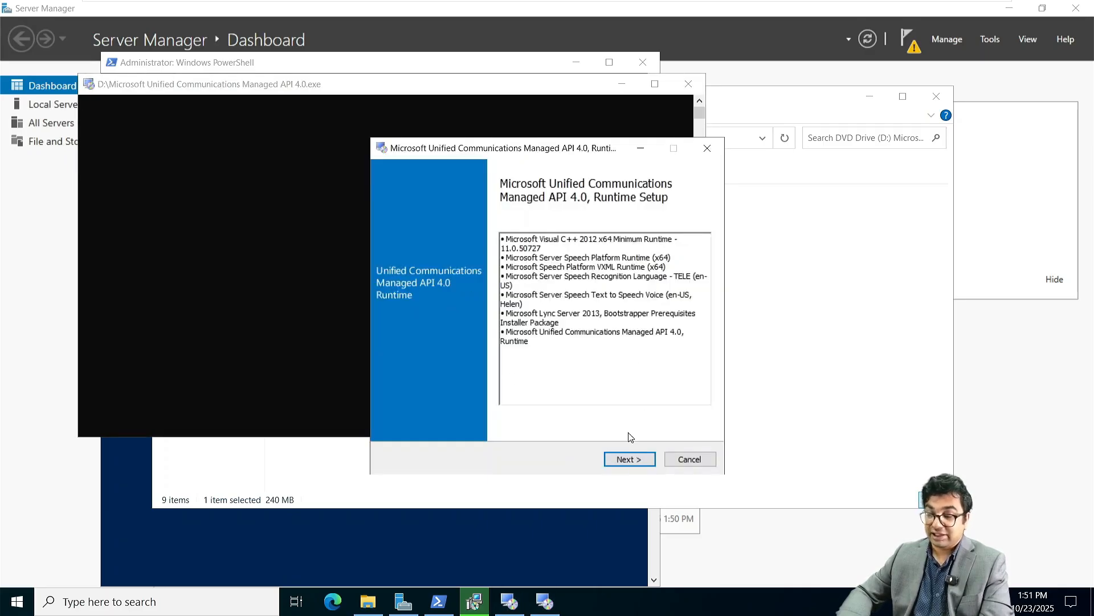
click(619, 462)
click(501, 342)
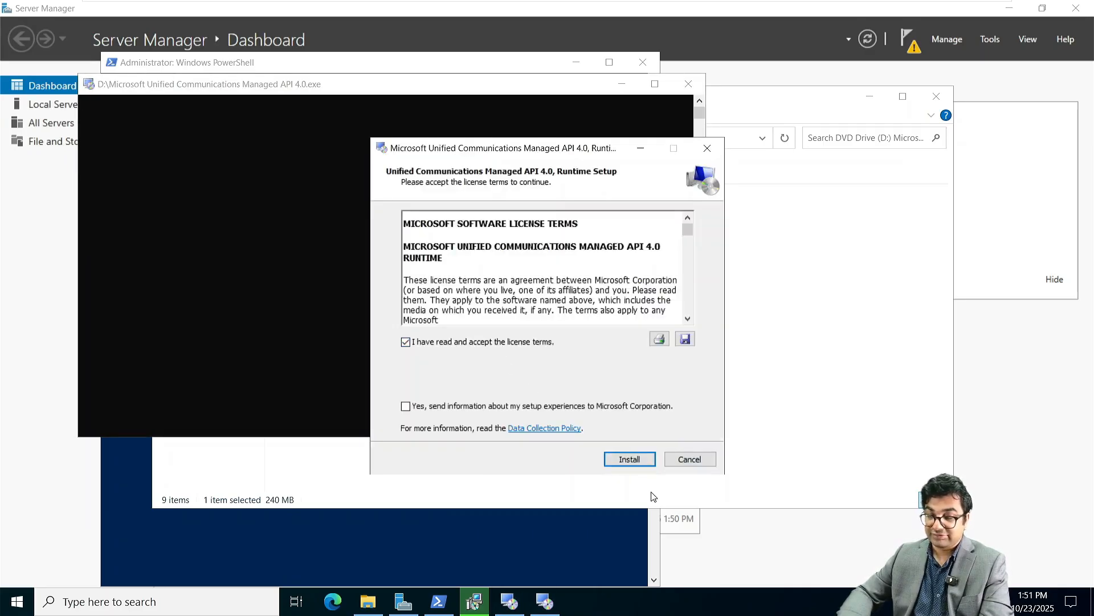
click(630, 462)
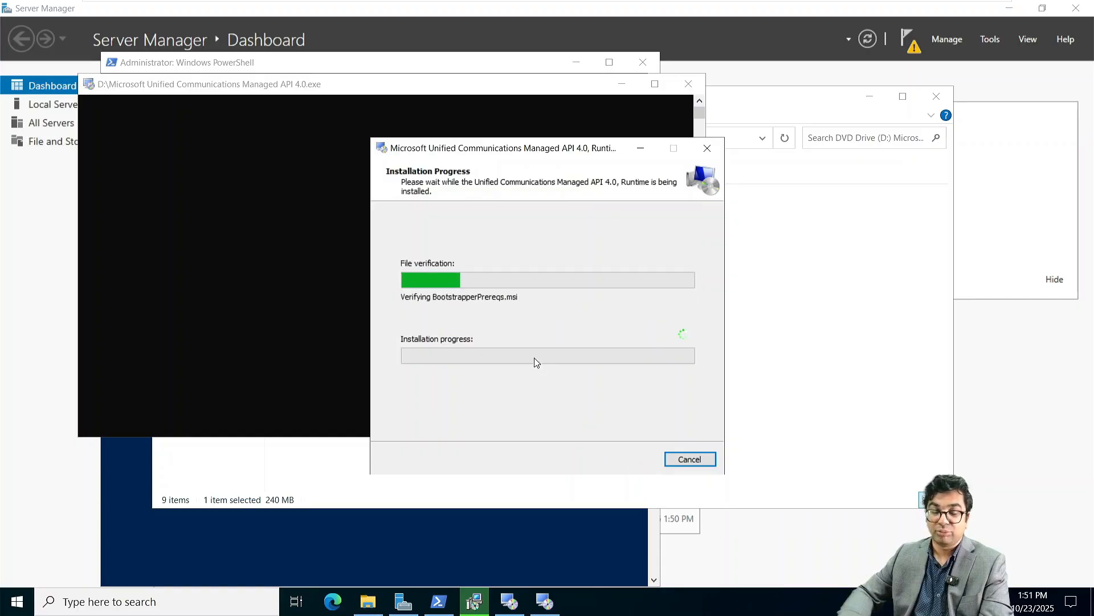
click(769, 273)
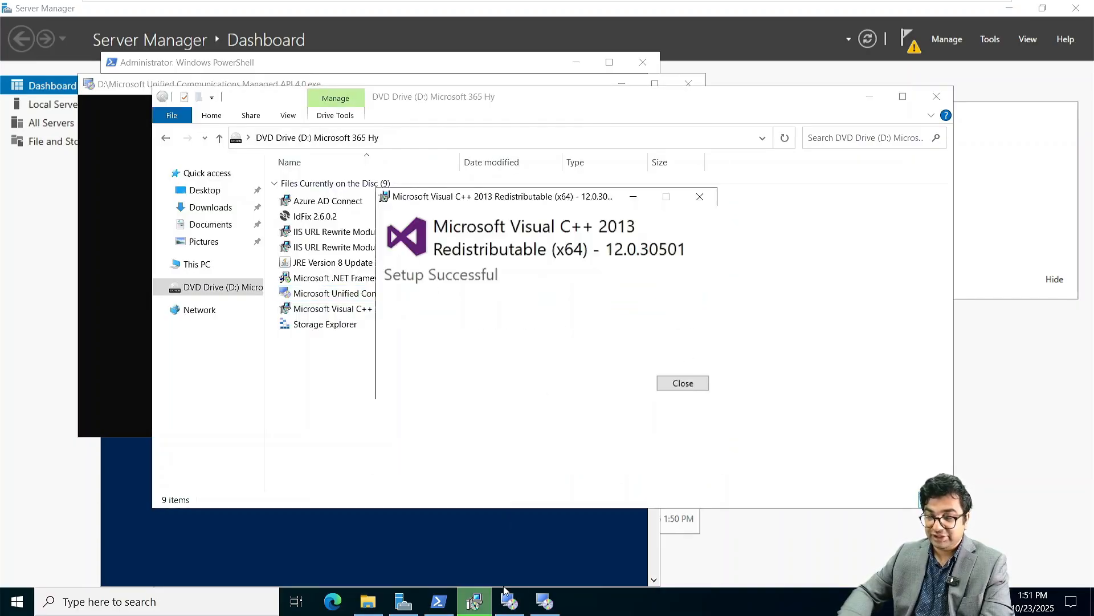
click(683, 383)
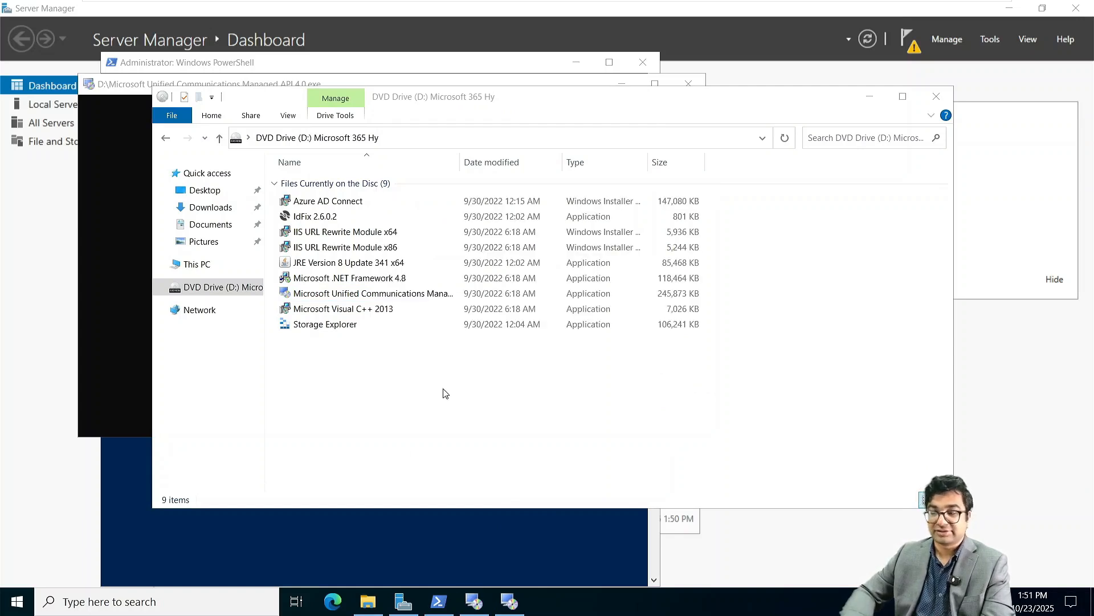
click(141, 497)
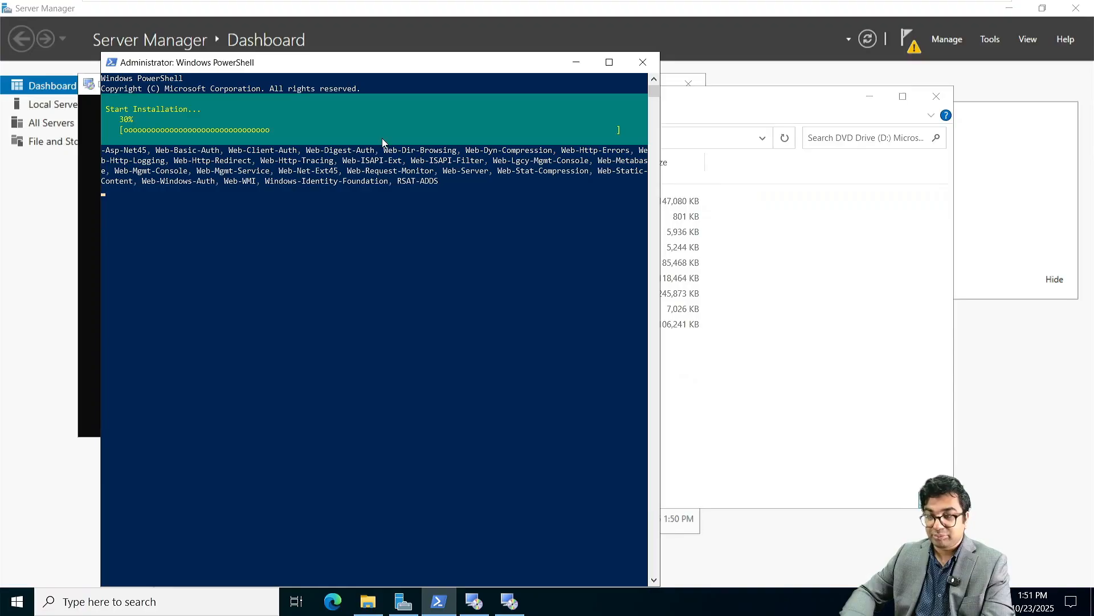
Step: Leave full screen and show the NITAADDS01 virtual machine full-screen
mouse_move(704, 12)
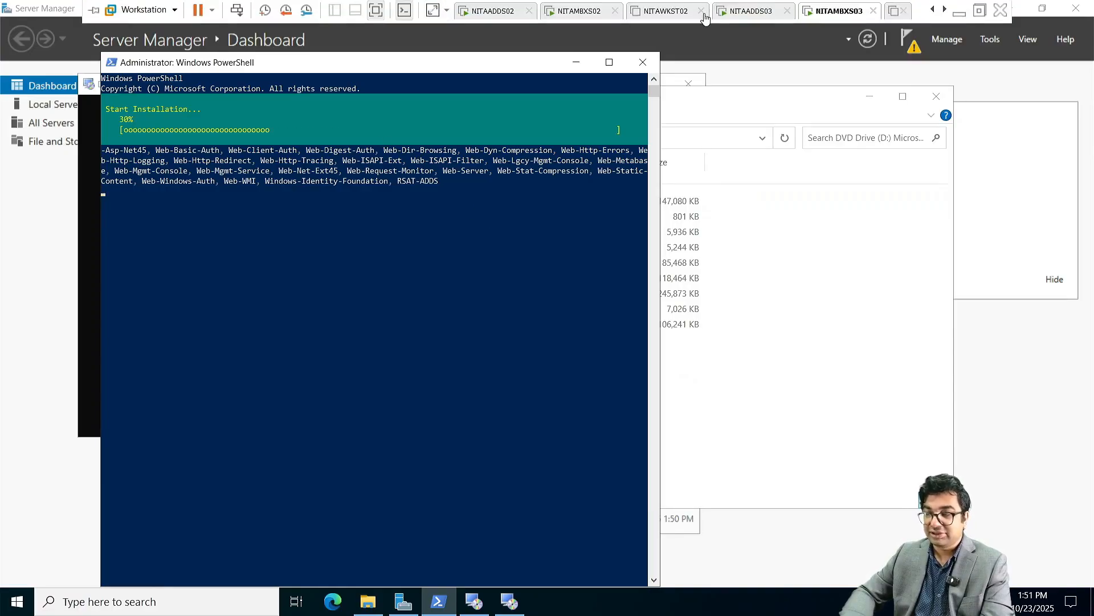
click(937, 11)
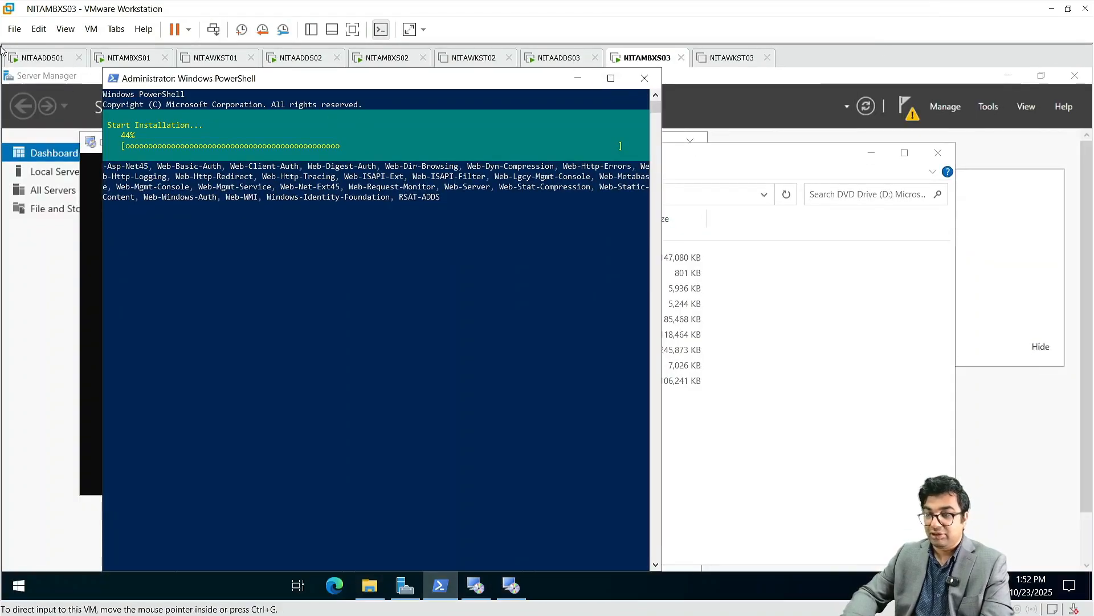
click(37, 61)
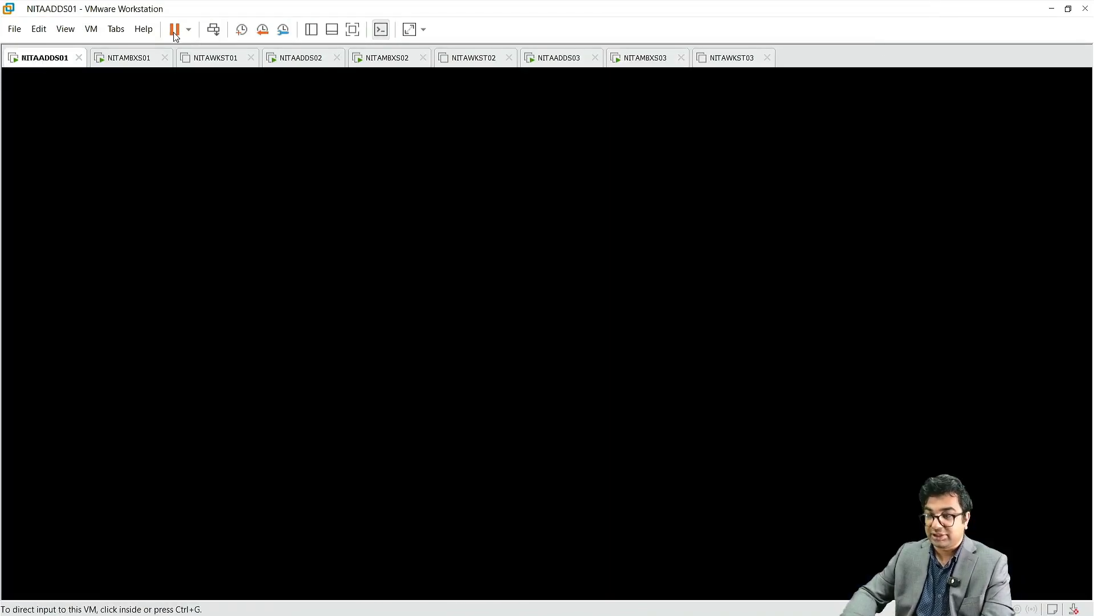
click(352, 30)
Step: Send Ctrl+Alt+Del to NITAADDS01 and enter the domain administrator password
mouse_move(295, 4)
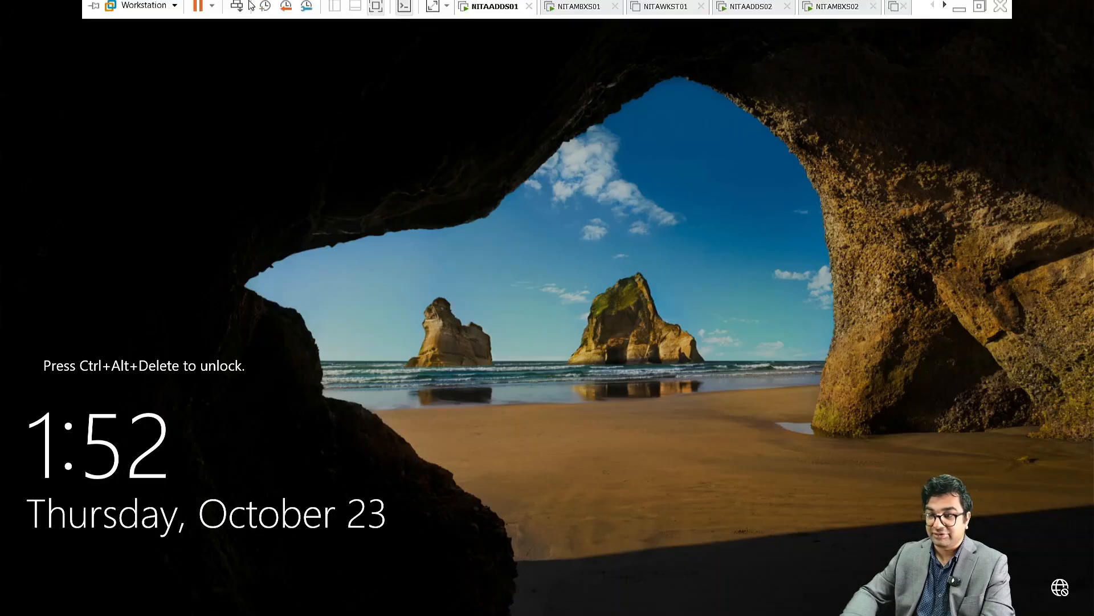
click(237, 10)
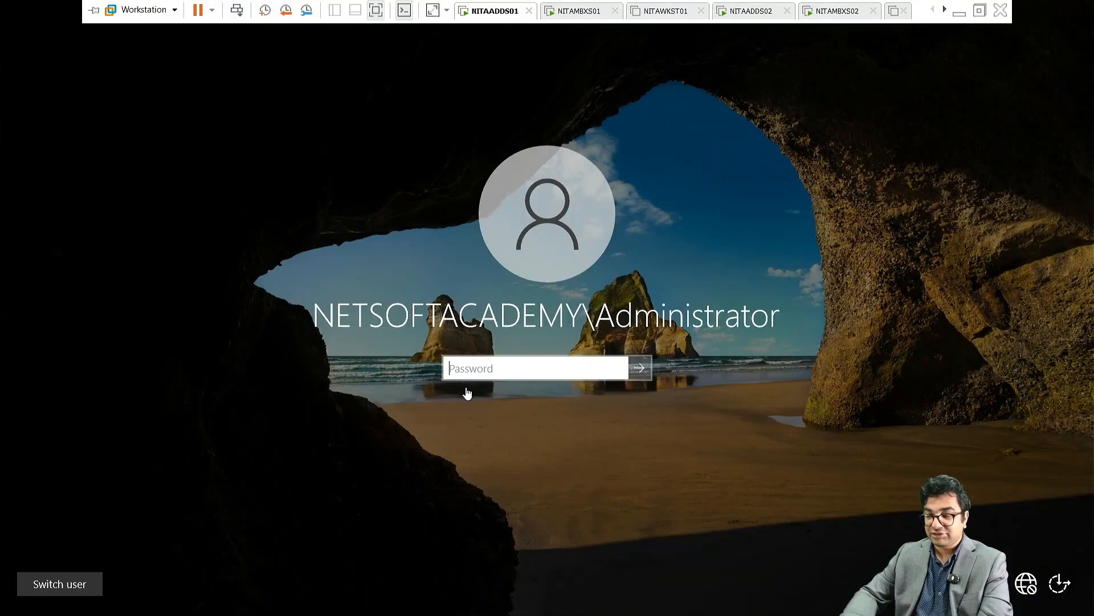
click(503, 370)
text(•••••)
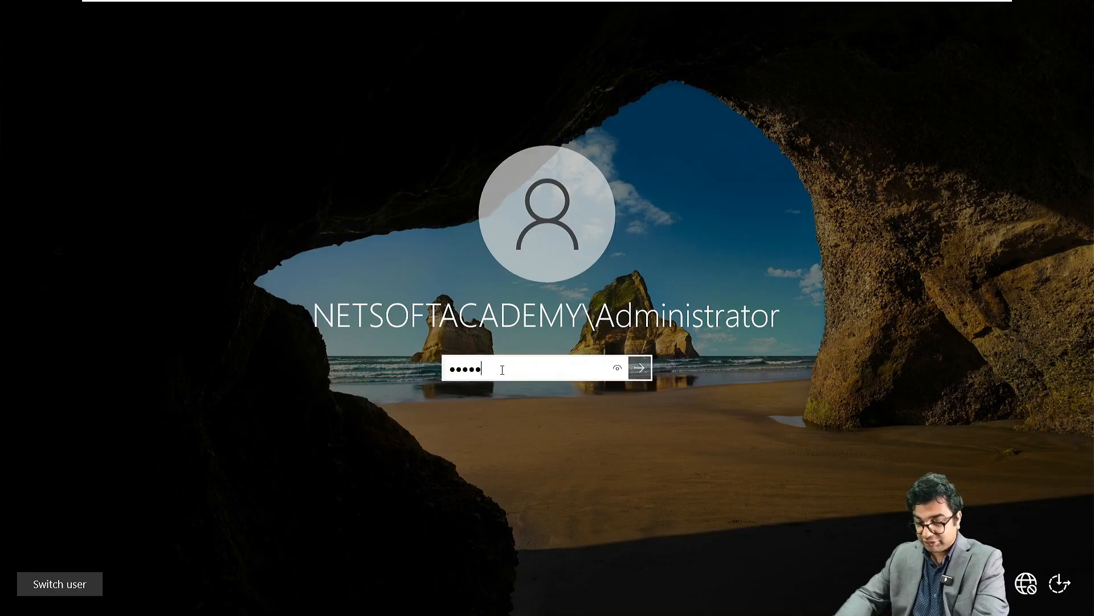
text(••••••)
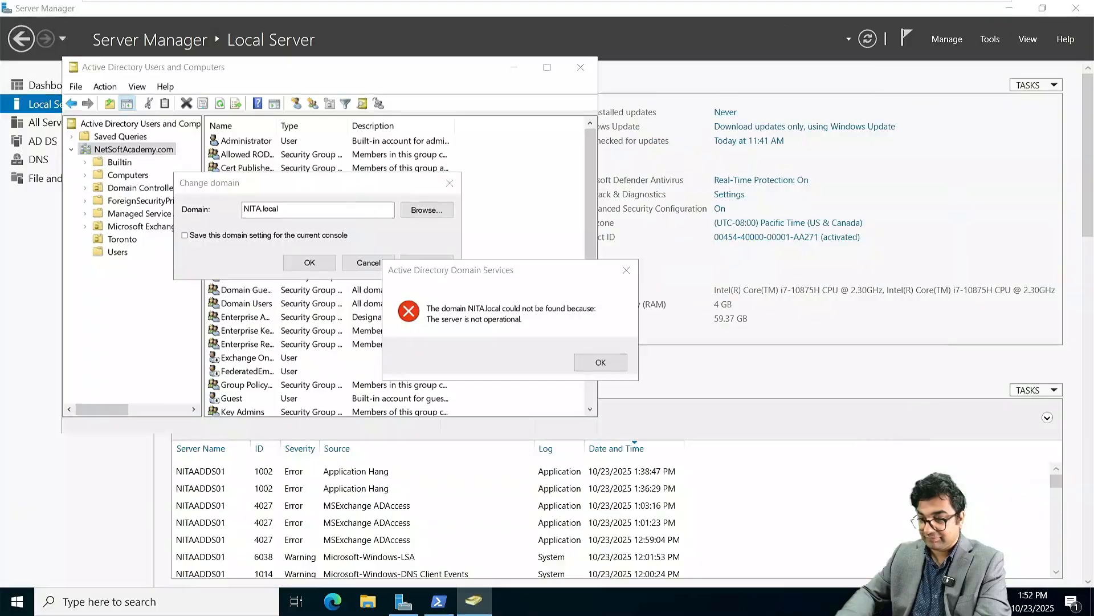
Step: Dismiss the domain-not-found error and start adding a member to Enterprise Admins
click(601, 362)
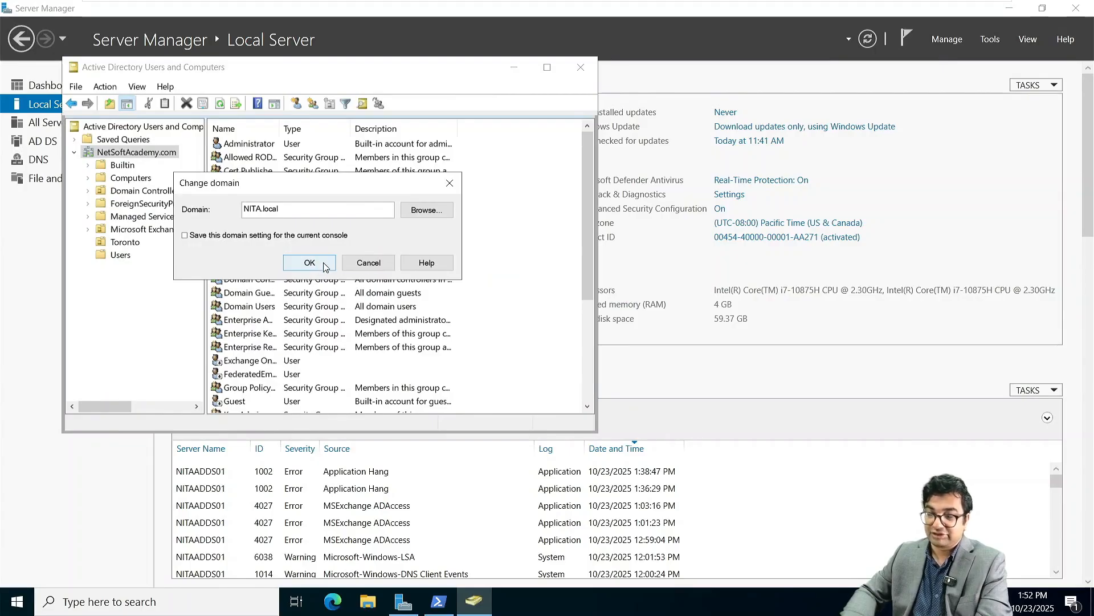
click(366, 261)
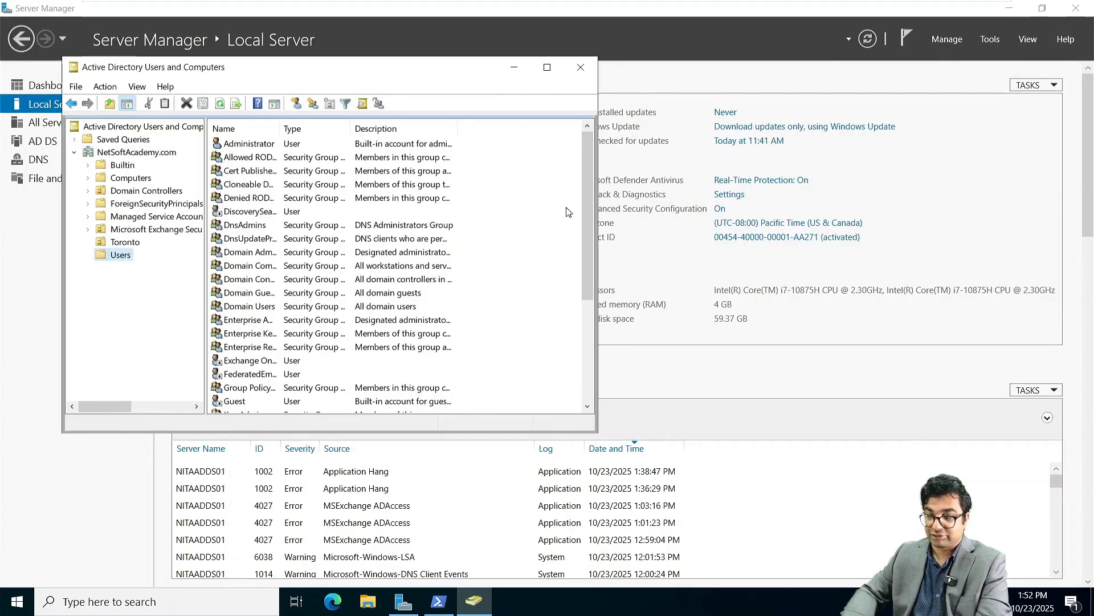
double_click(243, 322)
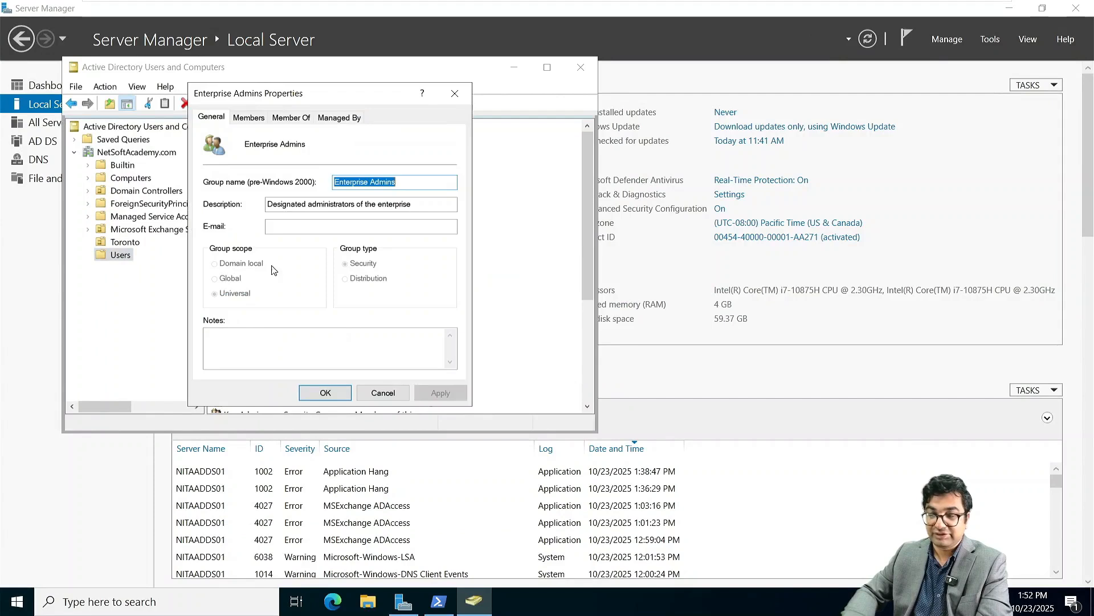
click(249, 117)
click(229, 351)
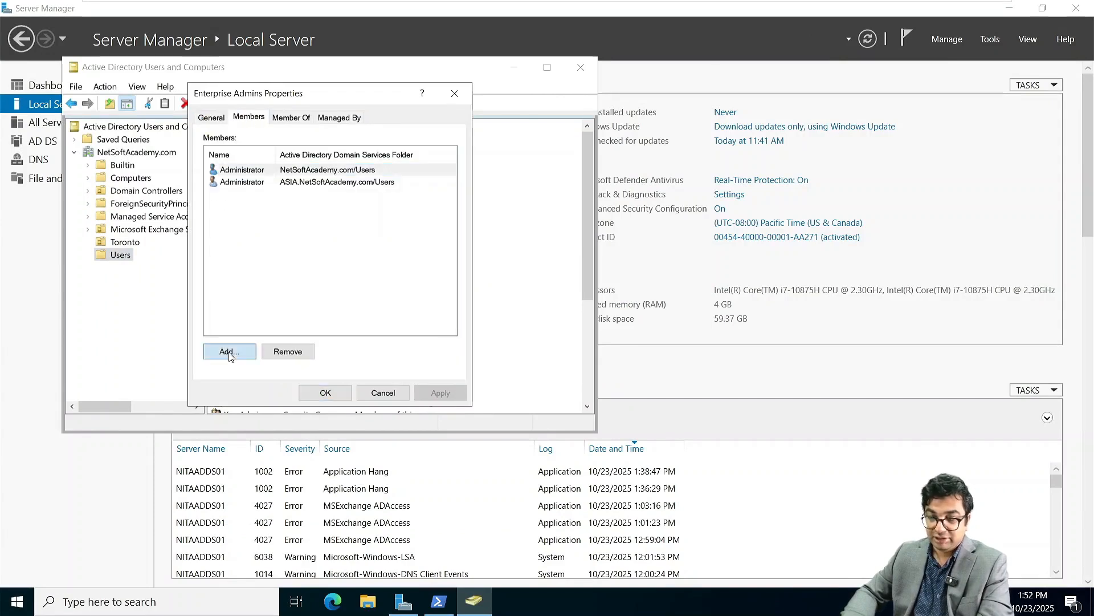
Step: Set the search location to NITA.local and resolve the Administrator name
click(476, 187)
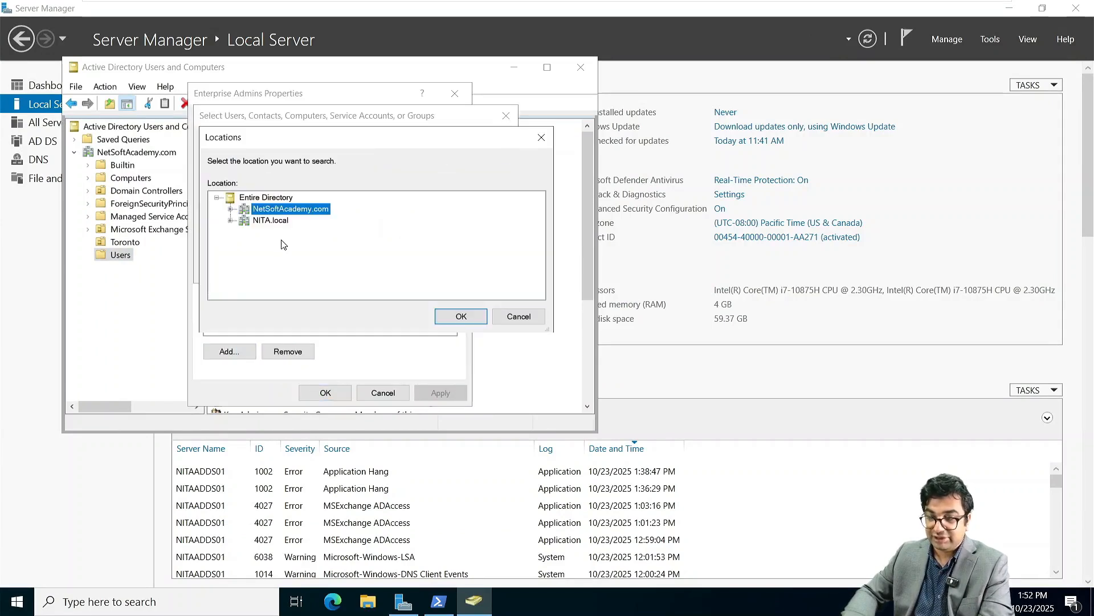
click(272, 220)
click(459, 317)
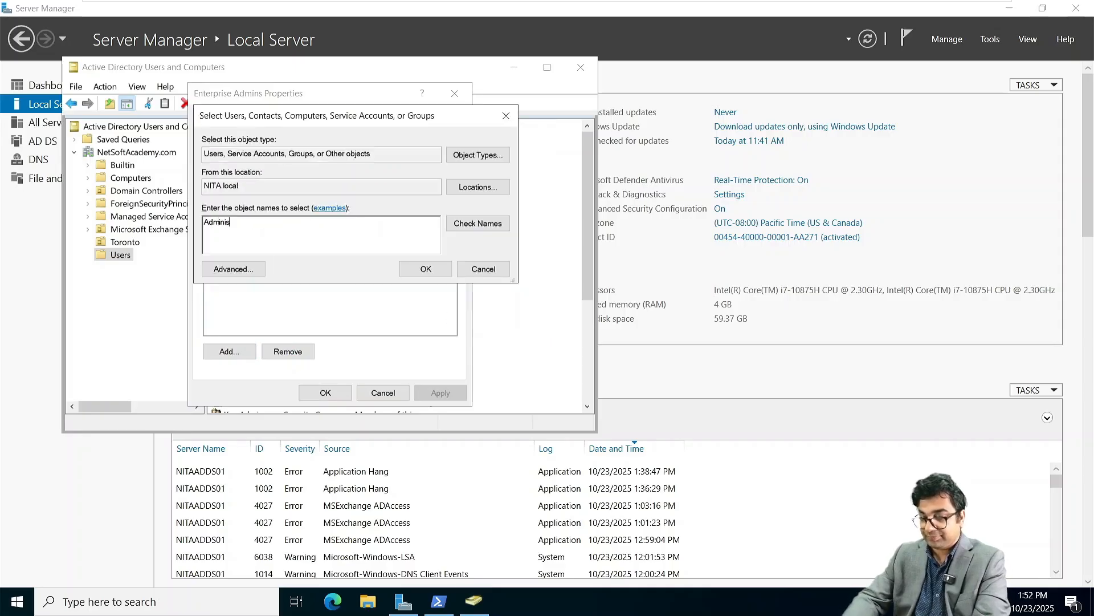
key(Return)
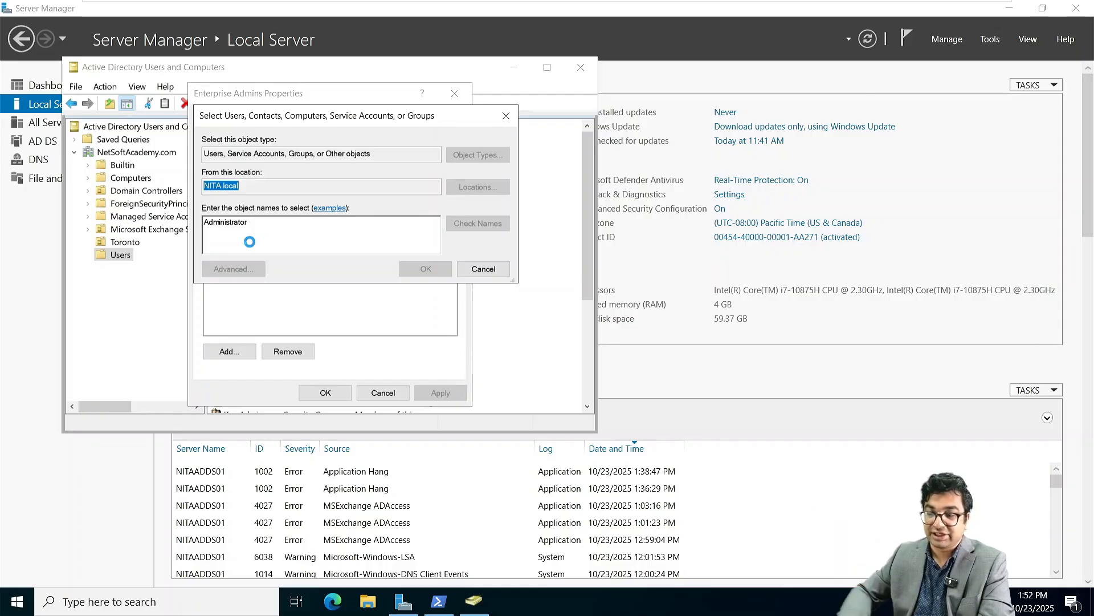
Step: Exit full screen to reach the NITAADDS03 virtual machine
mouse_move(754, 12)
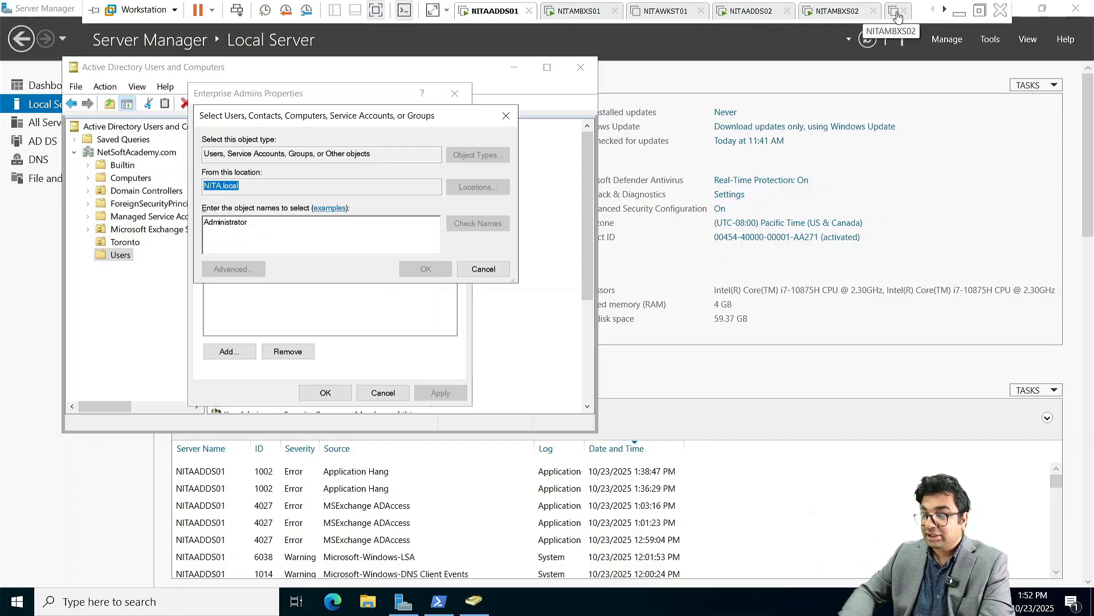
click(945, 11)
click(945, 11)
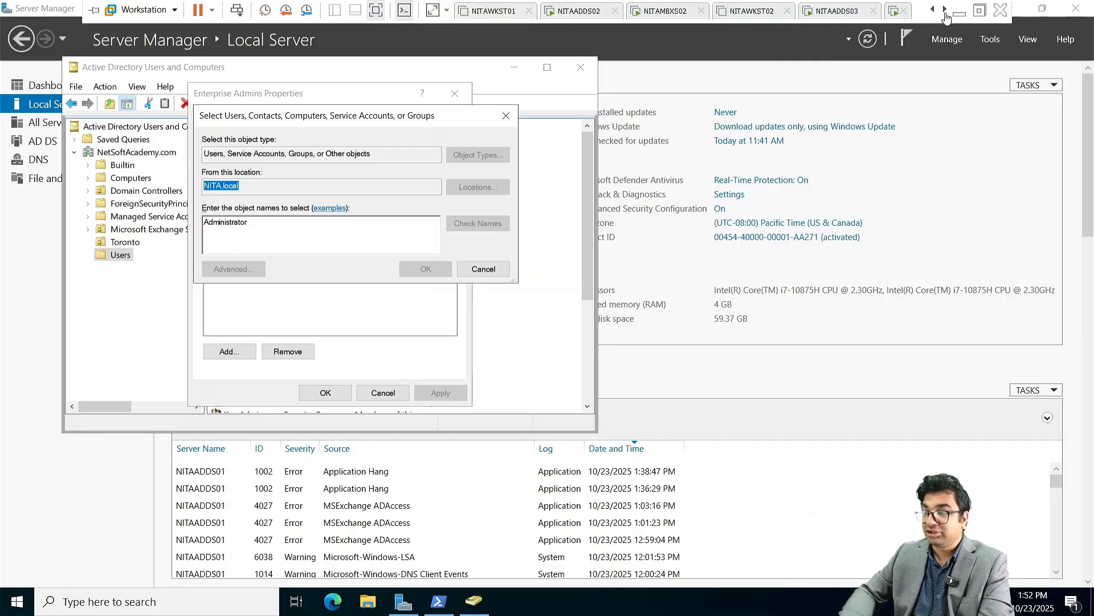
Step: Sign in to NITAADDS03 with the administrator password and show Server Manager's Local Server page
click(848, 13)
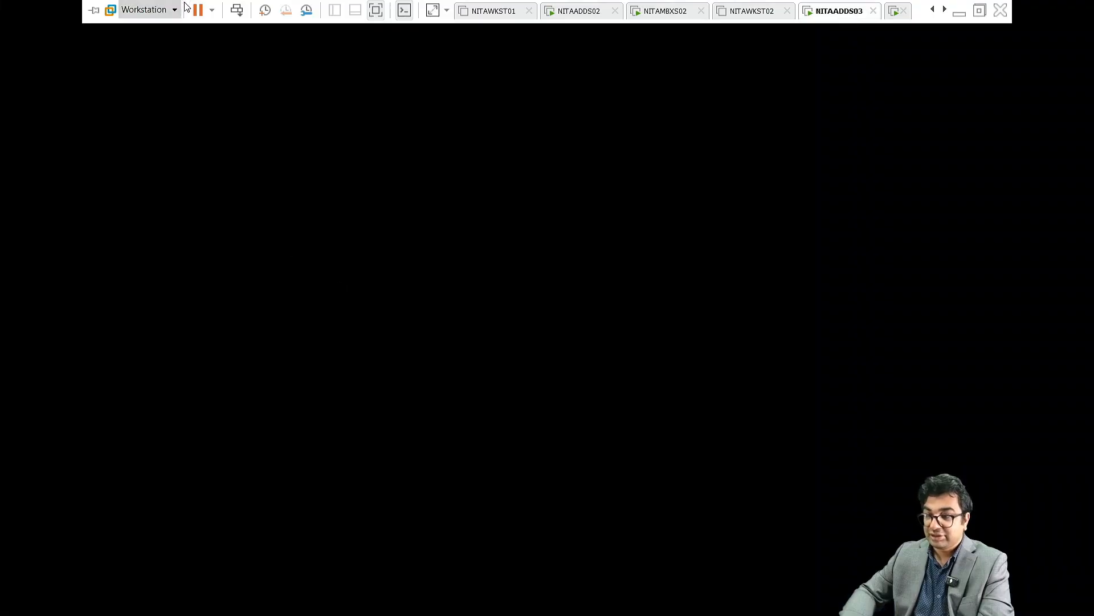
click(238, 11)
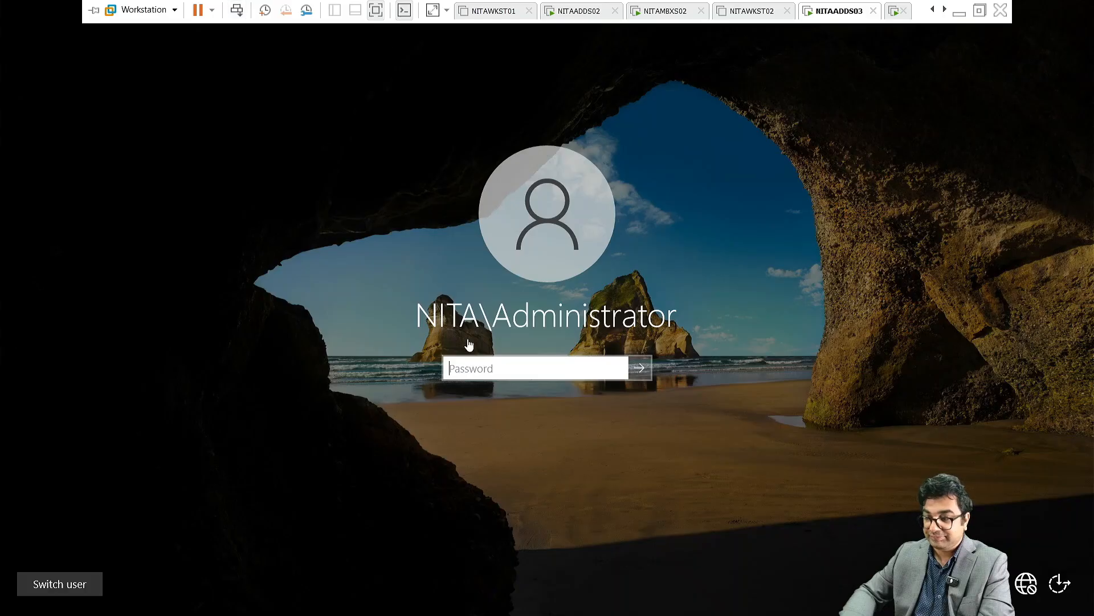
click(472, 375)
text(Pa)
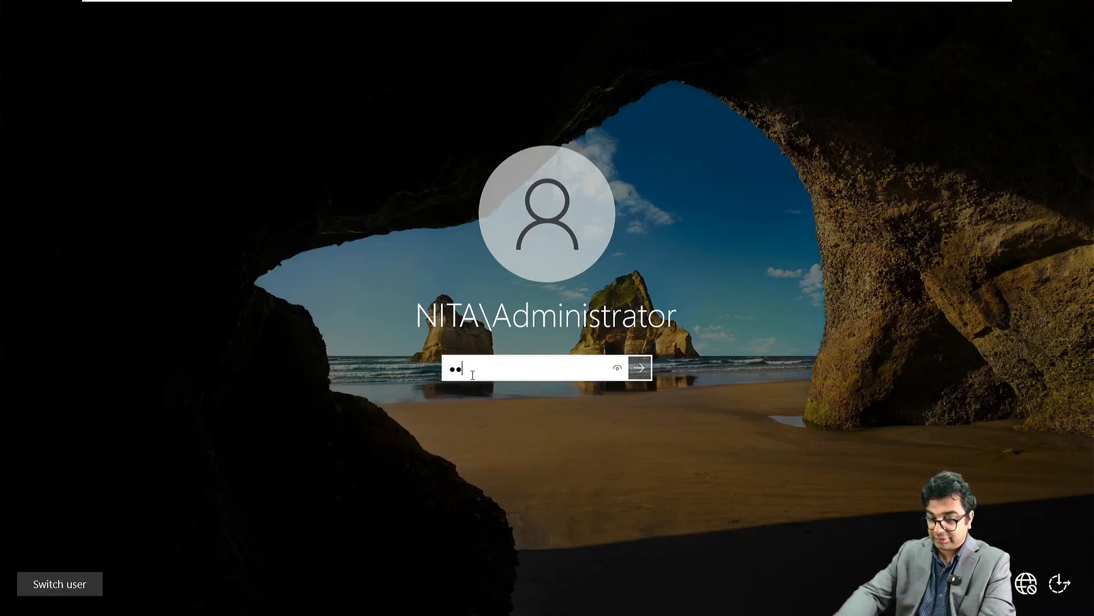
text(ssword@123)
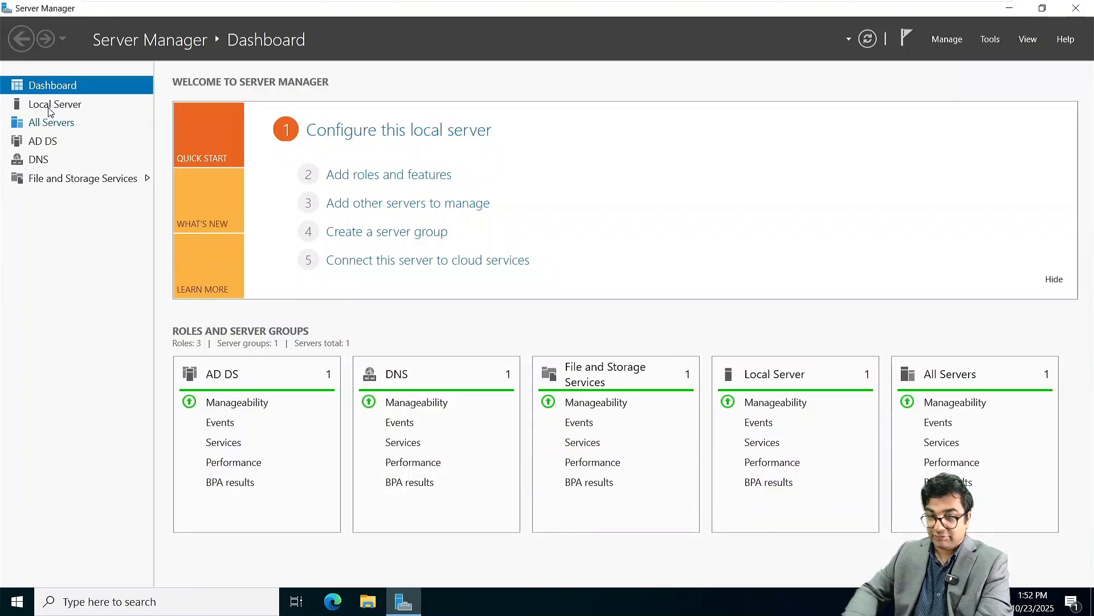
click(50, 107)
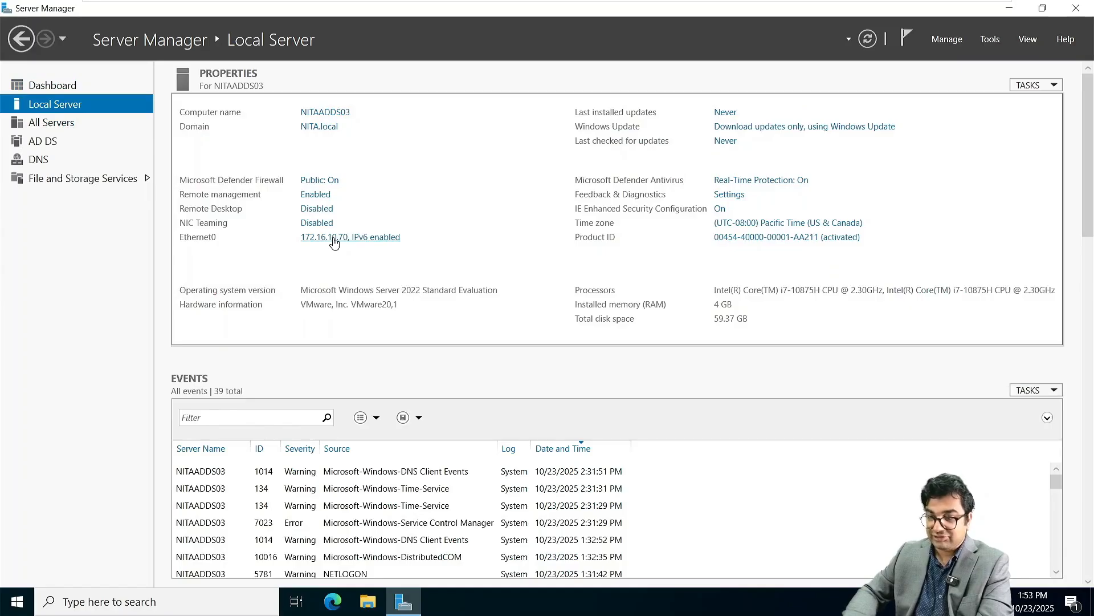
Step: Change Ethernet0's IPv4 preferred DNS server to 172.16.10.10 and save the adapter properties
click(334, 243)
right_click(240, 182)
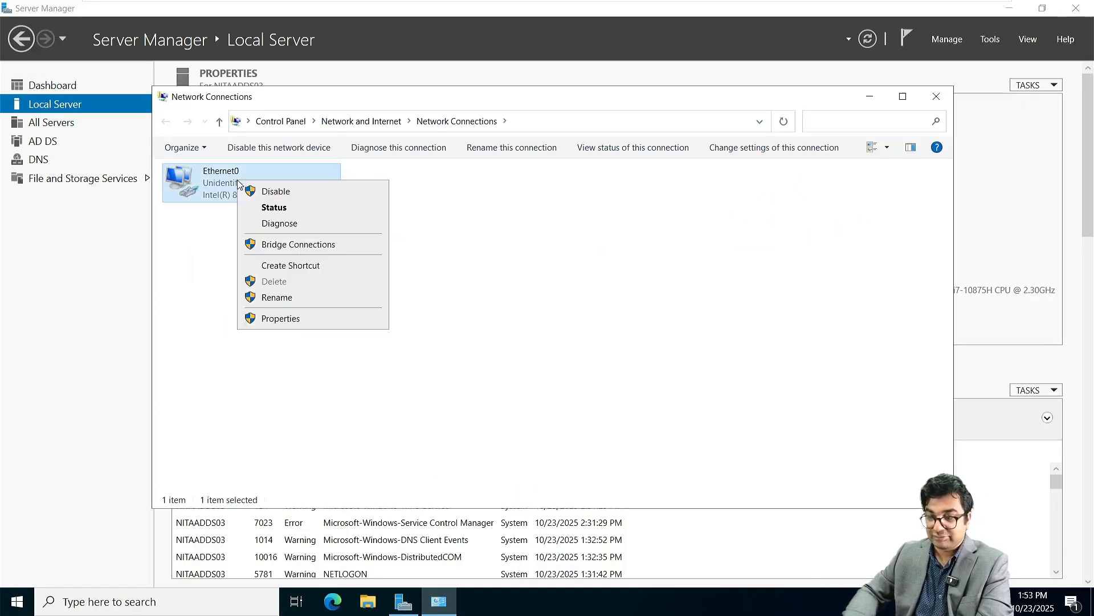
click(308, 320)
click(258, 308)
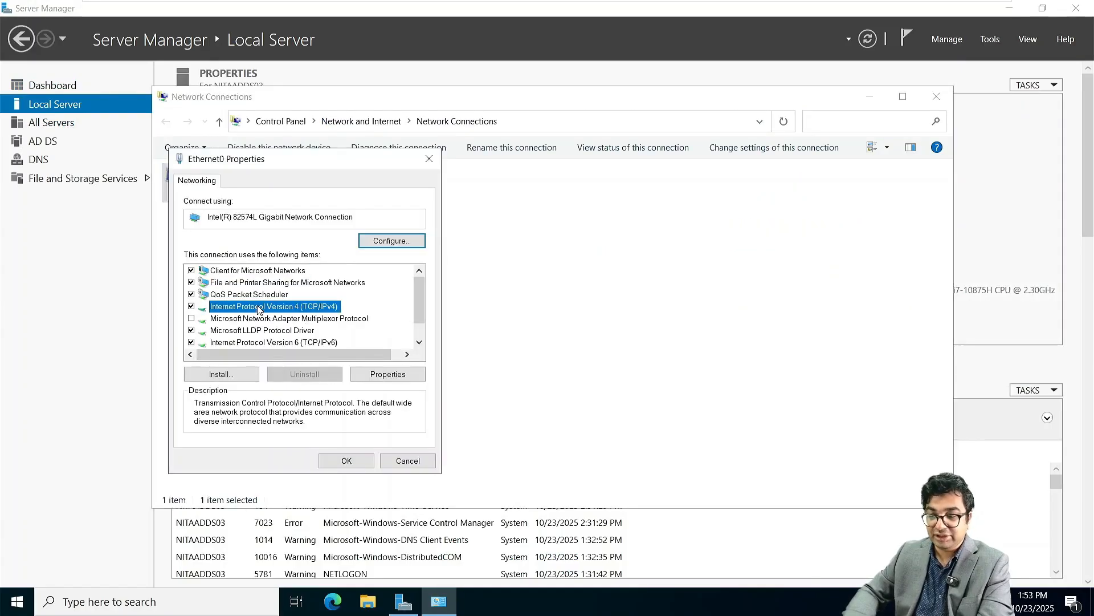
double_click(258, 308)
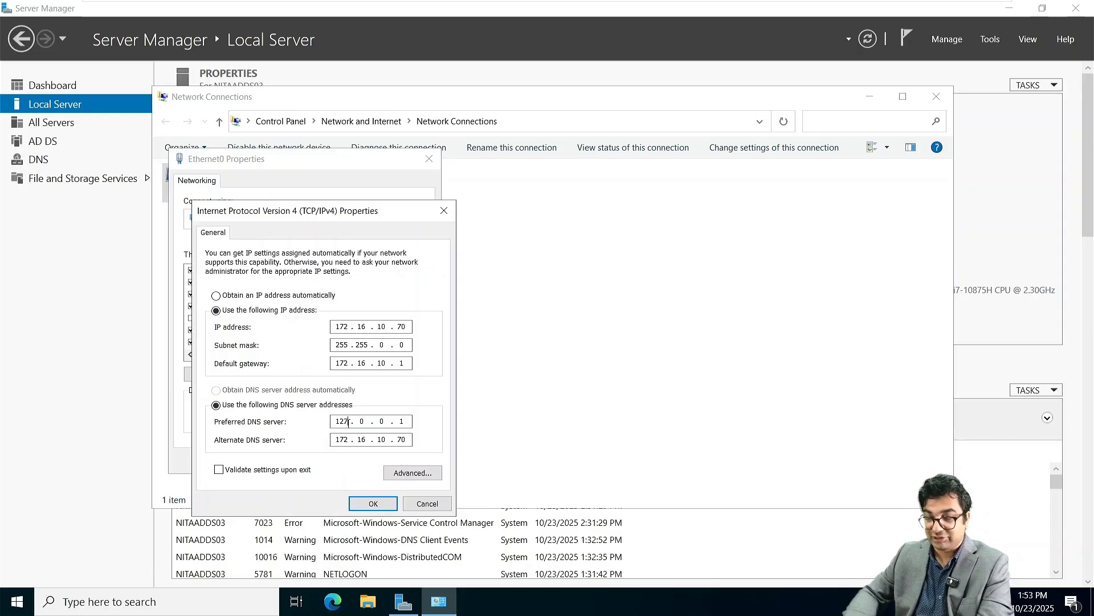
click(348, 422)
key(BackSpace)
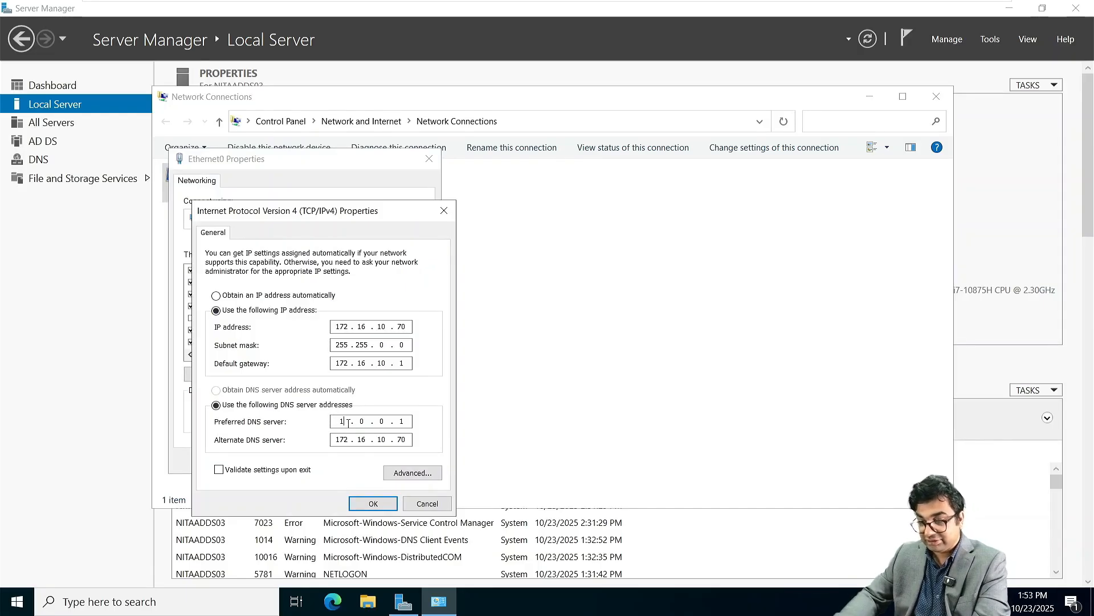
text(2)
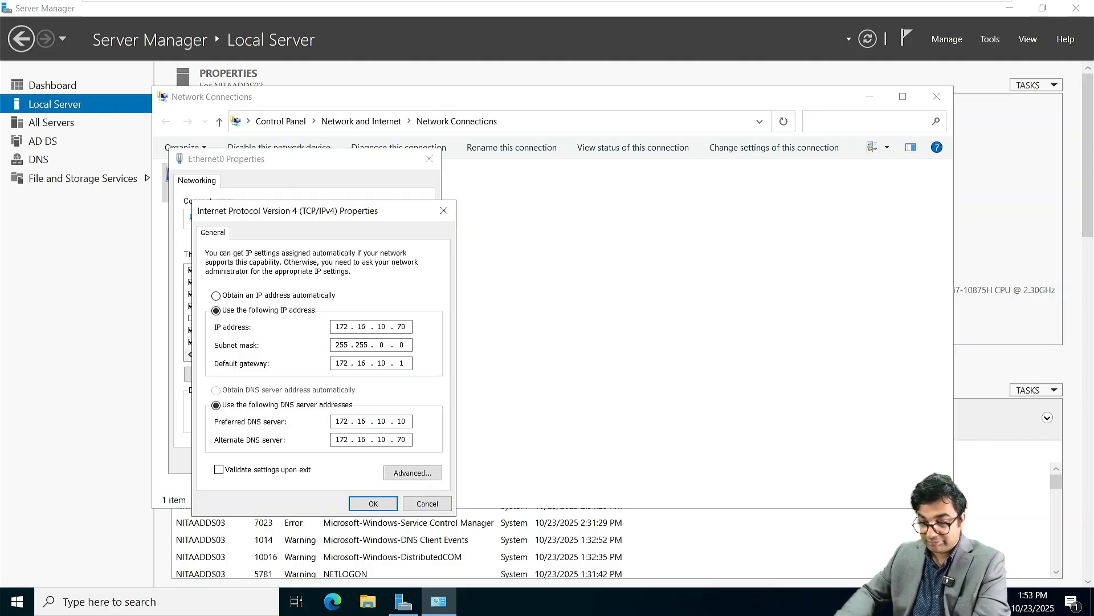
key(Return)
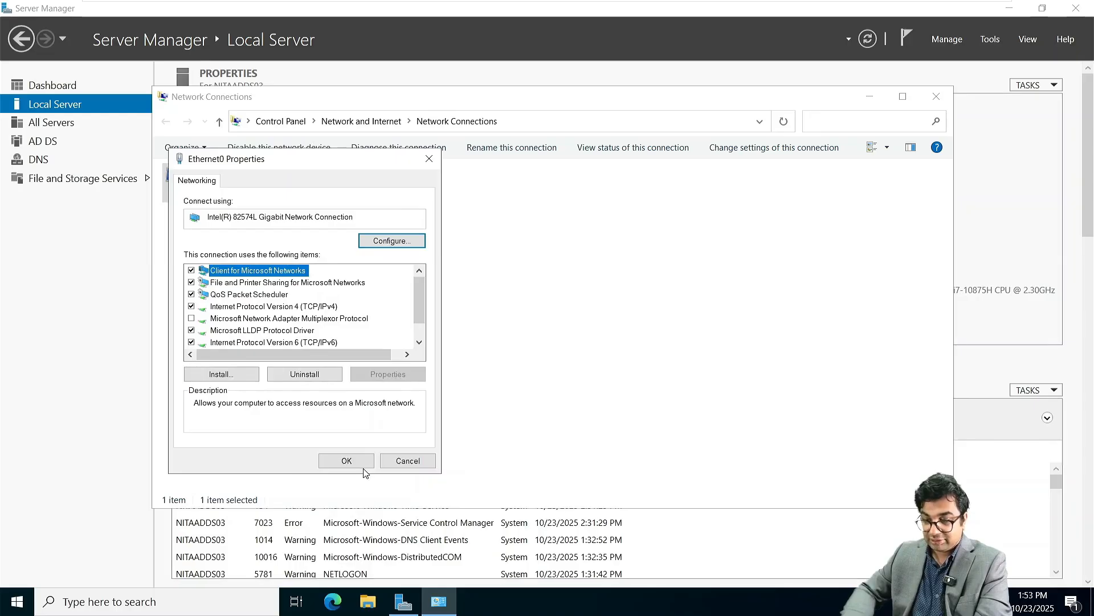
click(347, 460)
Step: Disable and re-enable the Ethernet0 adapter, then leave full-screen view
right_click(271, 184)
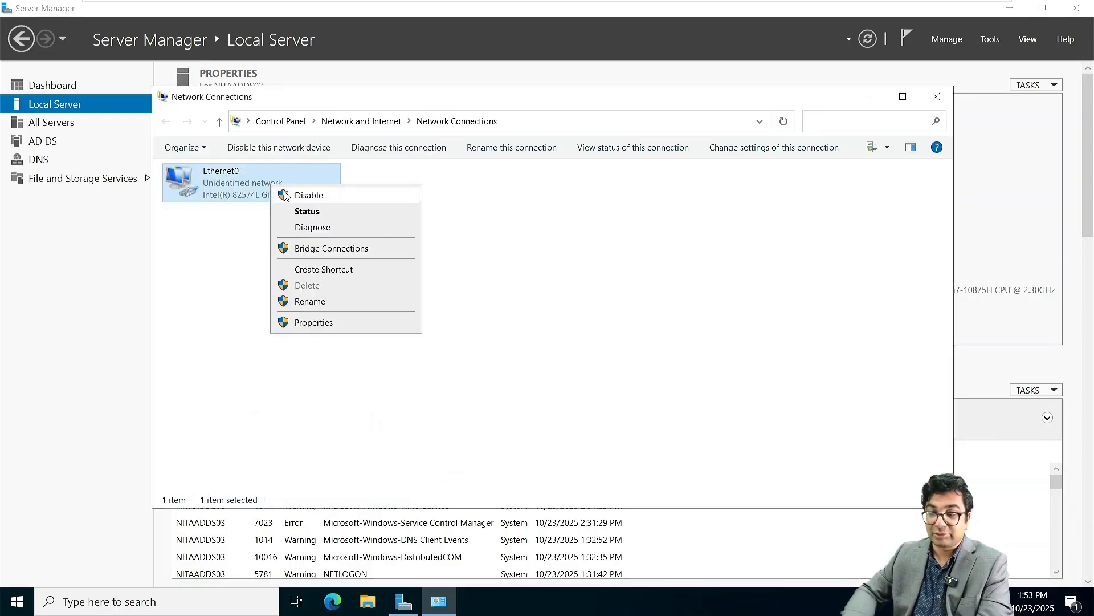
click(285, 196)
right_click(283, 190)
click(294, 201)
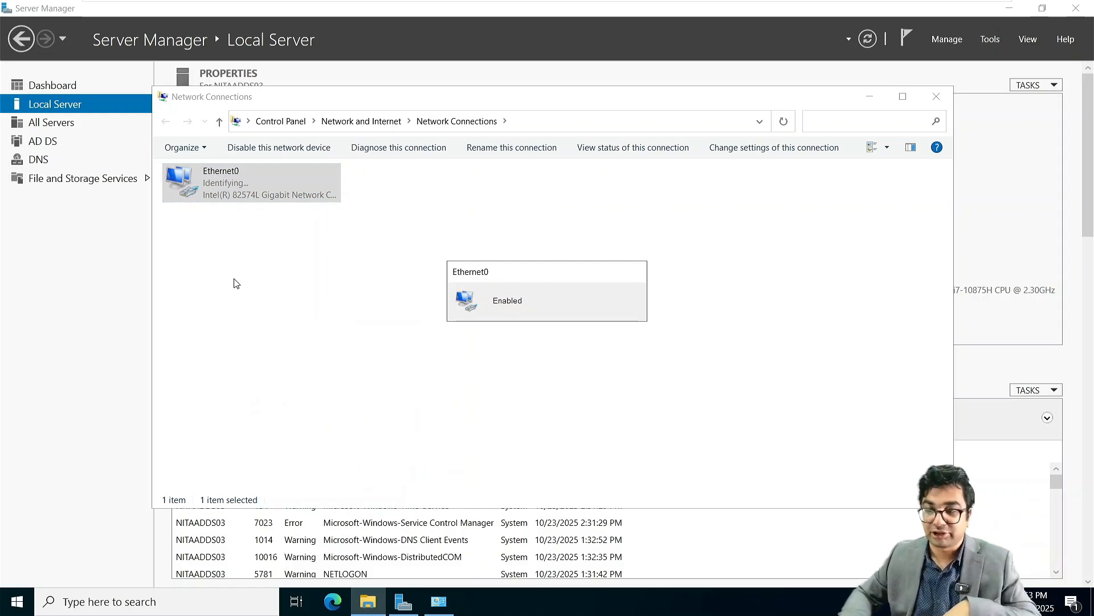
mouse_move(404, 4)
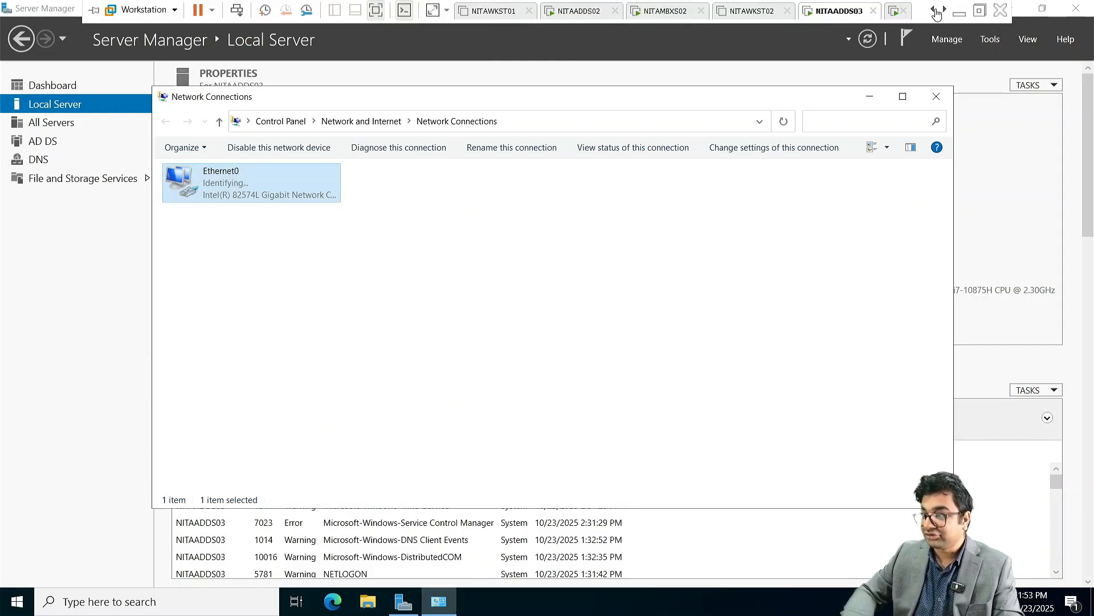
click(980, 10)
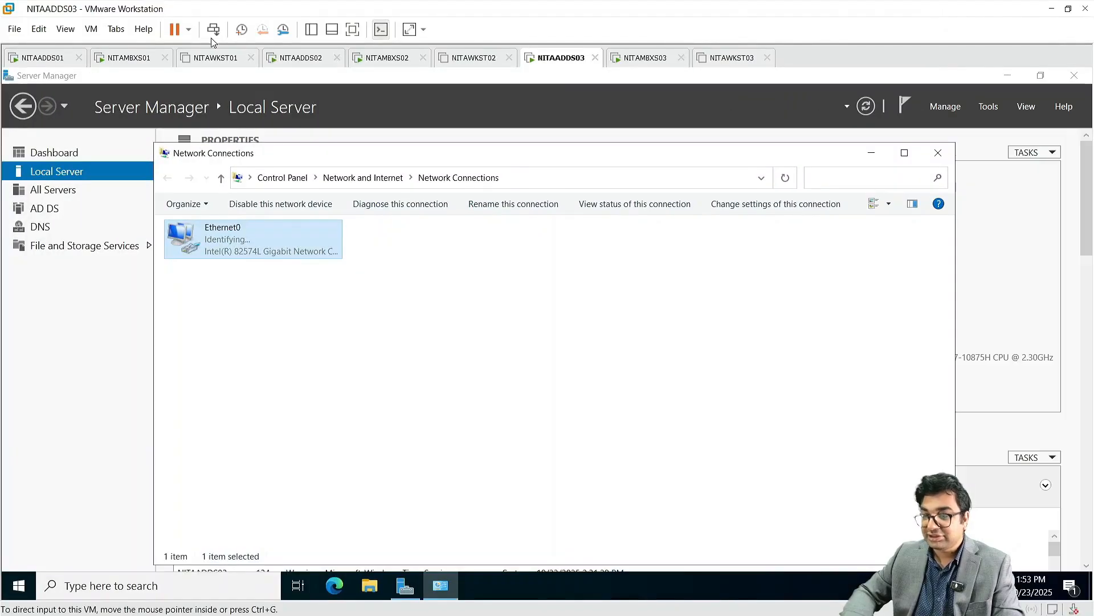
Step: On NITAADDS01, dismiss Name Not Found, cancel the member picker, and force-close the hung console
click(42, 59)
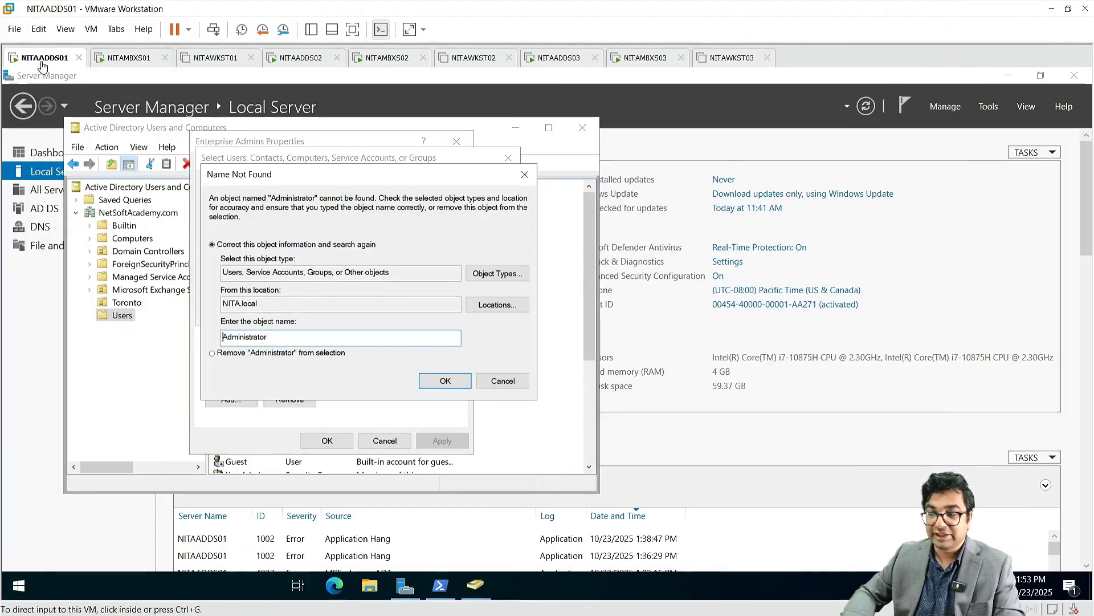
click(444, 381)
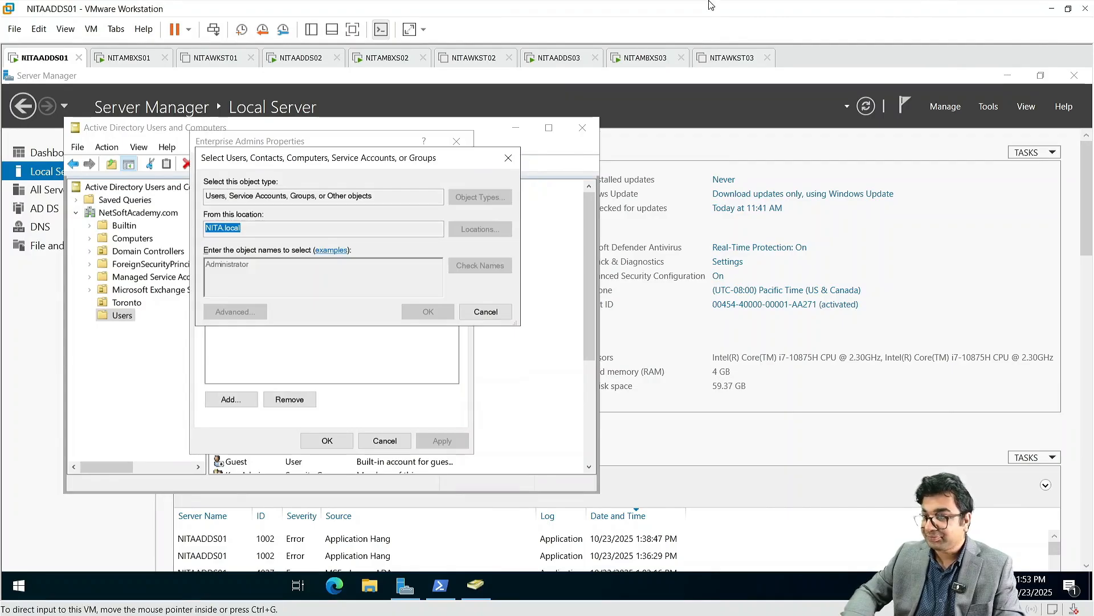
click(352, 33)
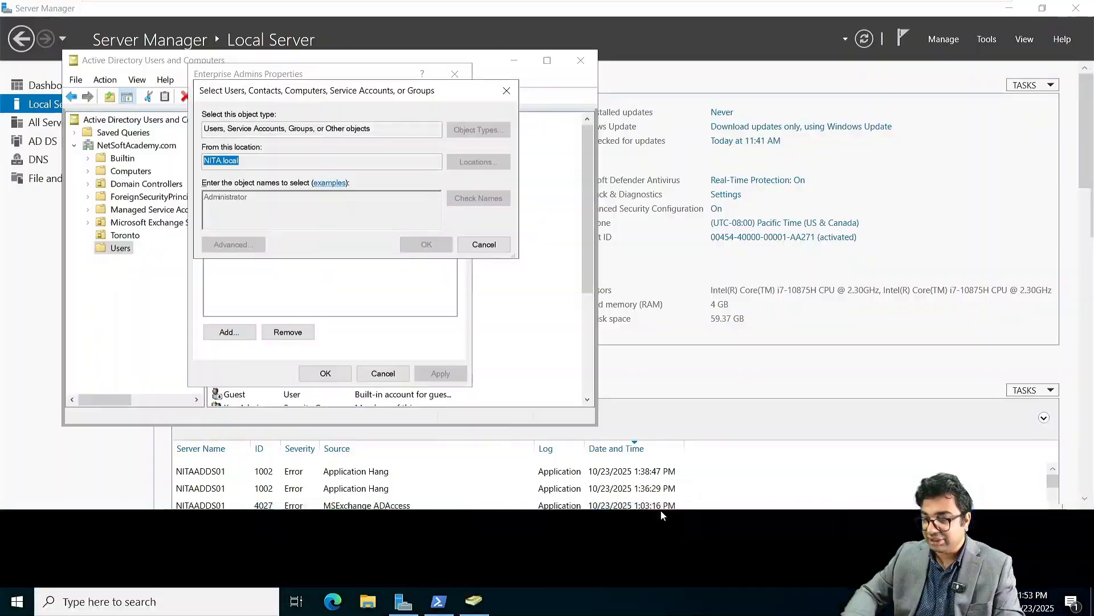
click(491, 246)
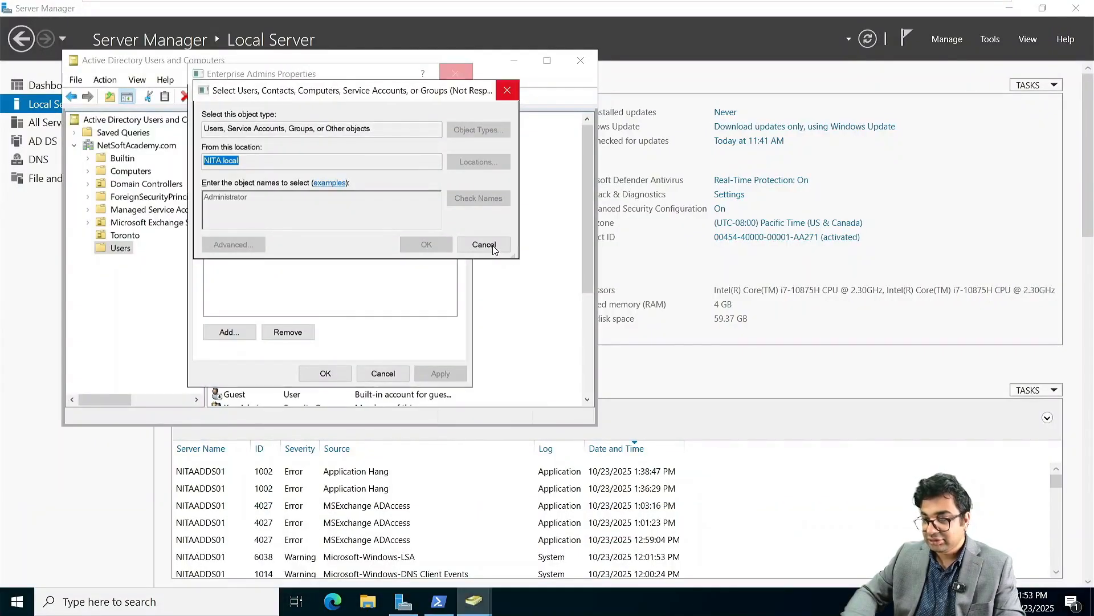
click(507, 91)
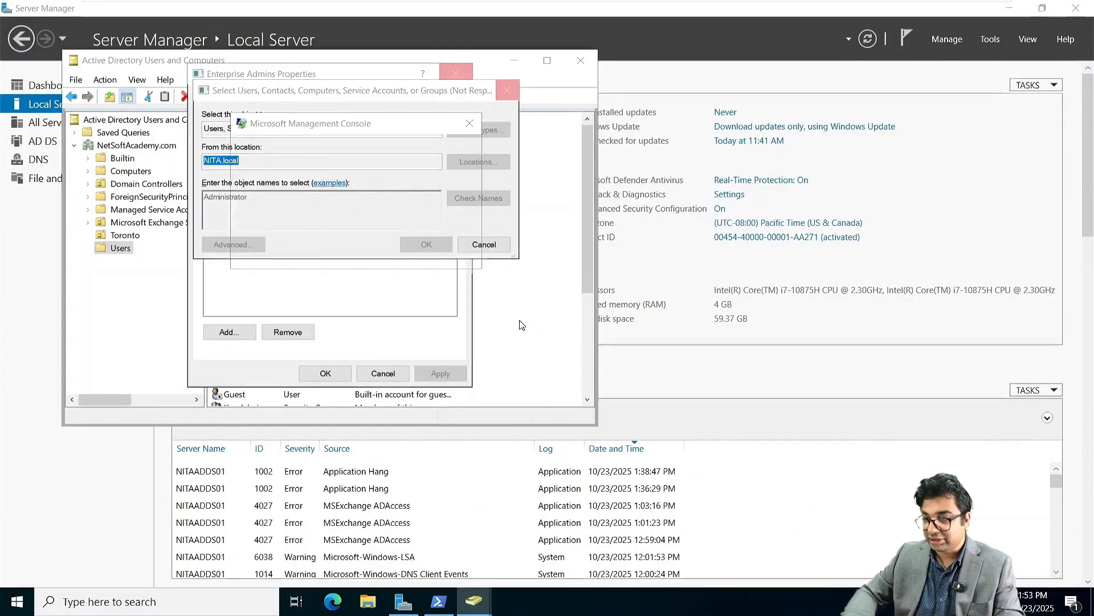
click(382, 226)
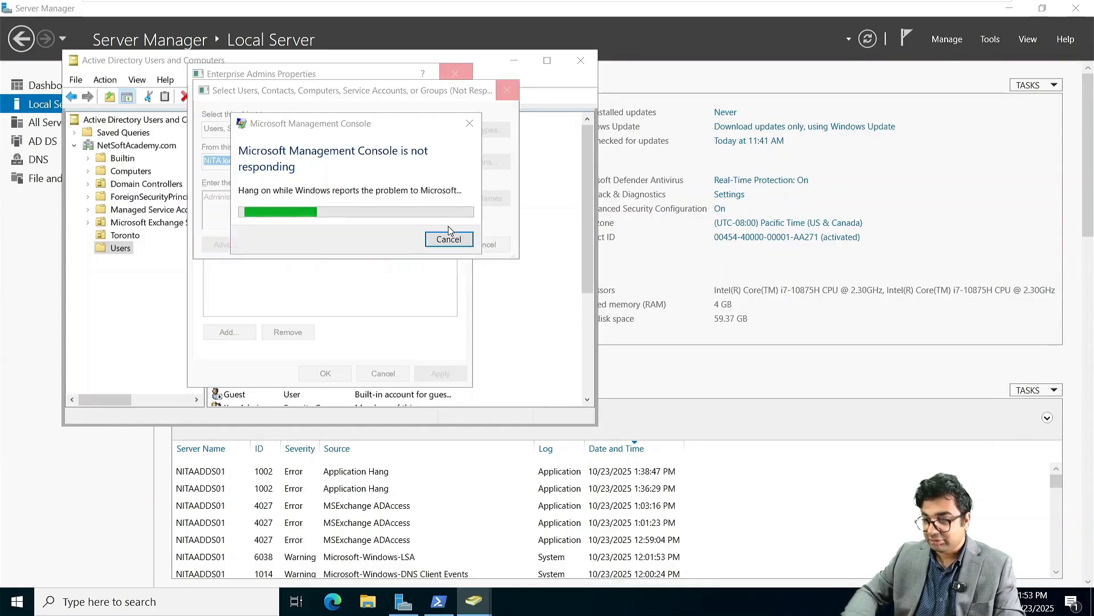
click(991, 39)
Step: Reopen Active Directory Users and Computers and show the Enterprise Admins member list
click(912, 120)
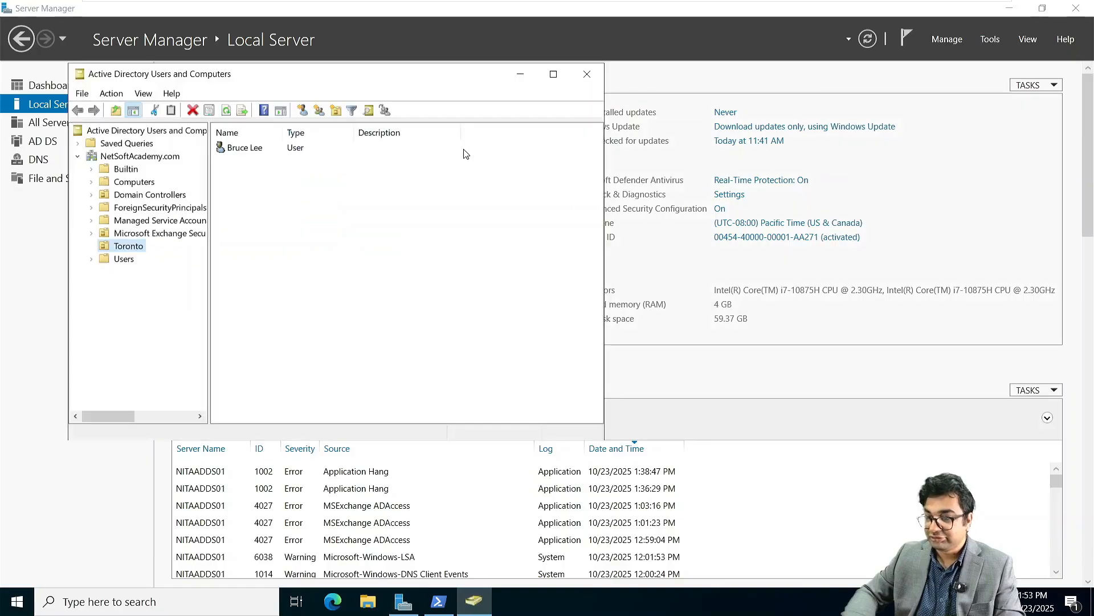
click(125, 260)
double_click(261, 324)
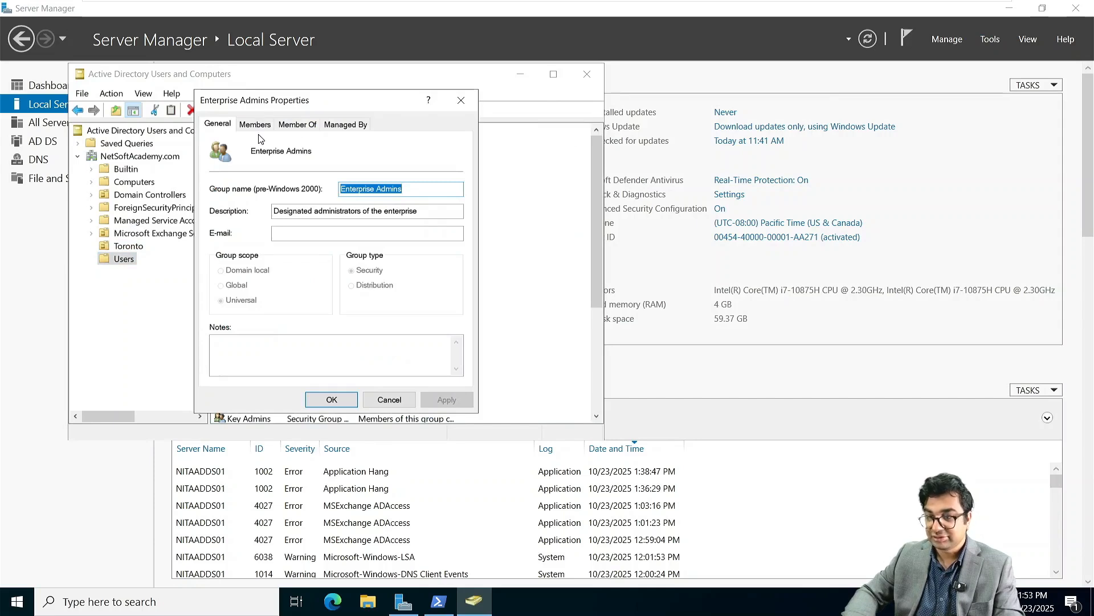
click(255, 125)
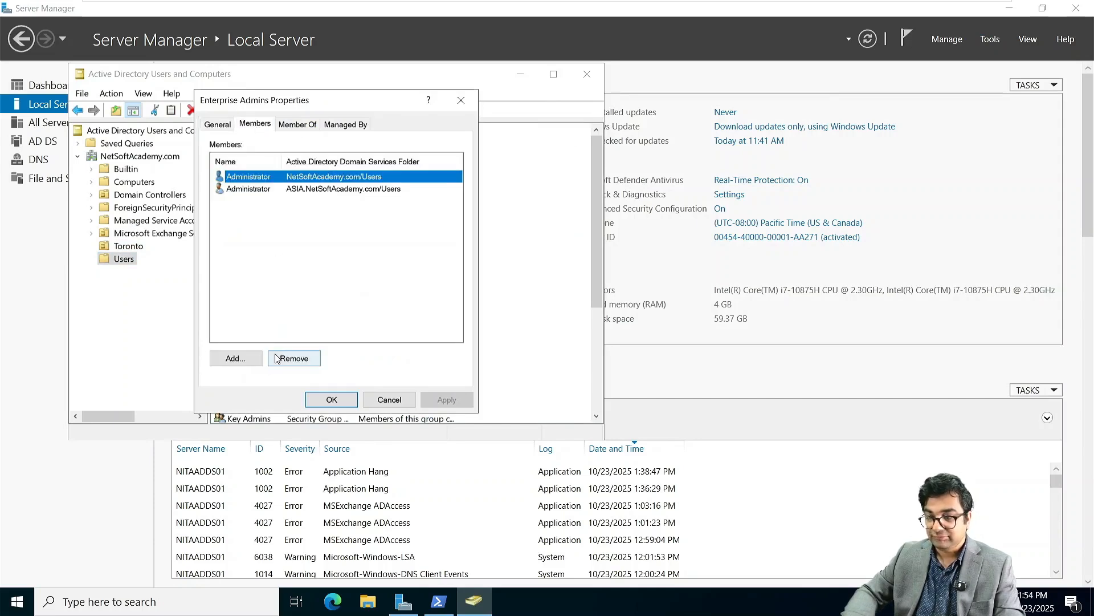
Step: Add a member with the location set to NITA.local and the name 'Admin'
click(234, 359)
click(476, 196)
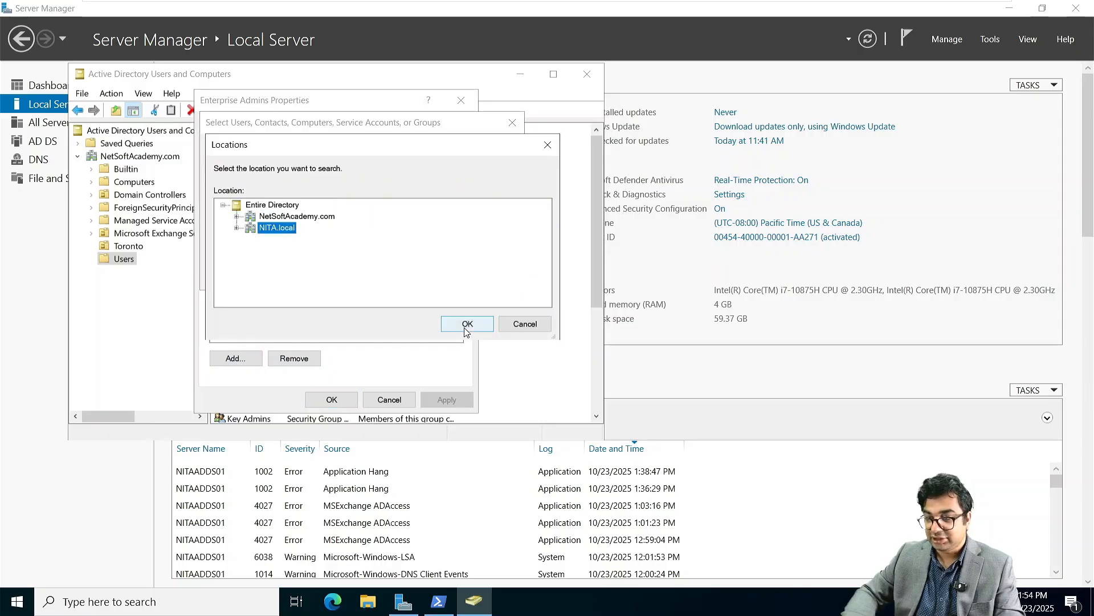
click(465, 323)
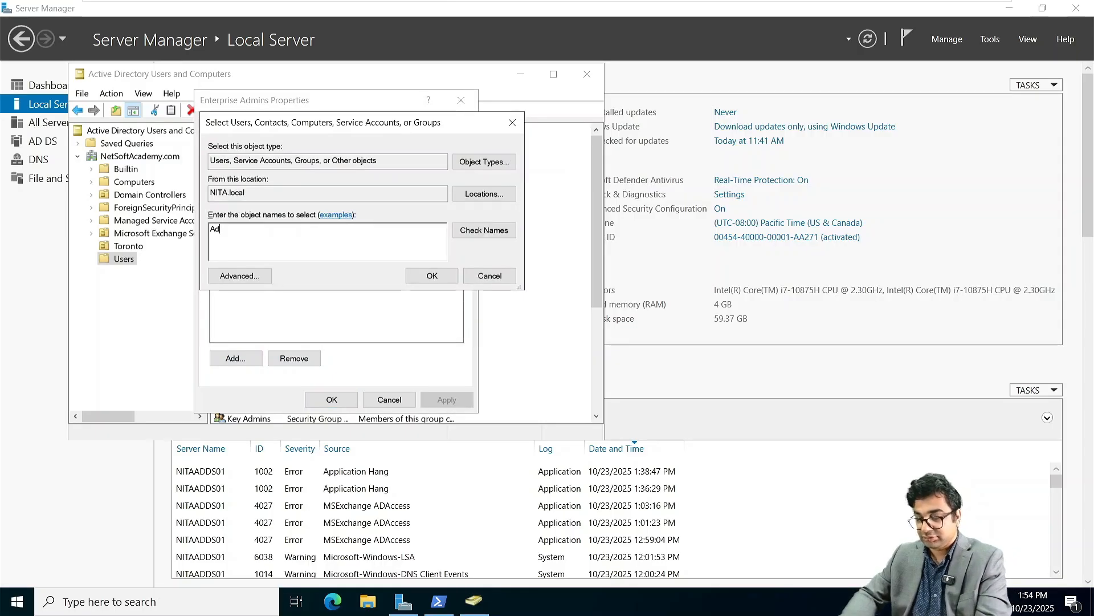
click(255, 242)
text(Admin)
key(Return)
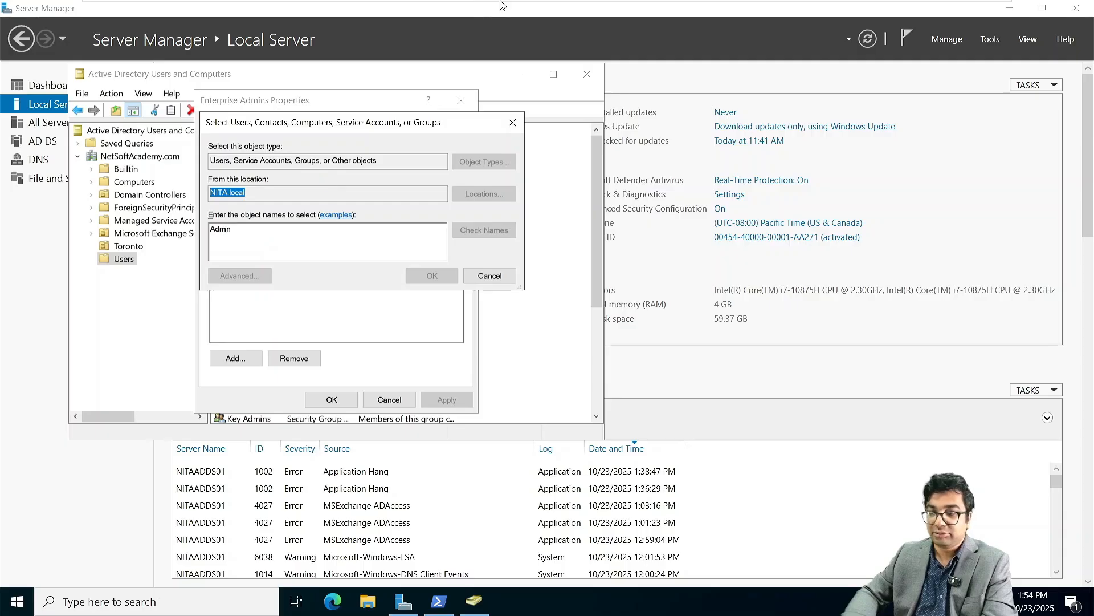
mouse_move(501, 5)
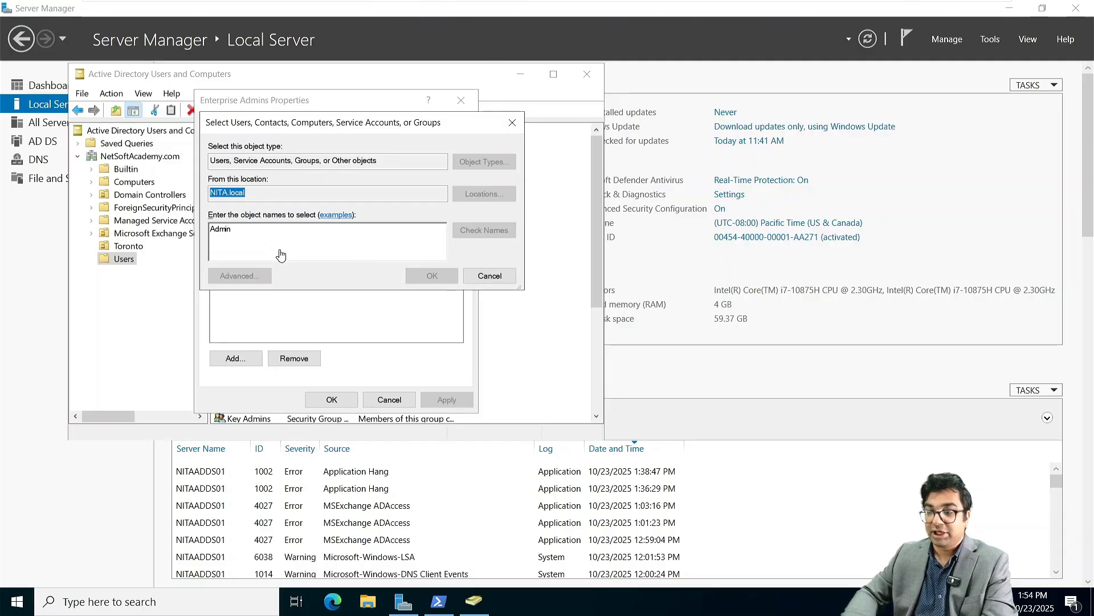
Step: Switch to the NITAMBXS03 VM and start the Java installation
mouse_move(636, 4)
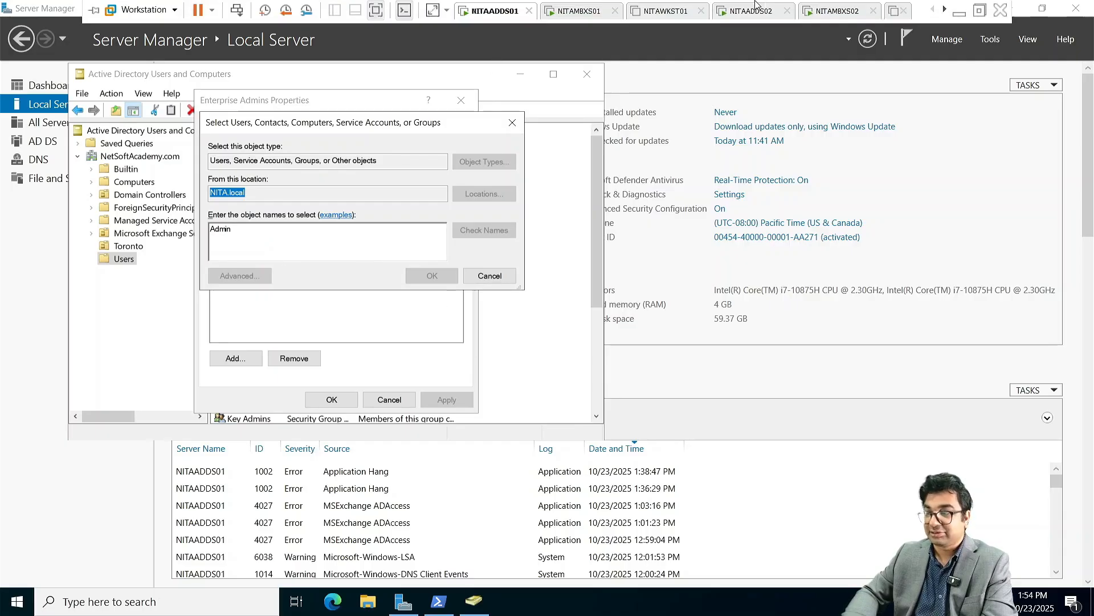
click(944, 11)
click(944, 10)
click(943, 11)
click(944, 10)
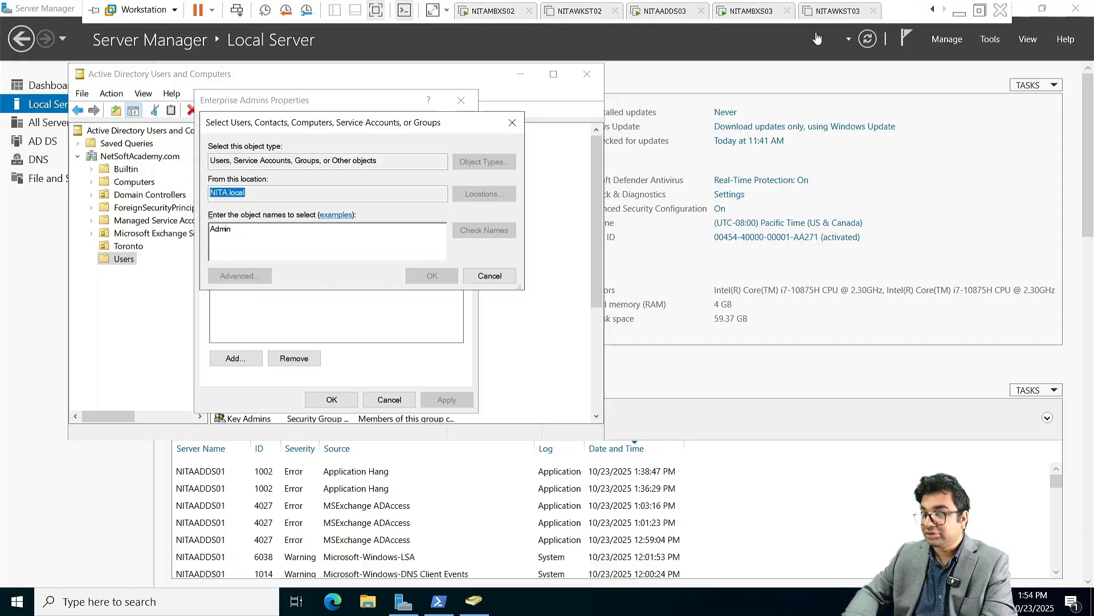
click(759, 16)
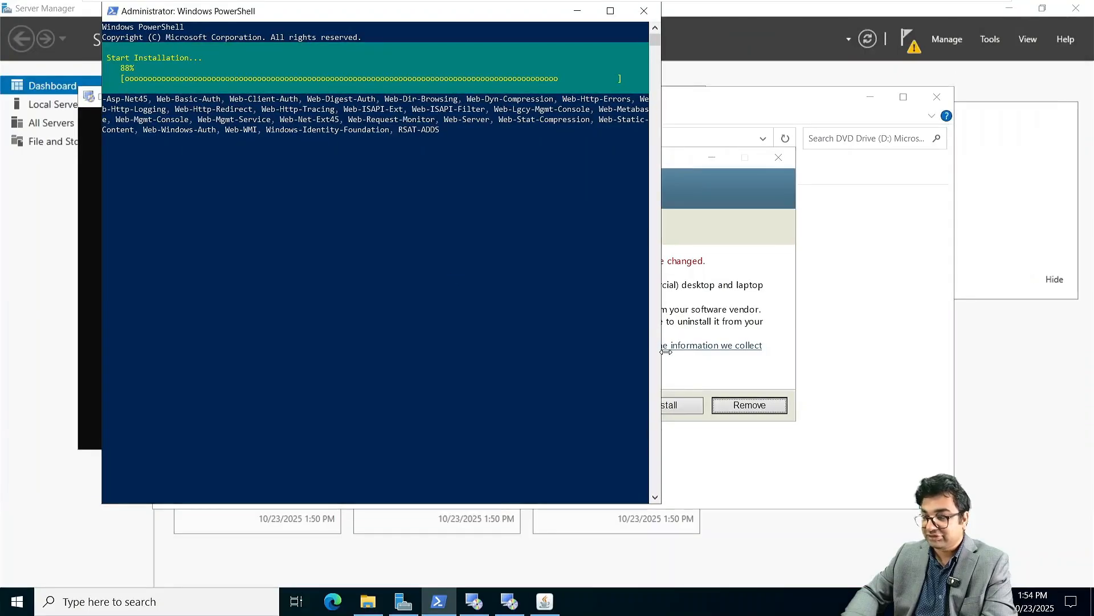
click(694, 365)
click(666, 405)
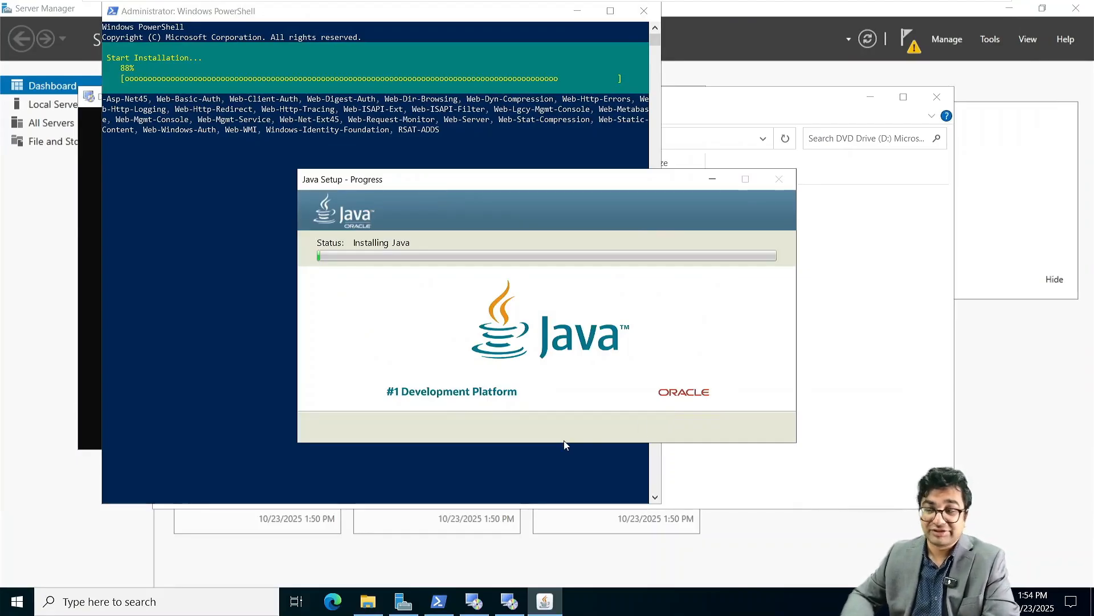
Step: Bring Server Manager forward, dismiss the Windows Admin Center pop-up, and show Local Server
click(847, 303)
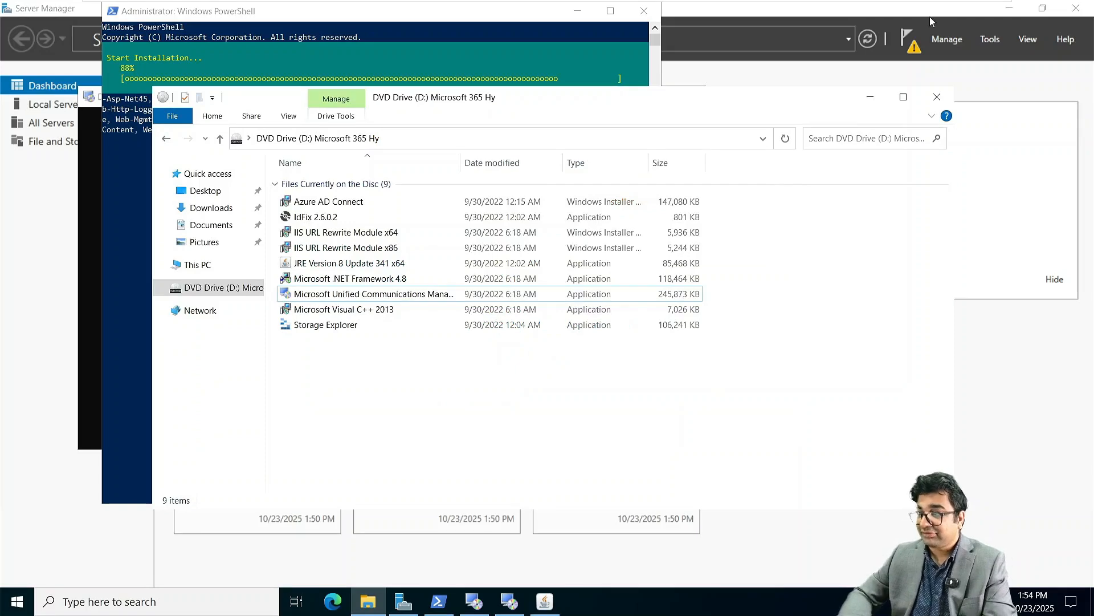
click(868, 39)
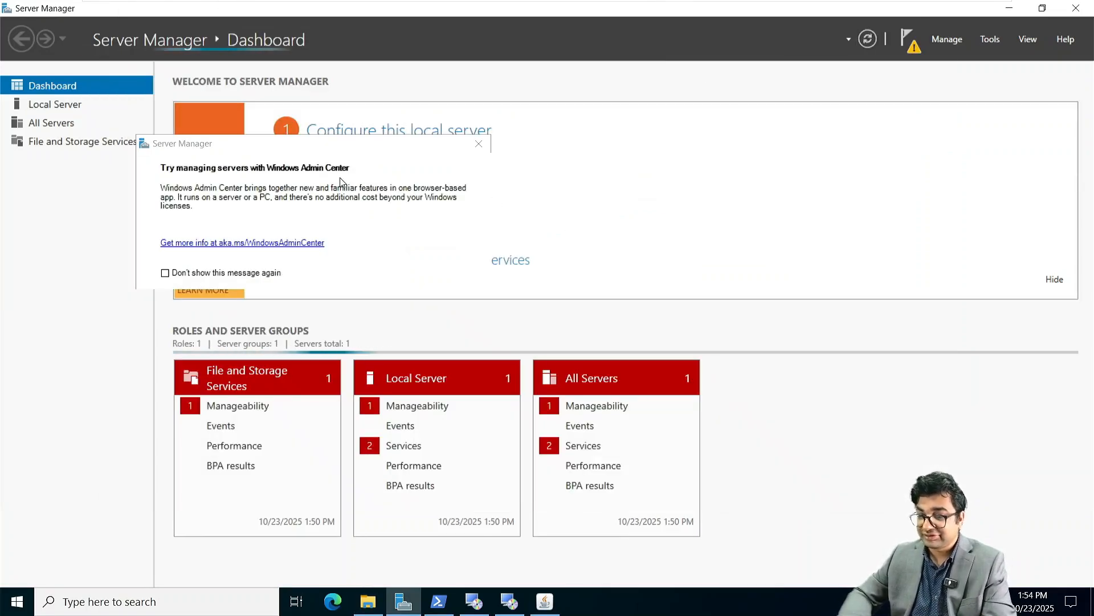
click(479, 144)
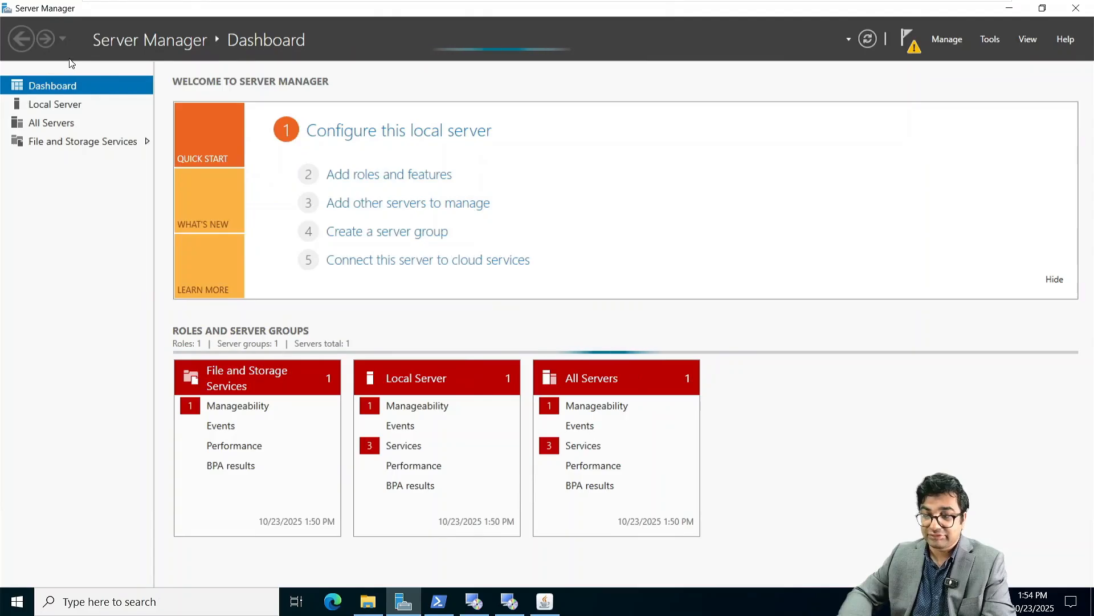
click(64, 102)
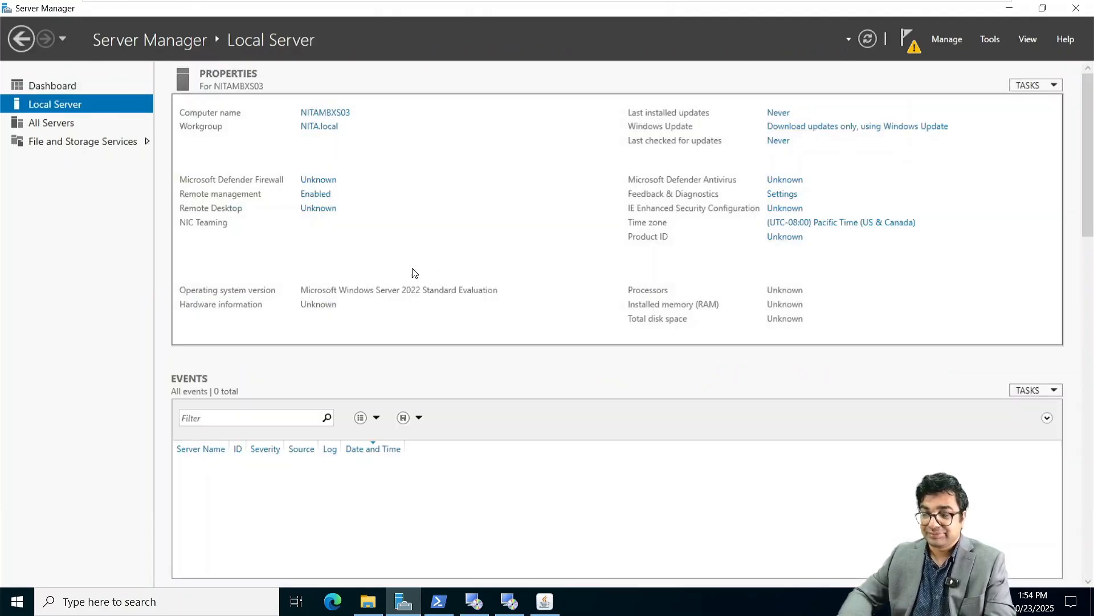
click(346, 239)
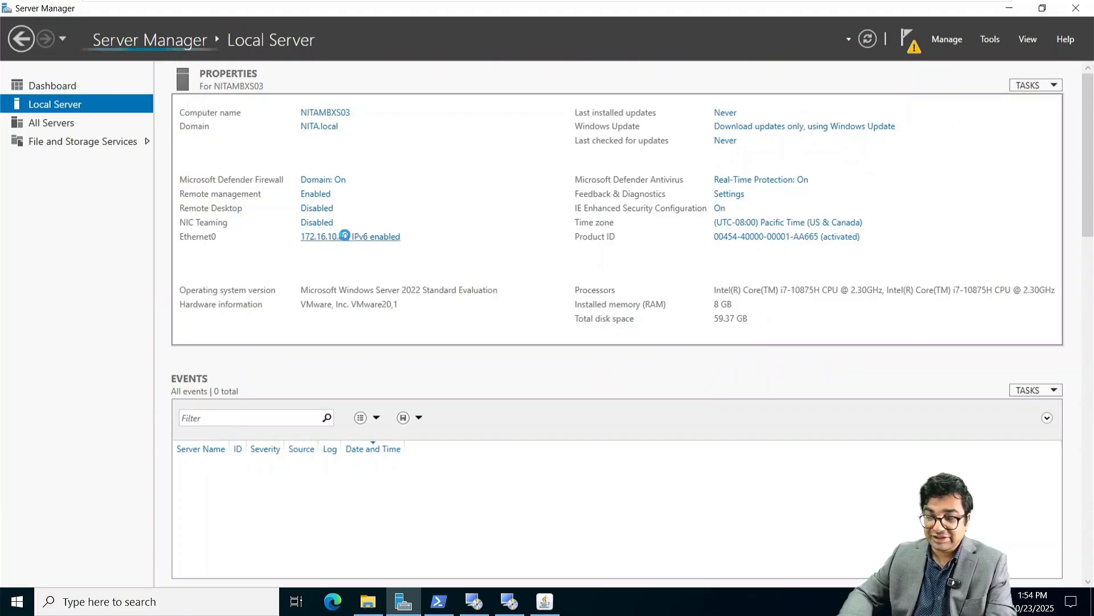
right_click(277, 199)
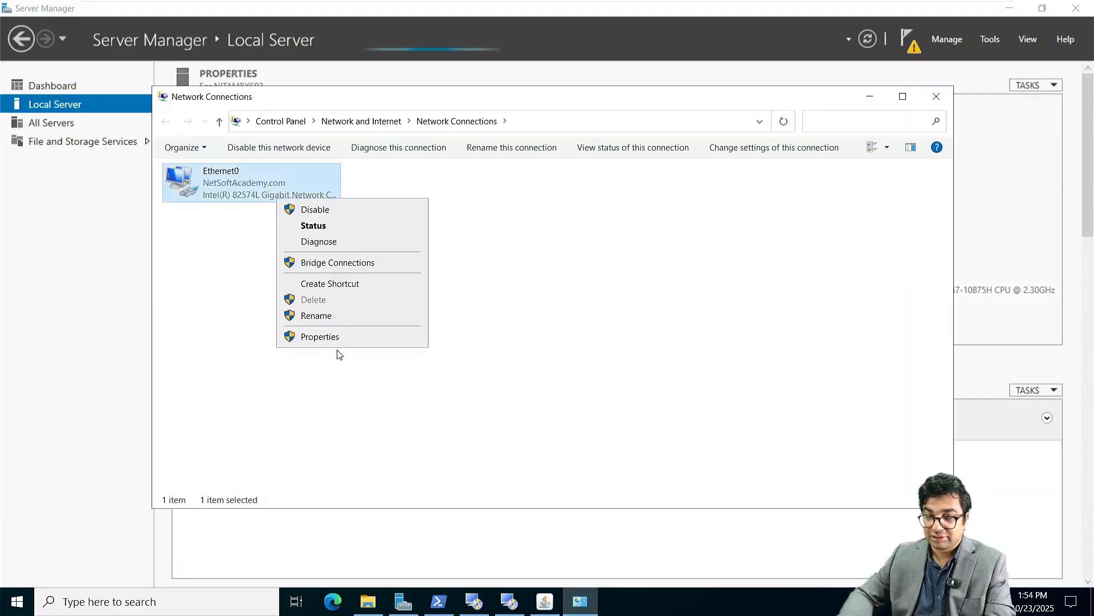
click(324, 338)
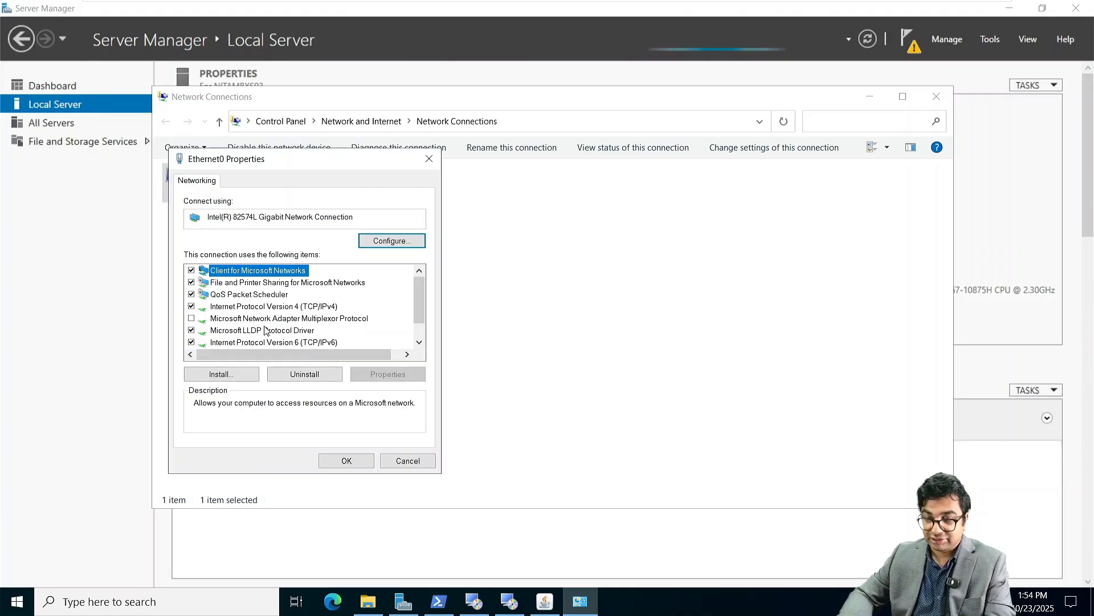
double_click(260, 306)
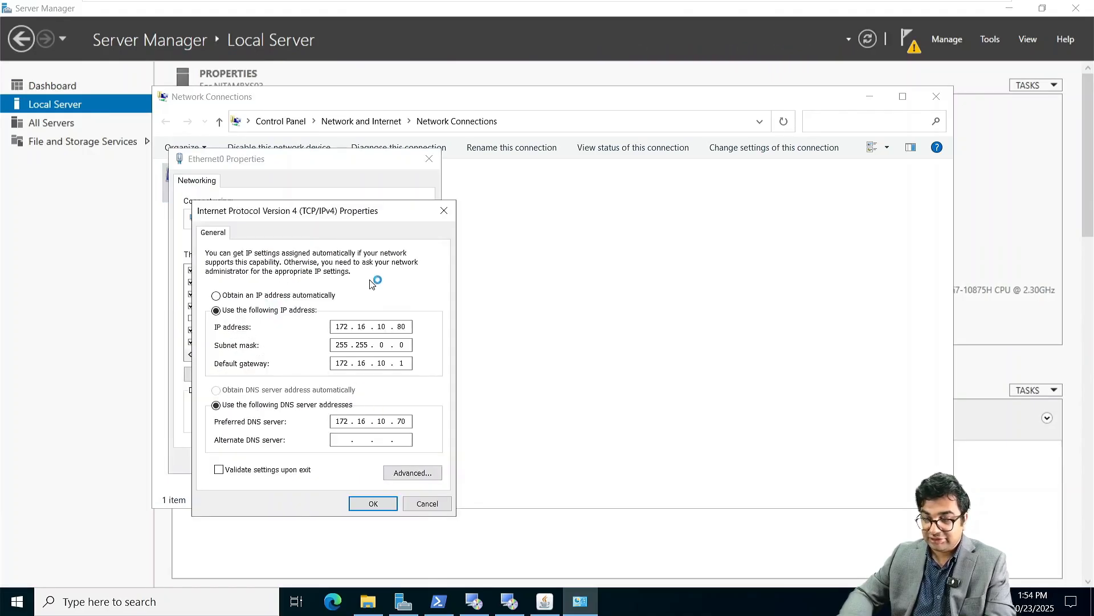
click(375, 504)
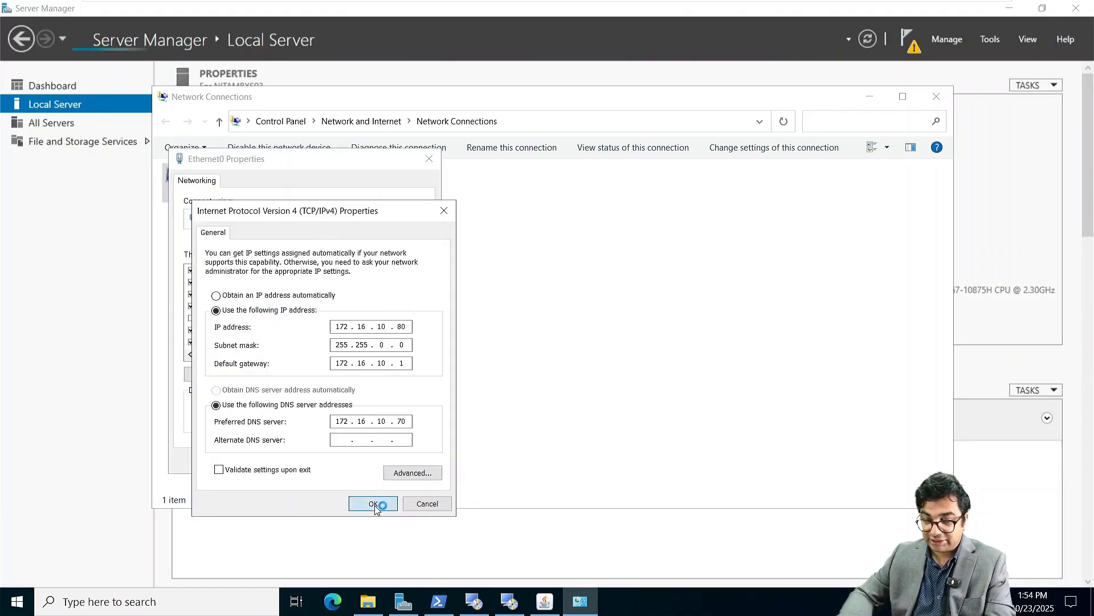
click(356, 460)
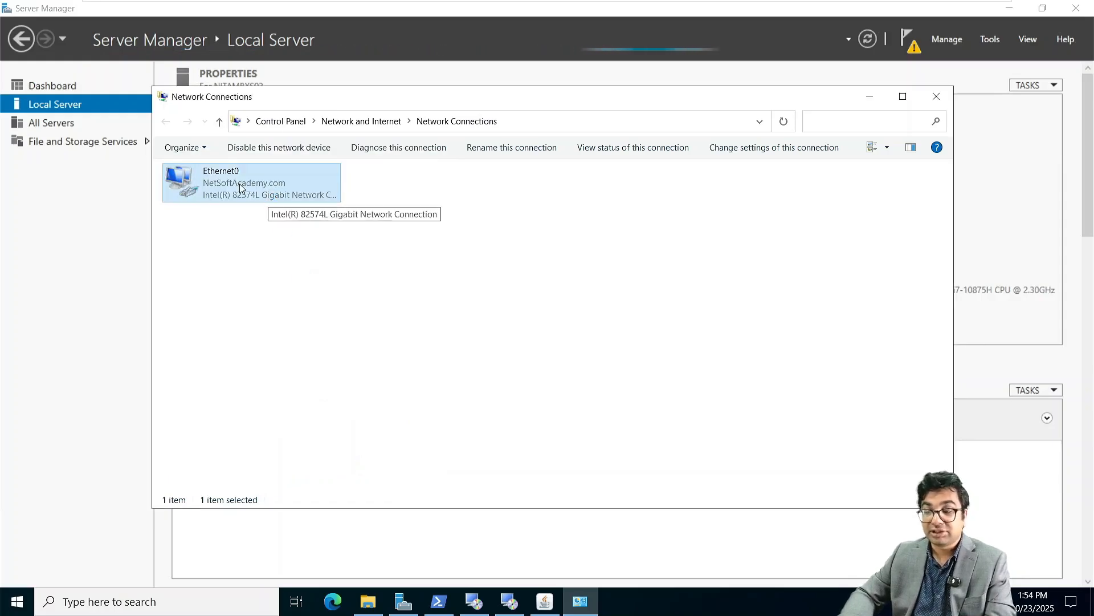
click(937, 96)
mouse_move(810, 4)
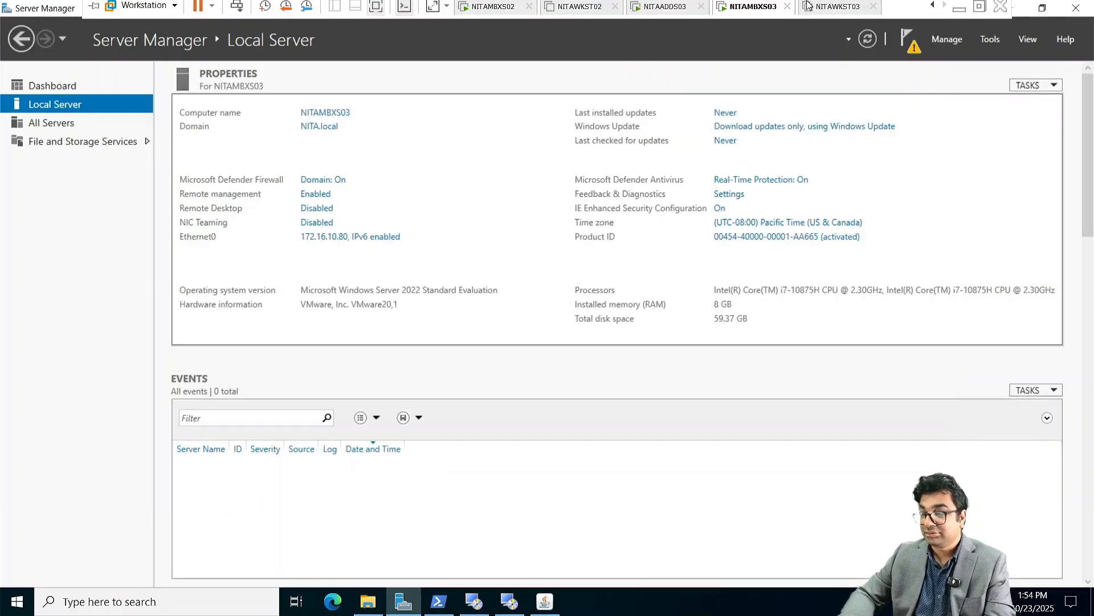
Step: Close Network Connections on NITAADDS03, refresh Server Manager, and return to NITAMBXS03
click(664, 10)
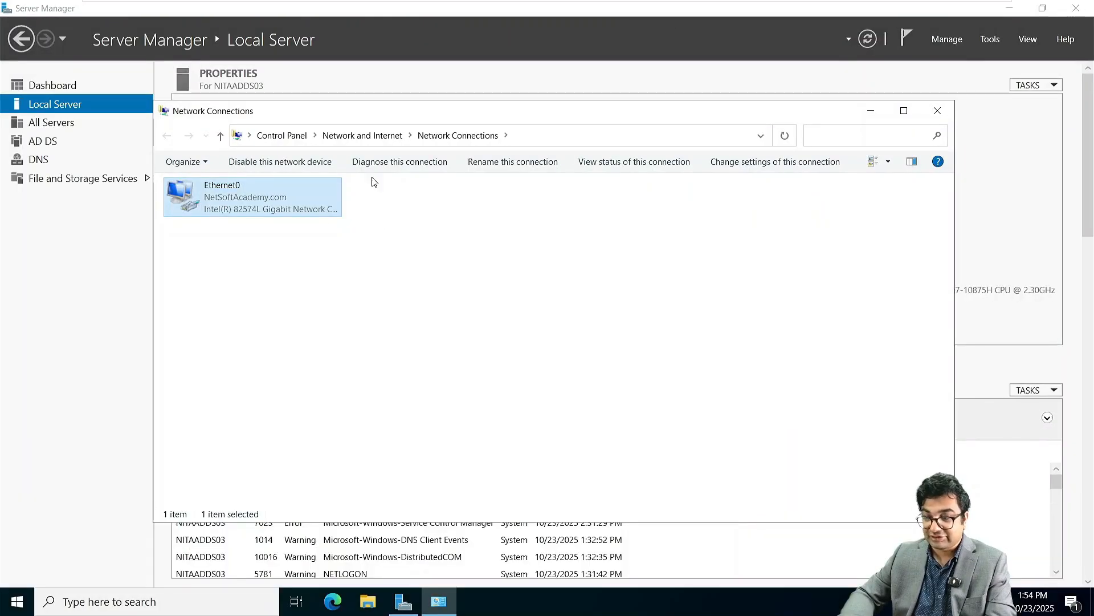
click(939, 112)
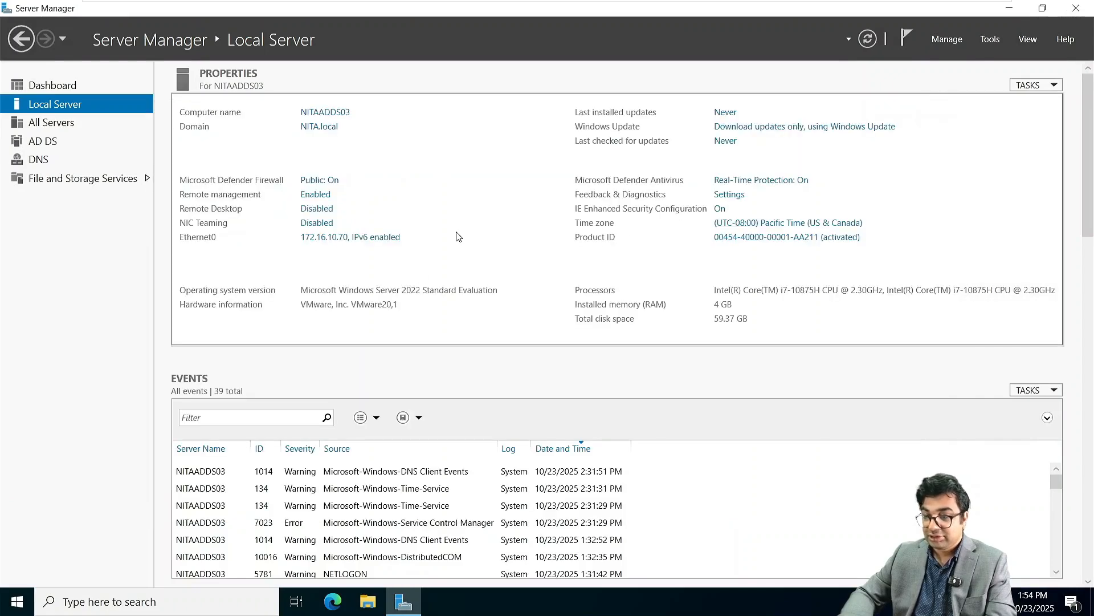
click(867, 39)
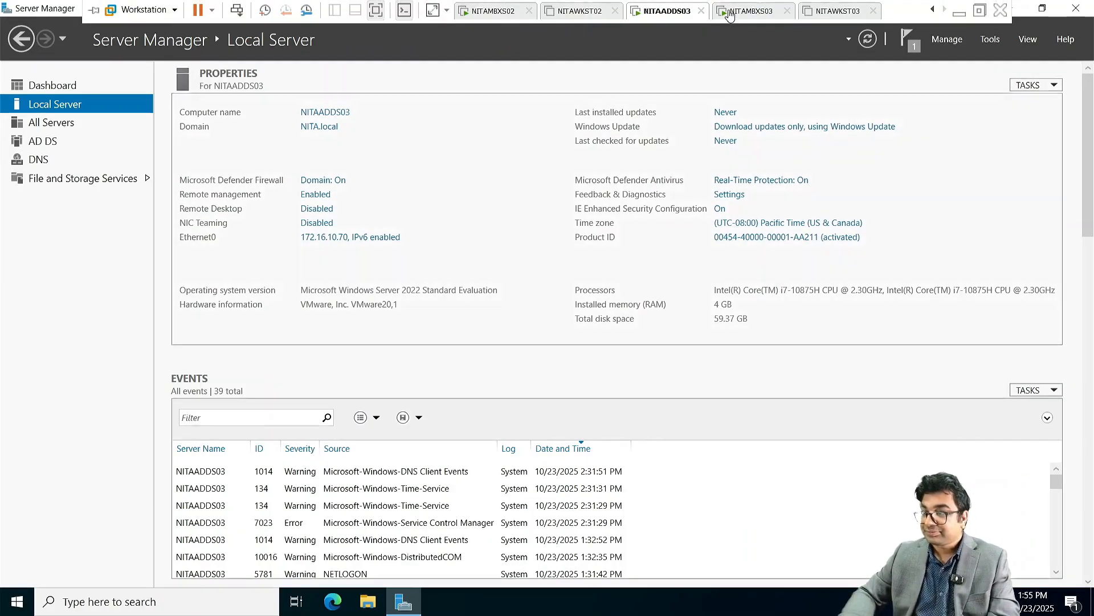
click(935, 9)
click(834, 12)
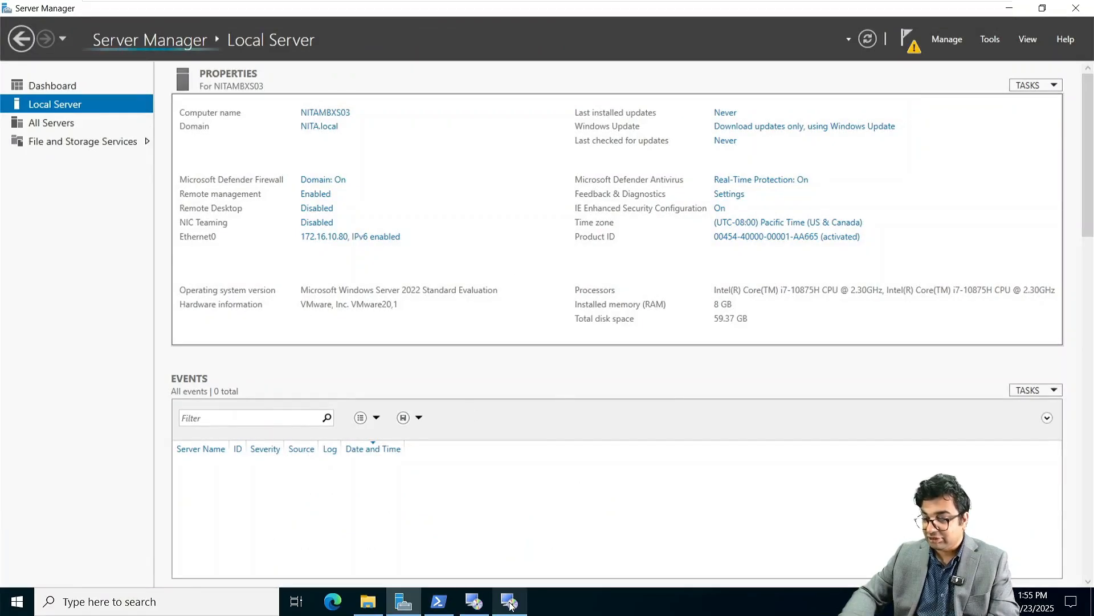
Step: Check the feature install progress and close the completed Java setup
click(691, 483)
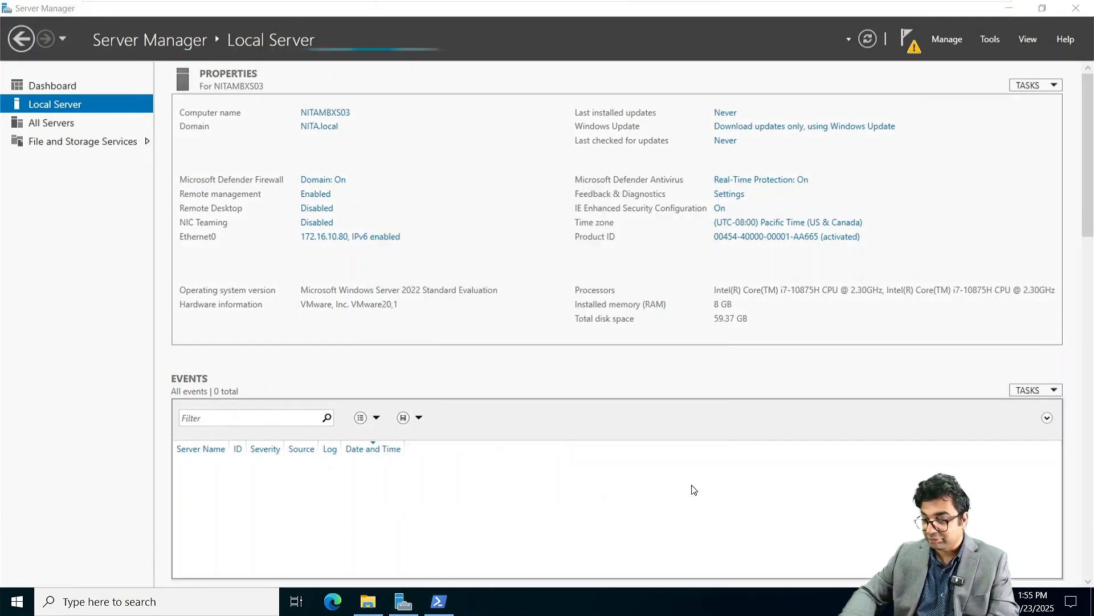
click(439, 603)
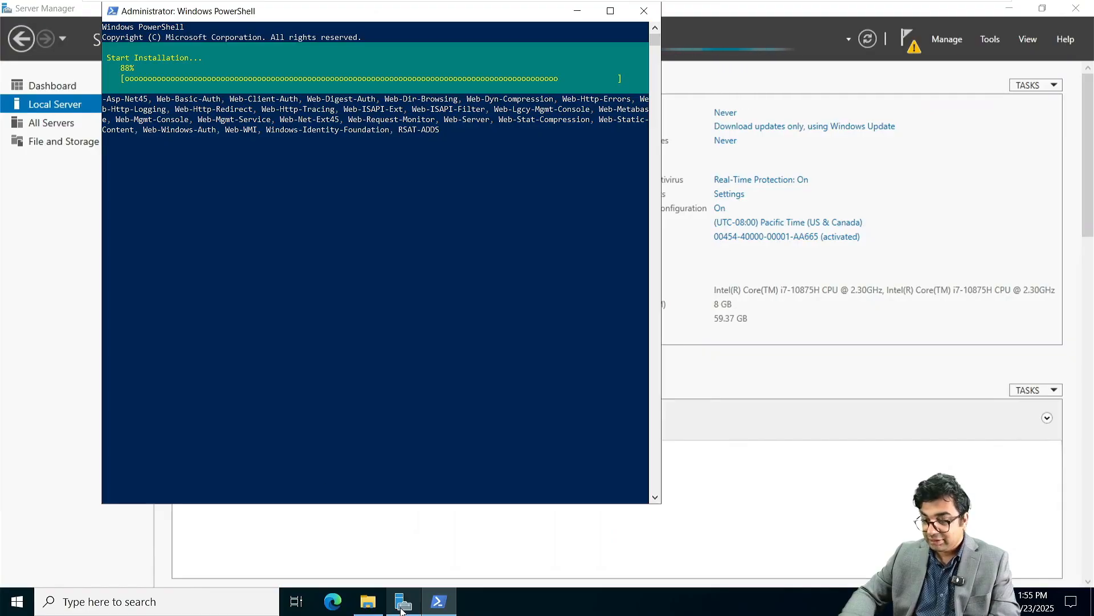
click(369, 601)
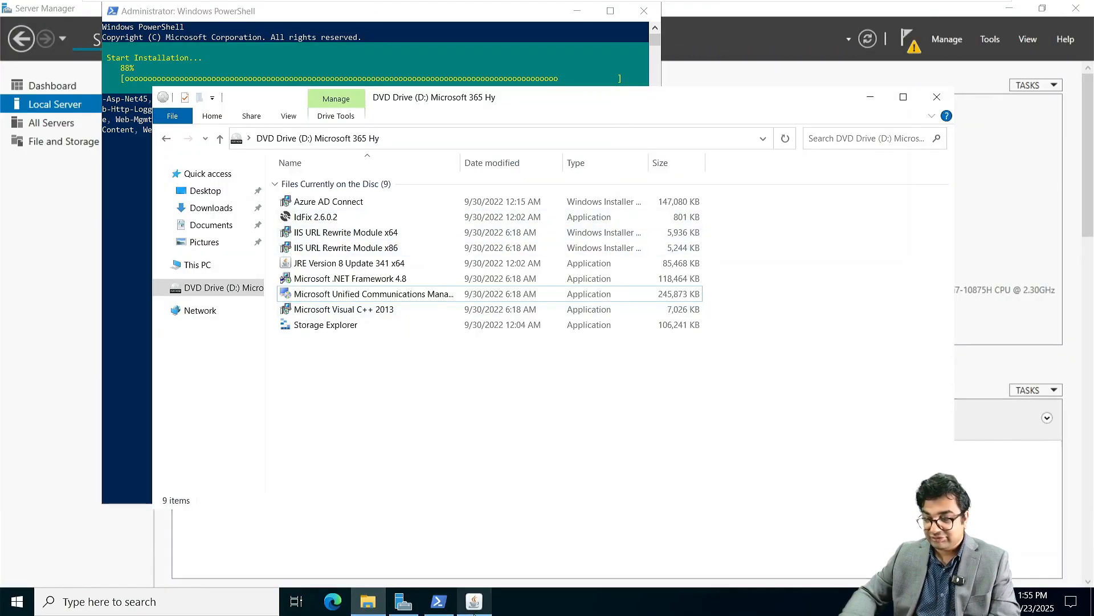
click(475, 609)
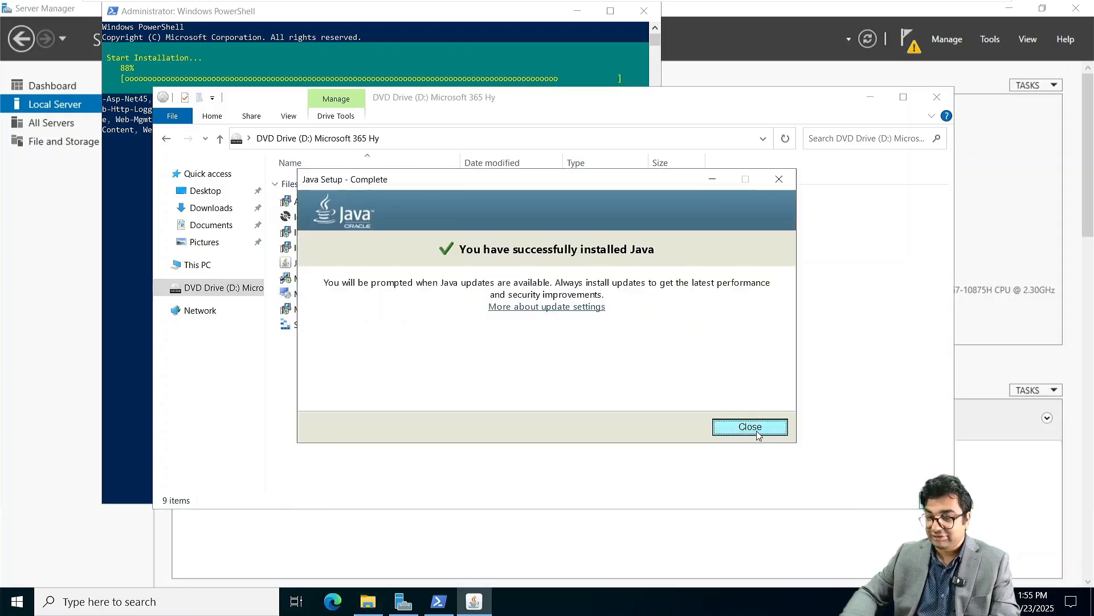
click(759, 434)
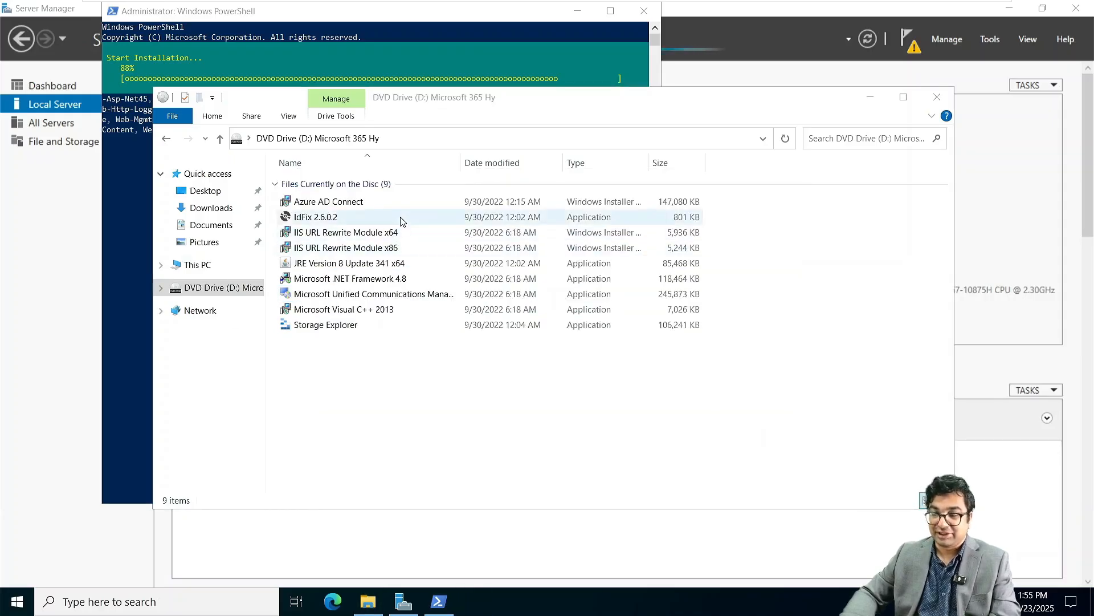
Step: Run the IIS URL Rewrite Module x64 installer and close it after the missing-IIS-features warning
double_click(399, 232)
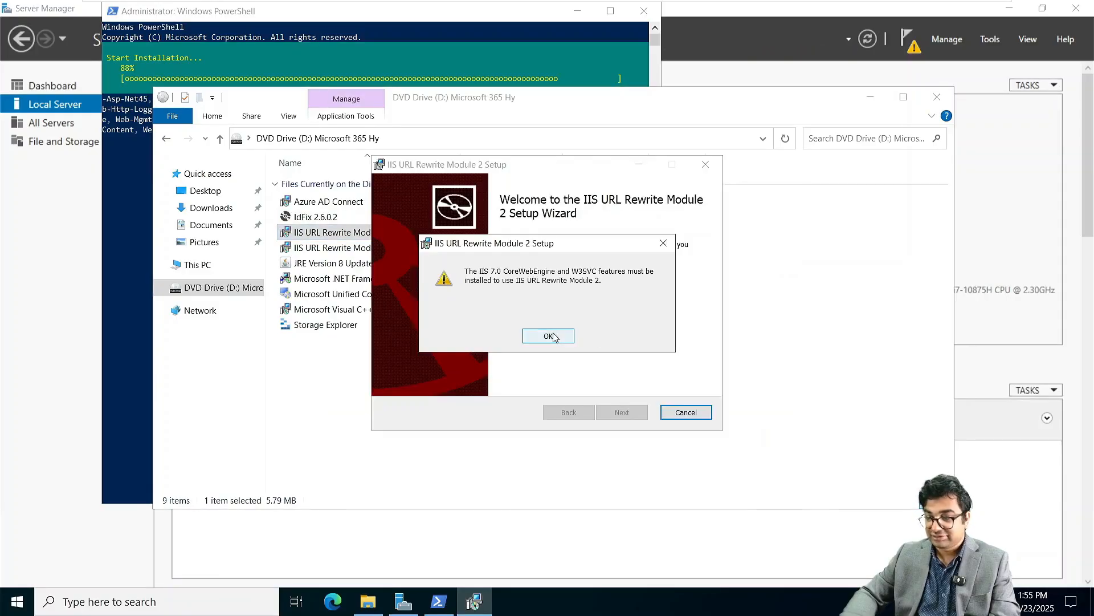
click(550, 336)
click(621, 411)
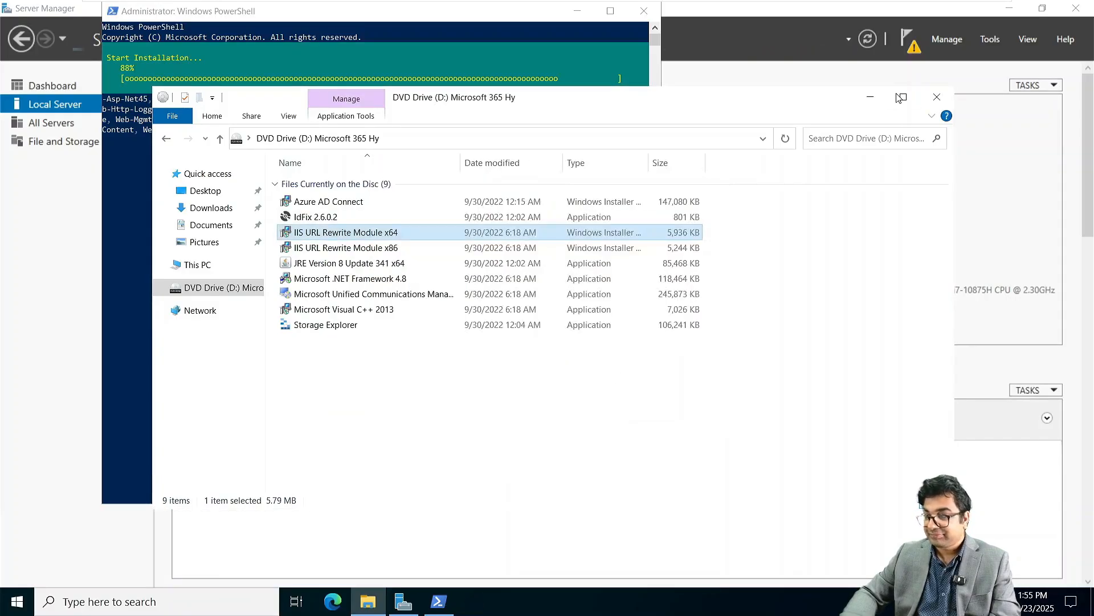
click(870, 96)
click(274, 223)
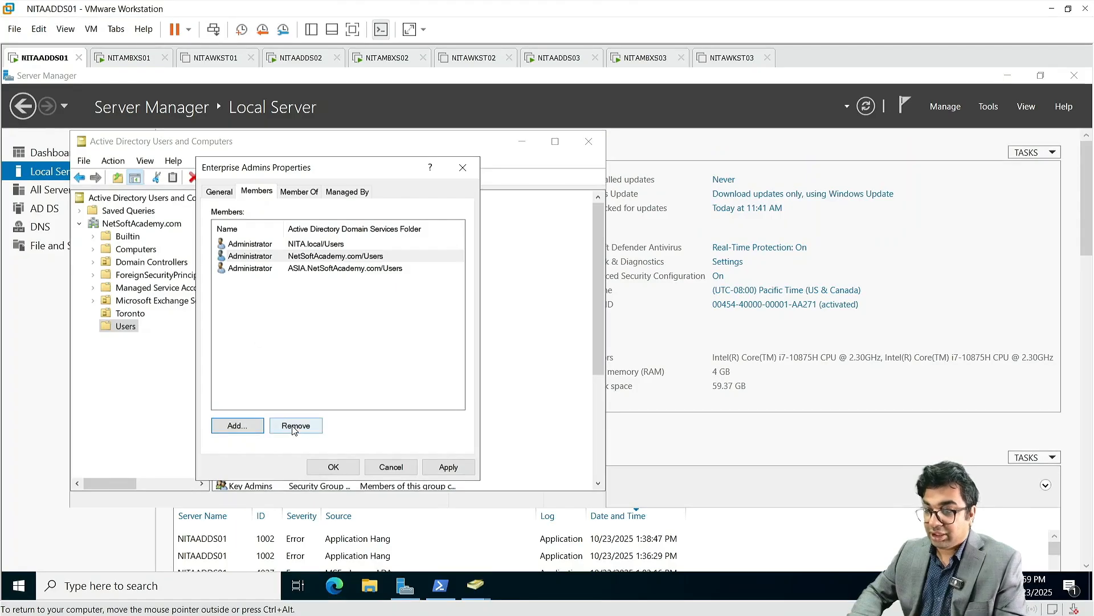
Step: Repeatedly try saving Administrator in Enterprise Admins, dismissing each user-not-found error
click(335, 473)
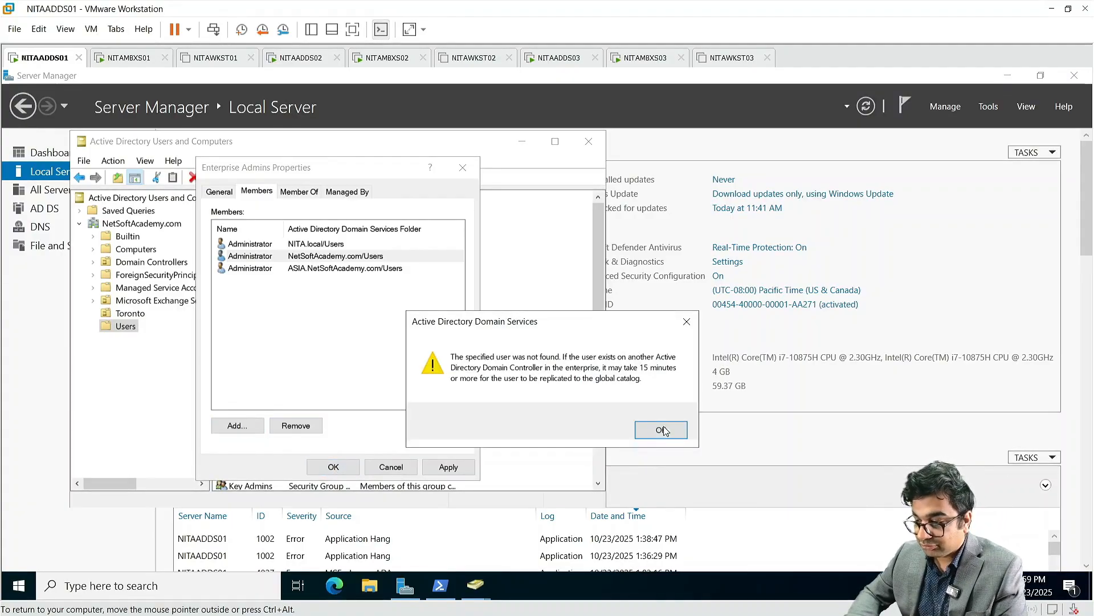
click(661, 430)
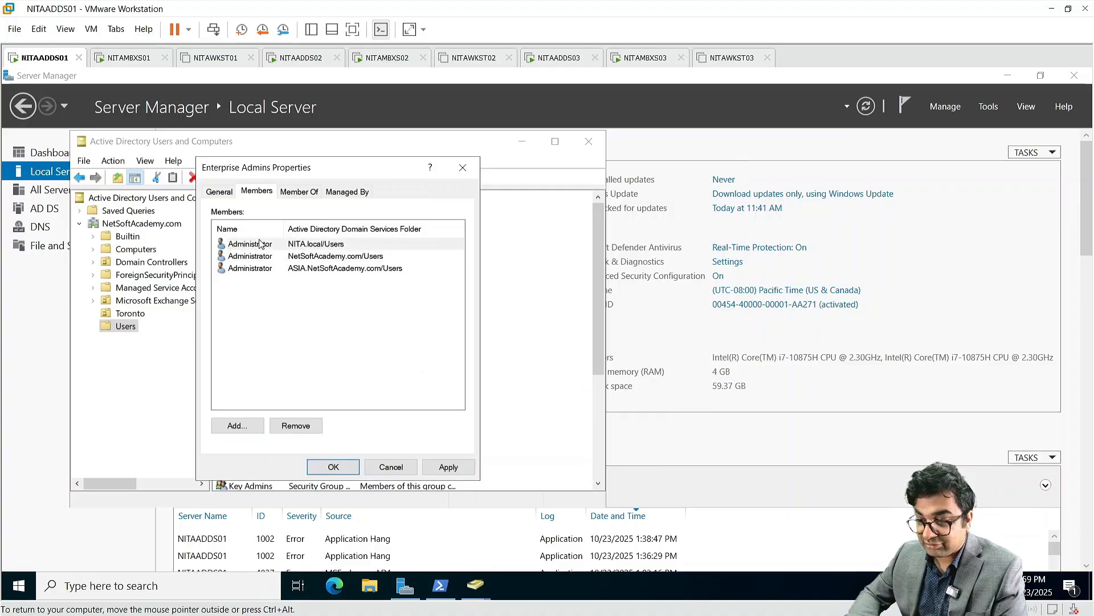
click(260, 244)
click(355, 469)
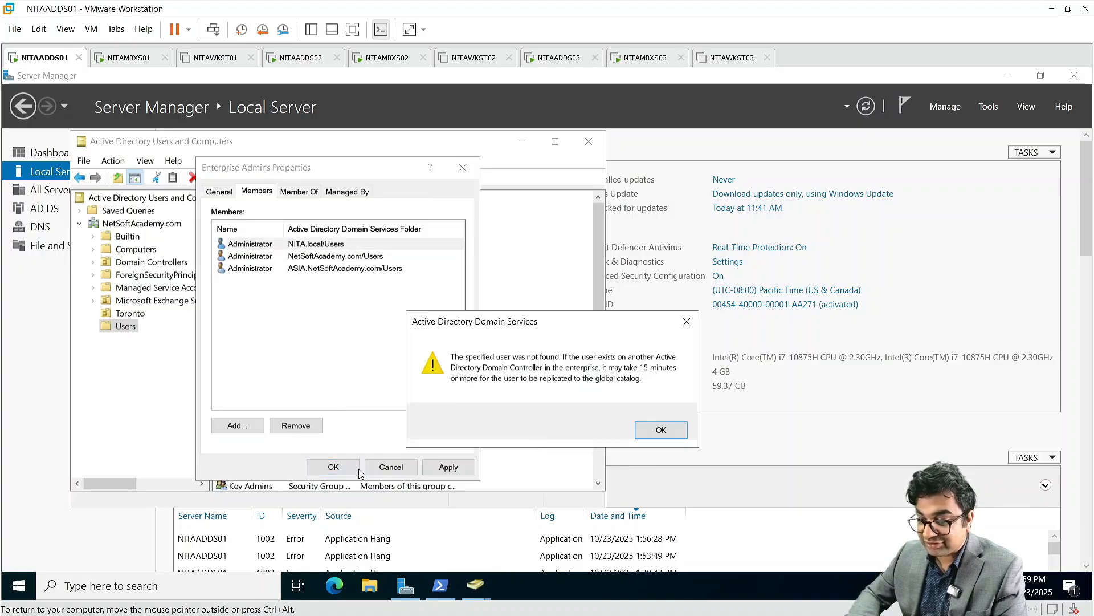
click(663, 429)
click(449, 466)
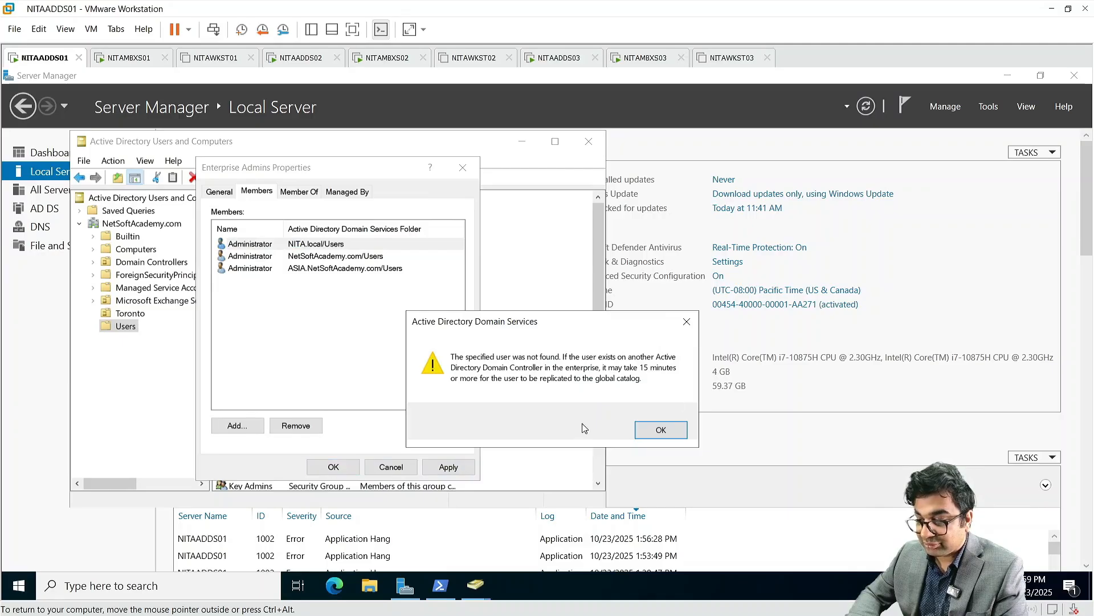
click(661, 426)
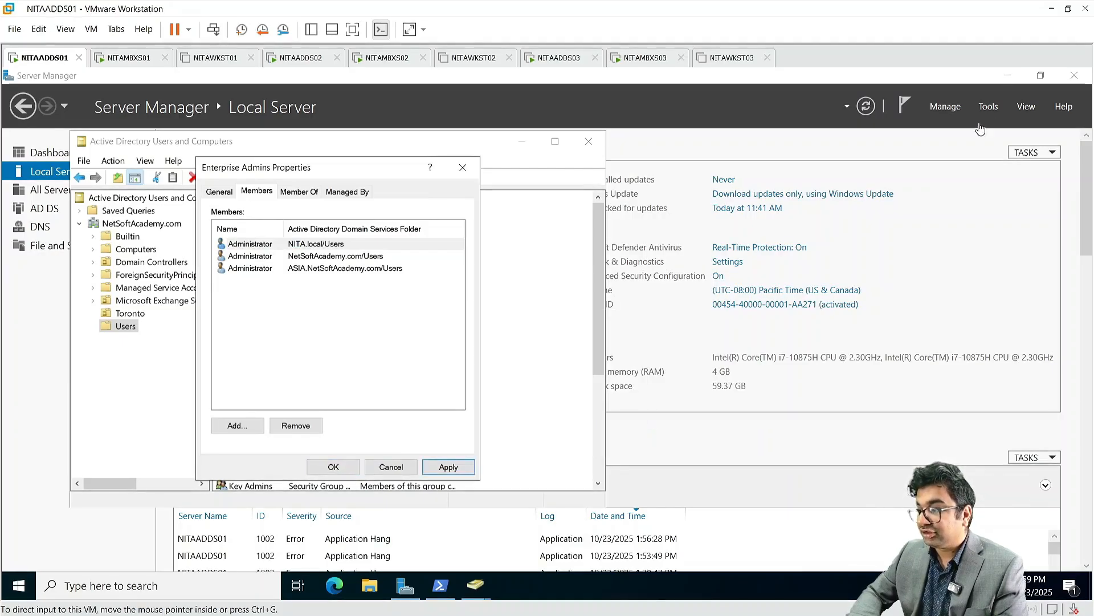
click(991, 108)
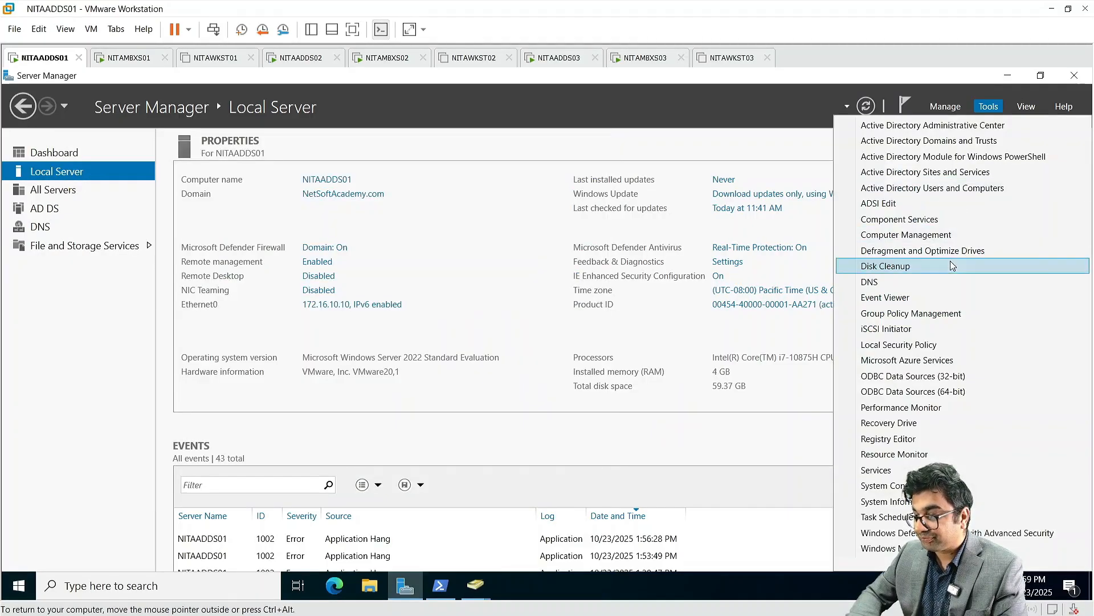
click(871, 282)
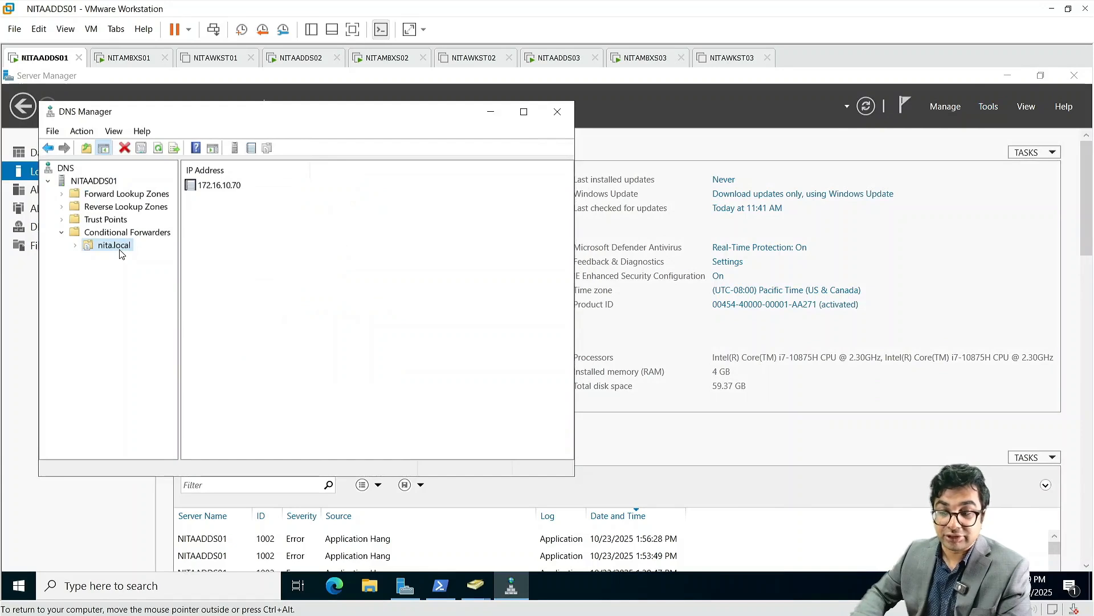
click(557, 112)
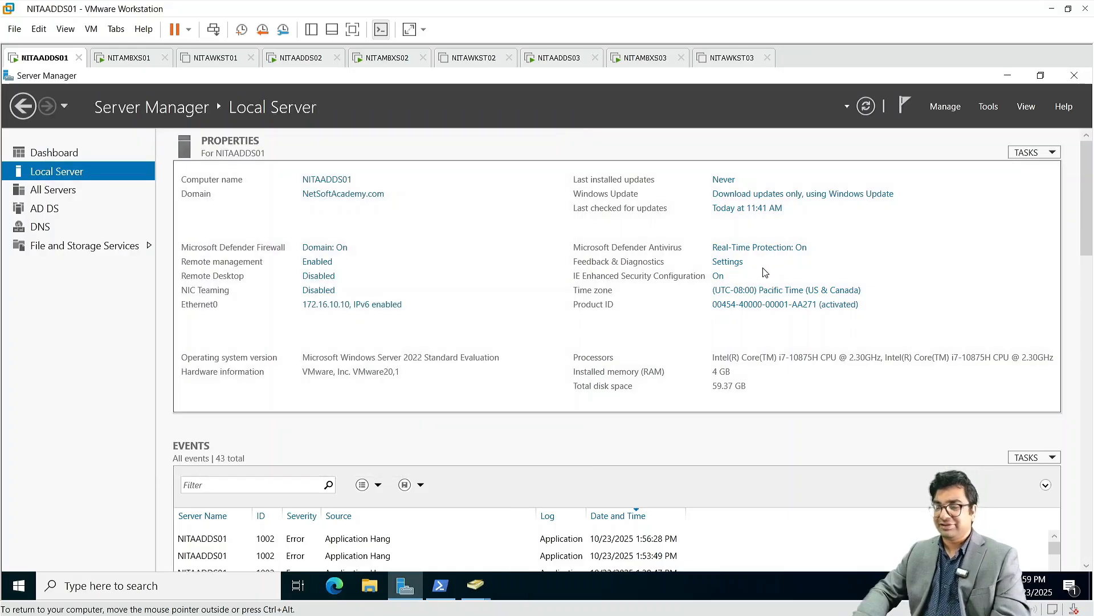
Step: Back in Active Directory Users and Computers, apply the Enterprise Admins membership change again
mouse_move(473, 592)
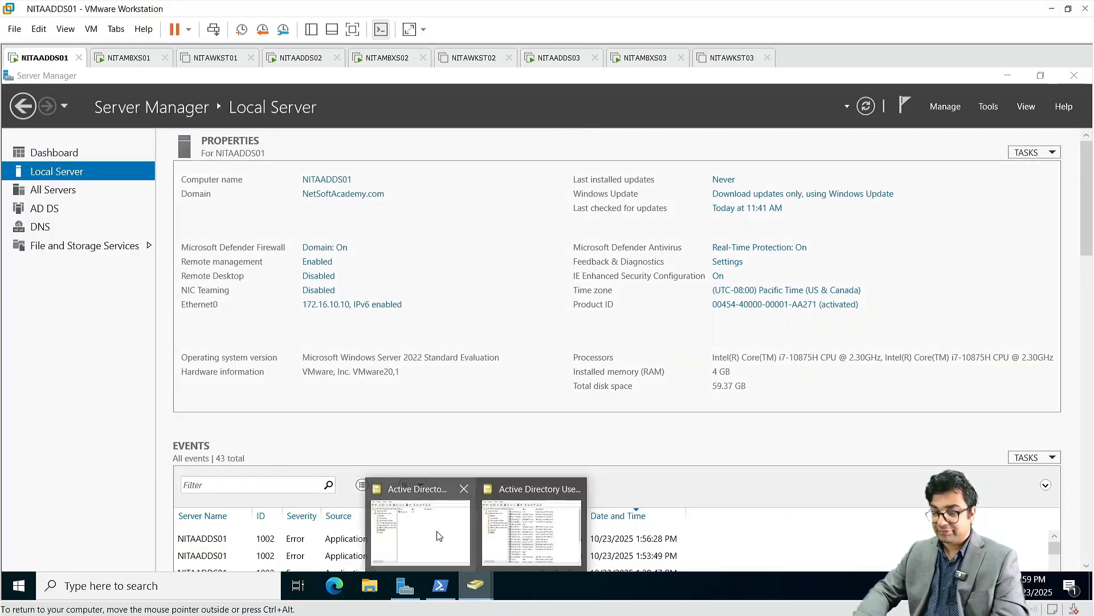
click(438, 530)
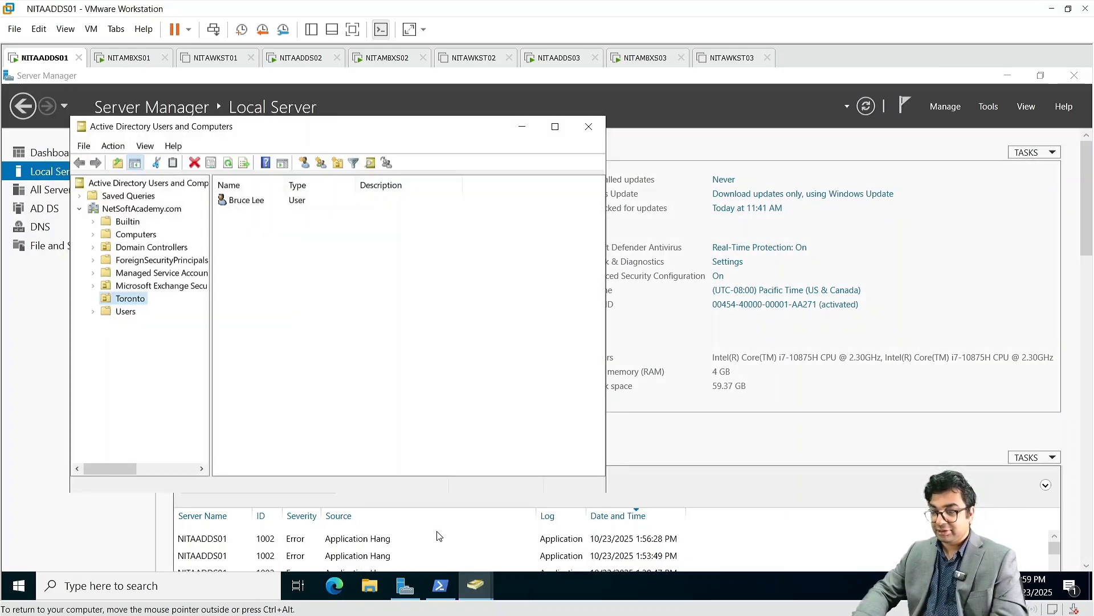
click(587, 127)
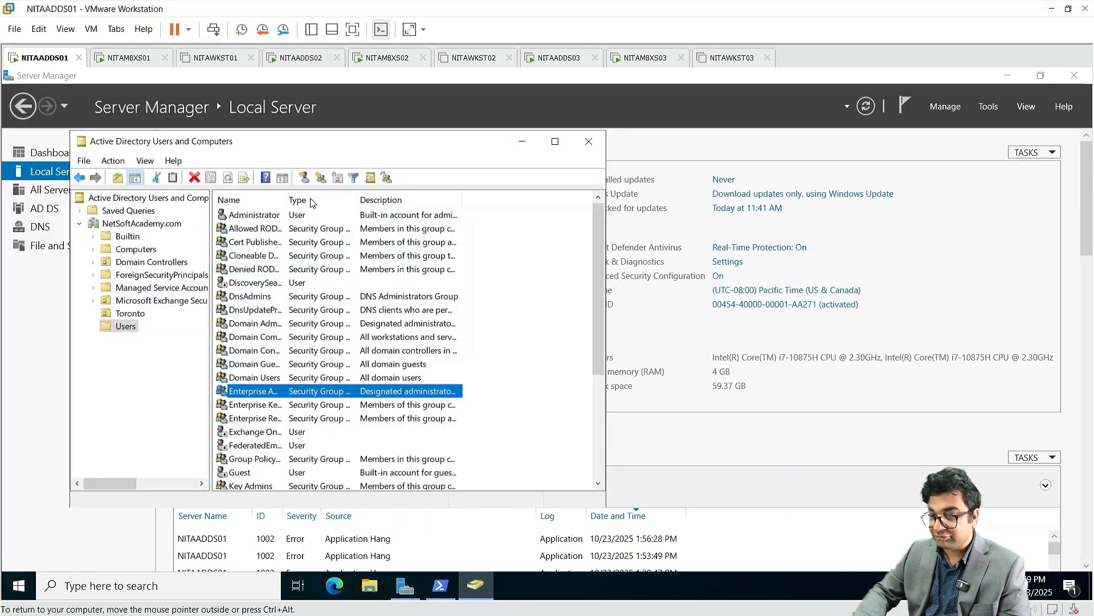
double_click(270, 394)
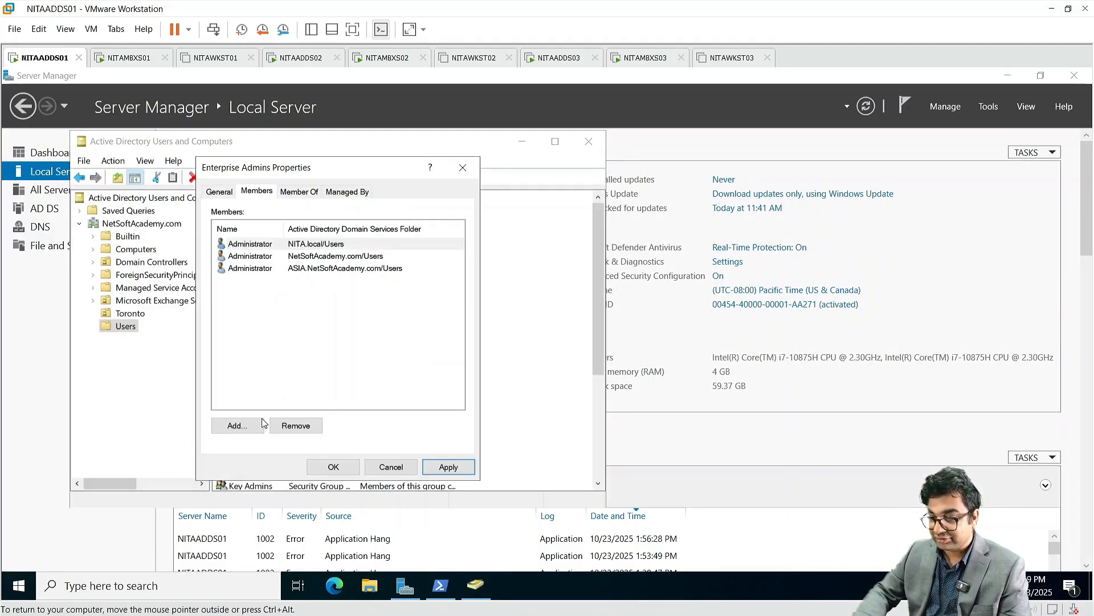
click(447, 467)
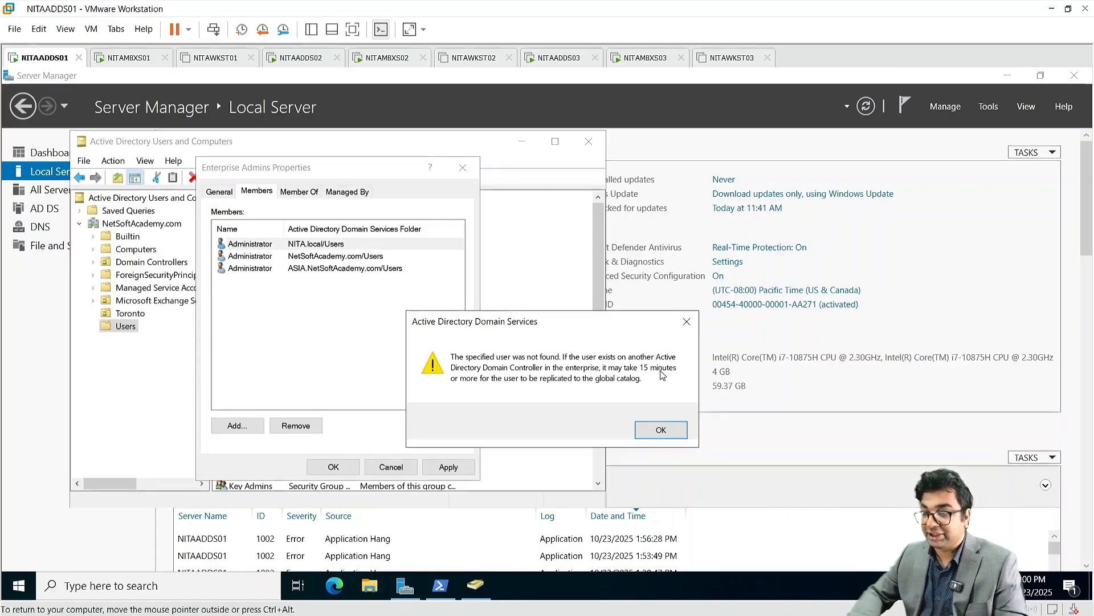
Step: Dismiss the repeated user-not-found errors, close Enterprise Admins and ADUC, and switch to NITAADDS03
click(661, 431)
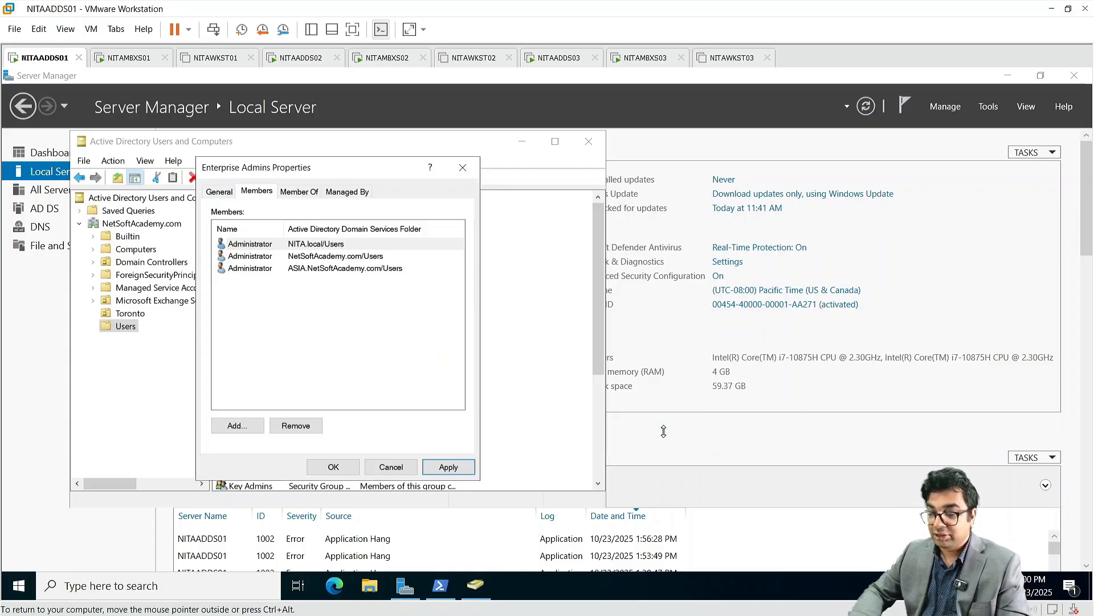
click(334, 469)
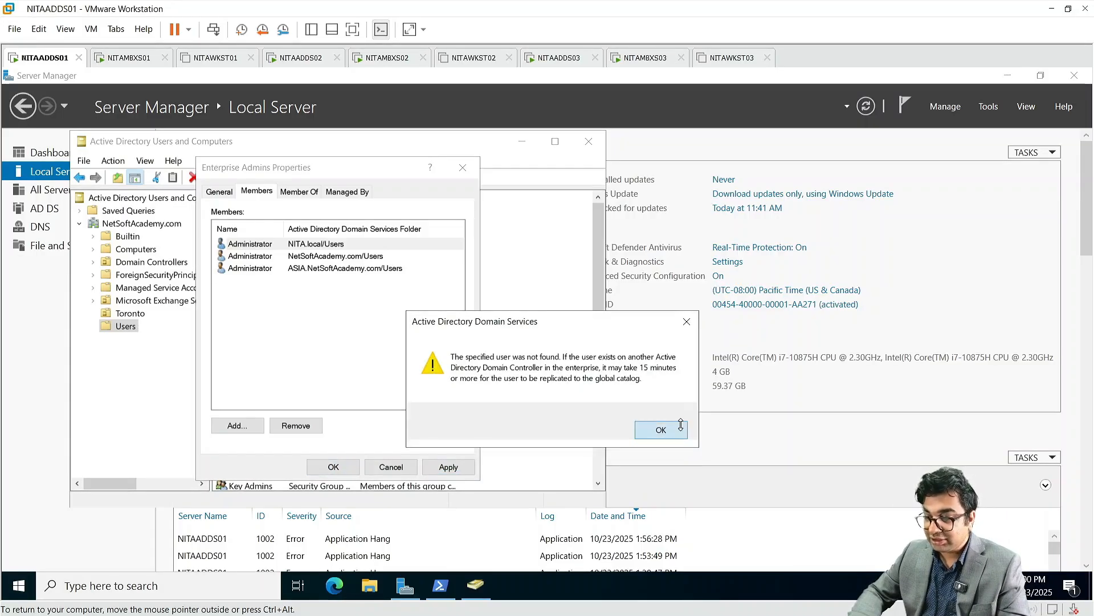
click(661, 430)
click(479, 175)
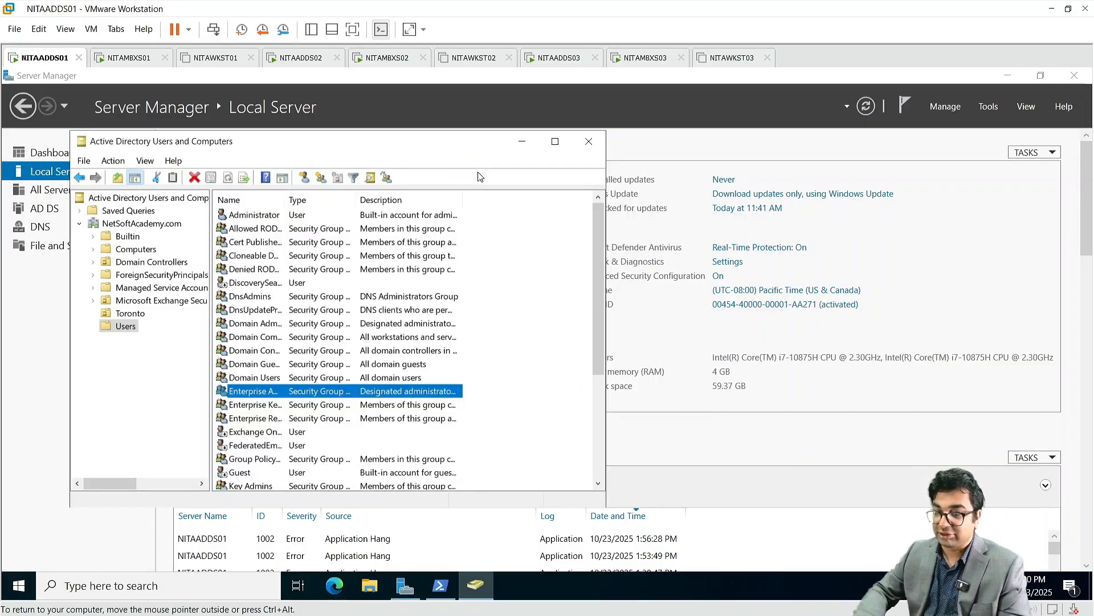
click(596, 141)
click(566, 62)
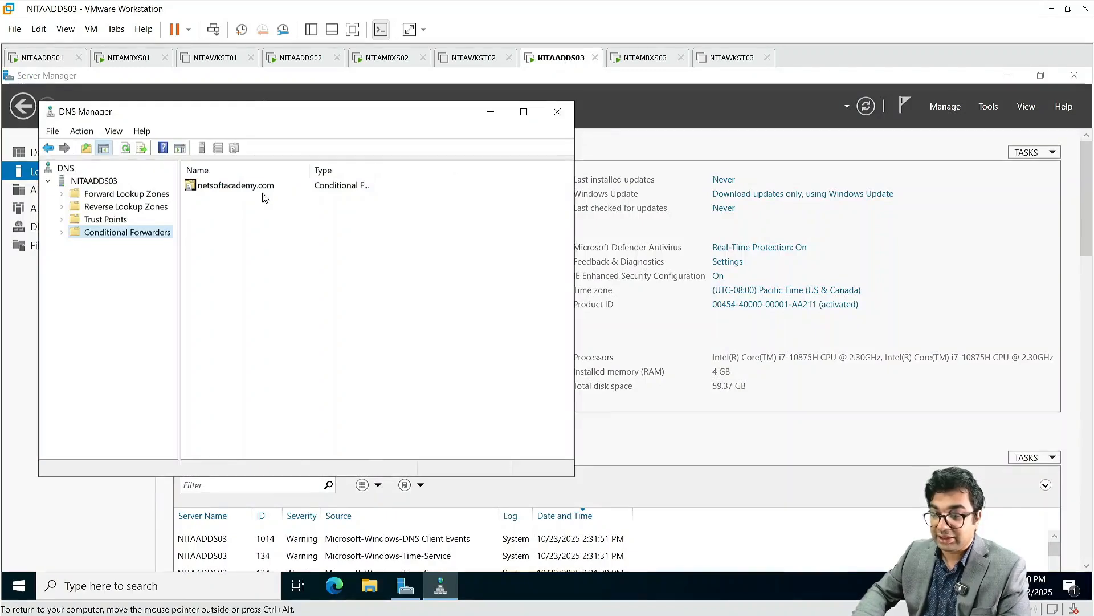
Step: Close DNS Manager and connect Active Directory Users and Computers to the NetSoftAcademy.com domain
click(563, 111)
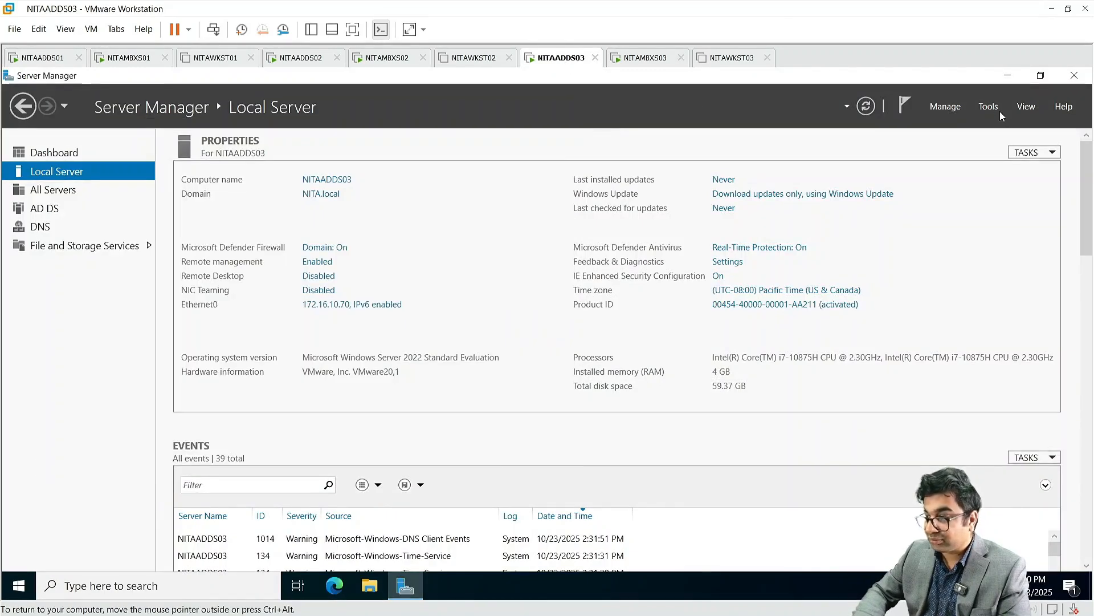
click(990, 107)
click(932, 188)
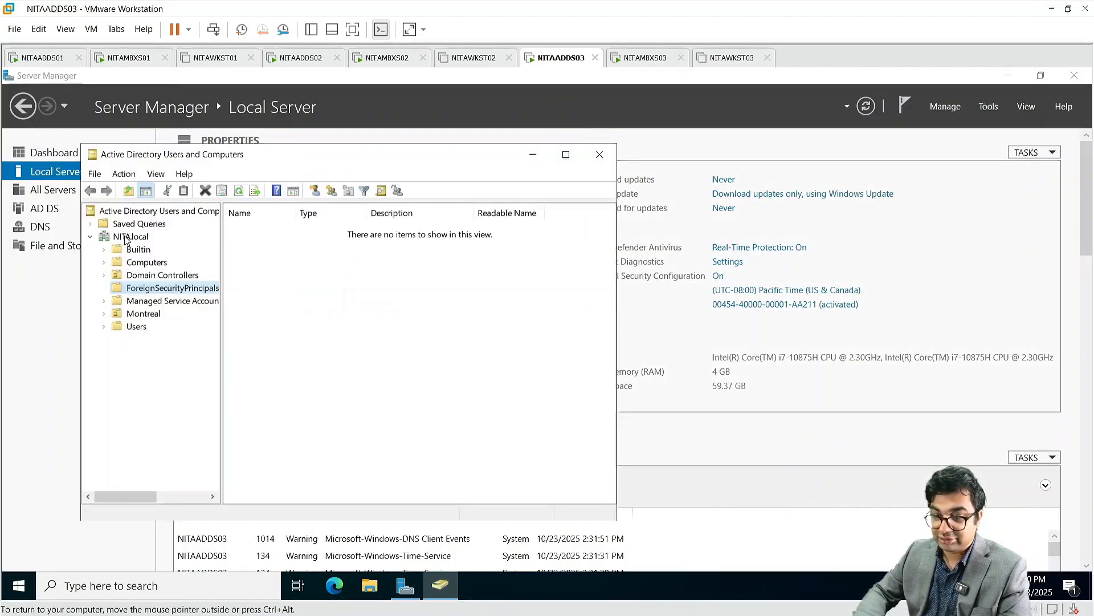
right_click(129, 238)
click(191, 278)
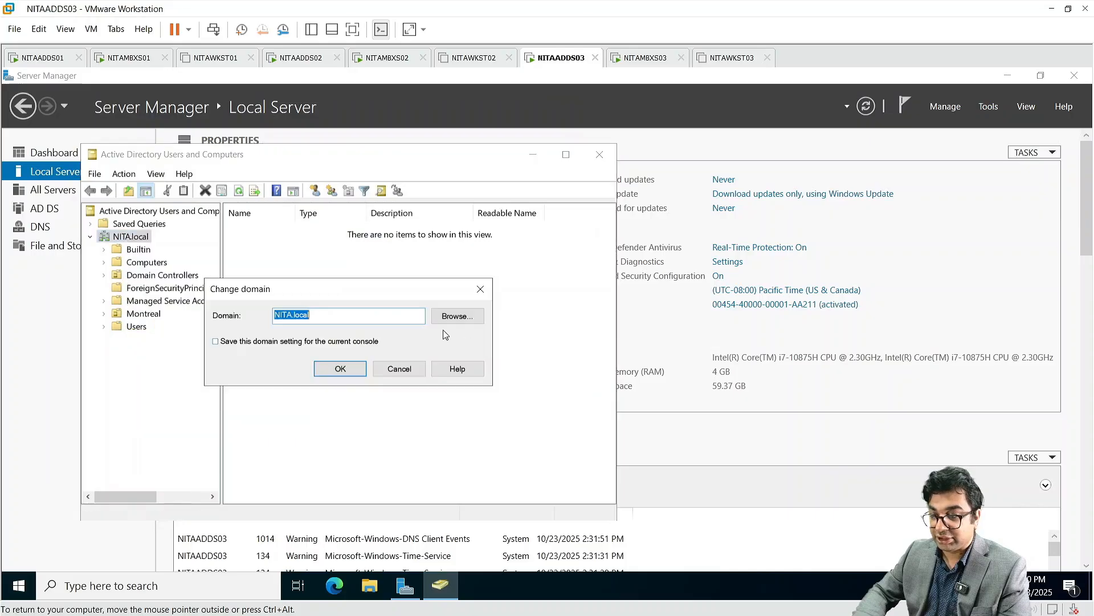
click(457, 316)
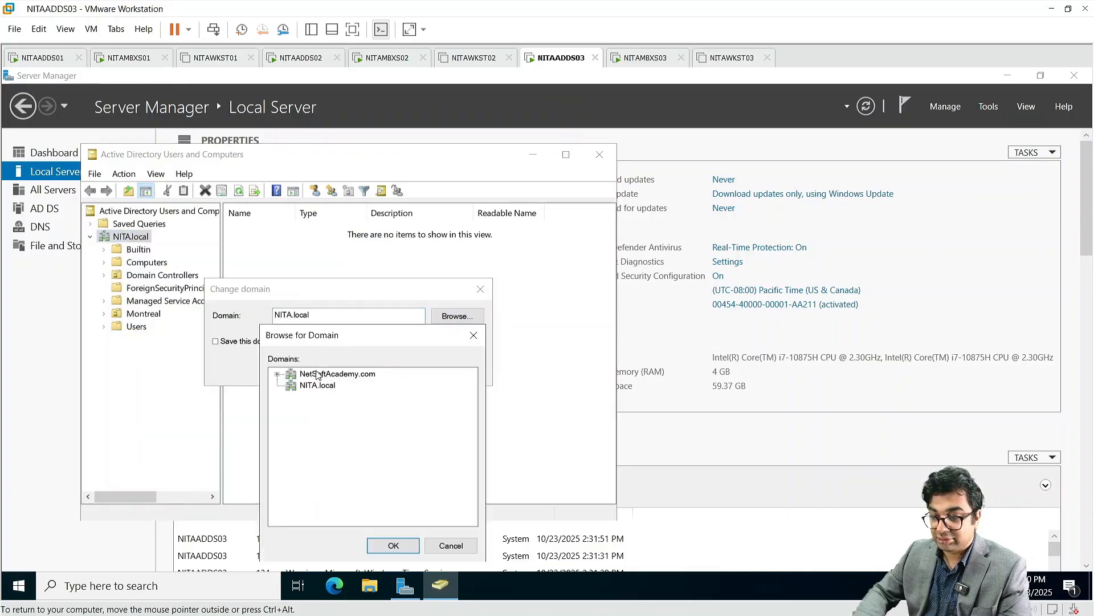
click(317, 375)
click(391, 546)
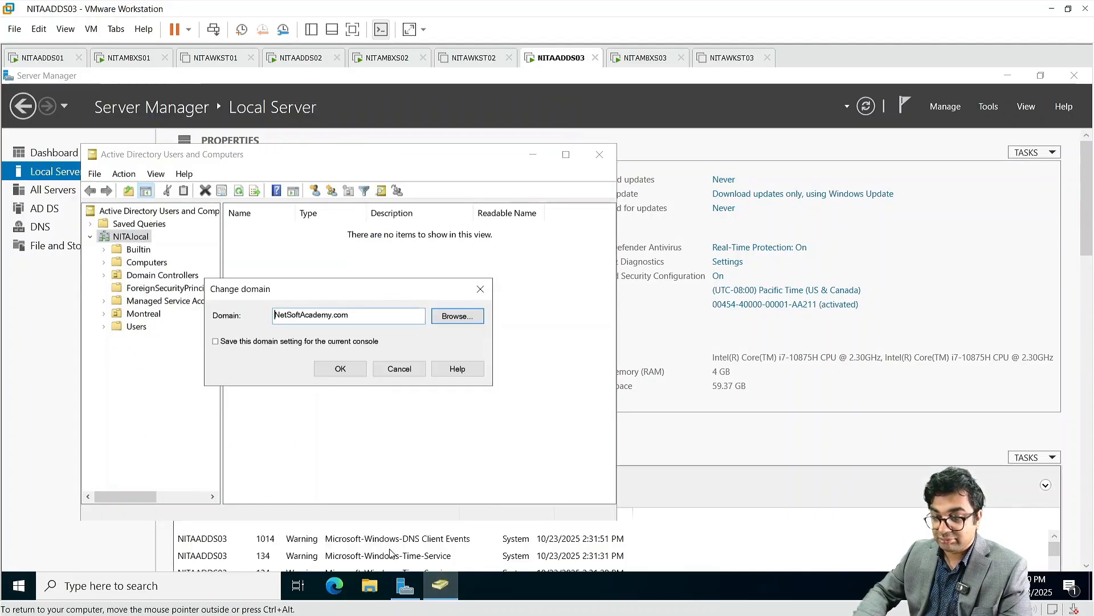
click(340, 368)
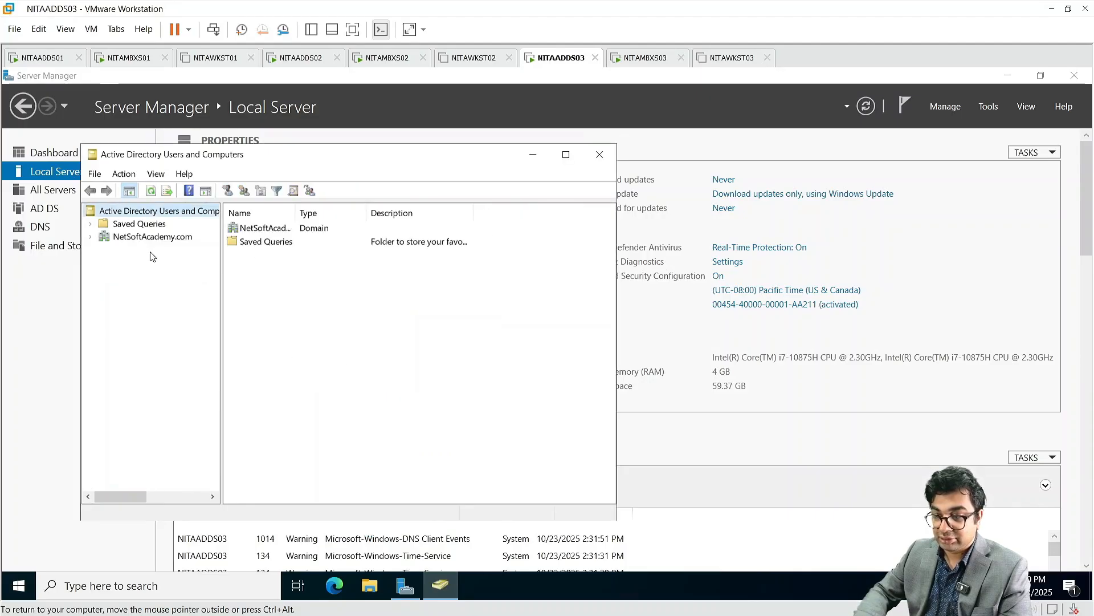
Step: Review the Enterprise Admins members in NetSoftAcademy.com Users, then close and return to NITAADDS01
click(143, 238)
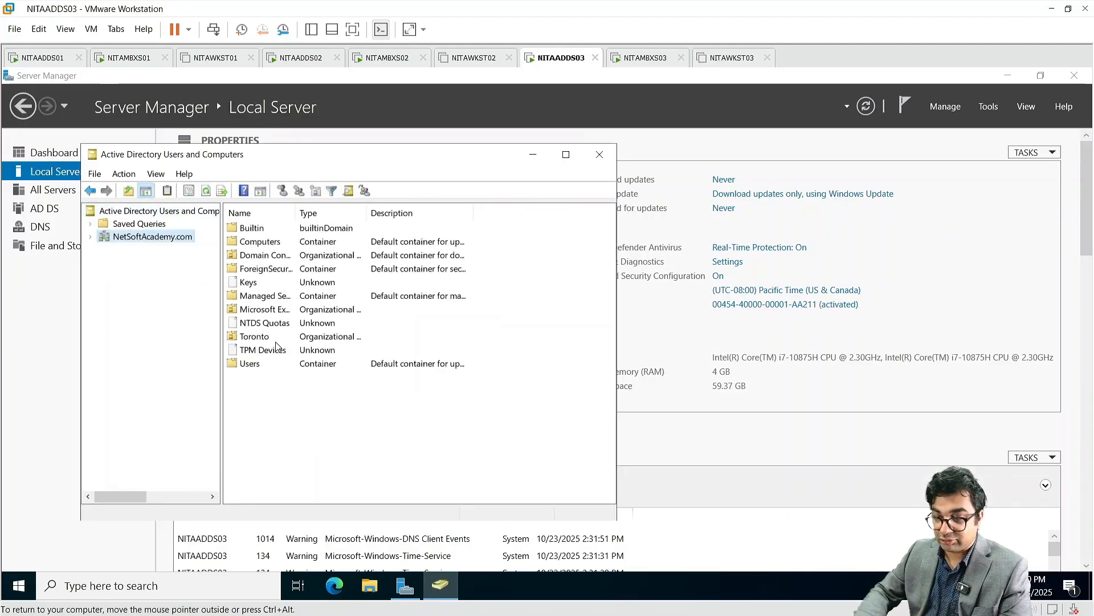
double_click(254, 365)
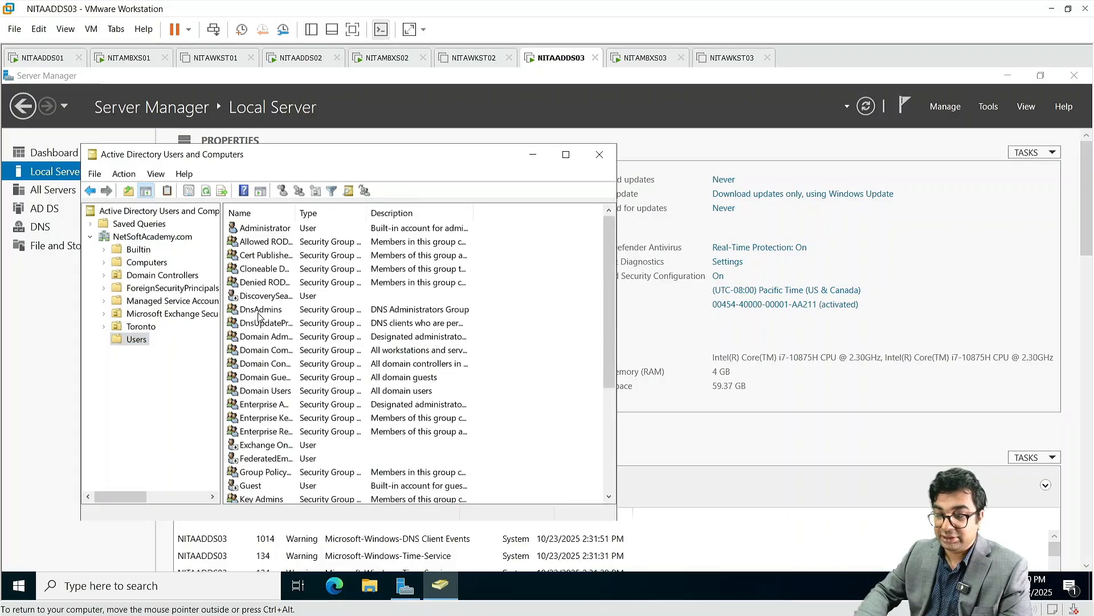
click(266, 405)
double_click(267, 405)
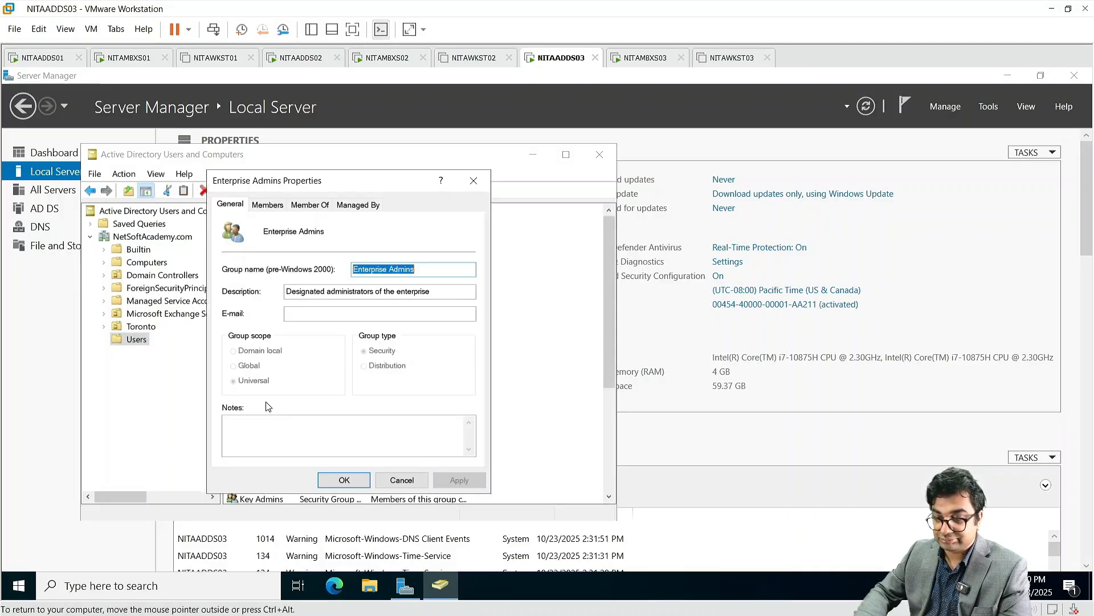
click(277, 206)
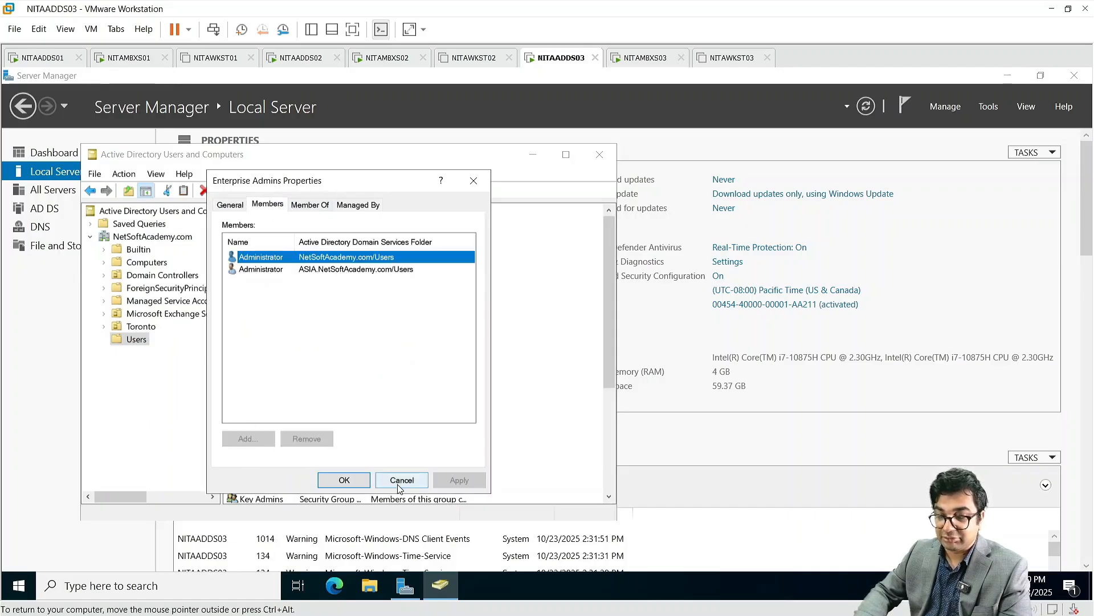
click(344, 480)
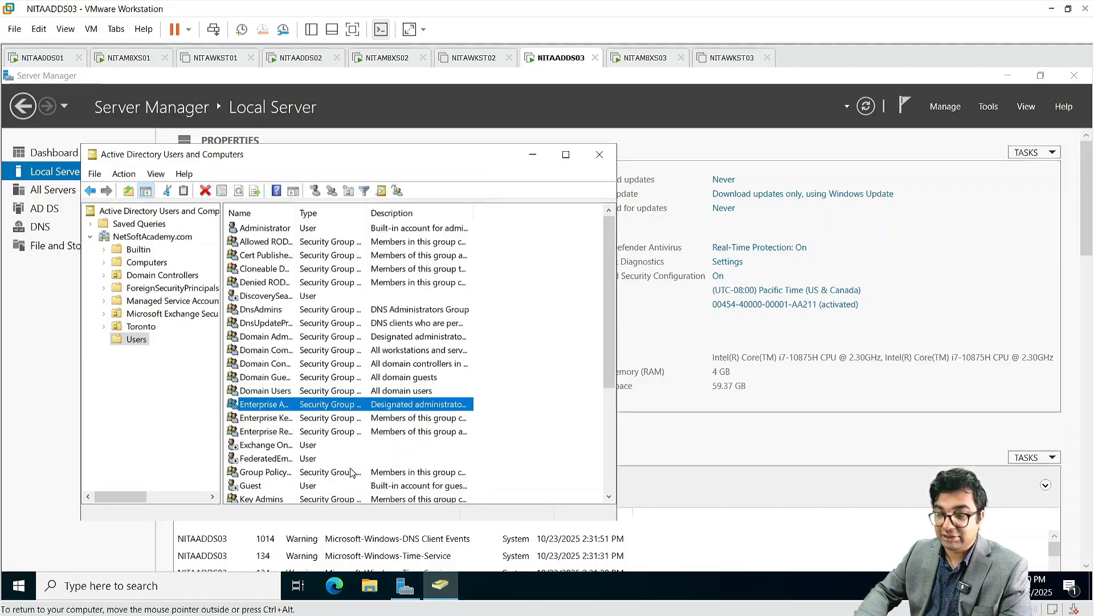
click(599, 154)
click(53, 58)
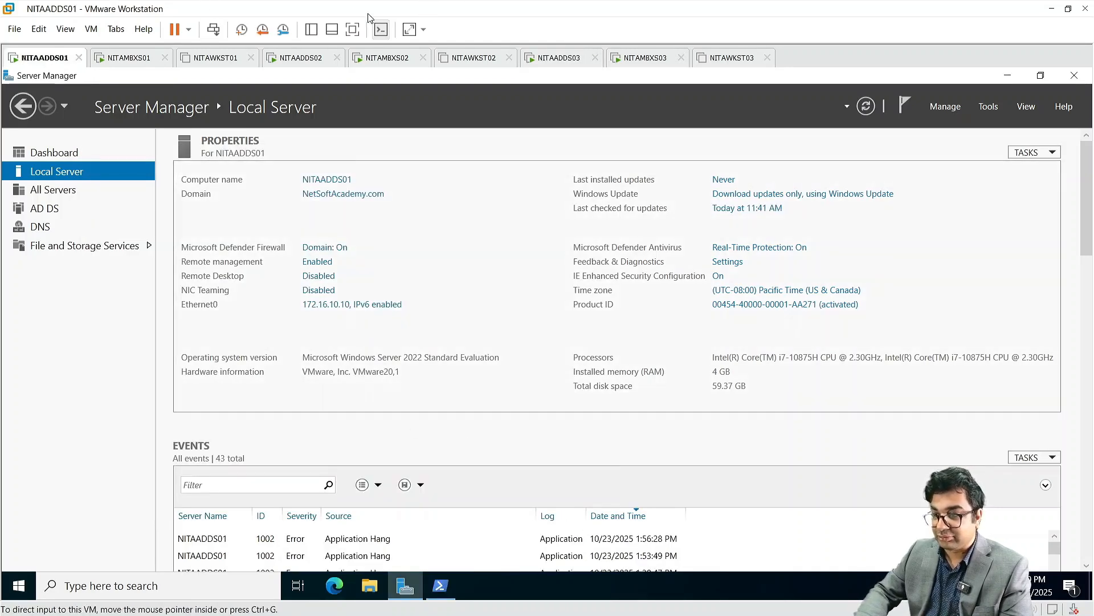
Step: In Active Directory Users and Computers, show the Organization Management group's members under Microsoft Exchange Security Groups
click(352, 29)
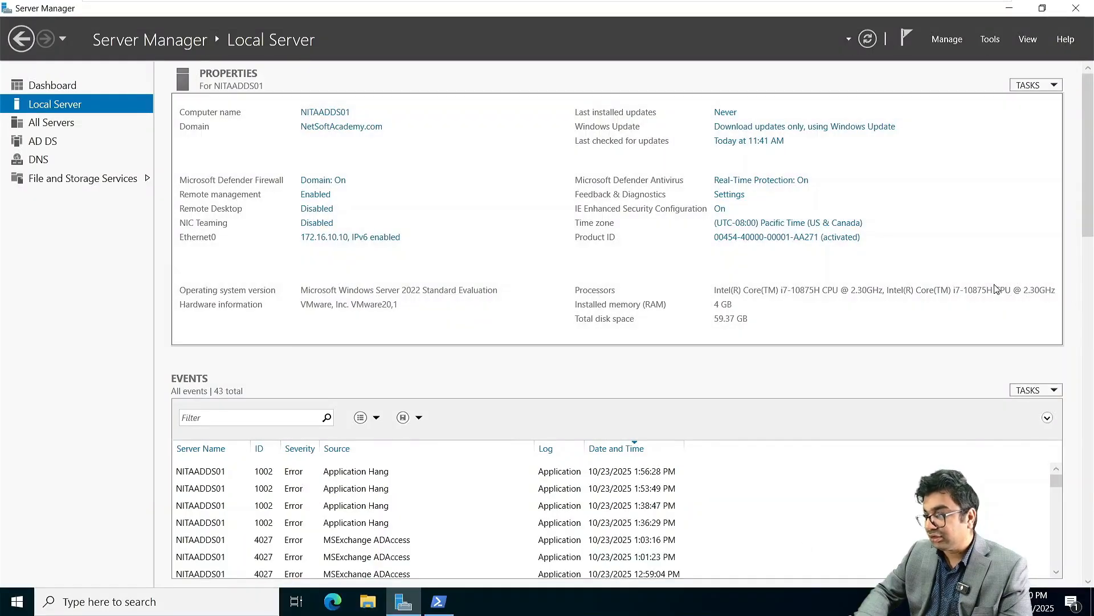
click(990, 39)
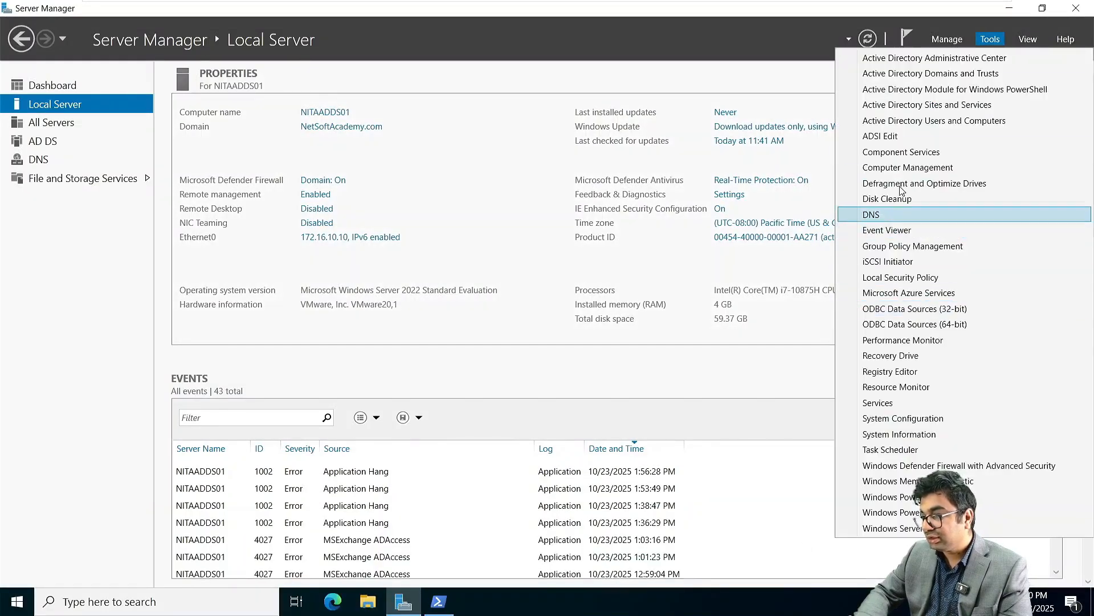
click(886, 125)
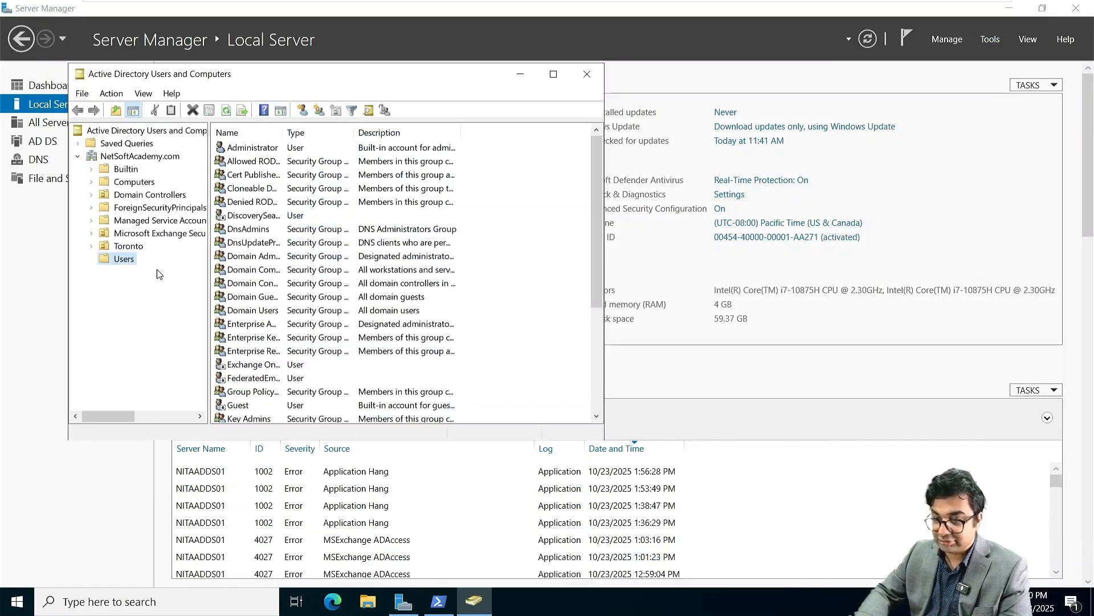
click(149, 233)
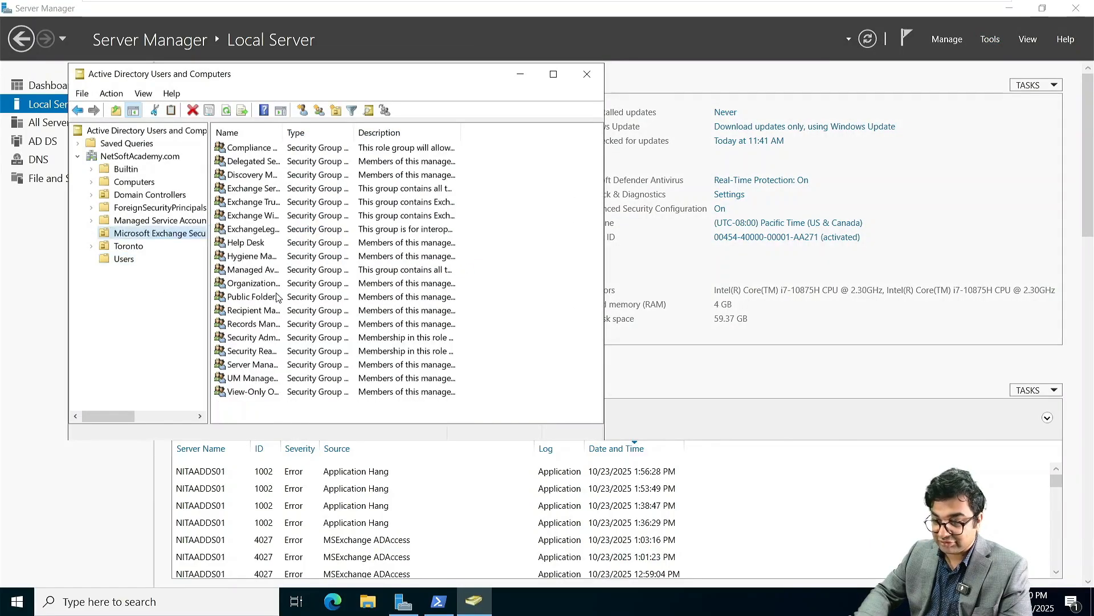
double_click(260, 283)
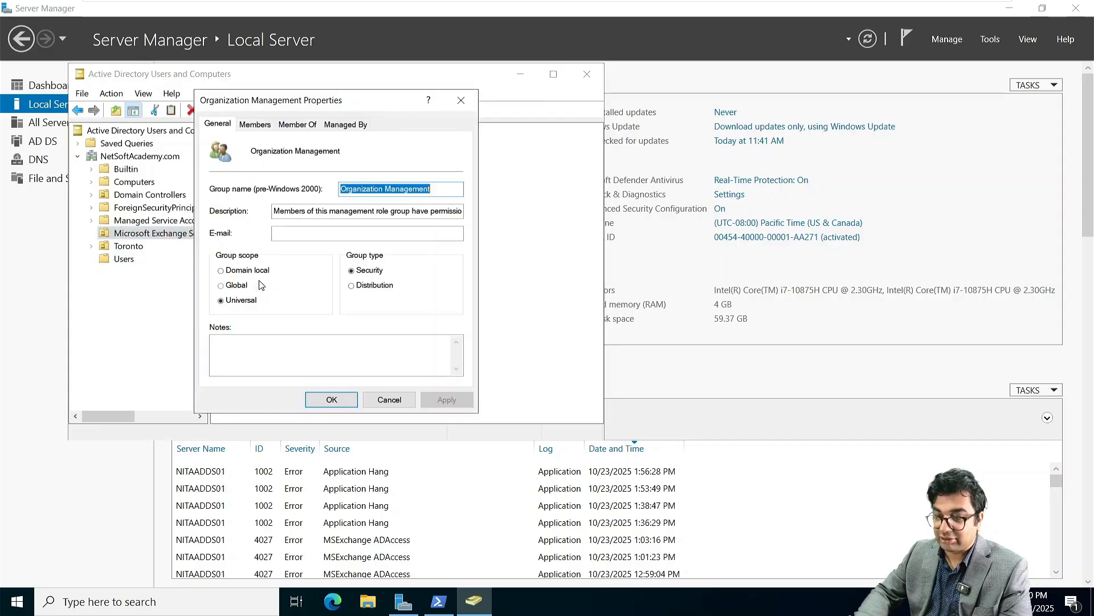
click(255, 126)
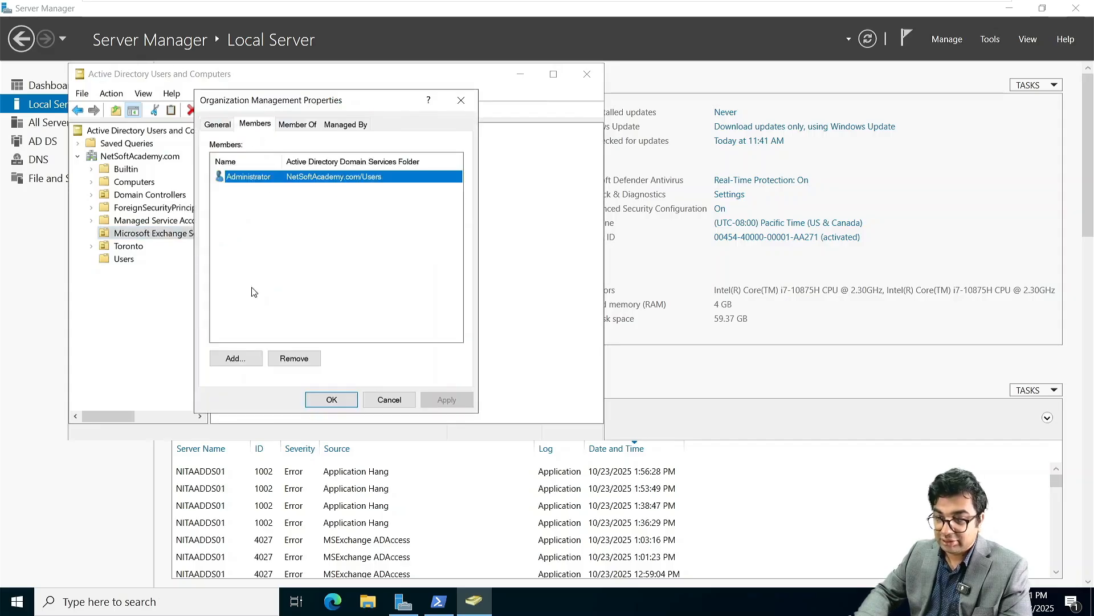
Step: Add NITA.local's Administrator as a member of Organization Management and apply
click(236, 359)
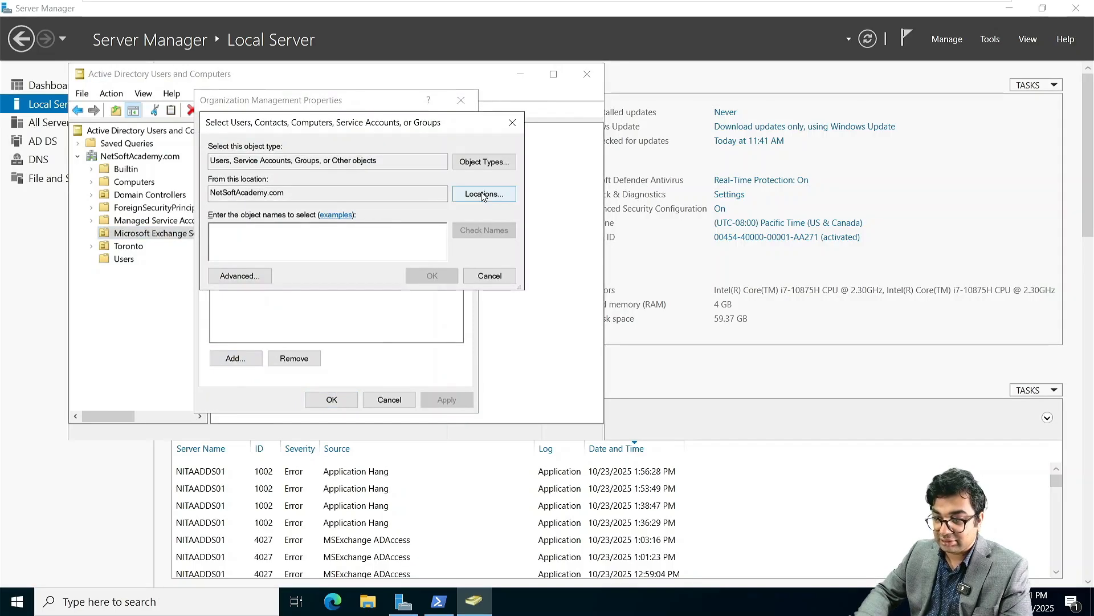
click(482, 195)
click(265, 227)
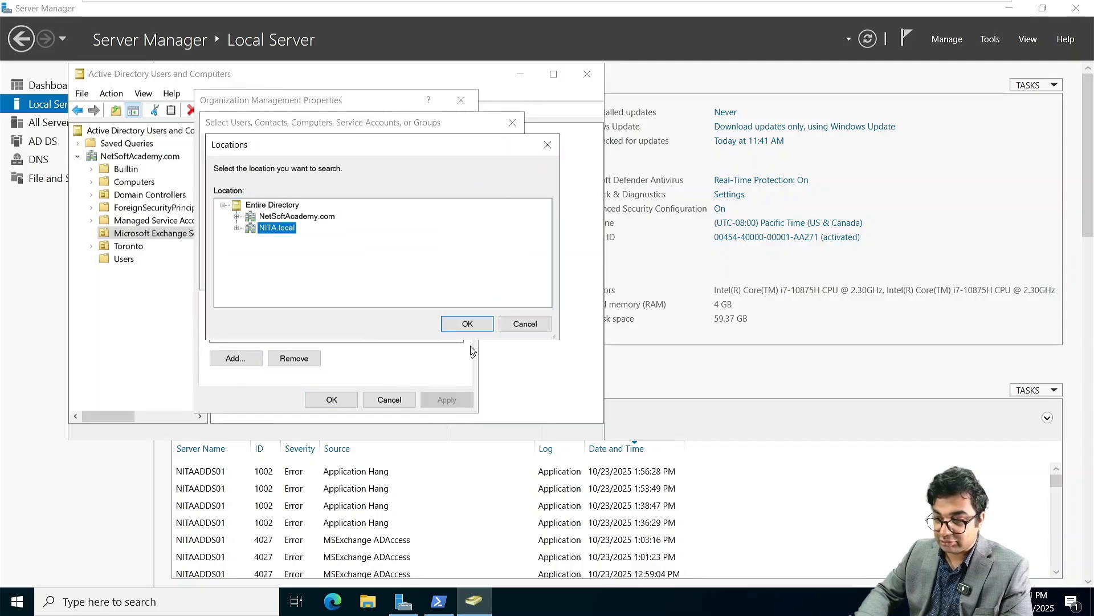
click(467, 324)
text(A)
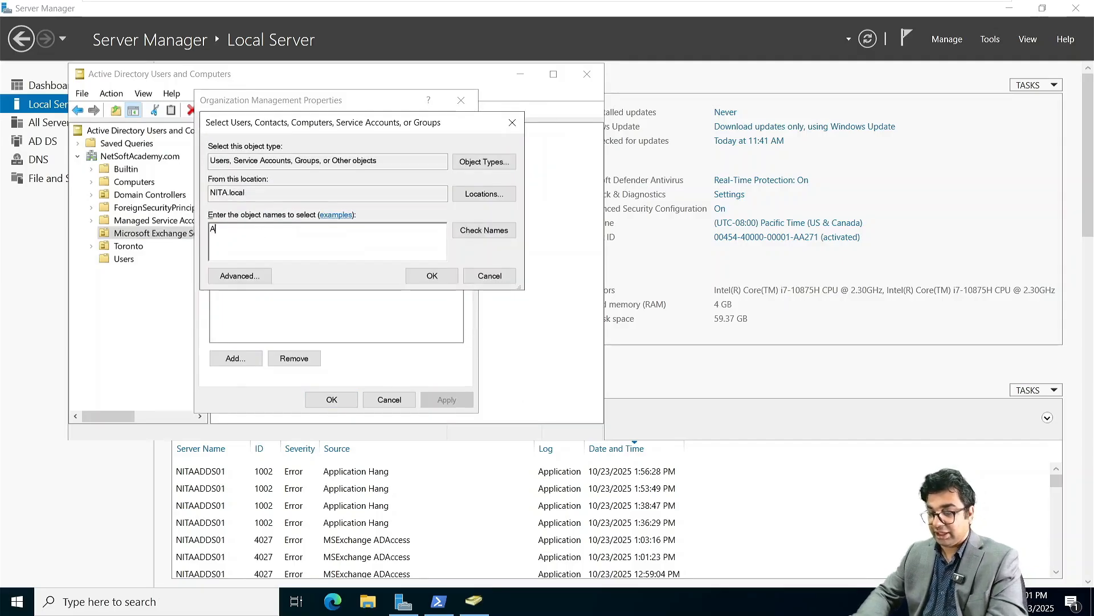
text(dmin)
key(Return)
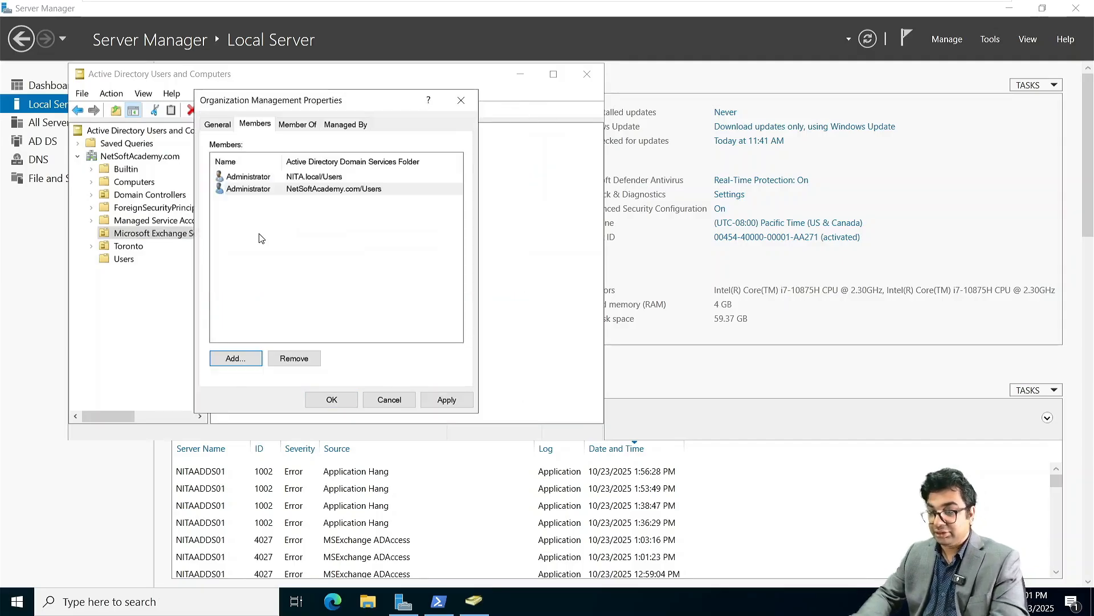
click(442, 399)
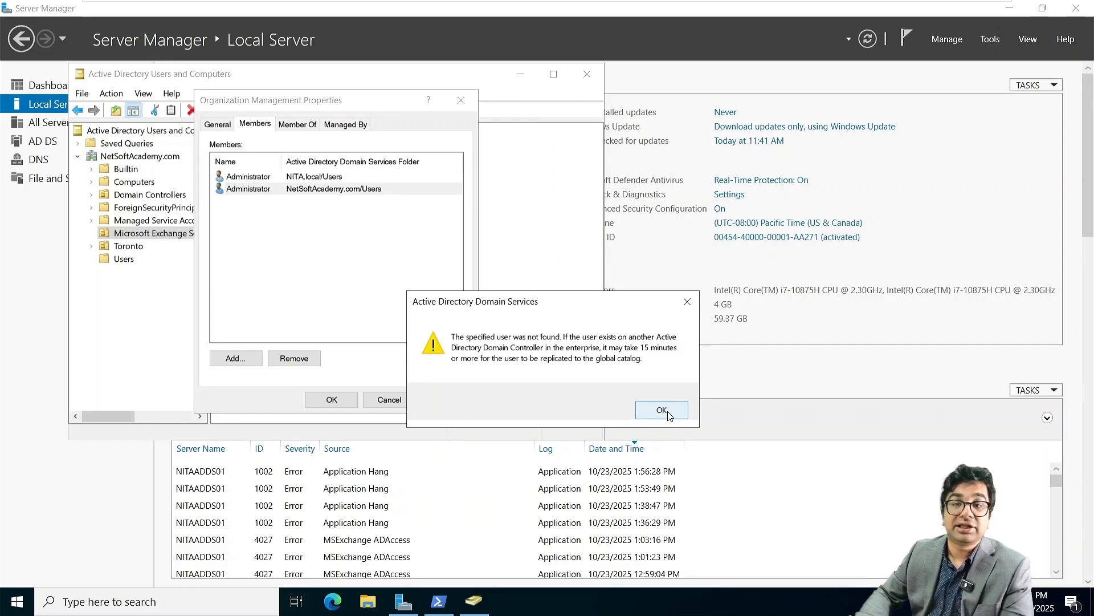
Step: Dismiss the user-not-found errors and close Organization Management properties without saving
click(662, 410)
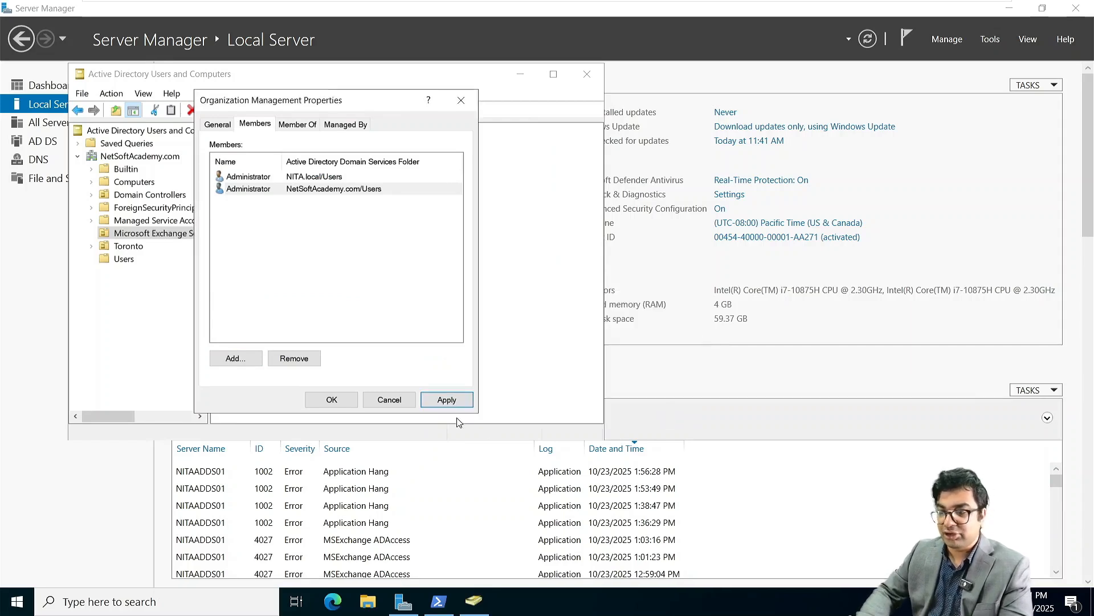
click(331, 400)
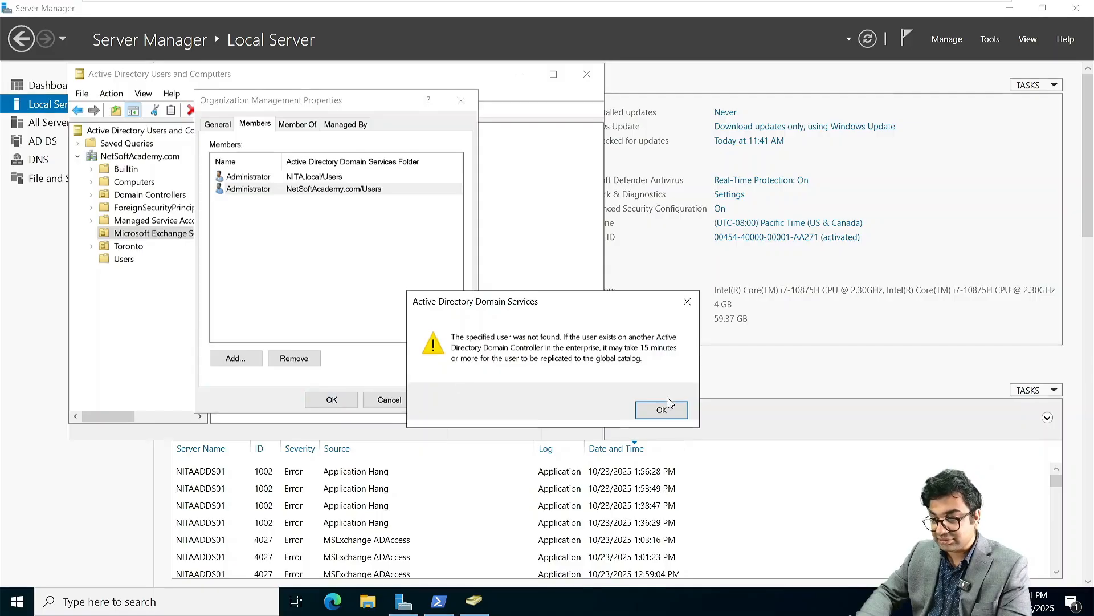
click(662, 409)
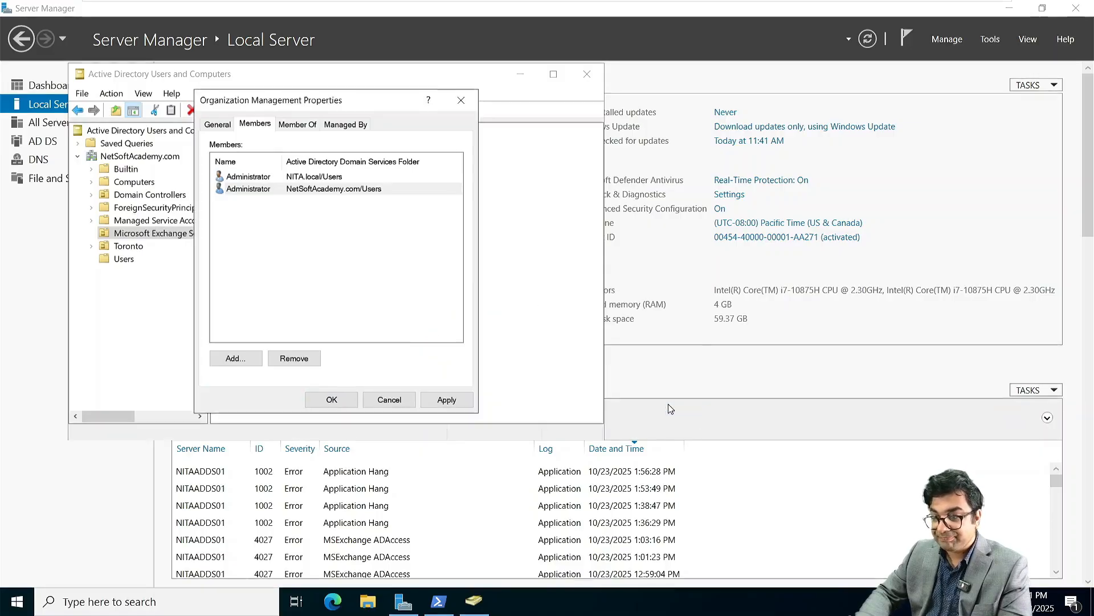
click(461, 101)
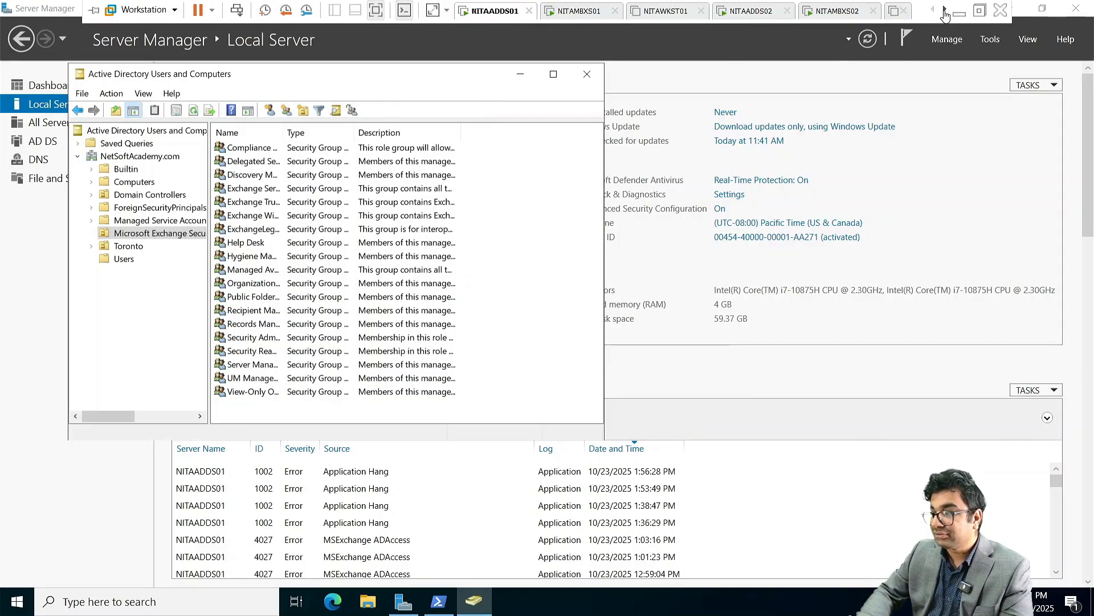
Step: Switch to NITAMBXS03 and launch the IIS URL Rewrite Module x64 installer from the DVD
click(944, 11)
click(944, 11)
click(945, 11)
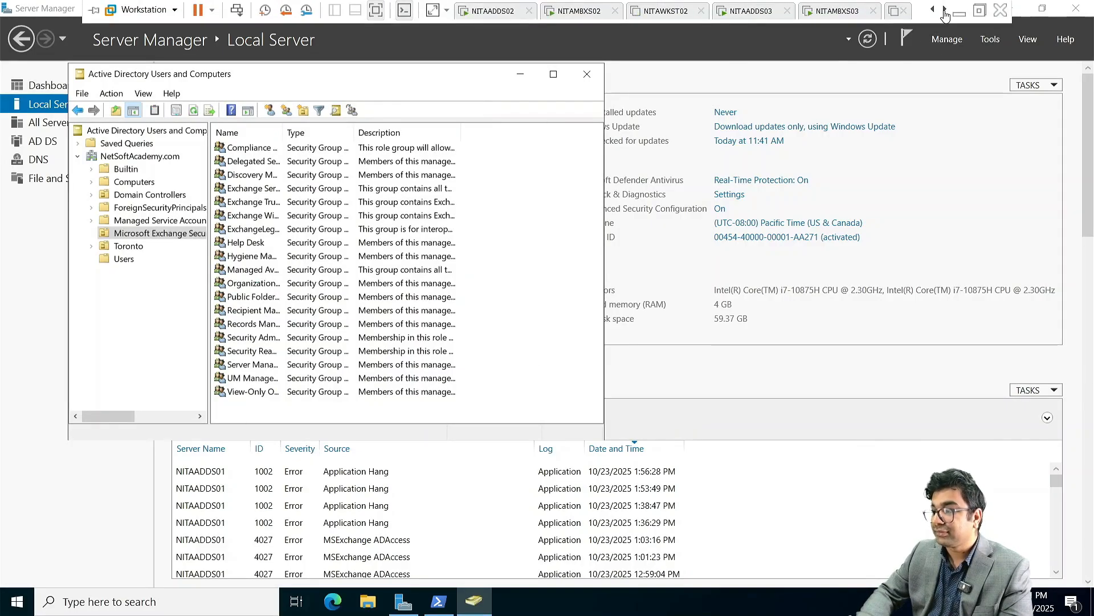
click(828, 14)
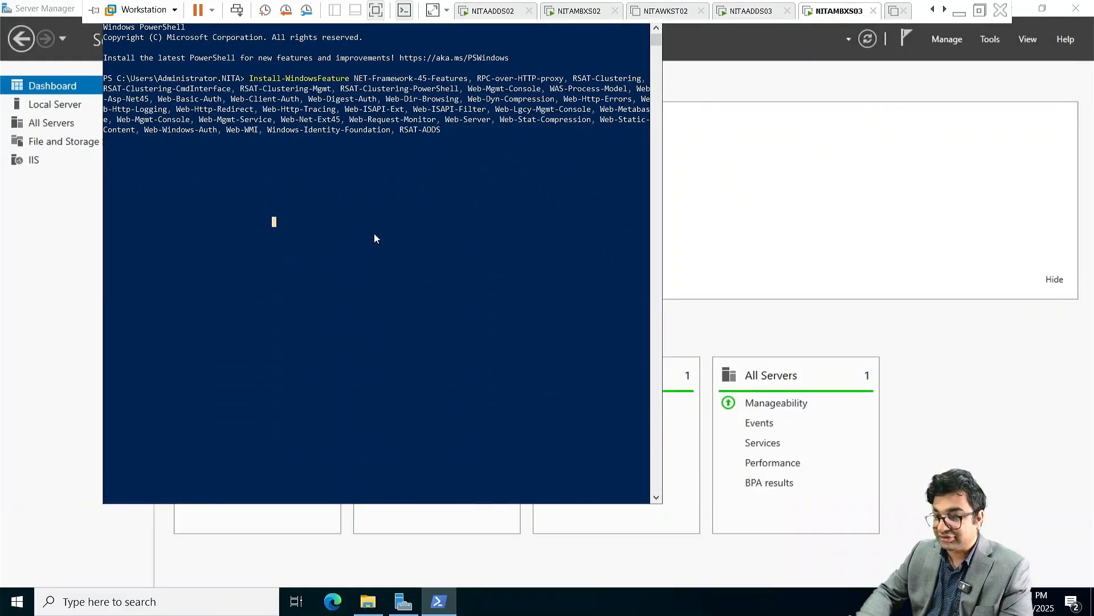
click(369, 601)
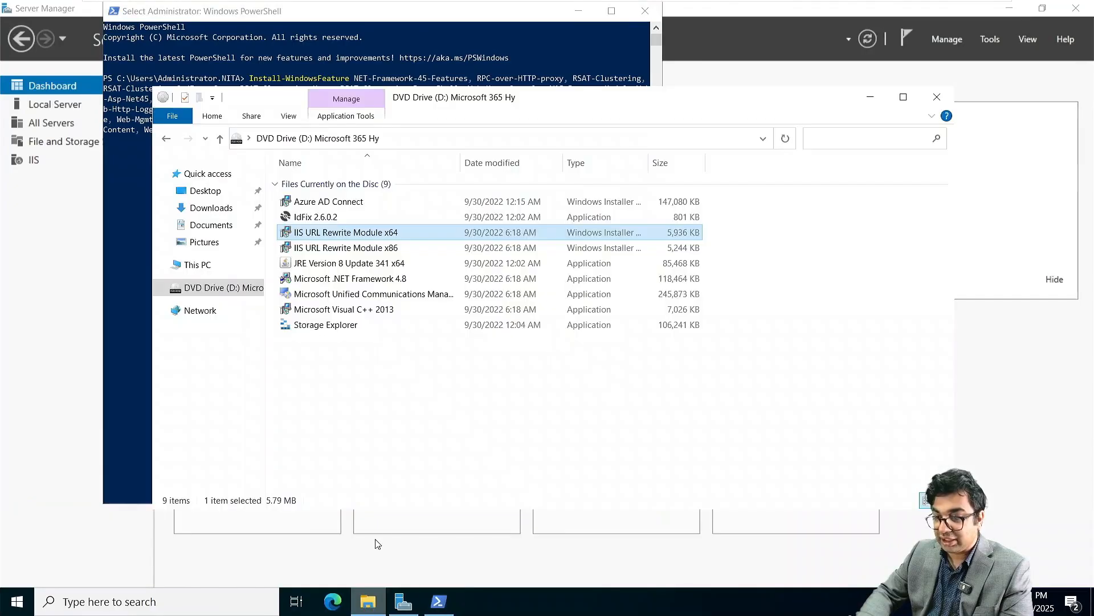
double_click(340, 234)
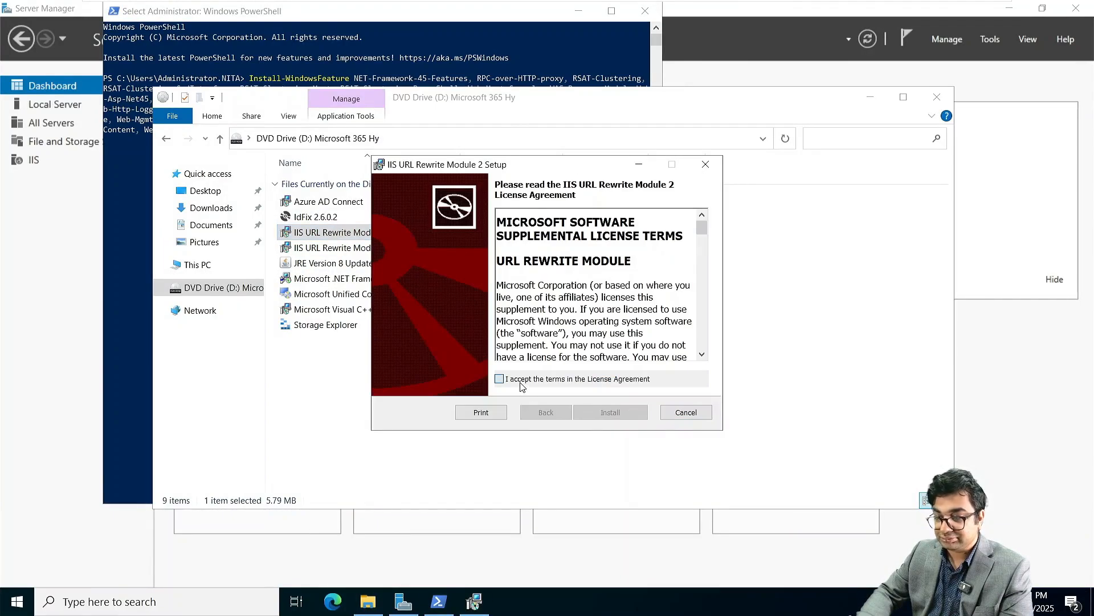
Step: Accept the license, install the rewrite module, and finish the setup wizard
click(521, 382)
click(608, 412)
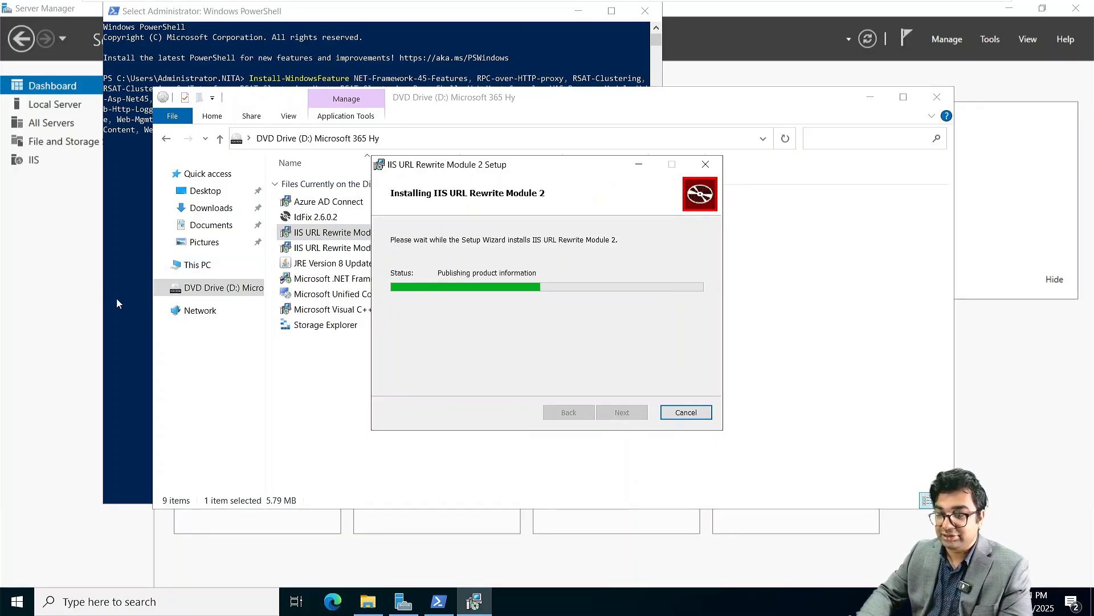
click(129, 307)
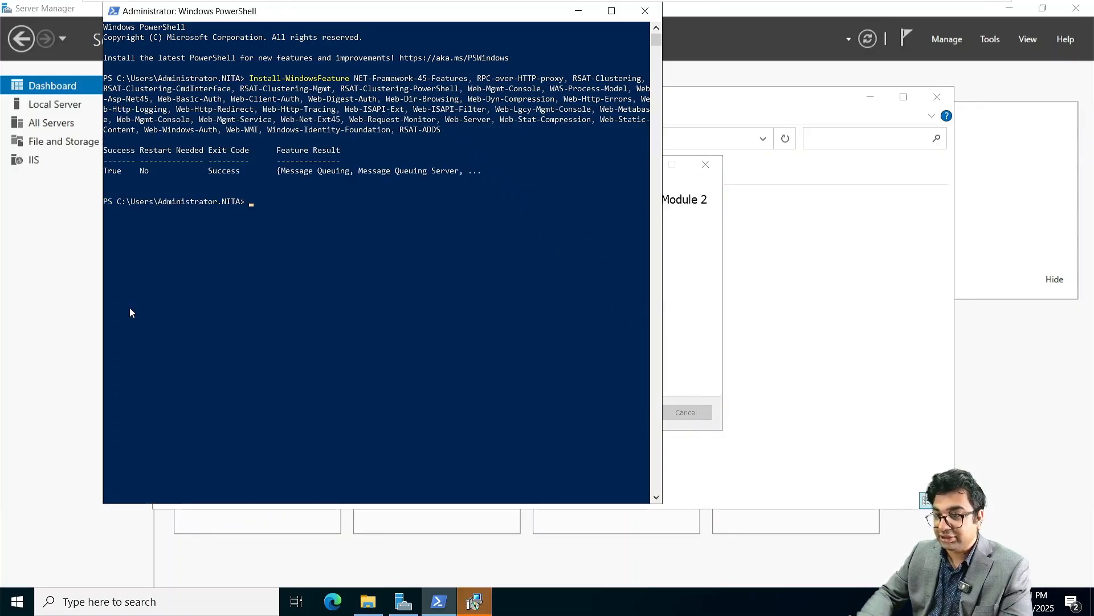
click(474, 601)
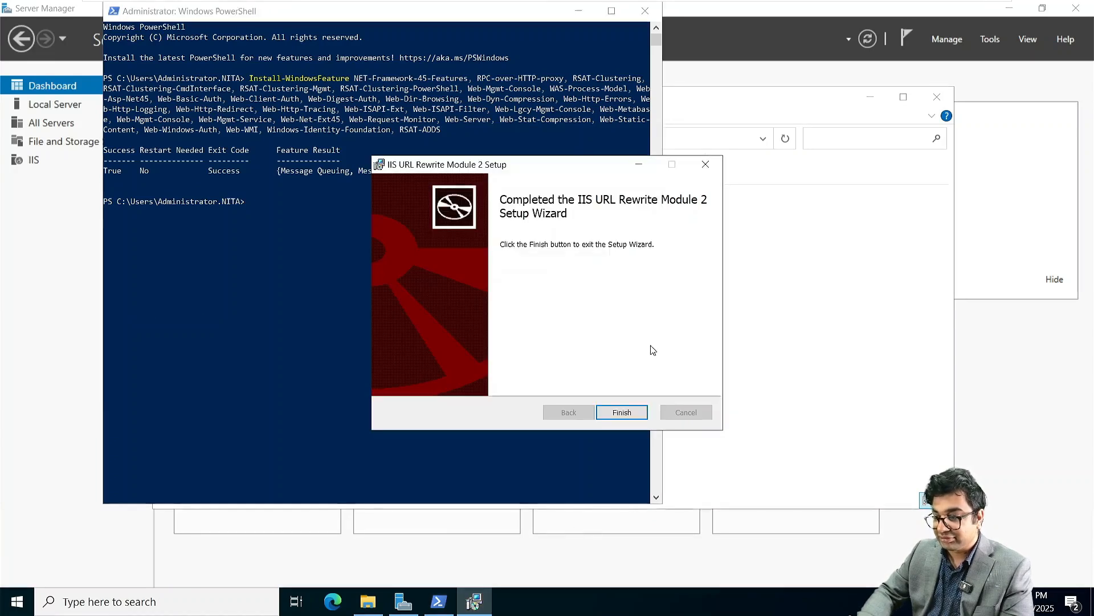
click(625, 414)
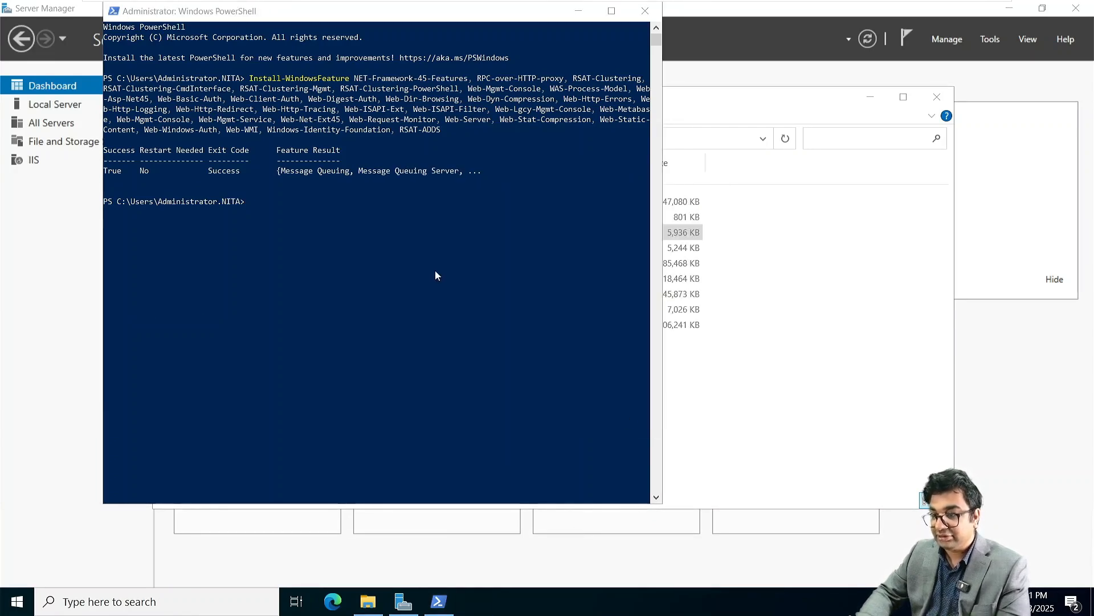
Step: Reboot NITAMBXS03 by running Restart-Computer in PowerShell
click(244, 200)
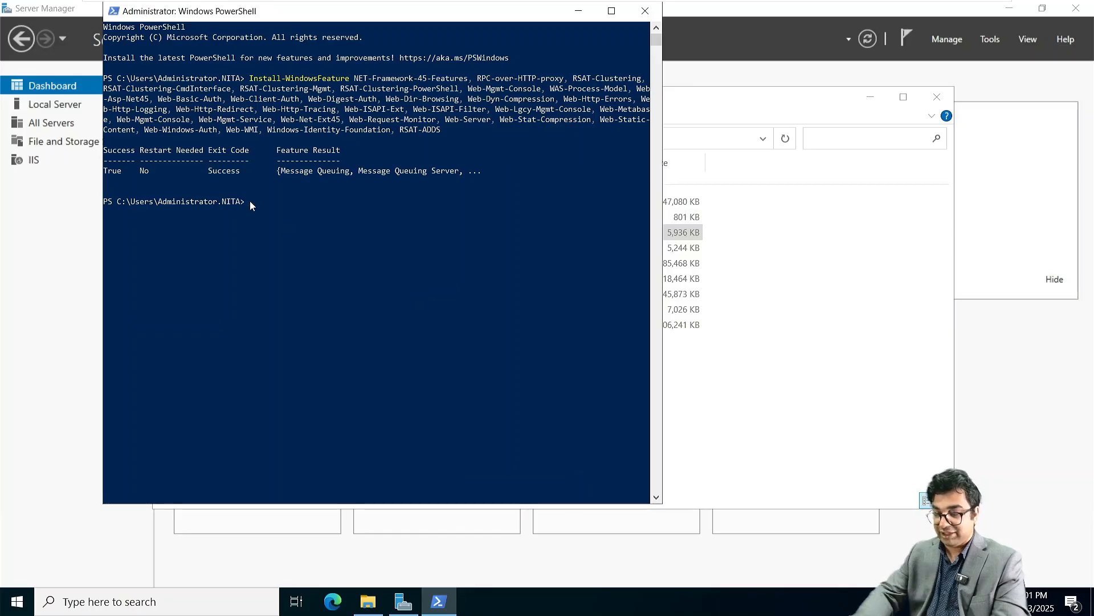
text(Restart-Computer)
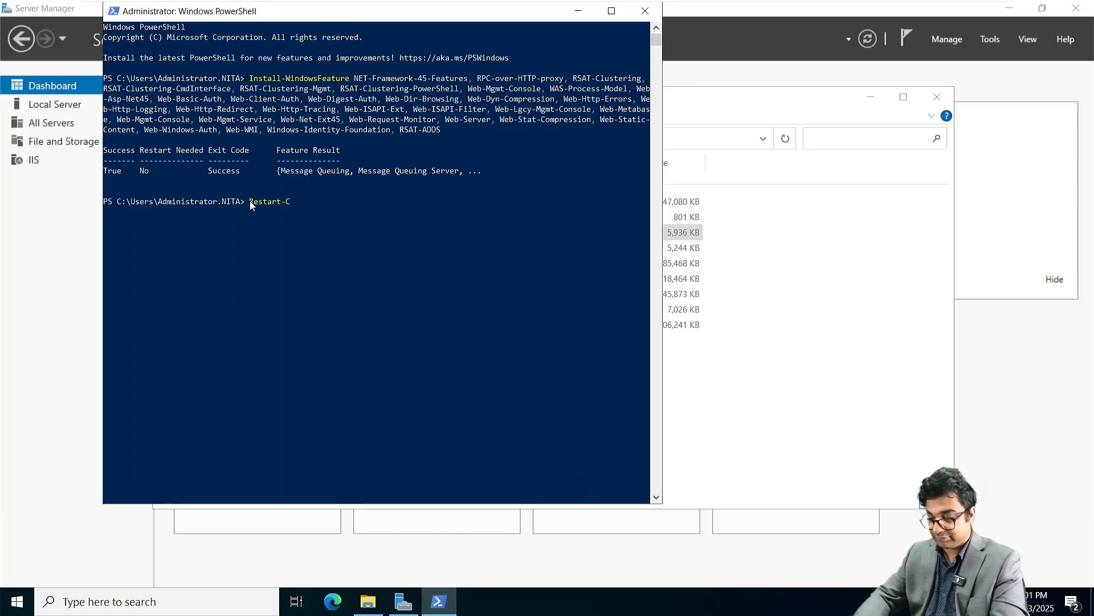
key(Return)
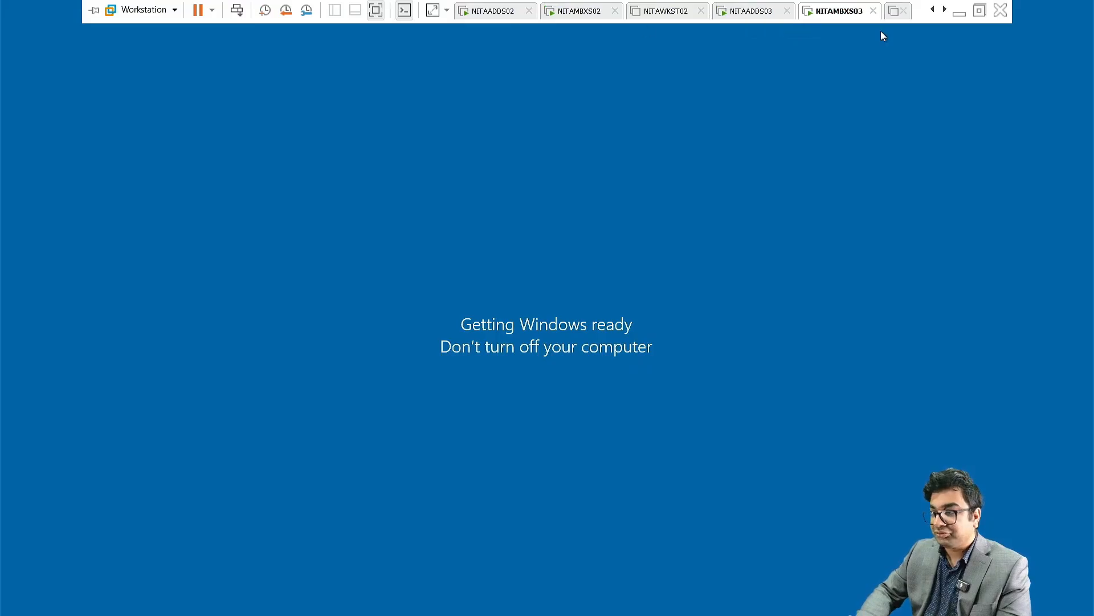
Step: Return to the NITAADDS01 virtual machine in full-screen view
click(935, 10)
click(935, 10)
click(935, 10)
double_click(936, 11)
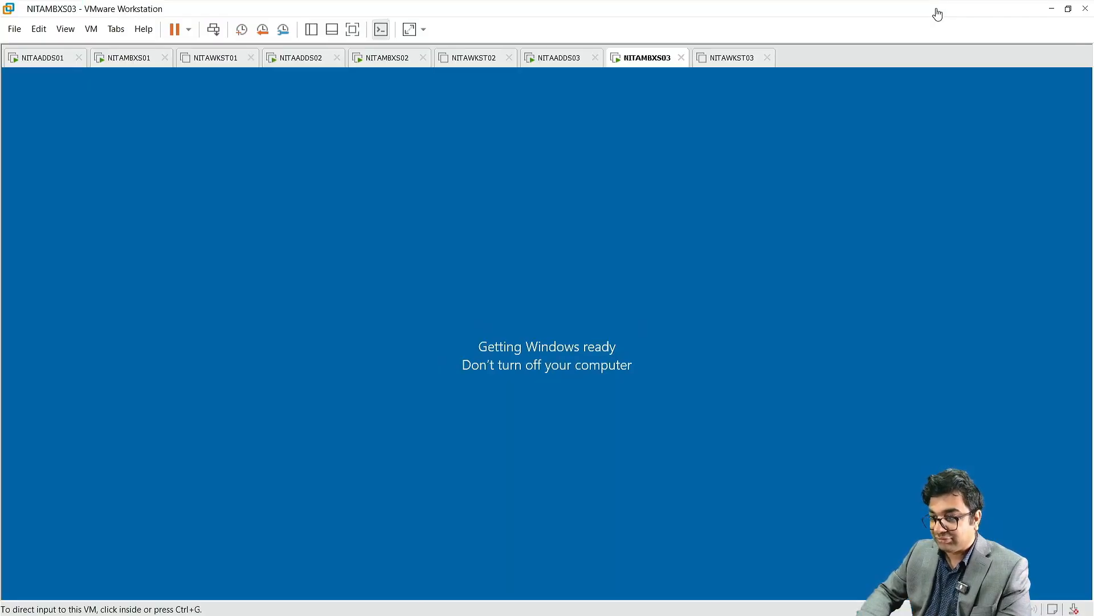
click(52, 58)
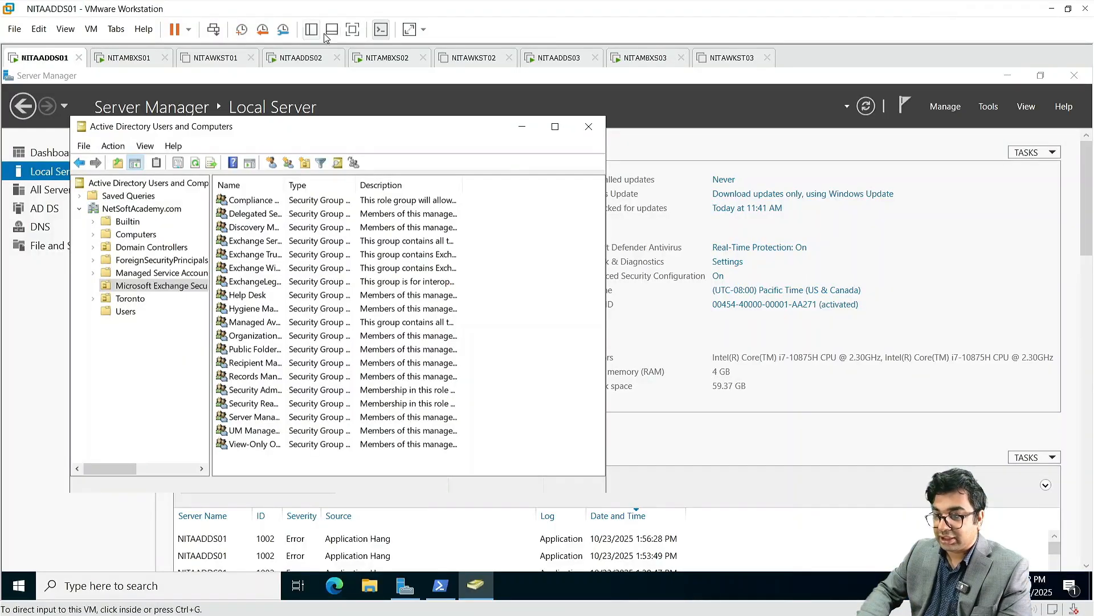
click(356, 33)
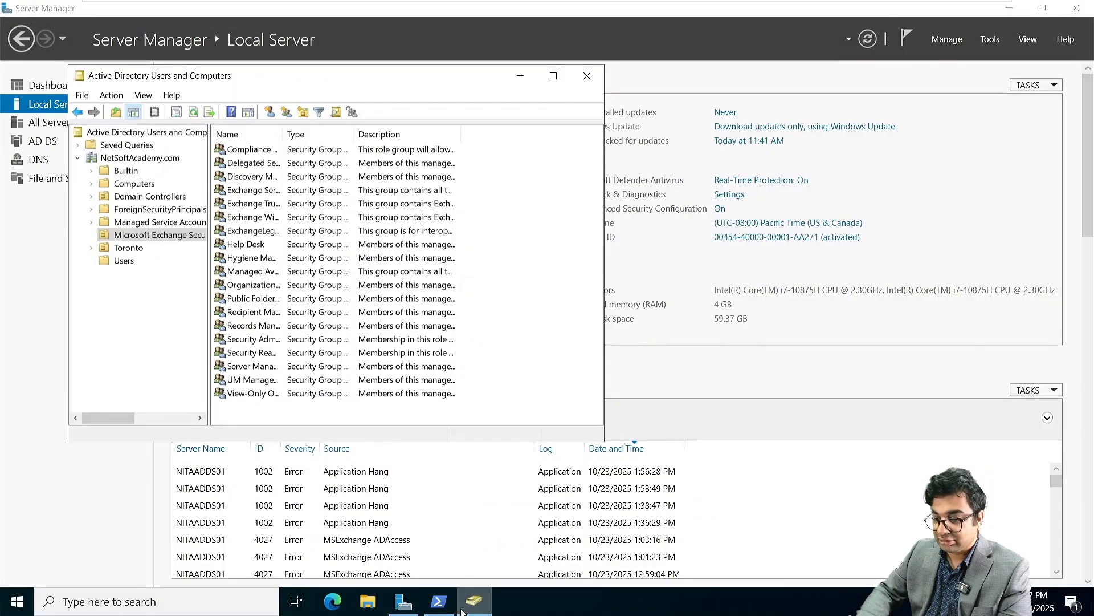
Step: Rerun the Exchange Setup.exe /PrepareAllDomains command from PowerShell history
click(439, 605)
key(Up)
key(Up)
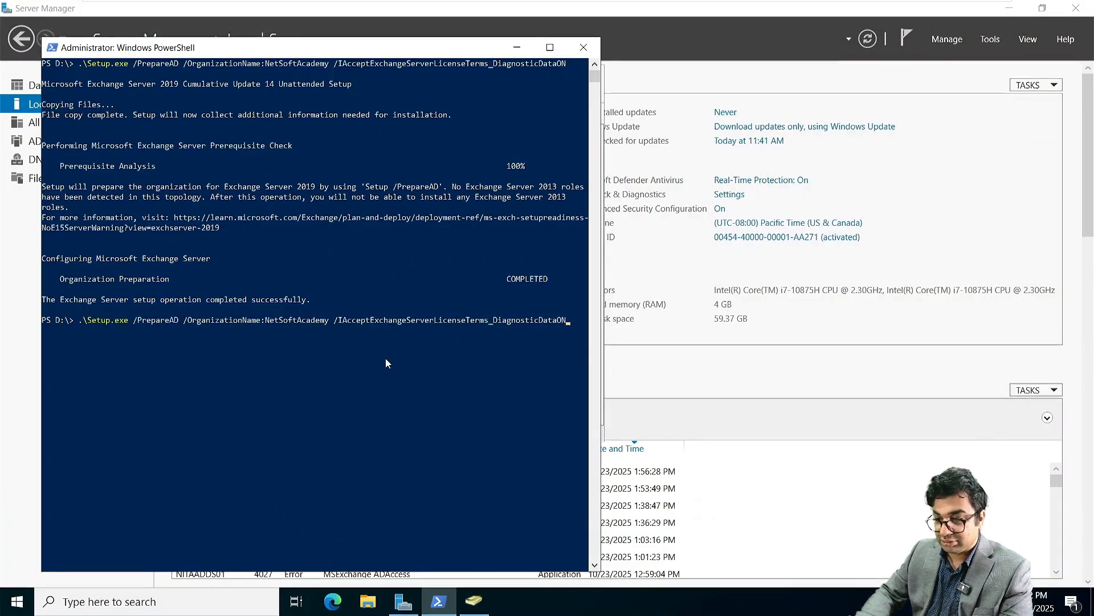
key(Up)
key(Up)
key(Up)
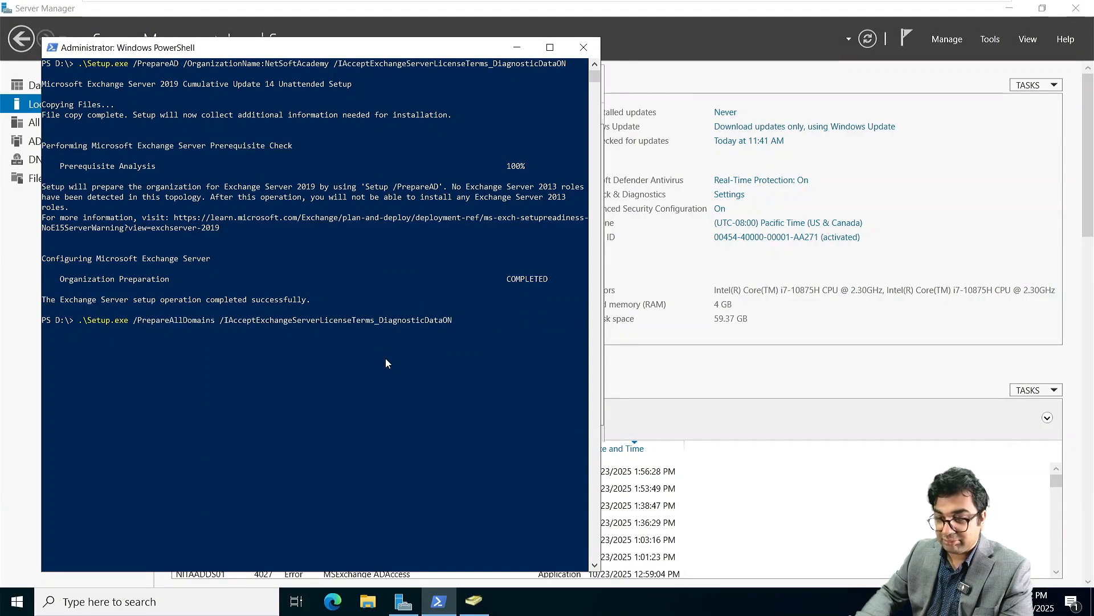
key(Return)
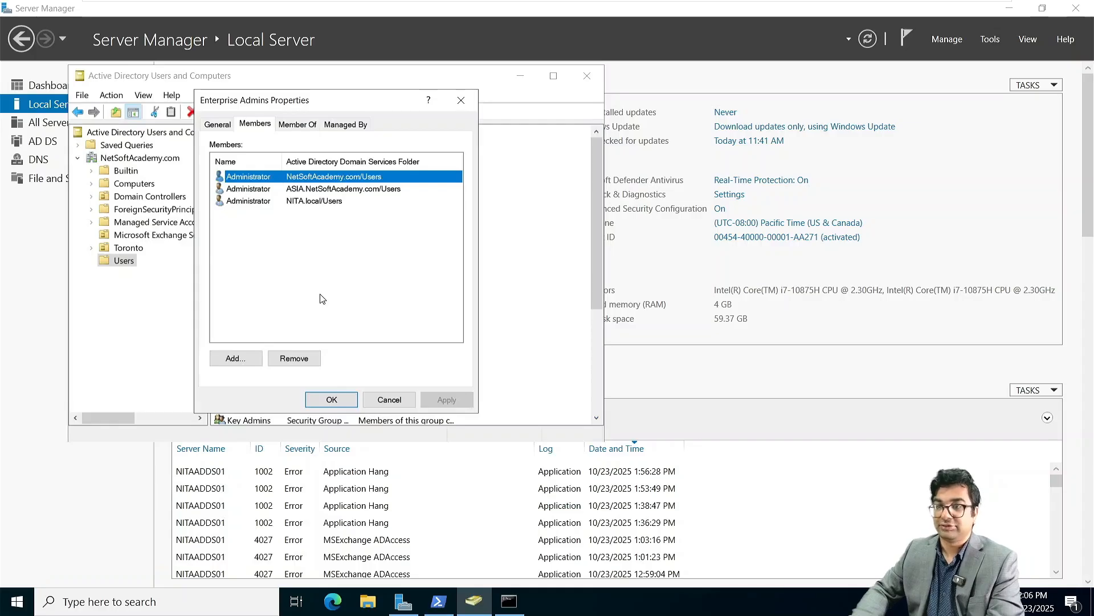
Step: Close Enterprise Admins properties, ADUC and the command prompt, bringing back PowerShell's setup errors
click(331, 400)
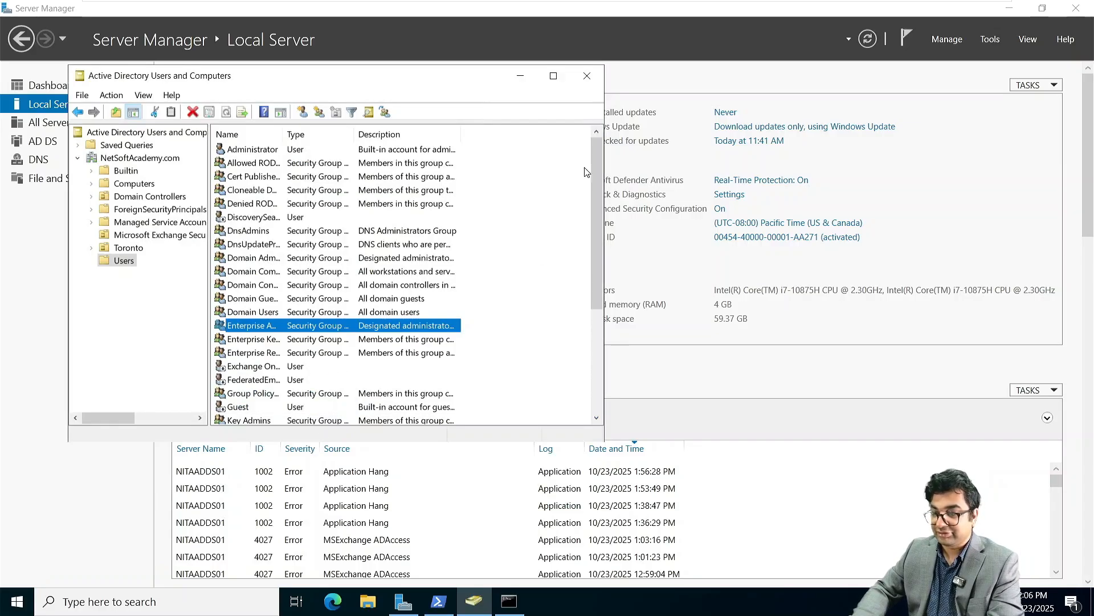
click(587, 76)
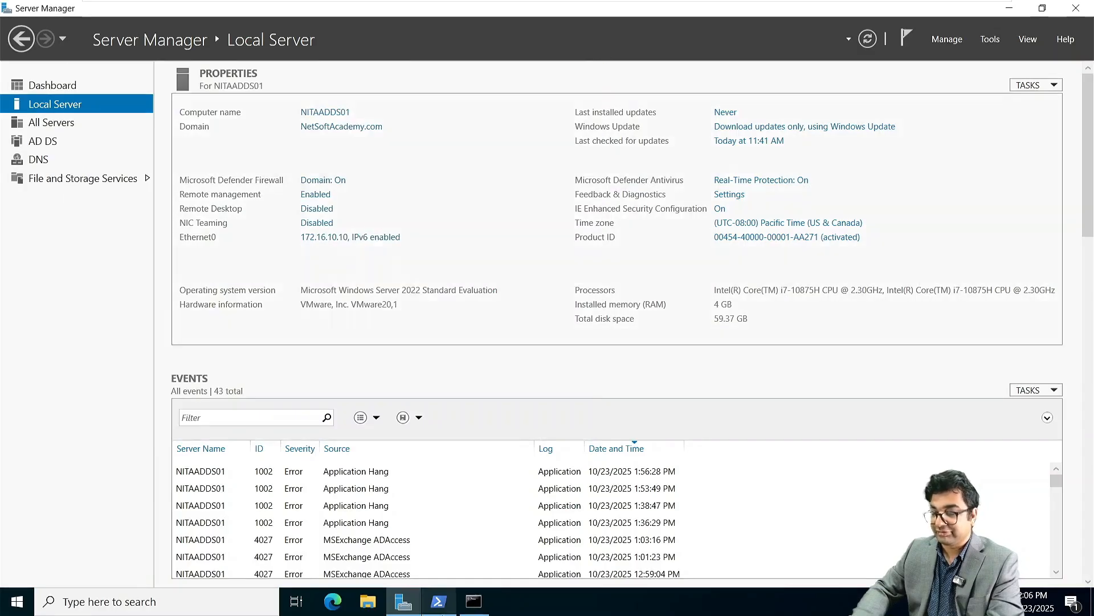
click(487, 607)
click(397, 302)
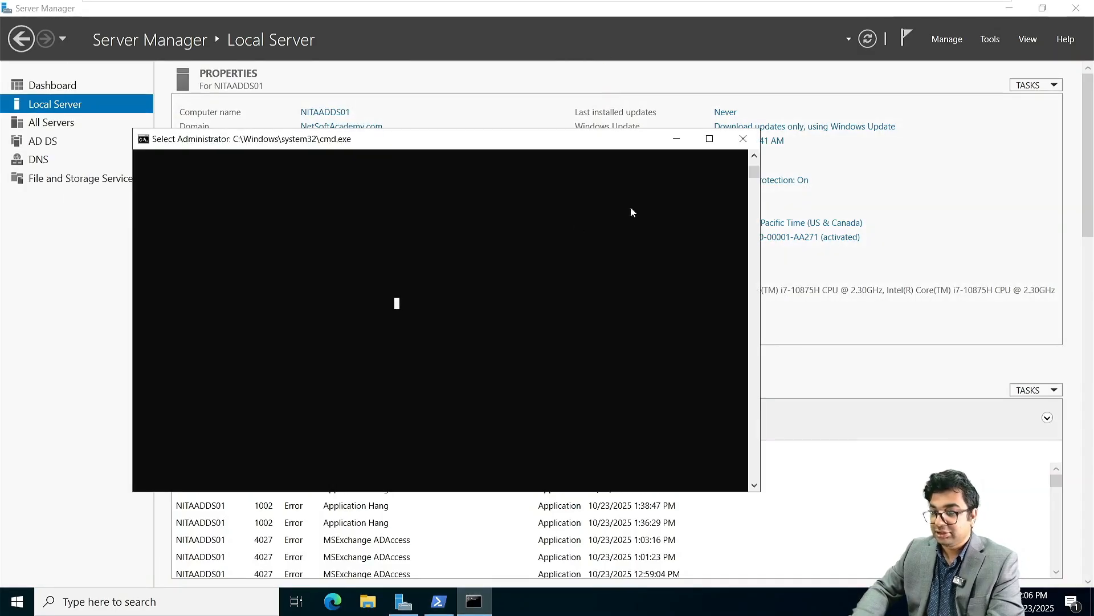
click(756, 139)
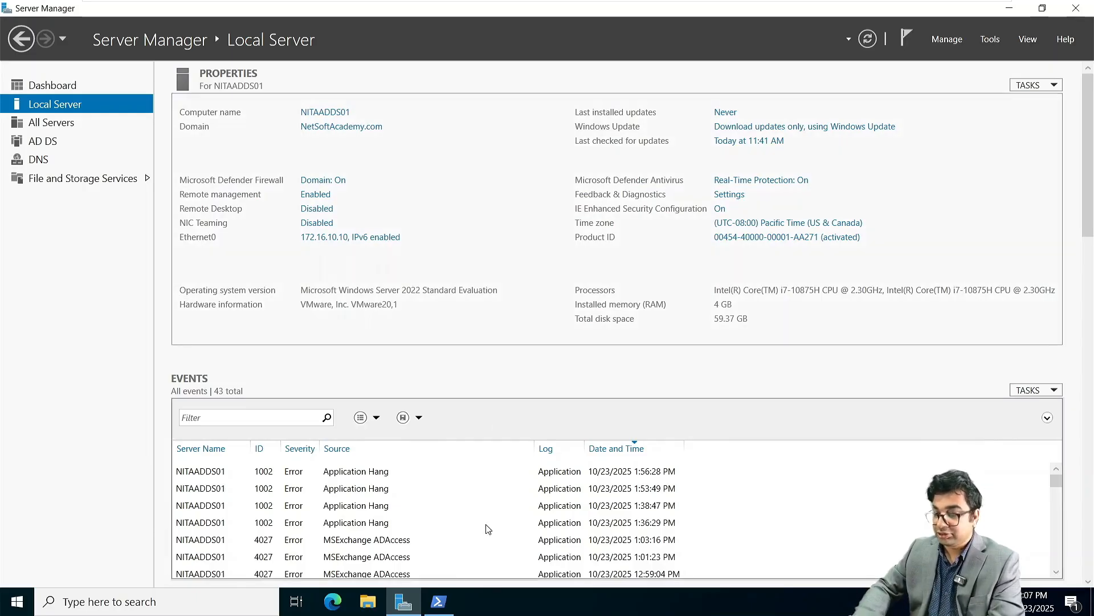
click(439, 602)
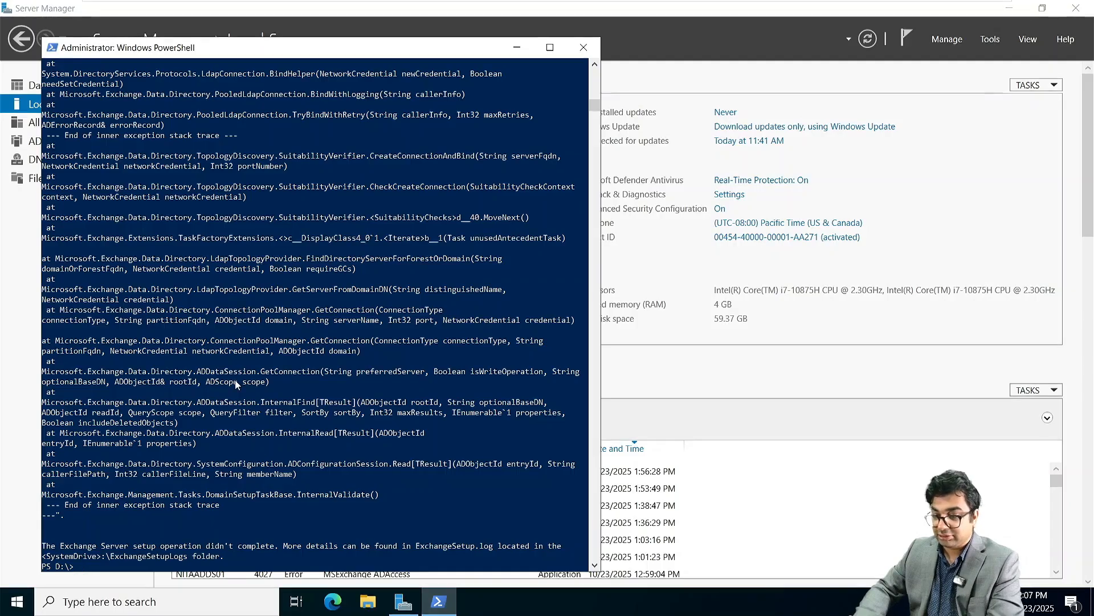
Step: Clear the PowerShell console with cls and recall the Setup.exe /PrepareAllDomains command
text(cl)
text(s)
key(Return)
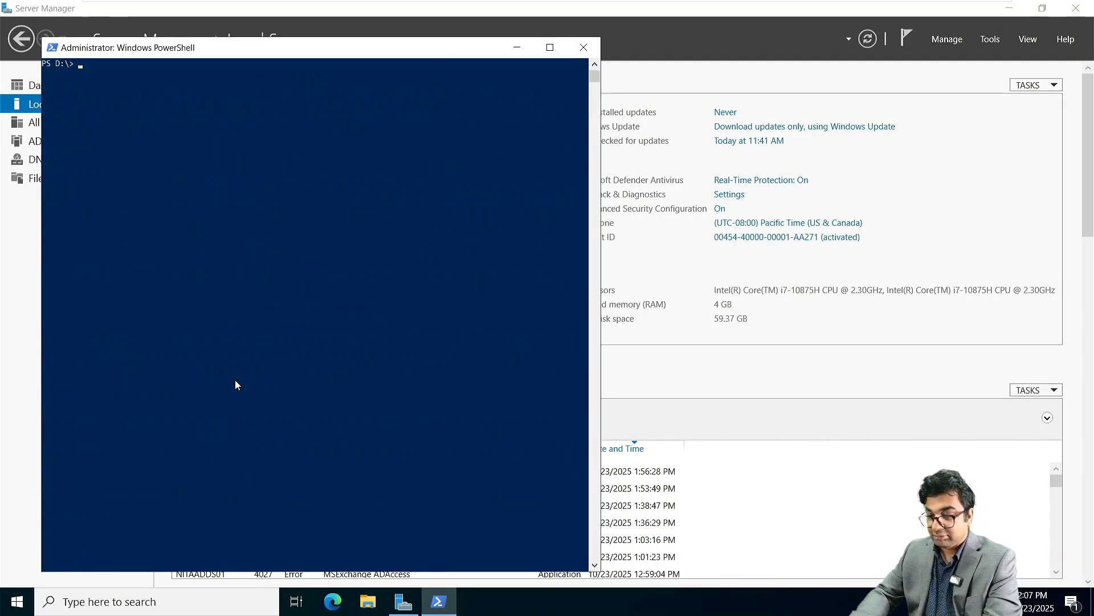
key(Up)
key(Up)
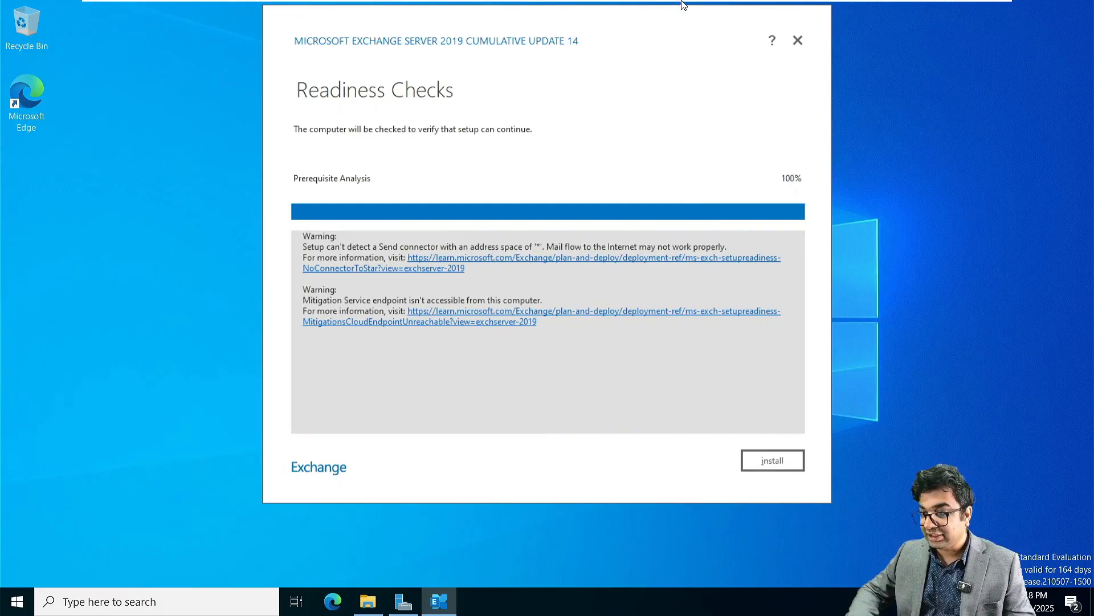
Step: Check Server Manager's Local Server page, then start the Exchange installation from the setup wizard
click(402, 604)
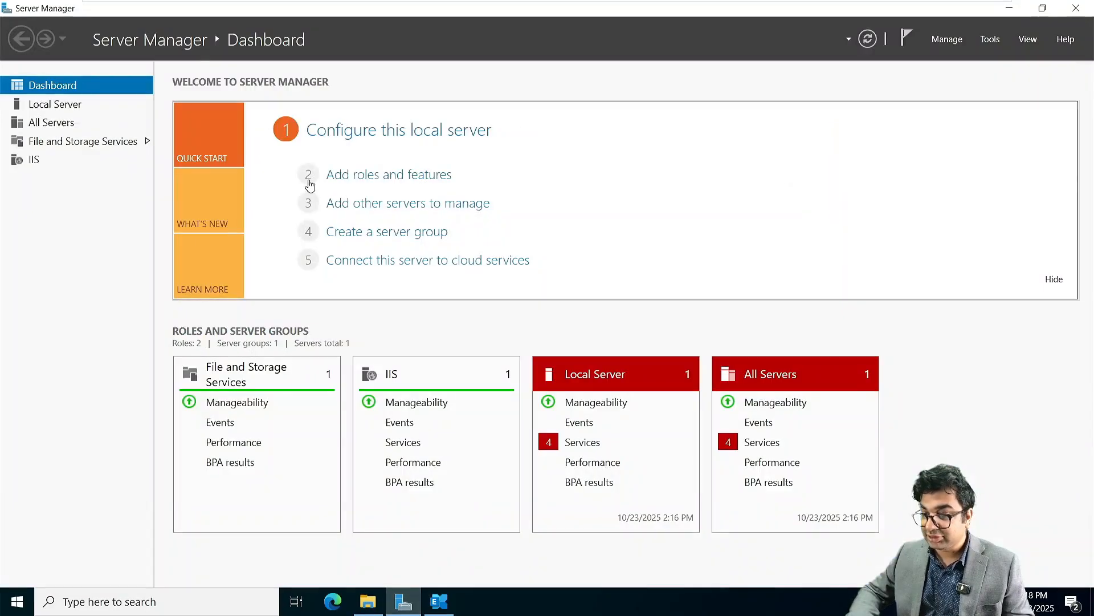
click(55, 104)
click(440, 600)
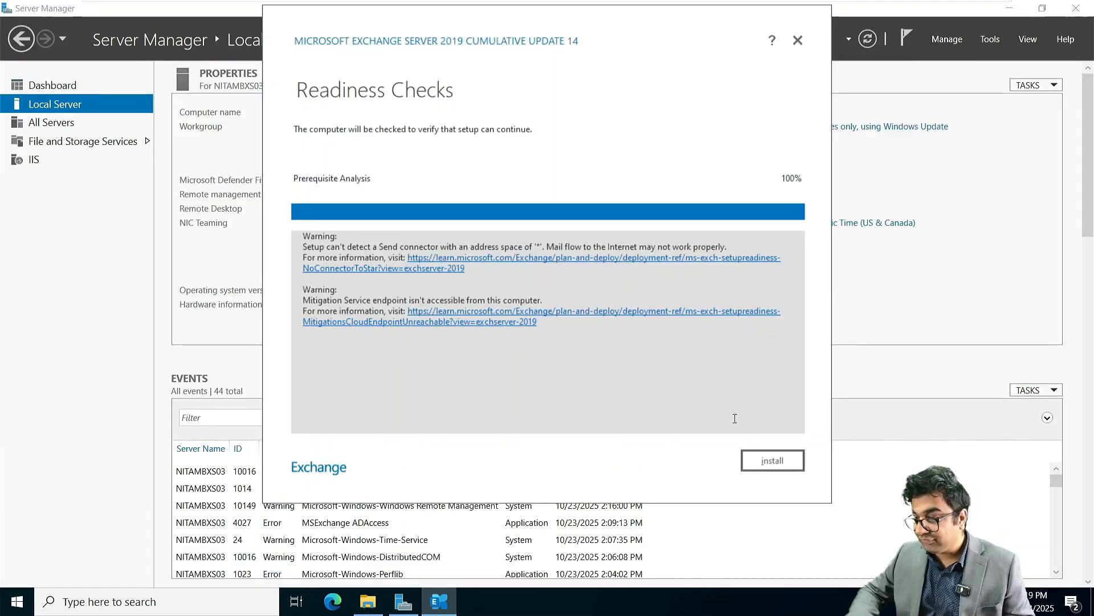
click(771, 460)
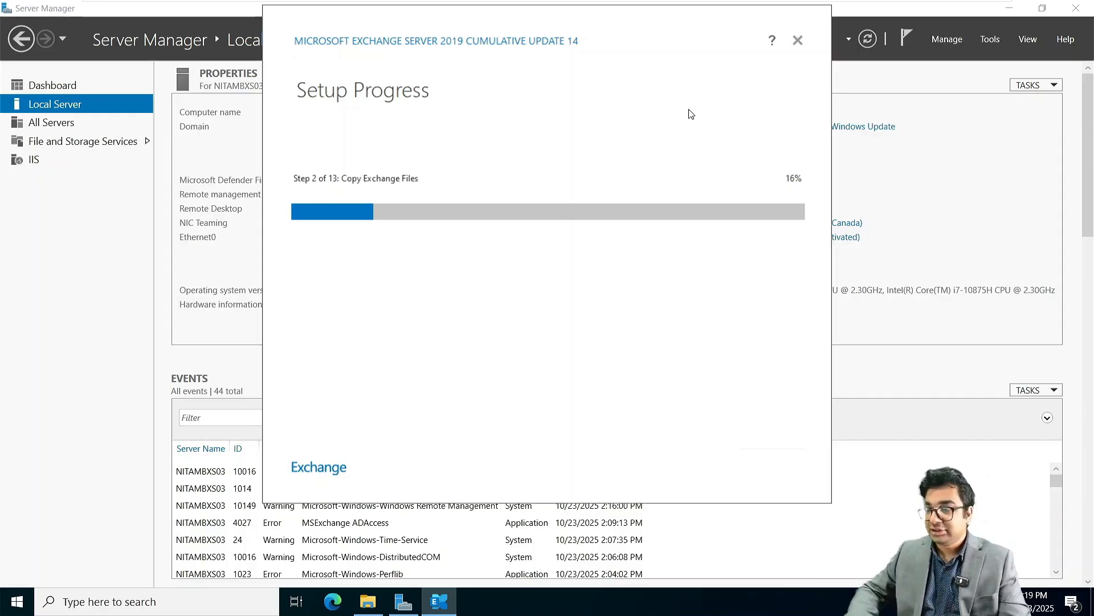
mouse_move(771, 8)
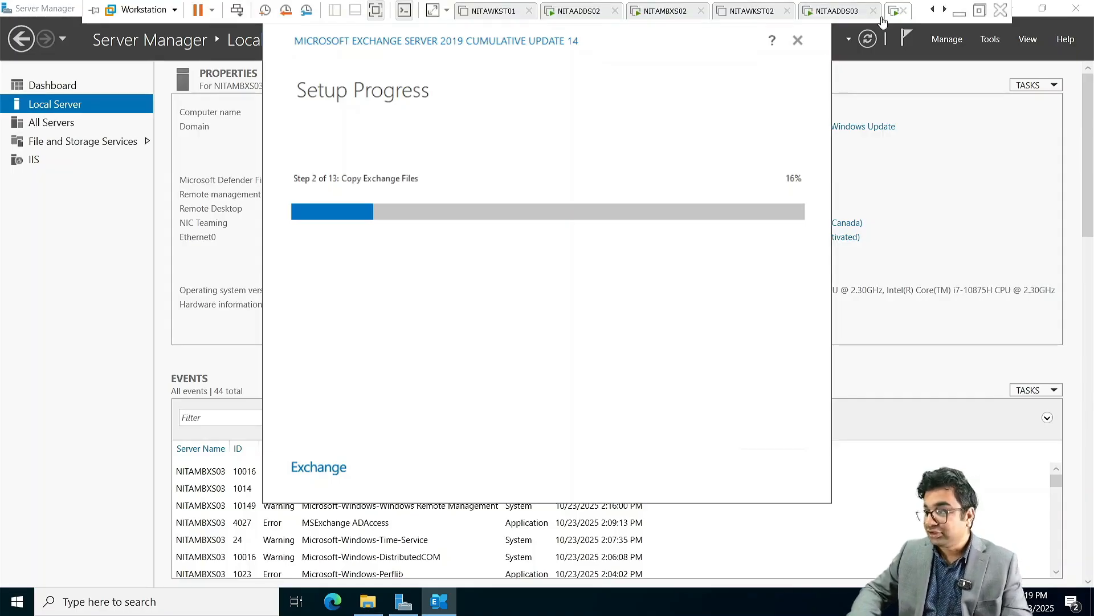
Step: Switch to the NITAWKST03 virtual machine tab and power it on
click(945, 10)
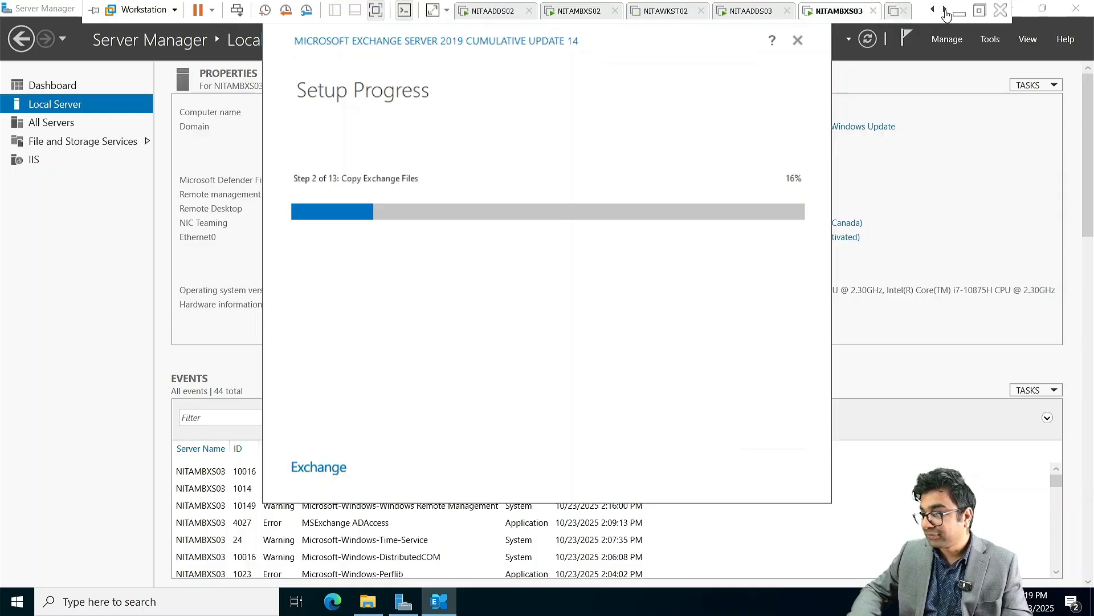
click(945, 10)
click(819, 11)
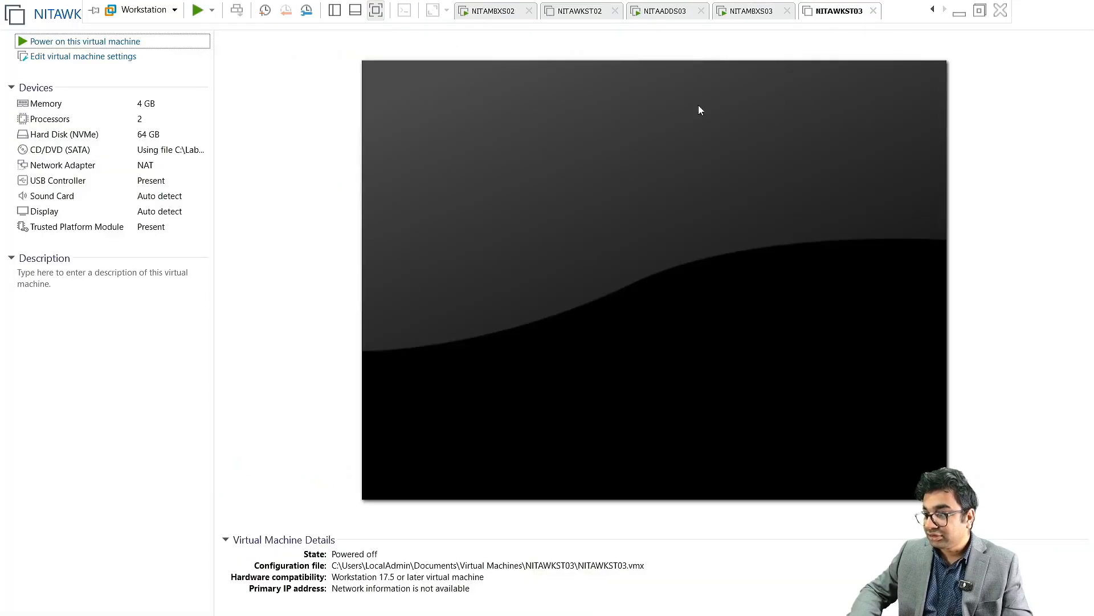
click(97, 43)
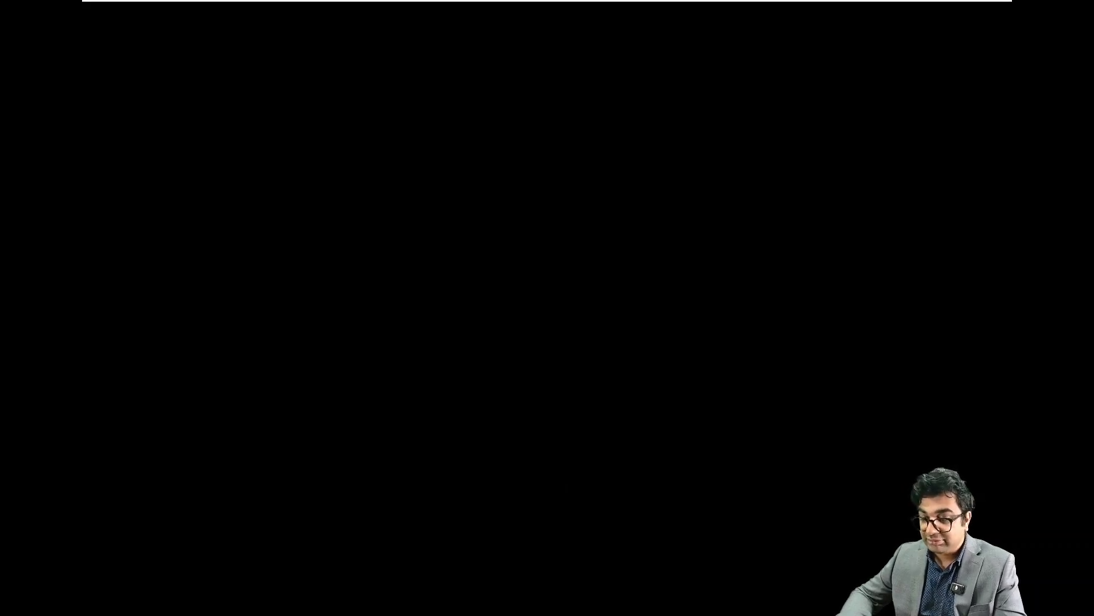
Step: Sign in to NITAWKST03 with the account password
mouse_move(684, 1)
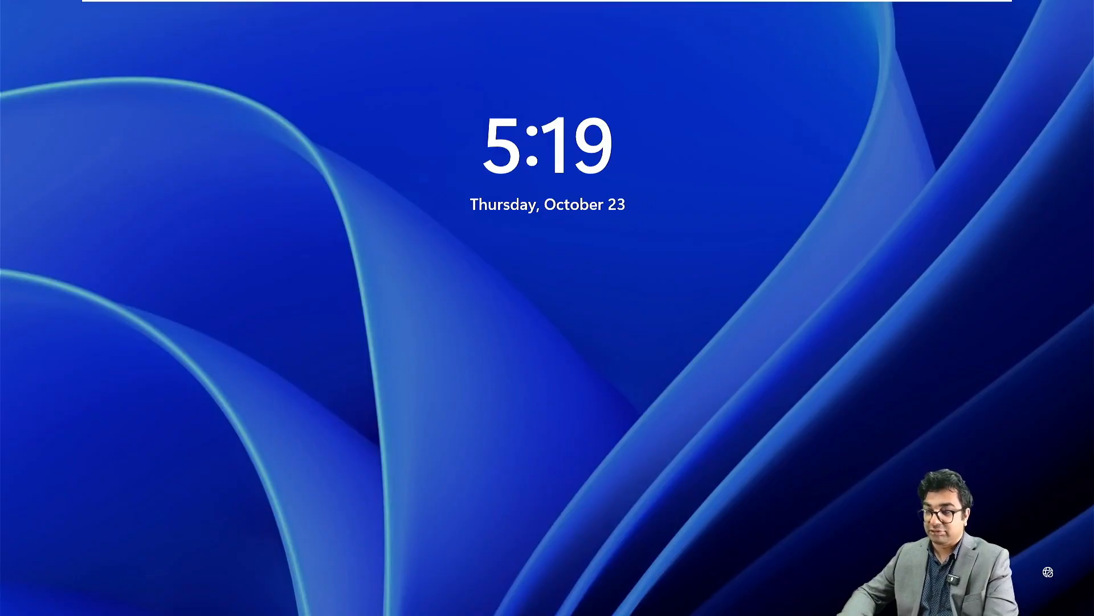
click(216, 389)
text(*)
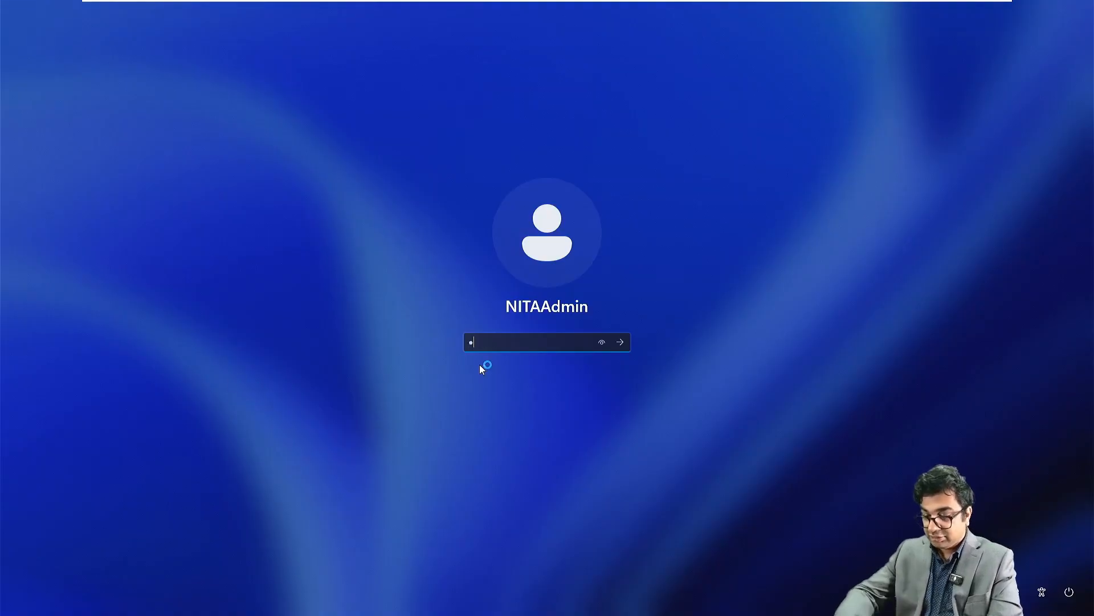
text(***********)
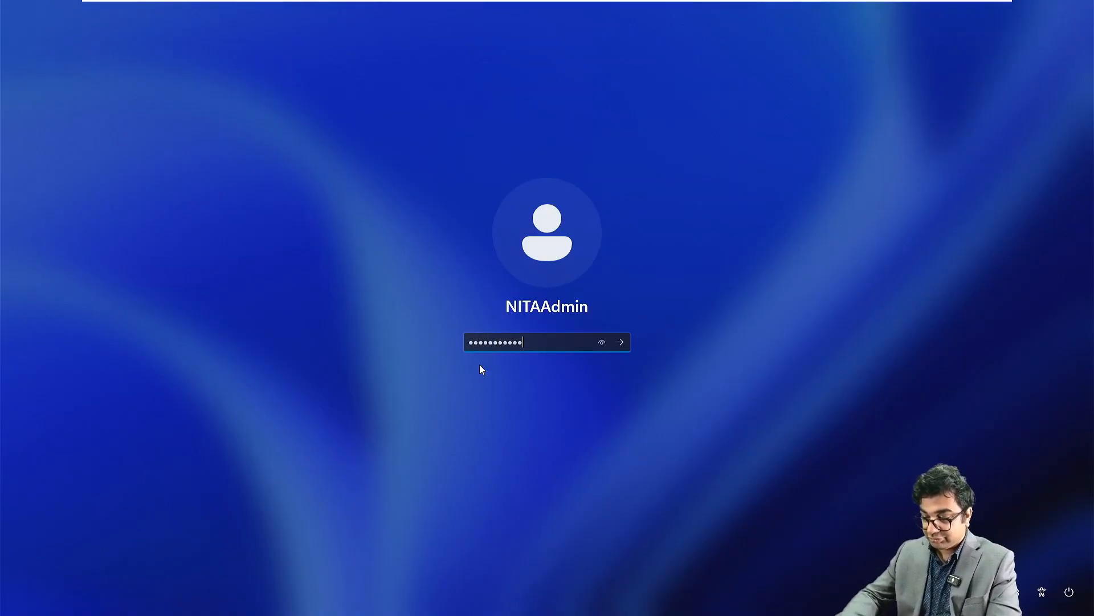
key(Return)
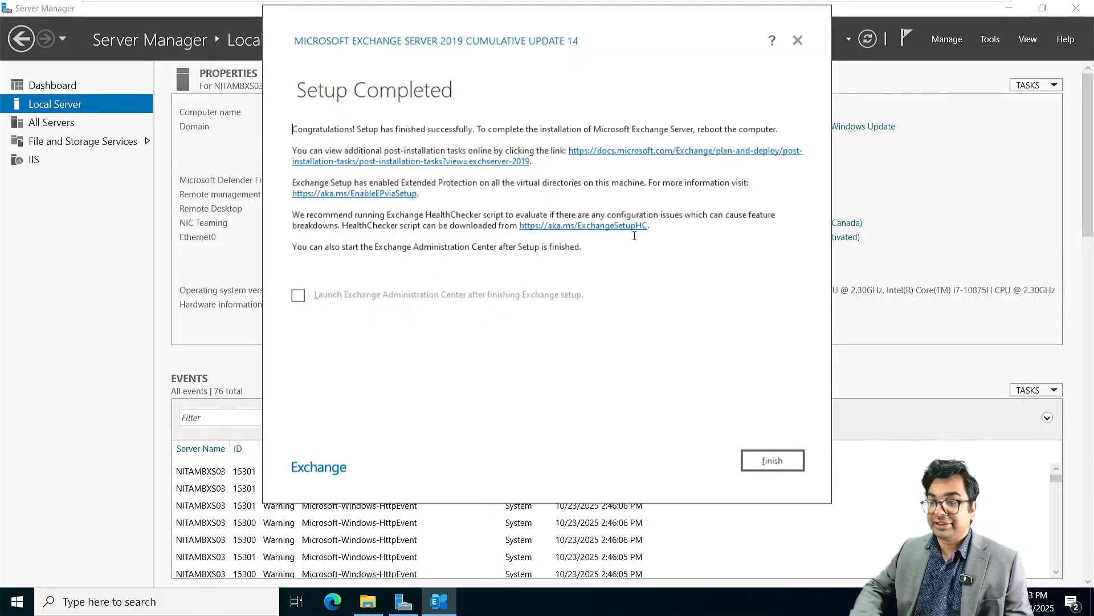
Step: Finish the Exchange setup wizard, then launch and close a plain Windows PowerShell window
click(758, 460)
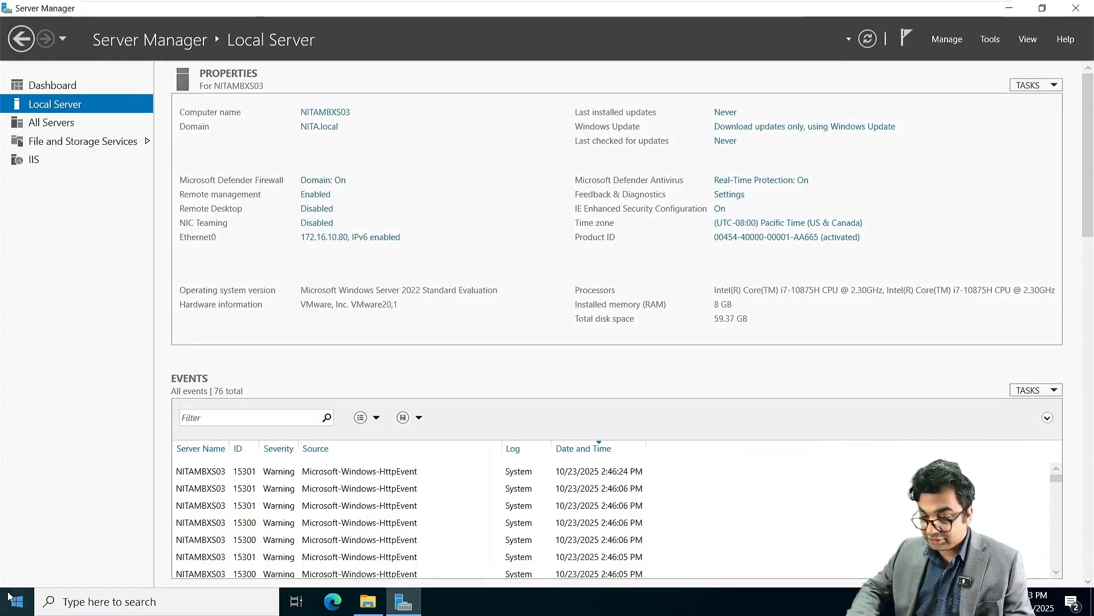
click(12, 608)
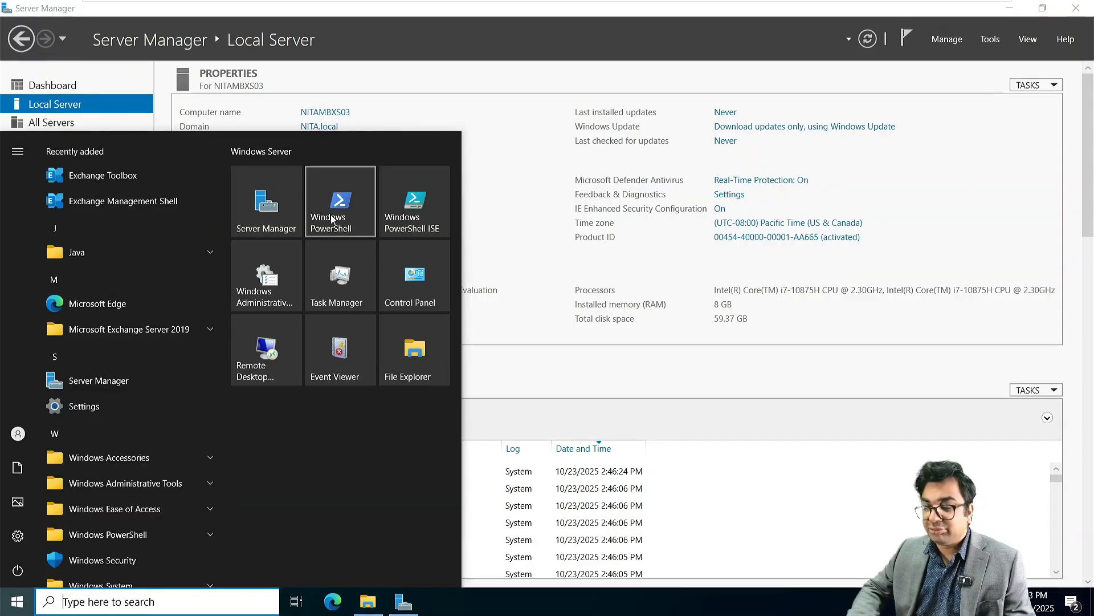
click(332, 220)
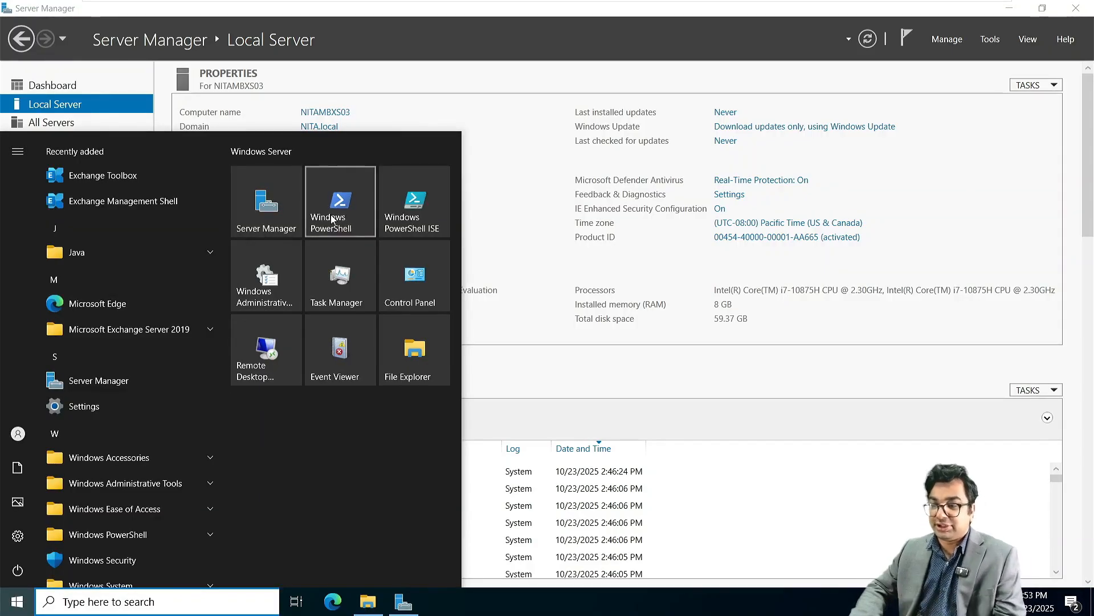
click(114, 204)
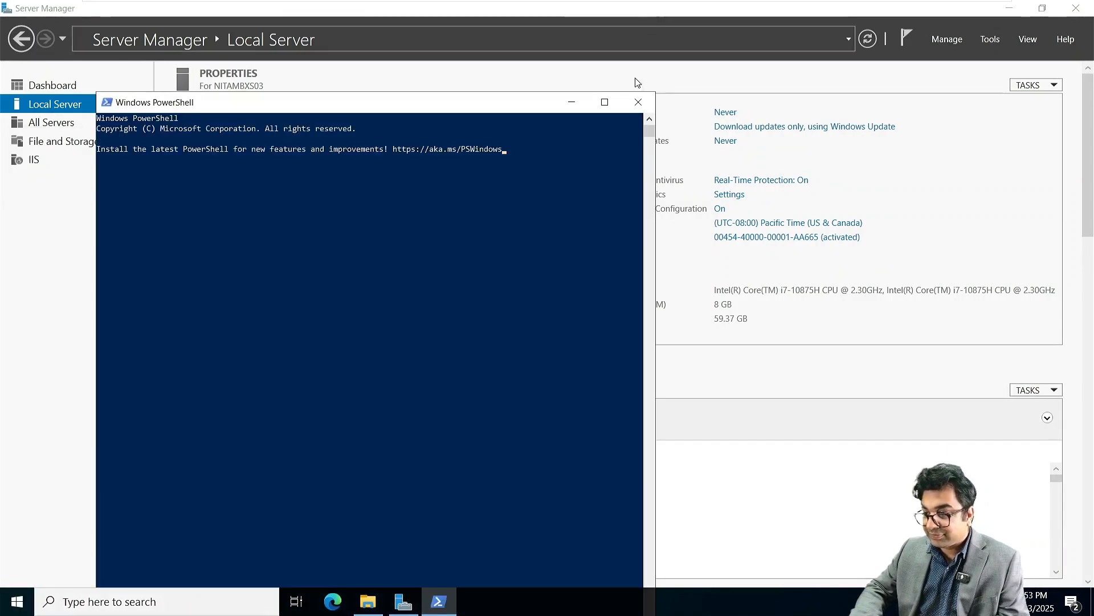
click(638, 100)
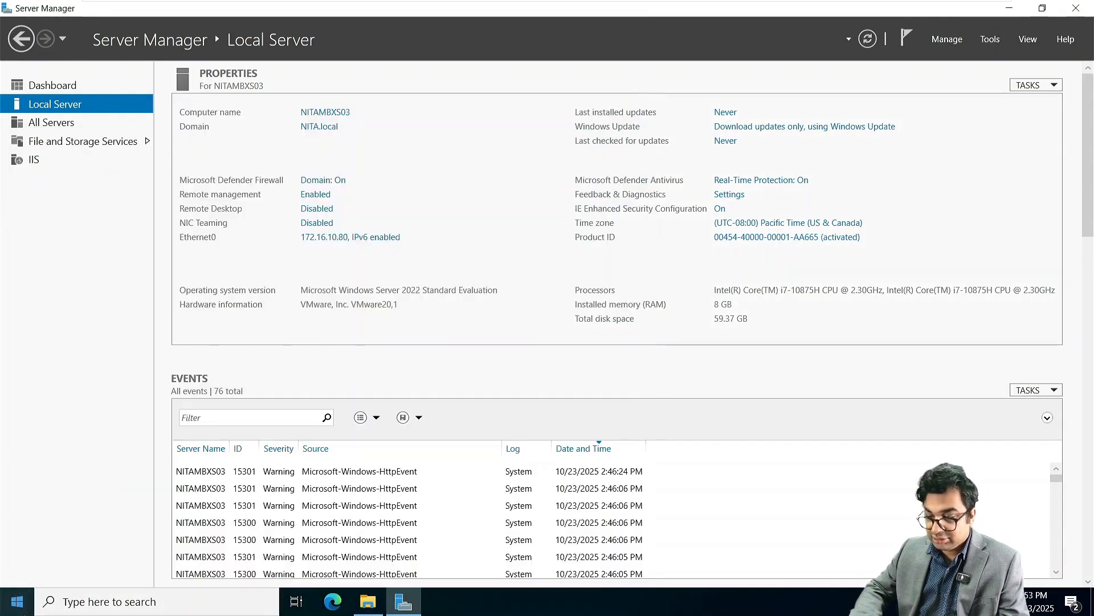
Step: Launch the Exchange Management Shell from Start and move its window up and right
click(16, 601)
click(104, 202)
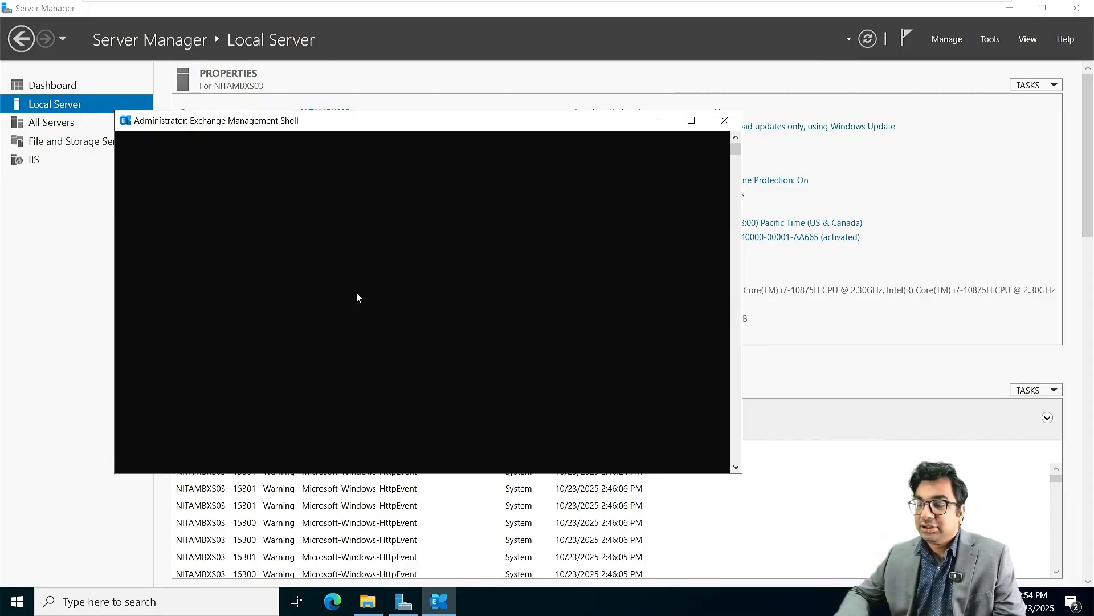
drag(360, 123, 409, 96)
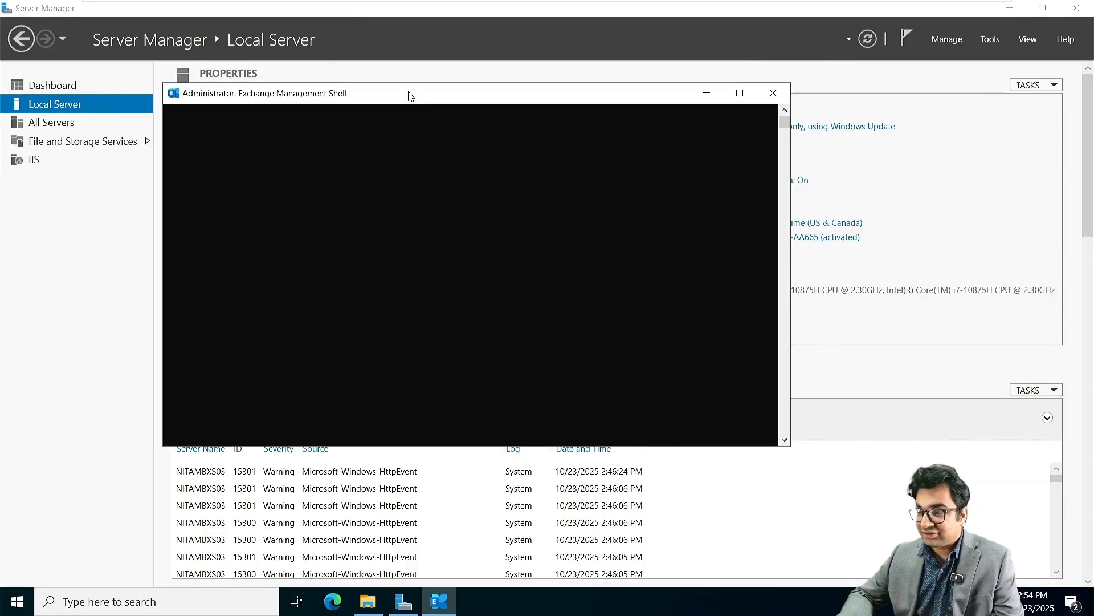
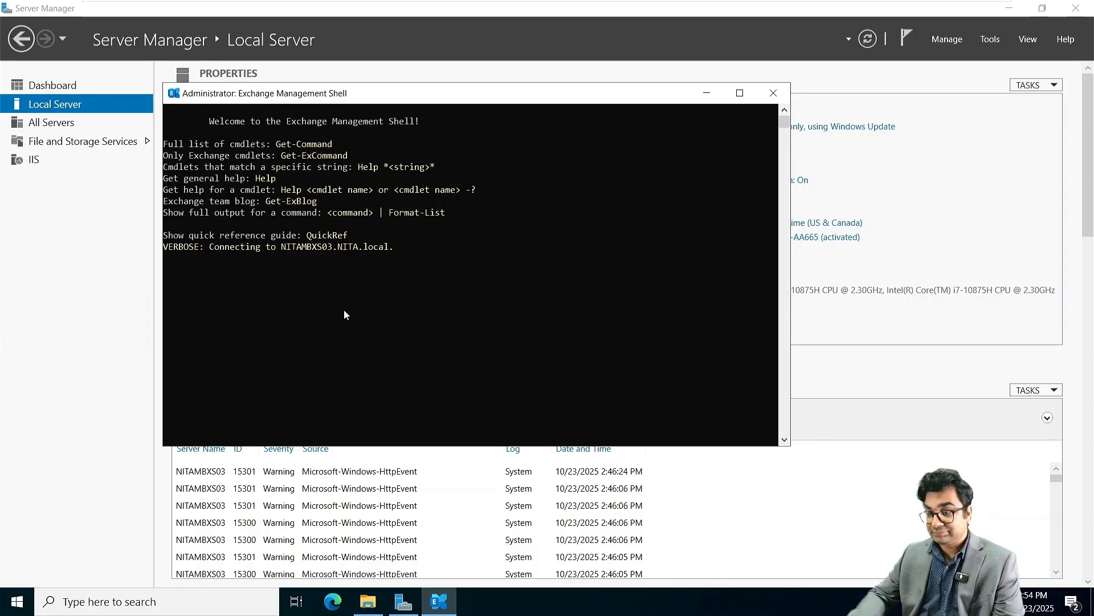
Step: Let the Exchange Management Shell finish connecting to NITAMBXS03, then switch to the NITAMBXS01 machine
click(371, 260)
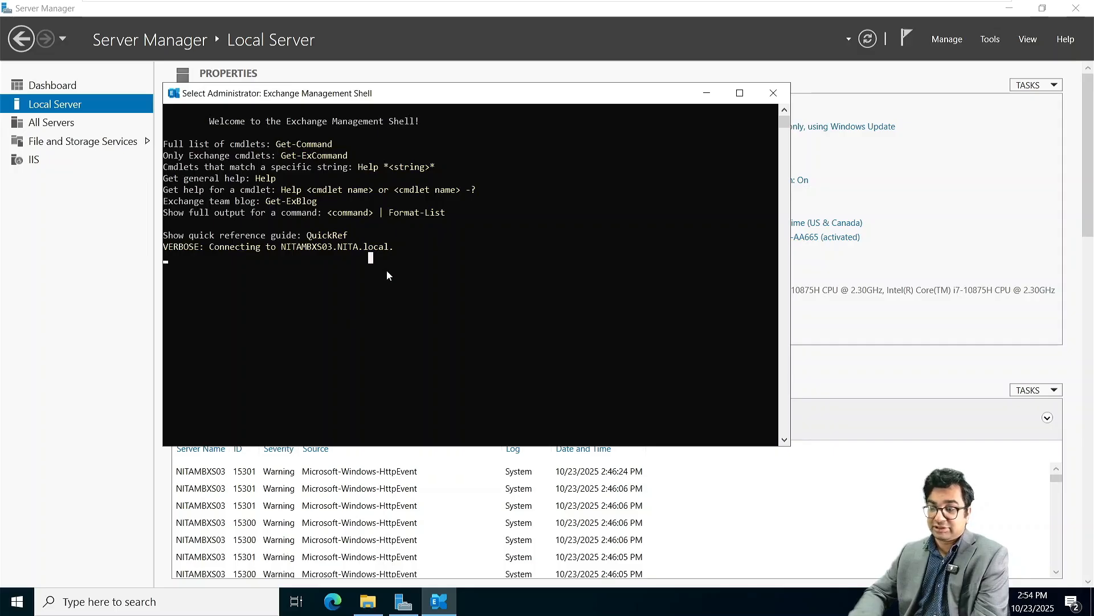
key(Return)
key(Return)
key(Return)
key(Return)
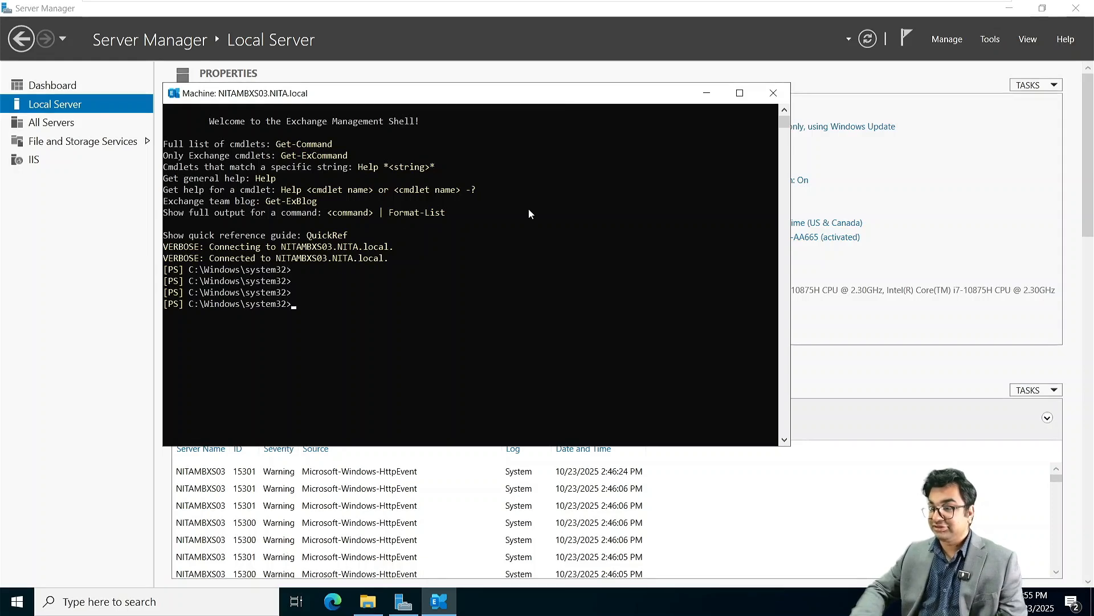
mouse_move(536, 11)
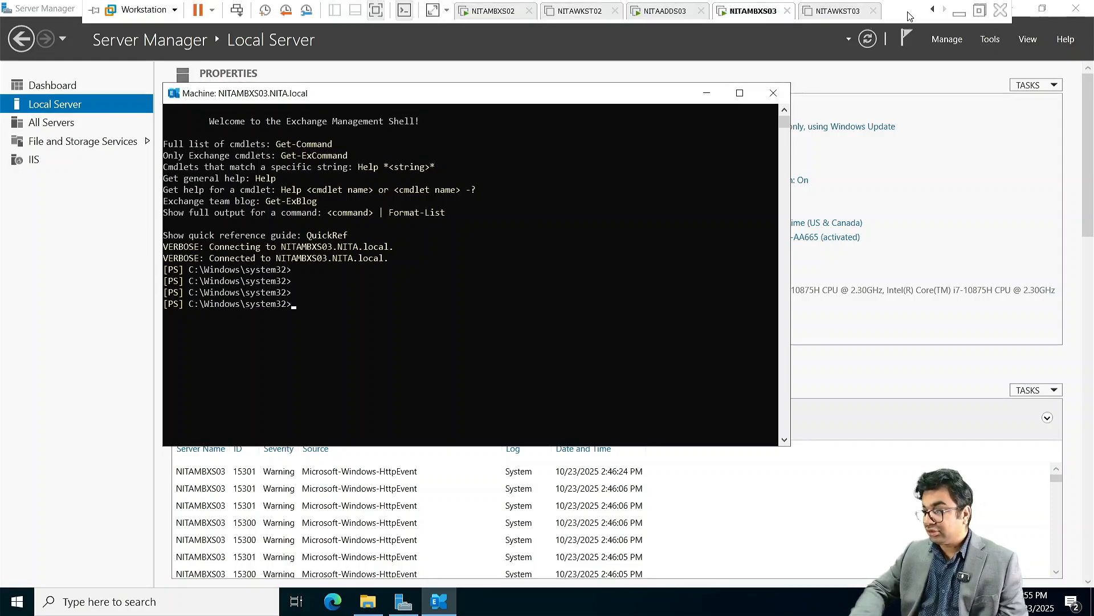
click(933, 12)
click(933, 11)
click(933, 11)
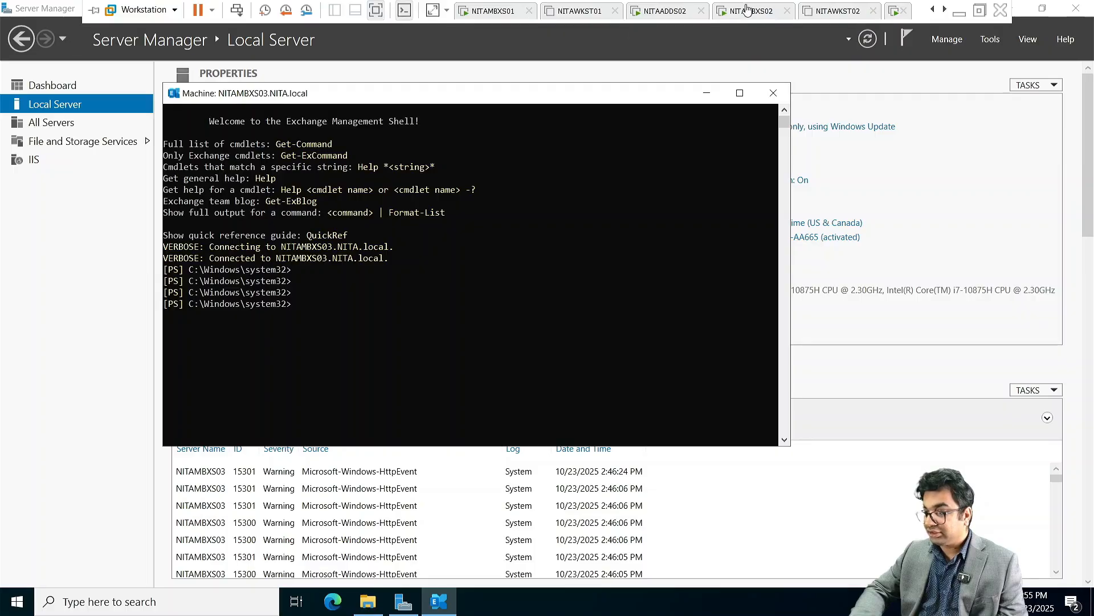
click(932, 10)
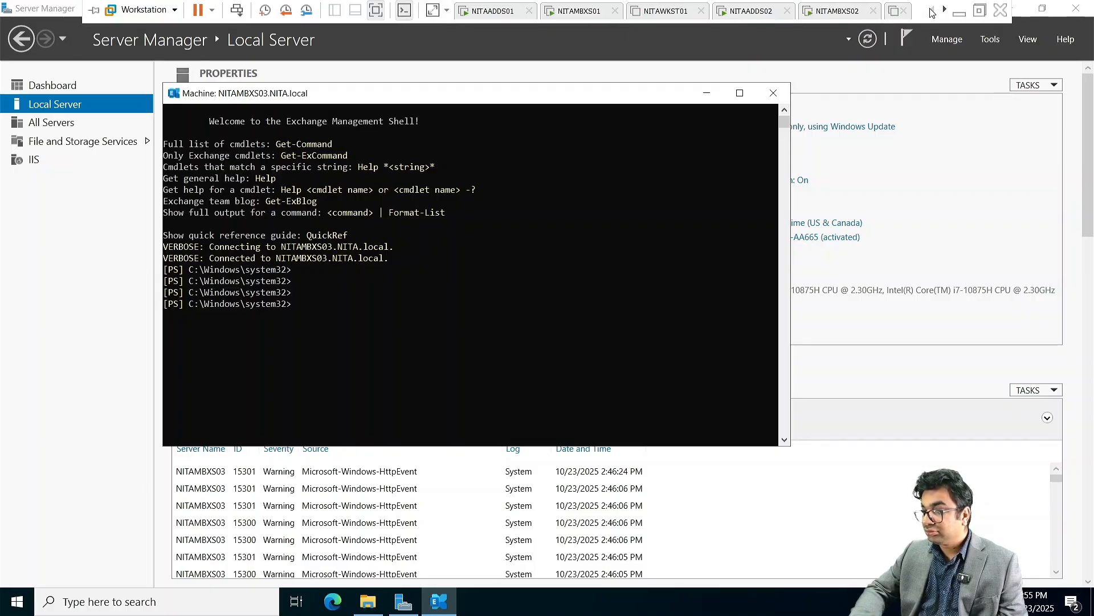
click(579, 12)
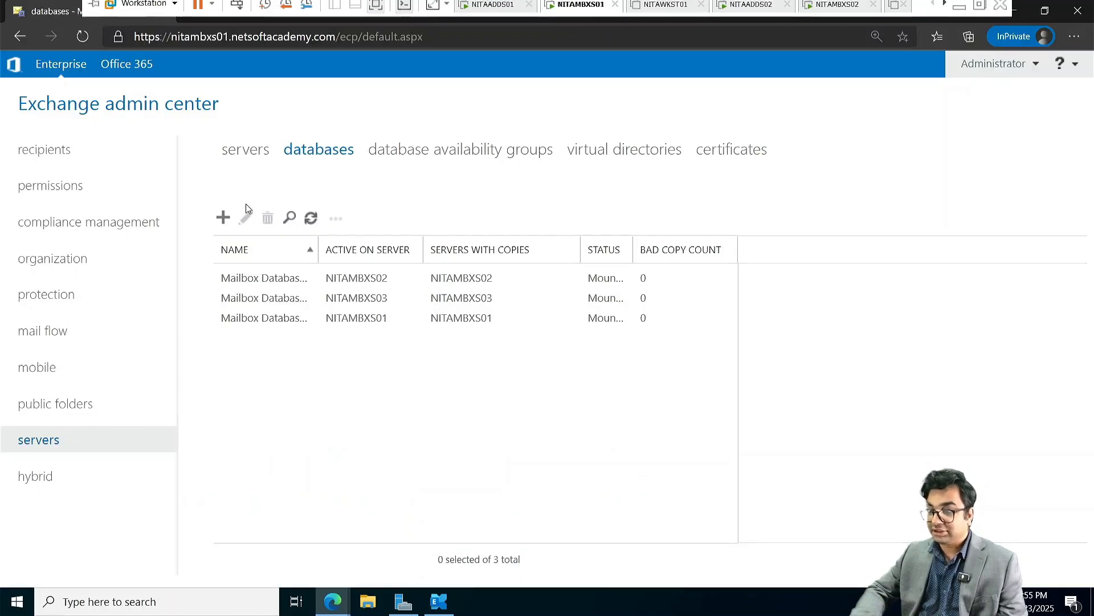
Step: Refresh the servers list, then refresh the recipients mailbox list to show five user mailboxes
click(242, 152)
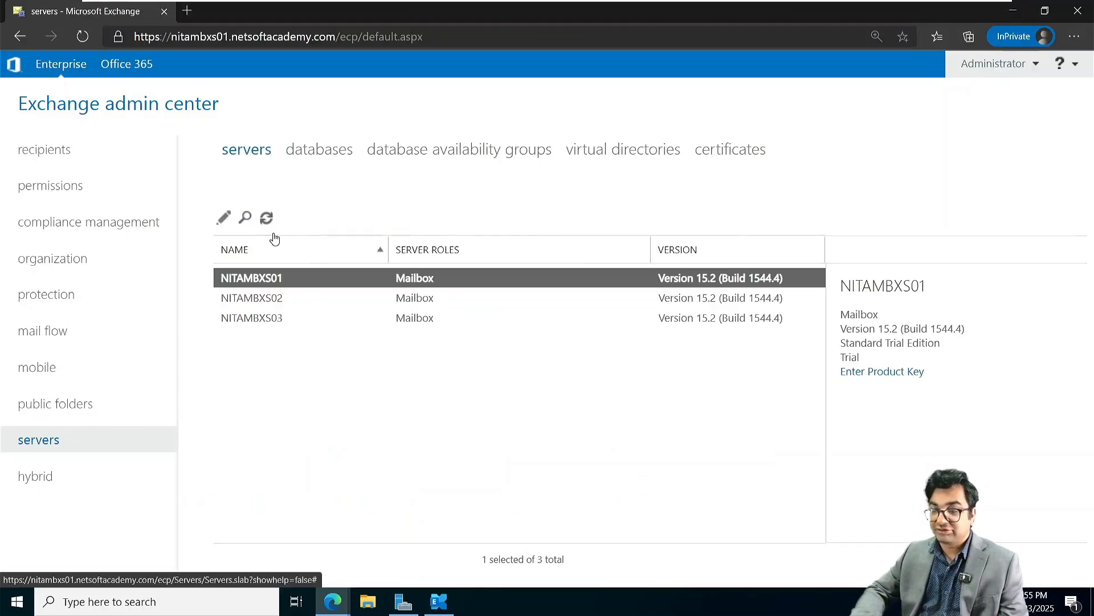
click(267, 219)
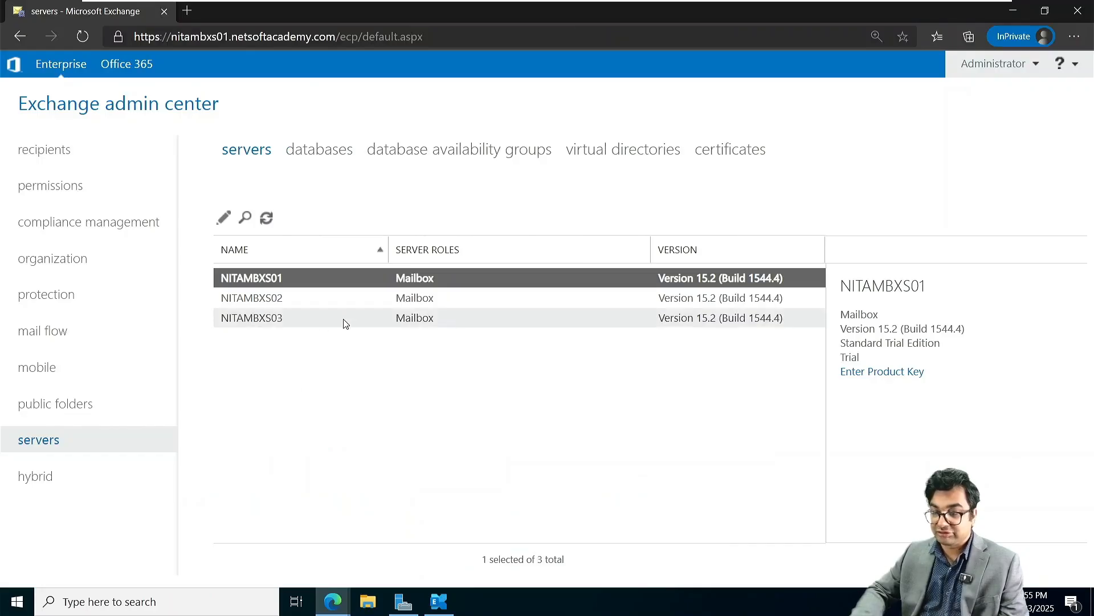
click(44, 159)
click(238, 223)
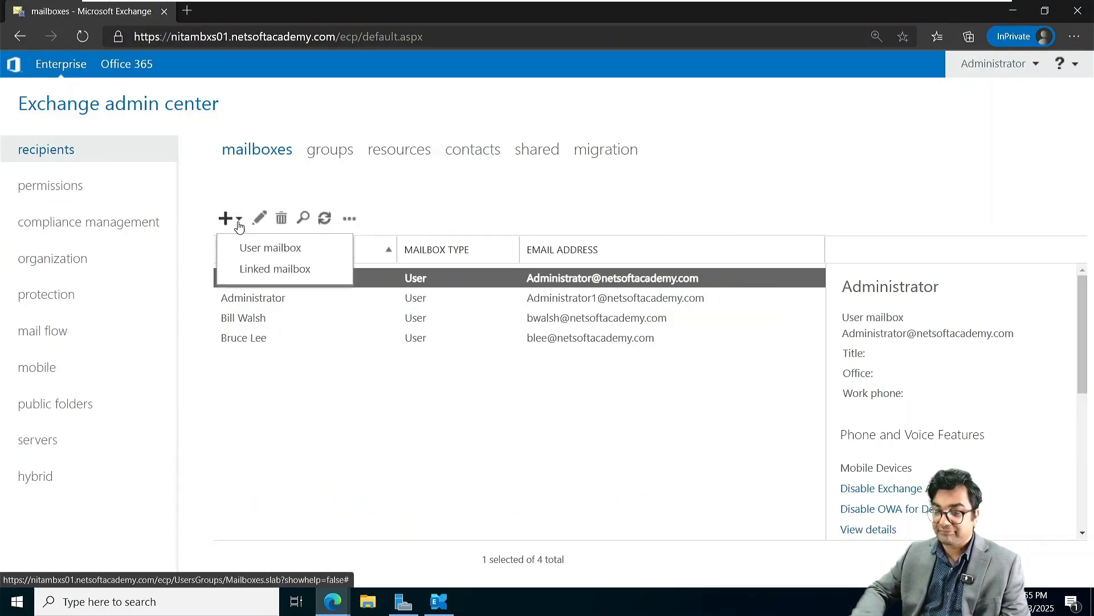
click(325, 222)
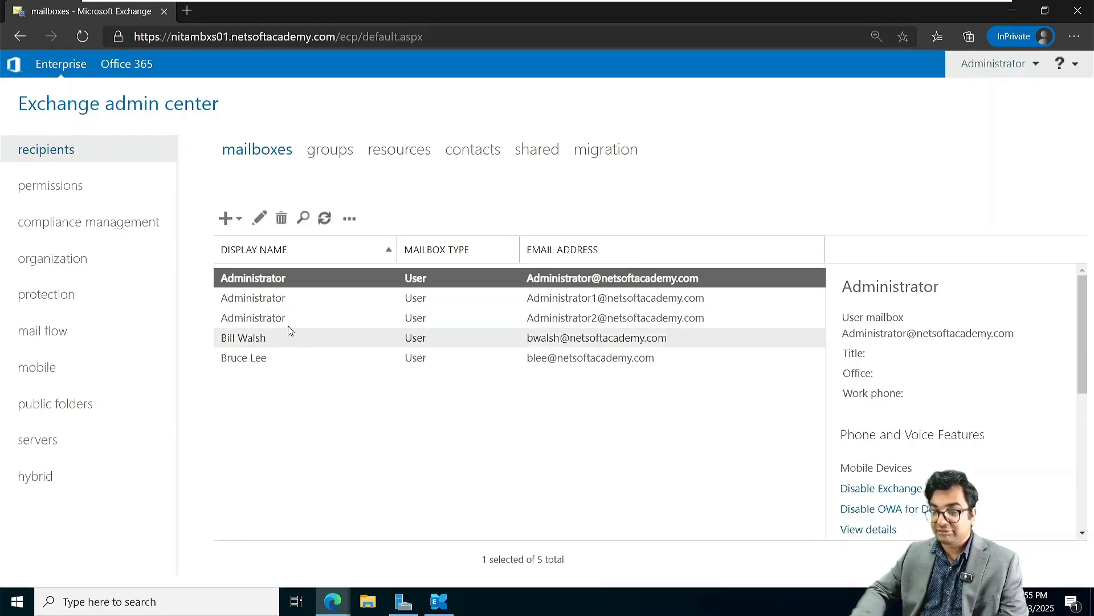
Step: Create a user mailbox for the existing directory user from nita.local/Montreal
click(240, 222)
click(262, 246)
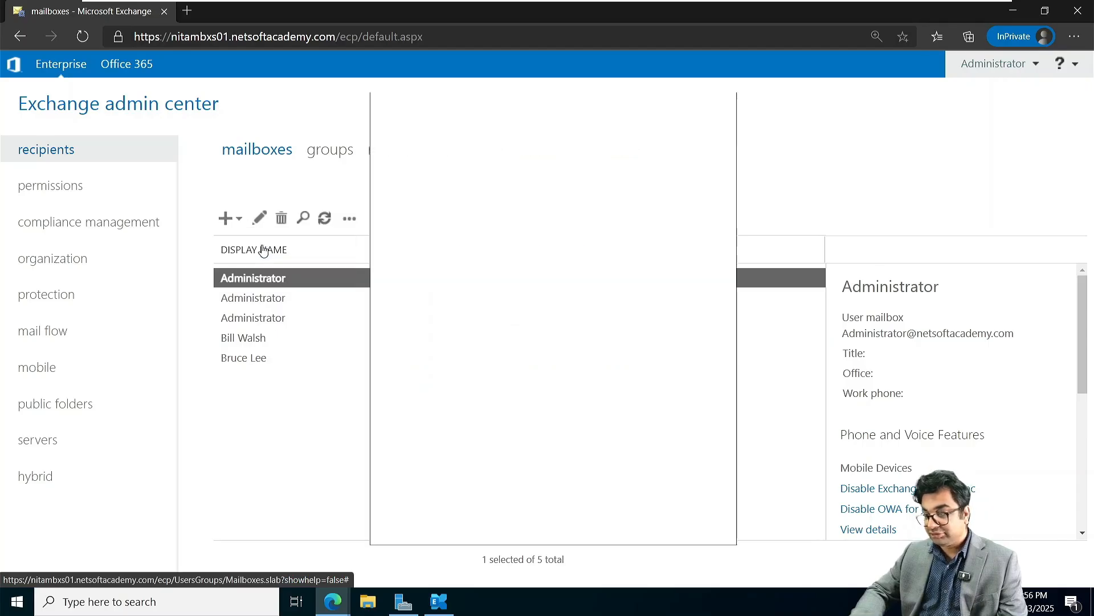
click(471, 316)
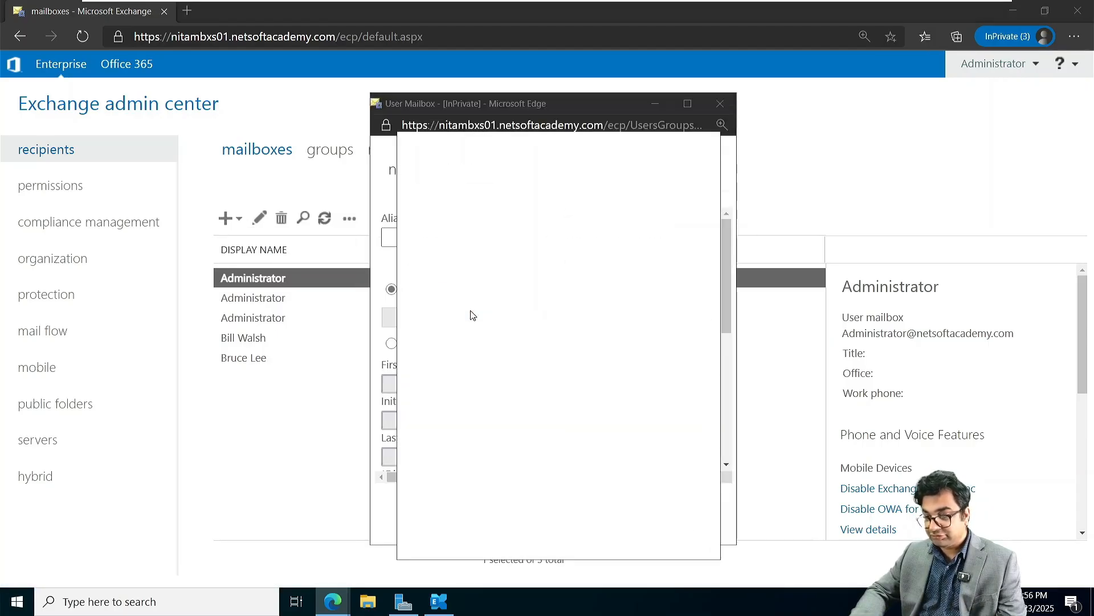
click(496, 285)
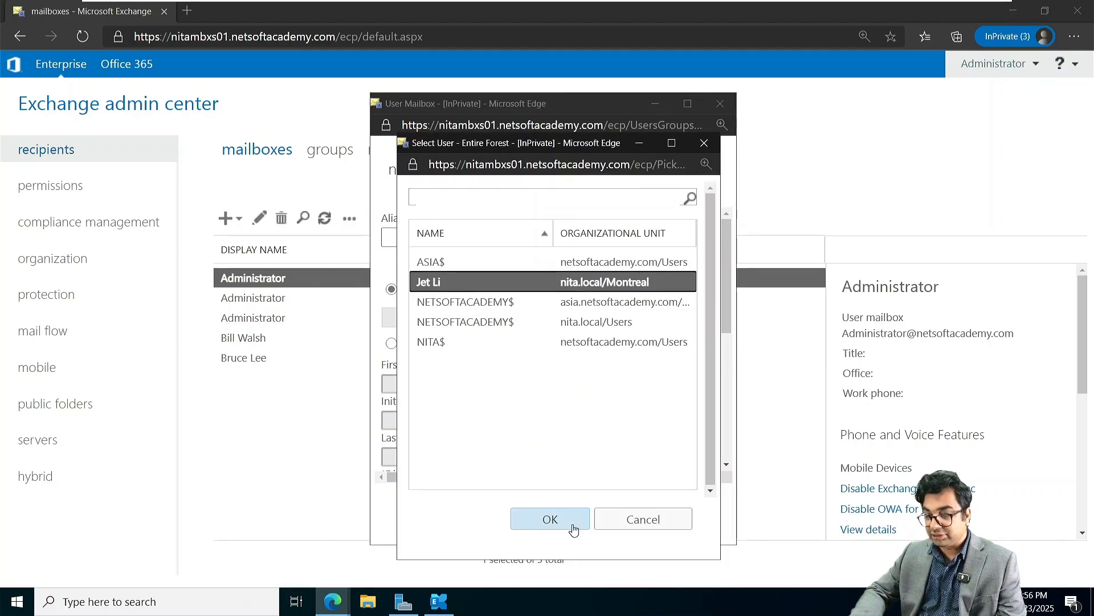
click(551, 519)
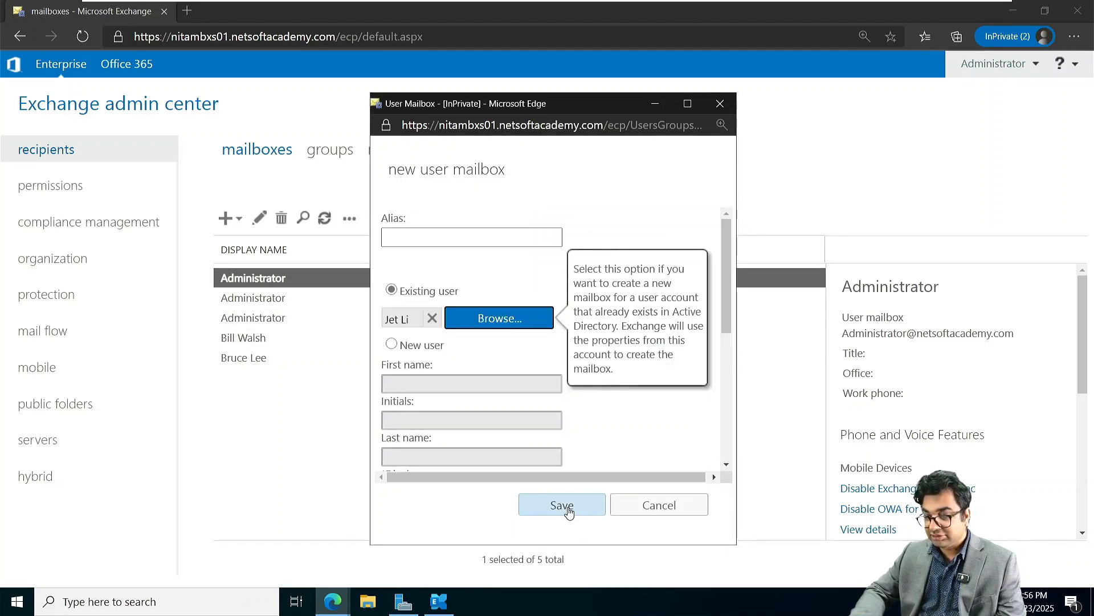
click(562, 505)
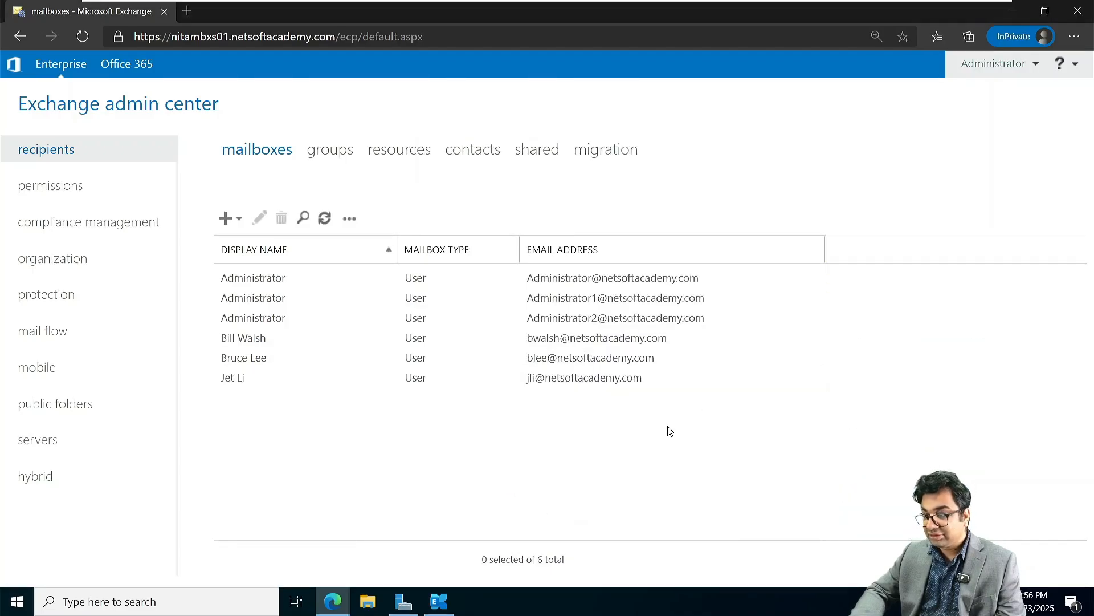
Step: Select the new mailbox to review its warning, then clear the selection
click(601, 378)
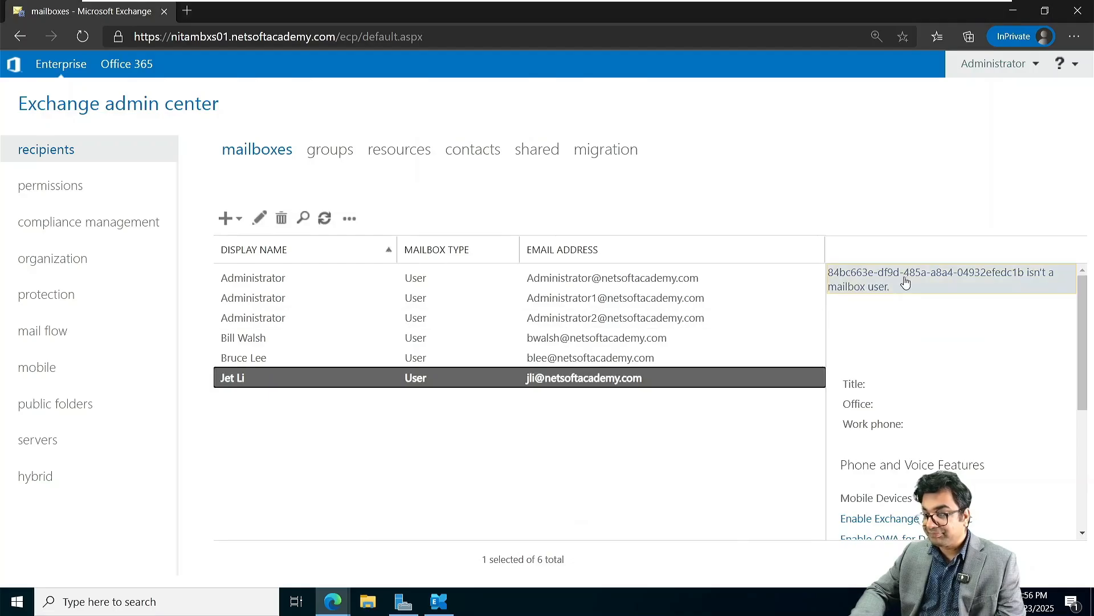
click(890, 289)
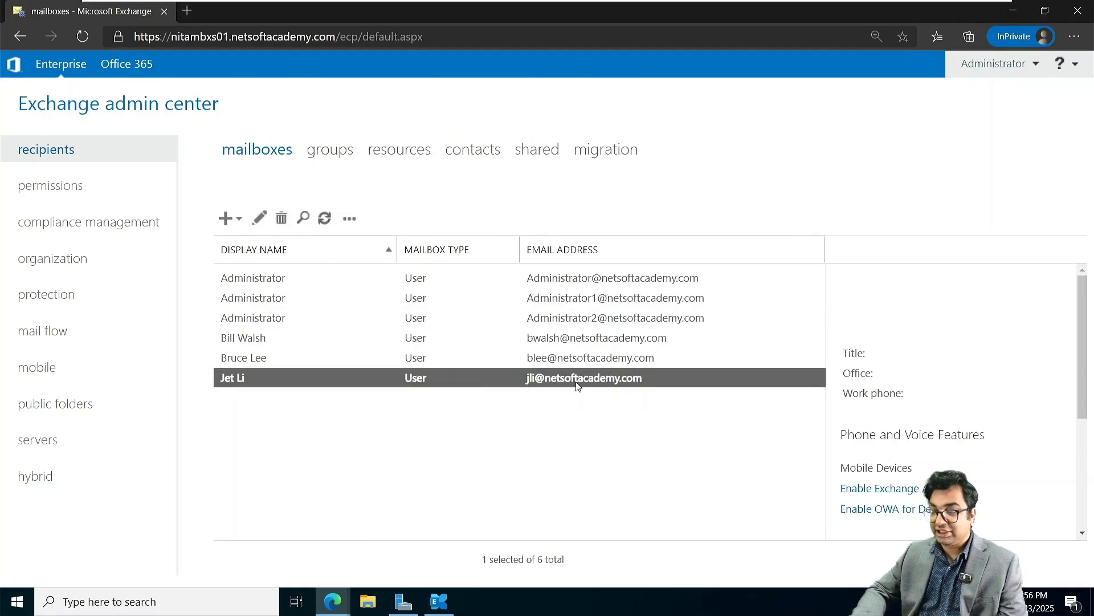
click(477, 456)
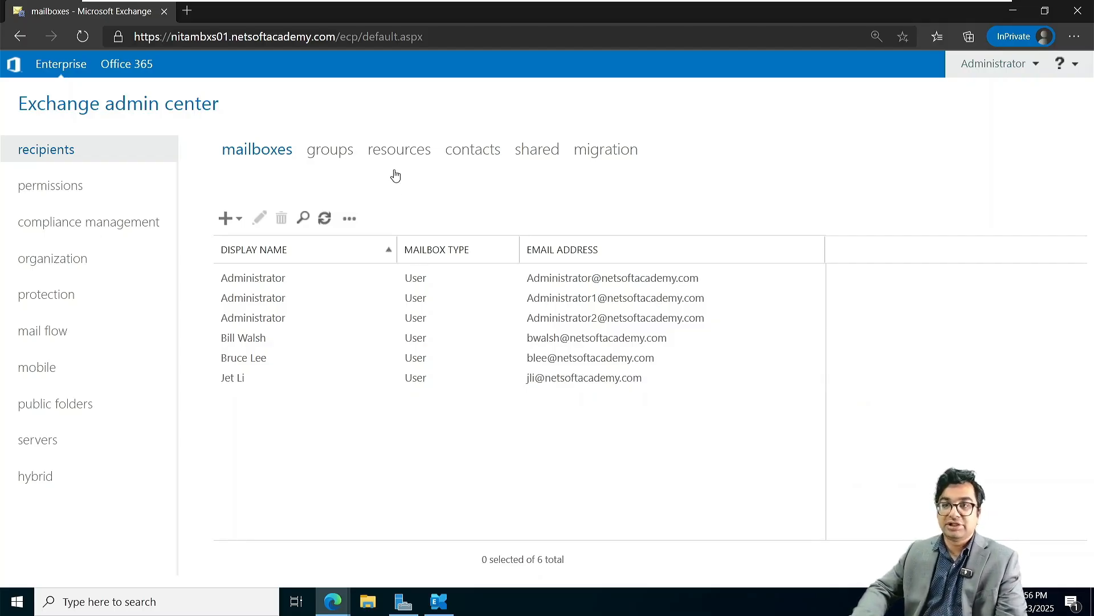
Step: Power on the NITAWKST01 virtual machine and let it boot to the Windows lock screen
mouse_move(324, 3)
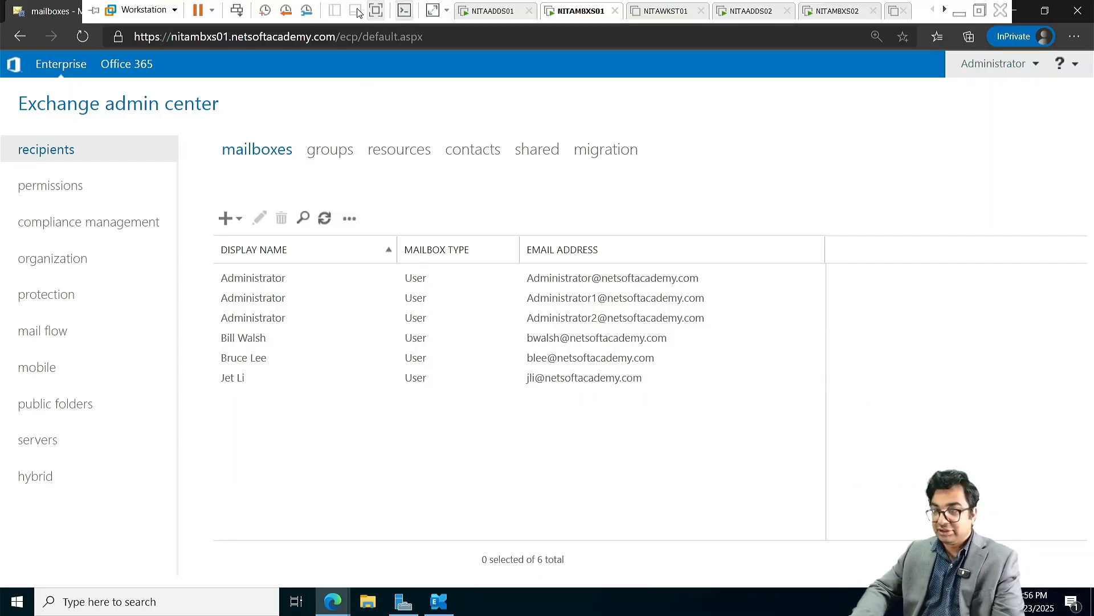
click(664, 11)
click(84, 48)
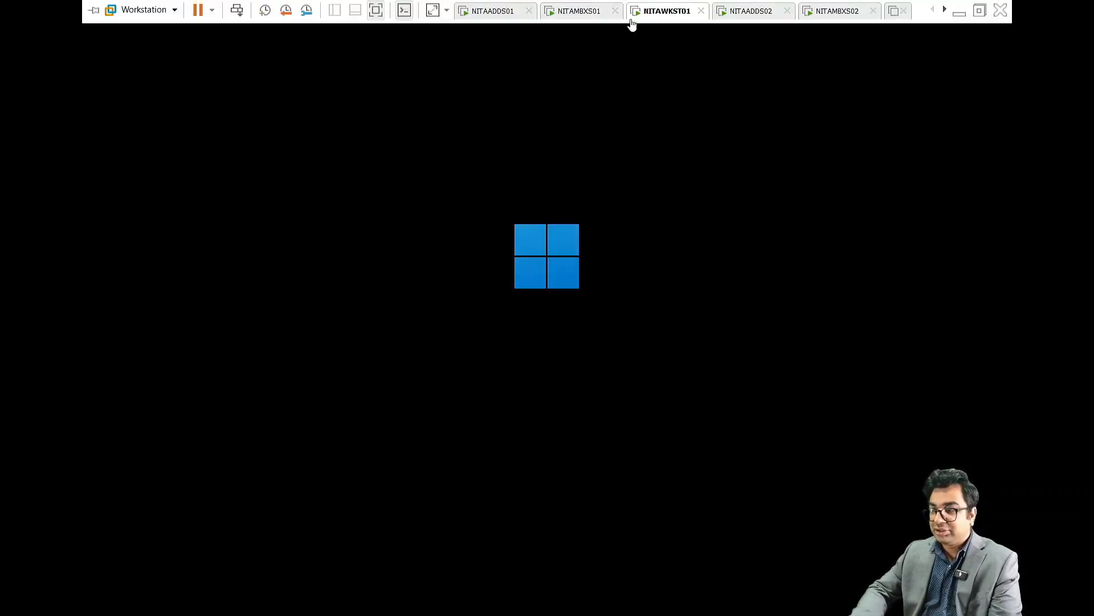
click(581, 12)
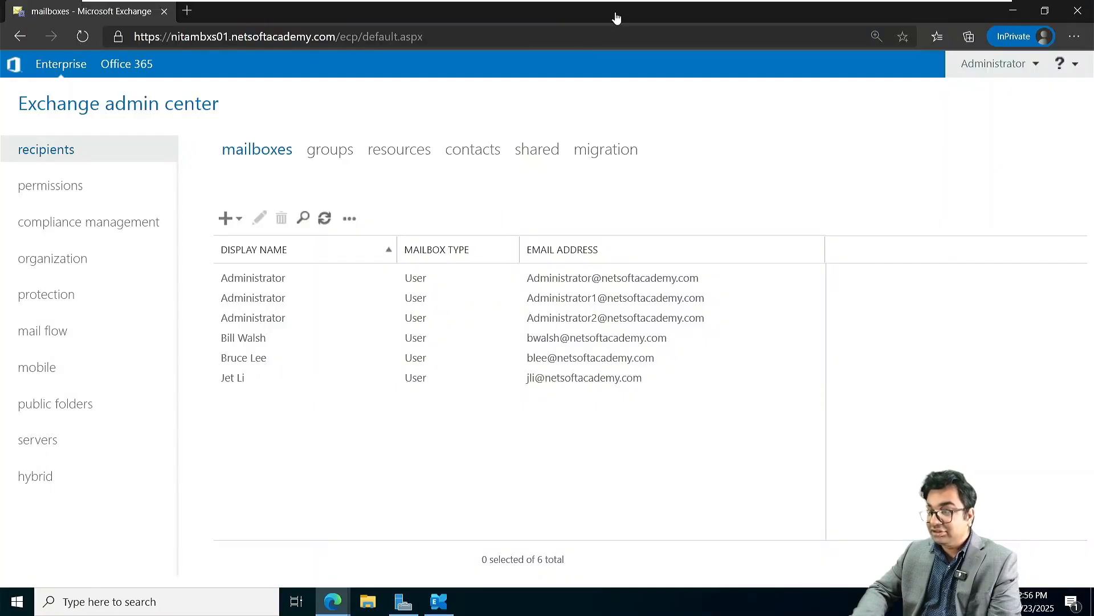
click(655, 8)
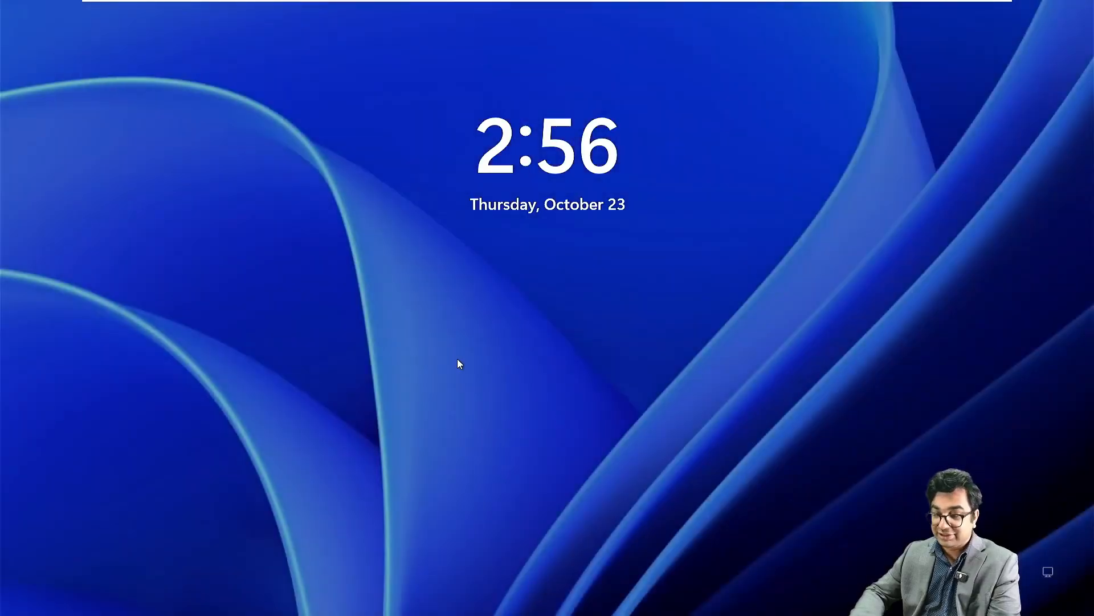
Step: Sign in to the NETSOFTACADEMY domain on NITAWKST01 with the sender's user name and password
click(458, 360)
click(70, 588)
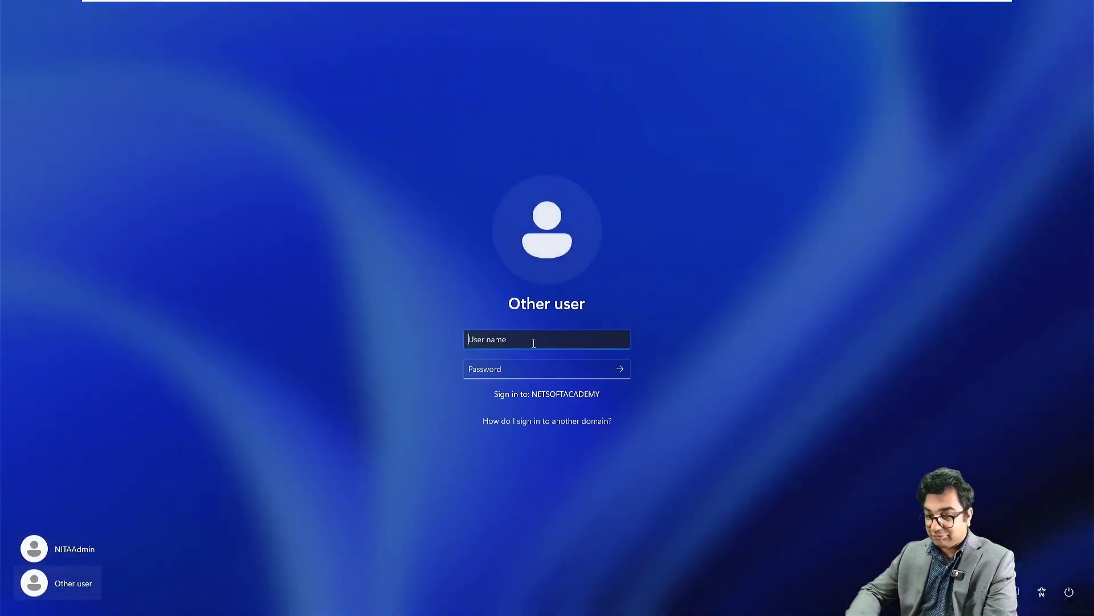
key(Tab)
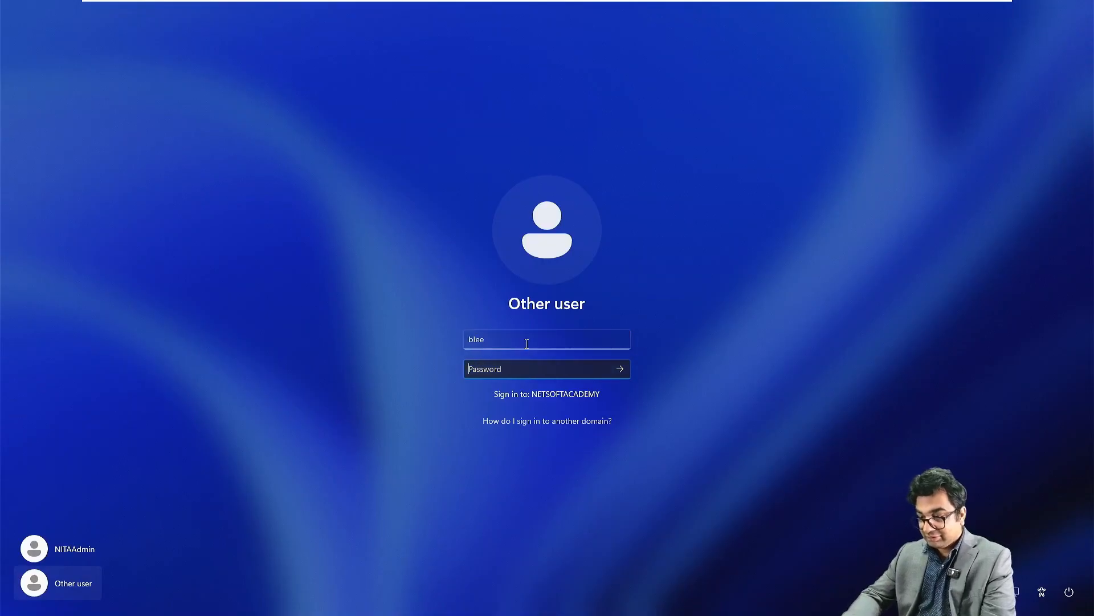
text(***)
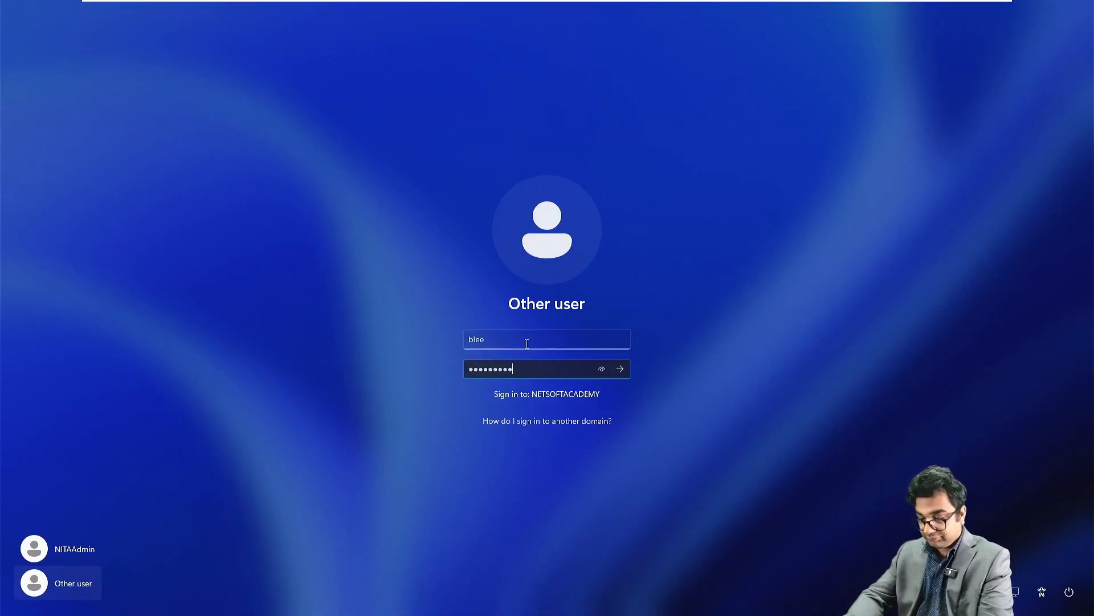
key(Return)
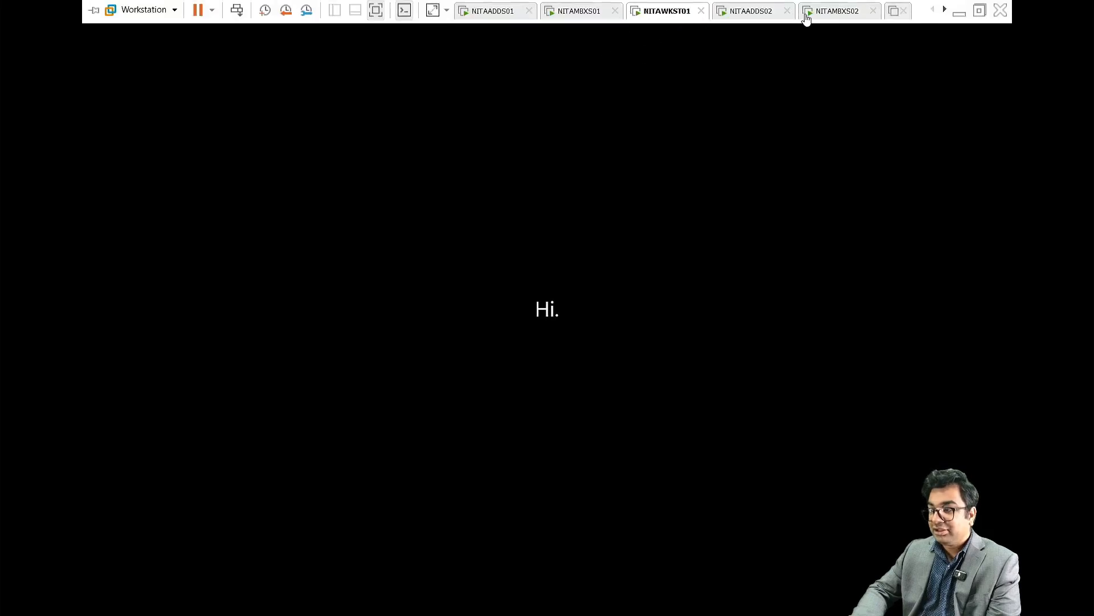
click(944, 11)
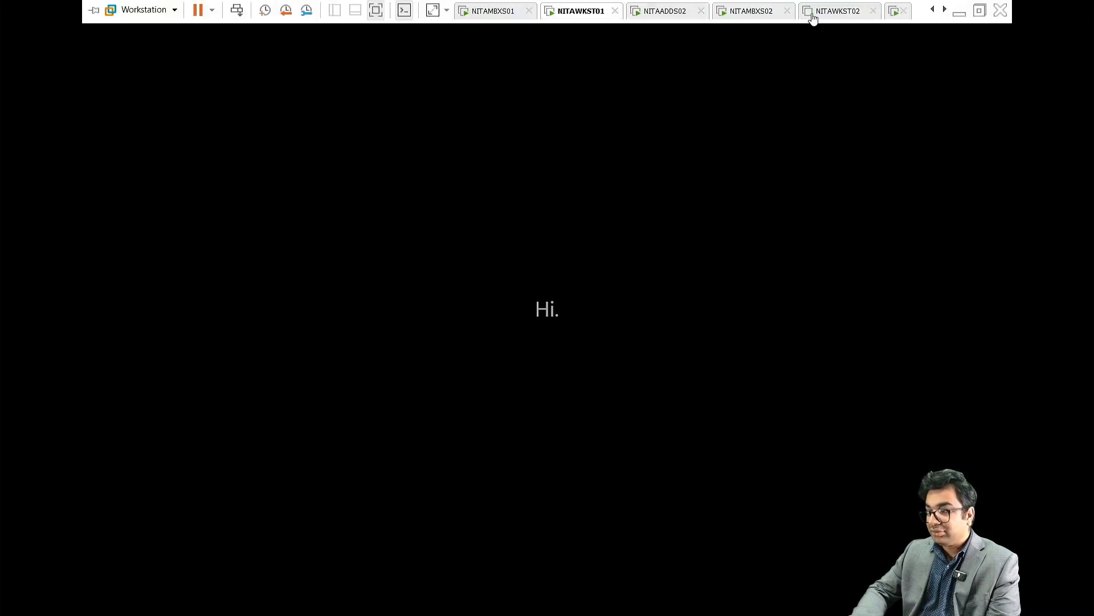
Step: Power on the NITAWKST02 virtual machine
click(836, 11)
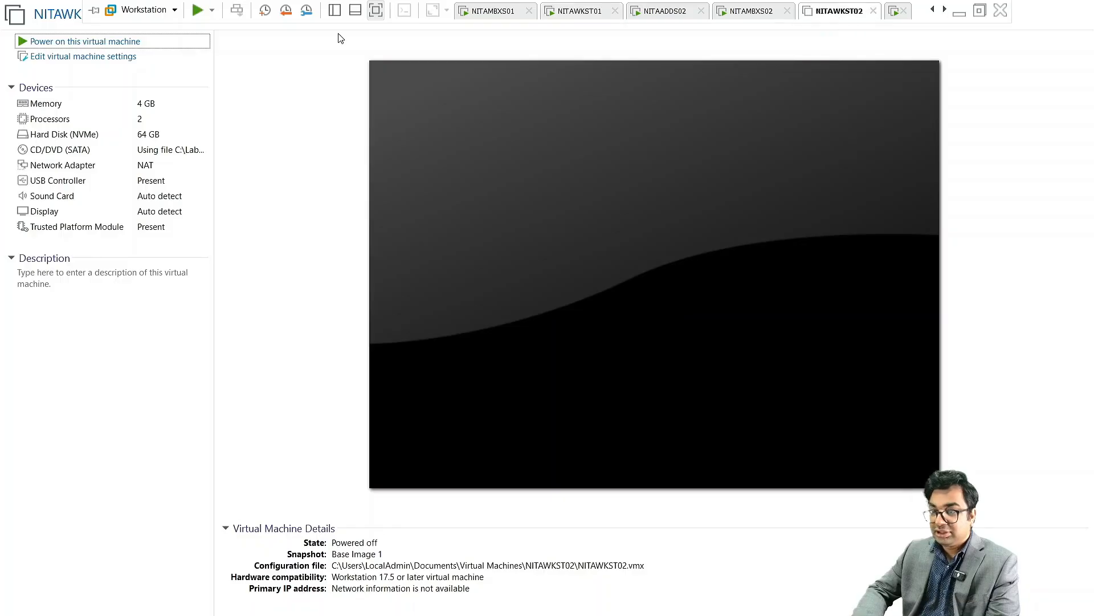
click(267, 213)
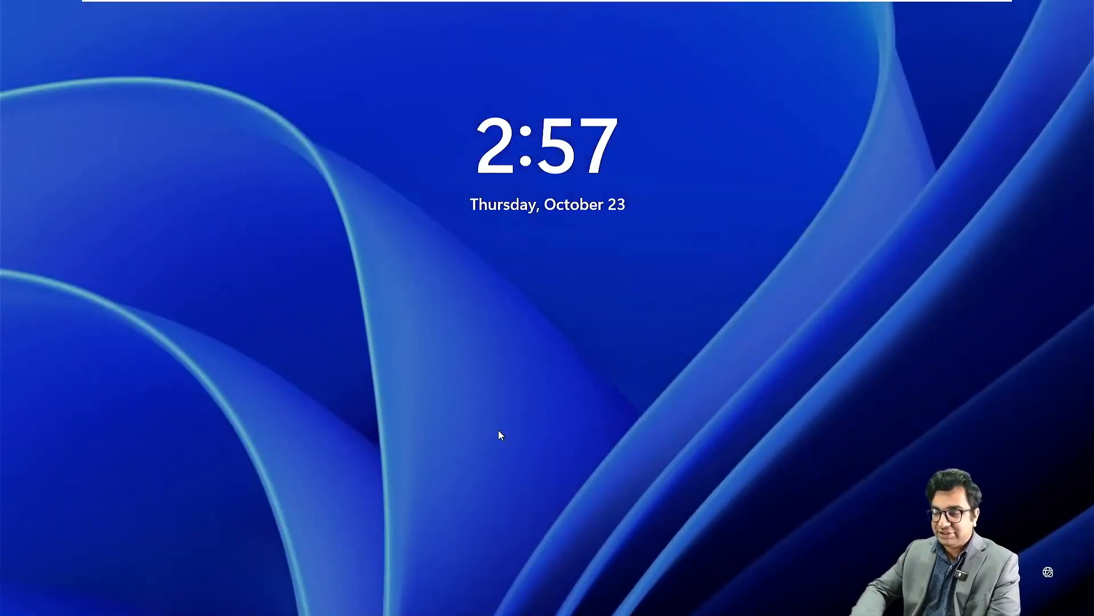
Step: Sign in to the ASIA domain on NITAWKST02 as the second mail test user, correcting the user name
click(498, 430)
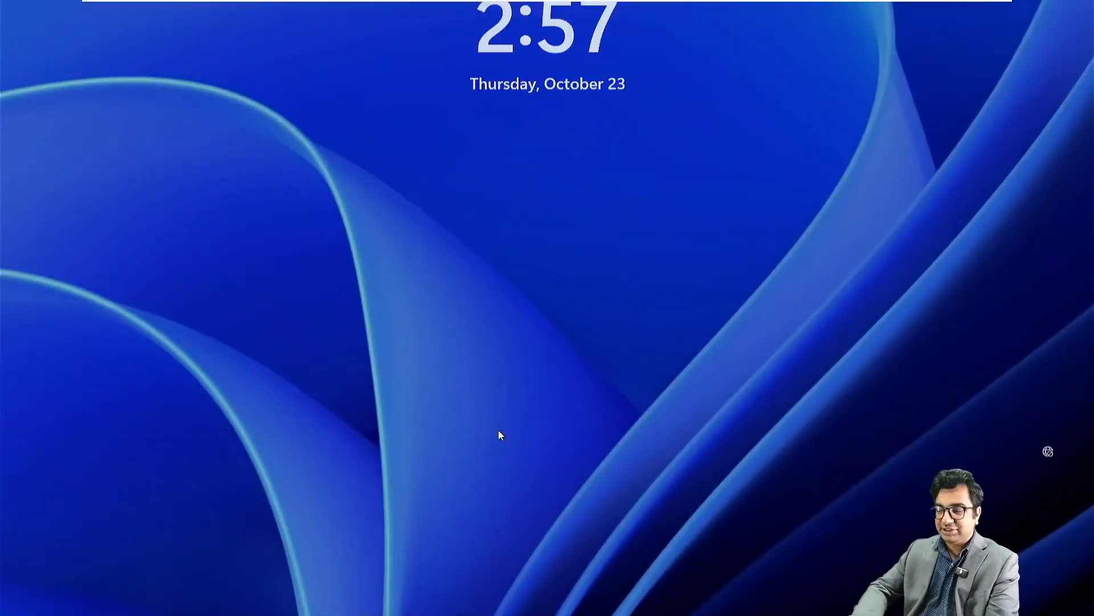
click(73, 584)
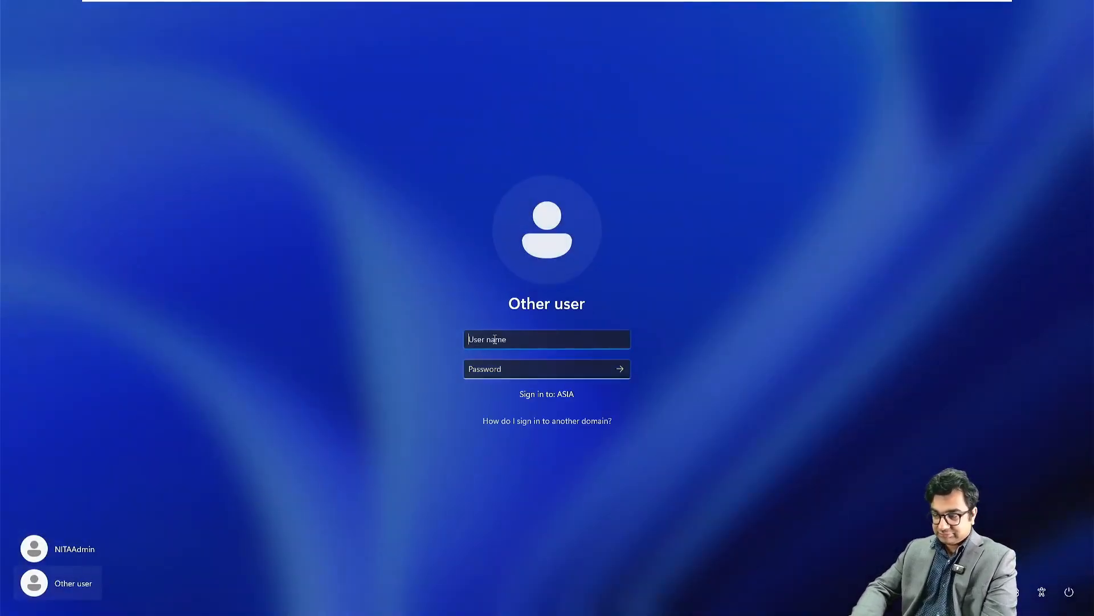
key(Tab)
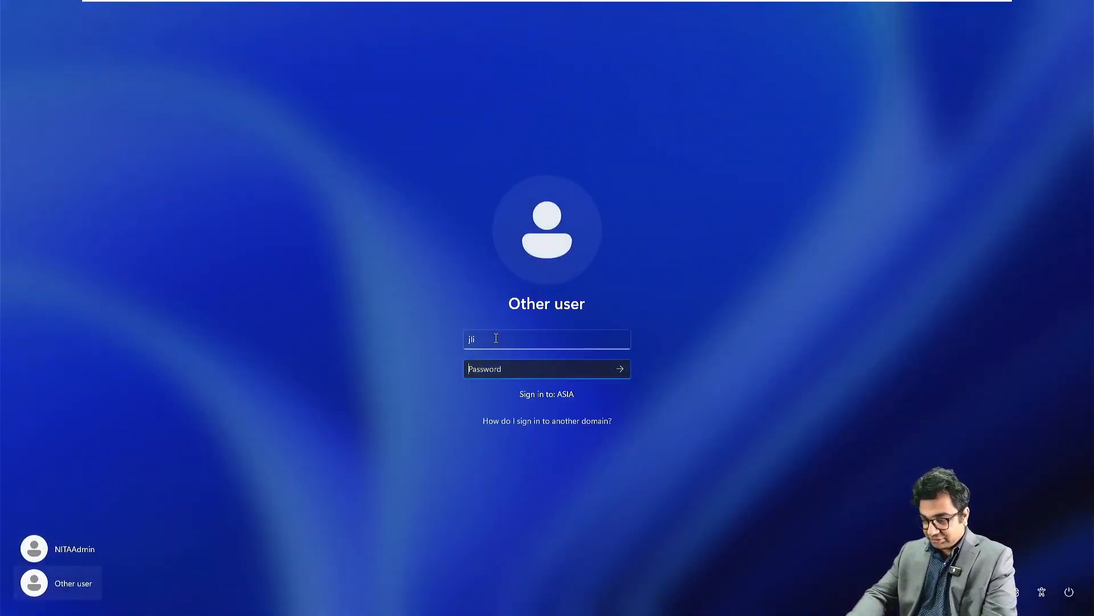
text(•)
key(BackSpace)
click(496, 338)
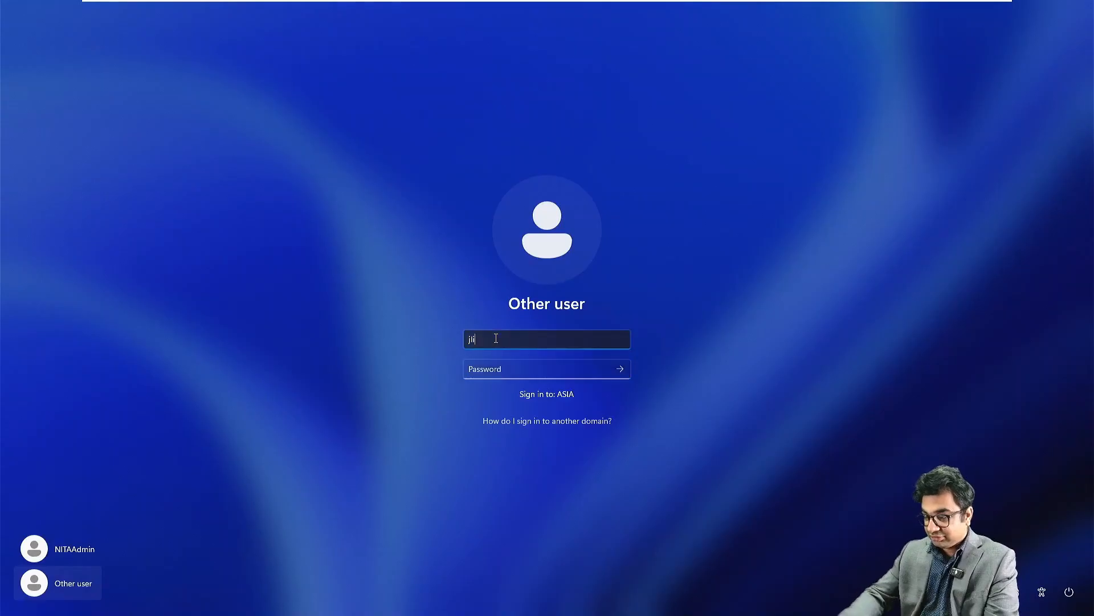
key(BackSpace)
key(BackSpace)
key(BackSpace)
key(Tab)
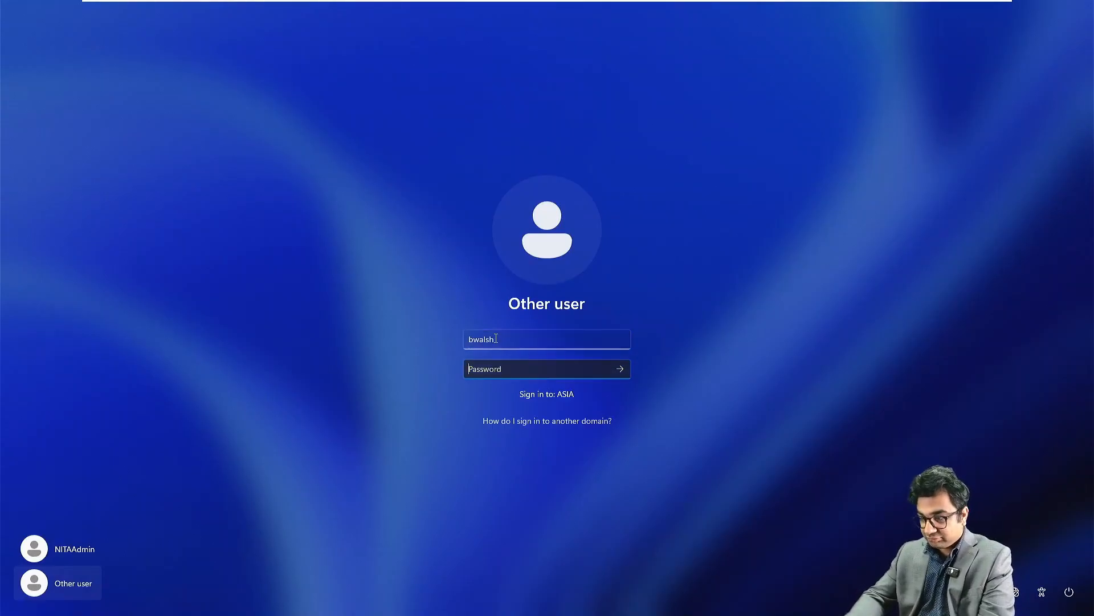
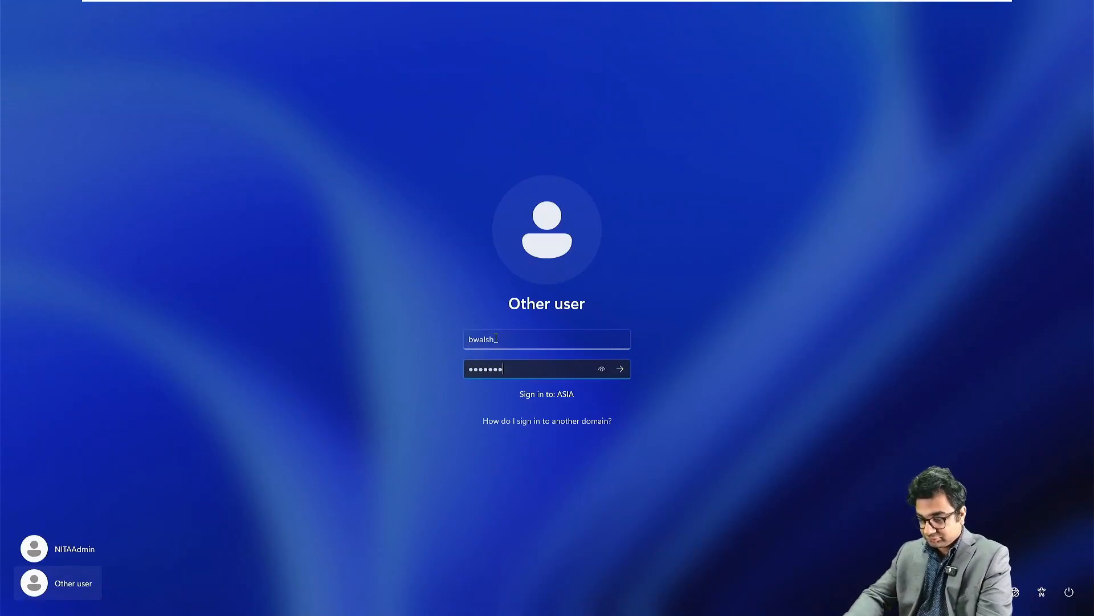
key(Return)
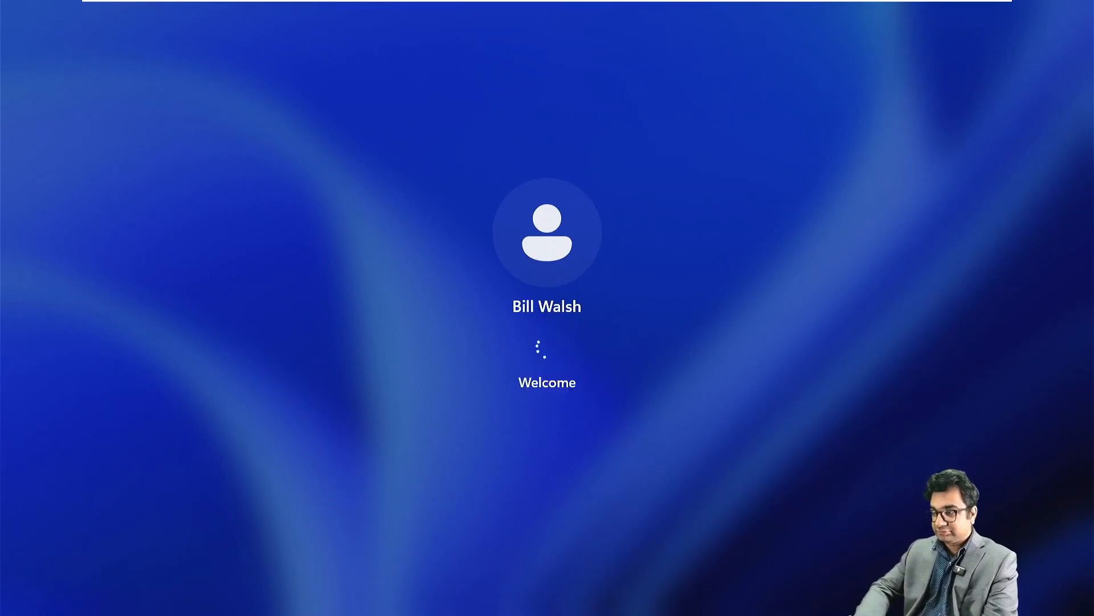
Step: Switch to the powered-off NITAWKST03 virtual machine
mouse_move(885, 25)
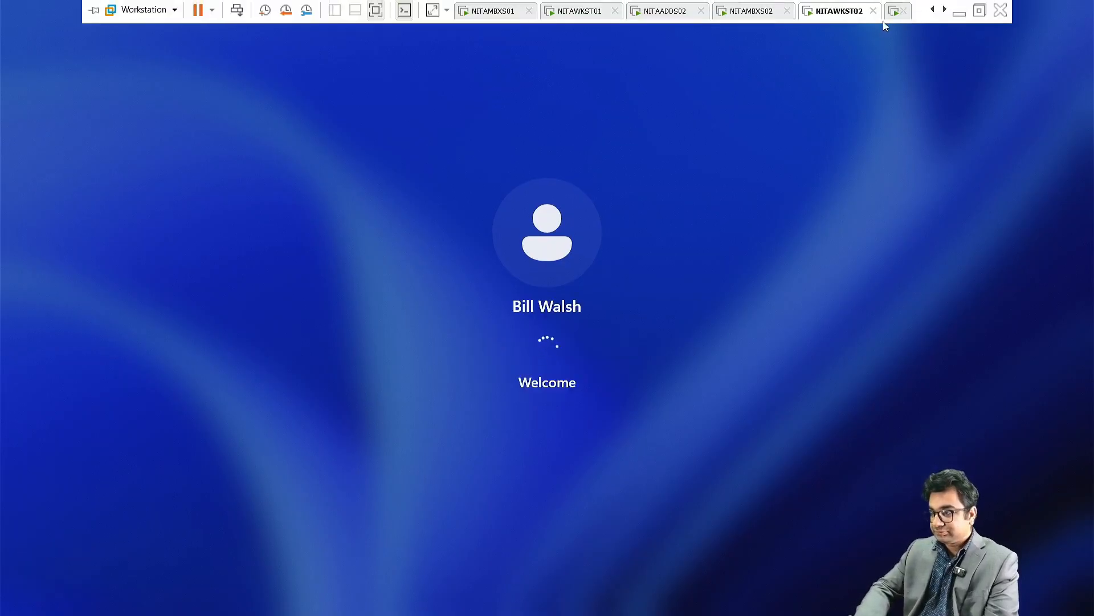
click(943, 11)
click(943, 11)
click(943, 12)
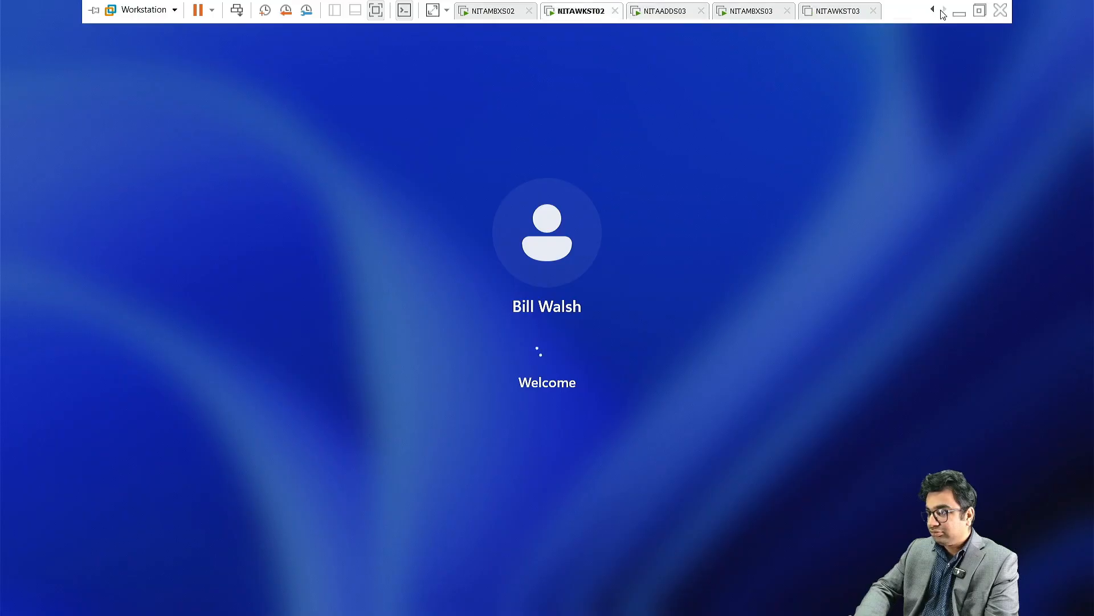
click(826, 13)
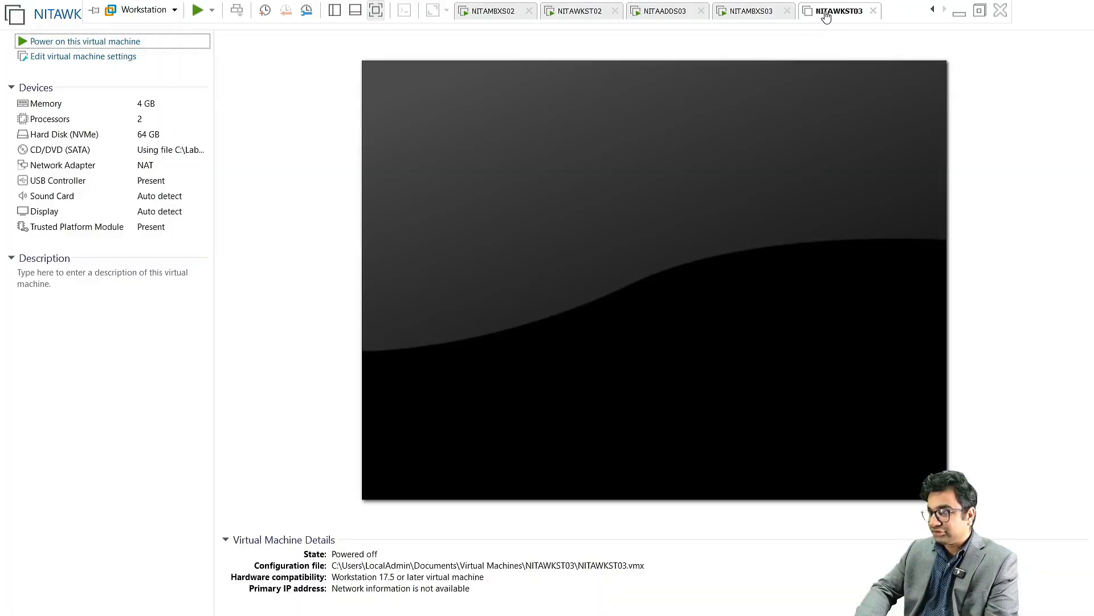
Step: Power on NITAWKST03 and sign in to the NITA domain as the other mail test user
click(131, 41)
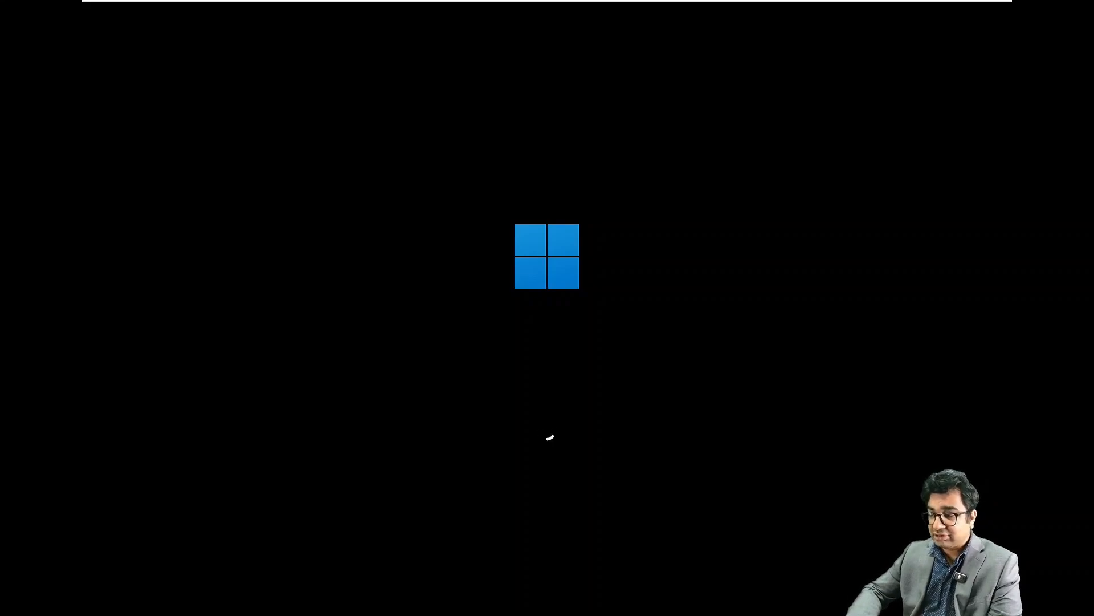
mouse_move(809, 4)
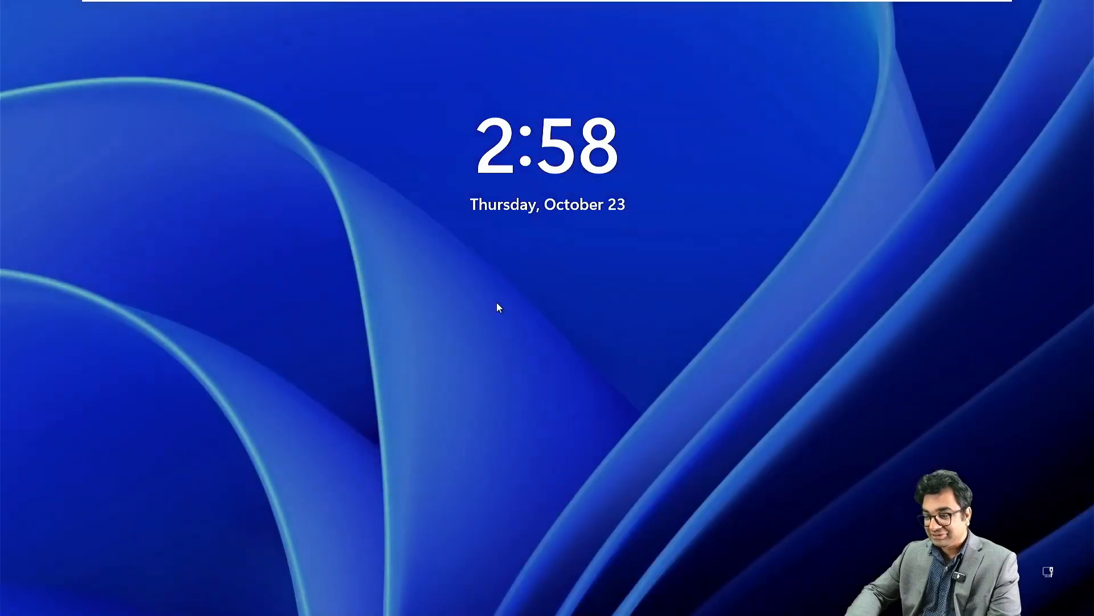
click(497, 303)
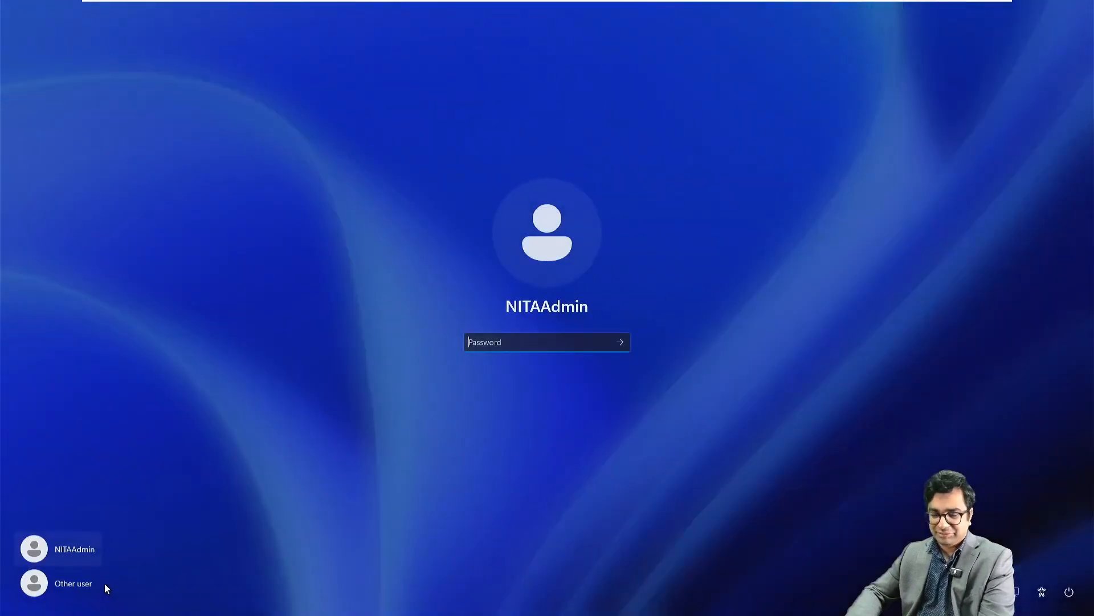
click(67, 581)
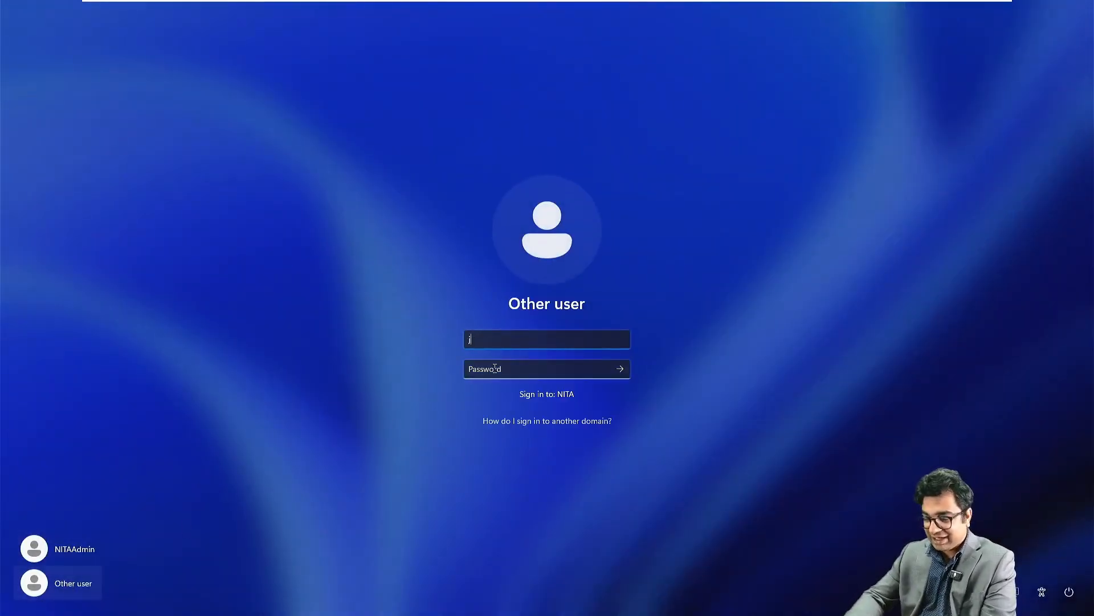
key(Tab)
text(•)
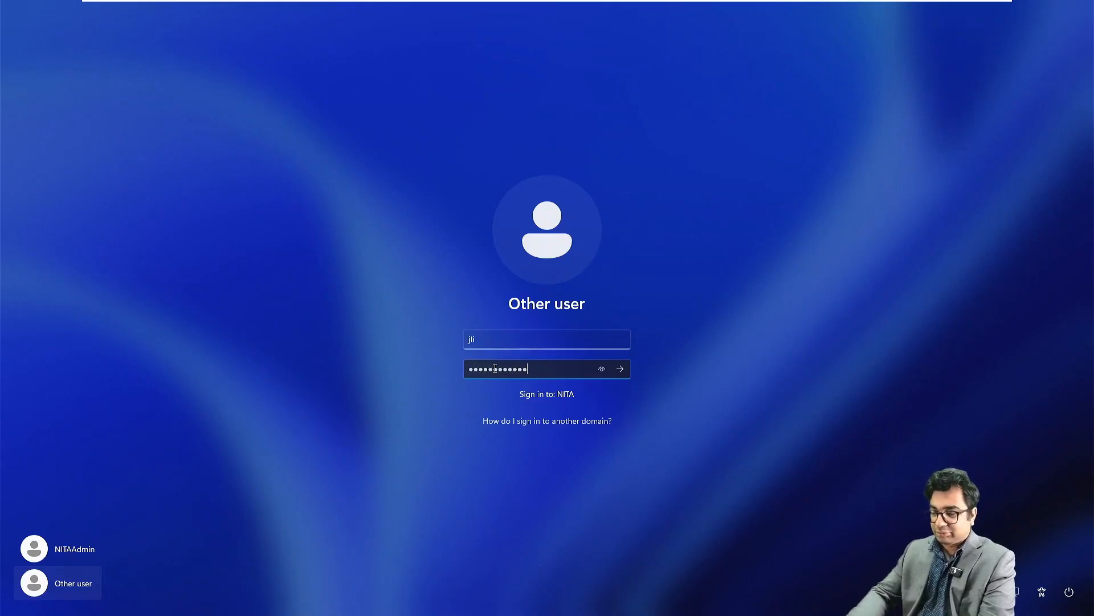
text(•••••••••••)
key(Return)
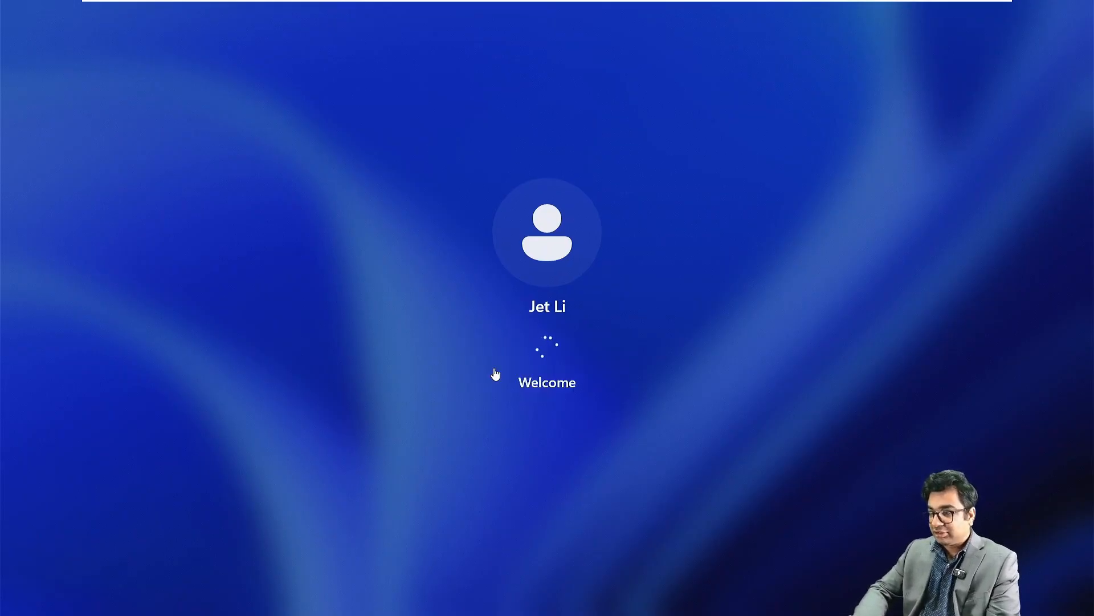
Step: Switch to the NITAWKST01 virtual machine's Windows desktop
mouse_move(898, 4)
click(932, 10)
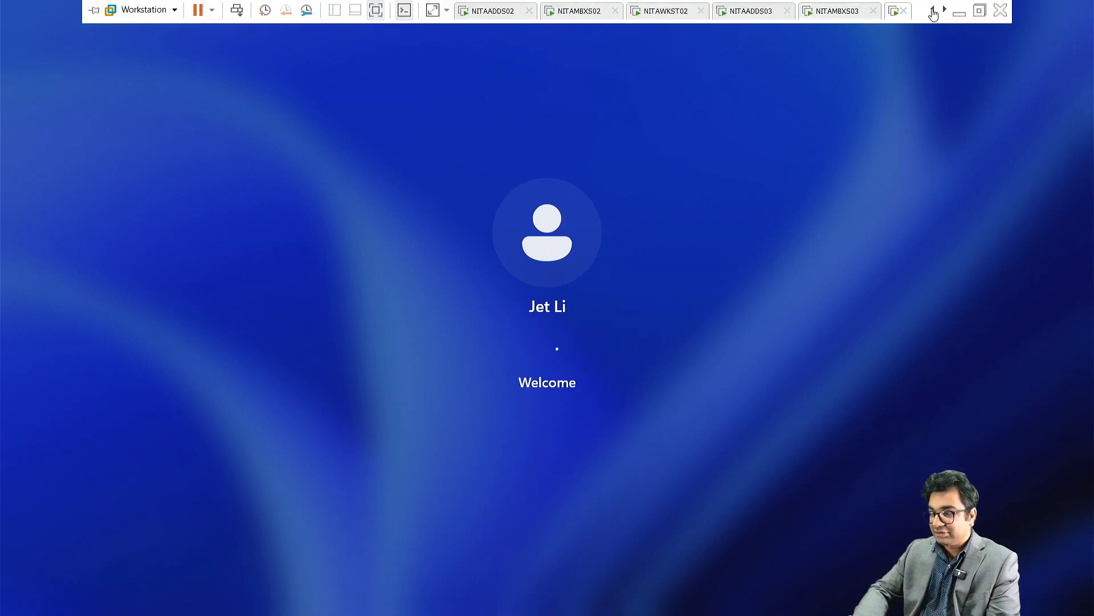
click(932, 10)
click(933, 10)
click(577, 11)
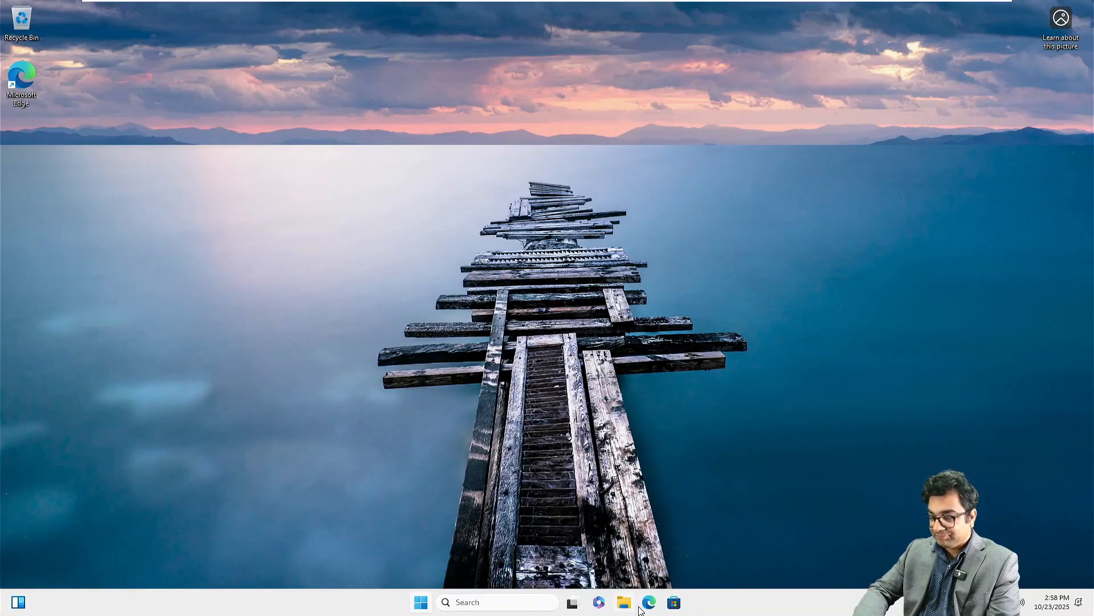
right_click(648, 607)
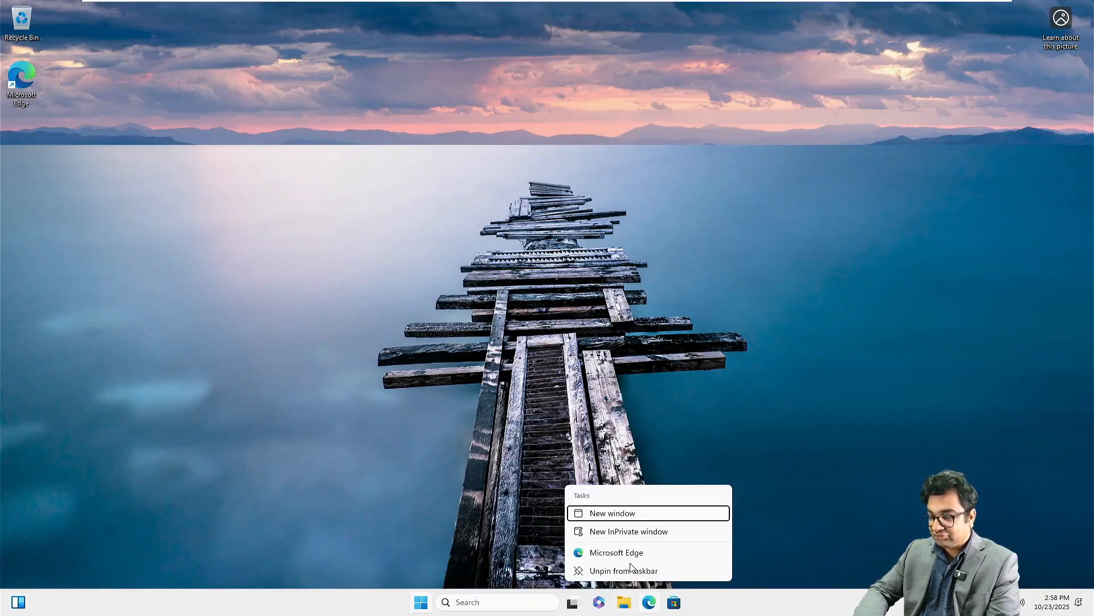
click(615, 532)
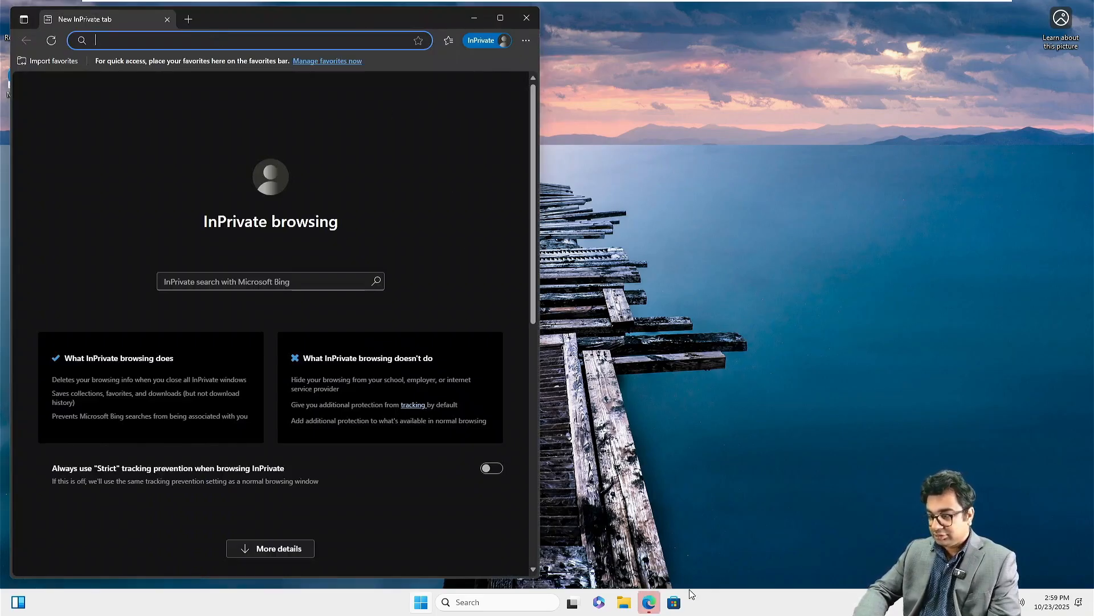
click(649, 602)
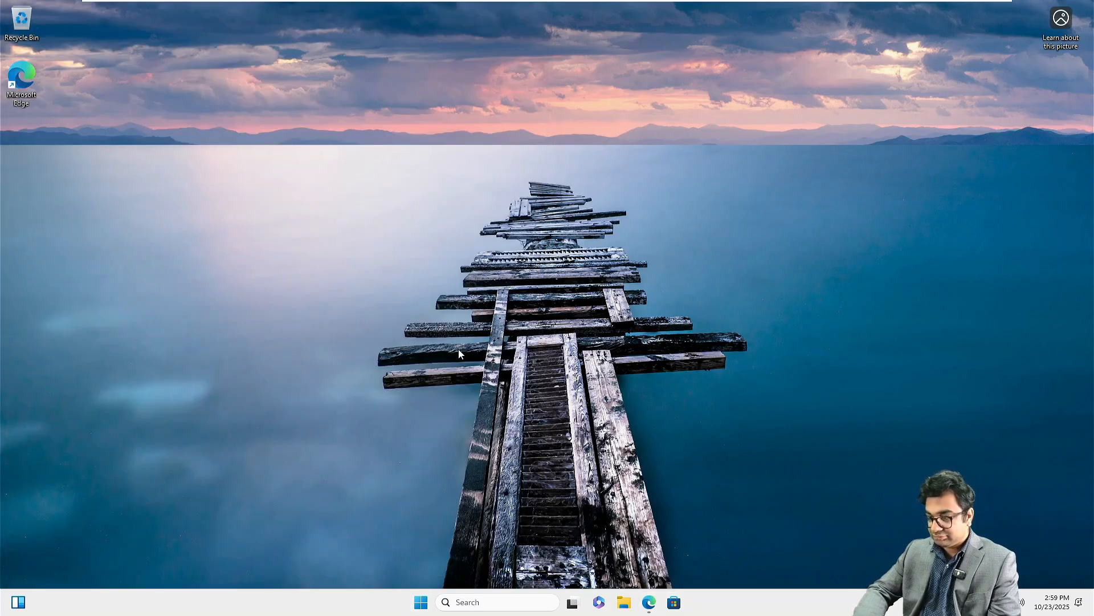
click(649, 602)
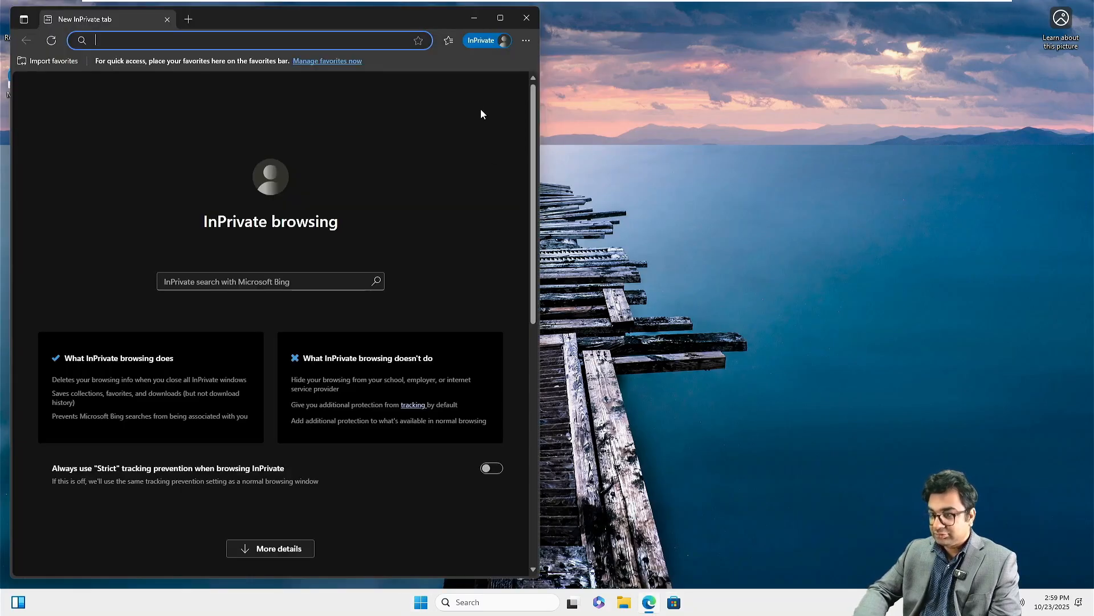
click(509, 24)
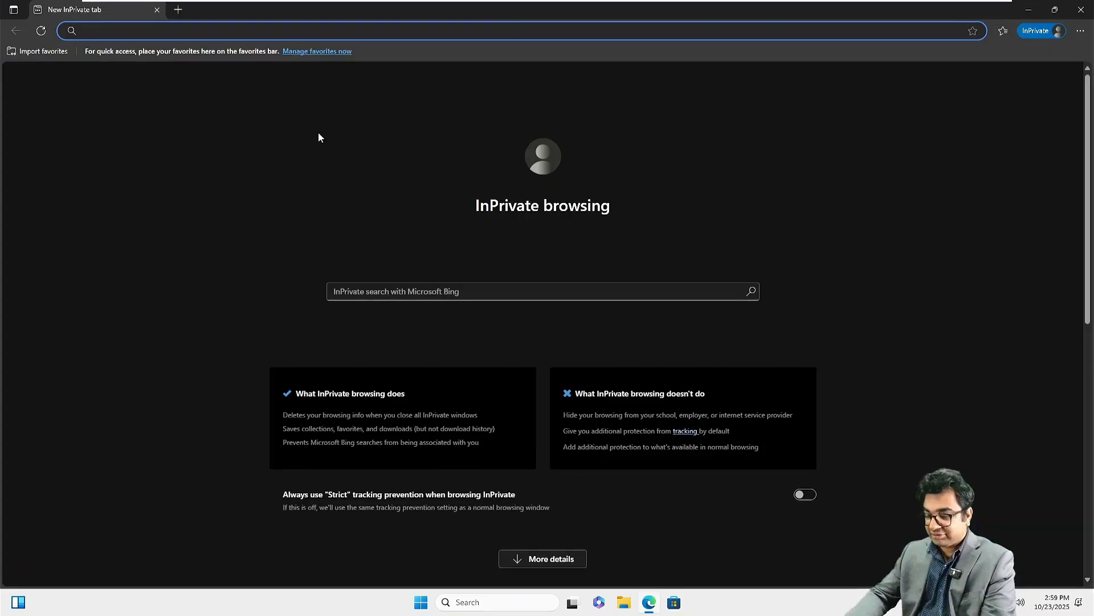
text(https:)
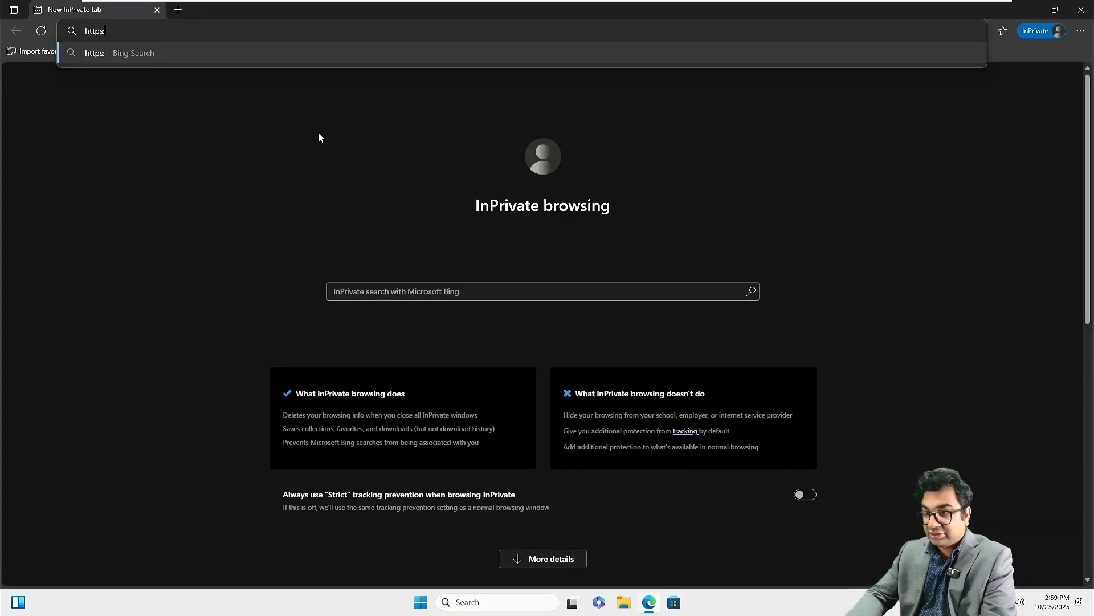
text(//nit)
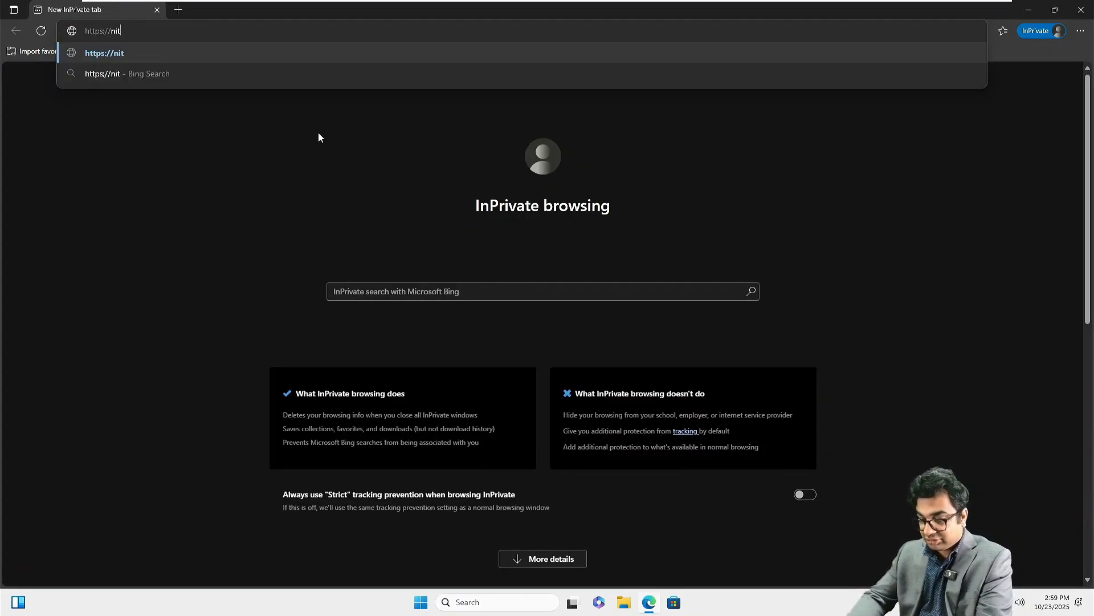
text(ambxs)
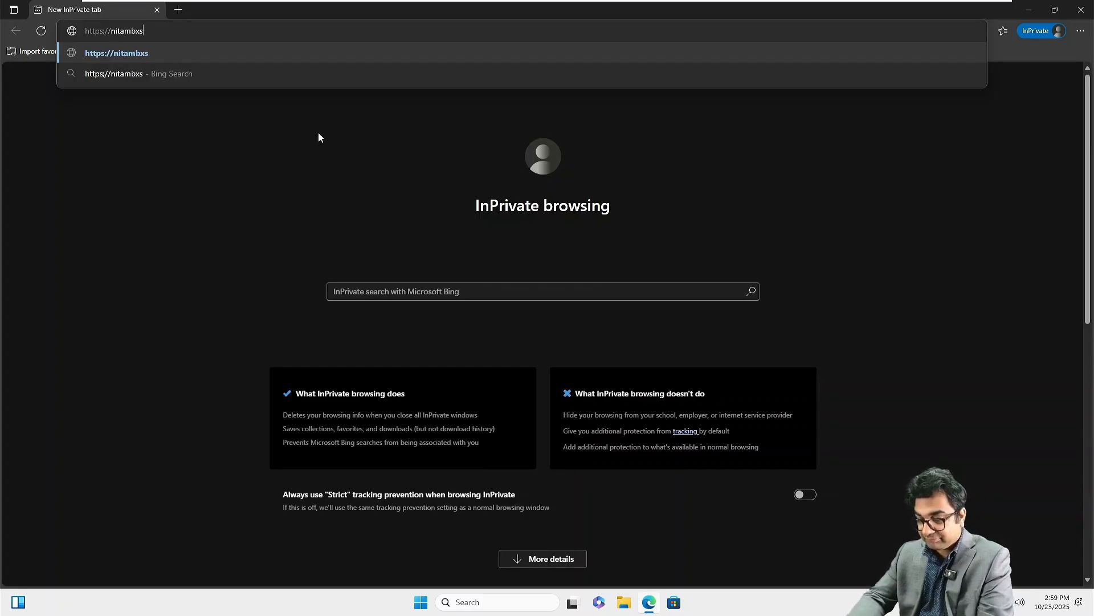
text(01.)
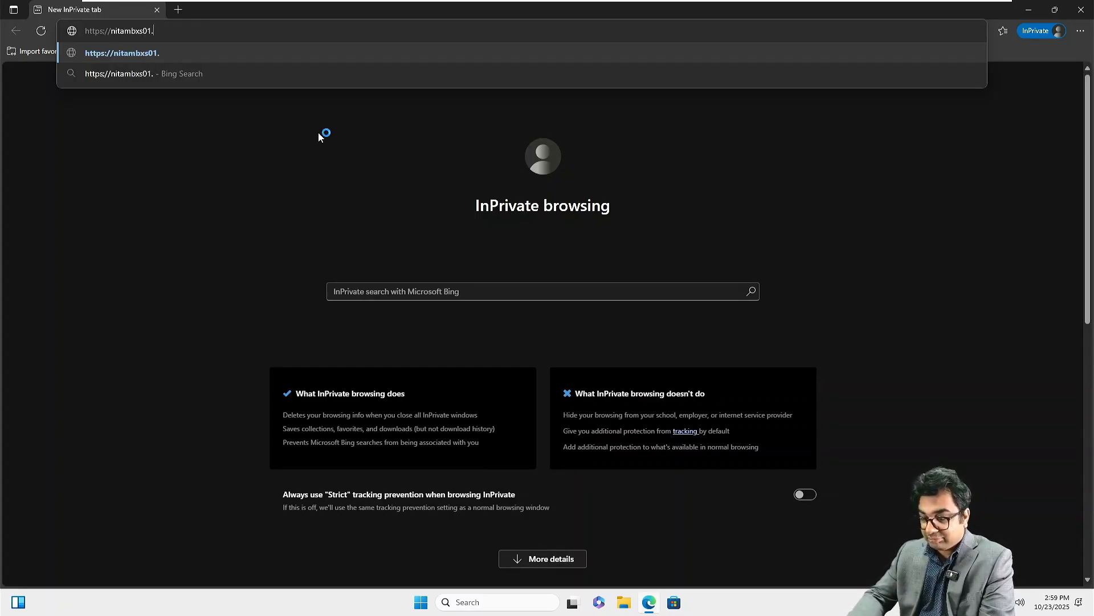
text(netsoftac)
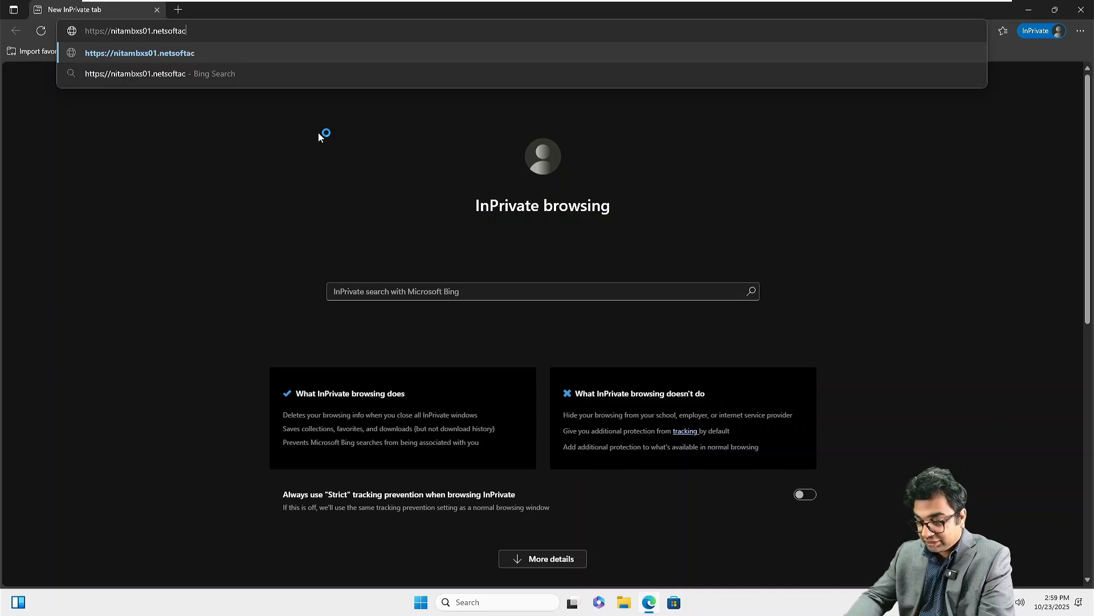
text(ademy.)
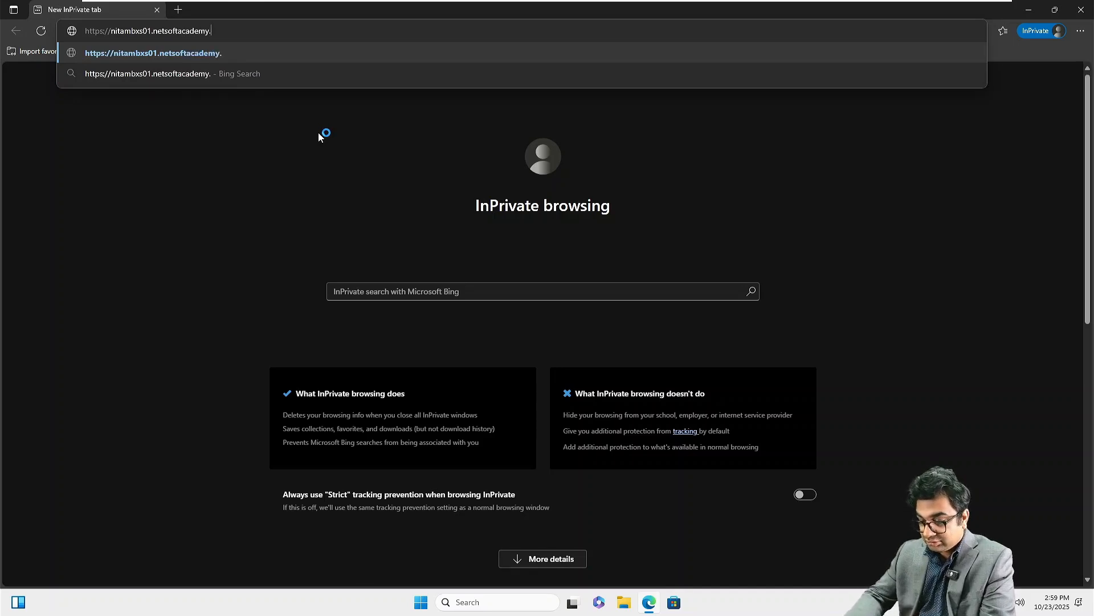
text(com/owa/)
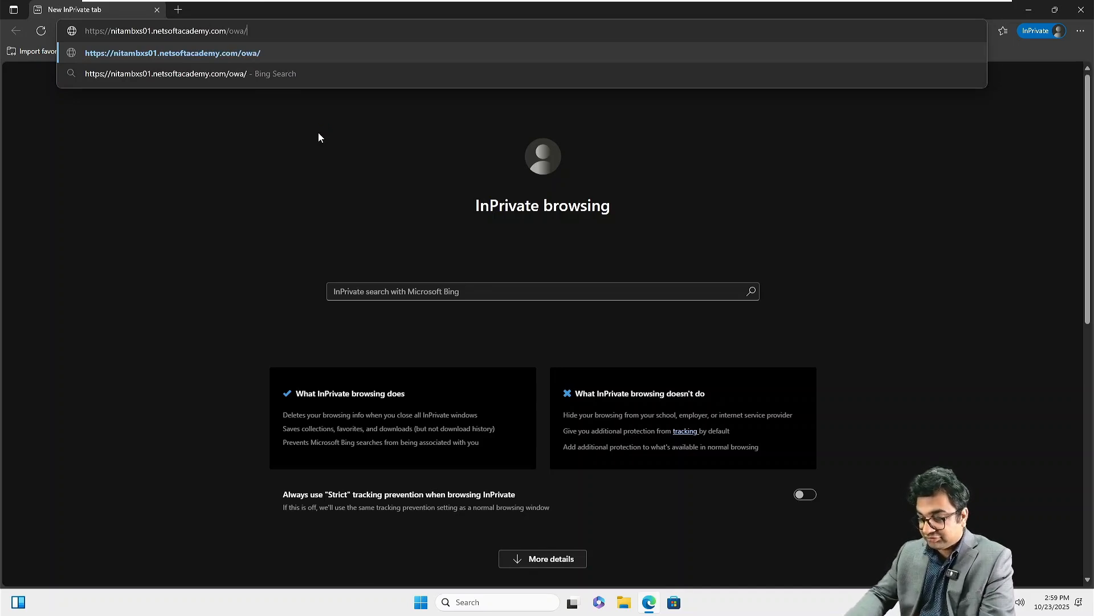
key(Return)
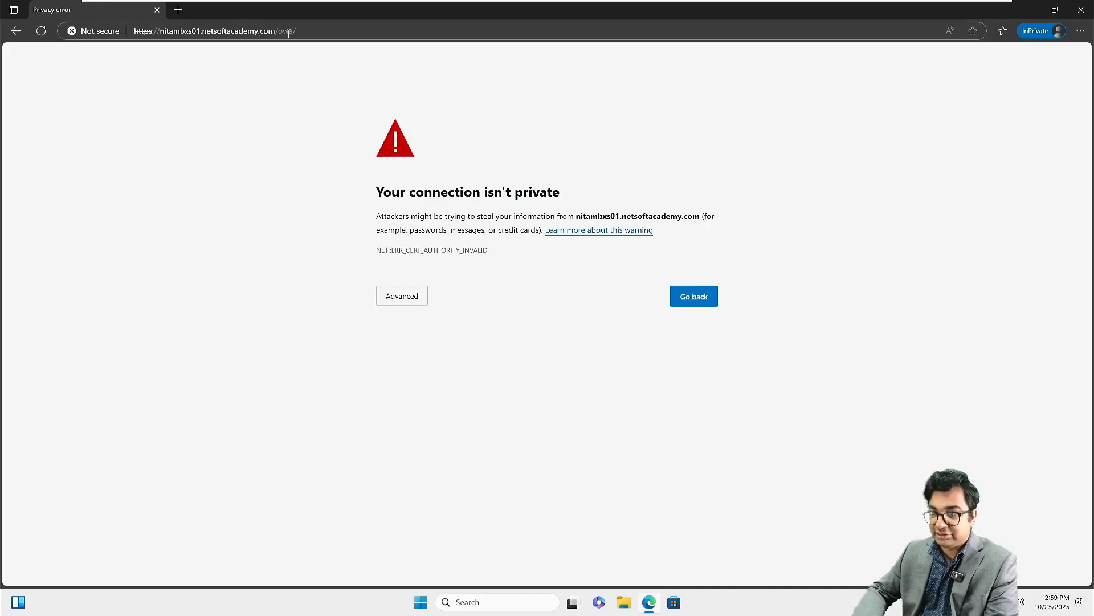
Step: Proceed past the certificate warning to the Outlook on the web sign-in page and zoom in
click(313, 33)
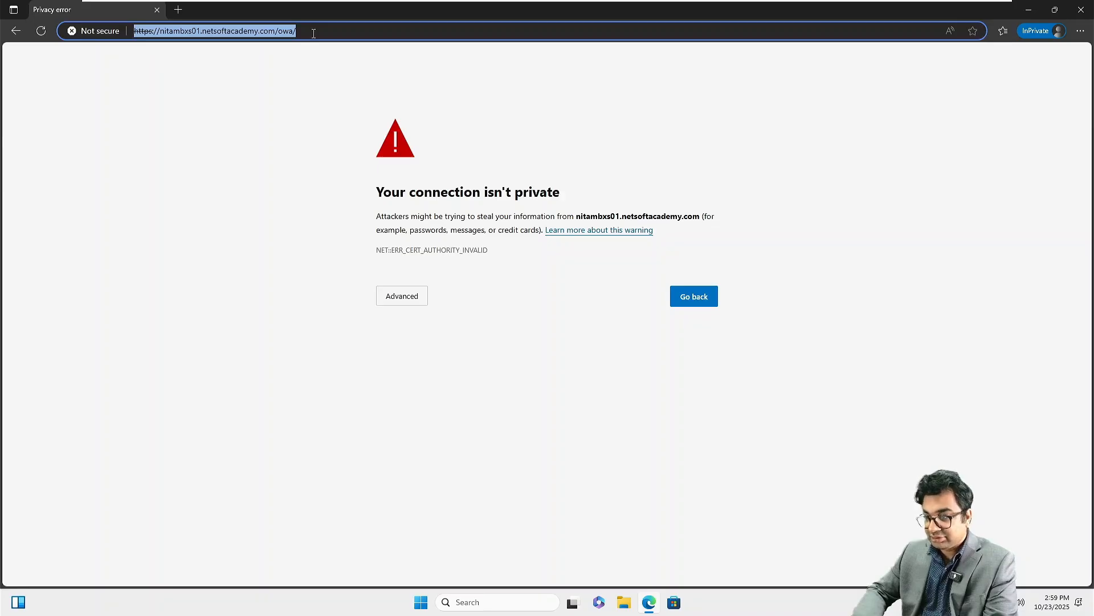
click(410, 297)
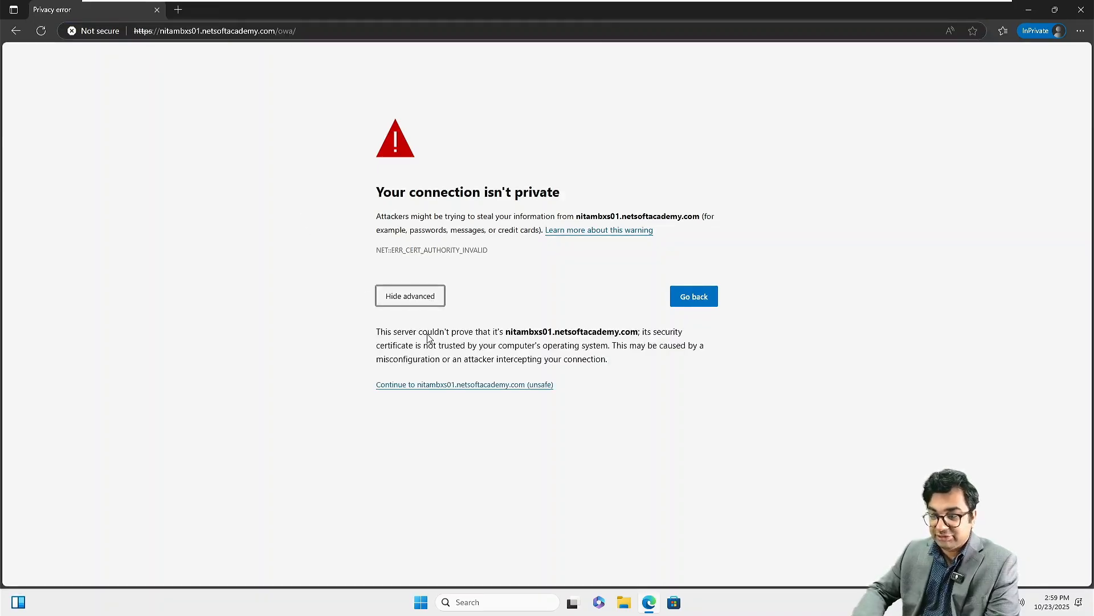
click(474, 384)
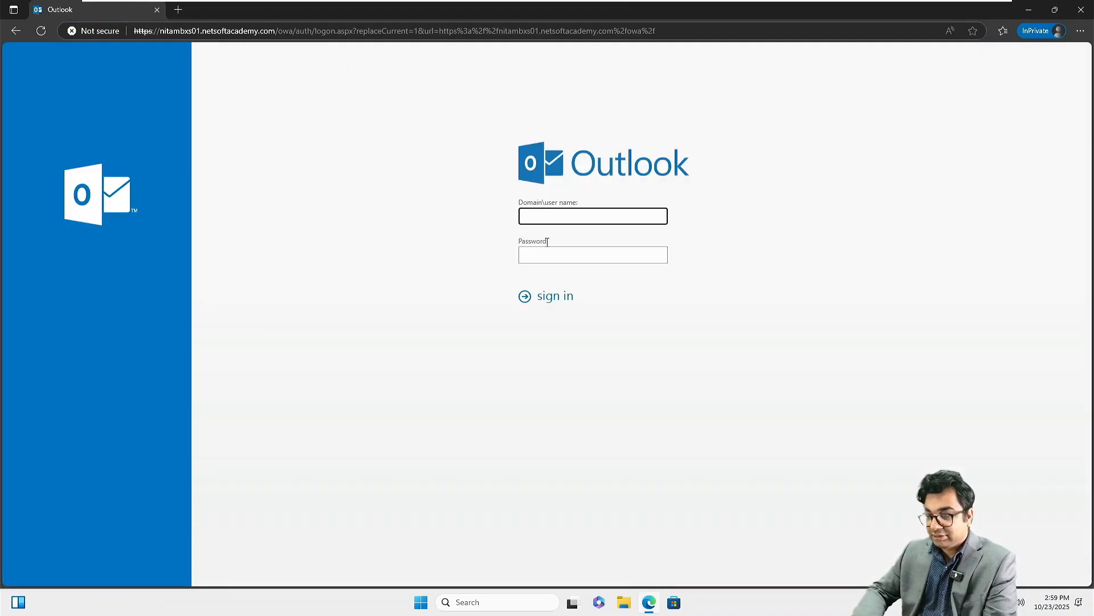
key(ctrl+plus)
key(ctrl+plus)
key(ctrl+plus)
key(ctrl+plus)
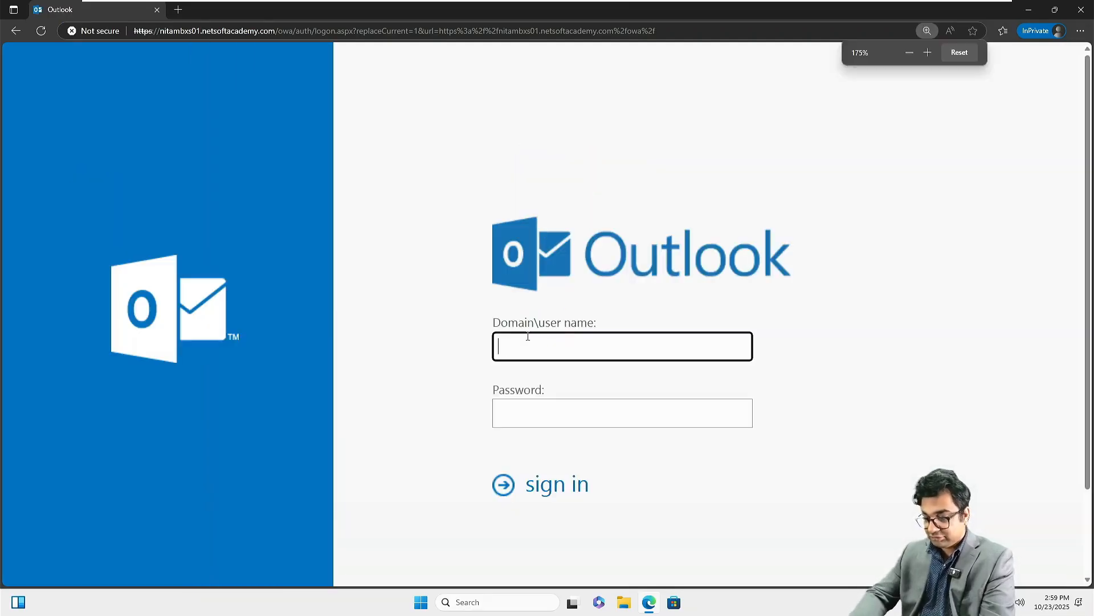
Step: Sign in to Outlook on the web with the sender's NETSOFTACADEMY domain account and password
text(NETSOFTA)
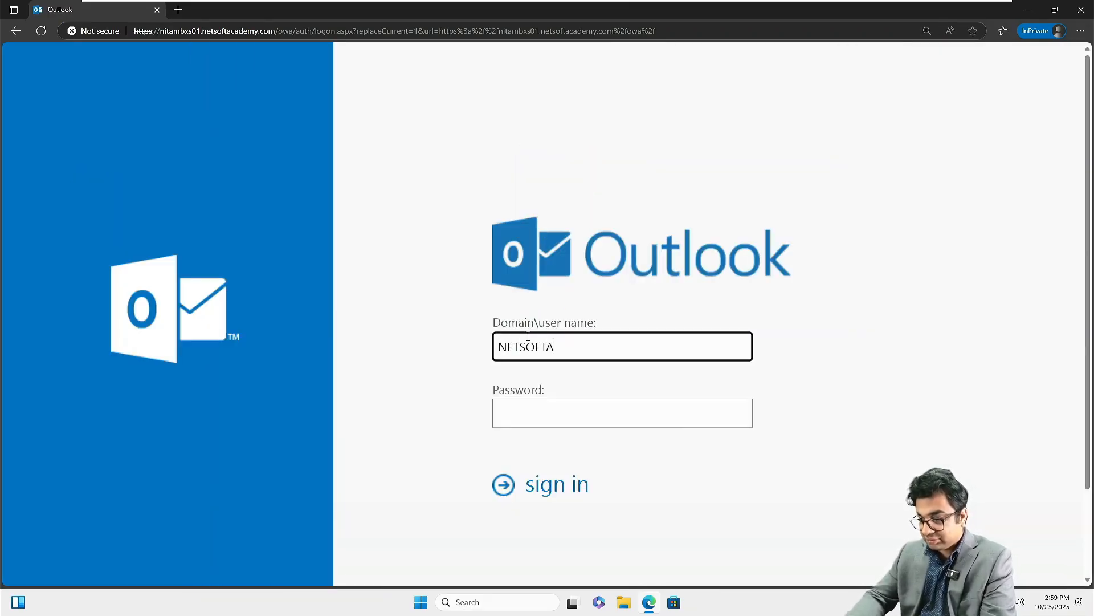
text(CADEMY)
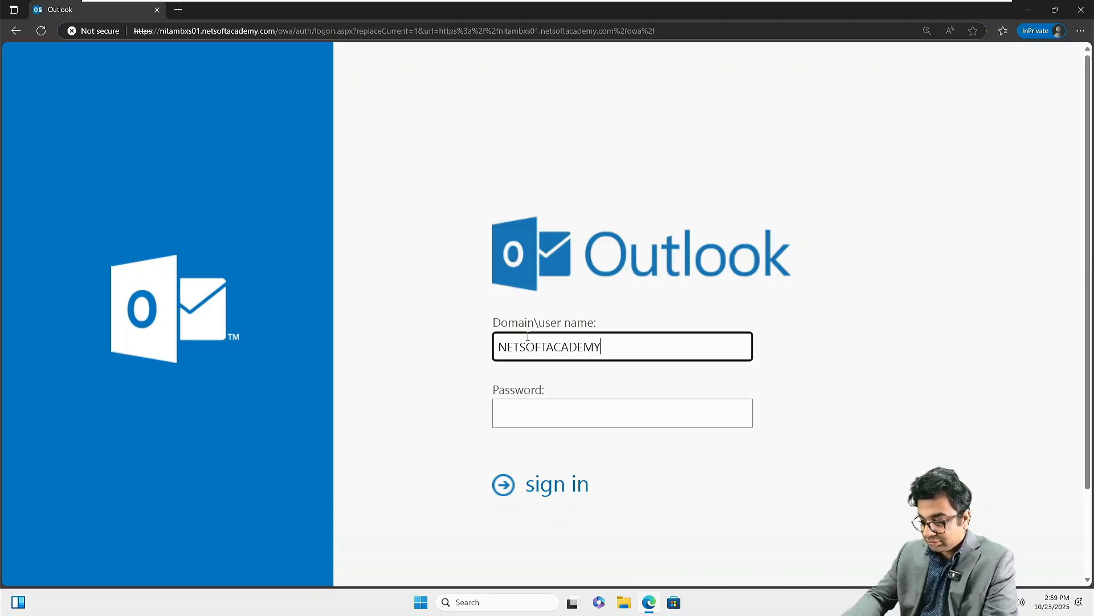
text(\Adm)
key(BackSpace)
key(BackSpace)
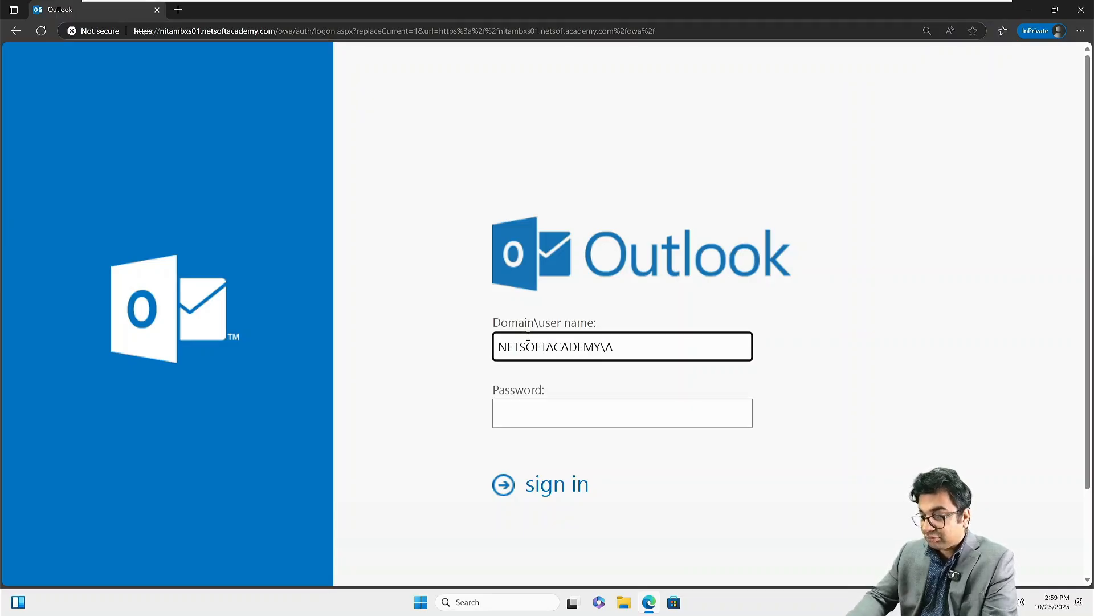
key(BackSpace)
key(Tab)
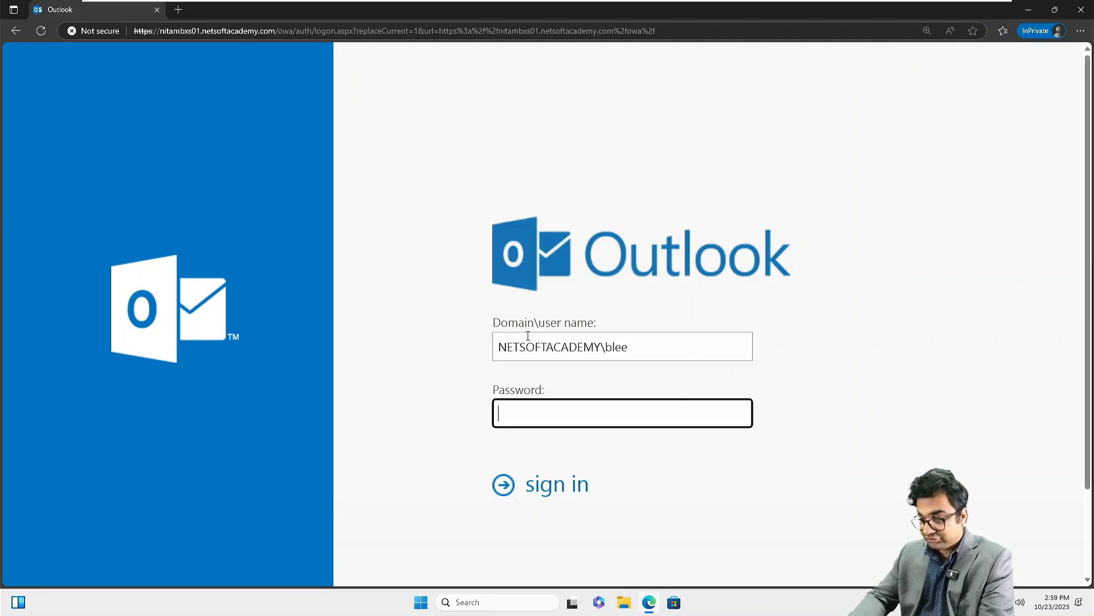
text(*****)
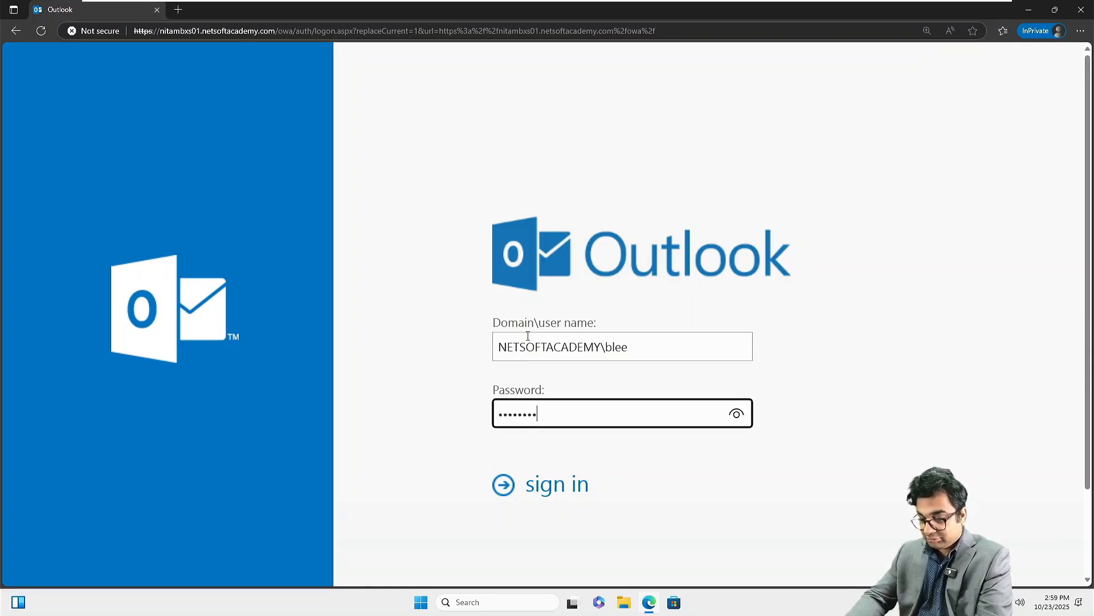
key(Return)
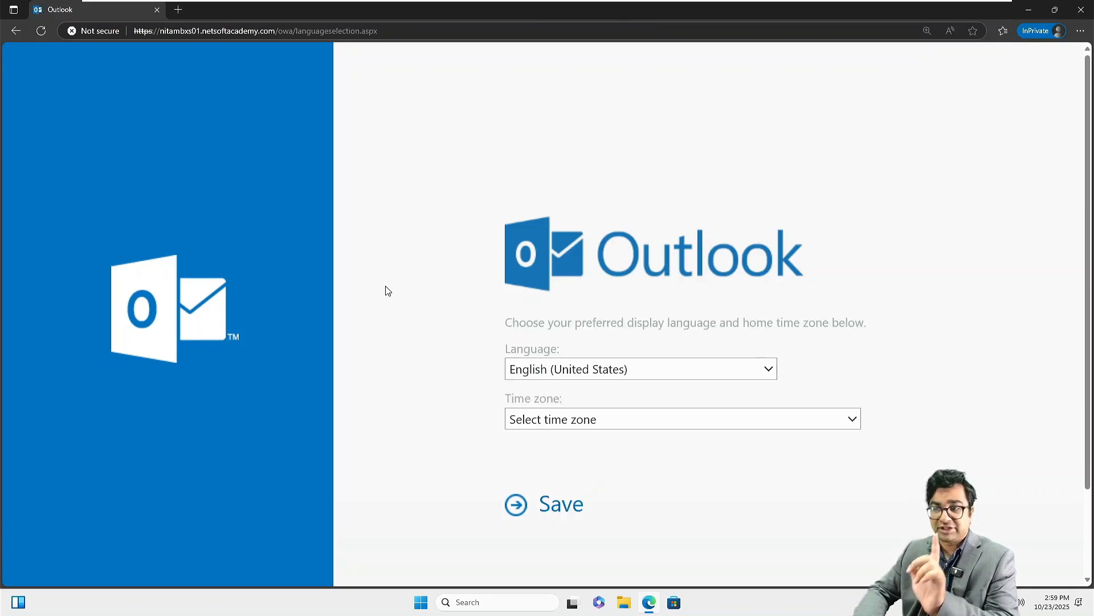
Step: Set the mailbox time zone to Eastern Time (US & Canada) and save
click(546, 423)
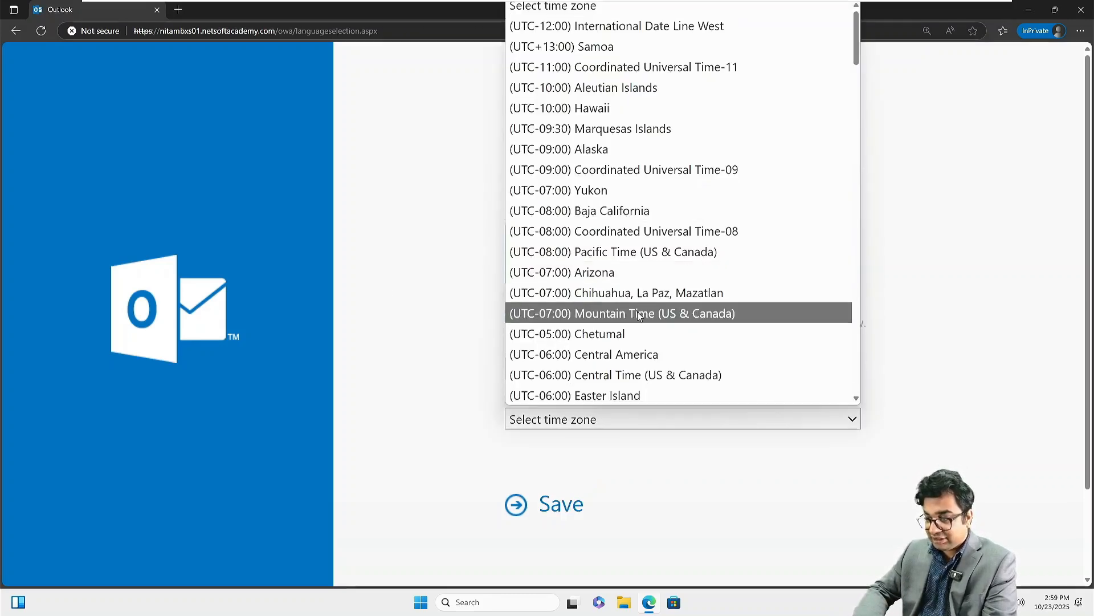
scroll(615, 369, down, 4)
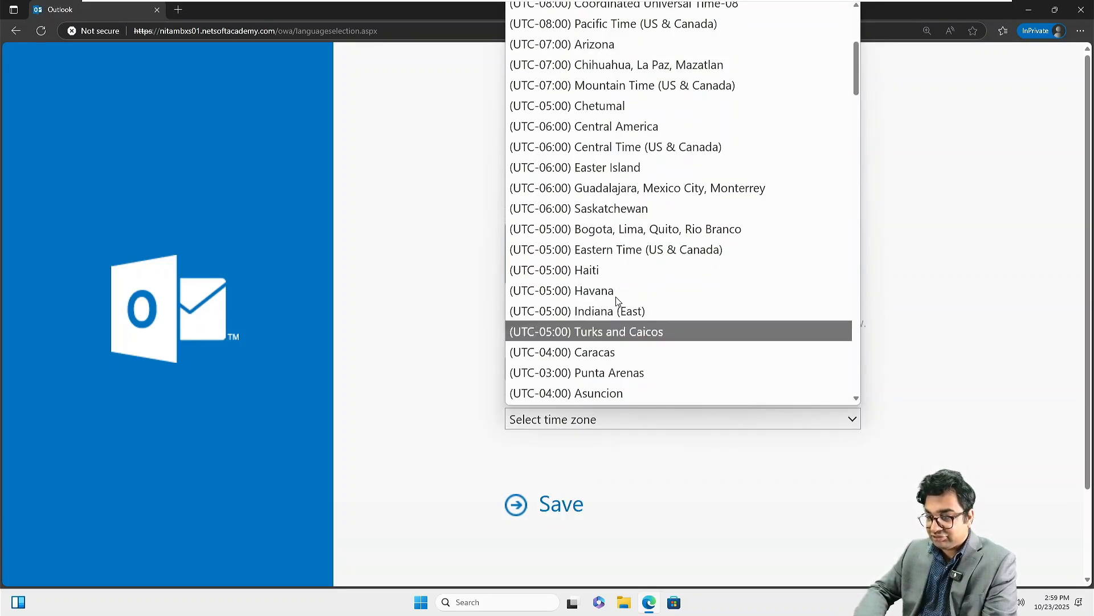
click(607, 249)
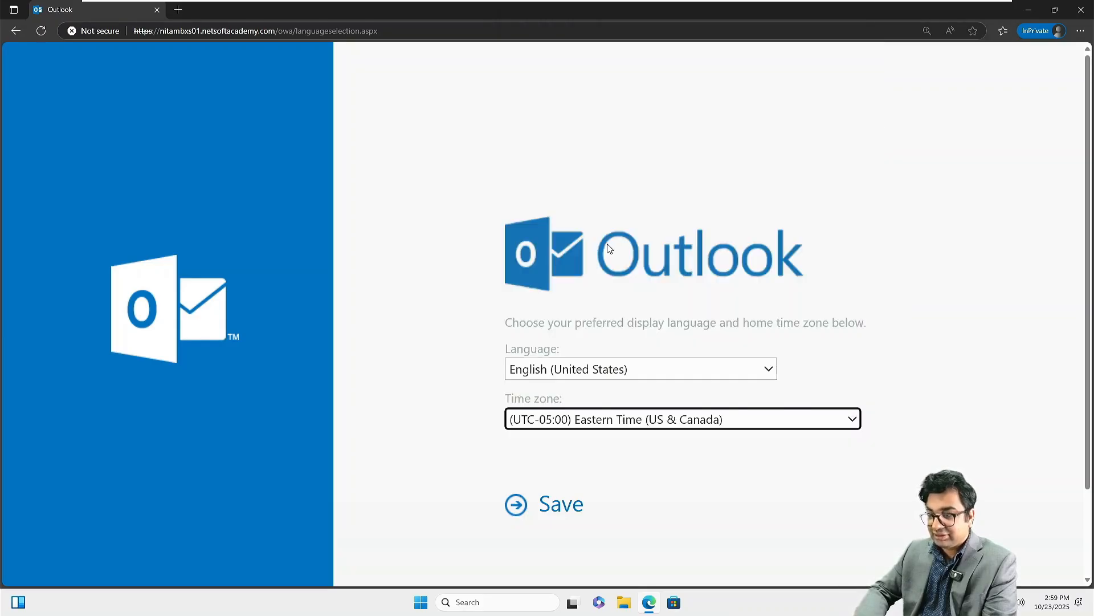
click(552, 520)
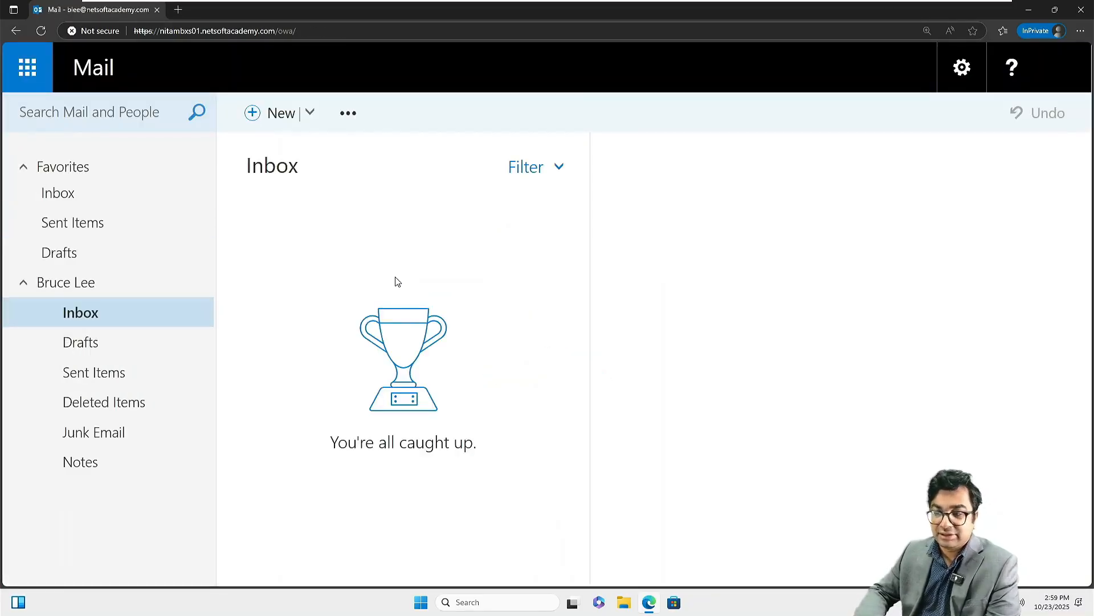
Step: Start a new email addressed to both recipients looked up in the directory
click(268, 112)
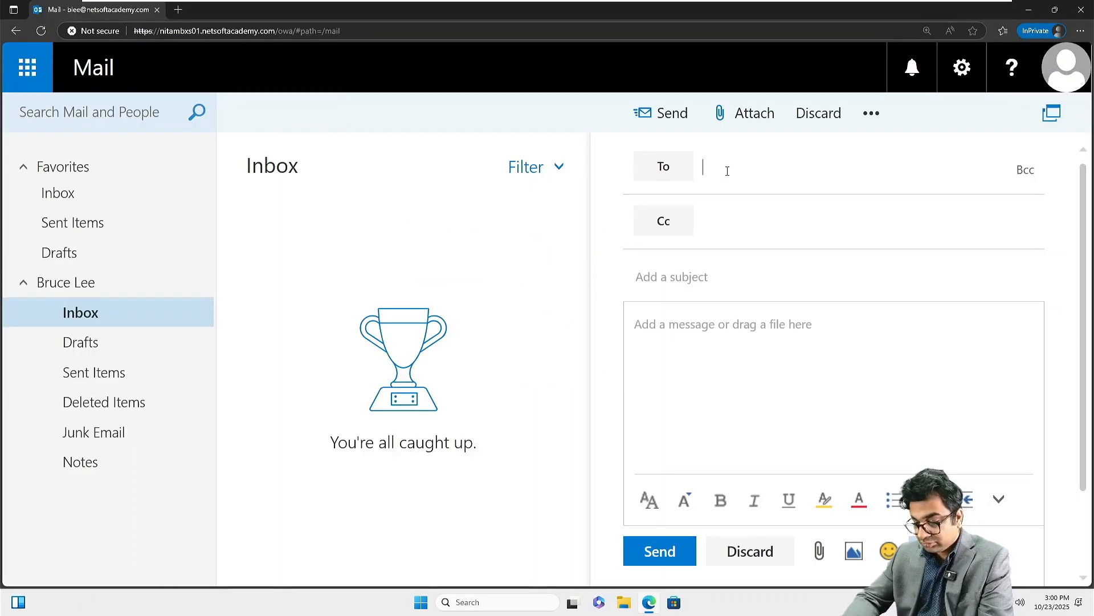
text(bwa)
key(Return)
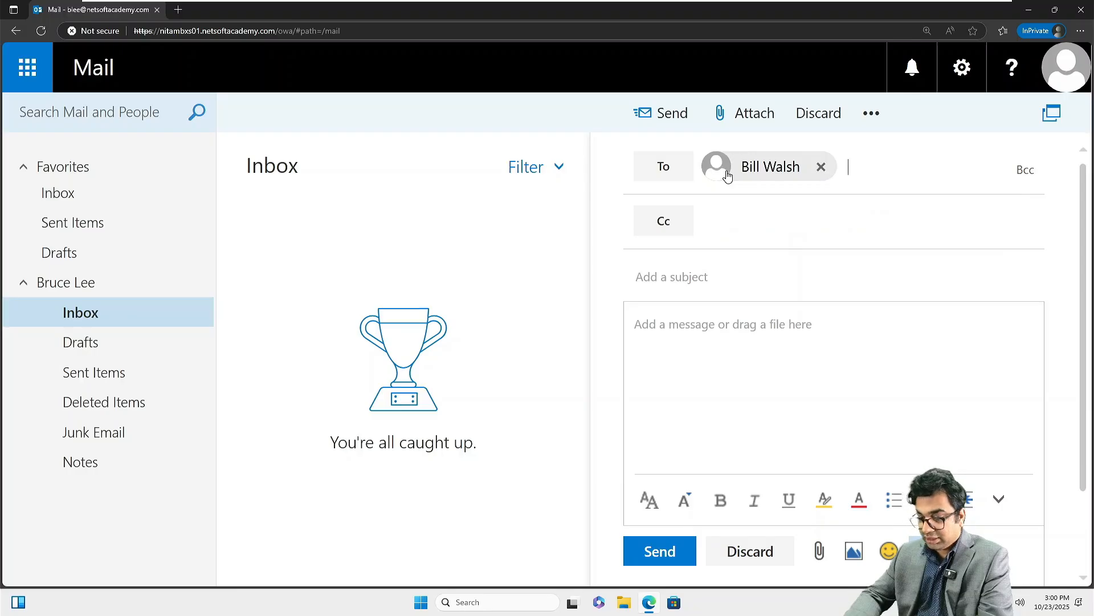
text(jet)
key(Return)
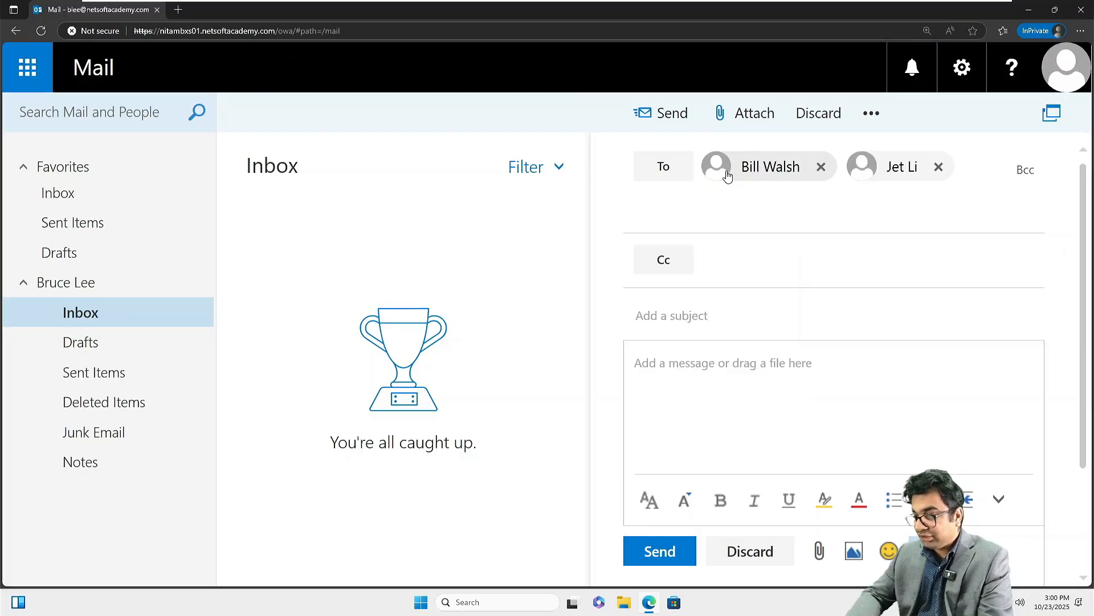
key(Tab)
key(Tab)
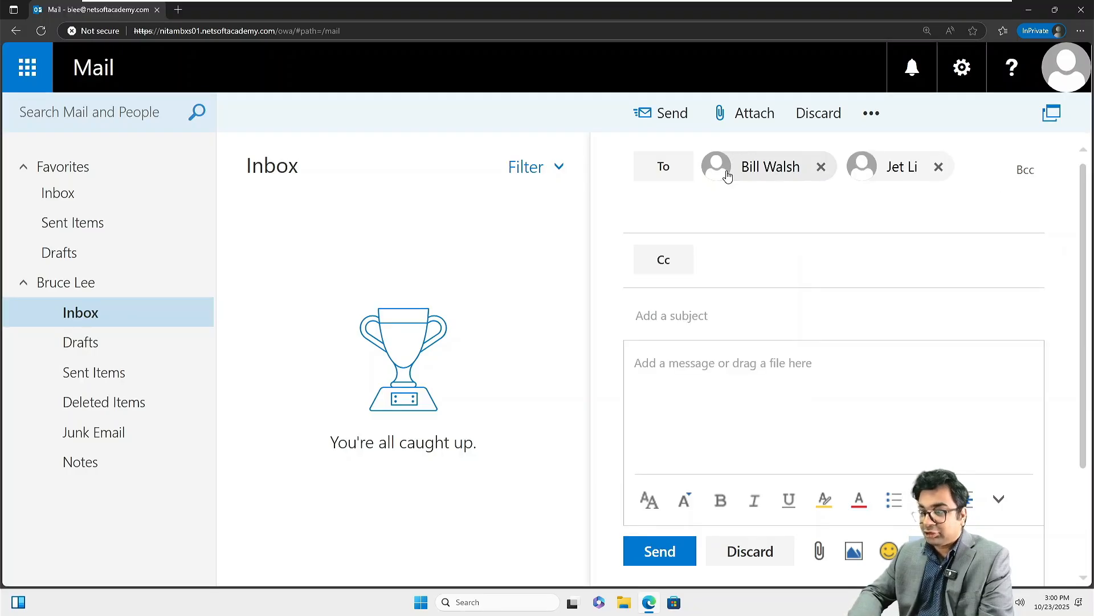
Step: Send it with subject 'Test email' and a body about verifying mail flow across different domains
click(686, 322)
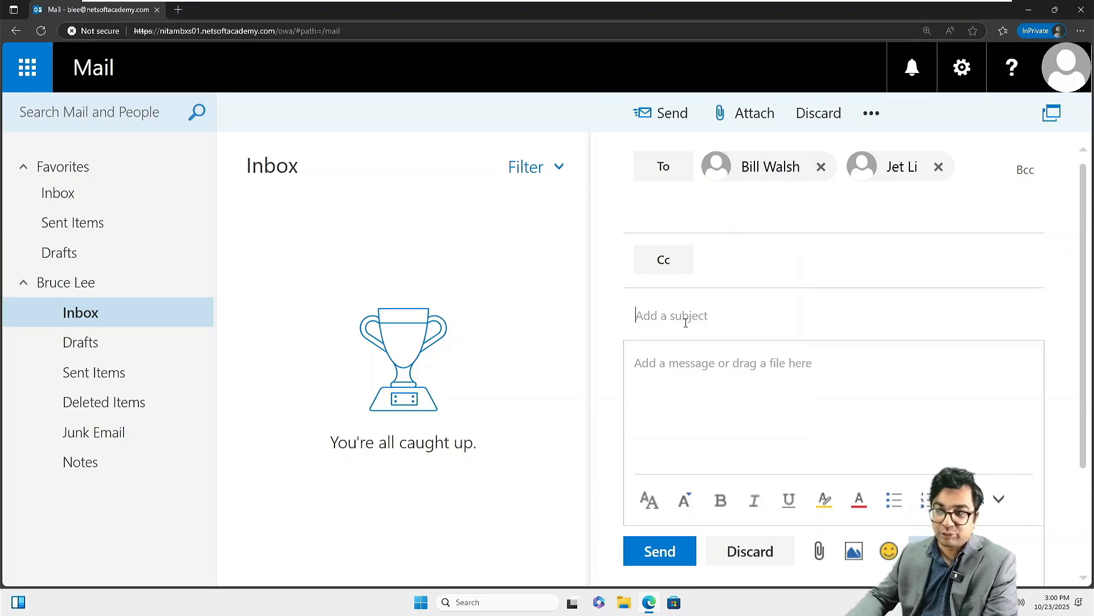
text(Test)
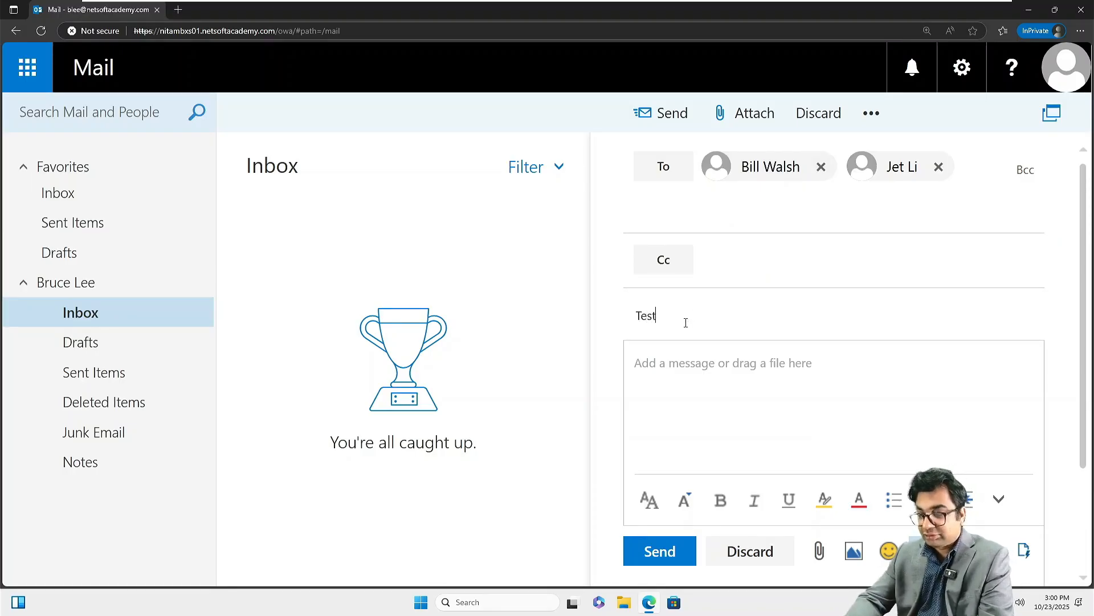
text( email)
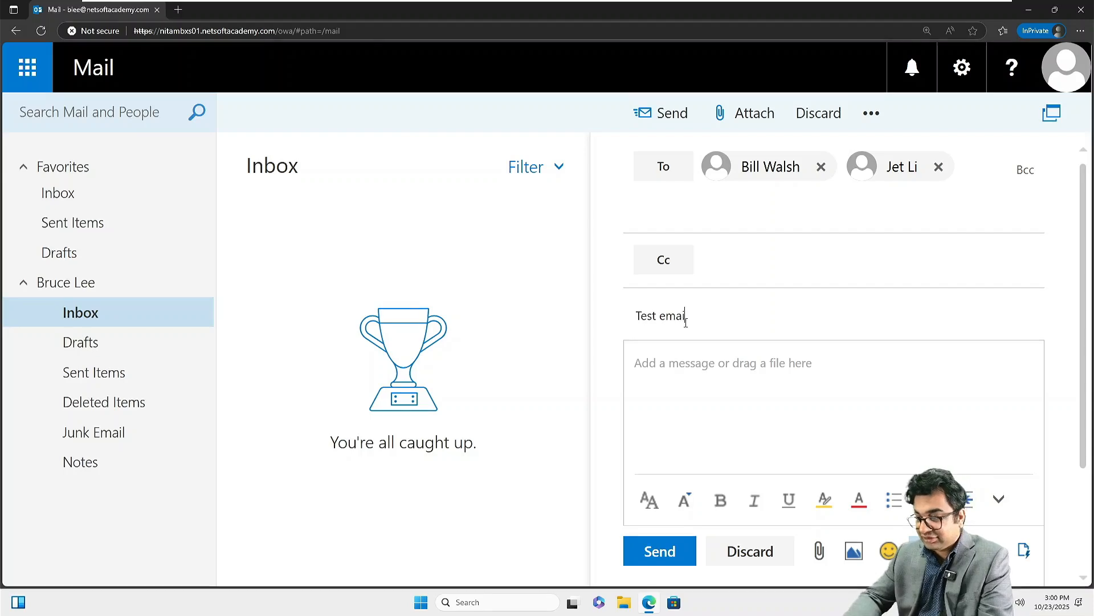
key(Tab)
text(this emai)
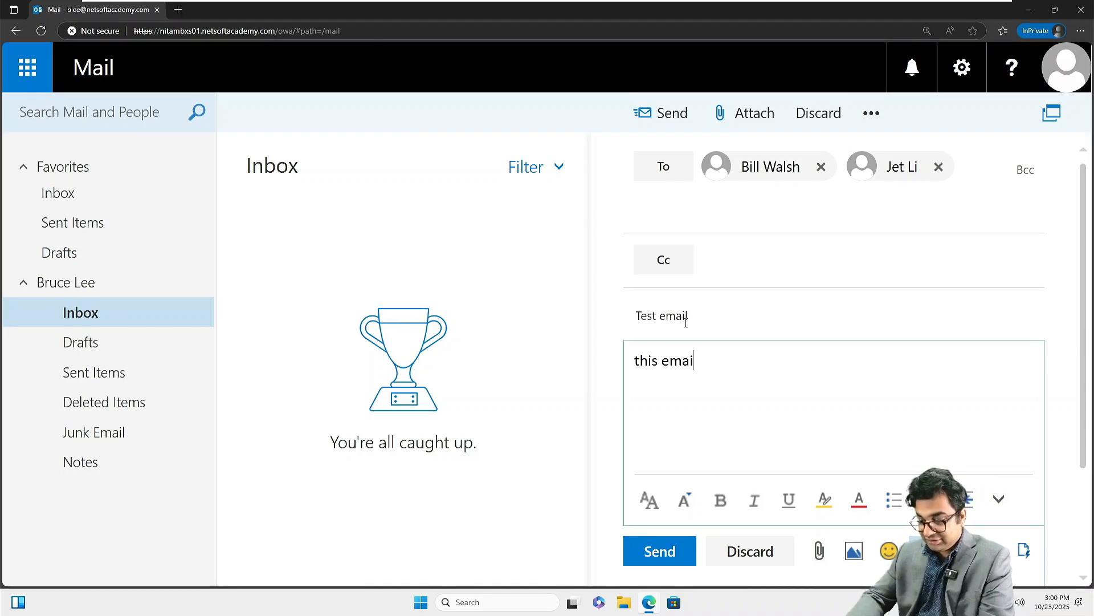
text(l is to verify)
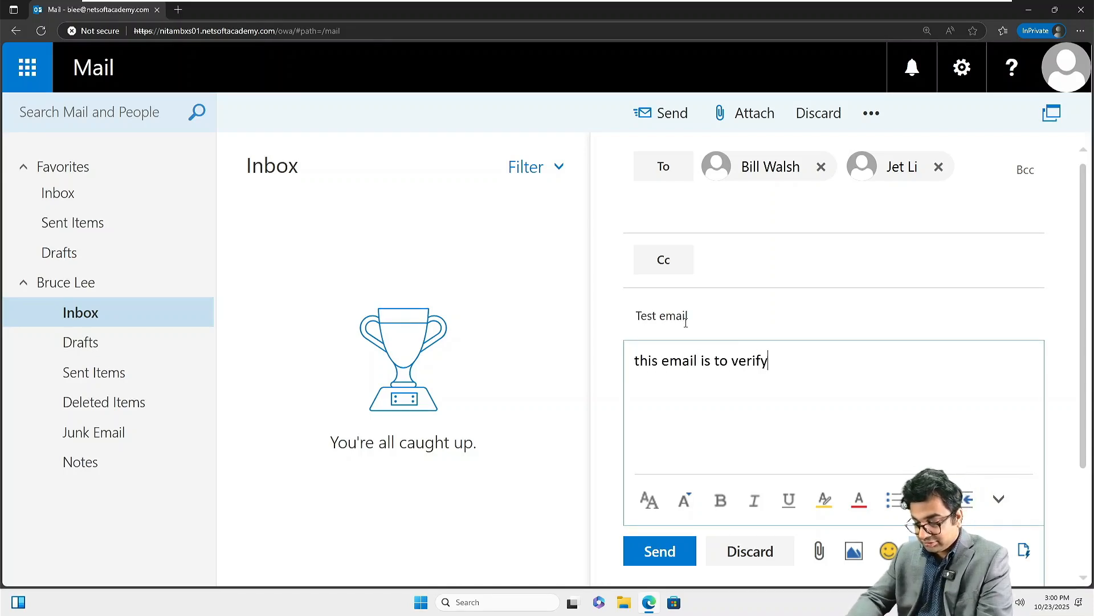
text( mail flow and)
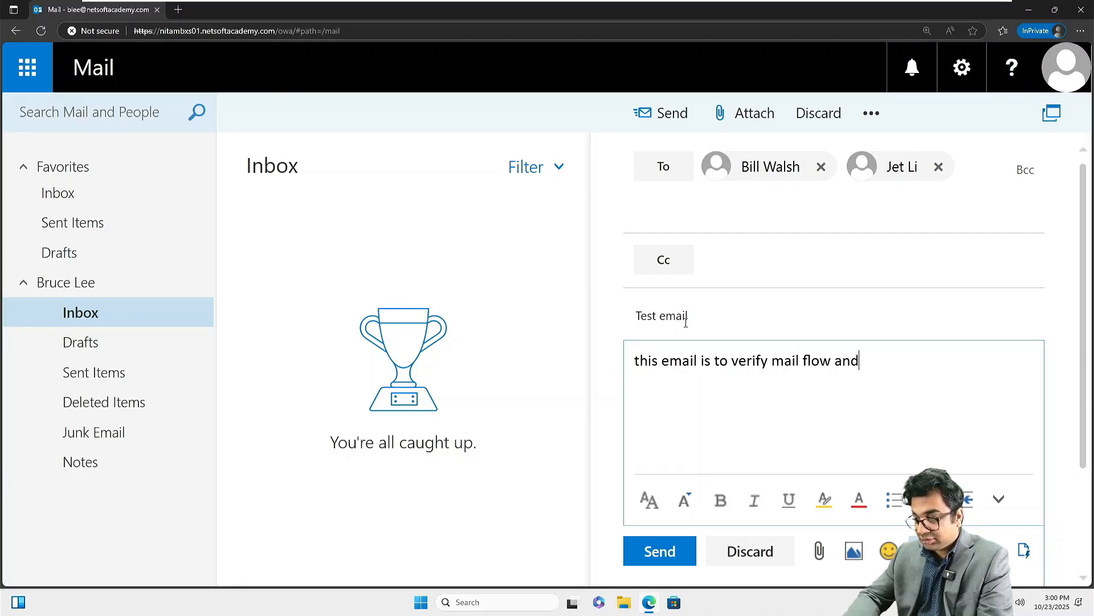
text( to confirm )
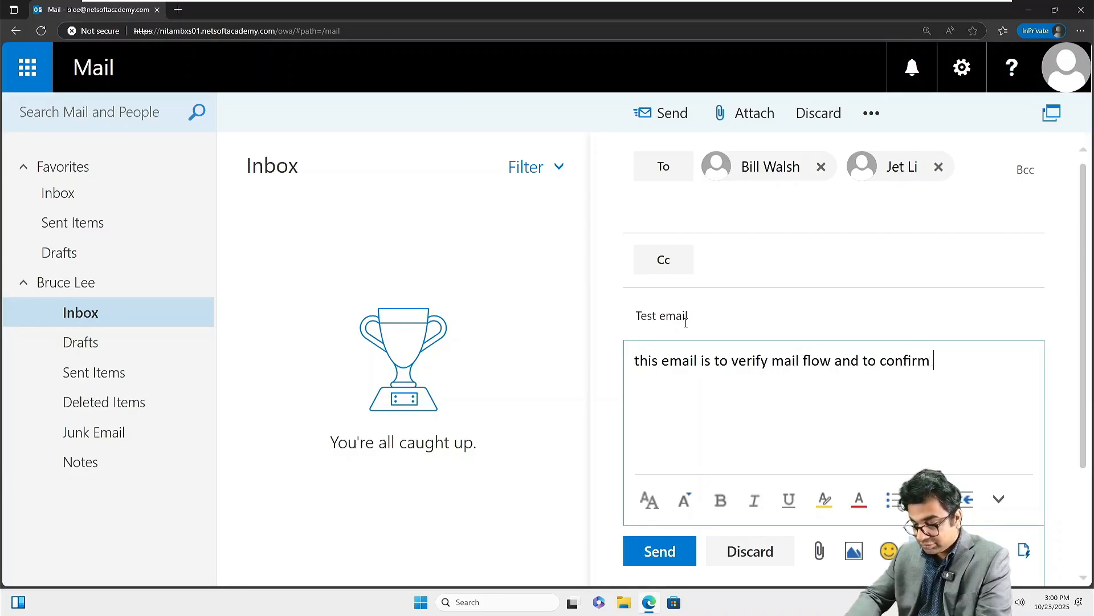
text(that all user)
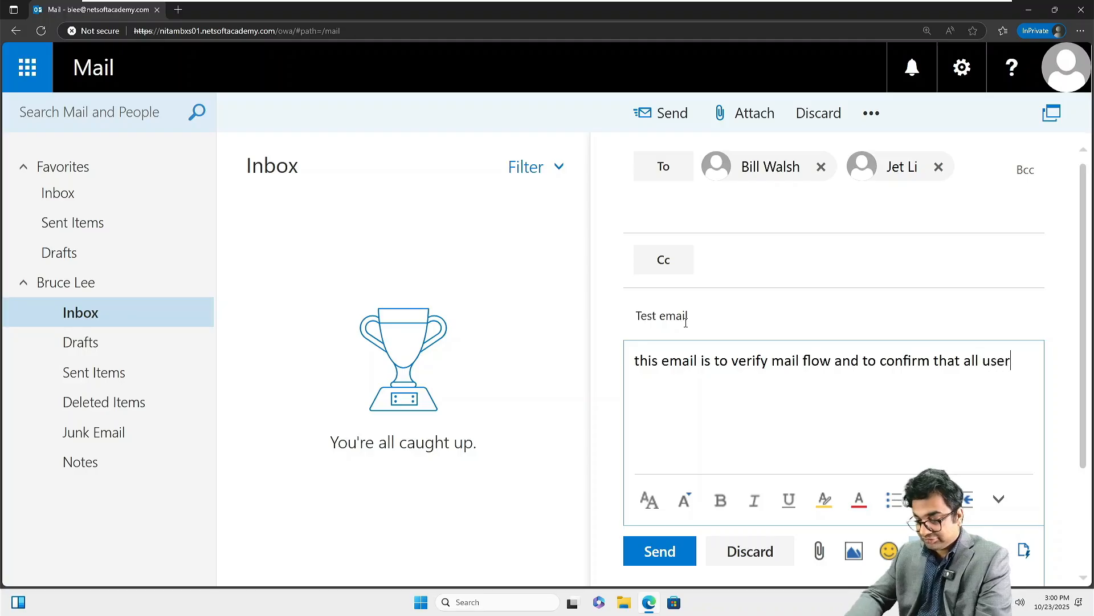
text(s )
text(recieve )
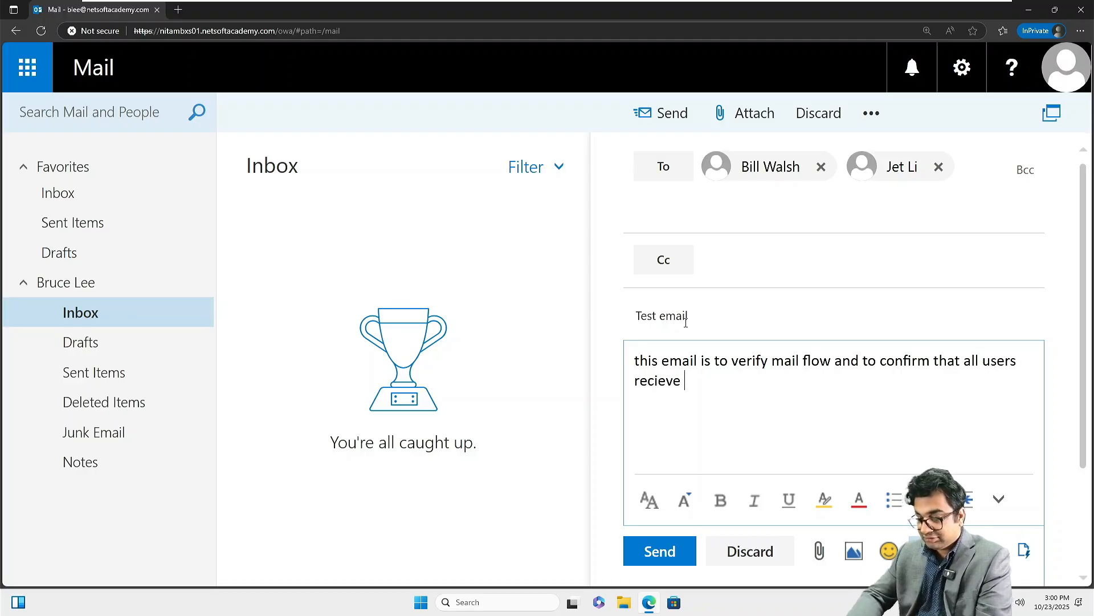
text(the email)
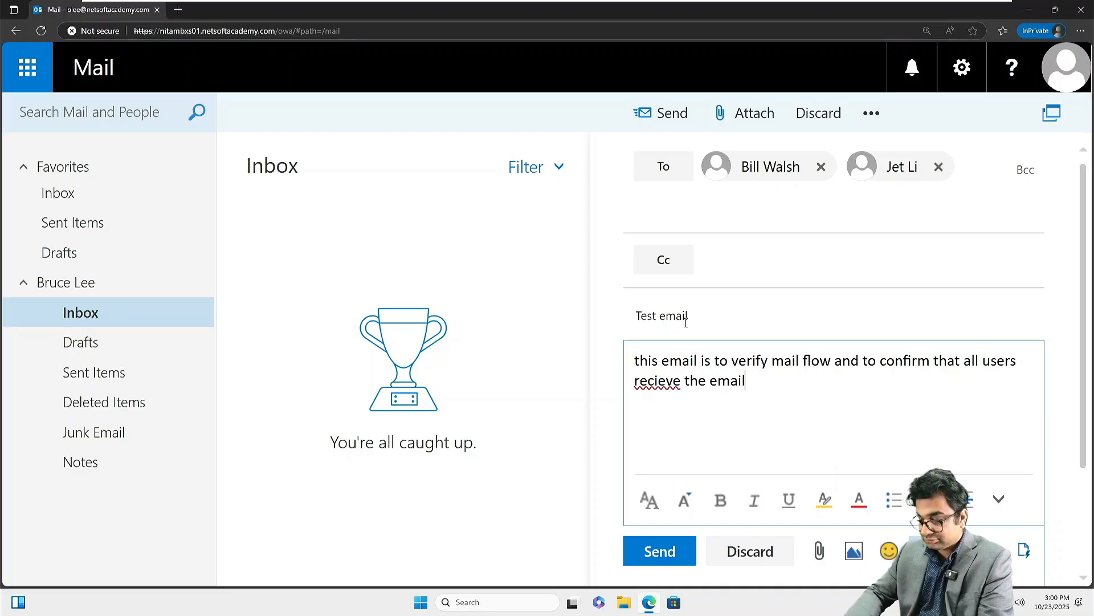
key(BackSpace)
key(BackSpace)
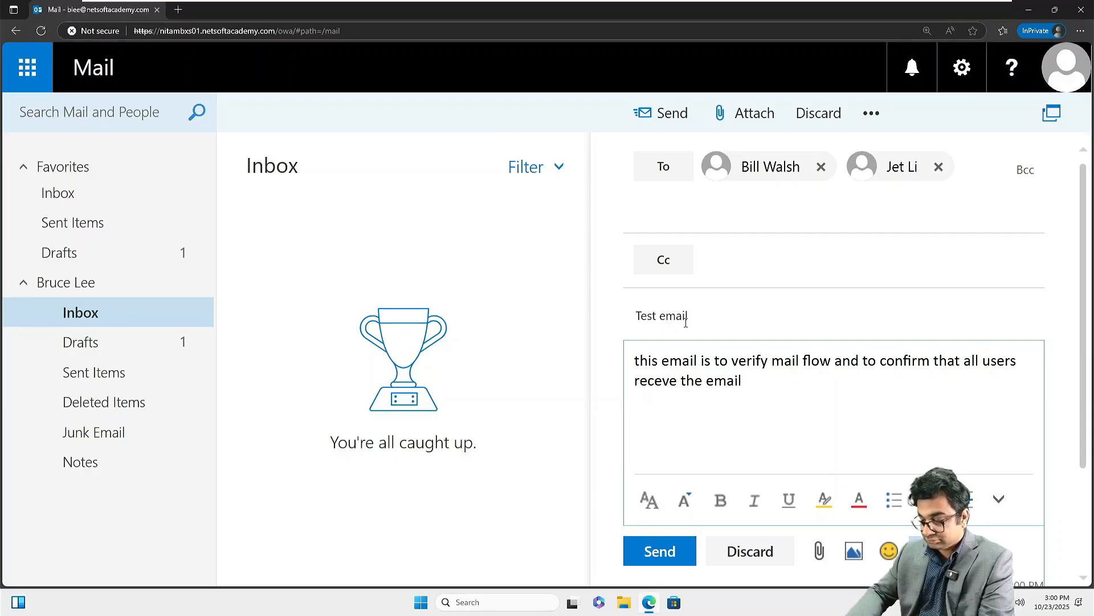
key(Right)
text(i)
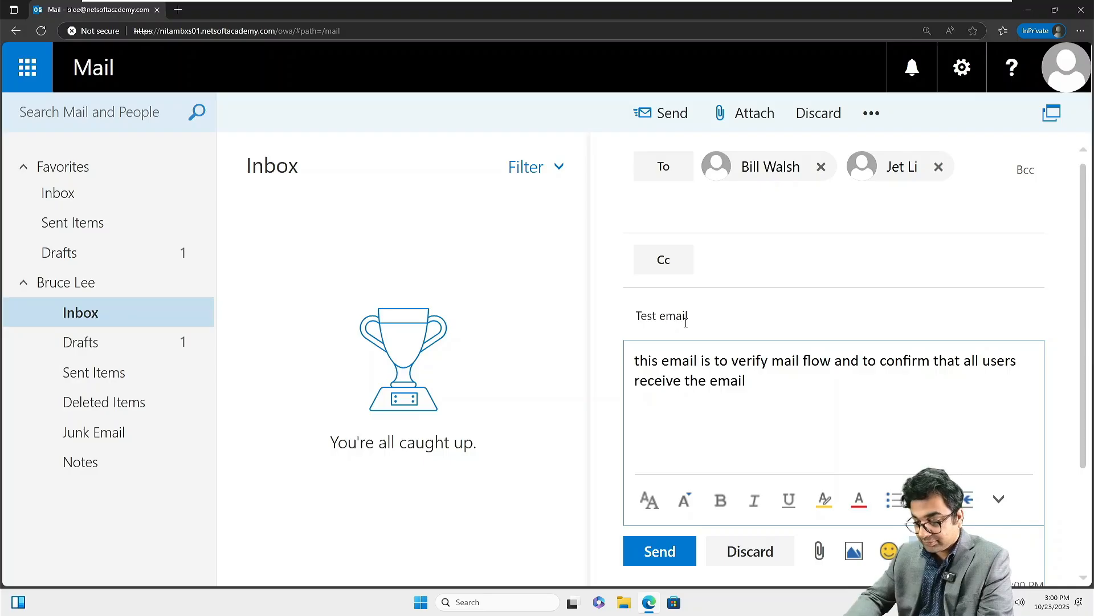
text(ev)
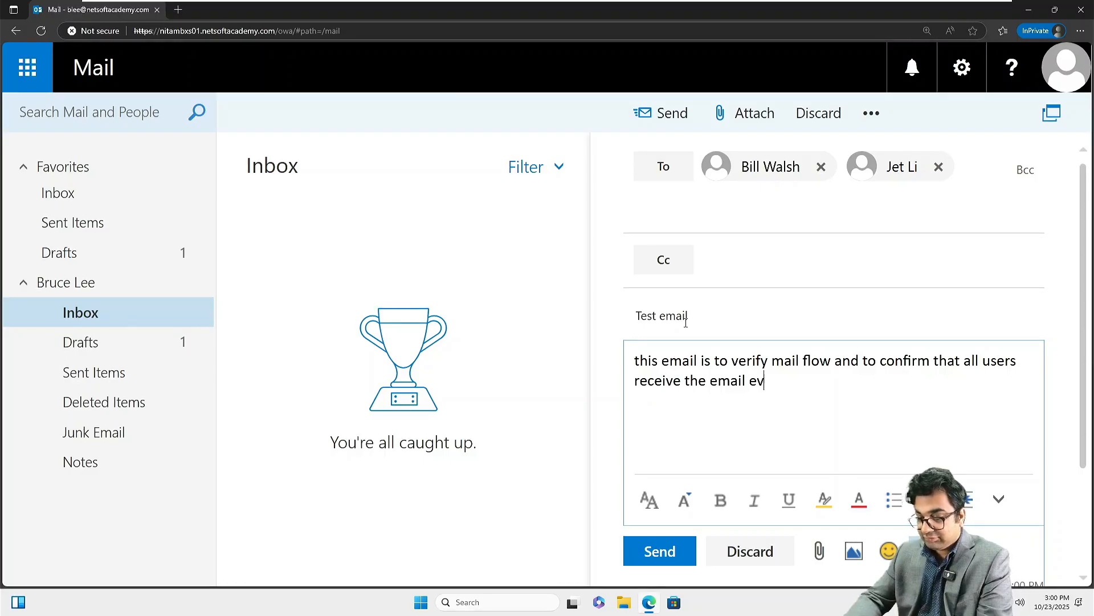
text(en when they are)
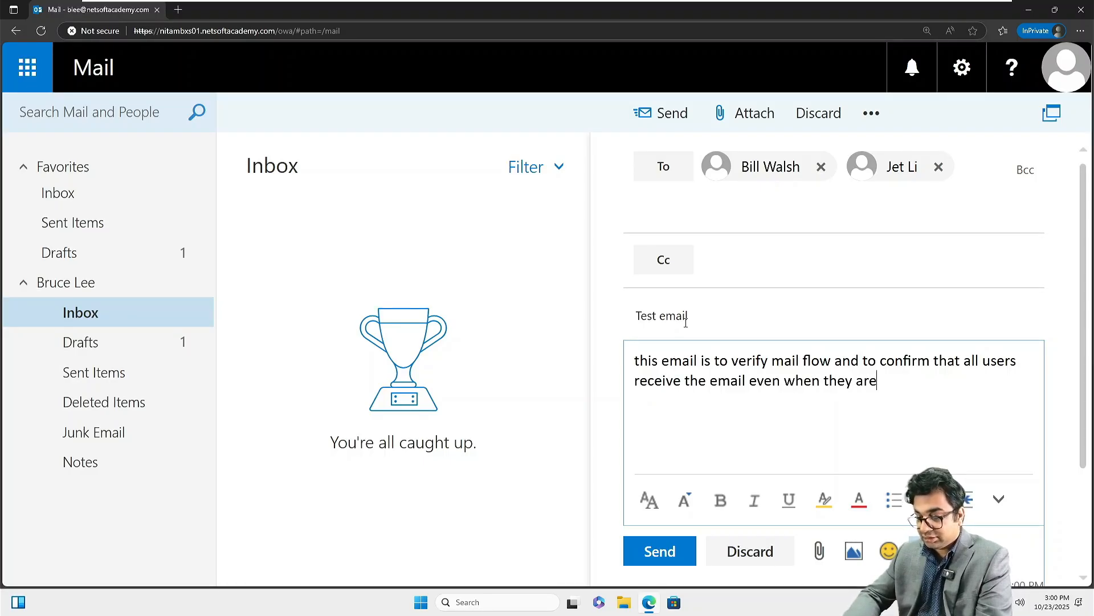
text( in f)
key(BackSpace)
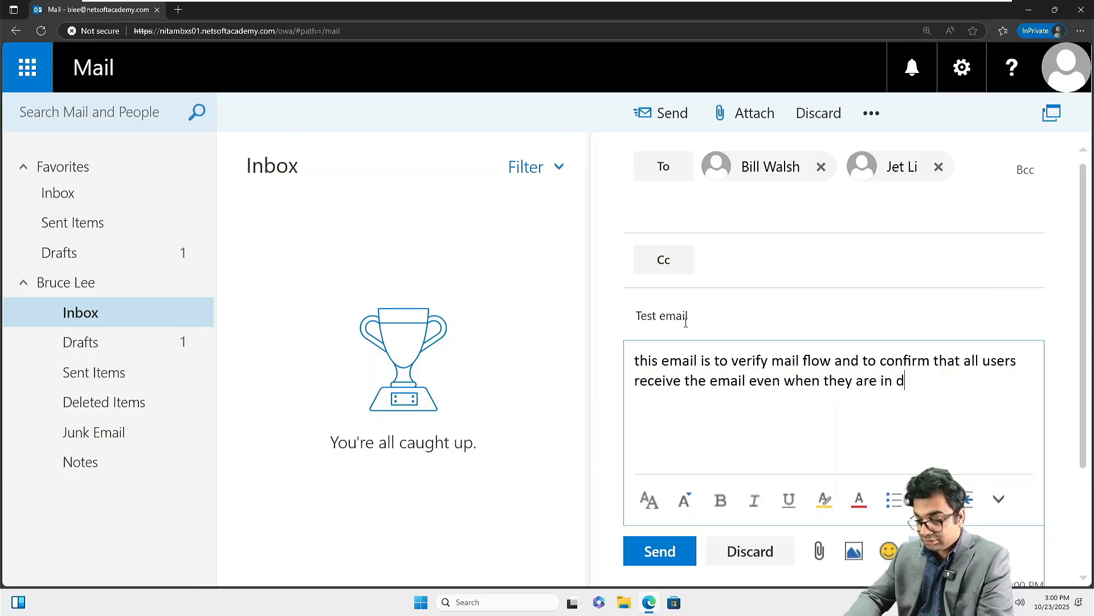
text(different domains.)
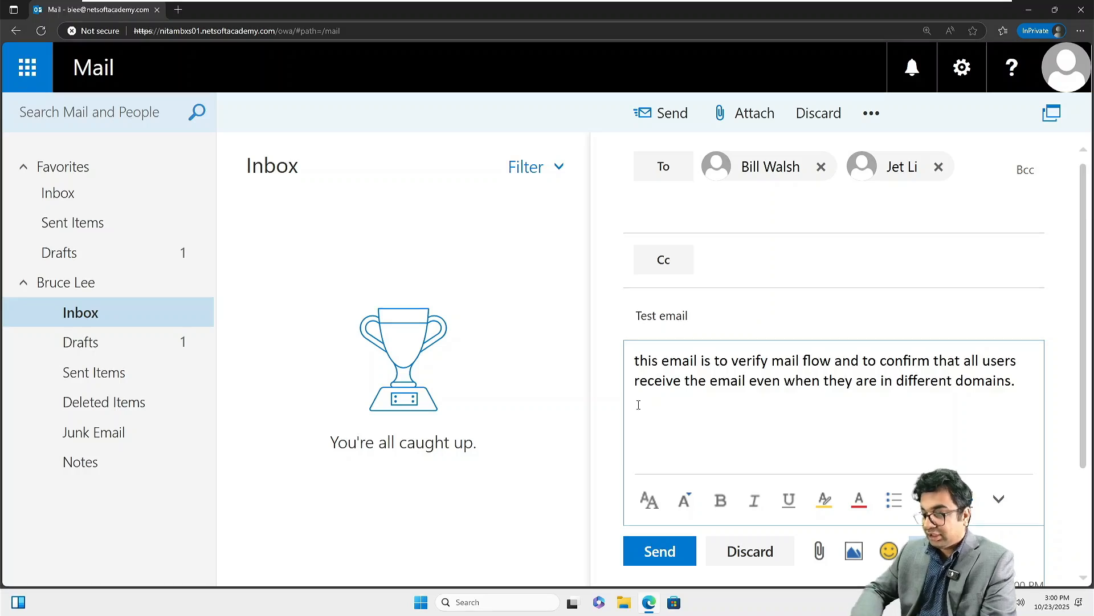
click(660, 552)
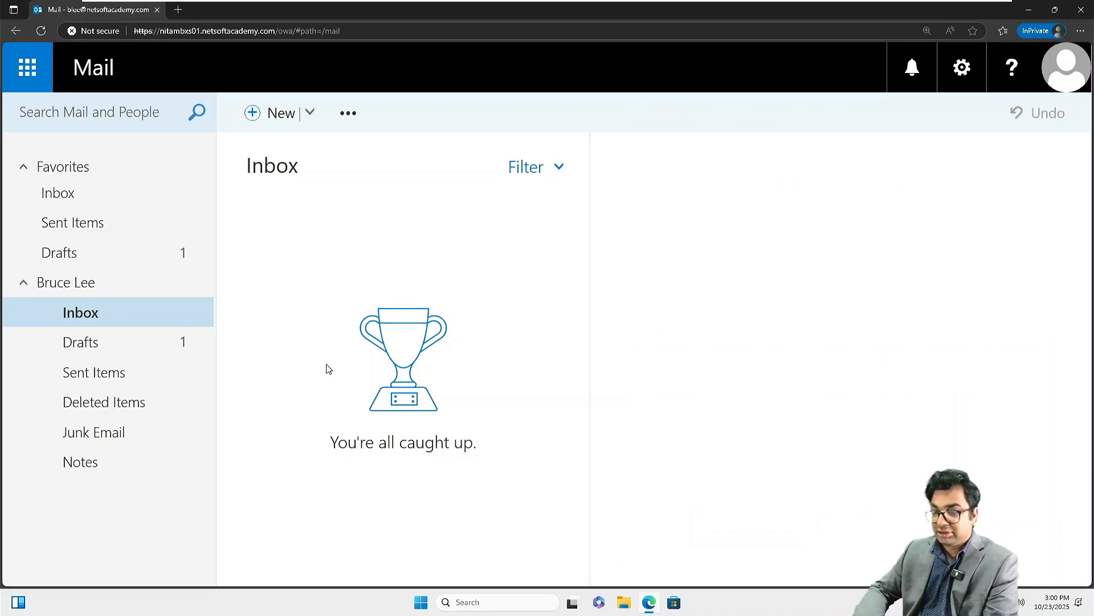
Step: Confirm the Test email in Sent Items, return to Inbox, then switch to the NITAWKST02 machine
click(102, 336)
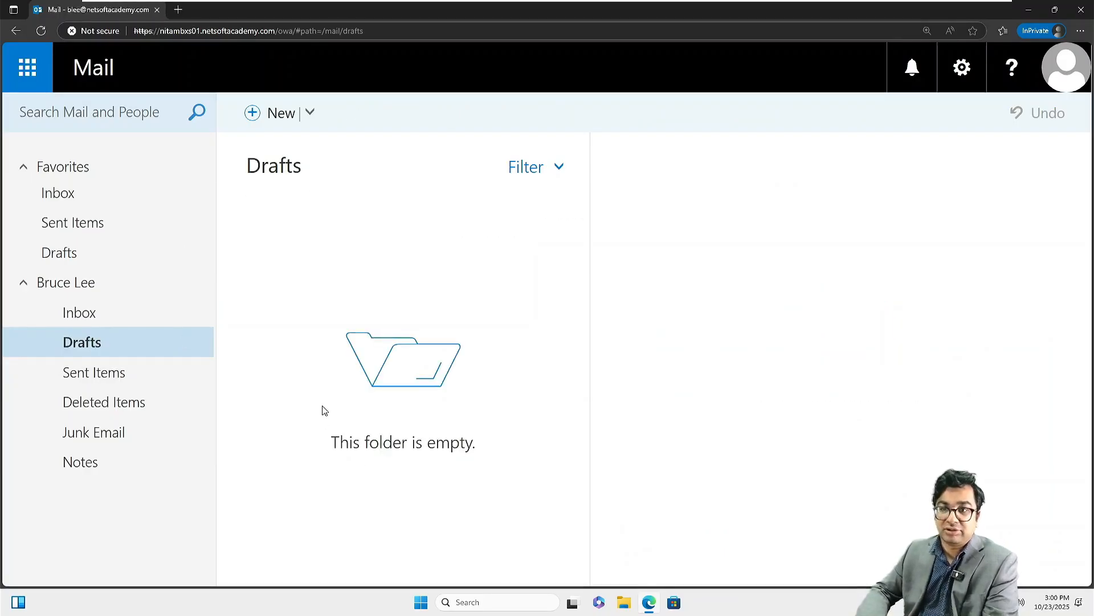
click(153, 378)
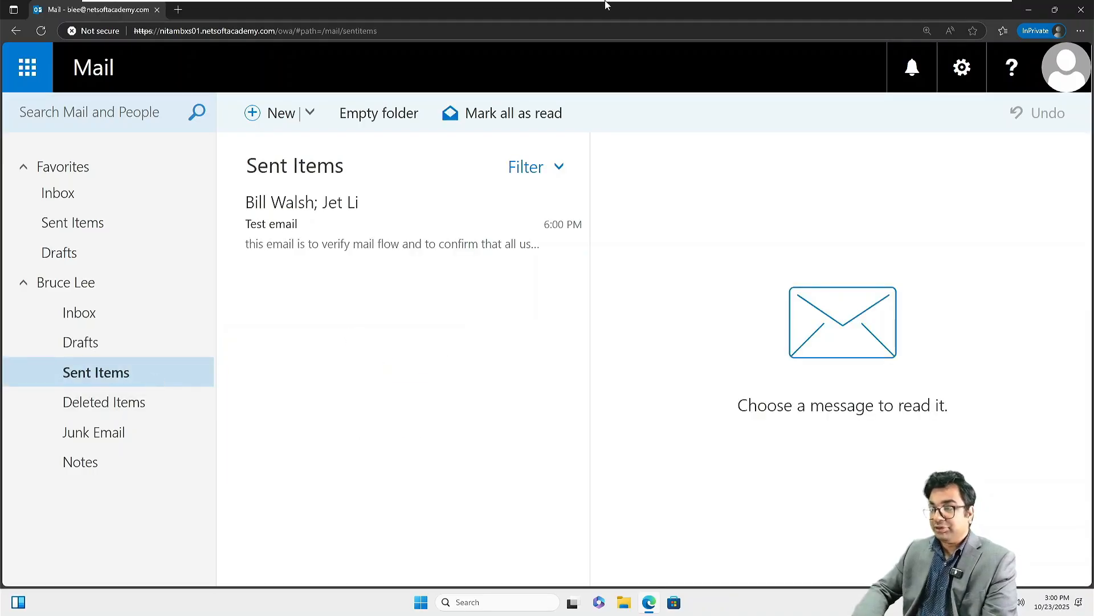
mouse_move(596, 4)
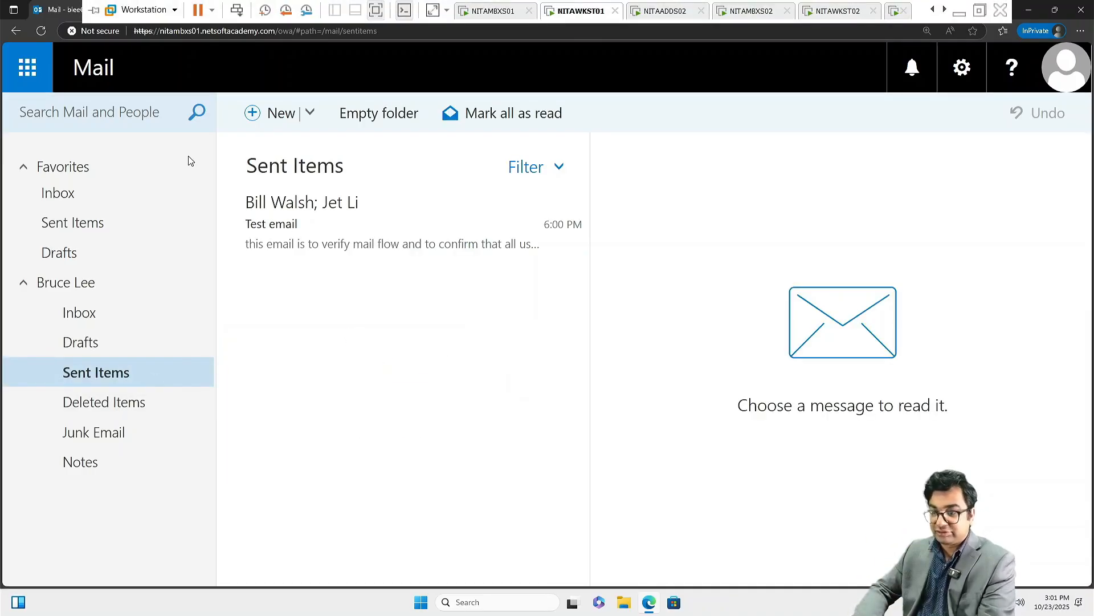
click(103, 319)
mouse_move(476, 3)
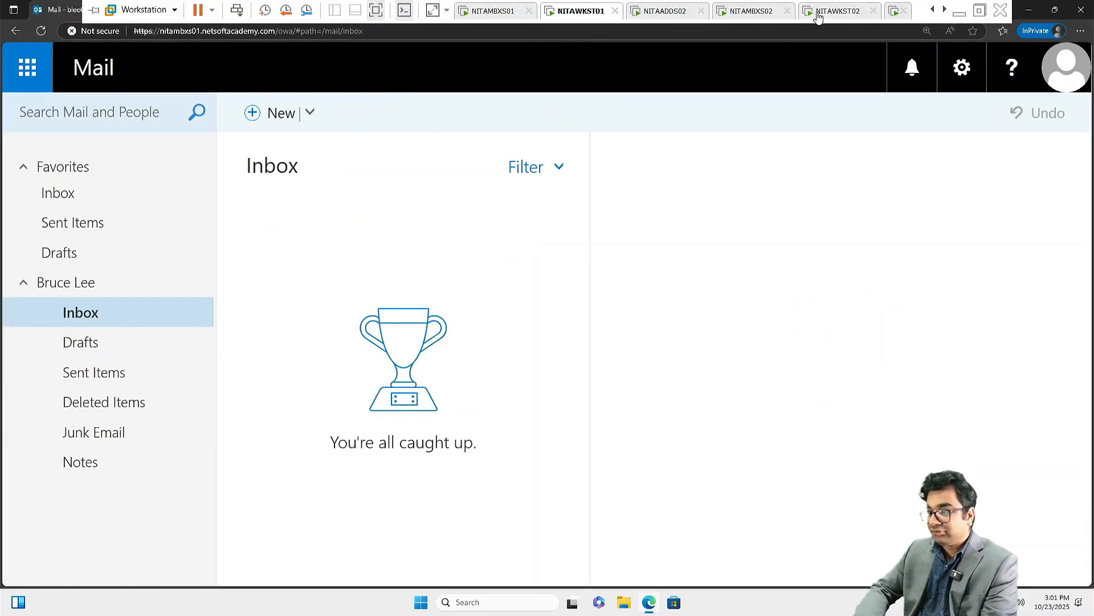
click(836, 11)
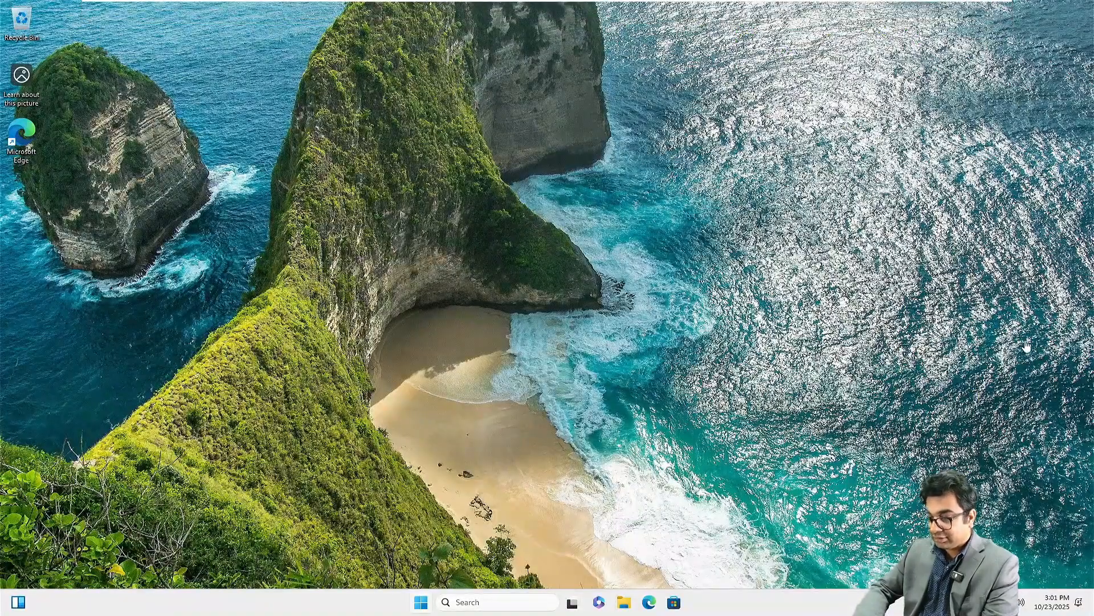
Step: Open nitambxs01.netsoftacademy.com/owa in a maximized InPrivate Edge window, bypassing the certificate warning
right_click(650, 604)
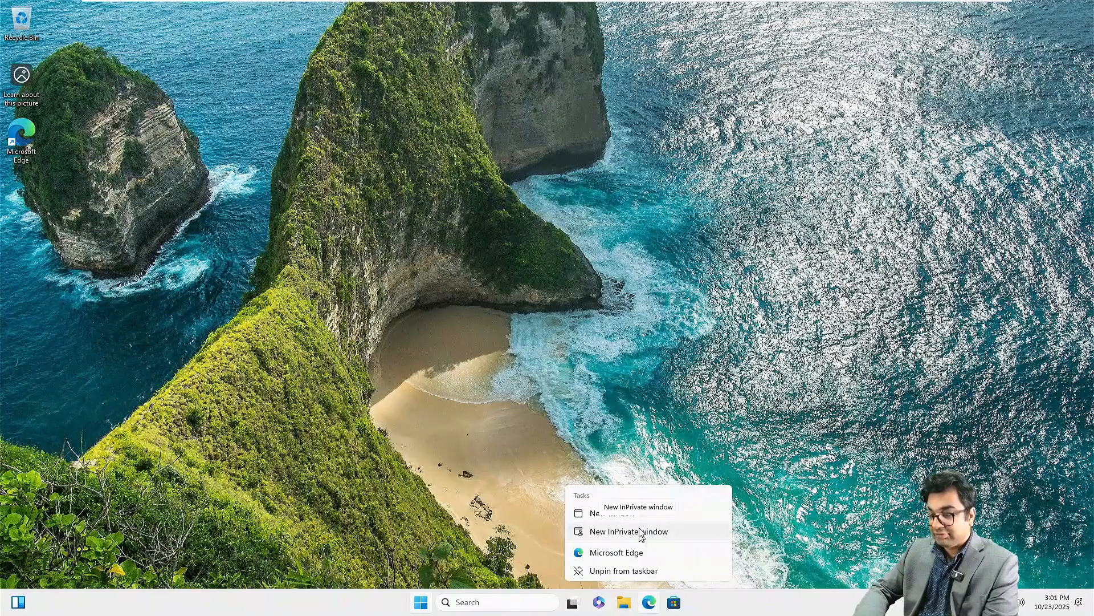
click(641, 531)
click(500, 17)
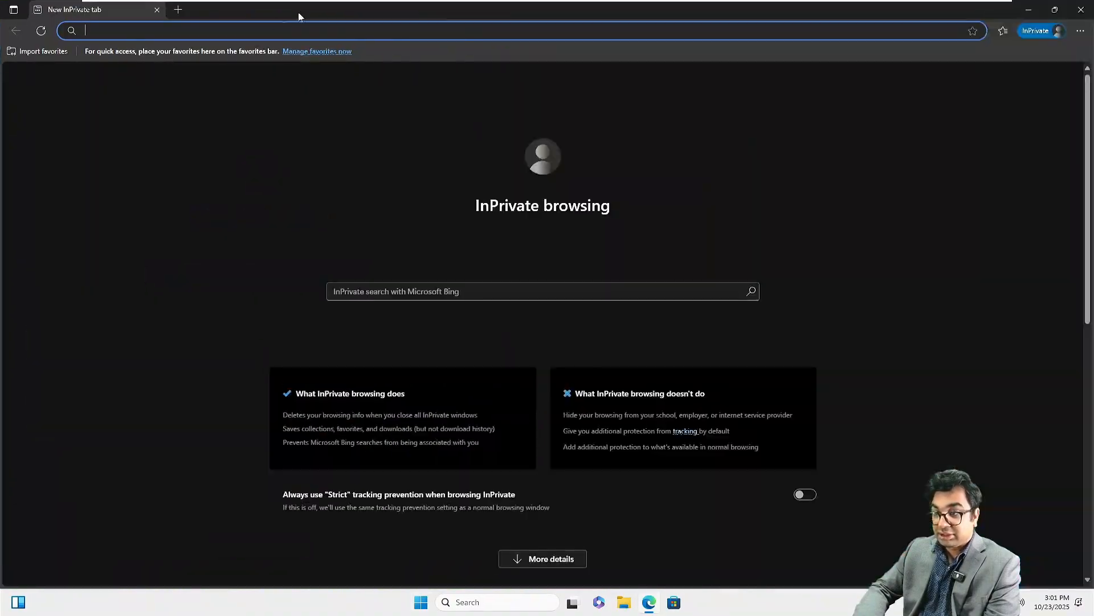
text(https://nitambxs01.netsoftacademy.com/owa/)
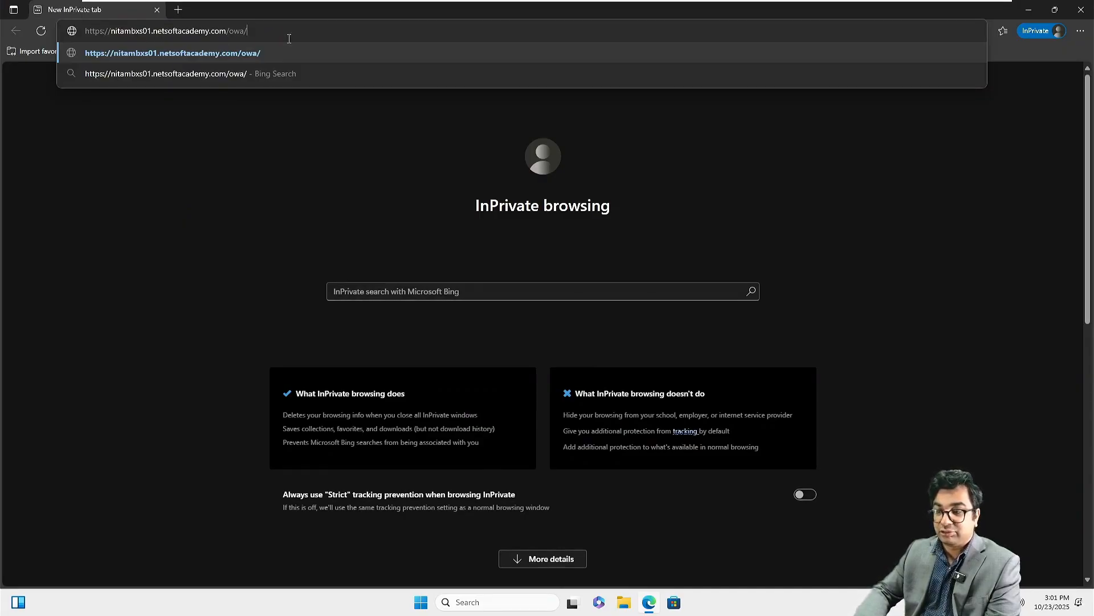
key(Return)
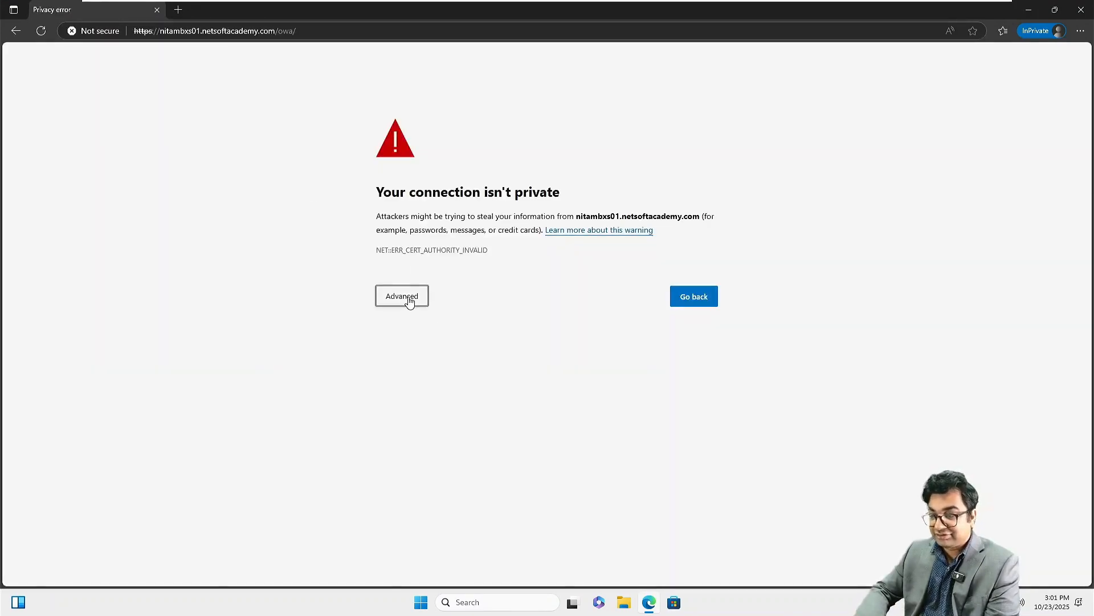
click(408, 297)
click(446, 388)
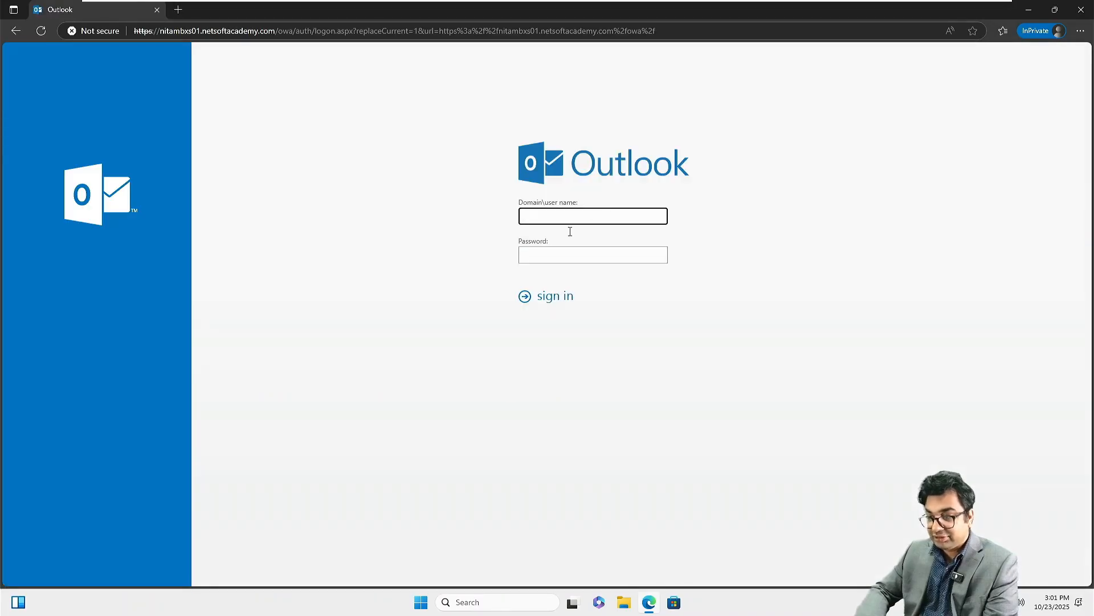
Step: Sign in to OWA at 150% zoom with the ASIA domain user's credentials
key(ctrl+plus)
key(ctrl+plus)
key(ctrl+plus)
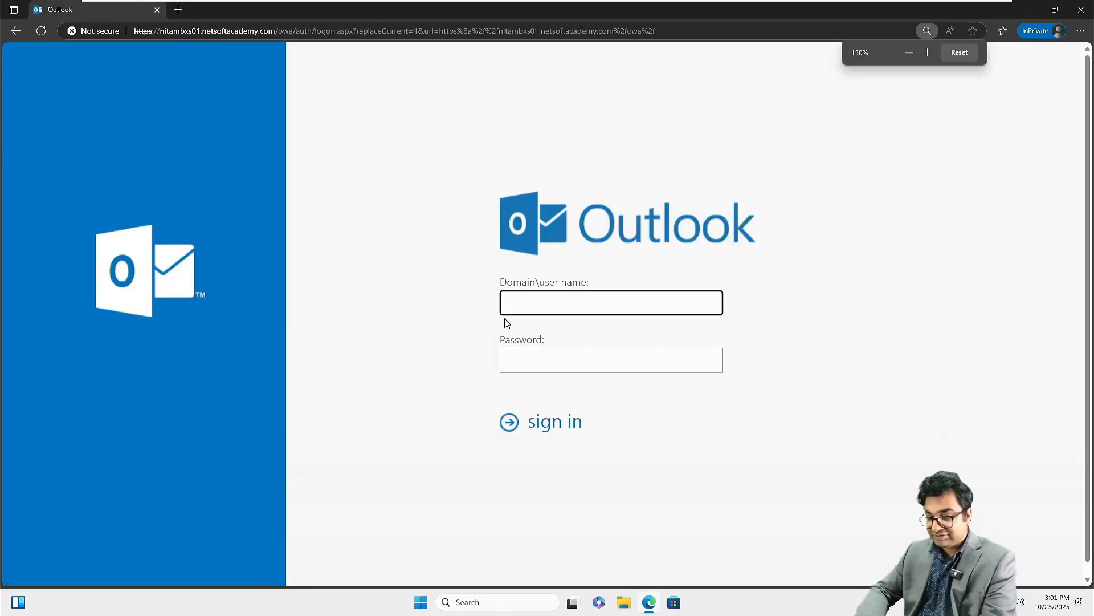
text(ASIA\)
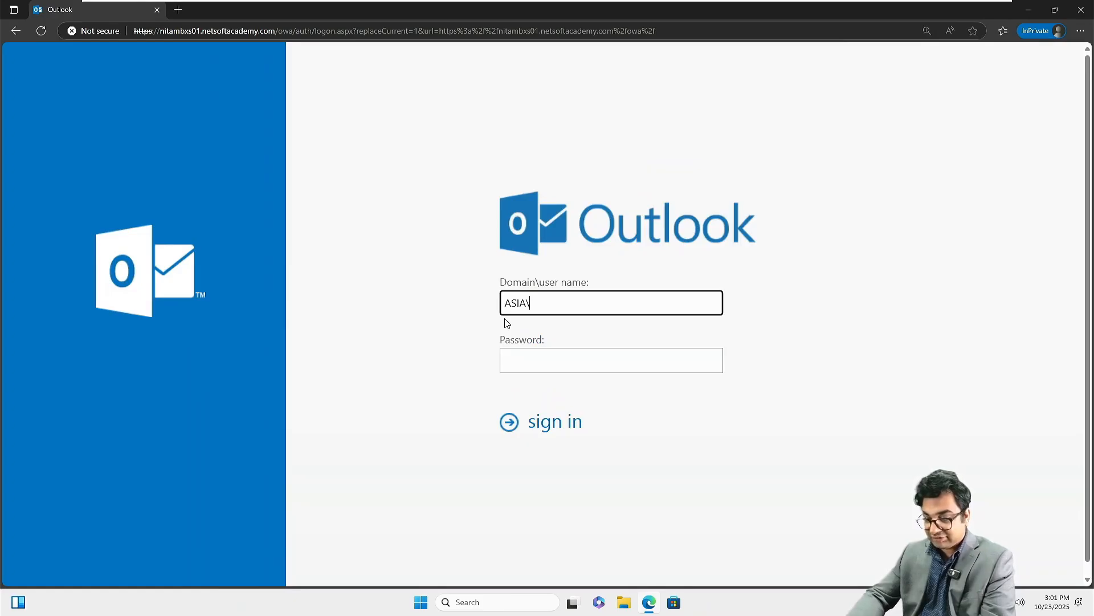
key(Tab)
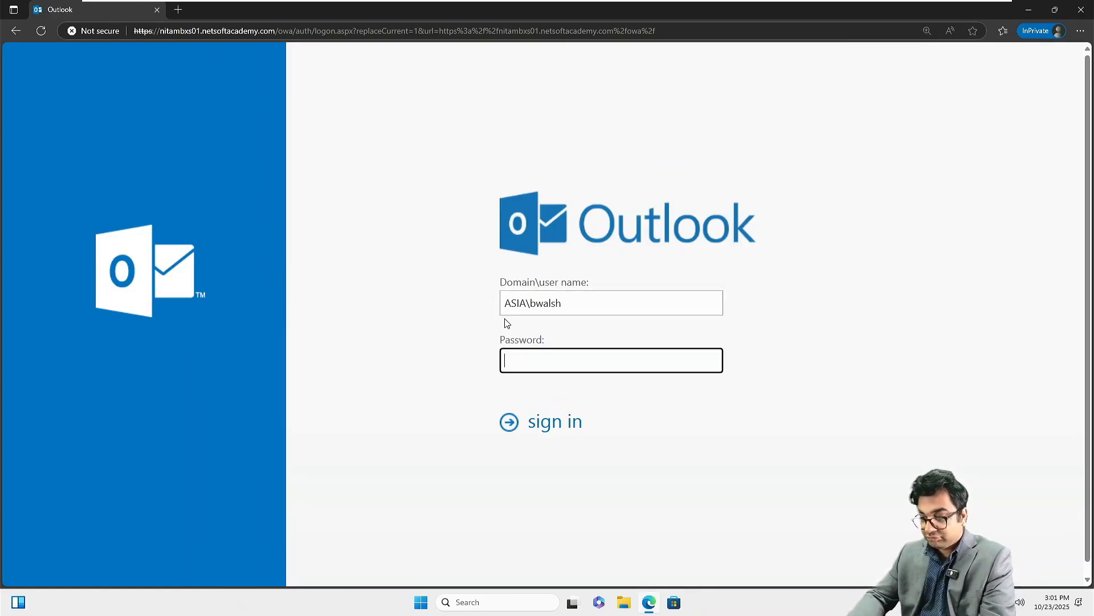
text(p)
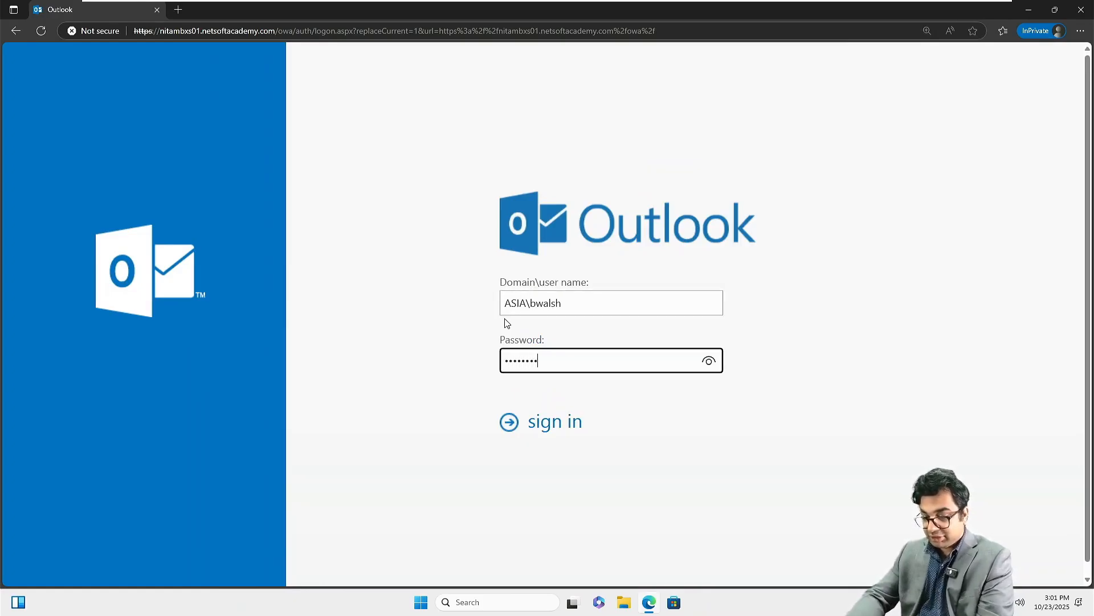
key(Return)
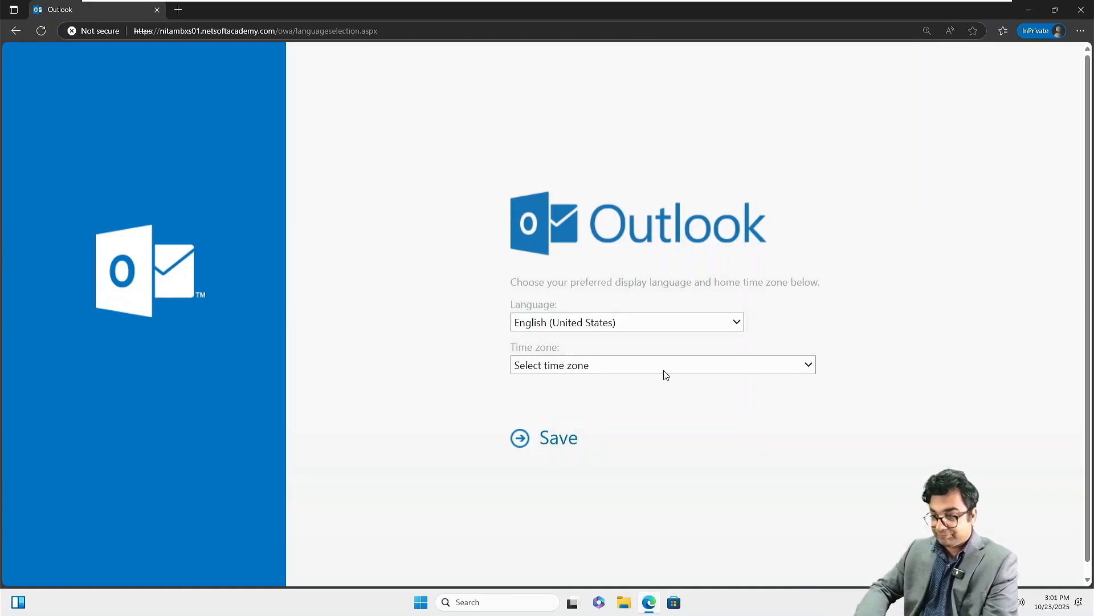
Step: Choose Eastern Time (US & Canada) as the time zone and save
click(658, 366)
scroll(606, 317, down, 1)
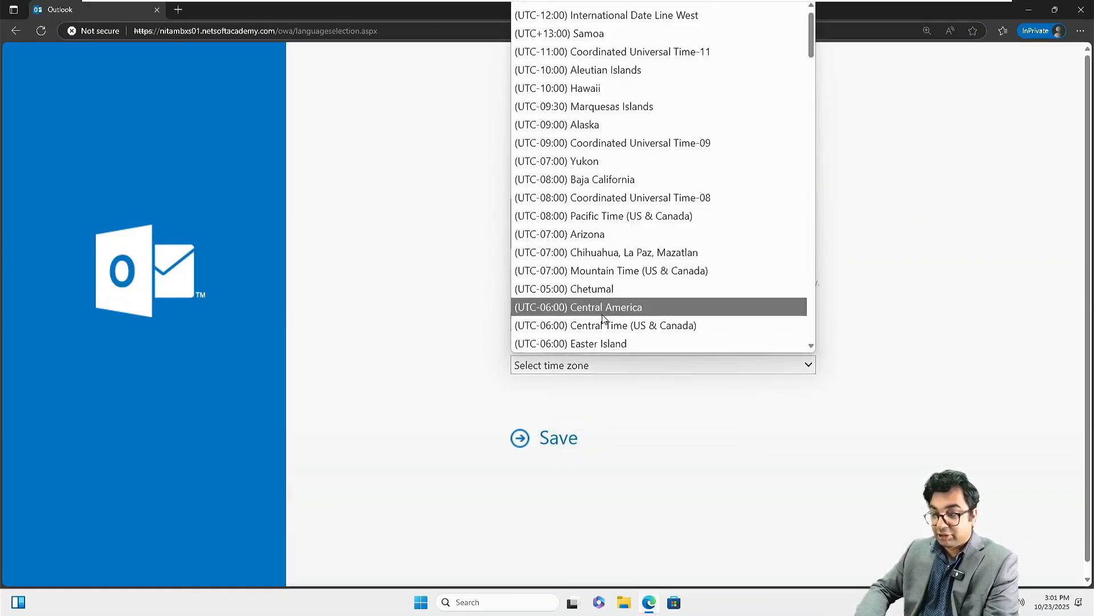
scroll(604, 320, down, 3)
scroll(605, 285, down, 1)
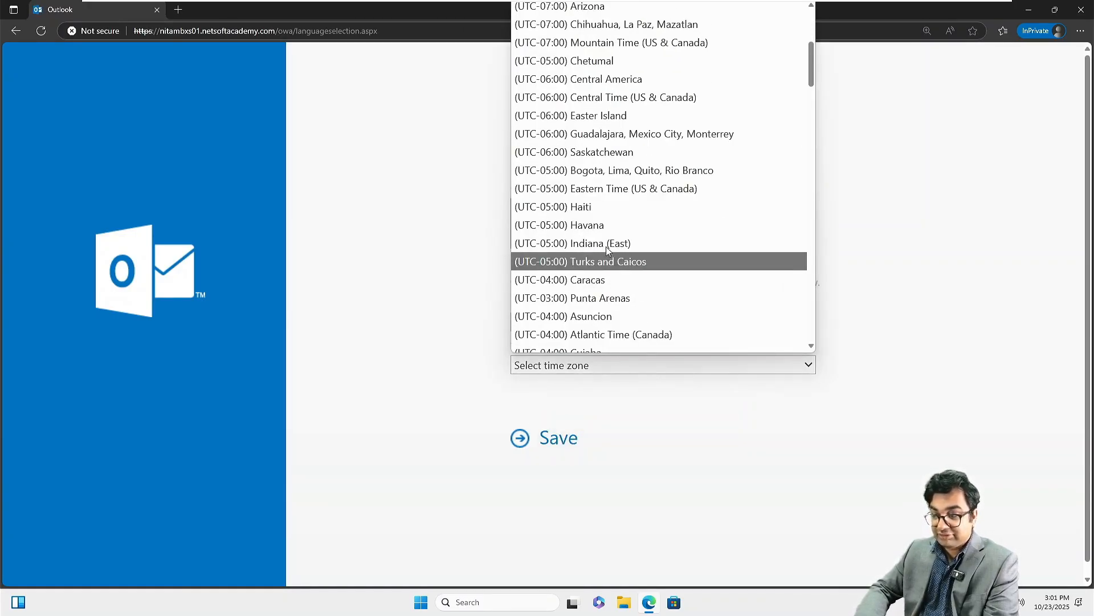
click(601, 185)
click(573, 434)
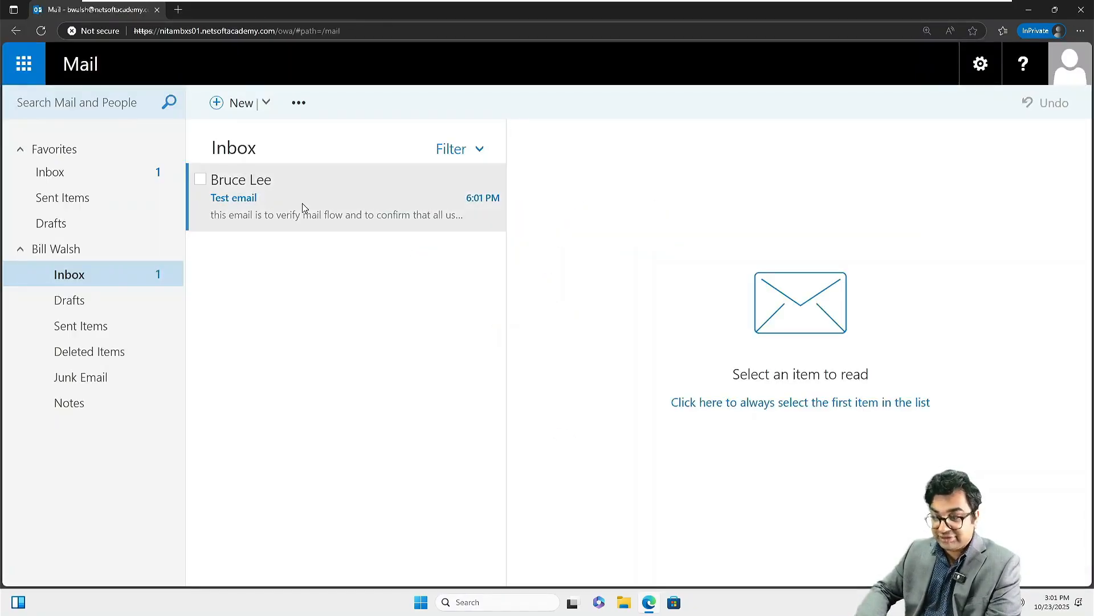
Step: Open the received Test email in the inbox
click(302, 203)
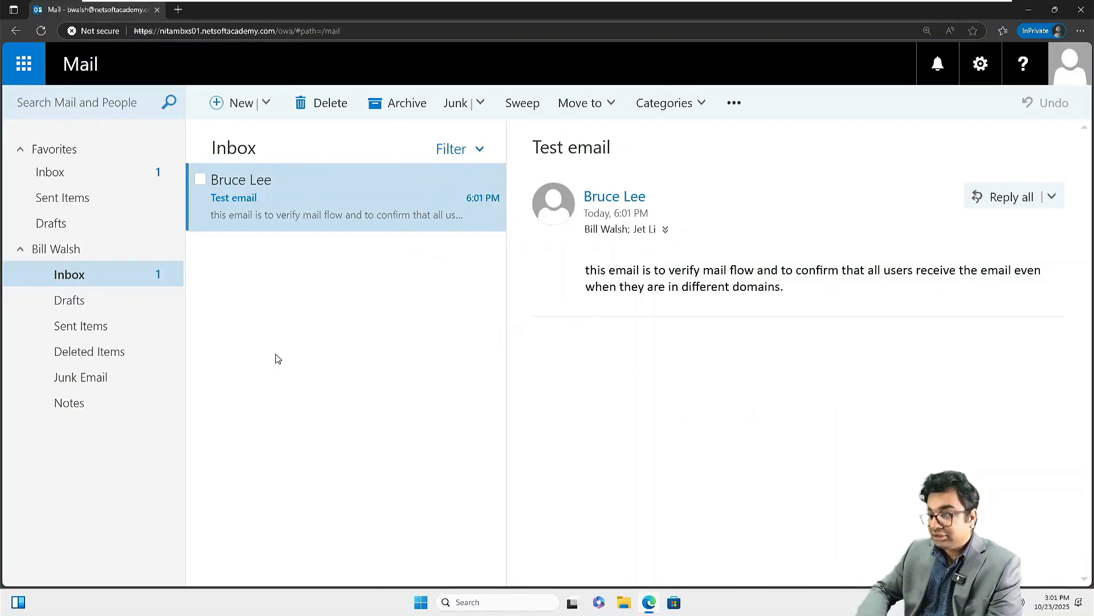
mouse_move(599, 5)
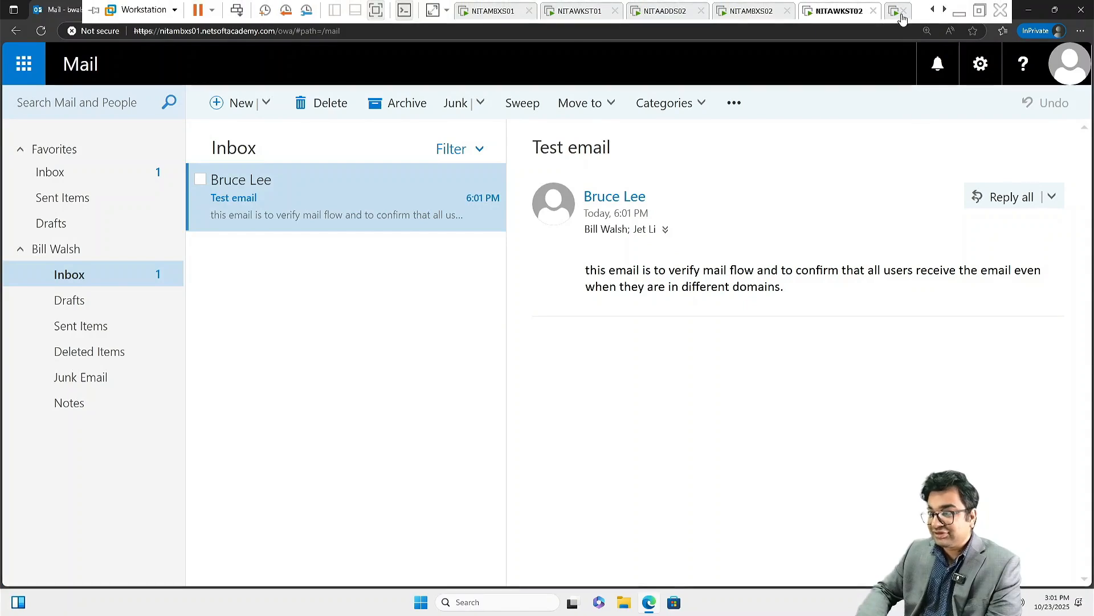
click(944, 10)
click(944, 10)
click(944, 11)
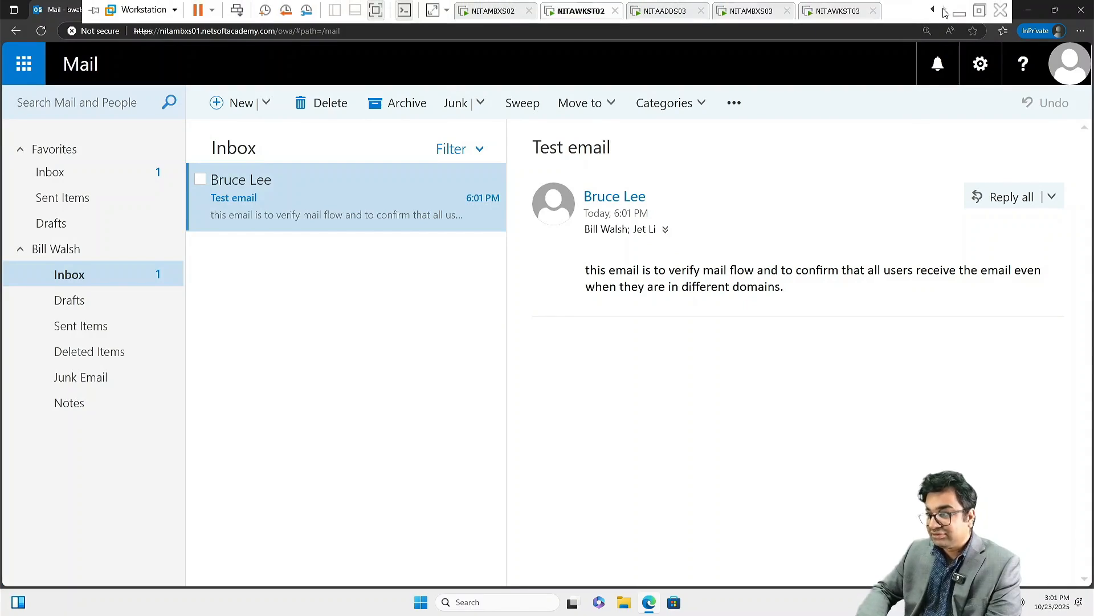
Step: On NITAWKST03, open the OWA address in a maximized InPrivate Edge window past the certificate warning
click(854, 17)
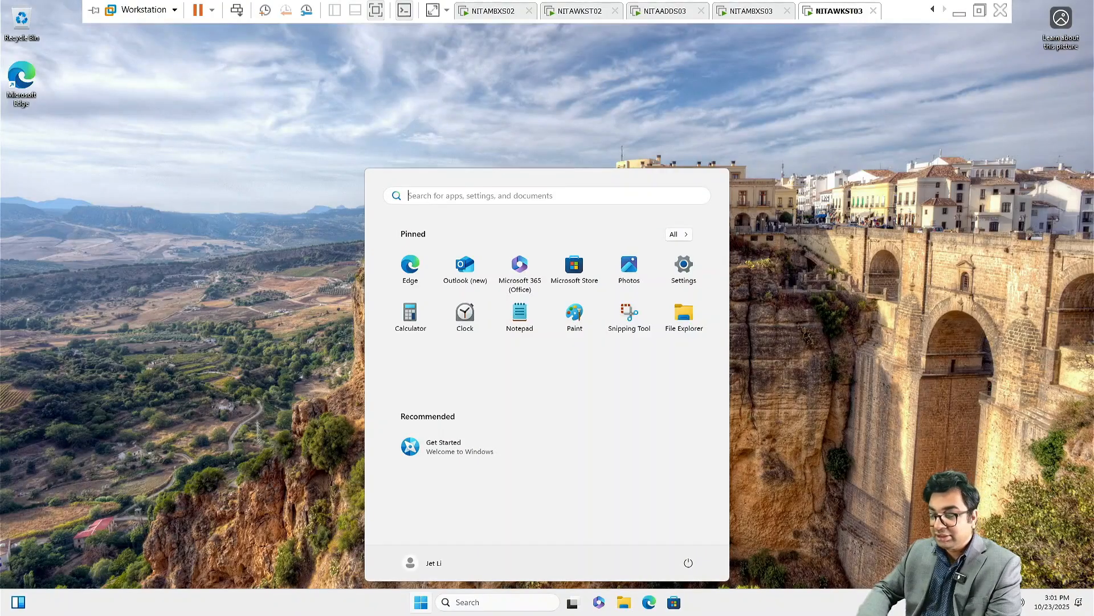
click(713, 527)
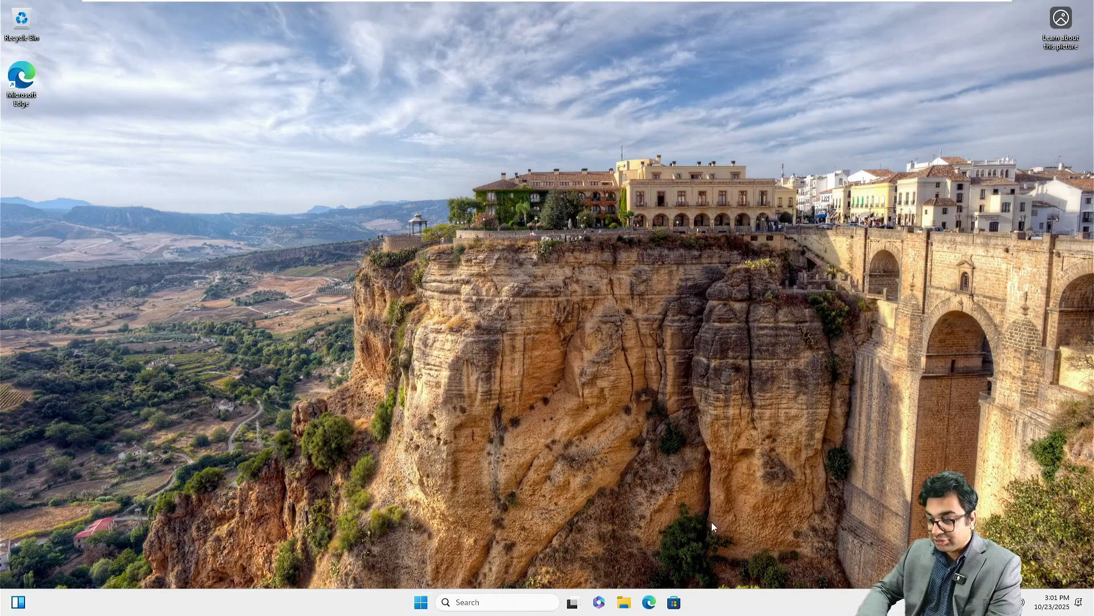
right_click(655, 609)
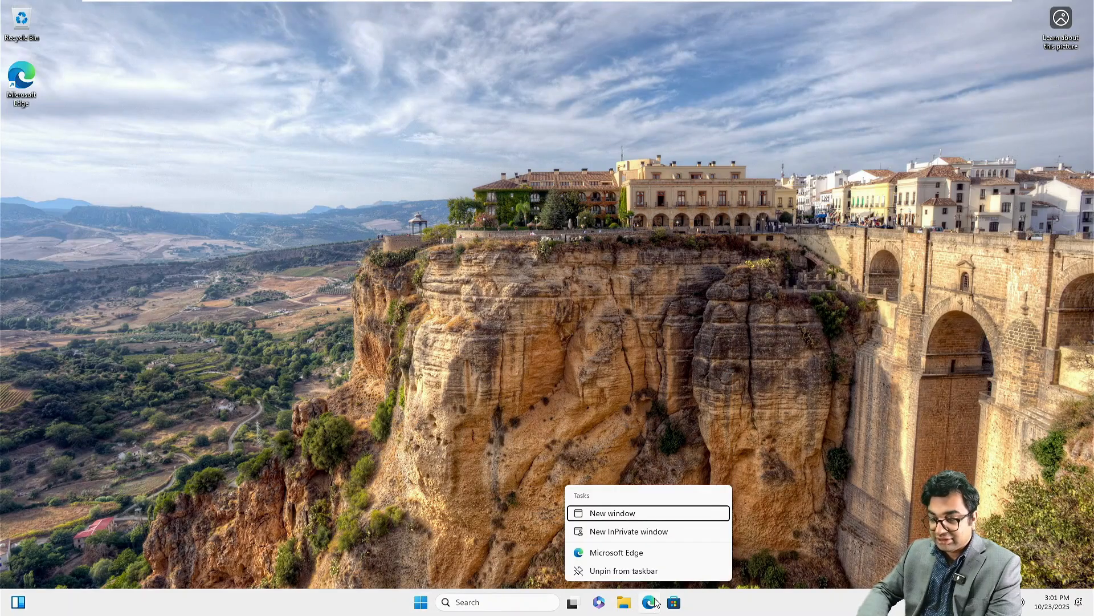
click(629, 531)
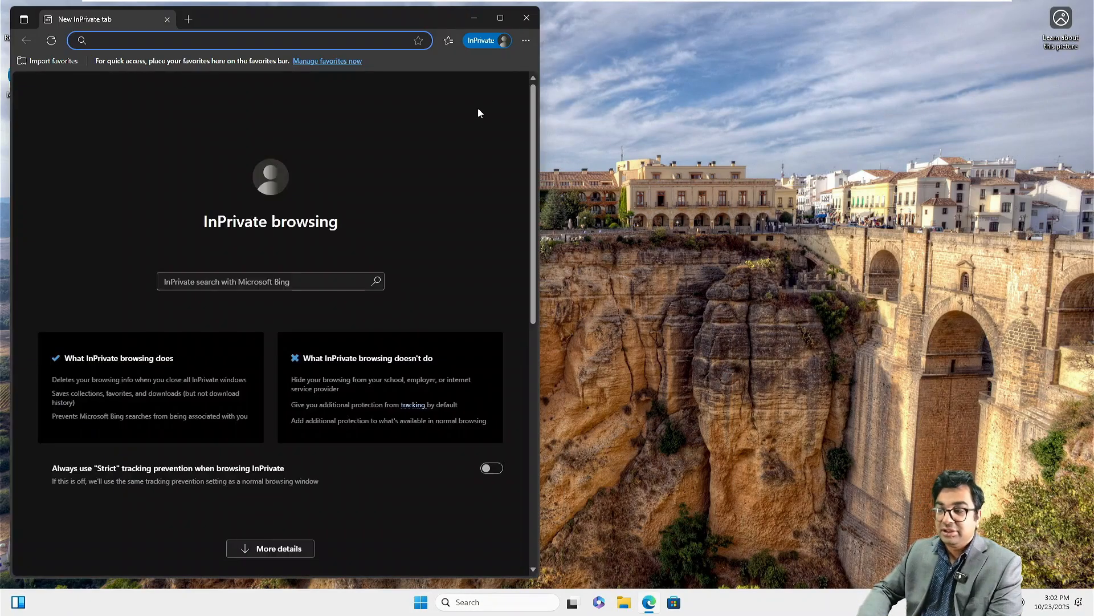
click(501, 17)
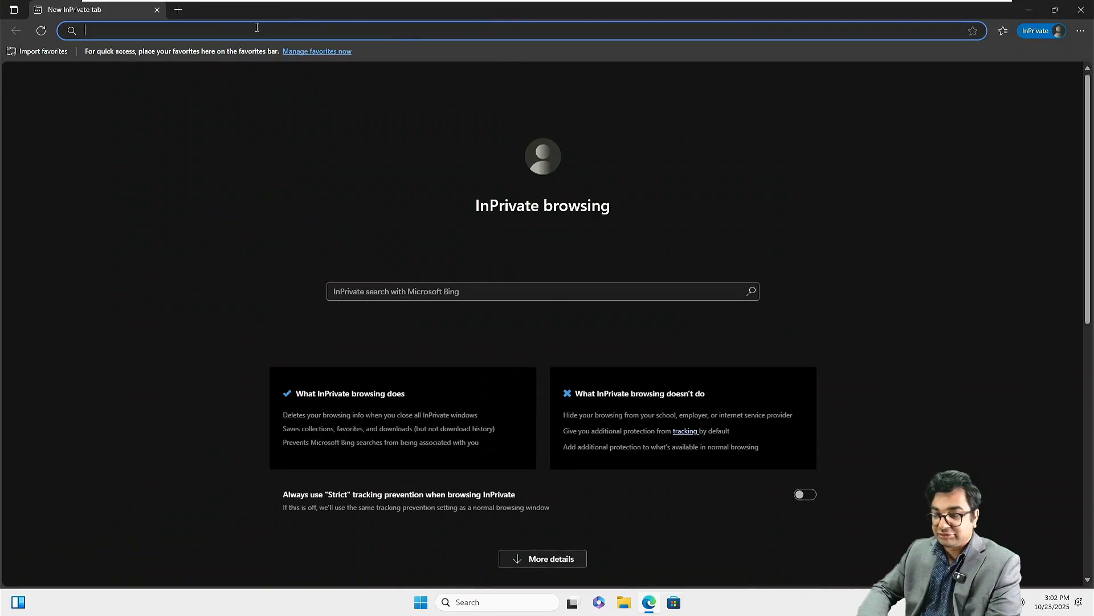
key(ctrl+v)
key(Return)
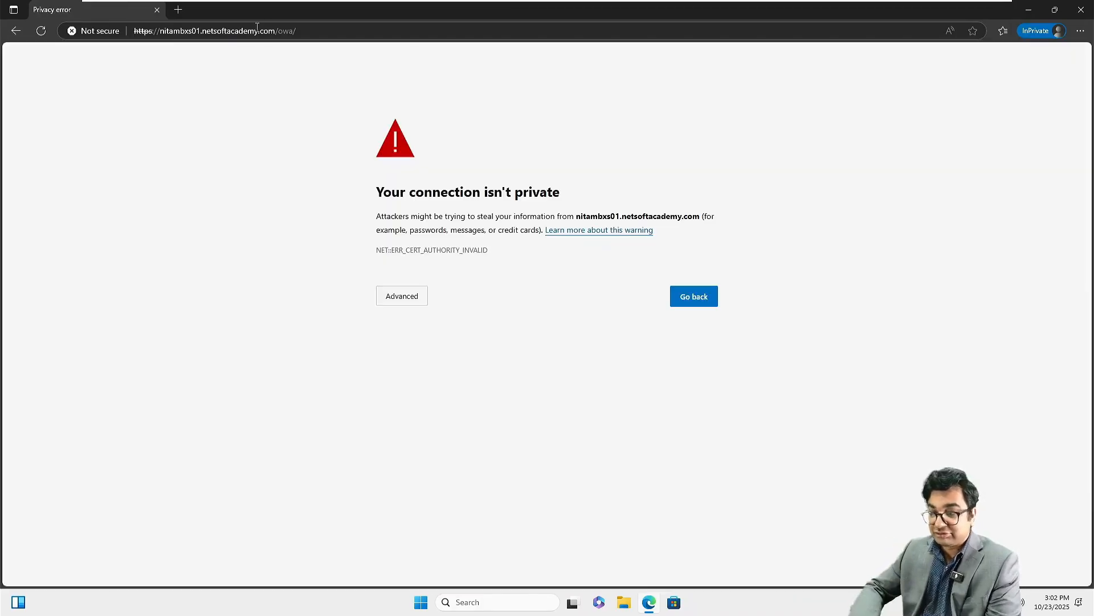
click(394, 299)
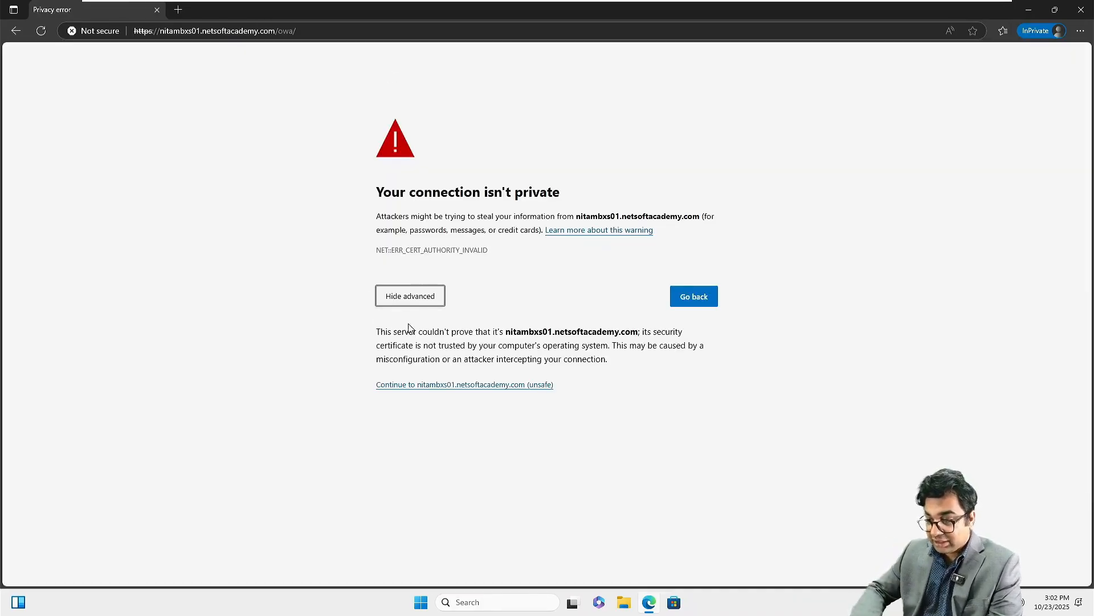
click(433, 386)
Step: Sign in to OWA on the enlarged page with the NITA domain user's credentials
key(ctrl+plus)
key(ctrl+plus)
key(ctrl+plus)
key(ctrl+plus)
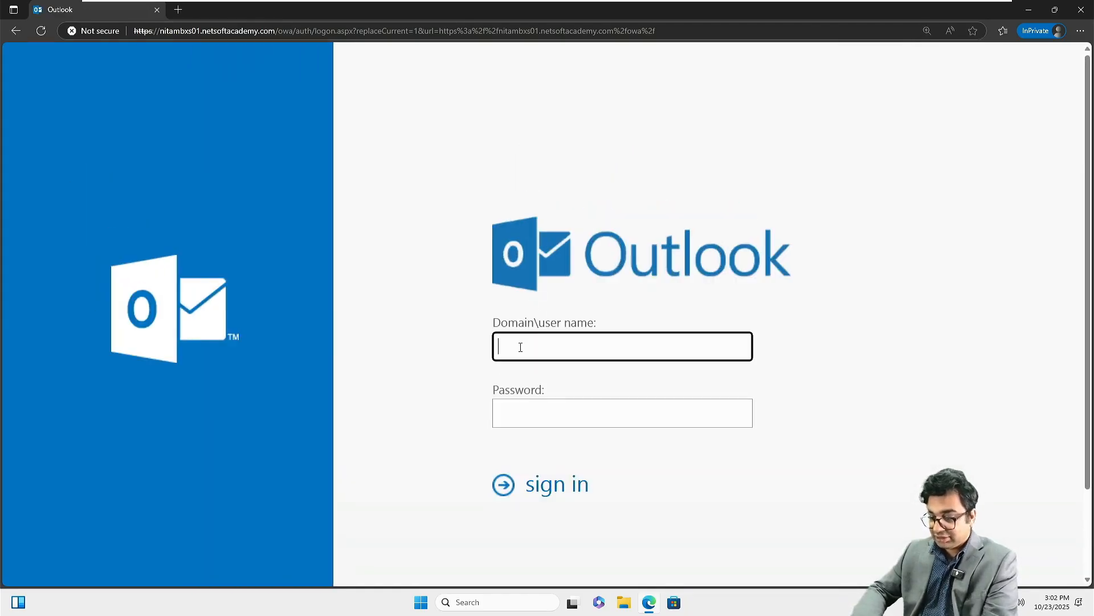
text(NITA)
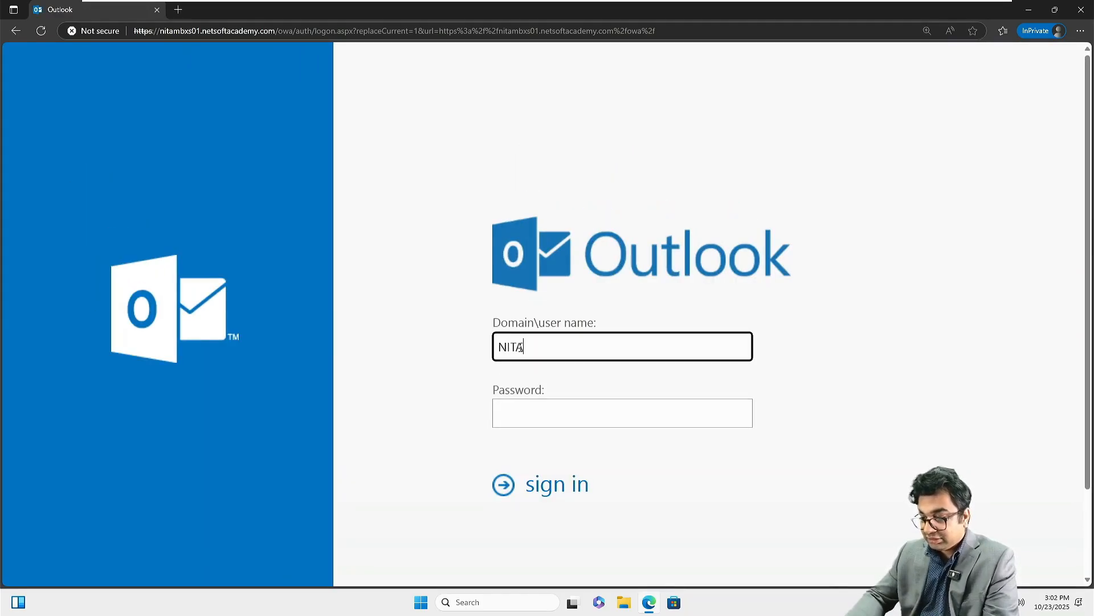
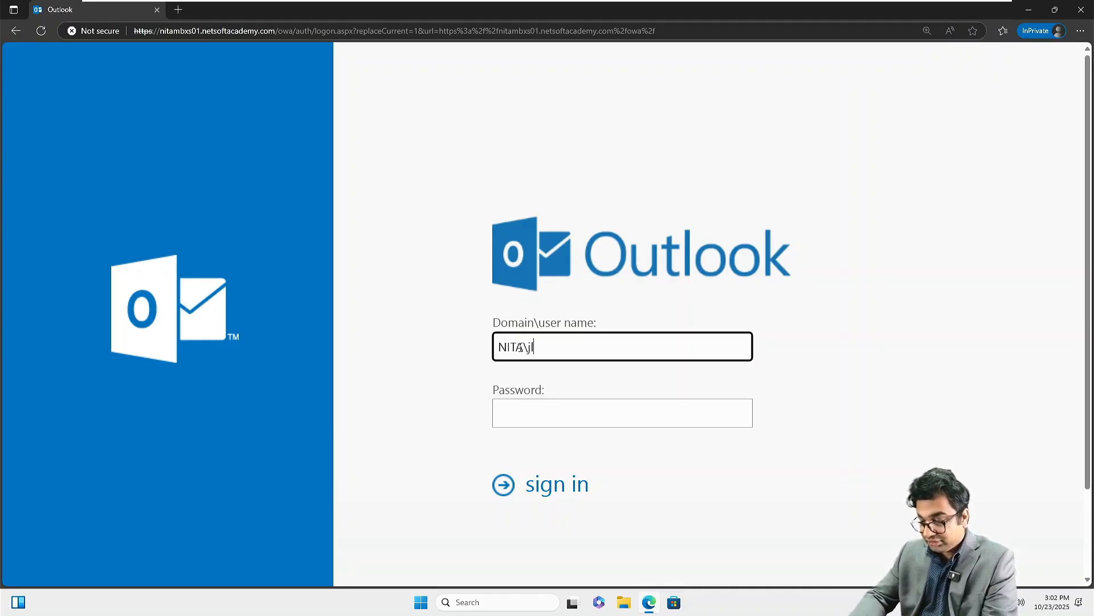
key(Tab)
text(*)
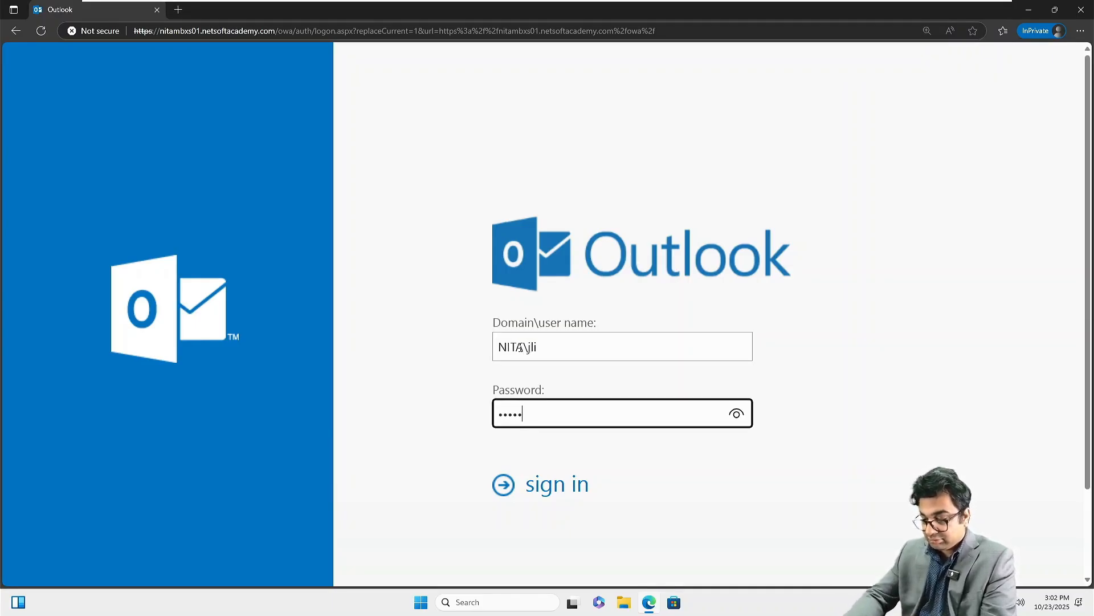
text(***********)
key(Return)
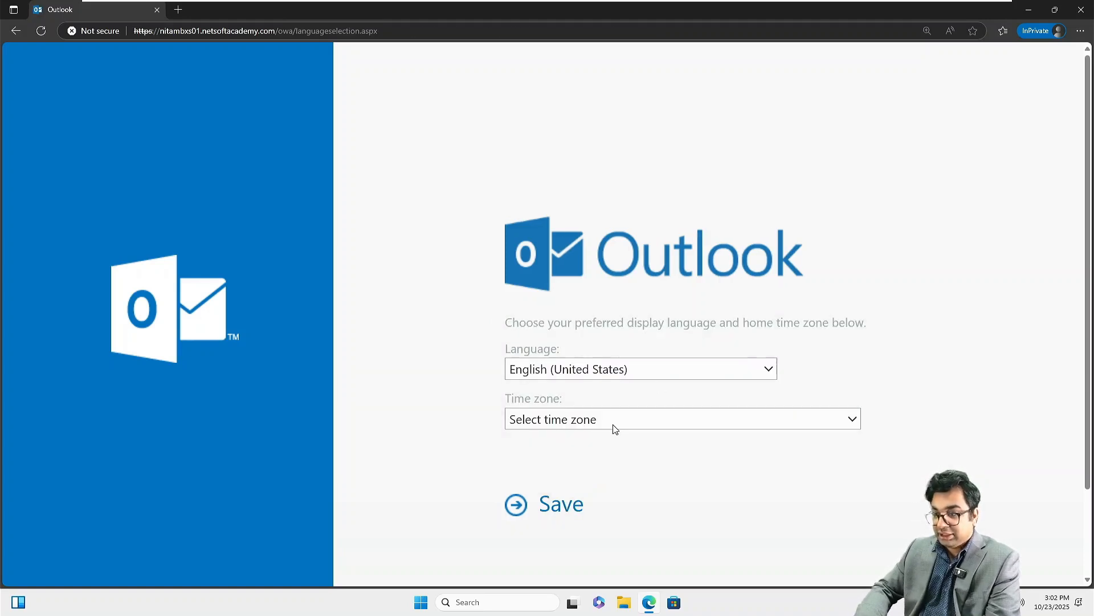
Step: Set the time zone to Eastern Time (US & Canada) and save
click(623, 428)
scroll(623, 364, down, 2)
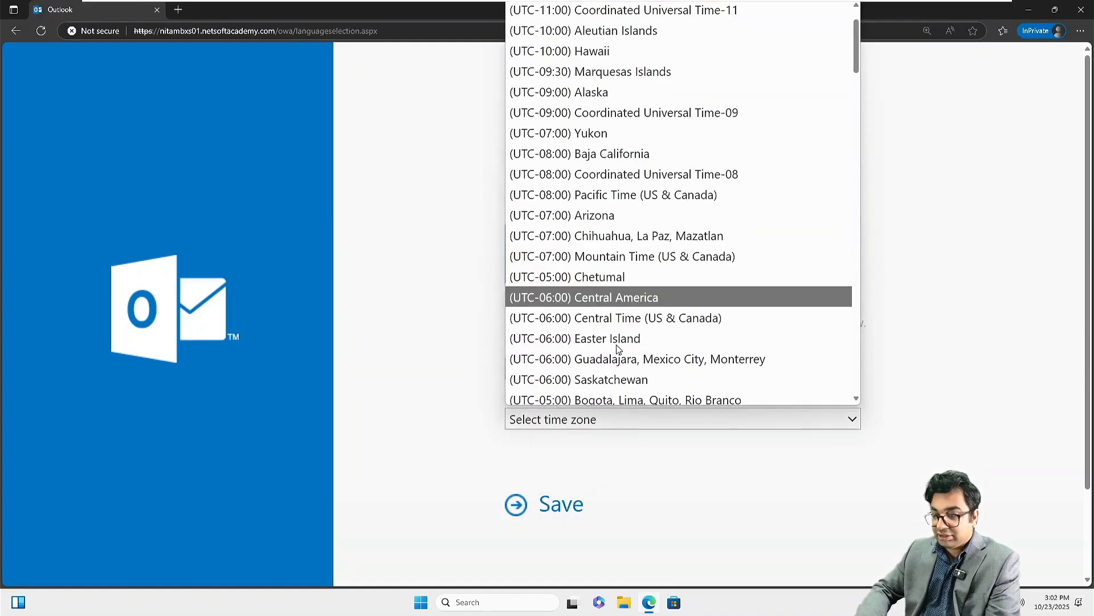
click(624, 378)
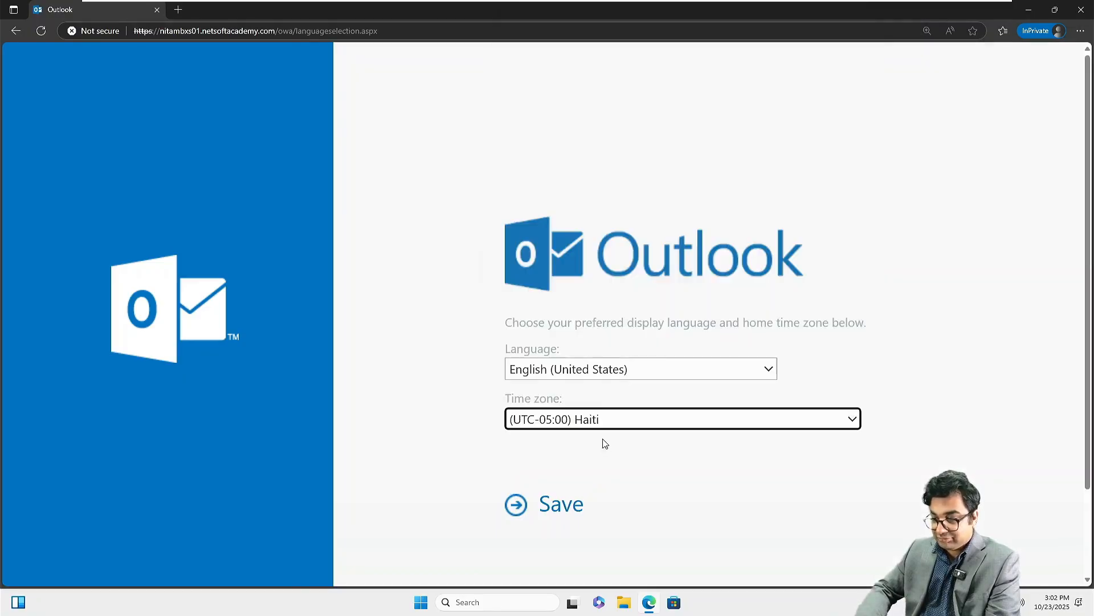
key(Up)
click(551, 505)
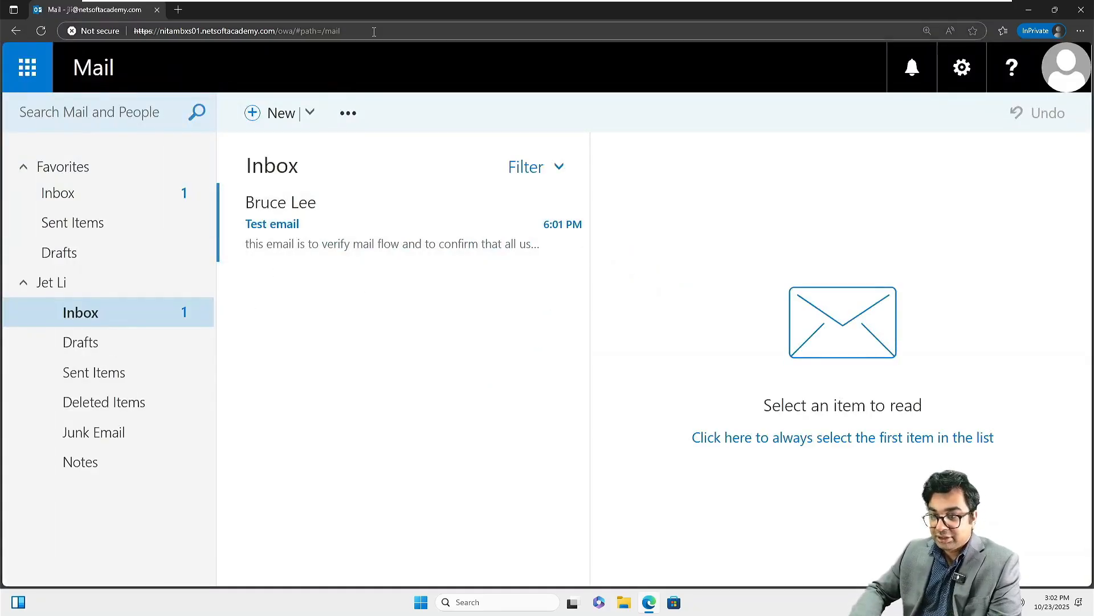
Step: Open the received Test email, then close the mailbox tab
click(173, 10)
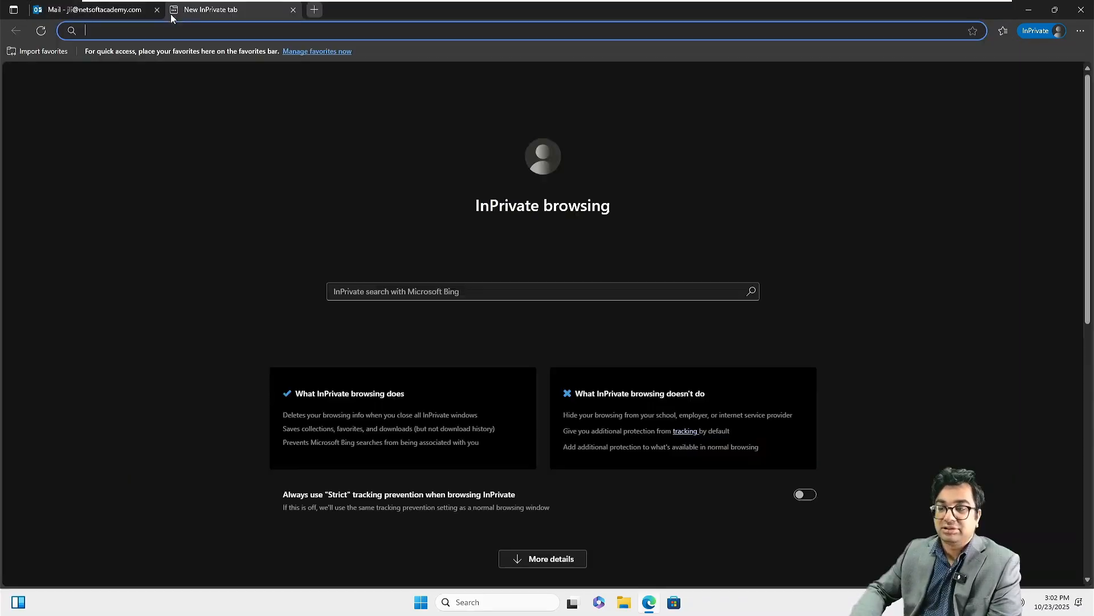
click(108, 10)
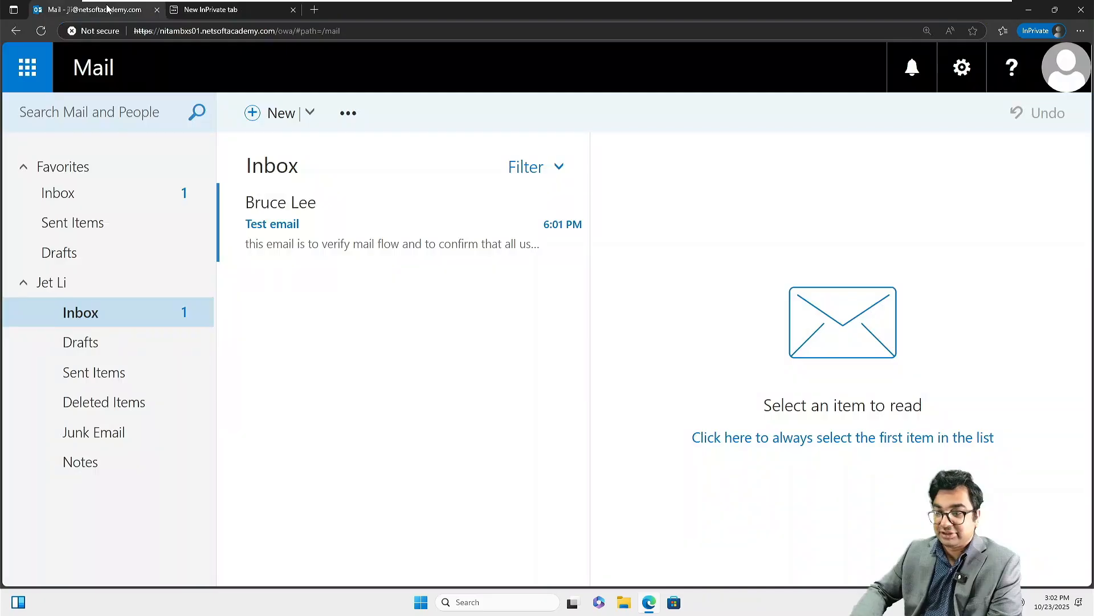
click(288, 231)
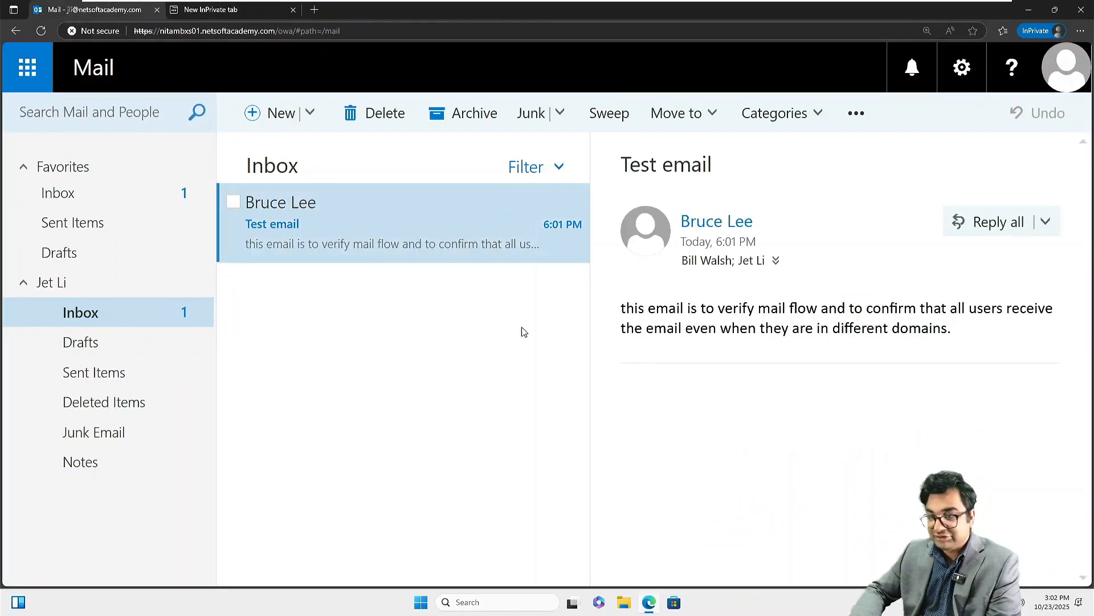
click(157, 10)
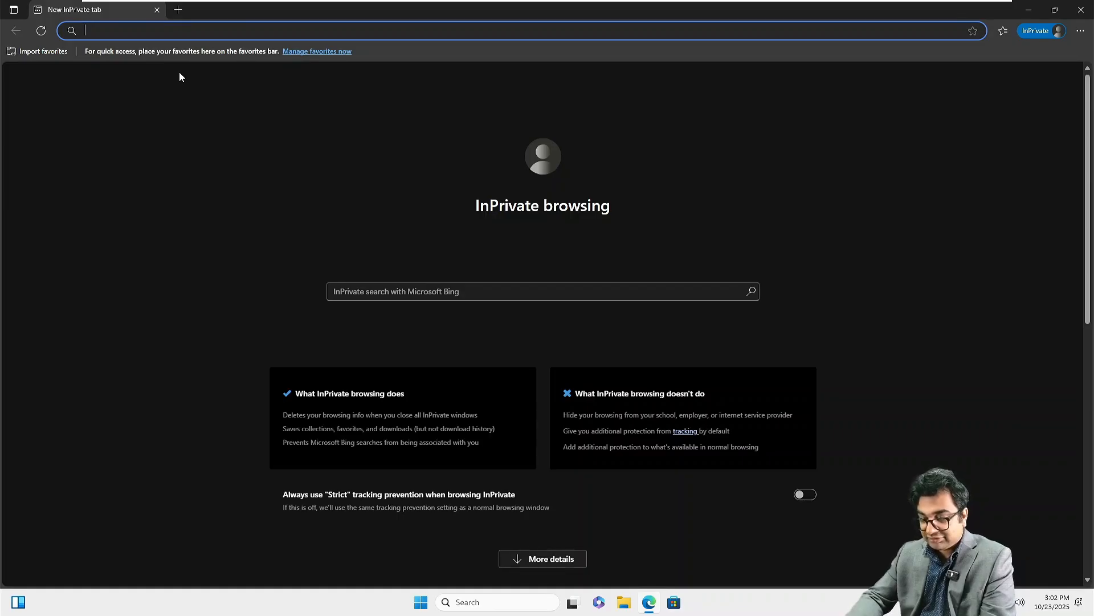
Step: Load the nitambxs03.nita.local Outlook address and proceed past the certificate warning
text(https:)
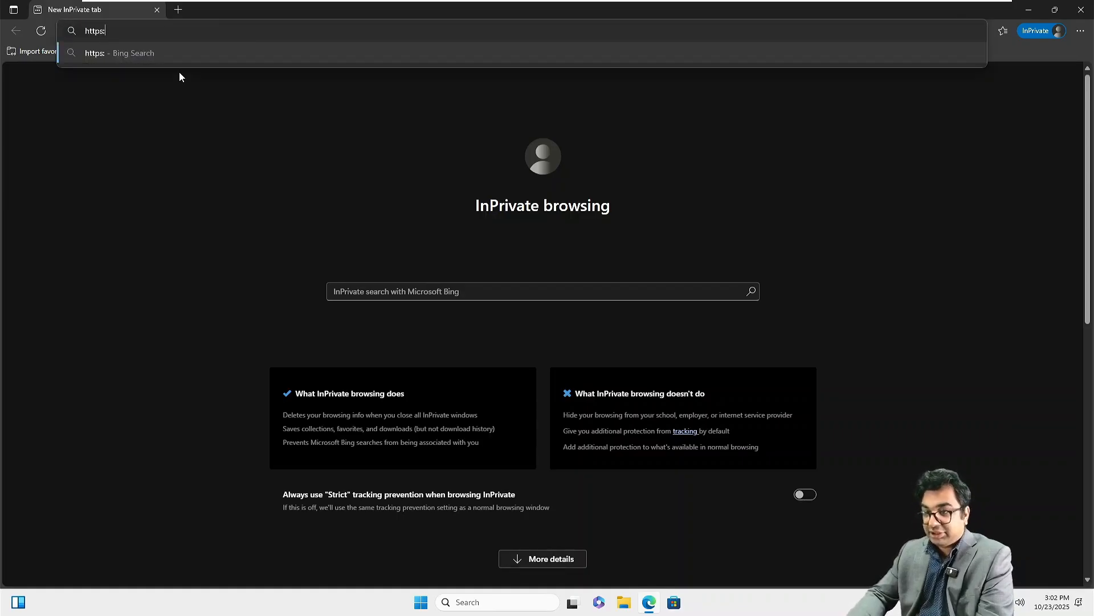
text(//nit)
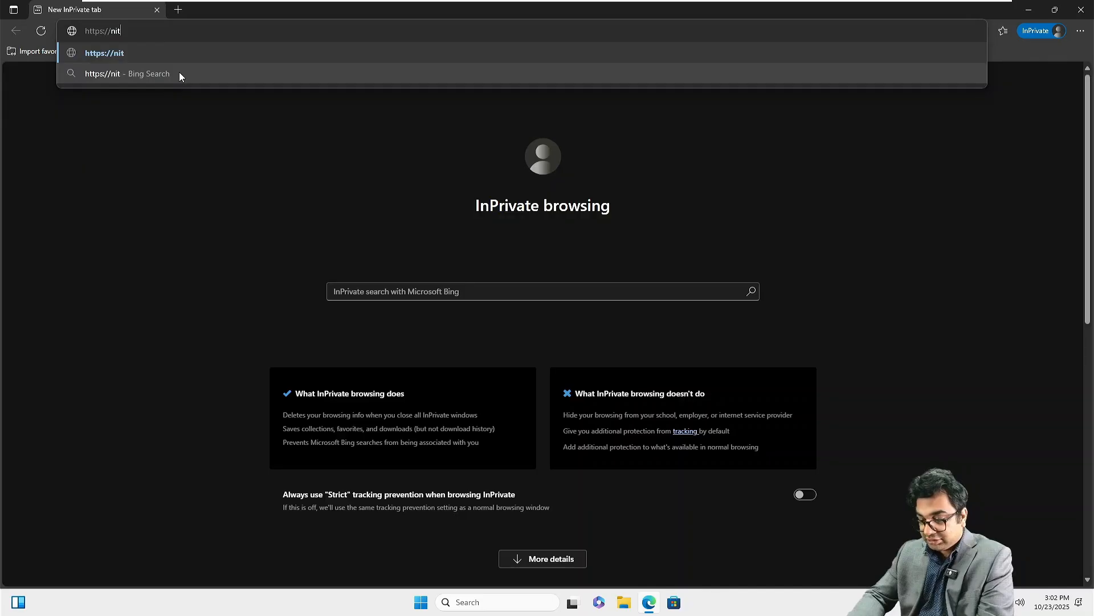
text(ambxs0)
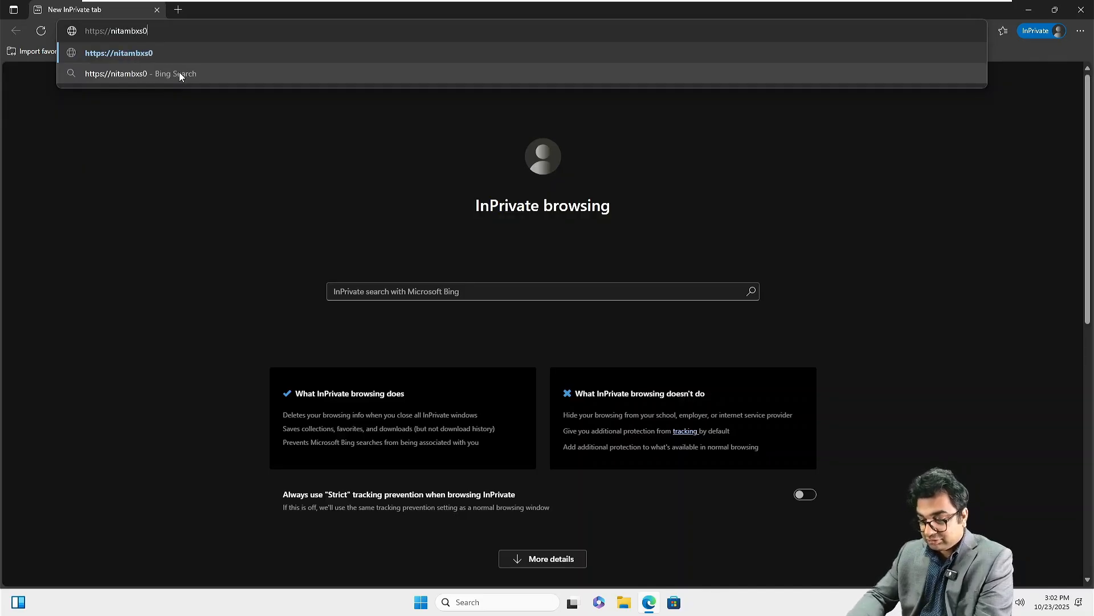
text(3.nita.l)
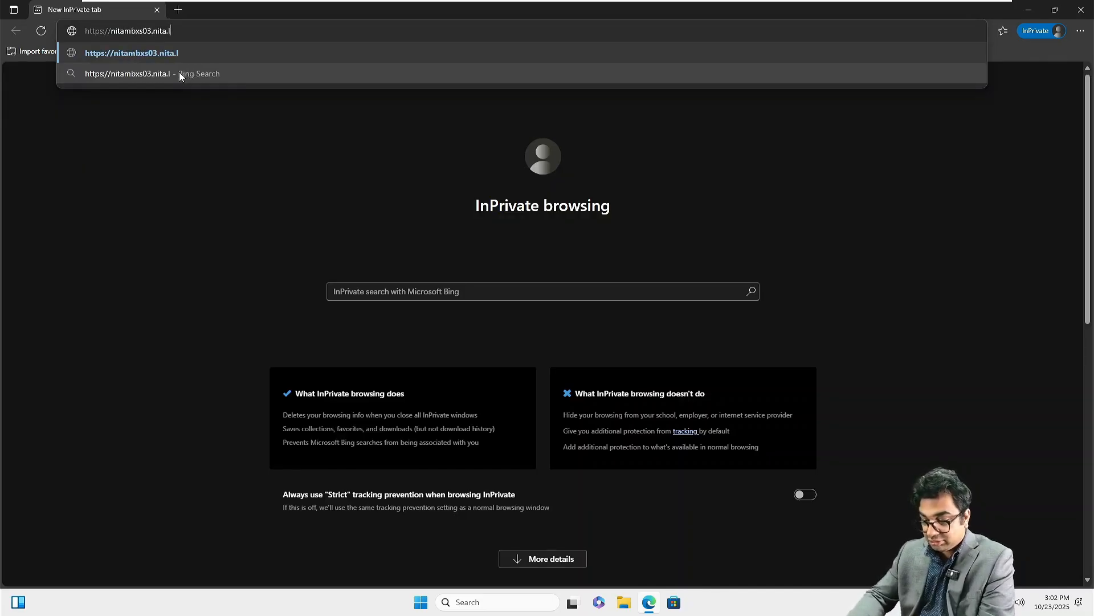
text(ocal/ec)
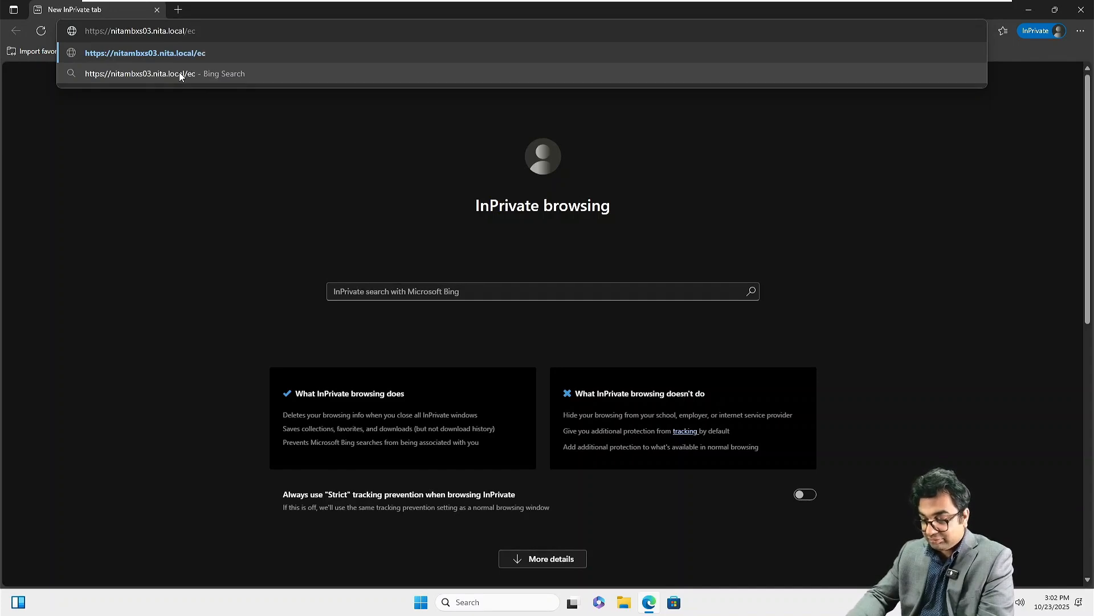
key(BackSpace)
key(BackSpace)
text(ecp/)
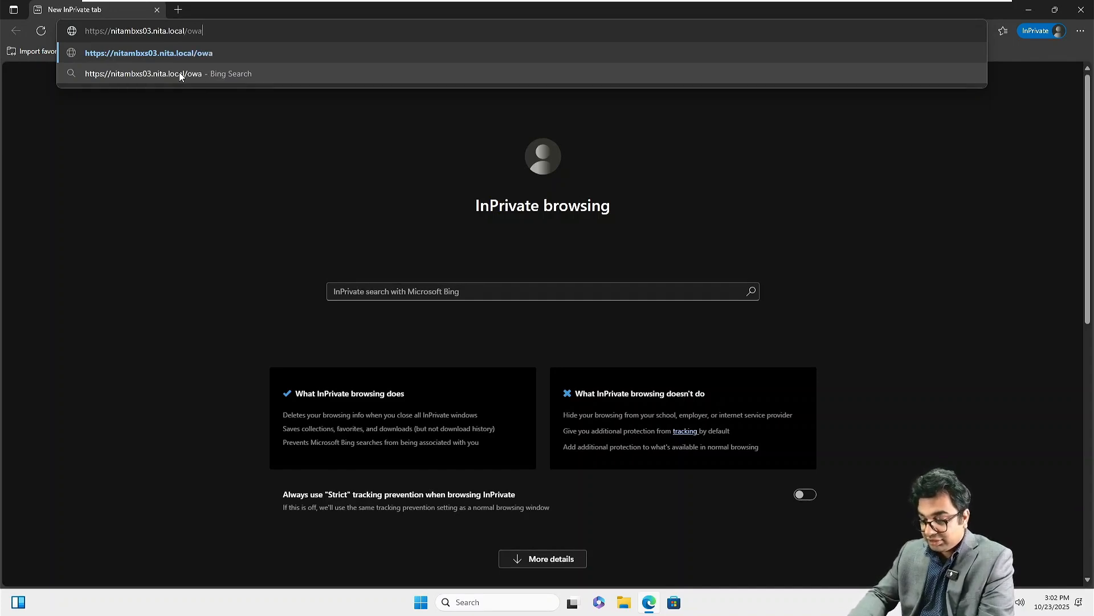
key(Return)
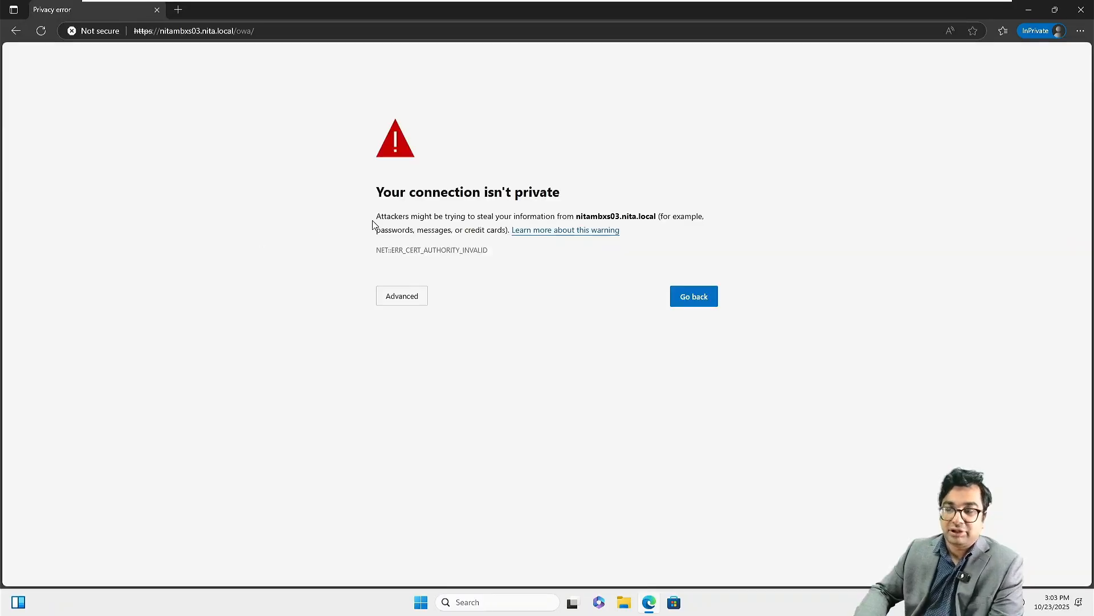
click(399, 297)
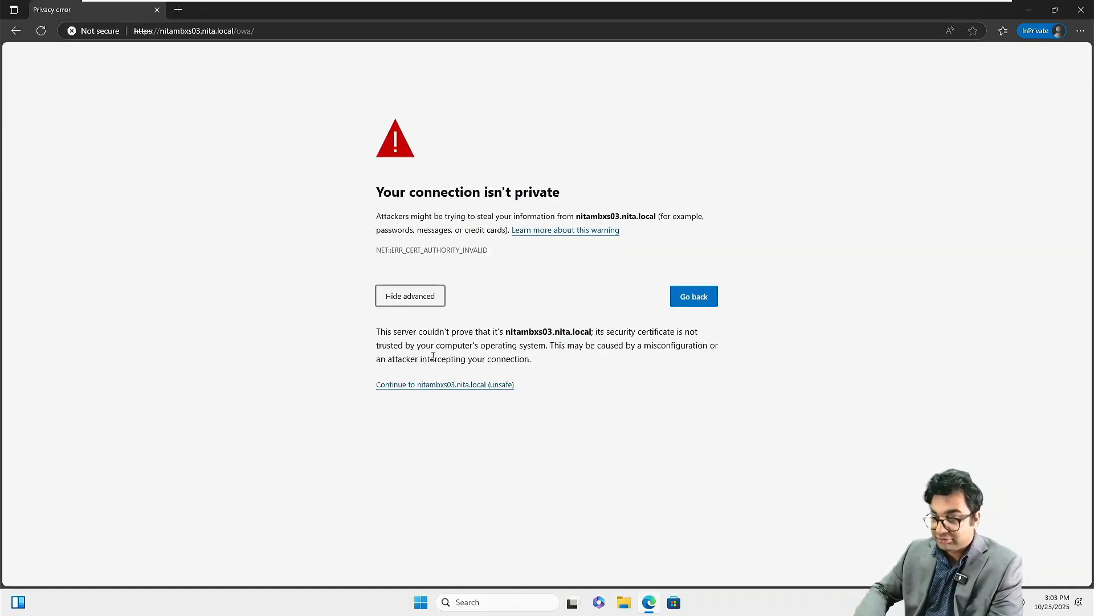
click(446, 390)
Step: Sign in as the NITA domain user and open the Test email at 125% zoom
text(NI)
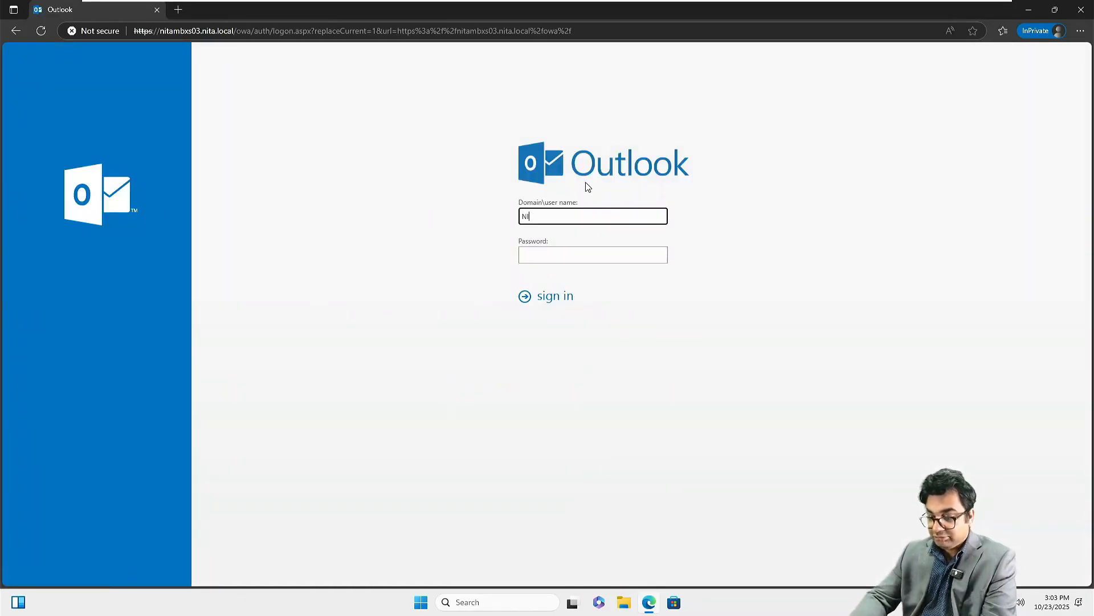
text(TA)
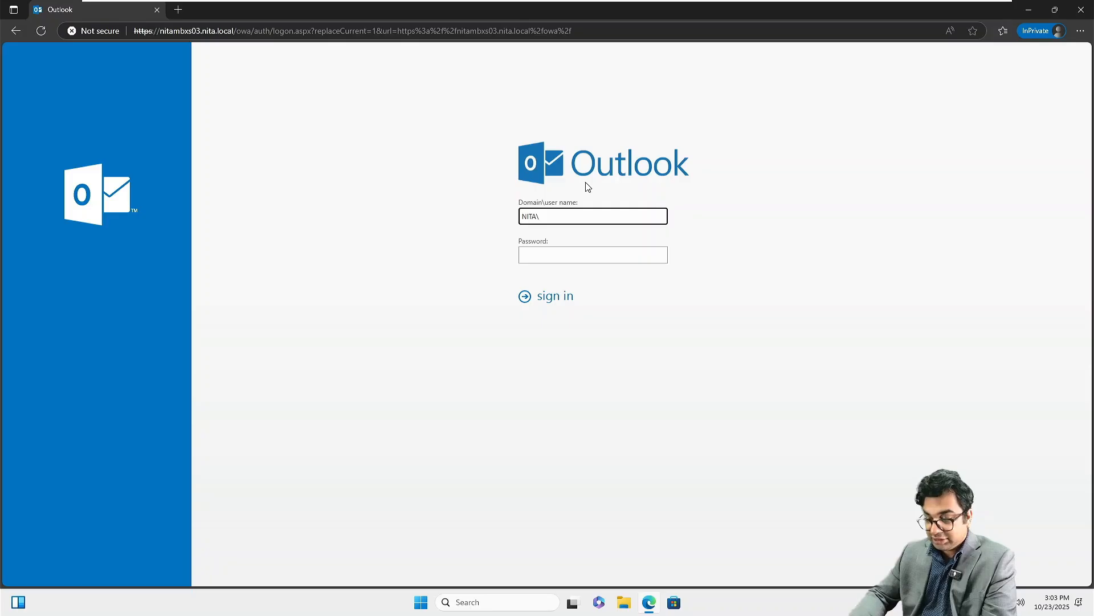
key(Tab)
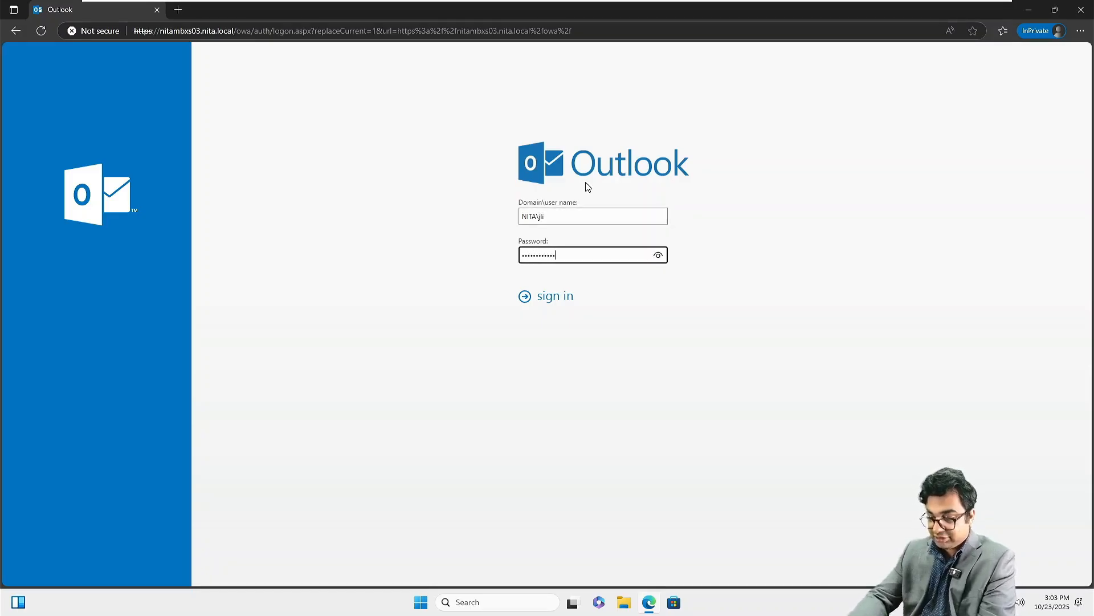
key(Return)
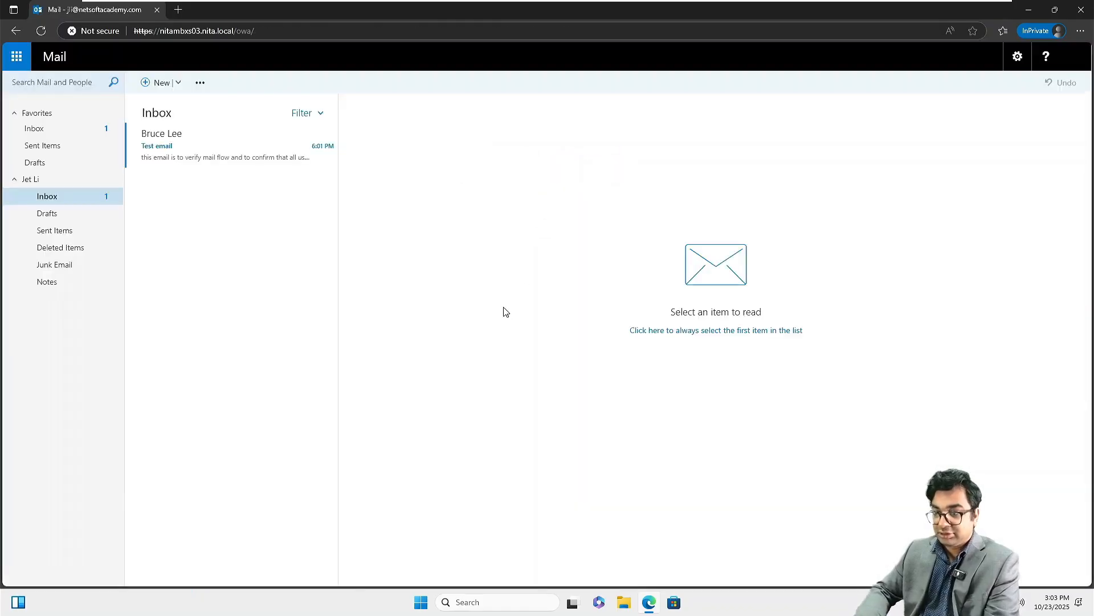
click(218, 150)
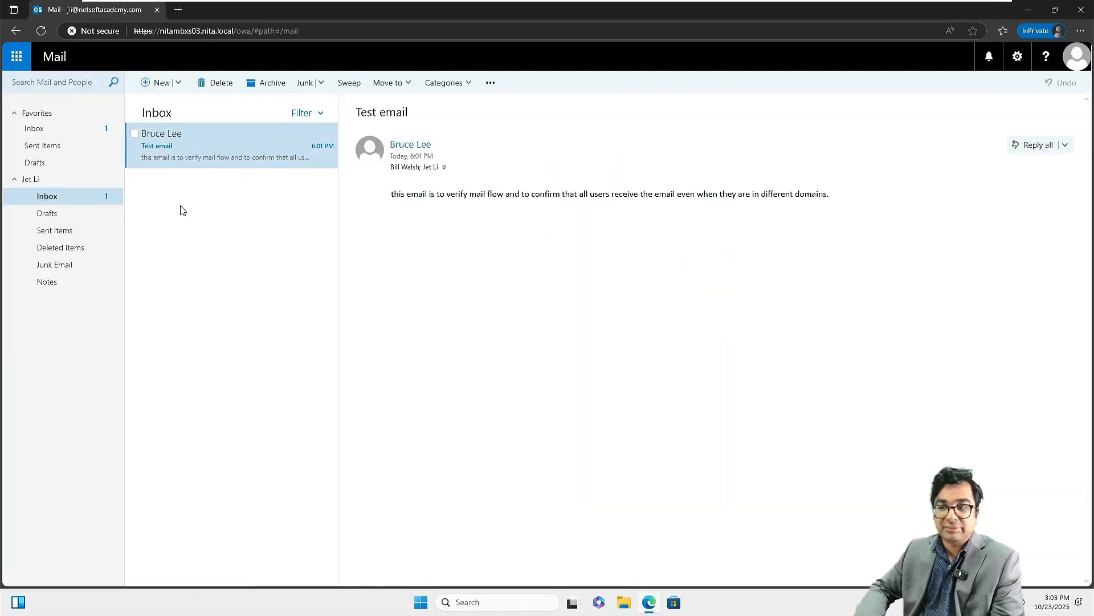
key(ctrl+plus)
key(ctrl+plus)
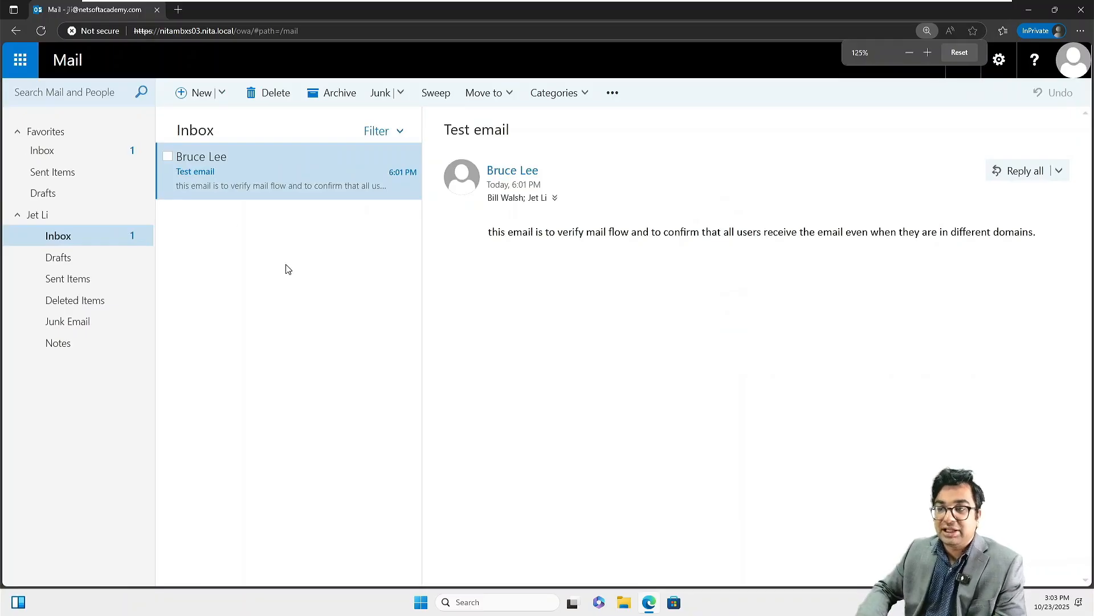